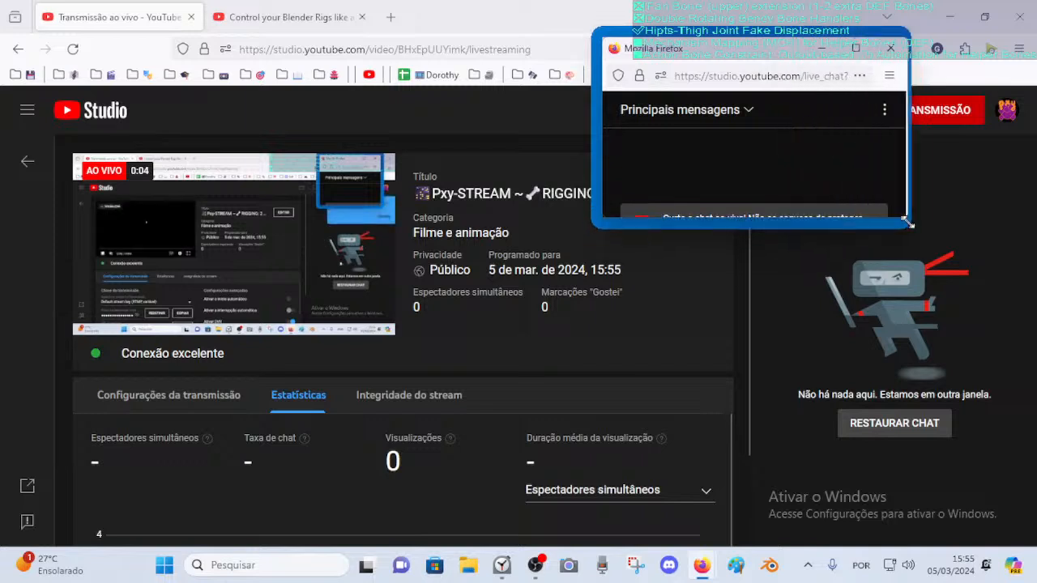
Move the live chat pop-up window clear of the stream details and make it slightly taller
left_click_drag(761, 49, 823, 18)
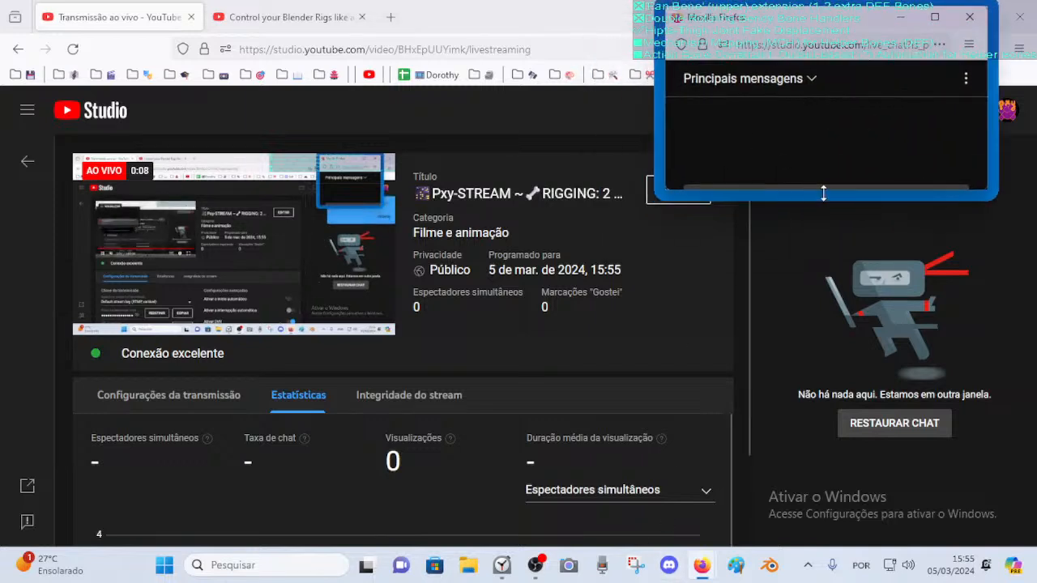
left_click_drag(823, 192, 823, 231)
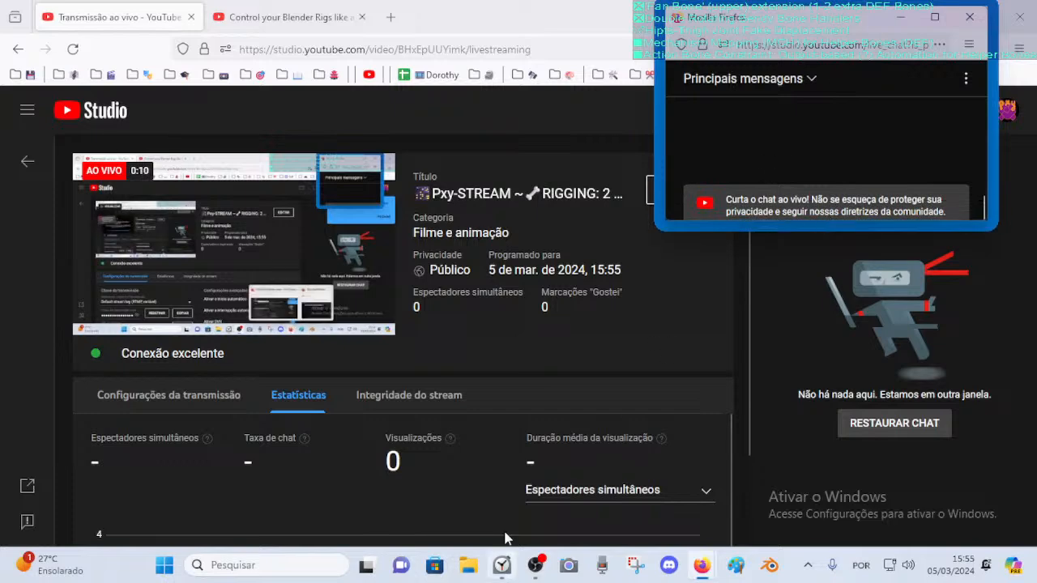
mouse_move(701, 565)
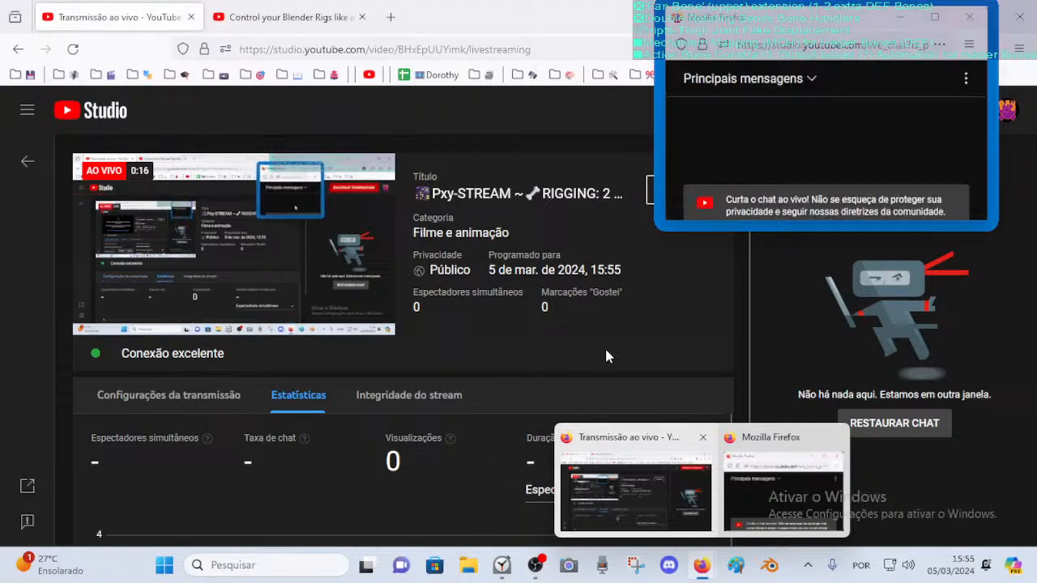
Switch to Blender and open DOROTHY_2024-03-03d-Retaking.blend from the 03_Characters folder
left_click(769, 564)
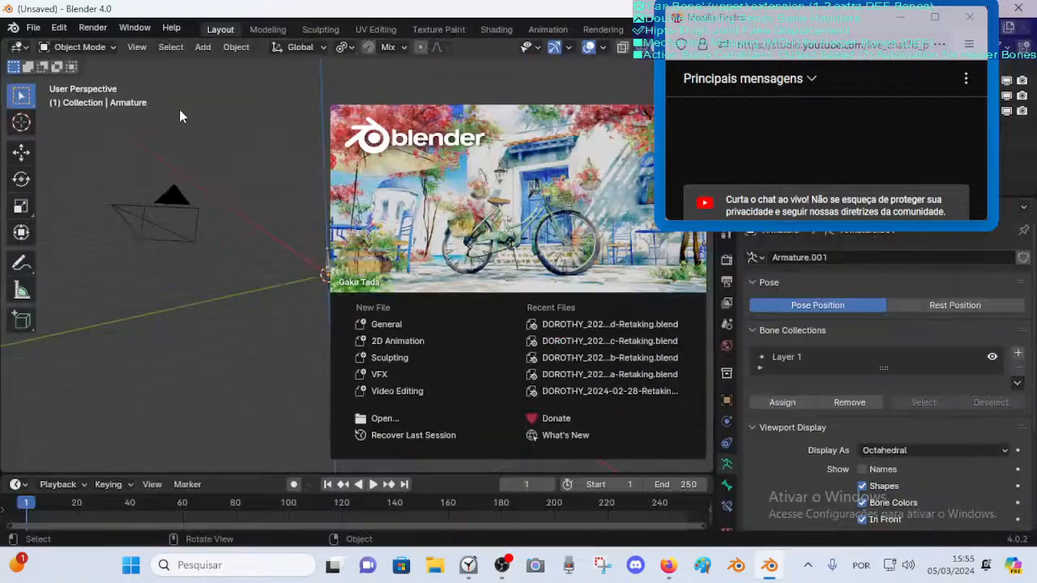
left_click(200, 124)
left_click(33, 27)
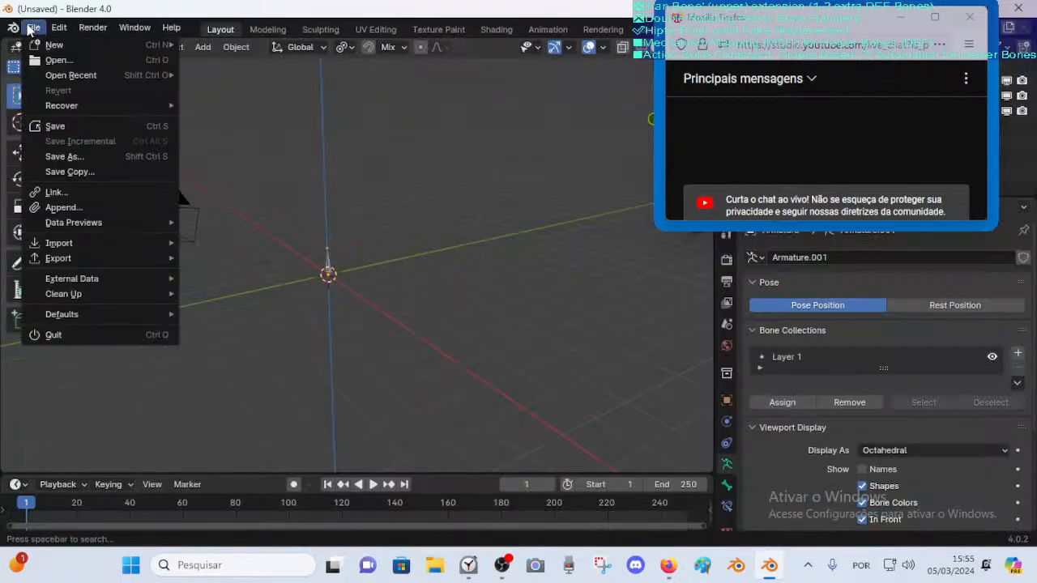
left_click(57, 71)
left_click(337, 196)
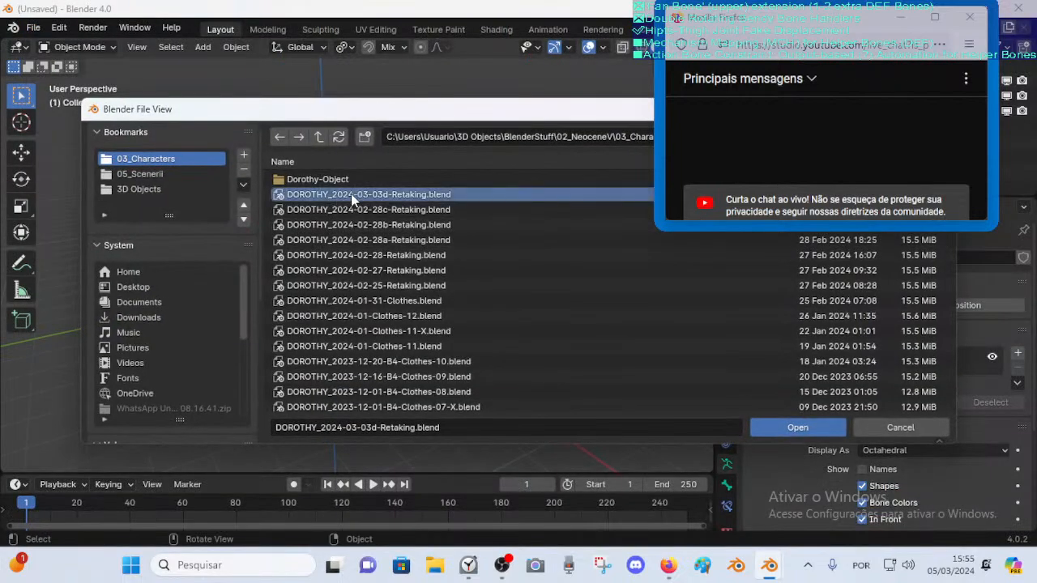
double_click(386, 197)
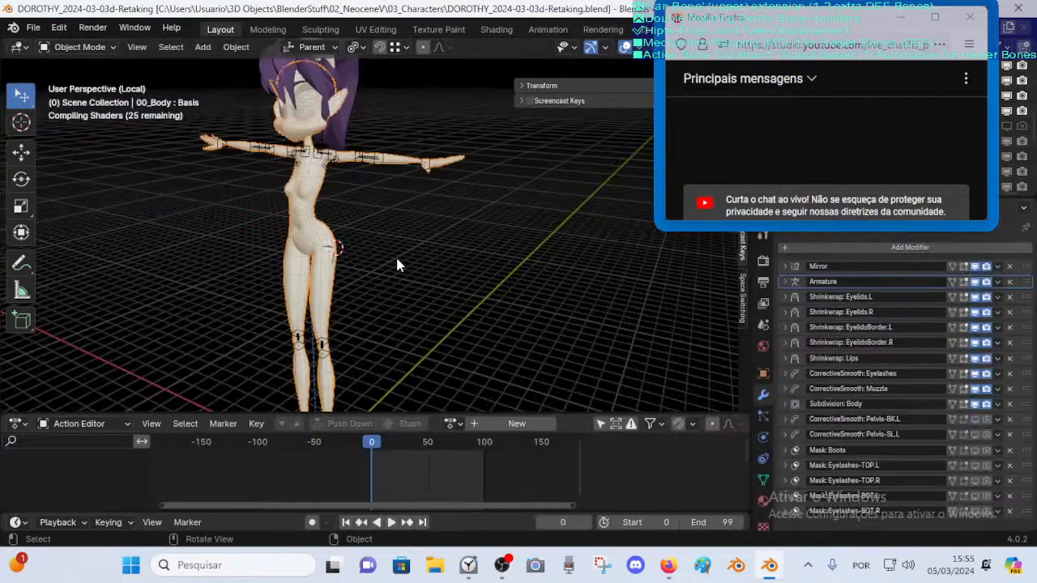
Save the project as a new file named DOROTHY_2024-03-05e-Retaking.blend in the 03_Characters folder
middle_click_drag(373, 219, 375, 281)
scroll(352, 223, "down", 1)
scroll(374, 276, "up", 3)
left_click(33, 28)
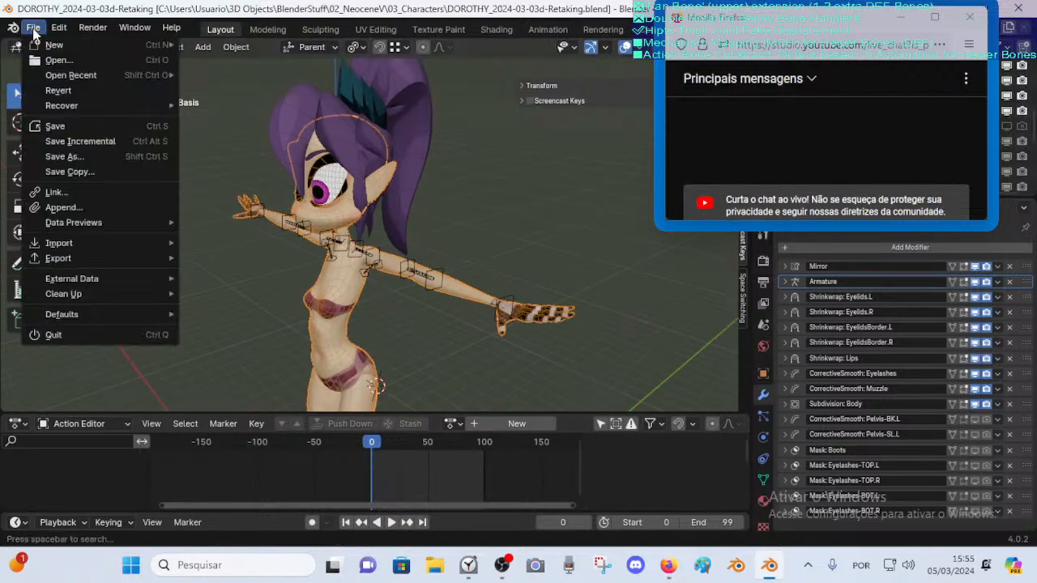
left_click(69, 158)
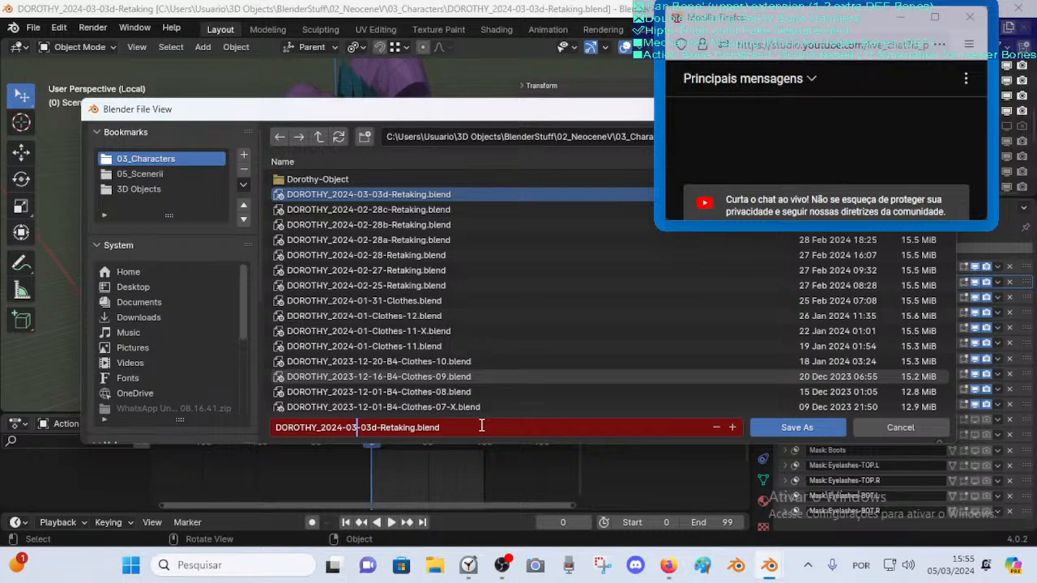
key("Delete")
type("5")
key("Delete")
type("e")
key("Return")
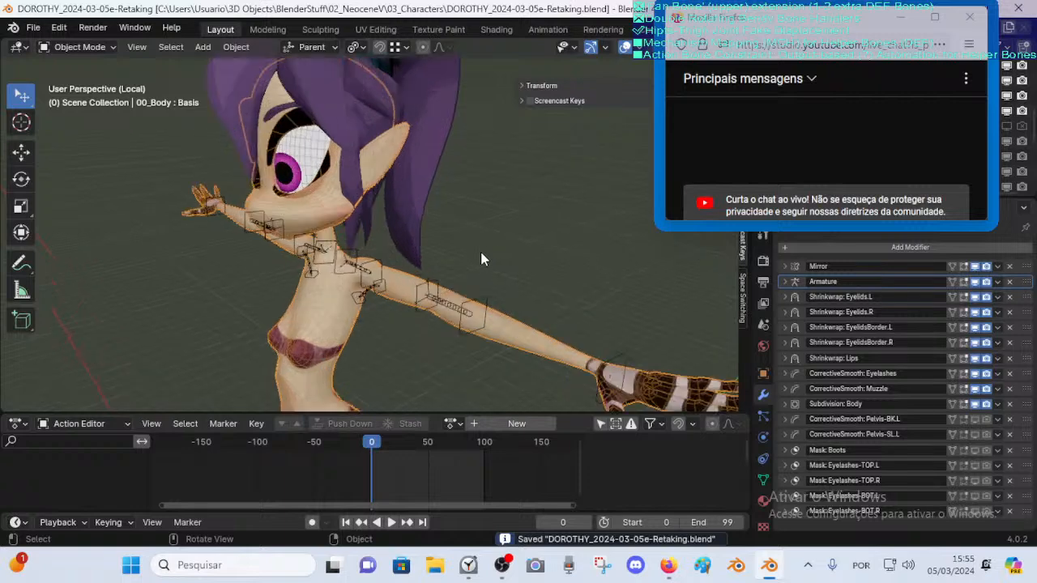
Narrow the live chat window so it covers less of the Blender workspace, and return to Blender
scroll(481, 259, "down", 3)
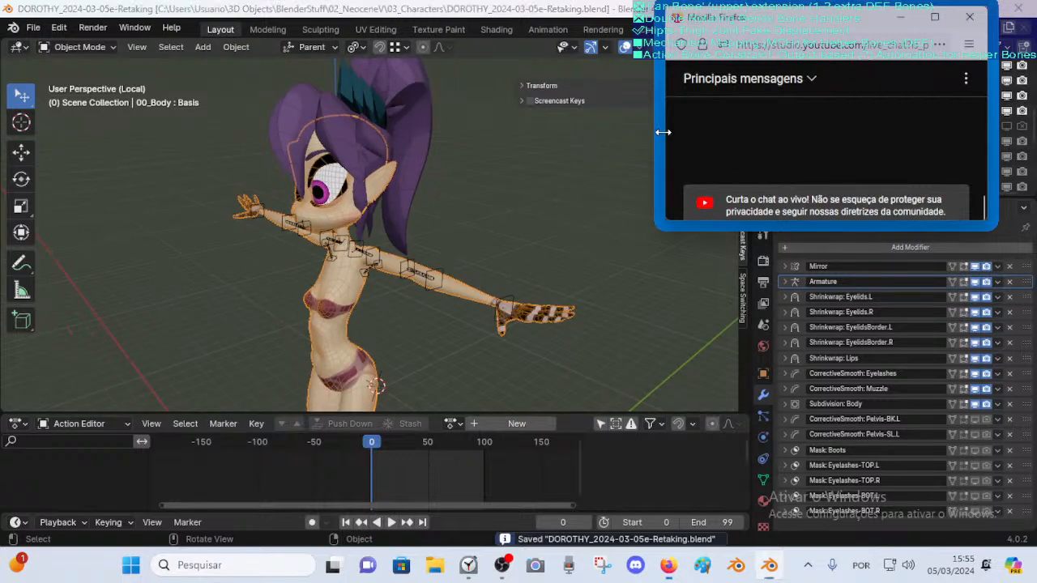
left_click_drag(660, 132, 748, 133)
left_click(501, 565)
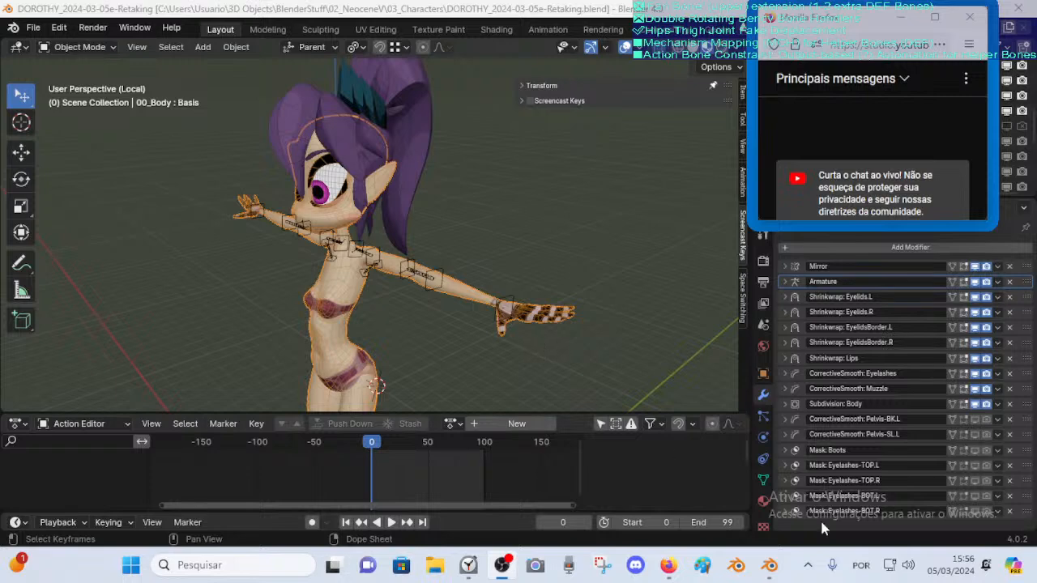
left_click(769, 564)
Select the ARM-Dorothy.L armature, hide its ALL-HELP bone collection and show the ALL-DEFORM-RIG collection
scroll(409, 304, "up", 2)
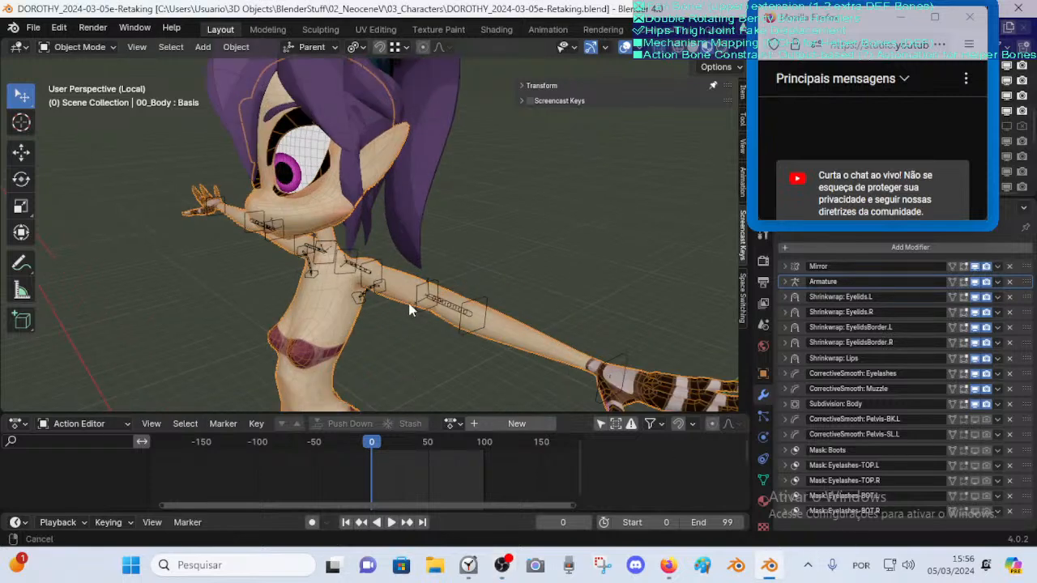
scroll(437, 300, "down", 3, "shift")
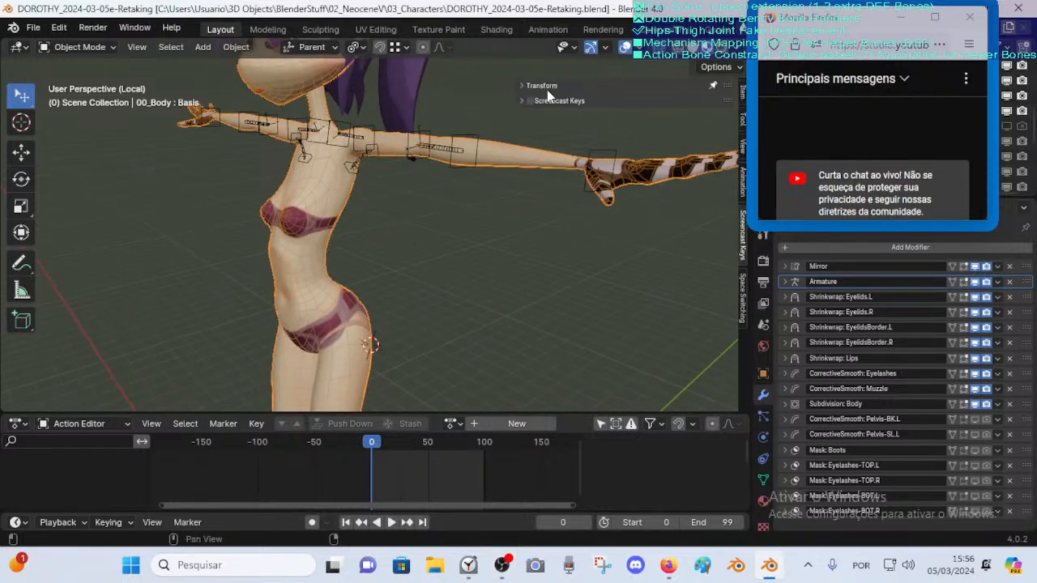
left_click(426, 143)
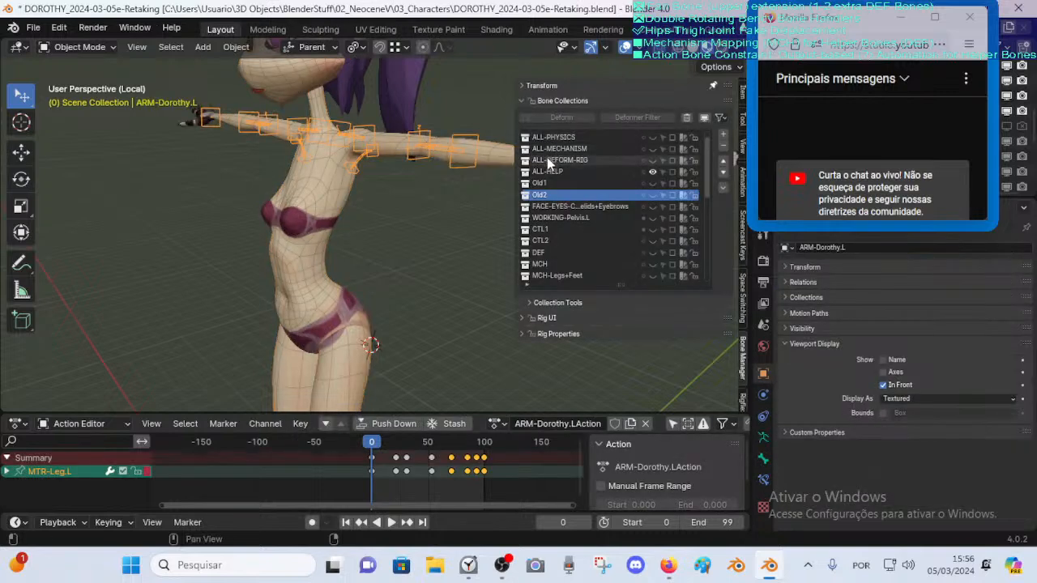
left_click(653, 172)
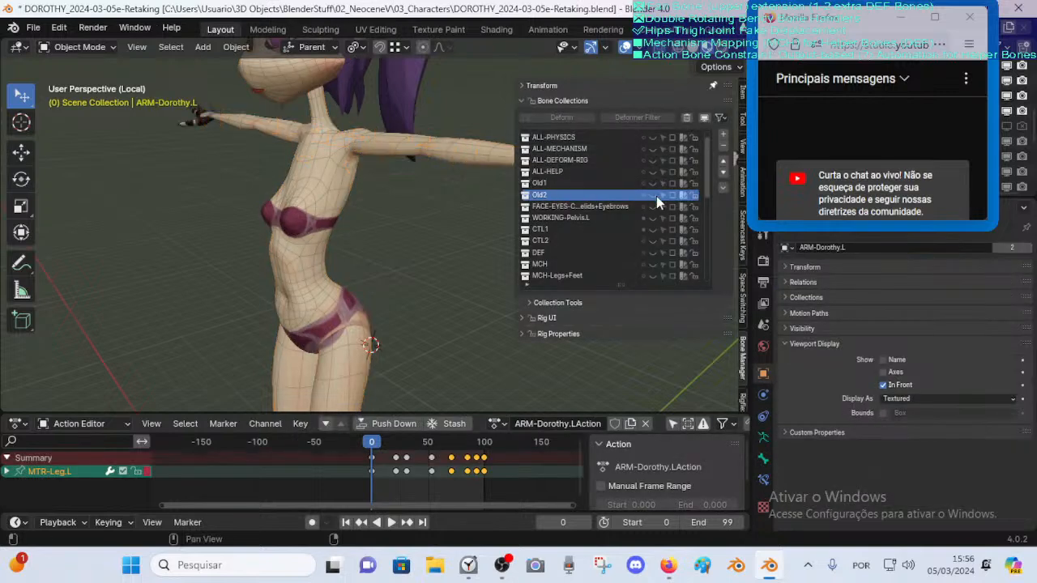
left_click(653, 195)
left_click(653, 195)
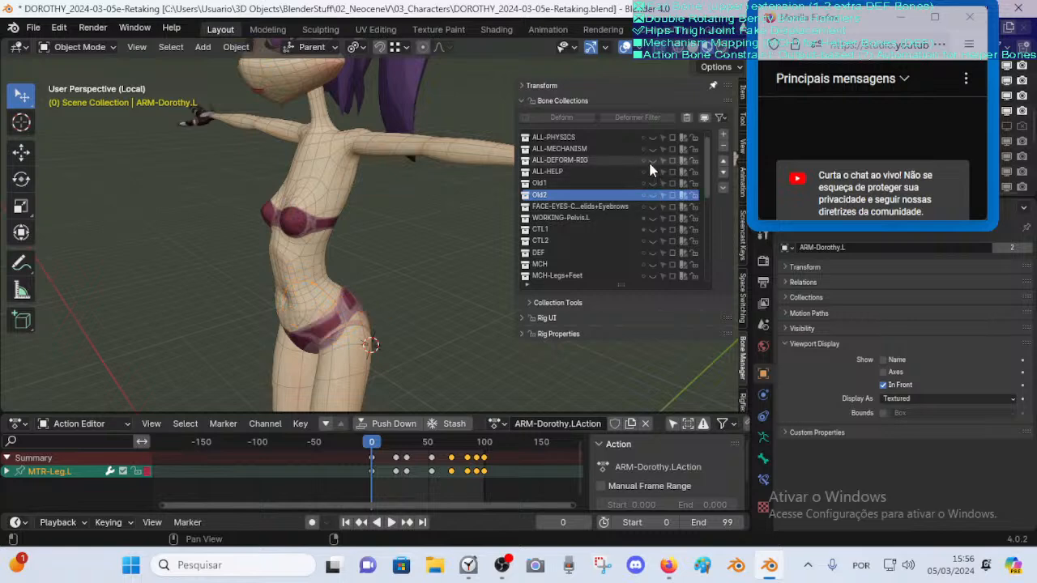
left_click(651, 161)
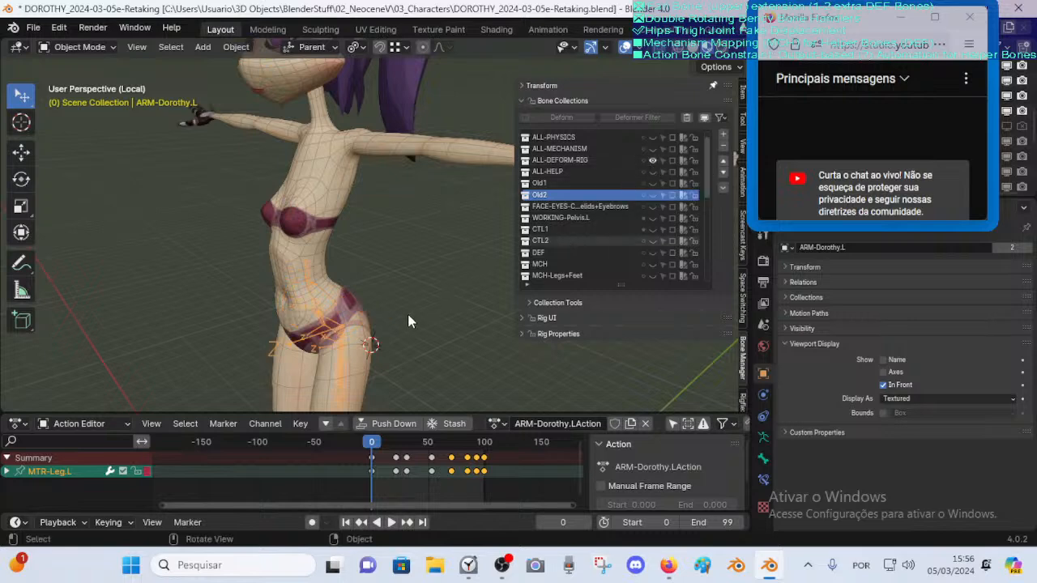
Switch the ARM-Dorothy.L armature to Pose Mode
left_click(341, 342)
left_click(341, 344)
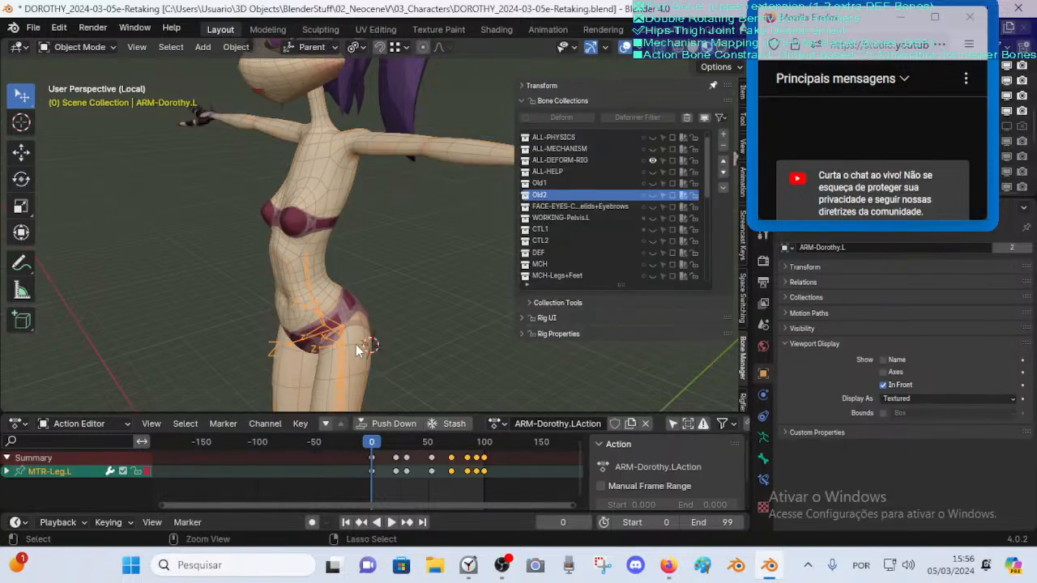
key("ctrl+Tab")
middle_click_drag(371, 370, 356, 240, "shift")
scroll(356, 239, "down", 7)
scroll(371, 255, "up", 2)
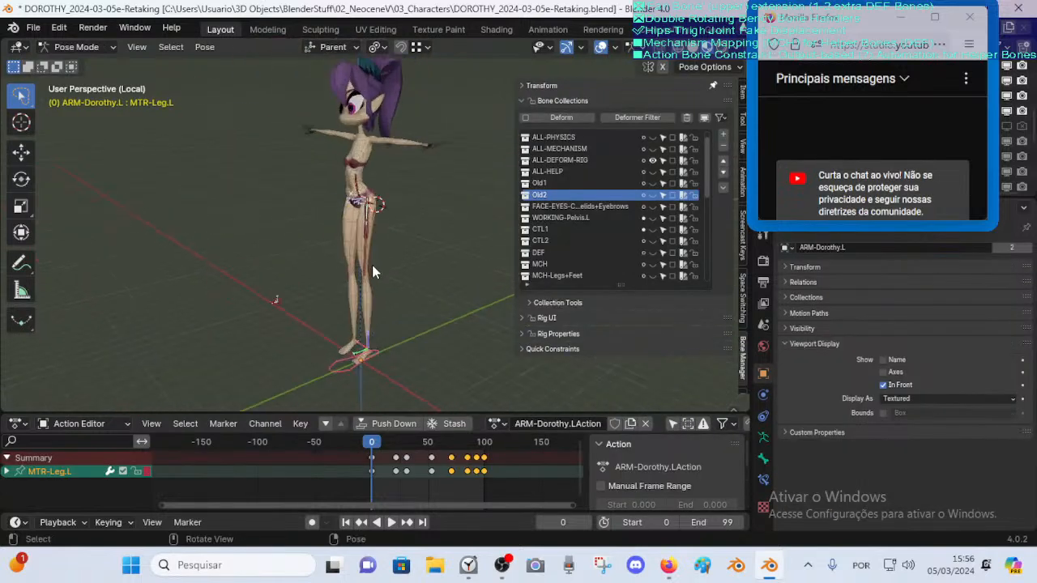
scroll(595, 189, "up", 1)
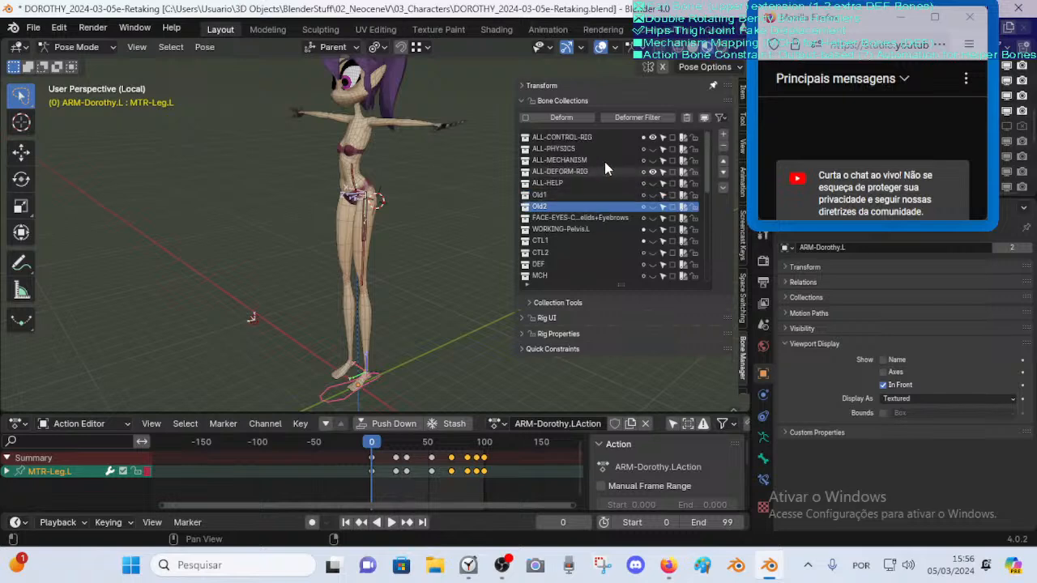
Toggle the ALL-CONTROL-RIG collection off and back on, and make ALL-DEFORM-RIG the active bone collection
left_click(651, 137)
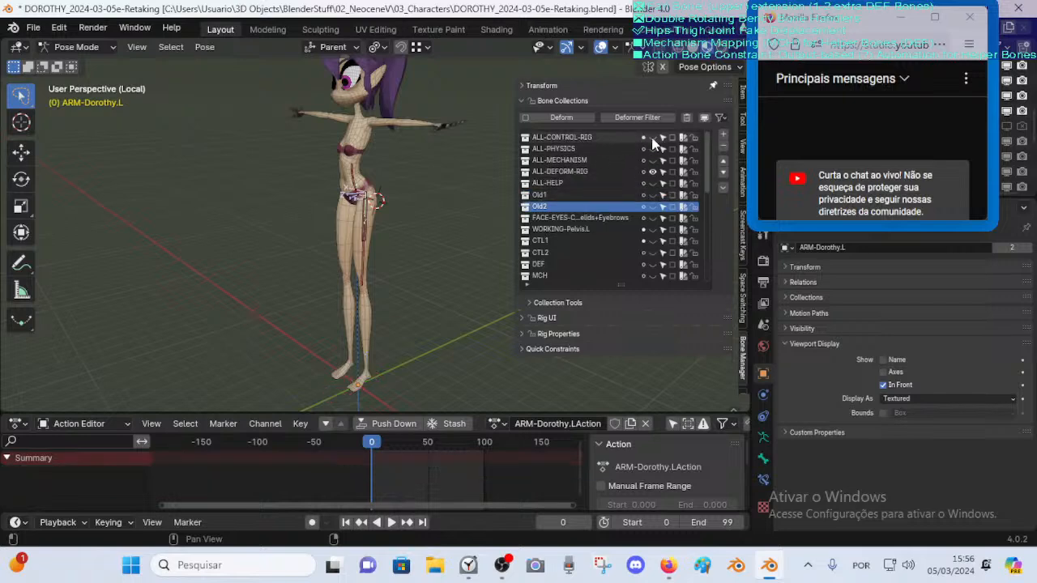
left_click(652, 138)
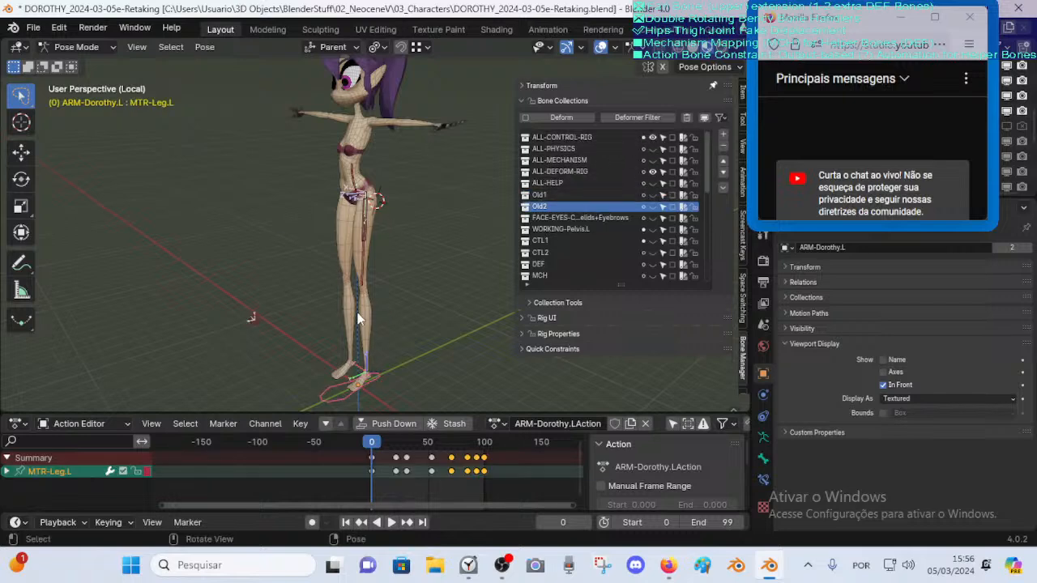
scroll(359, 318, "up", 2)
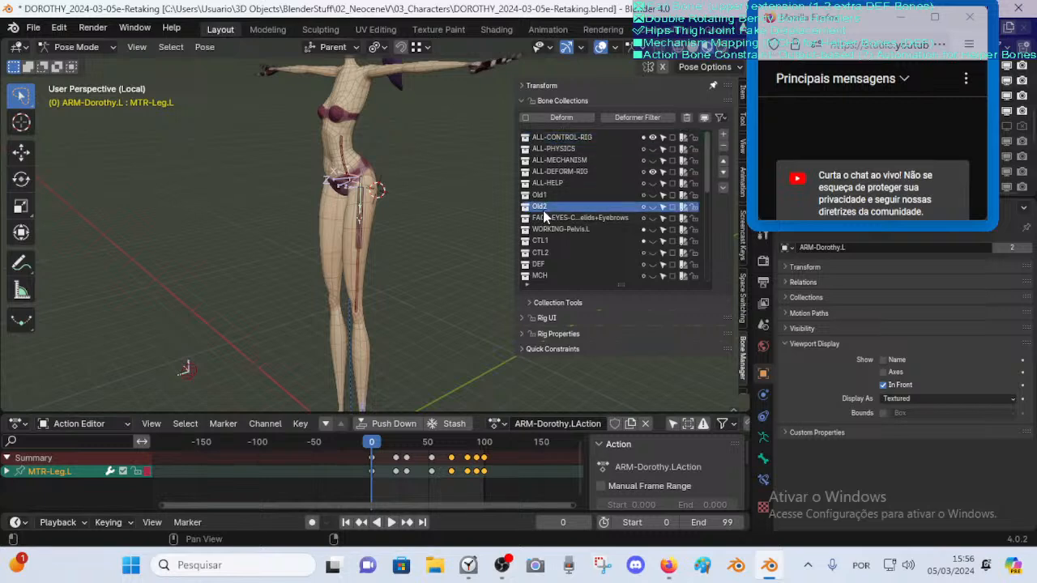
left_click(558, 183)
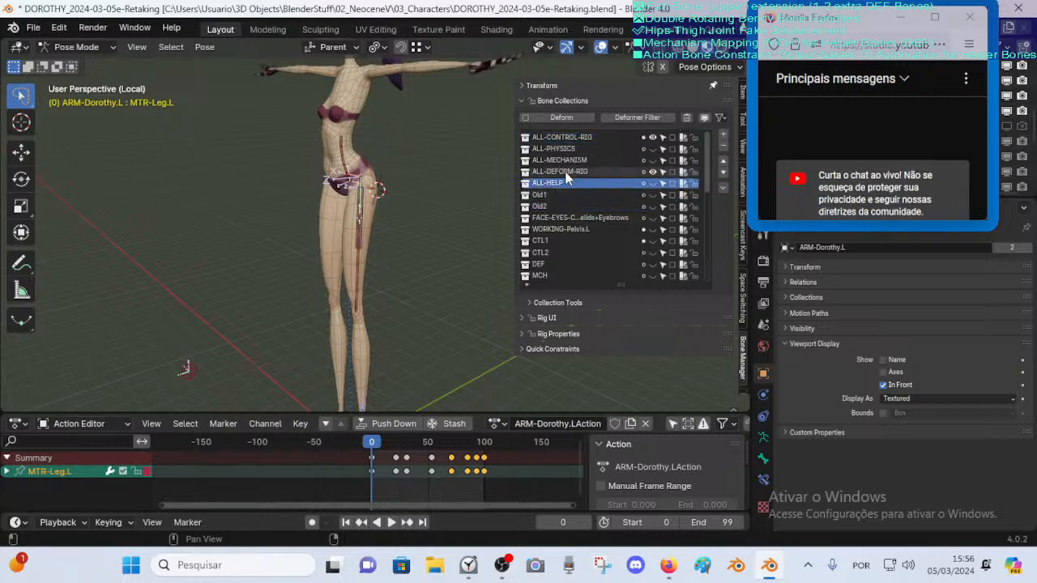
left_click(562, 172)
Select the FAN-Thigh.L bone on the upper leg and try moving it in Pose Mode
scroll(338, 210, "up", 2)
middle_click_drag(337, 210, 375, 209)
left_click(354, 253)
scroll(277, 268, "up", 2)
scroll(280, 267, "down", 1)
key("g")
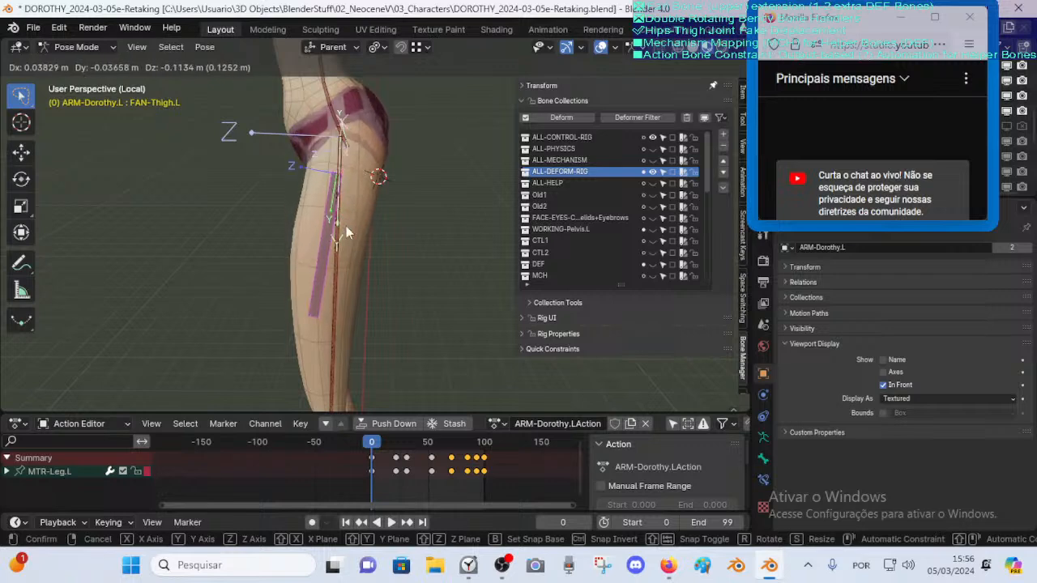
left_click(346, 226)
Reselect the armature, return it to Pose Mode and display the FAN-Thigh.L bone's constraints
key("ctrl+Tab")
left_click(321, 235)
left_click(322, 234)
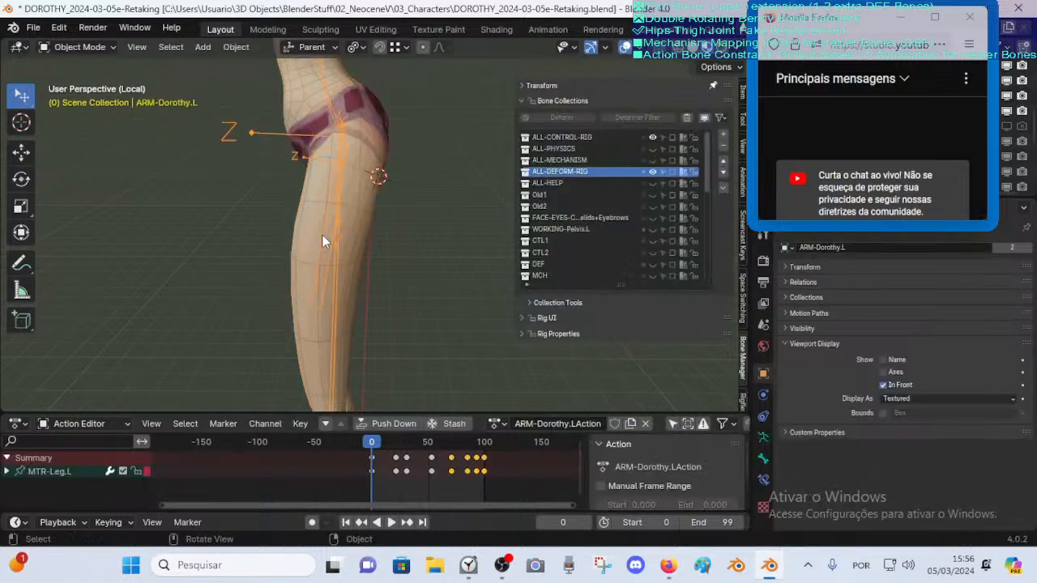
key("ctrl+Tab")
left_click(763, 477)
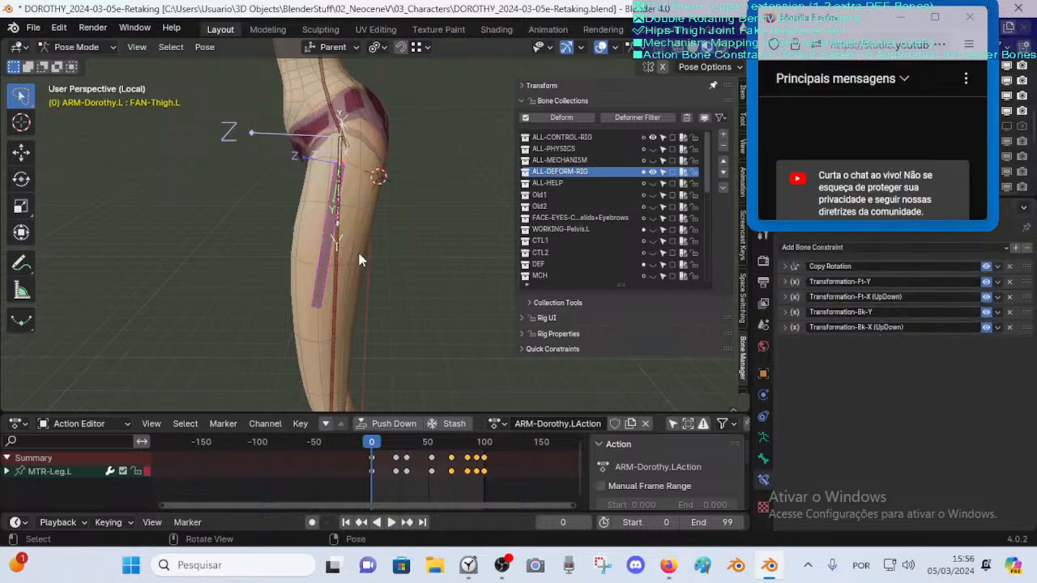
key("r")
key("Escape")
Select the DEF-Thigh.L bone, and put the 00_Body mesh into Weight Paint mode with the armature selected
left_click(335, 273)
key("ctrl+Tab")
left_click(335, 256)
left_click(342, 251)
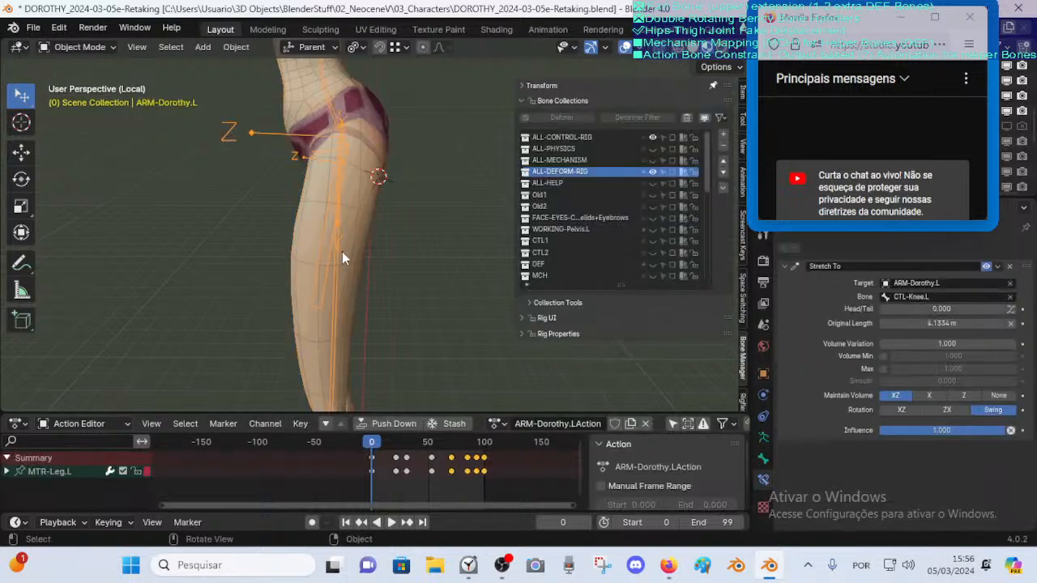
left_click(349, 243)
key("ctrl+Tab")
Inspect the thigh bones' weights on the body mesh, ending with the FAN-Thigh.L vertex group
key("7")
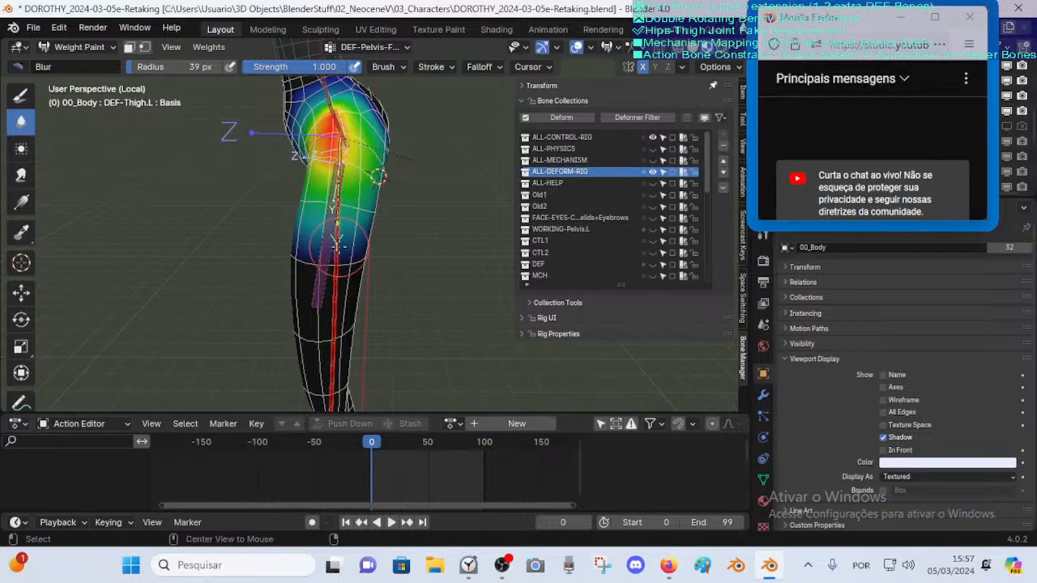
left_click(337, 258, "ctrl")
mouse_move(335, 292)
middle_mouse_down()
mouse_move(412, 282)
mouse_move(313, 248)
mouse_move(332, 324)
mouse_move(371, 243)
mouse_move(369, 179)
mouse_move(275, 243)
mouse_move(316, 186)
mouse_move(417, 174)
mouse_move(264, 203)
middle_mouse_up()
left_click(361, 276, "ctrl")
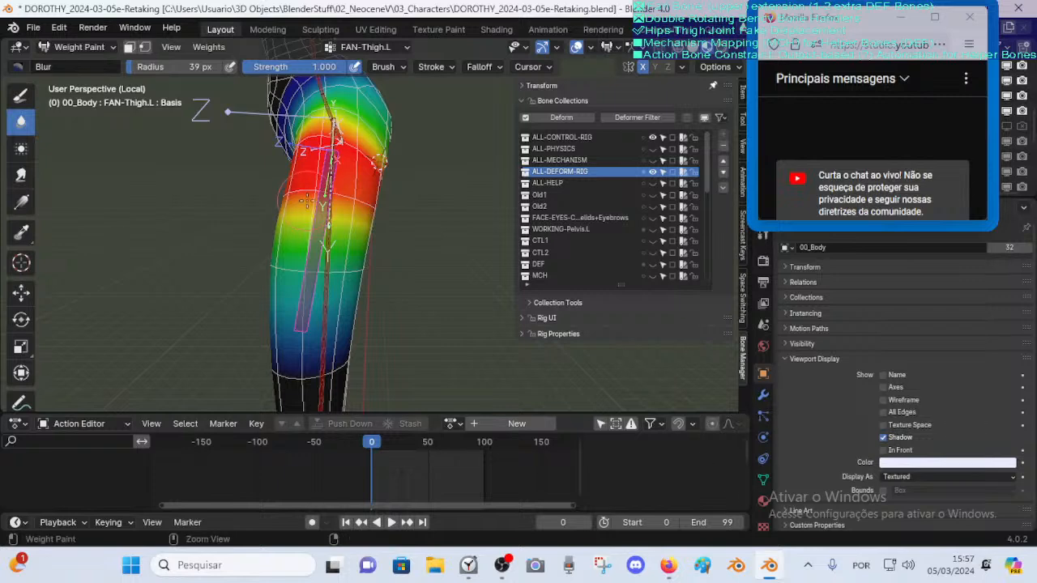
Return the armature to Pose Mode and expand the Copy Rotation constraint of FAN-Thigh.L to examine its settings
key("ctrl+Tab")
left_click(247, 201)
left_click(307, 262)
key("ctrl+Tab")
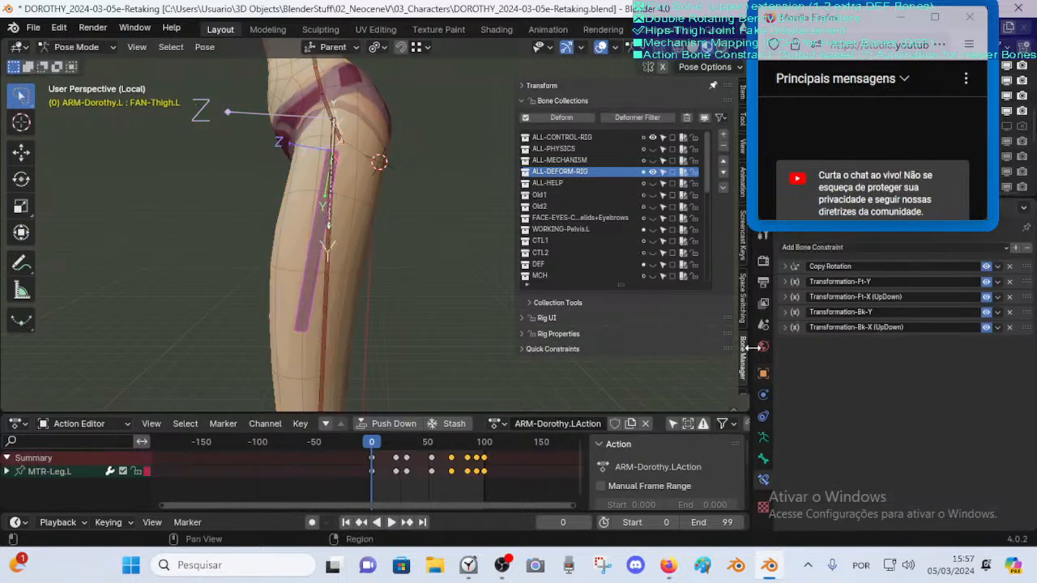
left_click(790, 265)
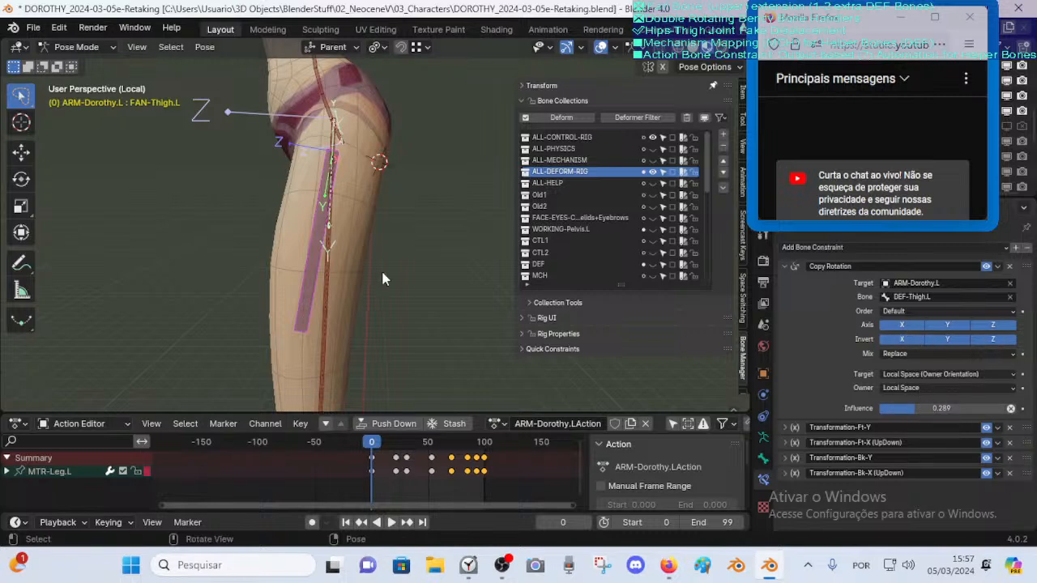
Enter Edit Mode on the armature and try moving the FAN-Thigh.L bone away from the thigh bone
key("Tab")
key("g")
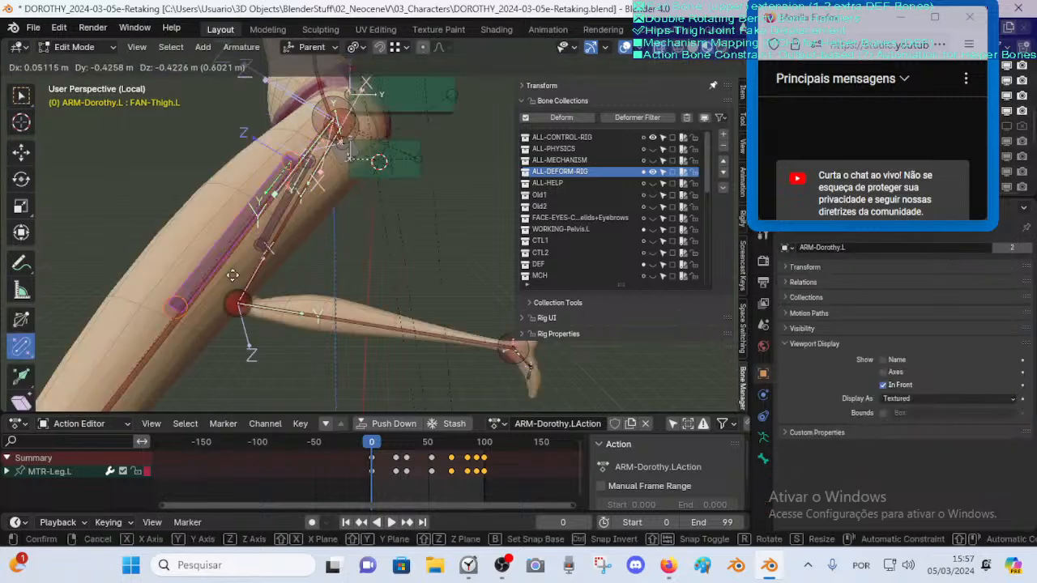
right_click(152, 264)
scroll(189, 317, "down", 2)
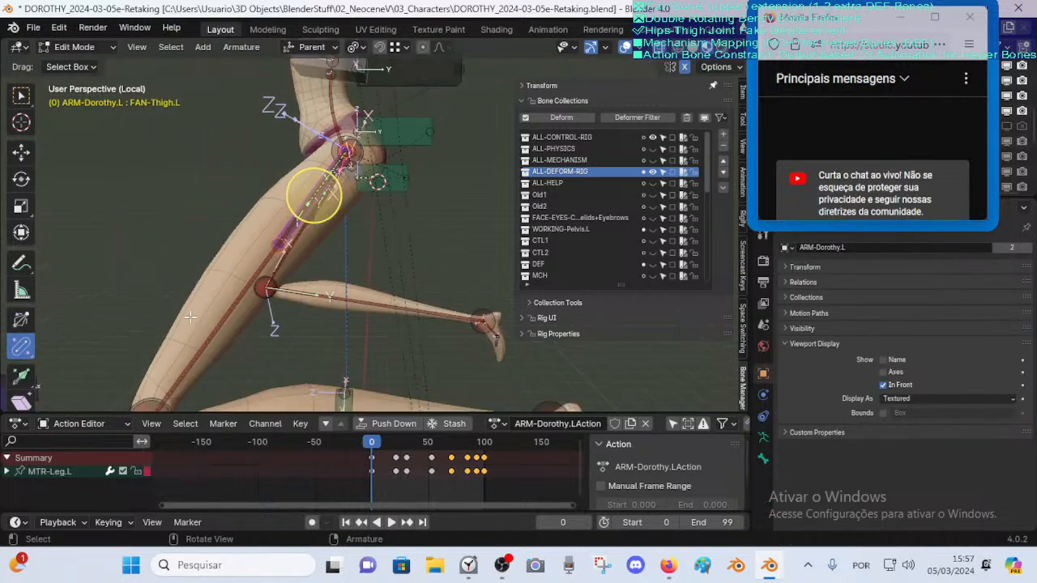
Toggle the armature between Edit Mode and Pose Mode to compare the FAN-Thigh.L bone's rest and posed positions, ending in Pose Mode
key("Tab")
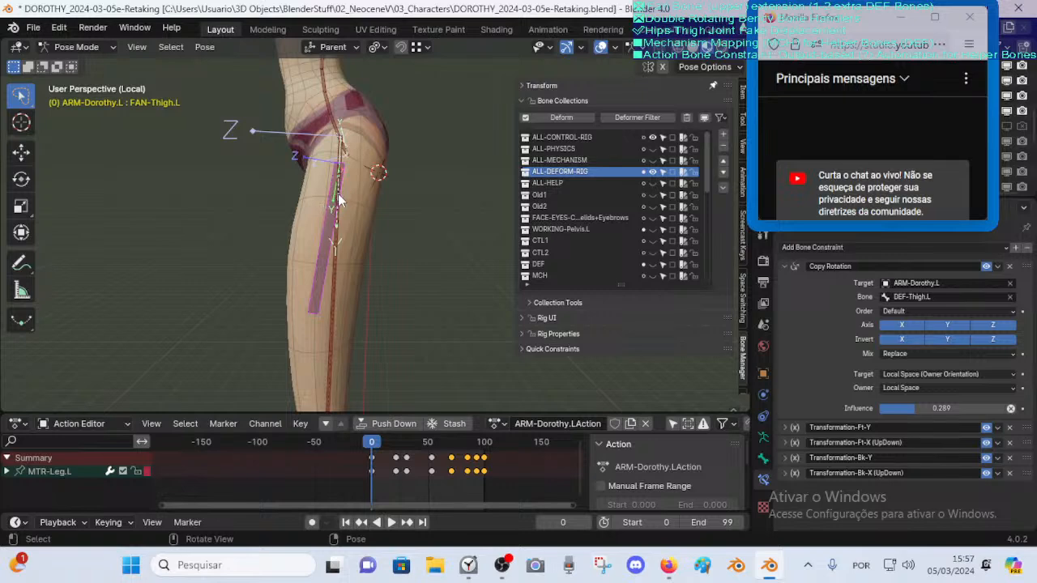
key("Tab")
key("g")
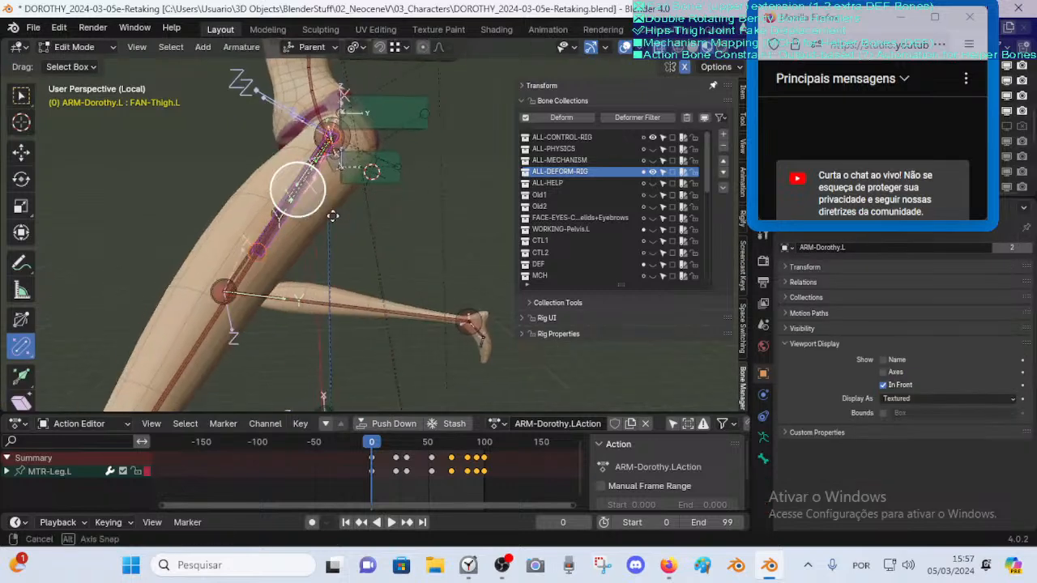
scroll(286, 224, "up", 3)
middle_click_drag(332, 216, 281, 262)
scroll(281, 261, "down", 3)
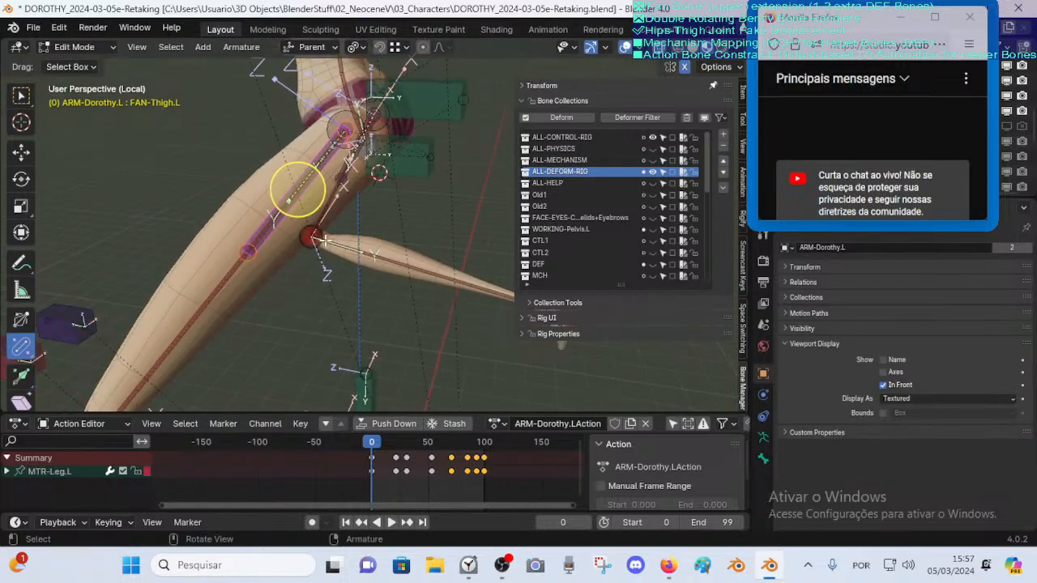
key("Tab")
middle_click_drag(374, 225, 335, 223)
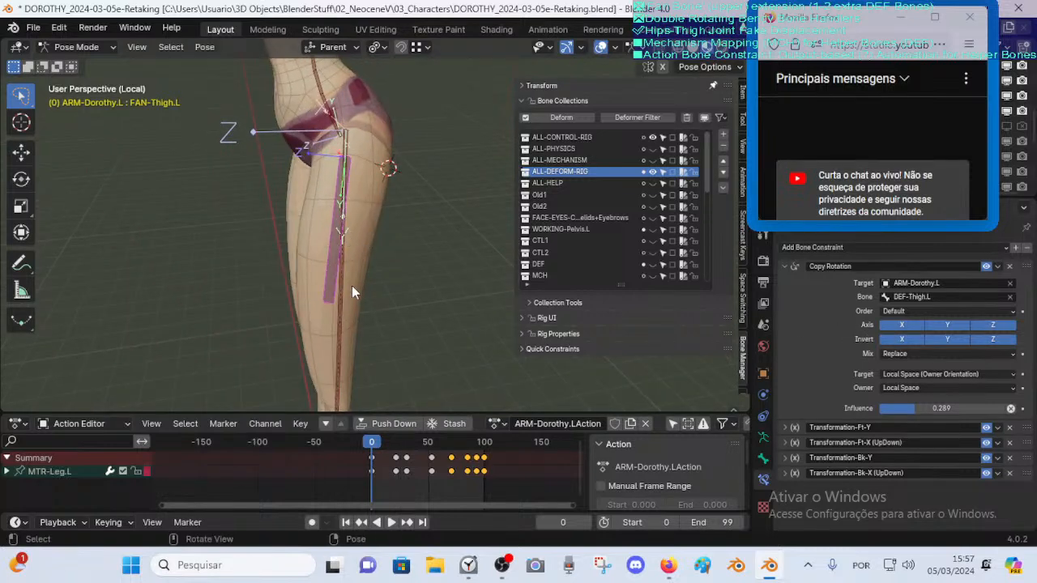
Play the leg animation up to the raised-leg pose at frame 33 and examine the FAN-Thigh.L bone and hip from several angles
left_click(328, 248)
left_click(341, 256)
middle_click_drag(320, 163, 183, 196)
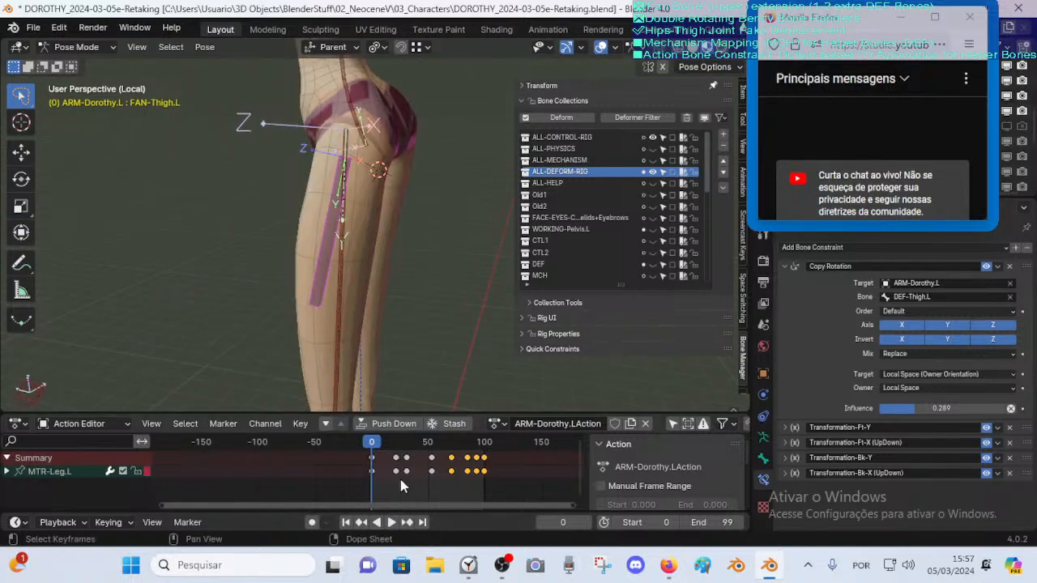
key("space")
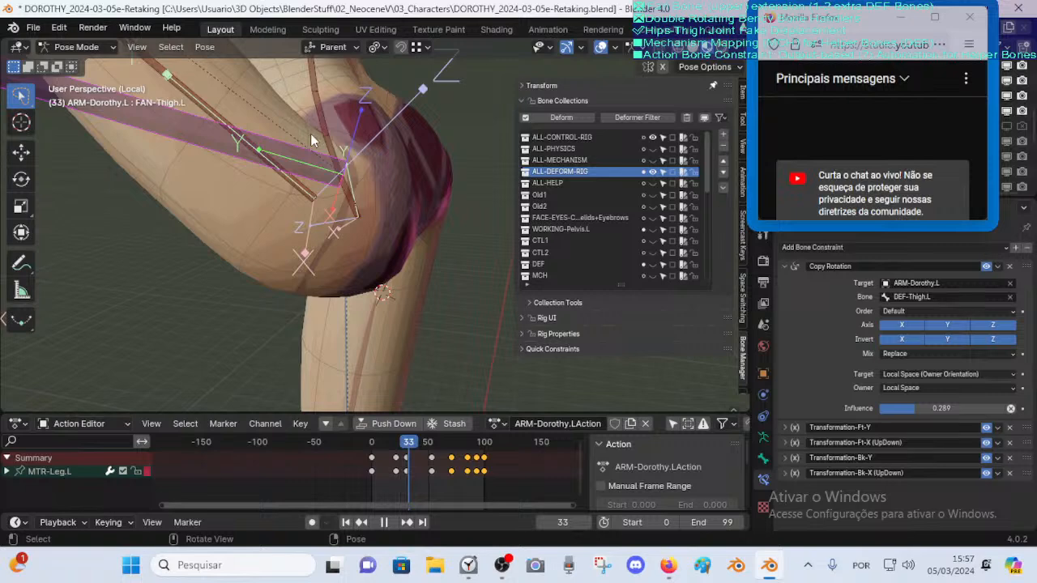
middle_click_drag(311, 227, 309, 273)
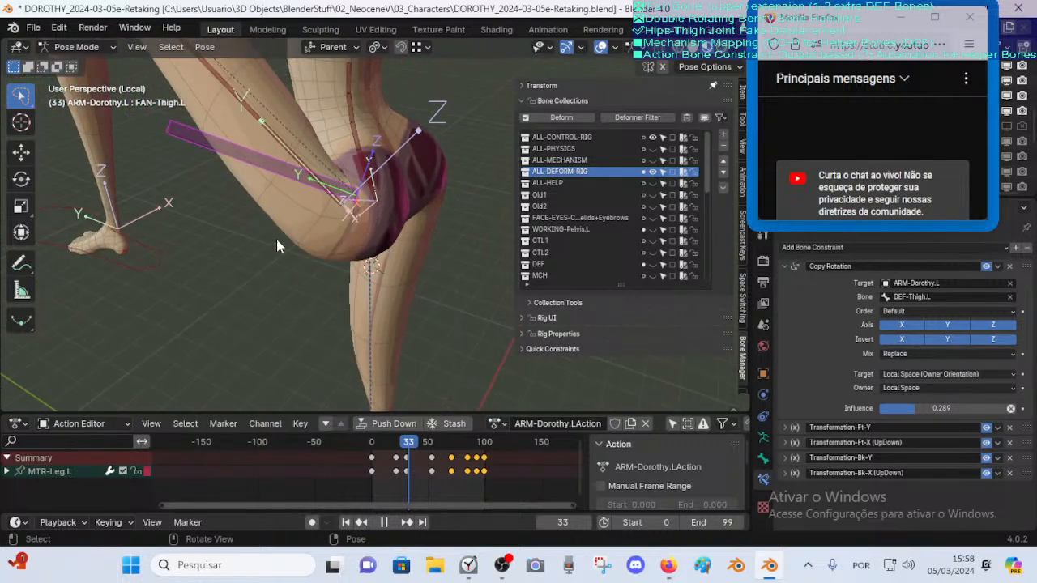
middle_click_drag(277, 241, 276, 268)
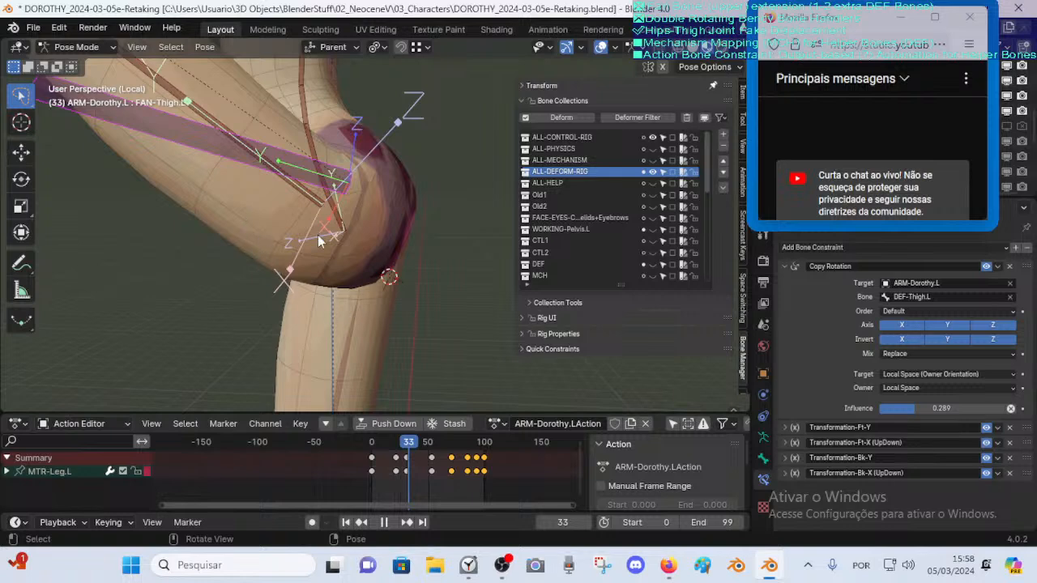
middle_click_drag(320, 241, 366, 327)
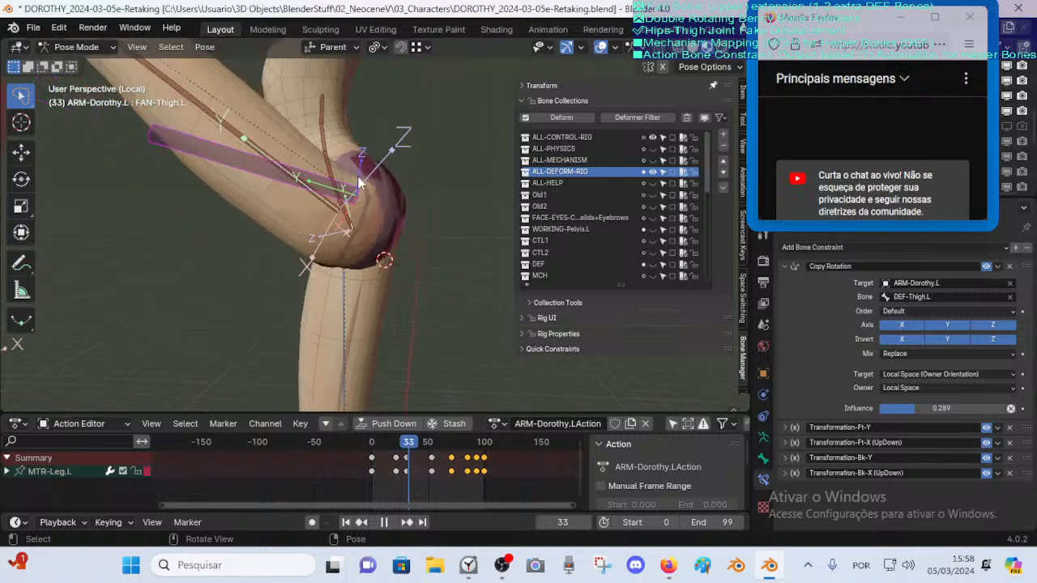
Try moving the FAN-Thigh.L bone away from the raised thigh, and collapse its Copy Rotation constraint
key("g")
right_click(343, 276)
left_click(787, 266)
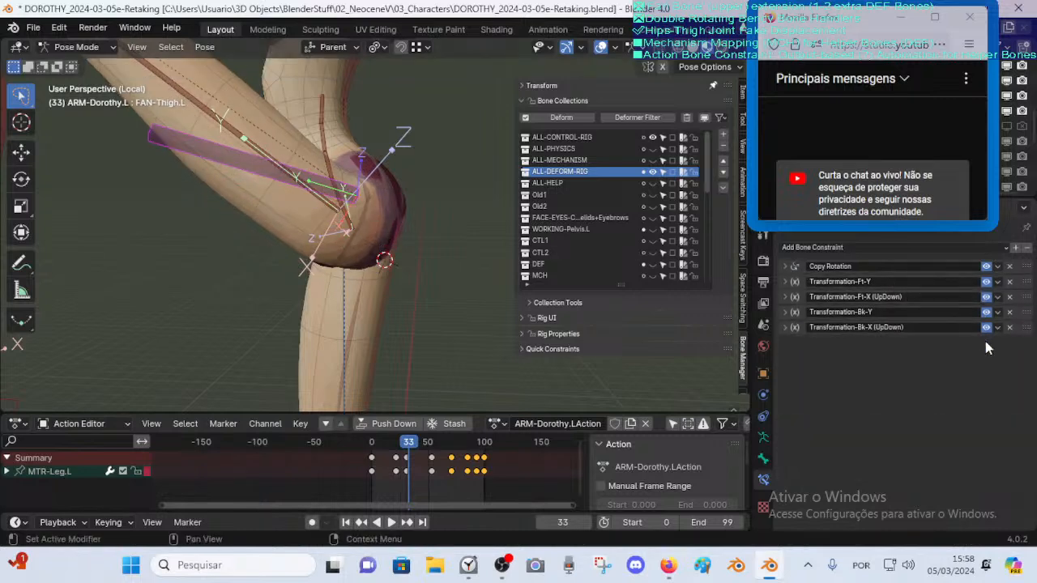
scroll(356, 243, "down", 2)
key("g")
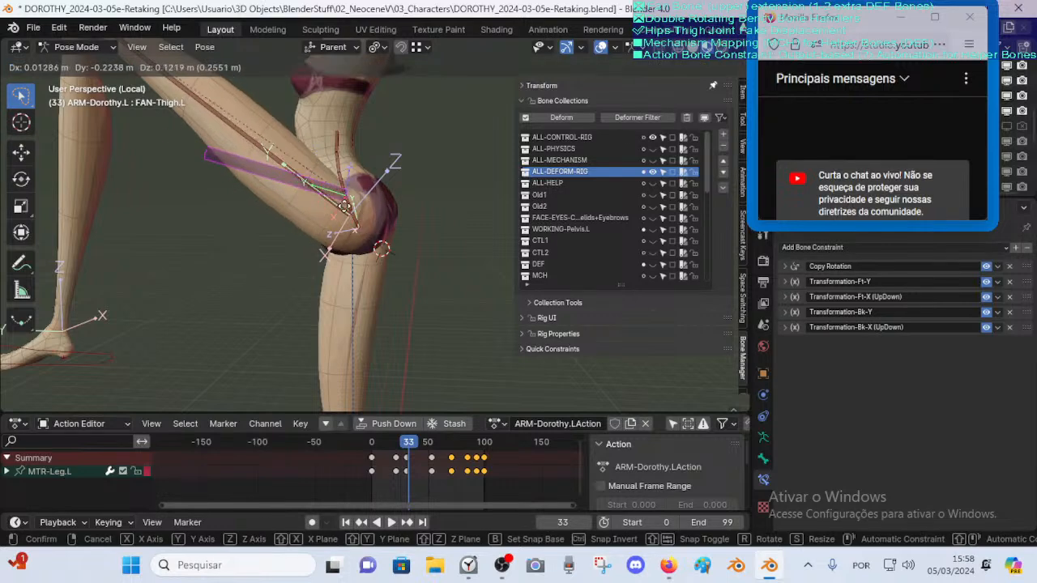
left_click(321, 195)
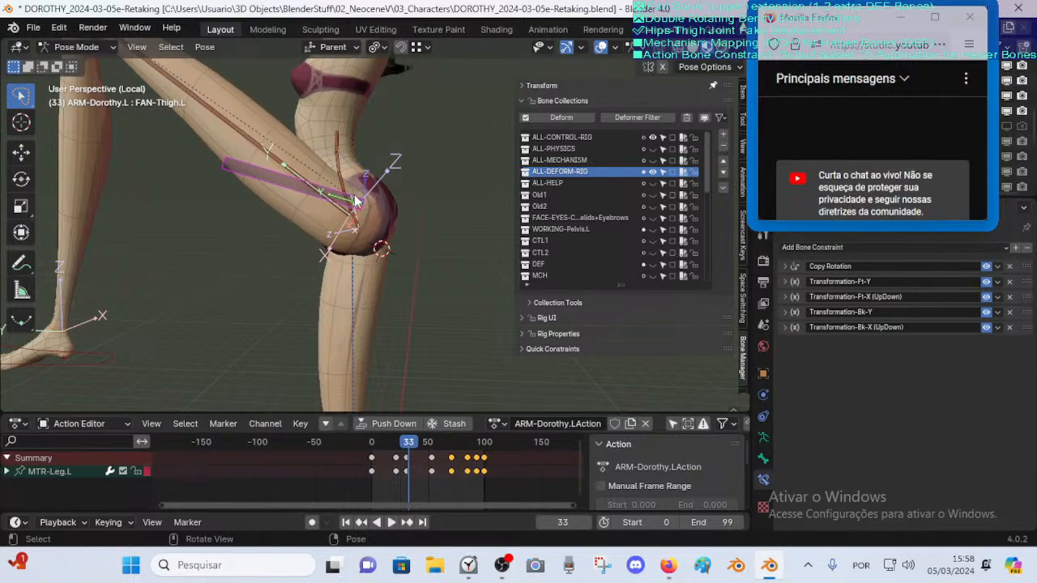
scroll(353, 217, "up", 1)
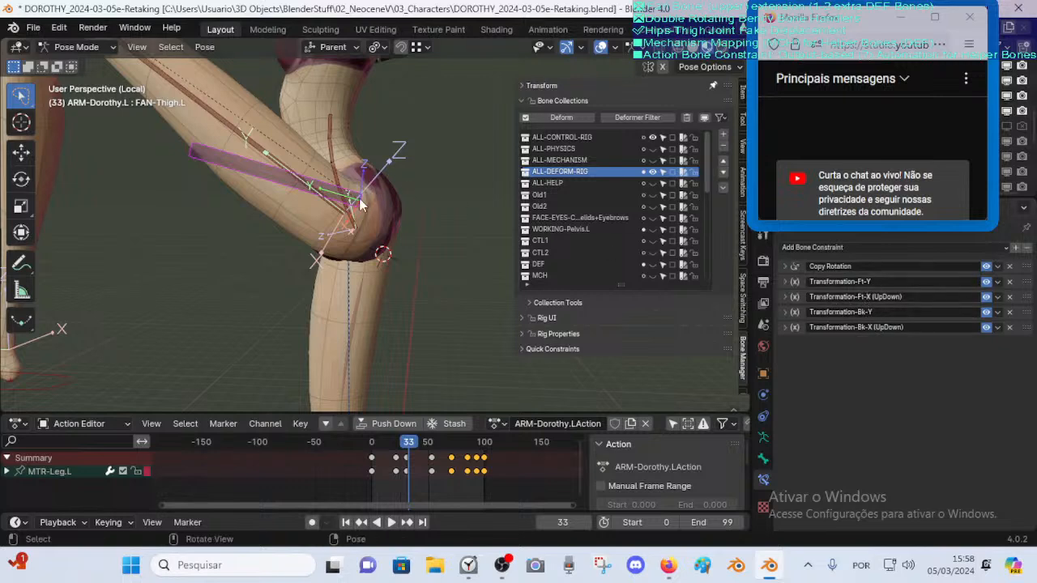
middle_click_drag(360, 205, 369, 209)
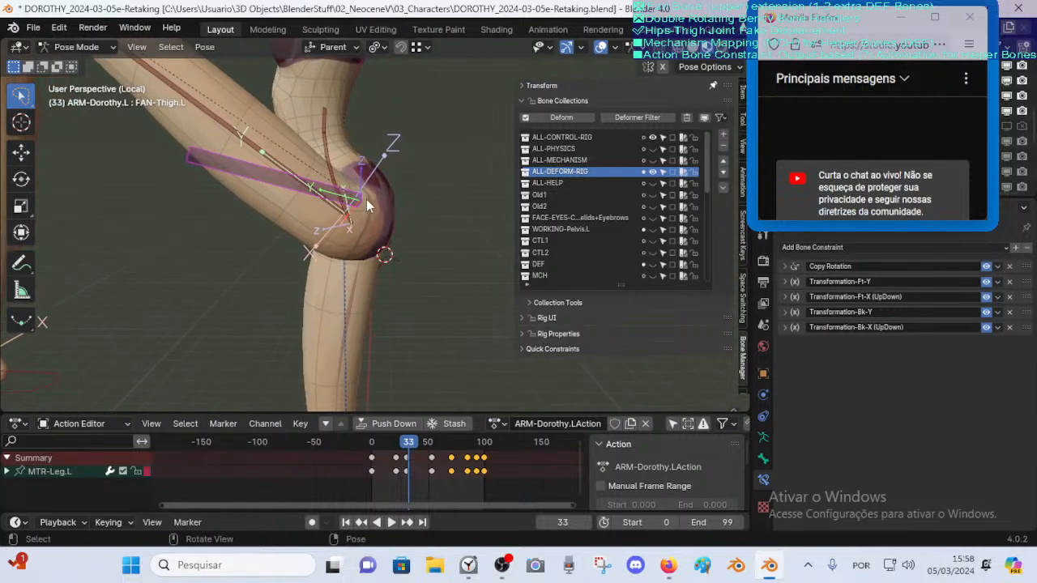
Disable the Copy Rotation constraint of FAN-Thigh.L at frame 22, scrub to frame 37 to compare the bone's rotation, and re-enable the constraint
mouse_move(406, 444)
left_mouse_down()
mouse_move(377, 449)
mouse_move(409, 452)
left_mouse_up()
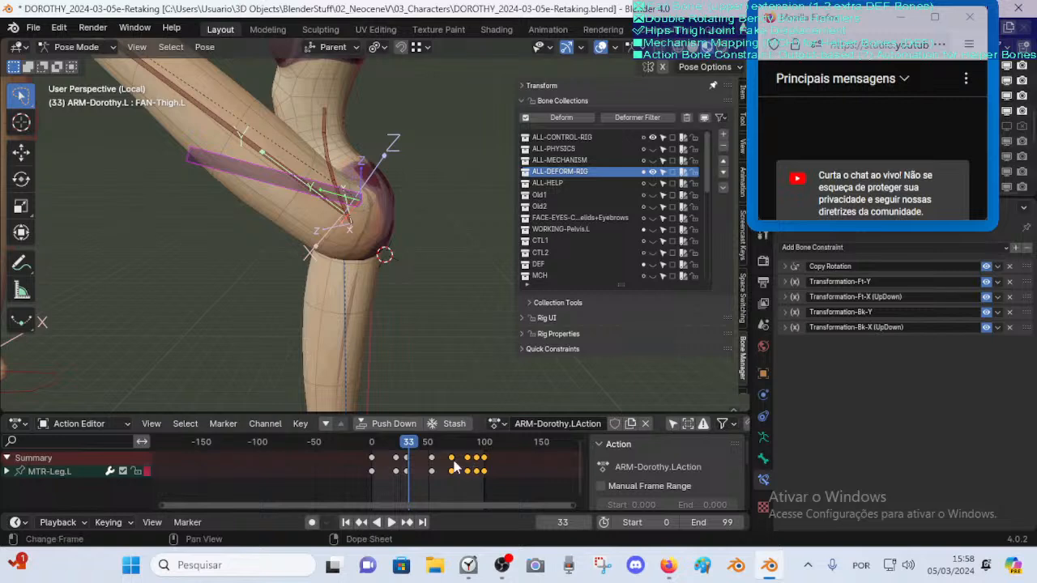
key("space")
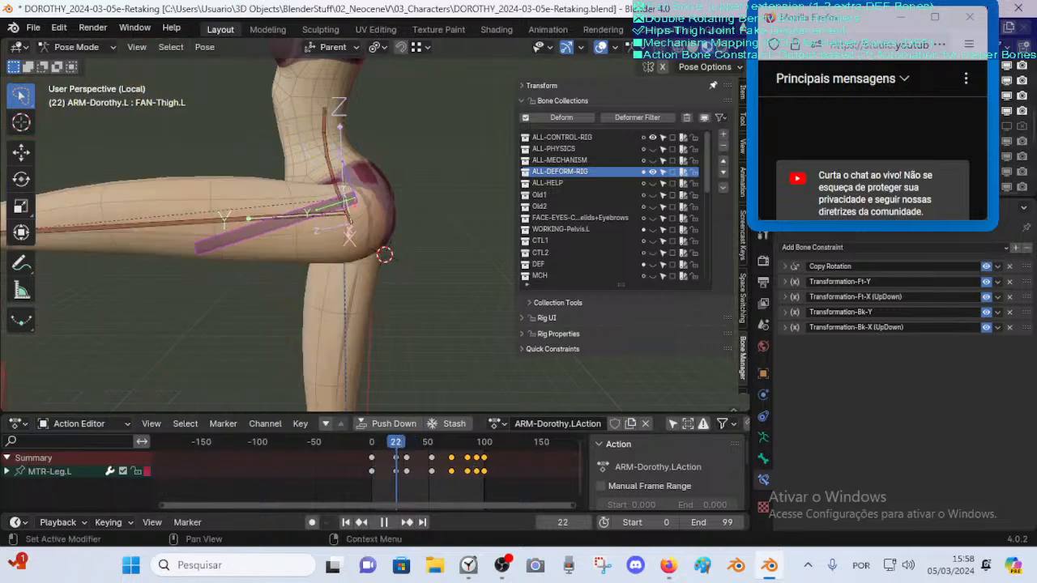
left_click(986, 266)
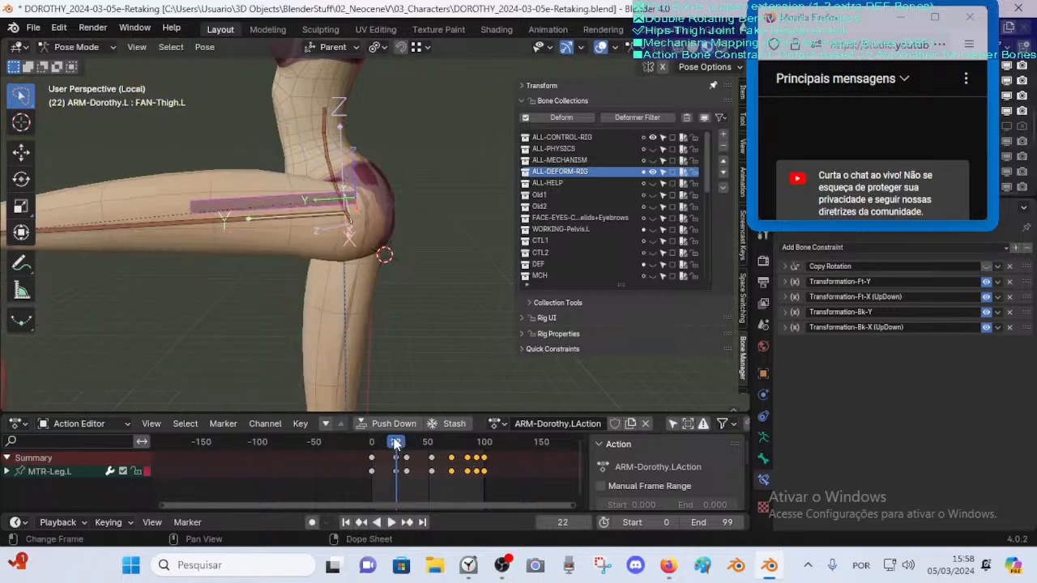
left_click_drag(389, 447, 415, 454)
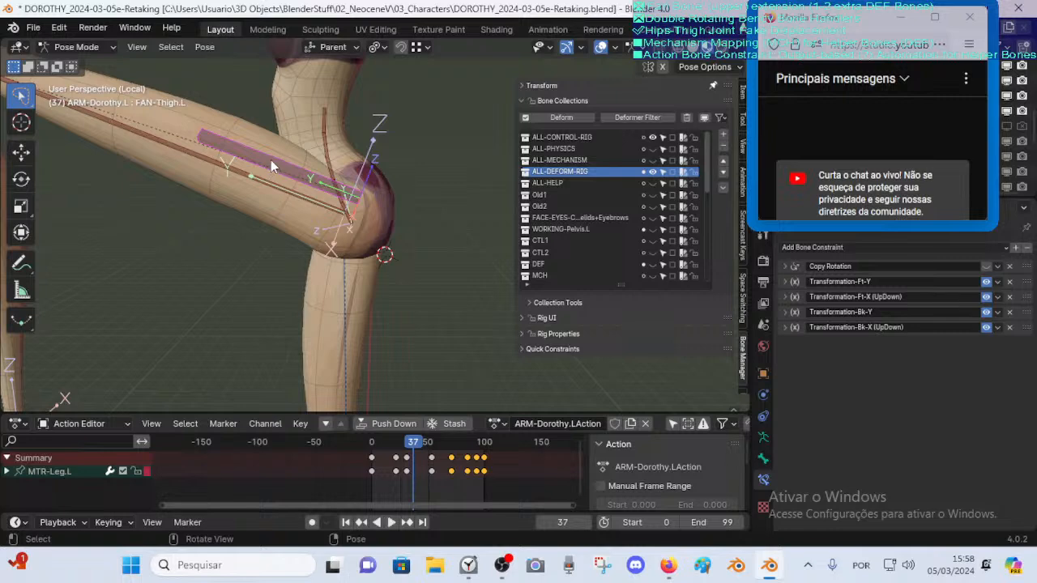
left_click(183, 150)
left_click(230, 147)
left_click(986, 266)
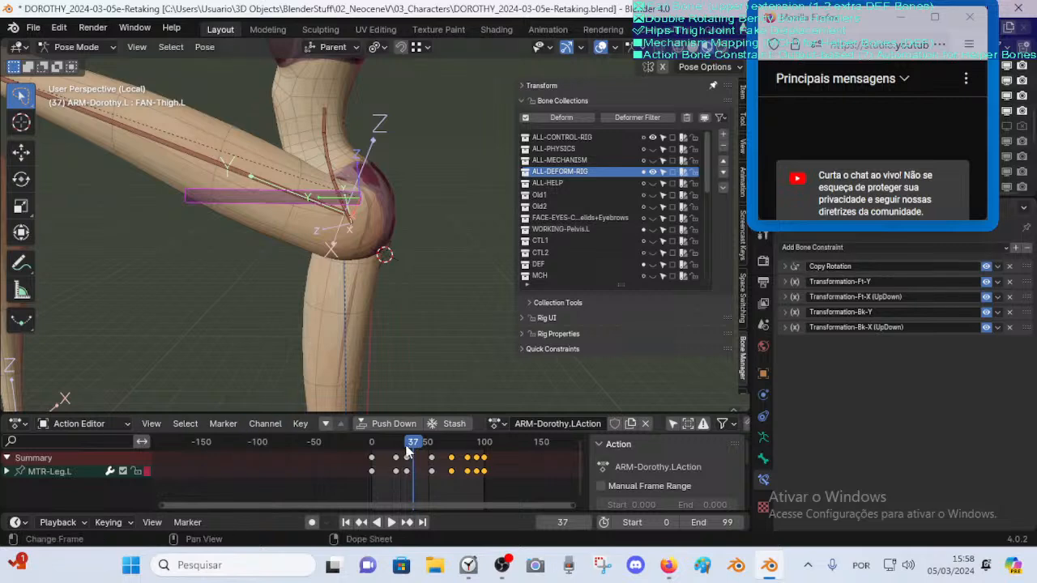
Scrub the leg animation to frame 30 and try moving the FAN-Thigh.L bone toward the back of the hip
key("shift+ctrl+space")
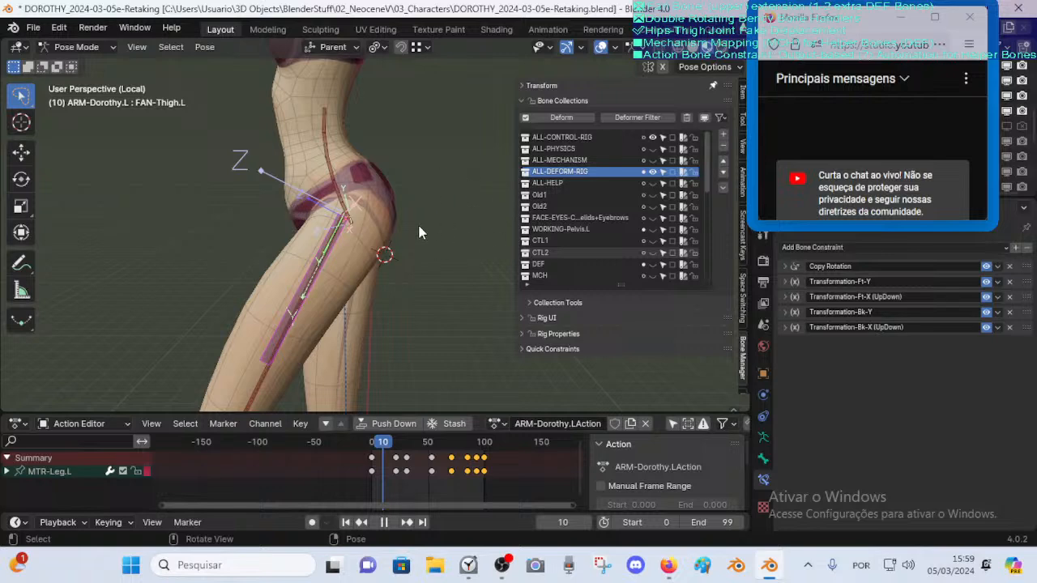
left_click_drag(384, 443, 405, 444)
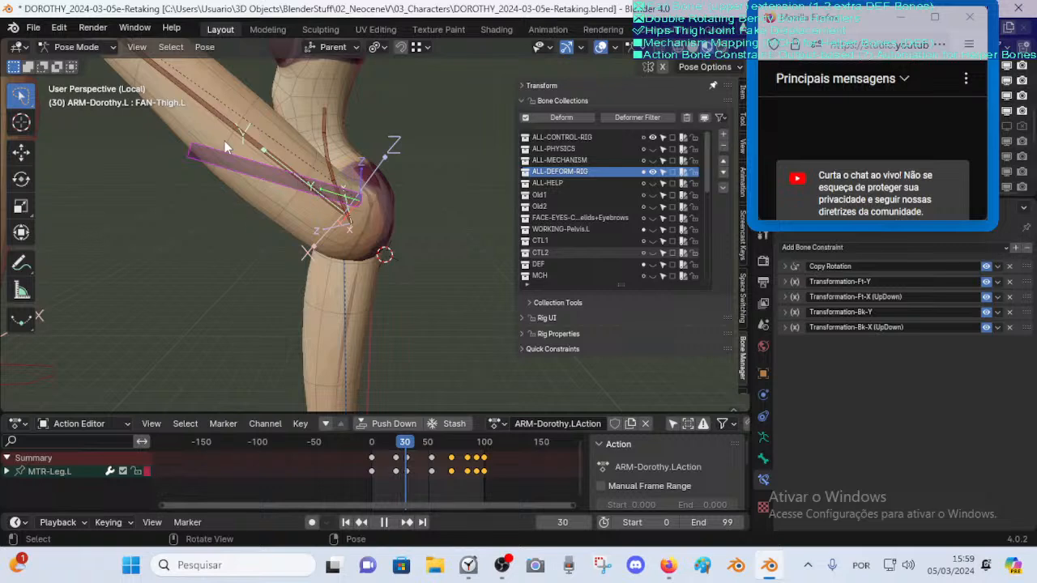
middle_click_drag(224, 141, 229, 158)
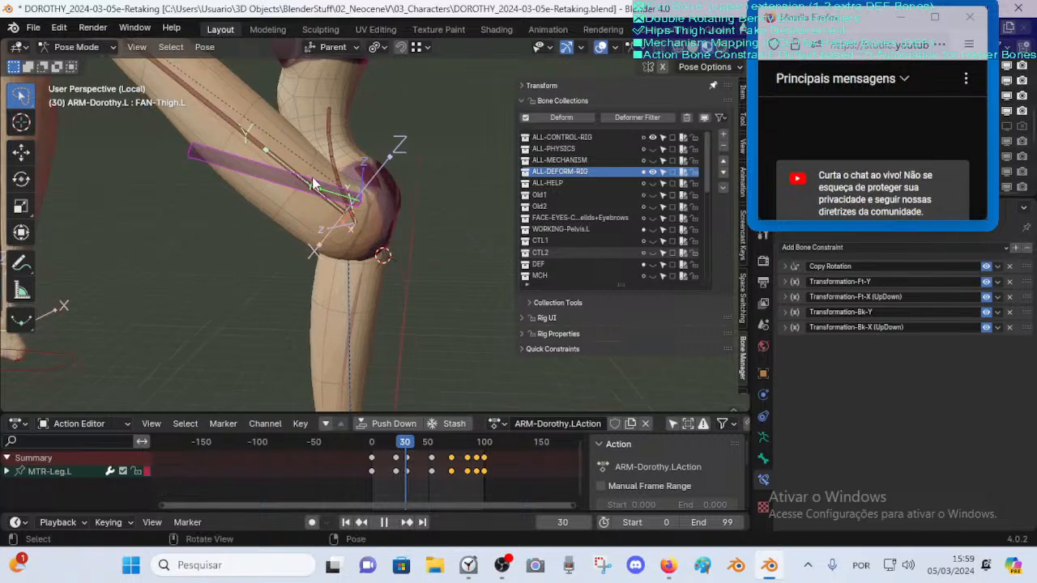
key("g")
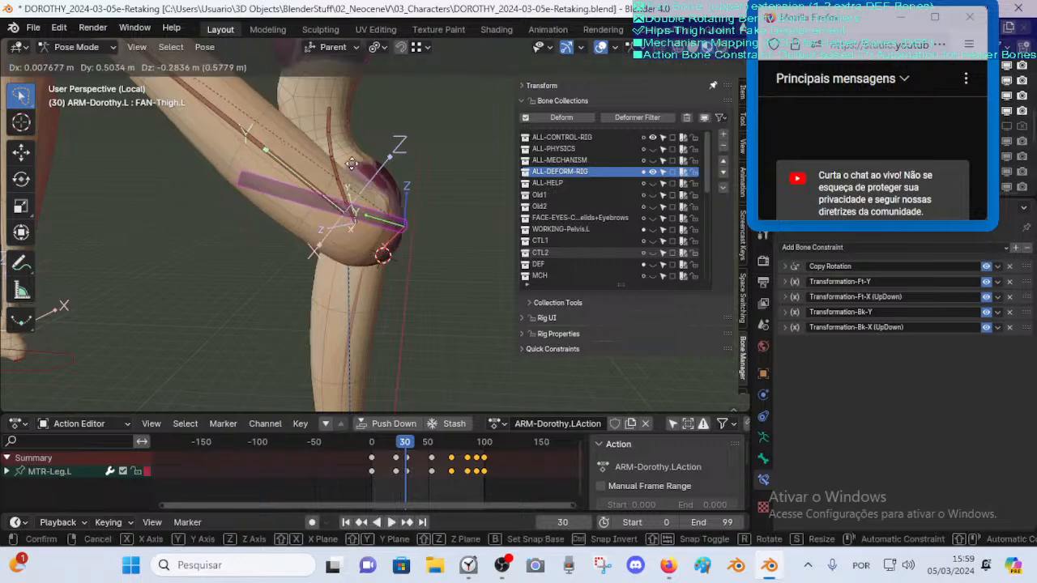
right_click(347, 217)
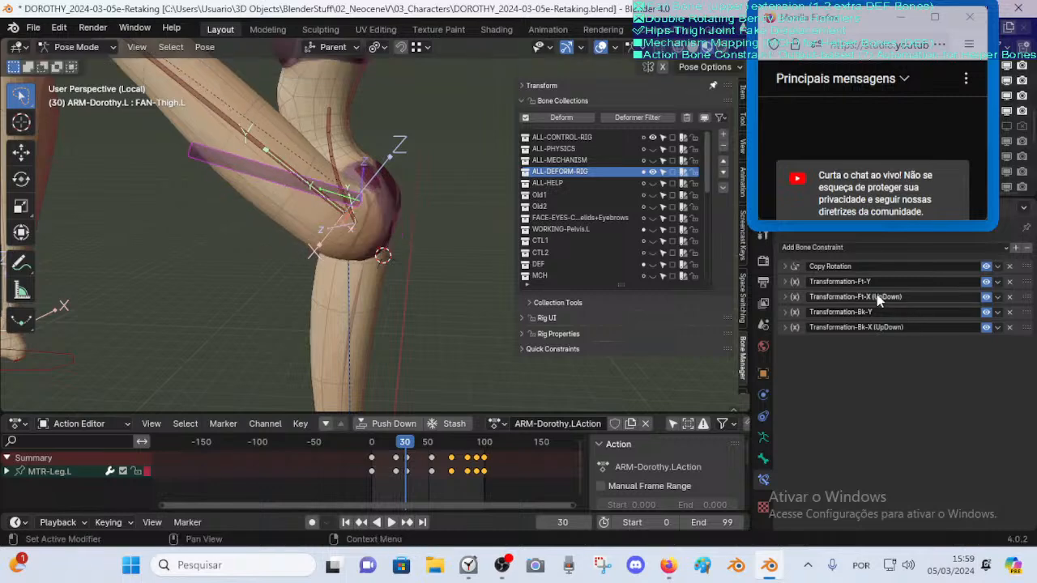
Expand the Transformation-Ft-X (UpDown) constraint of FAN-Thigh.L to glance at its settings, and collapse it again
left_click(782, 290)
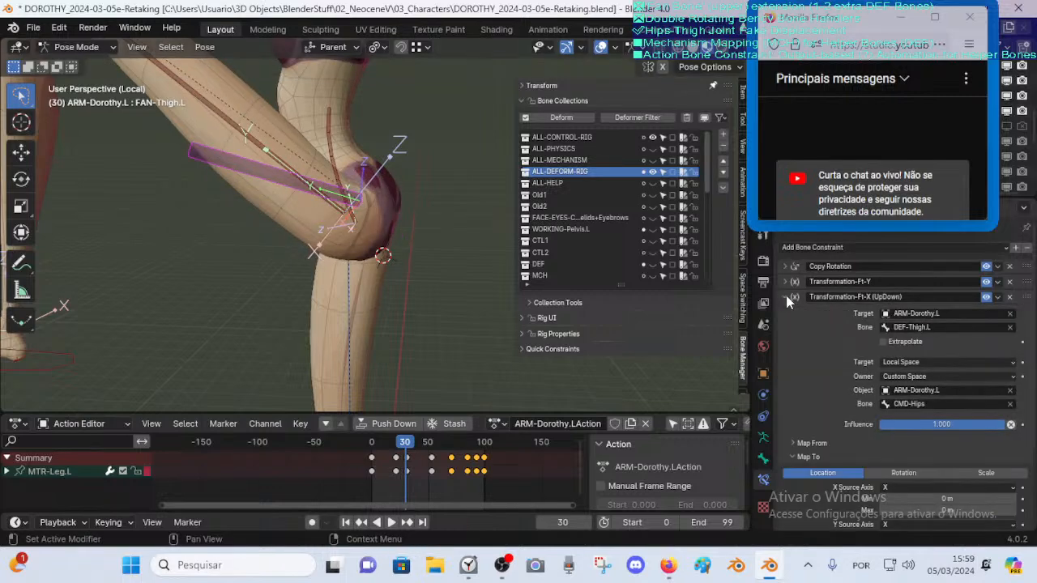
left_click(782, 290)
left_click(782, 281)
left_click(783, 281)
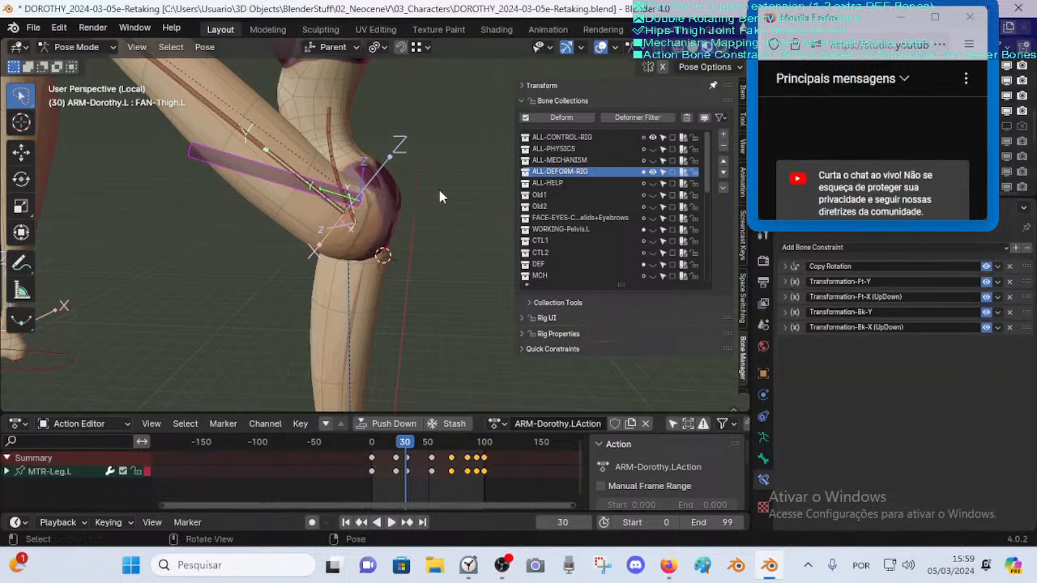
Examine the hip deformation and the Map From rotation range of the Transformation-Ft-Y constraint, and collapse that constraint
middle_click_drag(366, 199, 352, 215)
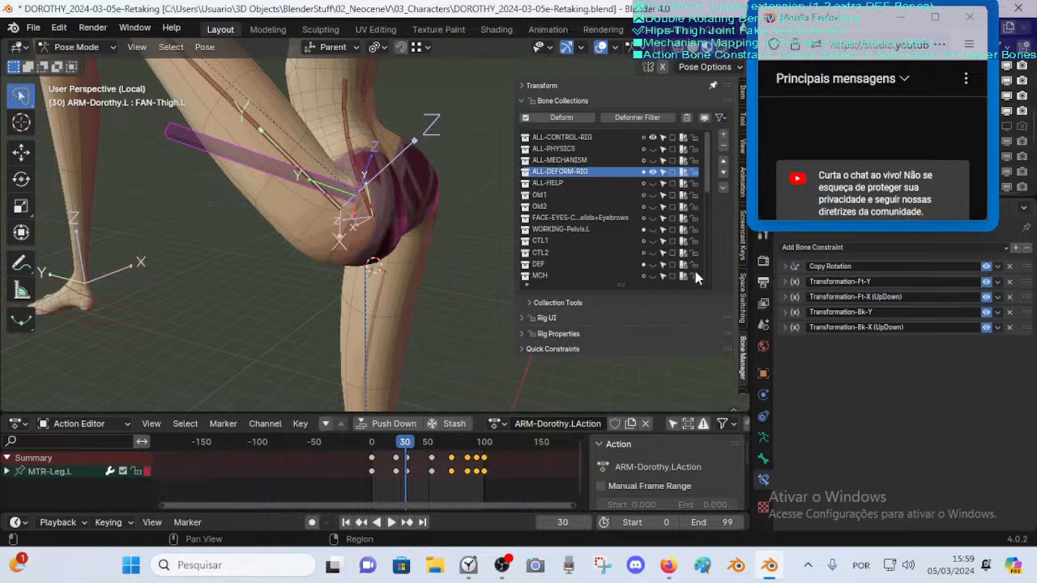
middle_click_drag(365, 207, 410, 274)
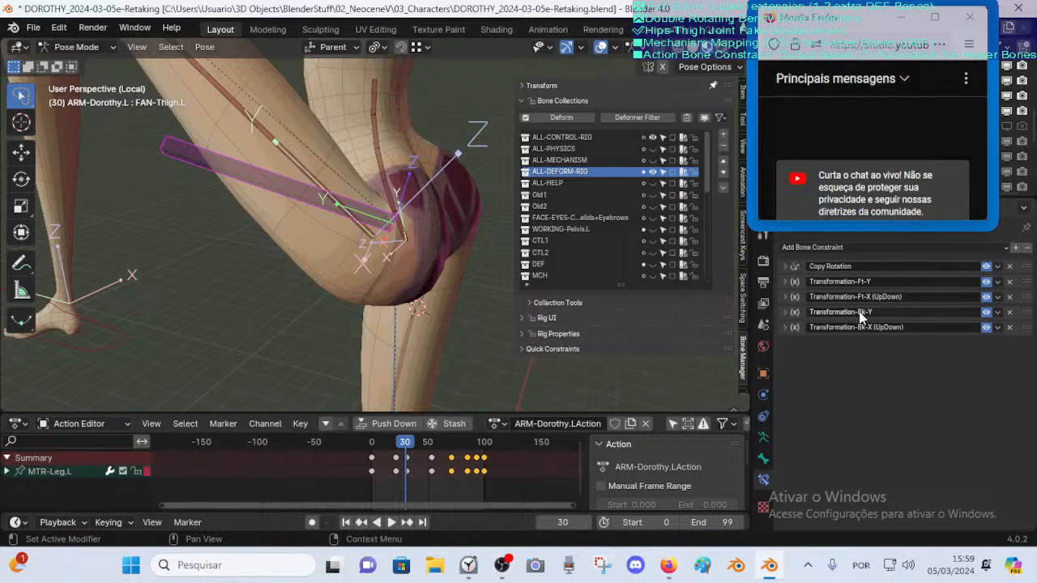
left_click(785, 282)
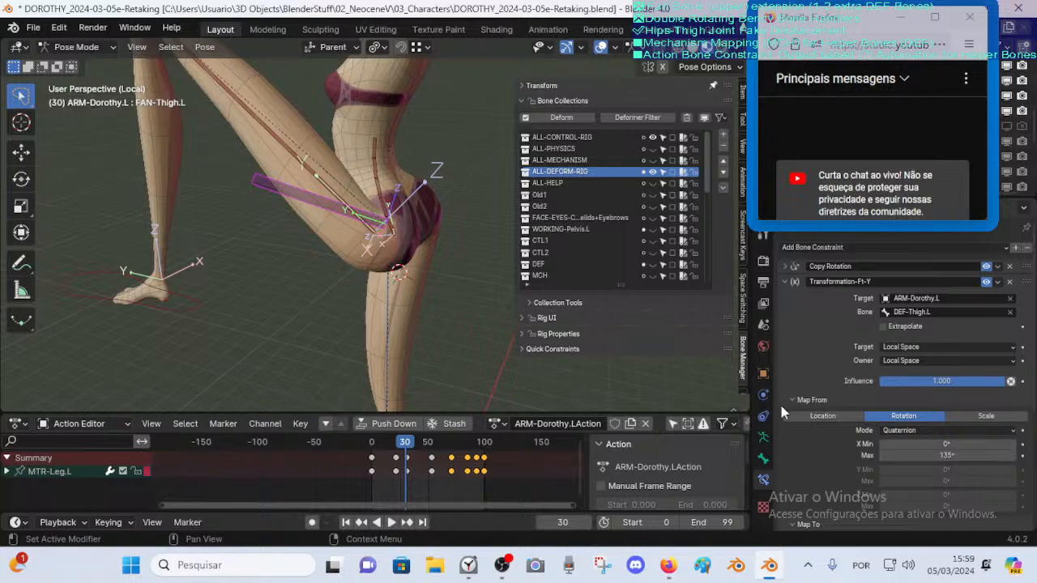
middle_click_drag(349, 243, 379, 259)
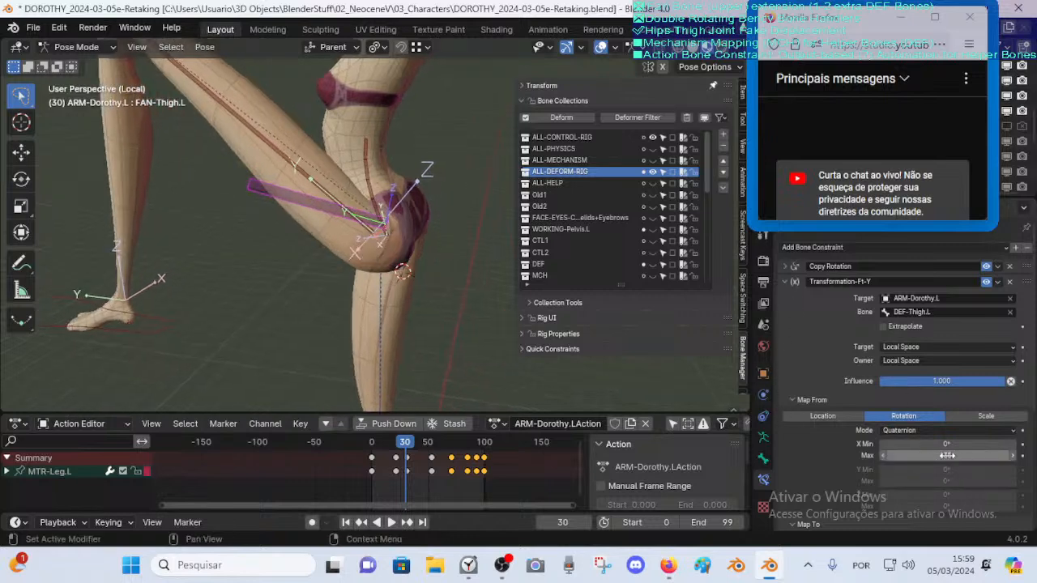
left_click(782, 281)
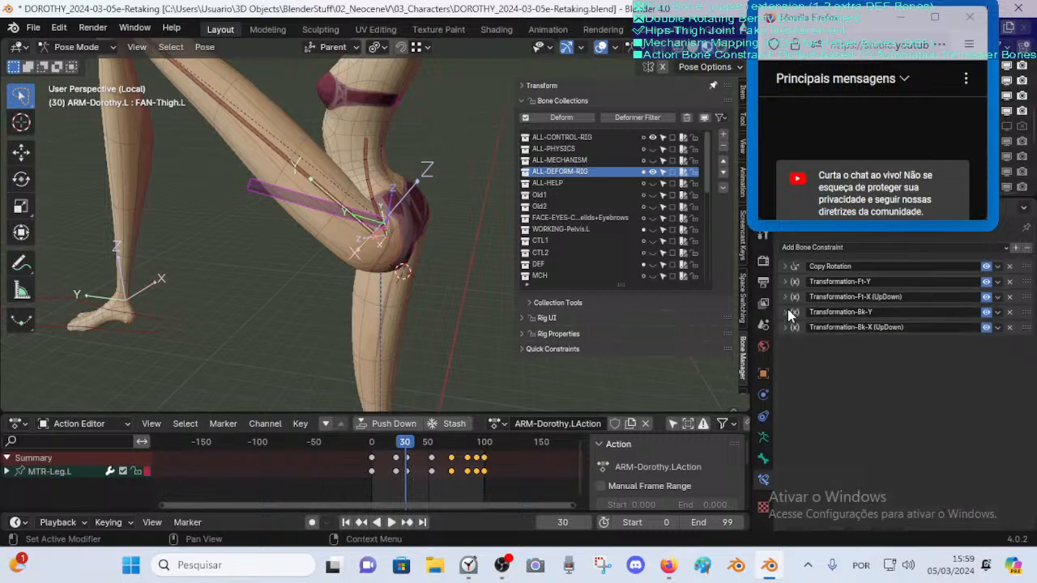
Expand the Transformation-Bk-Y constraint and examine its Map To location values and Map From rotation range
left_click(788, 313)
scroll(966, 463, "down", 2)
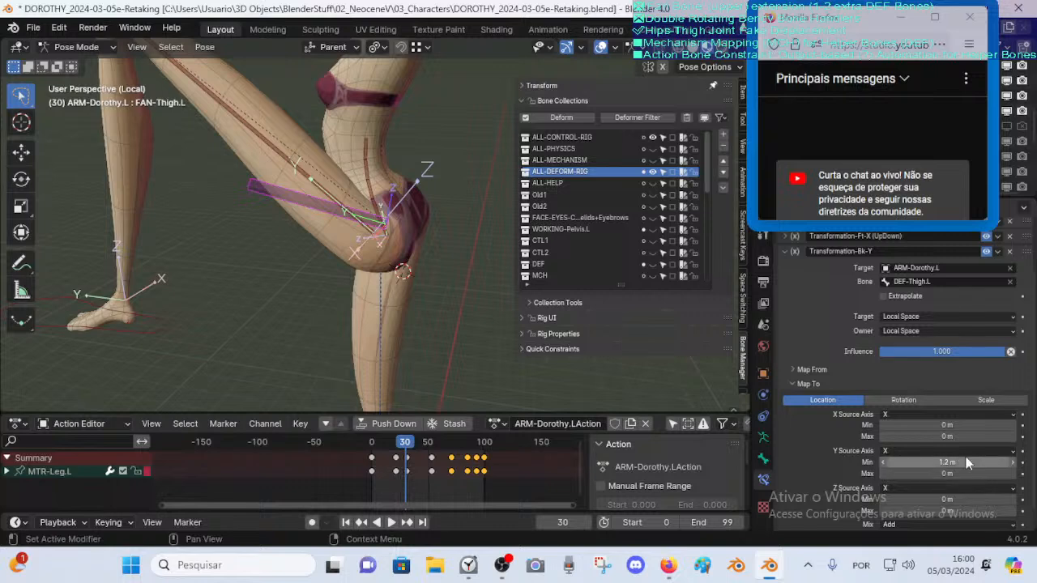
scroll(908, 298, "up", 2)
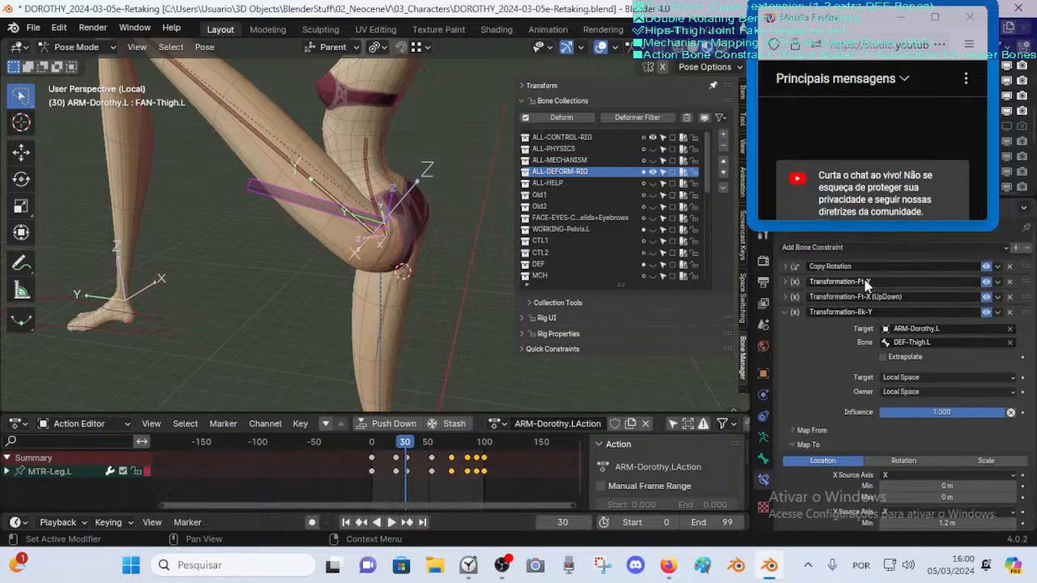
scroll(863, 312, "down", 2)
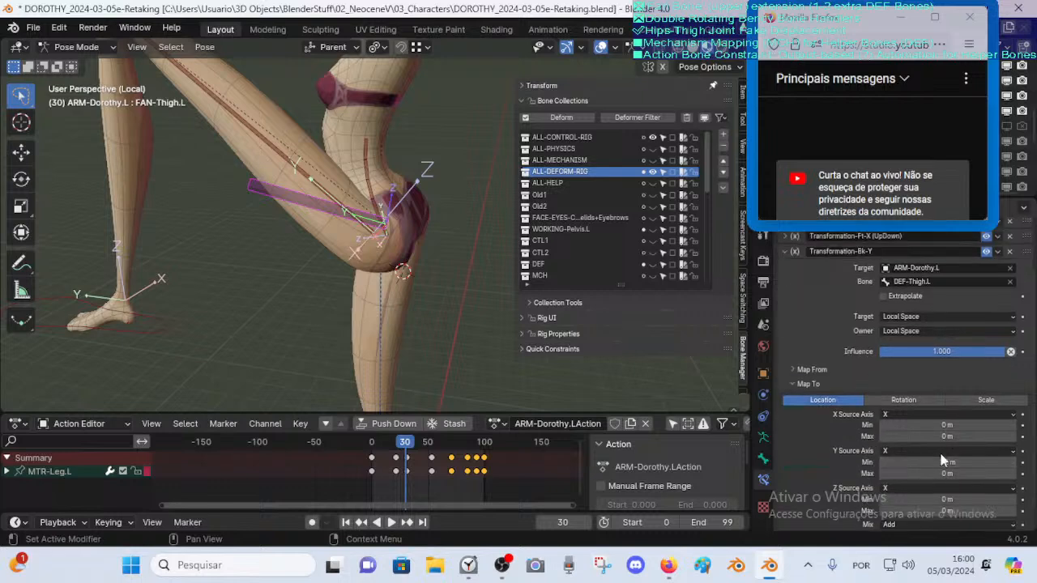
scroll(869, 354, "down", 1)
left_click(799, 349)
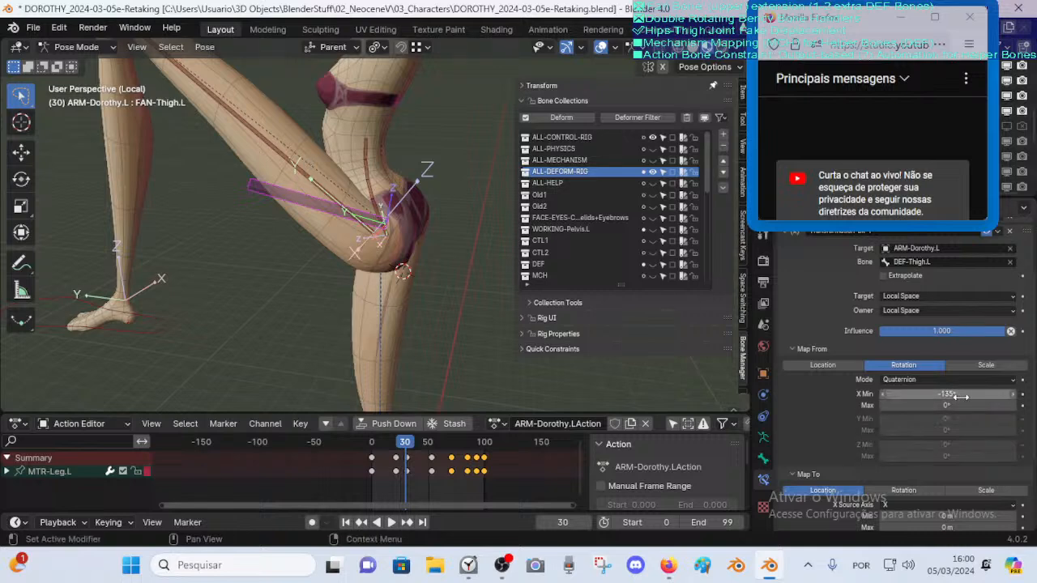
left_click_drag(949, 393, 866, 396)
scroll(907, 393, "up", 1)
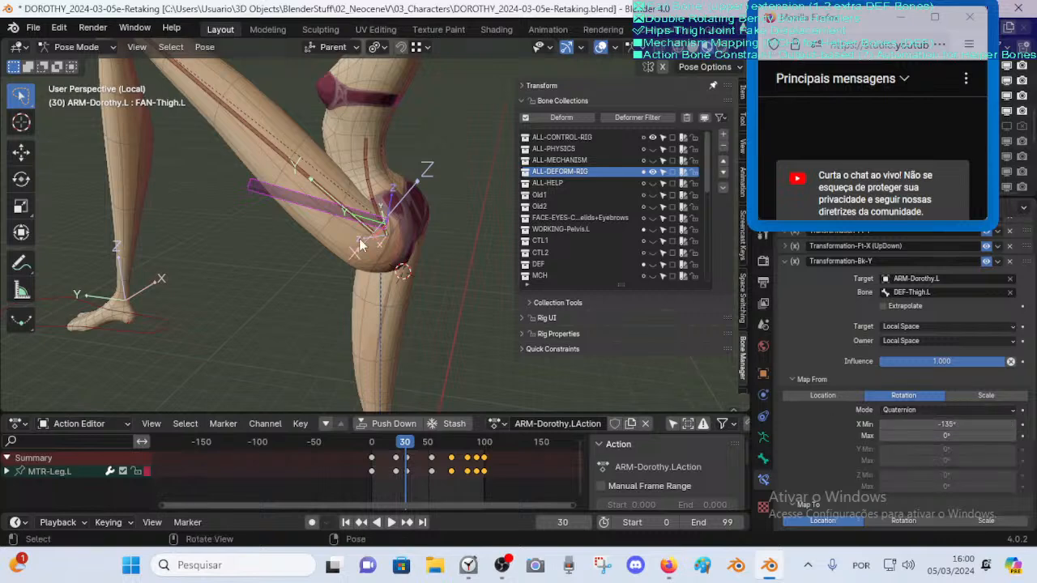
key("Tab")
scroll(346, 268, "down", 2)
key("Tab")
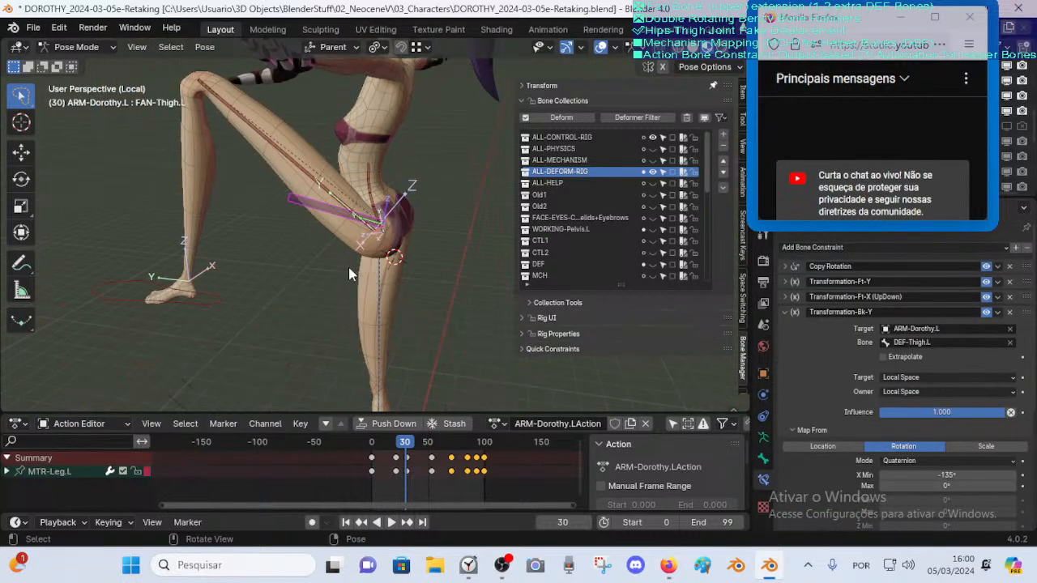
Scrub the leg animation to frame 80 and view the hip with the left leg raised backward
key("space")
left_click(409, 443)
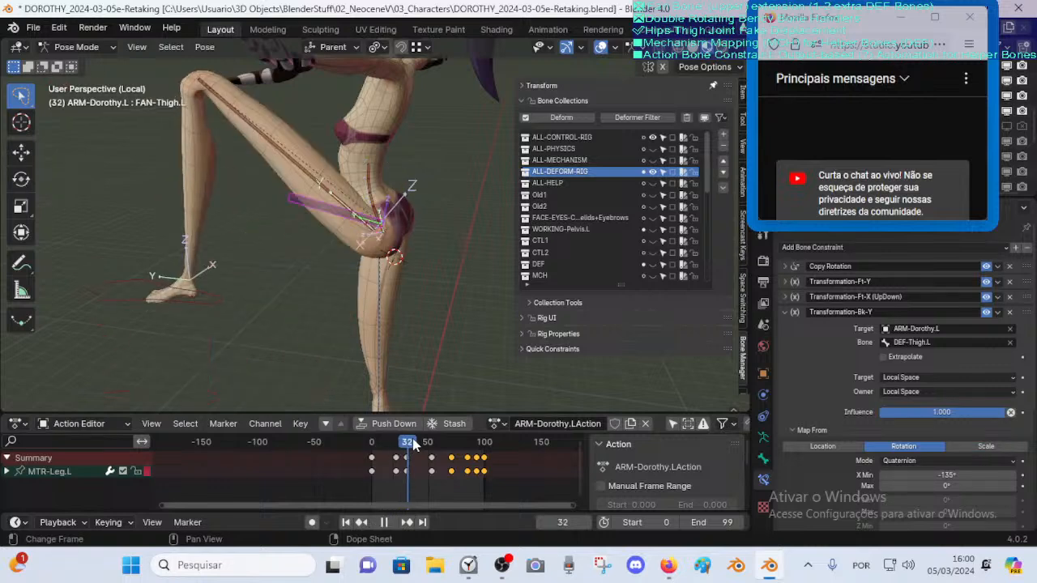
left_click_drag(413, 444, 465, 446)
scroll(422, 253, "up", 3)
middle_click_drag(422, 253, 386, 260)
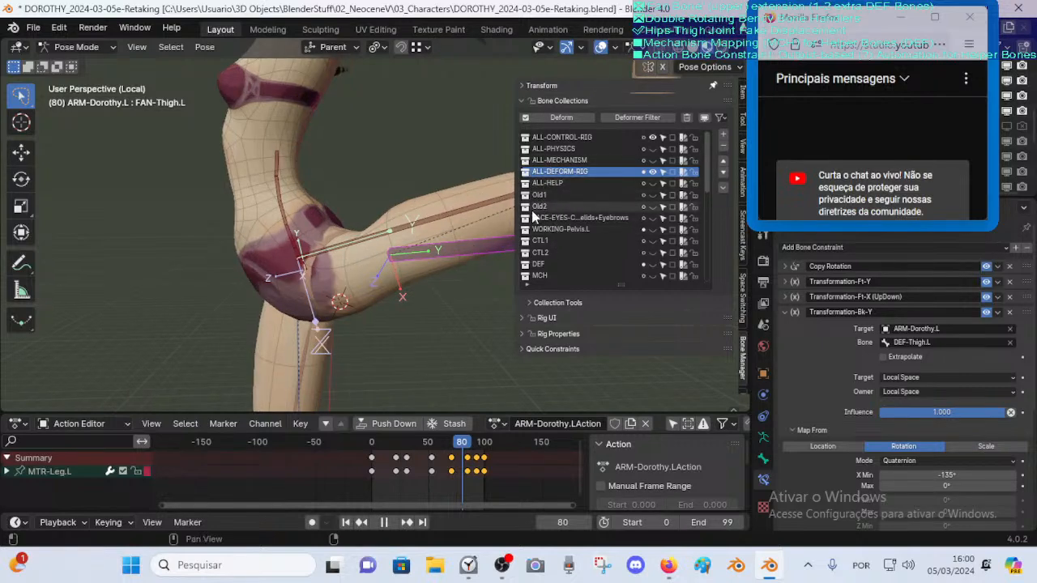
Make the Old2 bone collection visible to display the extra pelvis bones around the hip
left_click(655, 195)
left_click(654, 195)
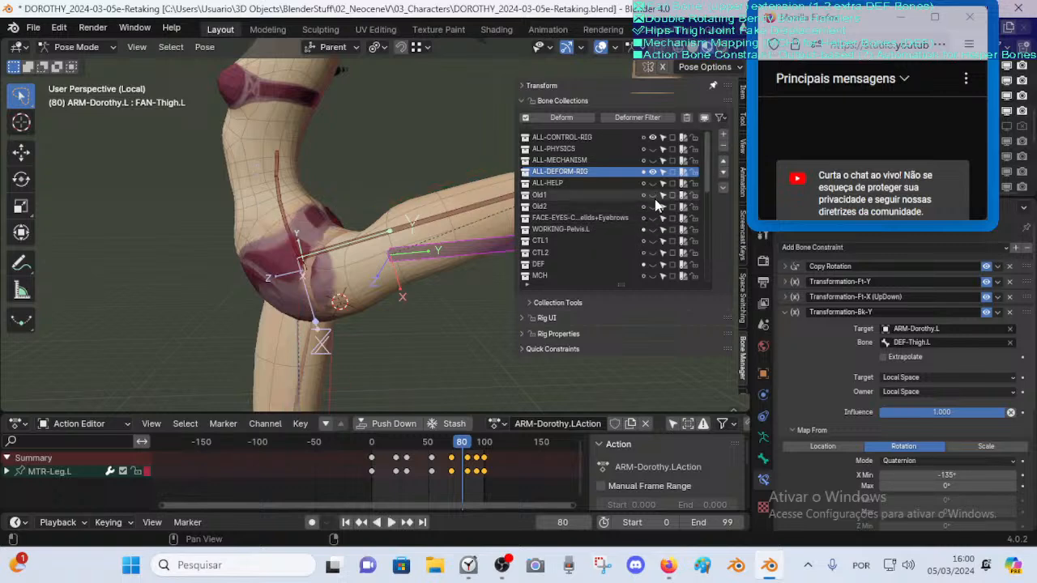
left_click(653, 206)
scroll(357, 266, "up", 1)
scroll(358, 265, "up", 2)
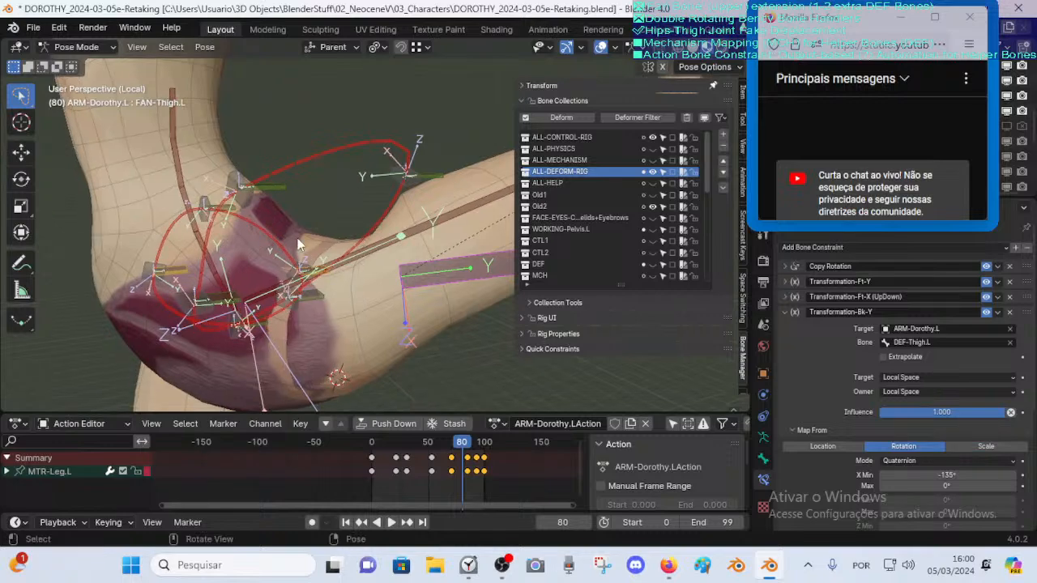
Select the bendy DEF-Pelvis bones around the left hip, including DEF-Pelvis-BD-IS.L and DEF-Pelvis-FD-IS.L, and enable Deform on them
scroll(297, 238, "up", 2)
left_click(352, 175, "shift")
middle_click_drag(372, 216, 340, 278)
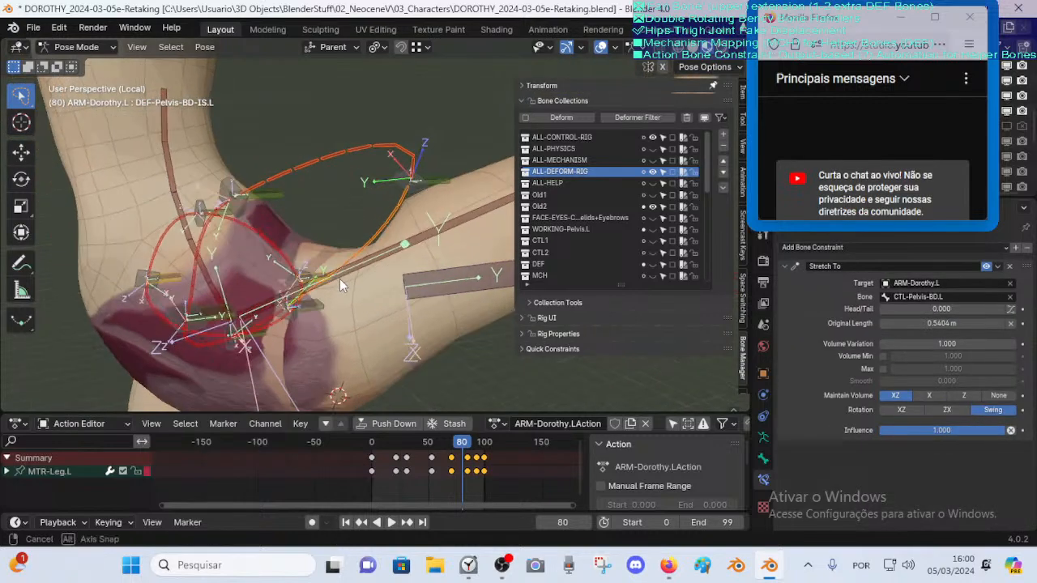
left_click(220, 268)
middle_click_drag(219, 268, 280, 254)
left_click(260, 289, "shift")
scroll(281, 254, "down", 2)
left_click(762, 460)
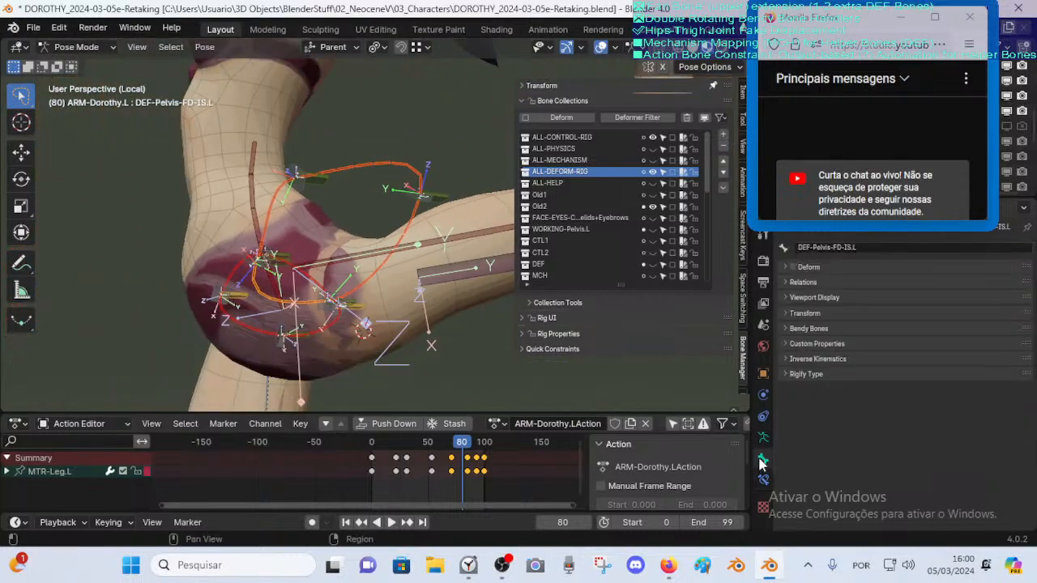
left_click(792, 267)
middle_click_drag(486, 235, 402, 190)
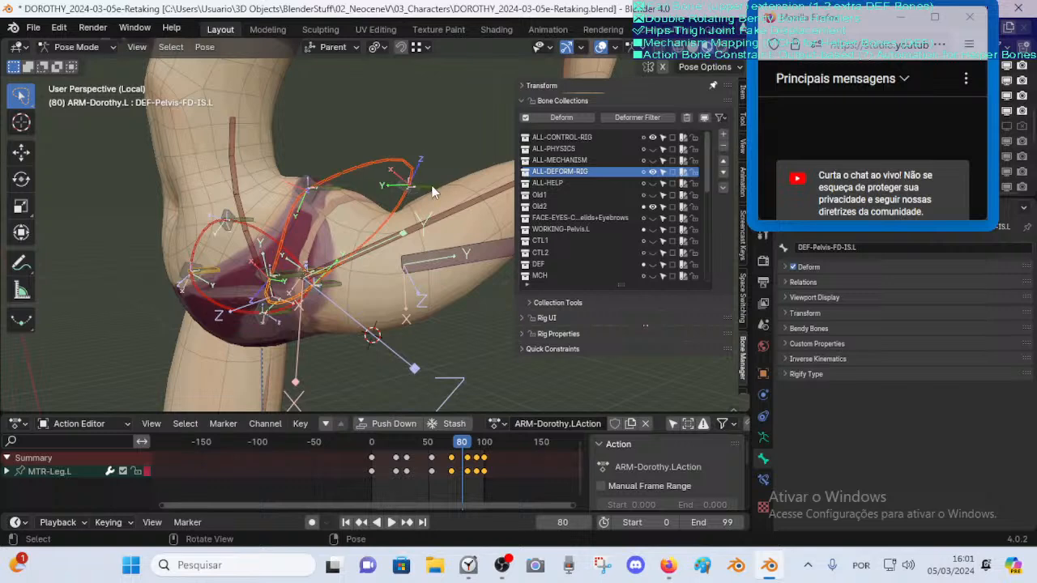
Examine the bone constraints of TWT-Pelvis-OS.L and TWT-Pelvis-BD.L, and collapse the Transformation-Bk-X constraint of TWT-Pelvis-BD.L
left_click(437, 196)
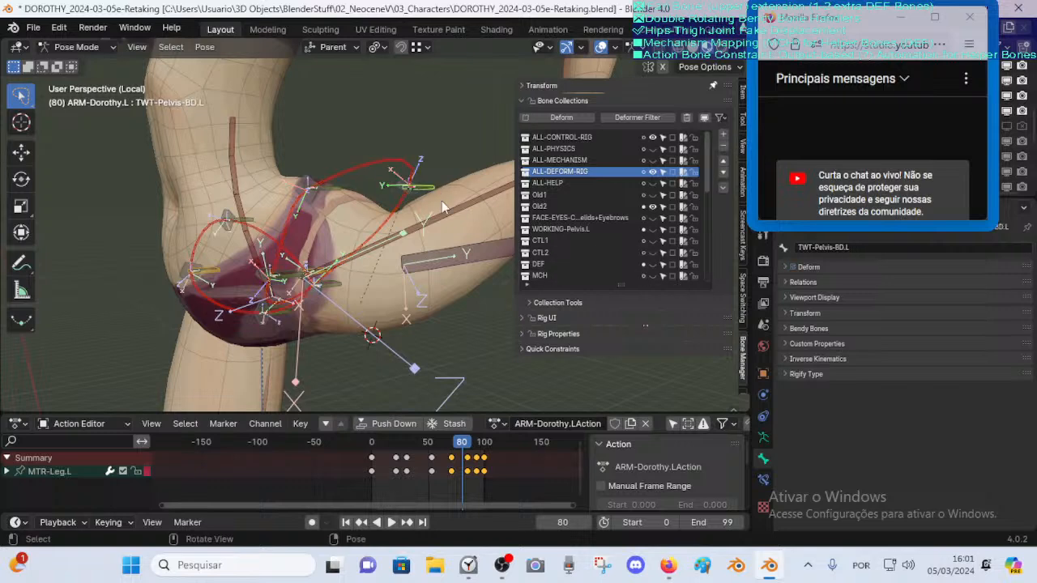
middle_click_drag(441, 201, 394, 211)
left_click(306, 194)
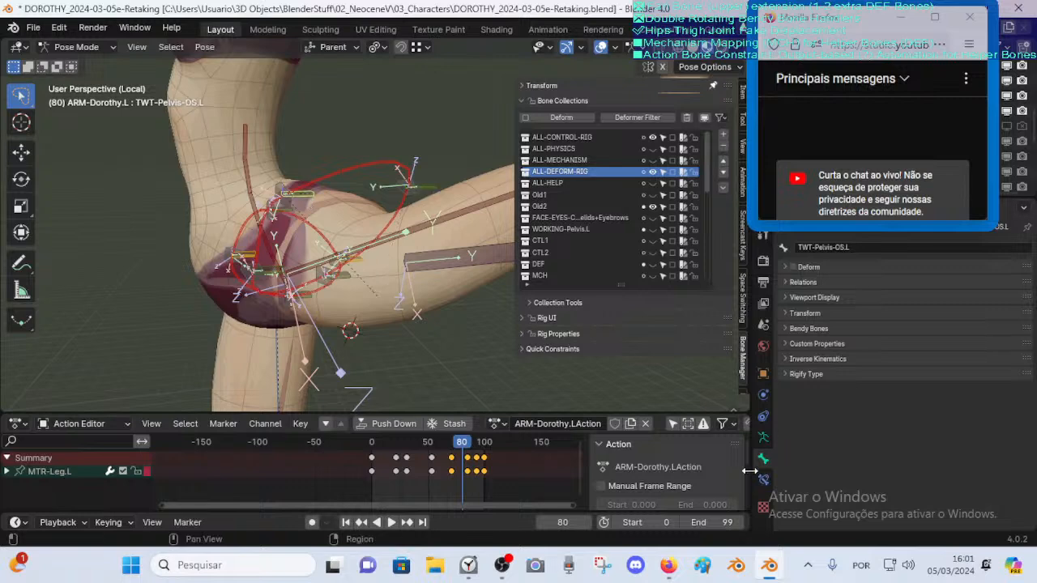
left_click(763, 479)
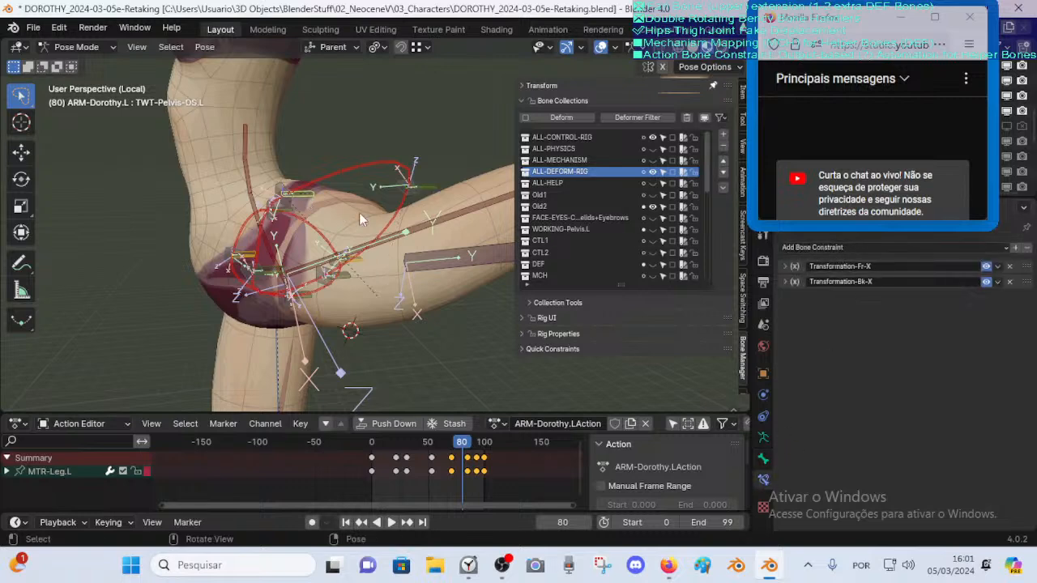
left_click(436, 187)
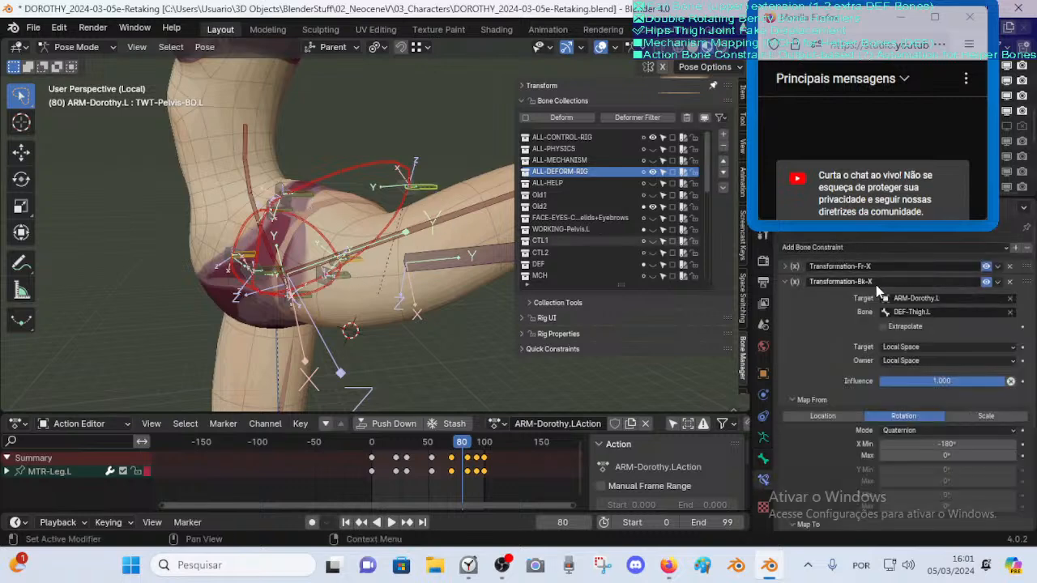
left_click(794, 282)
Try moving the TWT-Pelvis-OS.L bone at the outer side of the hip
key("g")
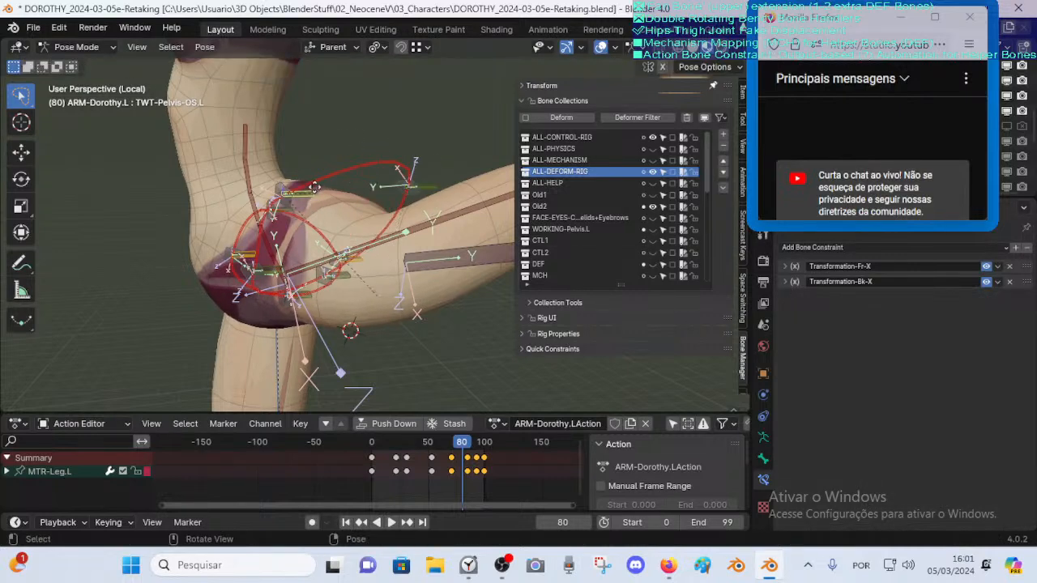
left_click(315, 174)
middle_click_drag(315, 175, 265, 251)
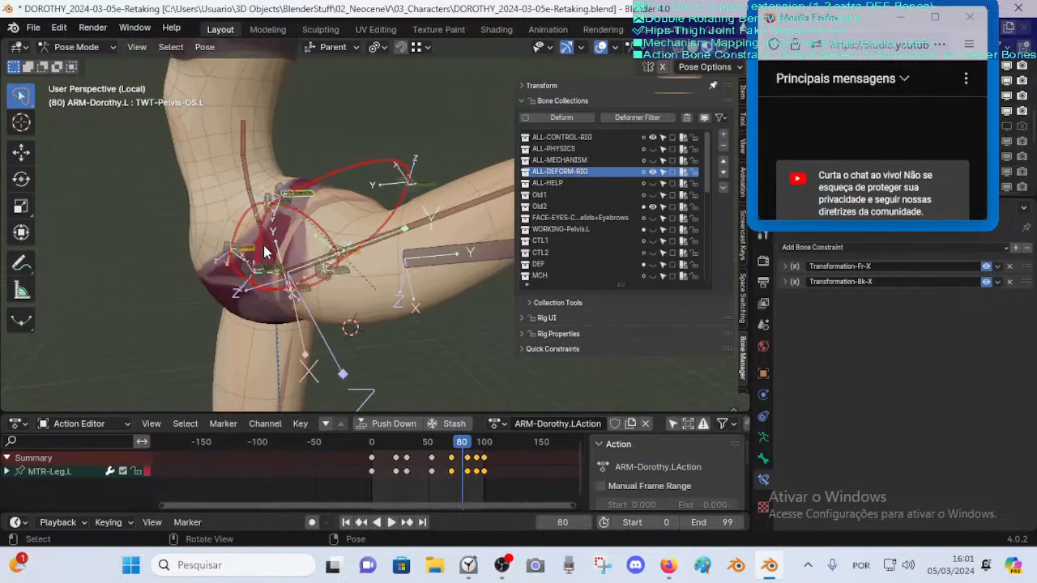
middle_click_drag(324, 284, 368, 234)
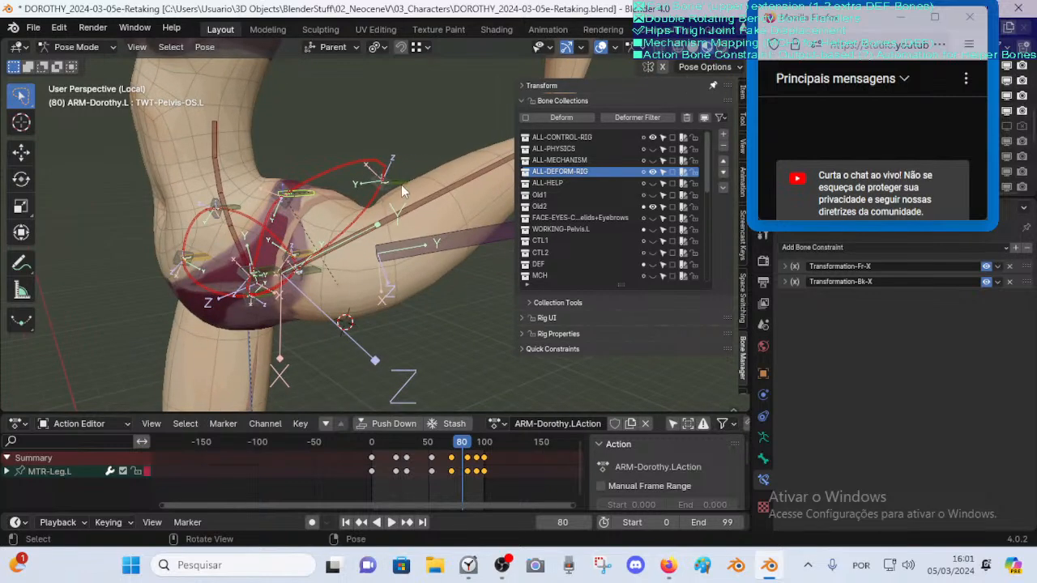
Try moving the TWT-Pelvis-BD.L bone down toward the buttock to test how it deforms the mesh
left_click(399, 184)
middle_click_drag(446, 202, 409, 209)
key("g")
right_click(348, 235)
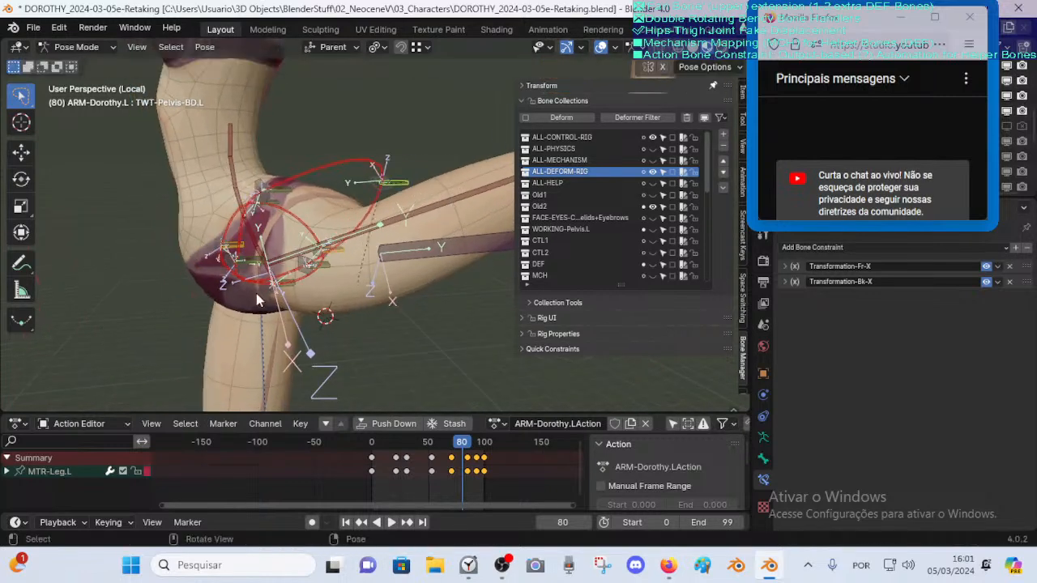
key("g")
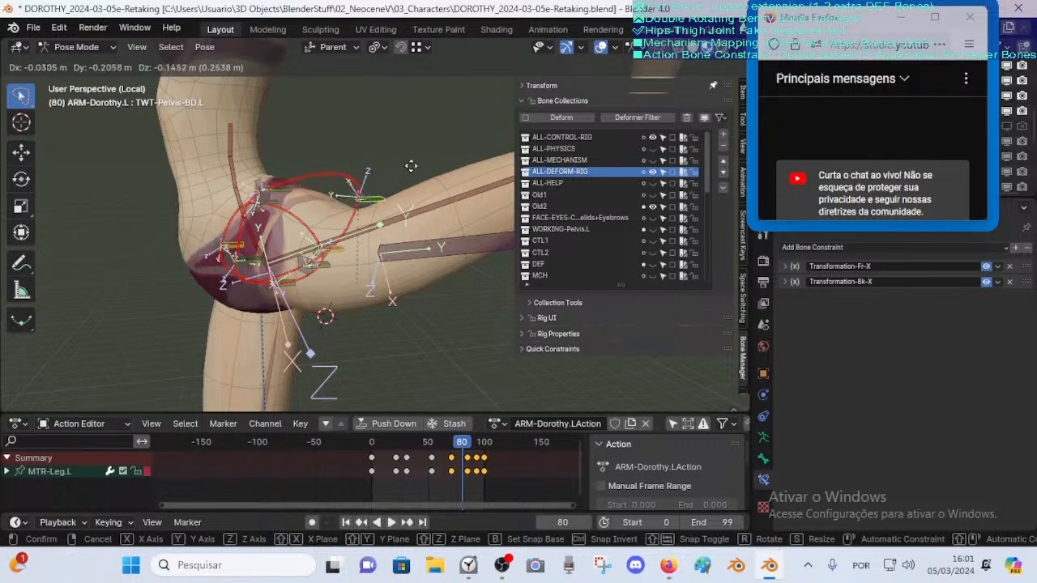
right_click(284, 282)
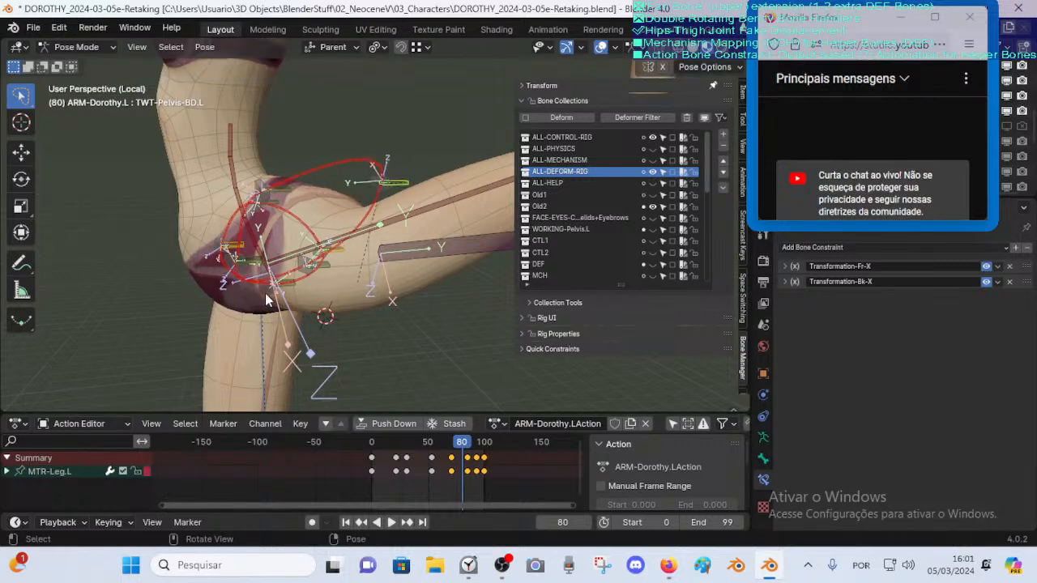
Select the curved bones DEF-Pelvis-BD-OS.L and DEF-Pelvis-BD-IS.L behind the hip and examine their Stretch To constraints
middle_click_drag(372, 192, 366, 164)
left_click(365, 162)
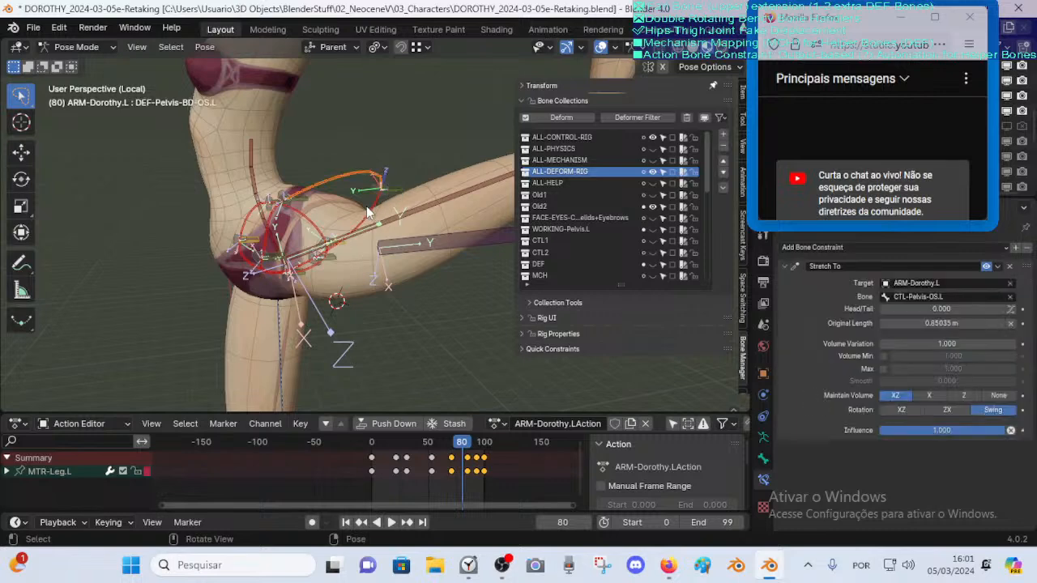
left_click(372, 179)
left_click(371, 205, "shift")
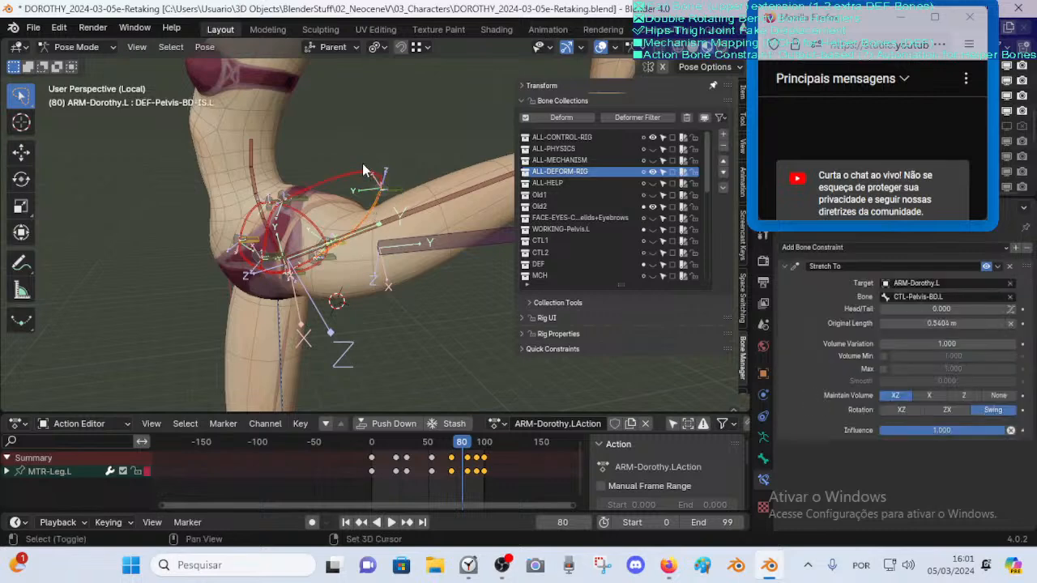
left_click(372, 182, "shift")
Try shifting TWT-Pelvis-BD.L slightly in several directions to test where the two curved pelvis bones meet
key("g")
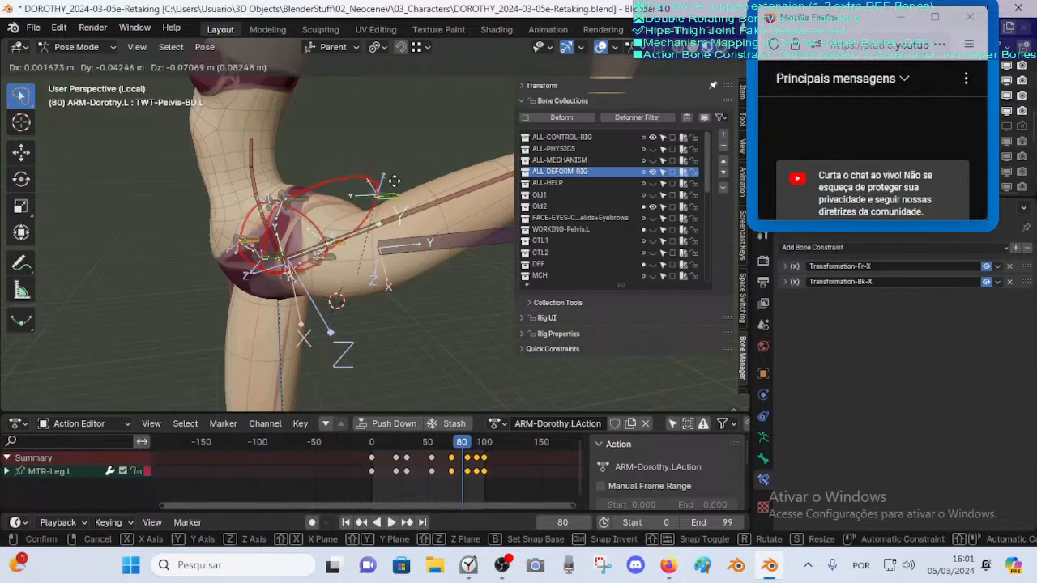
left_click(389, 183)
left_click(352, 178)
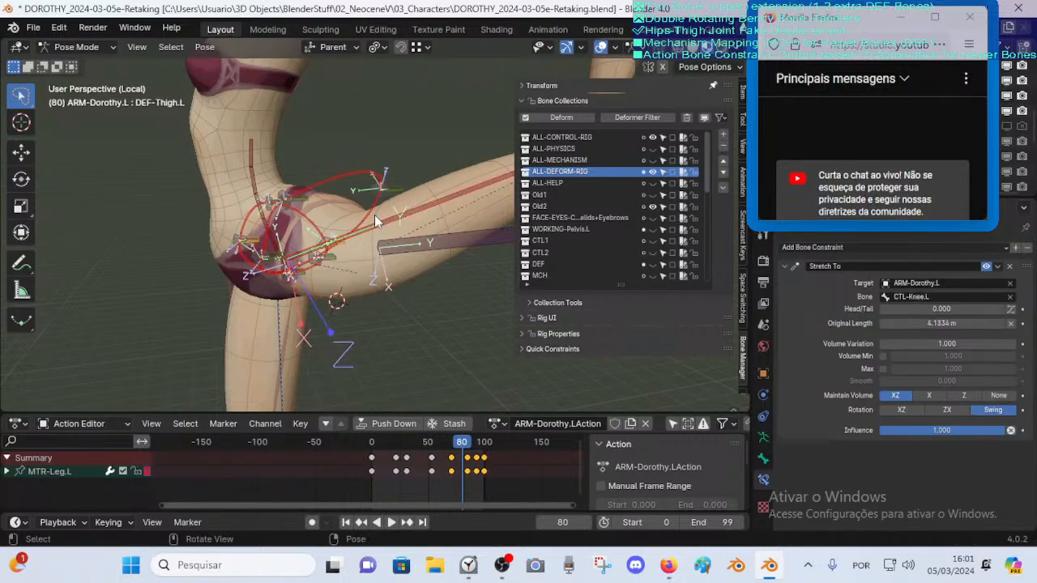
left_click(391, 196)
key("g")
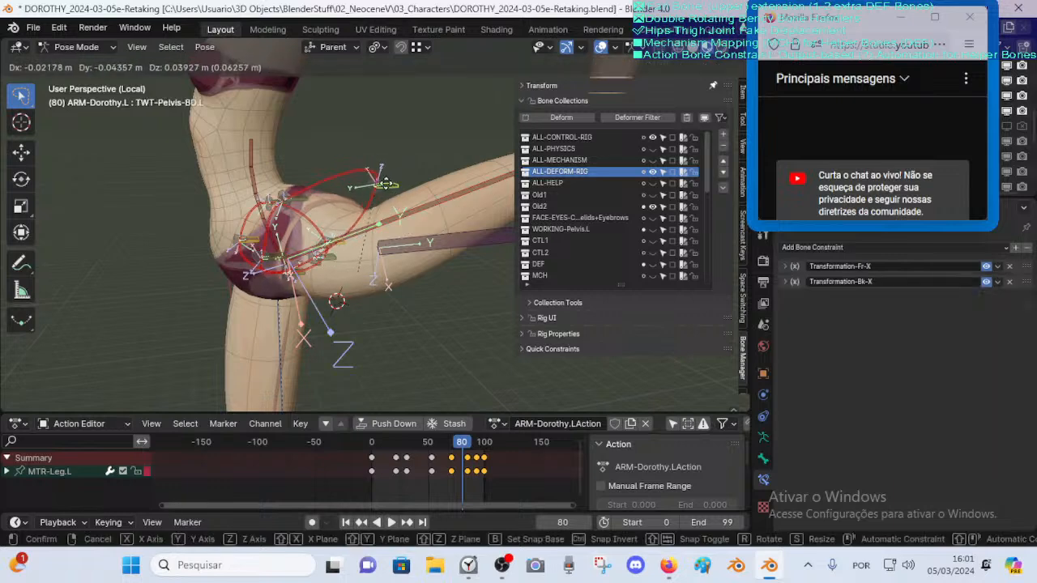
left_click(368, 185)
middle_click_drag(365, 188, 381, 202)
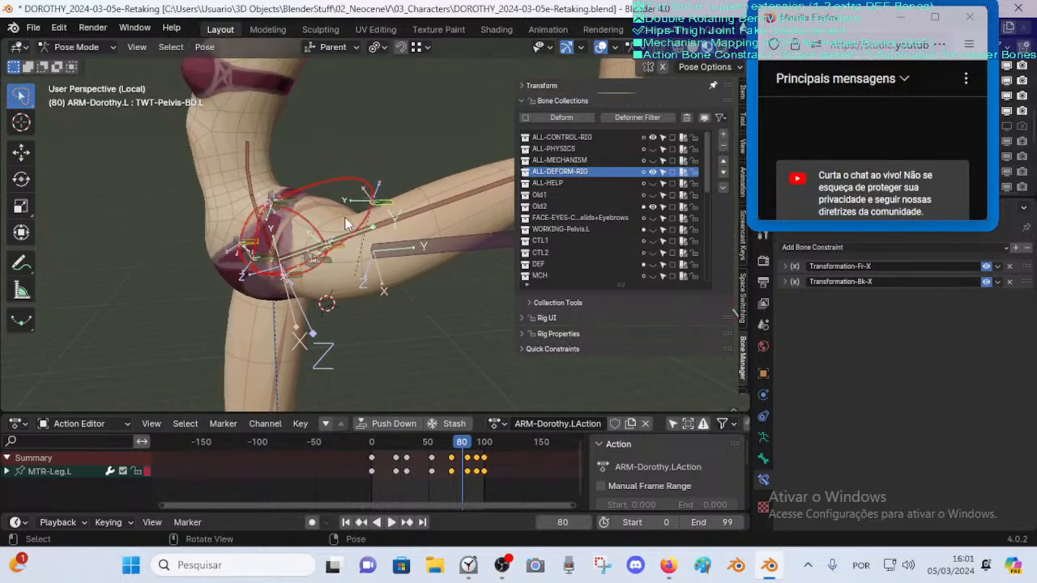
View the FAN-Thigh.L bone from the side and try raising TWT-Pelvis-BD.L above the back of the thigh
left_click(418, 245)
middle_click_drag(500, 275, 374, 242)
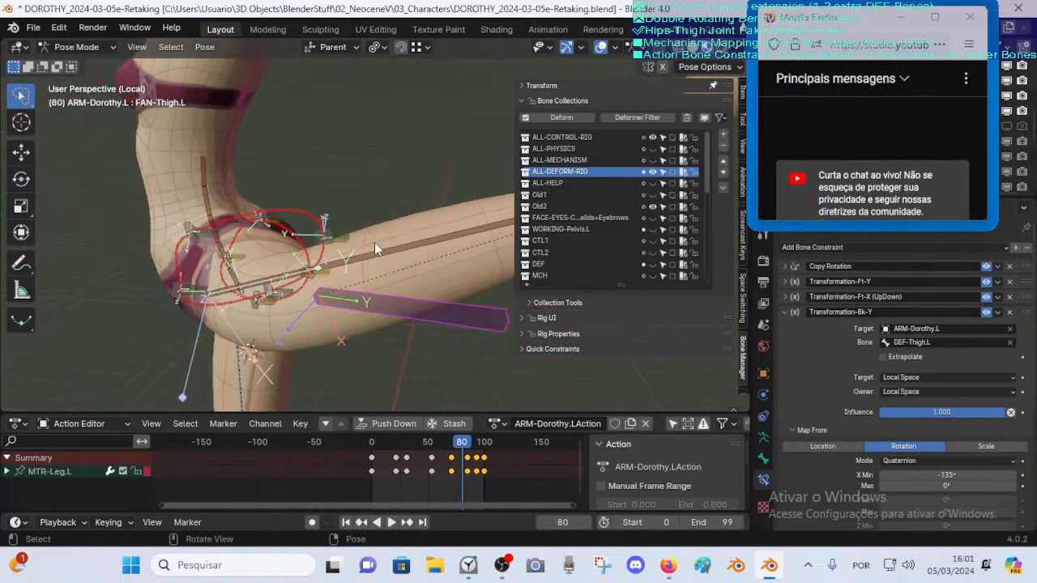
left_click(348, 239)
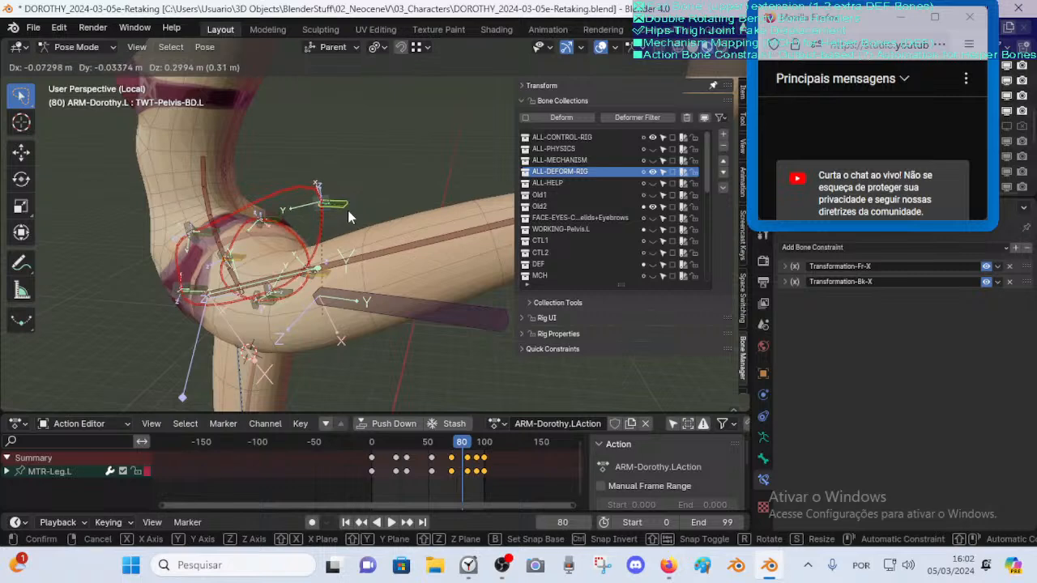
Select FAN-Thigh.L and look through its Transformation-Bk-Y constraint settings
left_click(409, 308)
middle_click_drag(409, 309, 395, 307)
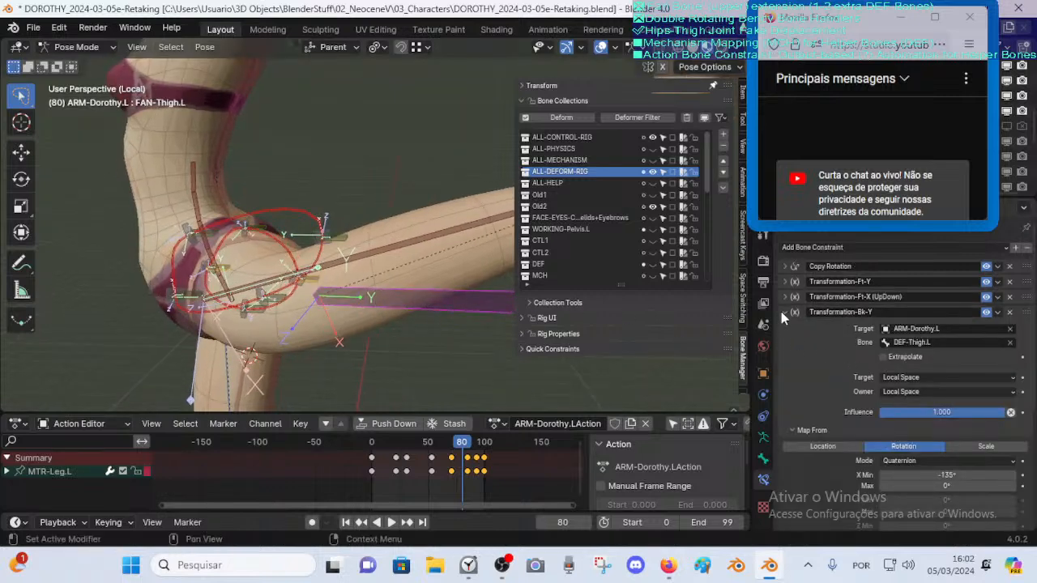
scroll(335, 289, "down", 3)
scroll(325, 286, "up", 3)
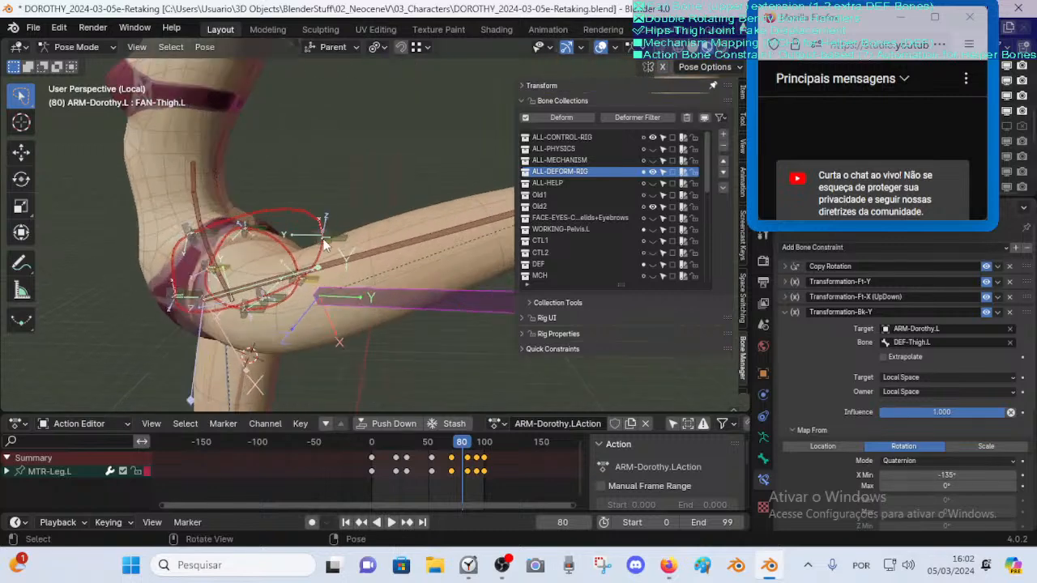
Try pulling TWT-Pelvis-BD.L up and away from the buttock while viewing the hip closer
left_click(332, 235)
left_click(341, 228)
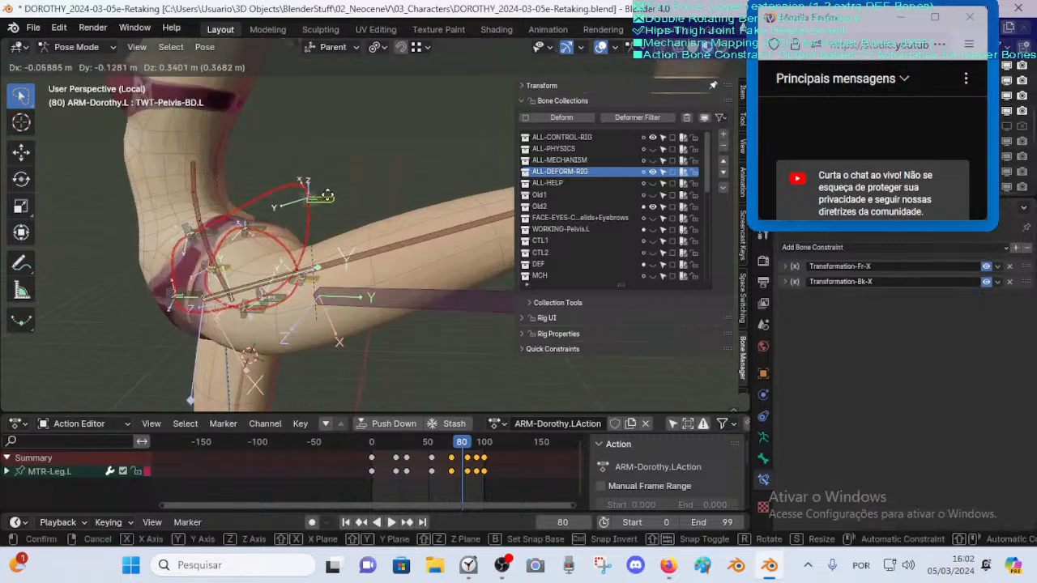
scroll(295, 270, "up", 2)
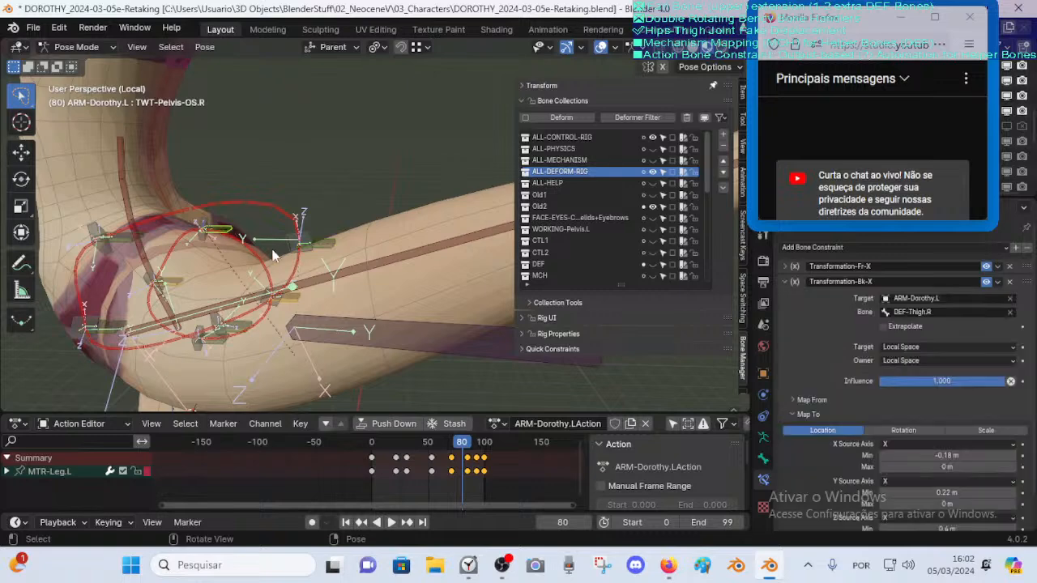
middle_click_drag(235, 233, 323, 272)
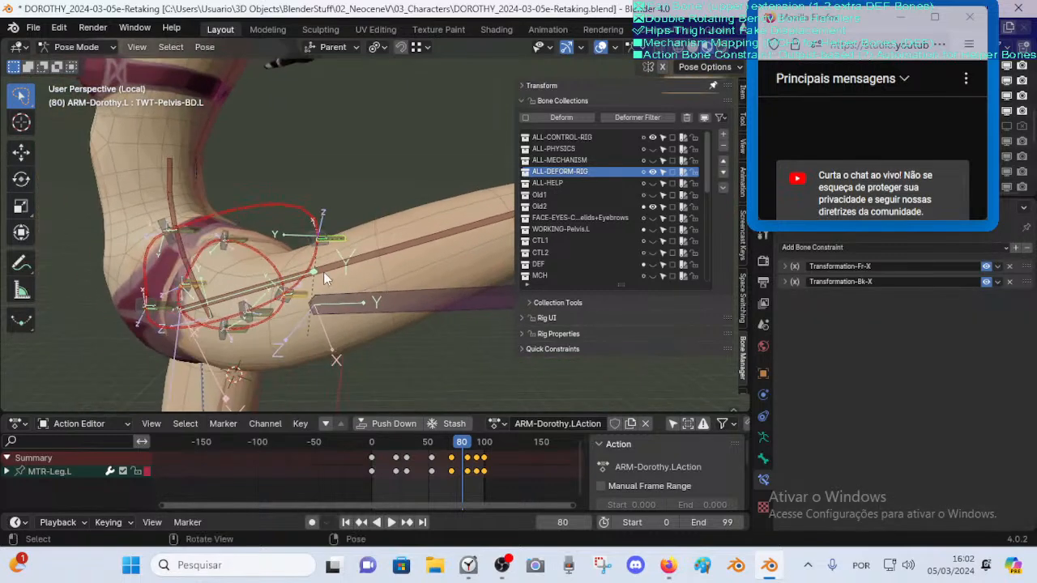
key("g")
left_click(270, 235)
Select the TWT-Pelvis-IS.L bone under the buttock and try moving it
middle_click_drag(236, 268, 242, 383)
left_click(243, 319)
middle_click_drag(235, 321, 270, 319)
key("g")
right_click(252, 319)
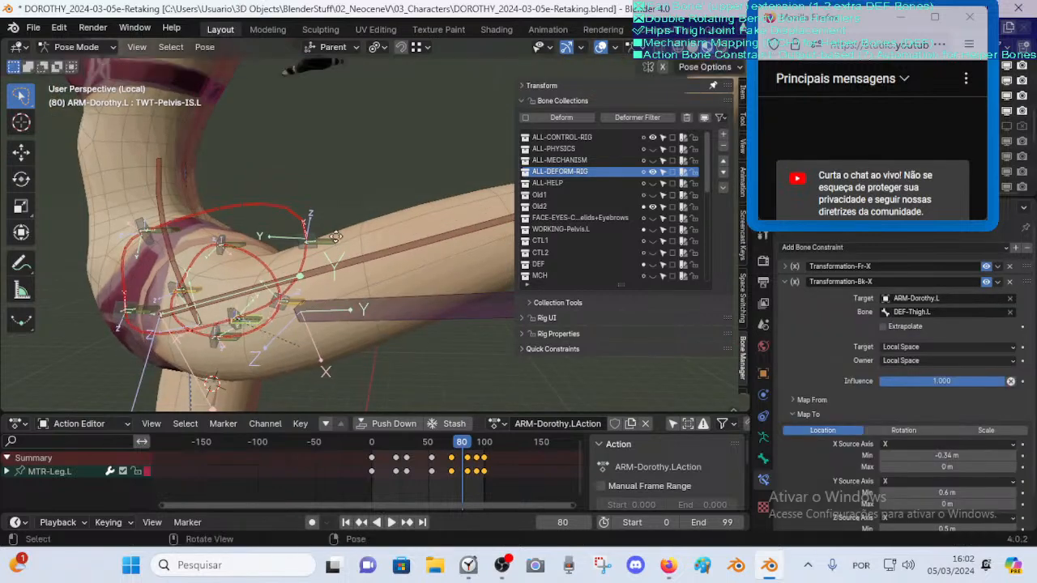
Try moving TWT-Pelvis-BD.L toward the lower back
left_click(335, 236)
key("g")
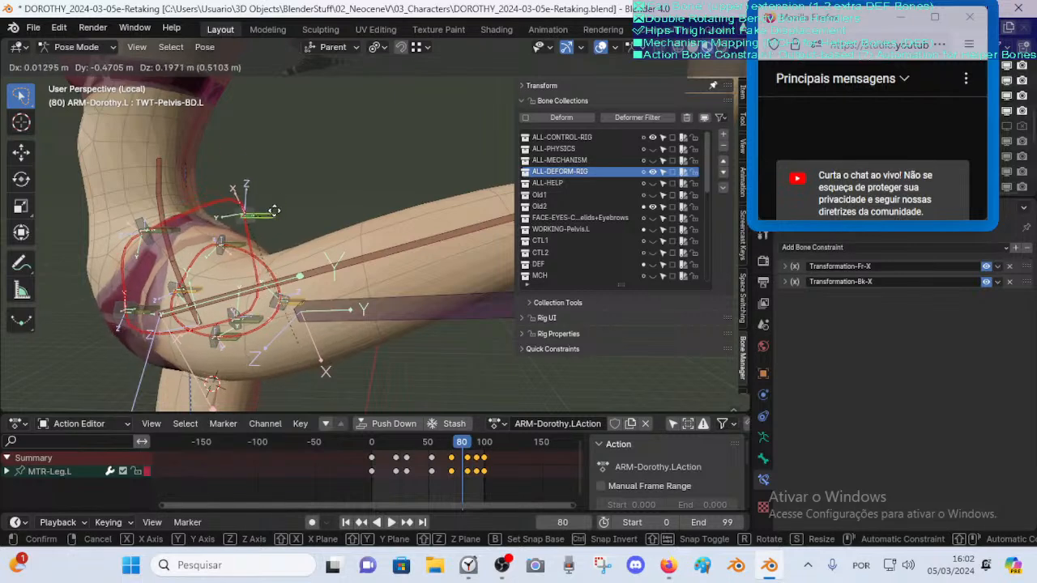
right_click(273, 237)
Try moving TWT-Pelvis-IS.L under the buttock, viewing the hip from the side and from the front
mouse_move(250, 354)
middle_mouse_down()
mouse_move(327, 371)
mouse_move(269, 352)
middle_mouse_up()
left_click(270, 315)
key("g")
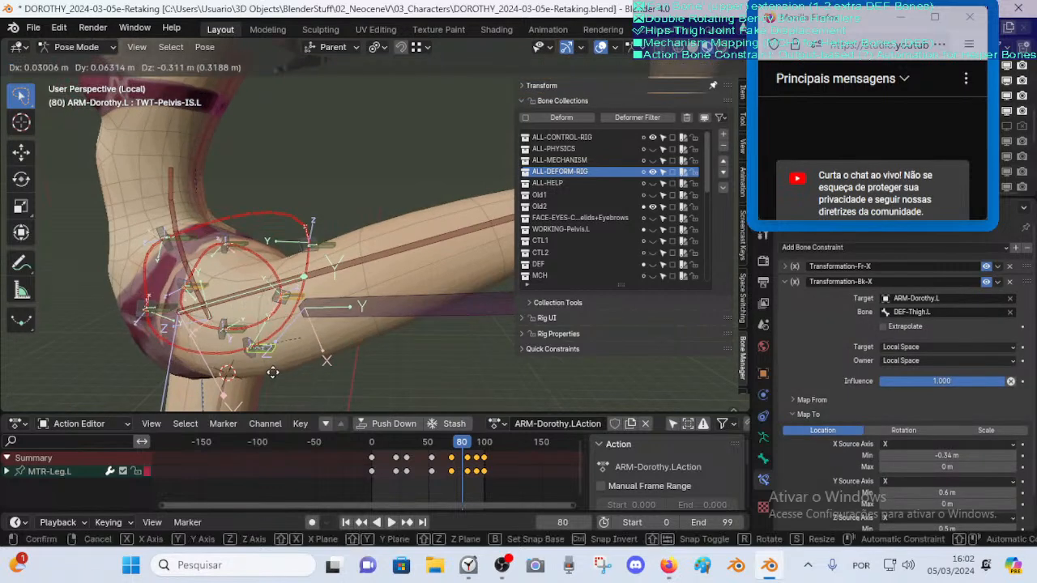
right_click(271, 359)
middle_click_drag(272, 359, 274, 295)
key("g")
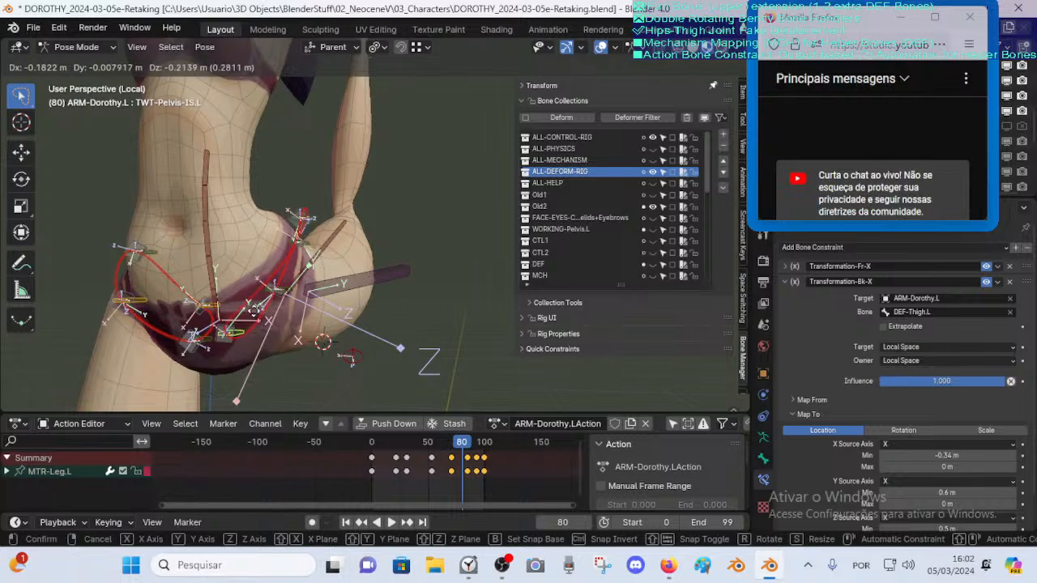
right_click(249, 322)
Select TWT-Pelvis-FD.L at the front of the pelvis and try moving it
middle_click_drag(249, 321, 274, 340)
left_click(275, 305)
middle_click_drag(275, 305, 305, 218)
key("g")
right_click(324, 324)
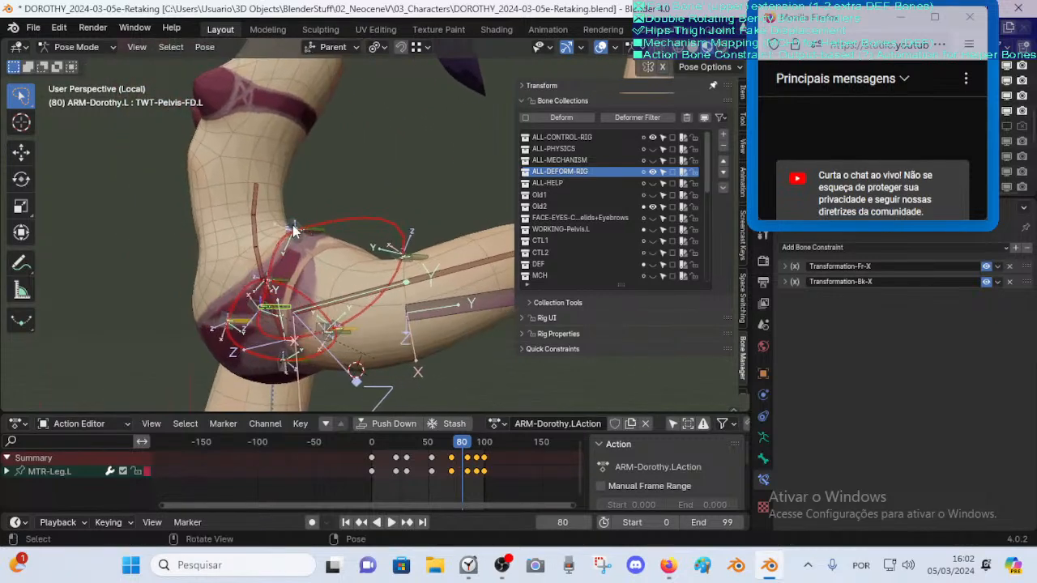
Try moving TWT-Pelvis-OS.L away from the outer side of the hip
middle_click_drag(294, 275, 324, 267)
key("g")
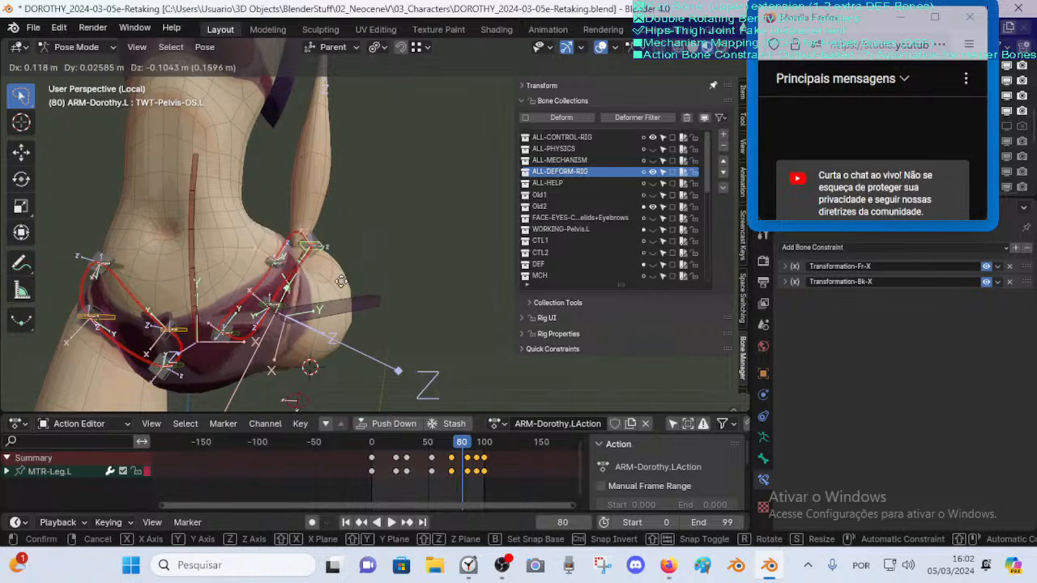
right_click(327, 280)
middle_click_drag(327, 279, 301, 249)
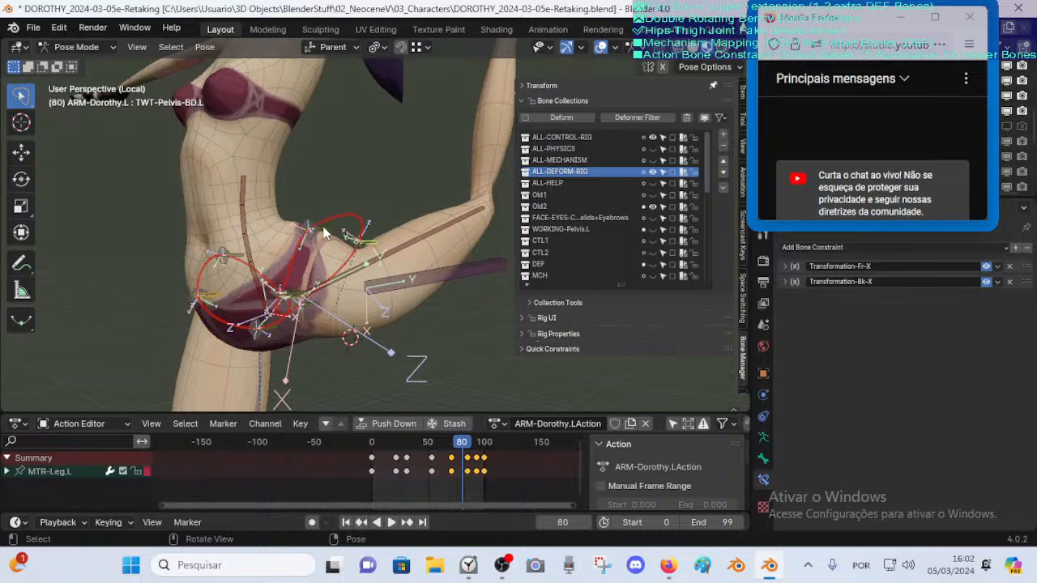
Select CTL-Pelvis-OS.L and toggle its Damped Track constraint off and back on to compare the hip shape
middle_click_drag(377, 251, 354, 273)
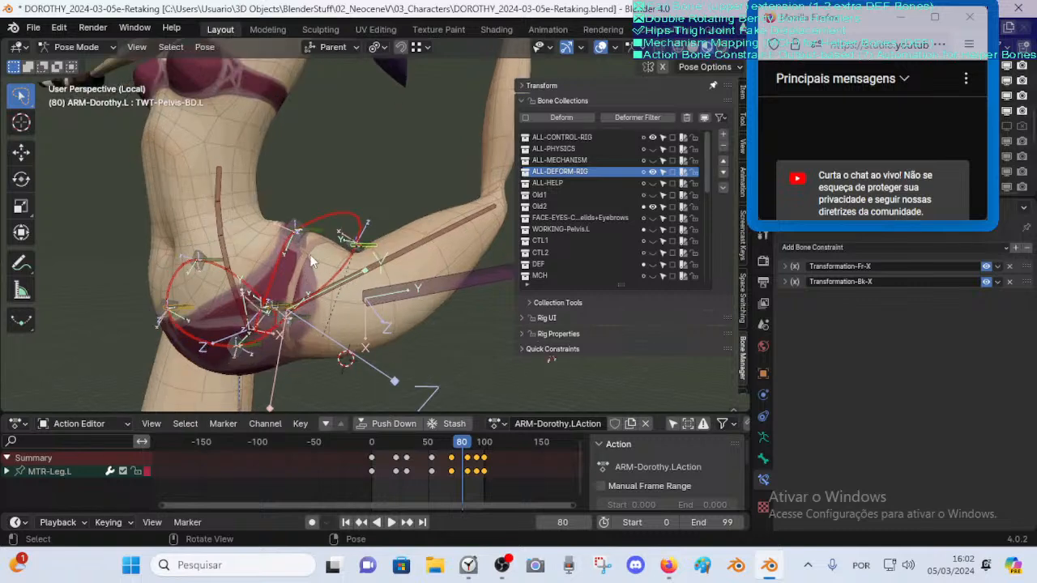
left_click(289, 224)
middle_click_drag(289, 224, 293, 258)
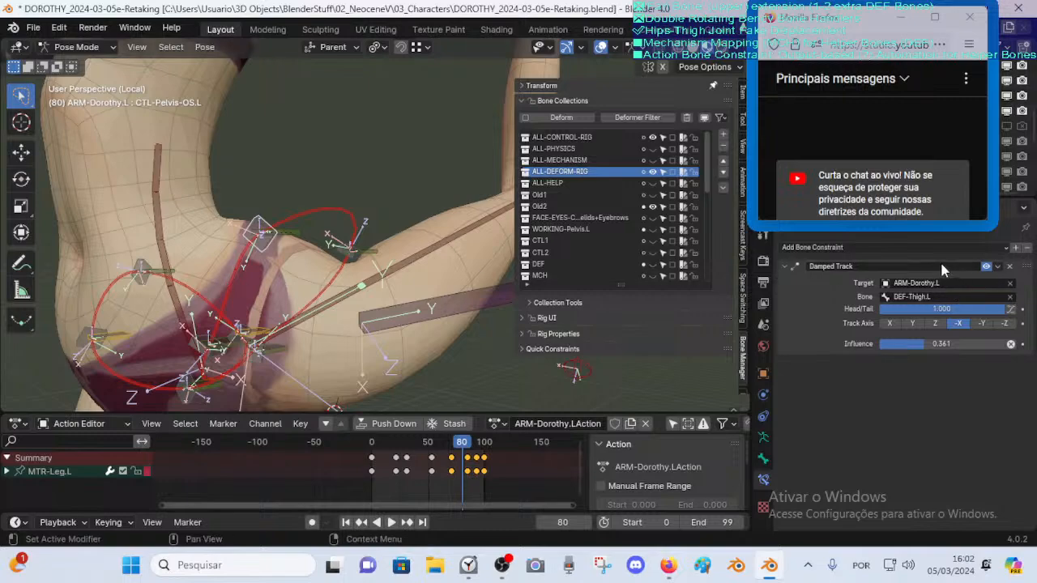
left_click(986, 267)
left_click(987, 267)
Enter Edit Mode on the rig and examine the pelvis bones around CTL-Pelvis-OS.L up close
middle_click_drag(278, 227, 421, 315)
key("Tab")
middle_click_drag(258, 307, 443, 274, "shift")
scroll(363, 233, "up", 4)
middle_click_drag(381, 216, 327, 258)
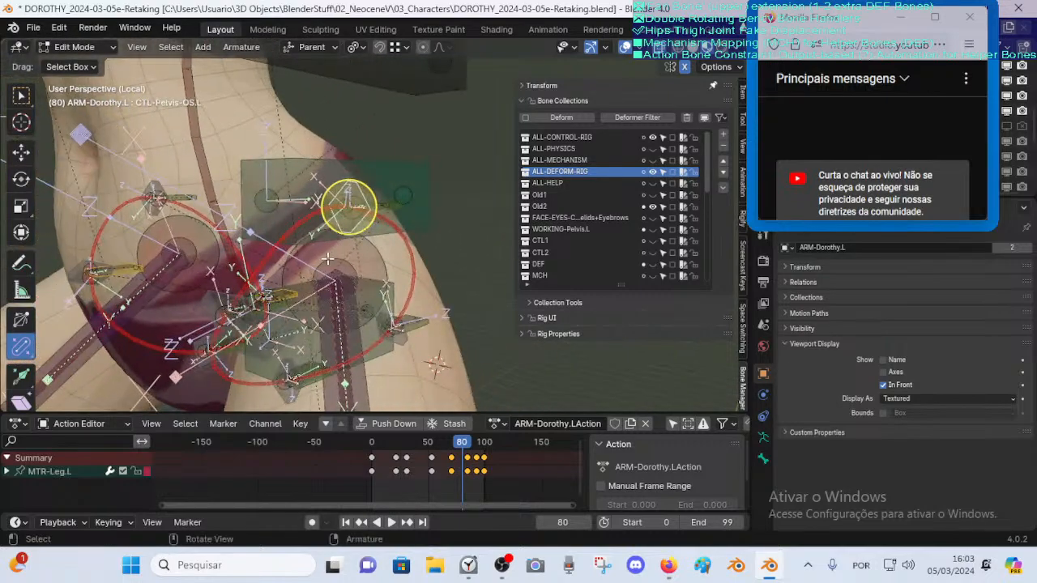
middle_click_drag(365, 220, 362, 235)
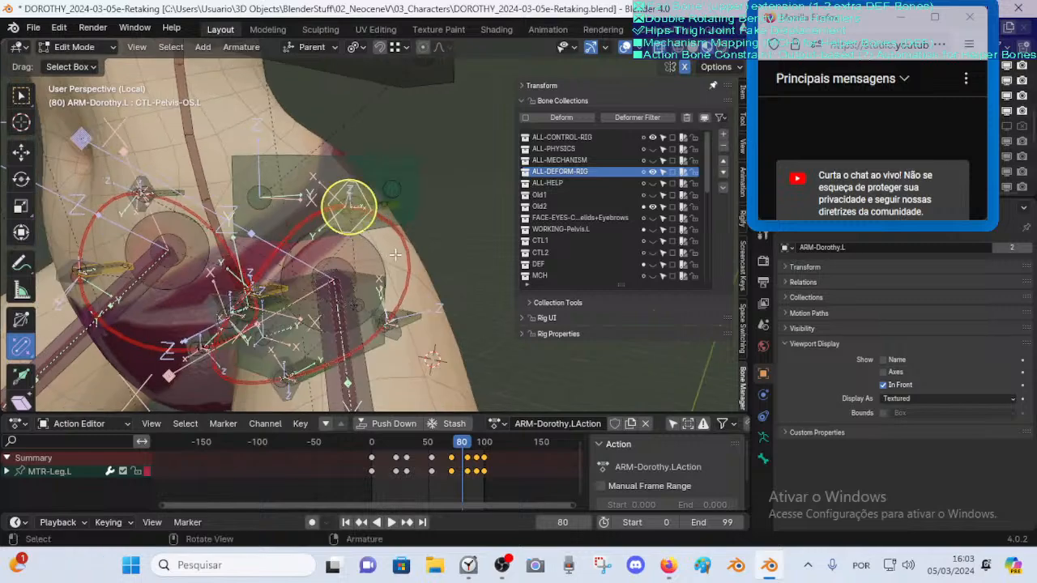
middle_click_drag(381, 255, 376, 206)
Try moving TWT-Pelvis-OS.L away from the hip in Edit Mode, and return the rig to Pose Mode
left_click(378, 204)
key("g")
right_click(424, 178)
left_click(393, 204)
key("g")
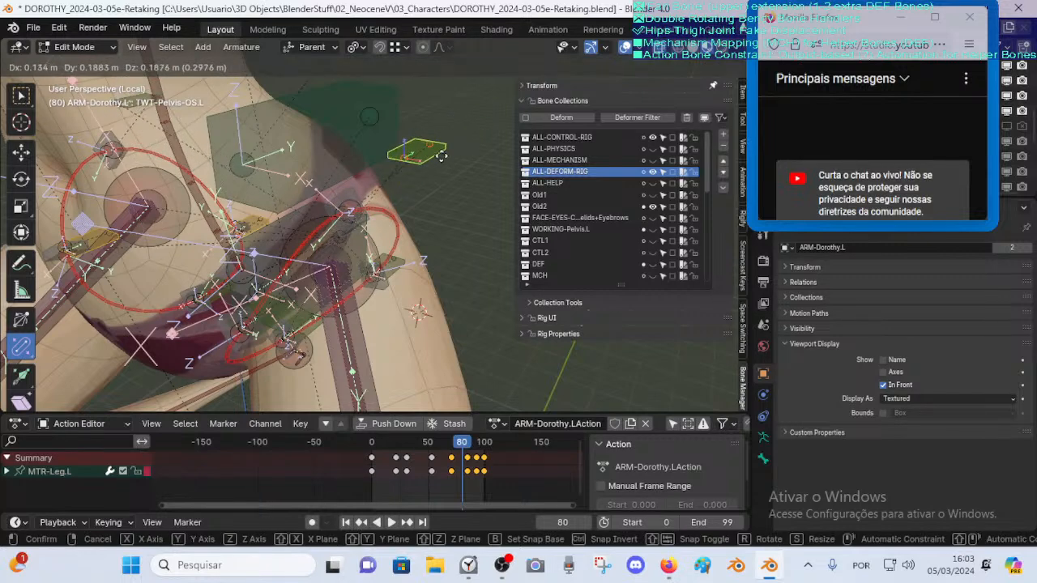
right_click(442, 157)
key("ctrl+Tab")
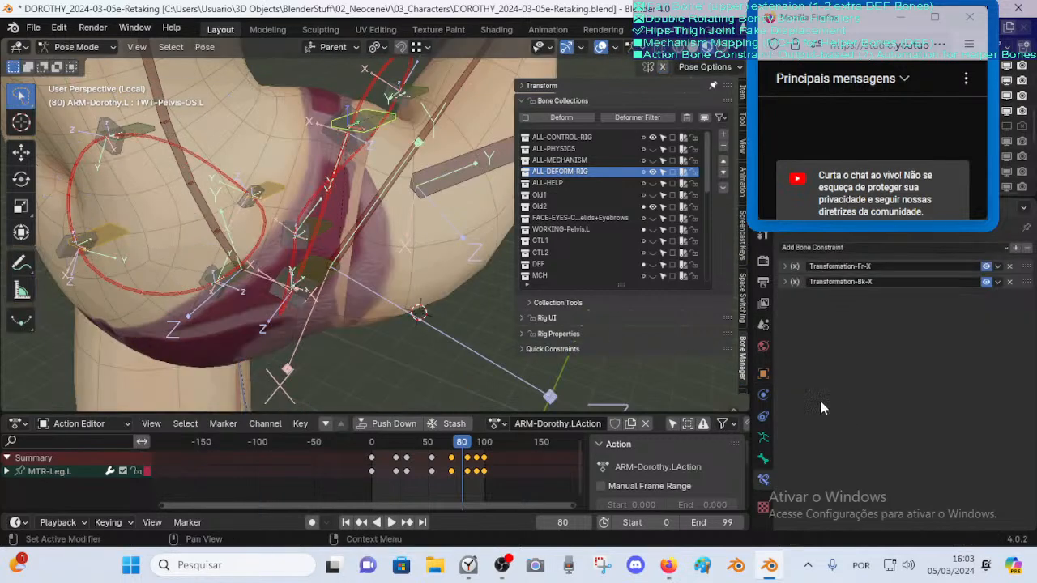
Expand TWT-Pelvis-OS.L's Transformation-Bk-X constraint and look through its Map From and Map To ranges
left_click(784, 281)
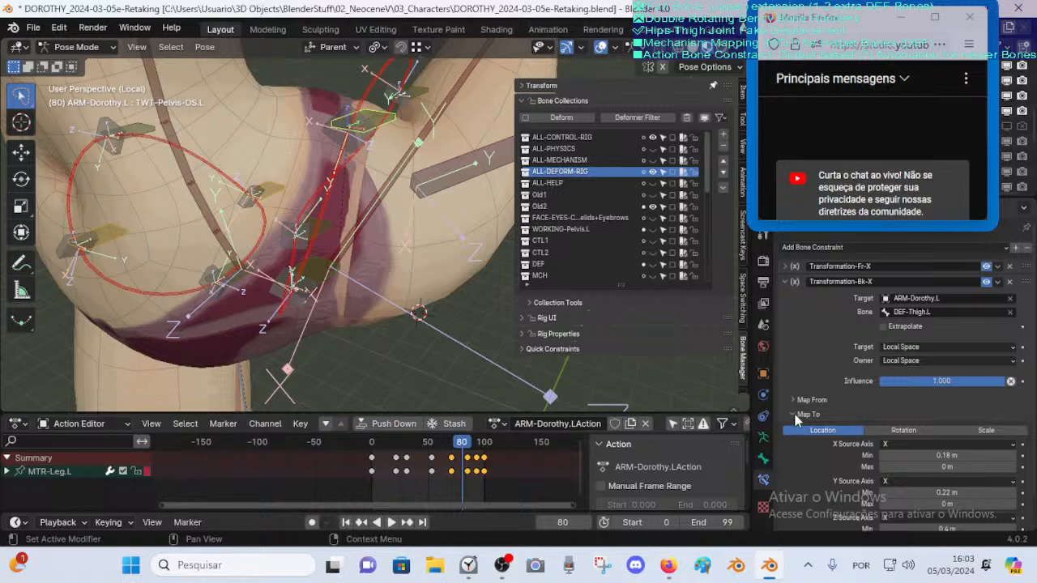
scroll(810, 417, "down", 2)
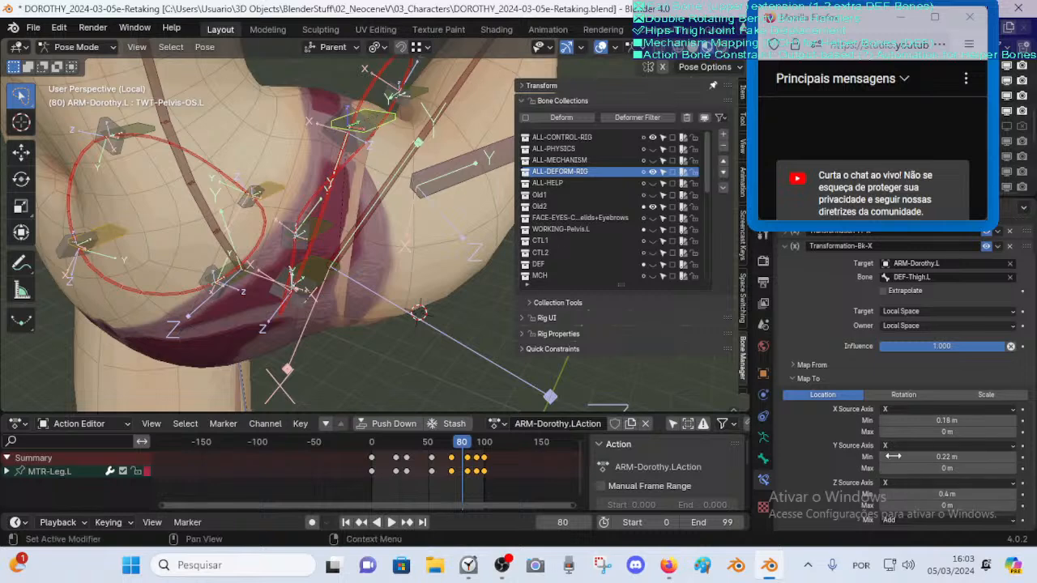
left_click(803, 363)
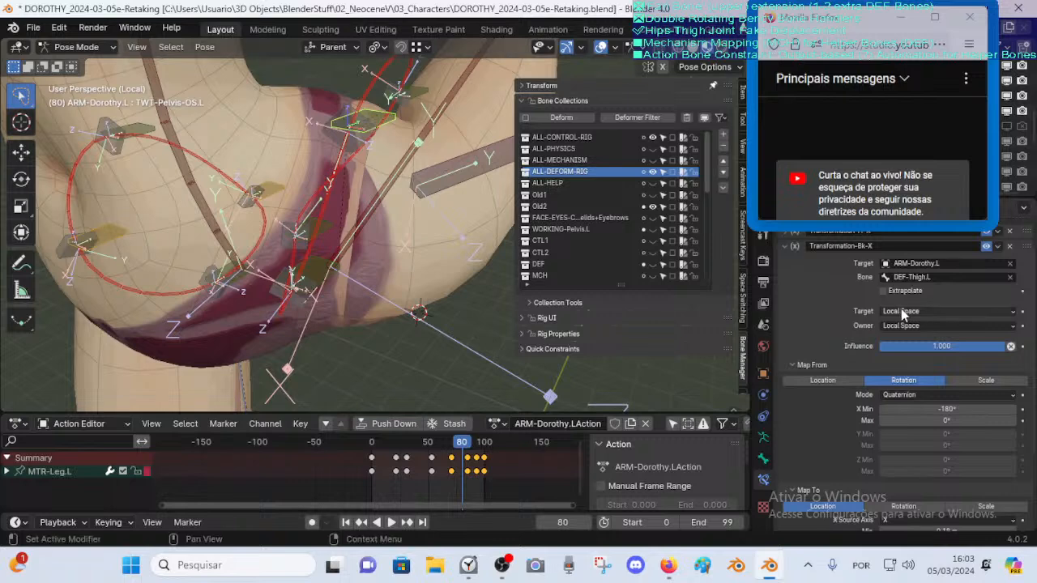
scroll(394, 139, "down", 2)
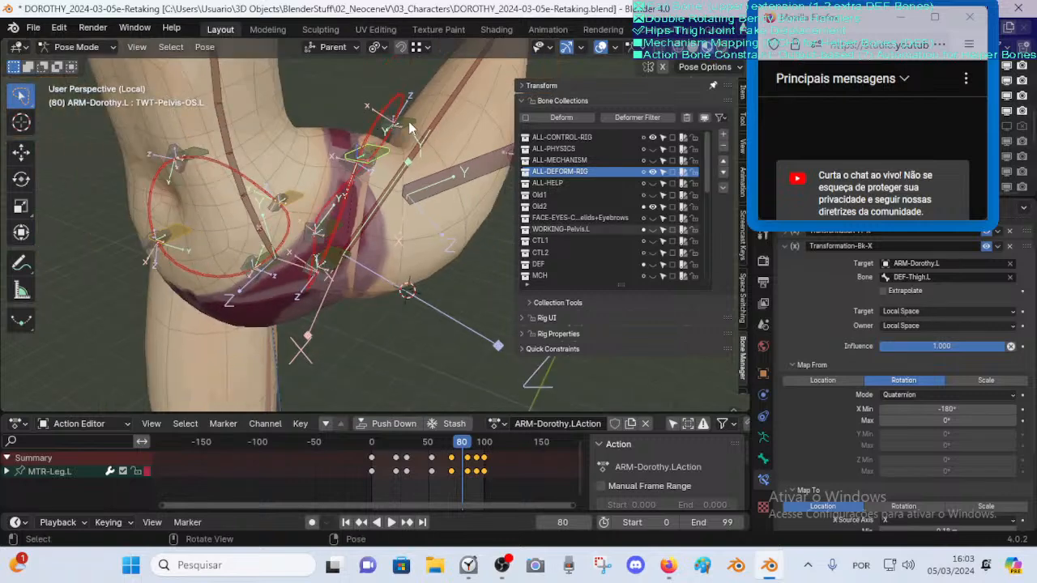
Select FAN-Thigh.L, DEF-Thigh.L and TWT-Pelvis-BD.L in turn to compare their constraints, ending on DEF-Thigh.L
left_click(447, 181)
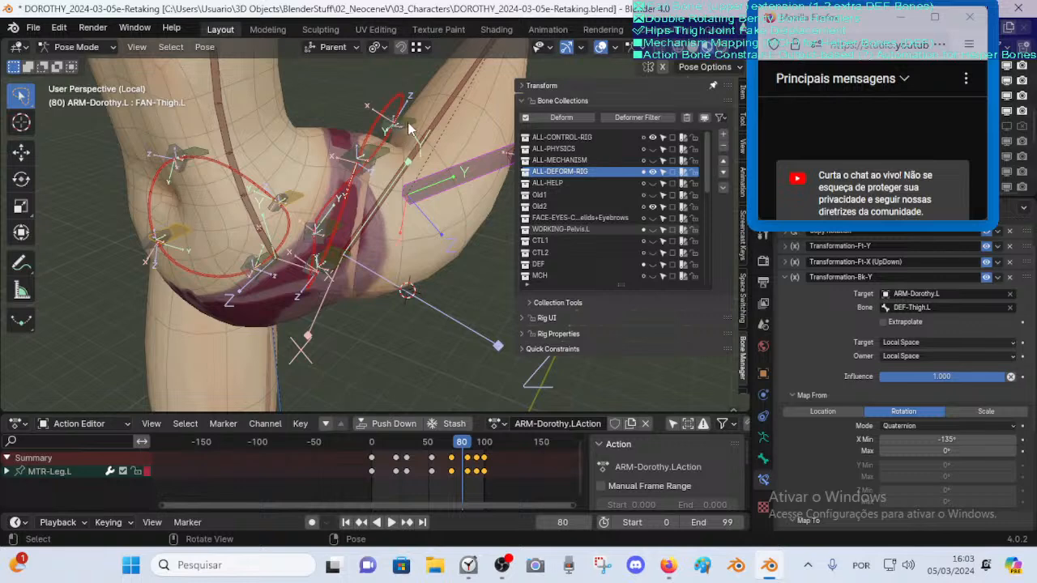
left_click(428, 135)
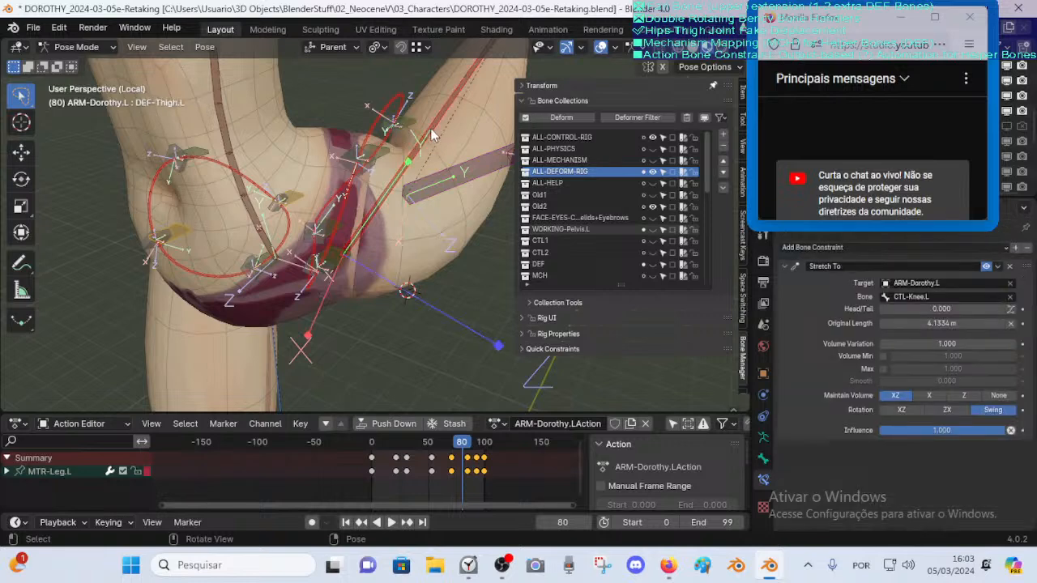
left_click(403, 152)
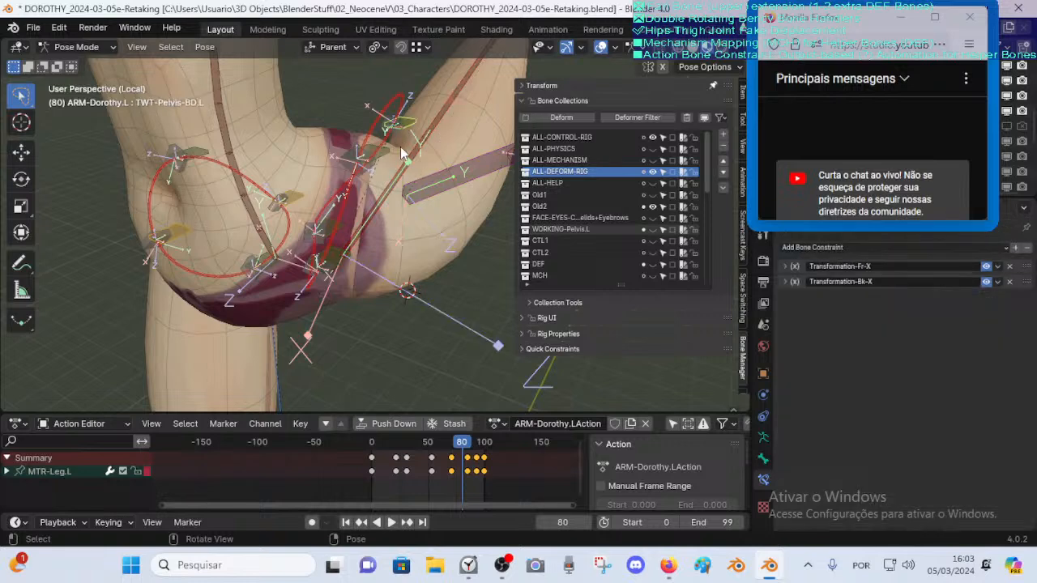
left_click(439, 208)
middle_click_drag(440, 209, 475, 177)
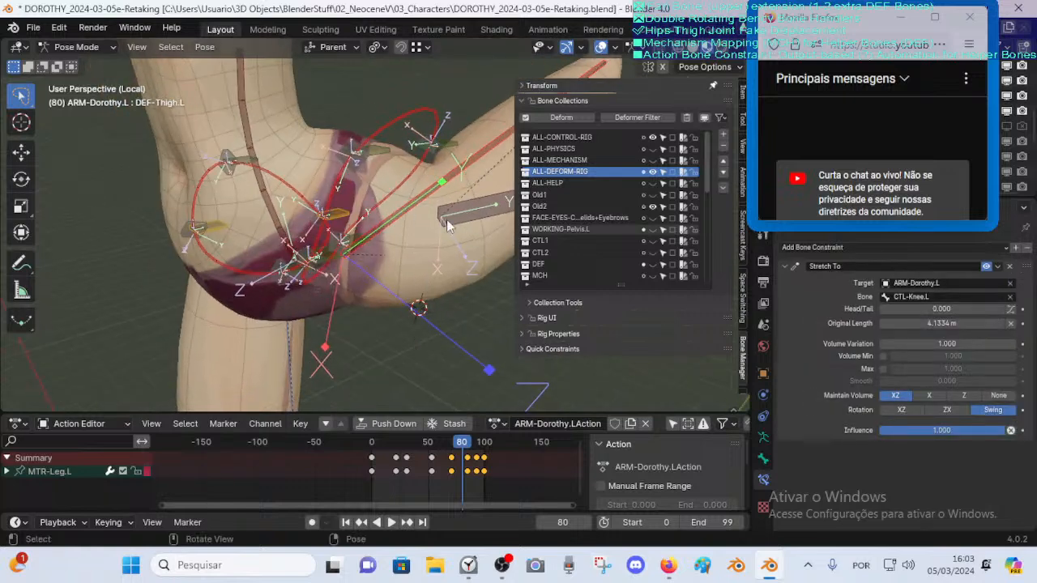
Select TWT-Pelvis-OS.L at the outer hip and collapse its Transformation-Bk-X constraint
scroll(443, 220, "down", 3)
scroll(443, 220, "down", 1)
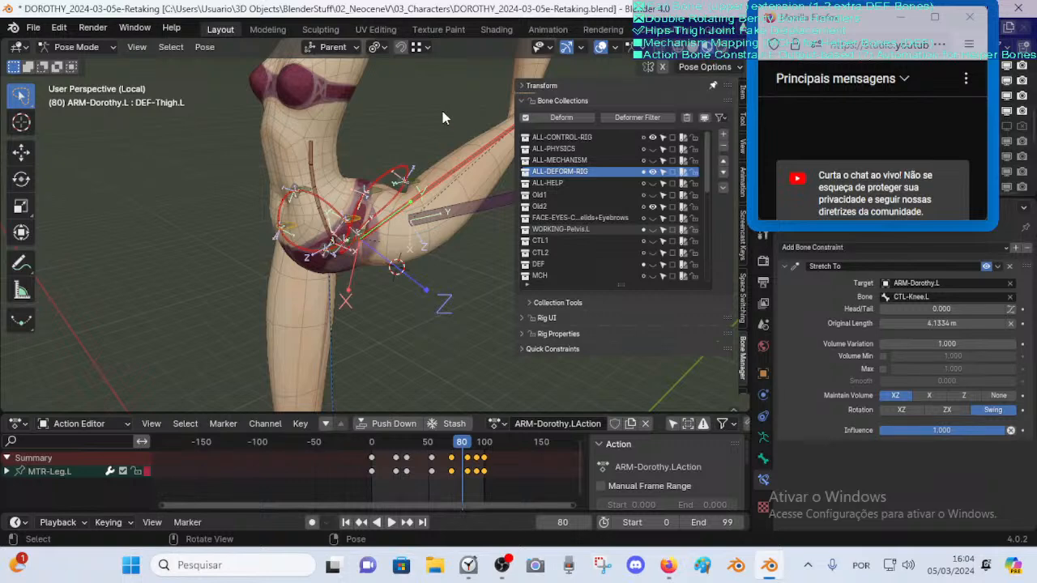
middle_click_drag(440, 242, 454, 180)
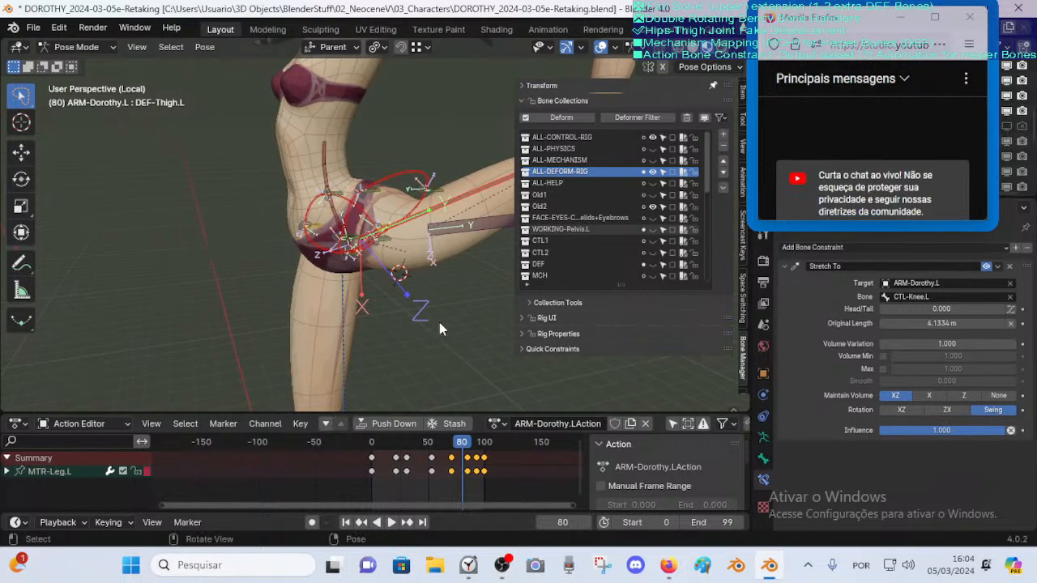
left_click(438, 189)
middle_click_drag(438, 189, 415, 196)
left_click(416, 197)
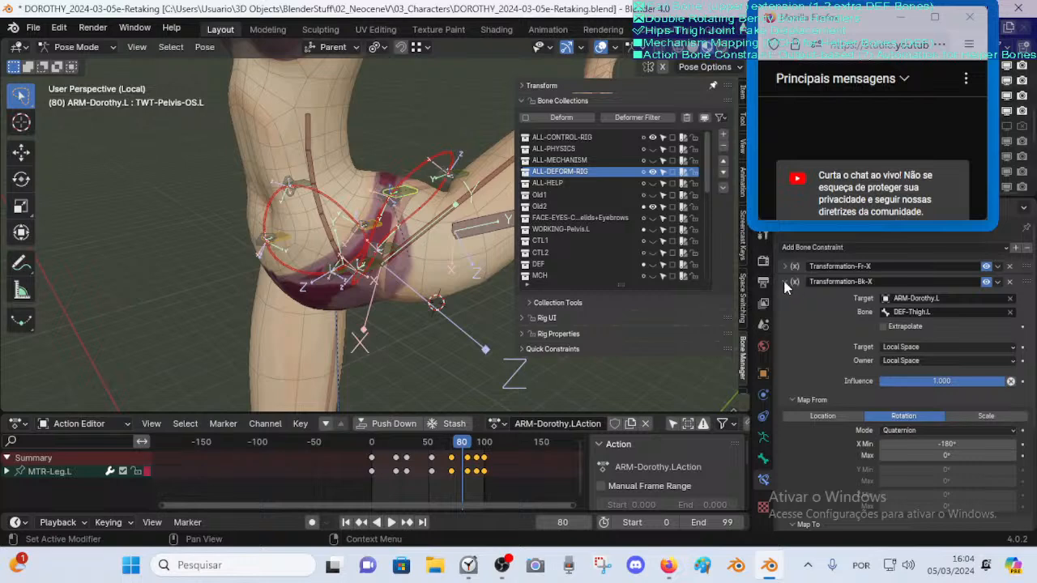
left_click(784, 282)
Compare the hip bones between Edit Mode and Pose Mode, and examine TWT-Pelvis-OS.L around the raised leg
middle_click_drag(437, 251, 421, 228)
key("Tab")
key("Tab")
scroll(390, 221, "up", 3)
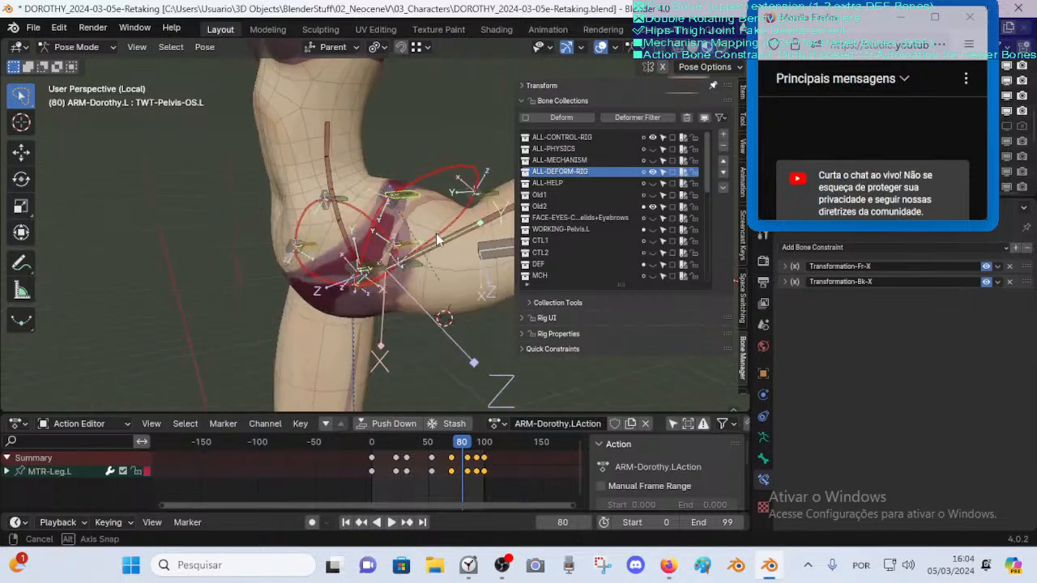
middle_click_drag(413, 194, 435, 179)
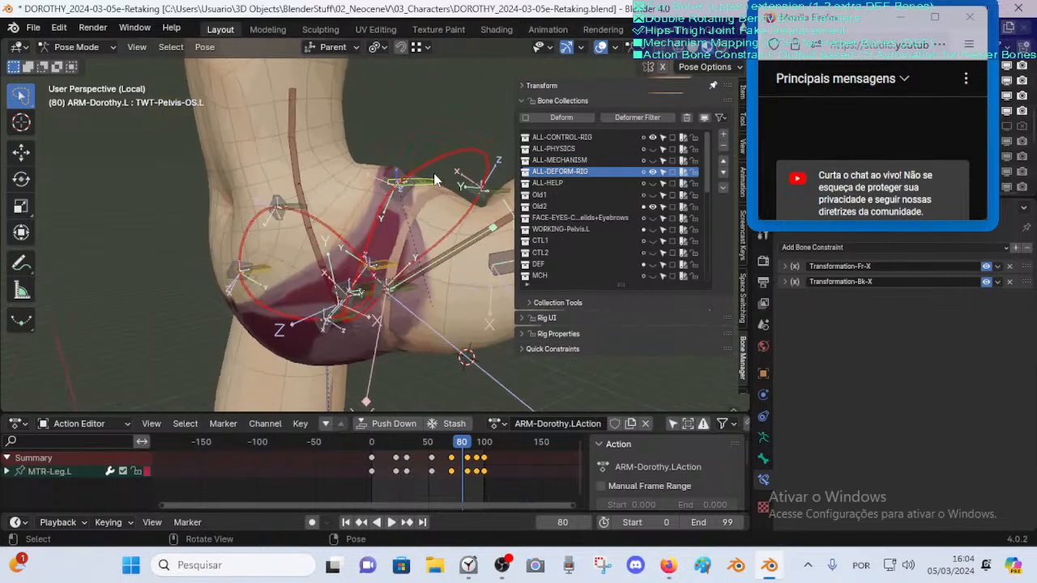
scroll(438, 252, "down", 2)
middle_click_drag(487, 244, 415, 341)
Select FAN-Thigh.L and scrub the leg animation to frame 29
mouse_move(452, 446)
left_mouse_down()
mouse_move(432, 445)
mouse_move(473, 448)
mouse_move(463, 446)
left_mouse_up()
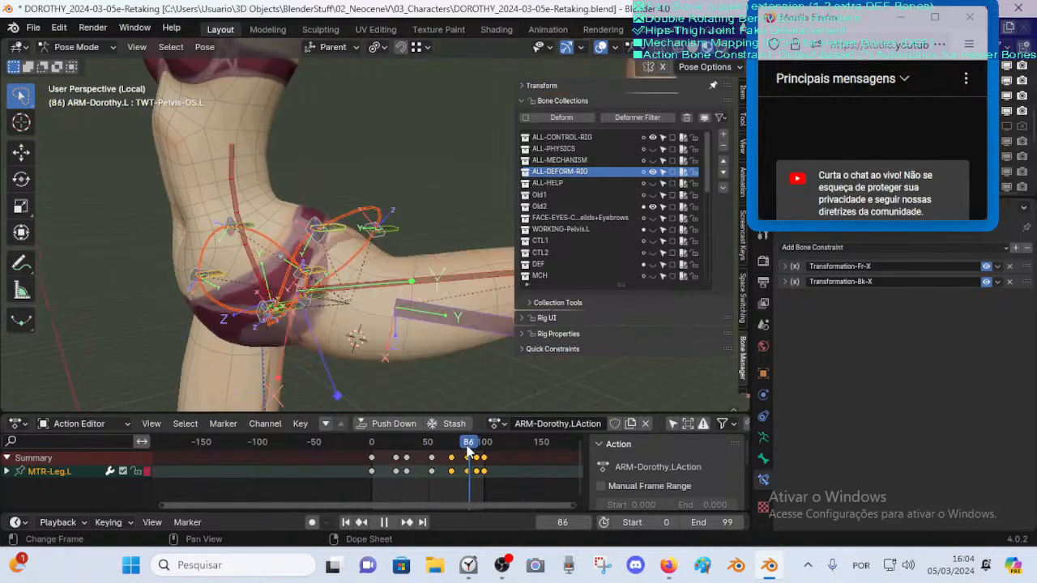
middle_click_drag(454, 307, 396, 282)
left_click(396, 281)
left_click_drag(435, 442, 403, 451)
middle_click_drag(240, 262, 149, 225)
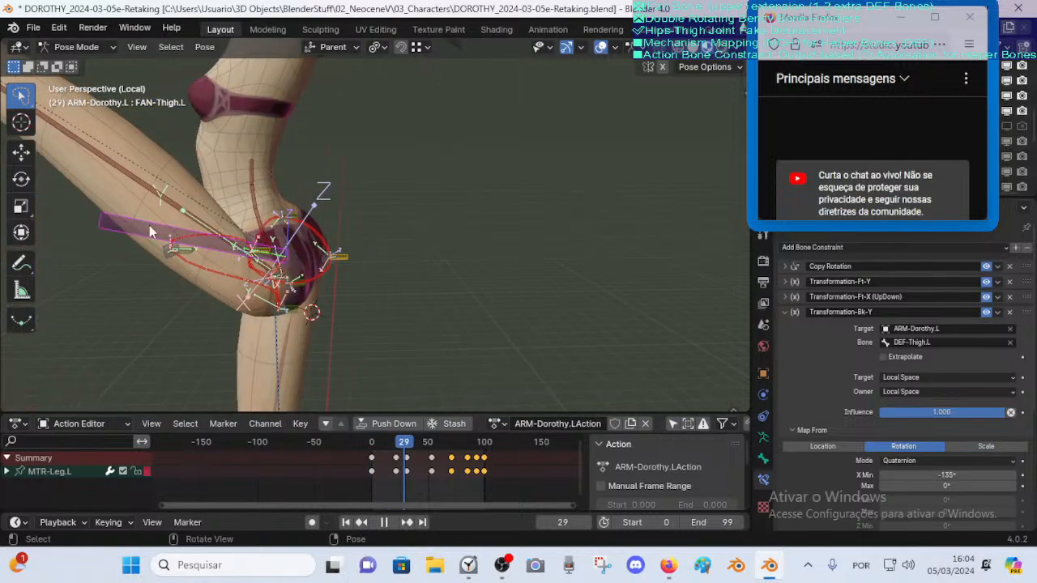
Try moving FAN-Thigh.L toward the hip at frame 29, and try raising it at frame 84
key("g")
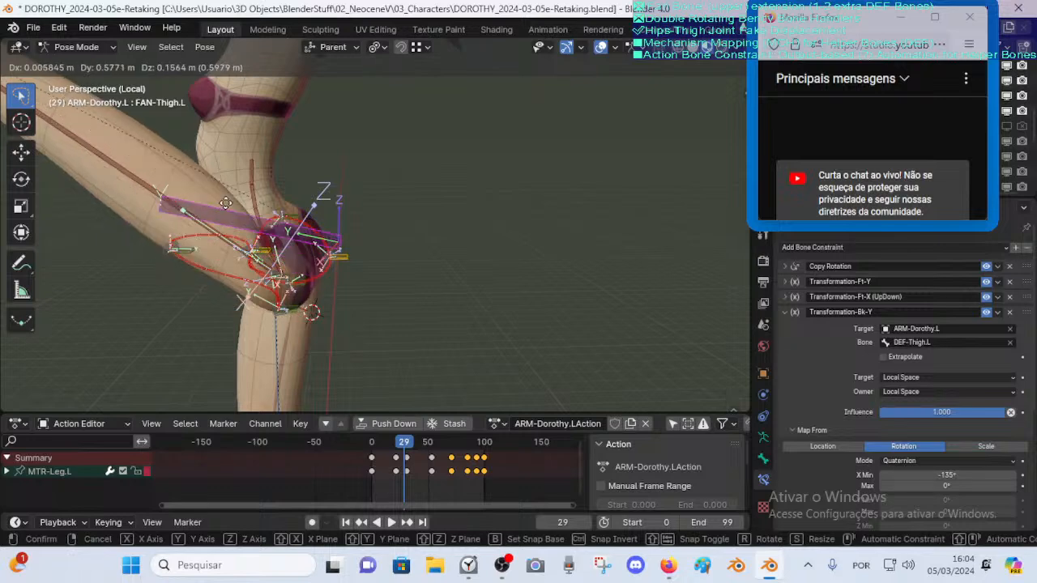
right_click(254, 220)
key("space")
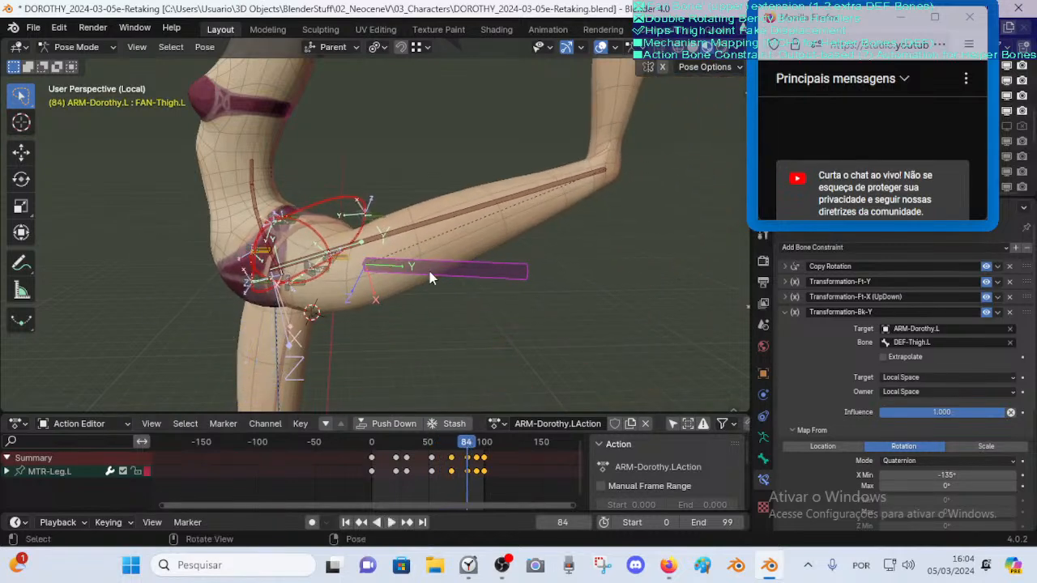
key("g")
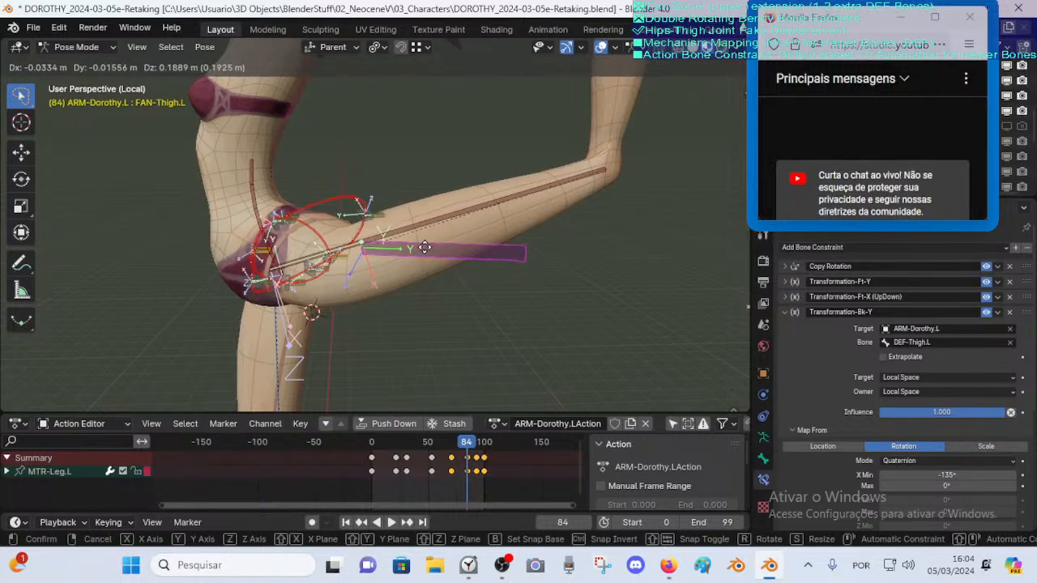
left_click(334, 234)
scroll(335, 234, "up", 3)
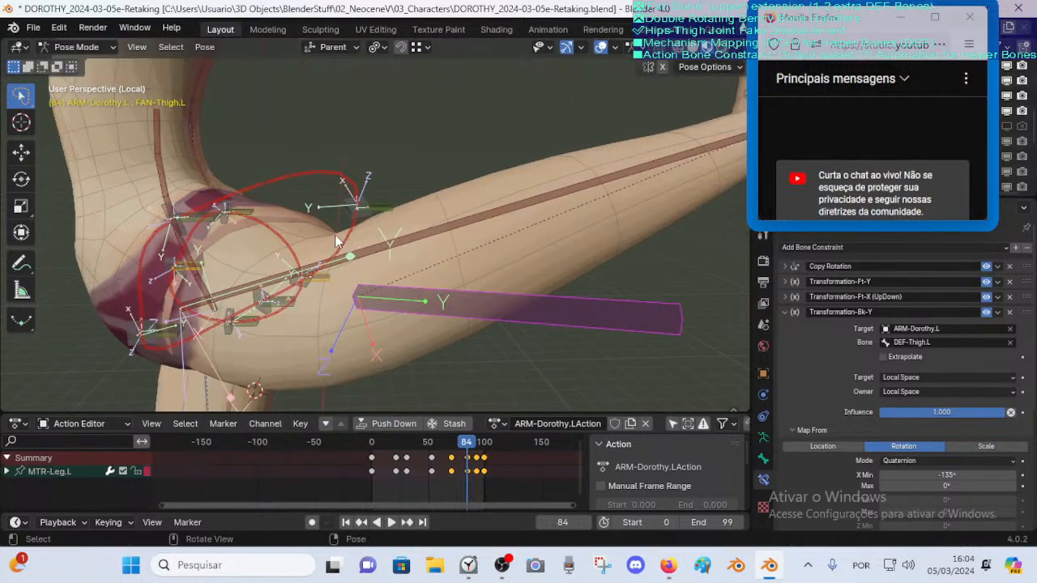
Move FAN-Thigh.L downward and outward along the thigh toward the knee, and examine the thigh's deformation up close
middle_click_drag(337, 240, 330, 257)
middle_click_drag(357, 249, 398, 283)
key("g")
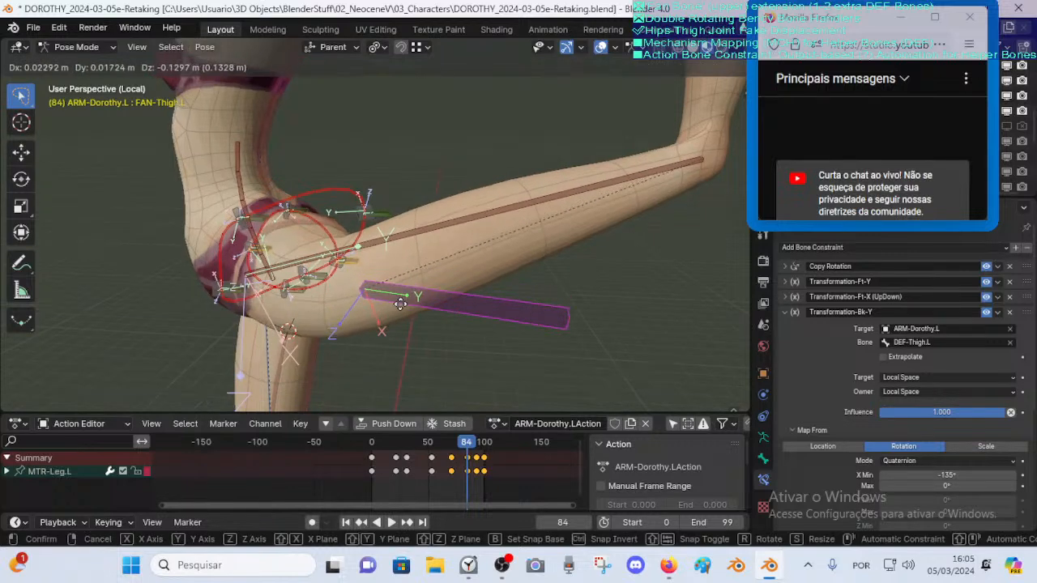
left_click(402, 306)
key("g")
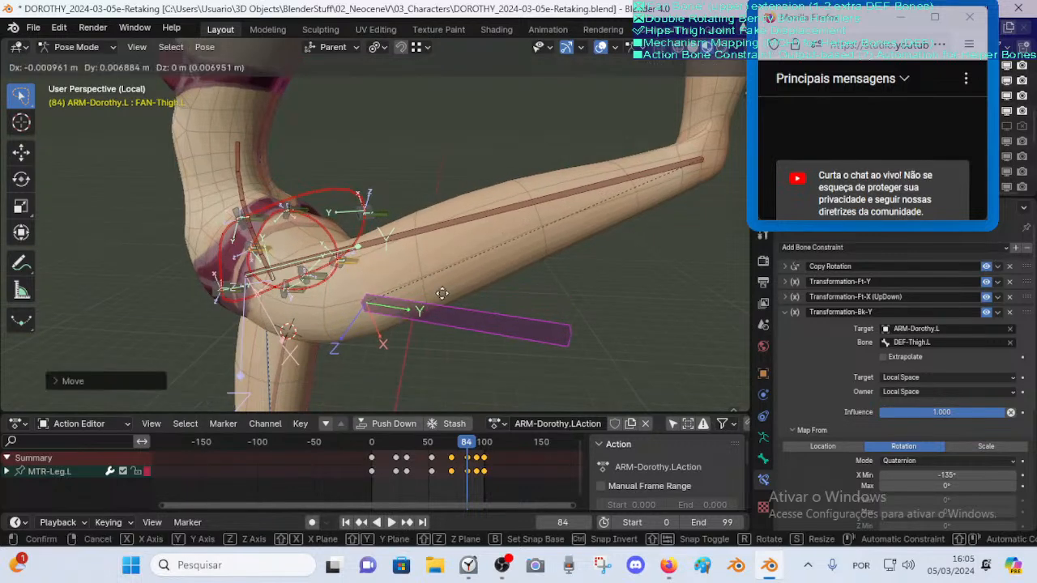
left_click(496, 271)
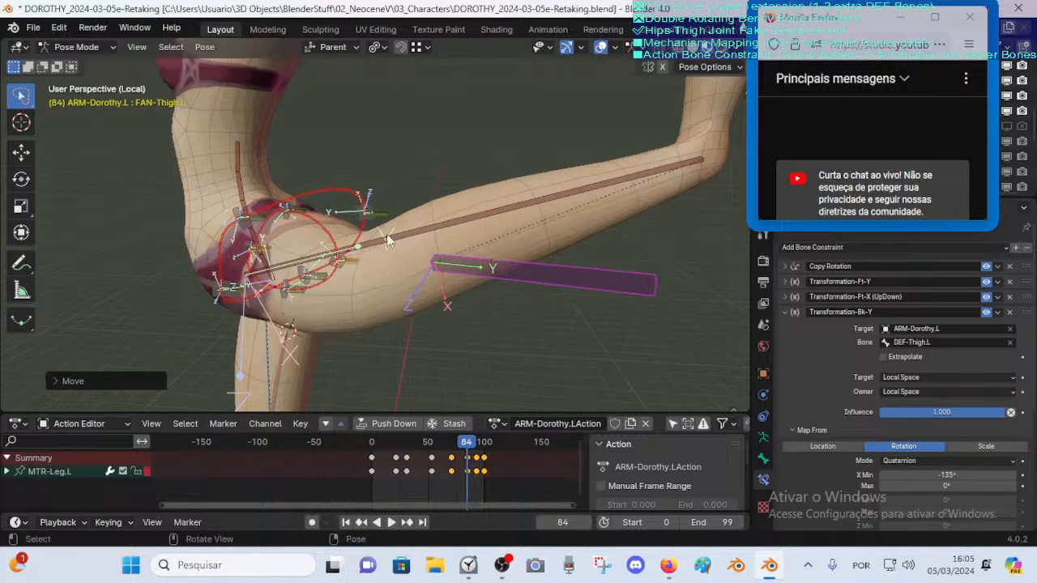
scroll(372, 263, "up", 4)
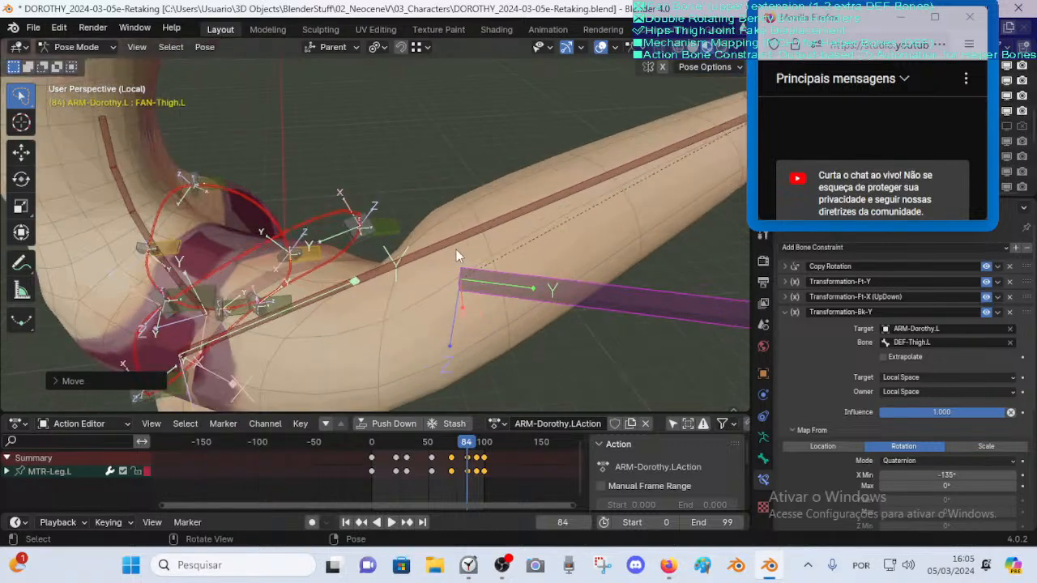
middle_click_drag(456, 251, 385, 272)
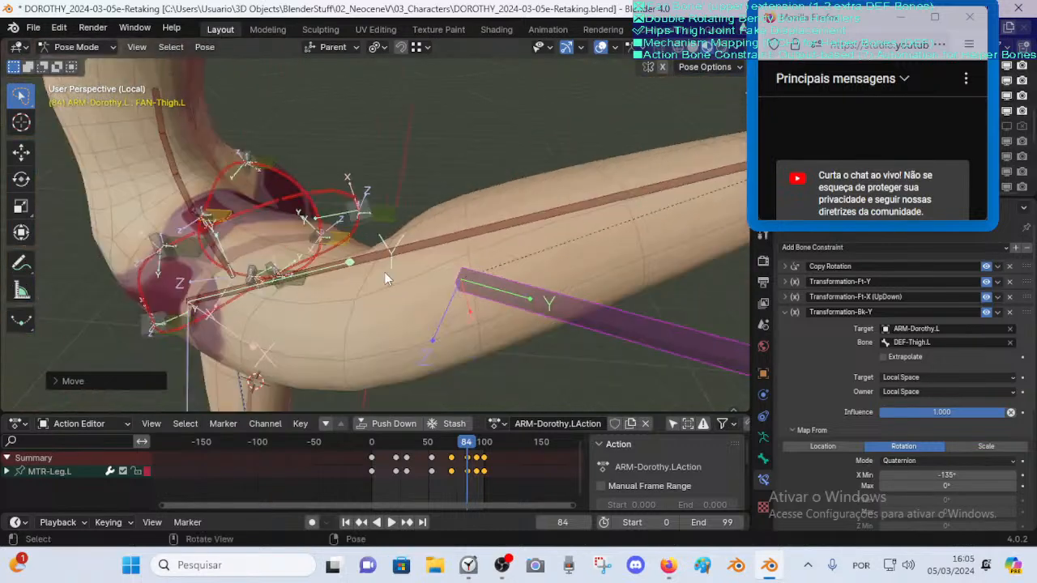
Try moving FAN-Thigh.L back along the thigh toward the hip at frame 84
key("g")
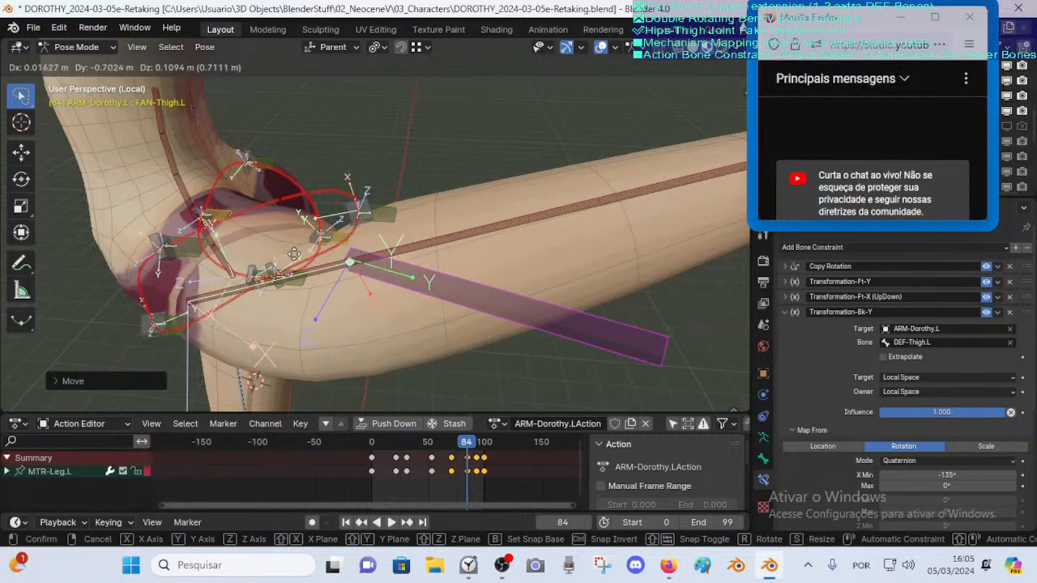
right_click(328, 264)
middle_click_drag(332, 264, 443, 270)
key("g")
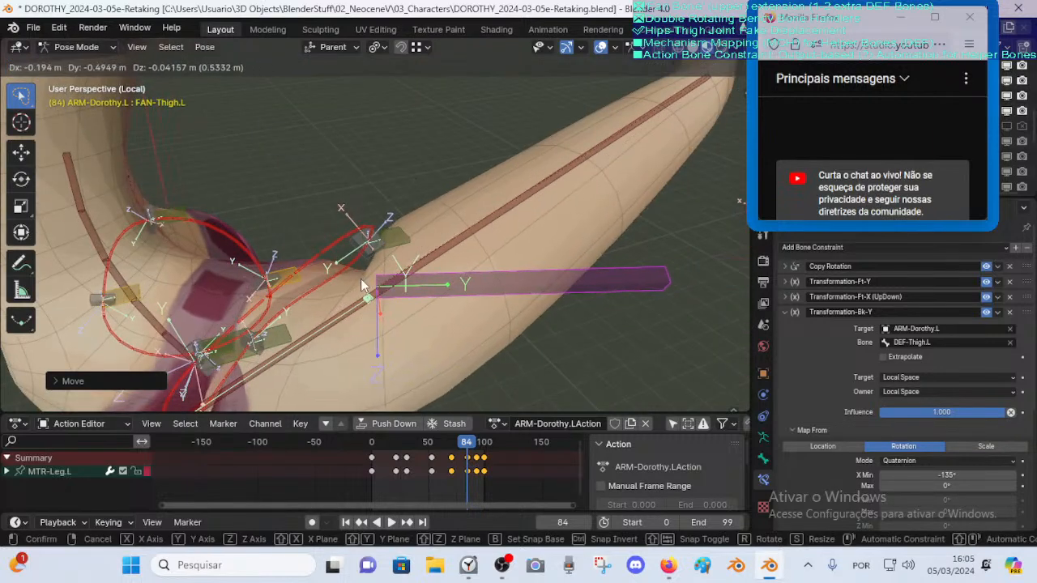
right_click(364, 288)
Move TWT-Pelvis-BD.L out above the raised thigh's crease and rotate it
left_click(396, 235)
key("g")
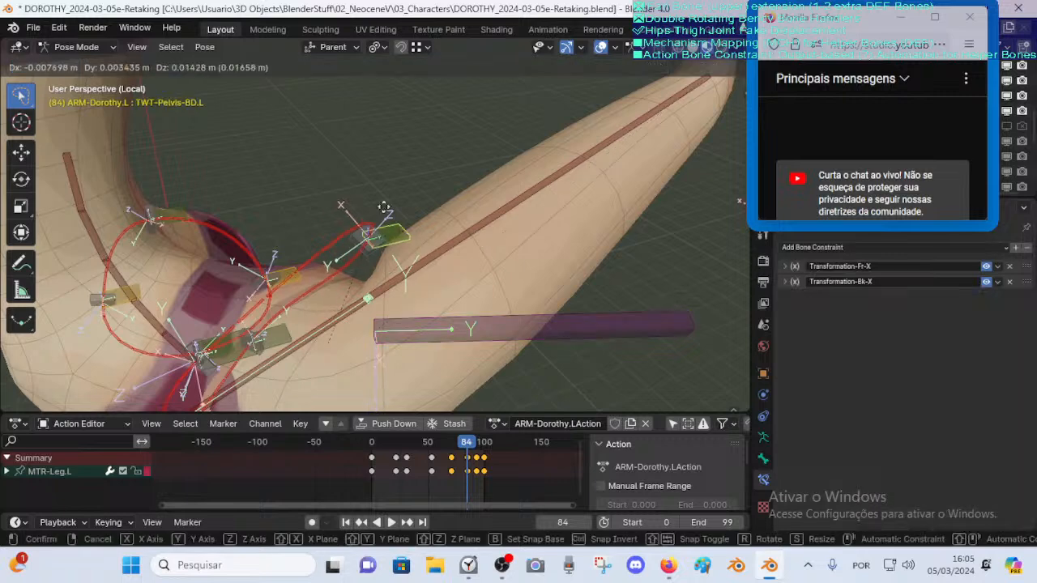
left_click(353, 203)
key("r")
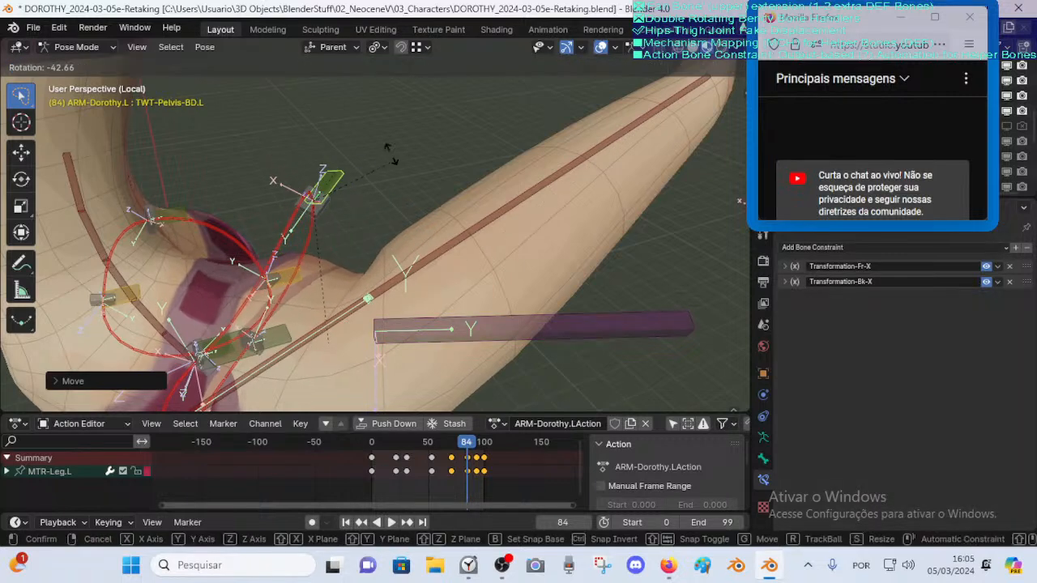
left_click(384, 173)
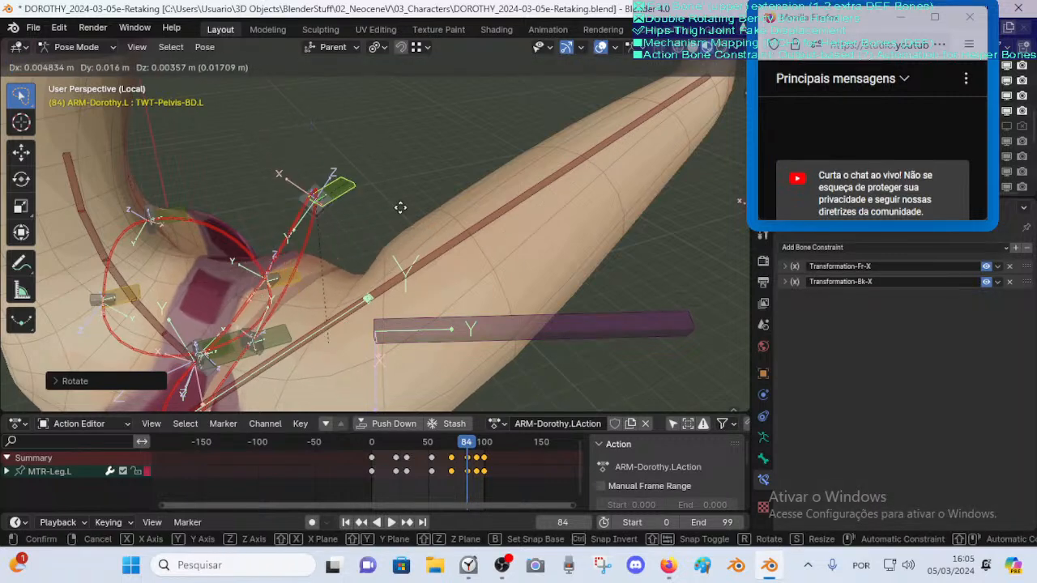
left_click(356, 195)
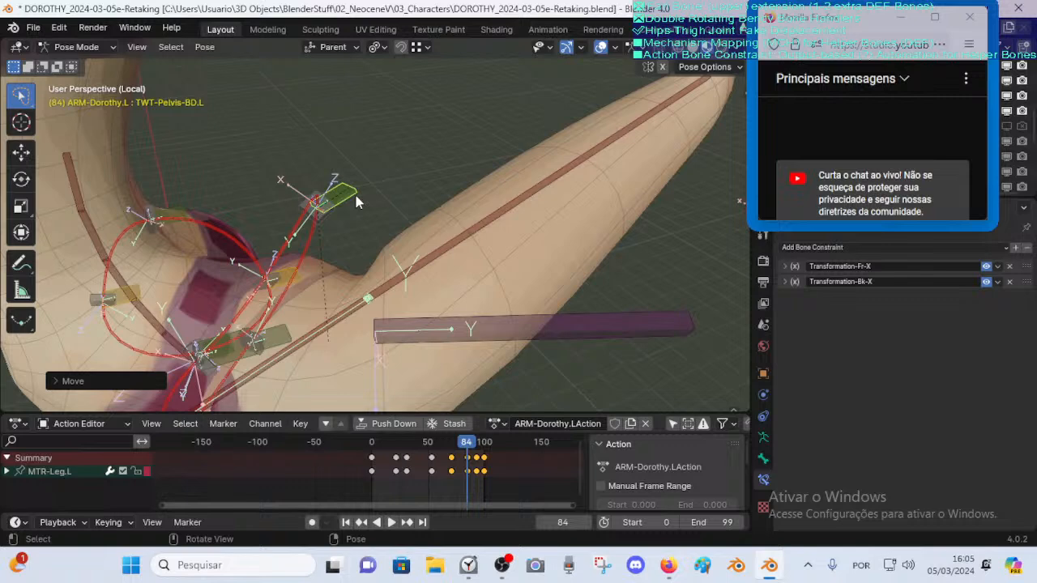
Examine the Transformation-Bk-X mapping of TWT-Pelvis-BD.L while trying to move and rotate the bone
left_click(785, 281)
scroll(863, 467, "down", 4)
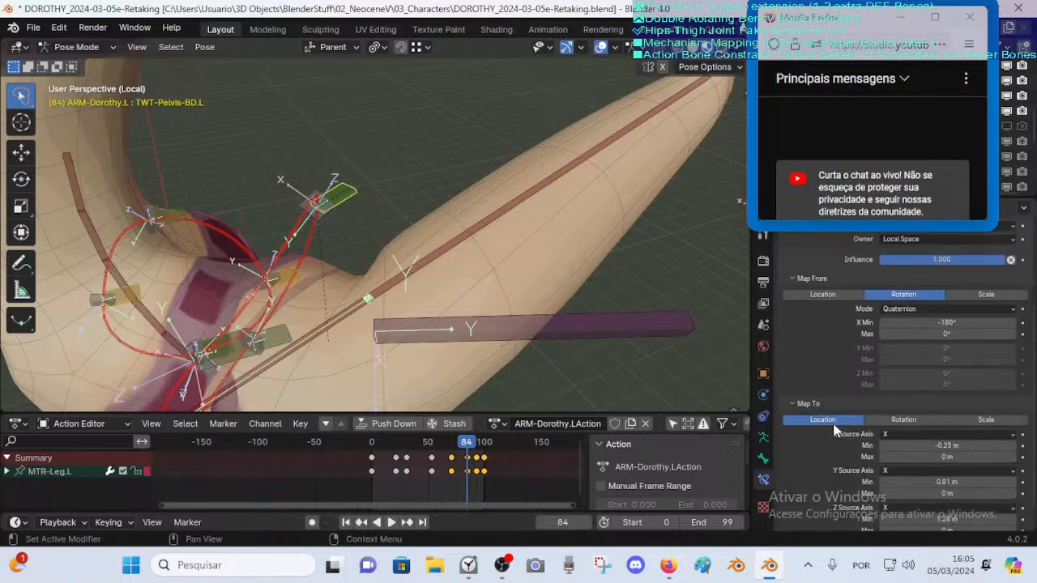
key("g")
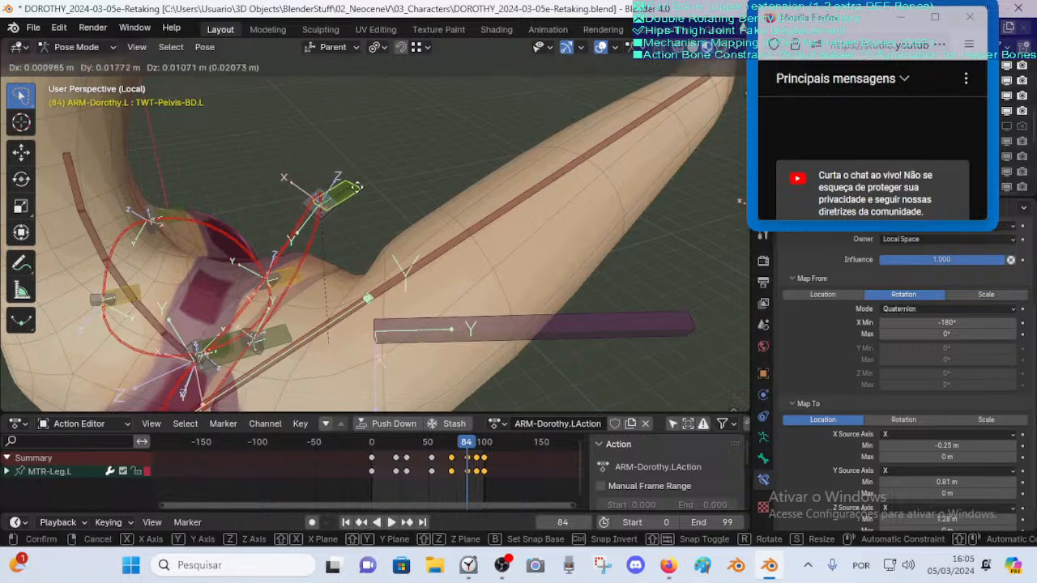
right_click(377, 249)
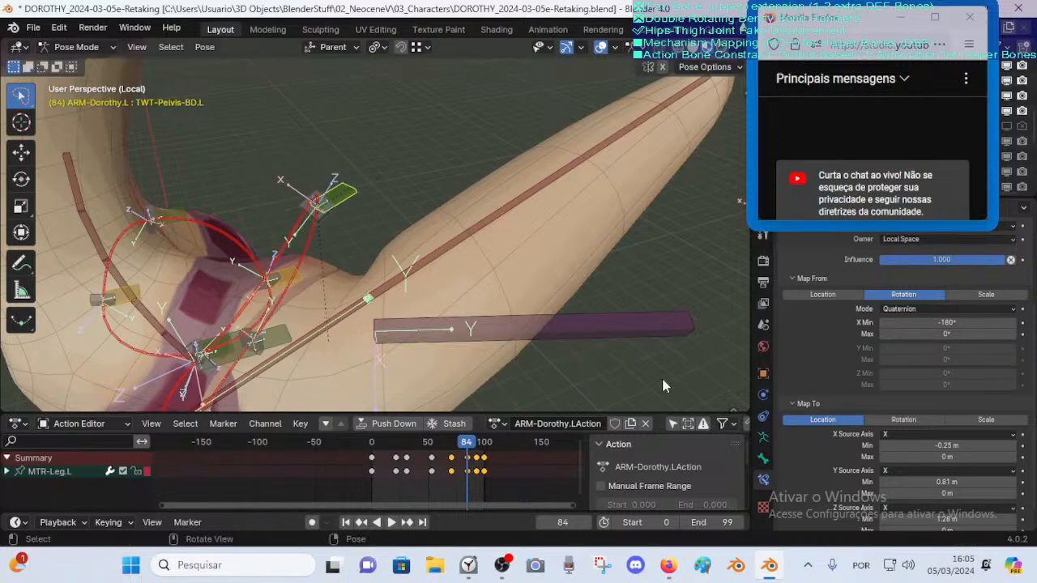
key("r")
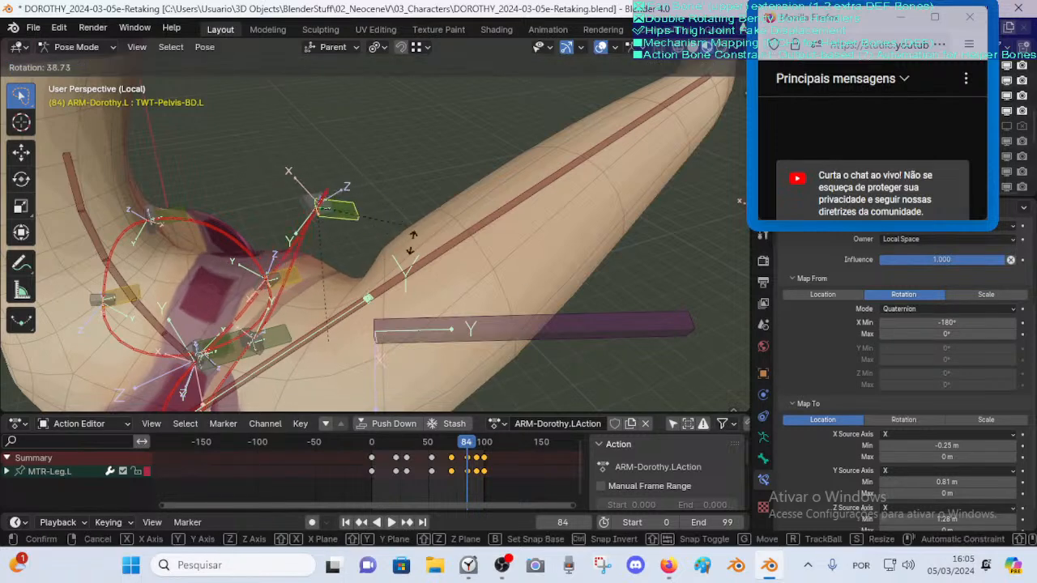
right_click(373, 185)
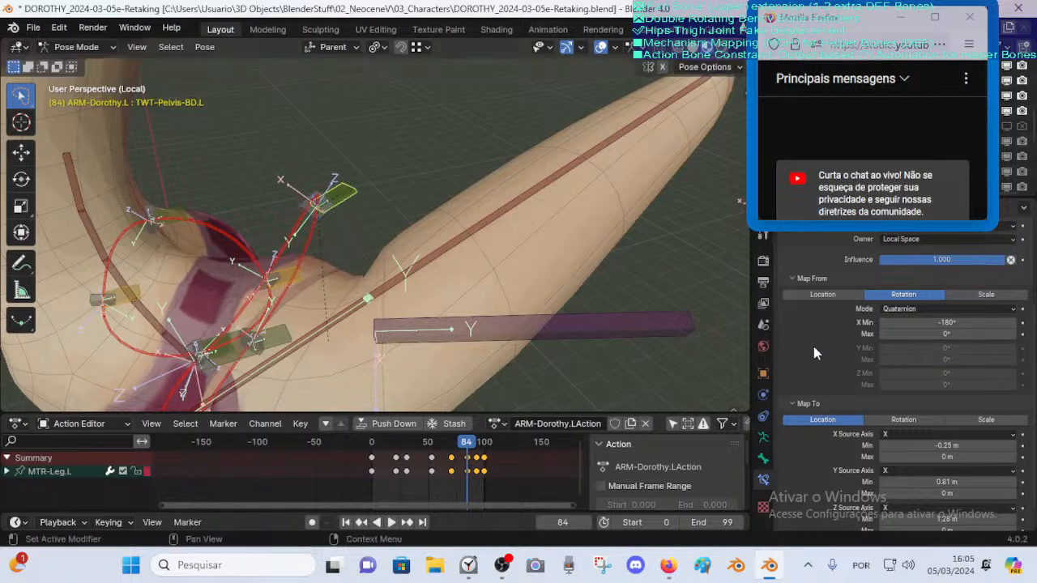
Clear the pose transforms of all visible bones
key("a")
key("alt+r")
scroll(372, 243, "down", 5)
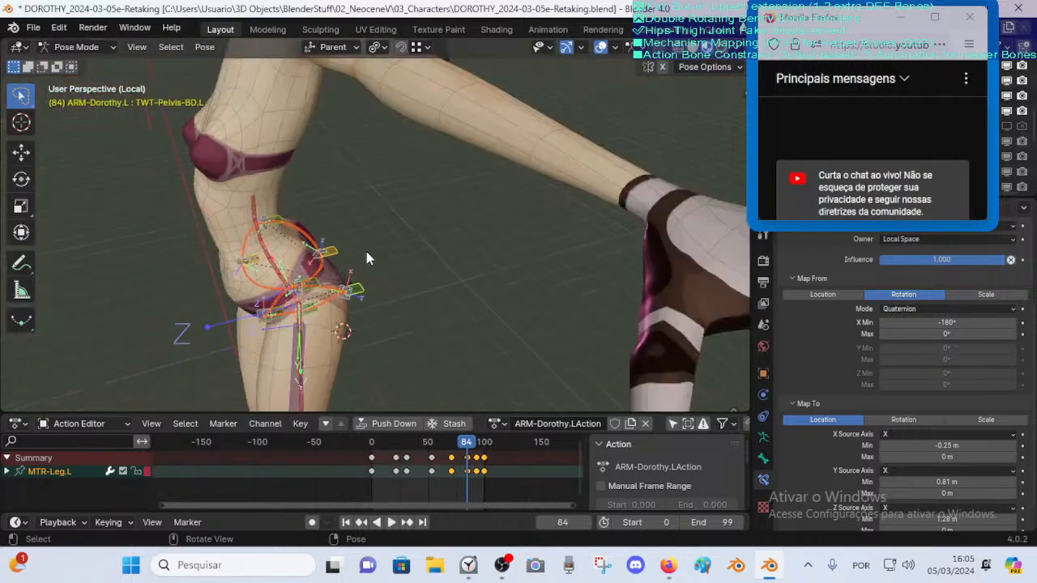
Play the leg animation from frame 0, scrub it to frame 9, and examine the hip up close
left_click(361, 448)
key("space")
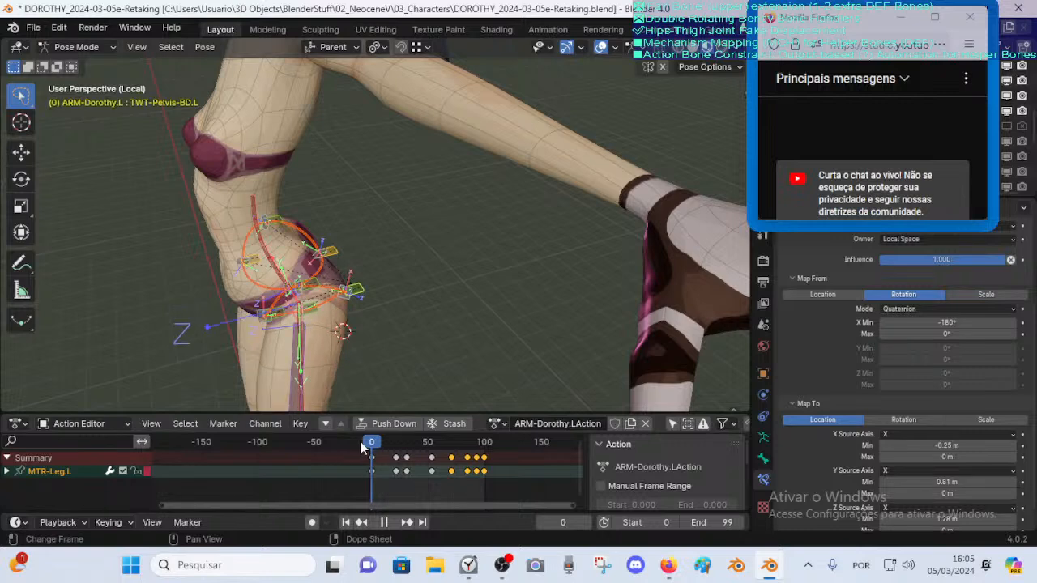
left_click_drag(437, 434, 380, 438)
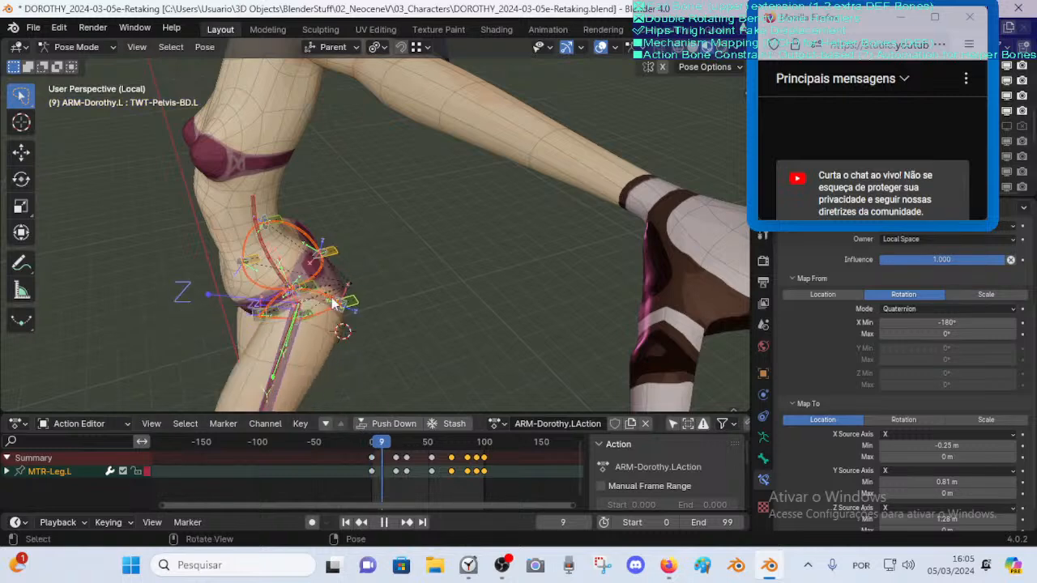
middle_click_drag(331, 298, 293, 312)
scroll(399, 299, "up", 2)
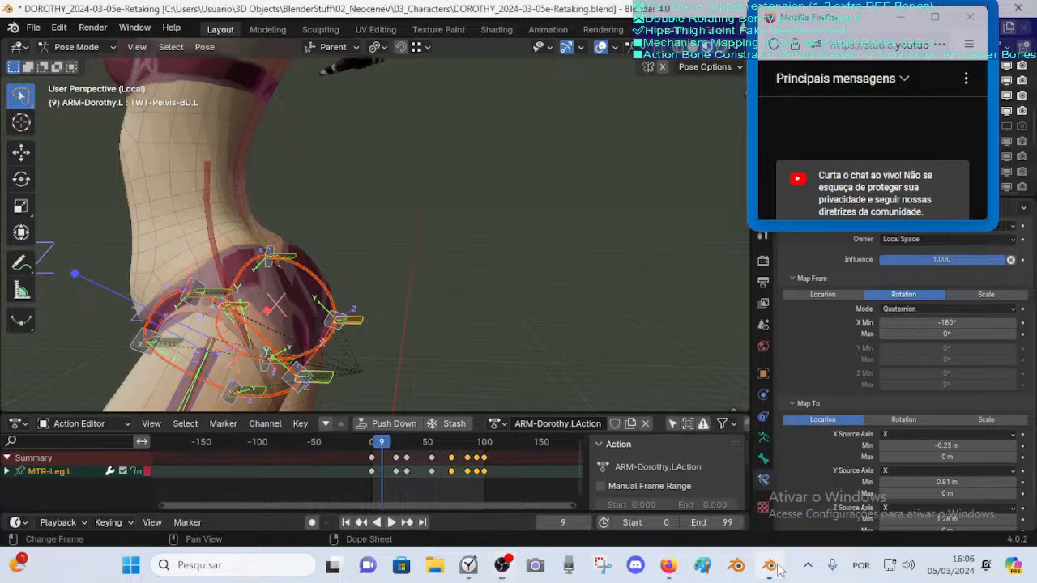
Select TWT-Pelvis-BD.L and look up the RBF Nodes Editor among the available editor types
key("r")
left_click(361, 272)
middle_click_drag(361, 272, 454, 299)
scroll(426, 273, "up", 1)
left_click(422, 299)
left_click(16, 423)
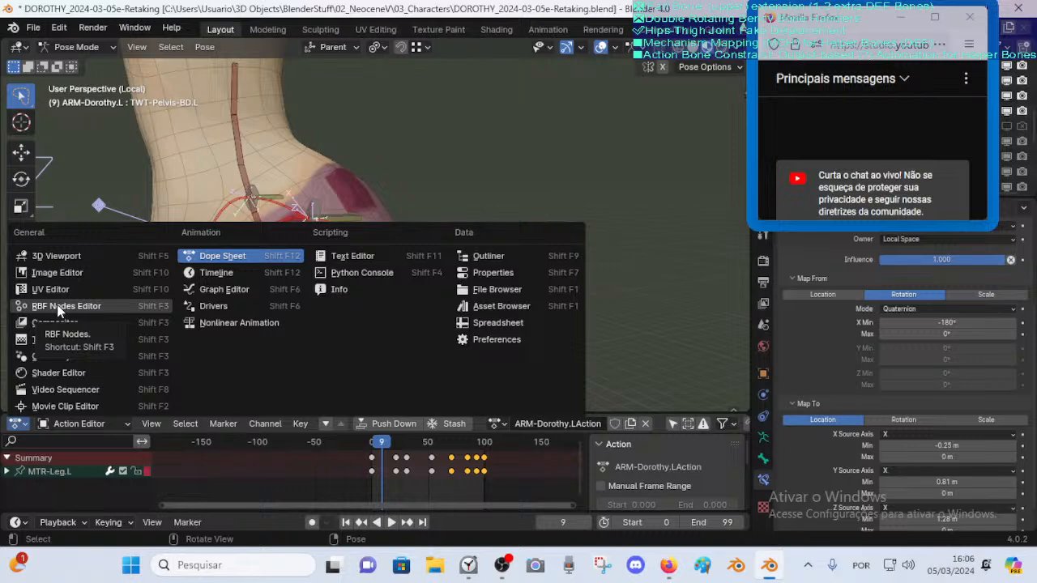
key("Escape")
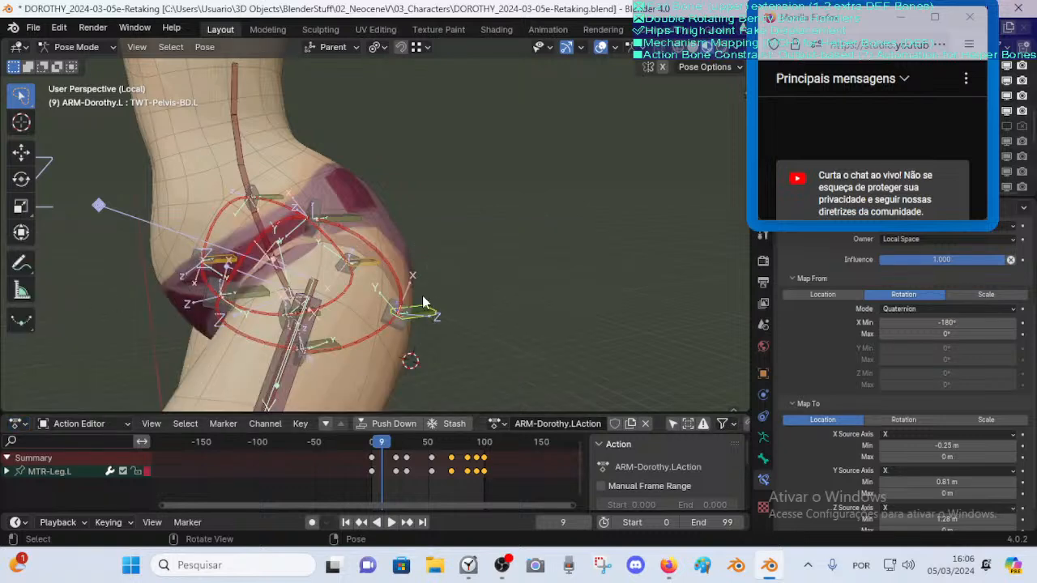
Select TWT-Pelvis-OS.L, review its Transformation-Bk-X rotation-to-location mapping, and examine the bone around the hip
left_click(369, 221)
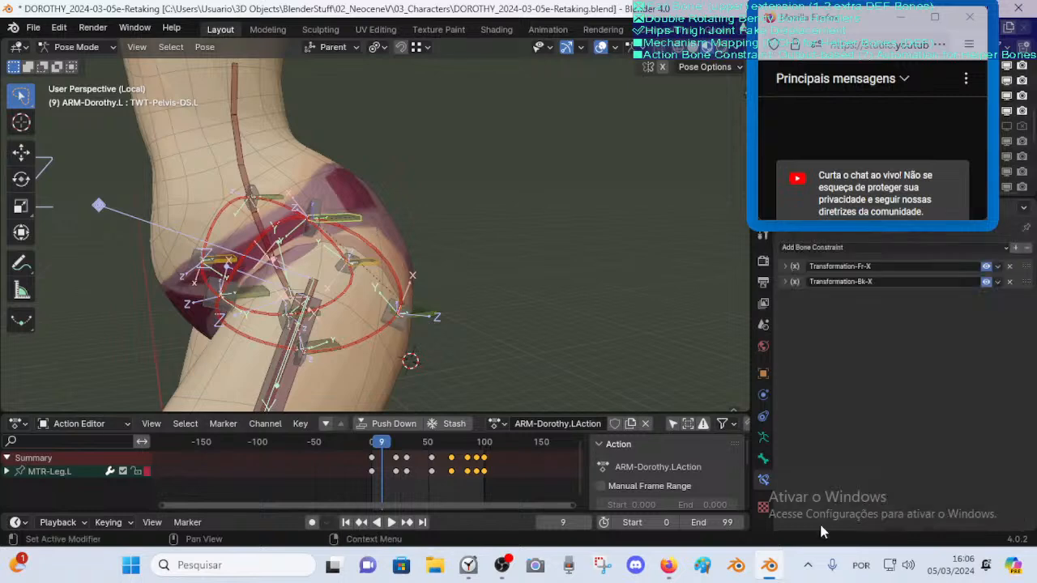
left_click(786, 281)
left_click(786, 281)
left_click(786, 281)
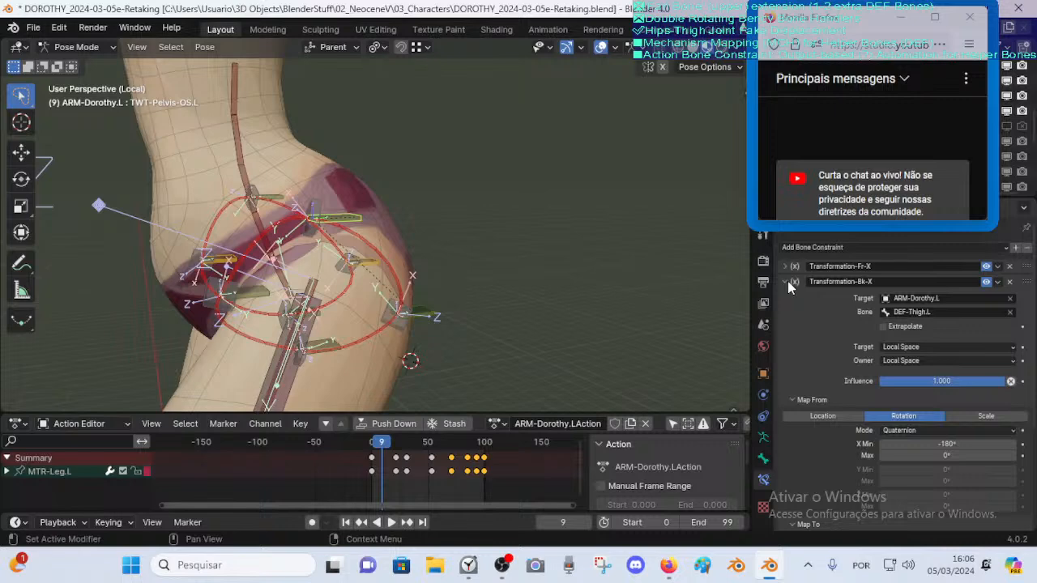
scroll(850, 437, "down", 5)
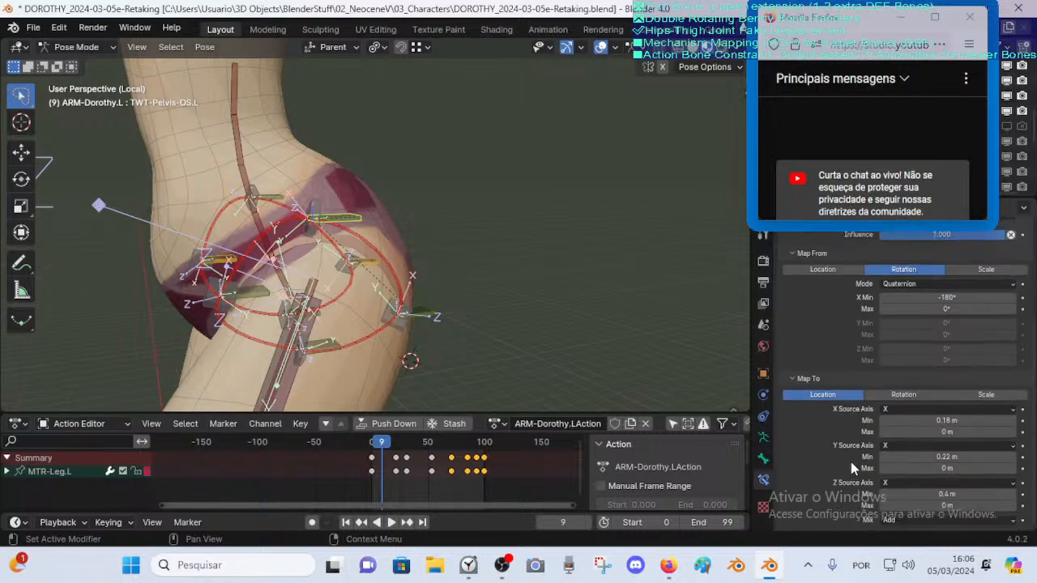
scroll(851, 463, "up", 5)
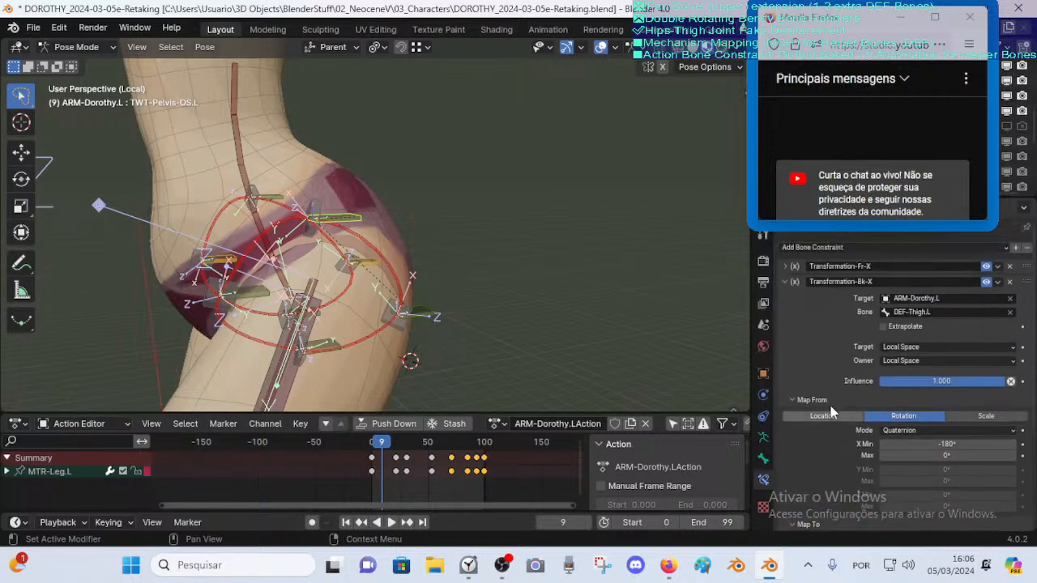
left_click(784, 281)
middle_click_drag(360, 267, 335, 272)
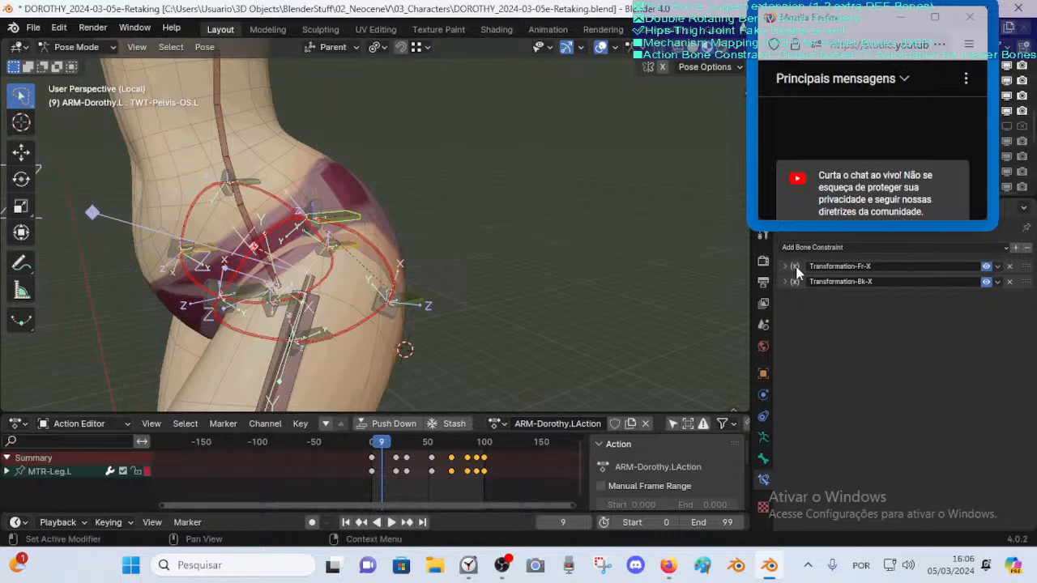
mouse_move(349, 225)
middle_mouse_down()
mouse_move(407, 224)
mouse_move(345, 218)
mouse_move(385, 230)
mouse_move(357, 215)
middle_mouse_up()
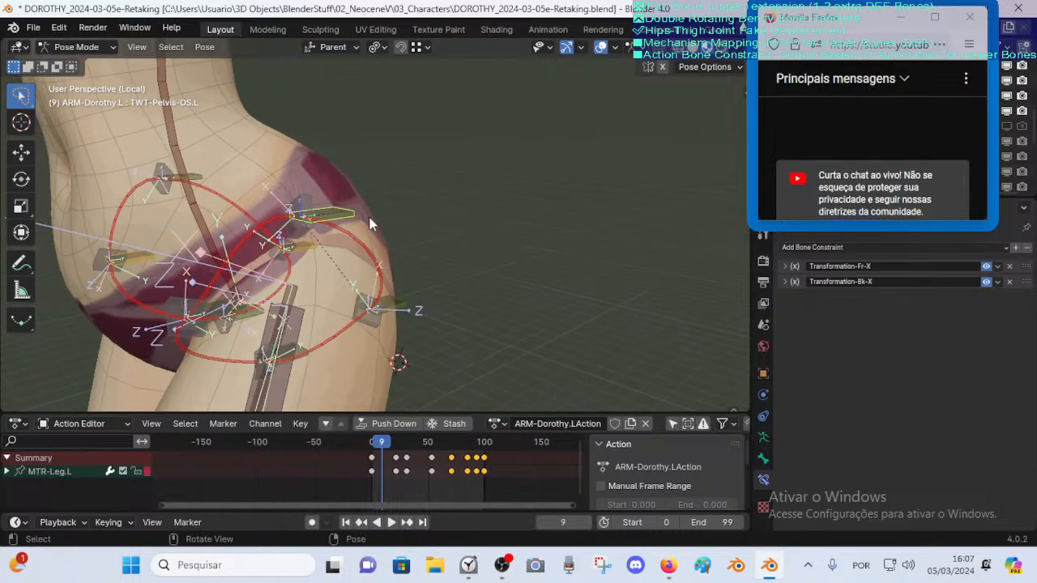
middle_click_drag(369, 217, 389, 207)
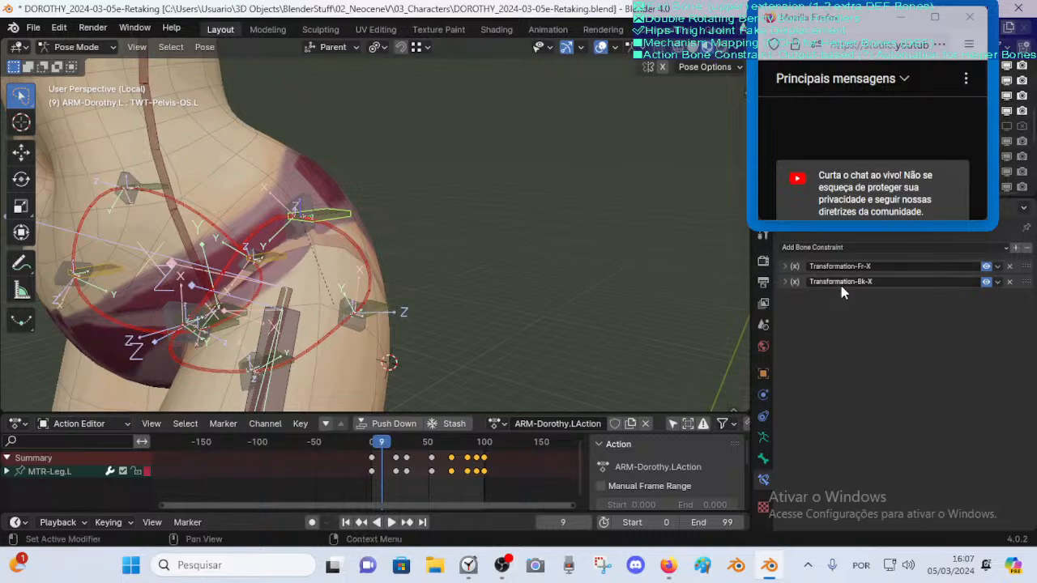
Compare the constraint stacks of TWT-Pelvis-FD.L and TWT-Pelvis-BD.L
left_click(384, 306)
left_click(282, 252)
middle_click_drag(282, 253, 265, 330)
left_click(274, 327)
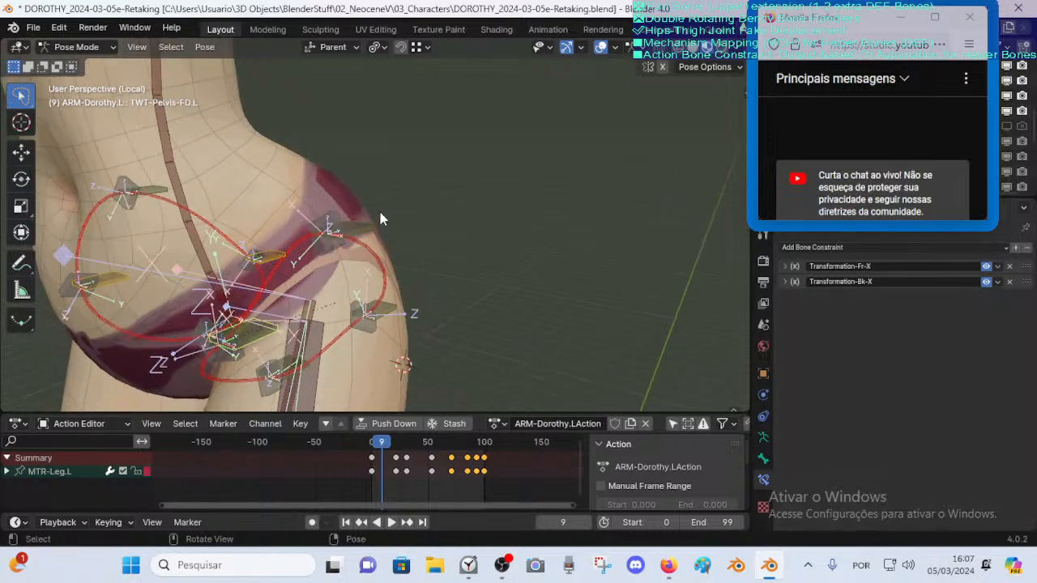
left_click(399, 312)
left_click(784, 281)
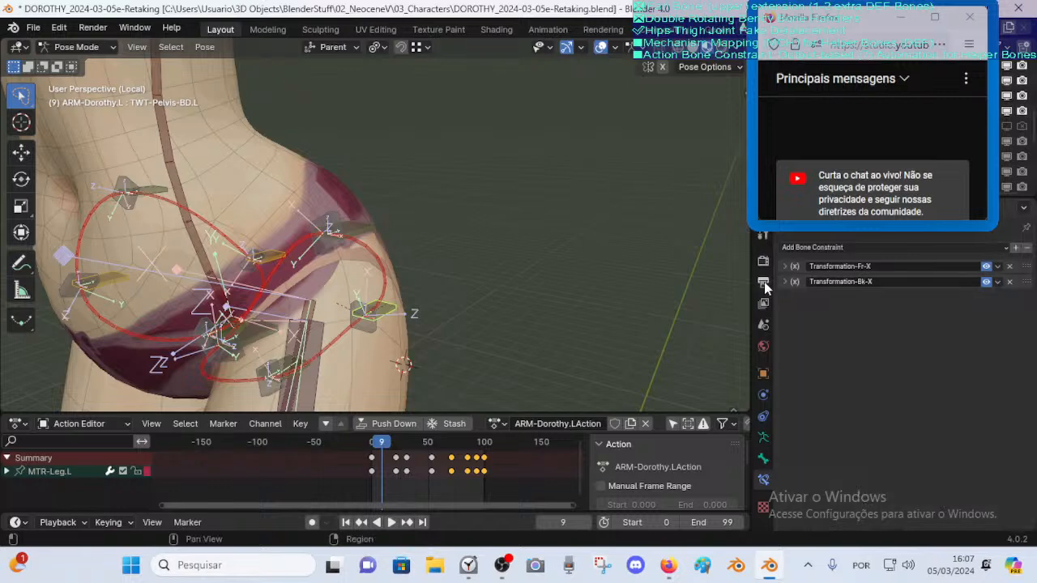
Compare the constraints of TWT-Pelvis-OS.L, TWT-Pelvis-BD.L and FAN-Thigh.L around the outer hip
left_click(377, 232)
left_click(392, 310)
left_click(362, 213)
left_click(276, 253)
left_click(361, 231)
left_click(394, 309)
left_click(293, 366)
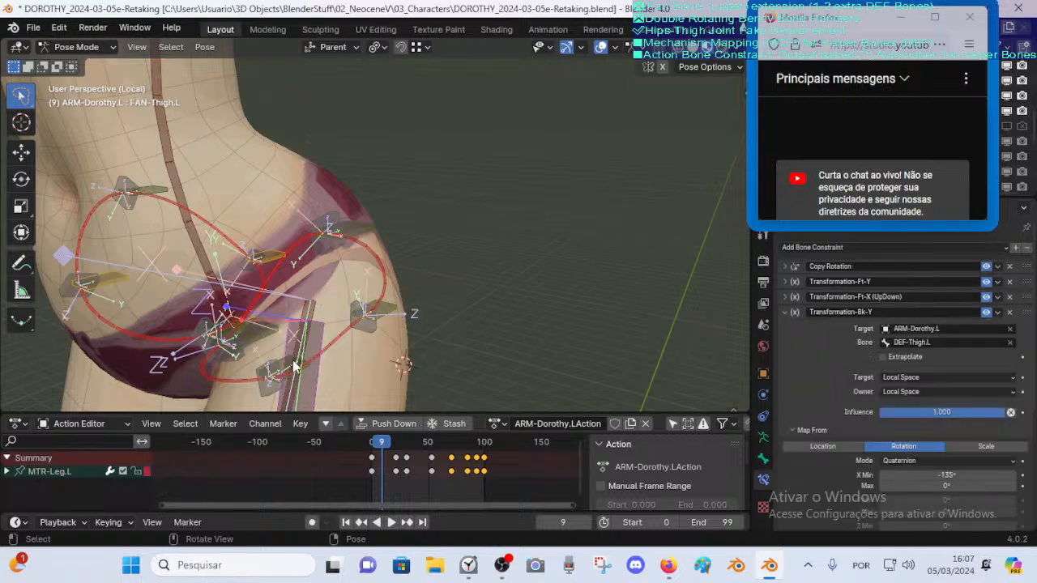
left_click(374, 233)
left_click(390, 302)
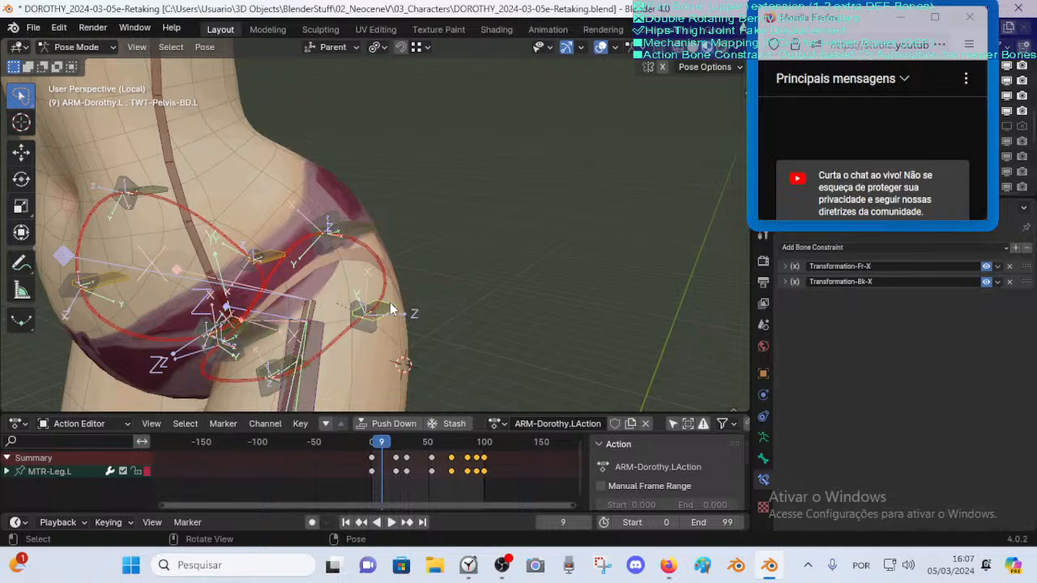
left_click(282, 249)
left_click(362, 229)
middle_click_drag(362, 230, 701, 285)
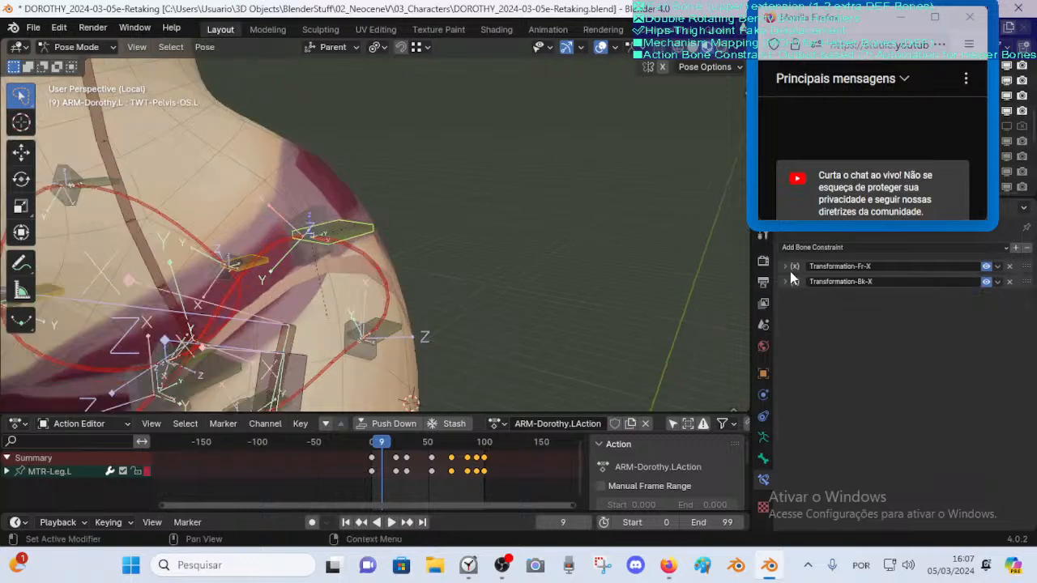
Check the whole rig in Edit Mode, return to Pose Mode, and stop the leg animation at frame 60
middle_click_drag(606, 255, 397, 256)
scroll(397, 256, "down", 5)
key("Tab")
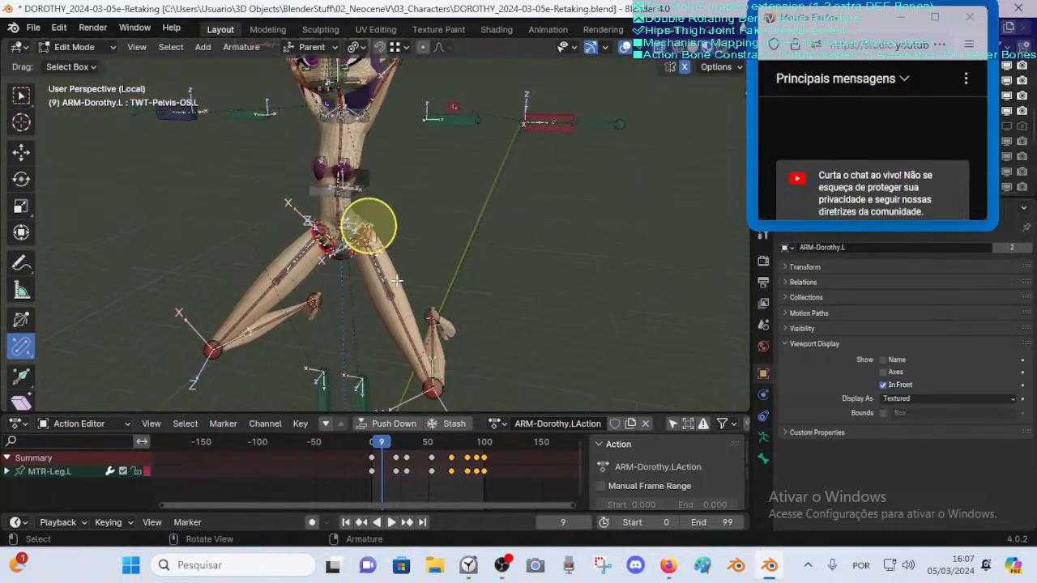
key("Tab")
key("space")
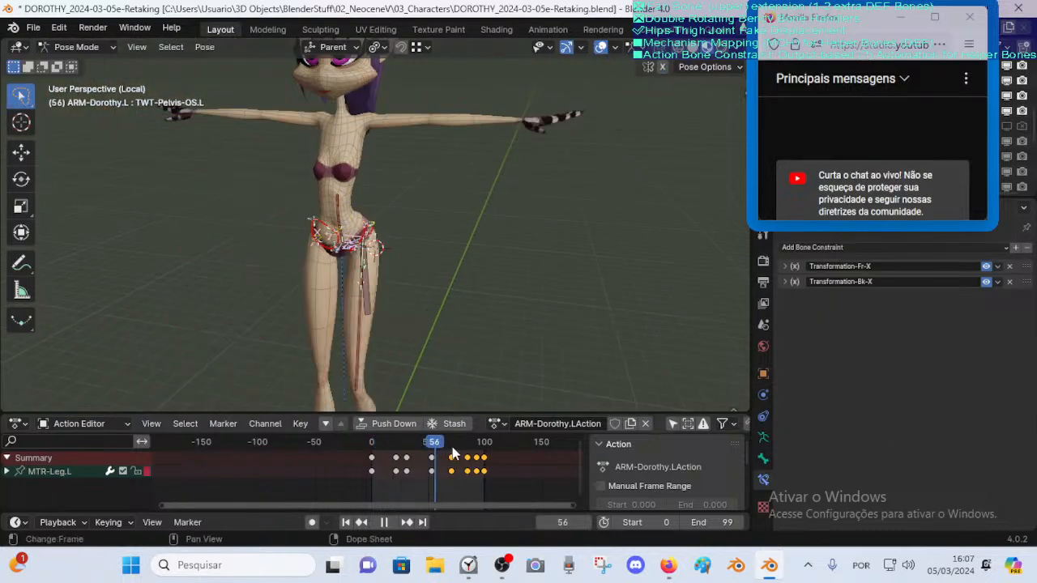
left_click(428, 446)
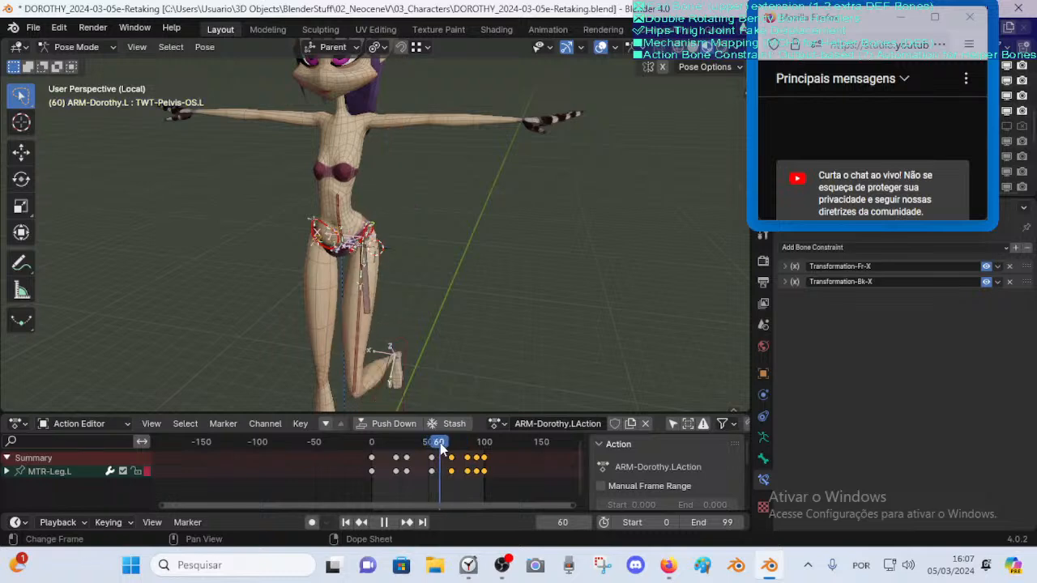
key("shift+space")
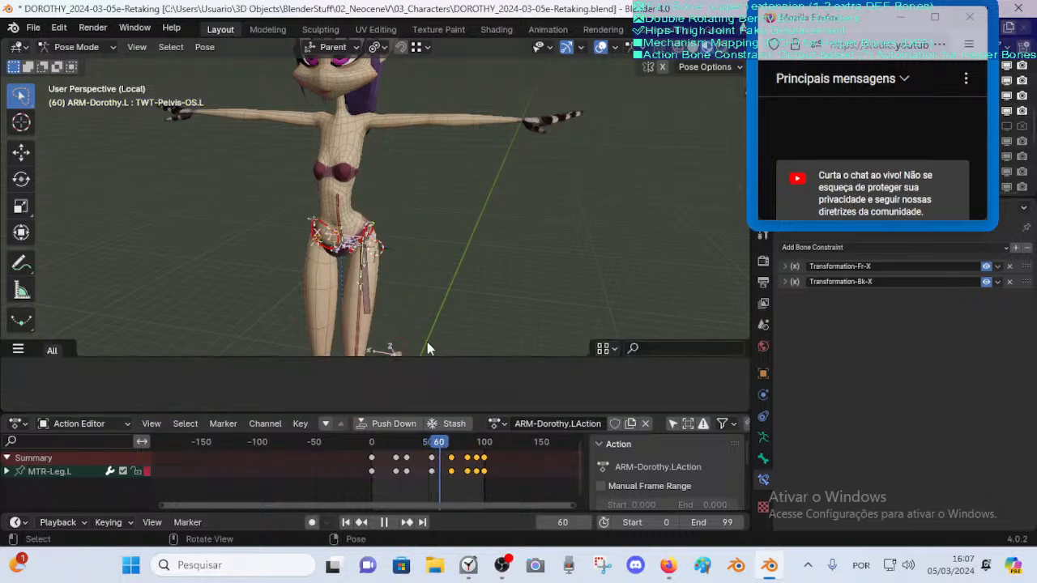
left_click_drag(420, 357, 423, 429)
key("space")
Select the MTR-Leg.L control and move it to pose the left leg with its foot raised behind the body
middle_click_drag(427, 341, 384, 352)
left_click(378, 358)
middle_click_drag(408, 305, 411, 306)
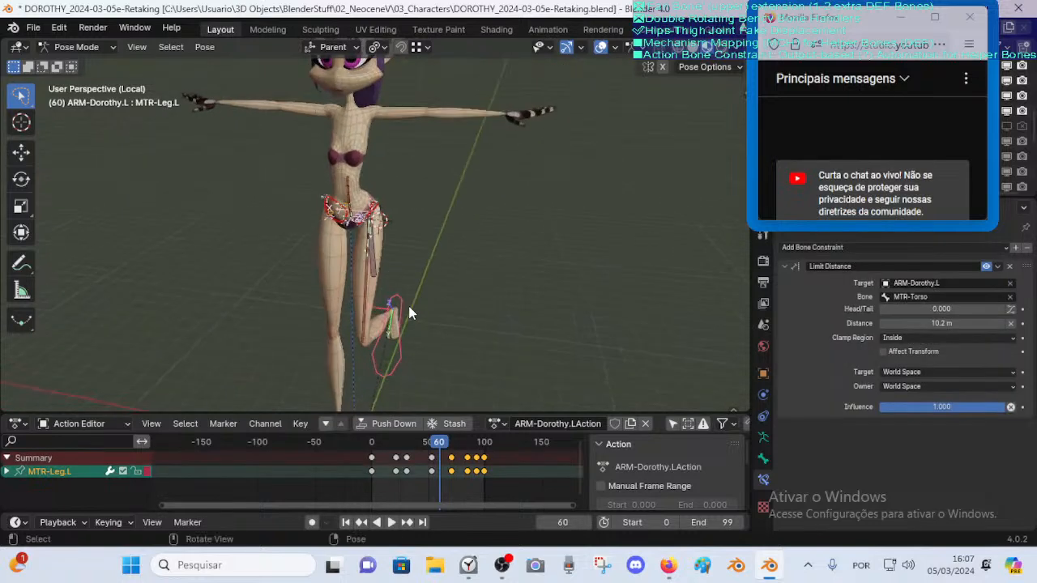
key("g")
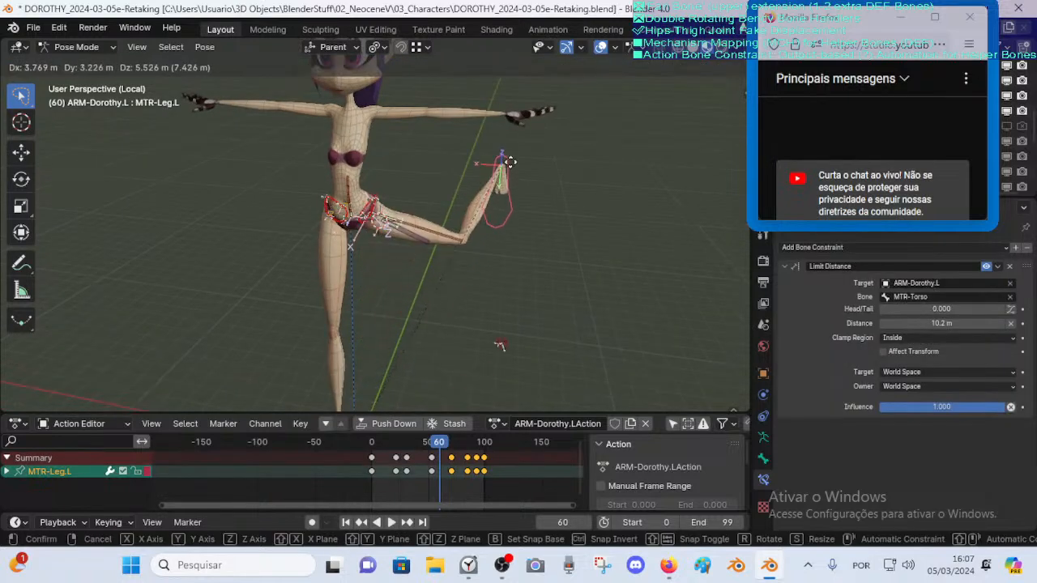
left_click(399, 222)
scroll(398, 221, "up", 3)
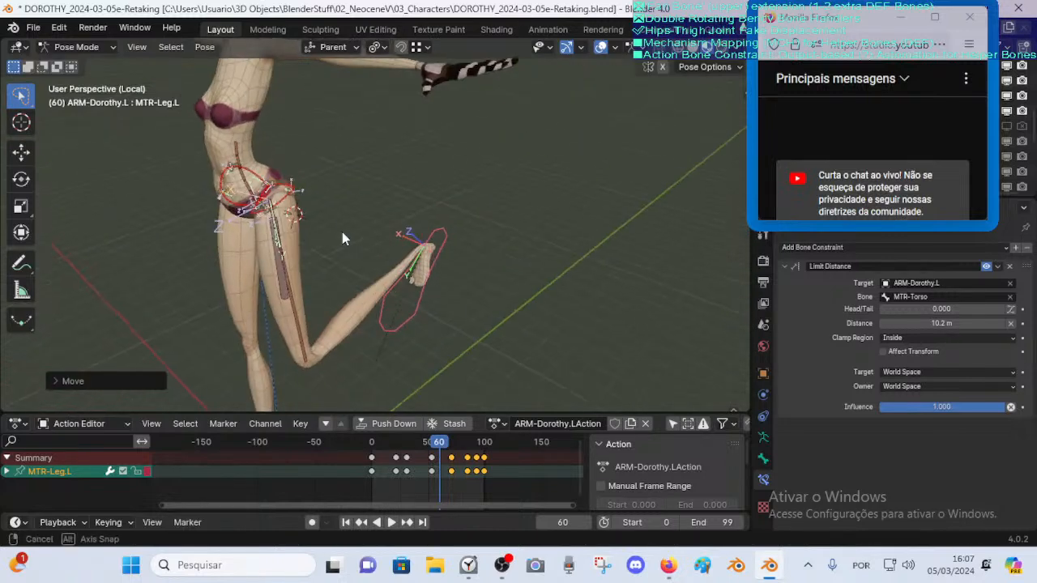
Select TWT-Pelvis-OS.L at the outer hip and review its Transformation-Bk-X constraint driven by DEF-Thigh.L
middle_click_drag(343, 231, 289, 203)
left_click(299, 171)
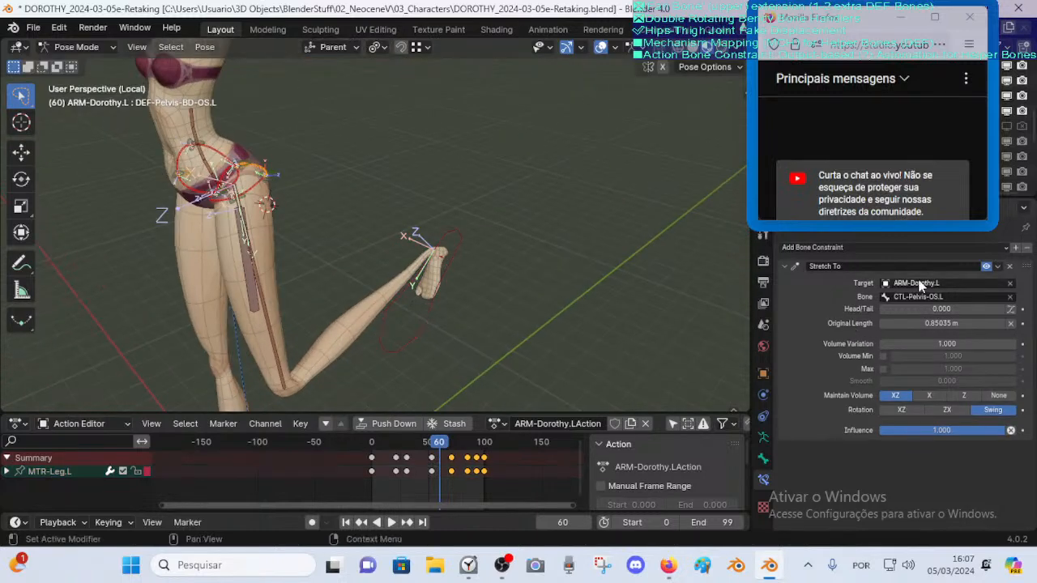
left_click(251, 162)
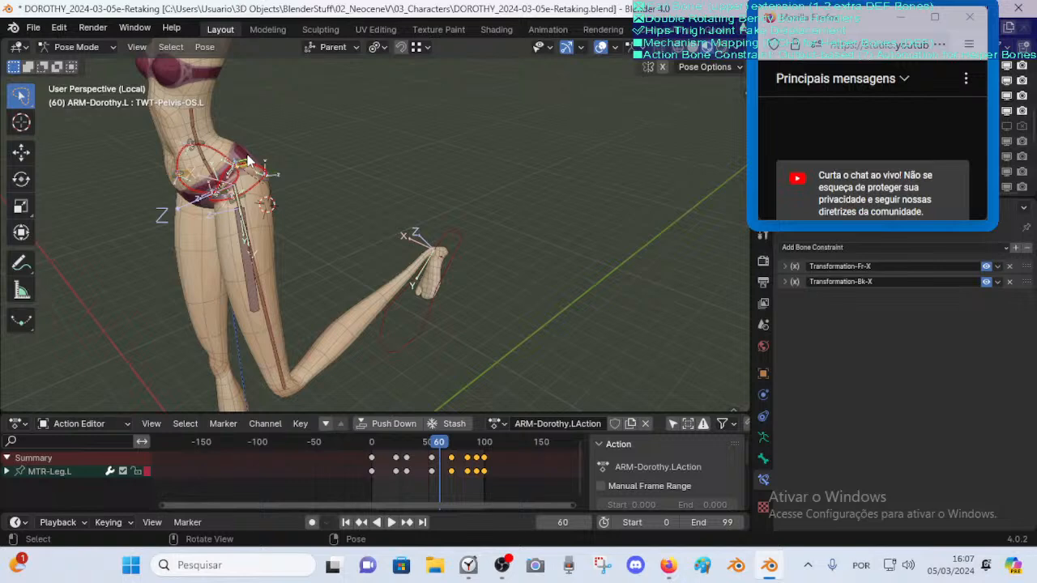
left_click(785, 281)
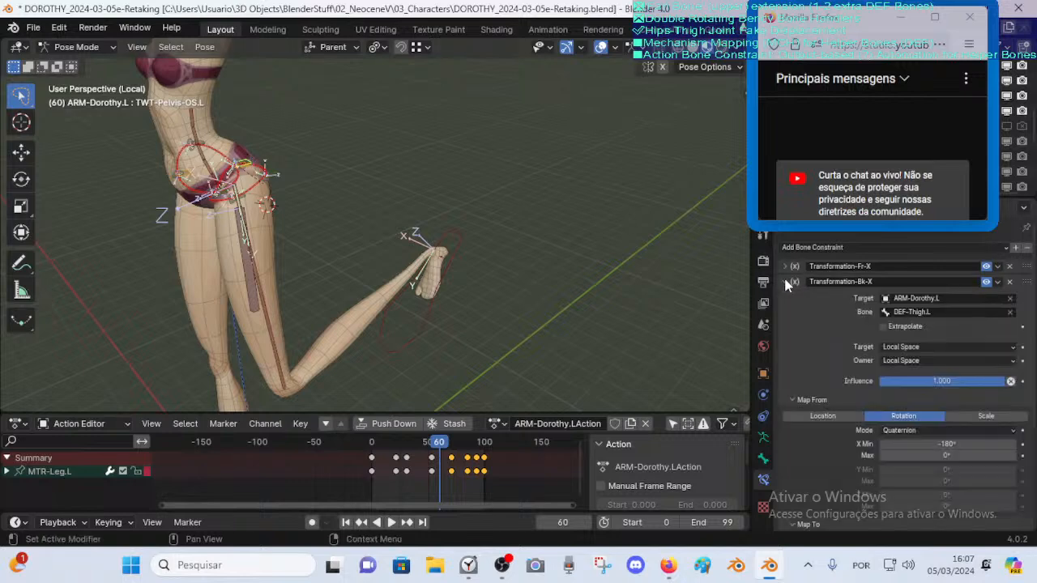
left_click(784, 282)
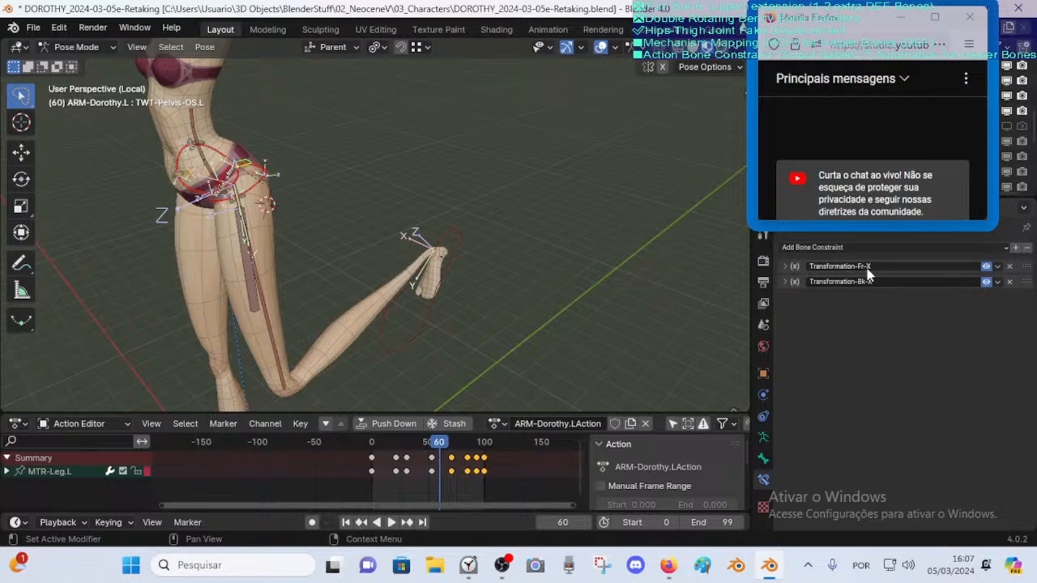
Reposition MTR-Leg.L so the left leg extends straight out to the side at about hip height
middle_click_drag(351, 230, 373, 247)
left_click(369, 308)
key("g")
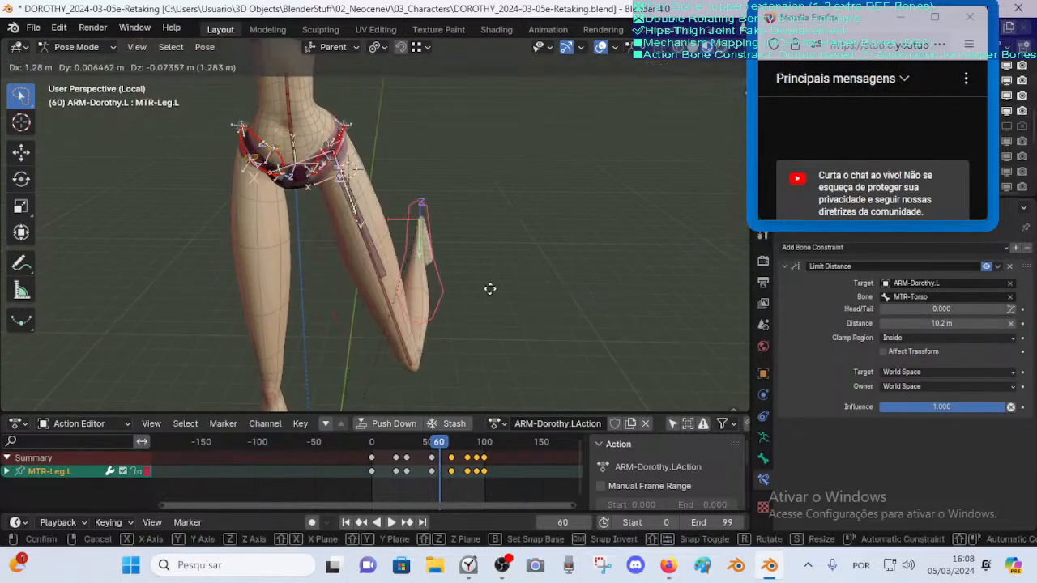
left_click(619, 190)
middle_click_drag(586, 163, 583, 243)
key("g")
left_click(394, 270)
key("g")
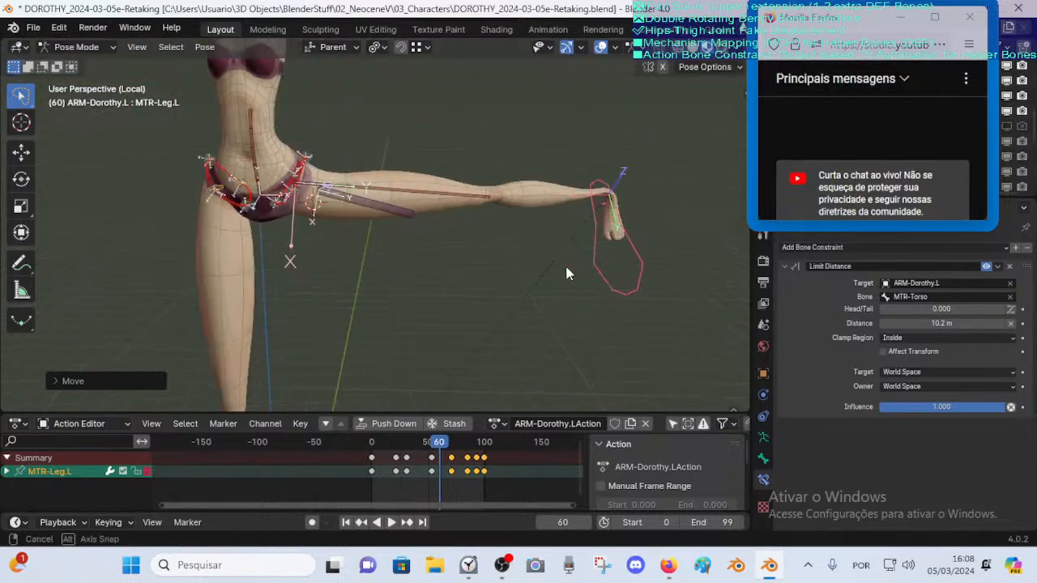
left_click(565, 263)
Try moving TWT-Pelvis-OS.L at the outer hip to test its effect on the mesh, and cancel the move
scroll(324, 165, "up", 6)
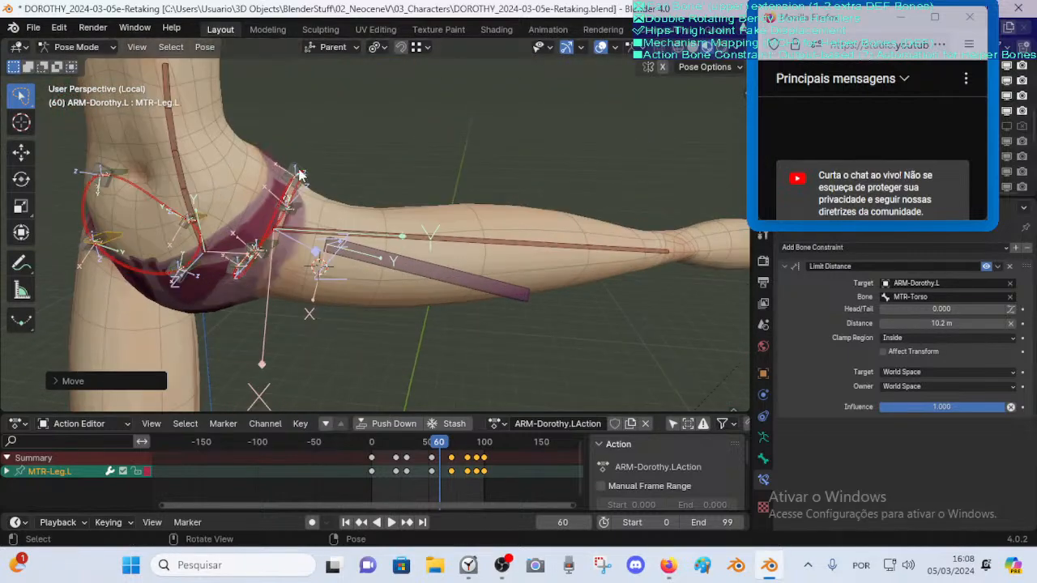
left_click(298, 173)
key("g")
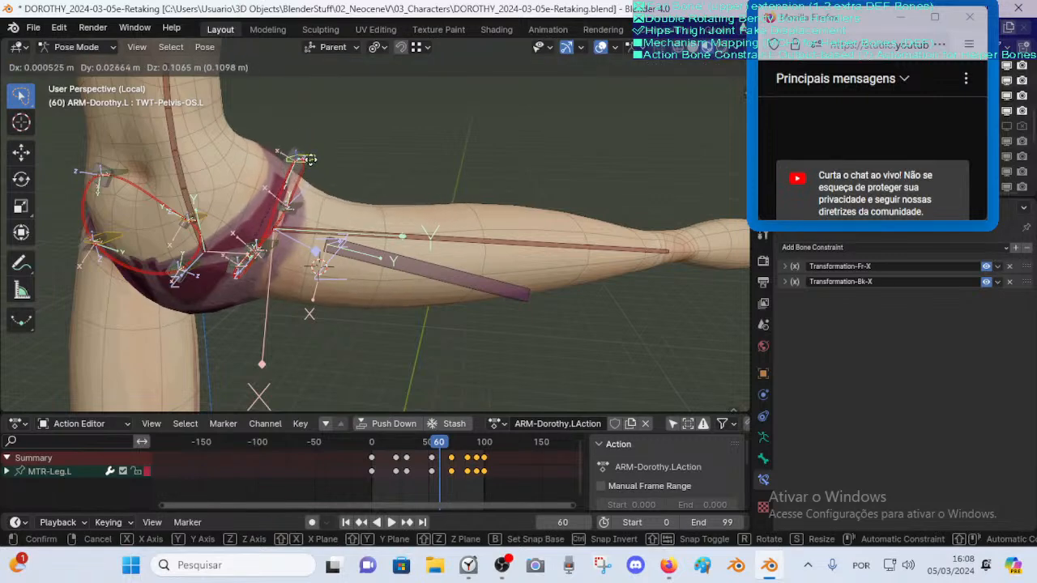
right_click(275, 243)
Select TWT-Pelvis-FD.L and test-move it to examine its effect on the inner hip, cancelling each move
left_click(245, 278)
middle_click_drag(246, 277, 269, 253)
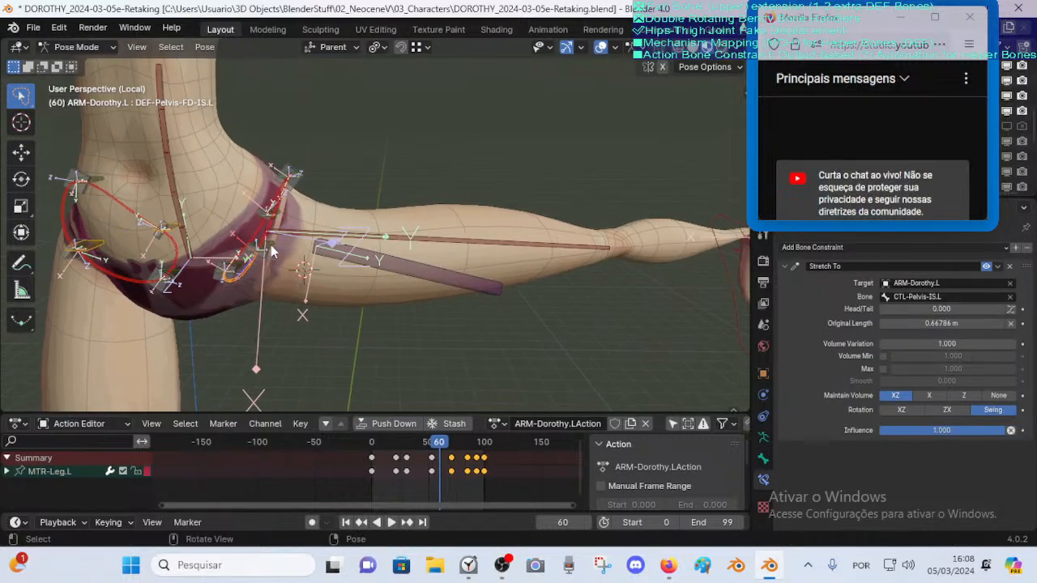
left_click(272, 252)
key("g")
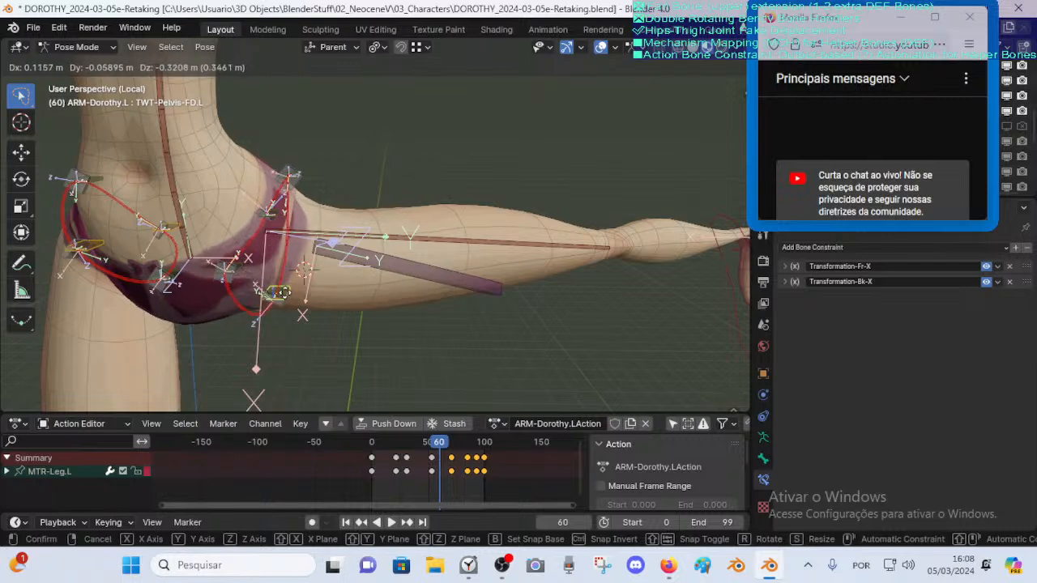
right_click(282, 302)
key("g")
left_click(280, 271)
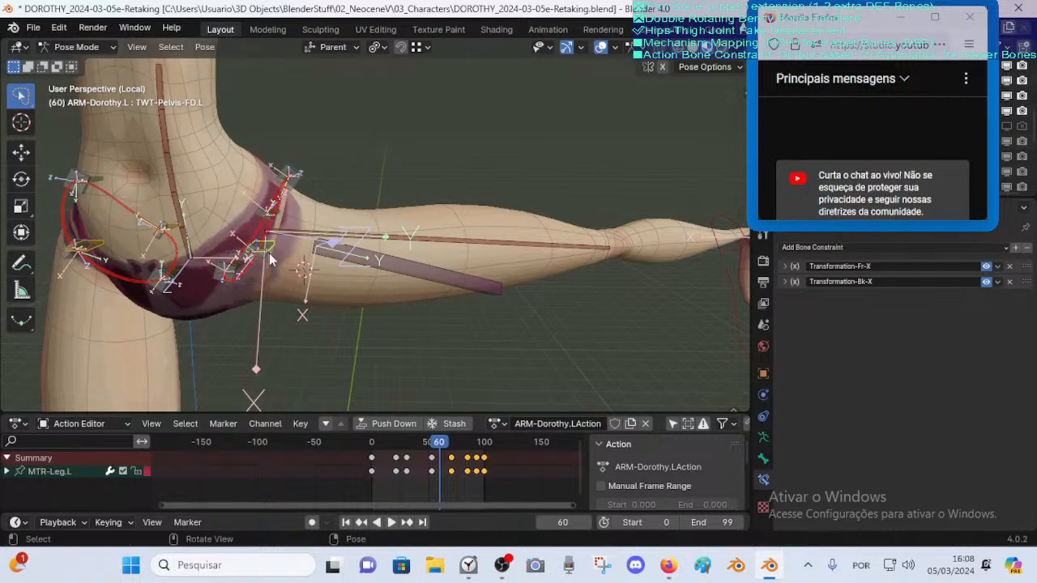
key("g")
right_click(300, 309)
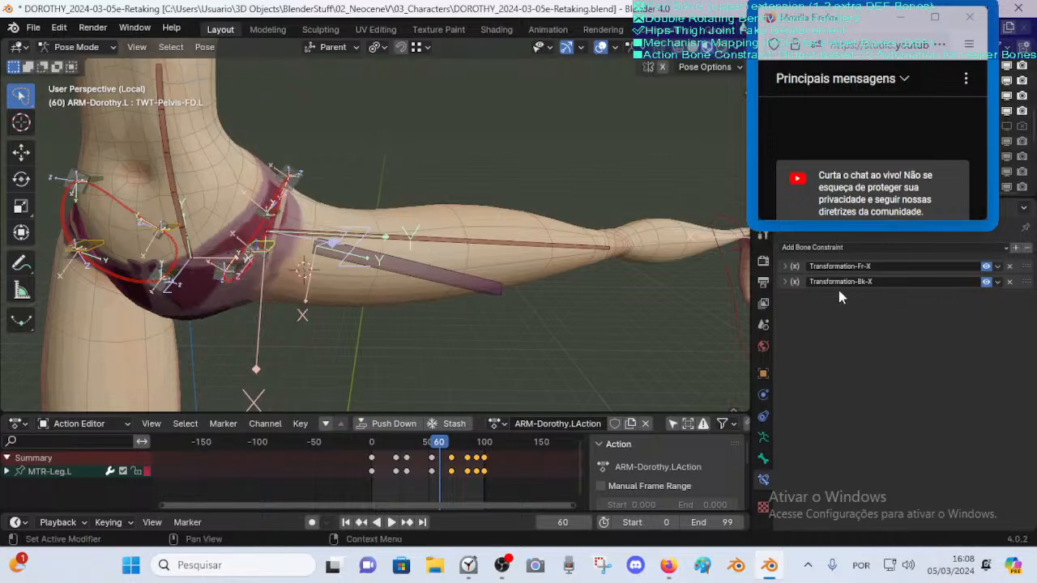
Expand the Map From settings of TWT-Pelvis-FD.L's Transformation-Bk-X constraint and enter -180° as the X minimum rotation
left_click(784, 281)
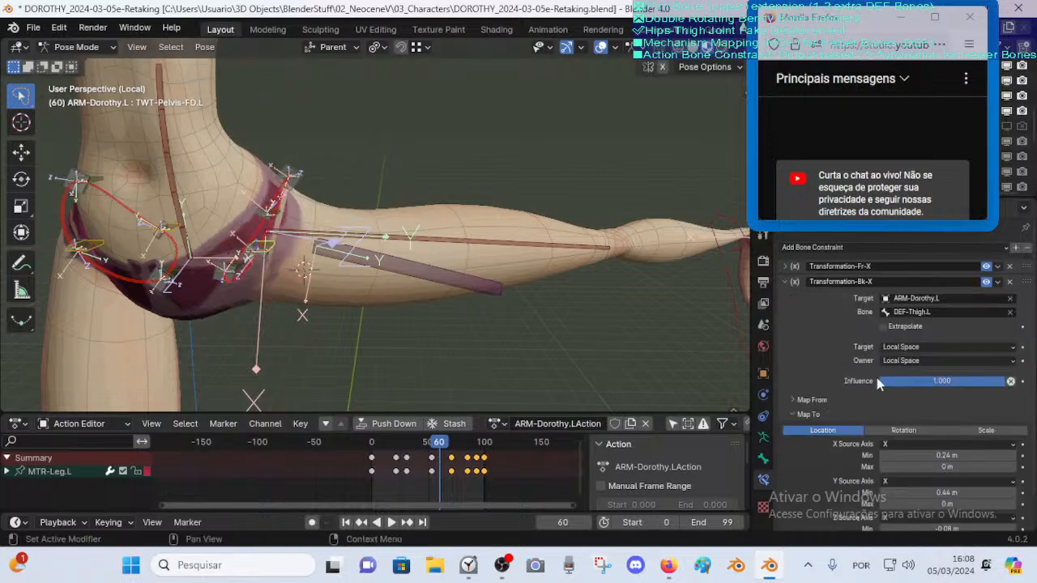
scroll(876, 378, "down", 2)
left_click(791, 366)
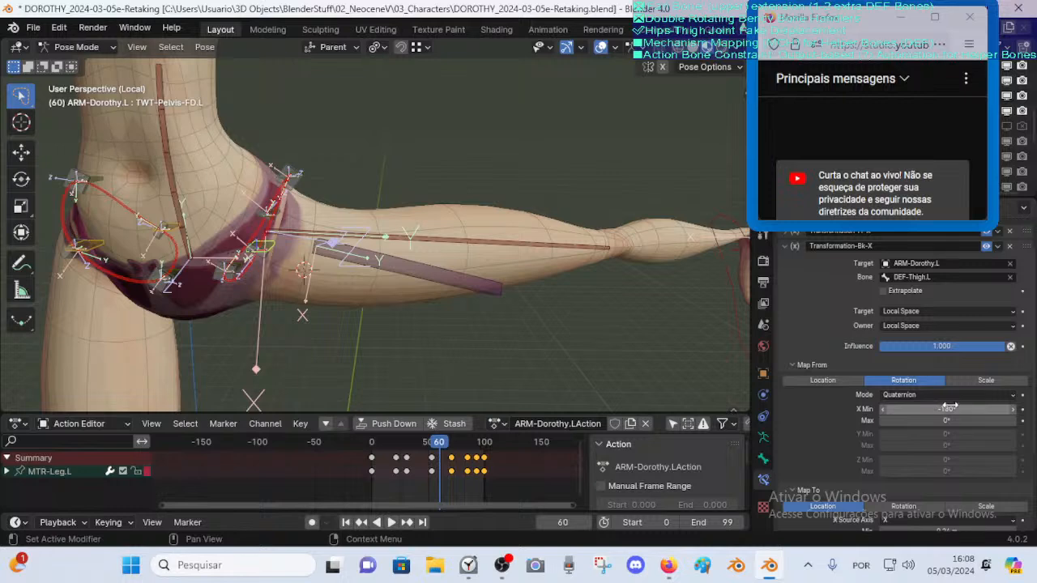
left_click(944, 410)
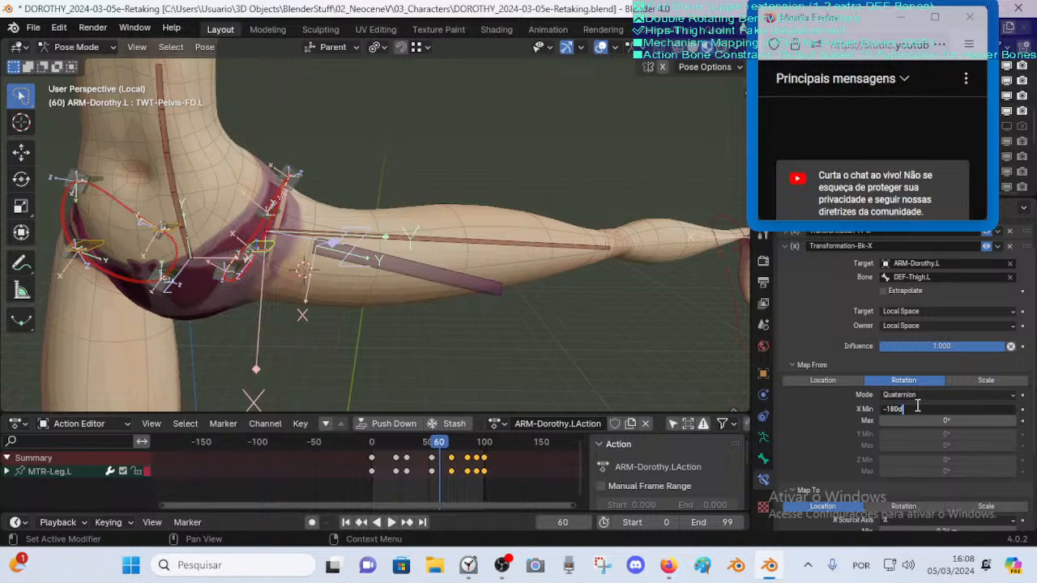
left_click_drag(903, 409, 882, 409)
type("180")
key("Return")
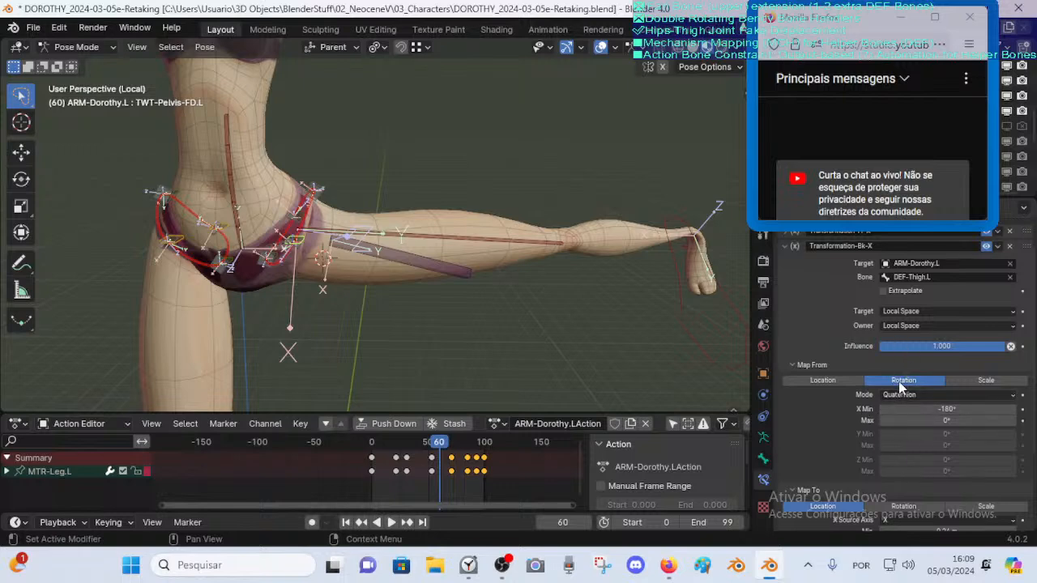
Select DEF-Thigh.L and check its location, rotation and scale values in the transform properties
left_click(447, 240)
key("n")
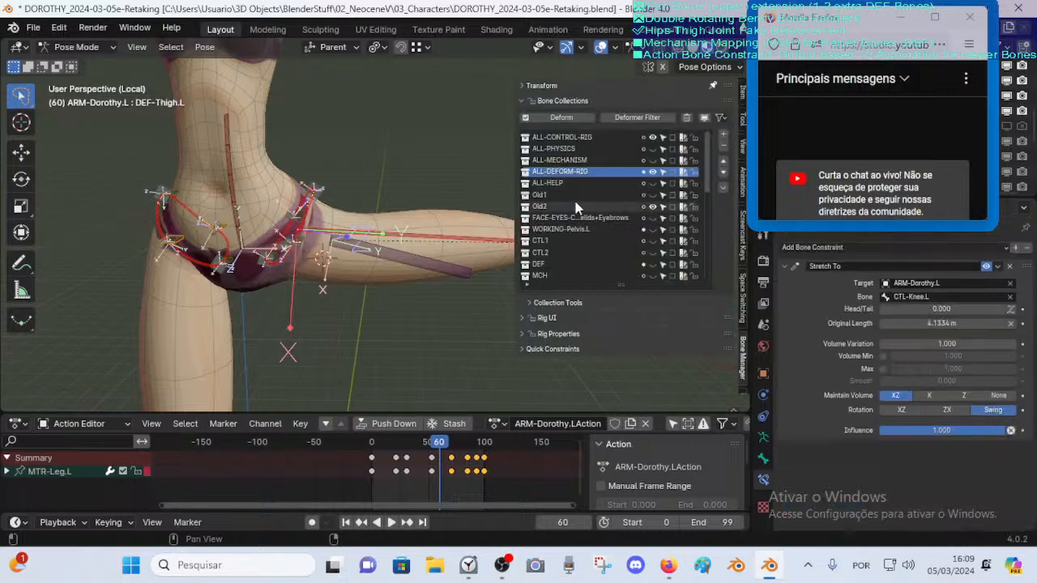
scroll(536, 89, "up", 5)
key("n")
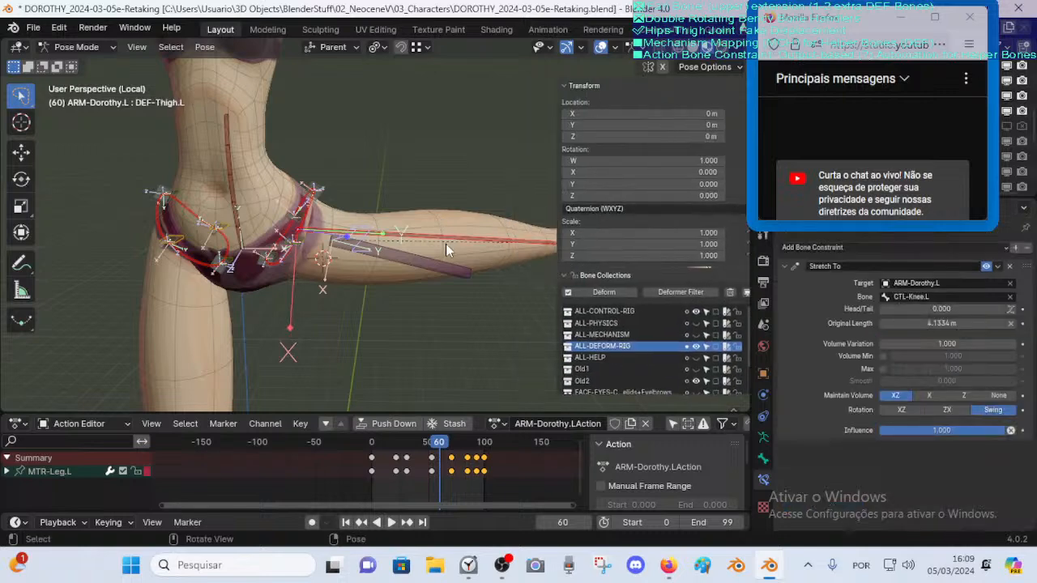
Compare the left thigh's posed position with its rest position by alternating between Pose Mode and Edit Mode
middle_click_drag(538, 283, 503, 289)
key("Tab")
mouse_move(396, 289)
middle_mouse_down()
mouse_move(340, 312)
mouse_move(342, 208)
mouse_move(393, 251)
mouse_move(397, 270)
middle_mouse_up()
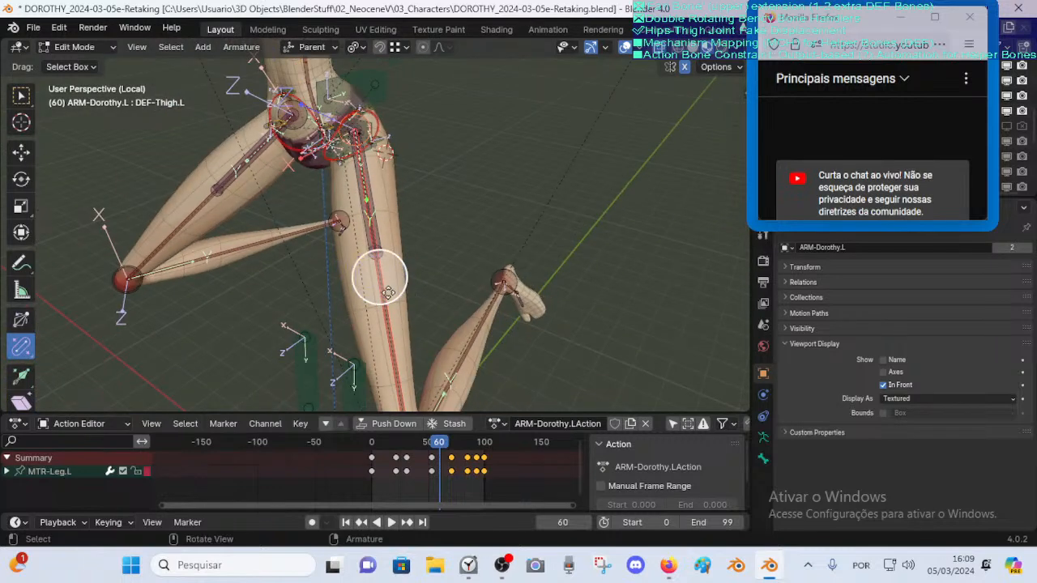
key("Tab")
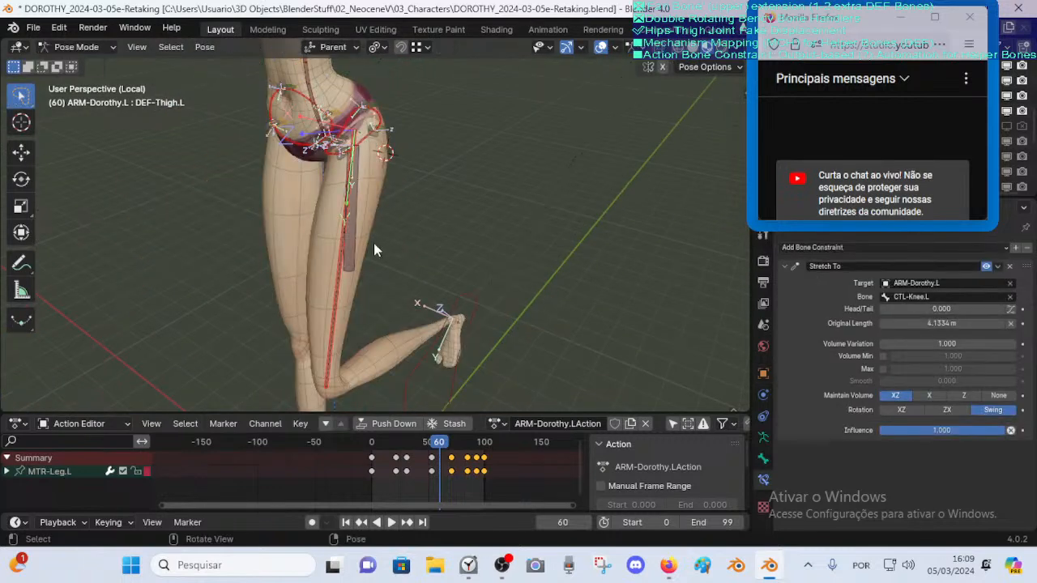
key("Tab")
middle_click_drag(392, 295, 477, 268)
scroll(454, 283, "up", 2)
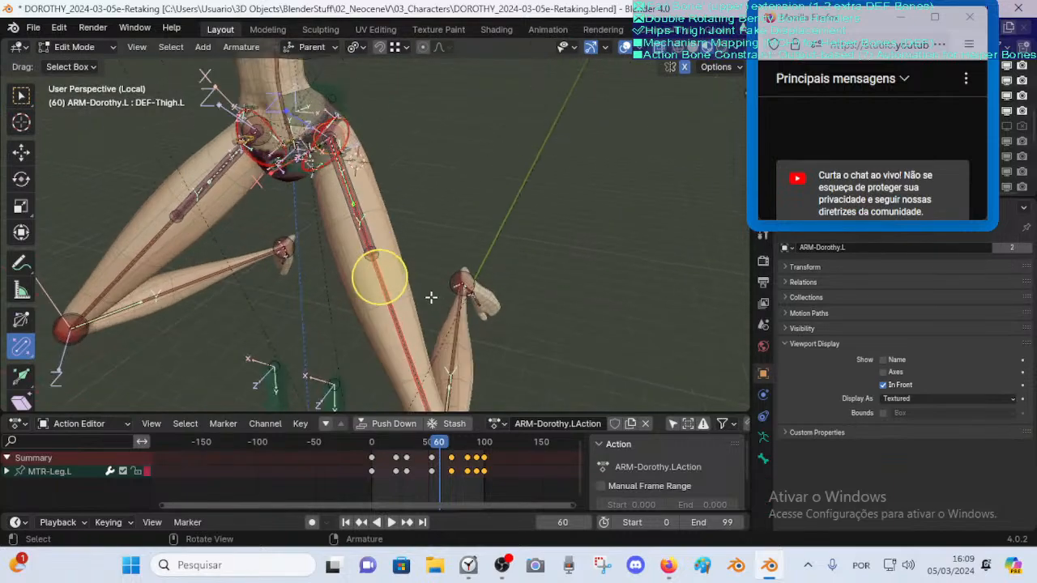
Examine DEF-Thigh.L's rest orientation and the surrounding hip bones in Edit Mode from the front and side
scroll(409, 305, "down", 3)
middle_click_drag(409, 305, 418, 210)
scroll(419, 210, "up", 3)
scroll(412, 213, "down", 3)
scroll(418, 215, "up", 3)
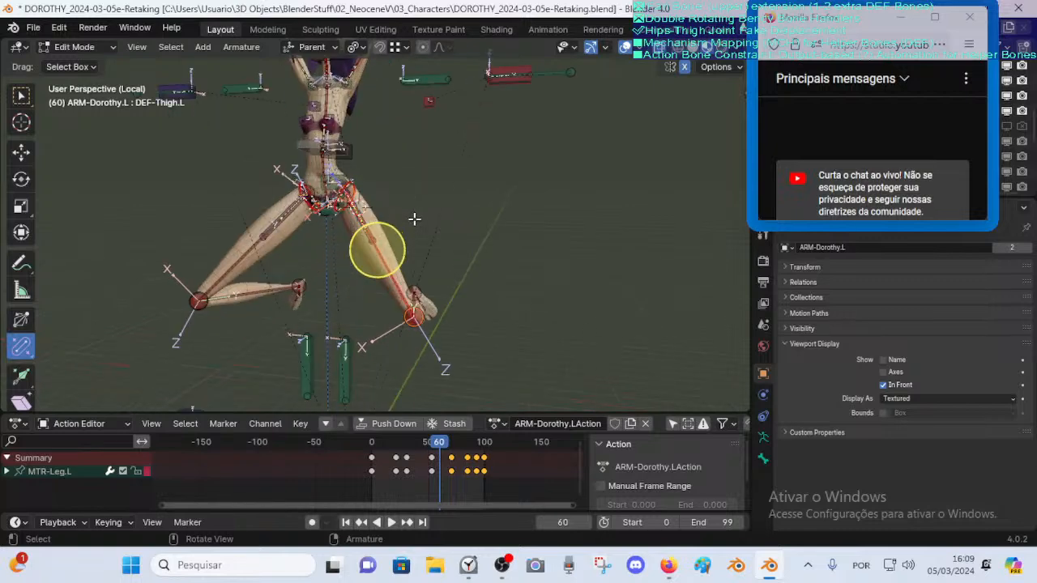
scroll(414, 243, "up", 2)
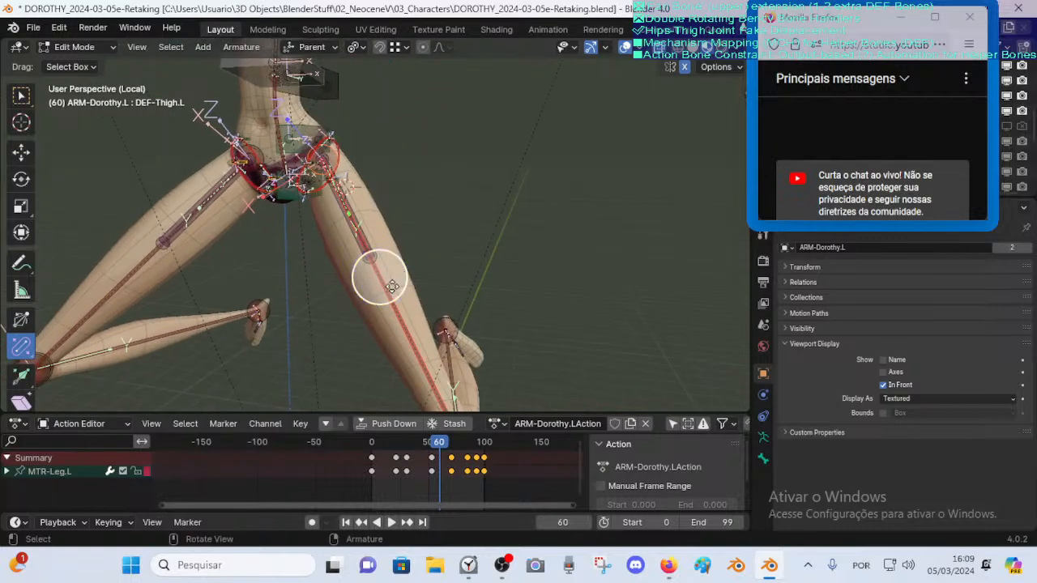
scroll(374, 283, "up", 2)
scroll(374, 287, "up", 2)
middle_click_drag(382, 296, 381, 249)
scroll(422, 264, "down", 1)
scroll(380, 249, "down", 3)
scroll(365, 208, "up", 2)
middle_click_drag(365, 207, 369, 257)
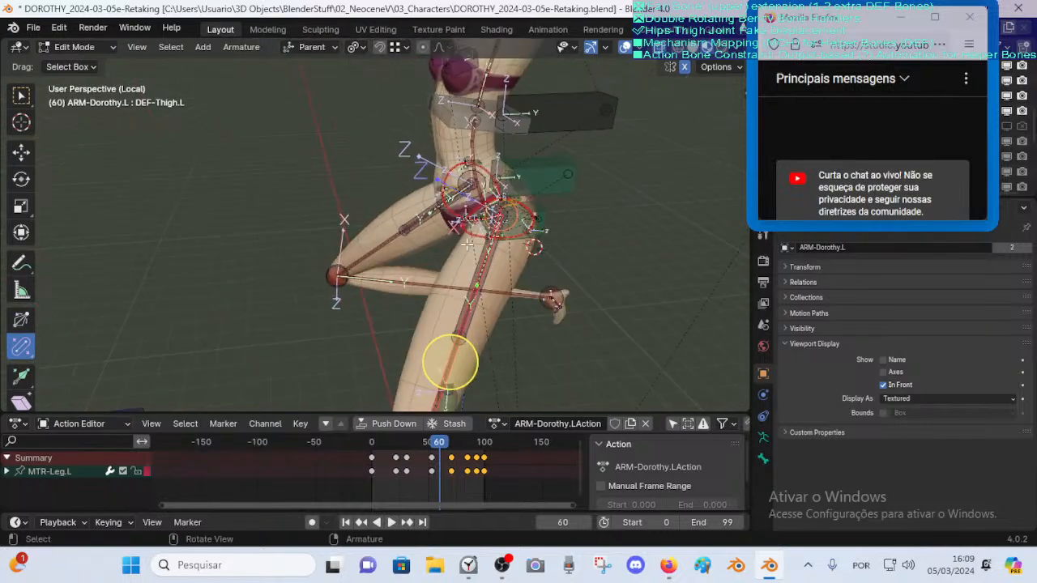
scroll(469, 291, "down", 1)
middle_click_drag(594, 260, 389, 236)
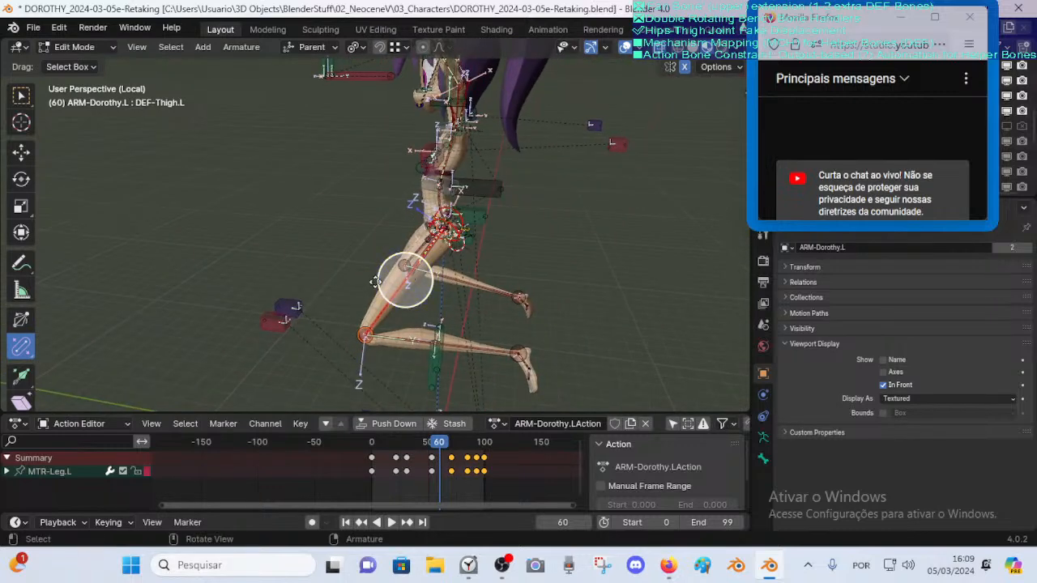
middle_click_drag(403, 277, 406, 280)
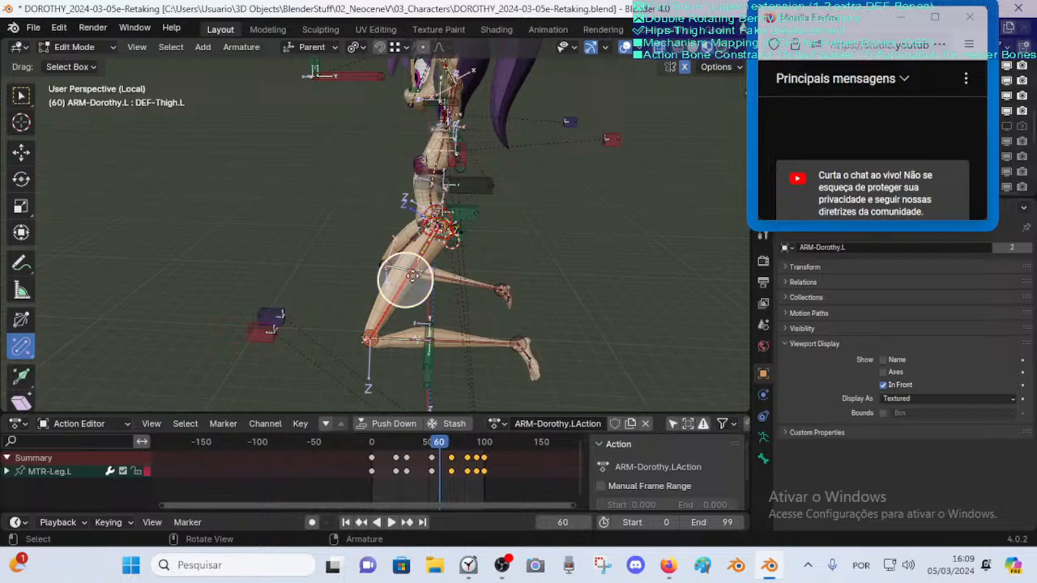
scroll(392, 253, "up", 2)
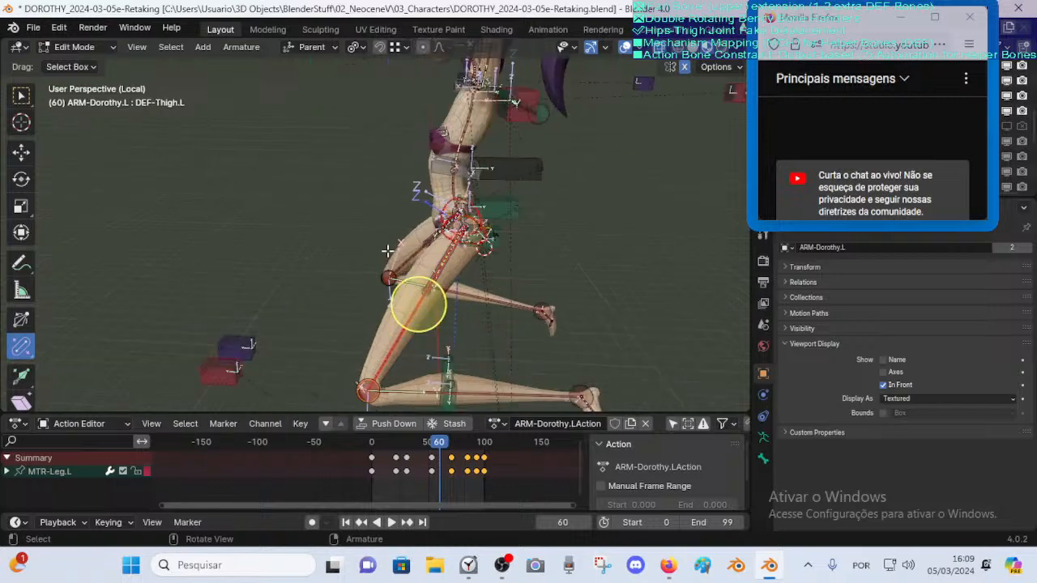
middle_click_drag(397, 119, 364, 238)
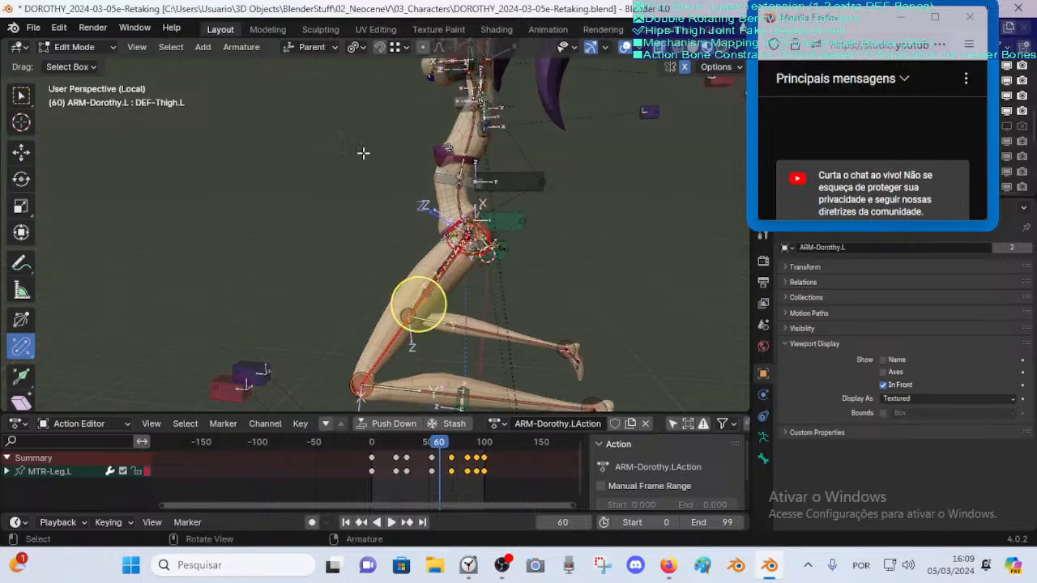
Return to Pose Mode and scrub the leg animation to frame 33
key("Tab")
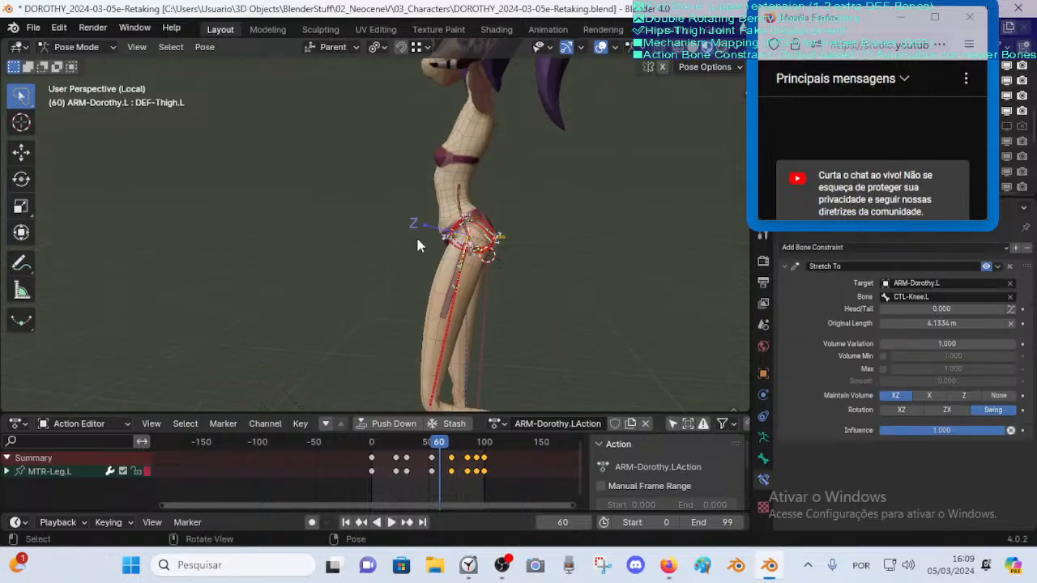
scroll(435, 270, "down", 3)
left_click_drag(438, 441, 408, 442)
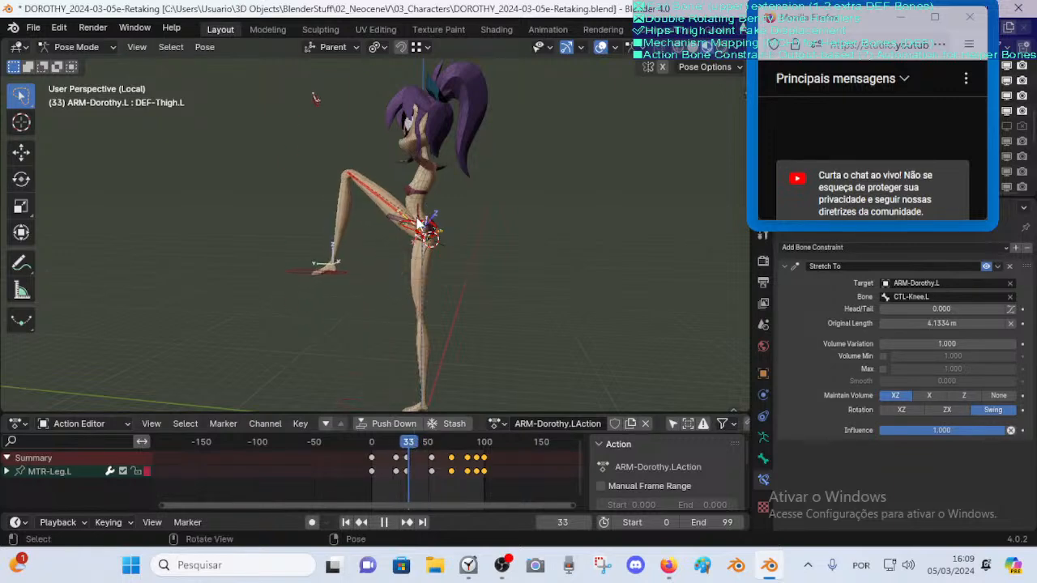
Enter Edit Mode and compare the rest angle of DEF-Thigh.L with the raised-leg pose at frame 33
key("Tab")
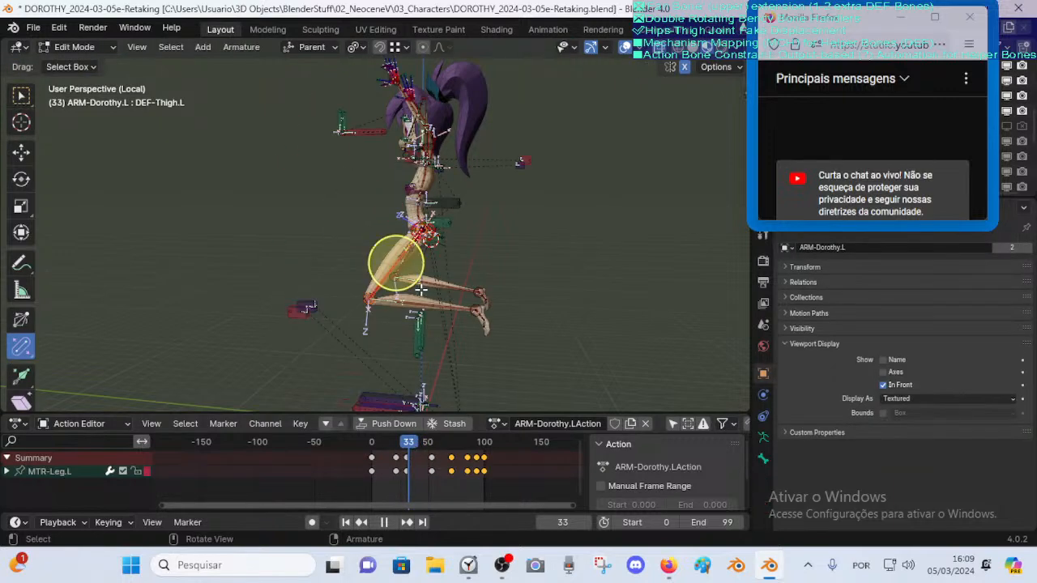
middle_click_drag(393, 260, 407, 283)
middle_click_drag(457, 243, 453, 257)
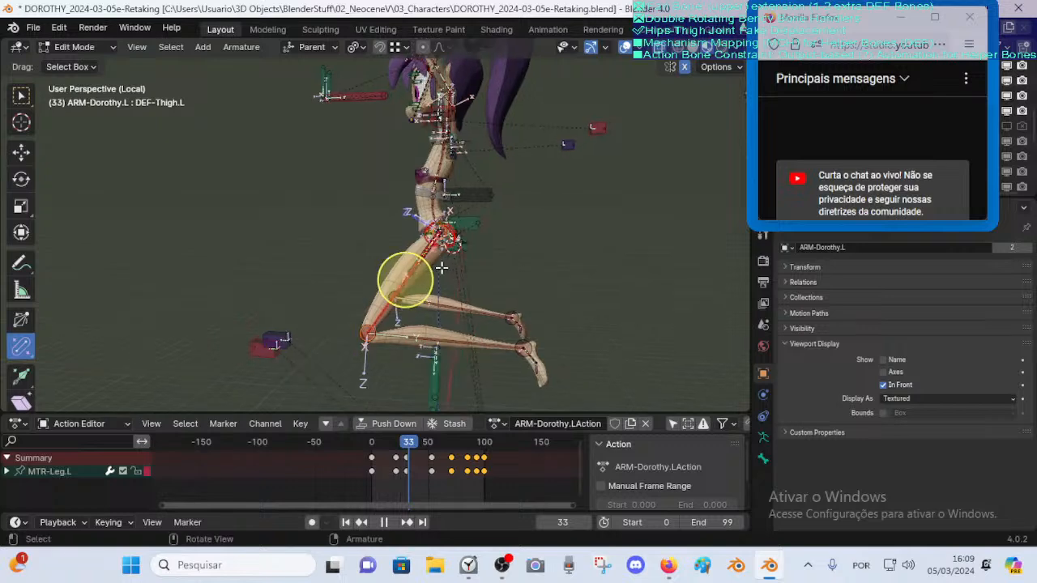
Examine the rest angle of both thighs and the surrounding hip bones in Edit Mode, alternating between front and side views
middle_click_drag(441, 268, 409, 285)
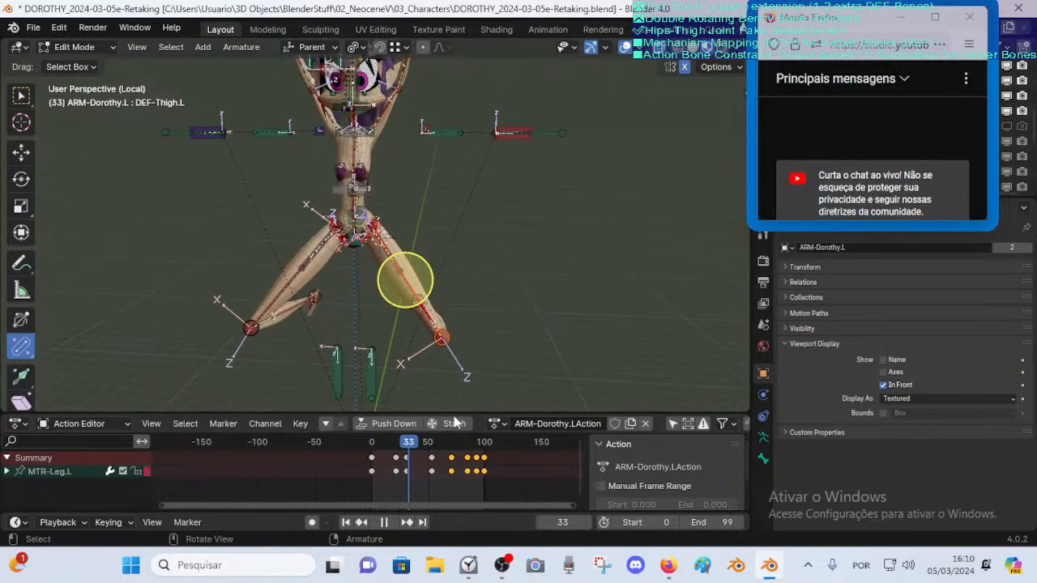
middle_click_drag(497, 288, 426, 310)
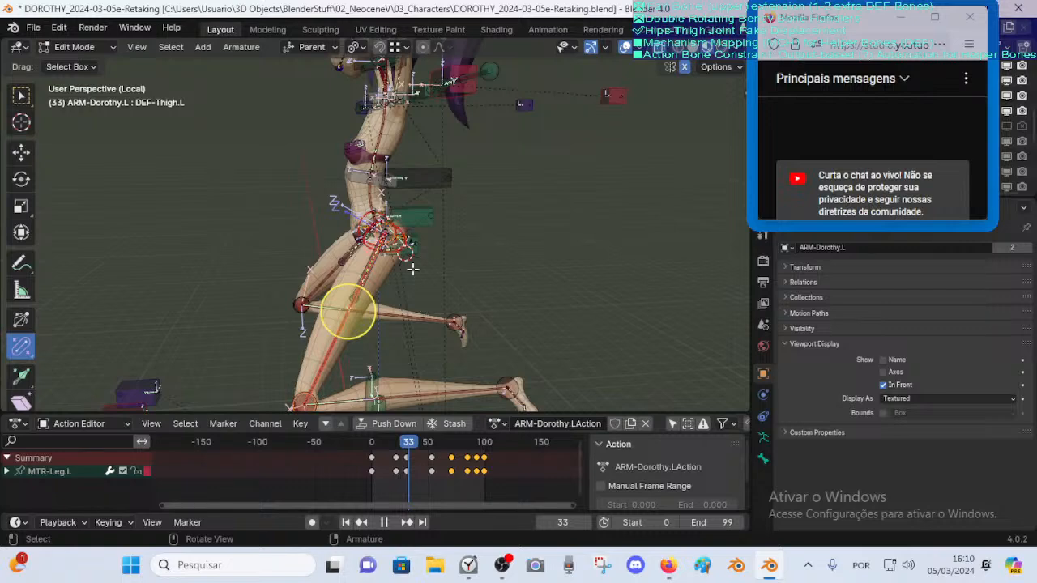
middle_click_drag(393, 279, 382, 286)
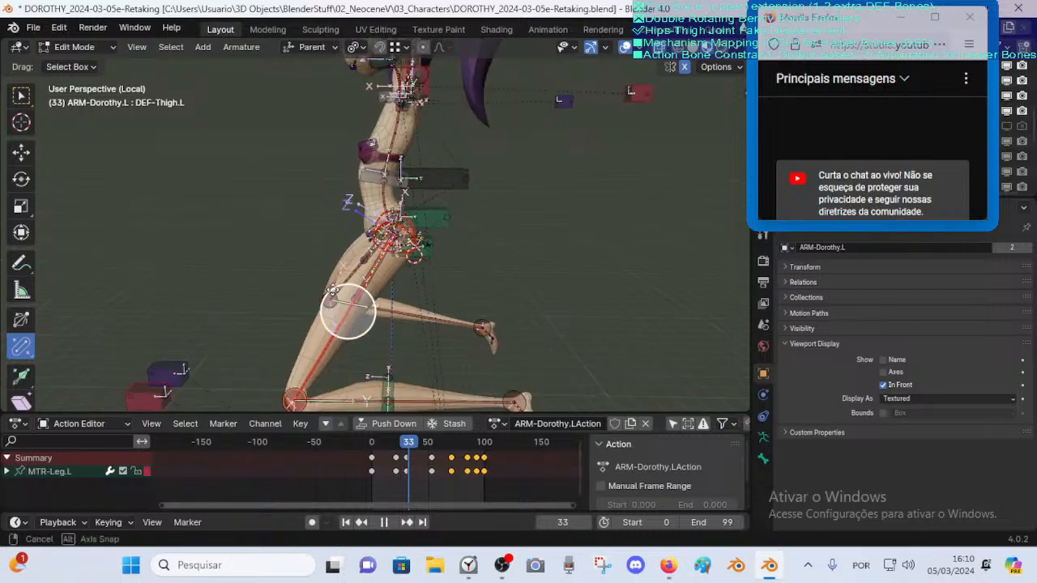
middle_click_drag(437, 240, 426, 332)
middle_click_drag(350, 328, 428, 319)
scroll(385, 326, "down", 1)
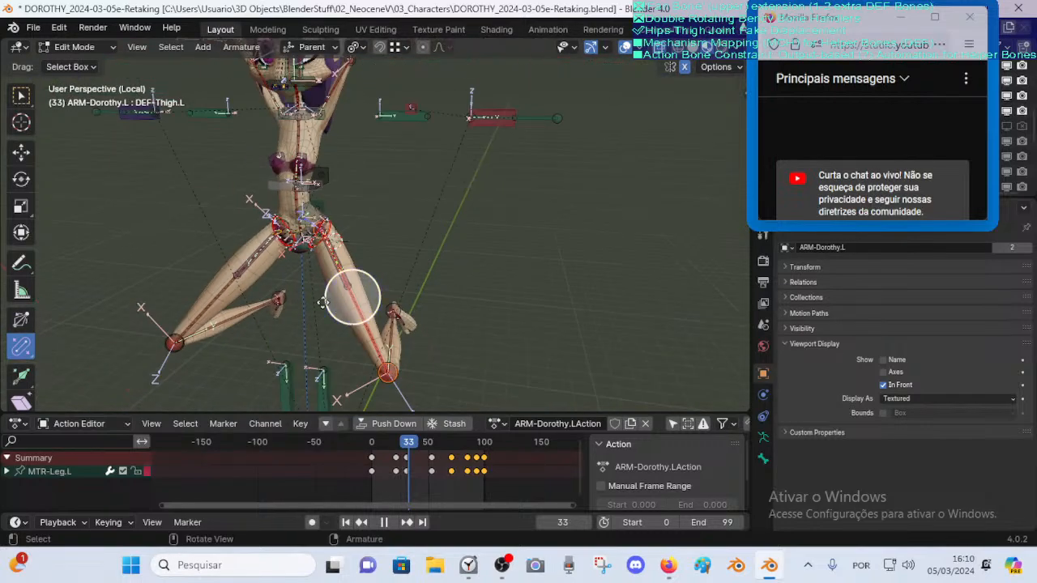
middle_click_drag(489, 309, 336, 349)
middle_click_drag(468, 233, 435, 234)
scroll(445, 292, "down", 3)
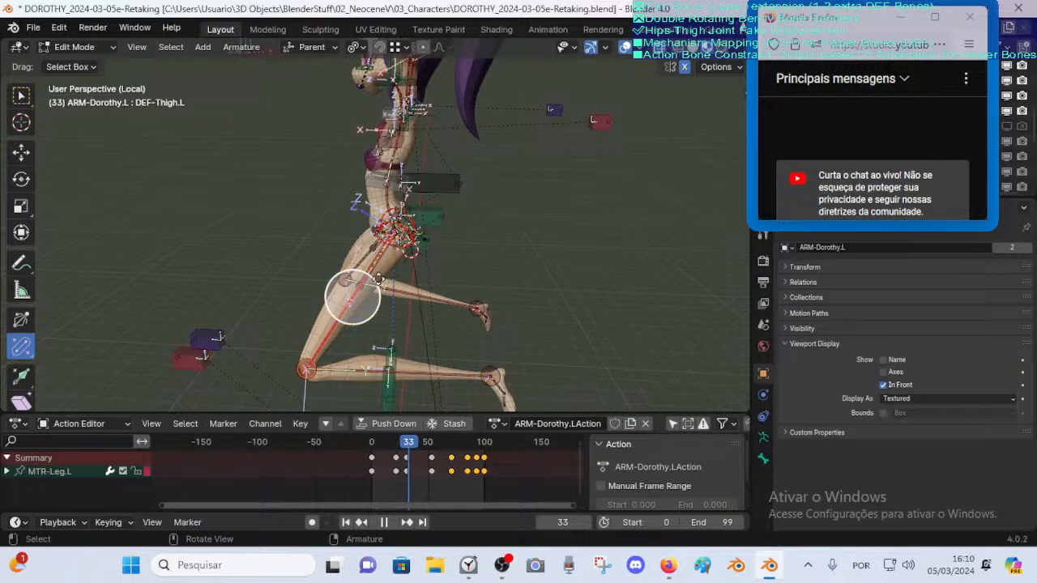
middle_click_drag(384, 268, 404, 234)
Return to Pose Mode, select MTR-Leg.L and scrub the leg animation to frame 41 for a close look at the hip
key("ctrl+Tab")
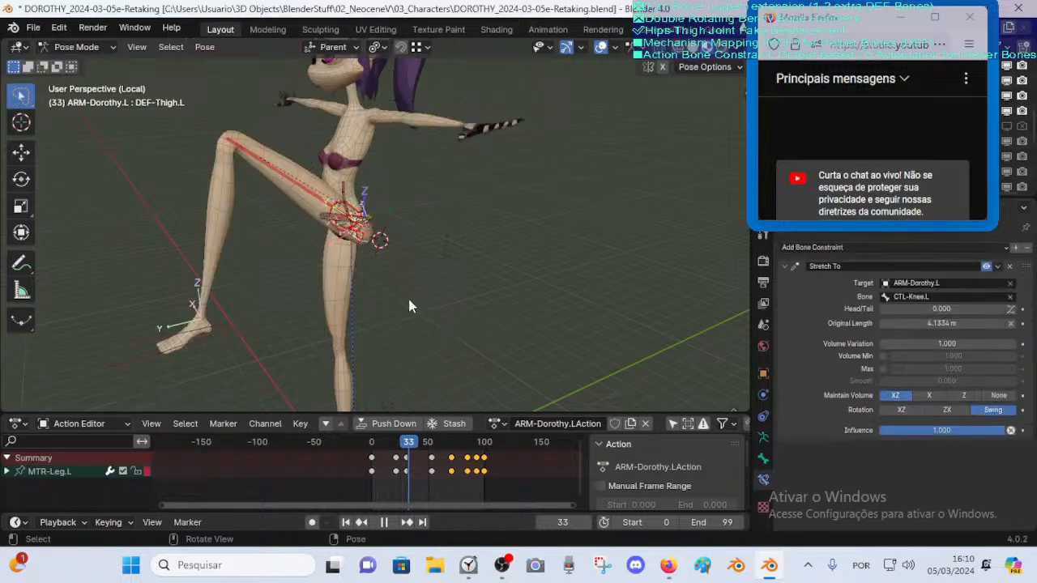
middle_click_drag(399, 191, 346, 279)
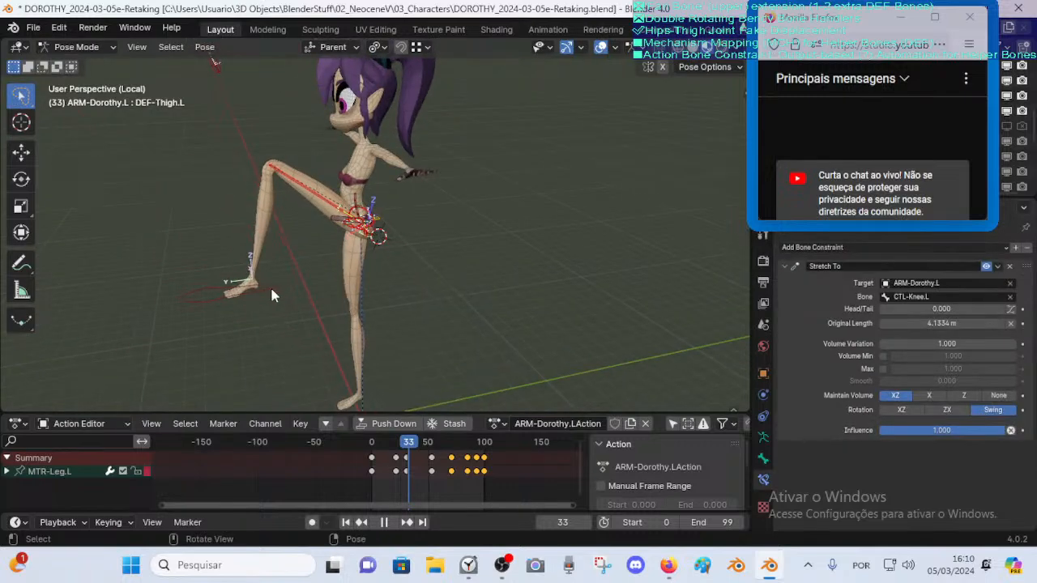
left_click(272, 290)
key("space")
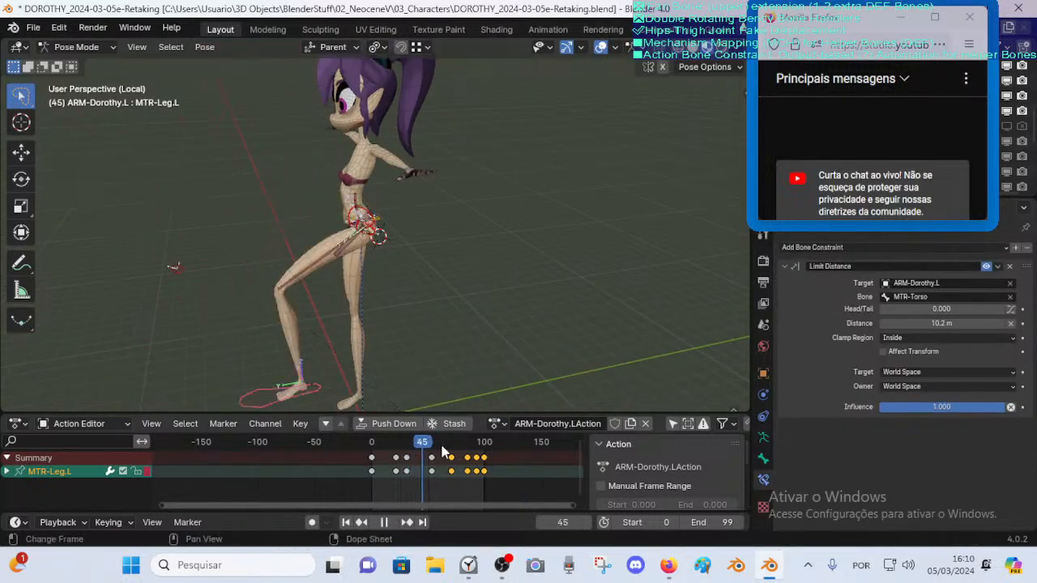
left_click_drag(460, 453, 411, 460)
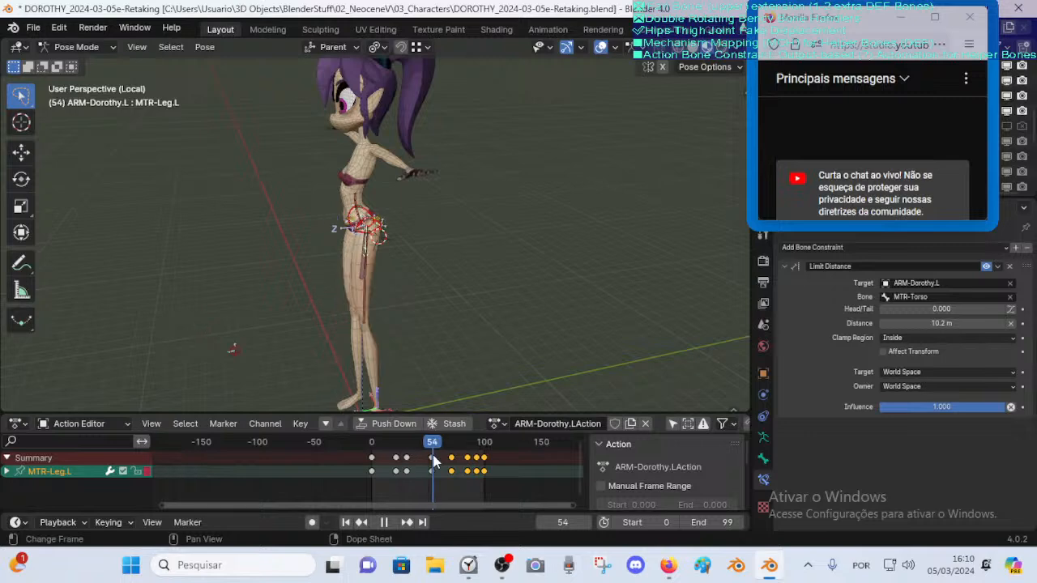
left_click(416, 458)
scroll(392, 316, "up", 5)
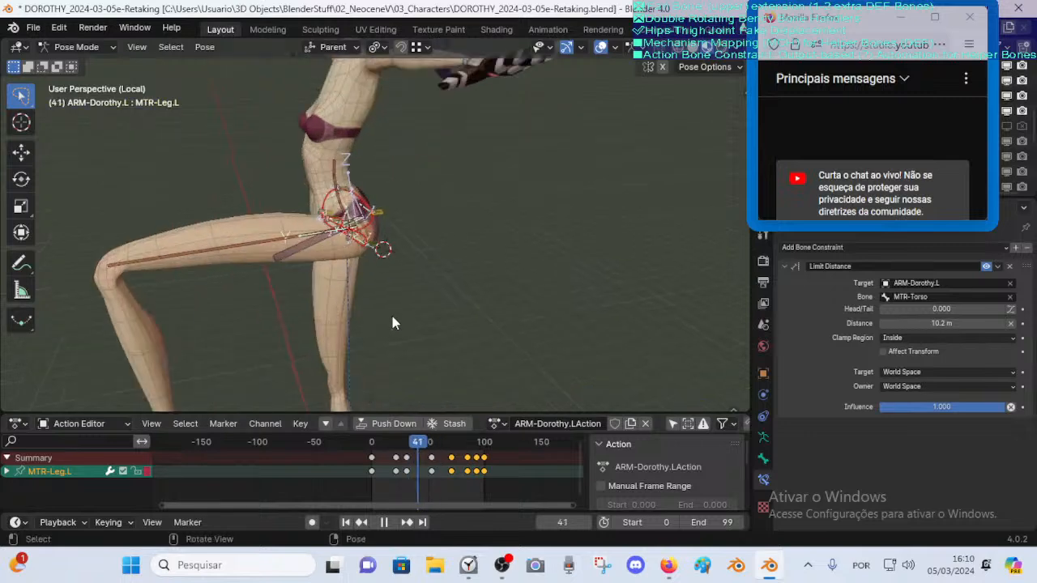
middle_click_drag(392, 316, 243, 243)
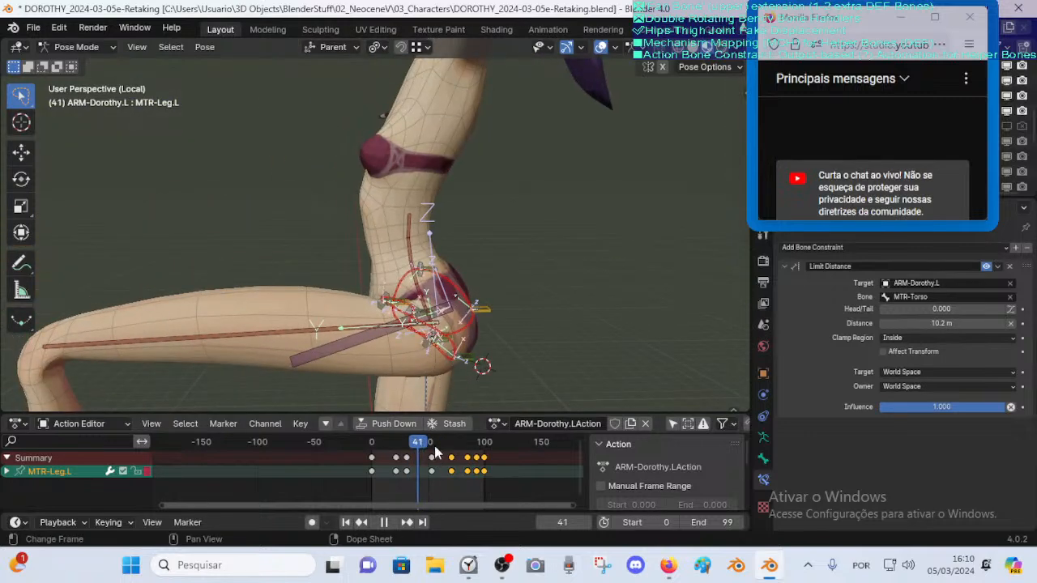
Scrub to frame 52 and compare the standing left leg with its rest position in Edit Mode, ending in Pose Mode
left_click_drag(458, 452, 429, 437)
scroll(390, 325, "down", 3)
key("Tab")
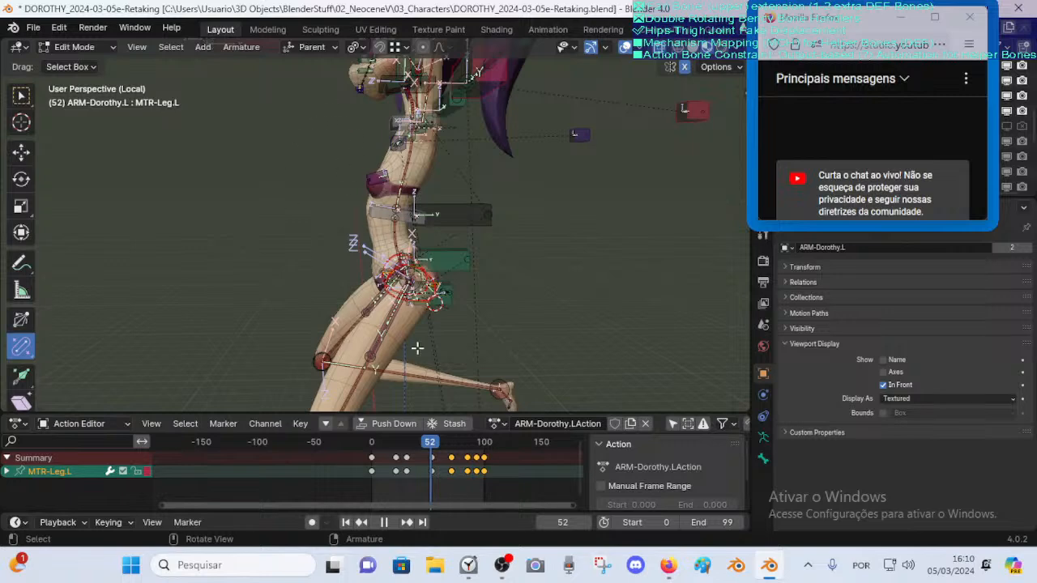
key("Tab")
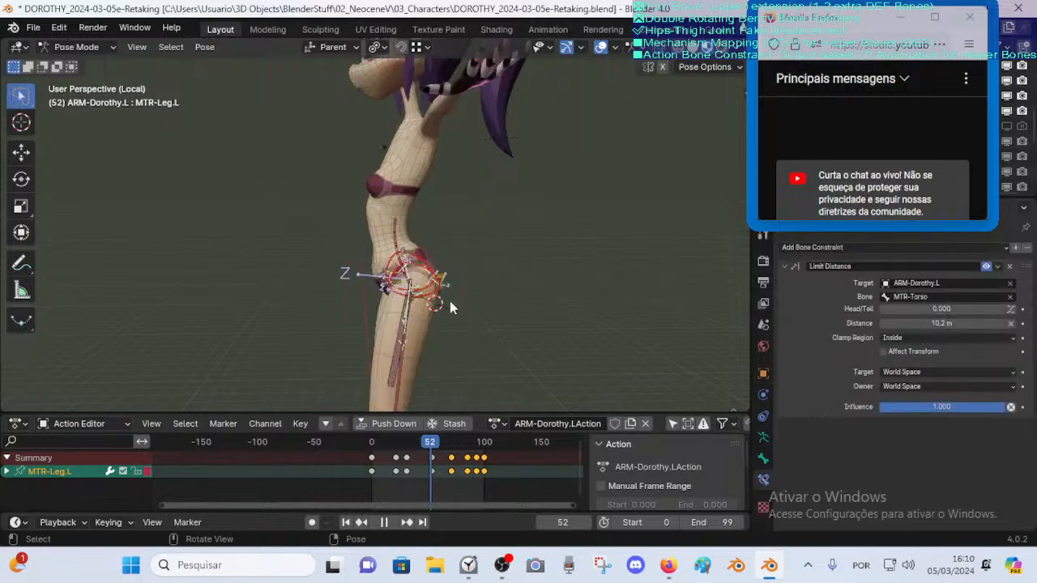
middle_click_drag(366, 256, 394, 286)
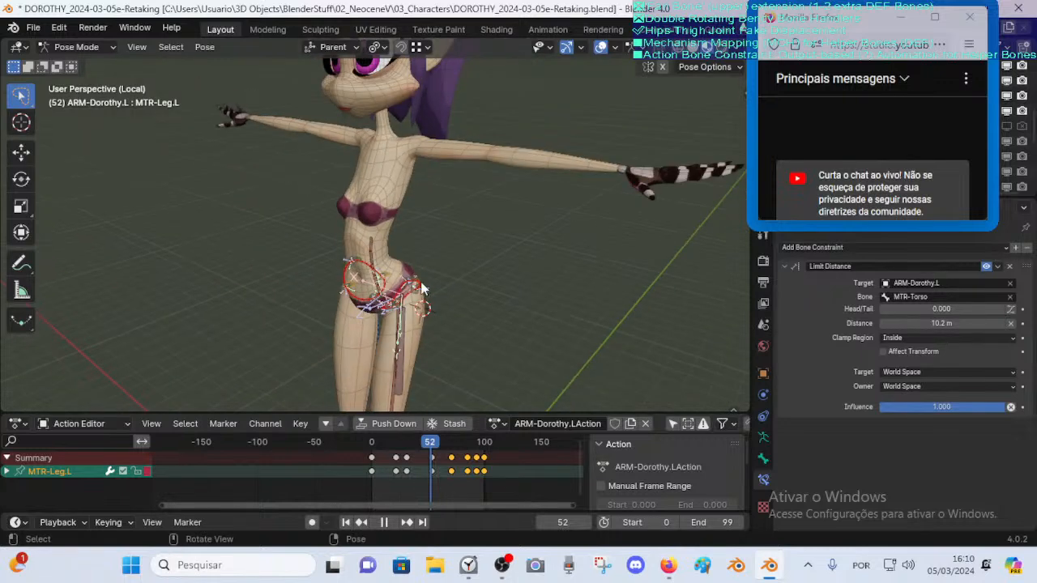
scroll(386, 316, "down", 4)
middle_click_drag(384, 329, 434, 374)
scroll(409, 369, "down", 2)
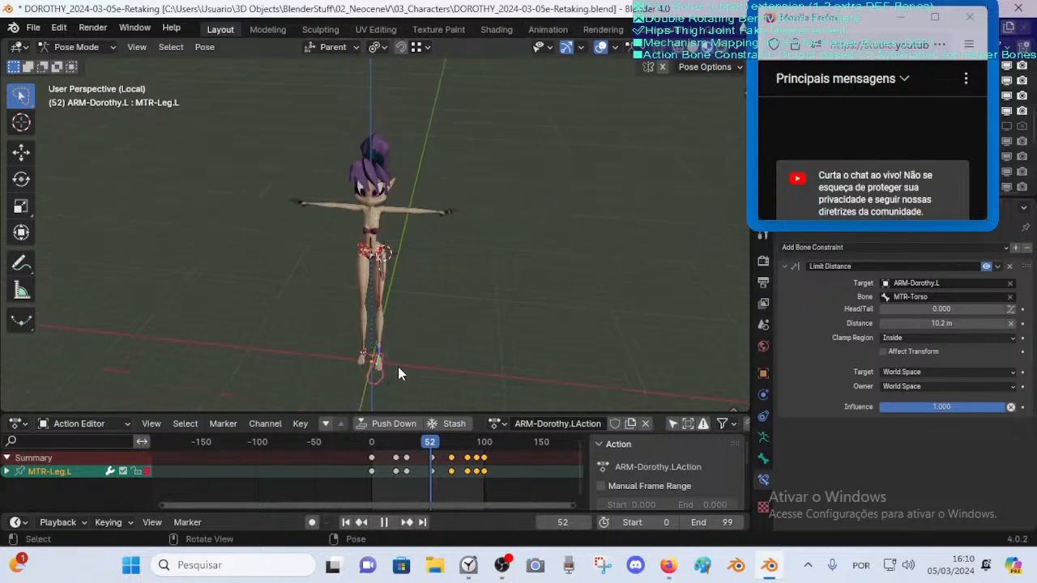
Enter Edit Mode at frame 52 and examine the bent rest pose of the thighs from the side
key("Tab")
middle_click_drag(368, 333, 494, 372)
scroll(421, 348, "up", 6)
scroll(430, 300, "down", 2)
mouse_move(430, 300)
middle_mouse_down()
mouse_move(357, 280)
mouse_move(413, 291)
middle_mouse_up()
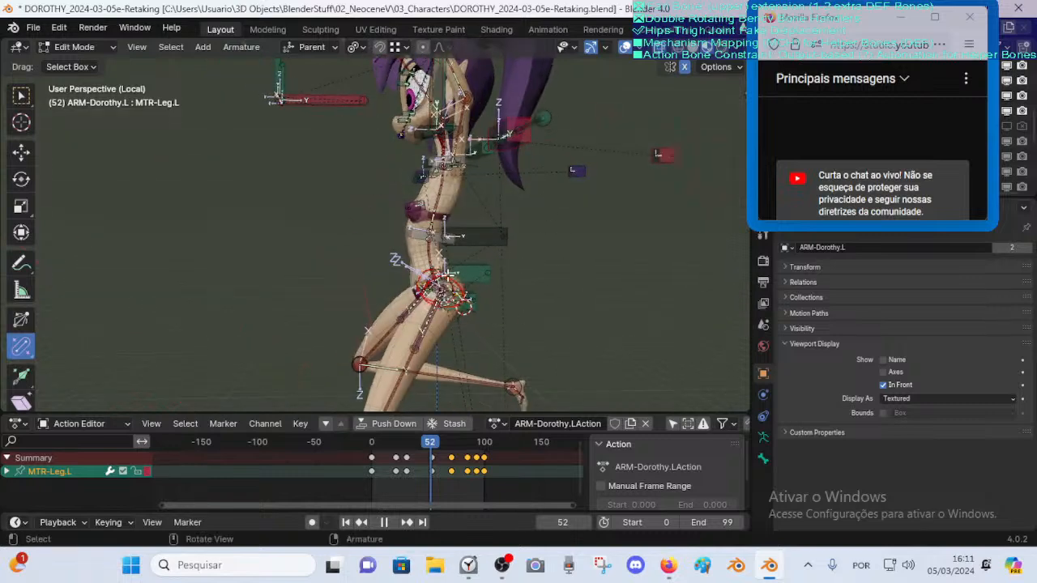
scroll(407, 193, "down", 2)
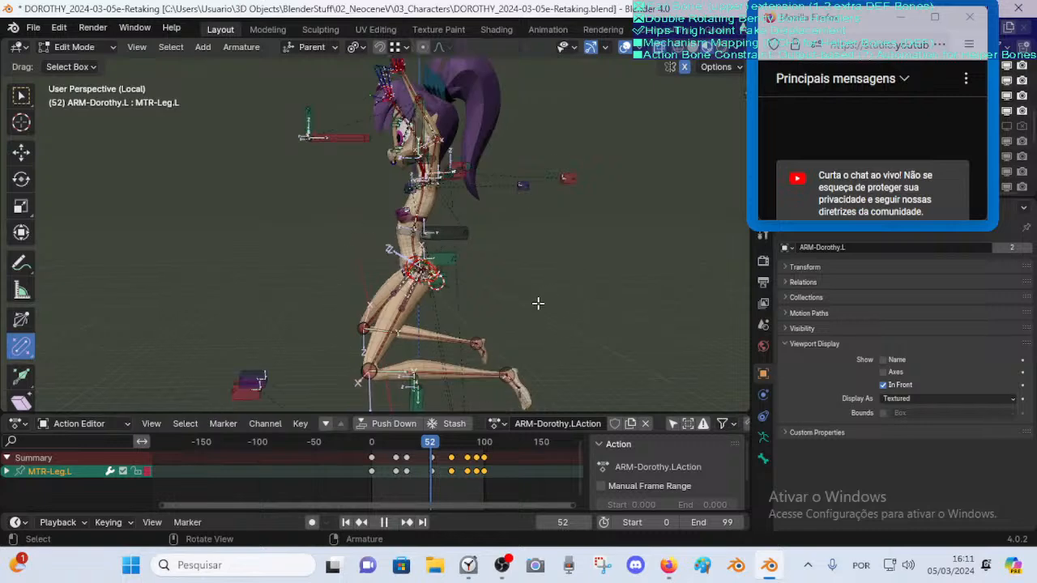
scroll(510, 308, "up", 1)
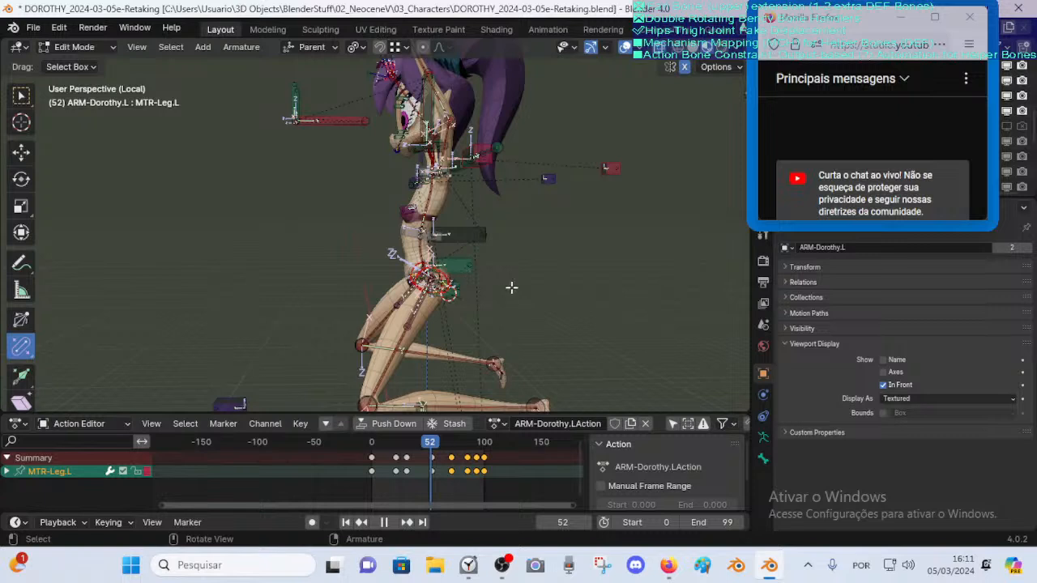
Alternate between Pose Mode and Edit Mode to compare the thigh's posed and rest angles, ending with the whole figure in Pose Mode
key("ctrl+Tab")
middle_click_drag(459, 295, 458, 291)
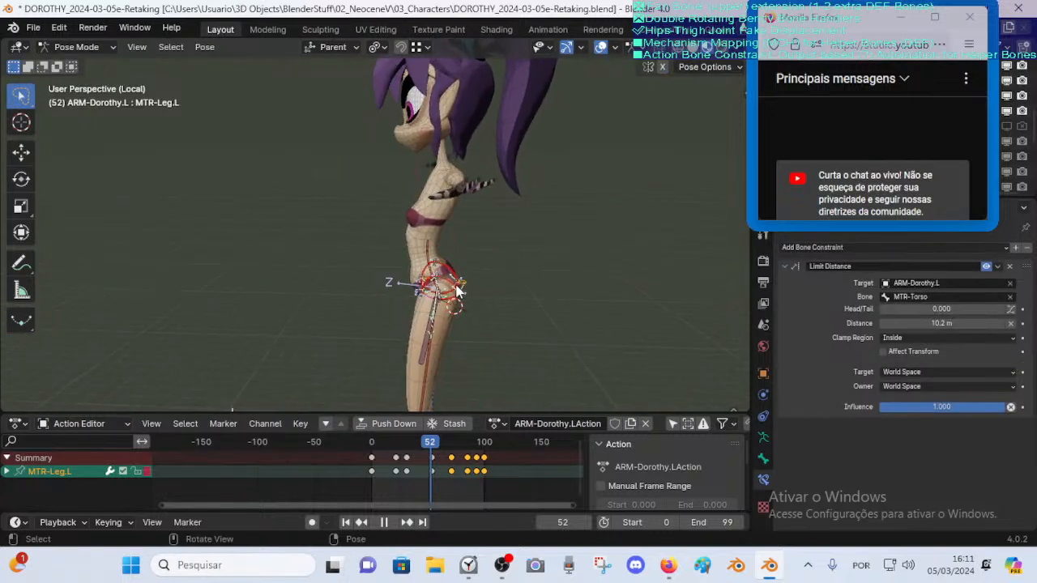
key("ctrl+Tab")
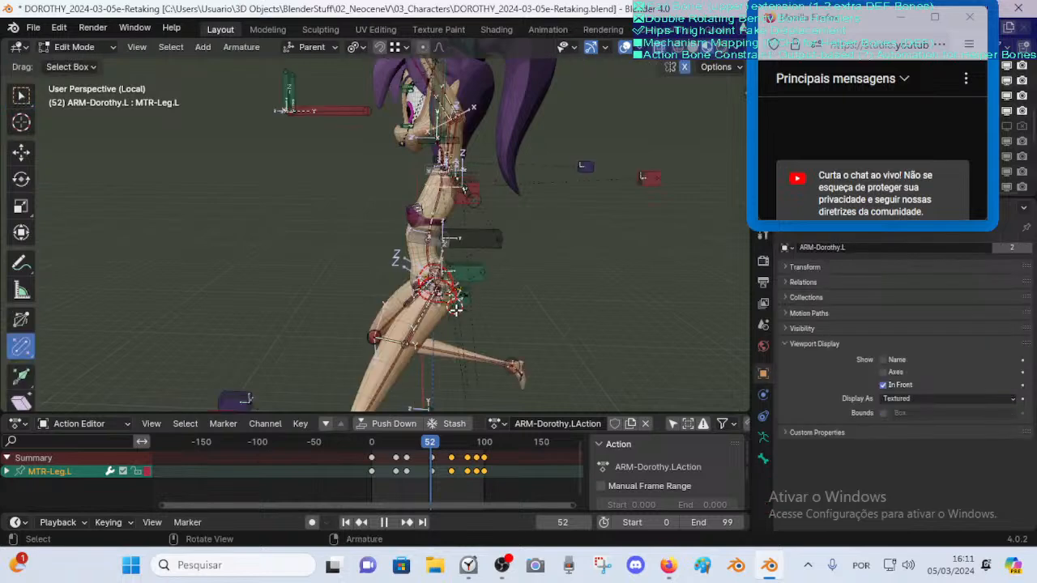
middle_click_drag(454, 289, 367, 371)
key("ctrl+Tab")
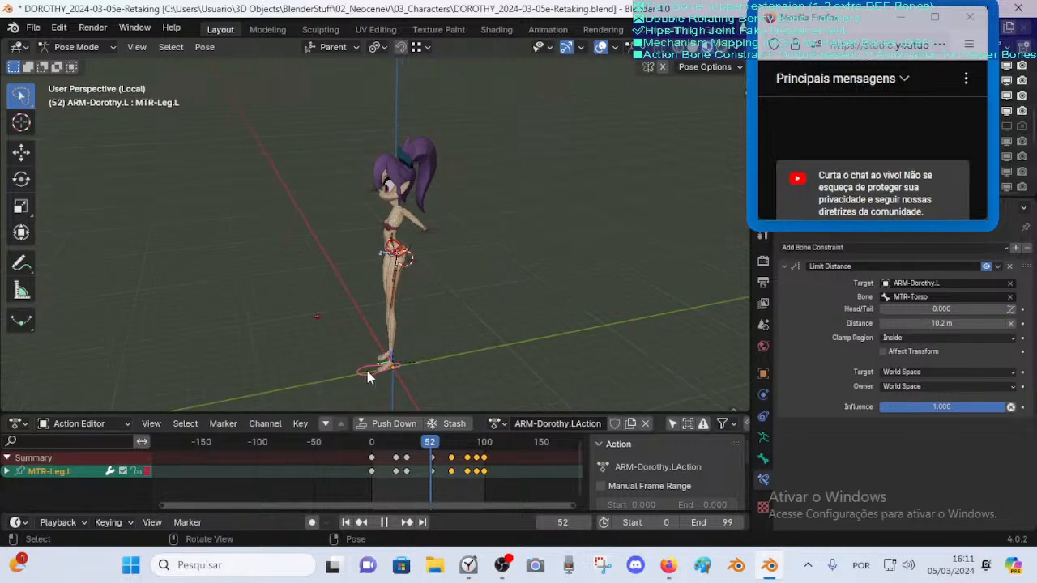
Raise the left leg behind the body by moving MTR-Leg.L backward and up, rotating the foot about its parent X axis
key("g")
left_click(479, 252)
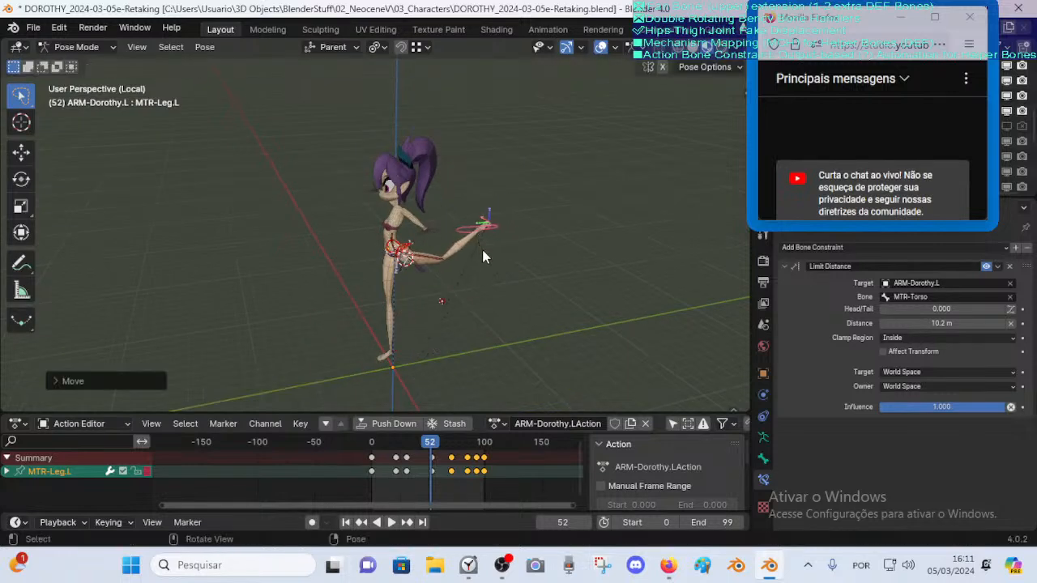
middle_click_drag(479, 252, 618, 258, "ctrl")
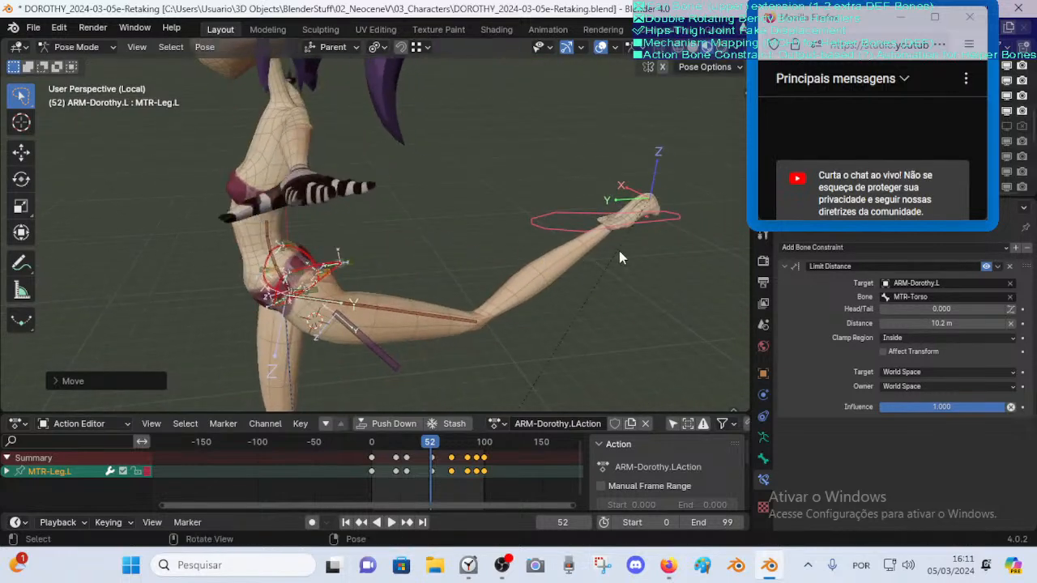
middle_click_drag(385, 286, 383, 247)
key("r")
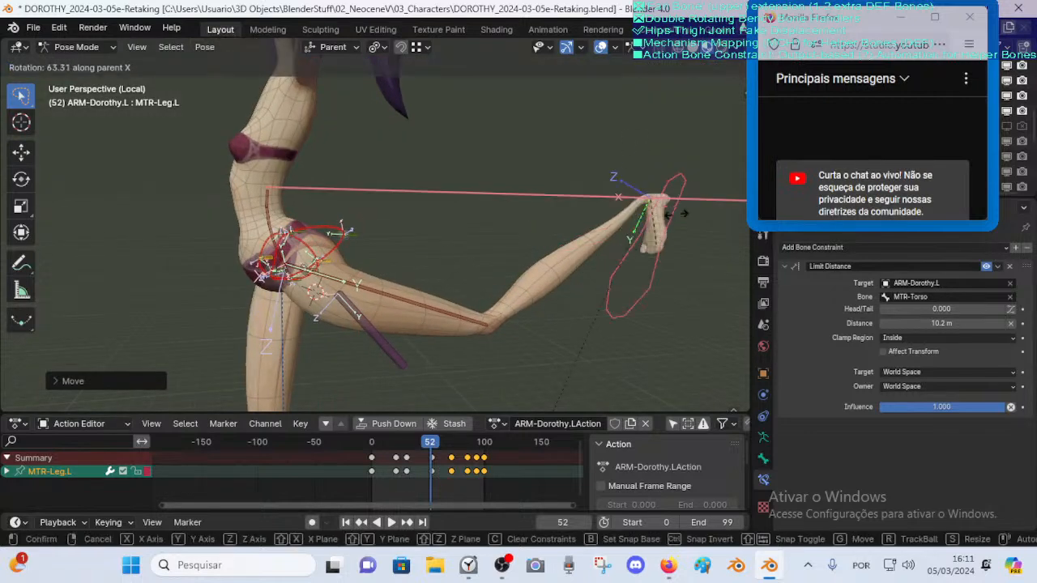
left_click(580, 276)
key("g")
left_click(544, 137)
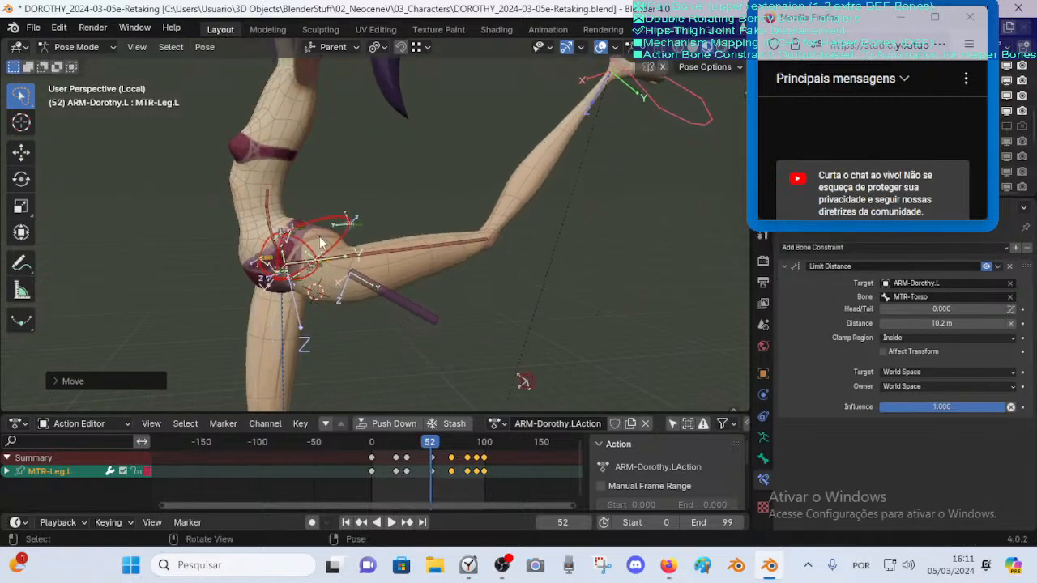
scroll(385, 242, "down", 4)
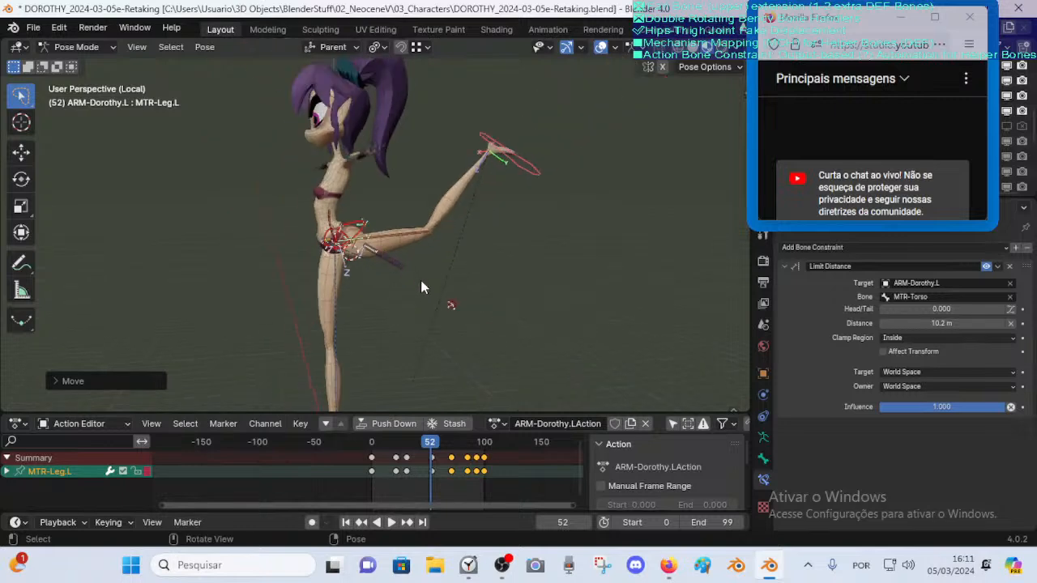
Scrub the leg animation to frame 48, stop playback and move MTR-Leg.L down beside the standing foot
left_click(425, 441)
key("space")
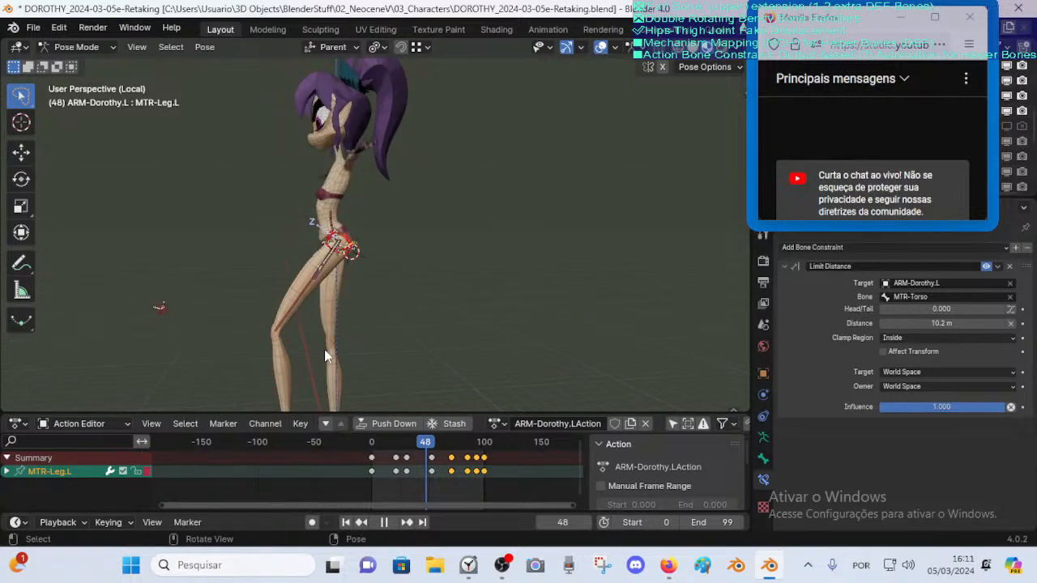
key("space")
key("g")
left_click(363, 364)
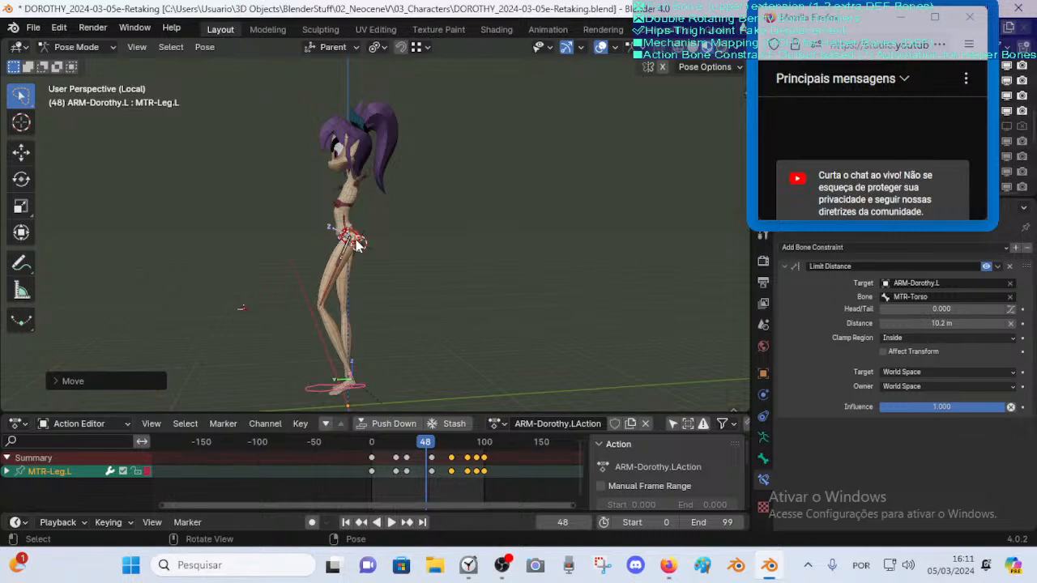
Try raising MTR-Leg.L in front of the body to lift the thigh past horizontal, and undo the last move
key("g")
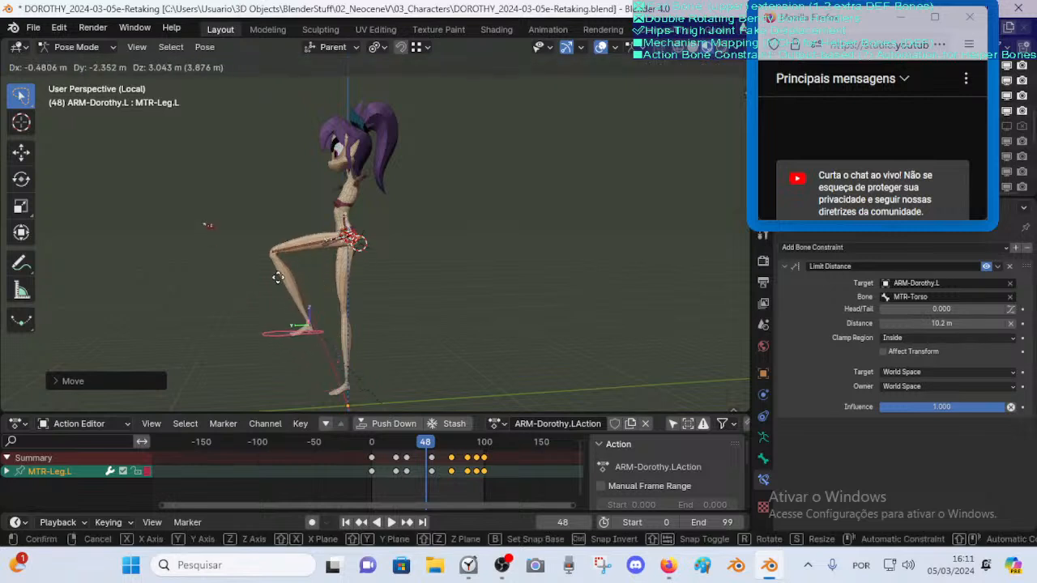
left_click(320, 279)
key("g")
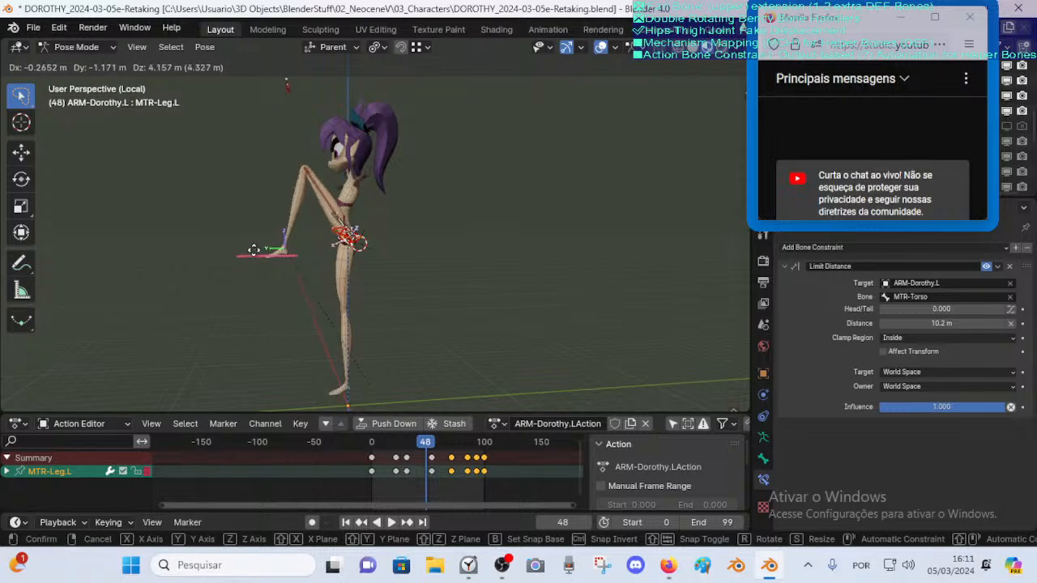
left_click(254, 252)
key("ctrl+z")
scroll(385, 293, "up", 5)
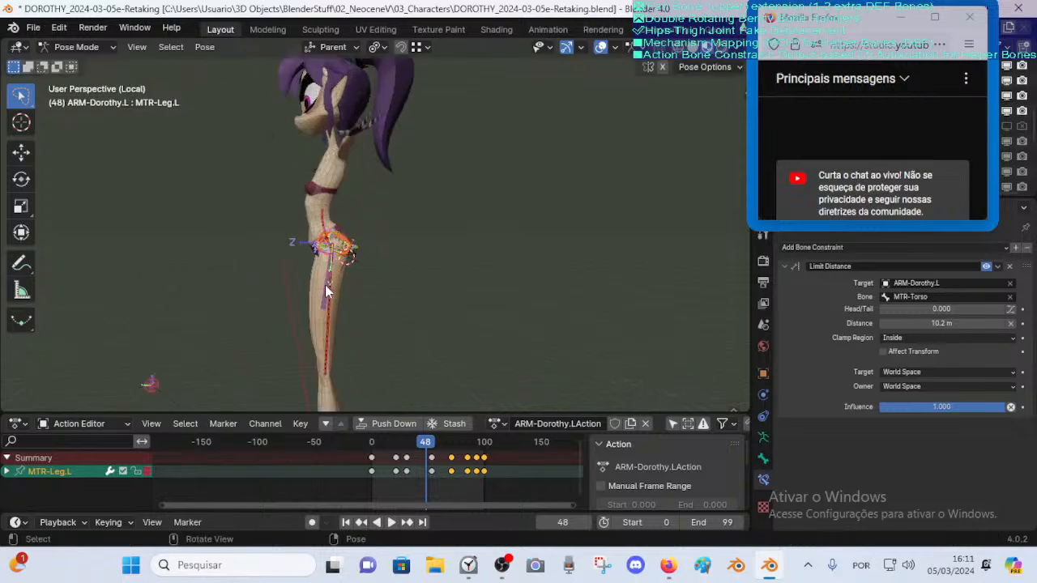
Check the spread, bent rest pose of the legs from the front in Edit Mode and return to Pose Mode
key("Tab")
middle_click_drag(310, 298, 350, 287)
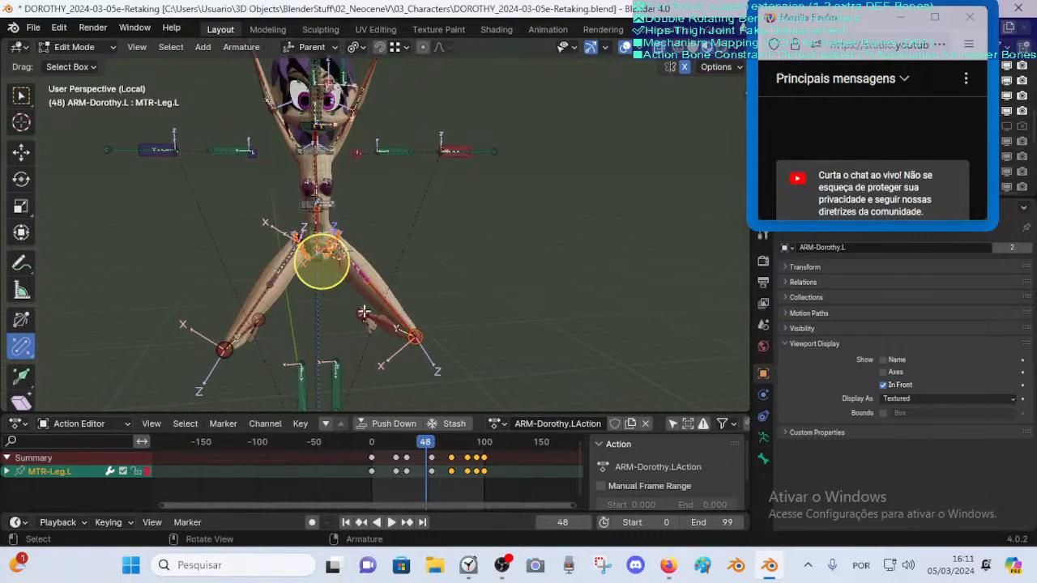
key("Tab")
middle_click_drag(464, 307, 332, 299)
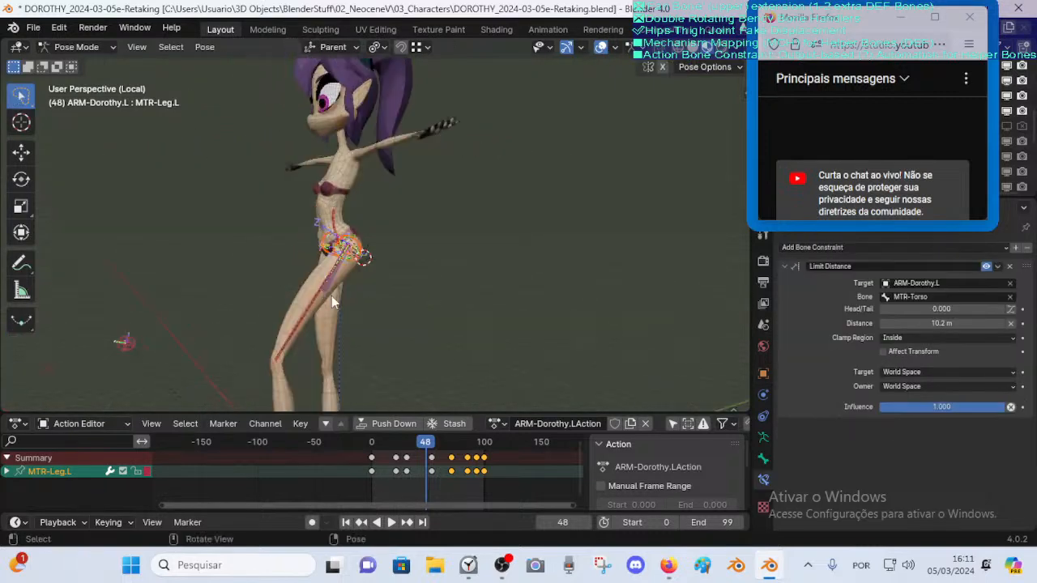
Scrub the leg animation to frame 23 with the whole raised left leg in view
scroll(332, 299, "down", 3)
left_click_drag(392, 442, 391, 440)
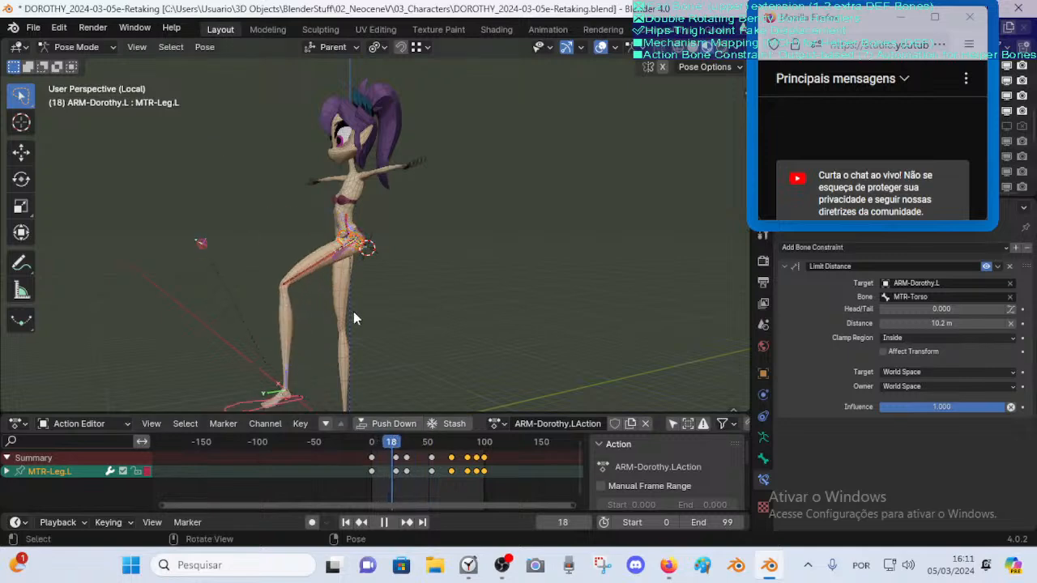
key("alt+g")
key("space")
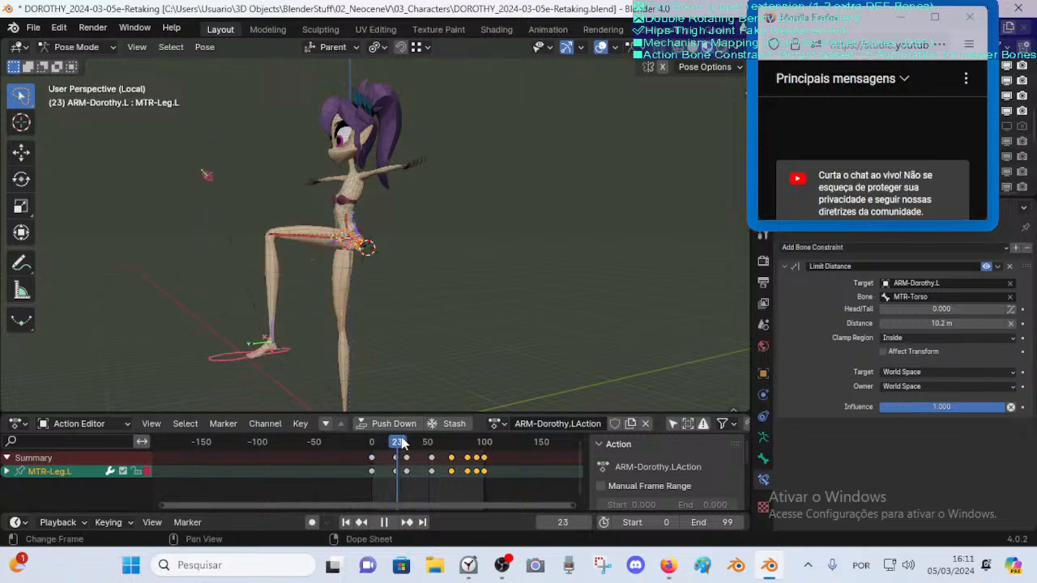
Scrub the leg animation to frame 34 and inspect the raised left leg's hip joint up close
scroll(382, 240, "up", 2)
scroll(383, 240, "up", 6)
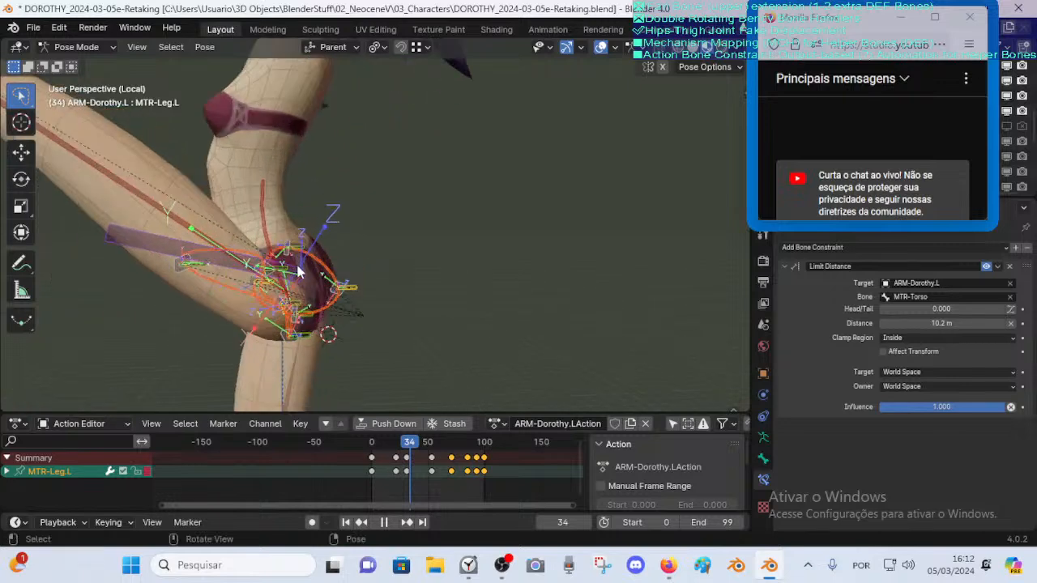
middle_click_drag(217, 264, 316, 255)
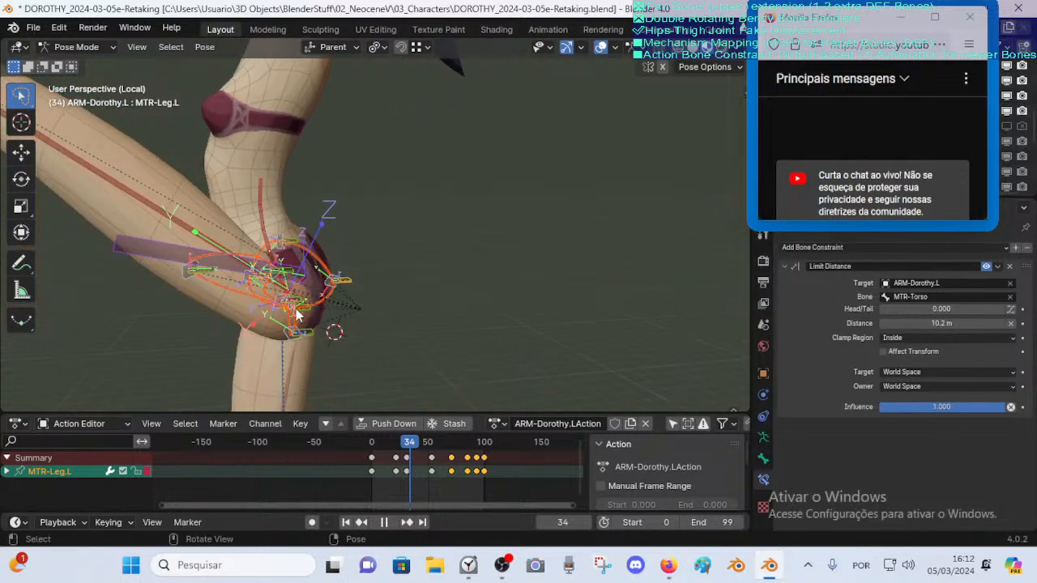
middle_click_drag(296, 314, 241, 293)
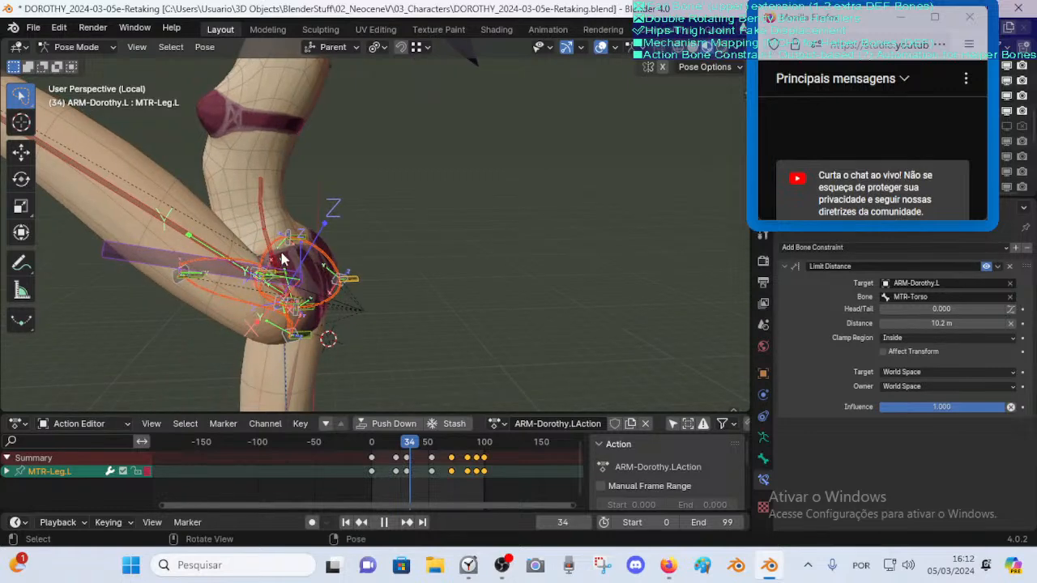
Stop the playback, select DEF-Pelvis-FD-IS.L among the overlapping hip bones and slightly enlarge the chat window
left_click(259, 263)
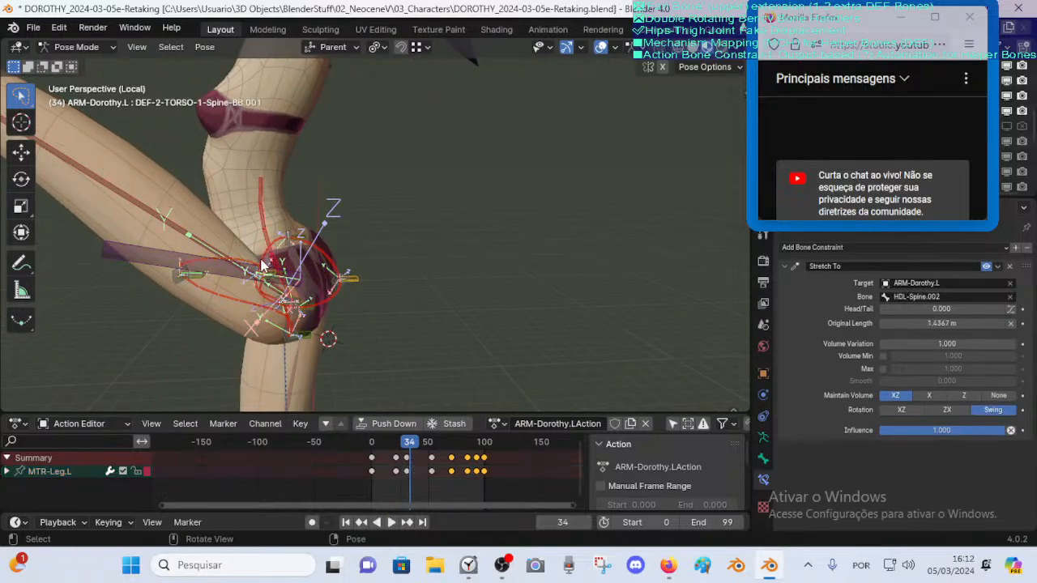
left_click(260, 253)
left_click(250, 259)
left_click(237, 301)
left_click(263, 300)
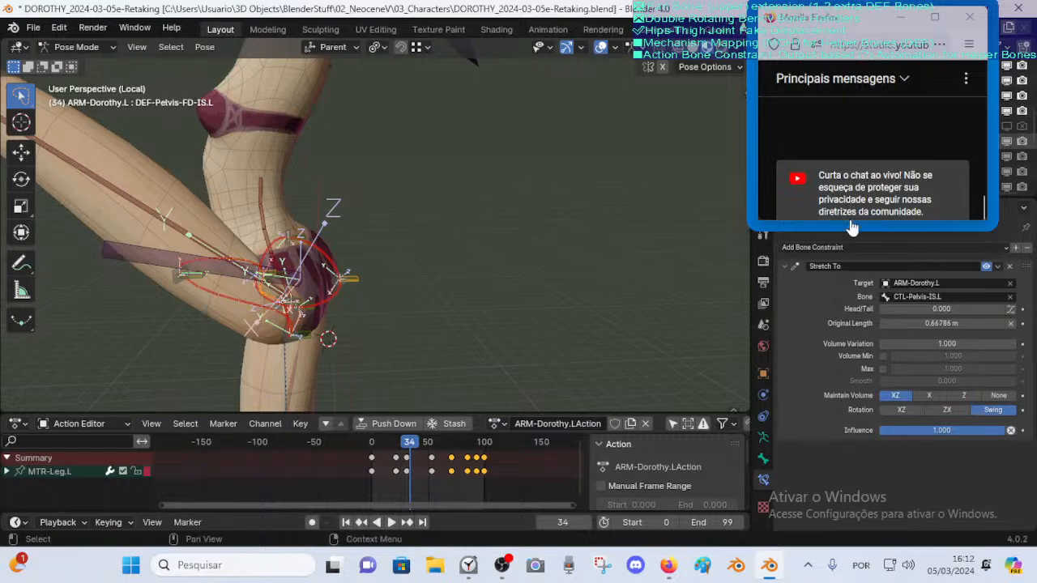
mouse_move(845, 226)
left_mouse_down()
mouse_move(844, 289)
mouse_move(845, 239)
left_mouse_up()
scroll(381, 240, "down", 2)
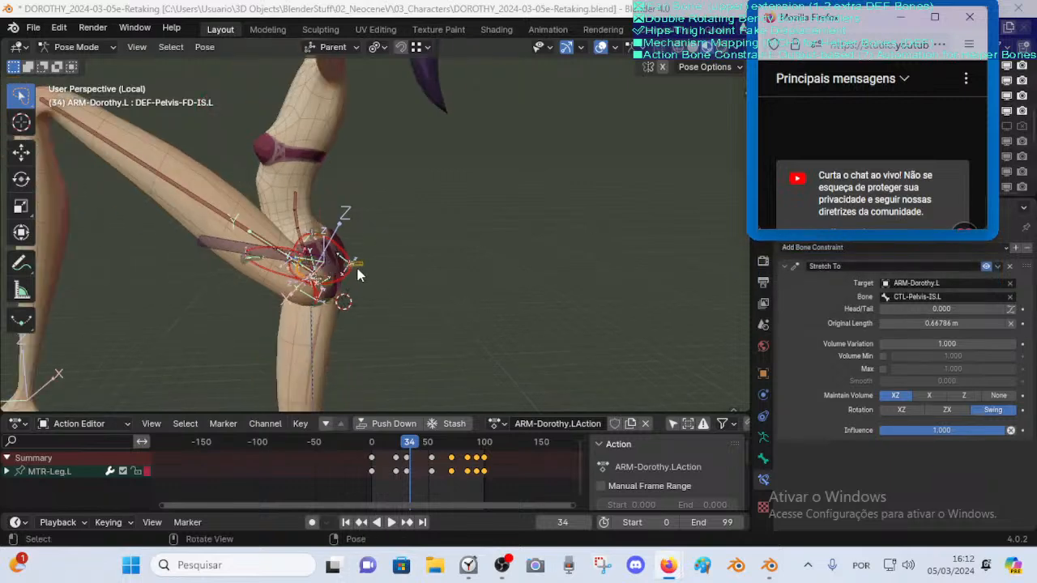
Select FAN-Thigh.L, examine its rest pose from several angles in Edit Mode and return to Pose Mode
left_click(230, 241)
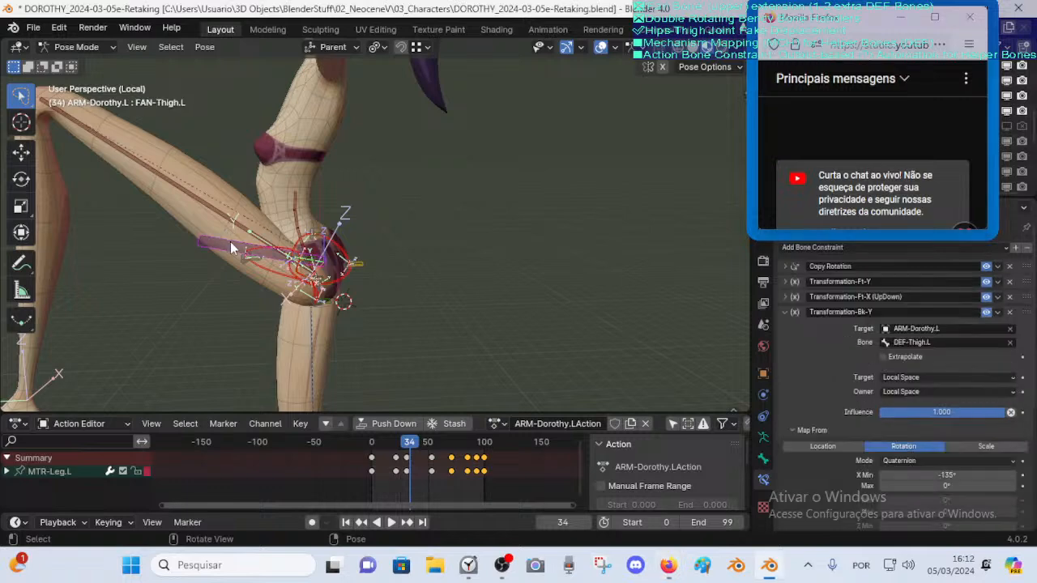
key("Tab")
middle_click_drag(233, 243, 257, 278)
middle_click_drag(271, 315, 381, 311)
middle_click_drag(270, 346, 179, 350)
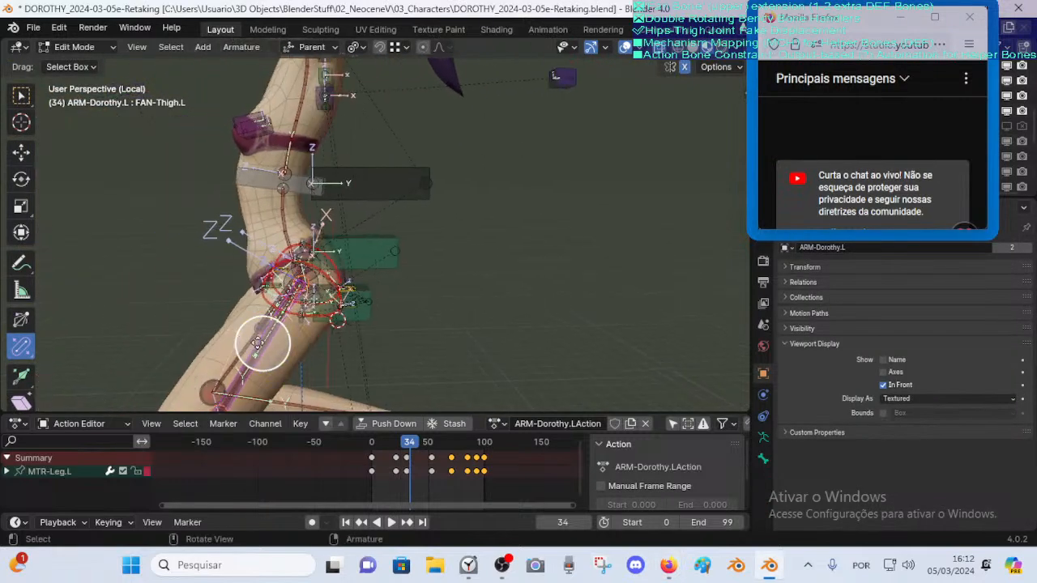
middle_click_drag(265, 341, 253, 324)
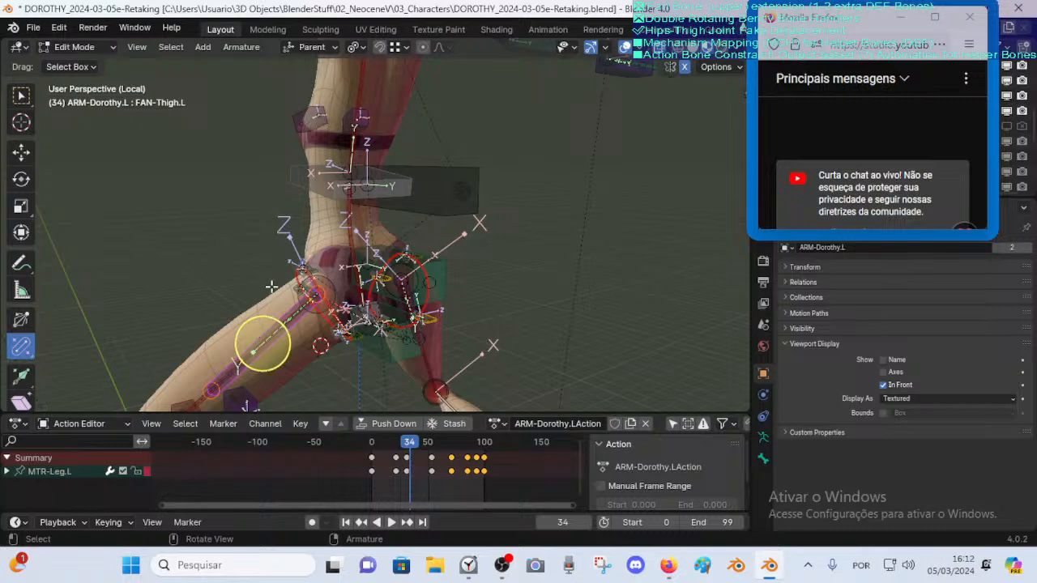
middle_click_drag(262, 347, 332, 308)
key("Tab")
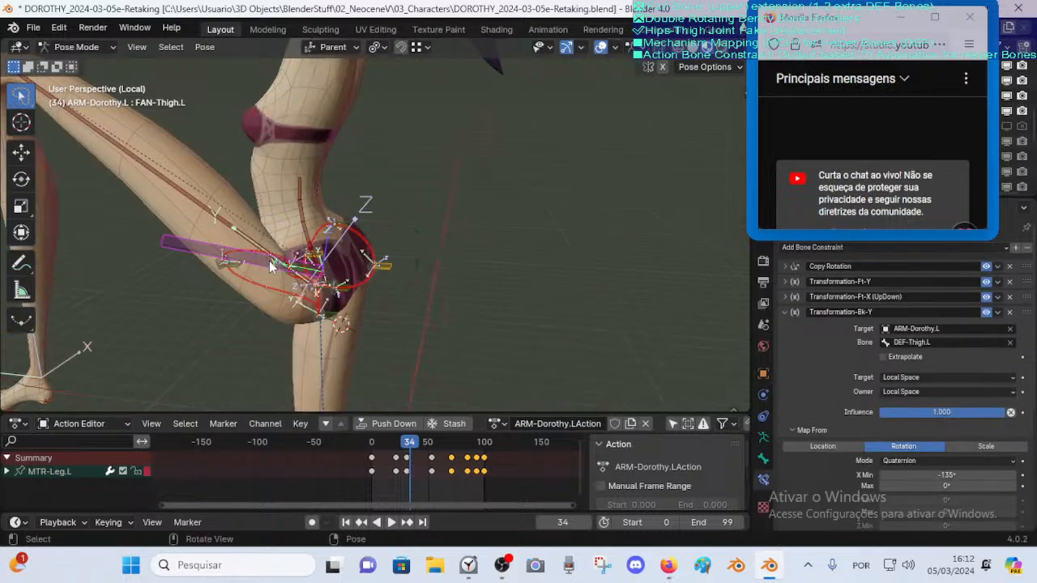
Inspect the hip at frame 34, restart the playback and scrub the leg animation to frame 0
scroll(269, 260, "down", 3)
scroll(280, 261, "up", 2)
scroll(279, 263, "up", 2)
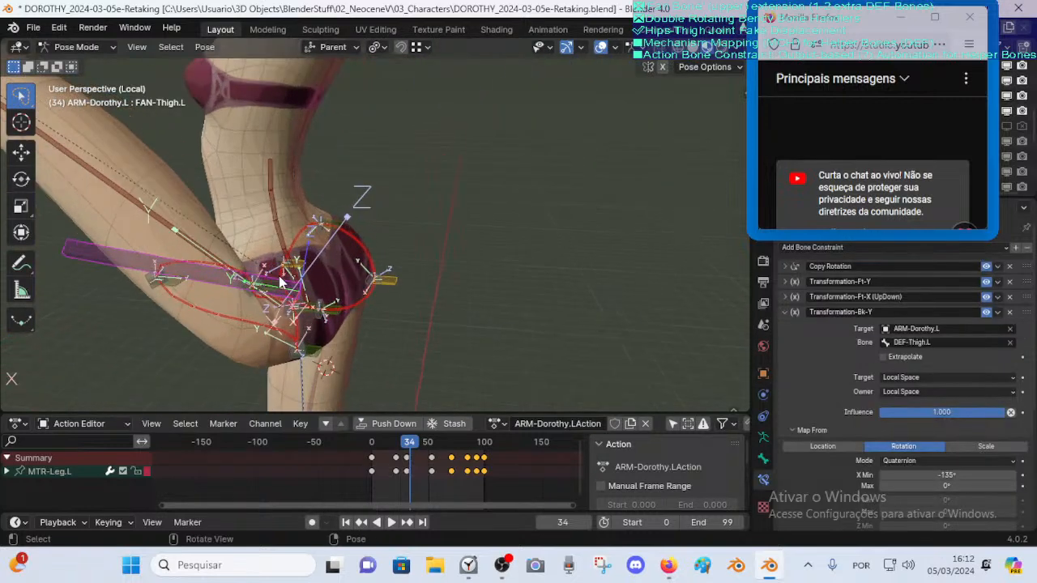
middle_click_drag(293, 270, 308, 276)
scroll(316, 277, "up", 2)
scroll(340, 380, "down", 2)
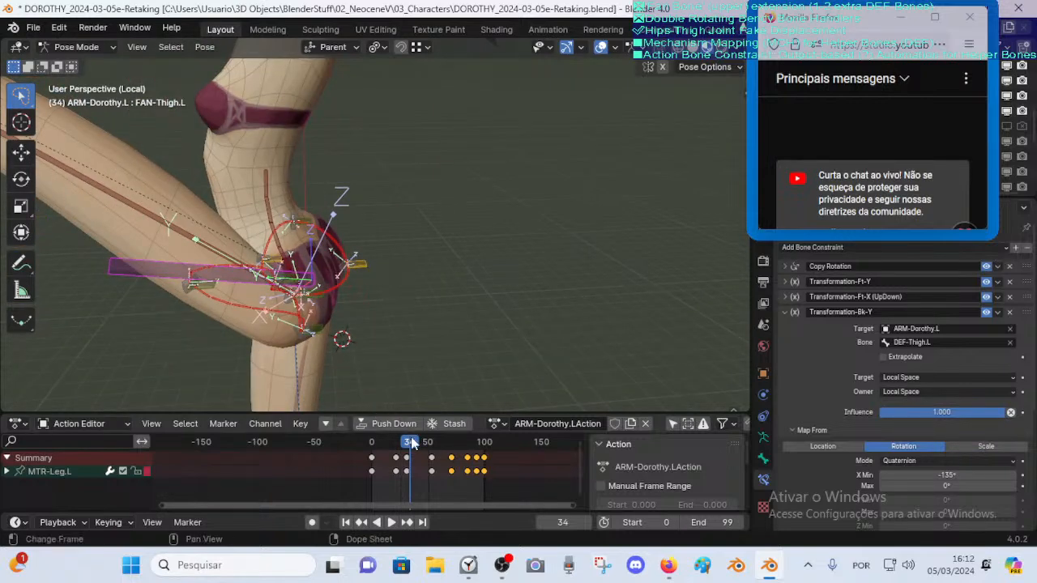
key("ctrl+shift+space")
left_click_drag(399, 444, 365, 442)
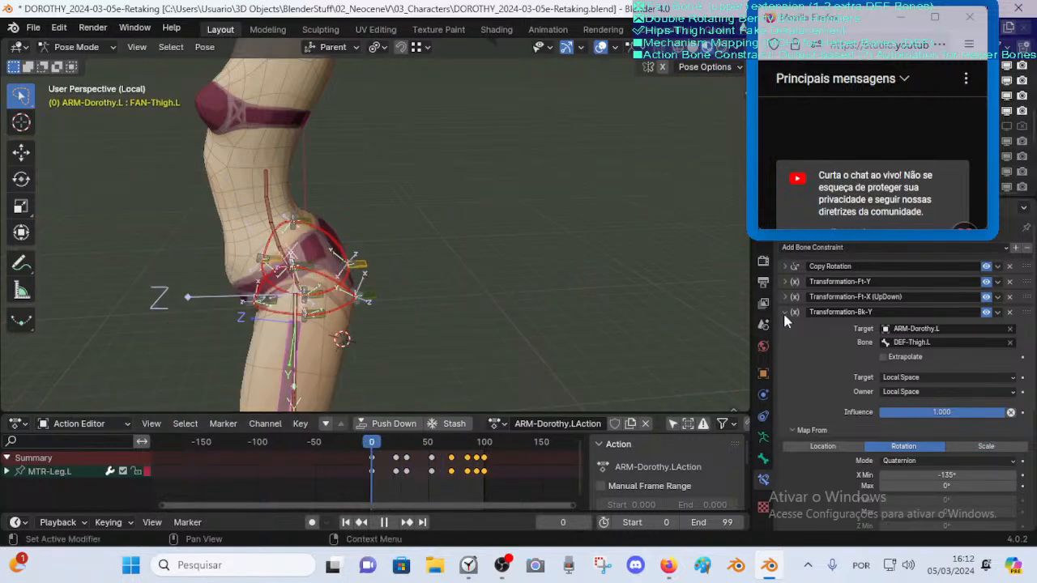
Scrub the leg animation to frame 72 and examine how the hip deforms with the leg raised backward
middle_click_drag(535, 314, 368, 401)
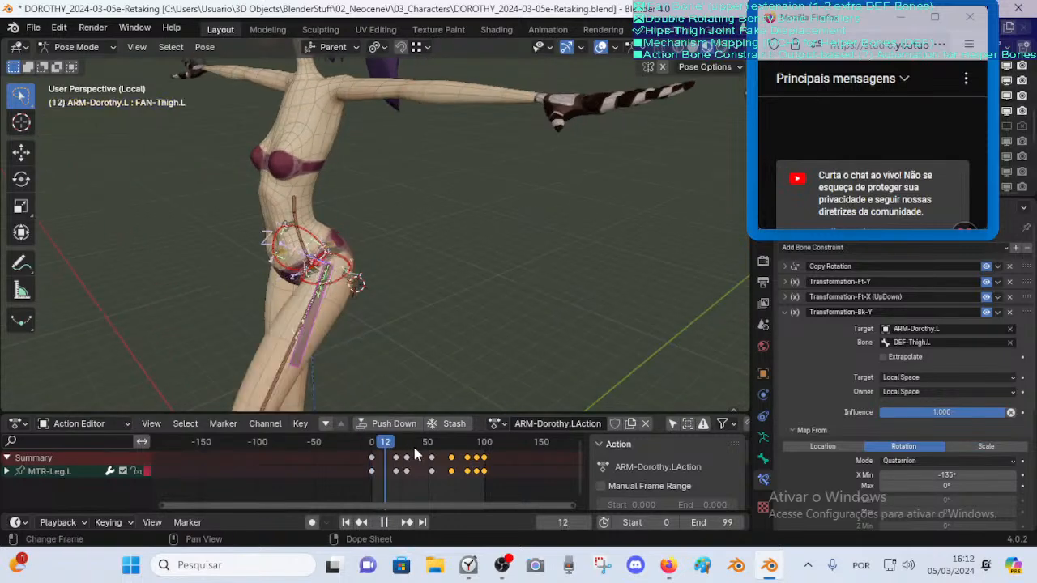
scroll(370, 246, "up", 2)
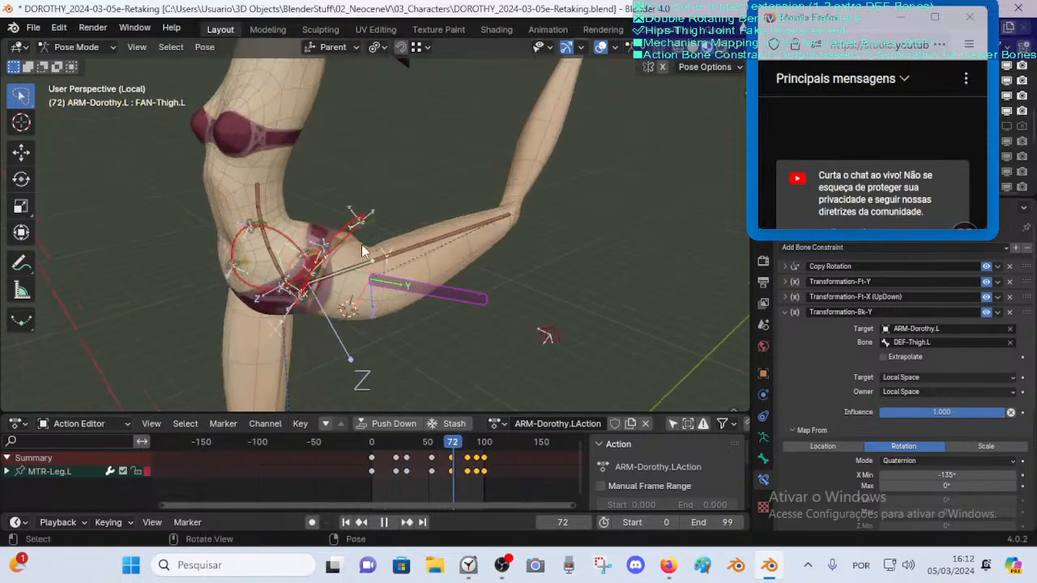
middle_click_drag(368, 216, 379, 252)
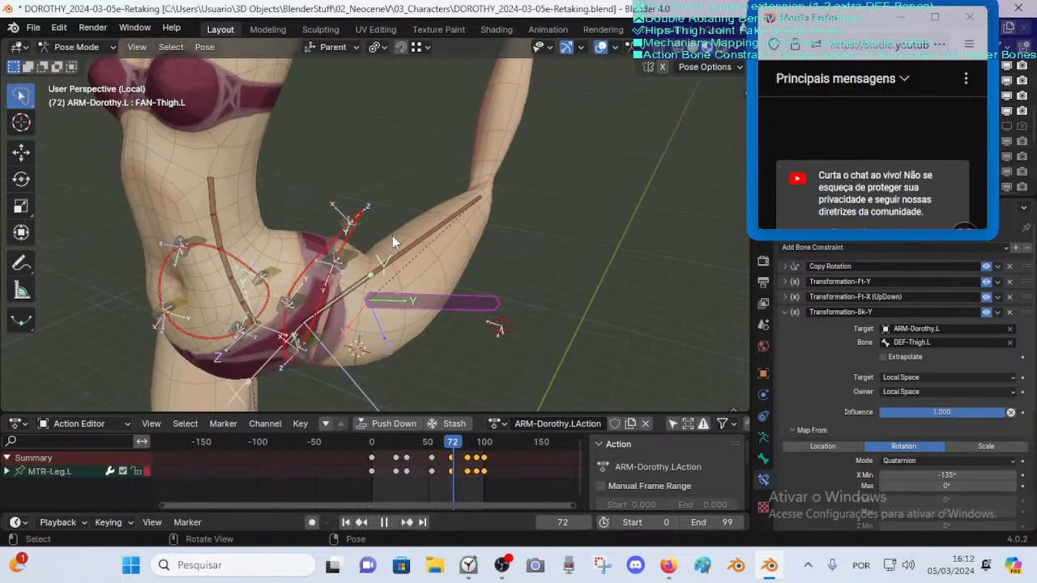
scroll(363, 229, "down", 5)
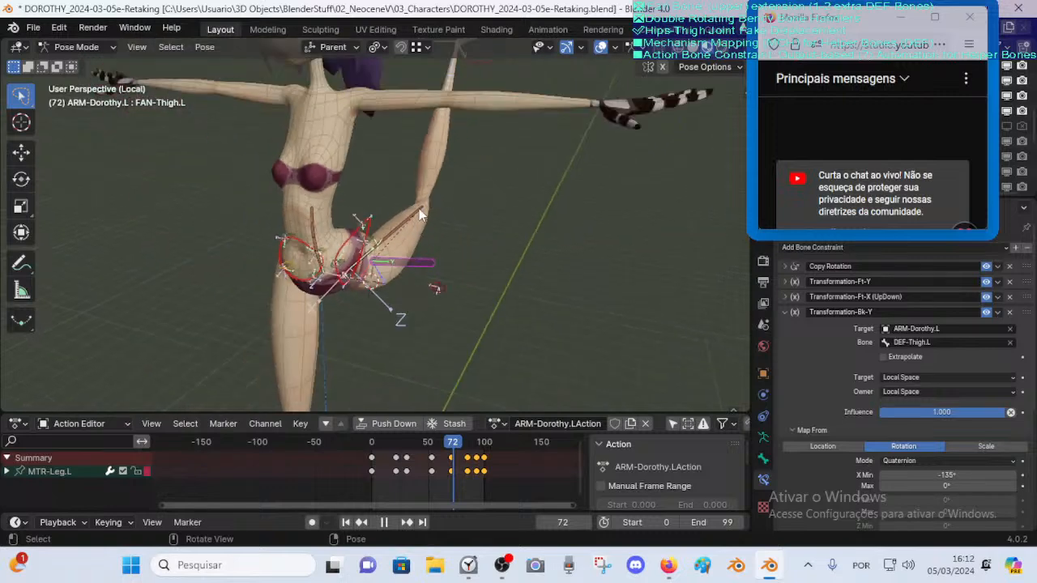
Move MTR-Leg.L outward from the body to swing the raised thigh toward the side
left_click(461, 106)
key("g")
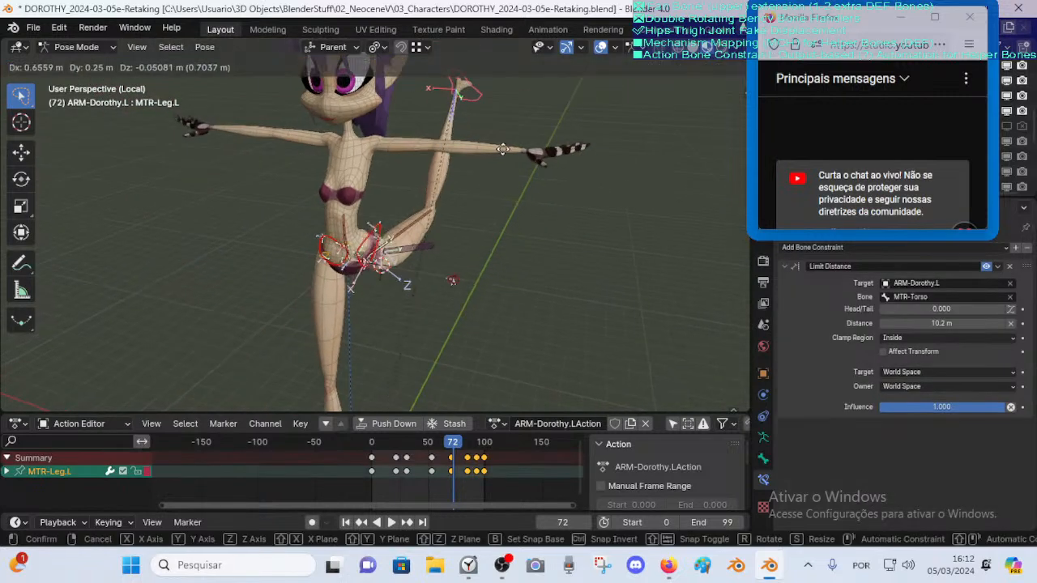
left_click(524, 163)
scroll(382, 224, "up", 4)
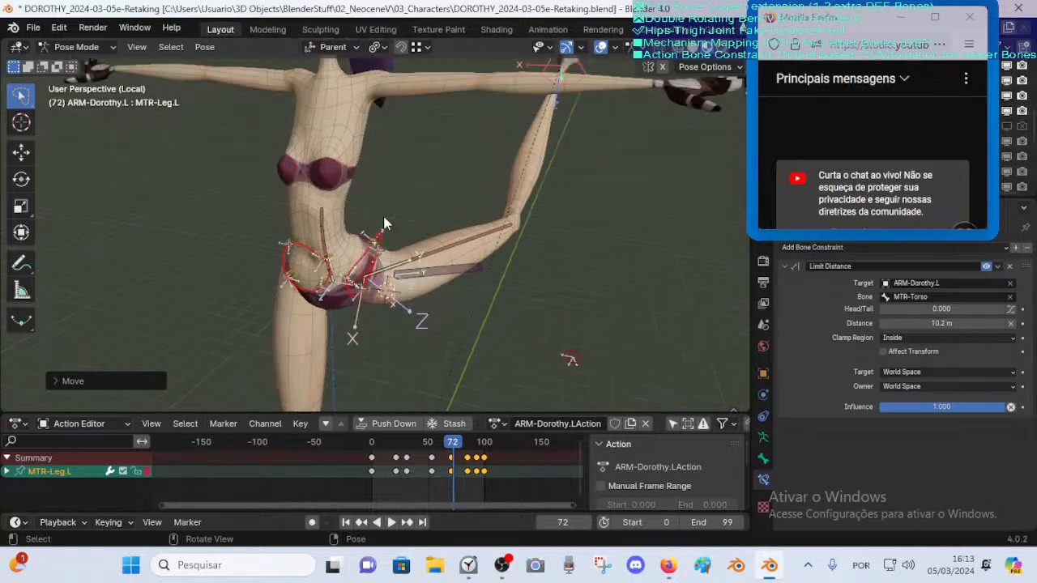
scroll(425, 220, "down", 4)
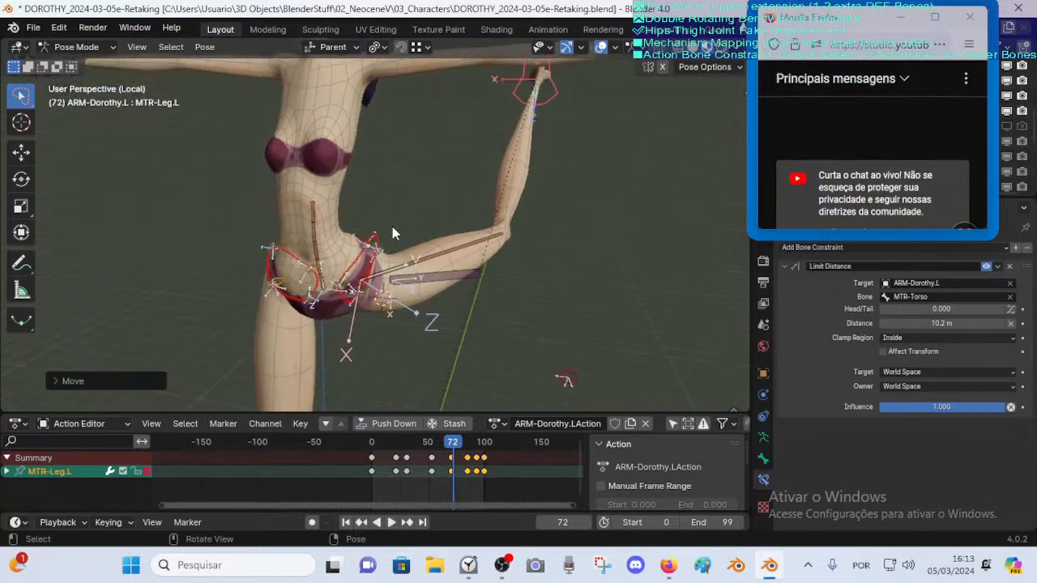
Move MTR-Leg.L back behind the body and select DEF-Thigh.L to check the hip joint
key("g")
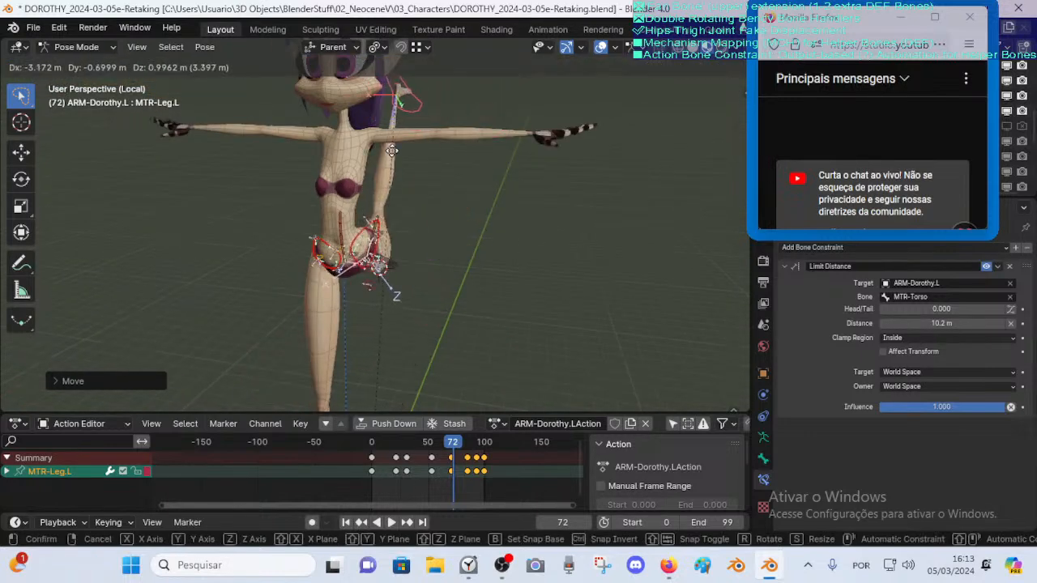
left_click(436, 247)
middle_click_drag(436, 246, 331, 221)
left_click(313, 214)
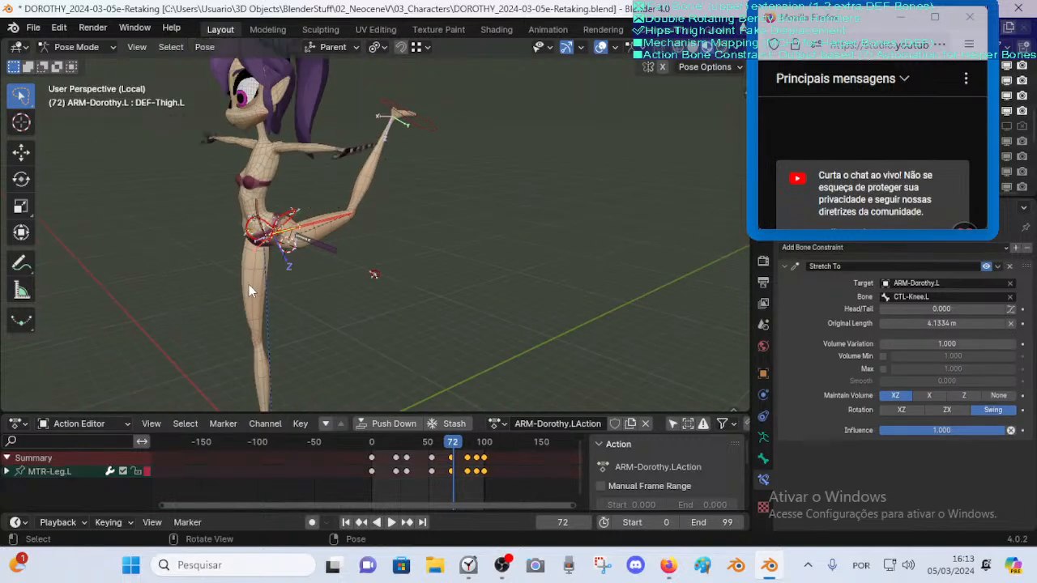
middle_click_drag(249, 285, 350, 280)
middle_click_drag(338, 329, 319, 217)
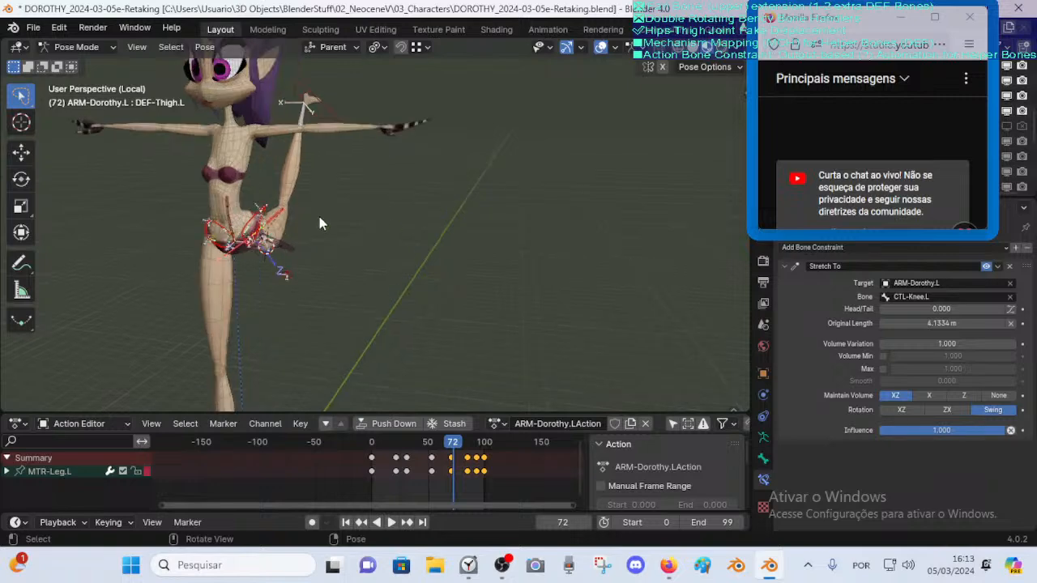
scroll(318, 216, "up", 3)
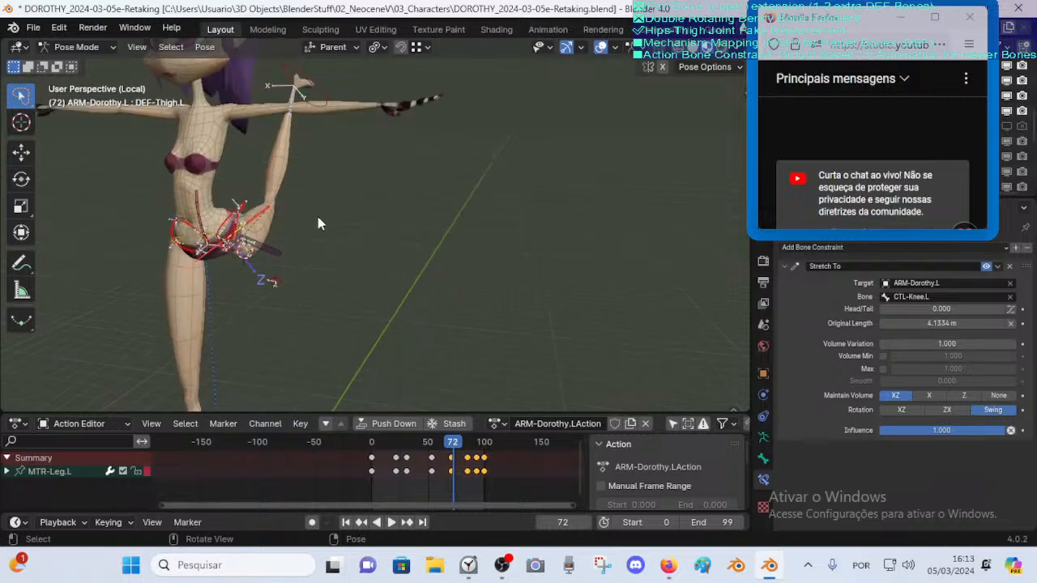
Reposition MTR-Leg.L behind the body and swing it out to extend the left leg nearly straight sideways
middle_click_drag(313, 213, 320, 178)
left_click(324, 109)
key("g")
left_click(303, 166)
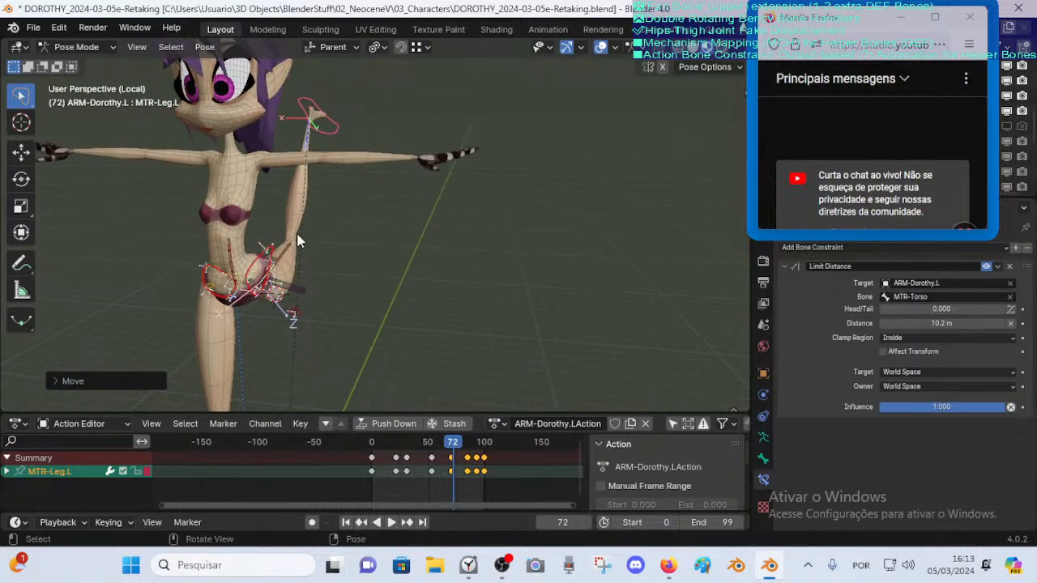
middle_click_drag(278, 287, 323, 203)
key("g")
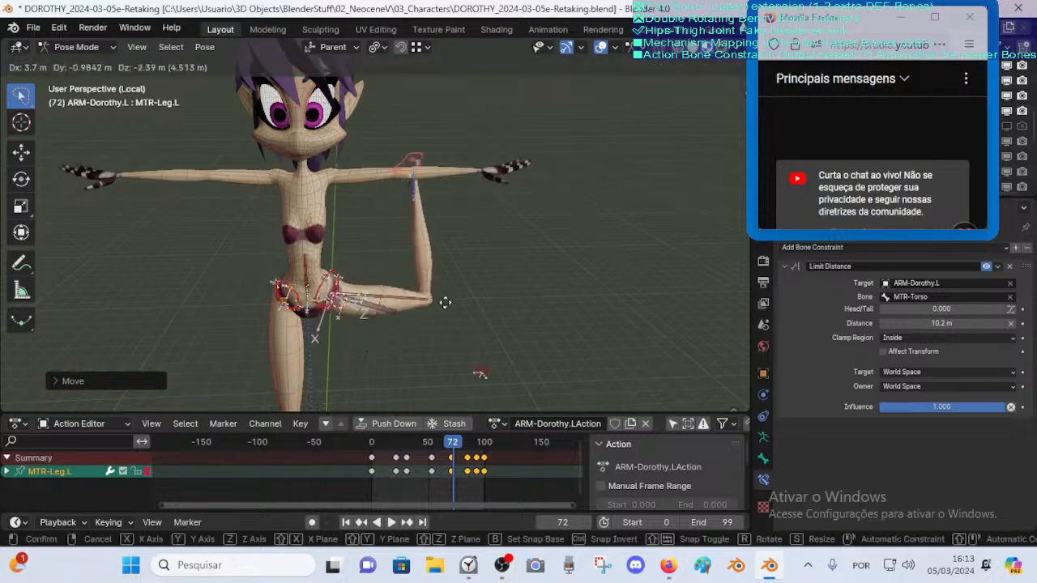
left_click(525, 344)
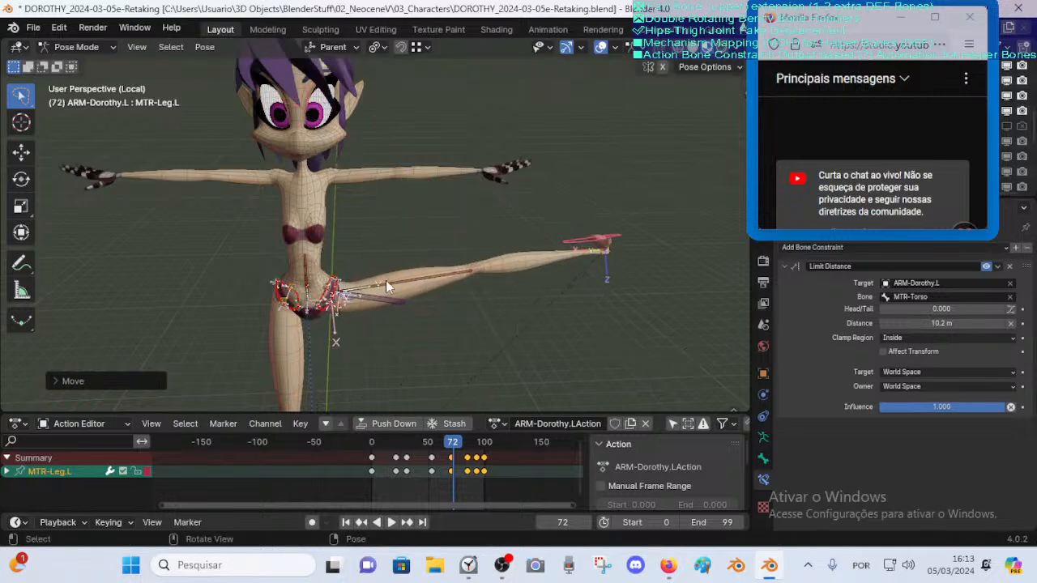
Pull MTR-Leg.L backward behind the body and rotate the foot control around its X axis
key("g")
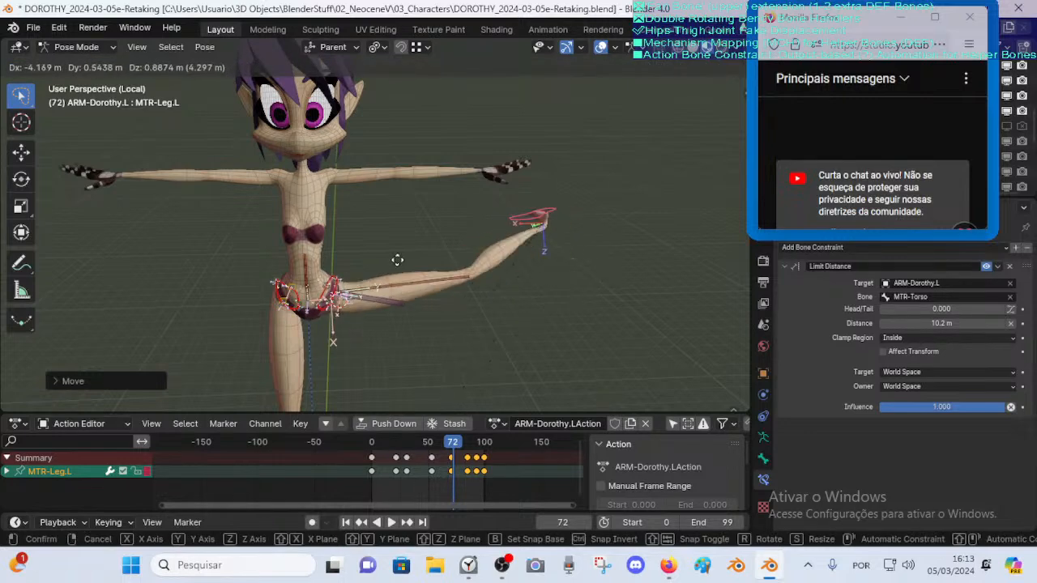
left_click(378, 228)
middle_click_drag(378, 228, 545, 232)
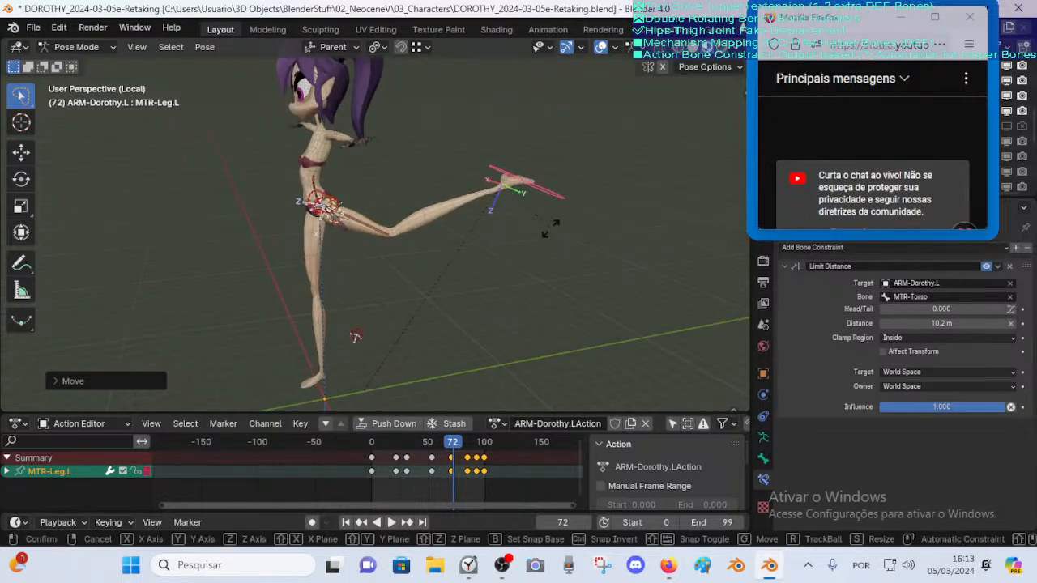
key("r")
key("x")
left_click(510, 264)
Move MTR-Leg.L to the side with the knee bent, and lower it so the thigh hangs beside the standing leg
middle_click_drag(510, 264, 365, 181)
key("g")
left_click(498, 253)
key("g")
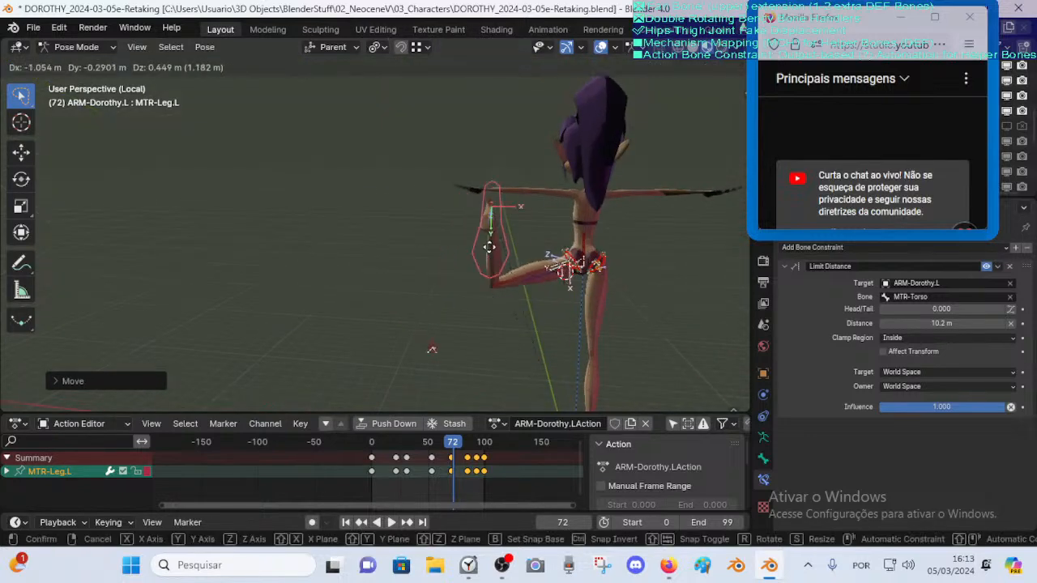
left_click(496, 229)
middle_click_drag(441, 243, 628, 311)
key("g")
left_click(415, 383)
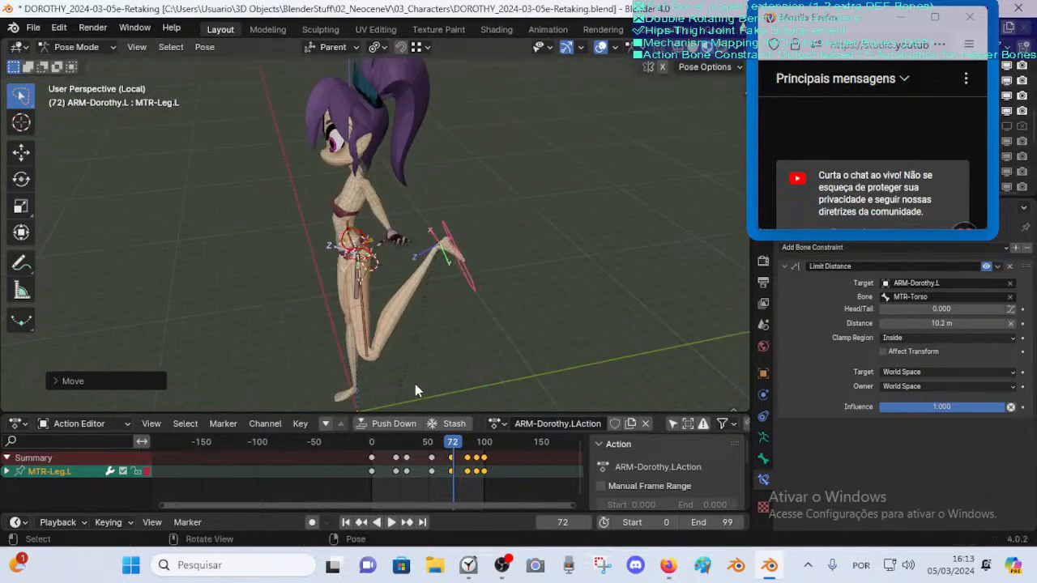
Raise MTR-Leg.L out to the side so the foot reaches hand height with the knee bent
middle_click_drag(415, 383, 522, 282)
key("g")
left_click(591, 273)
key("g")
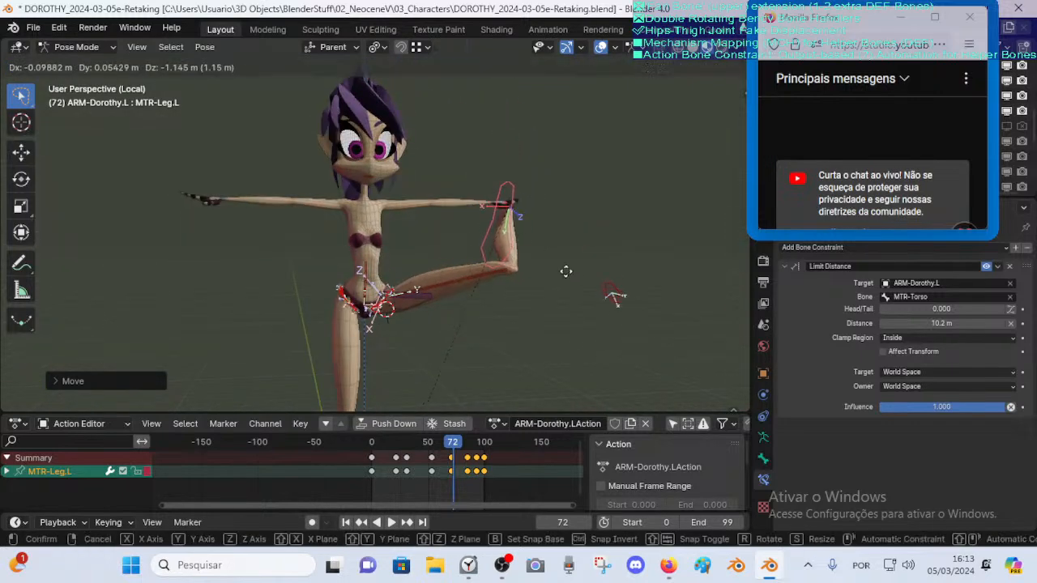
left_click(592, 273)
Move the POL-Knee.L pole up above the left hand to point the raised knee upward
left_click(598, 263)
key("g")
left_click(544, 107)
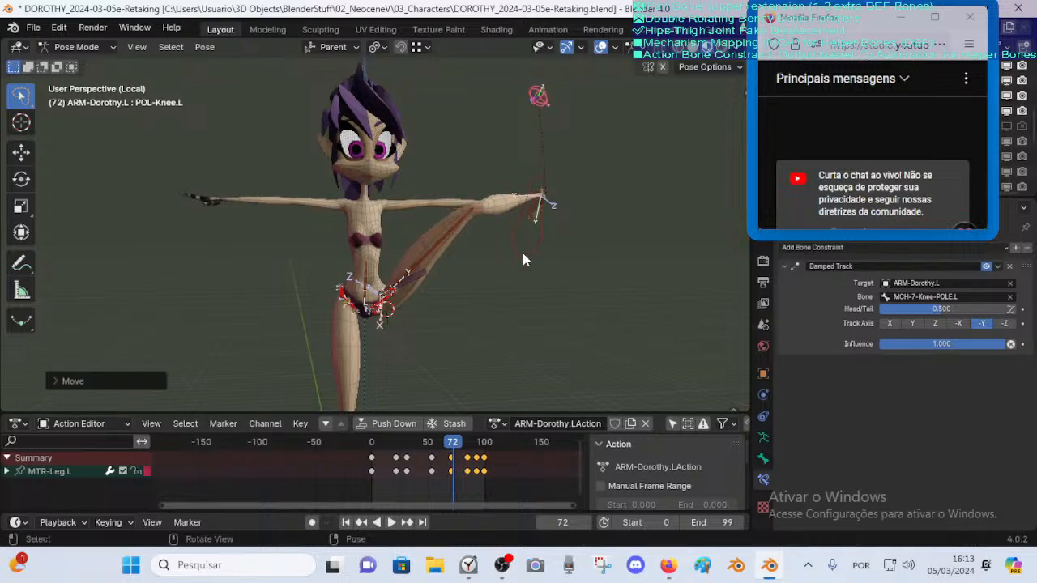
Lower the POL-Knee.L pole and bring MTR-Leg.L down near the ground beside the standing foot
left_click(556, 338)
key("g")
left_click(521, 342)
middle_click_drag(521, 342, 546, 325)
key("g")
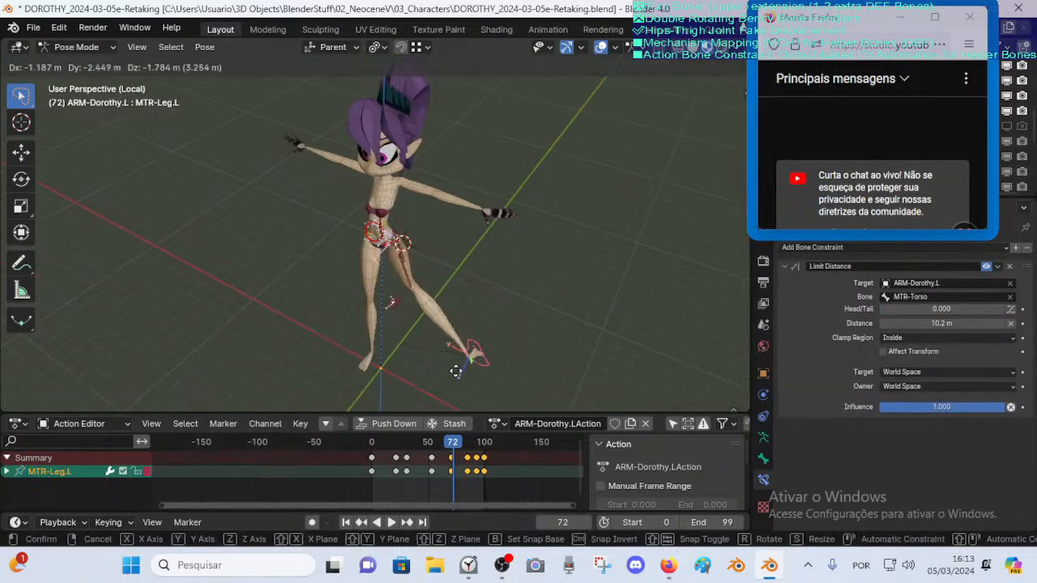
left_click(432, 356)
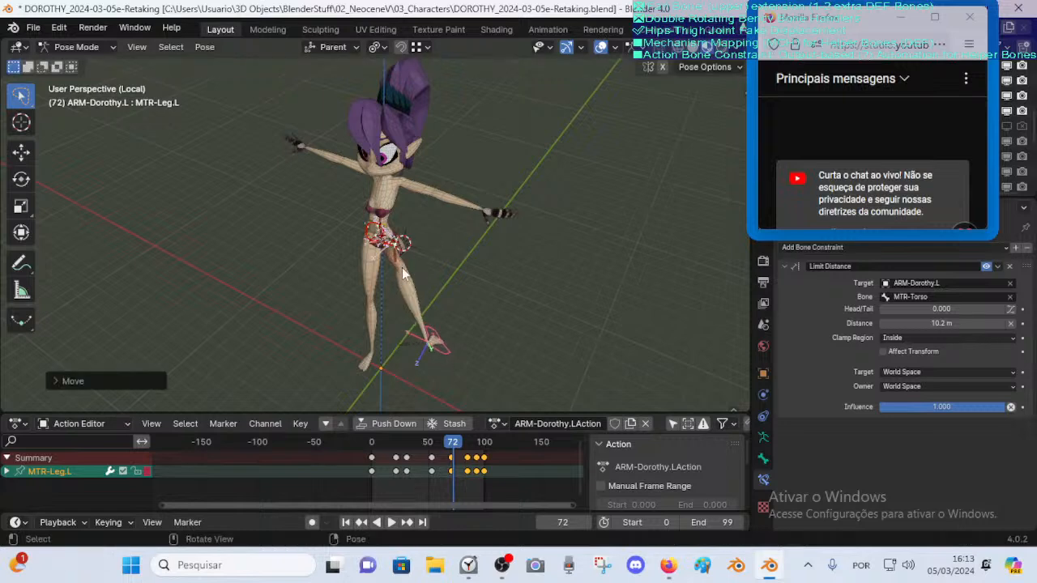
Stretch MTR-Leg.L out backward to hip height, and adjust its position from the rear view
middle_click_drag(392, 287, 332, 301)
key("g")
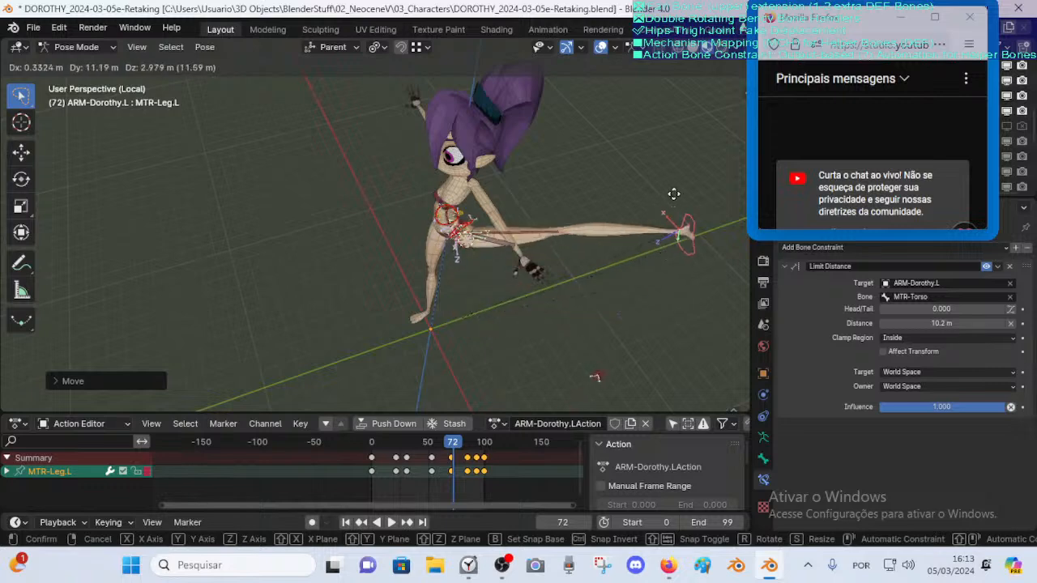
left_click(603, 233)
middle_click_drag(603, 232, 502, 243)
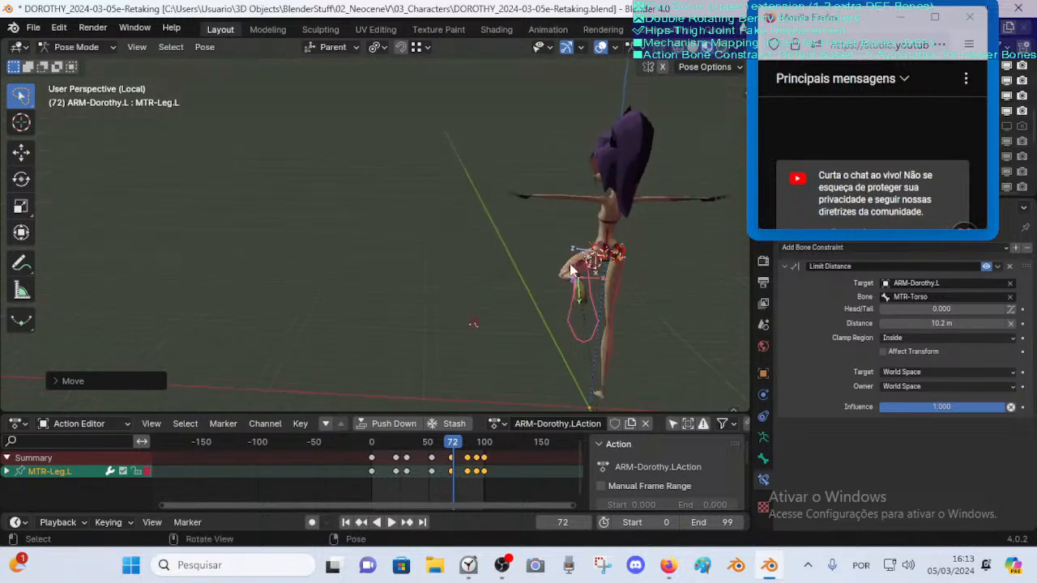
key("g")
left_click(583, 263)
Rotate MTR-Leg.L about the X axis so the toes point down, and move it outward behind the body at hip height
middle_click_drag(583, 263, 598, 271)
key("r")
key("x")
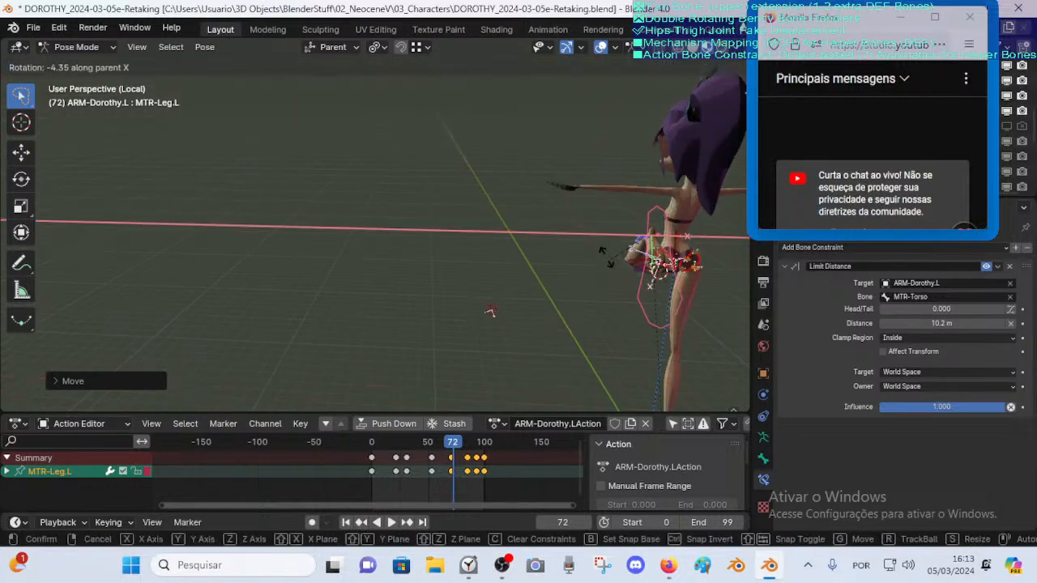
left_click(546, 338)
key("g")
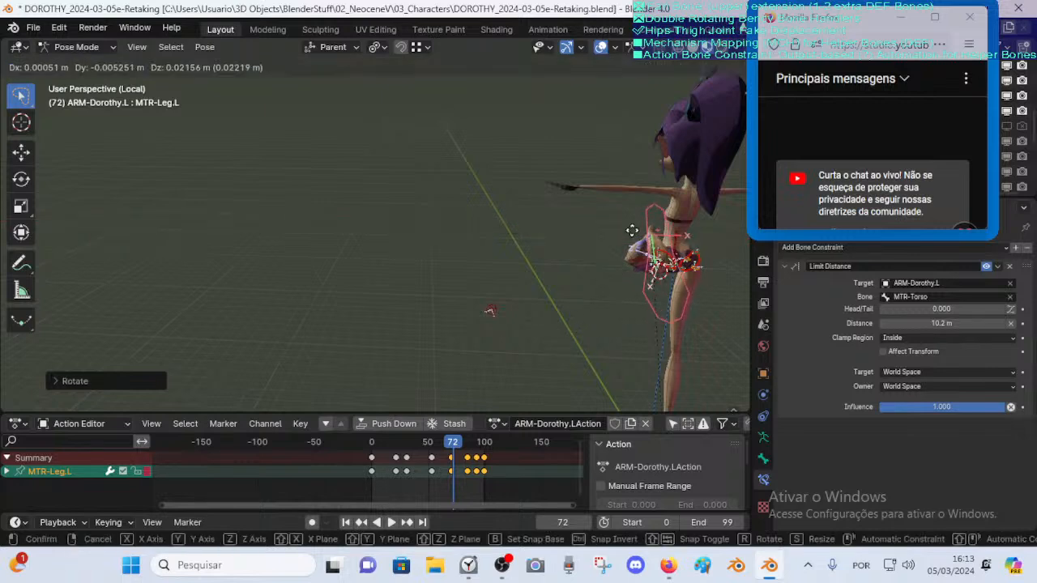
left_click(624, 259)
middle_click_drag(624, 259, 556, 251)
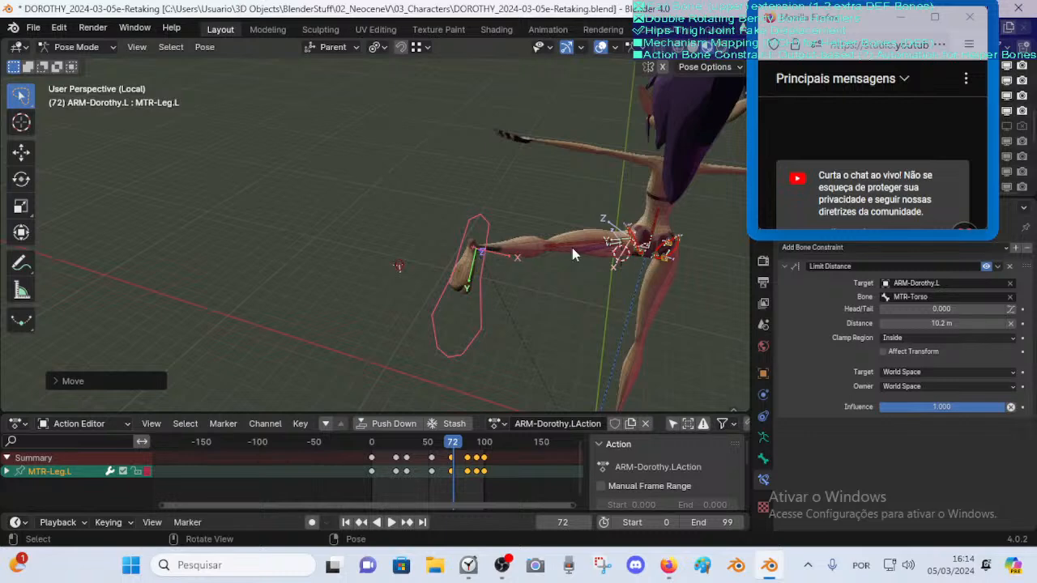
Lift MTR-Leg.L behind the back to head height with the knee bent, and examine the hip joint from the side and rear
key("g")
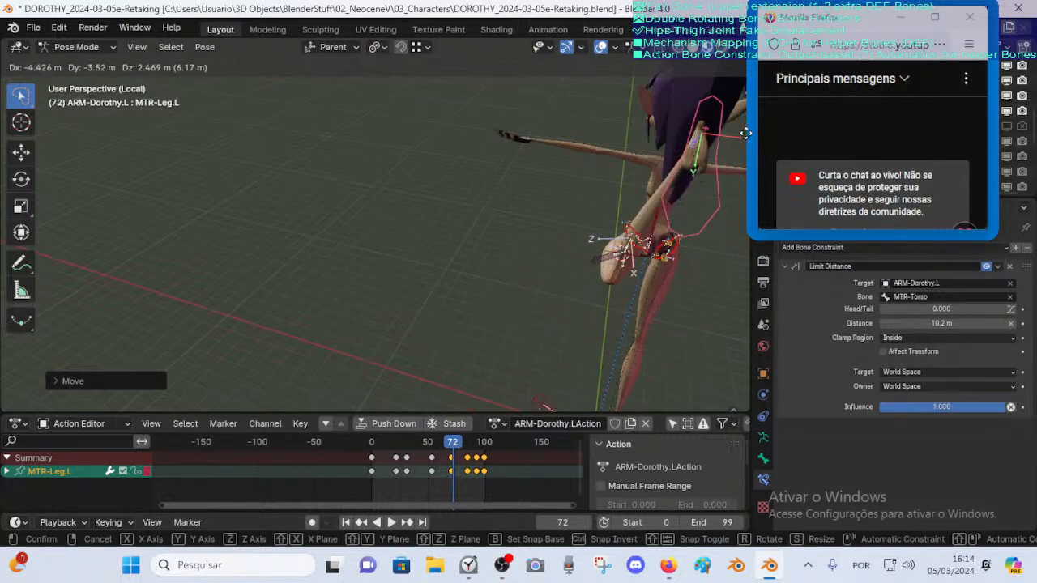
key("Escape")
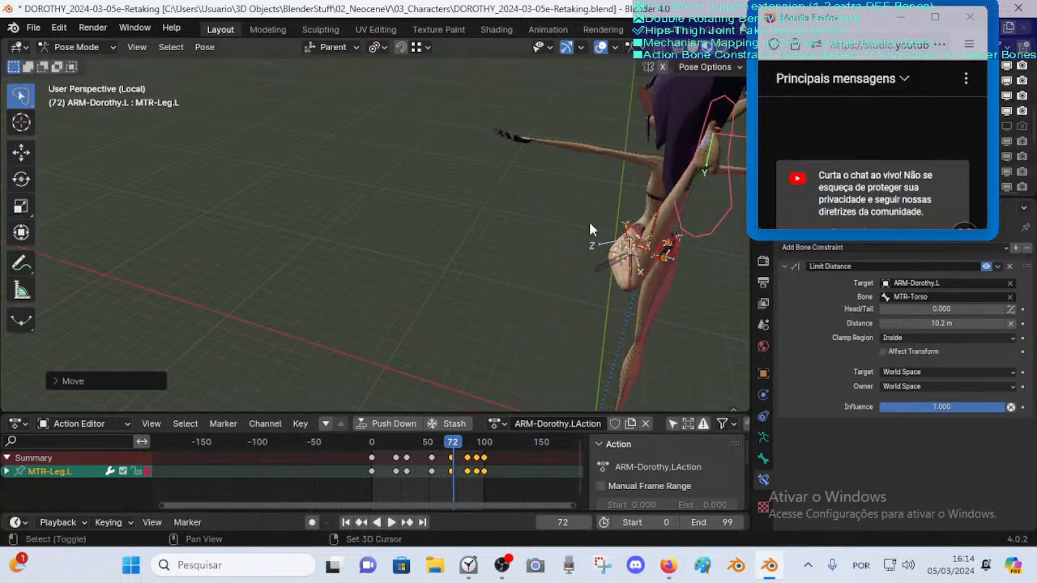
middle_click_drag(588, 217, 501, 147)
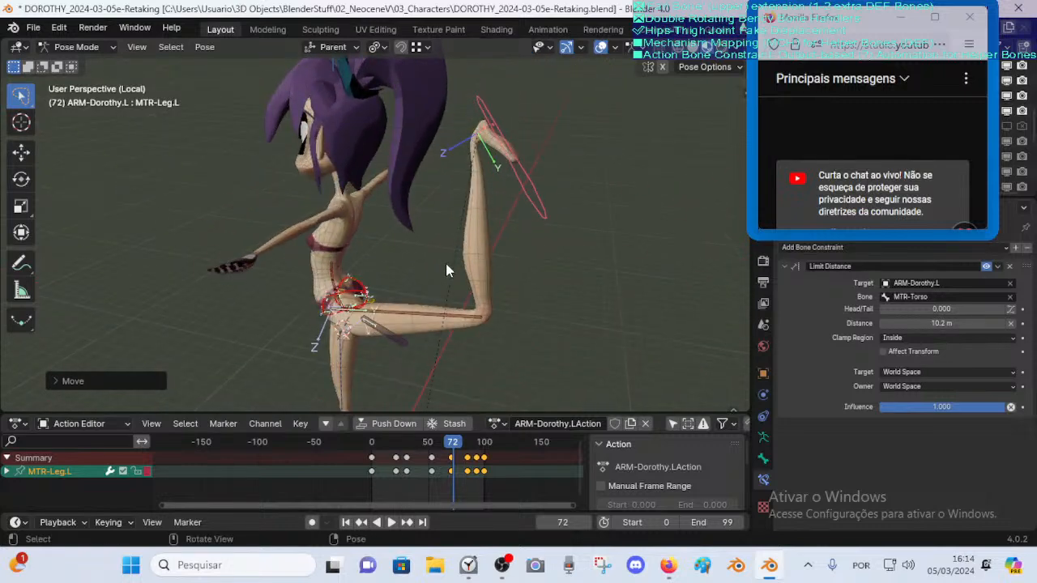
middle_click_drag(473, 235, 441, 299)
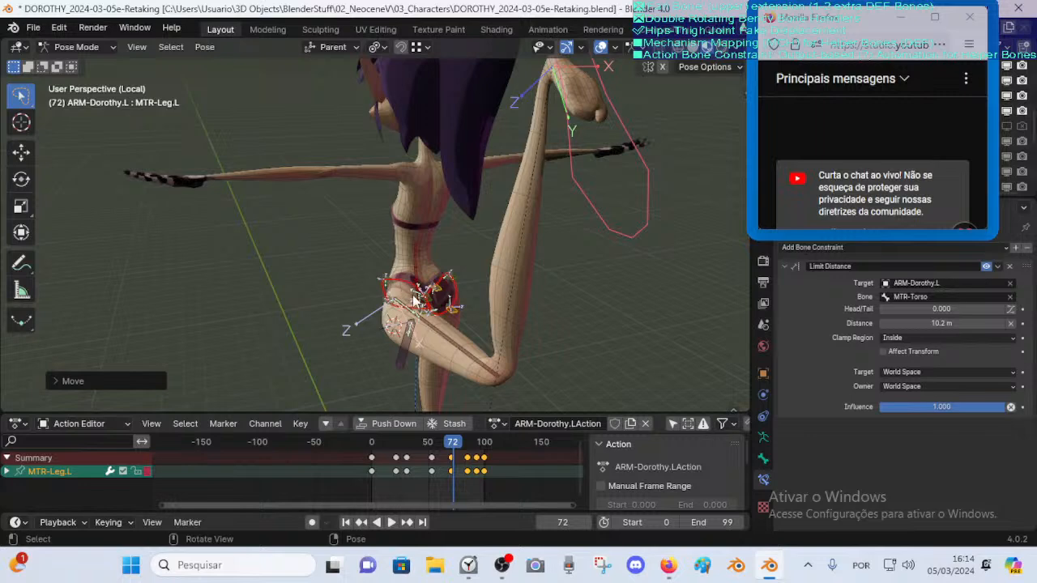
scroll(413, 297, "up", 1)
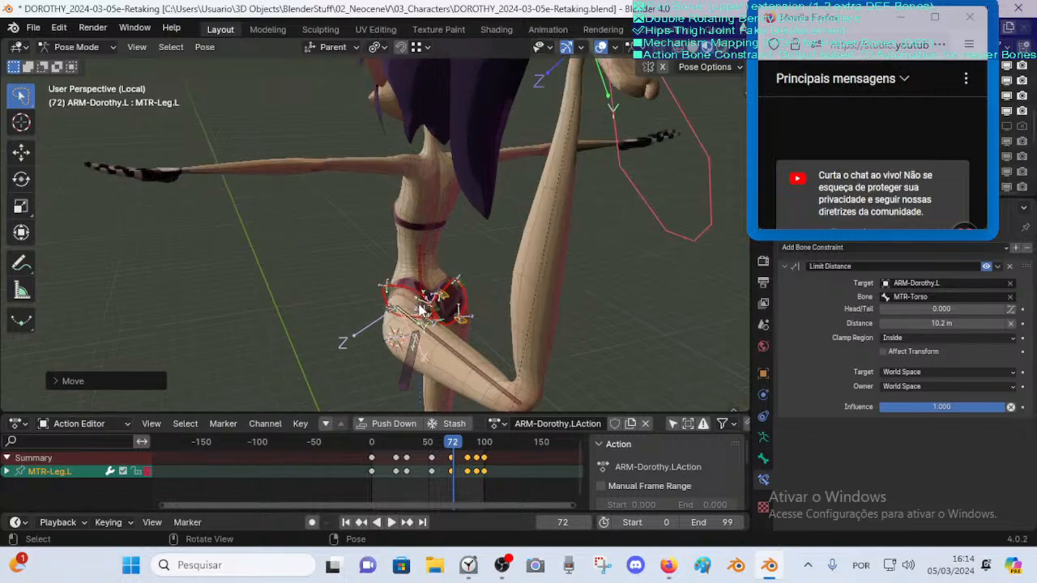
scroll(420, 310, "down", 2)
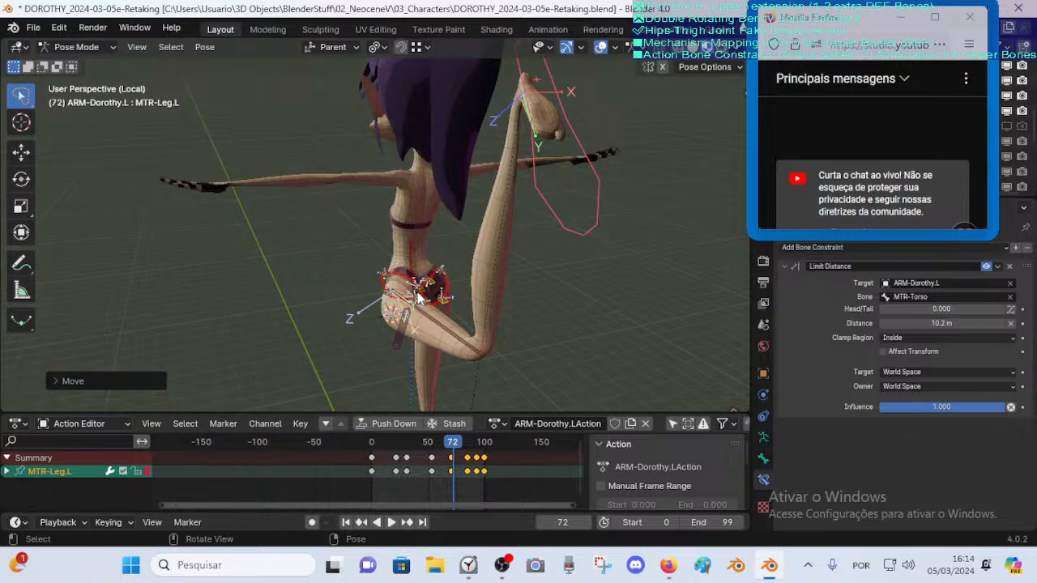
Lower MTR-Leg.L to shoulder height close behind the back so the knee points outward
middle_click_drag(528, 215, 521, 222)
key("g")
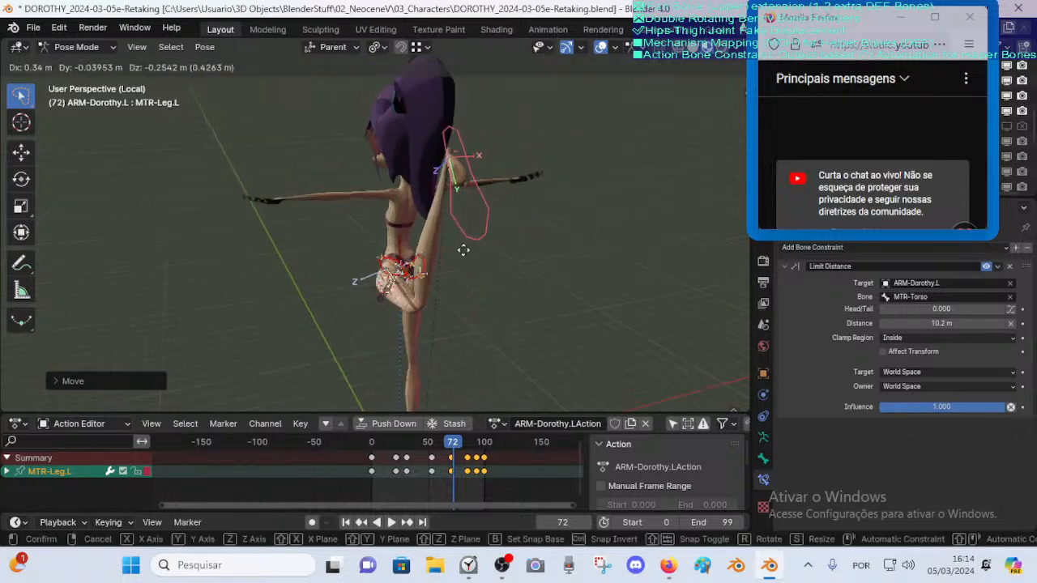
left_click(463, 272)
Return MTR-Leg.L to its rest position on the ground beside the standing foot
key("a")
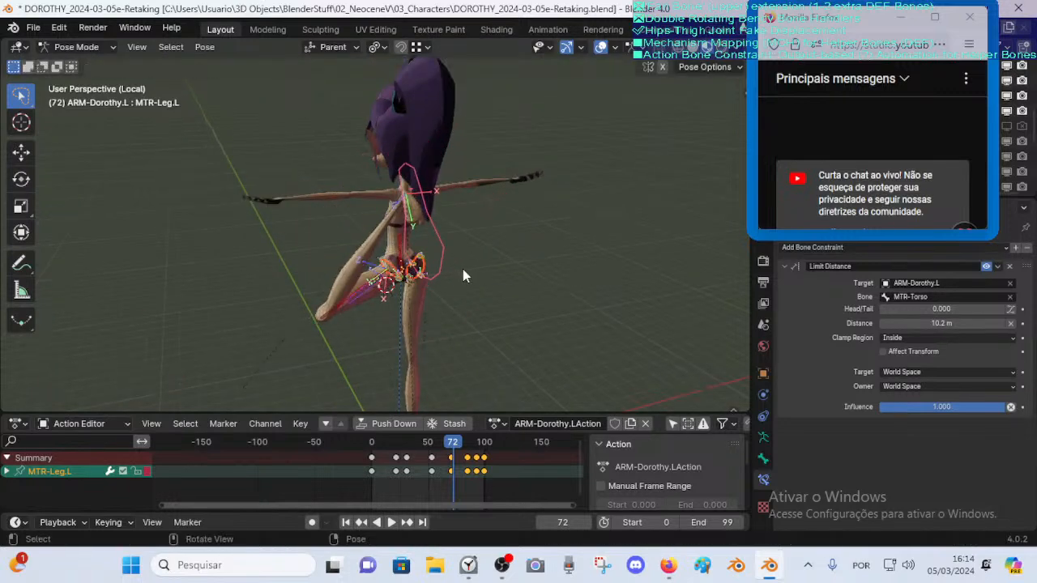
key("alt+g")
scroll(354, 322, "down", 1)
scroll(354, 328, "down", 1)
middle_click_drag(354, 328, 360, 381)
left_click(367, 376)
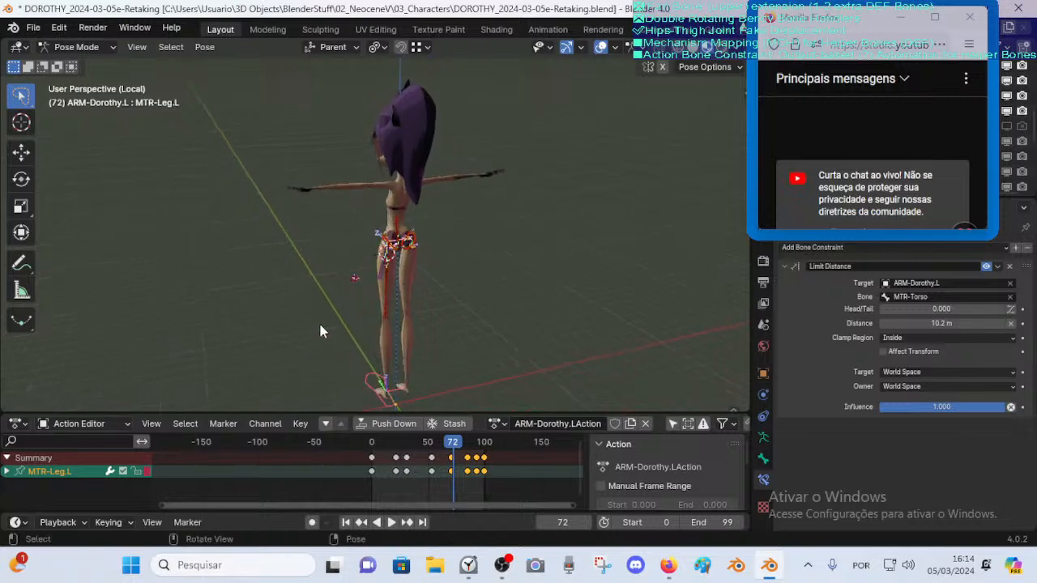
Examine the hip and thigh shape in the rest pose from the rear, side and front
middle_click_drag(319, 322, 379, 330)
scroll(402, 296, "up", 4)
scroll(420, 266, "down", 4)
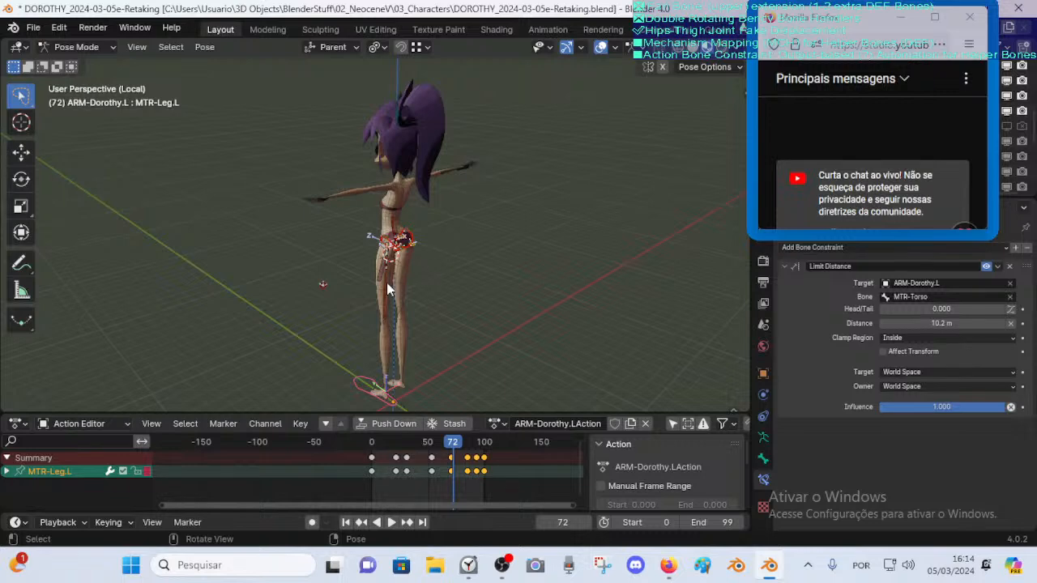
scroll(411, 283, "up", 2)
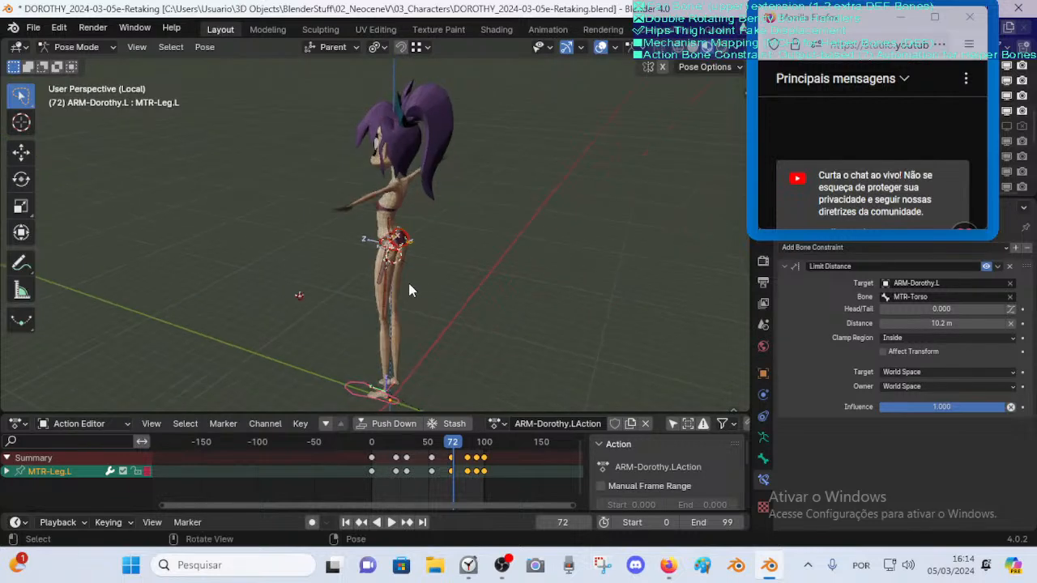
scroll(408, 290, "up", 2)
scroll(407, 283, "up", 2)
scroll(407, 283, "down", 2)
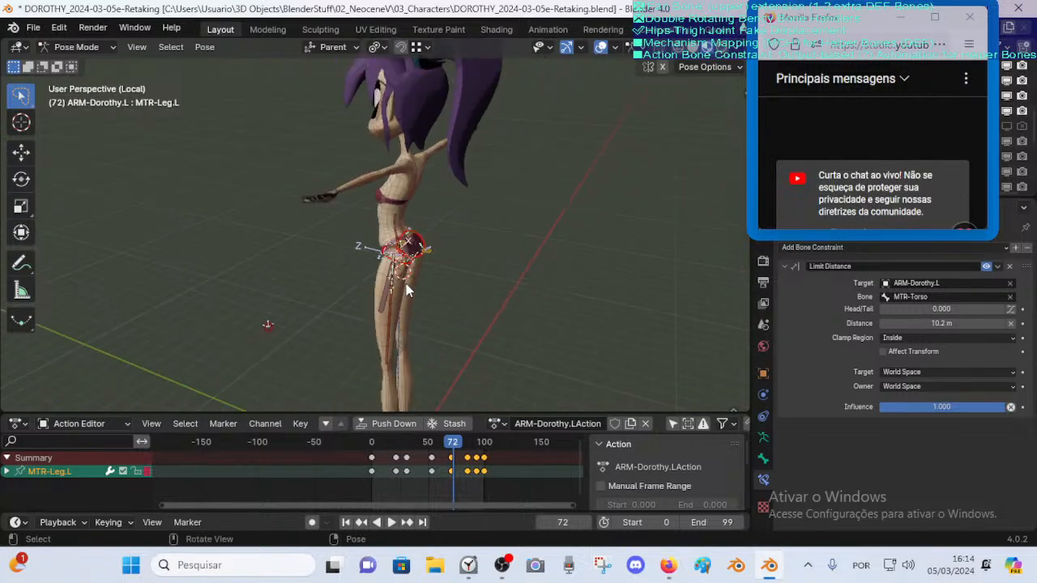
scroll(407, 301, "down", 3)
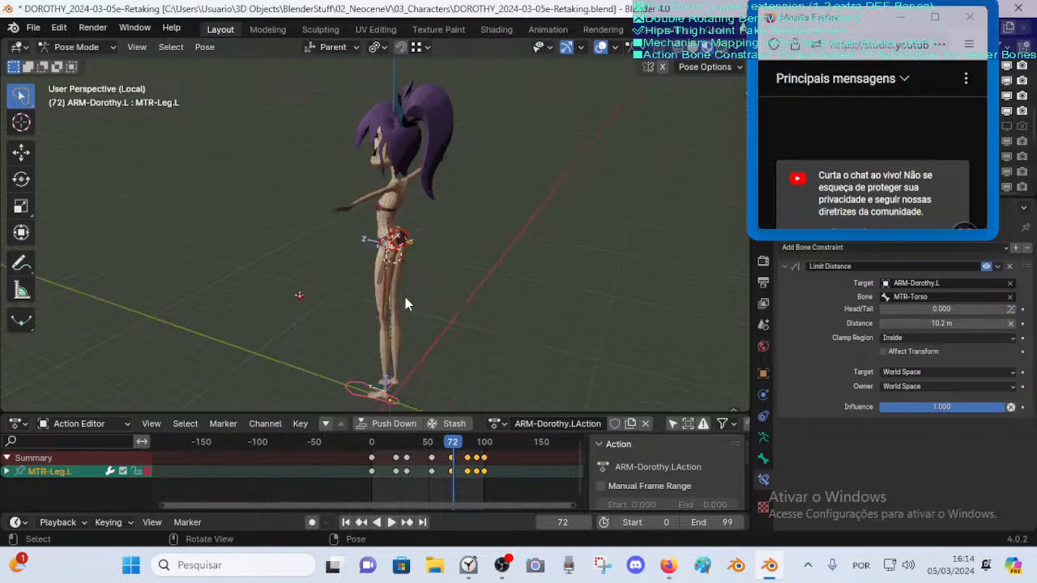
scroll(346, 398, "up", 2)
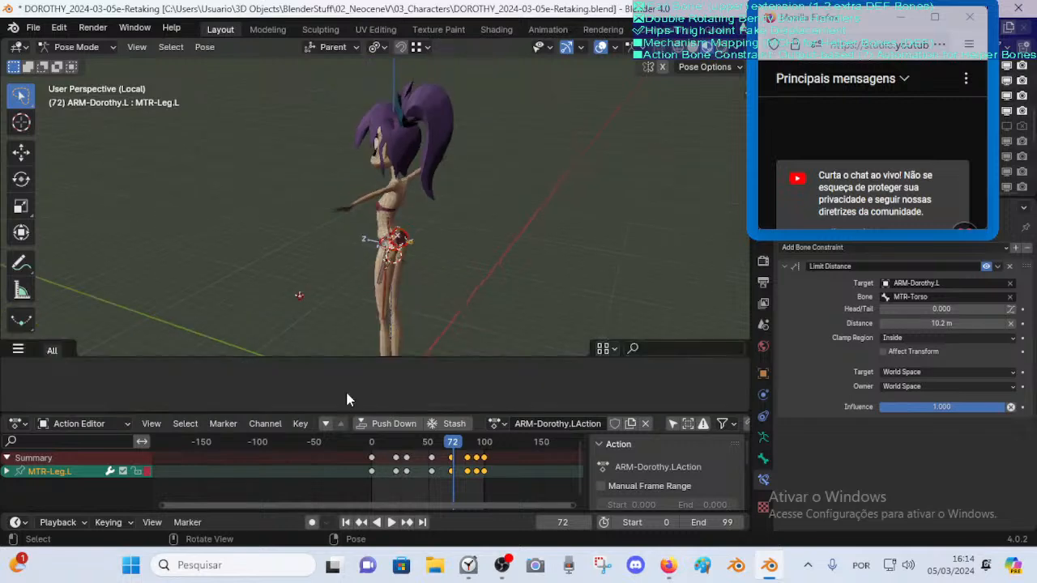
scroll(398, 359, "down", 2)
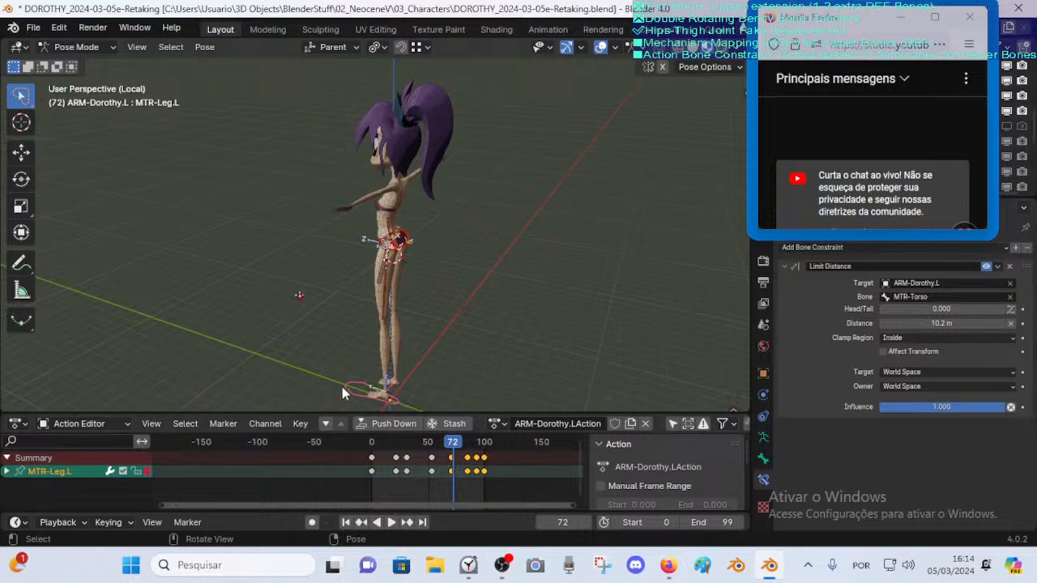
middle_click_drag(358, 327, 391, 291)
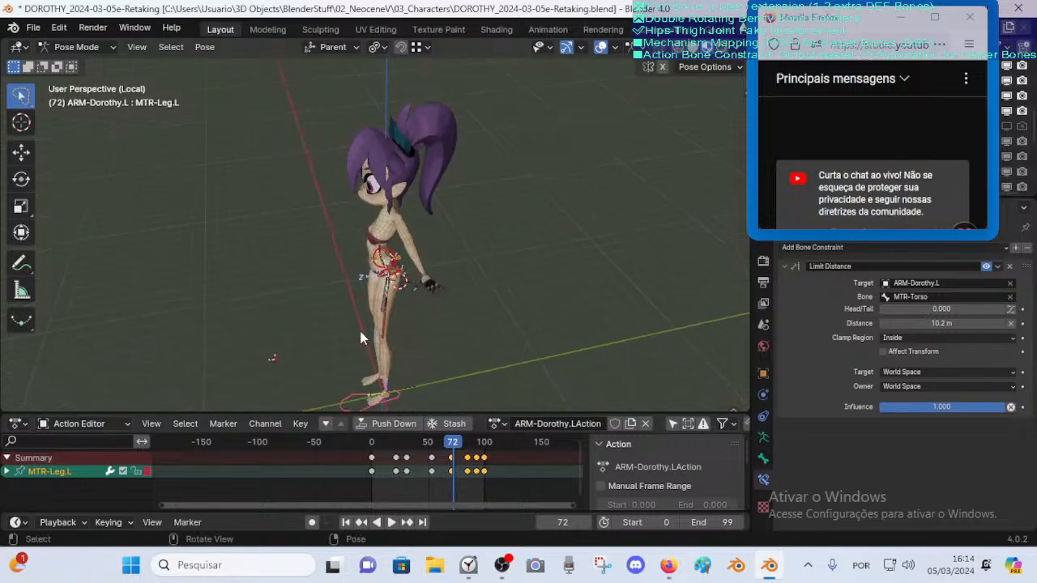
Extend MTR-Leg.L backward and outward to hand height, and rotate it so the toes point down
middle_click_drag(362, 339, 422, 344)
key("g")
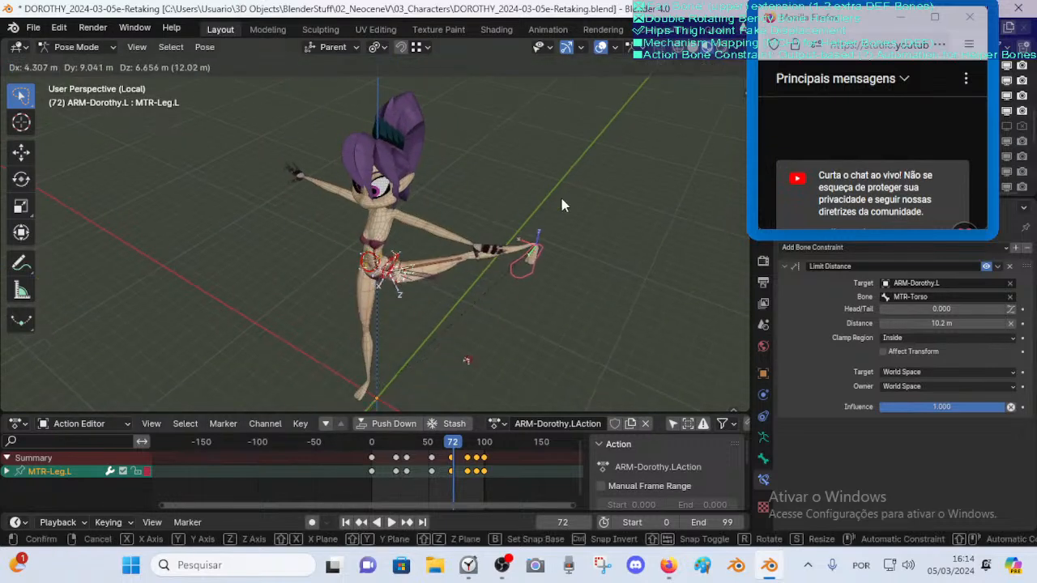
left_click(562, 199)
middle_click_drag(587, 243, 523, 267)
key("r")
left_click(541, 168)
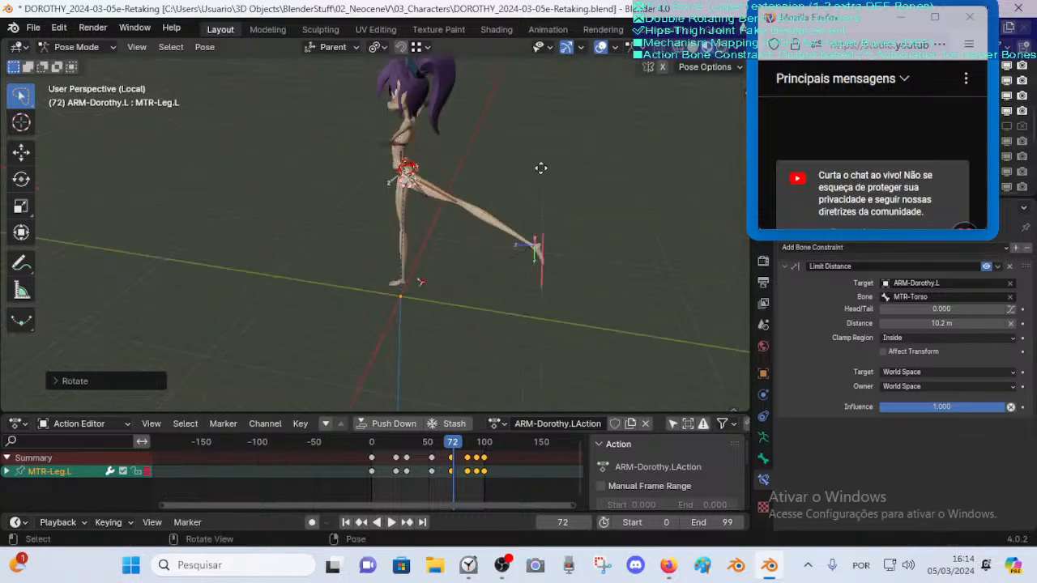
Bring MTR-Leg.L closer to the body at hip height with the knee bent outward, and rotate it about the Z axis
key("g")
left_click(491, 130)
middle_click_drag(544, 180, 457, 276)
key("g")
left_click(481, 187)
key("r")
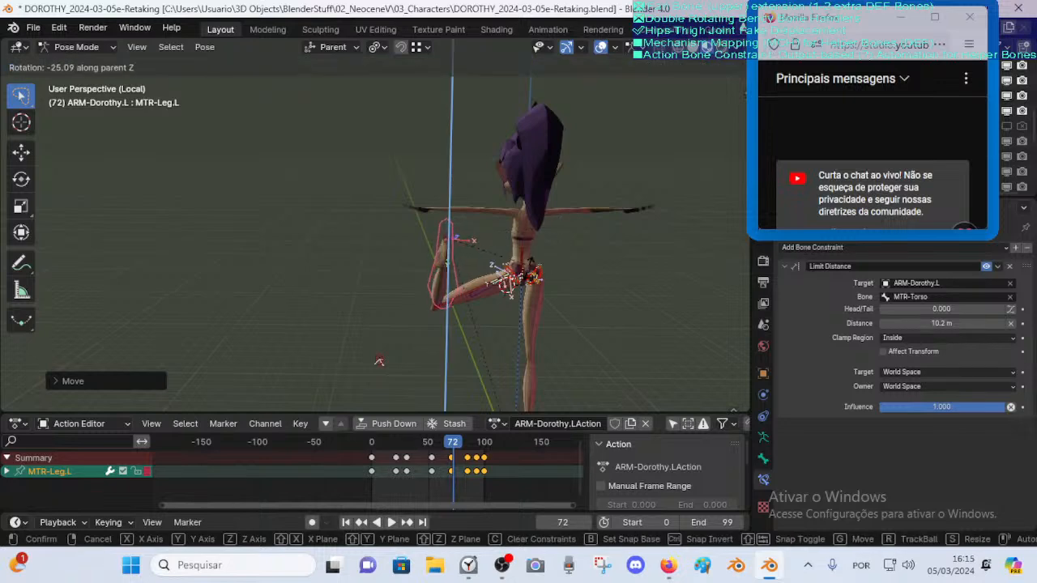
left_click(411, 293)
Rotate MTR-Leg.L about the X axis to tilt the raised foot outward behind the bent knee
middle_click_drag(492, 267, 508, 253)
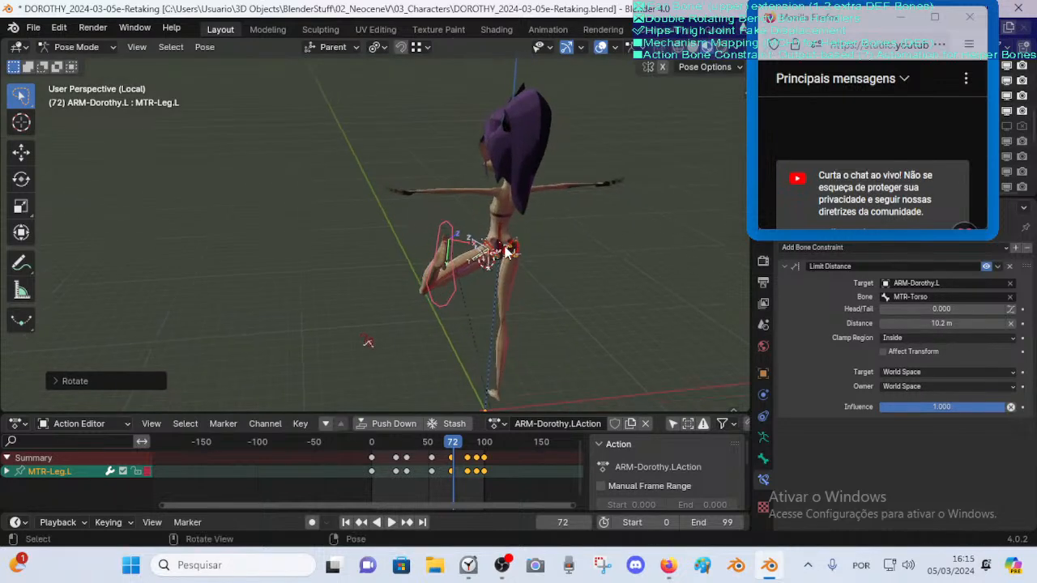
scroll(412, 273, "up", 2)
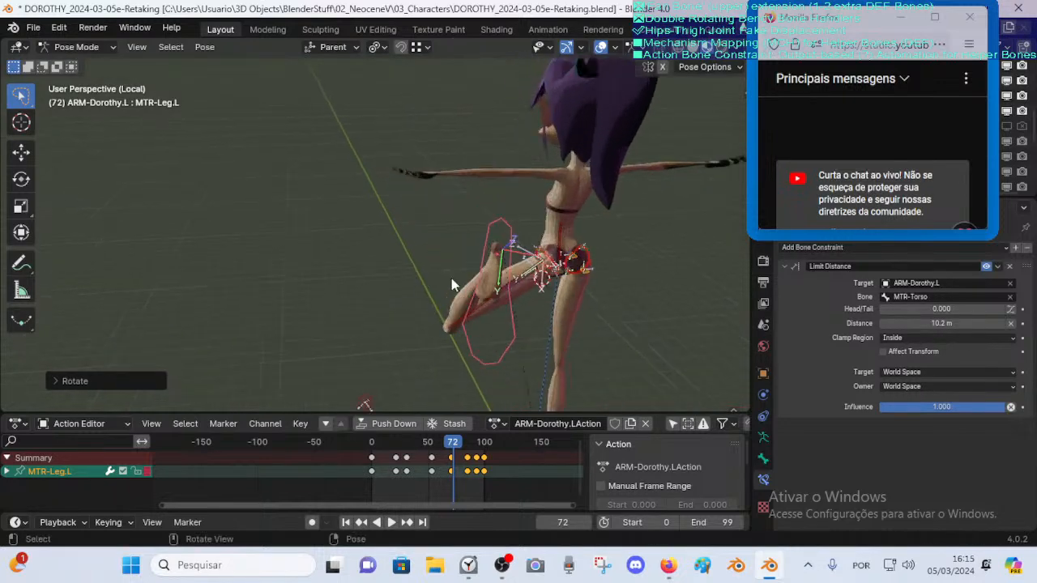
middle_click_drag(451, 278, 429, 289, "shift")
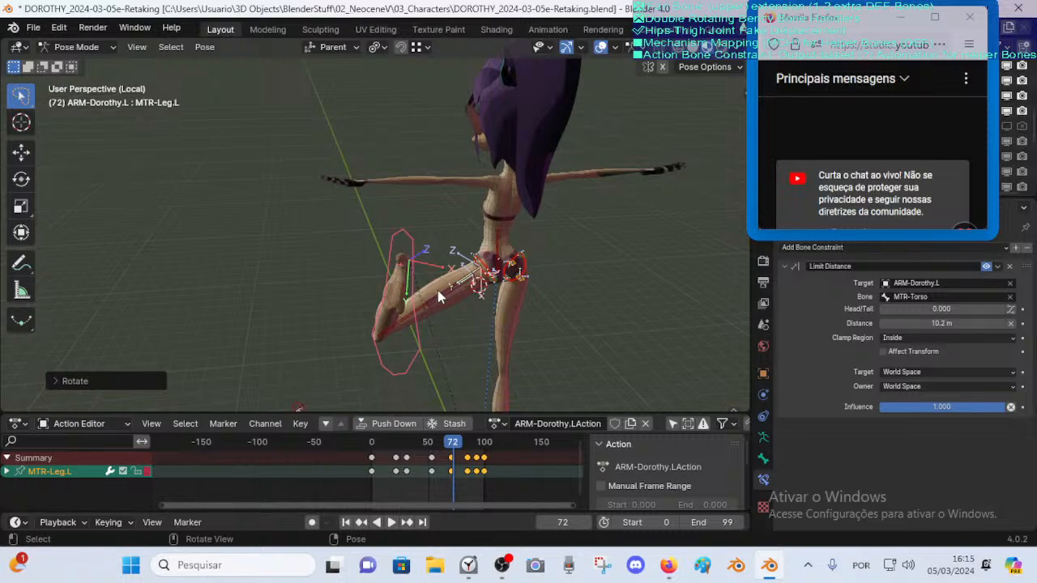
mouse_move(437, 290)
middle_mouse_down()
mouse_move(370, 299)
mouse_move(437, 306)
middle_mouse_up()
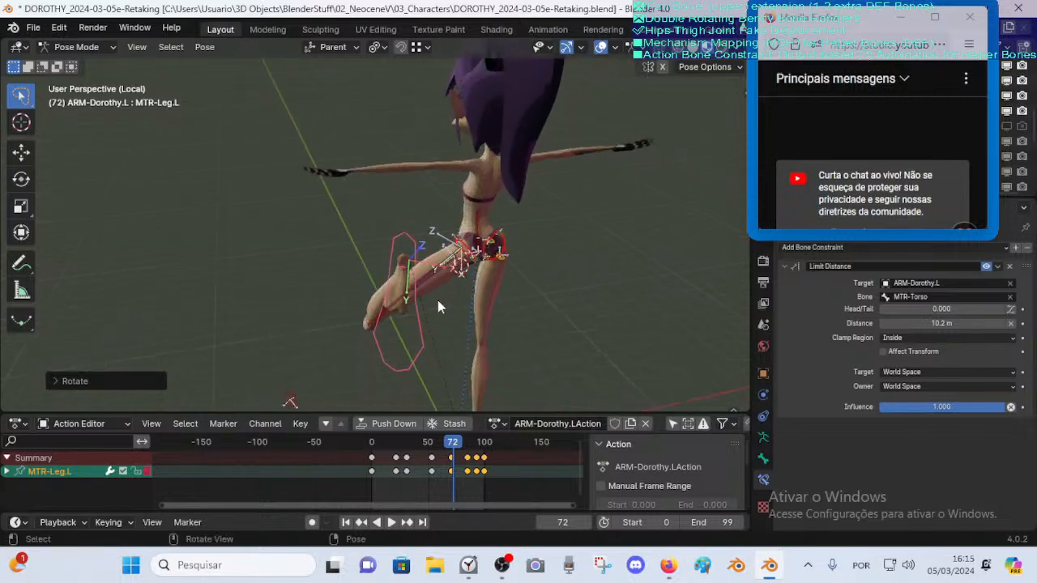
key("r")
key("z")
key("x")
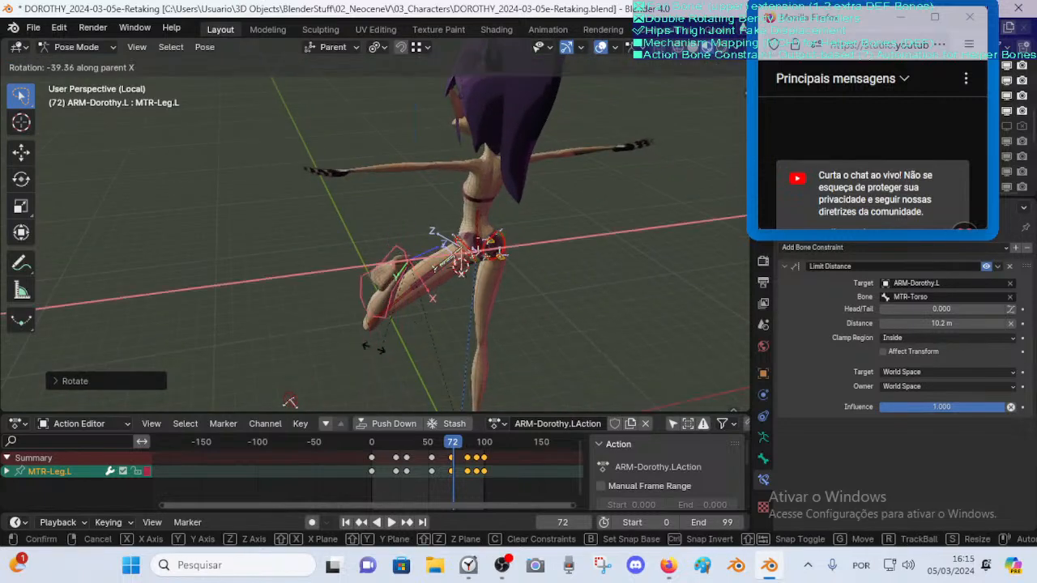
left_click(358, 342)
Move MTR-Leg.L around behind the pelvis with the knee tightly folded to test the hip deformation
key("g")
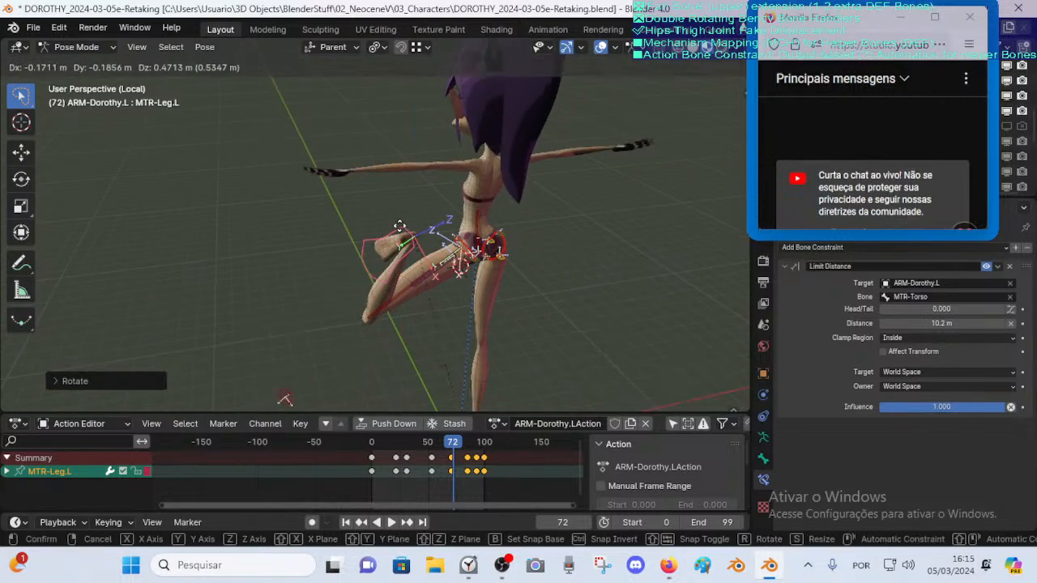
left_click(387, 278)
key("g")
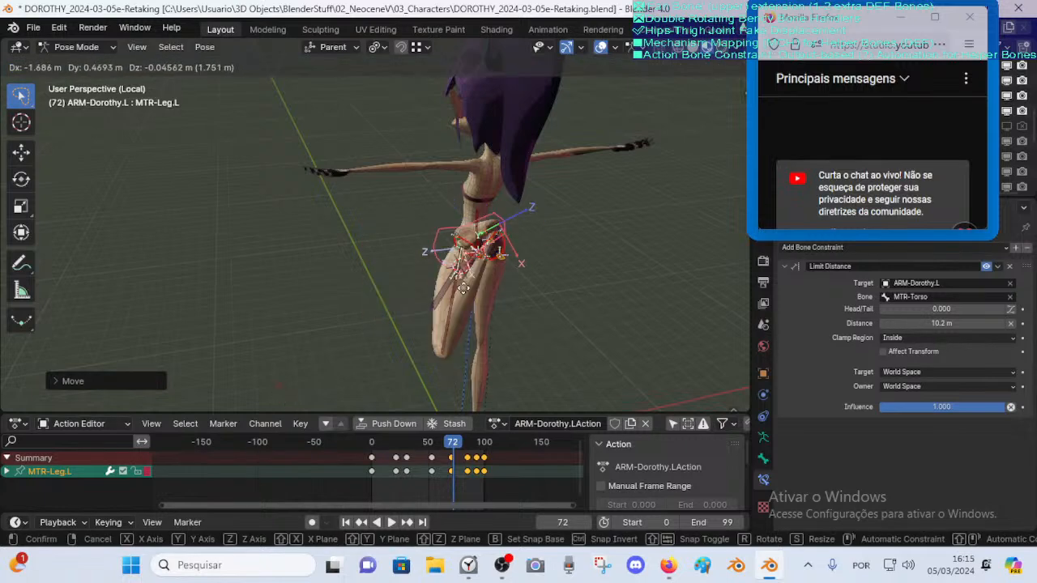
left_click(501, 299)
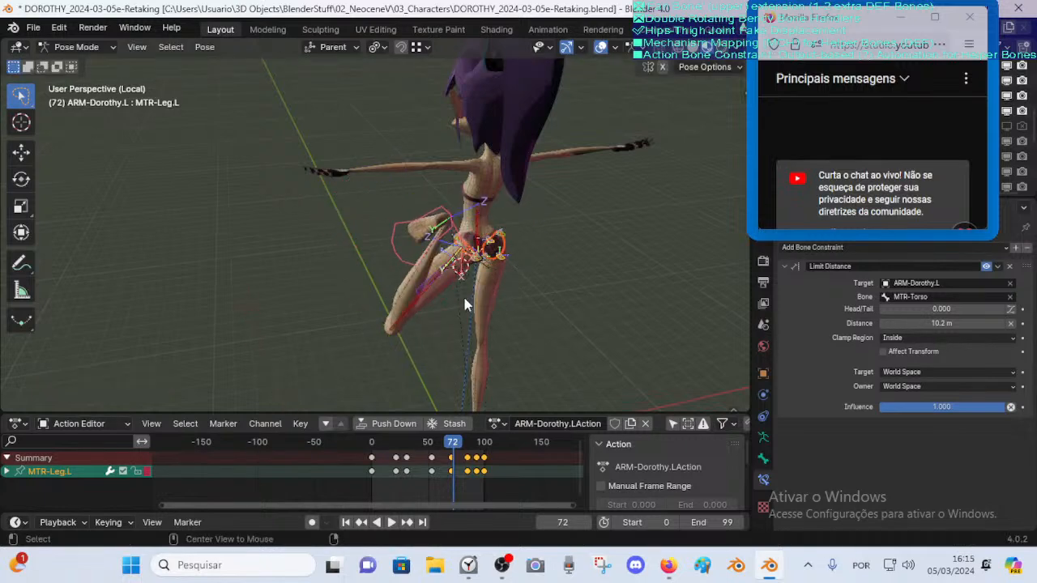
Return MTR-Leg.L to its rest pose, and examine the pelvis and thighs up close from the front and rear
key("ctrl+z")
middle_click_drag(467, 264, 440, 331)
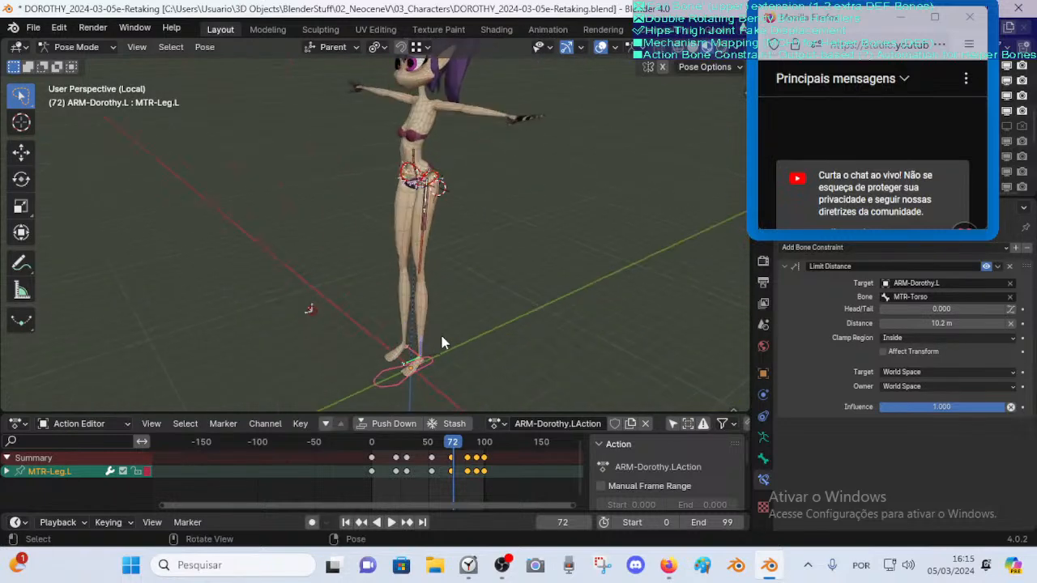
scroll(460, 295, "up", 4)
middle_click_drag(460, 296, 416, 253, "shift")
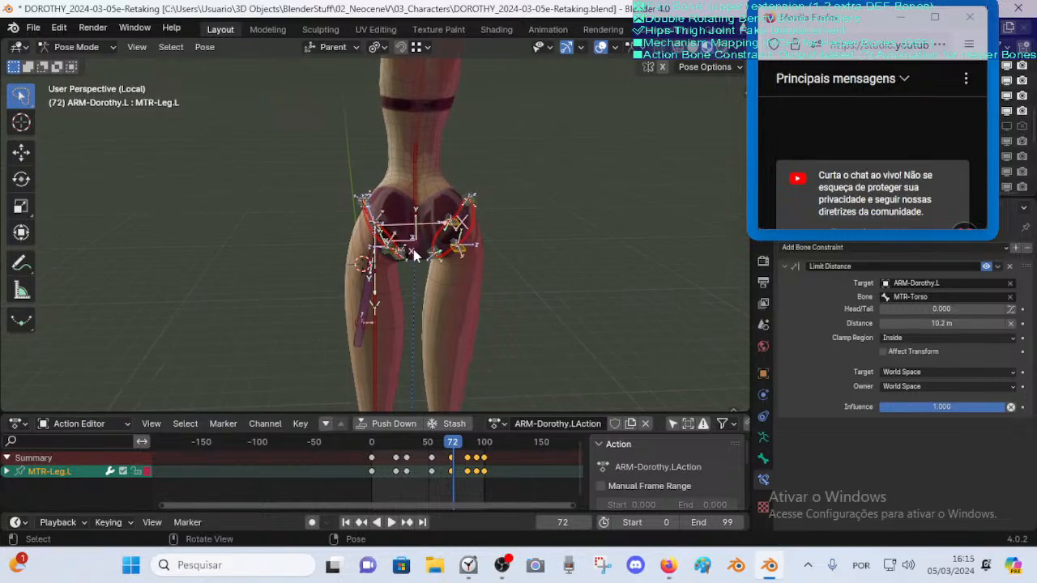
Raise MTR-Leg.L out to the side at about hip height with the knee bent upward to test the hip deformation
middle_click_drag(337, 265, 370, 281)
scroll(386, 257, "down", 6)
key("g")
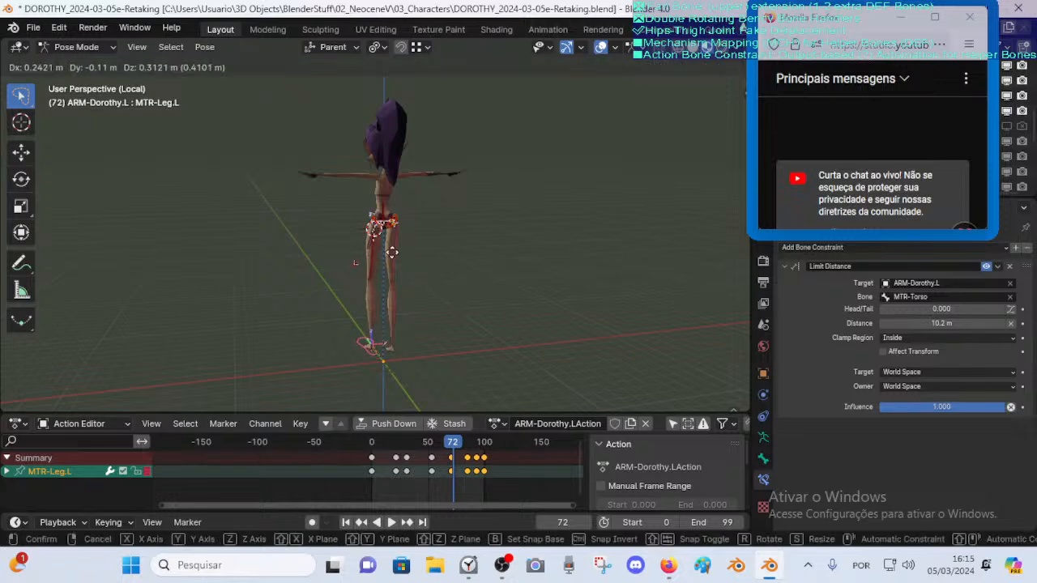
left_click(380, 192)
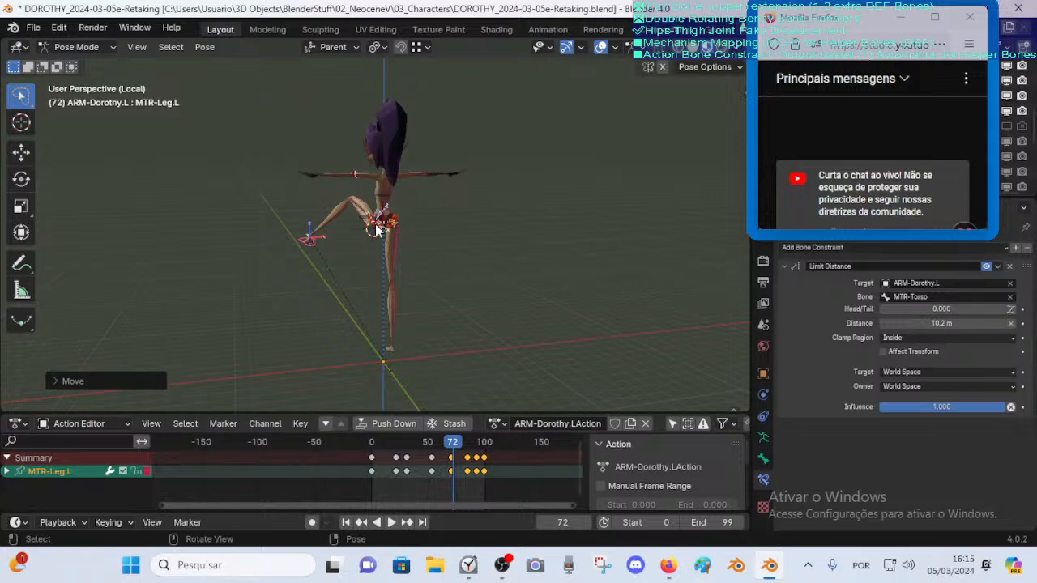
scroll(331, 258, "up", 6)
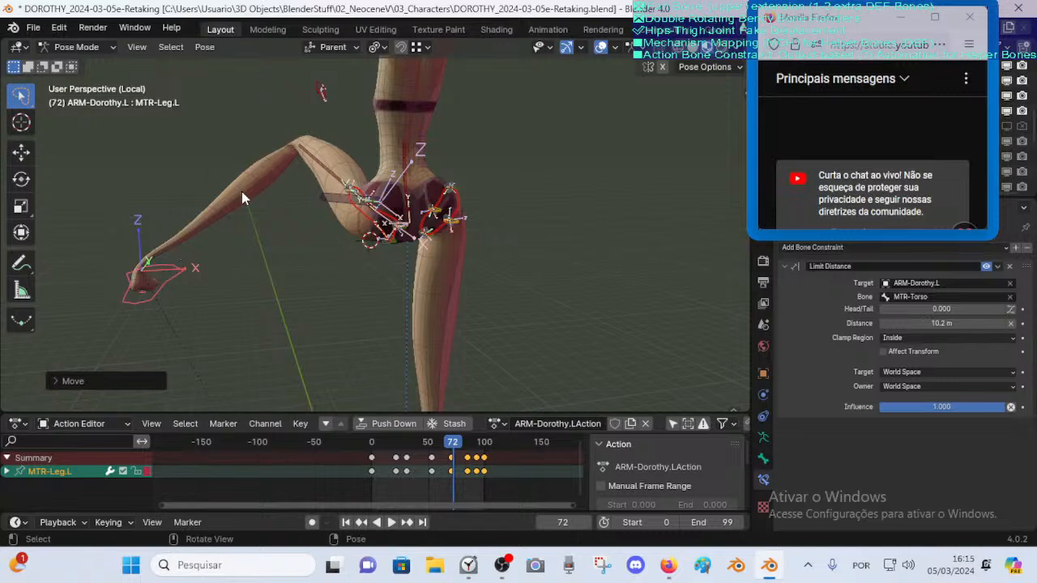
Move MTR-Leg.L behind the body so the thigh hangs down and the shin extends backward at knee height
middle_click_drag(237, 235, 197, 248)
key("g")
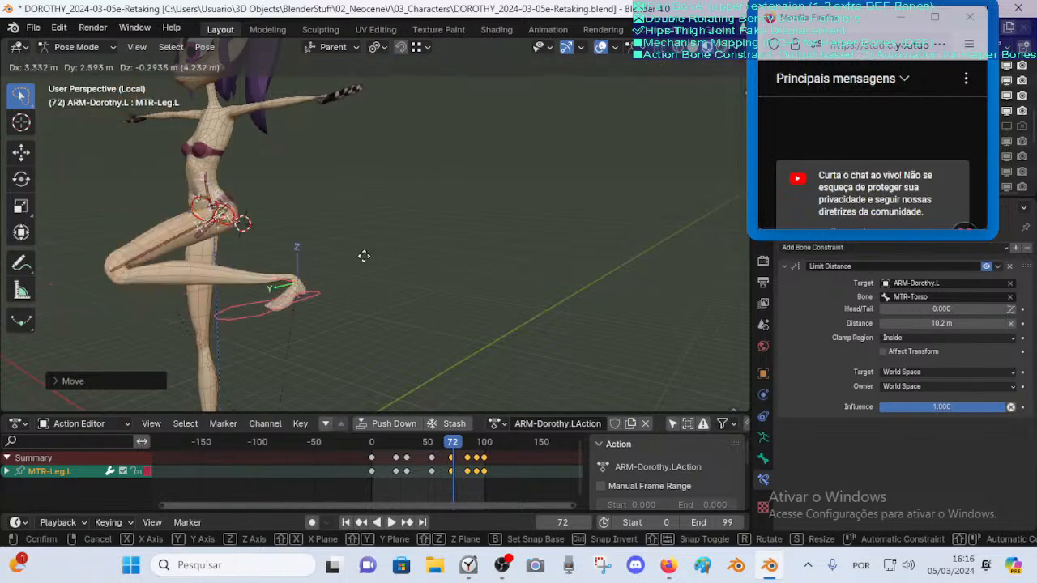
left_click(334, 262)
middle_click_drag(333, 262, 250, 289)
key("g")
left_click(370, 316)
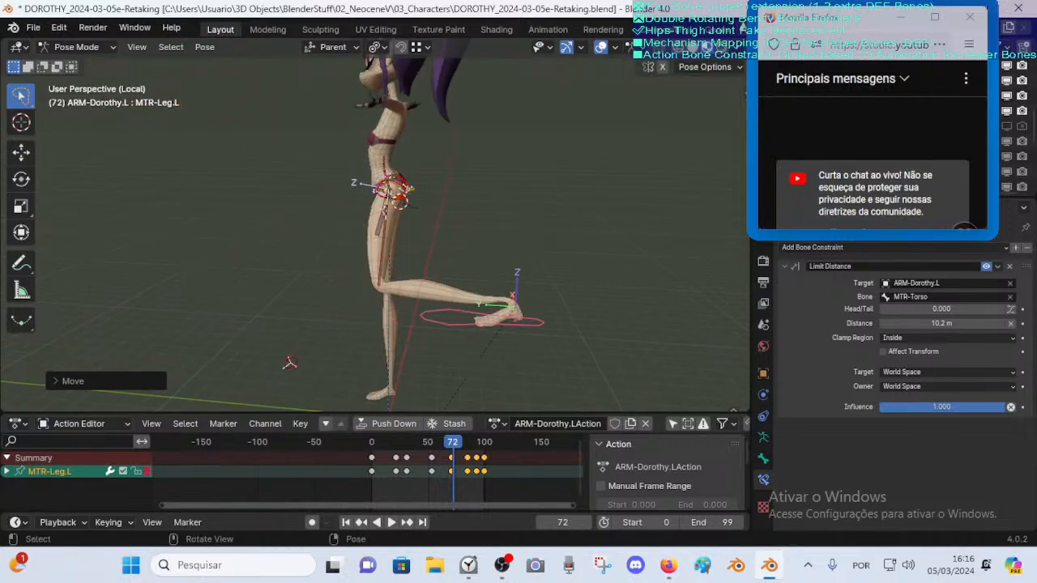
Rotate MTR-Leg.L about the X axis to point the raised foot downward, and pull it farther backward and up
key("r")
key("x")
left_click(482, 328)
key("g")
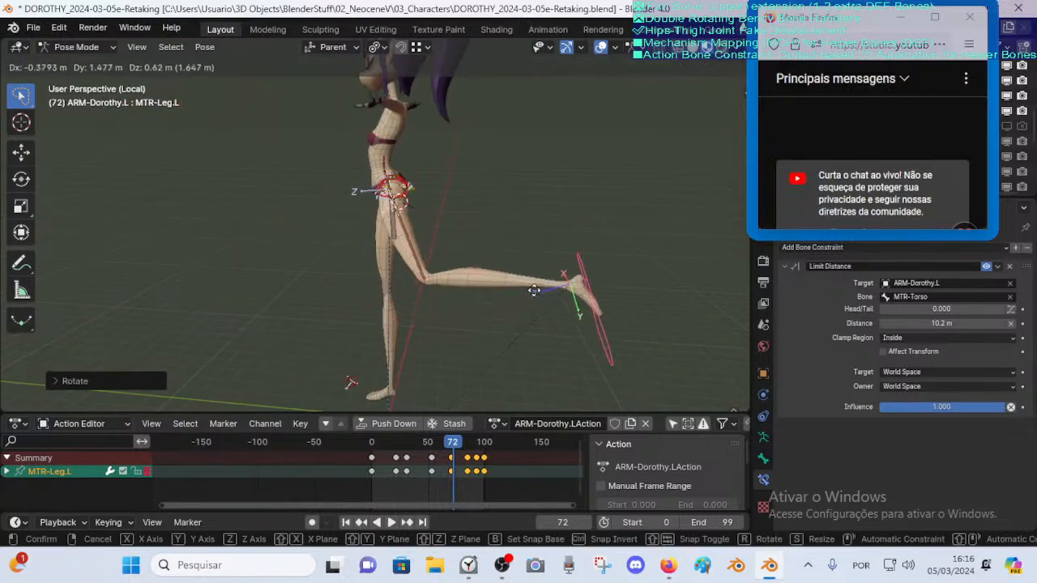
left_click(537, 275)
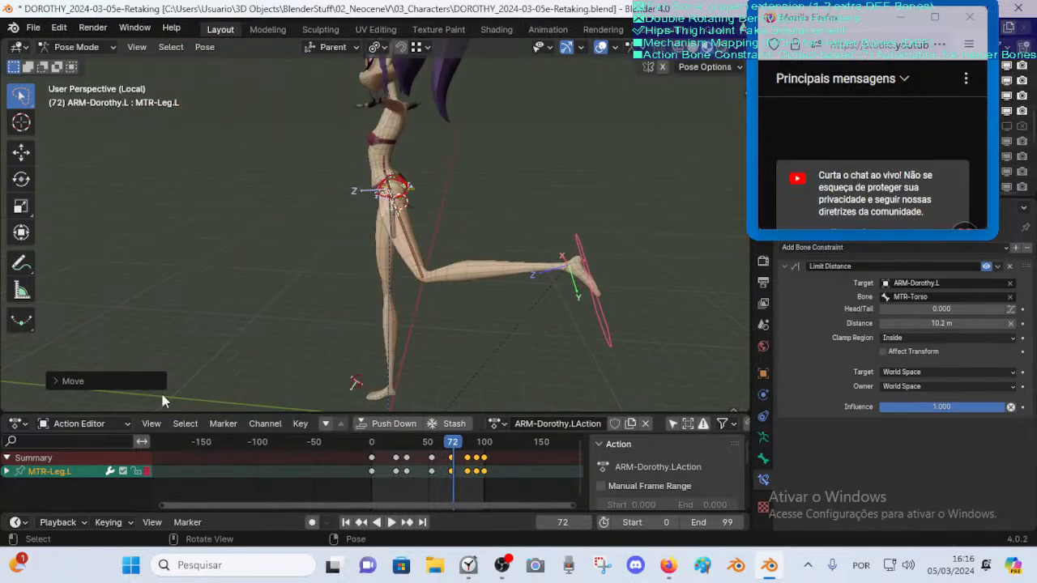
left_click(16, 423)
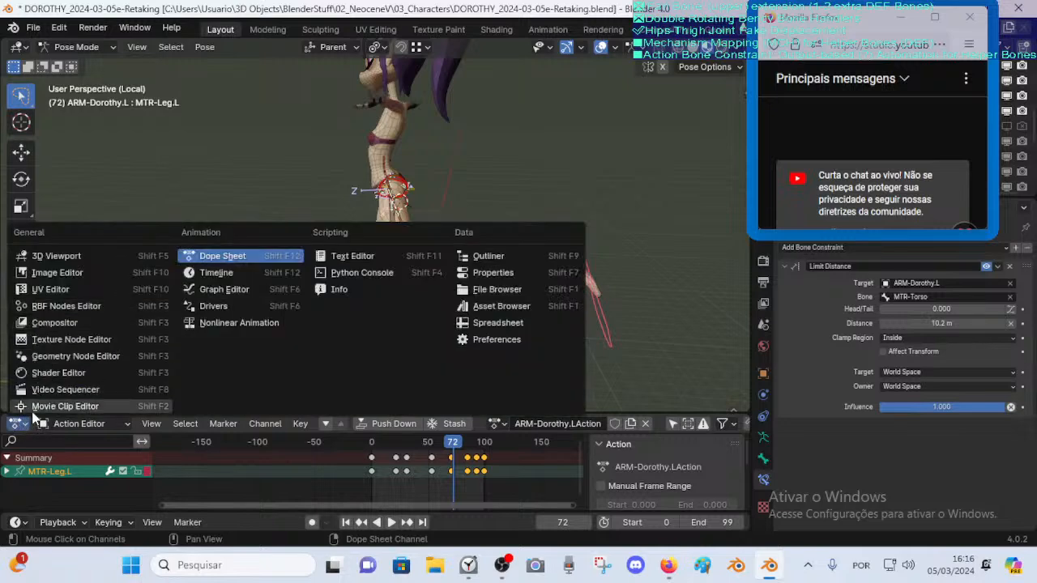
left_click(14, 429)
Rotate MTR-Leg.L further about the X axis and lift it above hip height behind the body
middle_click_drag(252, 293, 478, 283)
key("g")
left_click(347, 298)
key("r")
key("x")
left_click(397, 257)
key("g")
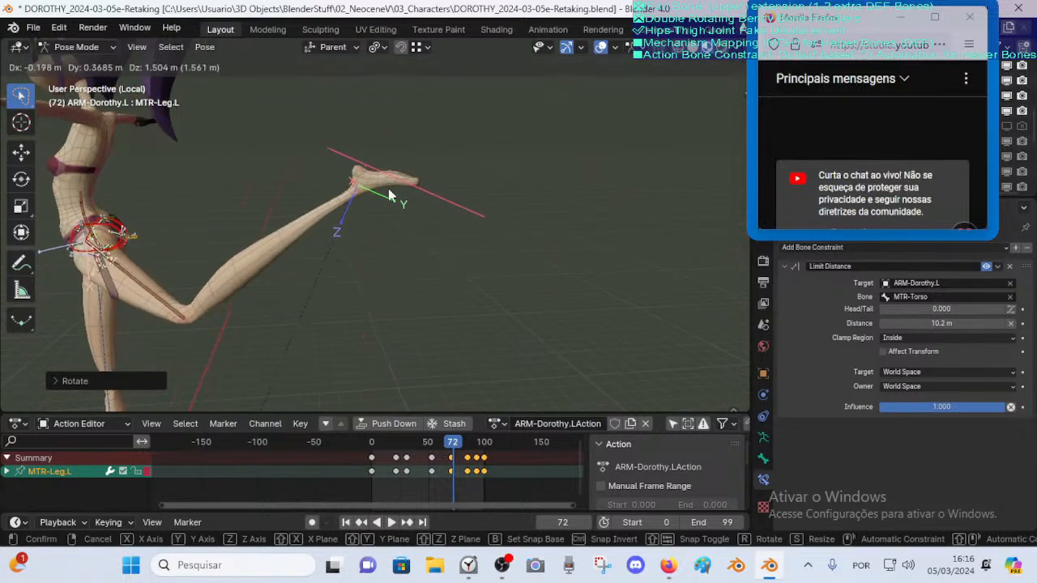
left_click(389, 194)
Rotate the raised MTR-Leg.L to adjust the foot angle, and refine its position behind the body with the knee bent
middle_click_drag(324, 272, 368, 265)
key("r")
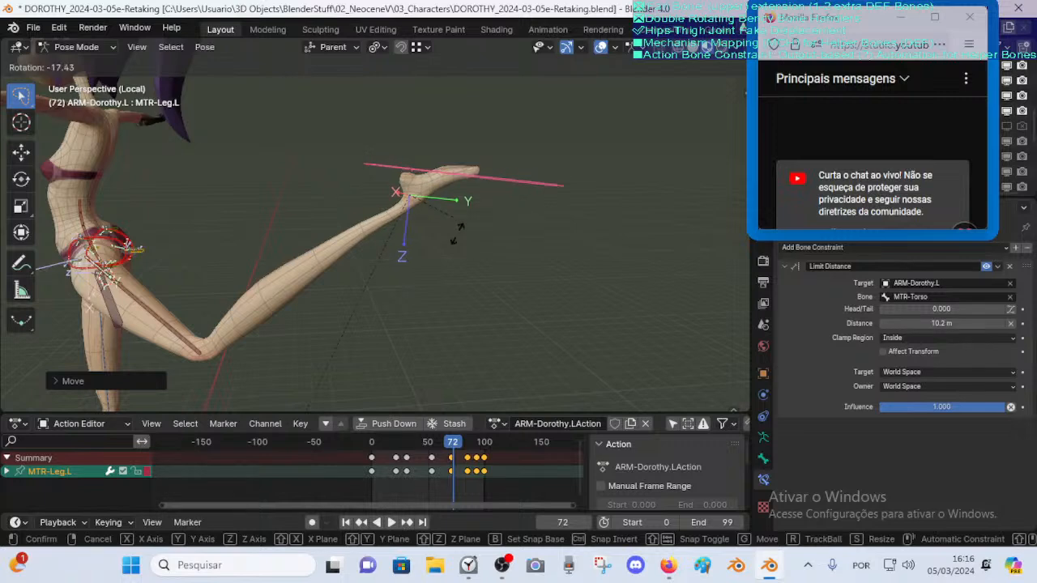
left_click(446, 264)
middle_click_drag(446, 264, 365, 259)
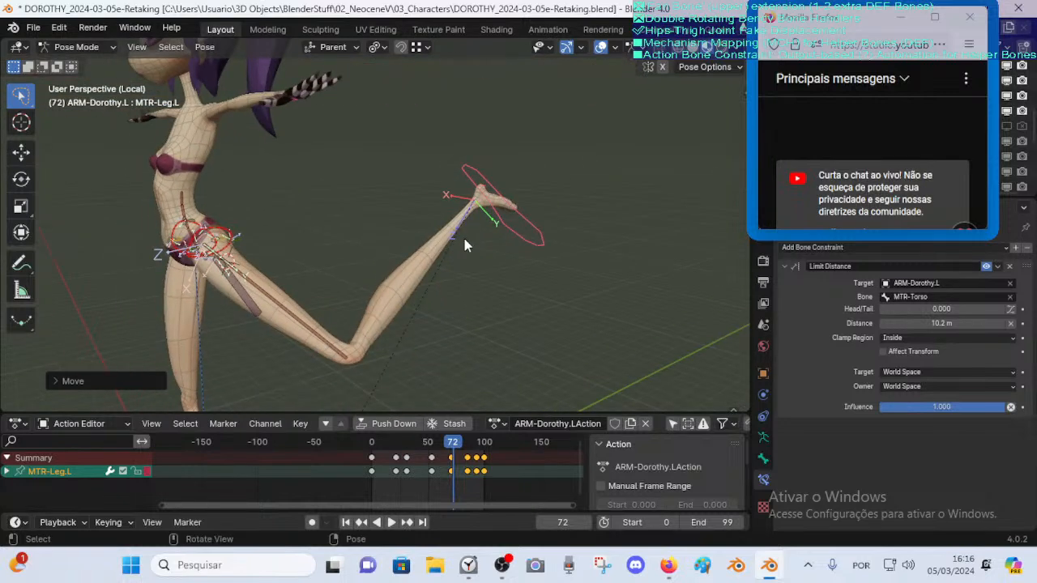
key("g")
left_click(444, 270)
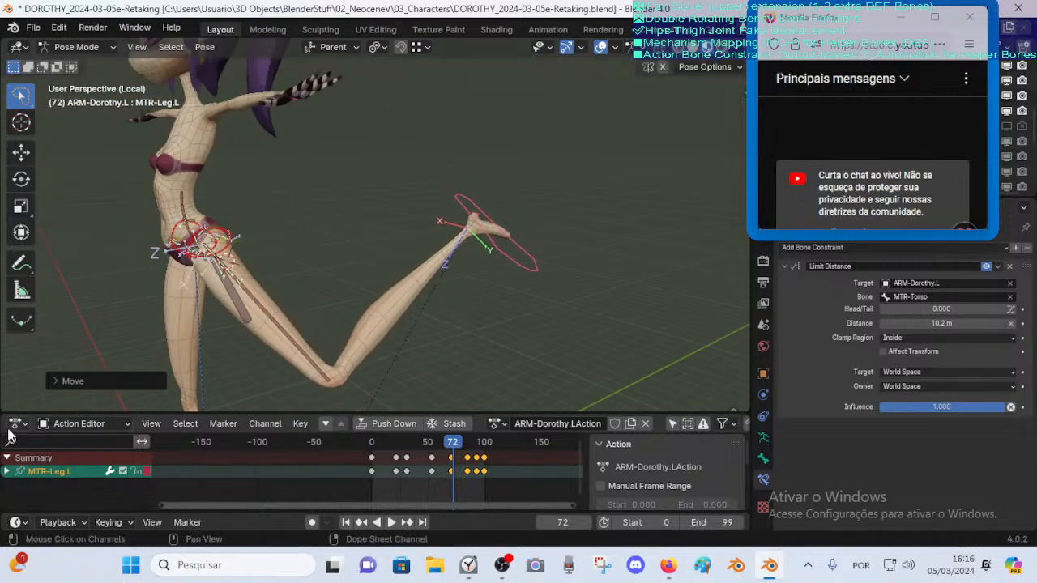
Return MTR-Leg.L to its rest pose, deselect the action's keyframes, and inspect the hips from the front side
middle_click_drag(351, 265, 438, 259)
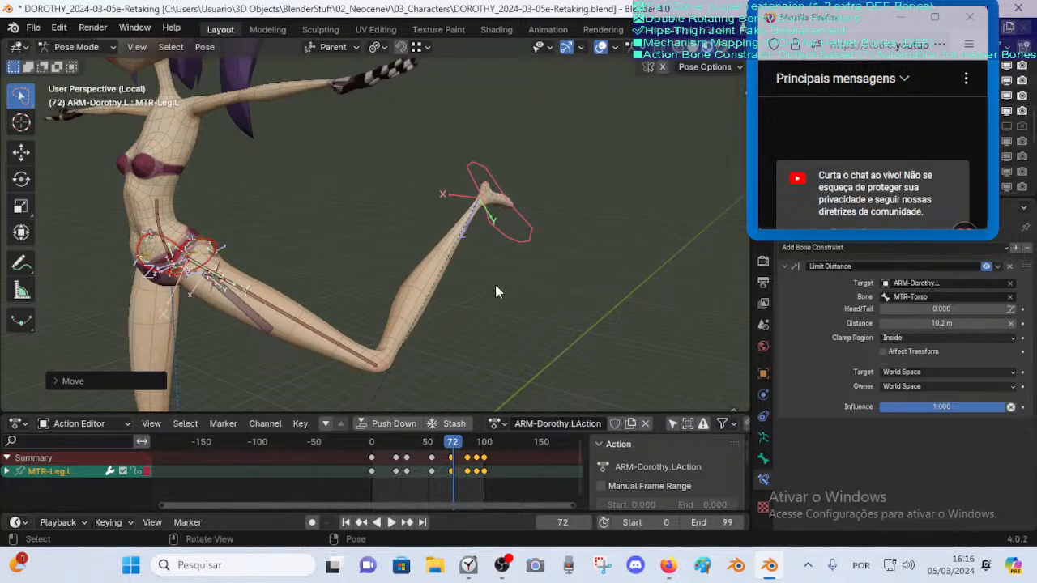
middle_click_drag(490, 283, 362, 347)
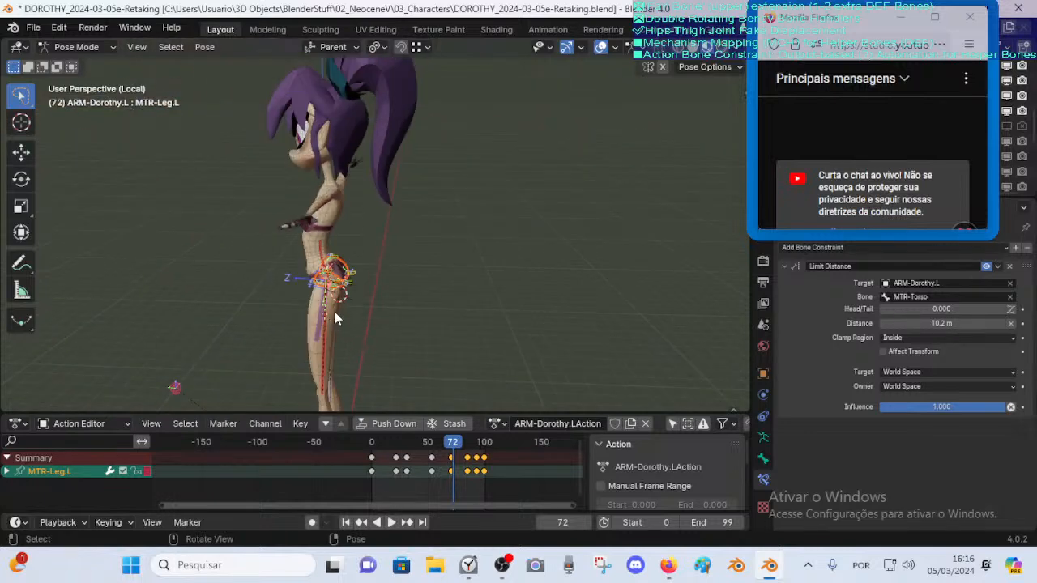
middle_click_drag(434, 163, 336, 315)
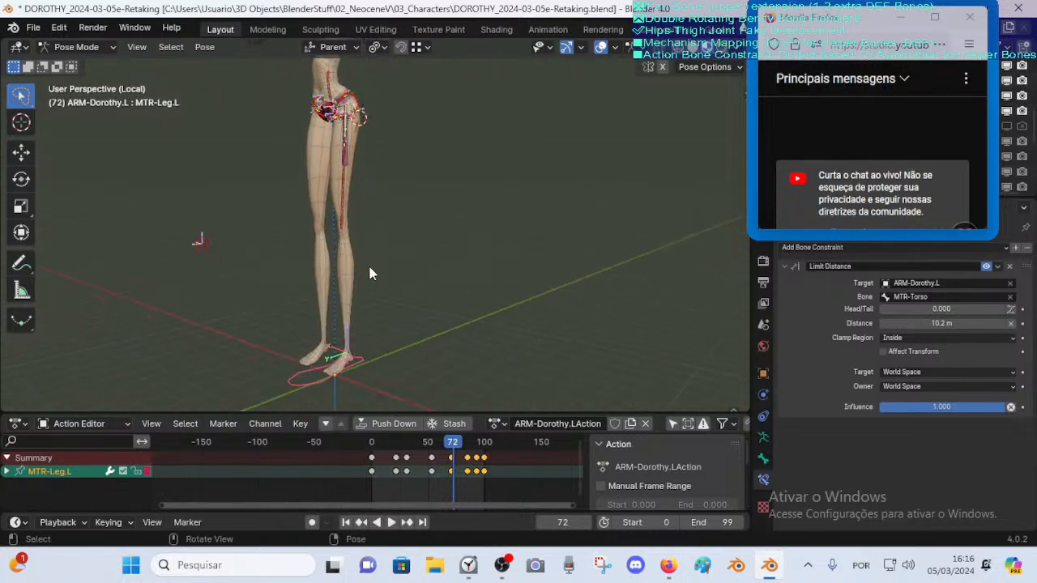
left_click(512, 493)
middle_click_drag(376, 280, 399, 354)
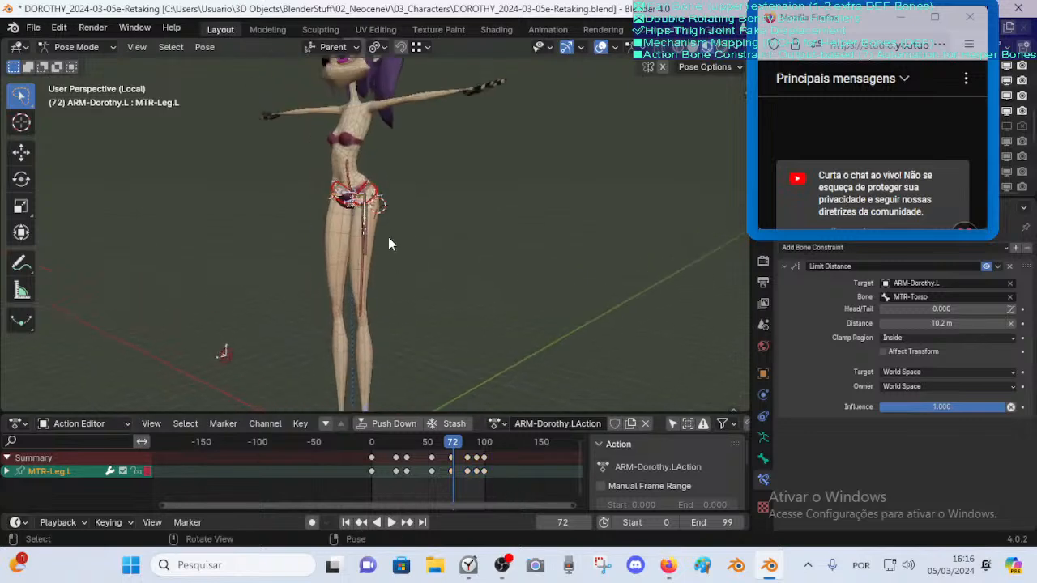
scroll(387, 233, "up", 3)
middle_click_drag(405, 197, 411, 313, "shift")
scroll(411, 314, "up", 3)
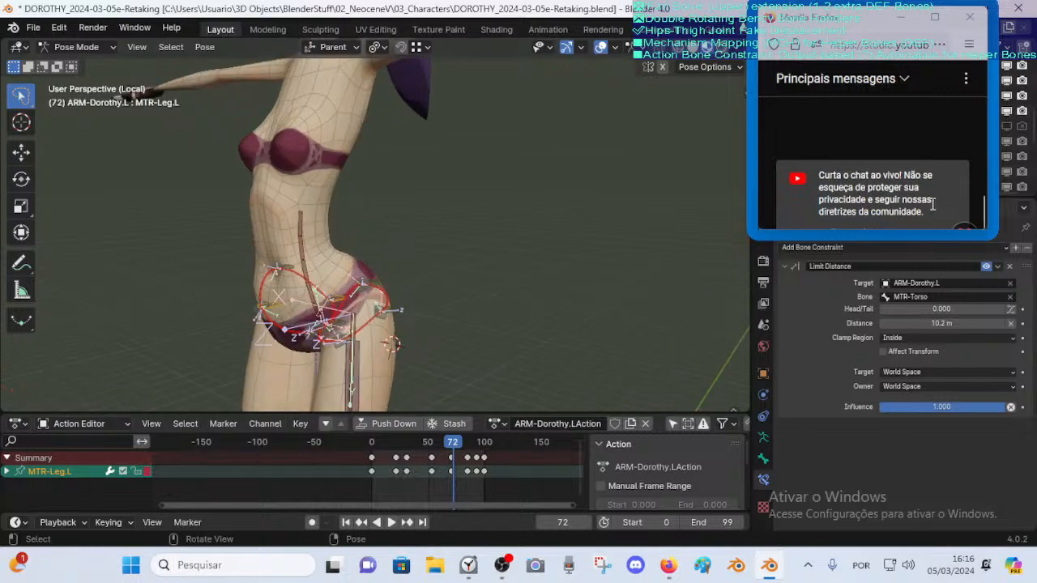
Move MTR-Leg.L away from its rest position briefly and clear its location
mouse_move(875, 232)
left_mouse_down()
mouse_move(875, 287)
mouse_move(875, 234)
left_mouse_up()
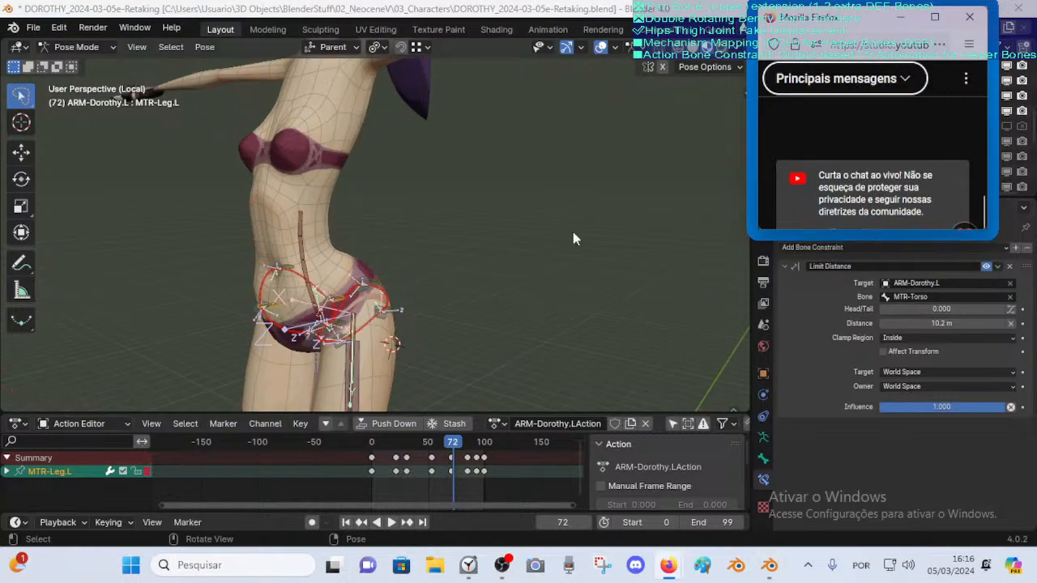
scroll(393, 279, "down", 4)
scroll(394, 289, "down", 5)
left_click(347, 400)
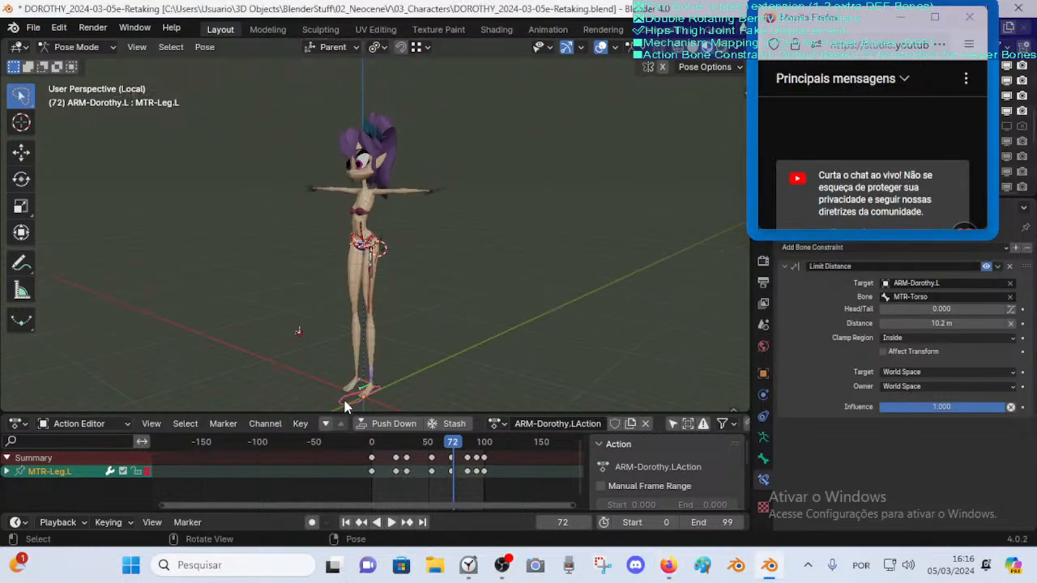
key("g")
left_click(428, 316)
key("alt+g")
scroll(396, 295, "up", 3)
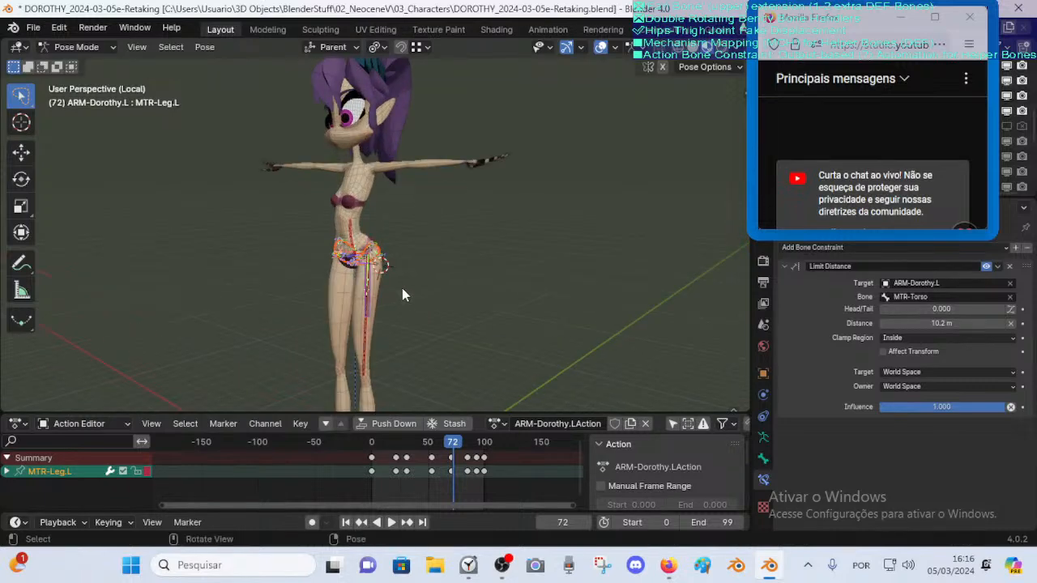
Set the current frame to 0 with playback stopped, and save the Blender file
left_click_drag(405, 443, 366, 443)
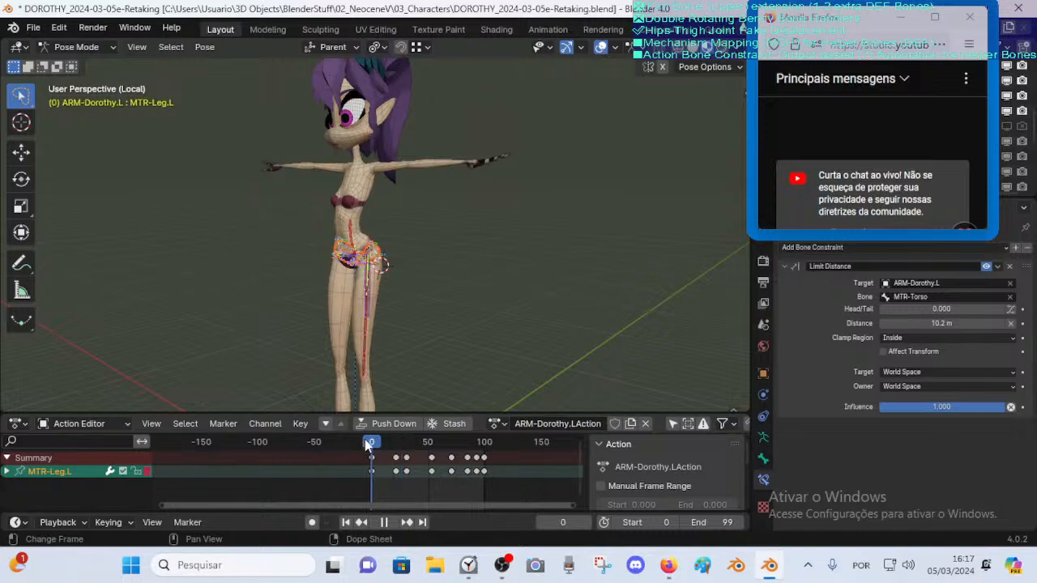
key("Escape")
left_click(502, 564)
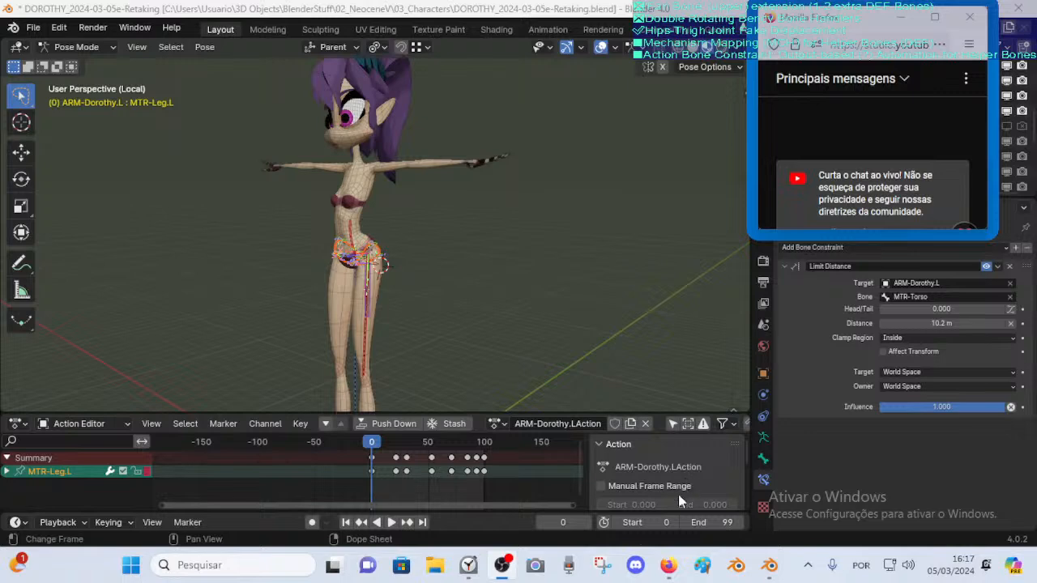
middle_click_drag(391, 266, 364, 273)
scroll(371, 288, "up", 6)
middle_click_drag(377, 319, 425, 322)
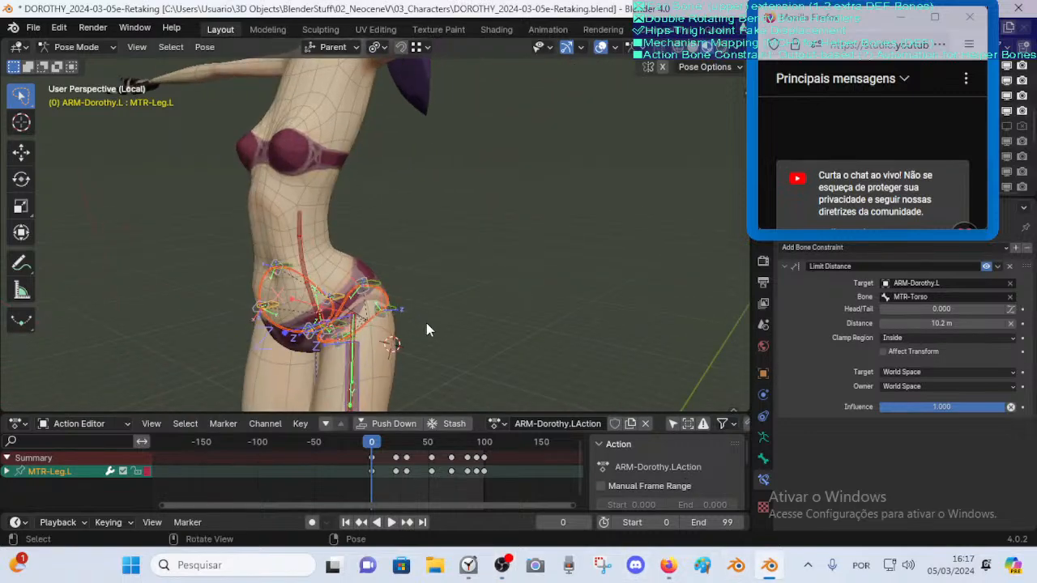
Play and scrub the leg animation over the first 21 frames to examine how the left hip and thigh deform
key("space")
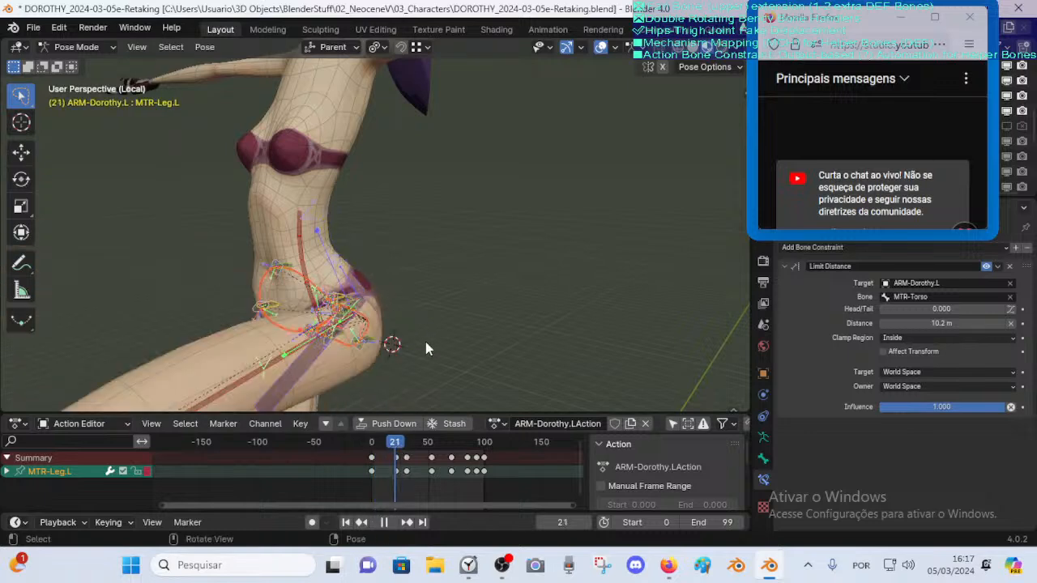
key("space")
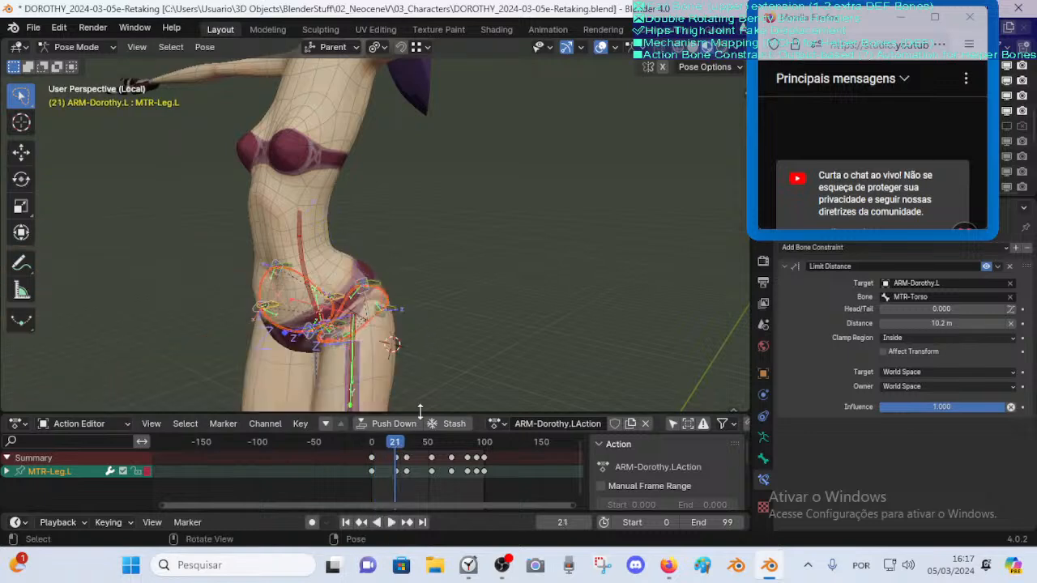
left_click_drag(394, 443, 392, 451)
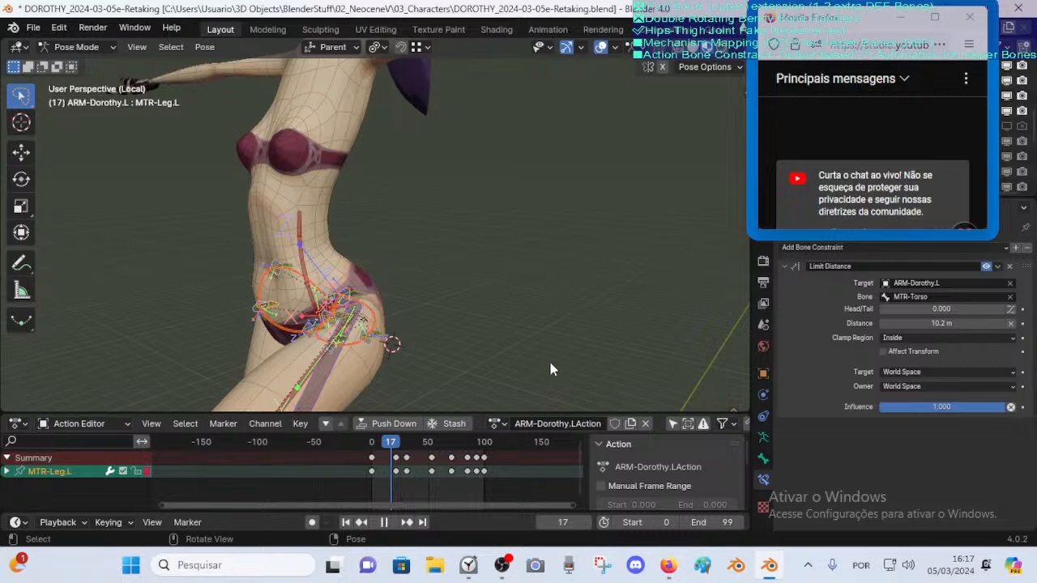
middle_click_drag(406, 357, 402, 333)
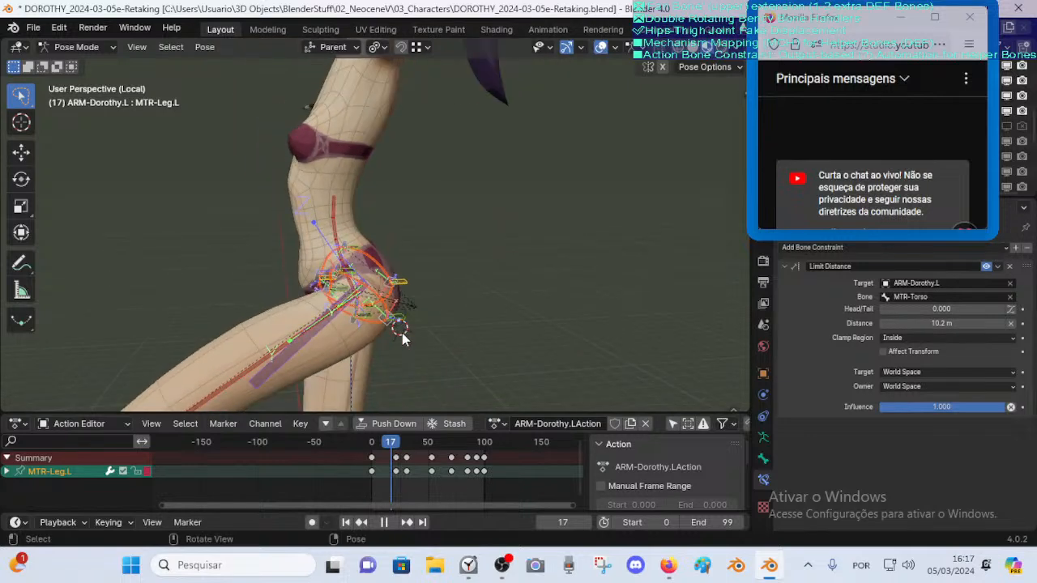
left_click(369, 443)
left_click_drag(366, 443, 392, 443)
middle_click_drag(400, 328, 350, 275)
Select the DEF-Pelvis-BD-OS.L and DEF-Pelvis-BD-IS.L bones, and turn off Deform with DEF-Pelvis-BD-IS.L active
left_click(380, 289)
left_click(325, 290)
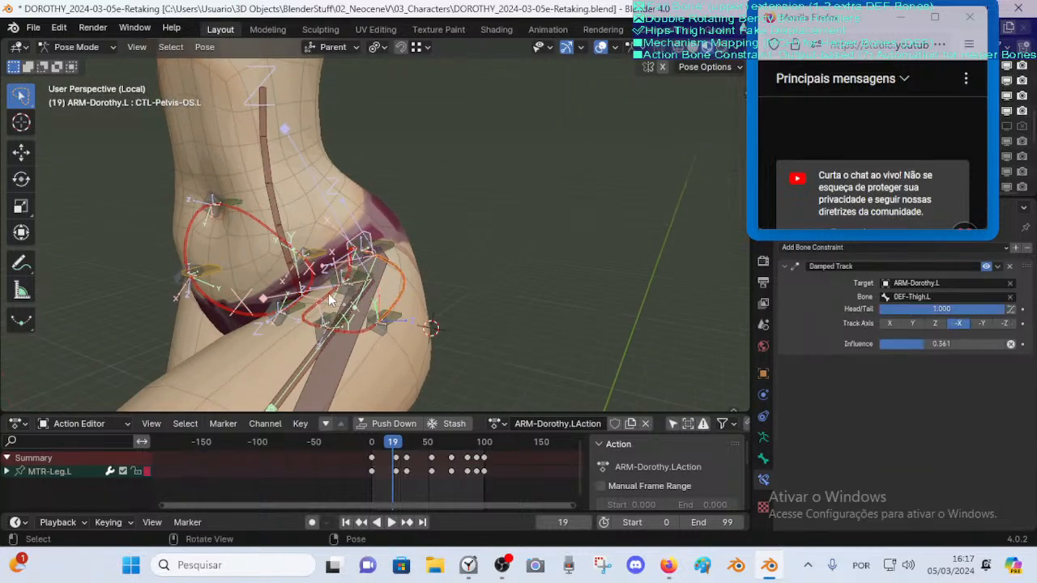
left_click(350, 277)
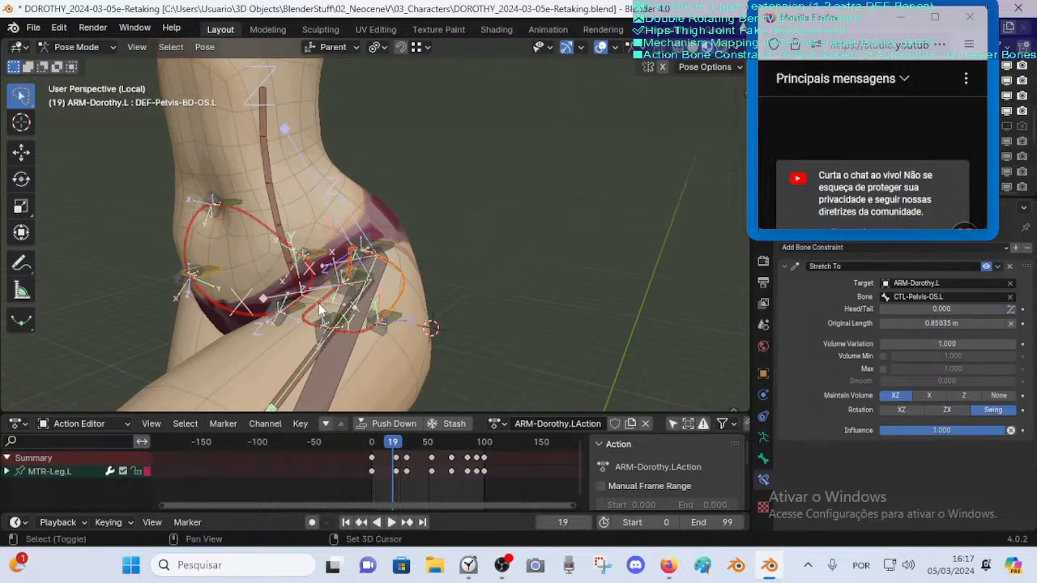
left_click(389, 332, "shift")
key("n")
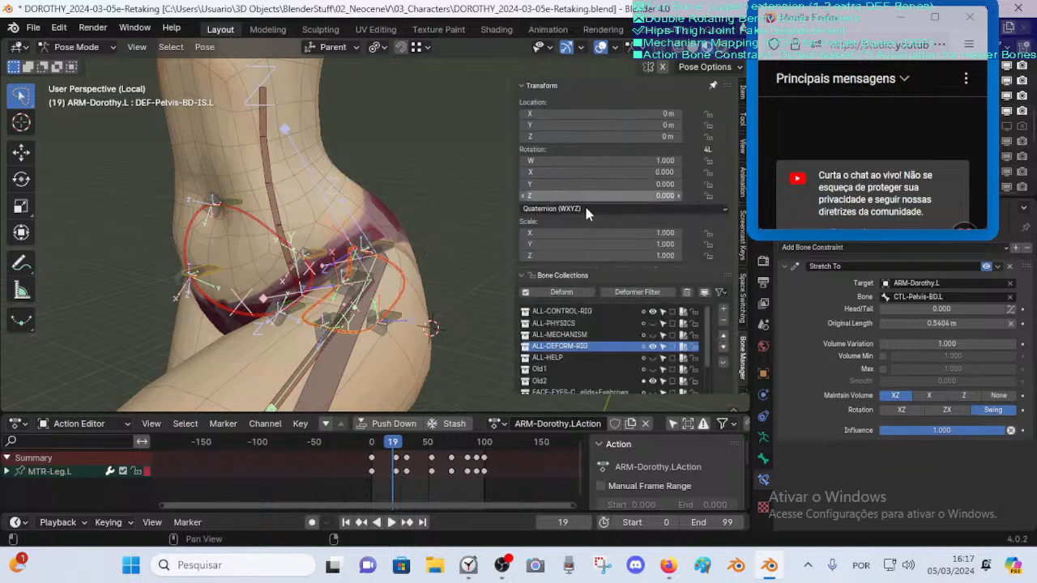
left_click(763, 459)
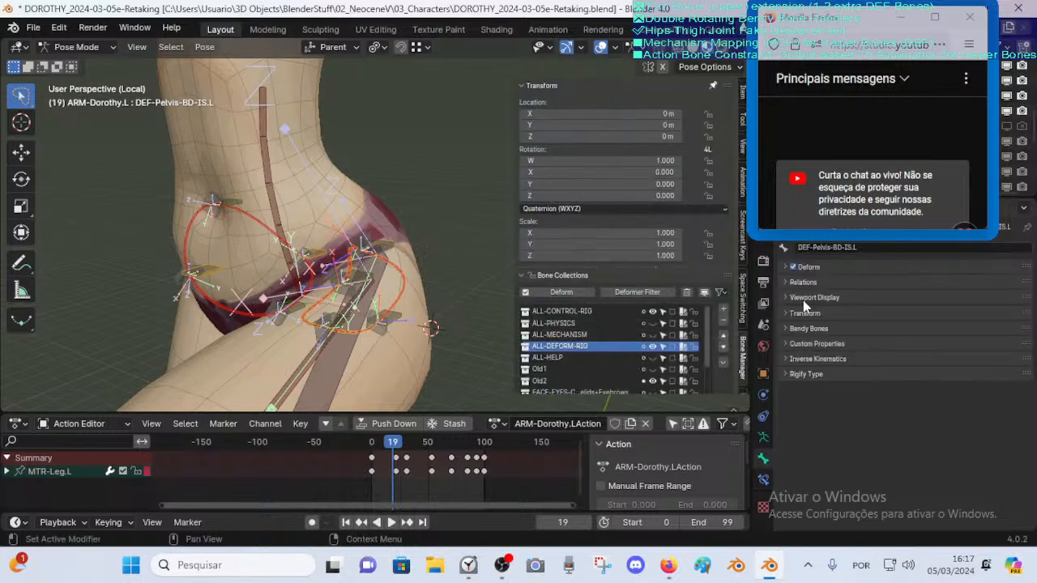
left_click(792, 267)
middle_click_drag(440, 268, 385, 272)
key("n")
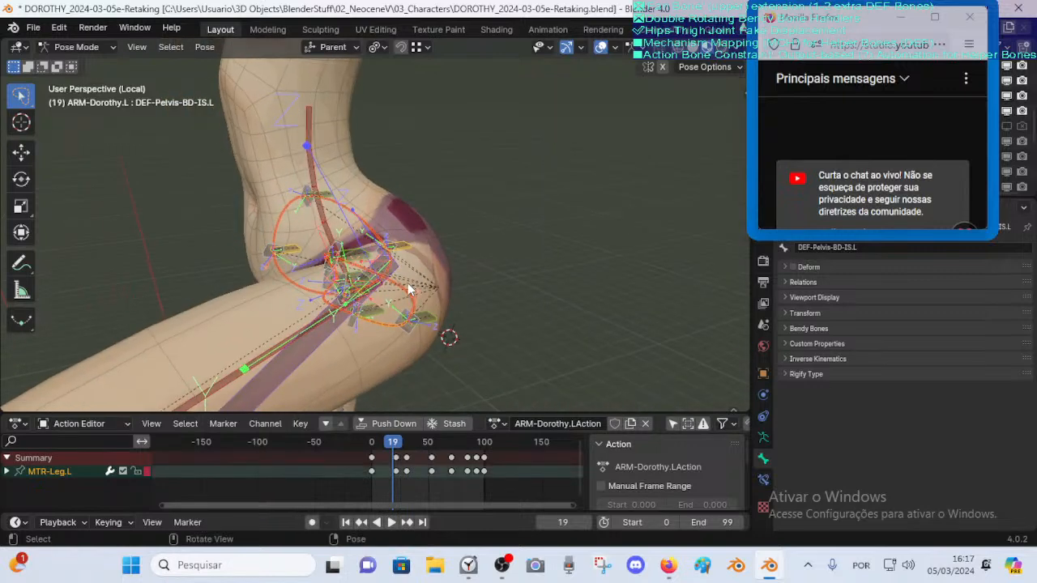
Return the animation to frame 0 and hide the Old2 bone collection, leaving ALL-DEFORM-RIG visible
key("alt+r")
key("n")
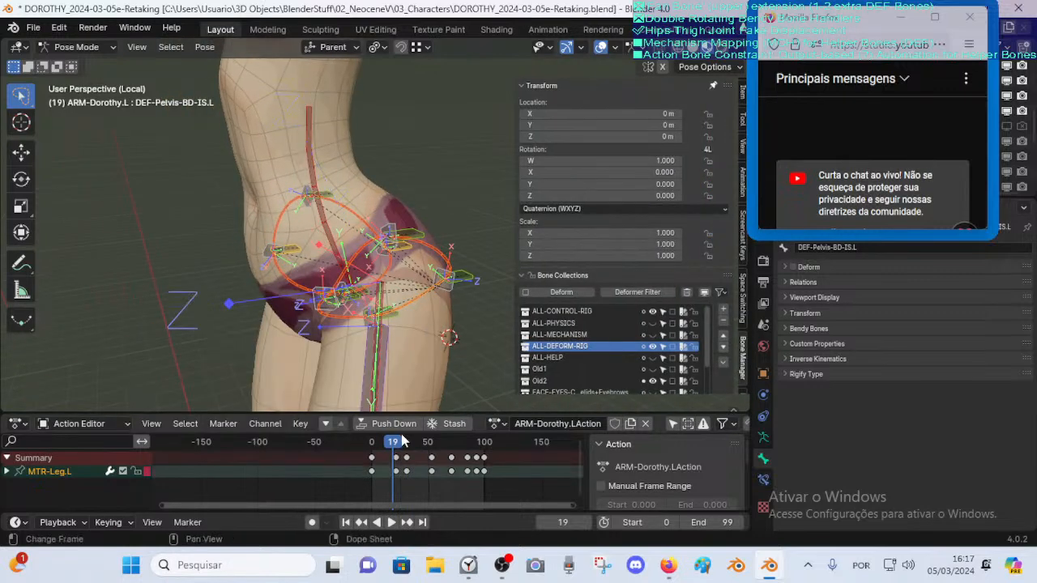
left_click_drag(391, 442, 354, 443)
left_click(652, 346)
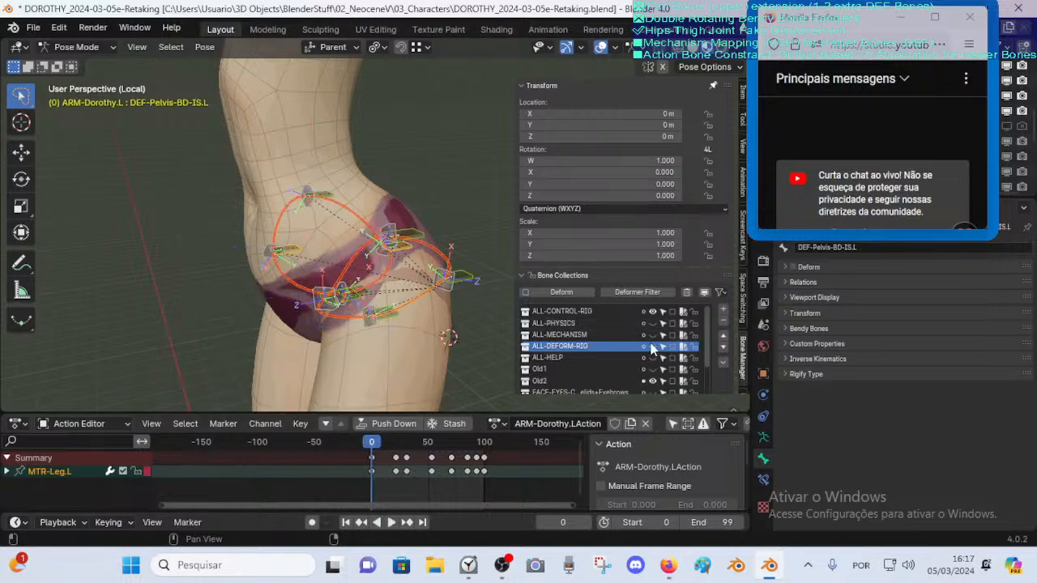
left_click(652, 346)
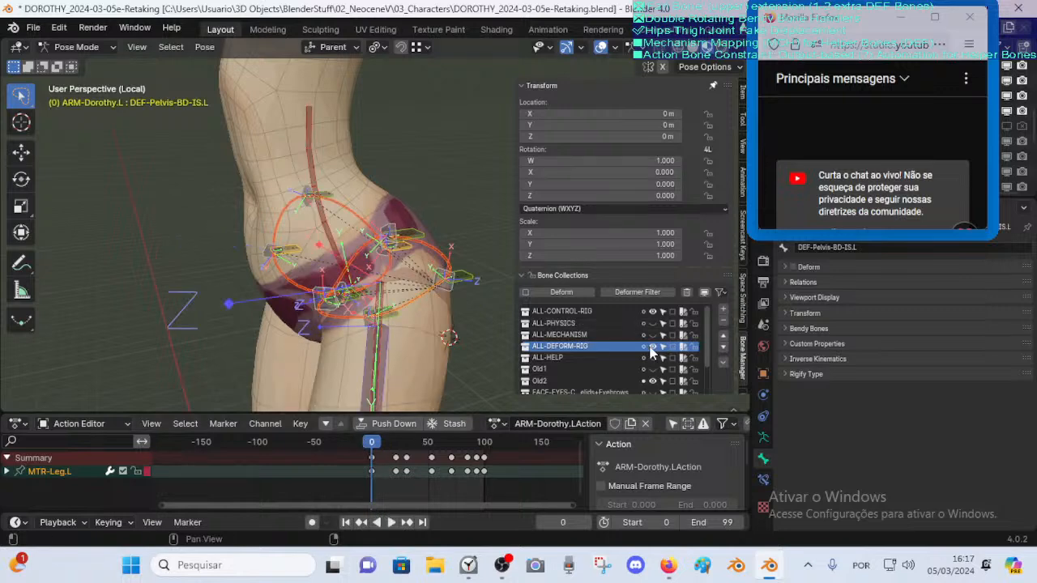
left_click(651, 346)
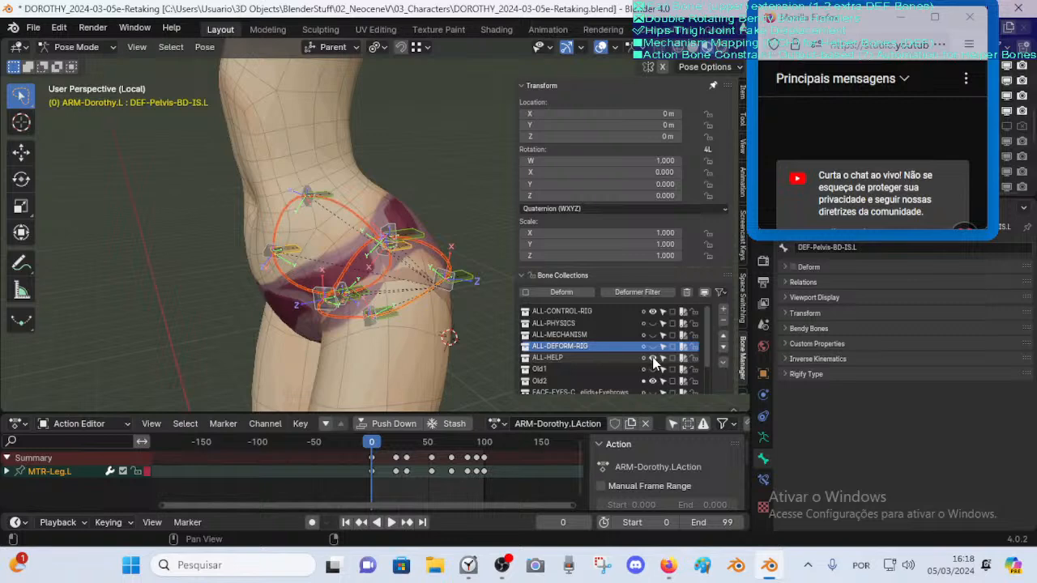
left_click(652, 381)
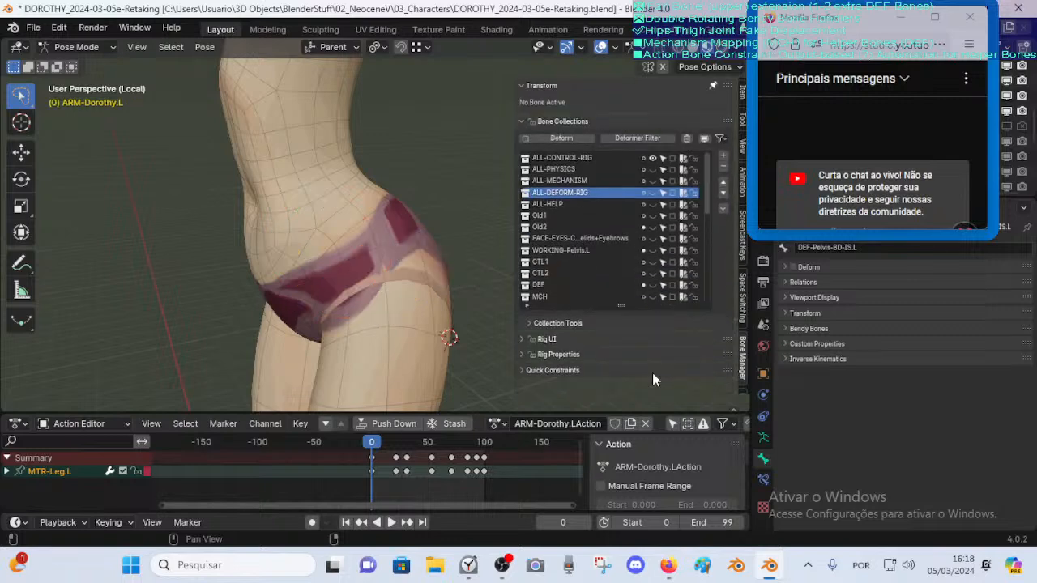
left_click(652, 193)
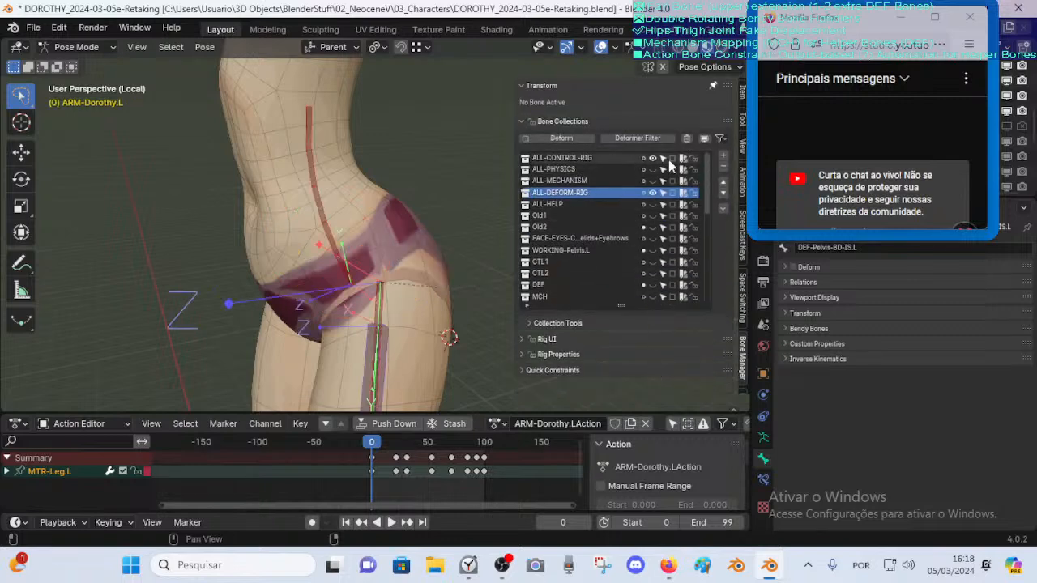
Try moving the left leg with the MTR-Leg.L control at frame 0
middle_click_drag(365, 210, 292, 296, "ctrl")
left_click(204, 299)
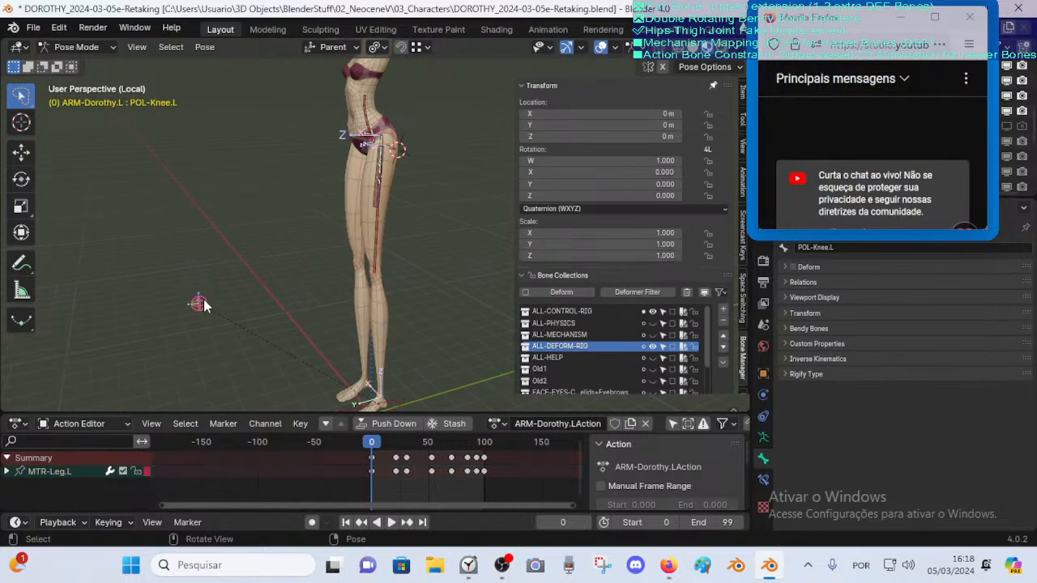
middle_click_drag(204, 299, 274, 321)
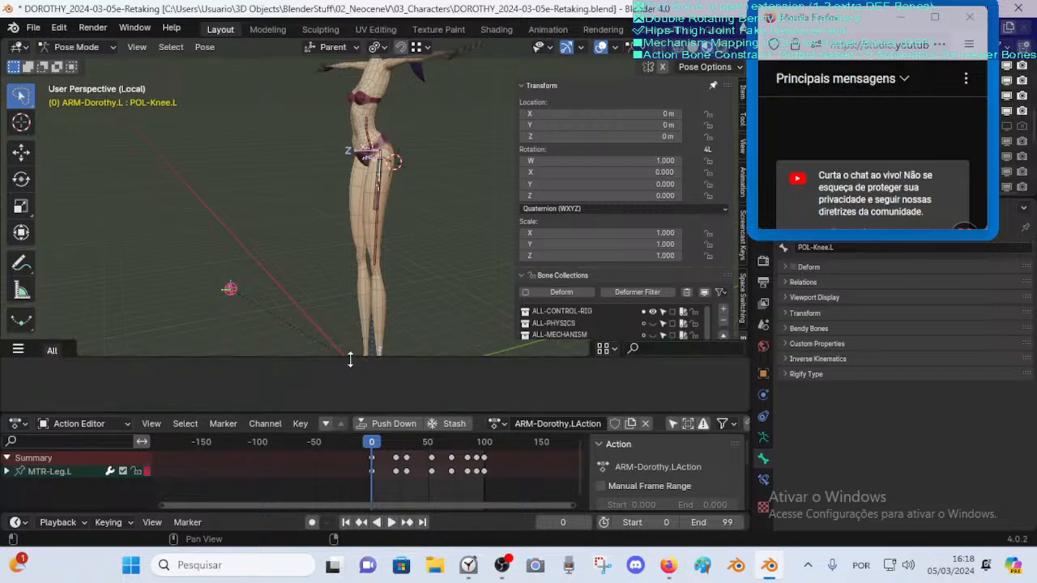
left_click_drag(350, 359, 333, 409)
left_click(322, 360)
middle_click_drag(322, 360, 320, 299)
key("g")
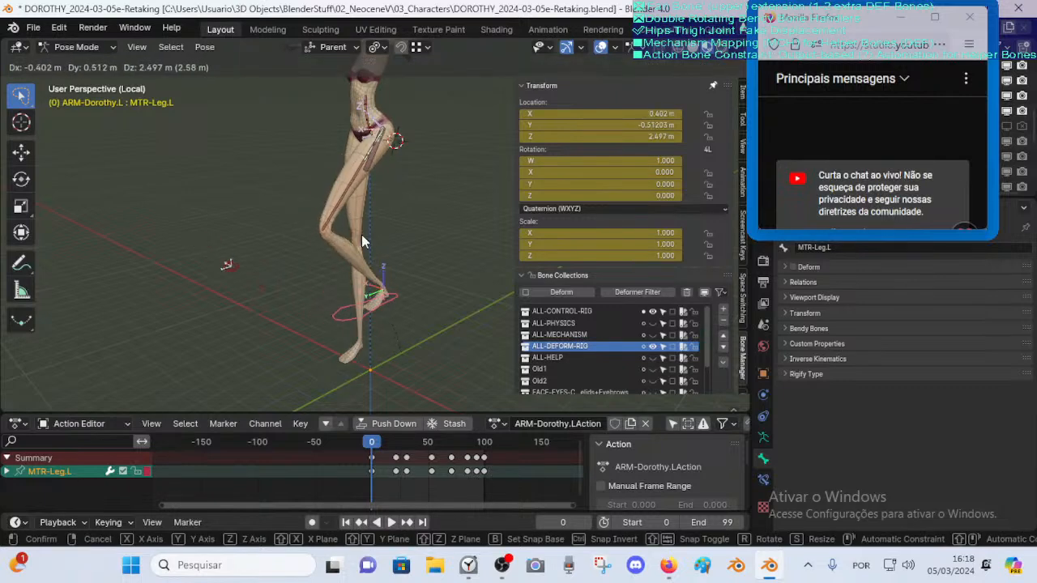
right_click(362, 242)
middle_click_drag(384, 241, 418, 279)
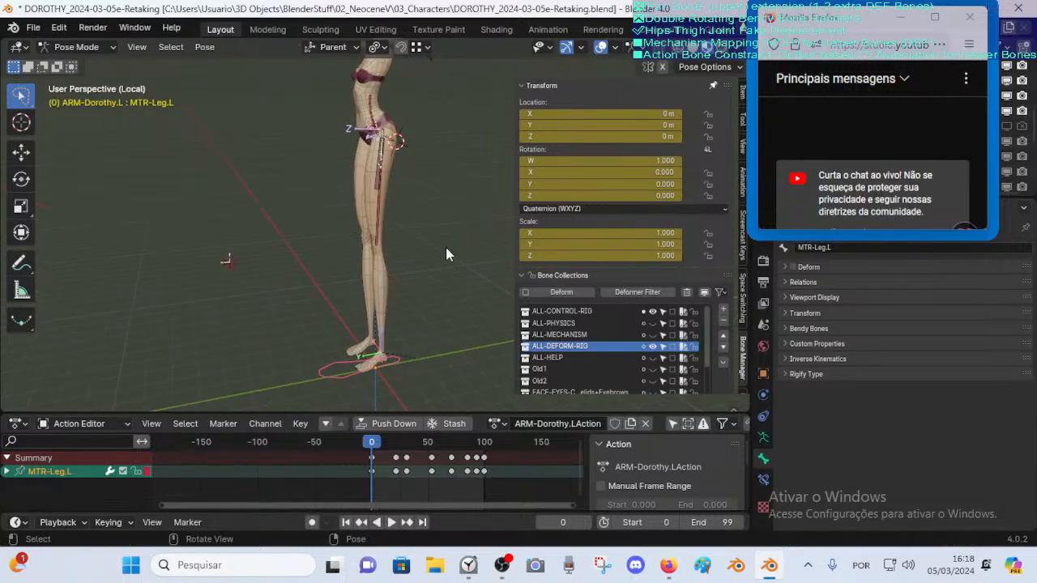
Play the leg animation and scrub between frames 14 and 83 to examine the hip deformation from the side
key("space")
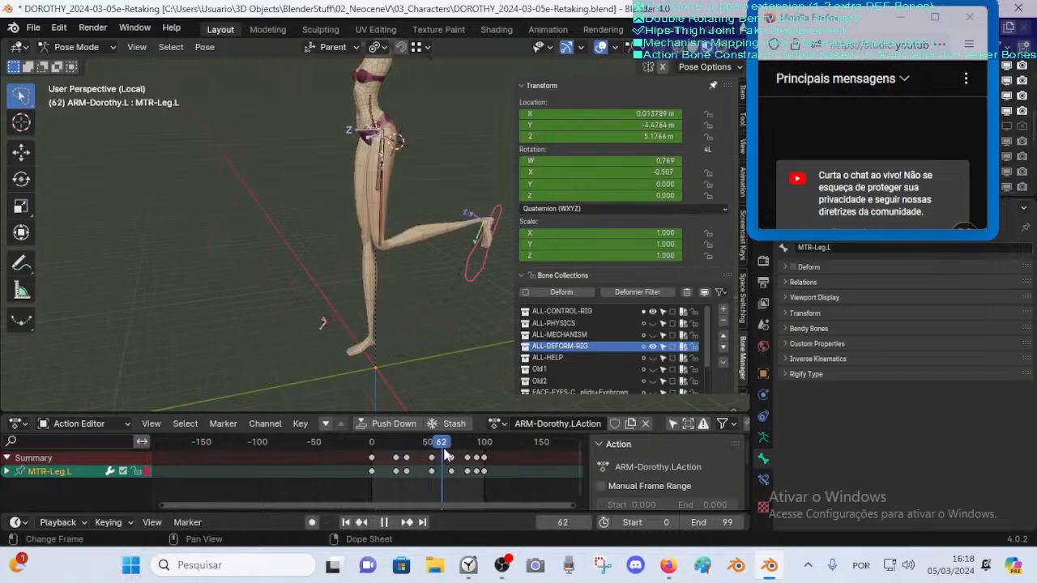
left_click_drag(485, 455, 387, 451)
scroll(377, 381, "up", 4)
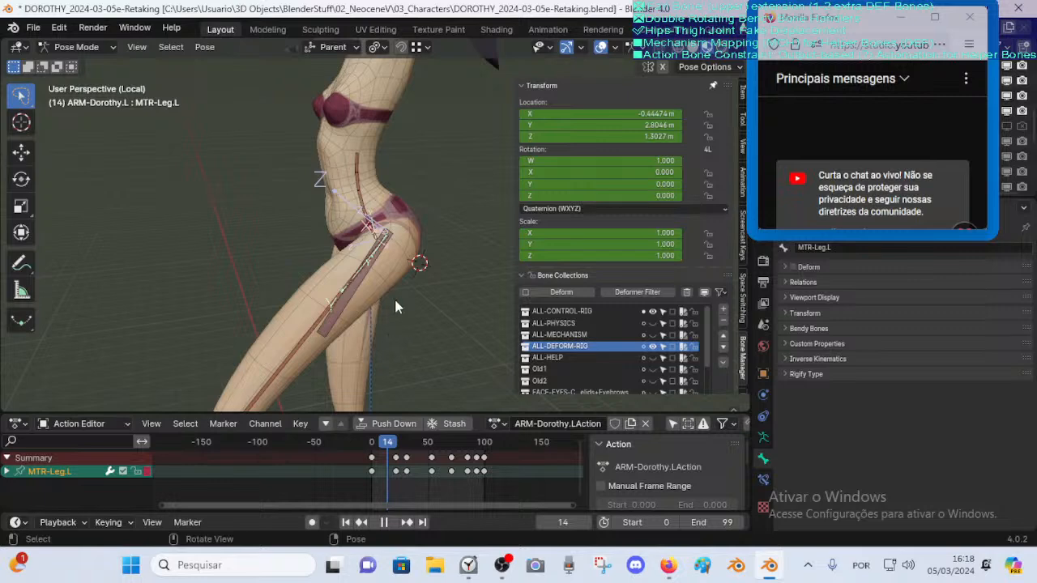
left_click_drag(387, 450, 466, 452)
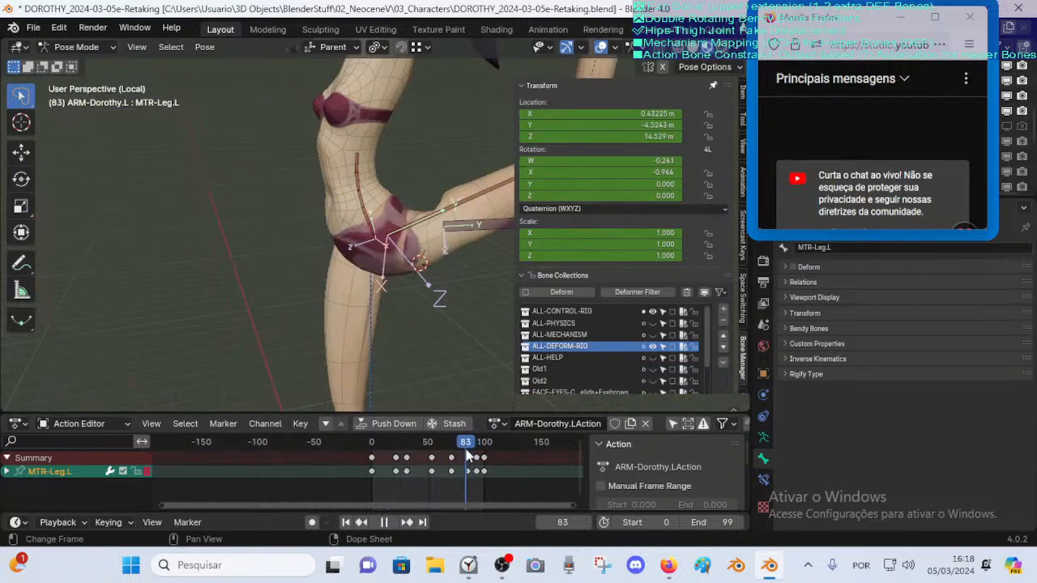
middle_click_drag(416, 283, 385, 241)
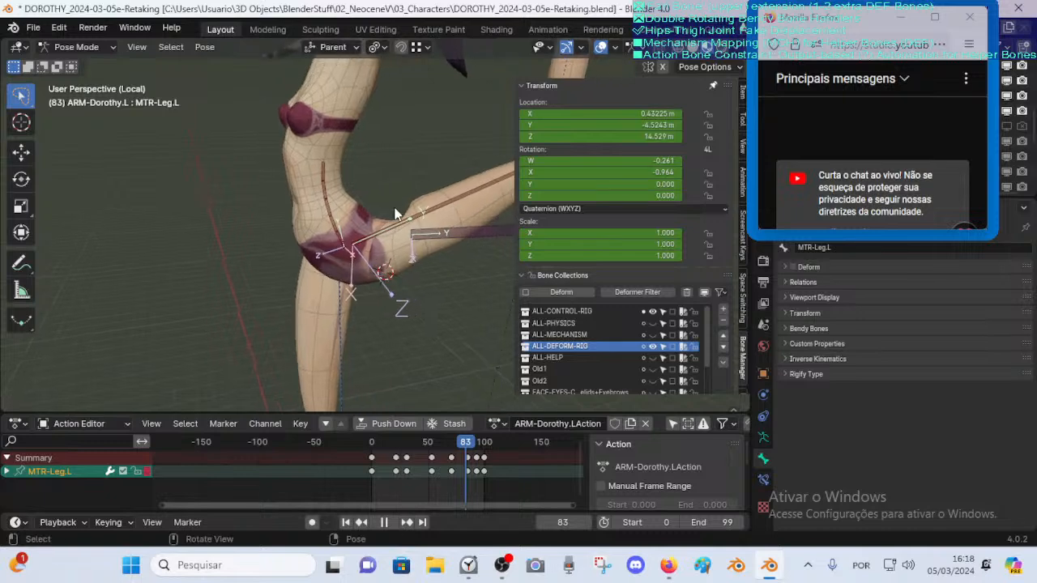
Select the FAN-Thigh.L bone and scrub back through the animation to frame 15, examining how it follows the thigh from several angles
left_click(432, 241)
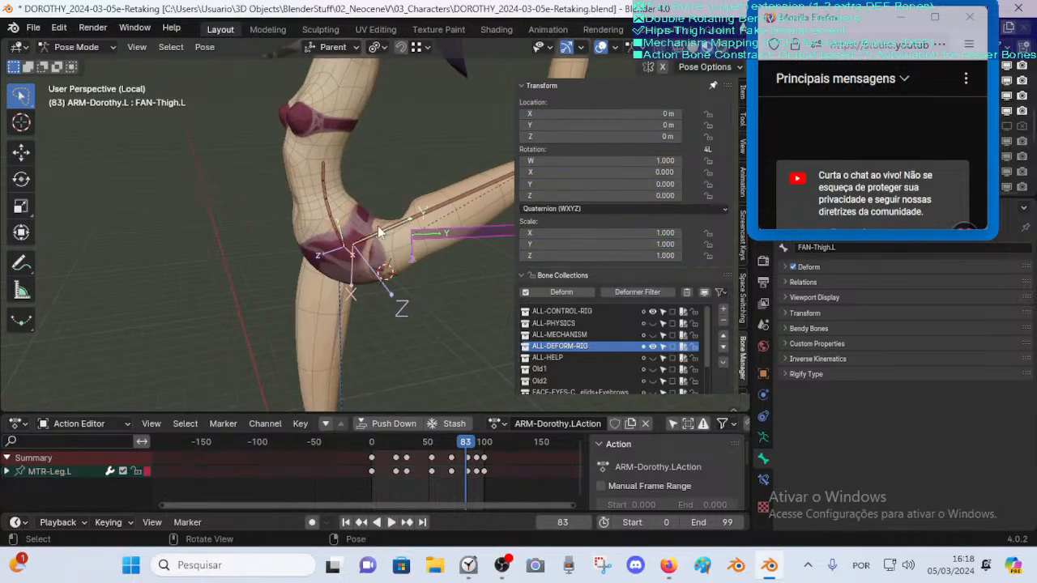
middle_click_drag(379, 233, 369, 211)
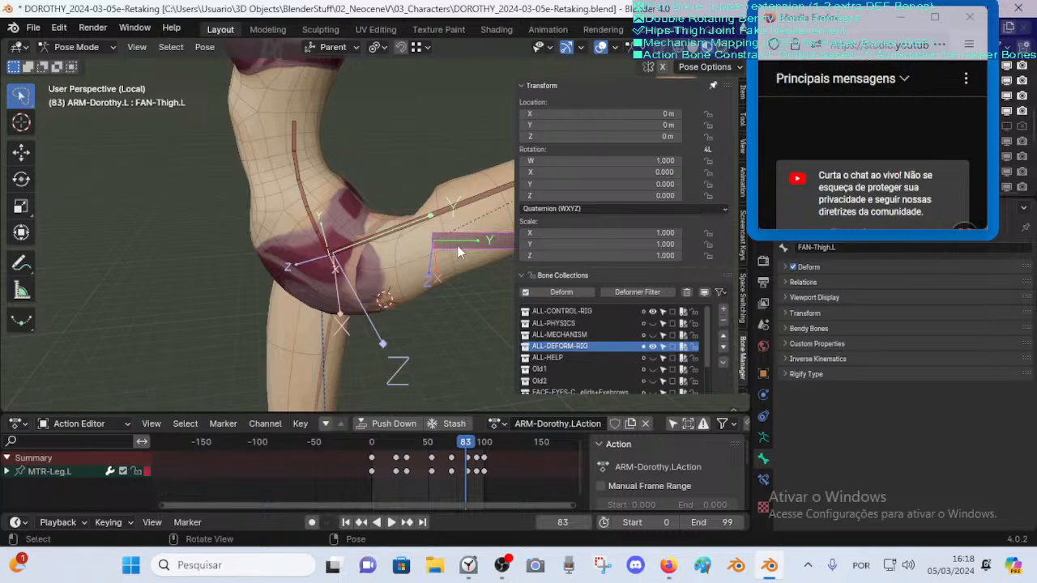
left_click_drag(463, 446, 426, 444)
middle_click_drag(256, 253, 262, 223)
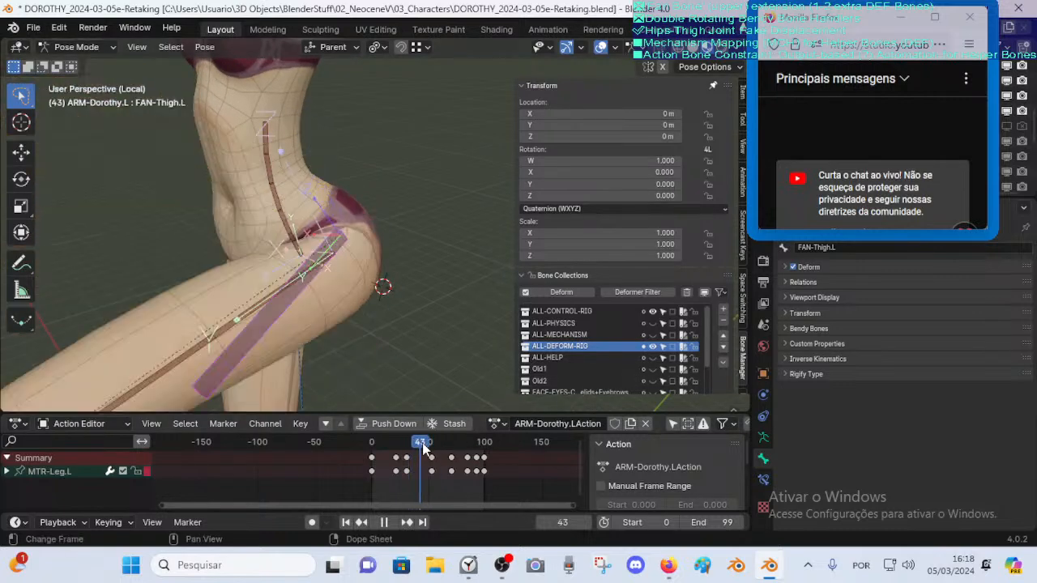
middle_click_drag(267, 211, 313, 281)
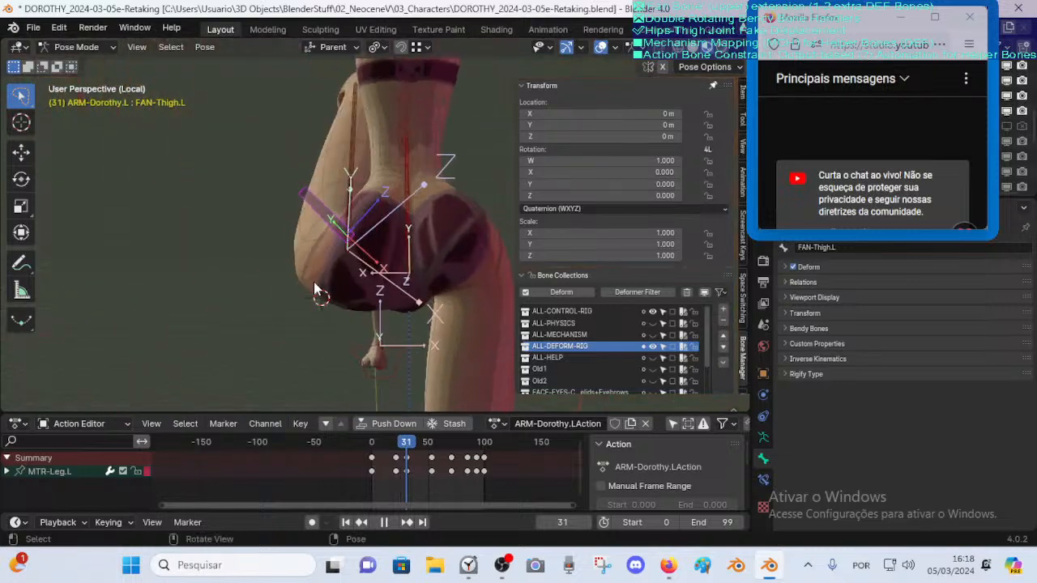
left_click(396, 450)
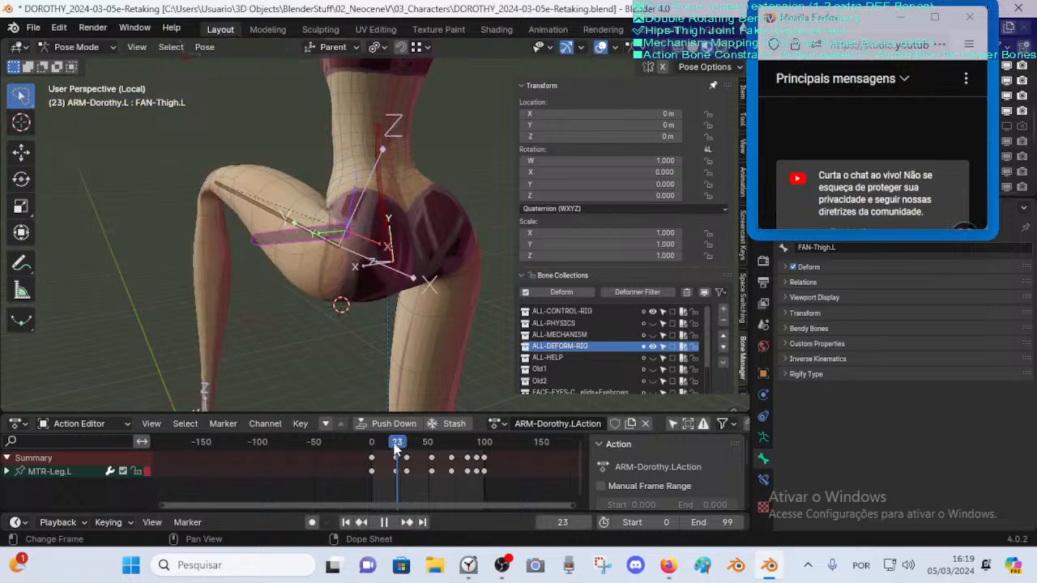
mouse_move(395, 444)
left_mouse_down()
mouse_move(379, 440)
mouse_move(401, 432)
left_mouse_up()
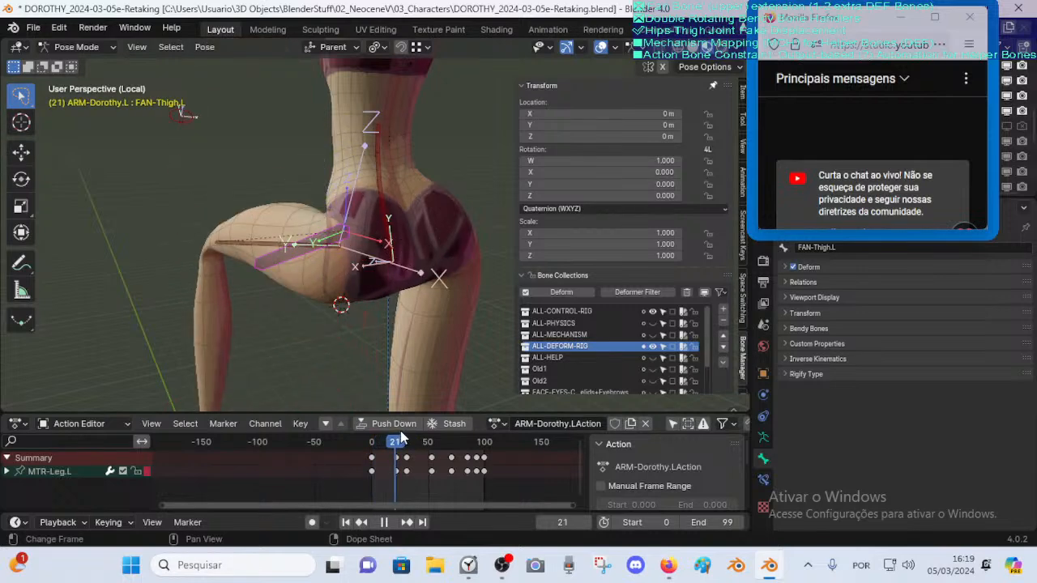
key("Escape")
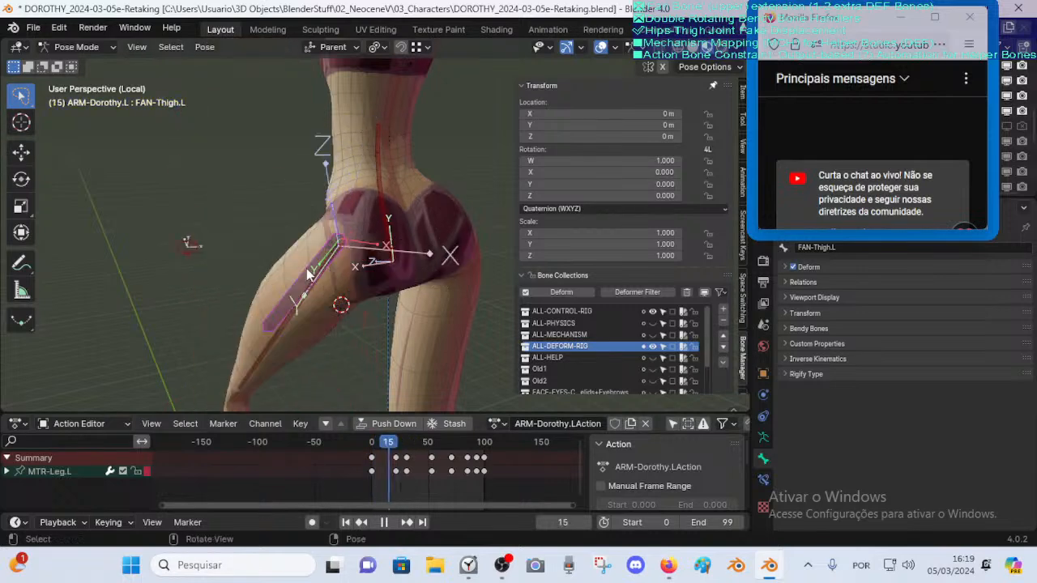
Inspect the DEF-Thigh.L and DEF-2-TORSO-1-Spine-BB.001 deform bones around the left hip at frame 15
key("Tab")
scroll(303, 278, "down", 2)
key("Tab")
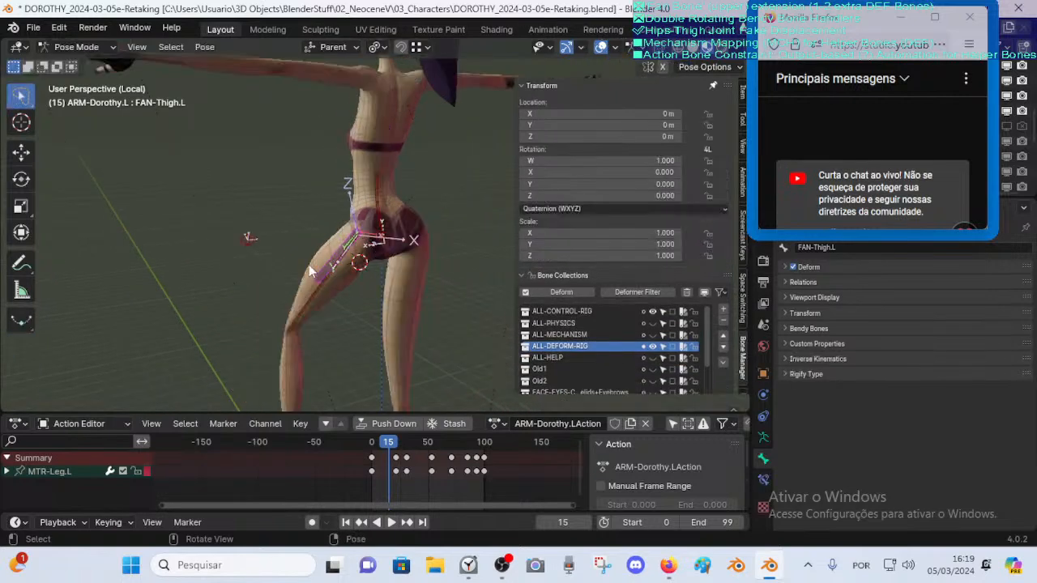
scroll(308, 271, "up", 2)
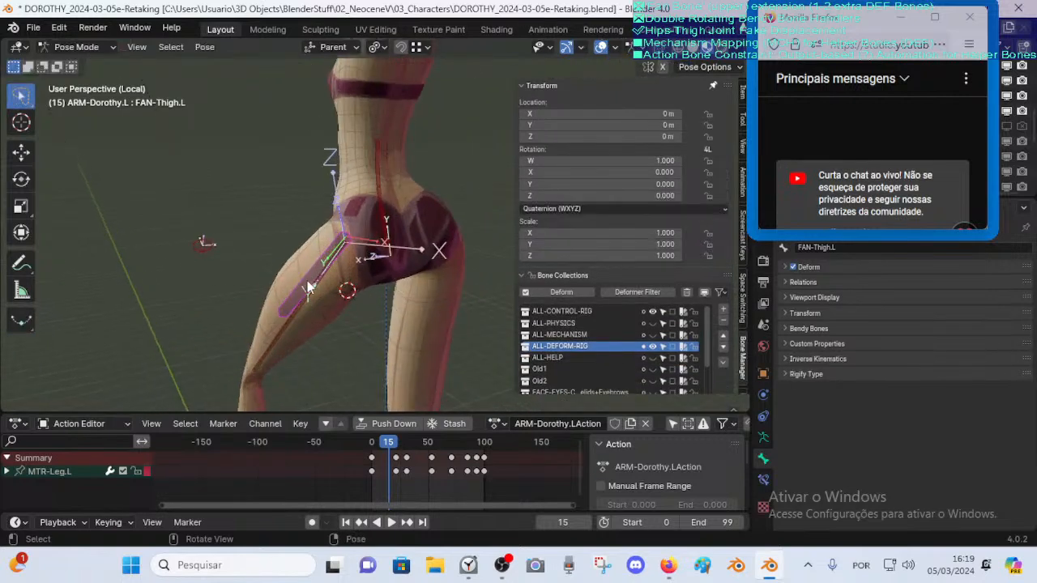
middle_click_drag(307, 281, 385, 286)
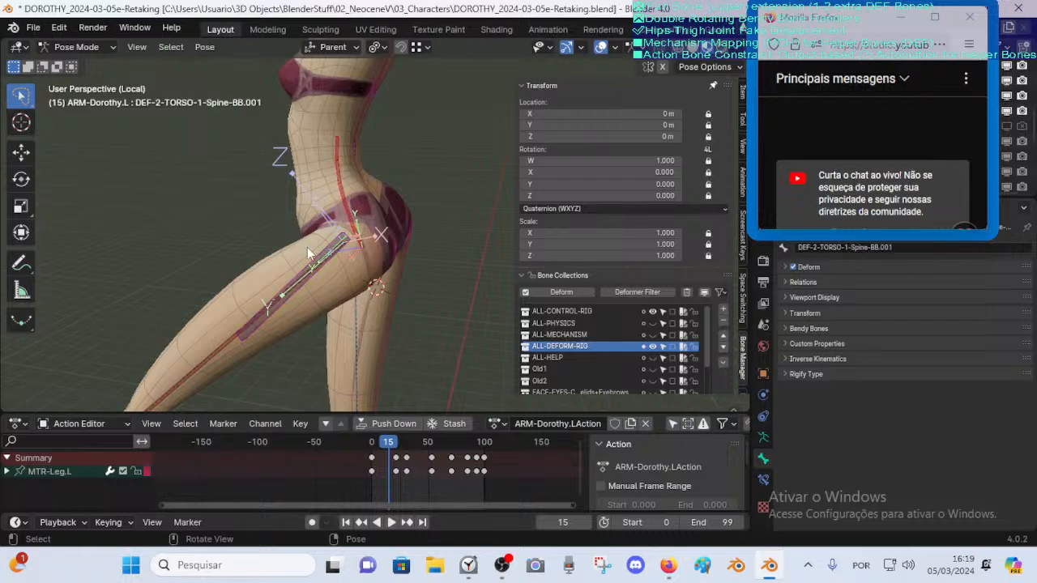
left_click(294, 297)
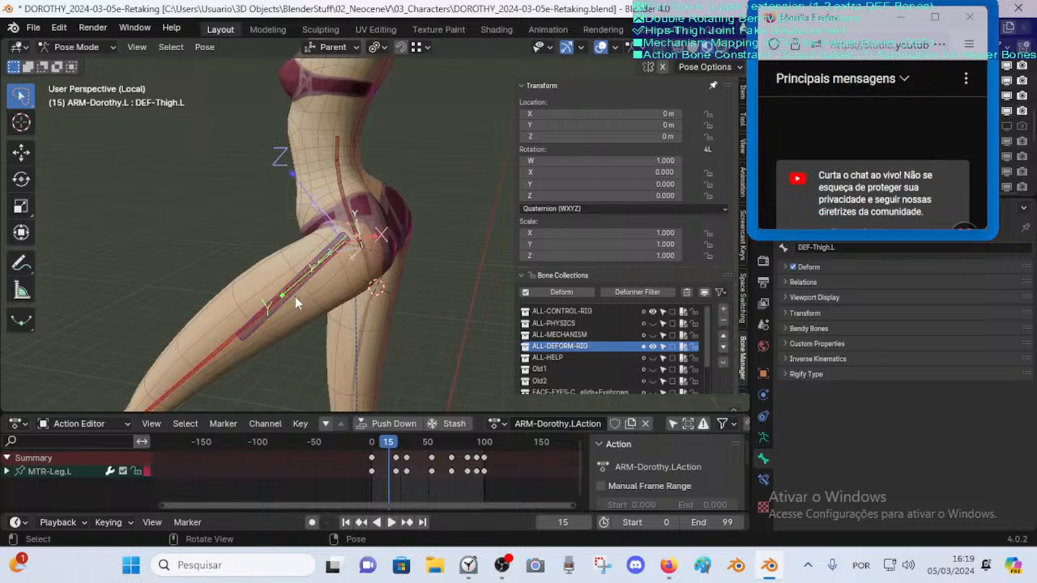
left_click(310, 281)
left_click(331, 235)
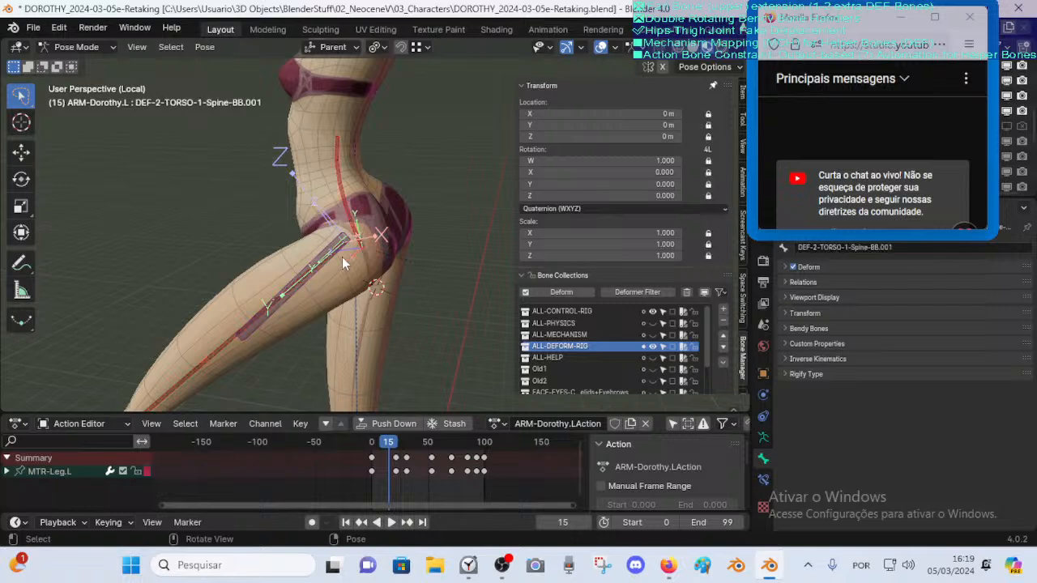
Play the leg animation from frame 1 to frame 25, examine the hip deformation, and save the file
middle_click_drag(342, 257, 283, 263)
mouse_move(388, 442)
left_mouse_down()
mouse_move(372, 441)
mouse_move(382, 441)
left_mouse_up()
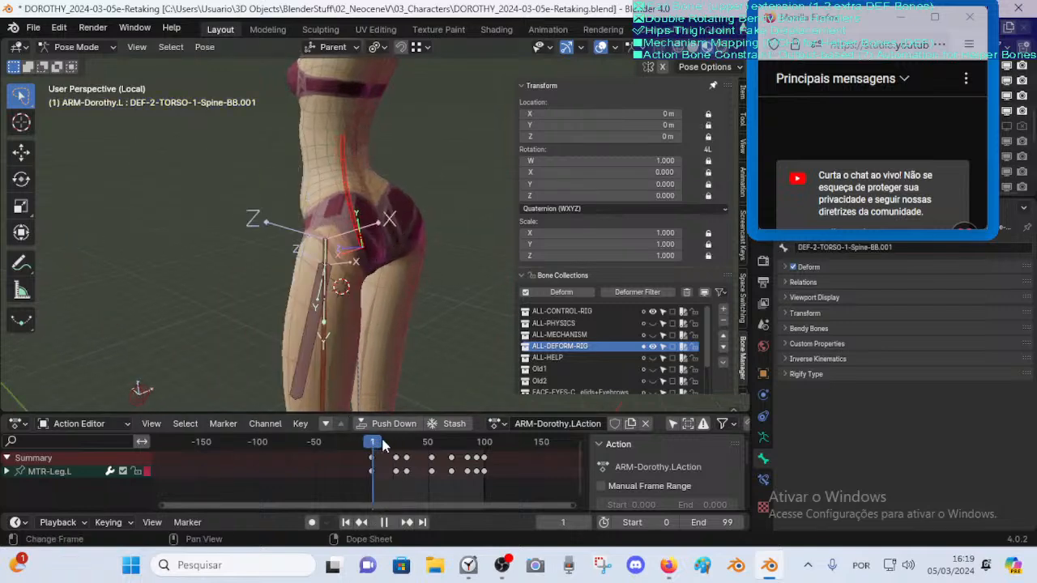
key("space")
key("ctrl+s")
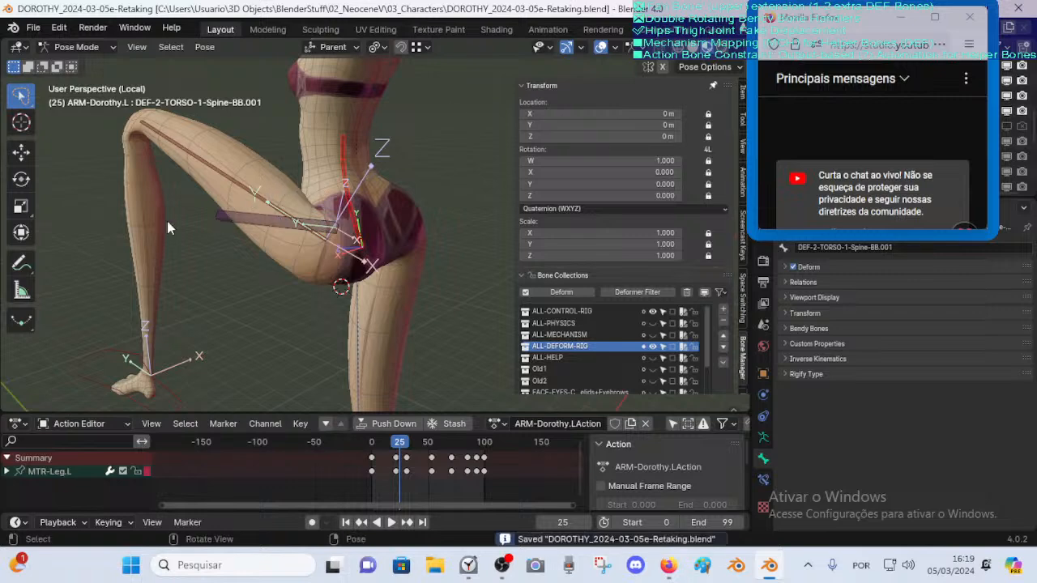
scroll(166, 220, "up", 3)
Check the live stream's statistics in YouTube Studio in Firefox and return to Blender
mouse_move(668, 565)
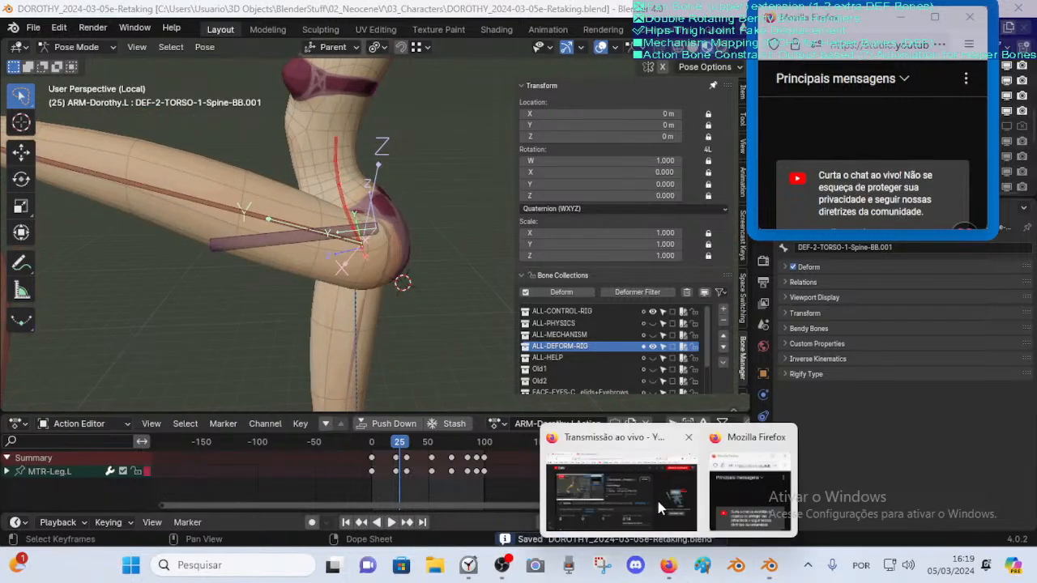
left_click(656, 502)
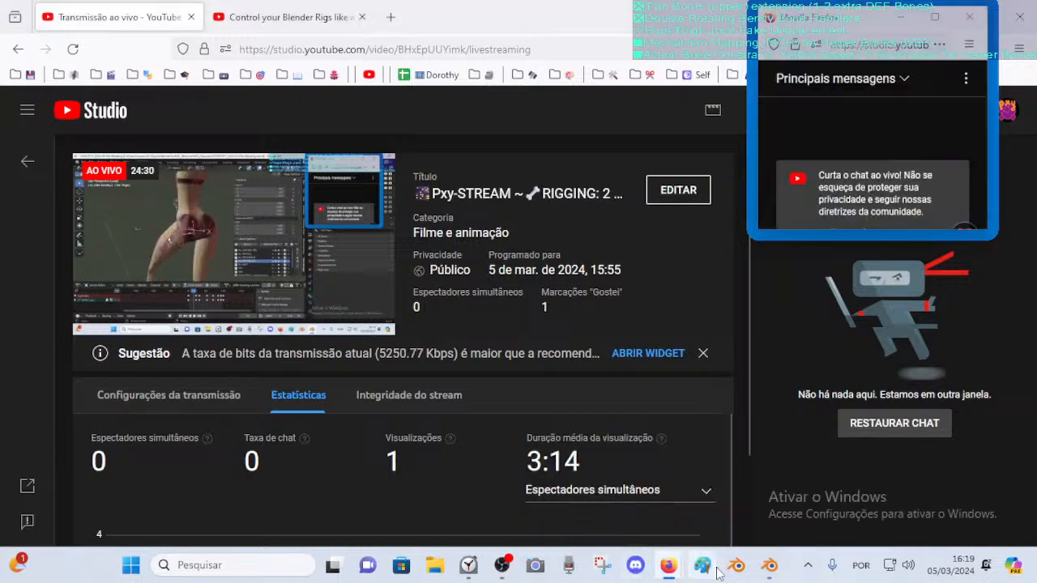
left_click(768, 565)
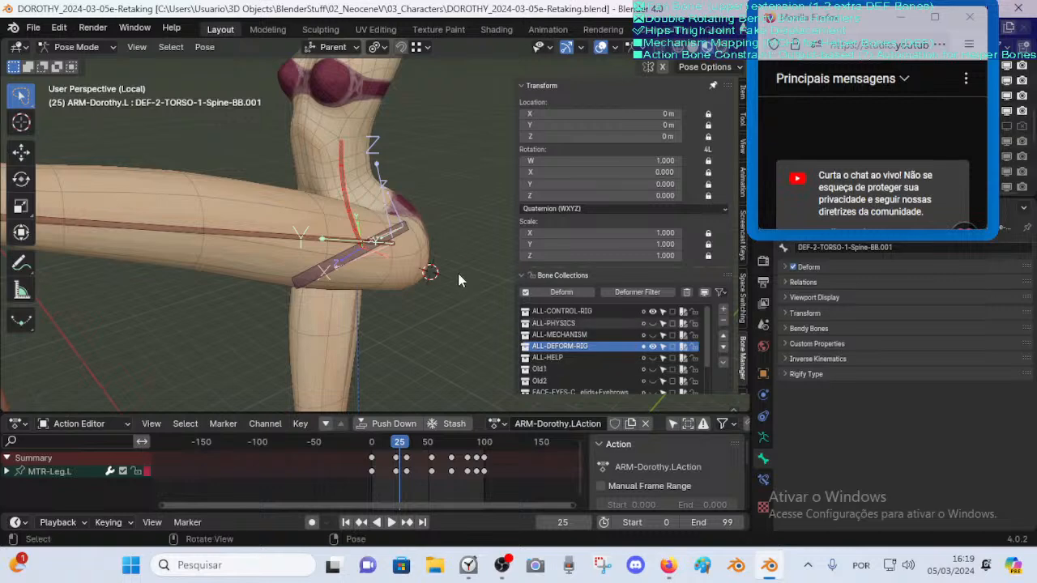
middle_click_drag(458, 273, 416, 280)
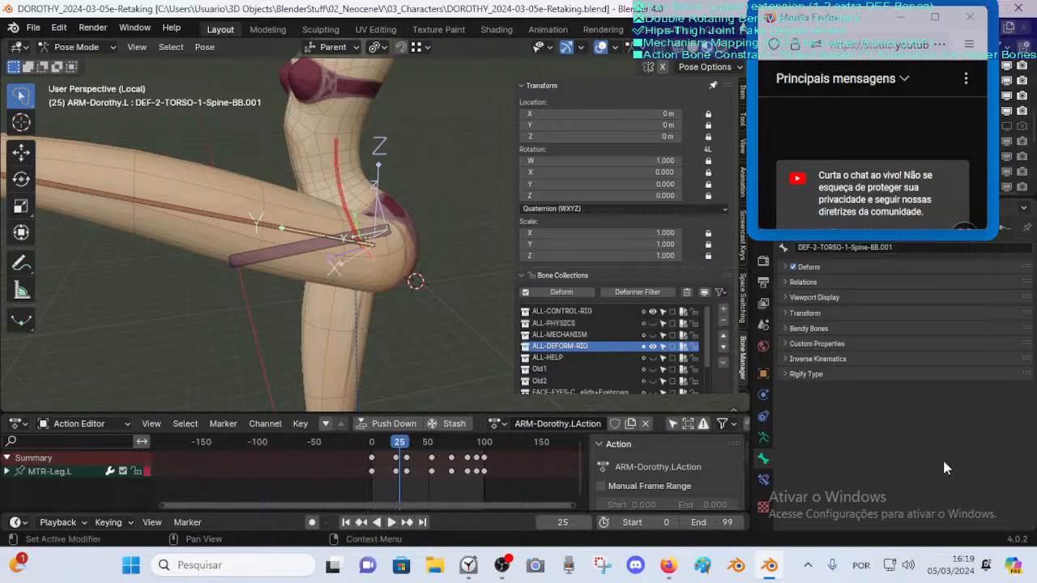
Add a new bone collection and reorder it up the list to sit directly below Old2
left_click(723, 309)
scroll(720, 342, "down", 3)
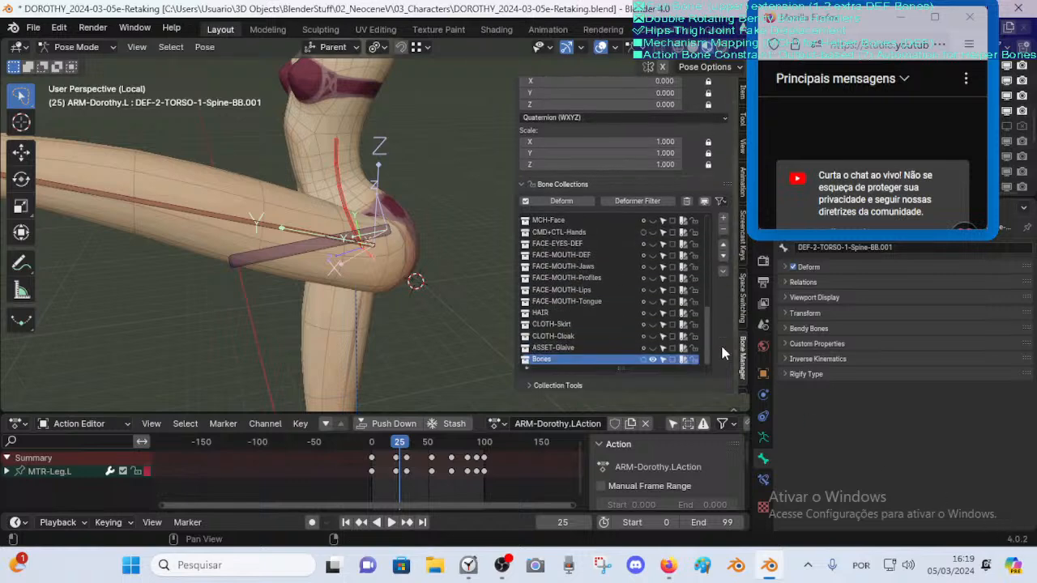
left_click(724, 246)
left_click(724, 246)
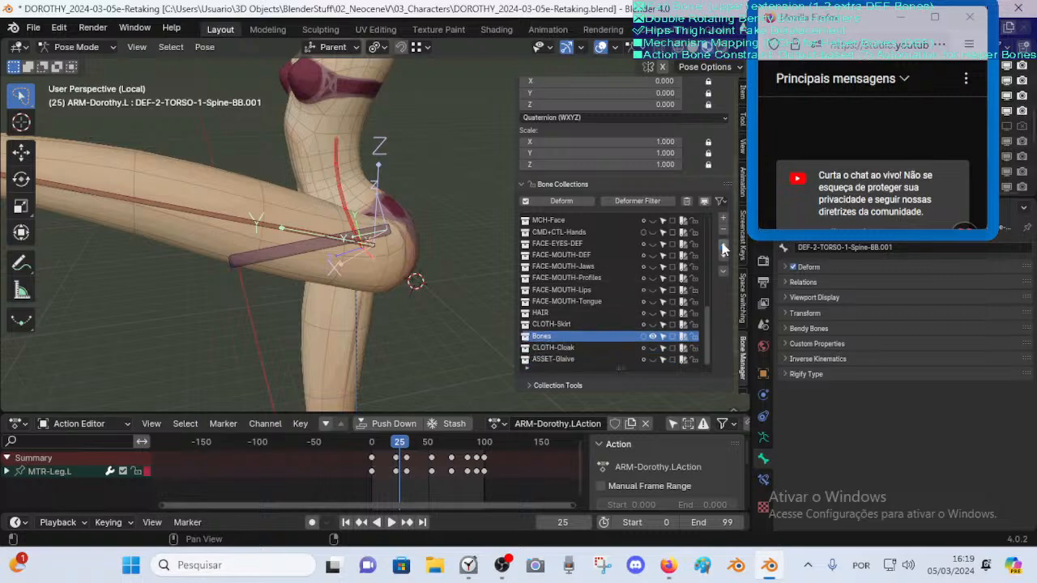
left_click(724, 246)
left_click(724, 246)
left_click(724, 246)
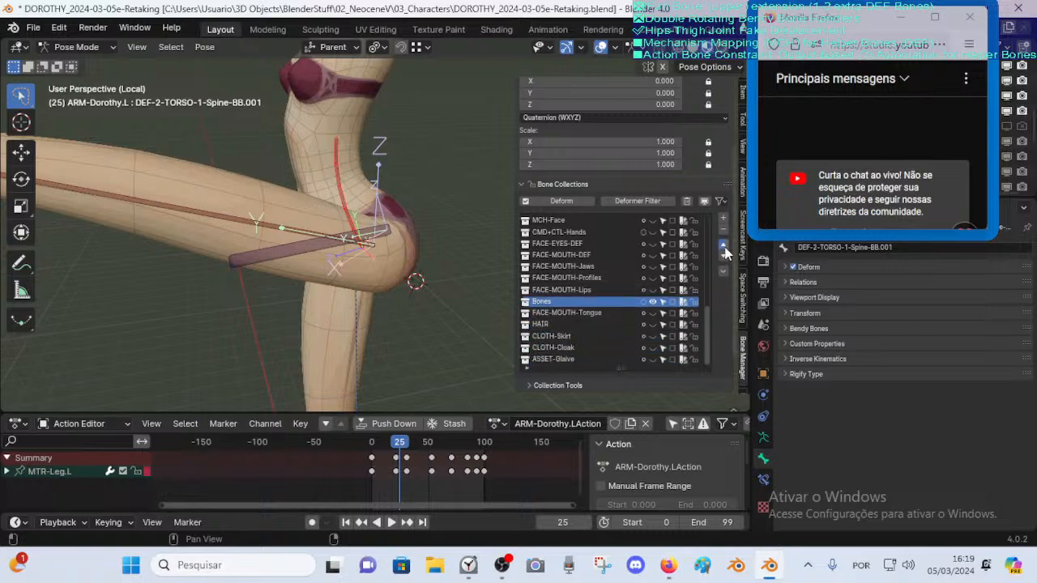
left_click(724, 246)
left_click(724, 246)
left_click(724, 246)
left_click(724, 247)
left_click(724, 246)
left_click(724, 246)
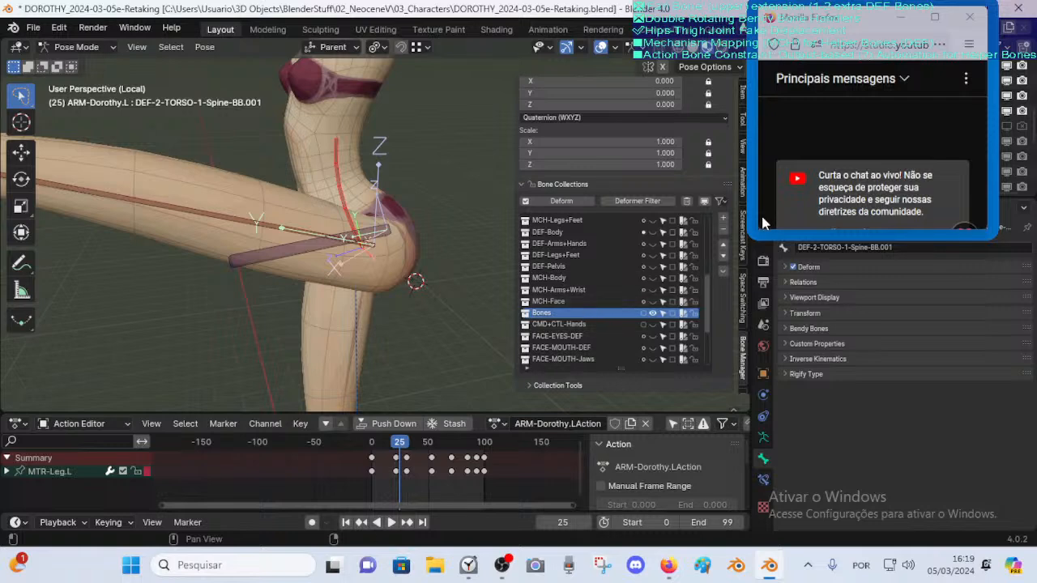
left_click(724, 247)
left_click(724, 246)
left_click(724, 247)
left_click(724, 247)
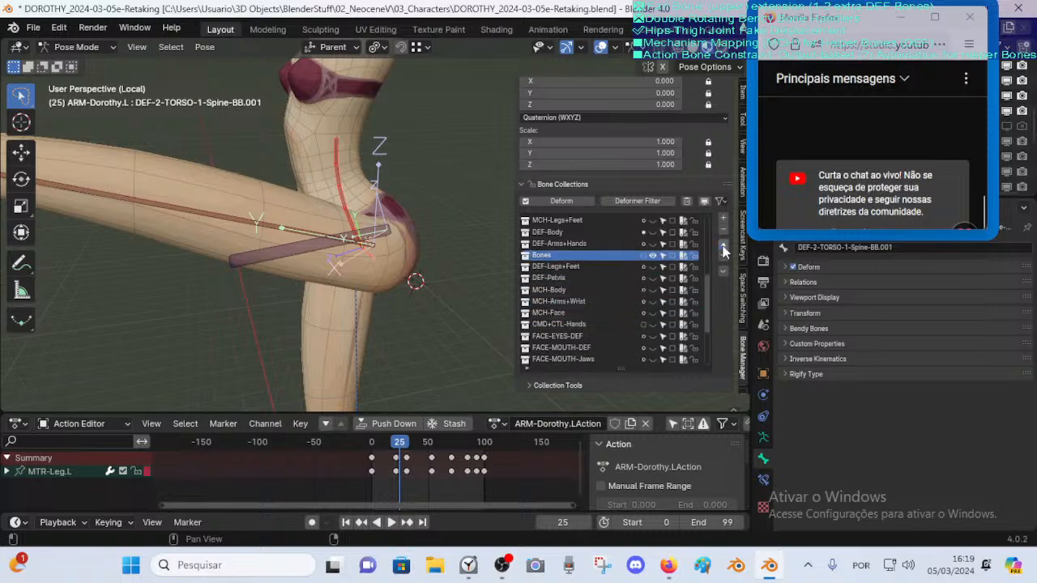
left_click(724, 246)
scroll(687, 290, "up", 4)
scroll(687, 290, "up", 2)
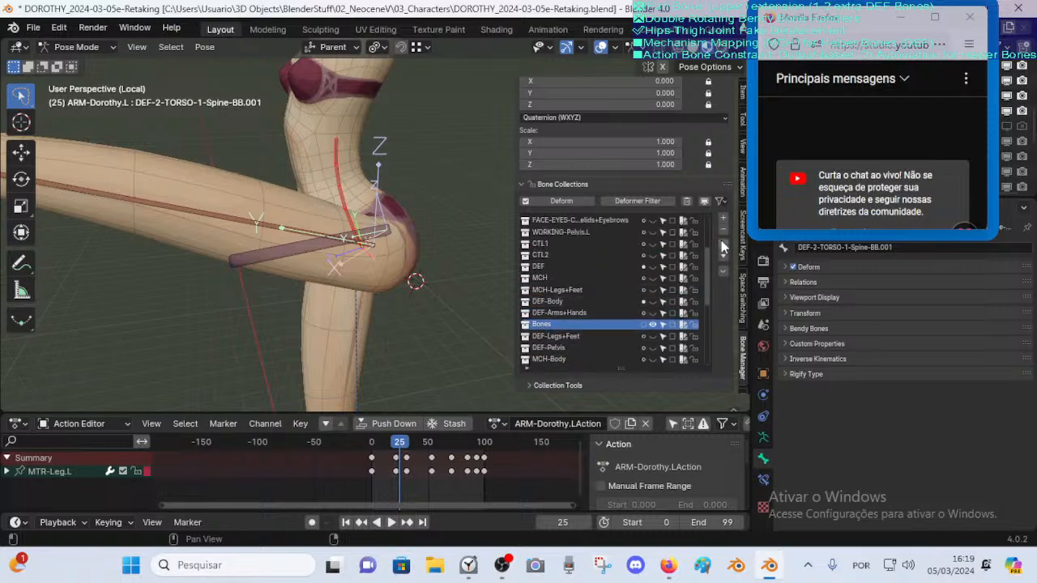
left_click(724, 246)
left_click(724, 247)
left_click(724, 247)
scroll(699, 262, "up", 4)
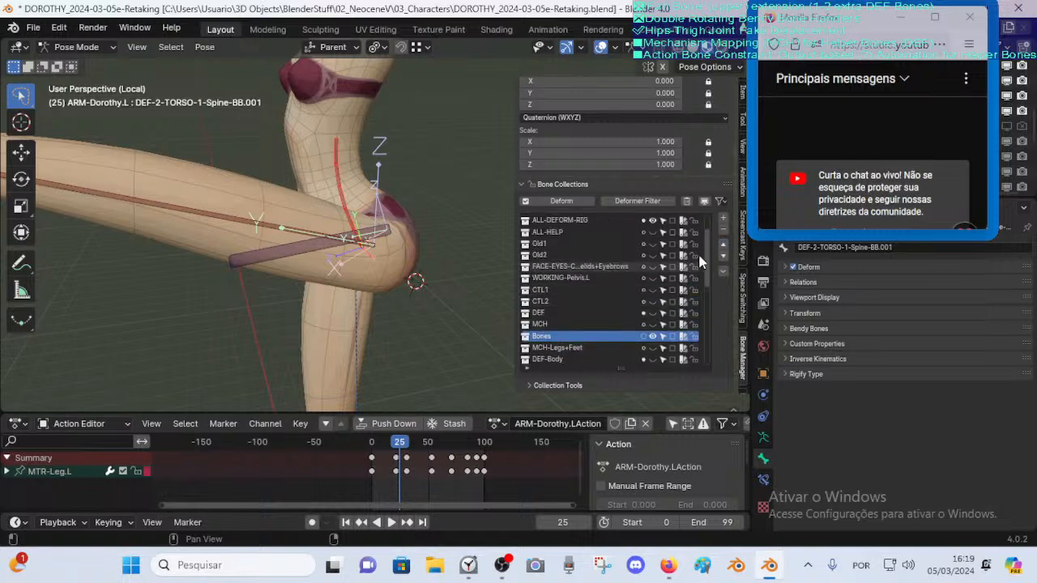
left_click(723, 245)
left_click(723, 245)
left_click(723, 244)
left_click(724, 244)
left_click(723, 245)
left_click(724, 244)
left_click(723, 245)
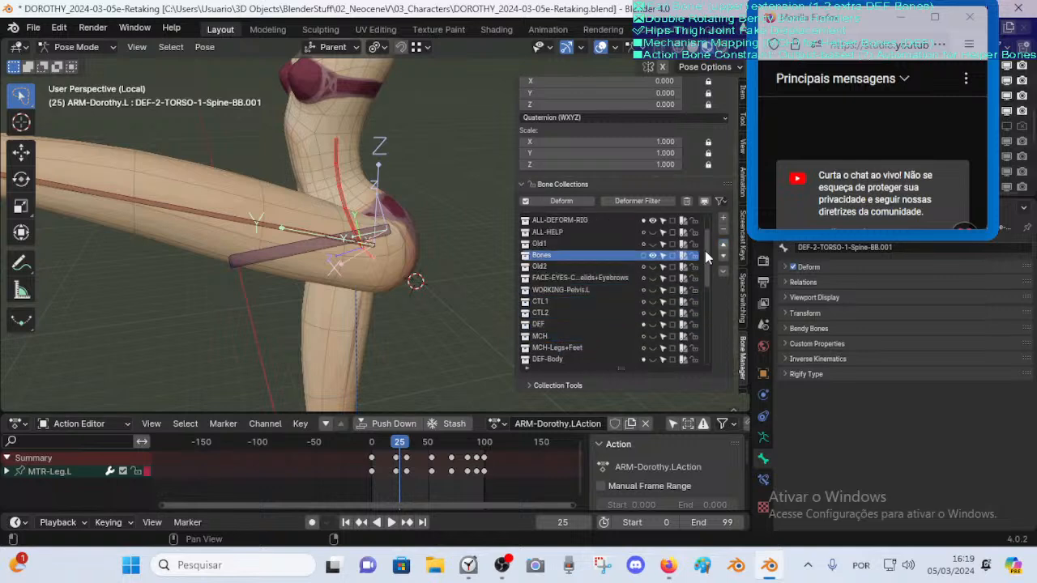
scroll(696, 261, "up", 3)
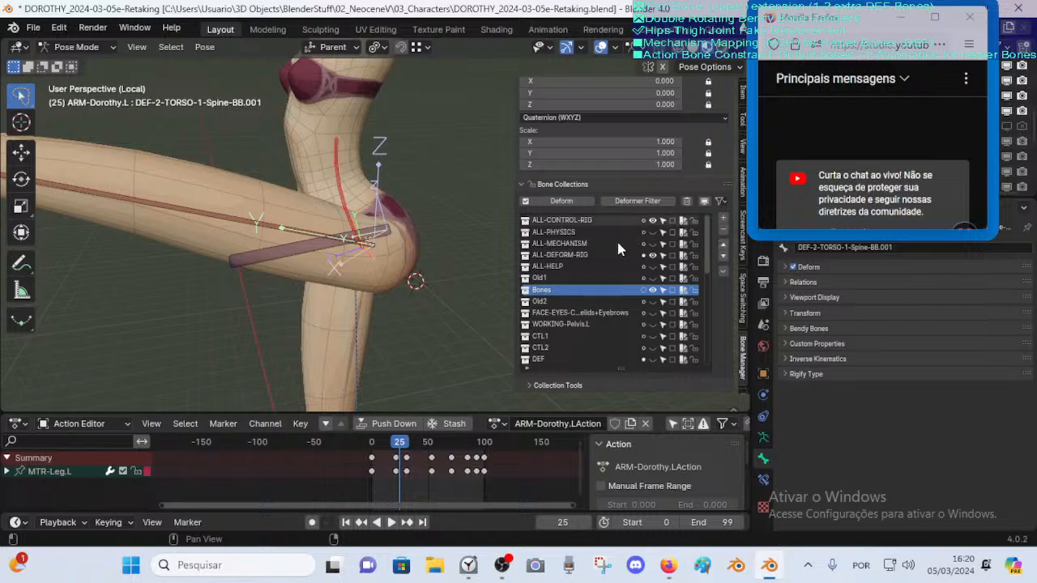
left_click(726, 254)
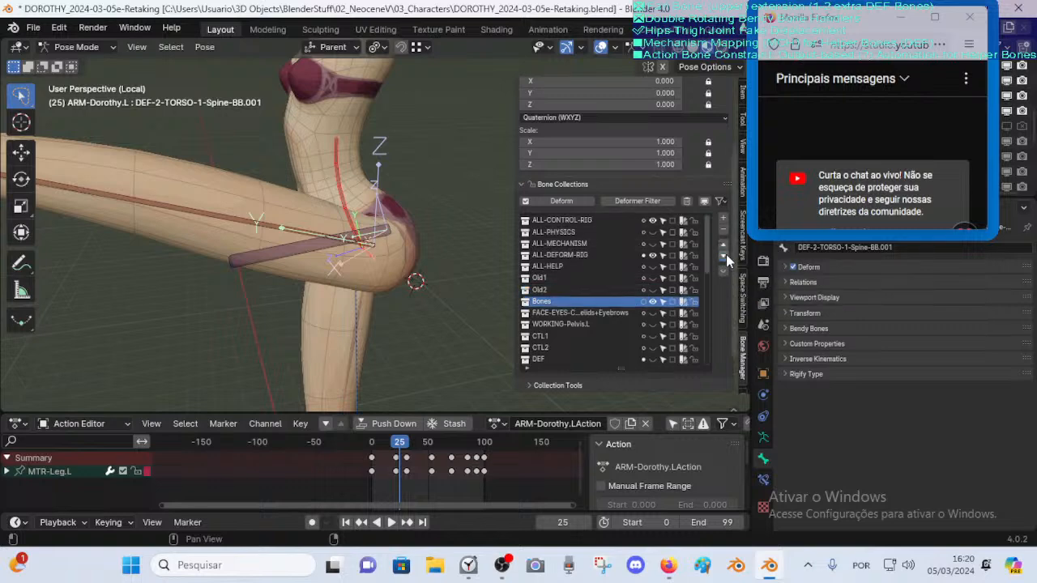
Rename the new bone collection to Old3
double_click(541, 301)
type("Old3")
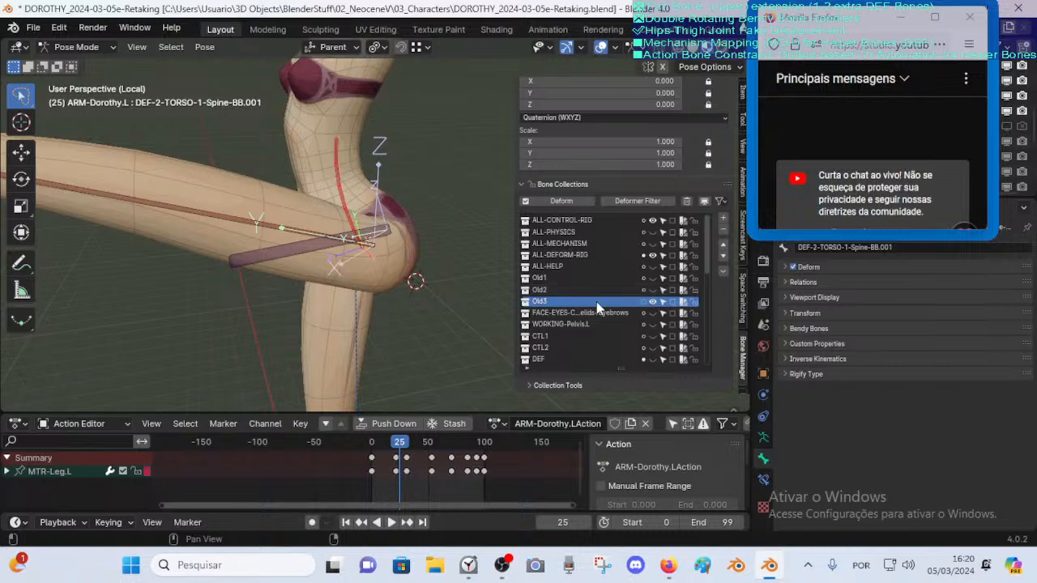
double_click(571, 302)
key("Return")
Reorder the new bone collection to sit above Old1, below ALL-HELP, and rename it New1
left_click(722, 244)
left_click(722, 244)
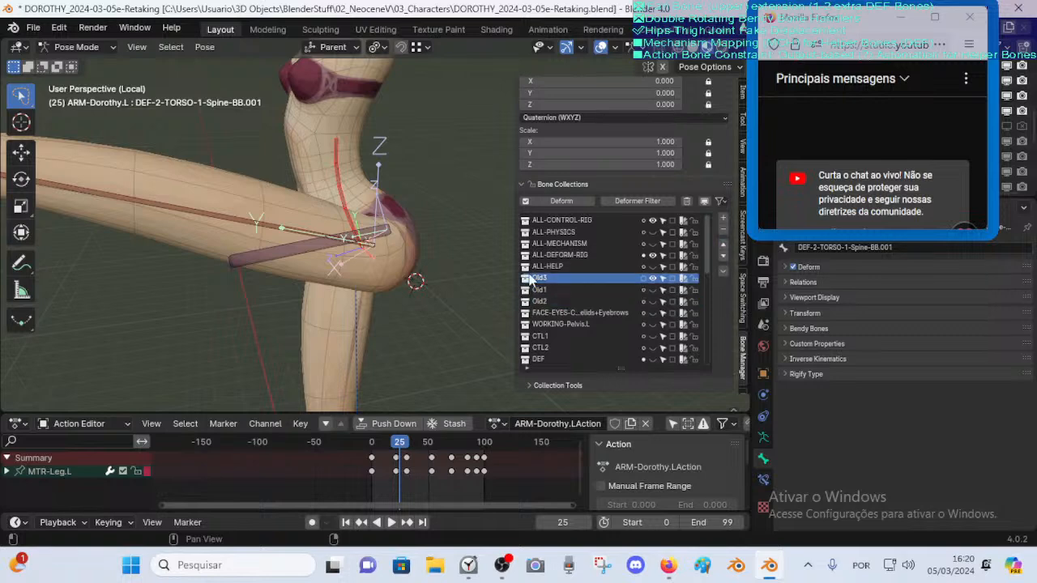
double_click(538, 278)
type("New1")
key("Return")
Select the DEF-Thigh.L bone, enter Edit Mode, and snap the 3D cursor to the bone's middle
left_click(296, 230)
middle_click_drag(283, 263, 277, 296, "shift")
key("Tab")
scroll(331, 286, "down", 2)
key("shift+s")
key("Escape")
key("shift+s")
key("Escape")
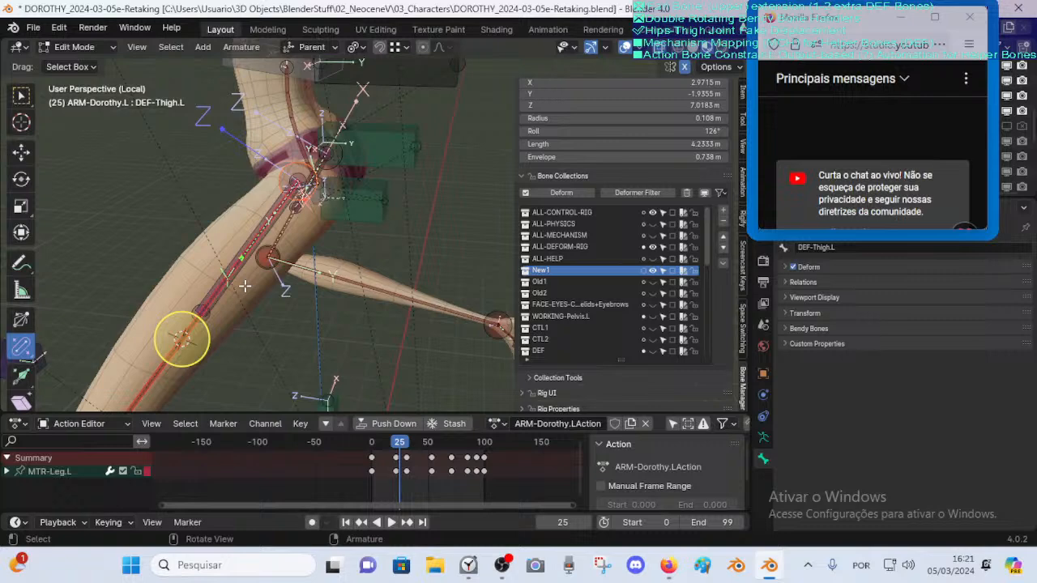
middle_click_drag(244, 286, 180, 265)
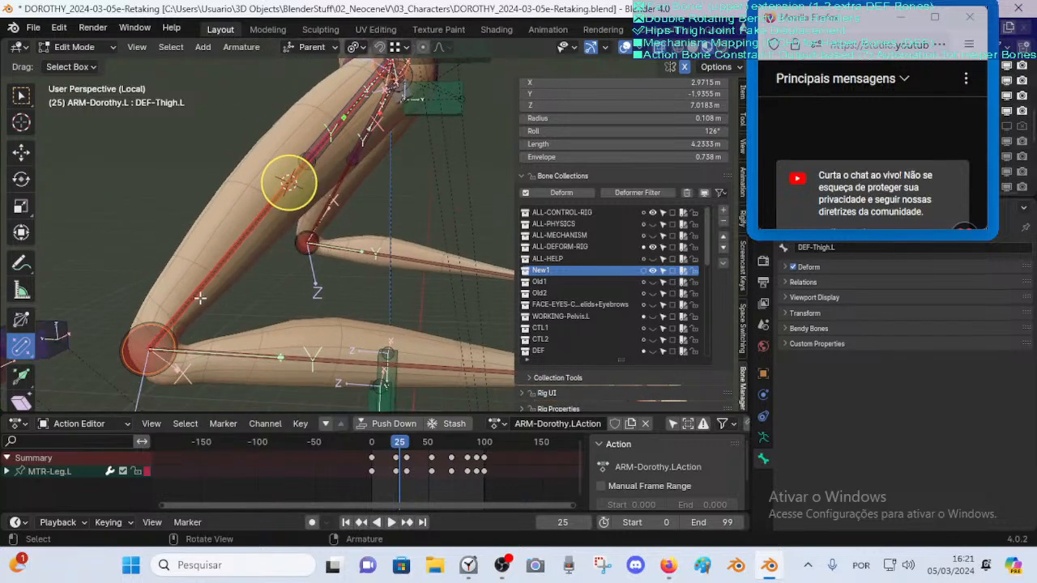
middle_click_drag(248, 168, 341, 217)
Add a bone at the 3D cursor in the New1 collection and align it to DEF-Thigh.L
key("shift+a")
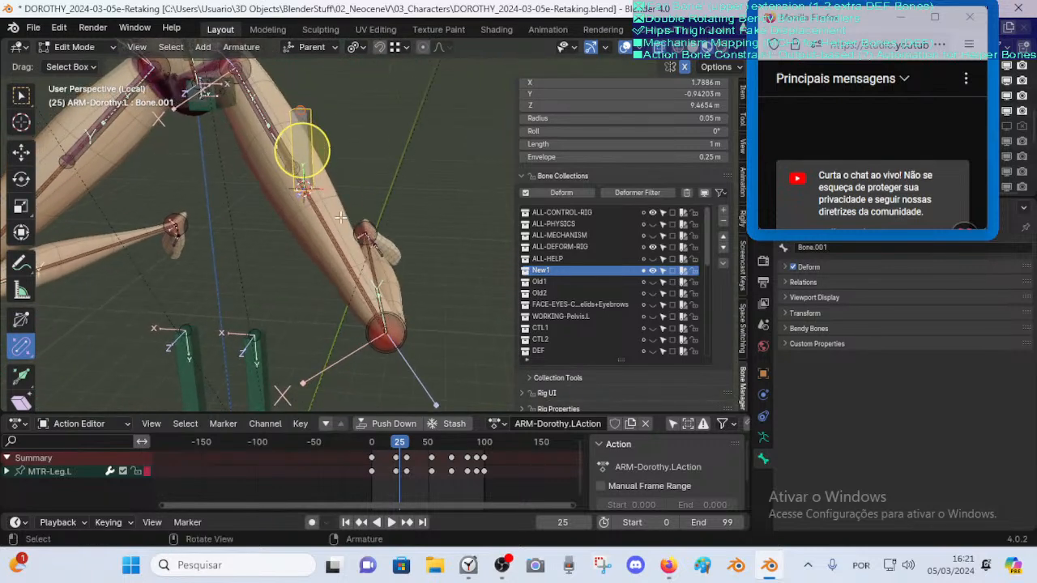
left_click(359, 212)
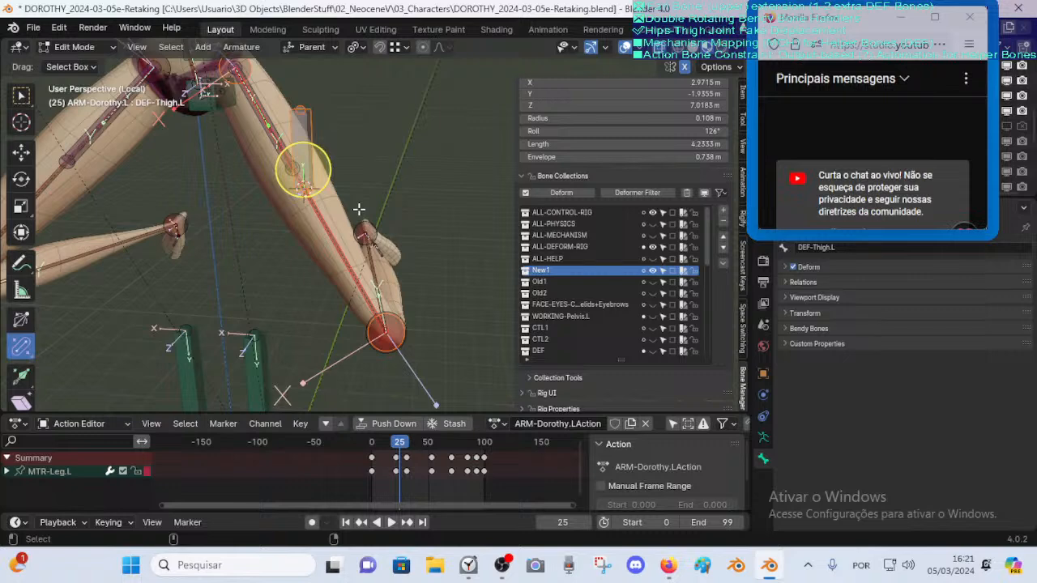
key("ctrl+alt+a")
Scale the new thigh bone down to a length of about 0.26 m
left_click(339, 222)
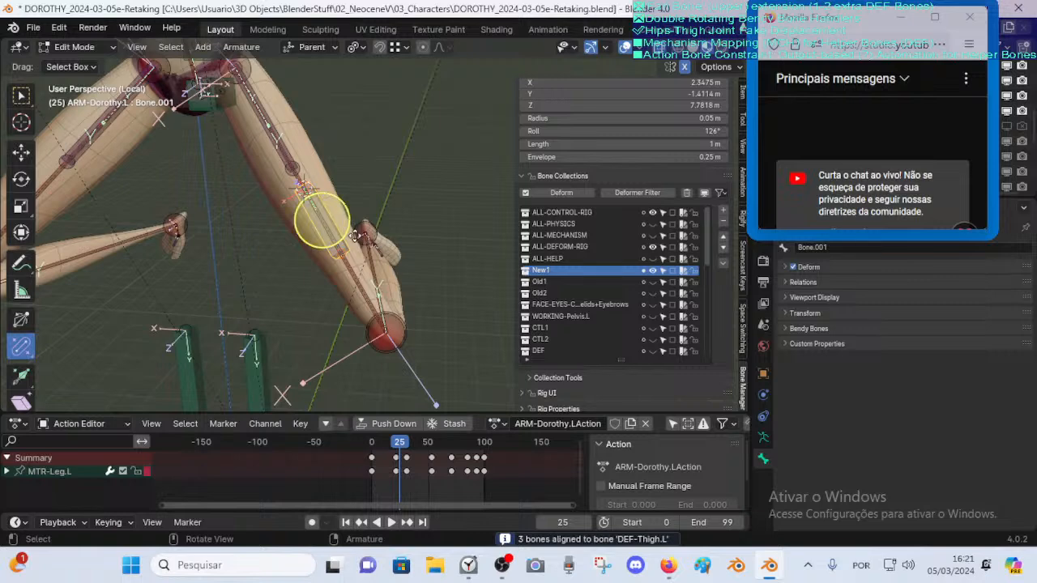
key("s")
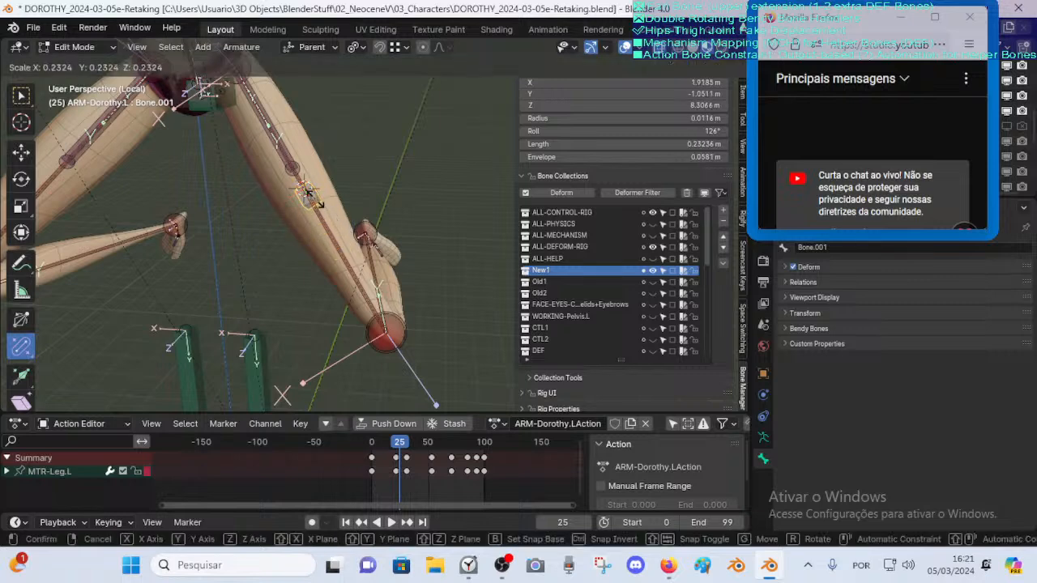
left_click(316, 206)
scroll(320, 219, "up", 3)
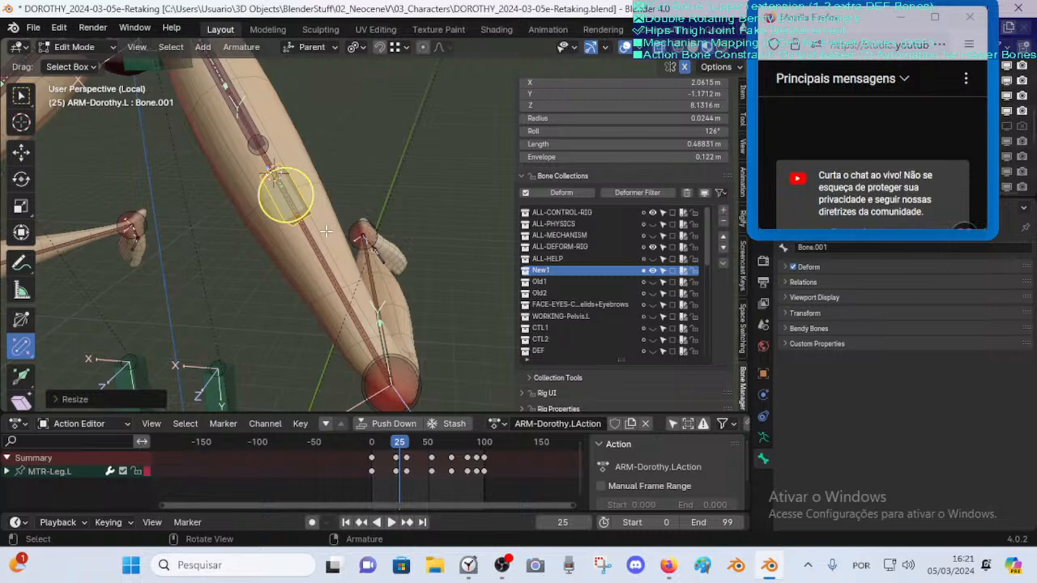
key("s")
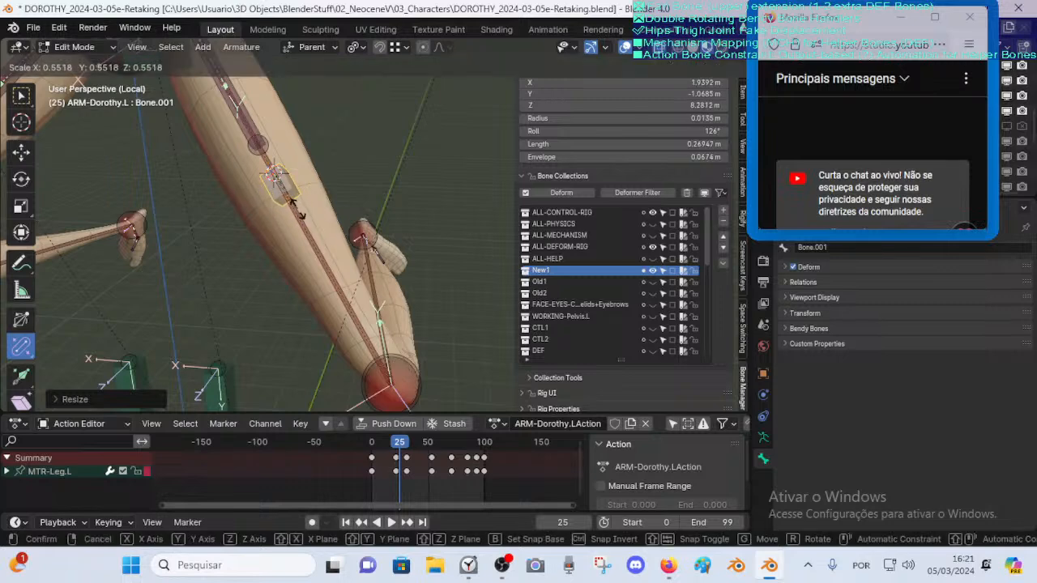
left_click(304, 181)
middle_click_drag(299, 181, 344, 195)
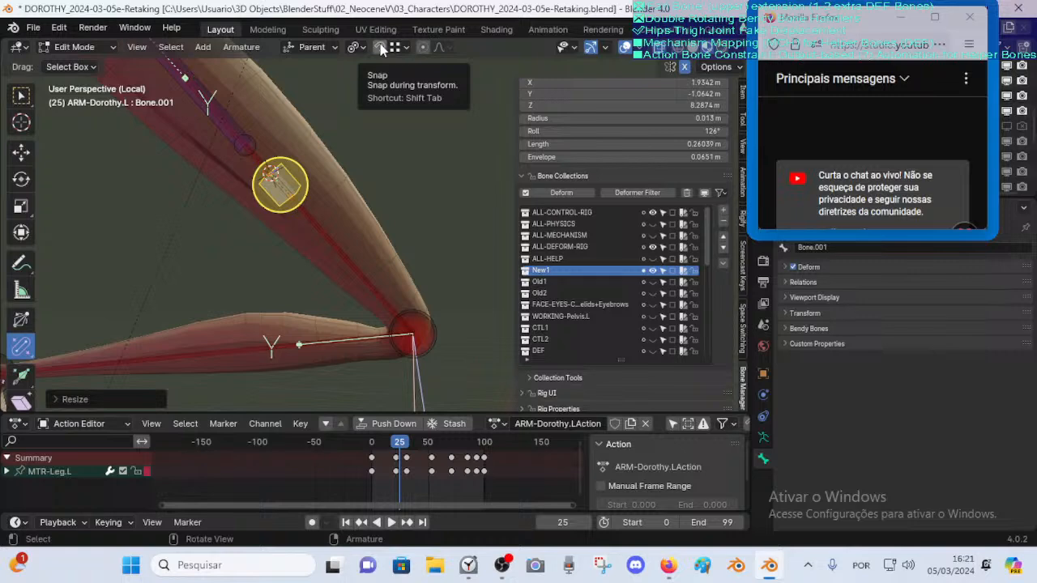
middle_click_drag(331, 194, 315, 206)
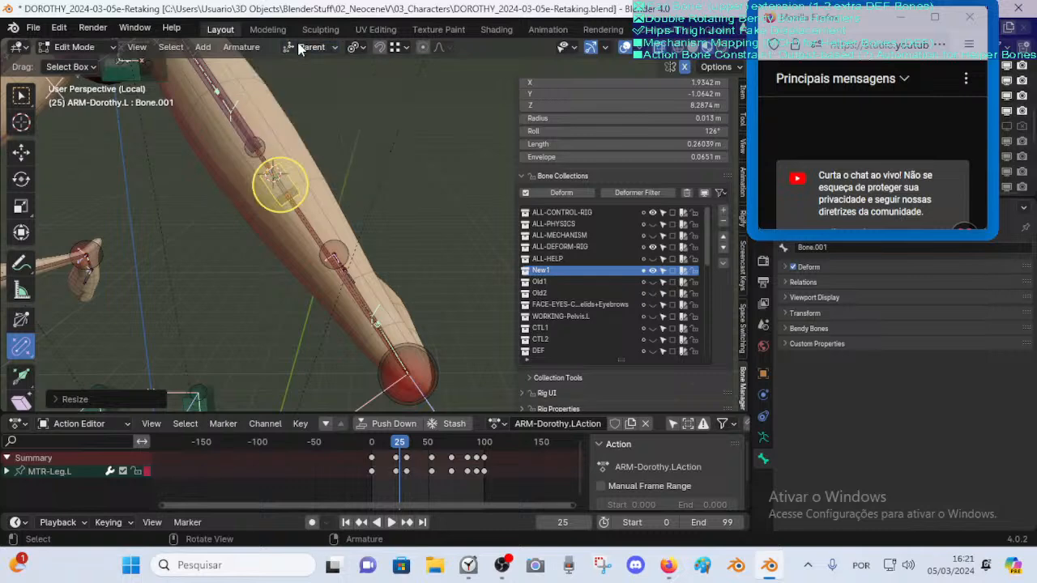
Set the transform orientation to Normal and move the new bone about 1.2 m along its Y axis toward the left knee
left_click(305, 49)
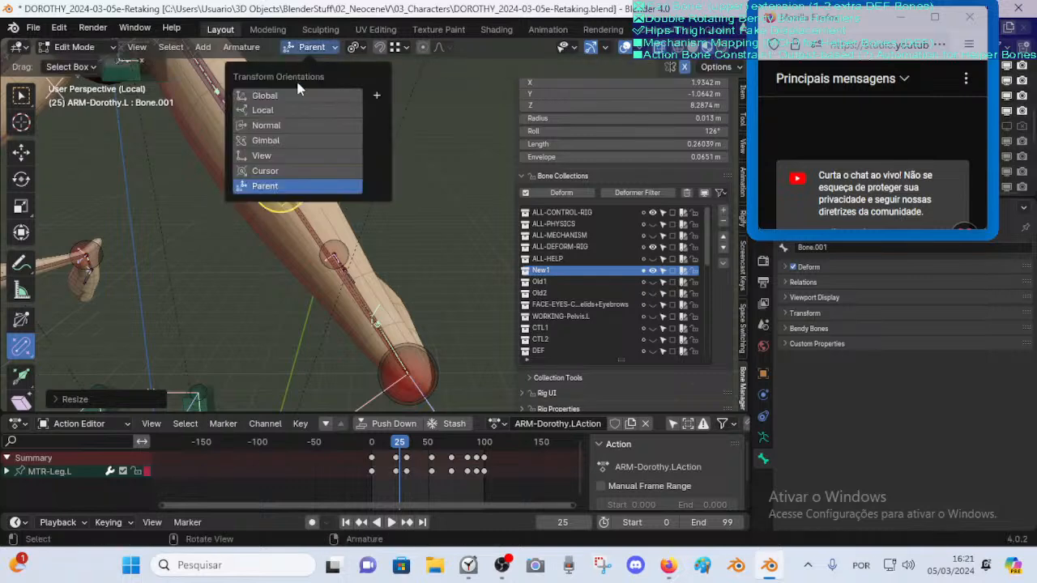
left_click(279, 120)
key("g")
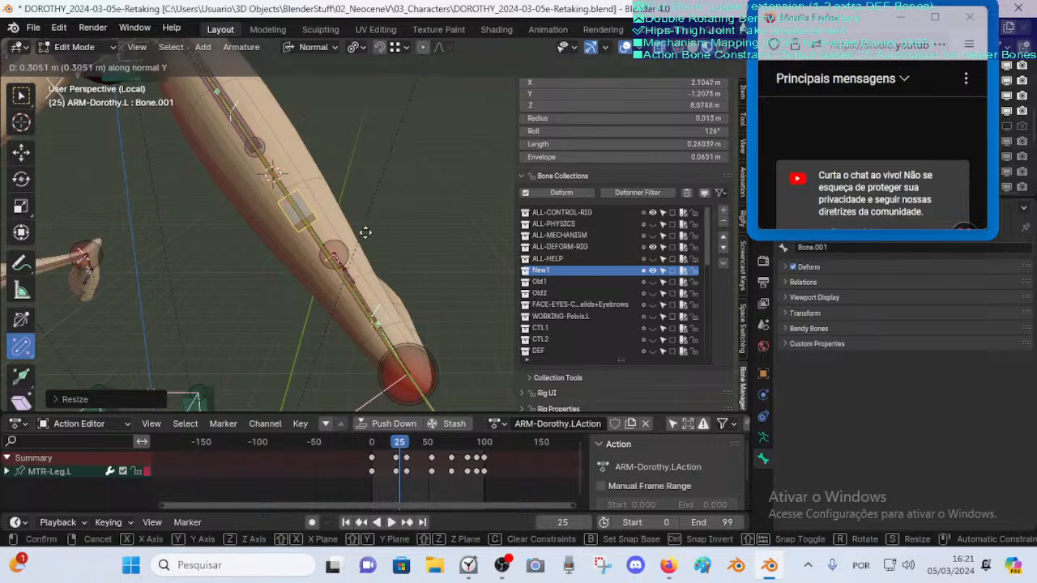
key("y")
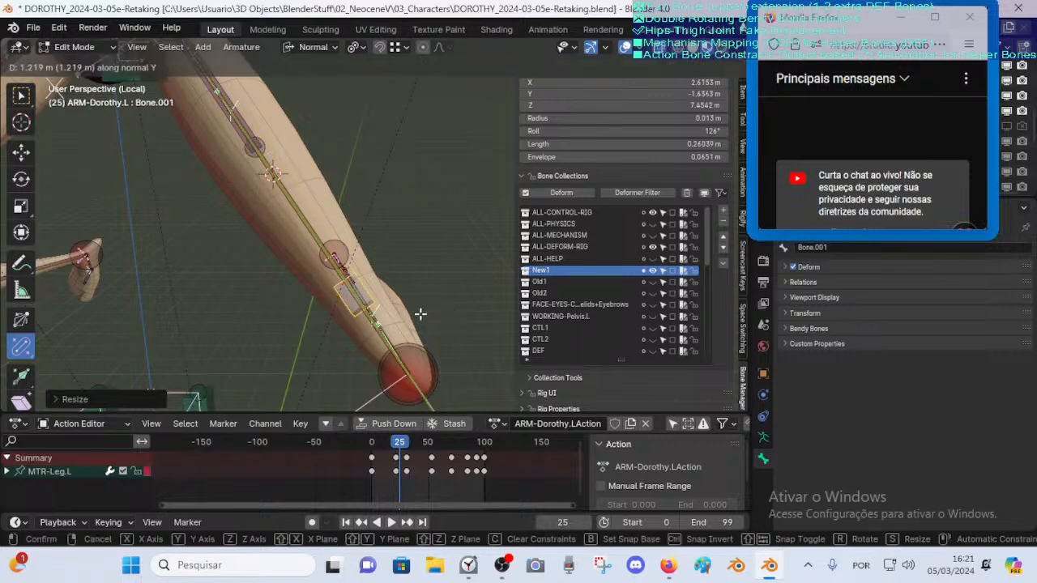
left_click(419, 315)
middle_click_drag(419, 315, 373, 296)
Move the new bone along its normal Z axis out to the front surface of the left thigh, above the knee
key("g")
key("z")
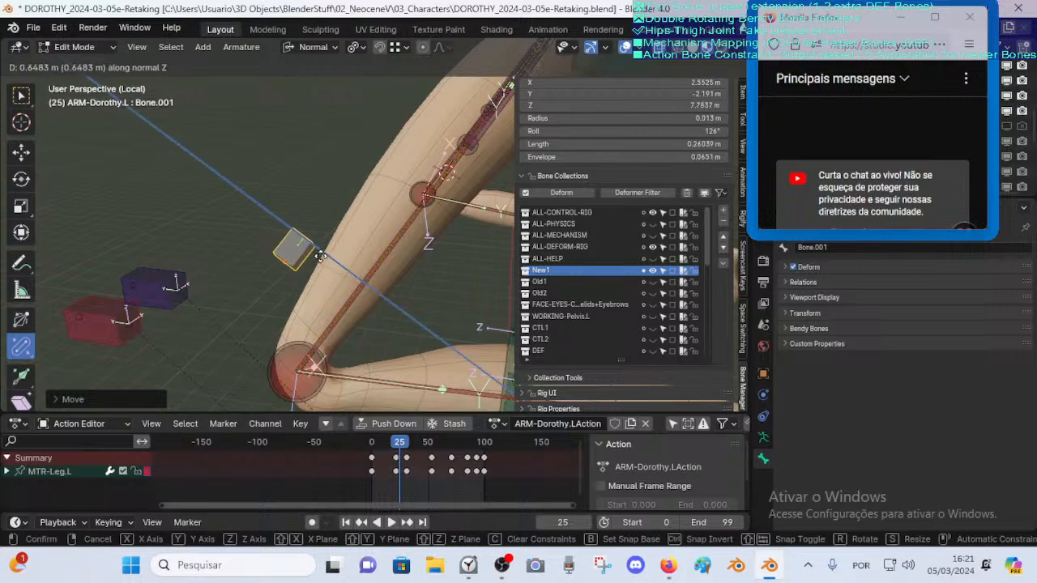
left_click(323, 261)
middle_click_drag(322, 261, 372, 285)
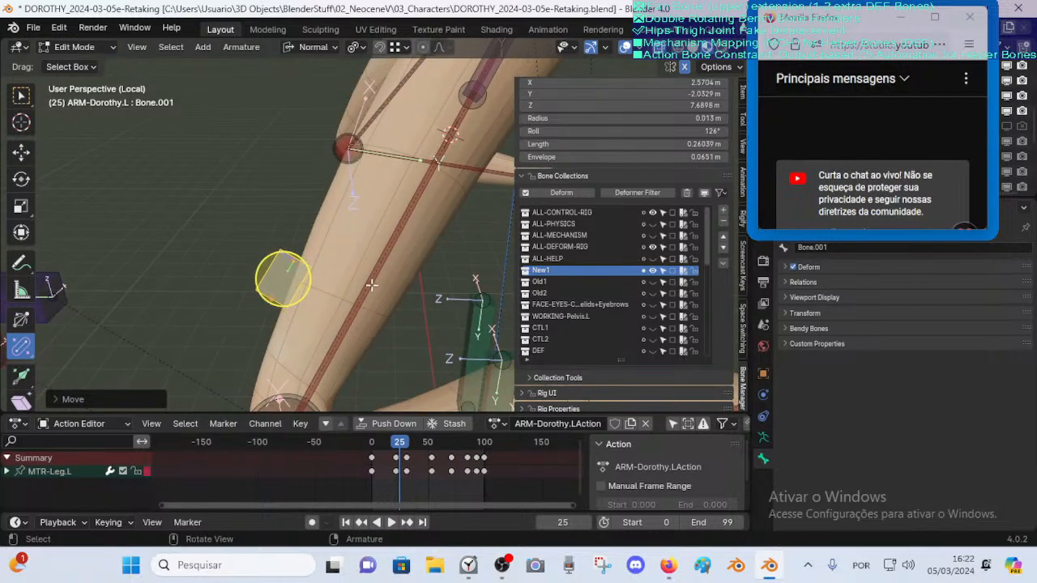
key("g")
key("z")
key("z")
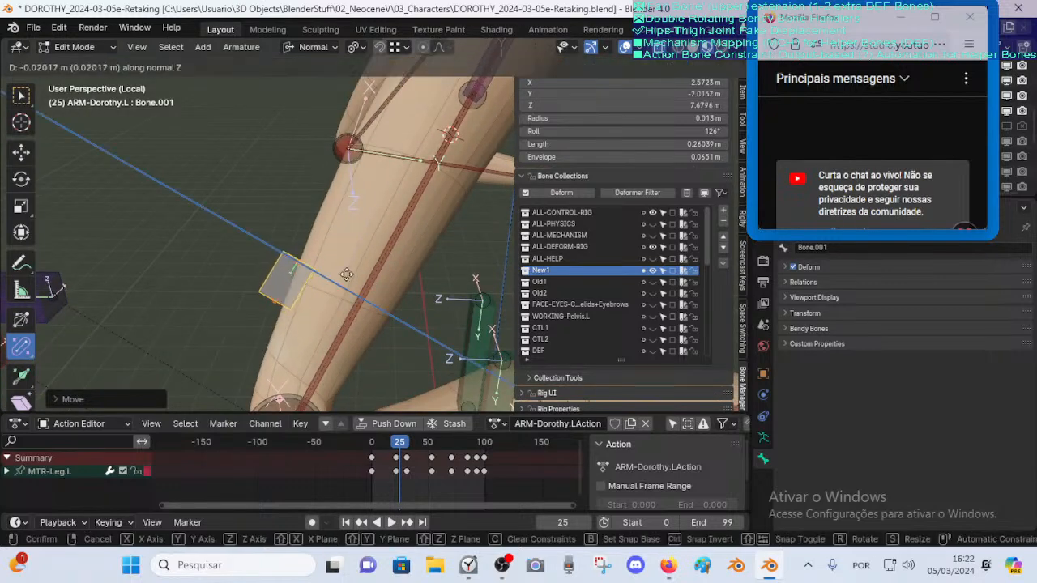
left_click(346, 274)
middle_click_drag(346, 274, 351, 268)
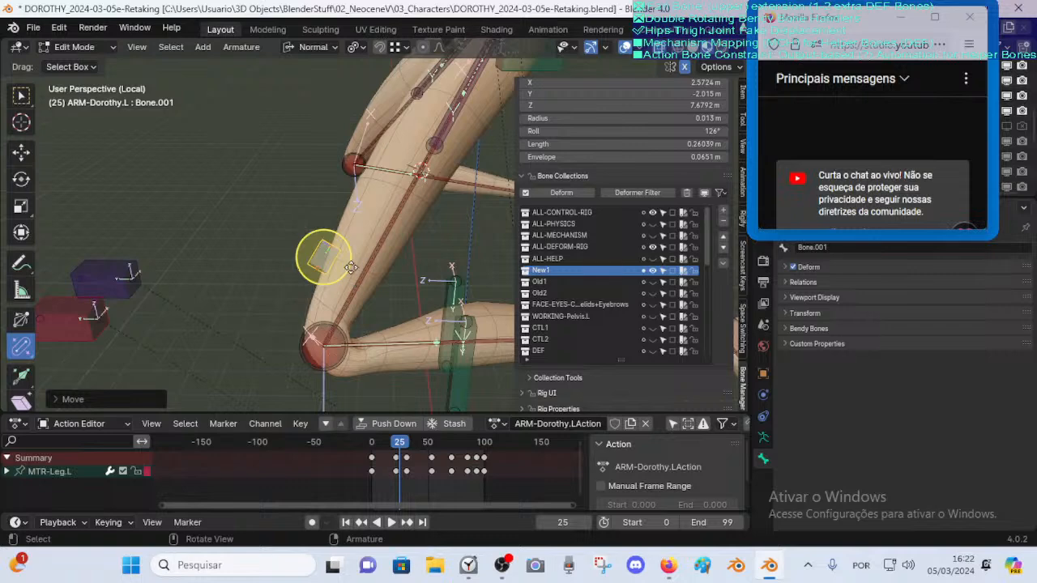
Rename the new thigh bone as MAP-Thigh-Ft.L
key("F2")
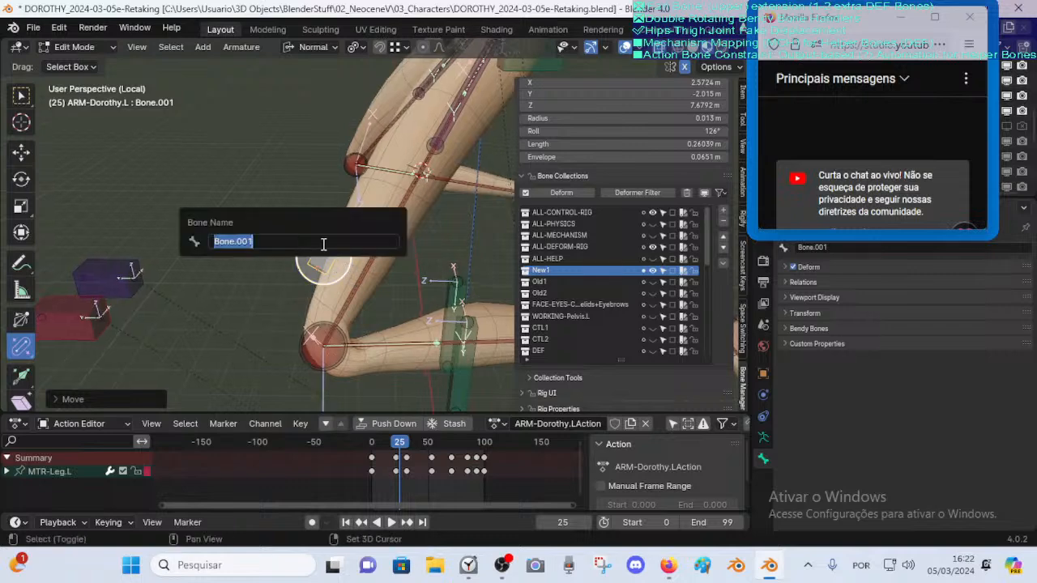
type("MCH")
key("BackSpace")
key("BackSpace")
key("BackSpace")
type("MA")
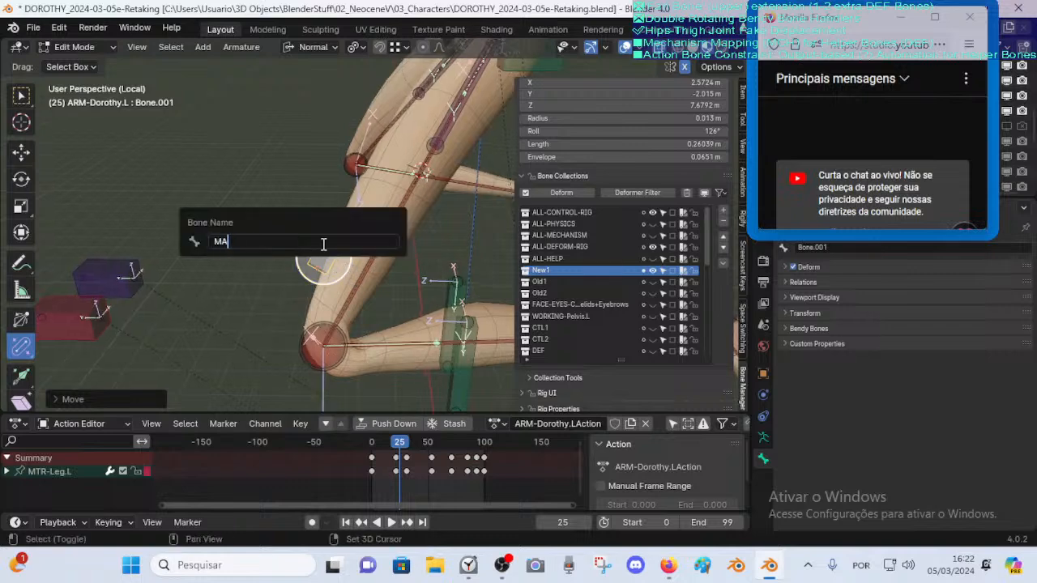
type("P-")
type("Thigh.")
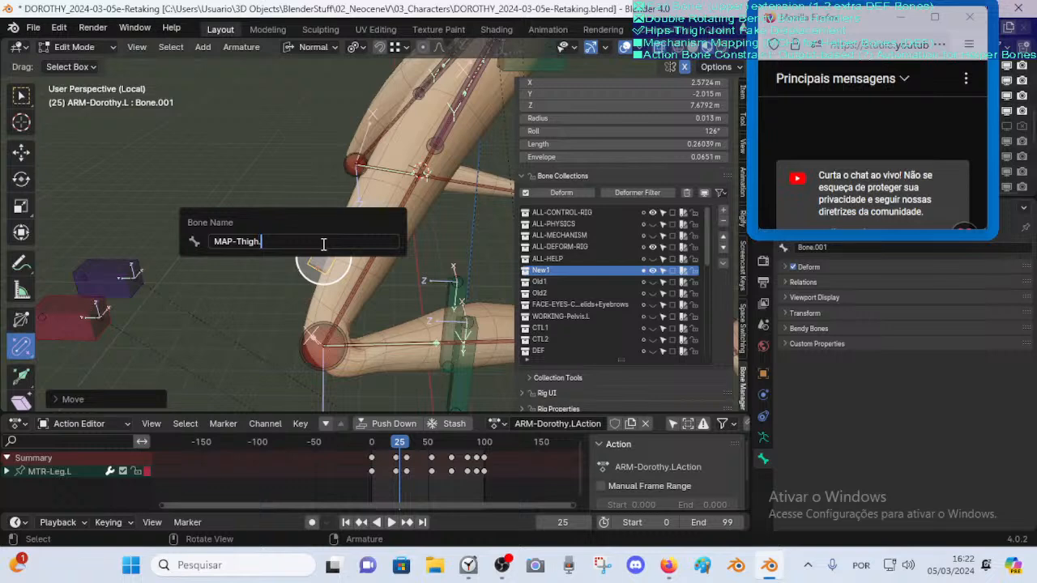
type("F")
key("BackSpace")
key("BackSpace")
type("-Ft.L")
key("Return")
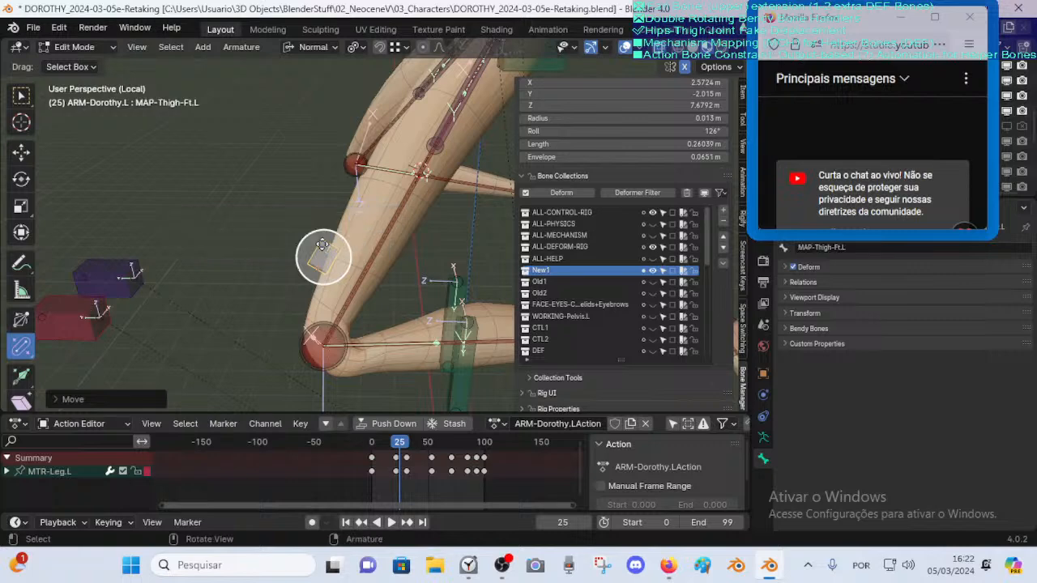
Move MAP-Thigh-Ft.L along its normal Y axis from above the knee up to the left upper thigh
middle_click_drag(324, 254, 254, 343, "shift")
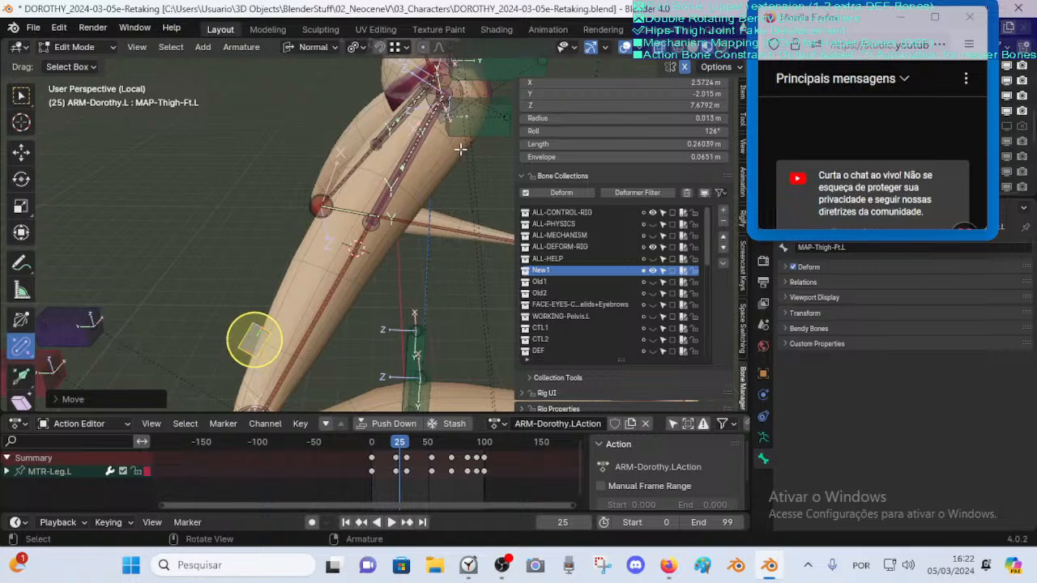
middle_click_drag(447, 137, 293, 248)
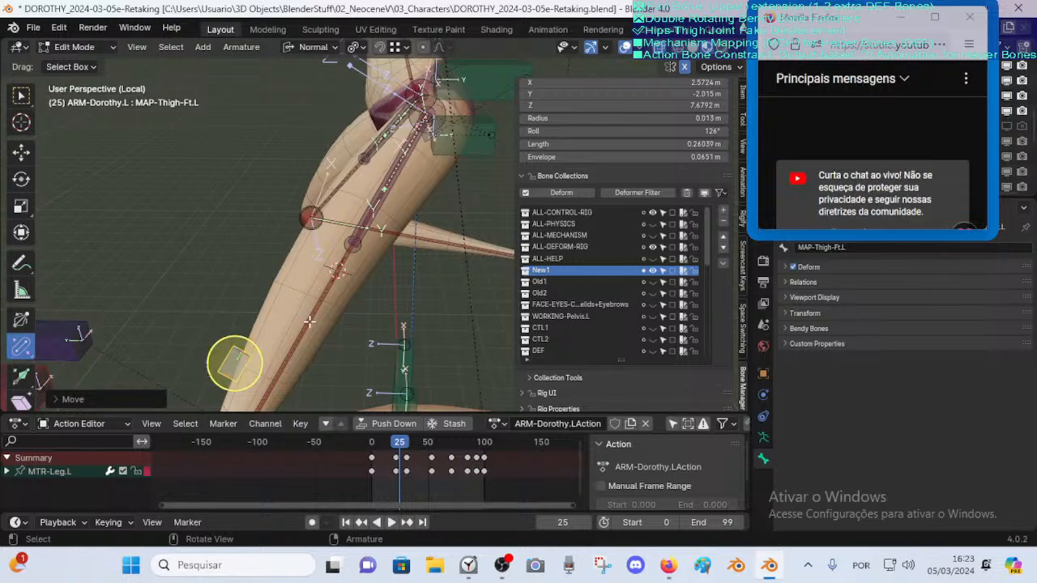
key("g")
key("y")
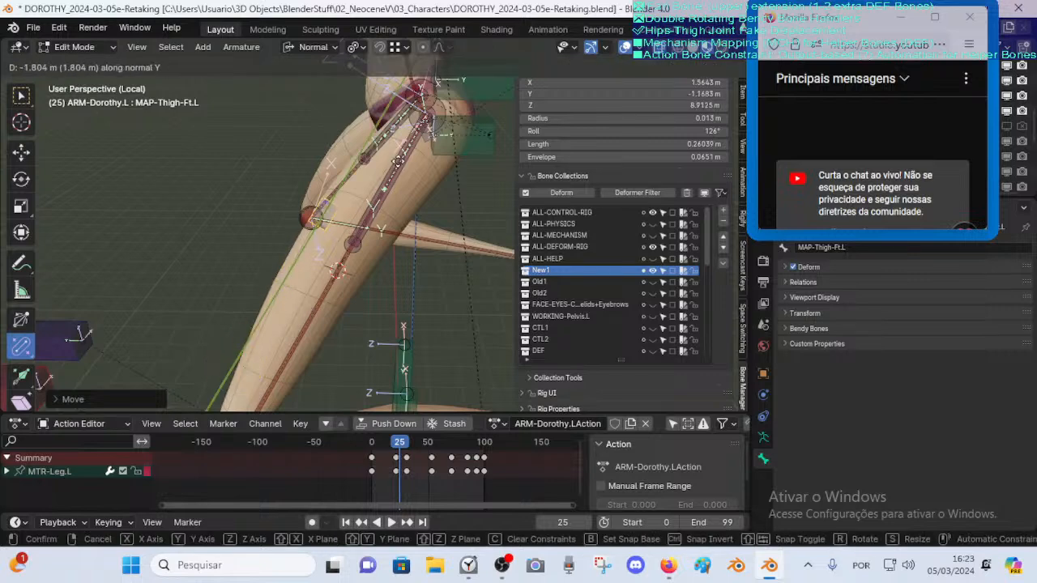
left_click(408, 140)
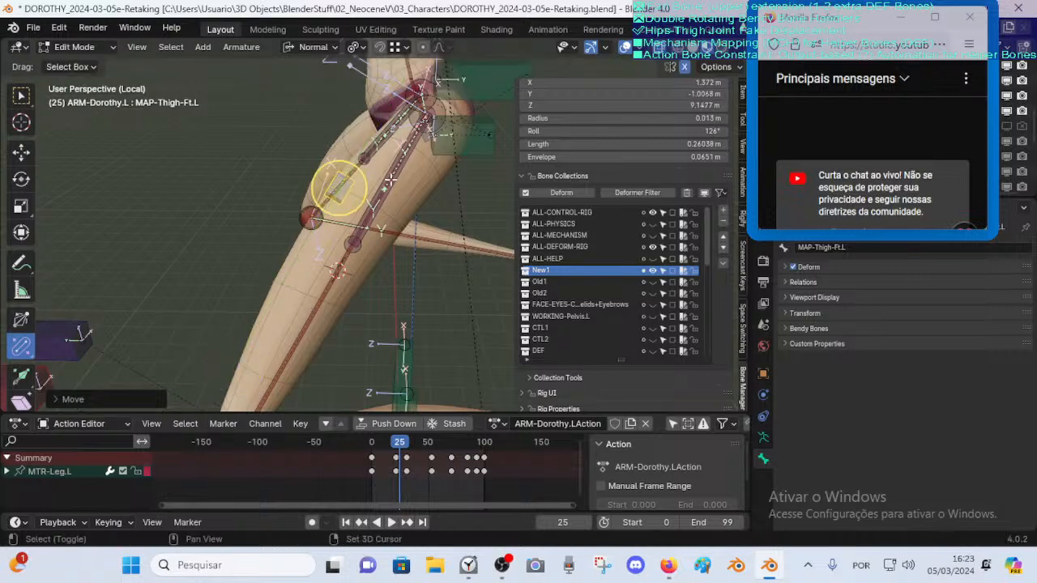
middle_click_drag(408, 139, 353, 270)
key("g")
key("y")
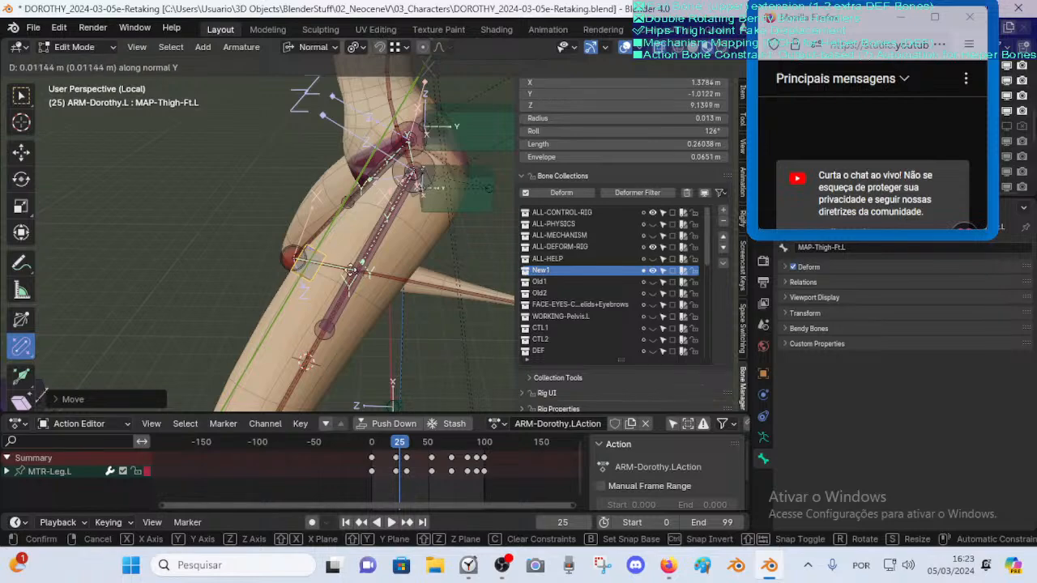
left_click(349, 269)
Move MAP-Thigh-Ft.L about 0.1 m outward along its normal Z axis, in front of the upper thigh
key("g")
key("z")
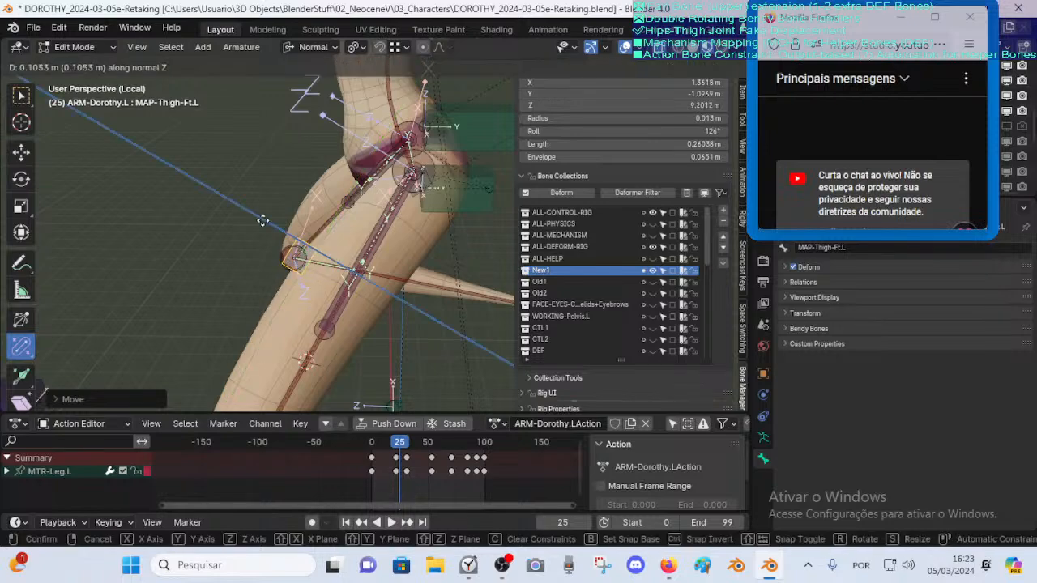
left_click(266, 219)
Duplicate MAP-Thigh-Ft.L and move the copy along its normal Z axis to just behind the left thigh
middle_click_drag(266, 220, 300, 247)
key("shift+d")
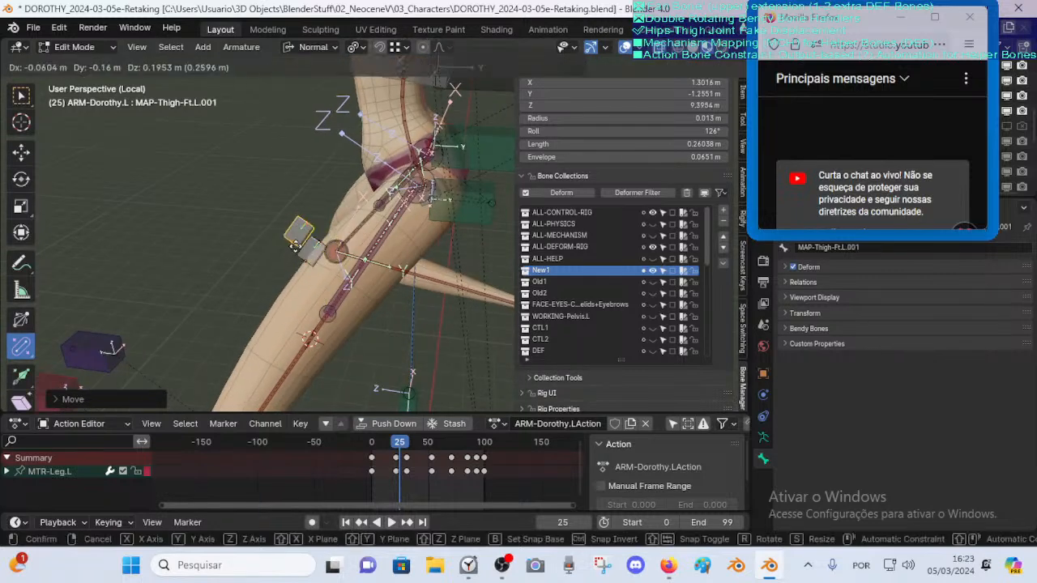
left_click(312, 251)
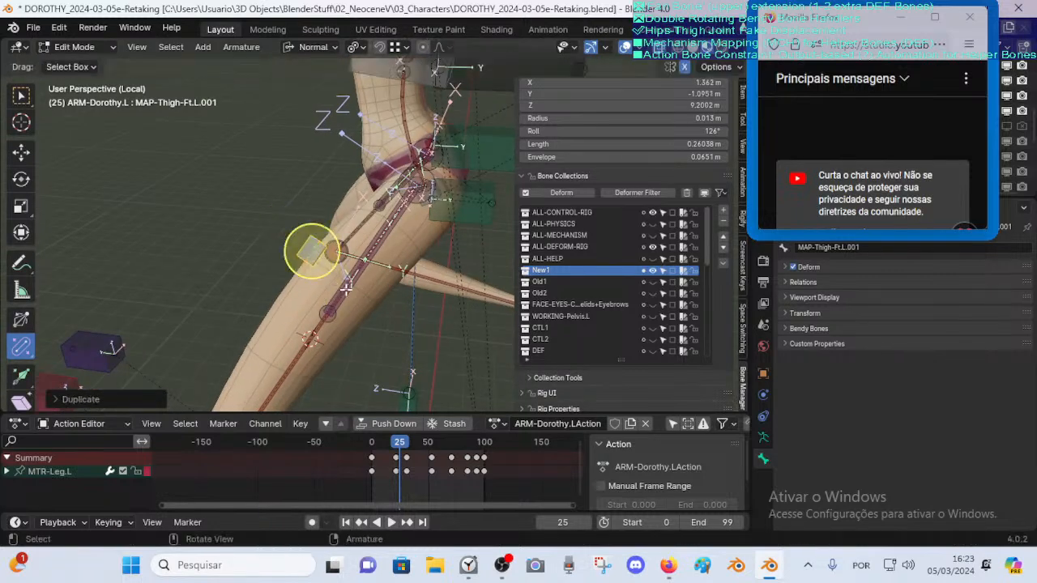
key("g")
key("z")
key("z")
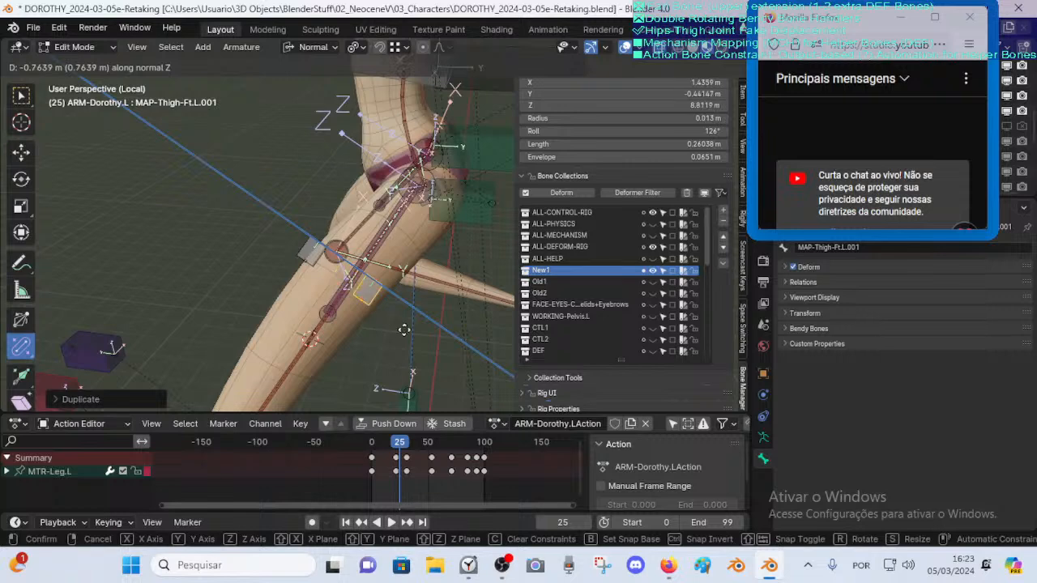
left_click(401, 325)
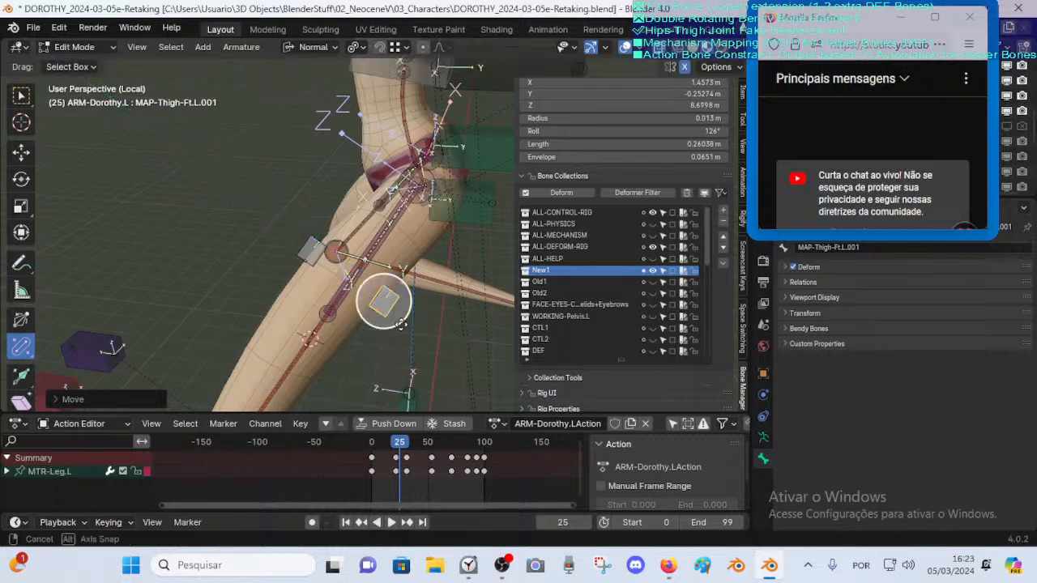
middle_click_drag(402, 325, 373, 316)
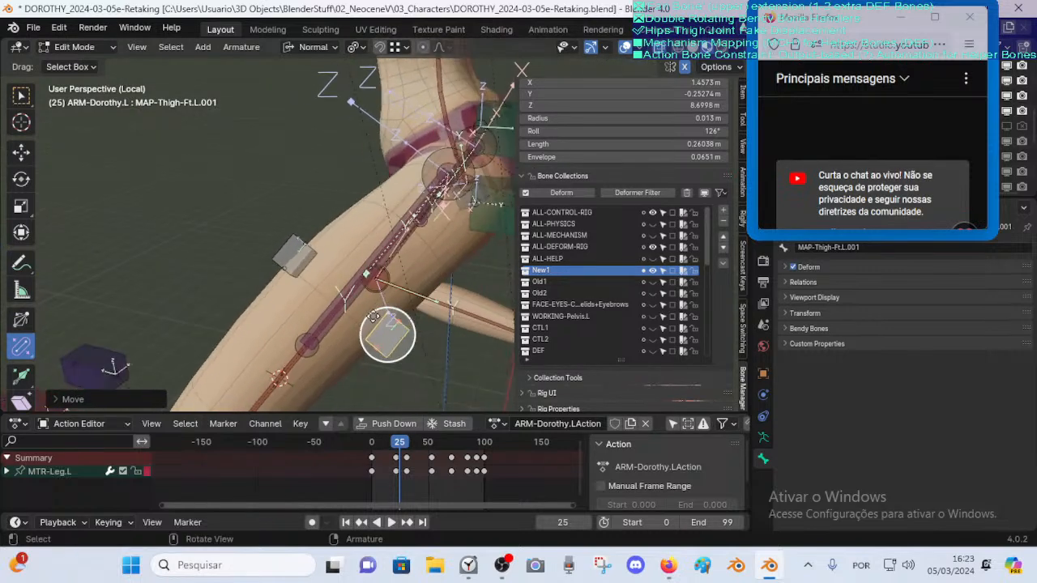
key("g")
key("z")
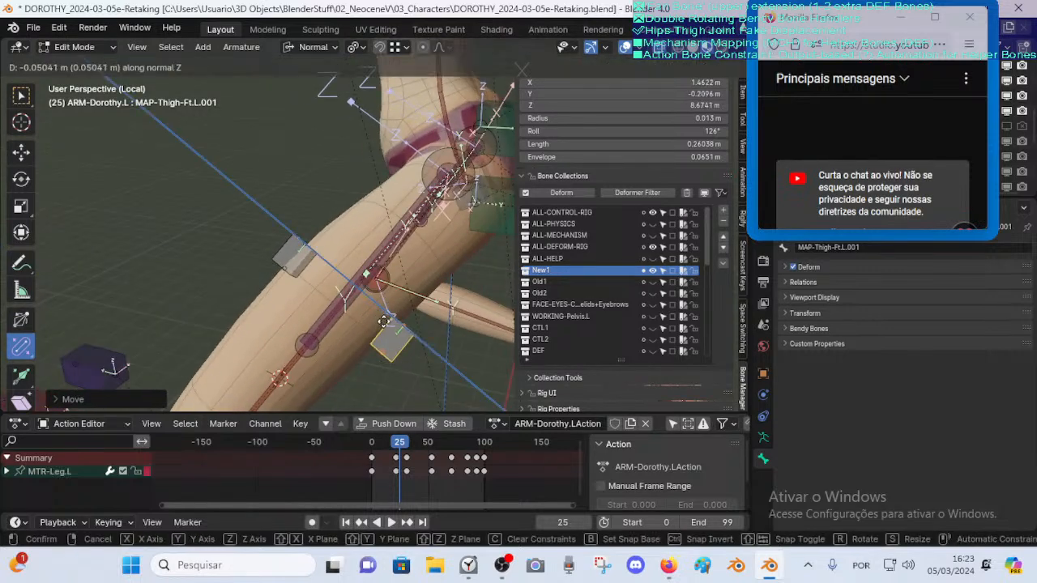
left_click(384, 322)
middle_click_drag(384, 322, 386, 294)
Switch the armature to Pose Mode and set the timeline to frame 0
key("ctrl+Tab")
middle_click_drag(252, 284, 328, 285)
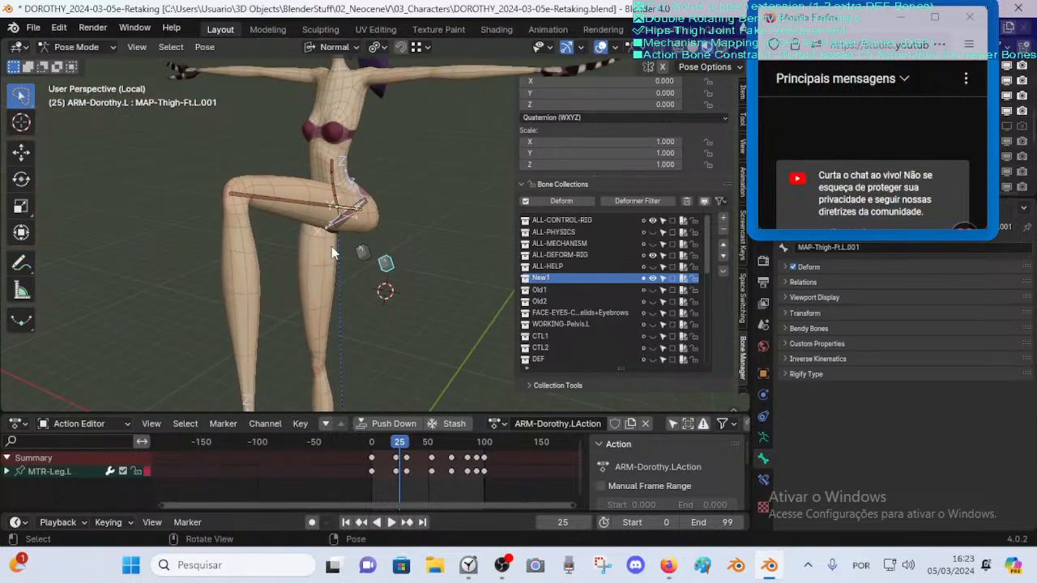
left_click_drag(400, 442, 337, 448)
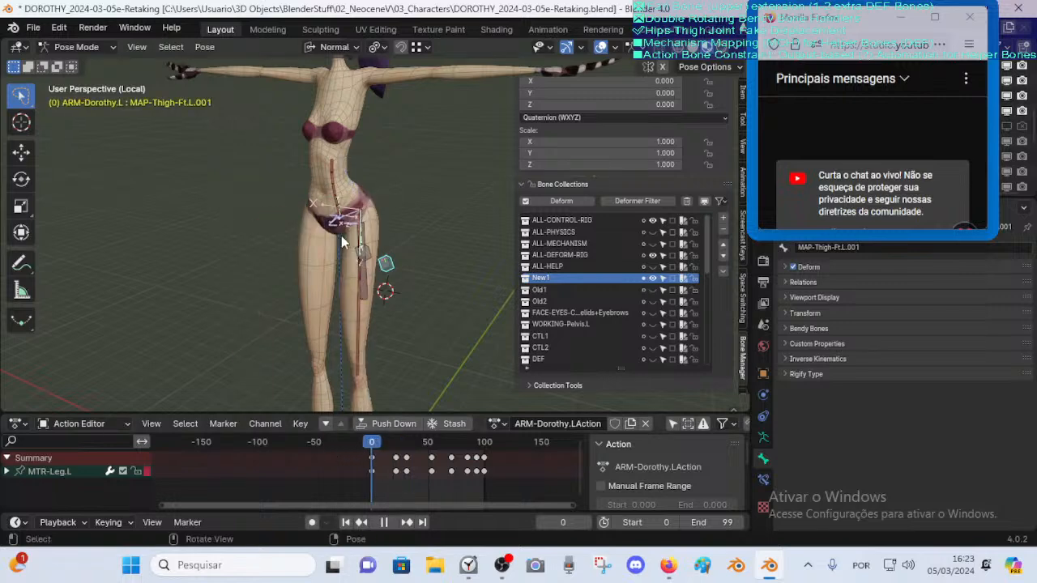
middle_click_drag(323, 141, 338, 175)
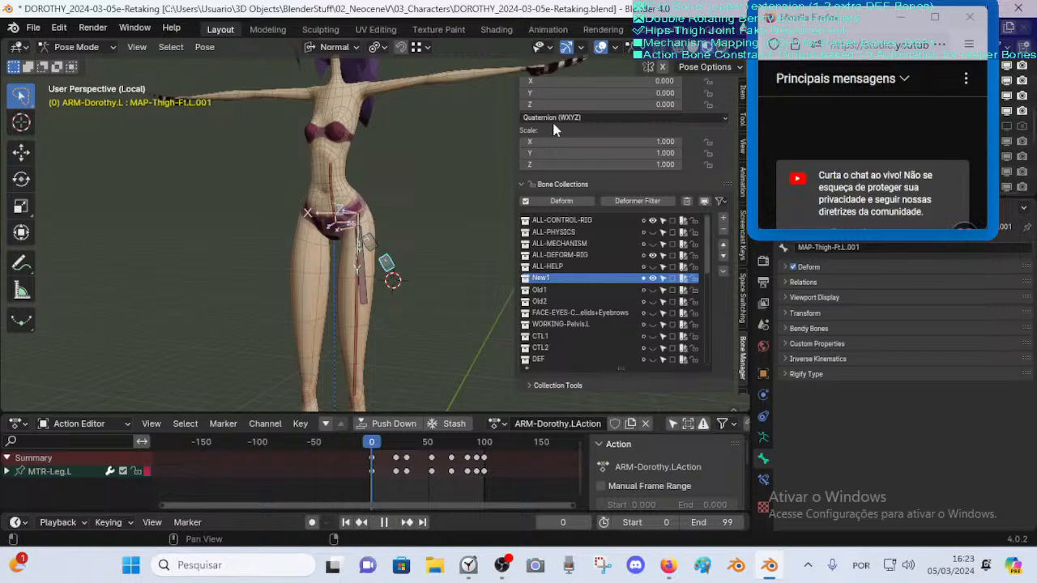
Collapse the Transform and Bone Collections sections of the sidebar
scroll(624, 128, "up", 3)
left_click(538, 85)
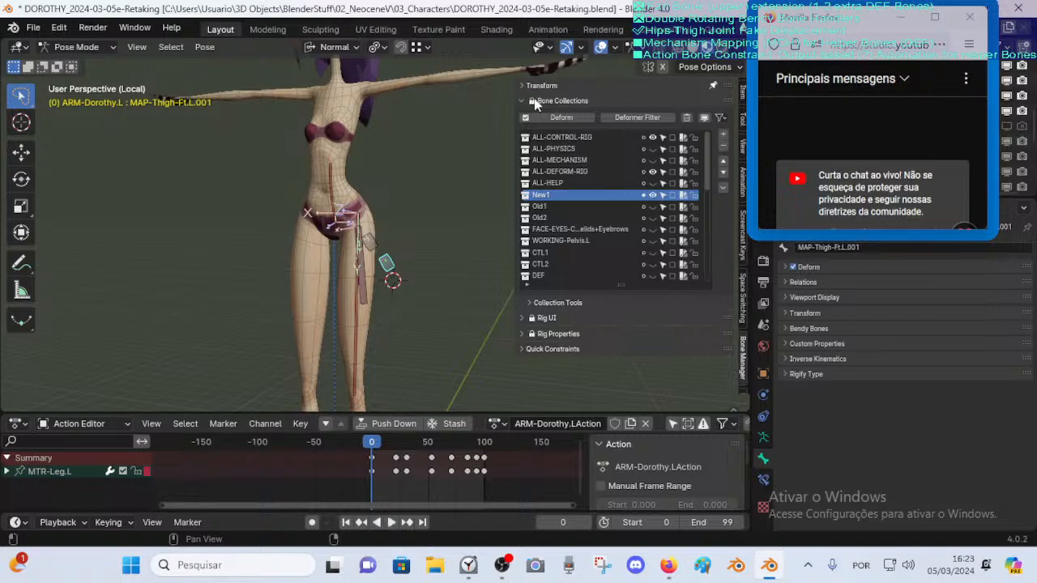
left_click(520, 99)
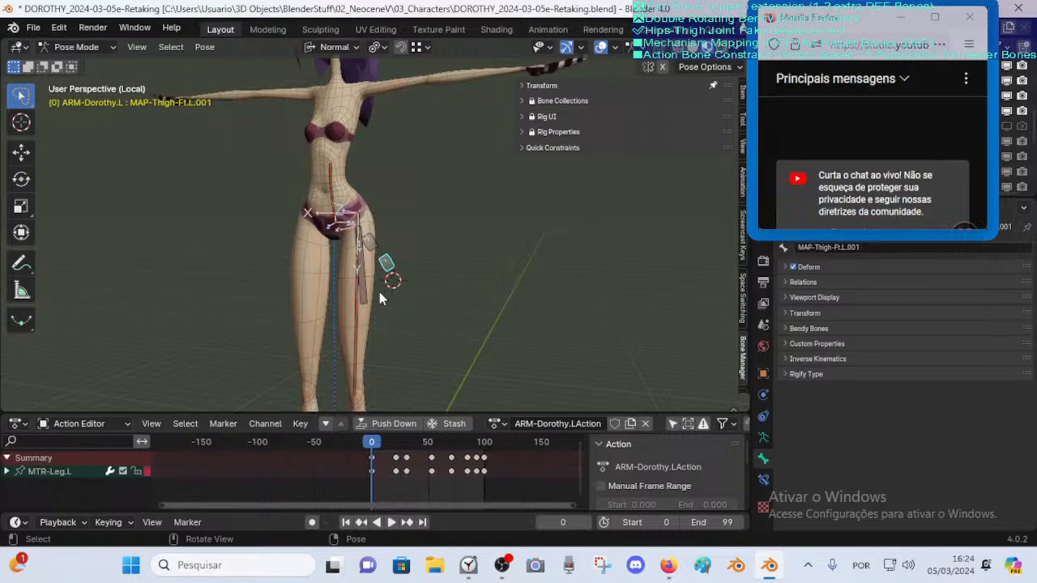
Switch the armature to Object Mode, select the 00_Body mesh and enter its Edit Mode
key("Tab")
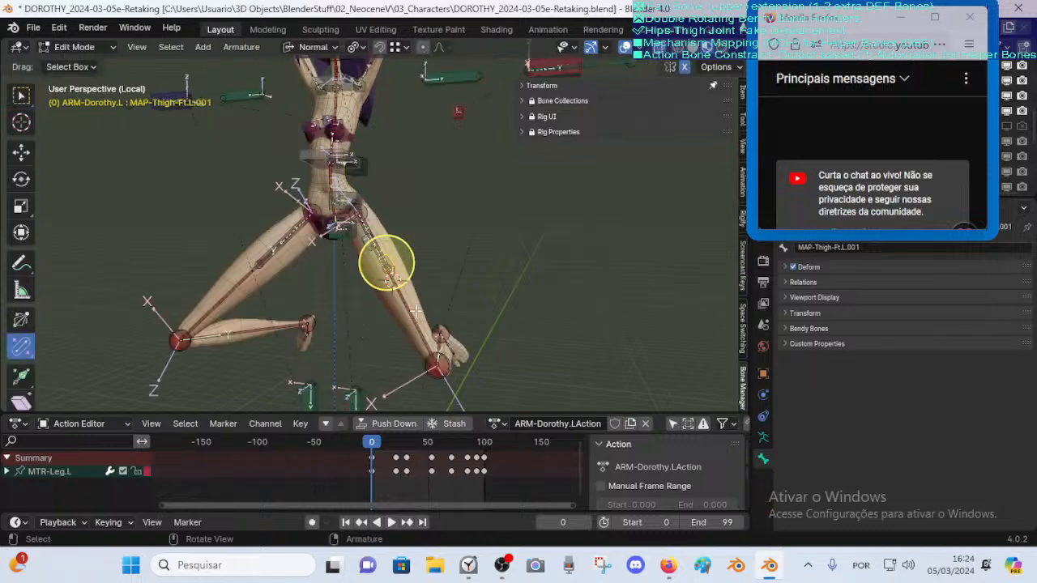
key("Tab")
key("Tab")
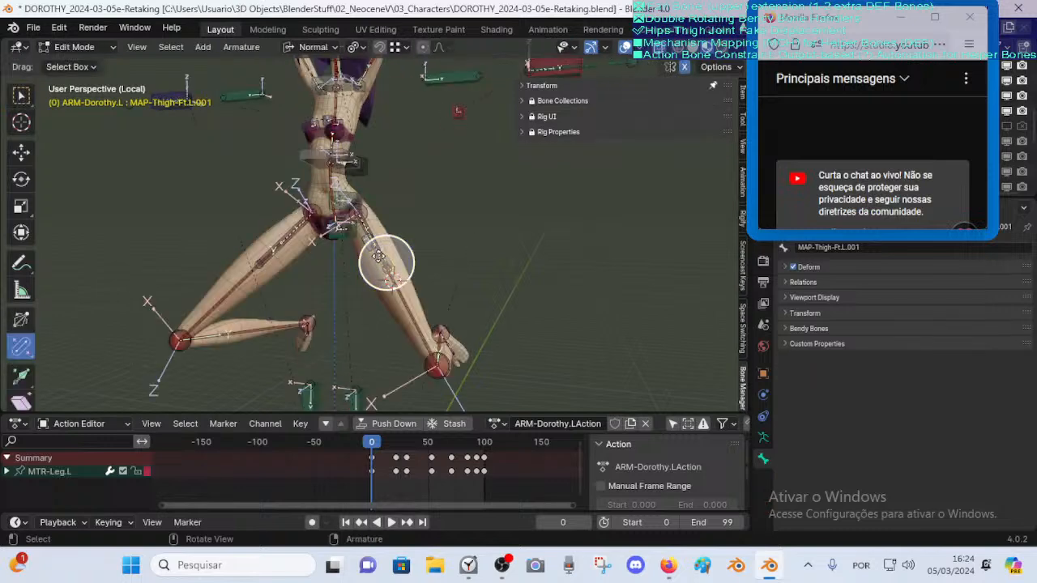
key("ctrl+Tab")
left_click(379, 283)
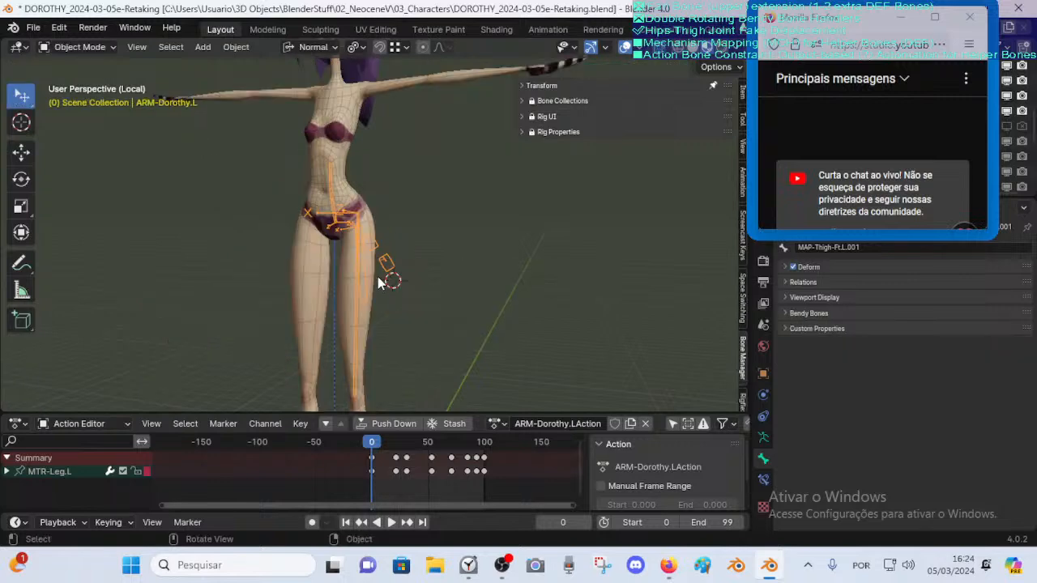
left_click(379, 284)
key("Tab")
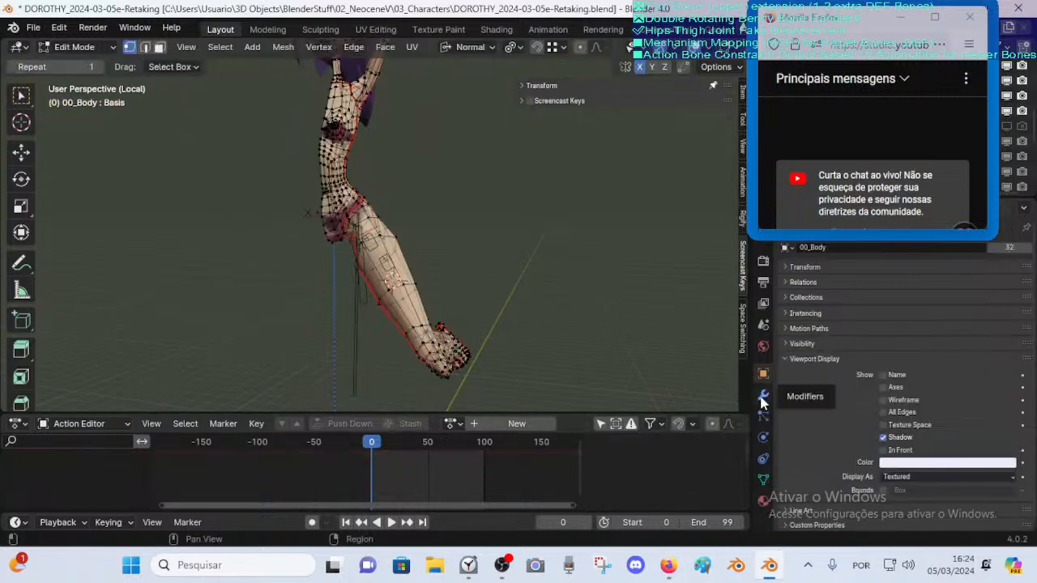
Enable the Edit Mode and On Cage display of the Armature modifier on the 00_Body mesh
left_click(762, 394)
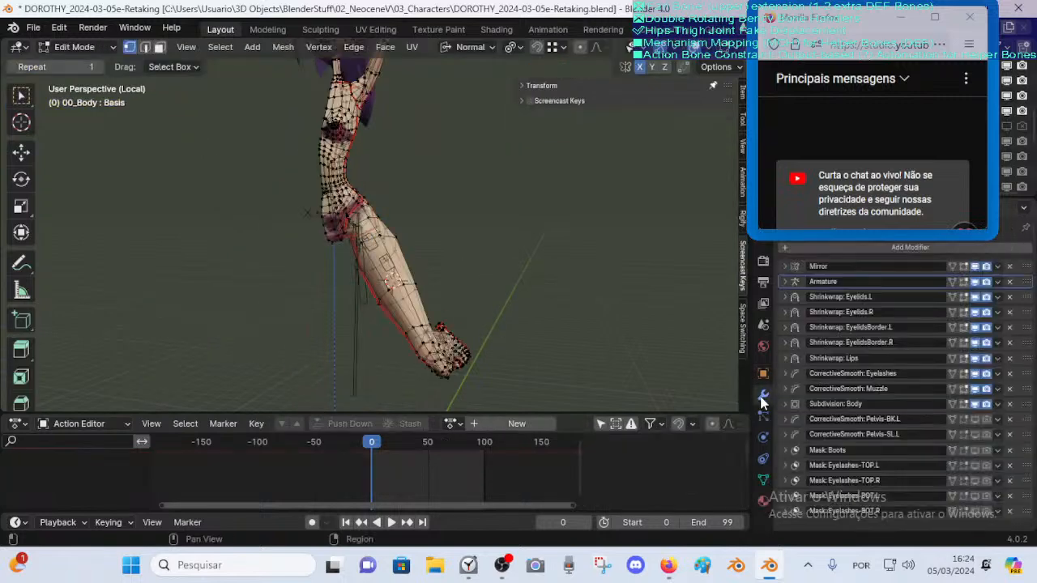
left_click(964, 282)
left_click(952, 283)
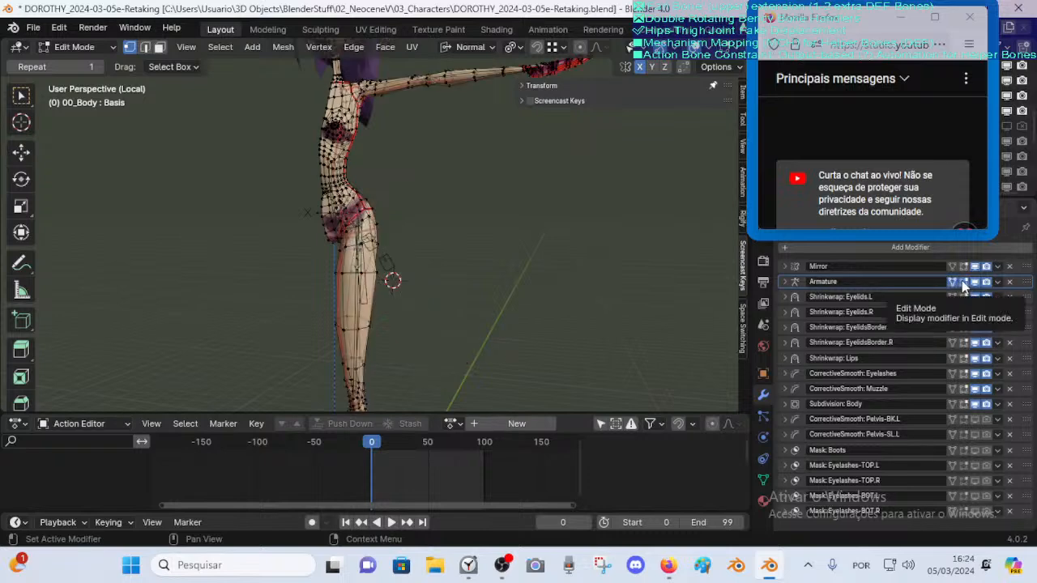
key("Tab")
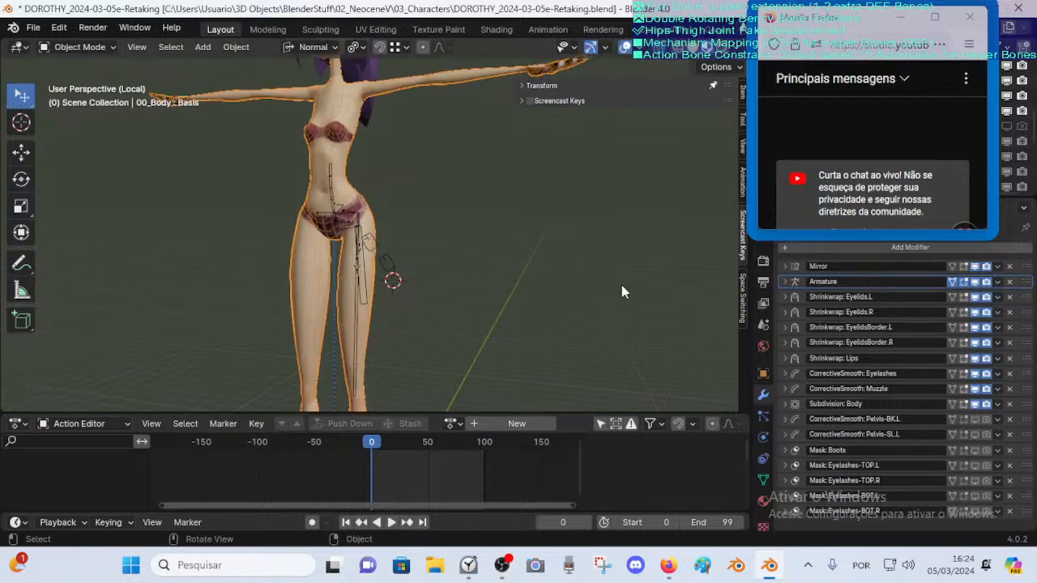
scroll(461, 267, "up", 3)
middle_click_drag(440, 235, 405, 273)
key("Tab")
scroll(396, 281, "up", 2)
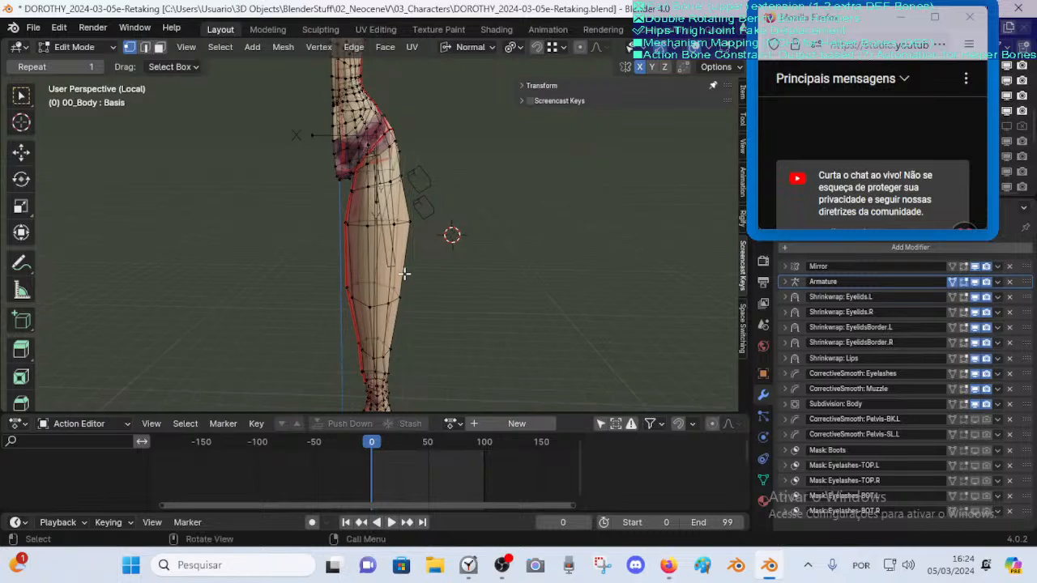
Show the GP-Body-Fr and GP-Body-Sd annotation layers over the left thigh in front orthographic view
key("KP_1")
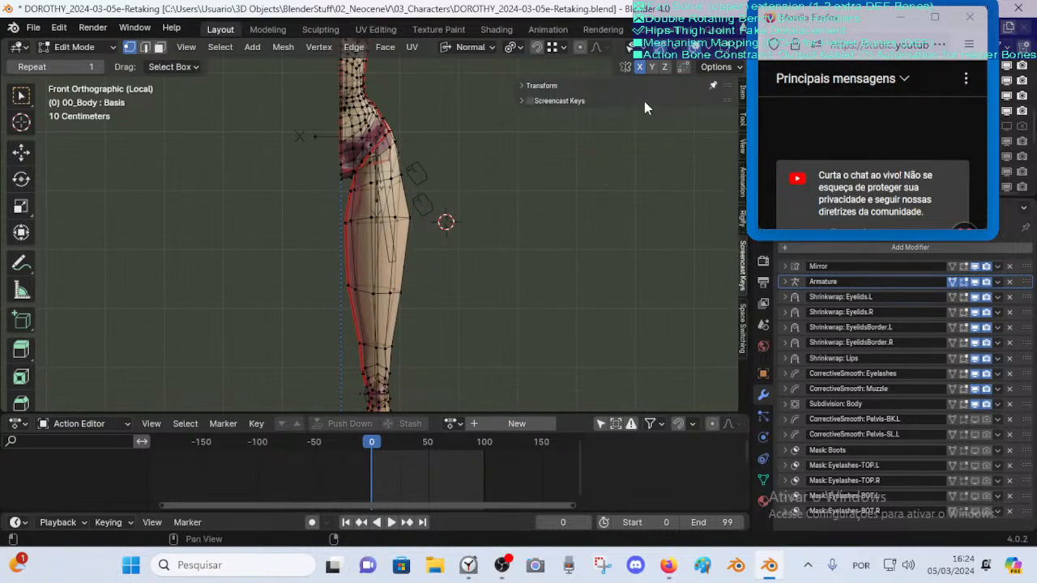
left_click(742, 187)
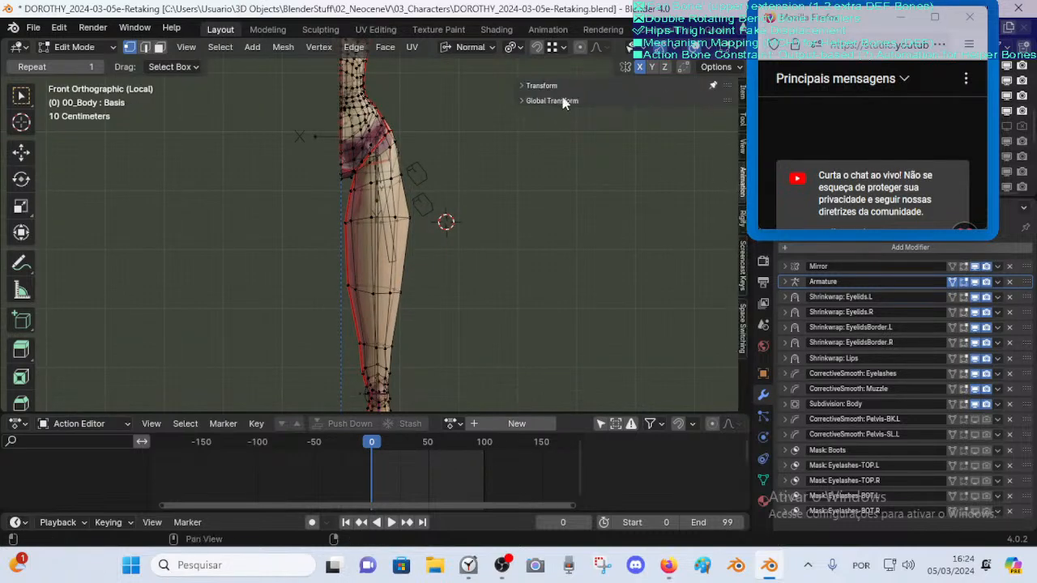
scroll(534, 104, "down", 2, "ctrl")
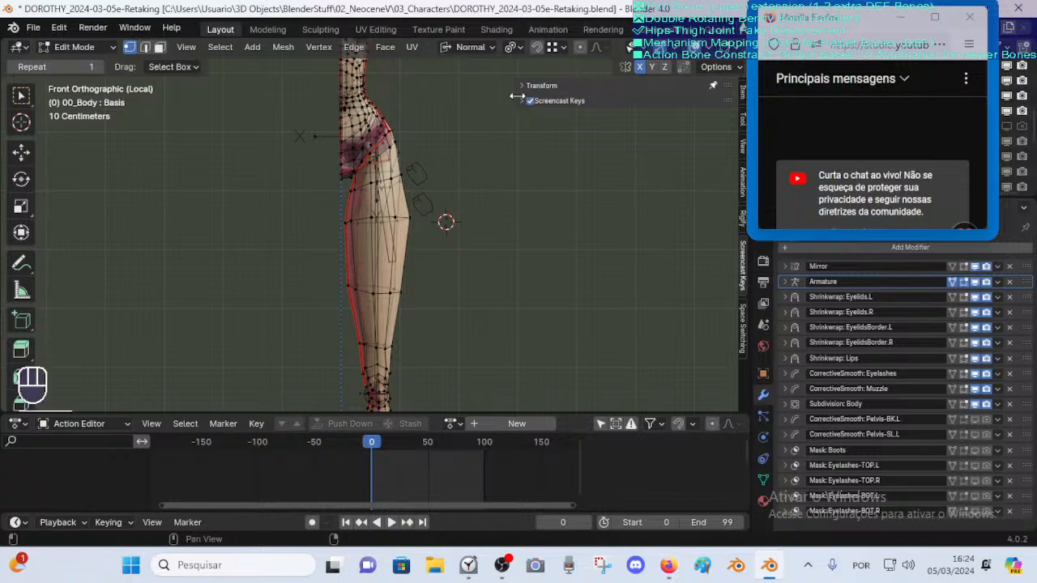
left_click(743, 146)
left_click(541, 148)
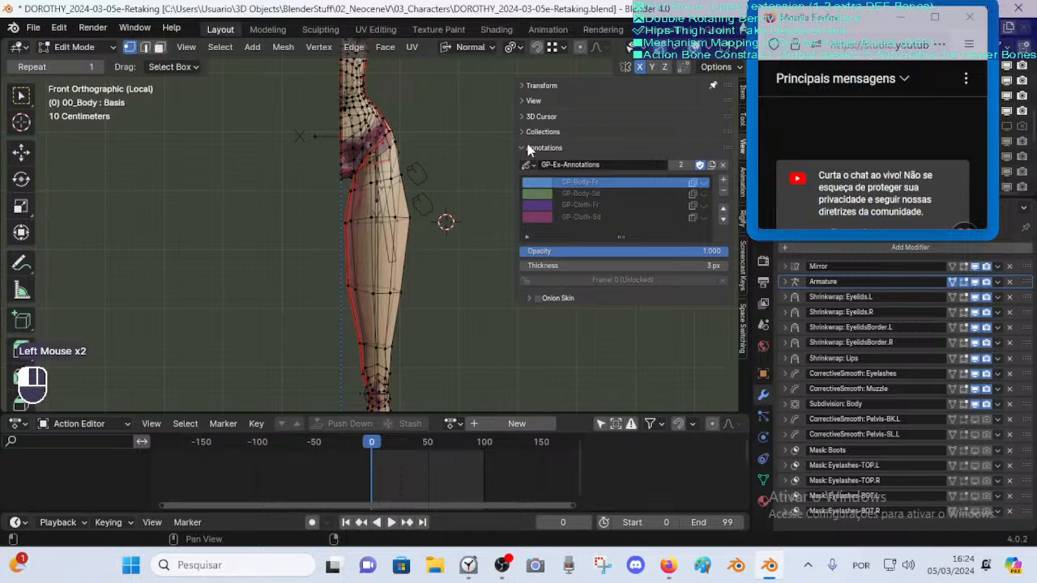
left_click(703, 182)
left_click(703, 195)
key("n")
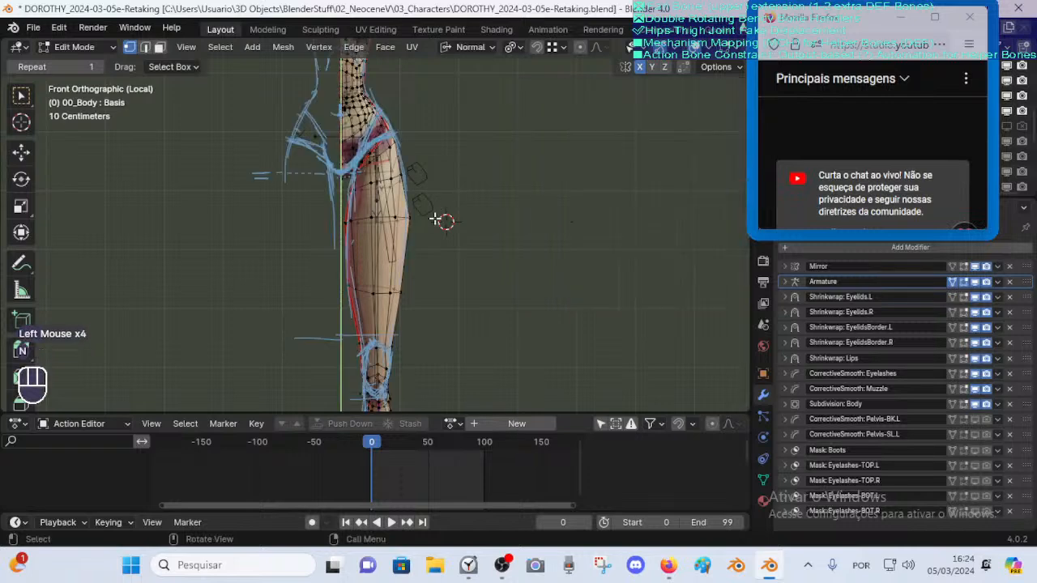
scroll(429, 223, "up", 2)
middle_click_drag(376, 226, 405, 259, "shift")
scroll(406, 259, "up", 1)
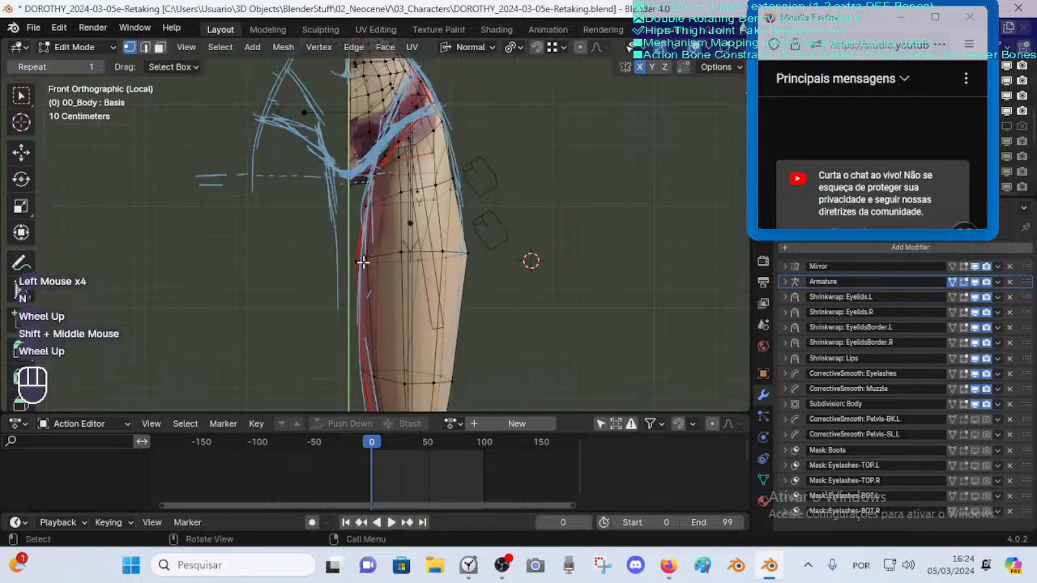
Move the inner mid-thigh vertices of the left leg about 0.03 m away from the midline to follow the annotated outline
right_click(380, 261)
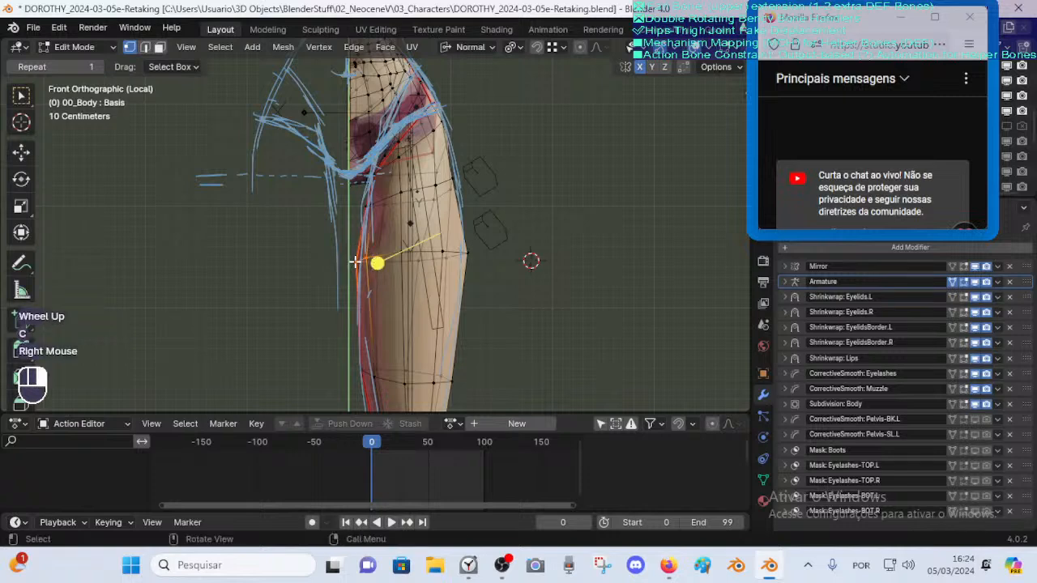
key("g")
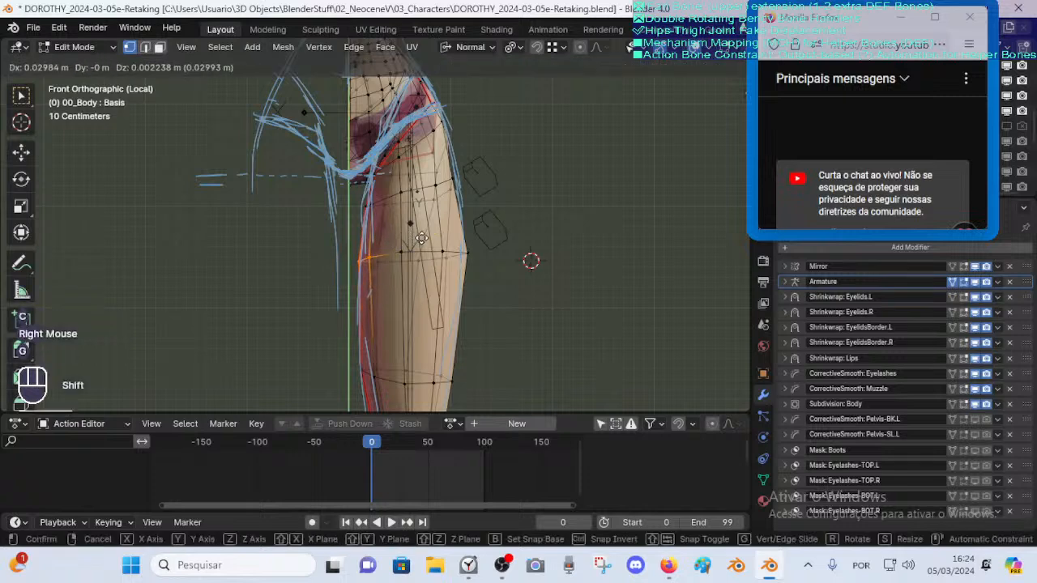
left_click(417, 236, "shift")
Compare the leg's edit cage with the Armature modifier's Edit Mode and On Cage display switched on and off
left_click(963, 282)
left_click(963, 282)
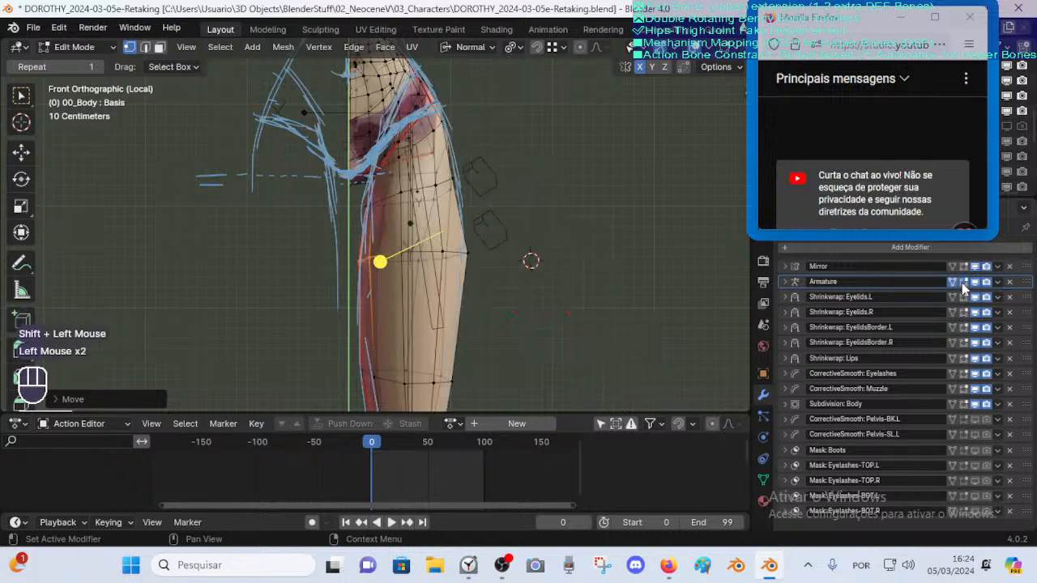
left_click(962, 282)
left_click(963, 282)
left_click(953, 284)
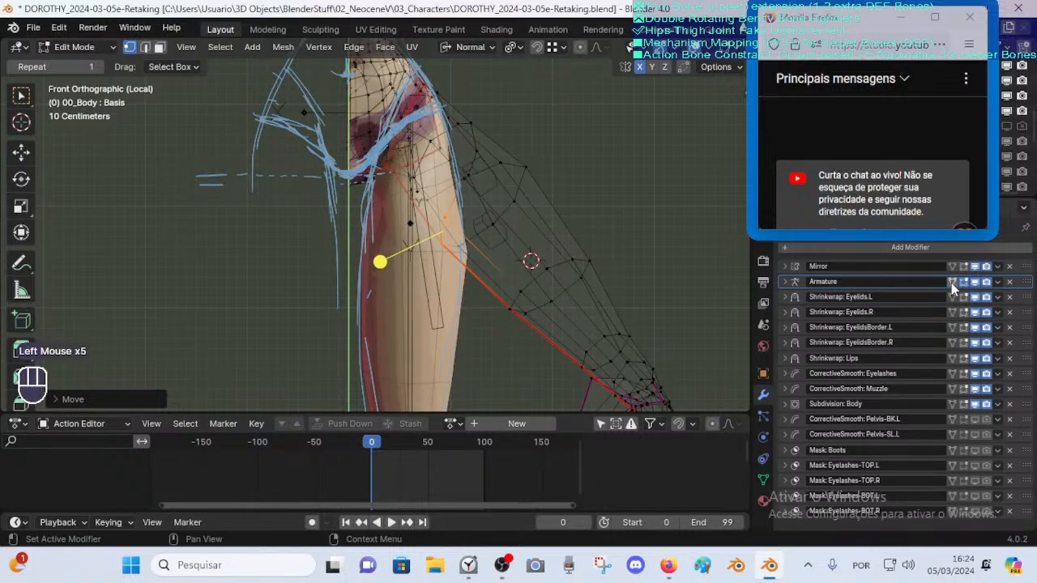
left_click(953, 283)
left_click(953, 284)
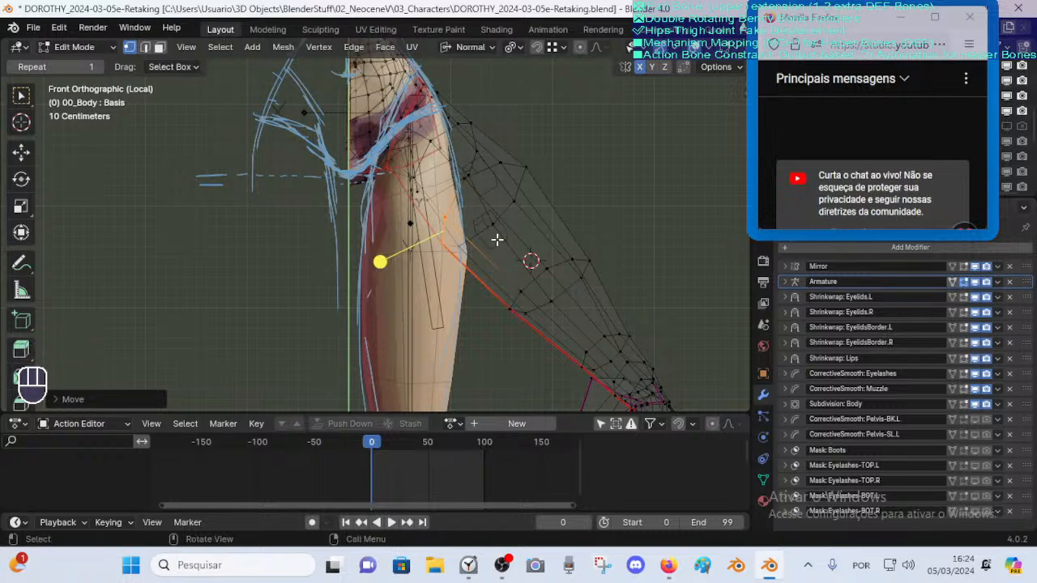
key("g")
key("Escape")
left_click(952, 282)
left_click(953, 285)
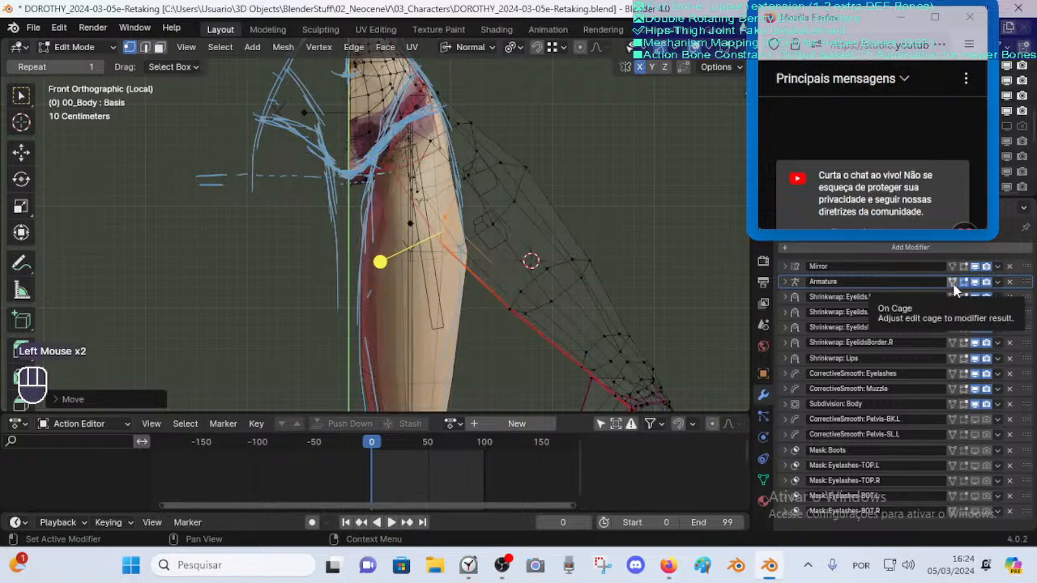
Nudge a single outer vertex above the knee on the undeformed leg cage
middle_click_drag(498, 322, 511, 284, "shift")
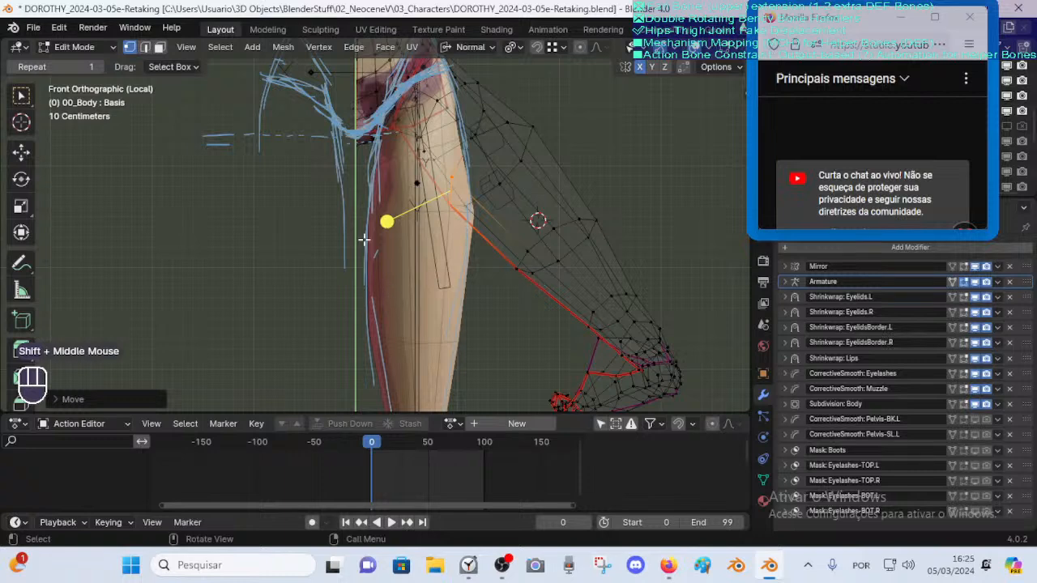
middle_click_drag(481, 342, 476, 308, "shift")
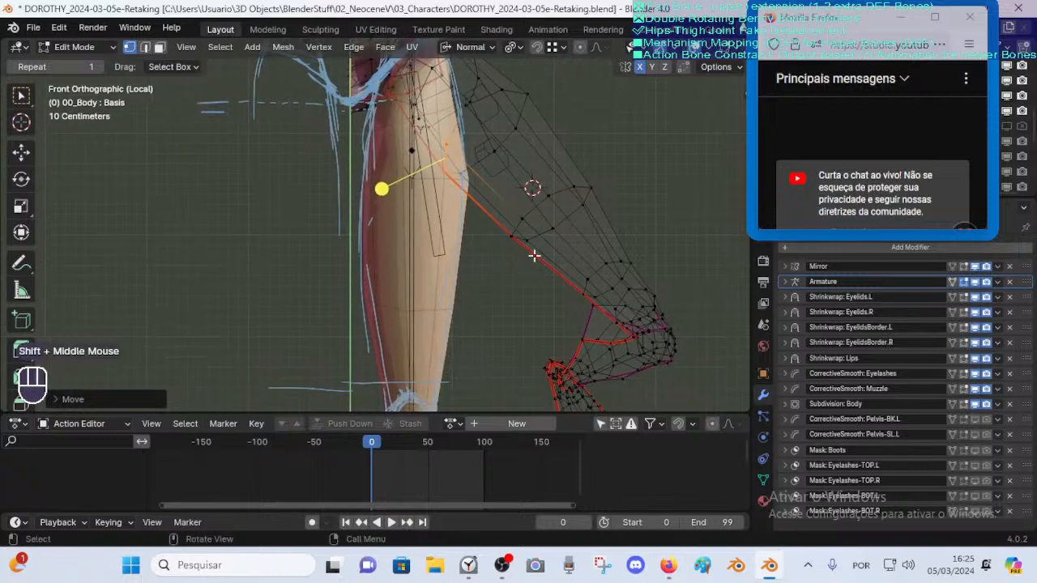
key("alt+z")
key("alt+z")
left_click(525, 215)
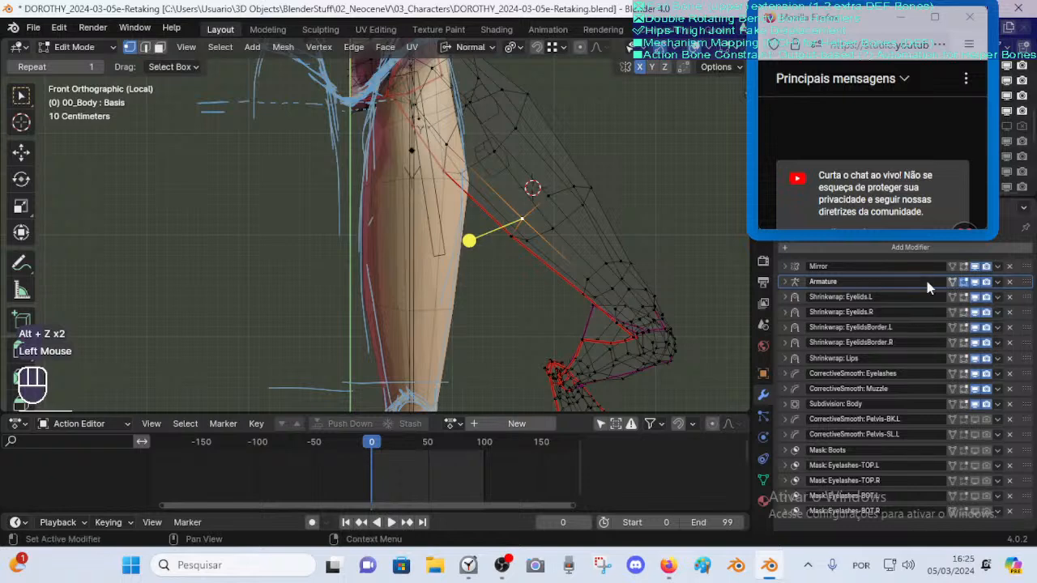
left_click(620, 260)
key("g")
left_click(638, 245, "shift")
left_click(646, 266)
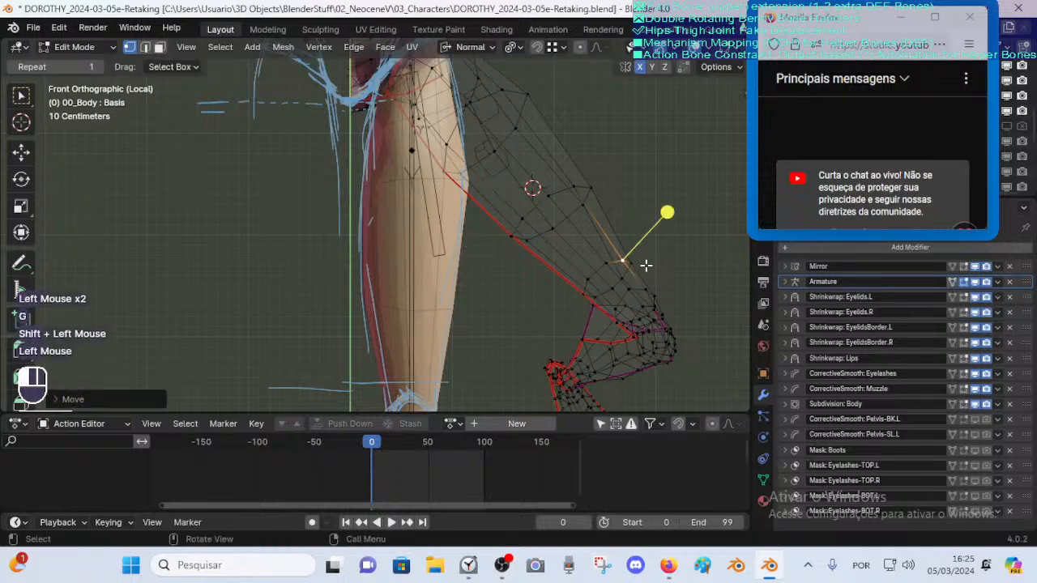
key("g")
left_click(655, 253, "shift")
left_click(616, 259)
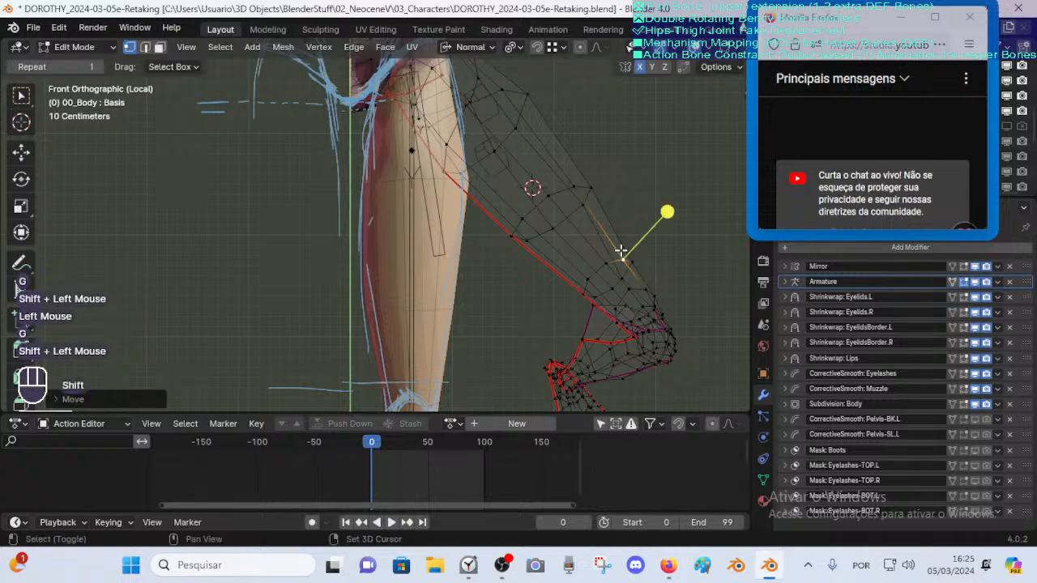
Turn the Armature modifier's On Cage display back on and move the vertices just above the knee toward the annotation
middle_click_drag(493, 342, 500, 268, "shift")
left_click(953, 281)
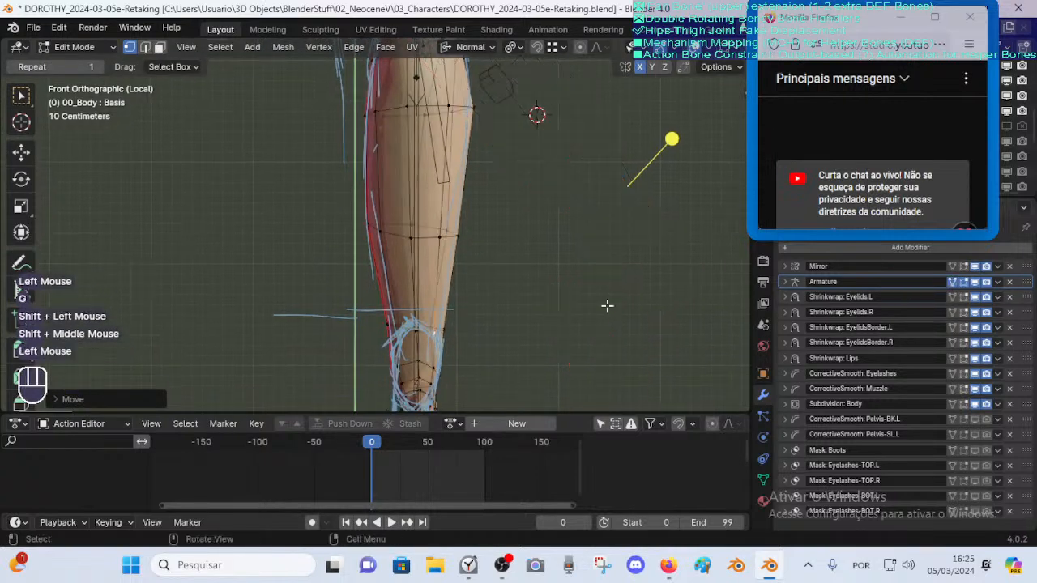
middle_click_drag(607, 306, 614, 289, "shift")
key("alt+a")
key("c")
left_click_drag(399, 299, 454, 303)
right_click(453, 303)
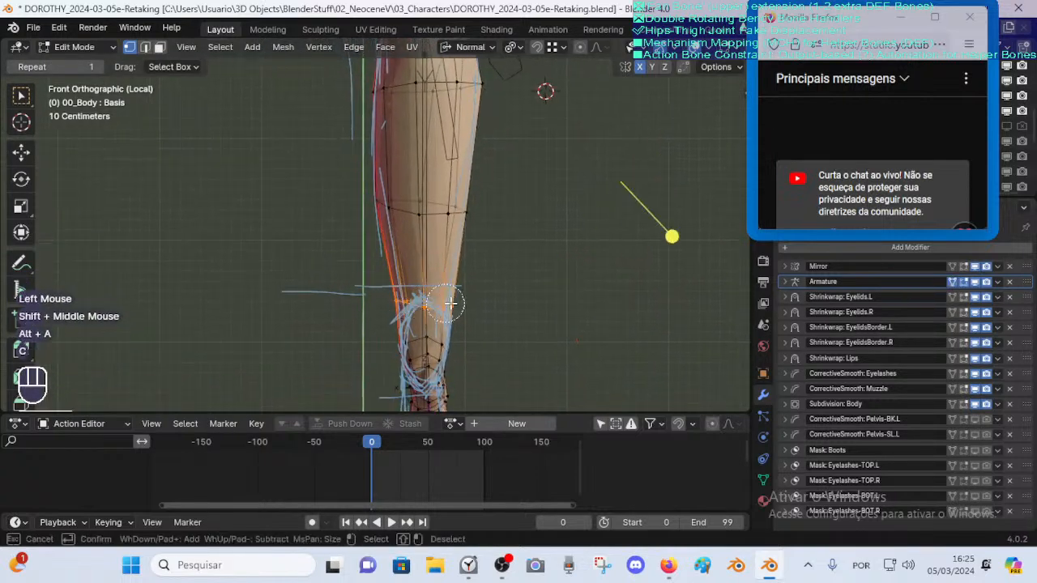
key("g")
left_click(394, 205, "shift")
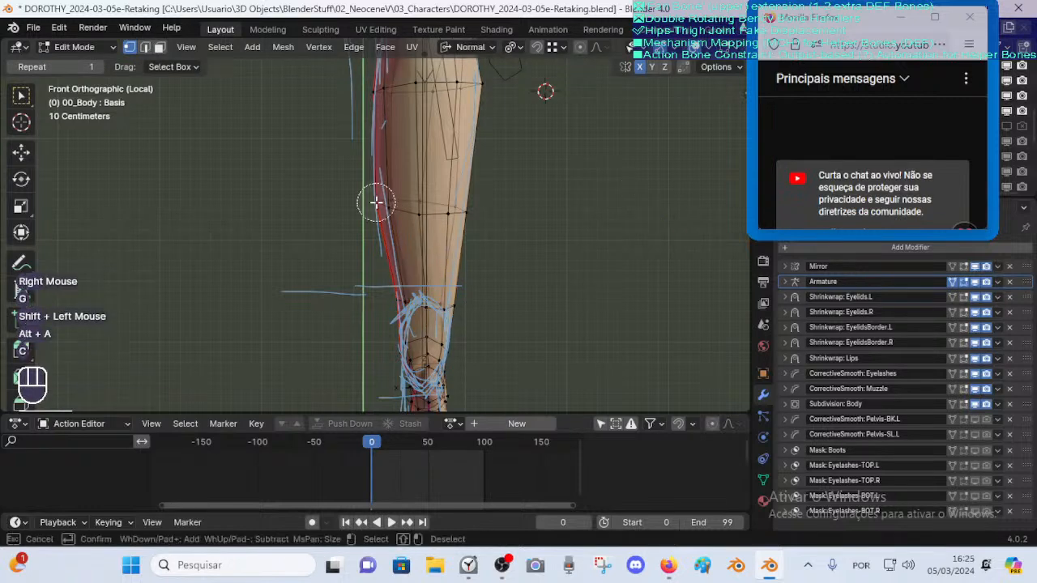
Move the outer lower-thigh vertices to the side outline of the annotation
middle_click_drag(424, 188, 404, 263, "shift")
key("alt+a")
key("c")
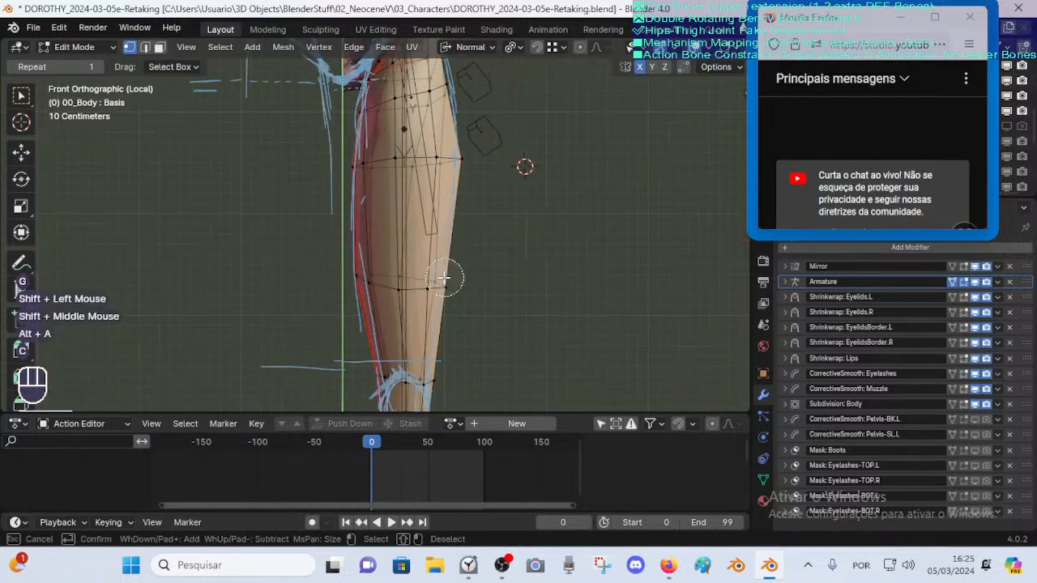
left_click(444, 280)
right_click(445, 283)
key("g")
left_click(454, 279, "shift")
Compare the thigh's silhouette in Object Mode and Edit Mode against the annotated outline
middle_click_drag(457, 232, 459, 343, "shift")
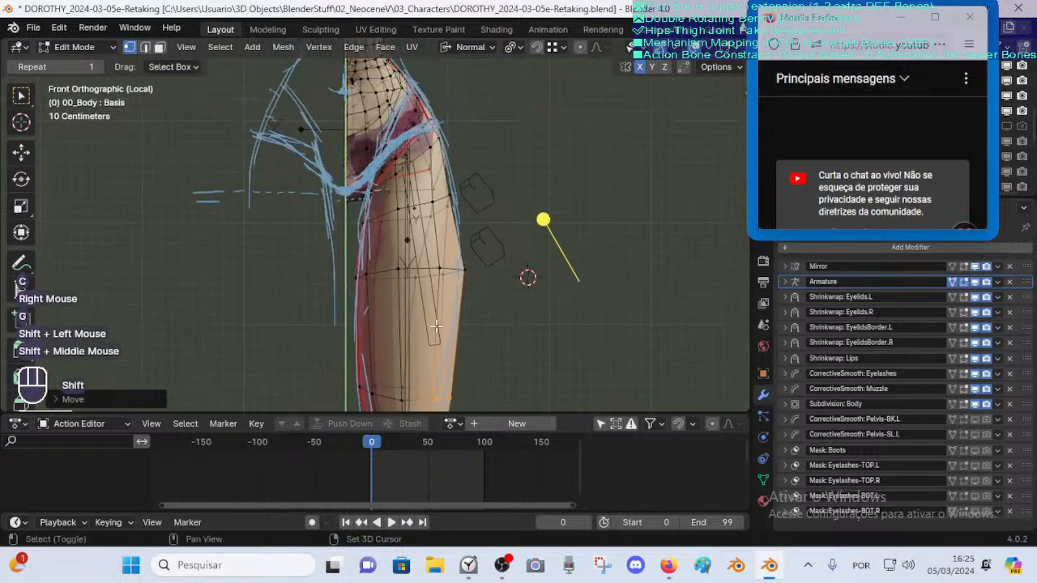
key("Tab")
key("Tab")
key("shift")
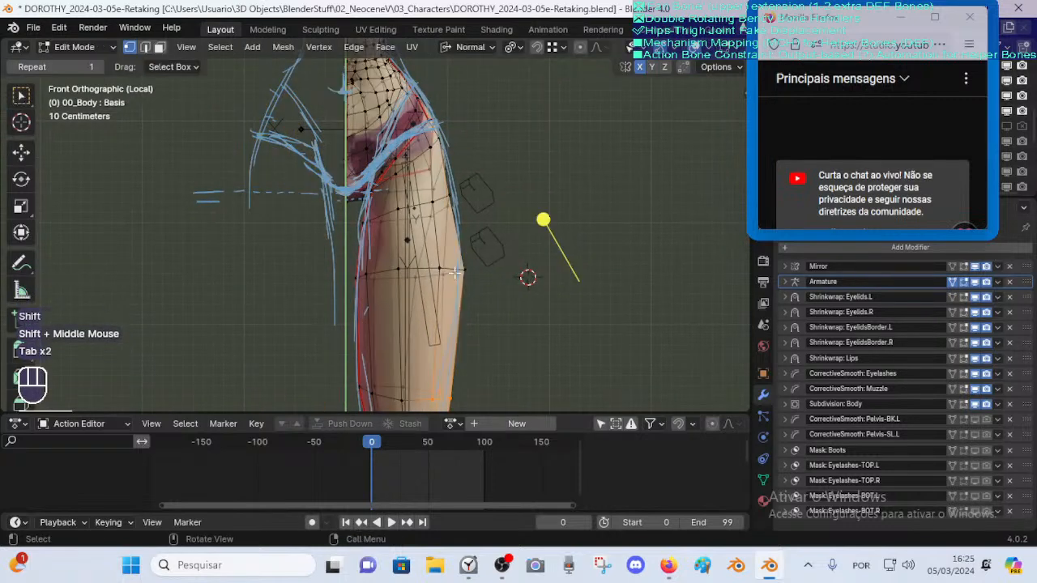
key("Tab")
key("Tab")
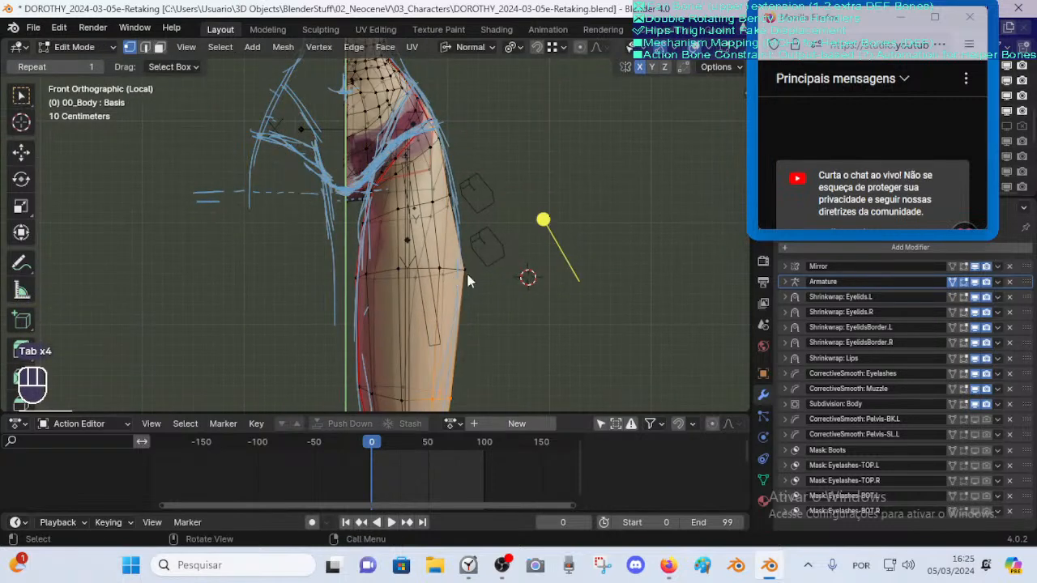
key("Tab")
key("Tab")
Enable the Edit Mode and On Cage display of the Subdivision: Body modifier
scroll(892, 381, "down", 2)
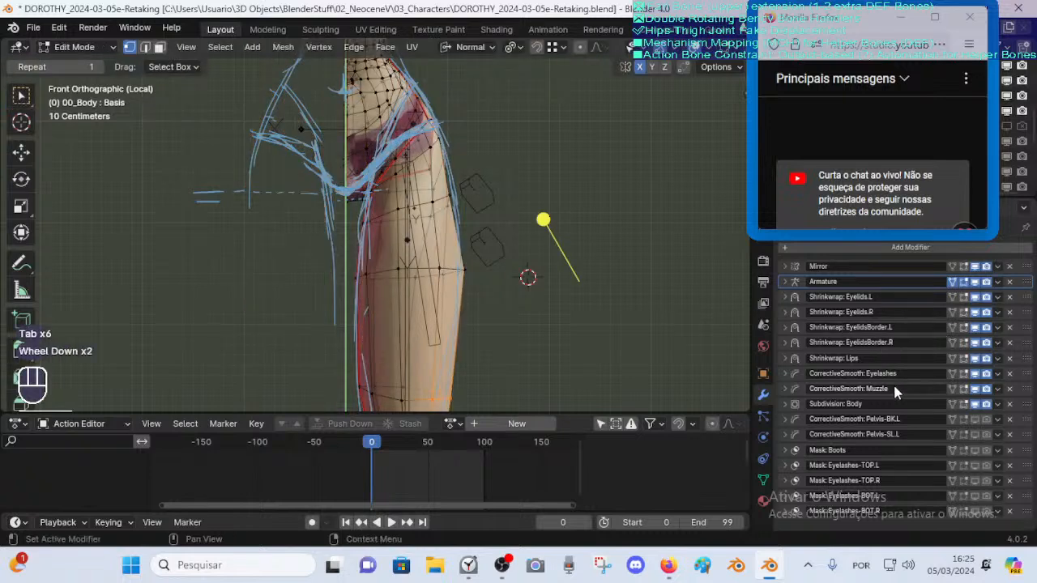
left_click(964, 405)
left_click(957, 405)
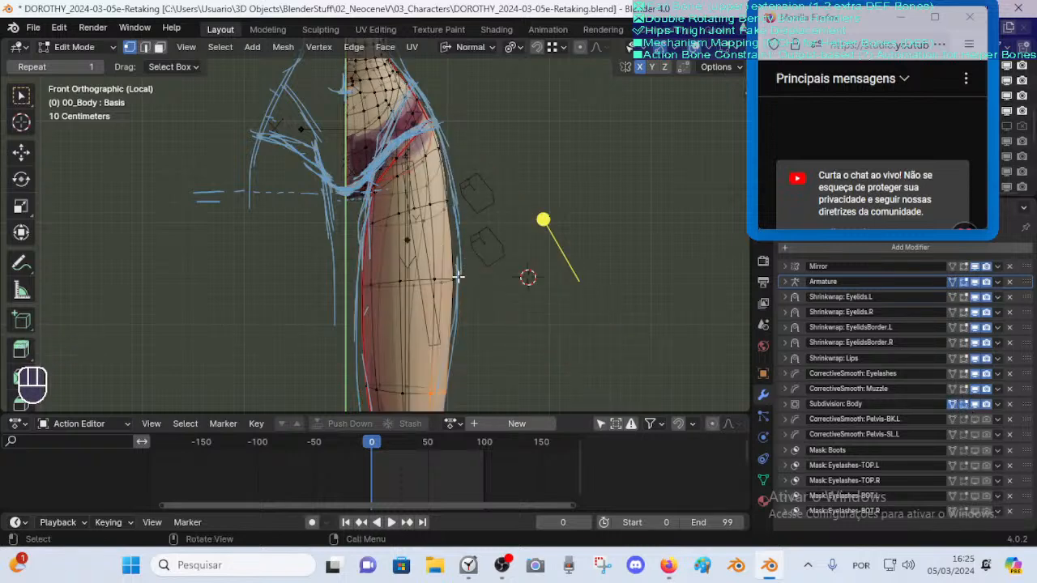
Move the outer mid-thigh vertices out to the annotated outline and the inner ones about 0.038 m toward the midline
key("alt+a")
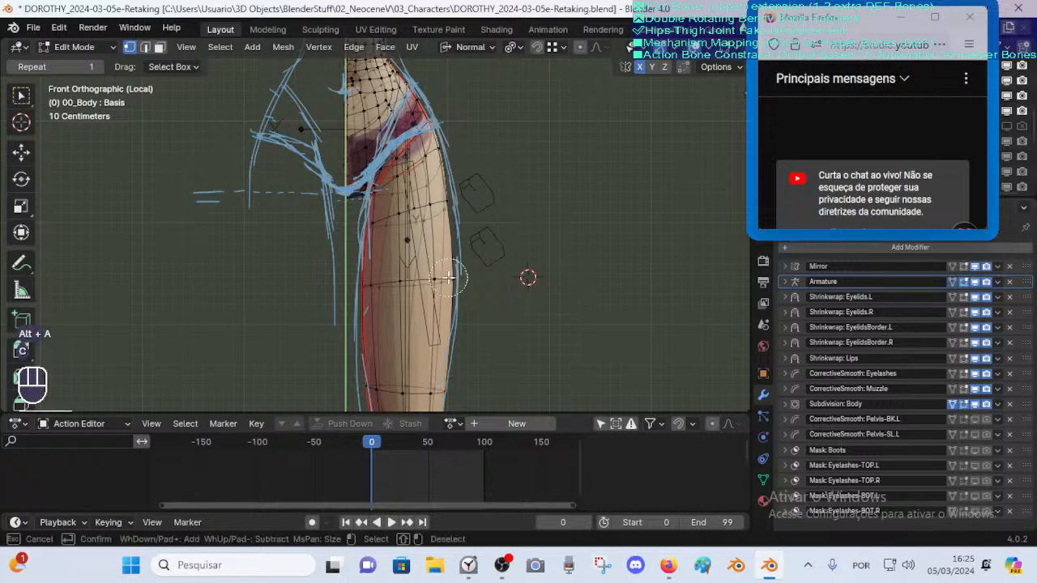
right_click(450, 277)
key("g")
key("shift")
left_click(530, 244, "shift")
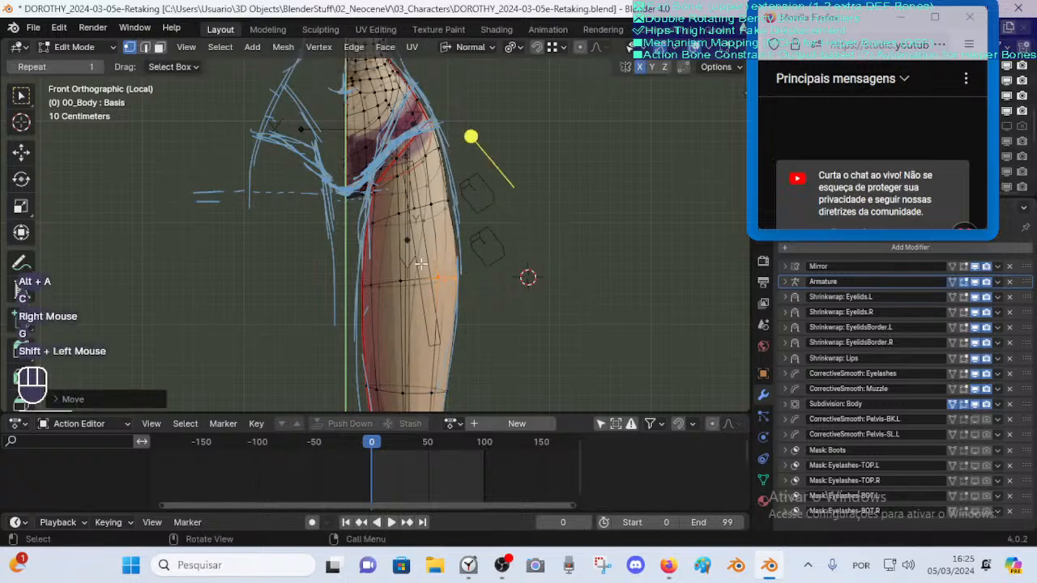
key("alt+a")
right_click(369, 285)
key("g")
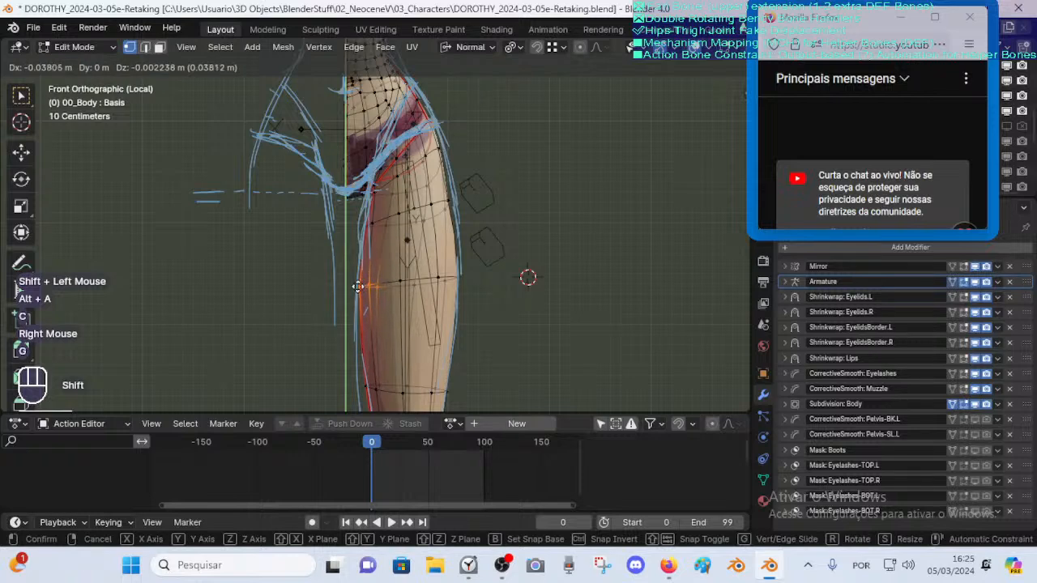
left_click(359, 283, "shift")
Nudge the outer upper-thigh vertices and those just below the hip crease to match the annotated side outline
key("alt+a")
right_click(446, 196)
key("g")
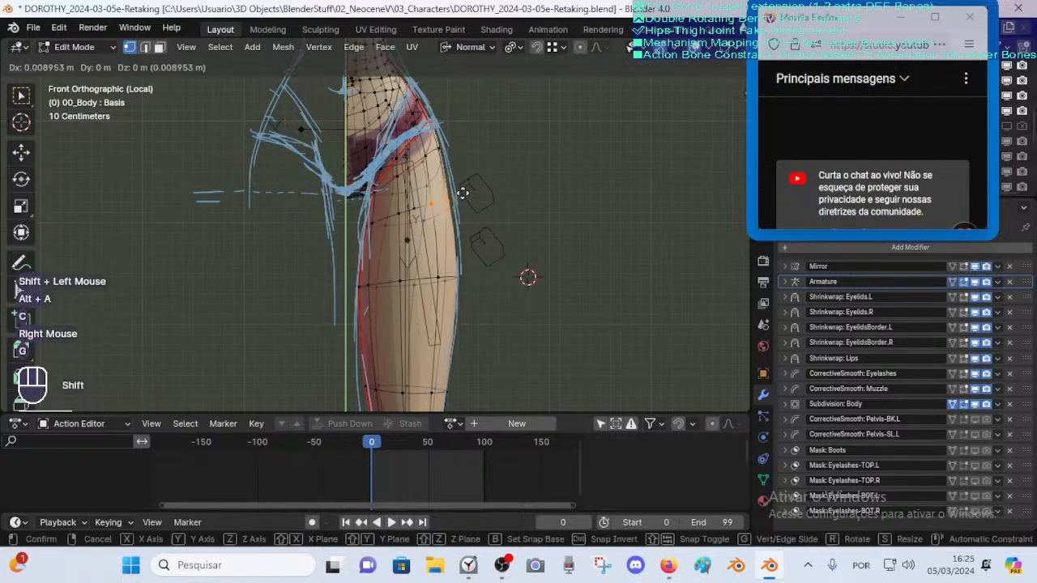
left_click(500, 167, "shift")
key("alt+a")
key("c")
right_click(437, 154)
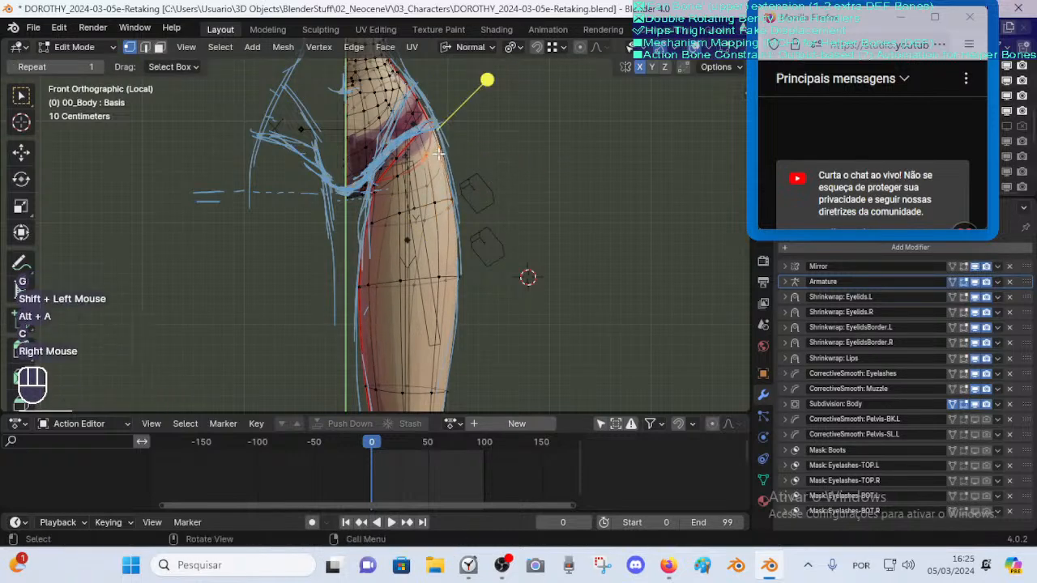
key("g")
left_click(457, 192, "shift")
Fine-tune the outer upper-thigh vertices by moving them slightly farther out to the annotated line
key("alt+a")
key("c")
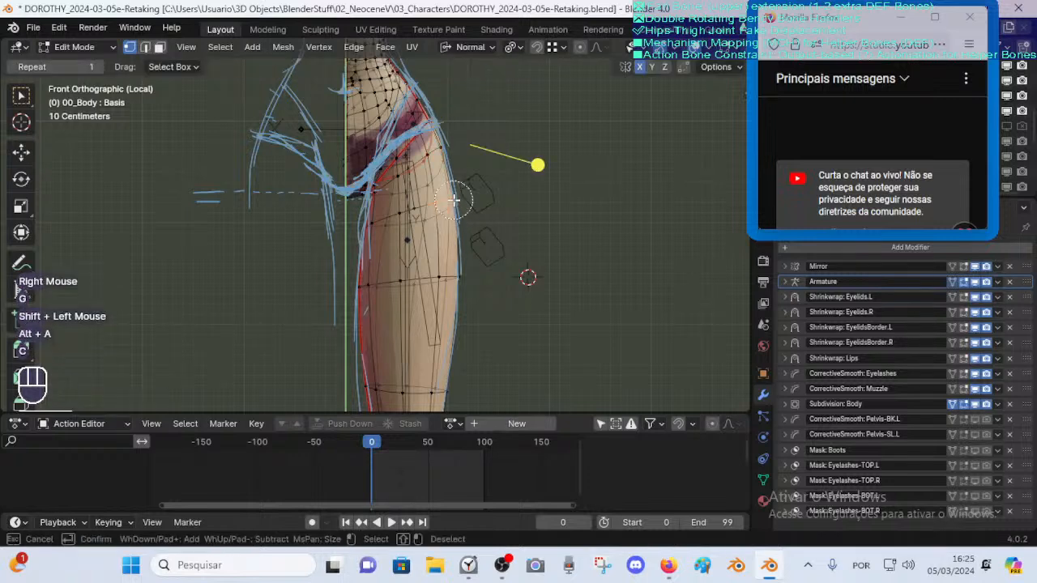
left_click(450, 201)
right_click(449, 201)
key("g")
left_click(455, 198, "shift")
Move the inner upper-thigh vertices toward the midline to meet the annotated inner outline
key("alt+a")
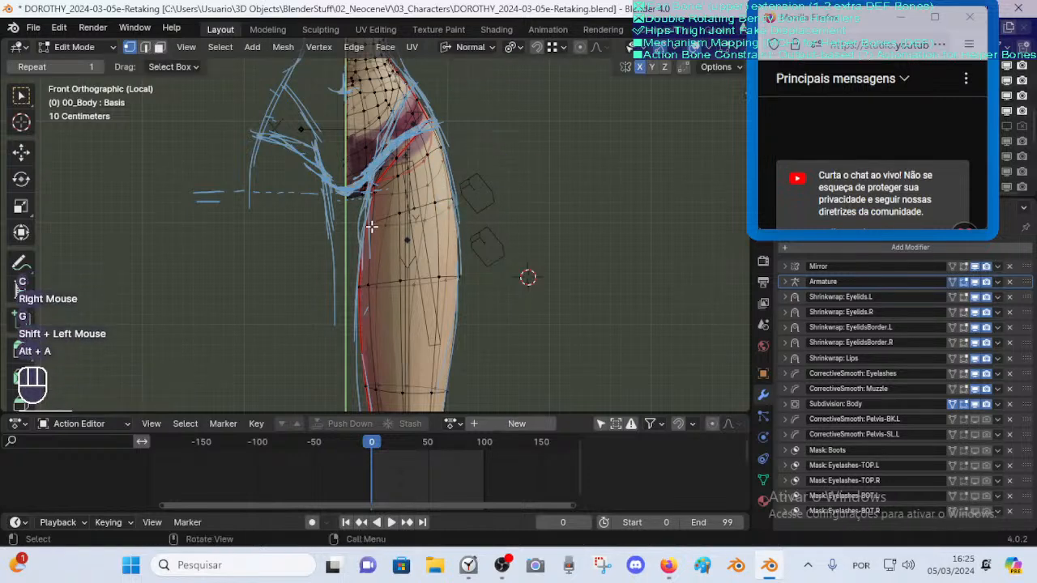
key("c")
left_click(373, 227)
right_click(372, 227)
key("g")
left_click(363, 224, "shift")
Move the inner lower-thigh vertices about 0.046 m toward the midline and downward, following the annotated curve
middle_click_drag(381, 304, 371, 285, "shift")
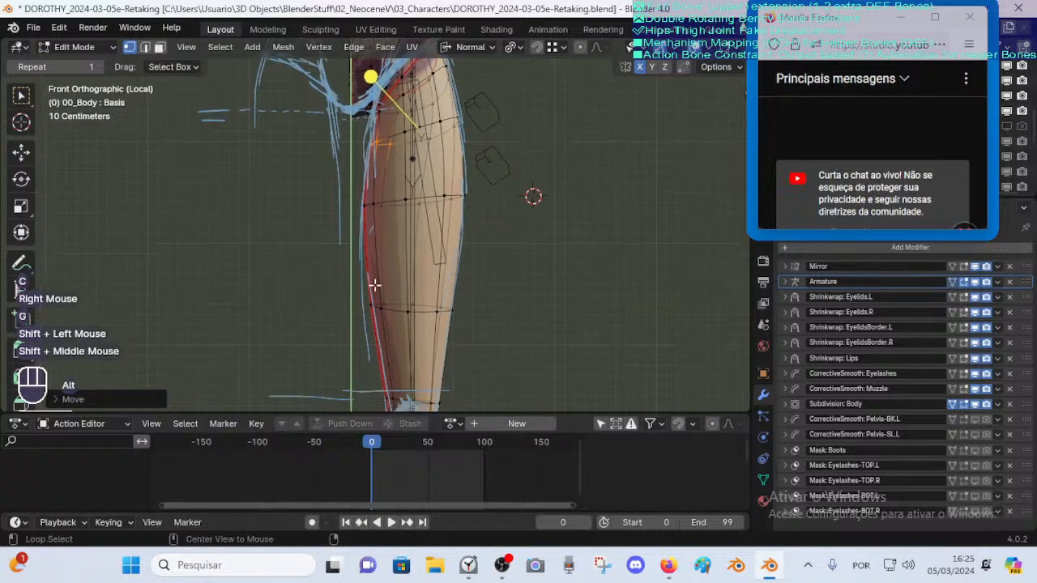
key("alt+a")
key("c")
left_click(375, 300)
right_click(375, 301)
key("g")
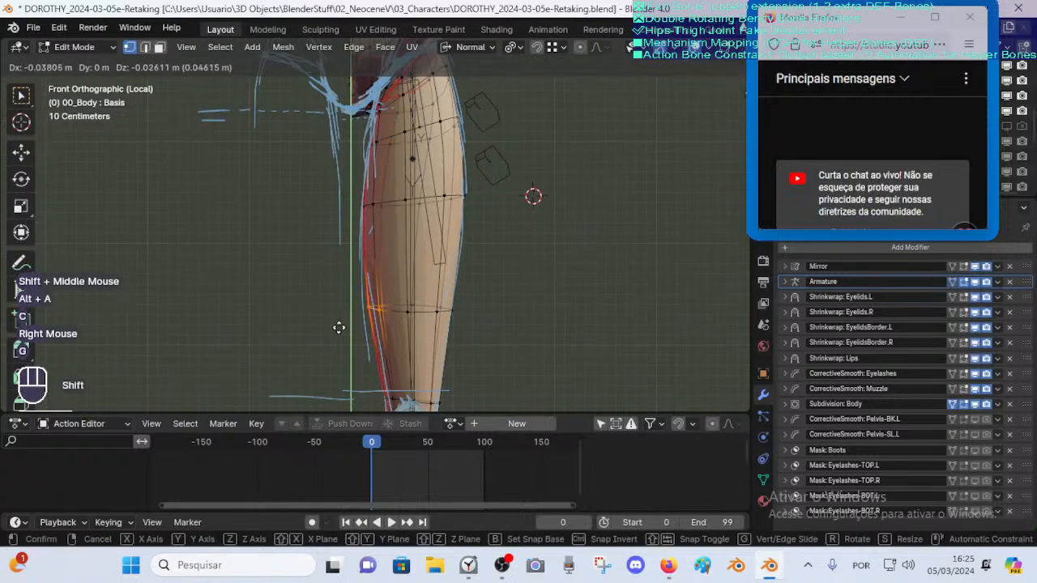
left_click(343, 326, "shift")
Move the outer lower-thigh vertices about 0.012 m outward and slightly down to the annotated outline
key("alt+a")
key("c")
left_click(452, 312)
right_click(452, 312)
key("g")
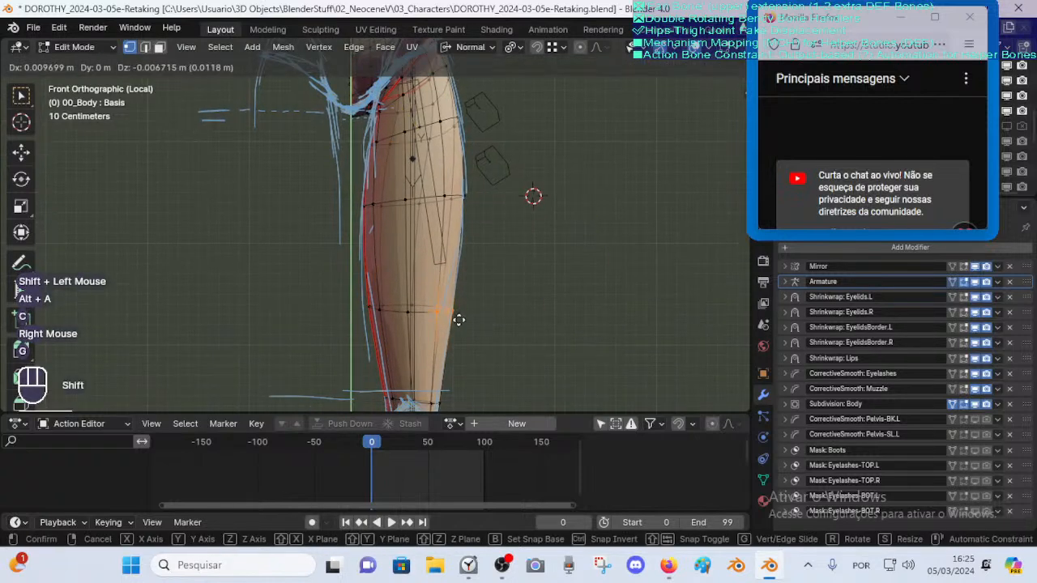
left_click(459, 320, "shift")
Move the inner vertices just above the knee toward the midline and slightly up to the annotated outline
middle_click_drag(458, 335, 463, 271, "shift")
key("alt+a")
key("c")
left_click(393, 333)
right_click(393, 333)
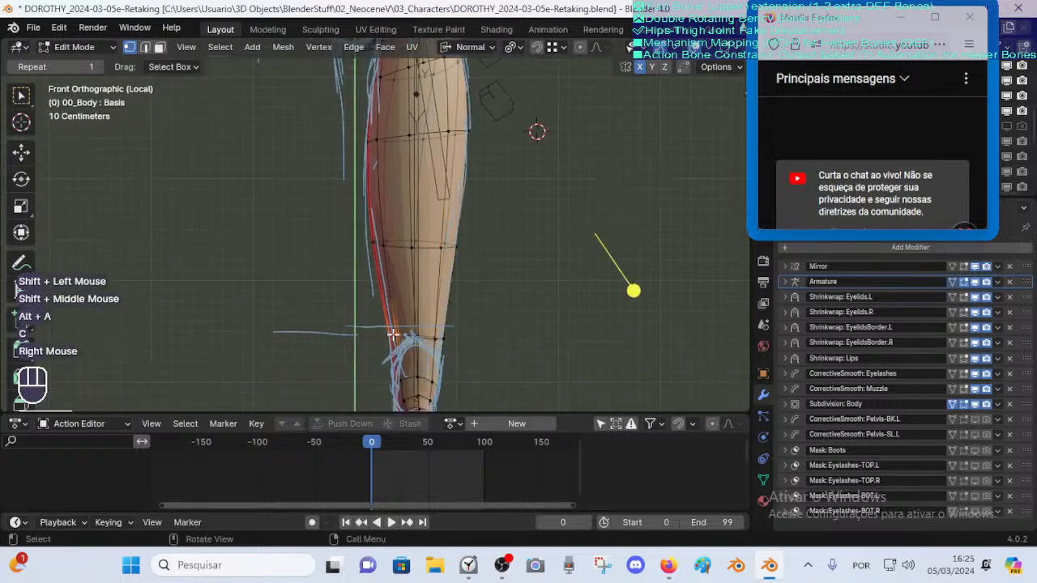
key("g")
left_click(383, 328, "shift")
Move the outer vertices just above the knee about 0.014 m outward and up to the annotated outline
key("alt+a")
key("c")
left_click(435, 328)
right_click(438, 326)
key("g")
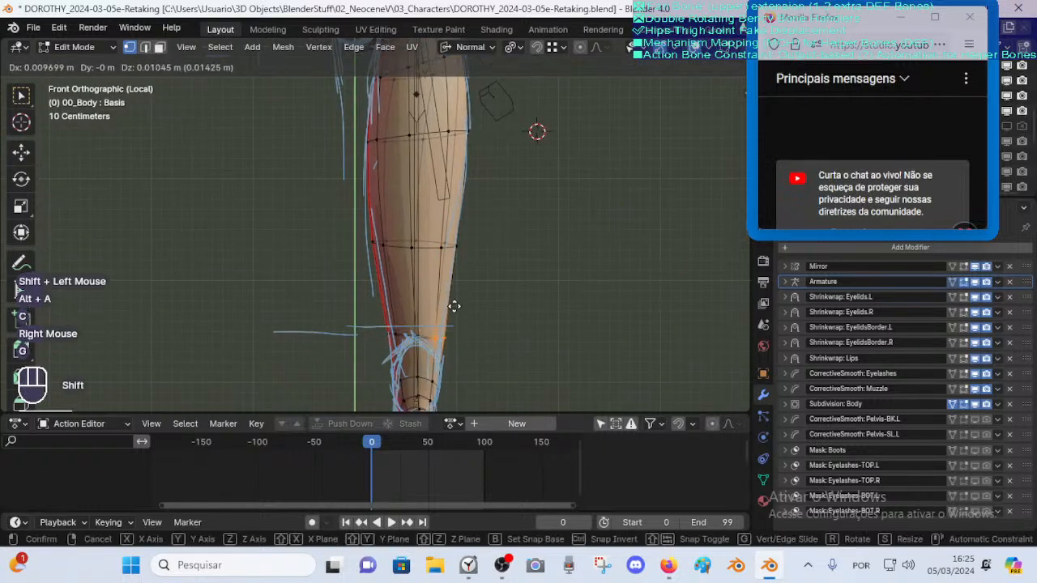
left_click(454, 306, "shift")
Shift the row of vertices across the upper kneecap about 0.002 m to align with the knee annotation
middle_click_drag(456, 301, 486, 241, "shift")
key("alt+a")
key("c")
left_click(435, 242)
right_click(475, 242)
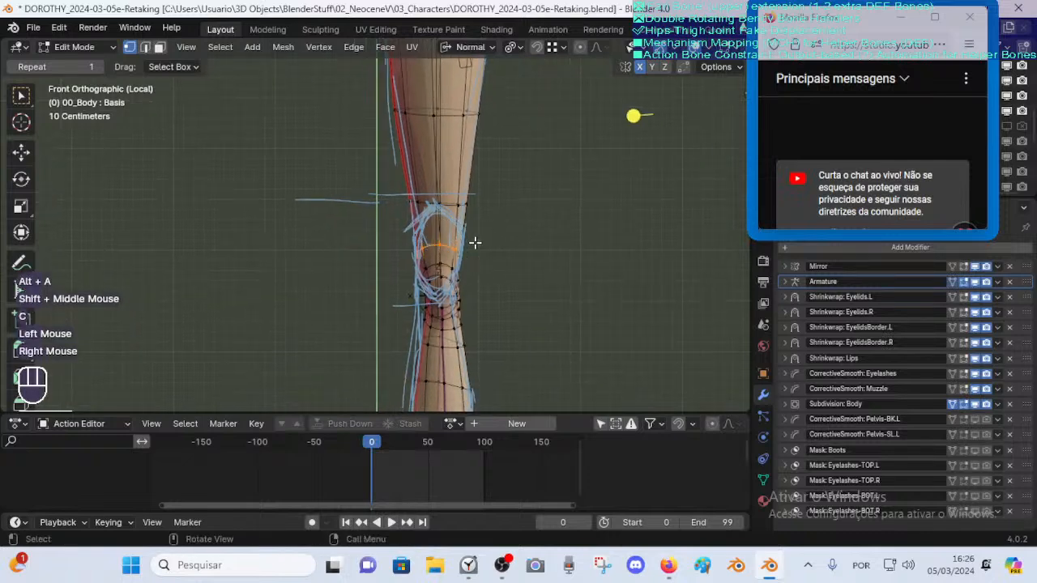
key("g")
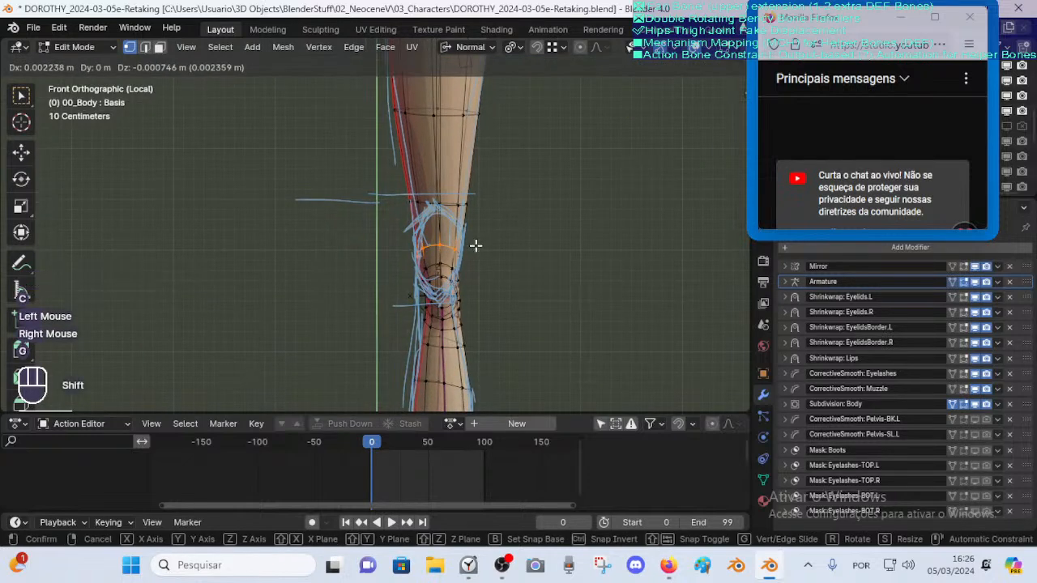
left_click(476, 245, "shift")
Move the inner vertices just below the knee about 0.005 m toward the midline to the annotated outline
key("alt+a")
key("c")
right_click(438, 308)
key("c")
left_click(418, 331)
right_click(411, 332)
key("g")
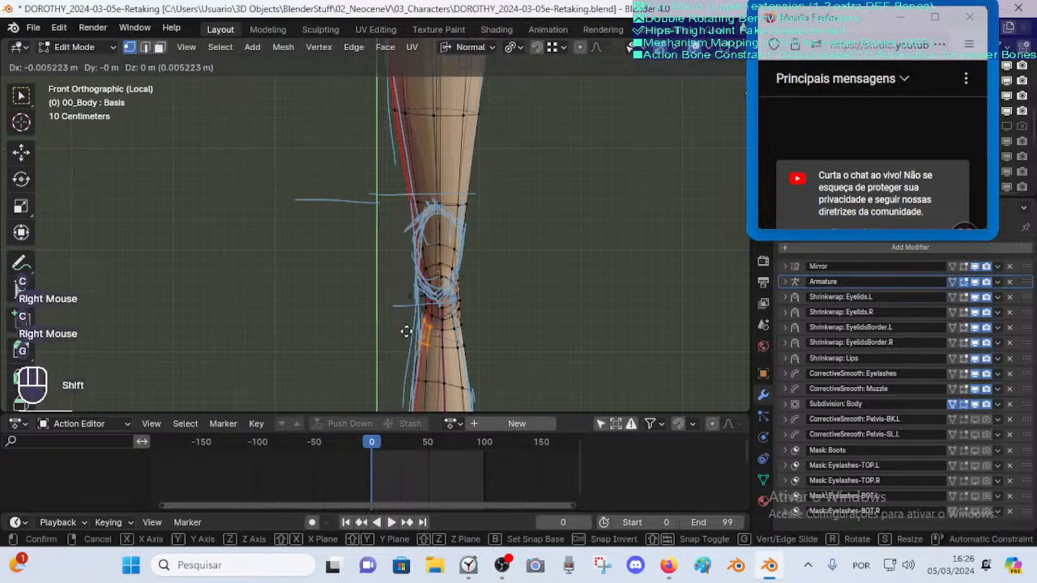
left_click(406, 332, "shift")
key("alt+a")
key("c")
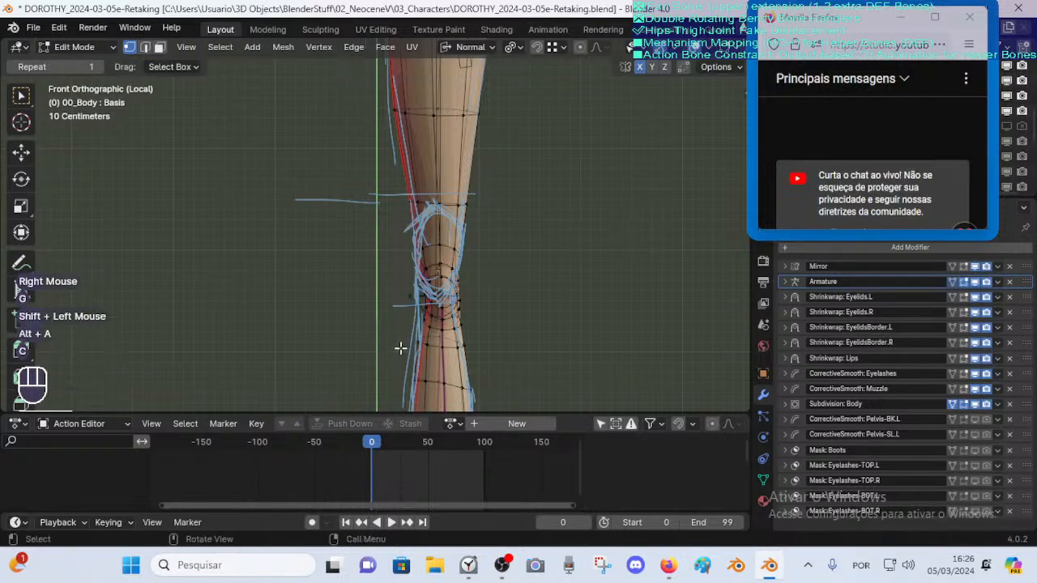
Turn off the Armature modifier's Edit Mode display so the 00_Body mesh is edited in its rest pose
scroll(426, 245, "down", 2)
middle_click_drag(426, 245, 468, 255, "shift")
scroll(468, 254, "up", 2)
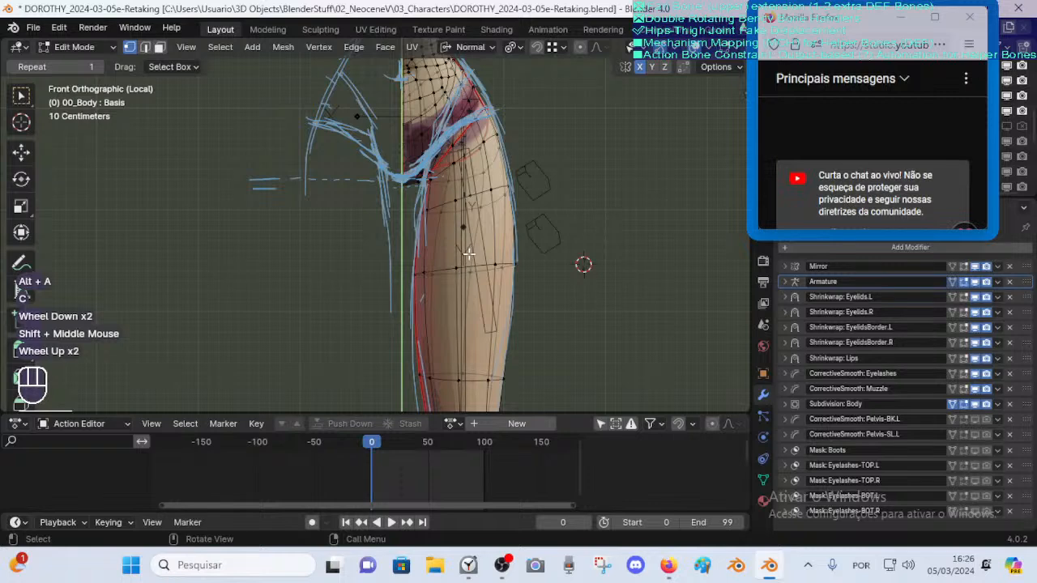
scroll(433, 209, "up", 1)
scroll(433, 209, "down", 2)
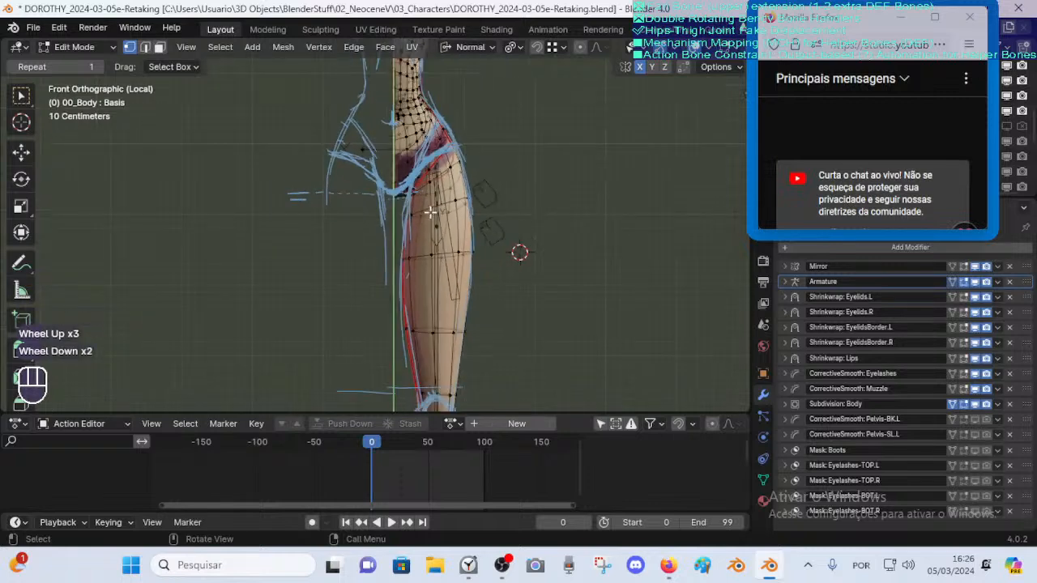
key("Tab")
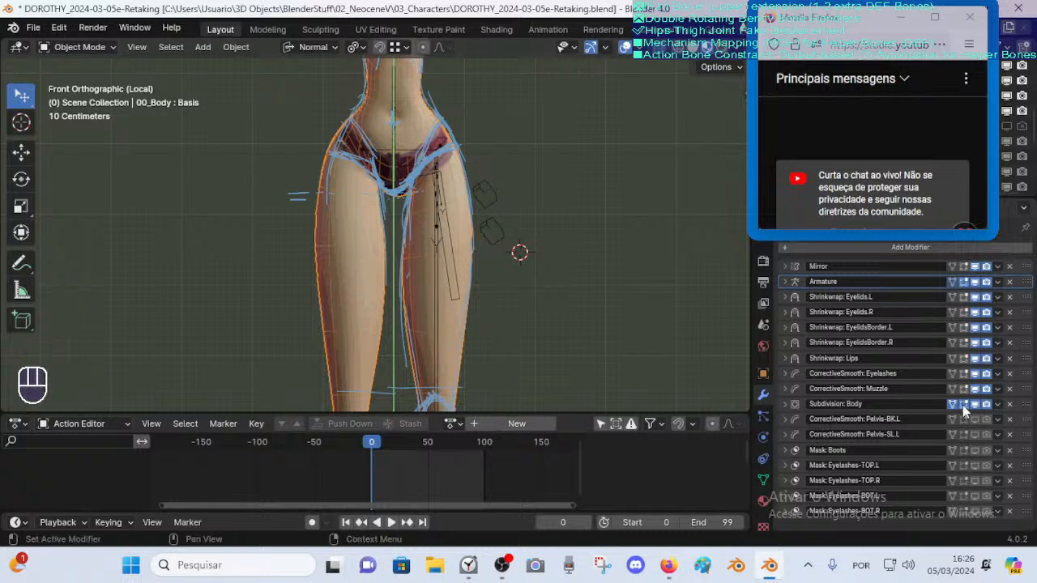
double_click(955, 292)
key("Tab")
Adjust two vertices on the side of the left thigh, shifting the lower one about 0.01 m backward and slightly down
middle_click_drag(486, 308, 329, 250)
scroll(270, 290, "down", 1)
scroll(317, 333, "up", 1)
scroll(325, 254, "up", 1)
left_click(319, 181)
middle_click_drag(319, 182, 377, 215)
key("g")
left_click(382, 220, "shift")
left_click(293, 169)
key("g")
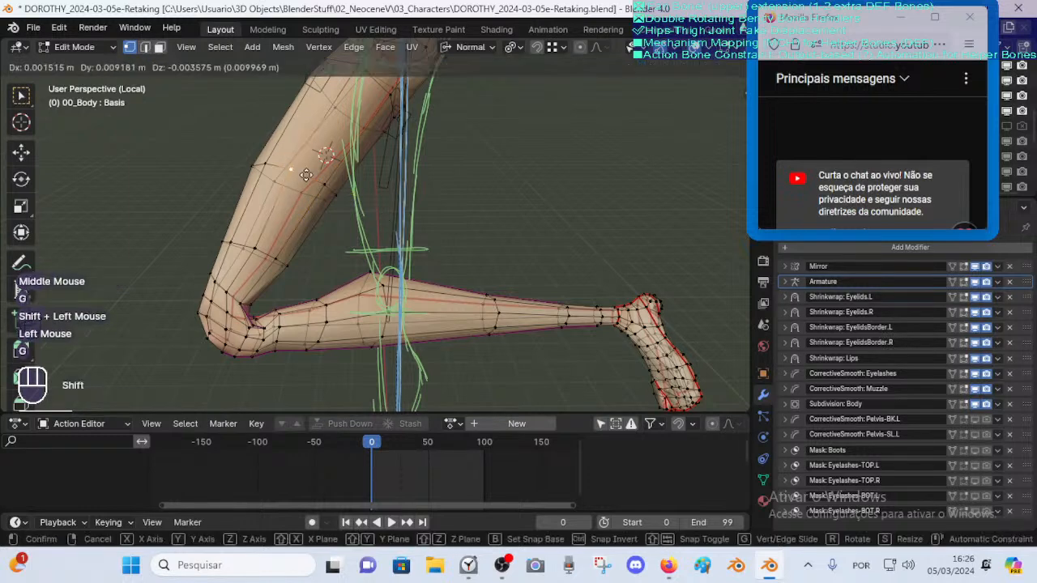
left_click(281, 219, "shift")
Smooth the vertices of the face loop around the lower thigh just above the knee
middle_click_drag(247, 241, 269, 272)
left_click(283, 267)
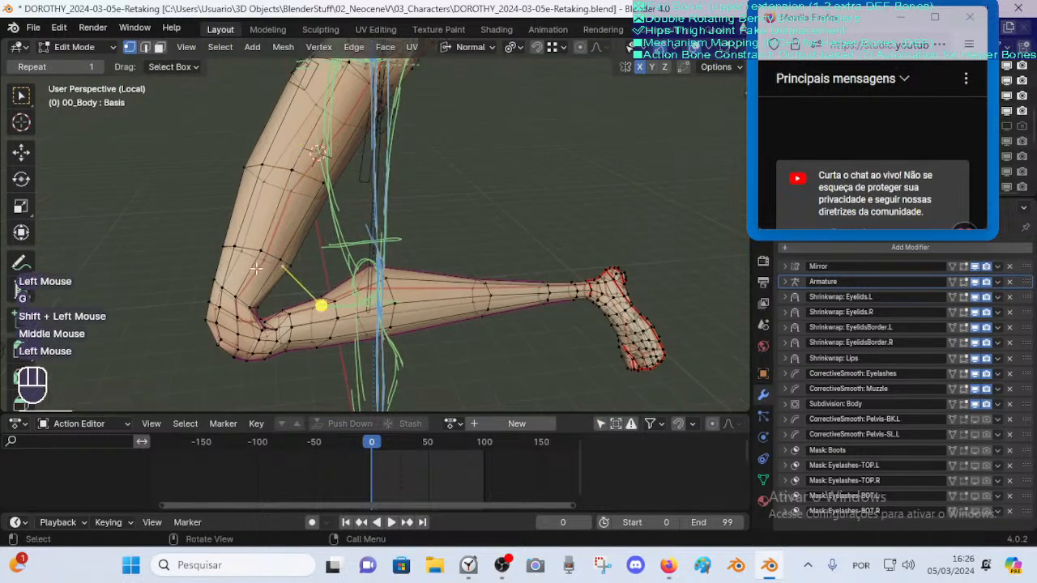
key("3")
left_click(289, 292, "alt+shift")
left_click(239, 350)
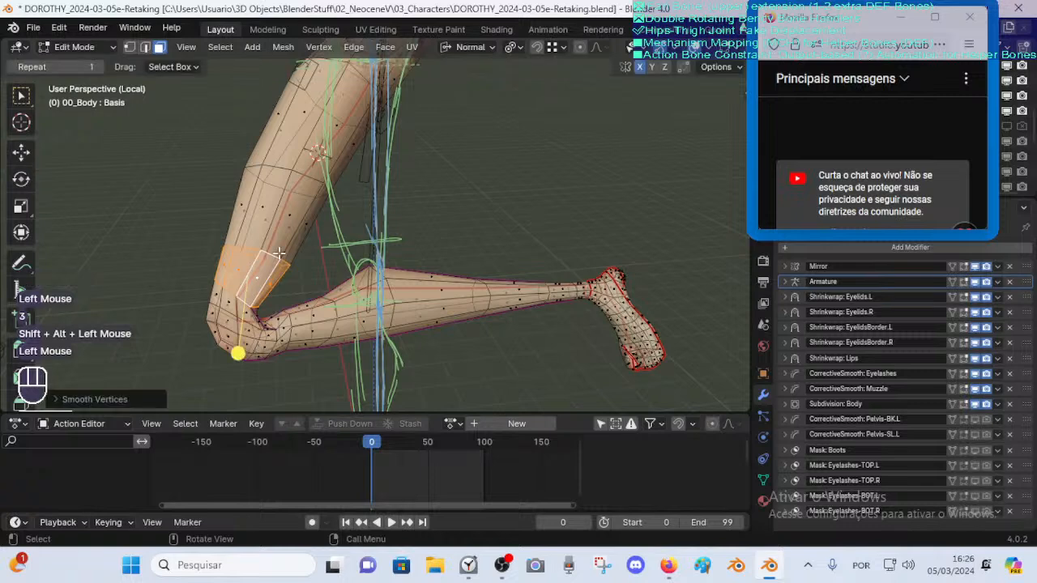
key("Tab")
Examine the reshaped left leg and hip from several angles, comparing the posed body with the rest-pose mesh
middle_click_drag(236, 352, 412, 214)
scroll(393, 227, "down", 2)
key("Tab")
middle_click_drag(433, 126, 428, 247)
key("Tab")
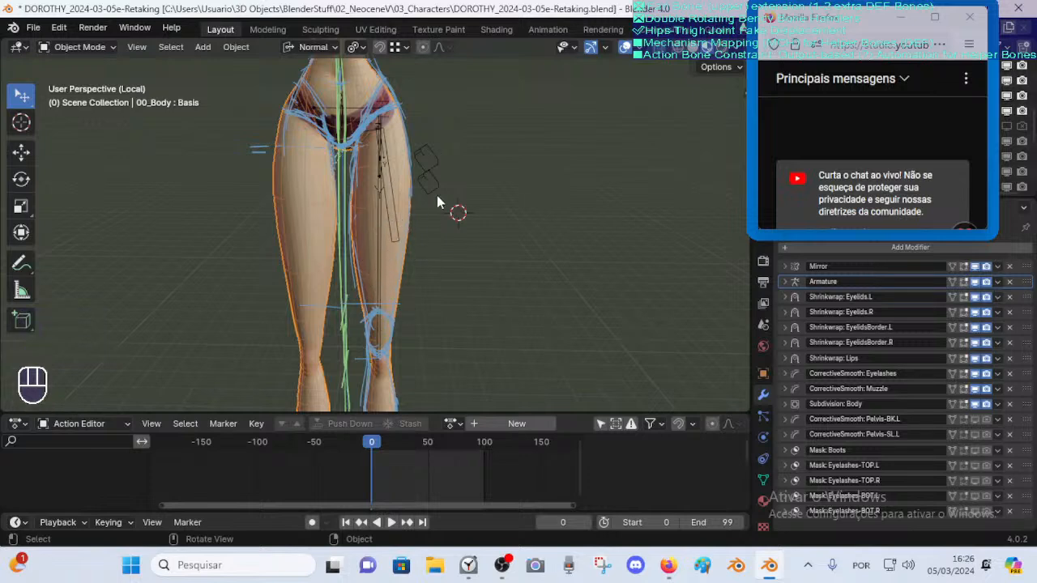
middle_click_drag(436, 202, 359, 278)
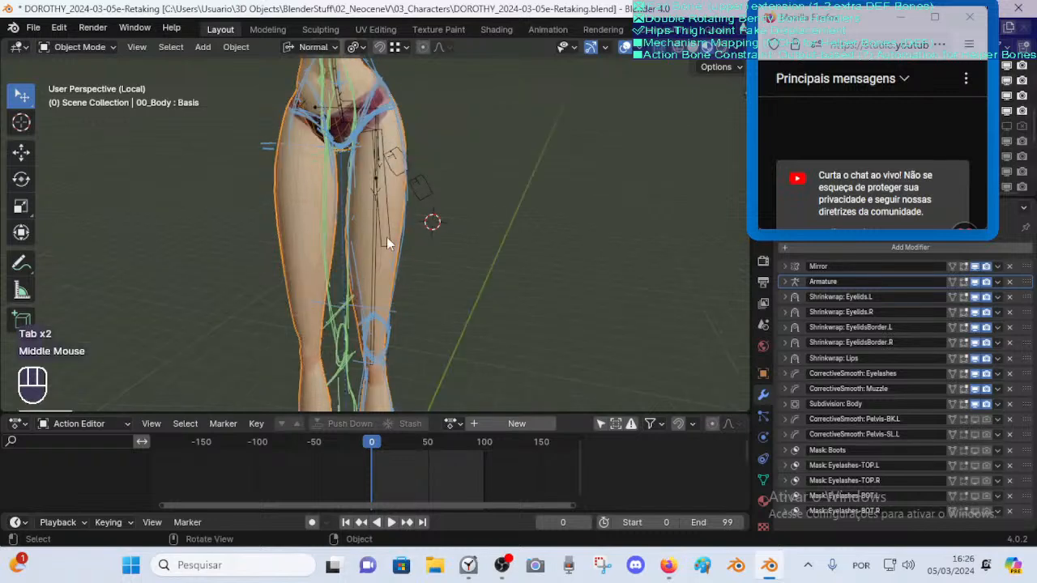
middle_click_drag(423, 162, 410, 295, "shift")
scroll(409, 295, "up", 2)
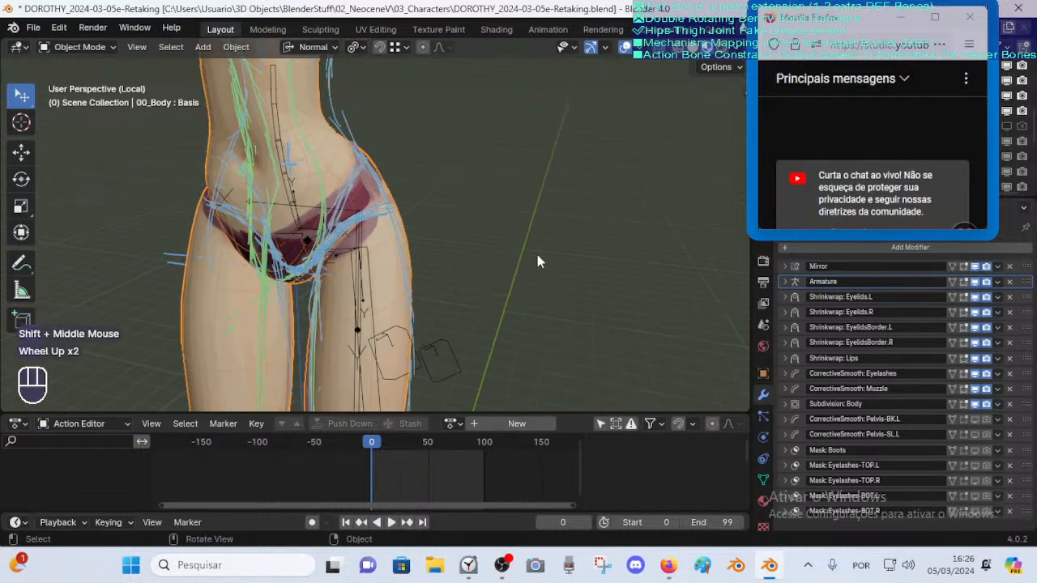
scroll(429, 288, "down", 2)
key("Tab")
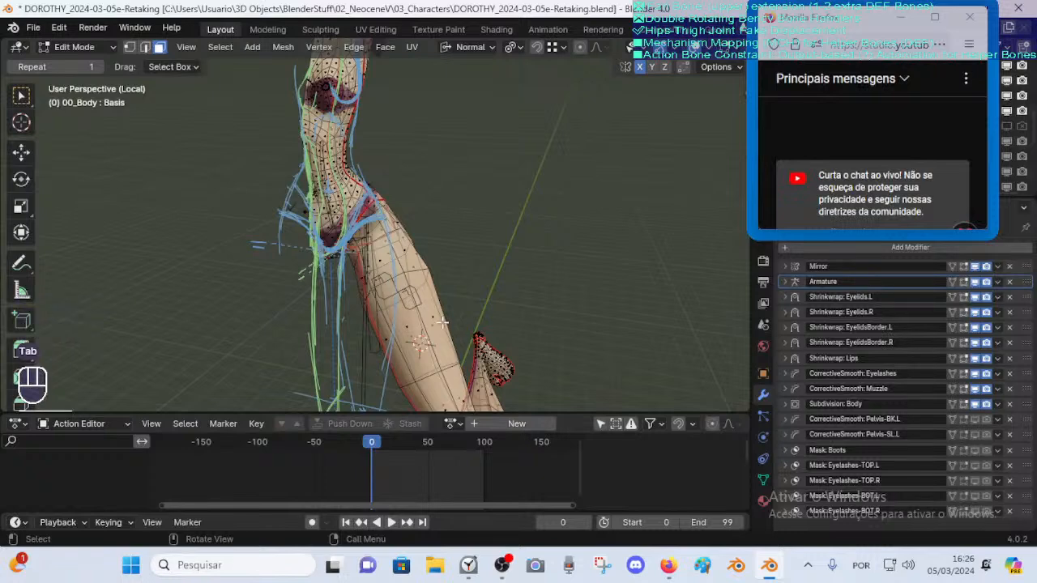
key("Tab")
scroll(355, 273, "up", 1)
key("Tab")
middle_click_drag(383, 284, 497, 285)
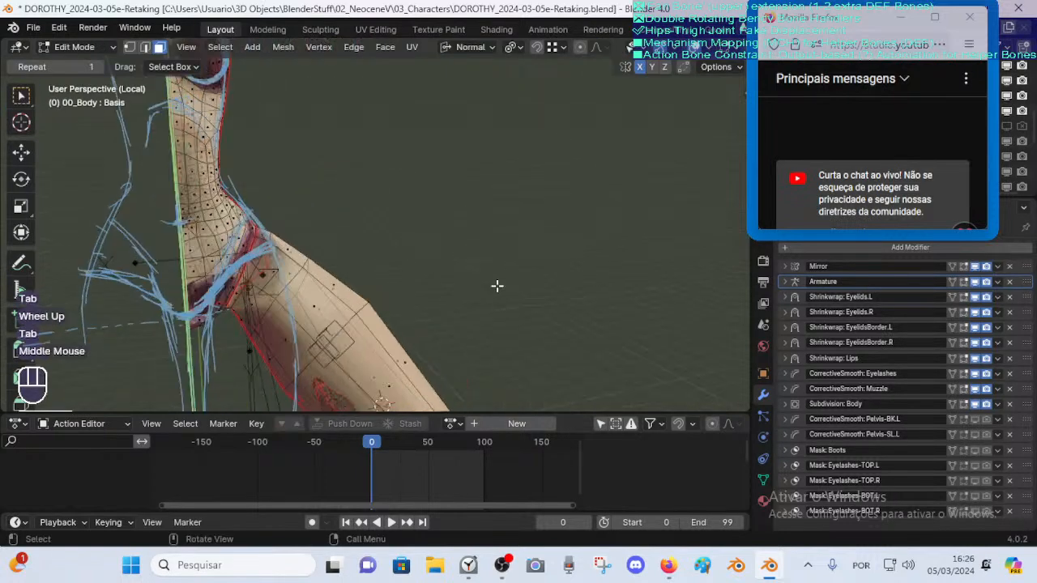
scroll(392, 318, "down", 2)
scroll(392, 319, "down", 1)
key("alt+a")
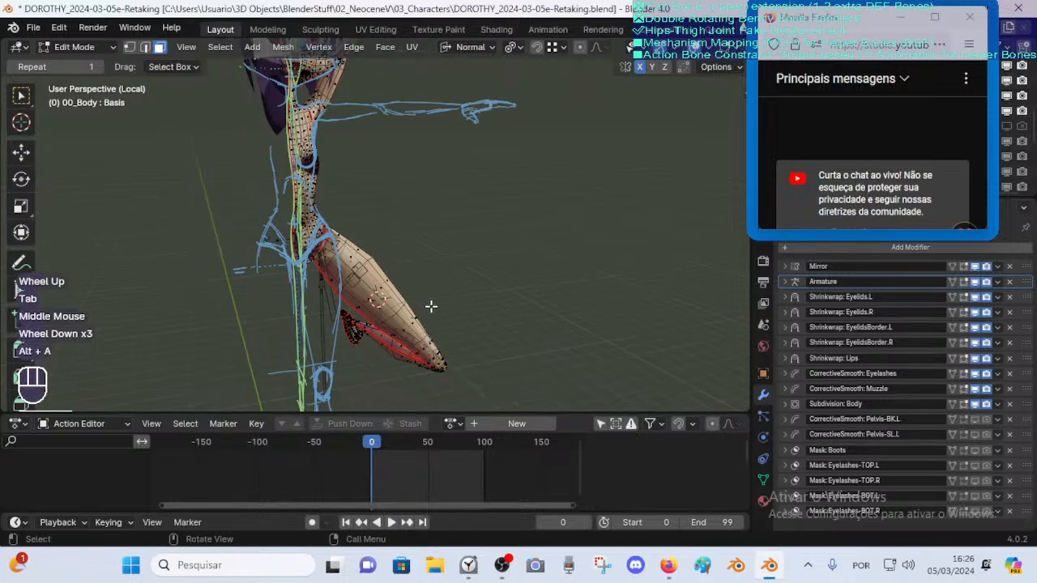
Review the hip and leg proportions, from a close look at the pelvis out to the full figure
middle_click_drag(430, 303, 375, 340)
key("Tab")
scroll(374, 291, "up", 2)
scroll(374, 291, "up", 1)
scroll(375, 337, "down", 1)
scroll(375, 335, "up", 2)
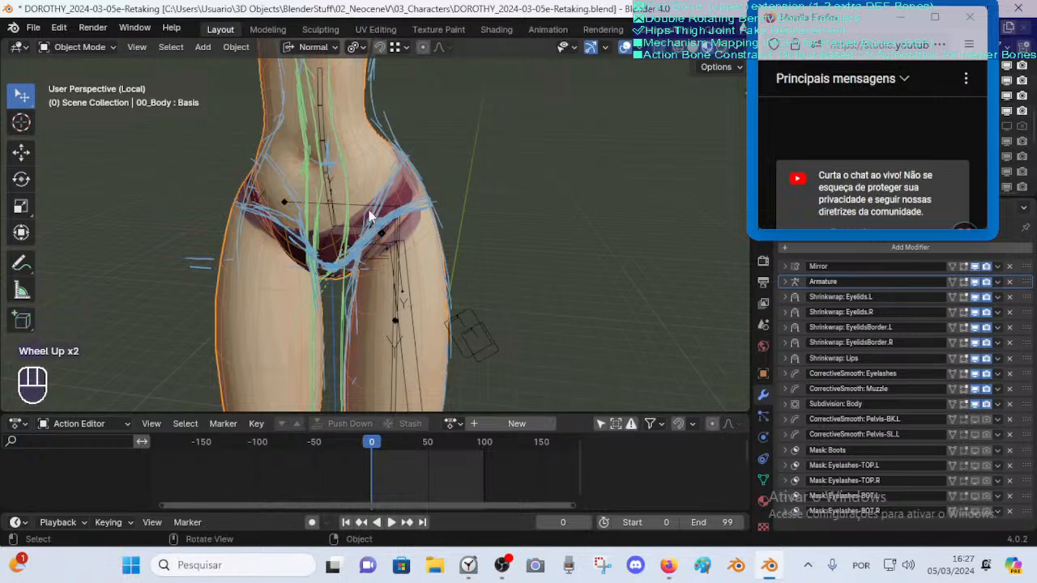
scroll(383, 229, "down", 1)
key("Tab")
key("Tab")
scroll(373, 273, "down", 1)
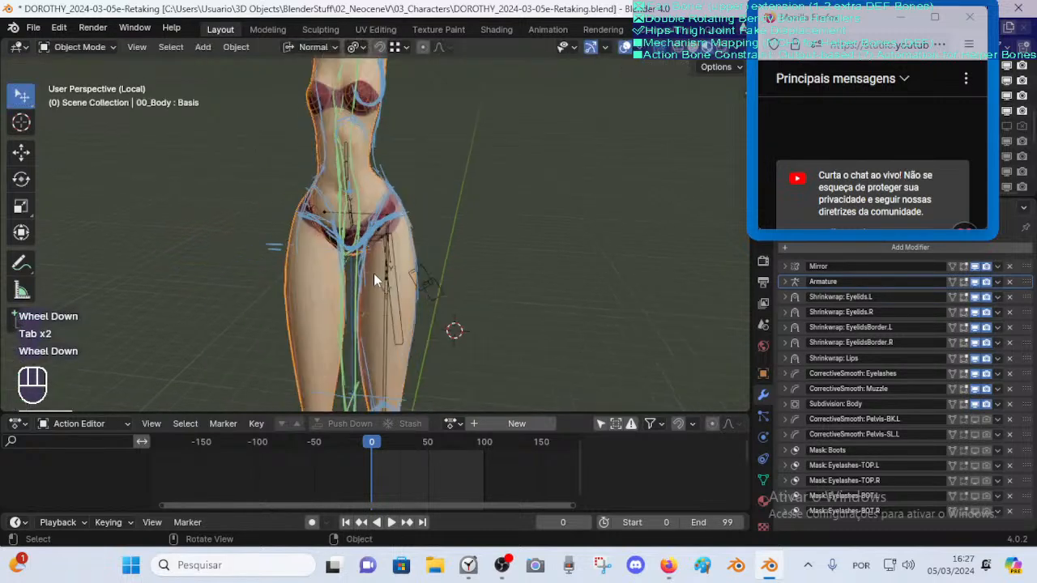
scroll(374, 275, "down", 1)
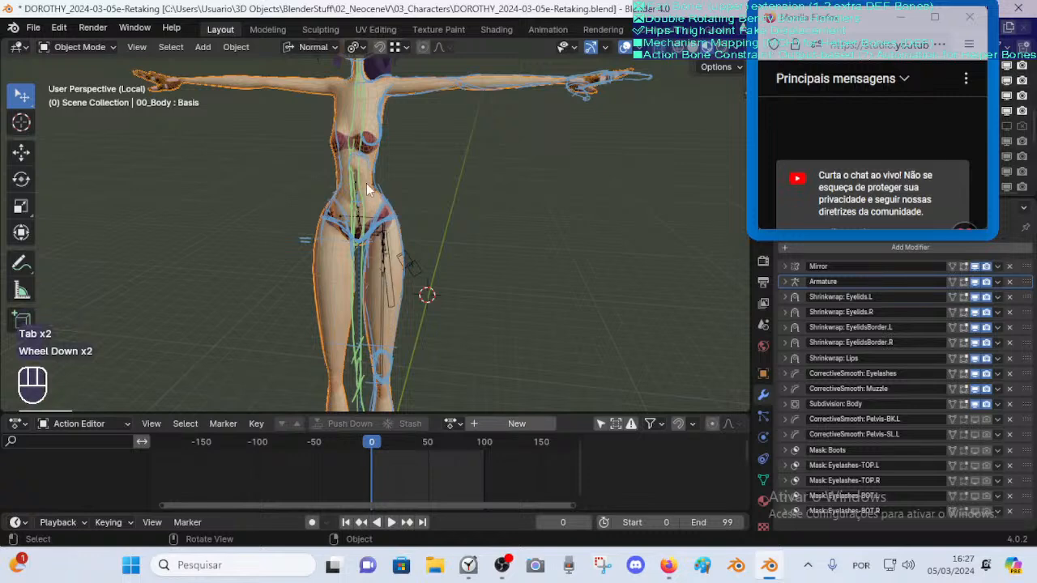
scroll(384, 389, "down", 2)
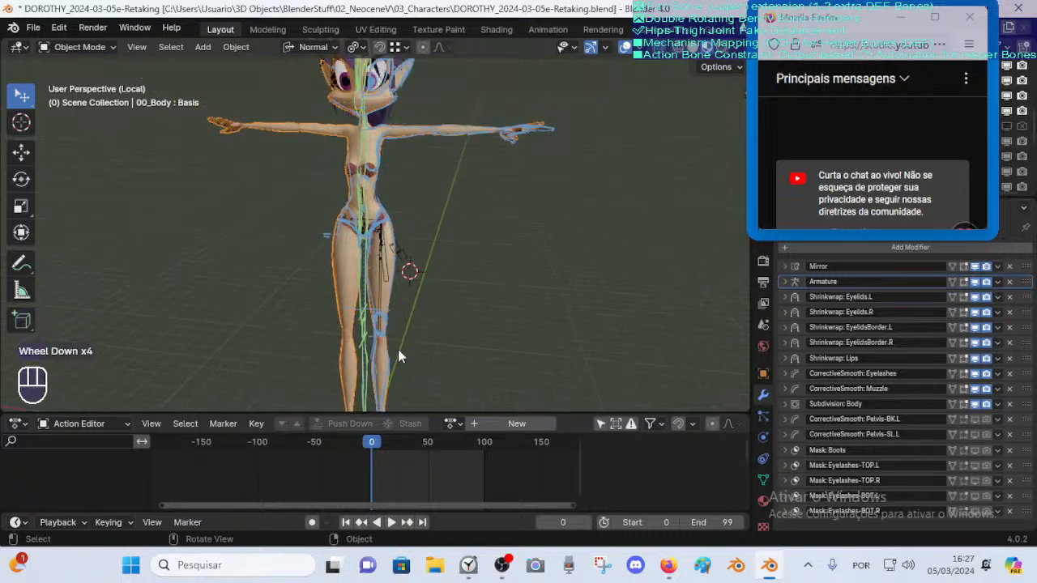
scroll(393, 372, "down", 1)
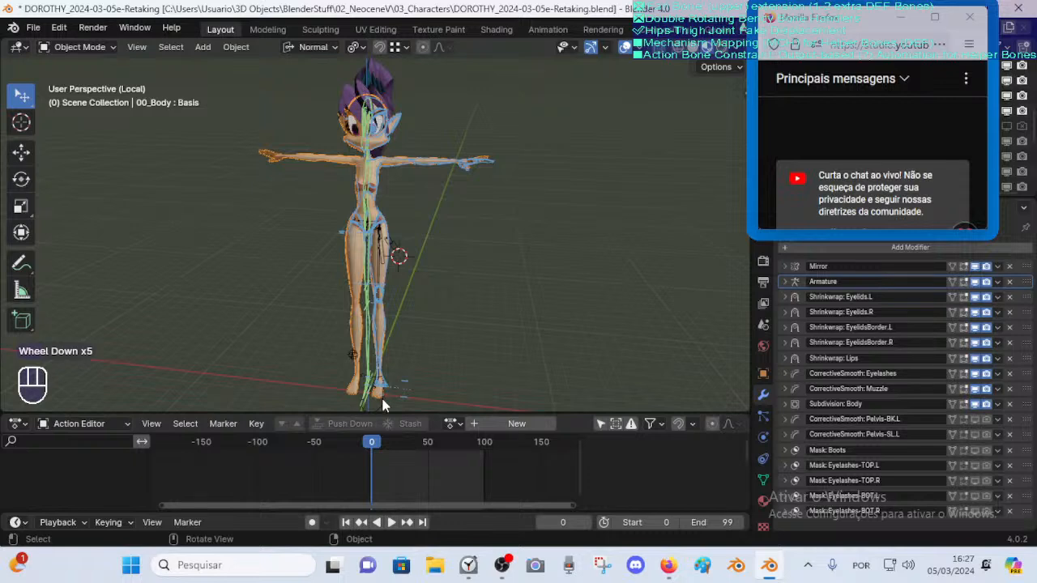
Compare the rest-pose thigh mesh with the posed legs and check the outer hip contour from the front
key("Tab")
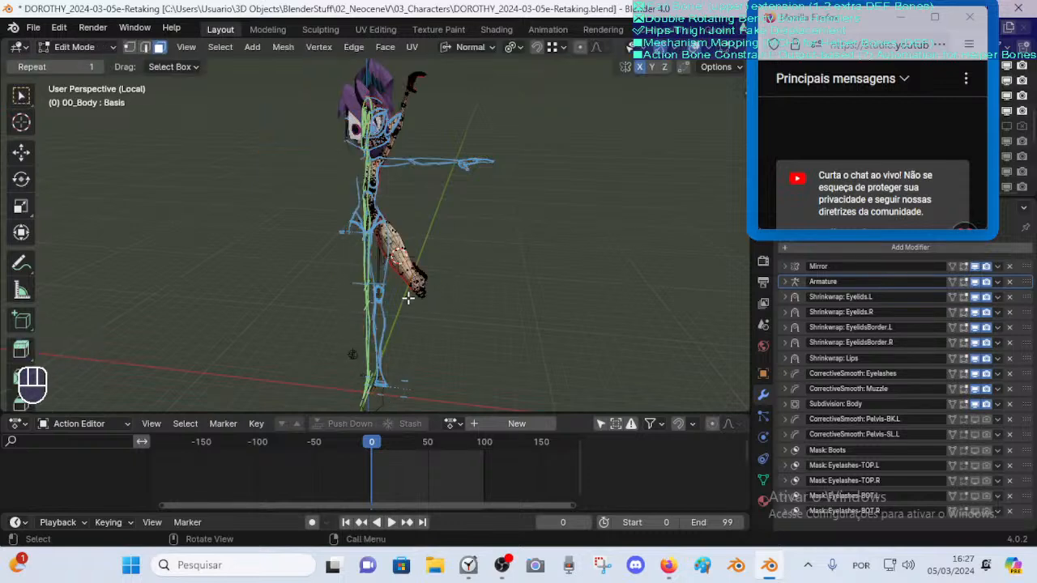
scroll(411, 314, "up", 3)
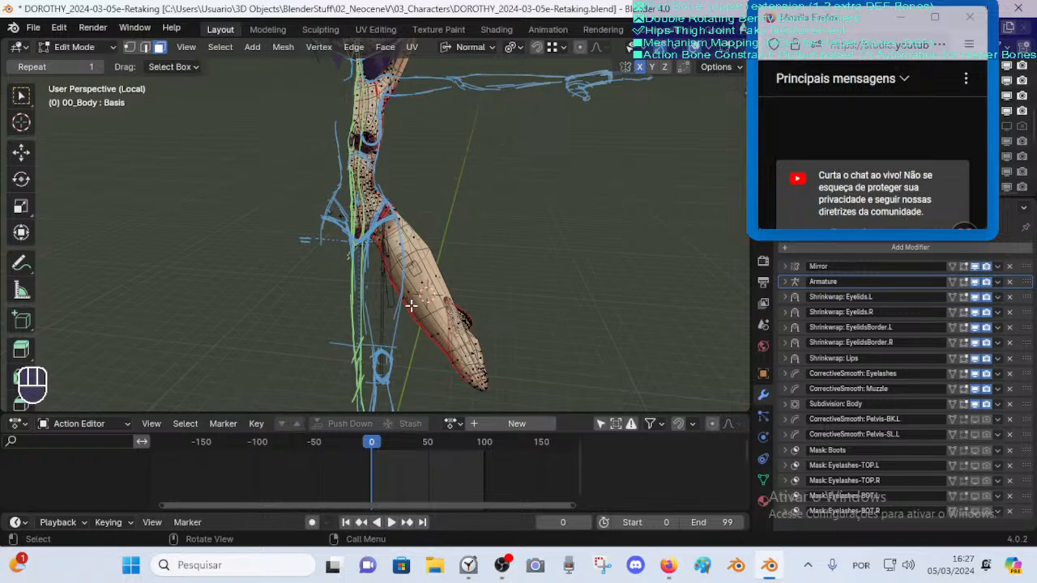
key("Tab")
mouse_move(435, 319)
middle_mouse_down()
mouse_move(369, 328)
mouse_move(428, 312)
mouse_move(433, 327)
middle_mouse_up()
scroll(429, 316, "up", 2)
scroll(428, 316, "down", 1)
scroll(433, 327, "up", 1)
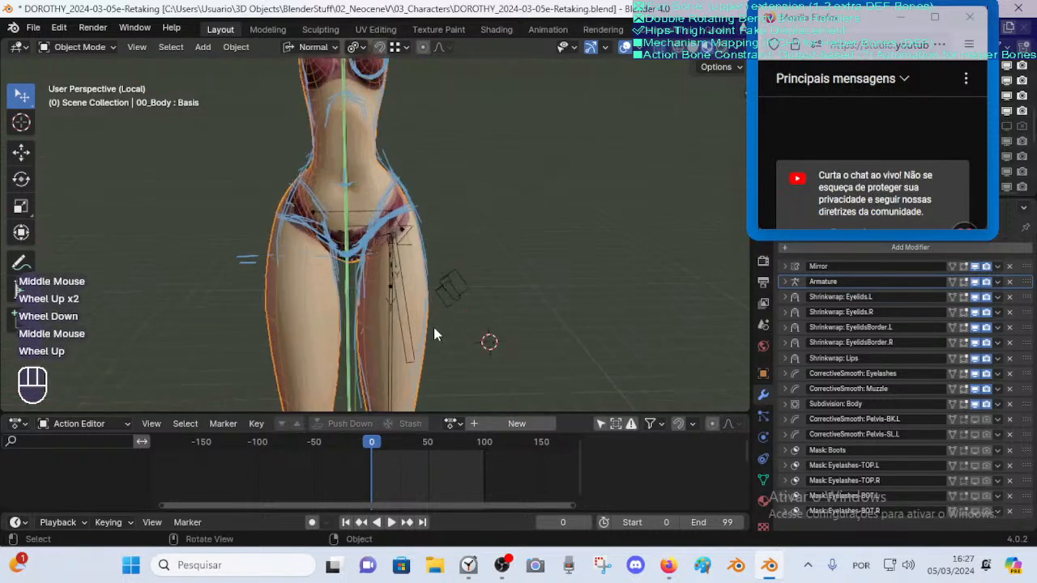
scroll(433, 329, "up", 1)
scroll(421, 320, "down", 2)
scroll(418, 321, "down", 1)
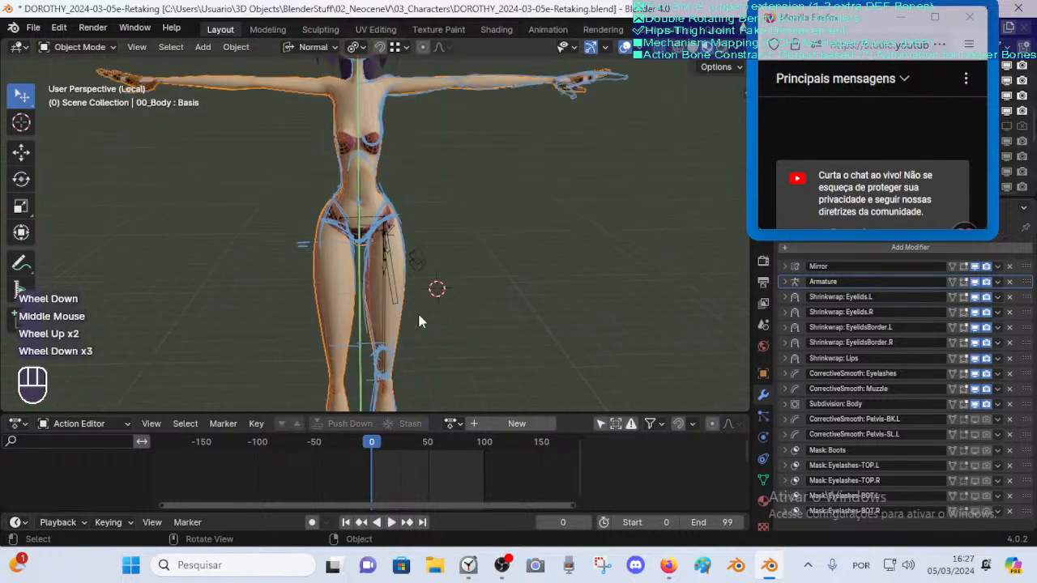
key("Tab")
scroll(438, 316, "up", 2)
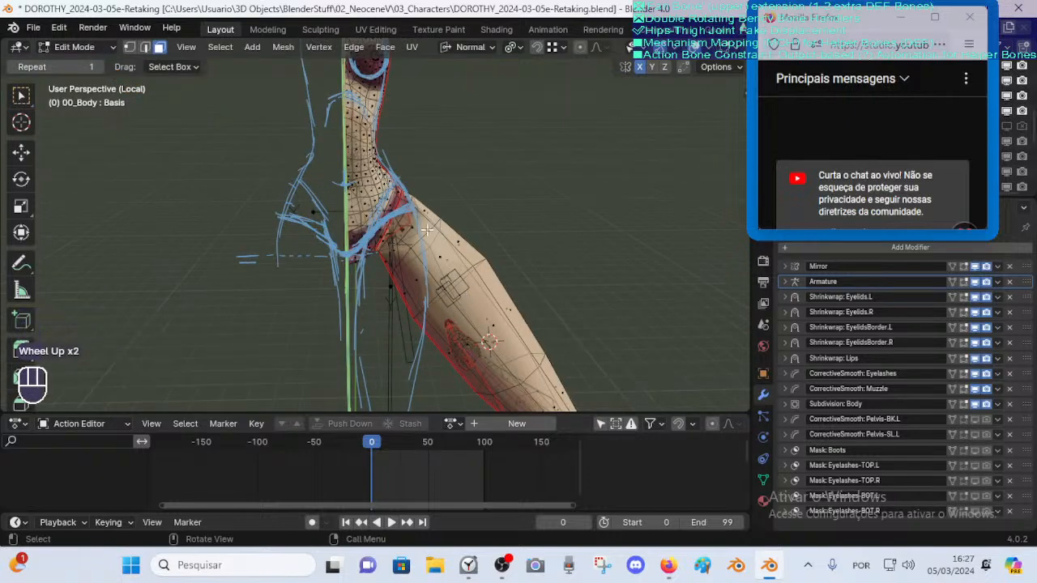
scroll(490, 308, "down", 2)
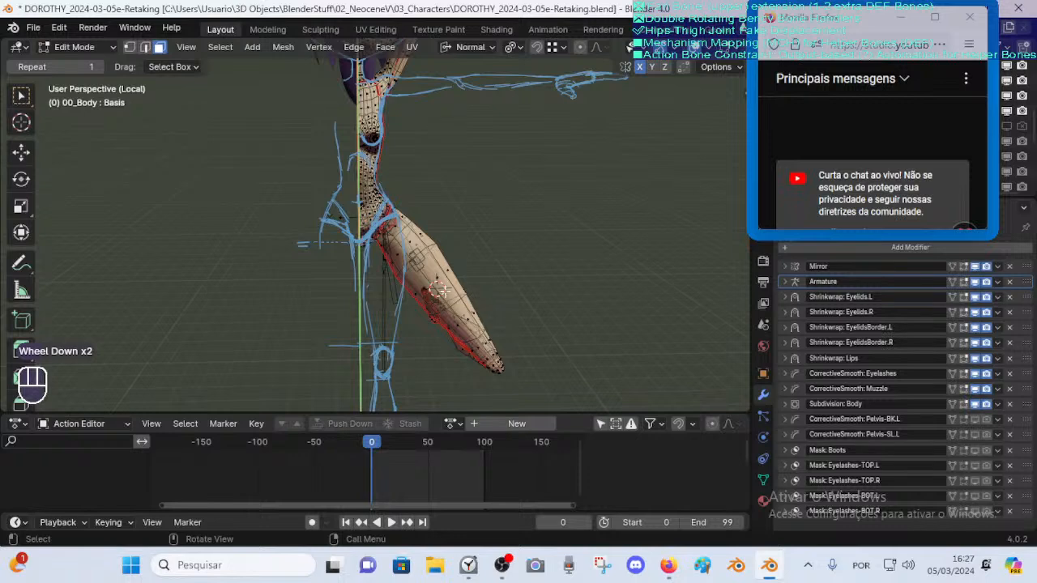
Inspect the pelvis and upper thighs against the blue front annotations in both Object and Edit Mode
middle_click_drag(471, 284, 445, 285)
scroll(422, 276, "up", 2)
key("Tab")
scroll(441, 277, "up", 2)
key("Tab")
scroll(445, 285, "down", 2)
key("Tab")
middle_click_drag(419, 322, 393, 283)
scroll(392, 282, "up", 3)
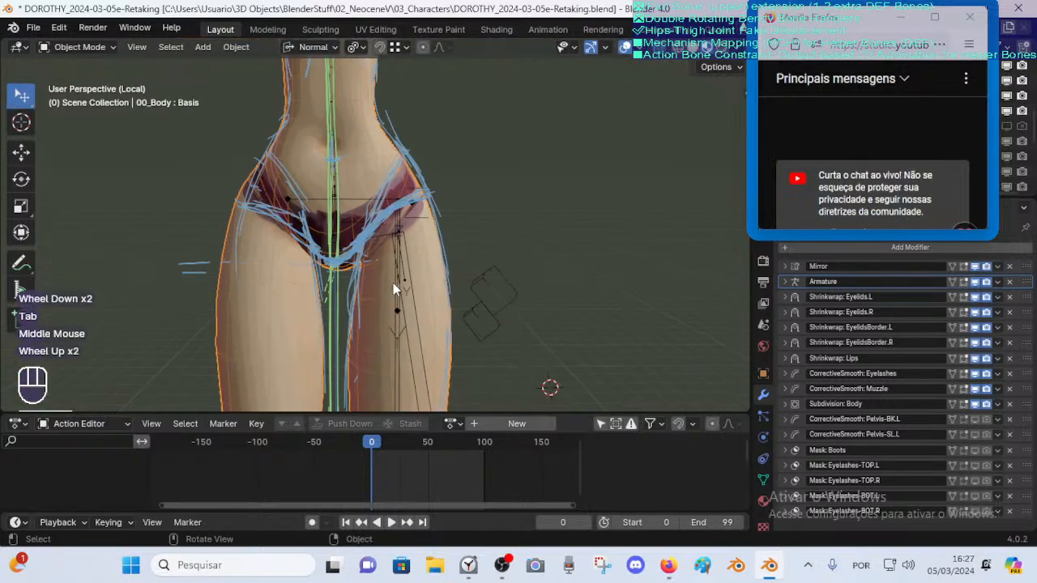
scroll(388, 292, "down", 2)
scroll(397, 298, "up", 2)
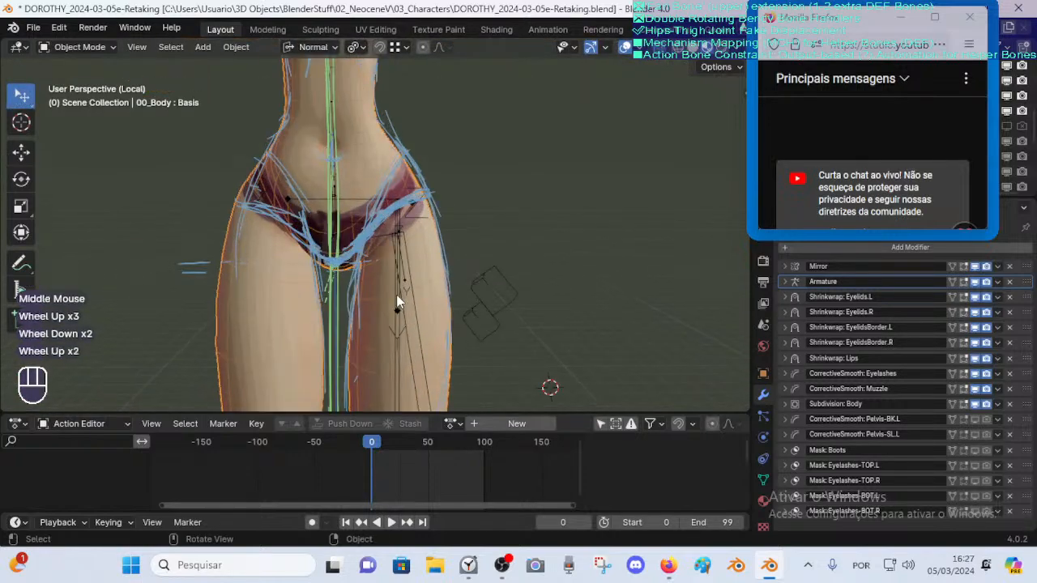
key("Tab")
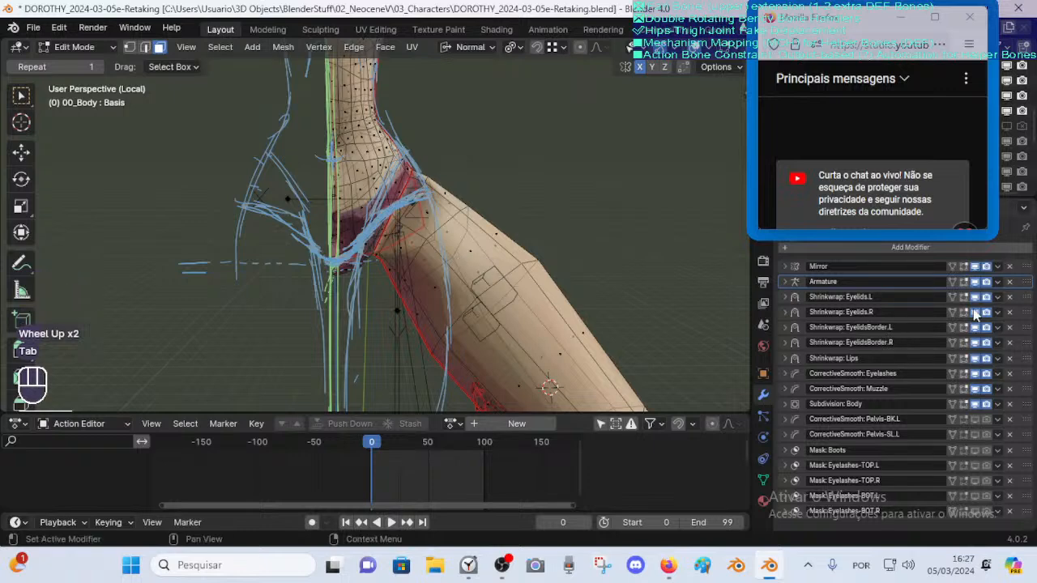
key("Tab")
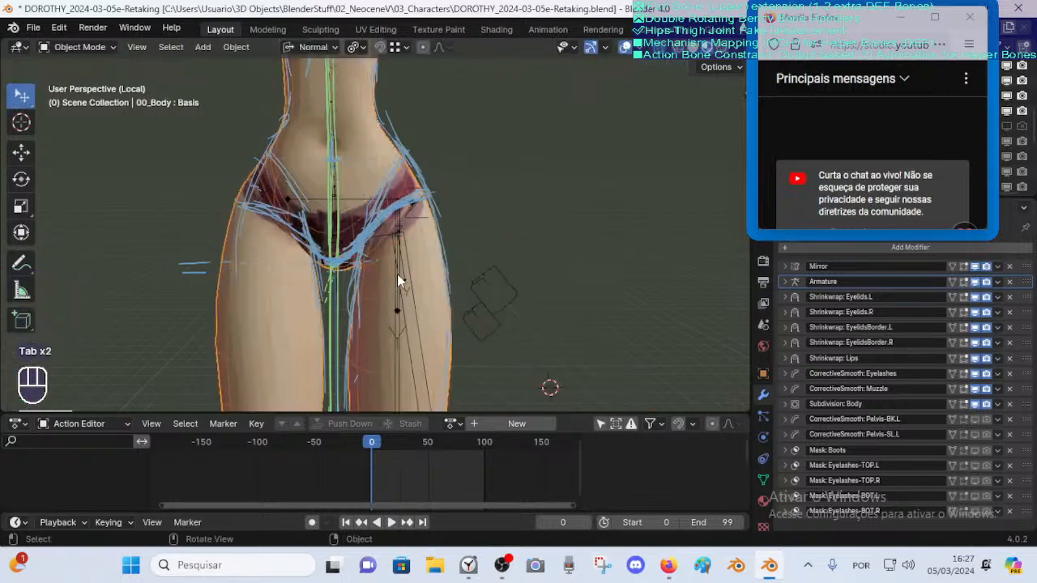
scroll(398, 277, "up", 2)
scroll(405, 274, "down", 2)
Hide the GP-Body-Fr and GP-Body-Sd annotation layers
key("n")
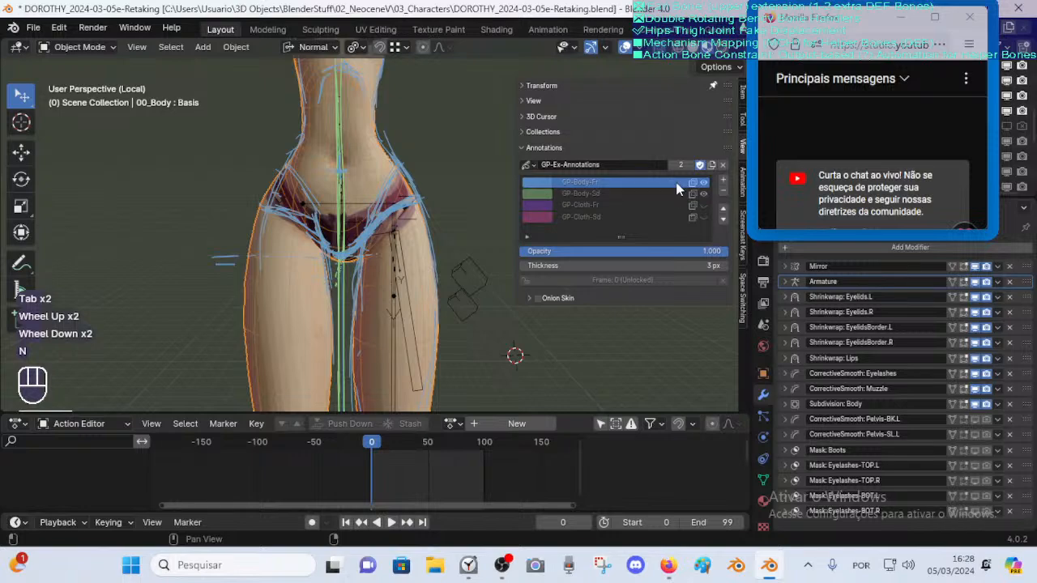
left_click(702, 182)
left_click(702, 193)
key("n")
left_click(433, 287)
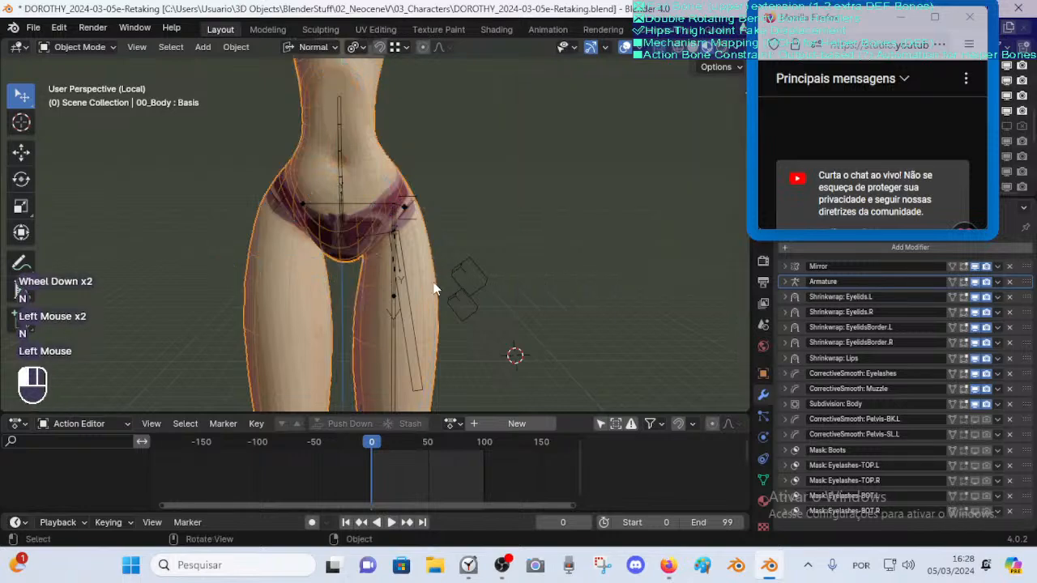
Inspect the left thigh's side profile and vertices without the annotations
key("Tab")
middle_click_drag(468, 277, 300, 221)
left_click(290, 270)
key("1")
left_click(331, 271)
scroll(408, 278, "down", 2)
key("Tab")
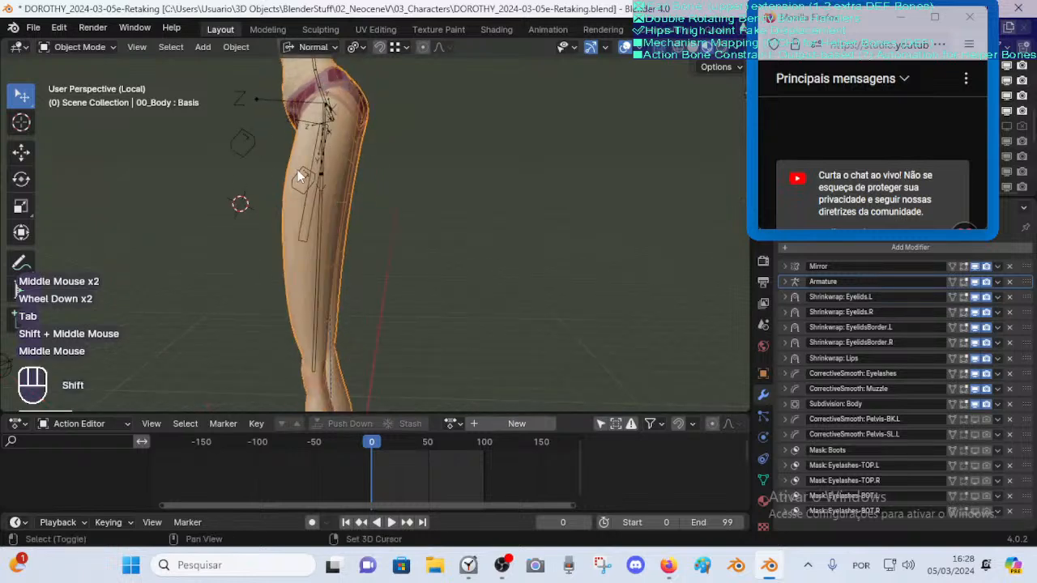
Select the ARM-Dorothy.L armature and open it in Edit Mode with its thigh bones in side view
left_click(299, 222)
middle_click_drag(297, 162, 335, 170)
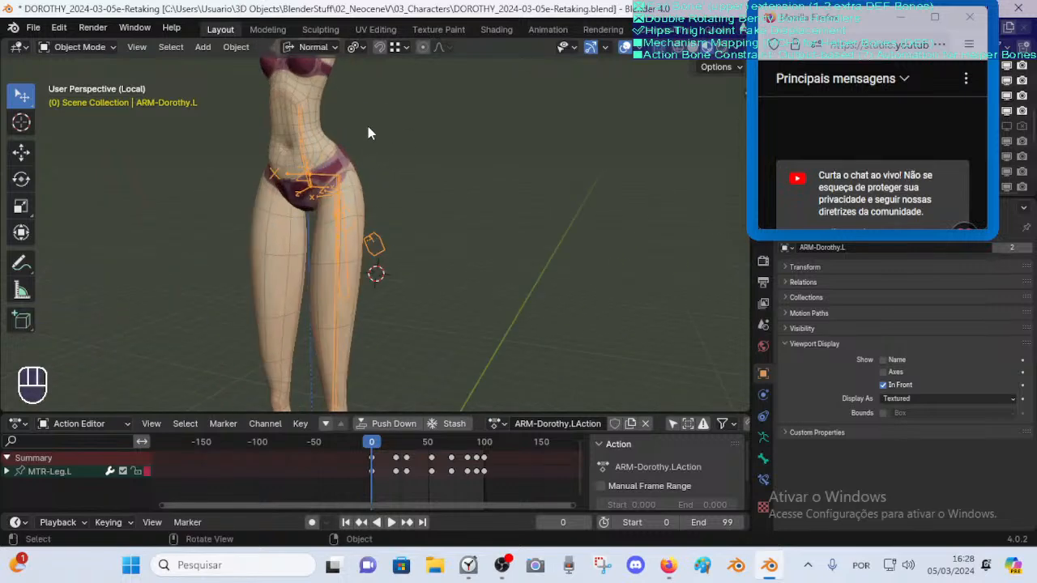
key("Tab")
scroll(257, 285, "up", 2)
key("Tab")
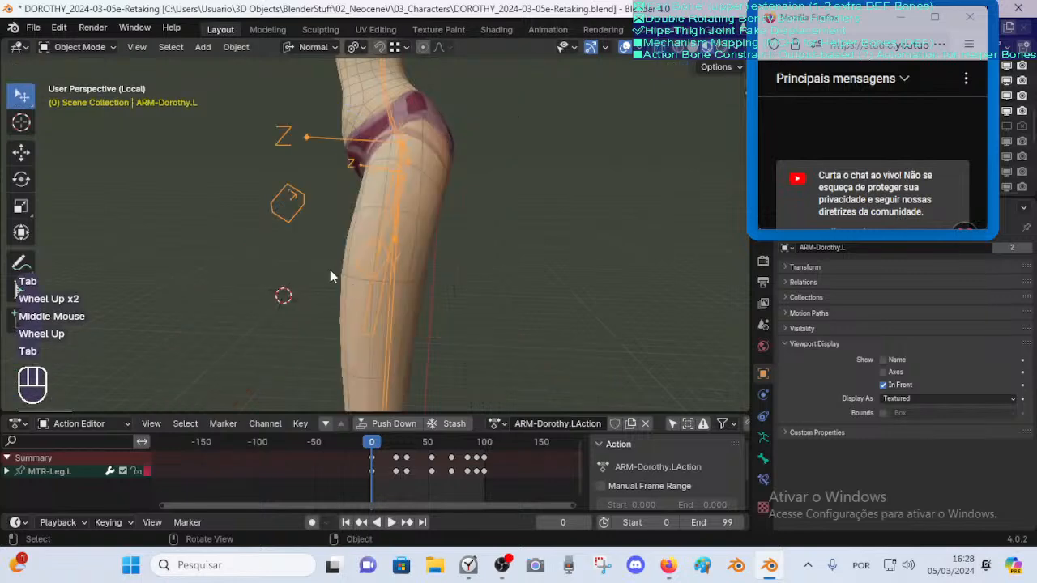
scroll(332, 271, "down", 1)
key("Tab")
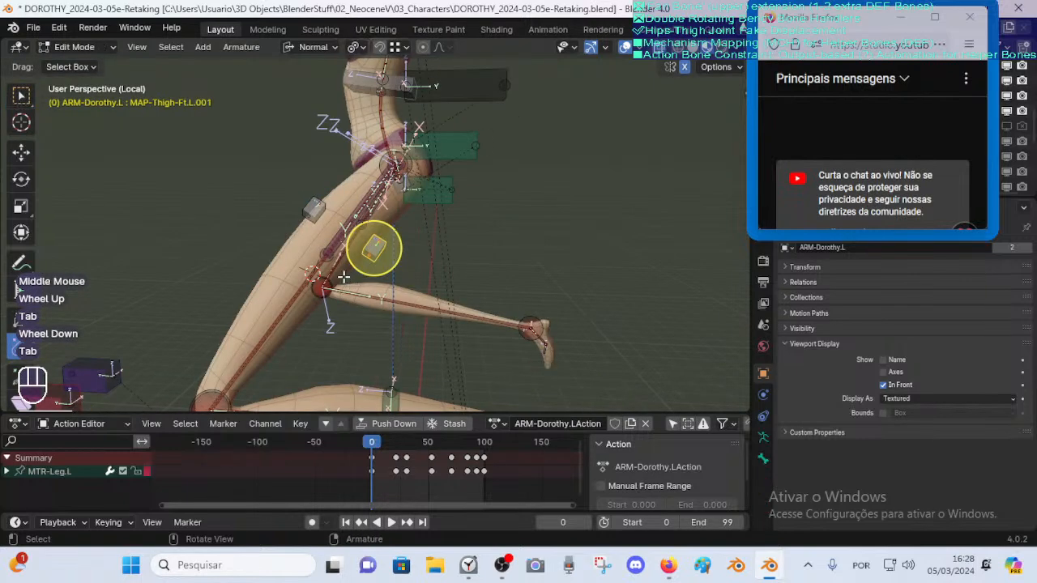
Parent the MAP-Thigh-Ft.L bones to DEF-Thigh.L in Edit Mode using Keep Offset, then return to Object Mode
scroll(344, 277, "up", 2)
left_click(348, 285, "shift")
key("Tab")
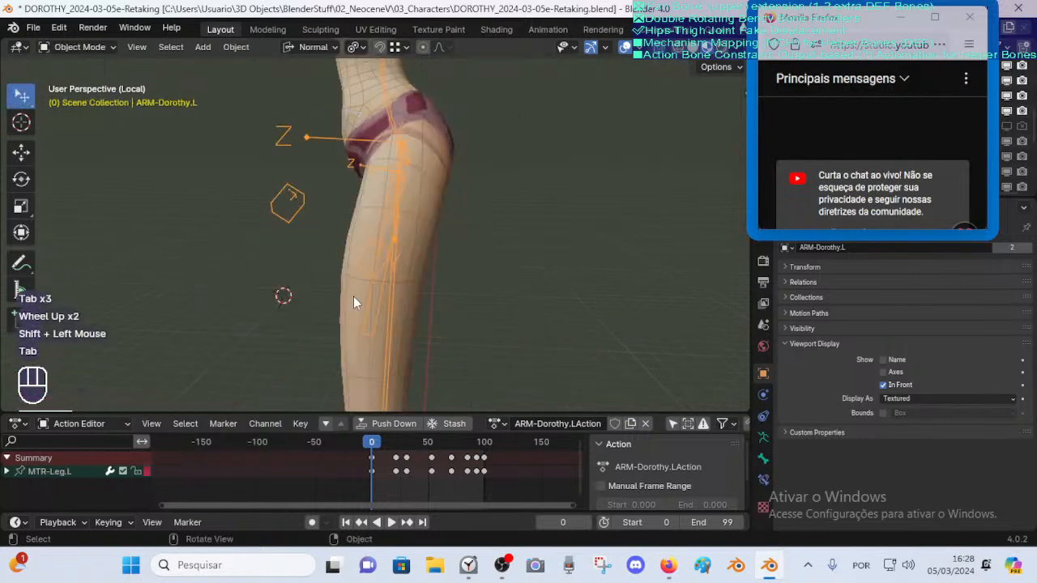
middle_click_drag(353, 296, 382, 310)
key("Tab")
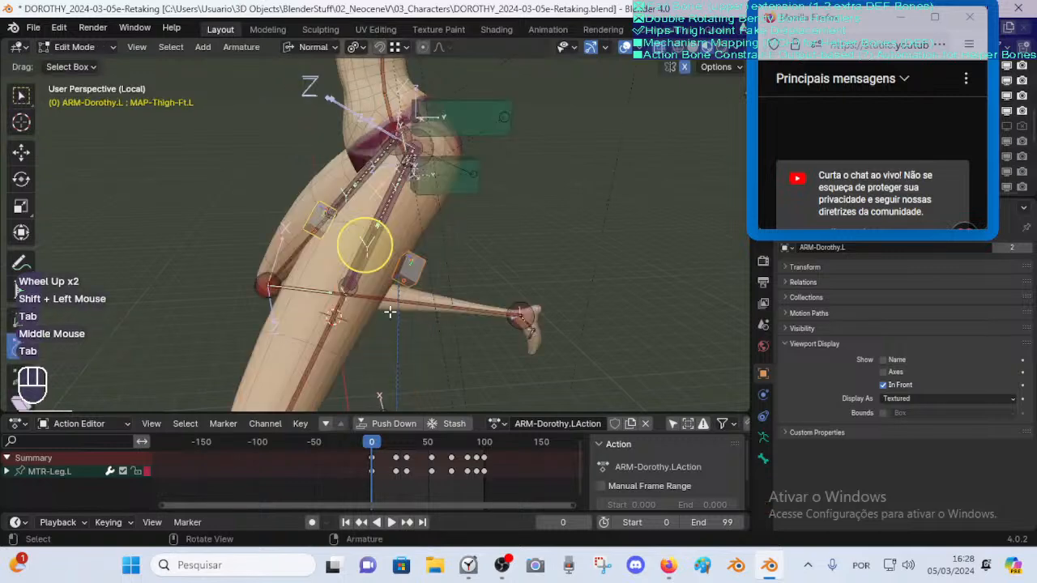
left_click(330, 339, "shift")
key("ctrl+p")
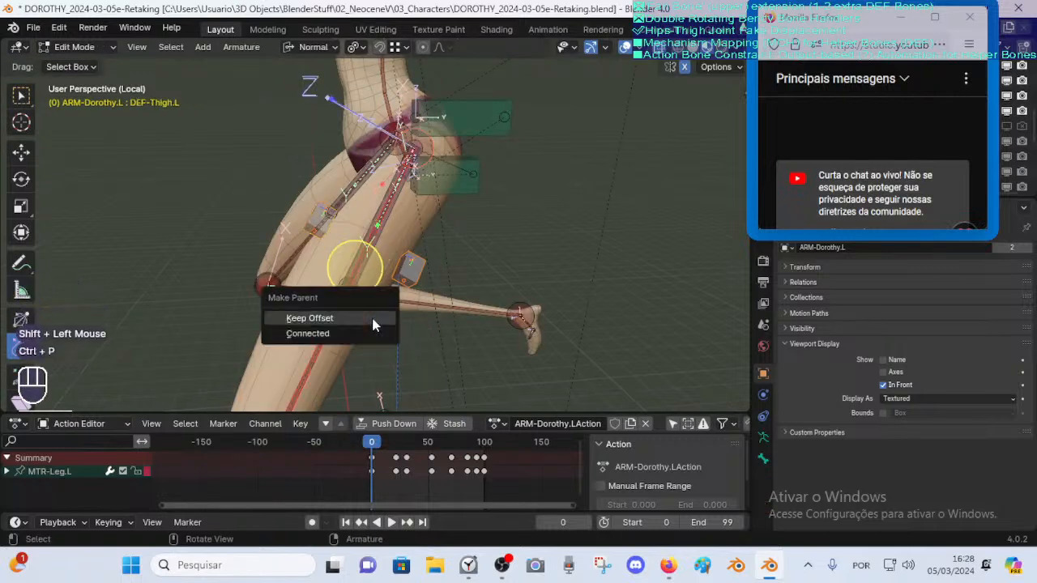
left_click(373, 320)
key("Tab")
Play the left leg animation and stop it at frame 21 to check how the thigh bones follow
scroll(397, 283, "down", 1)
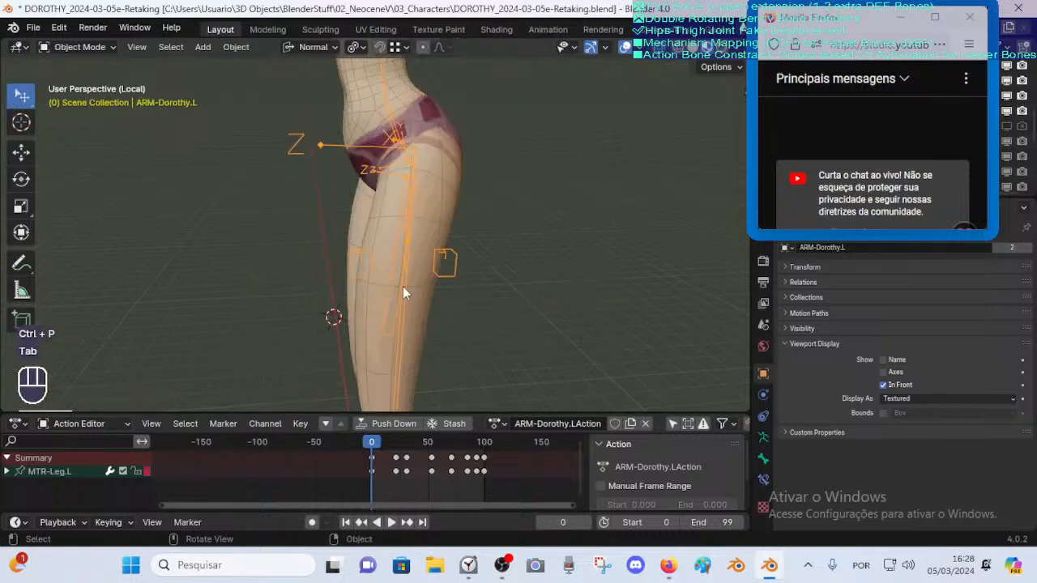
middle_click_drag(402, 286, 355, 293)
scroll(354, 307, "down", 2)
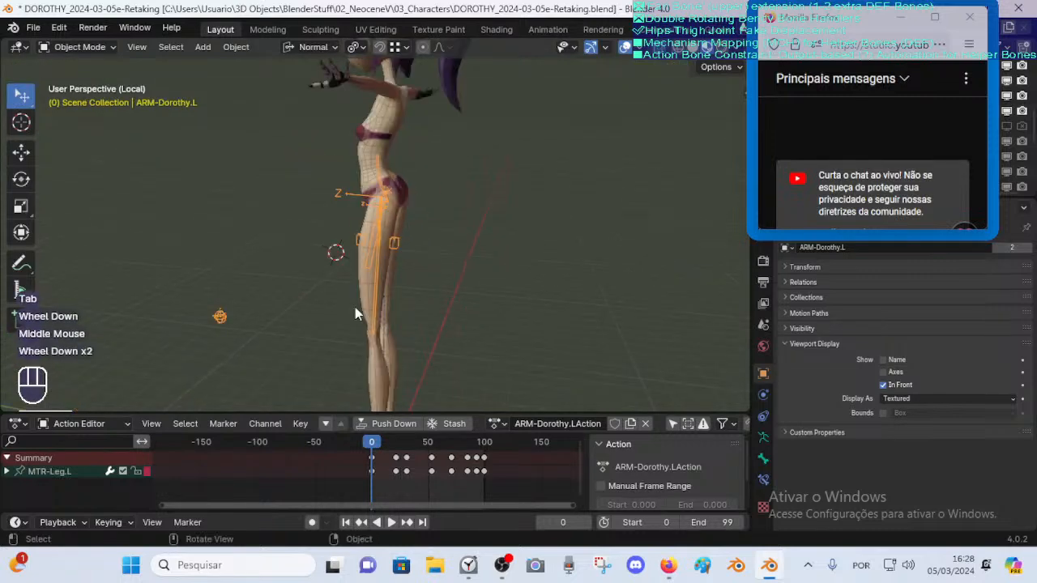
scroll(355, 307, "down", 1)
left_click(391, 522)
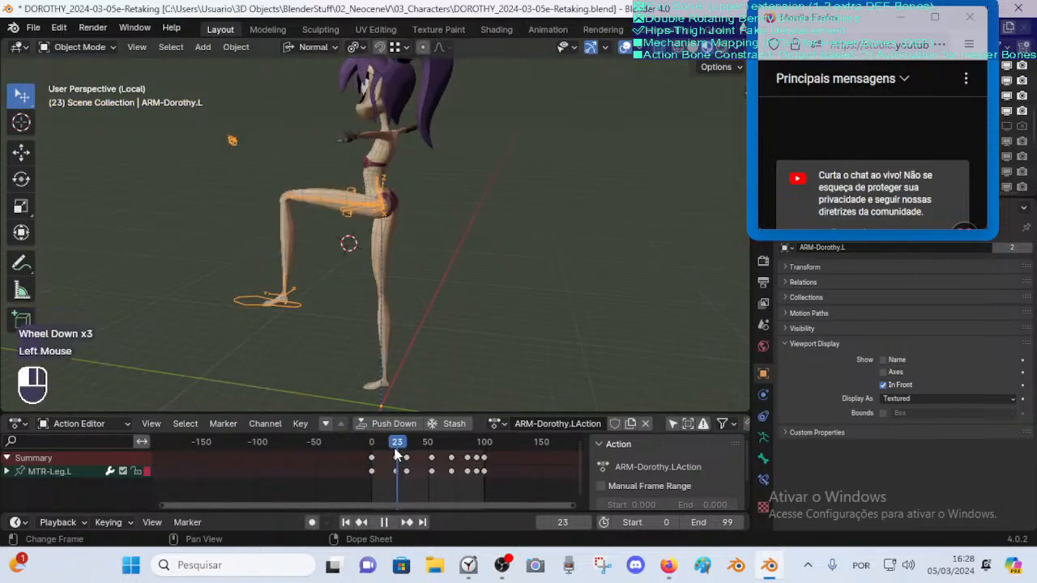
middle_click_drag(308, 206, 404, 188)
scroll(403, 188, "up", 1)
left_click(384, 522)
Raise the MTR-Leg.L foot control in Pose Mode at frame 21 and examine the bent left hip around DEF-Thigh.L
key("ctrl+Tab")
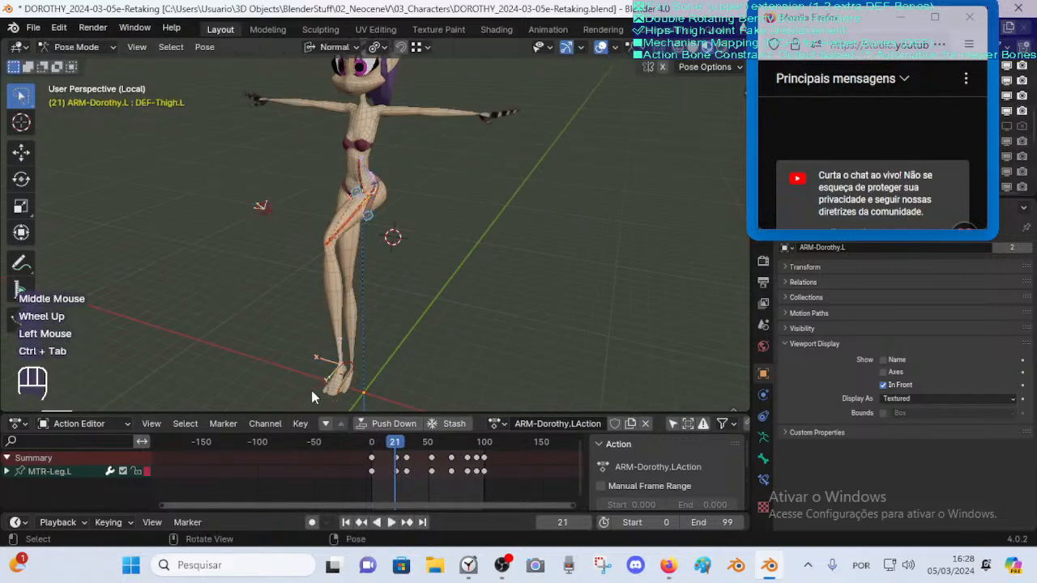
left_click(344, 371)
key("g")
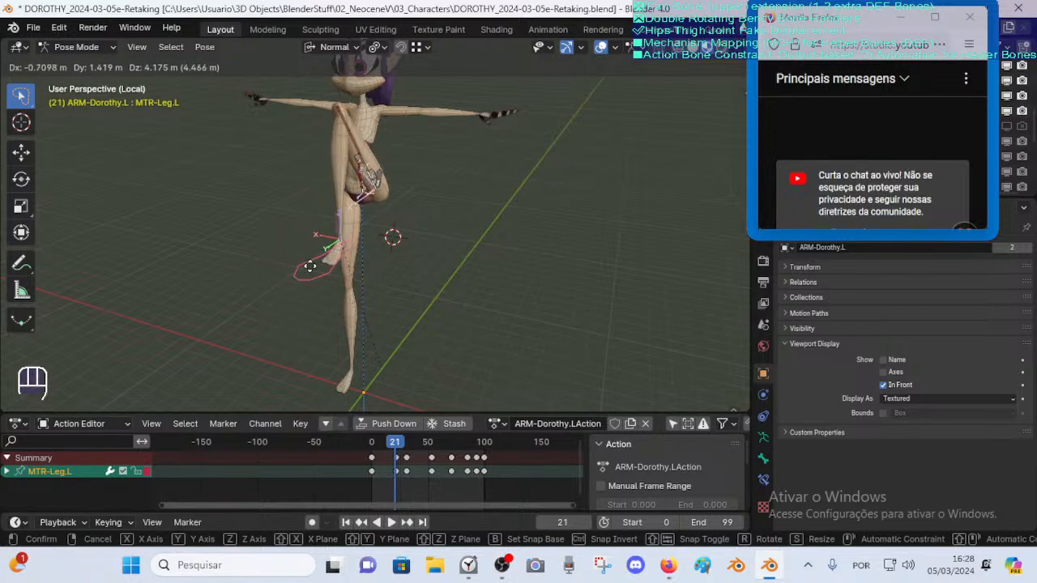
left_click(271, 255)
scroll(375, 203, "up", 2)
middle_click_drag(375, 202, 438, 380, "shift")
middle_click_drag(421, 341, 357, 247)
scroll(452, 322, "up", 1)
scroll(313, 200, "up", 2)
middle_click_drag(356, 247, 308, 266)
scroll(339, 264, "down", 1)
left_click(314, 210)
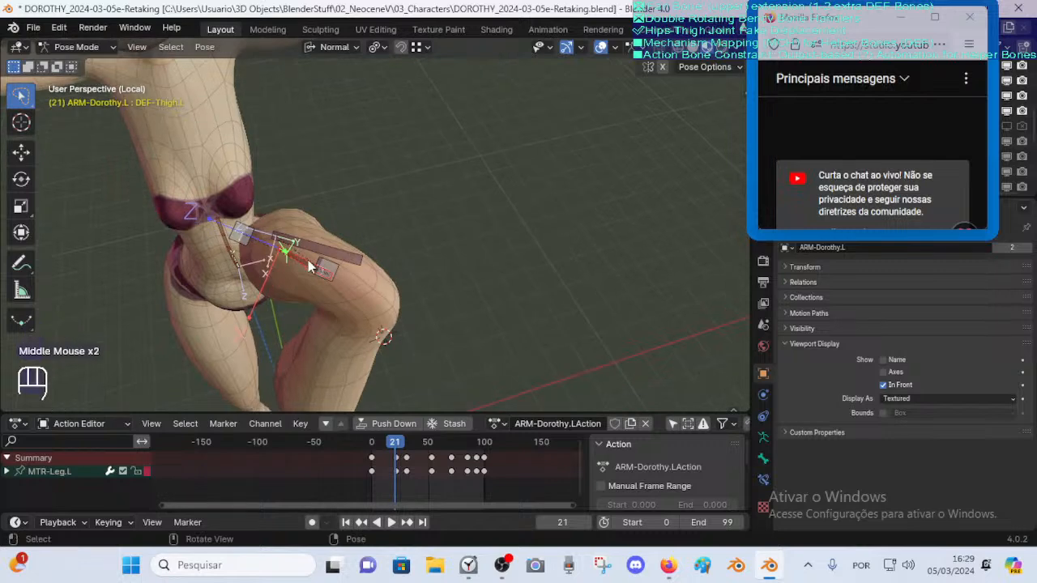
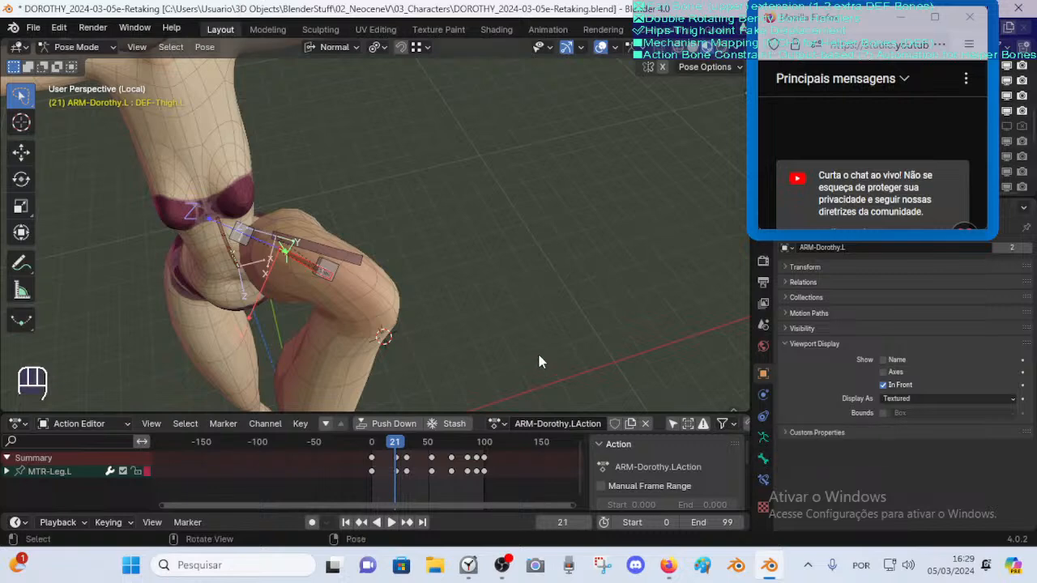
Examine DEF-Thigh.L and the surrounding mapping bones of the left thigh in Edit Mode, then in Pose Mode
middle_click_drag(304, 298, 322, 237)
key("Tab")
scroll(366, 288, "down", 1)
scroll(348, 219, "up", 4)
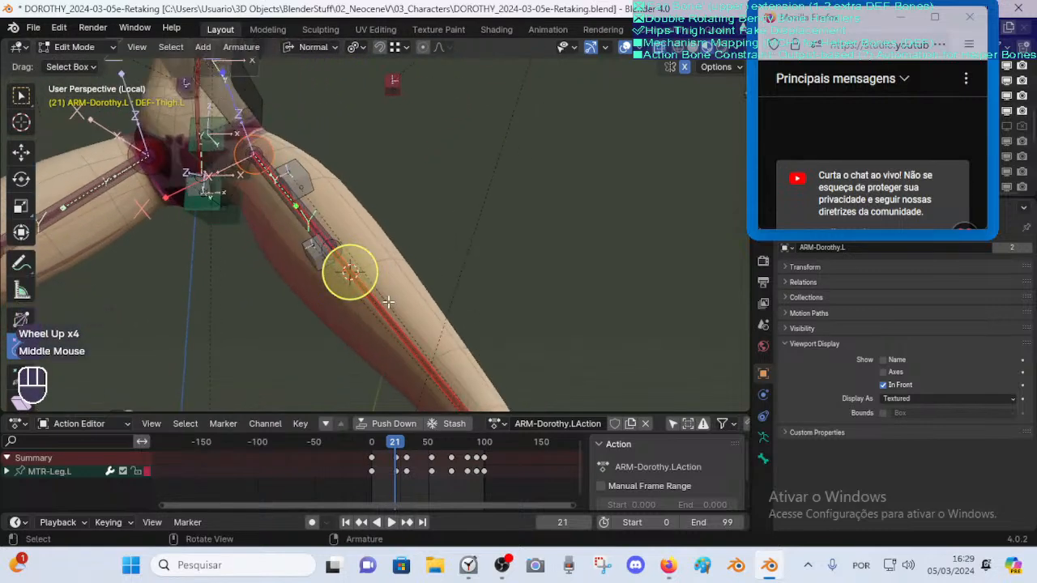
scroll(388, 301, "down", 1)
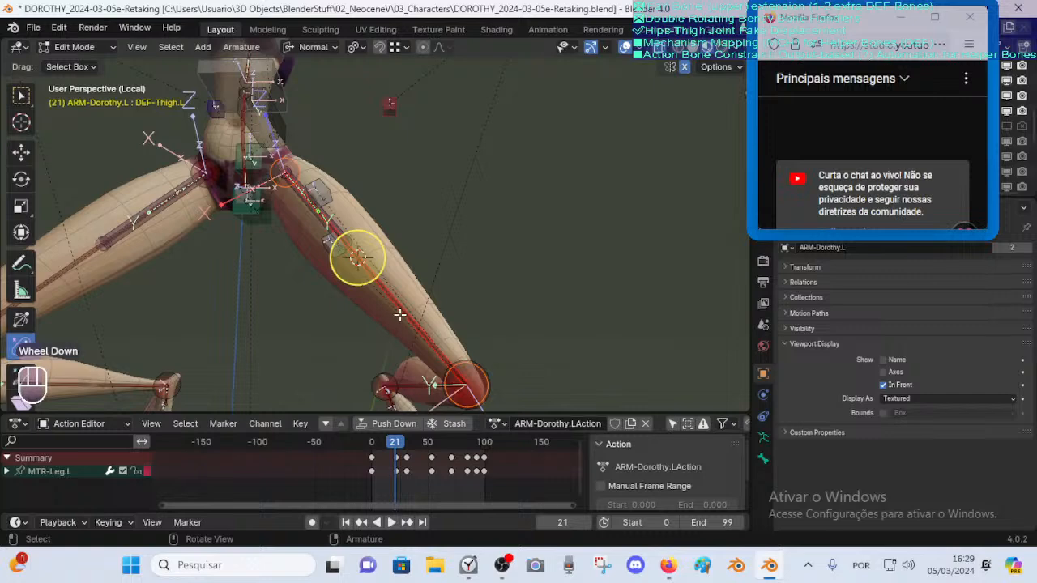
middle_click_drag(405, 286, 404, 307)
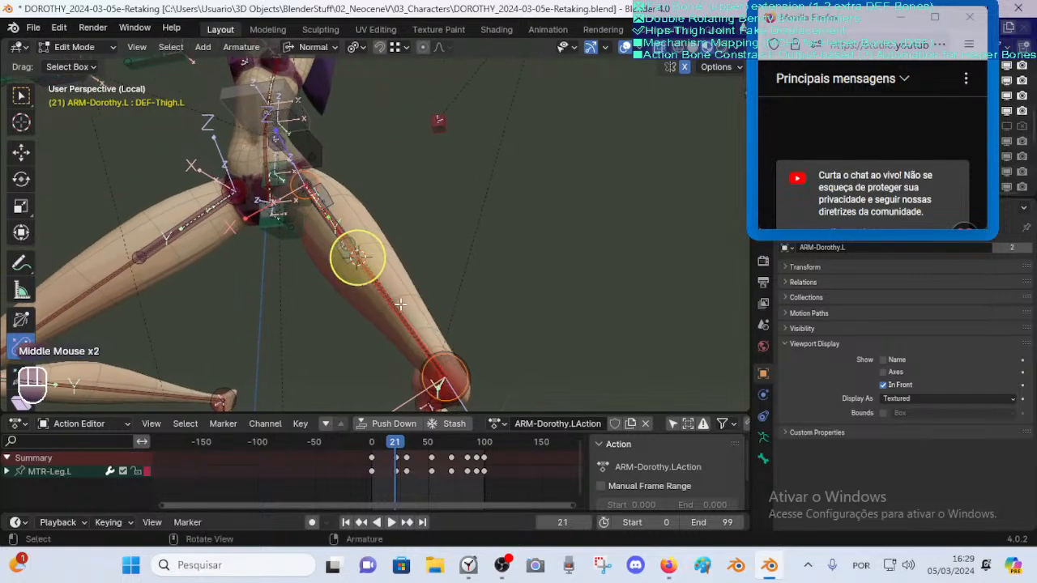
scroll(387, 301, "down", 2)
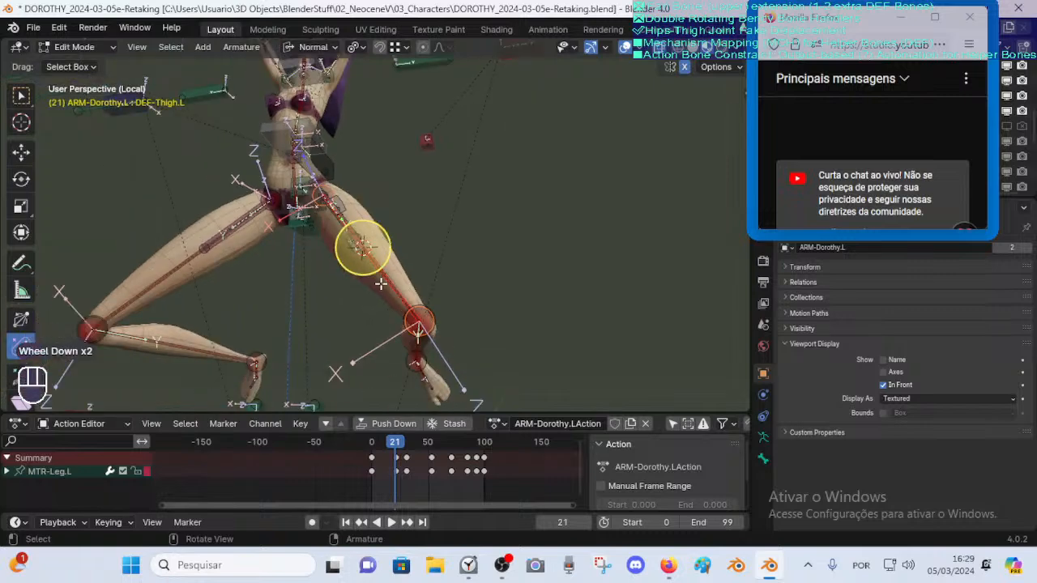
scroll(381, 283, "up", 2)
scroll(383, 304, "down", 1)
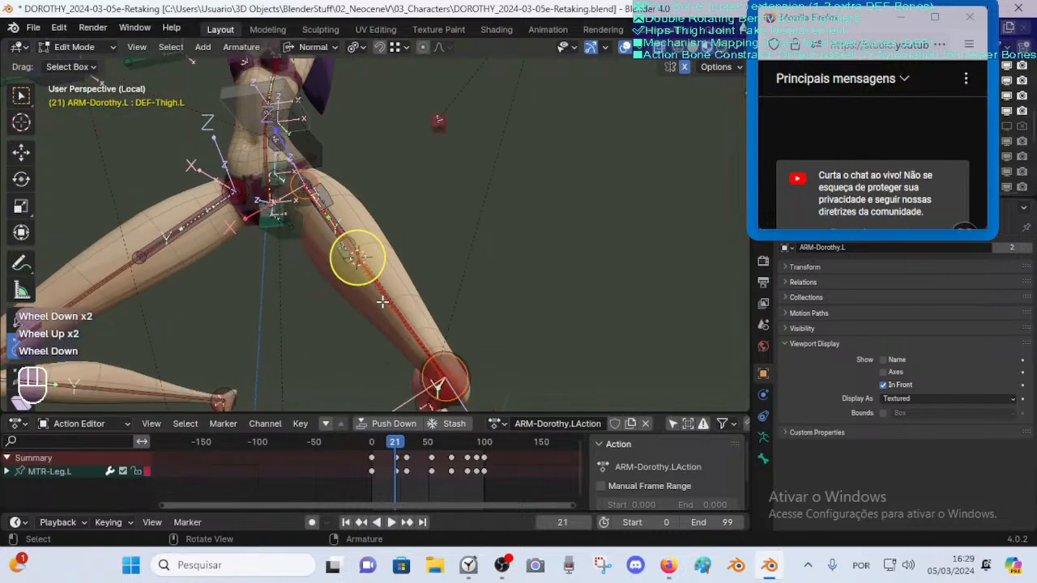
key("Tab")
middle_click_drag(381, 292, 329, 292)
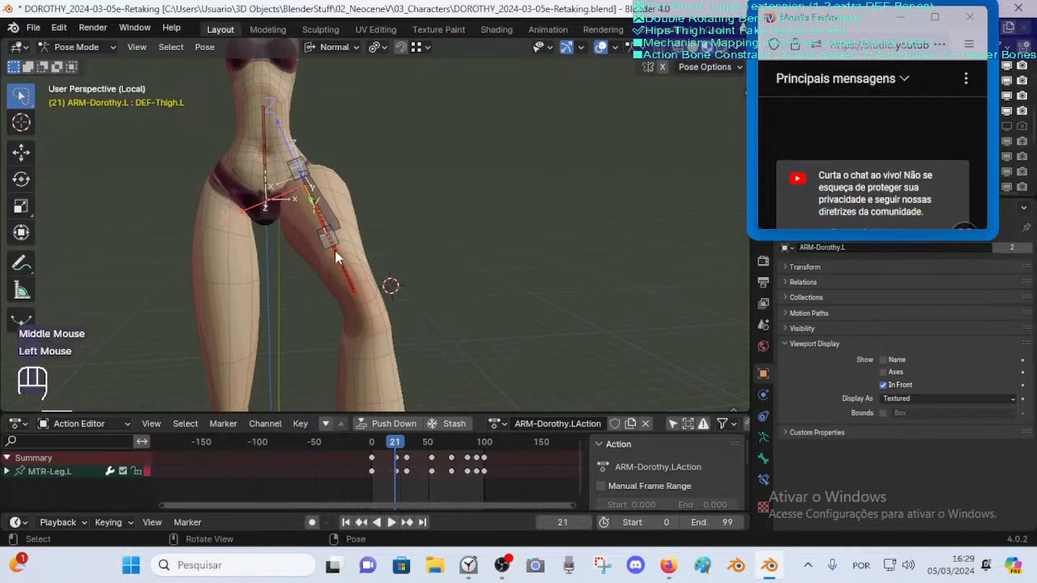
scroll(334, 250, "down", 2)
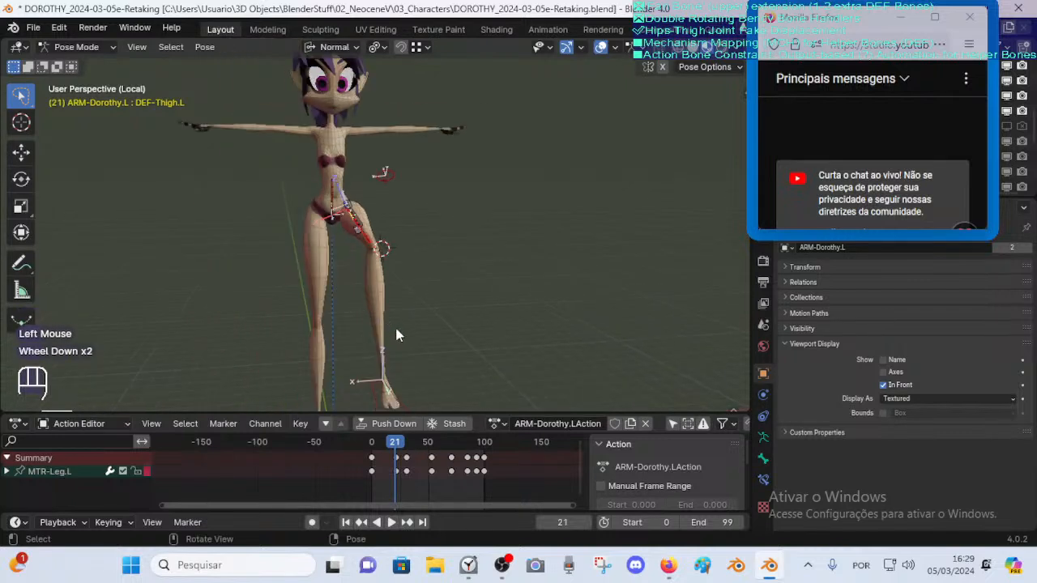
Return the animation to frame 0, select all pose bones and inspect the left thigh's bones
key("a")
key("a")
left_click_drag(398, 446, 348, 444)
key("a")
key("alt+q")
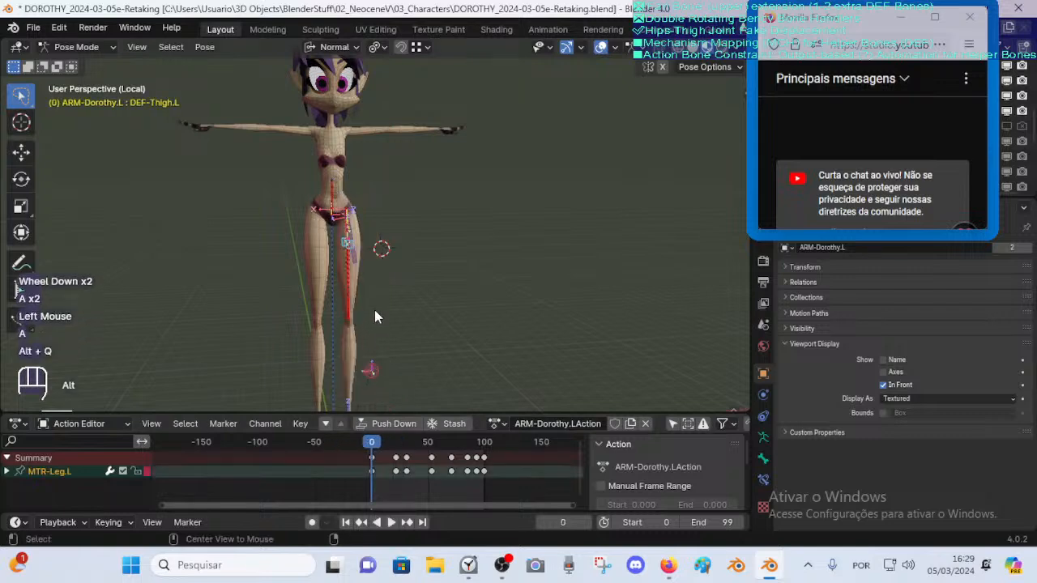
key("alt+q")
scroll(380, 310, "up", 4)
middle_click_drag(379, 310, 279, 209, "shift")
scroll(335, 286, "up", 2)
scroll(237, 182, "down", 4)
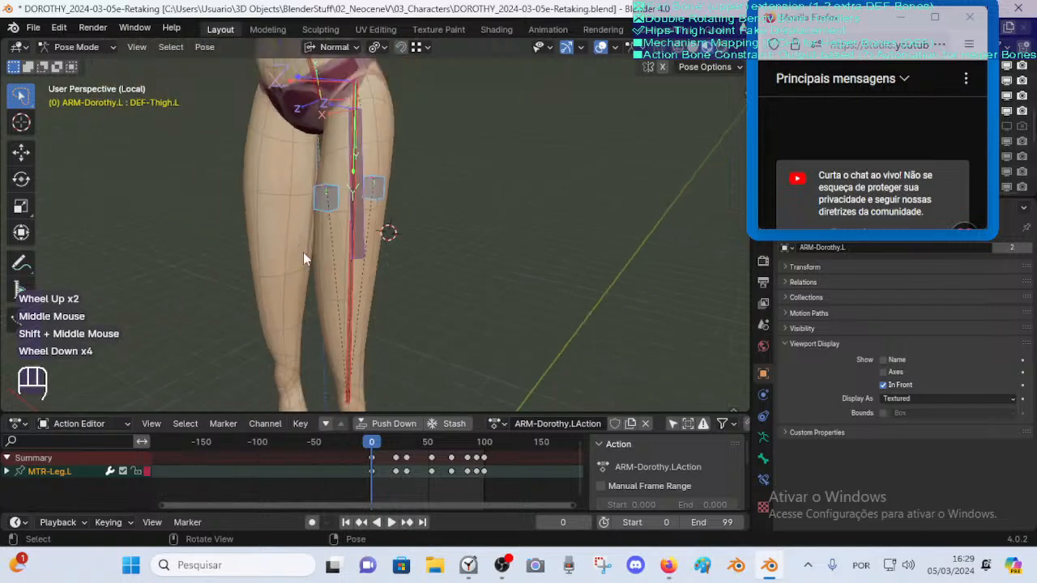
scroll(303, 253, "down", 1)
middle_click_drag(303, 253, 356, 296)
scroll(356, 297, "down", 3)
Select the MTR-Leg.L foot control and raise it in two moves so the left knee bends toward the chest
left_click(362, 351)
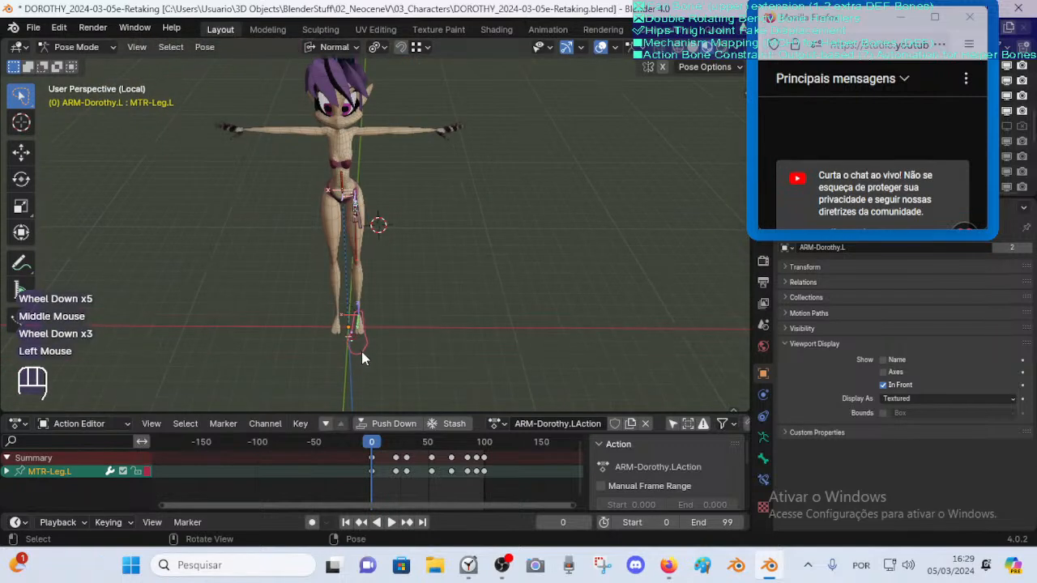
middle_click_drag(363, 334, 364, 255)
key("g")
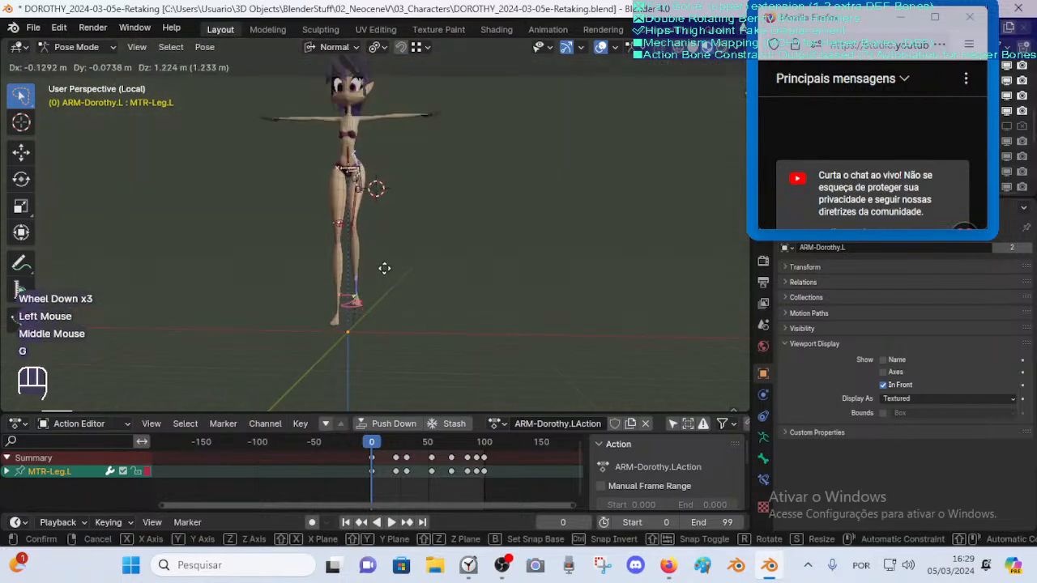
left_click(380, 223)
middle_click_drag(381, 223, 377, 270)
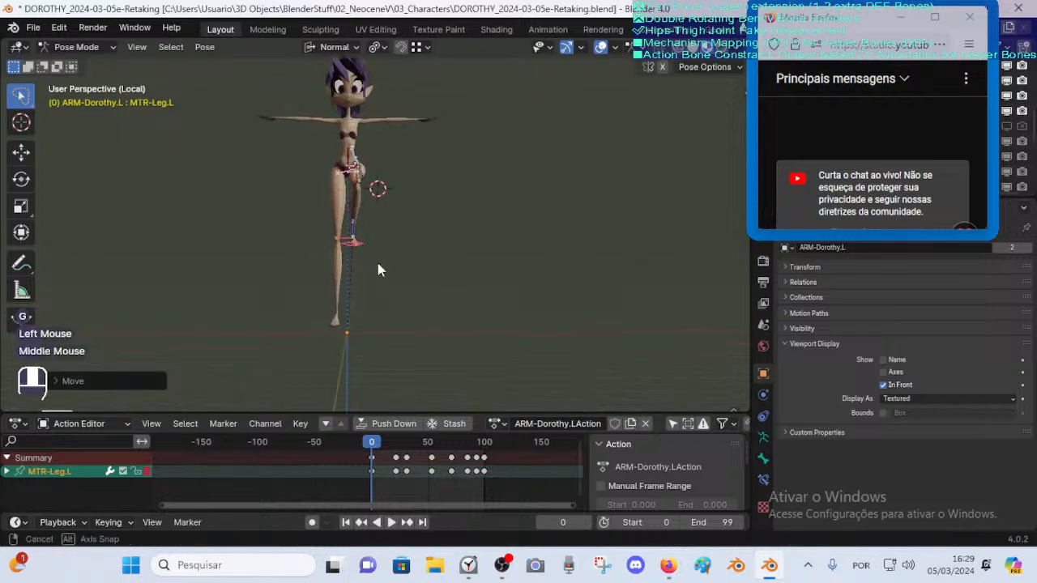
key("g")
left_click(366, 192)
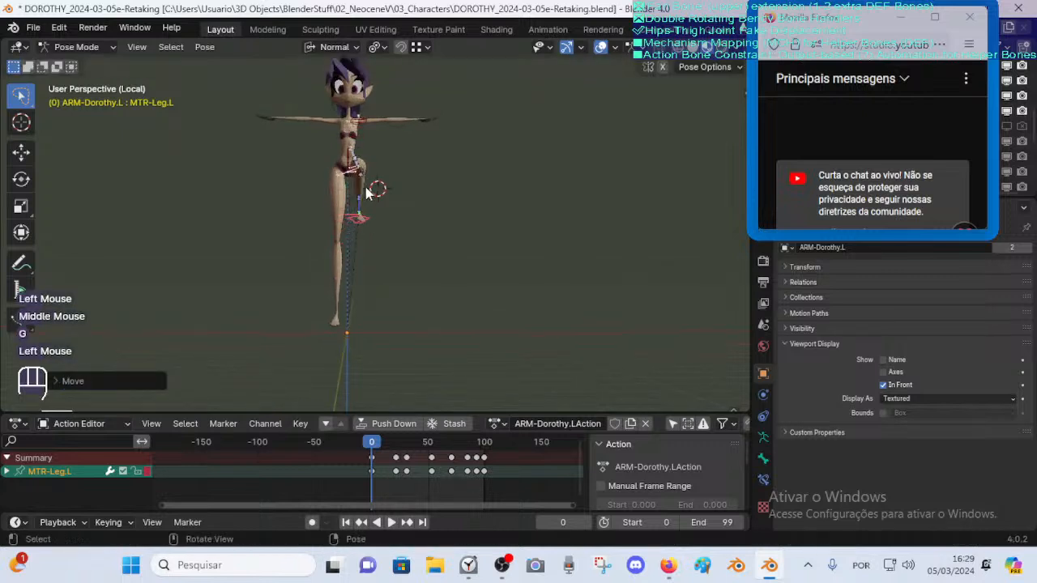
Check the bent left hip up close and raise the MTR-Leg.L control slightly further
scroll(366, 192, "up", 2)
middle_click_drag(366, 192, 376, 269, "shift")
scroll(369, 243, "up", 1)
scroll(368, 243, "up", 1)
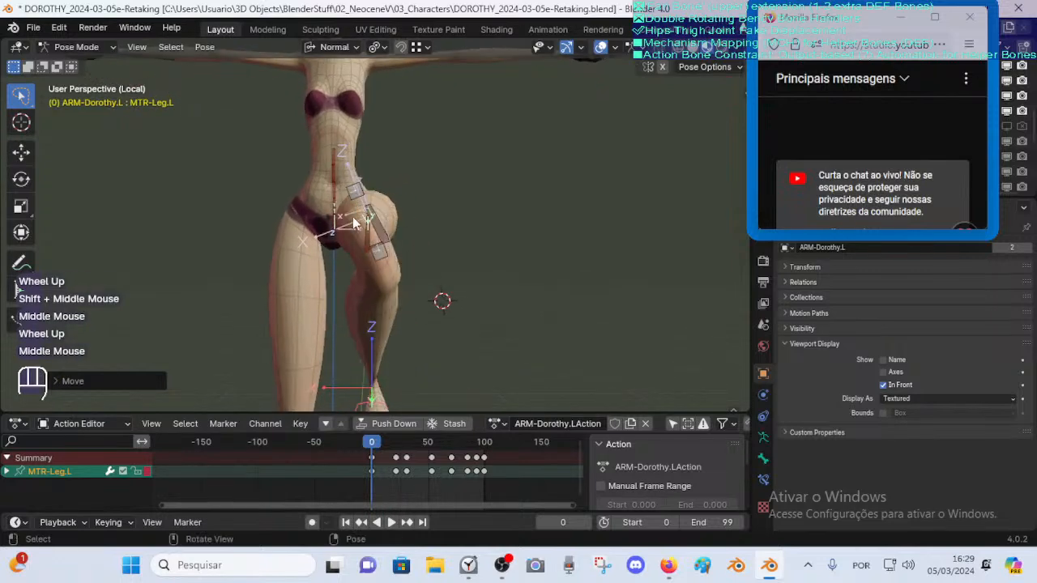
scroll(382, 290, "up", 3)
scroll(374, 283, "down", 2)
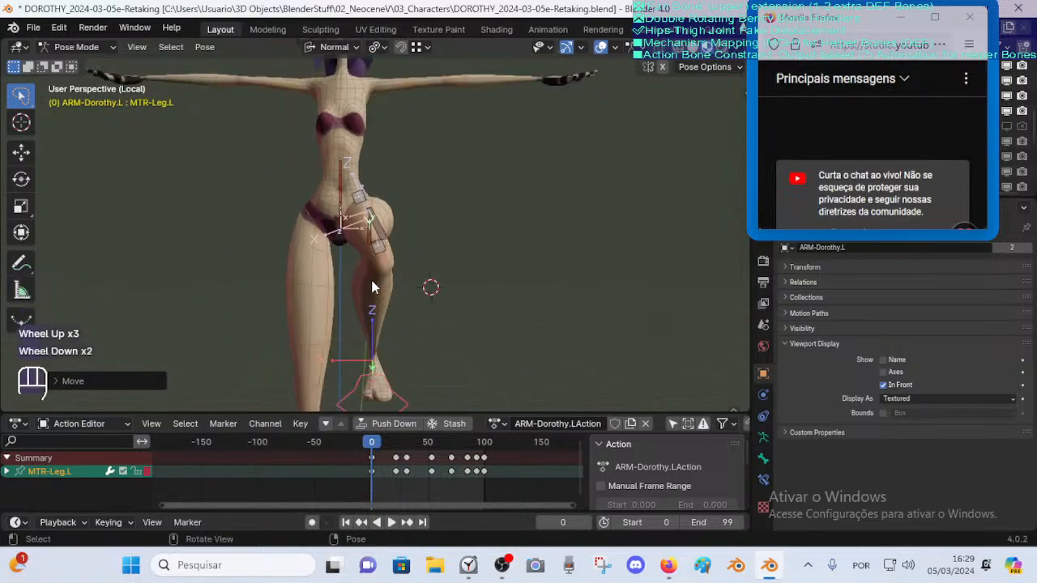
scroll(372, 285, "down", 1)
key("g")
left_click(366, 104)
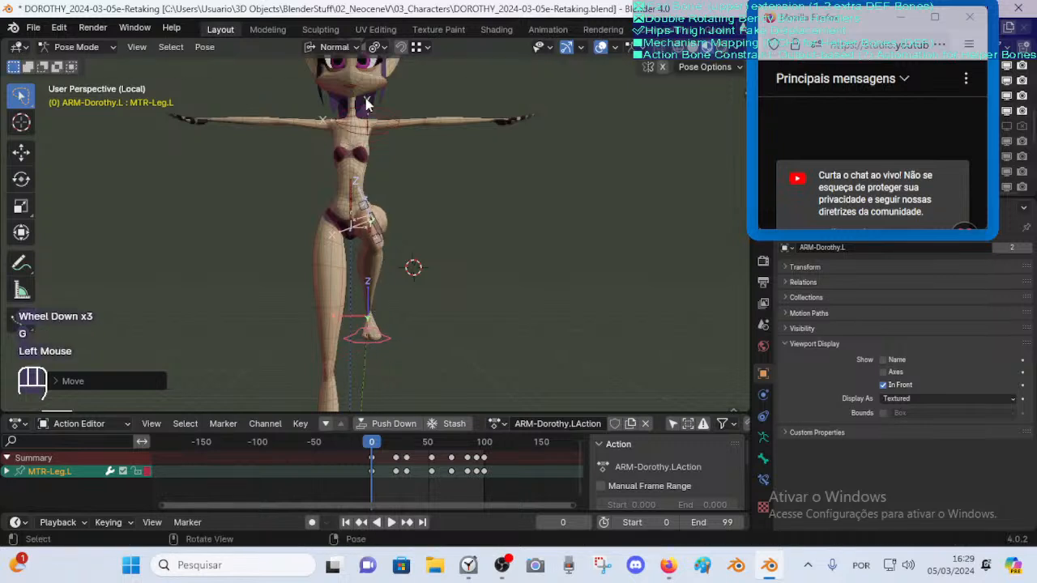
Select the POL-Knee.L pole target and nudge it slightly to adjust the left knee direction
left_click(377, 111)
key("g")
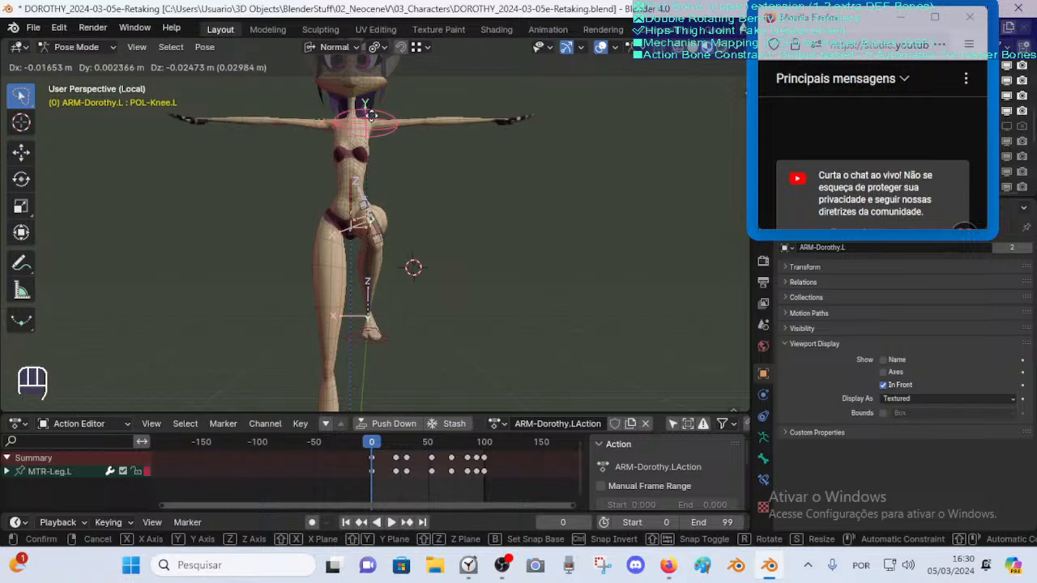
left_click(375, 115)
scroll(430, 229, "up", 2)
middle_click_drag(430, 228, 429, 234)
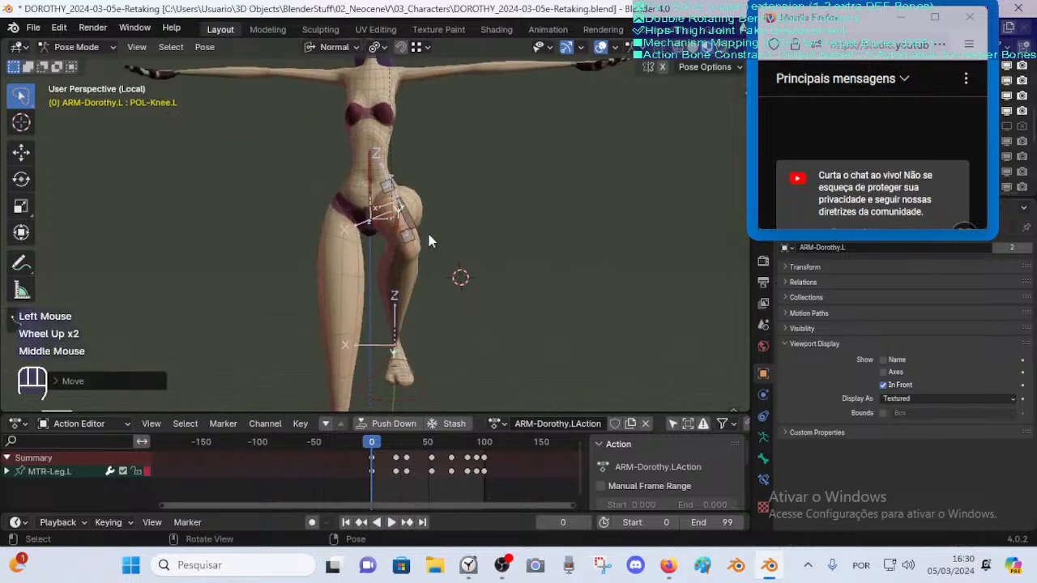
Review DEF-Thigh.L's Stretch To constraint and its Inverse Kinematics bone settings
left_click(407, 231)
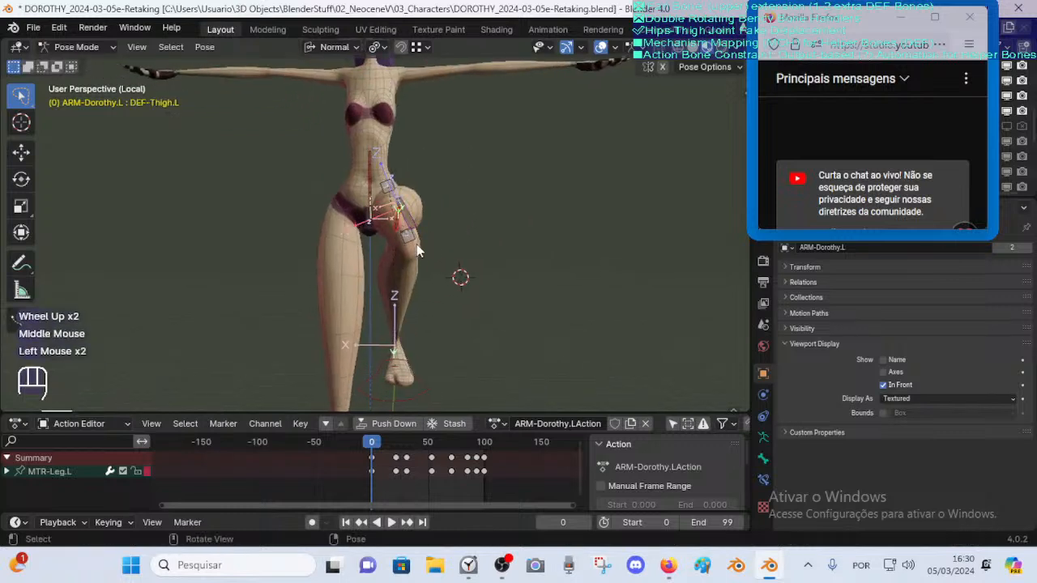
left_click(765, 480)
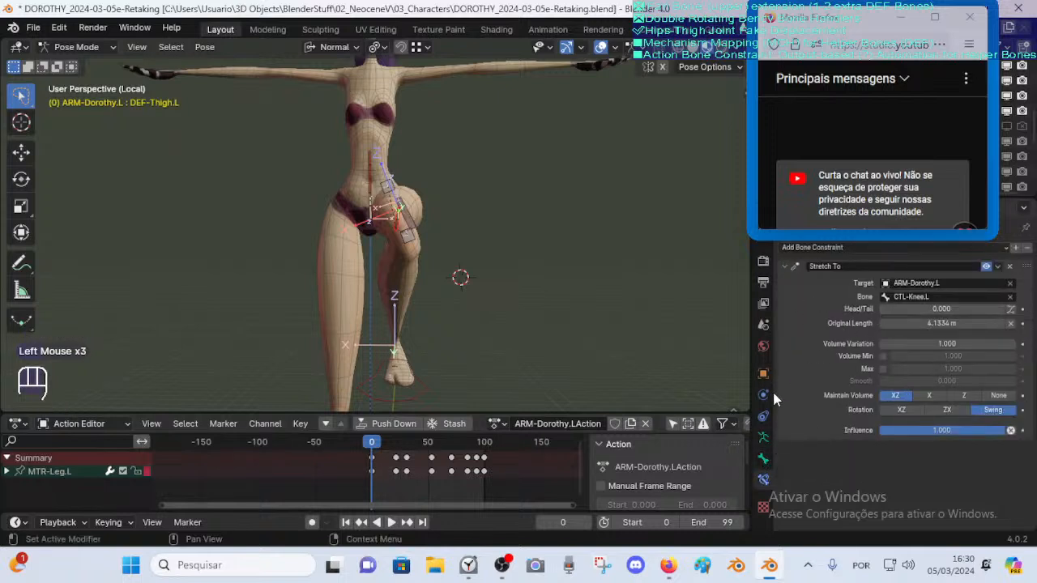
left_click(766, 460)
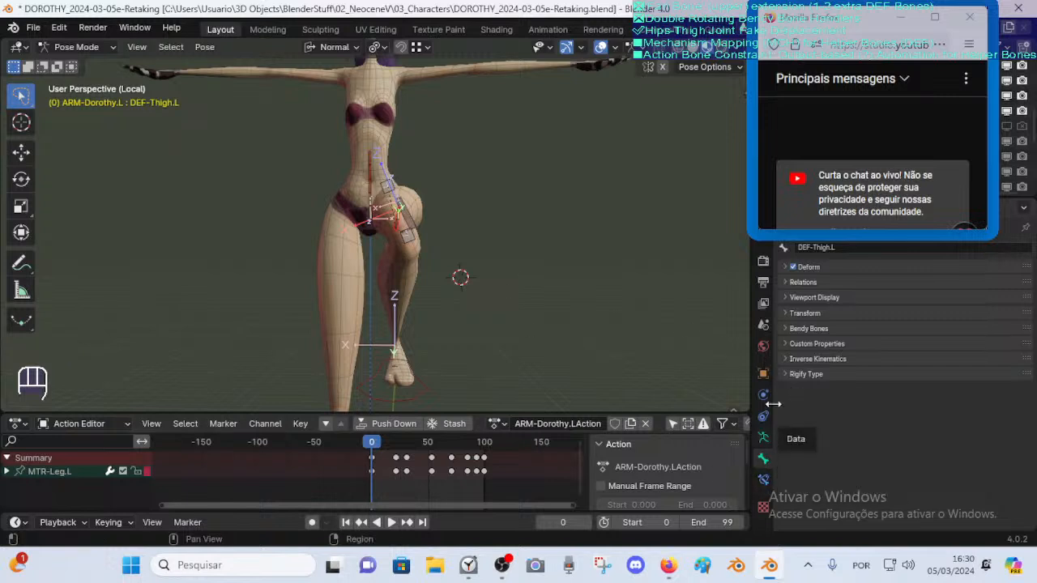
left_click(791, 359)
scroll(863, 396, "down", 2)
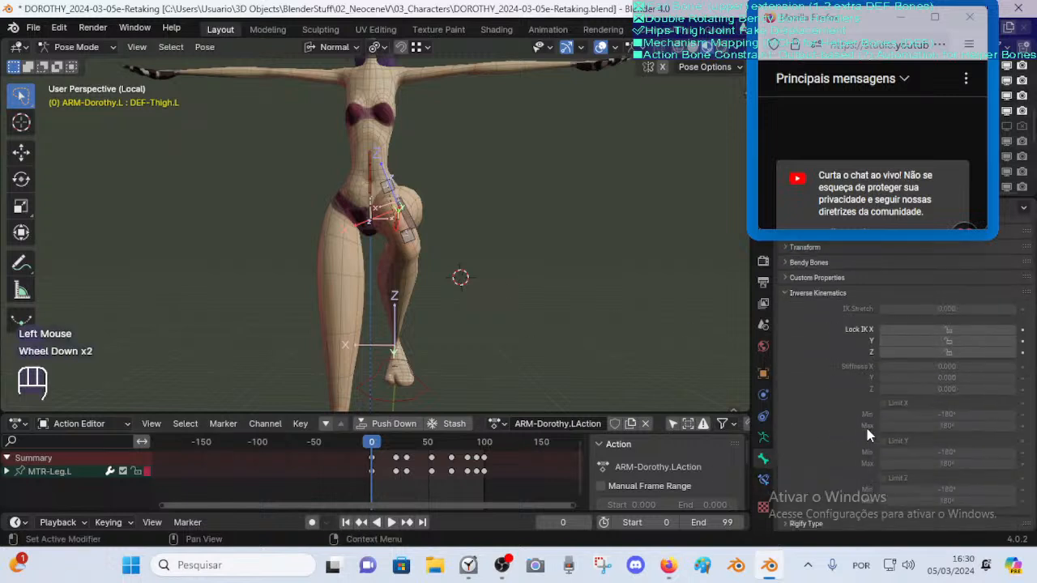
Try the X, Y and Z IK locks on DEF-Thigh.L and release all three again
left_click(946, 333)
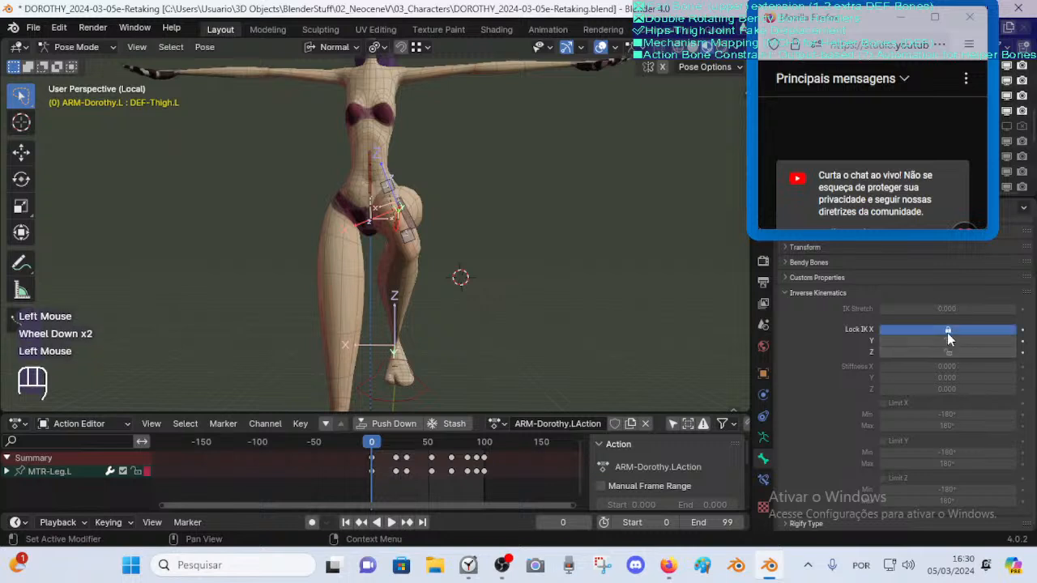
left_click(947, 333)
left_click(944, 341)
left_click(944, 353)
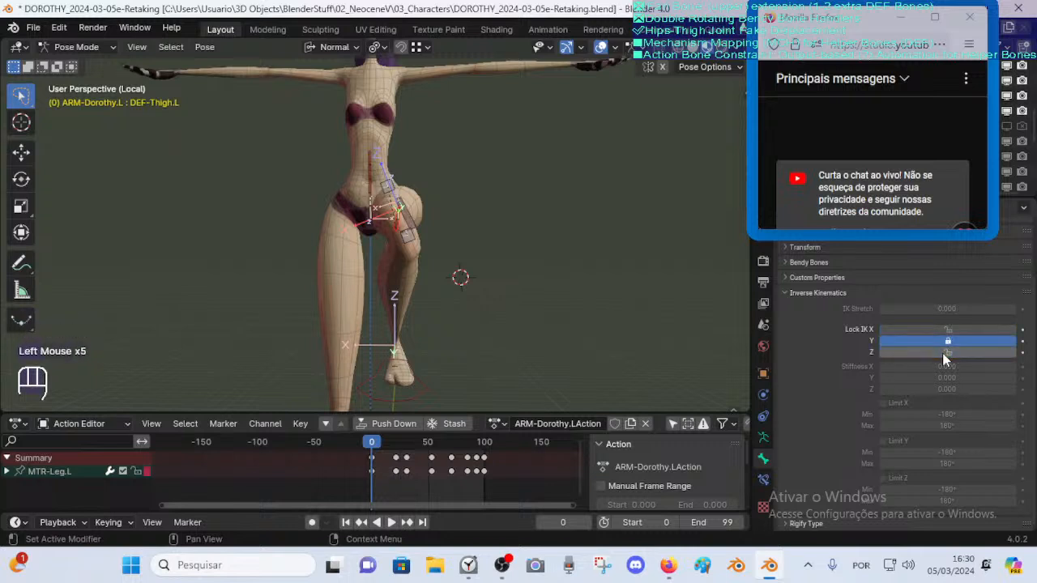
left_click(946, 341)
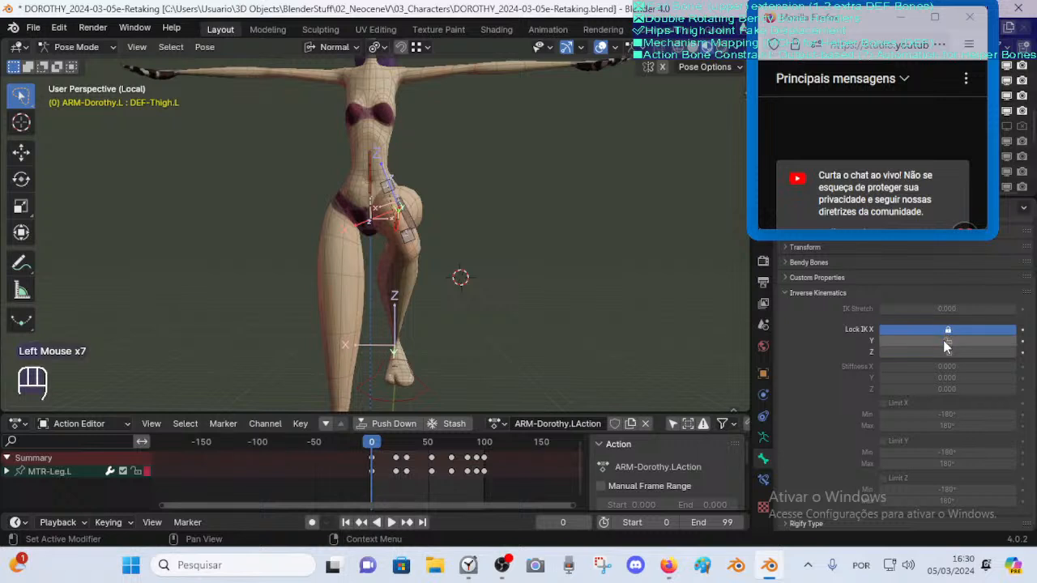
left_click(947, 353)
left_click(946, 341)
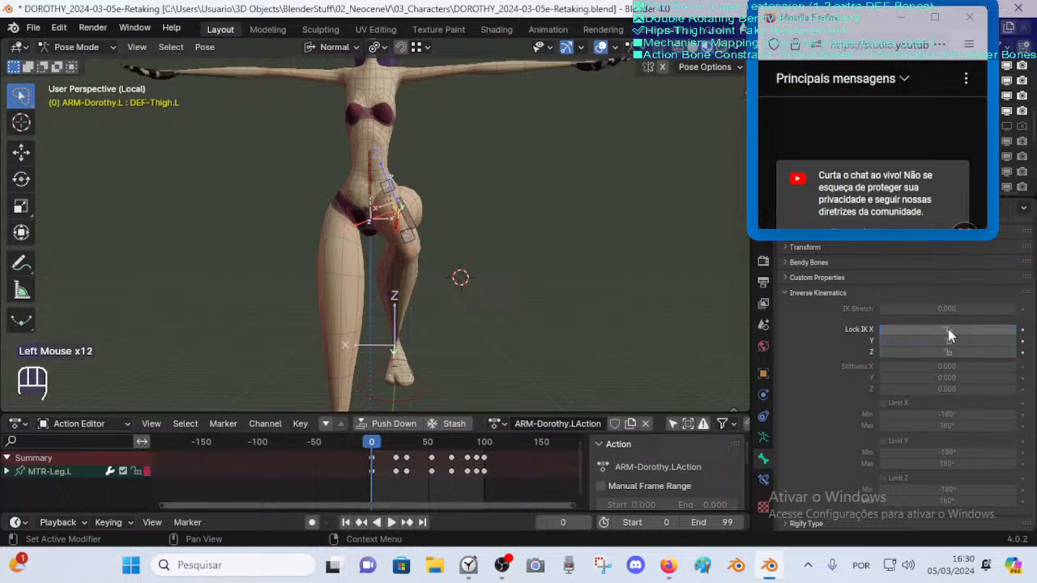
left_click(948, 328)
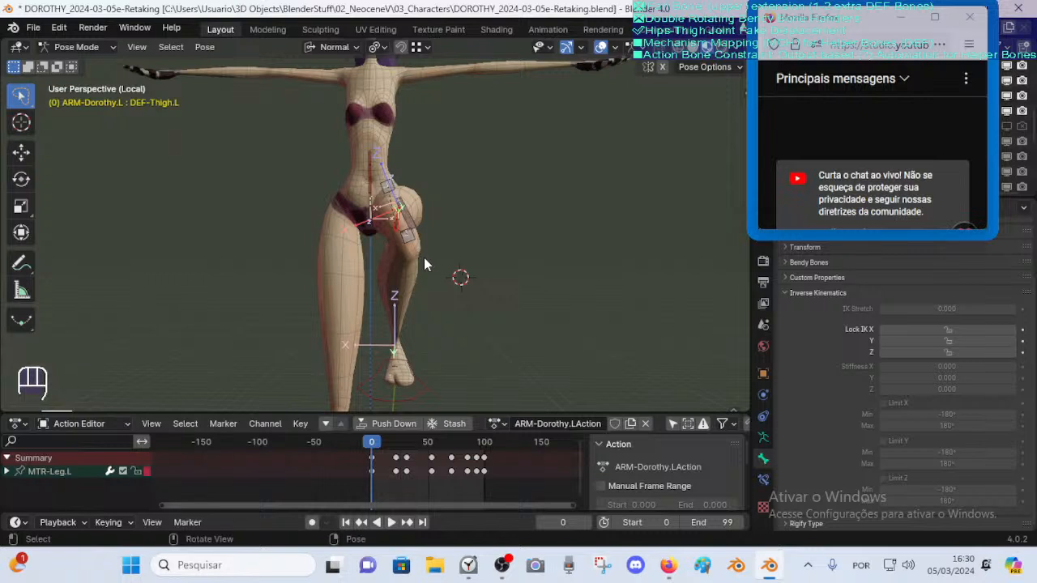
Collapse the annotation settings in the viewport sidebar and bring up the Bone Manager sections
mouse_move(424, 257)
middle_mouse_down()
mouse_move(470, 283)
mouse_move(550, 275)
middle_mouse_up()
key("n")
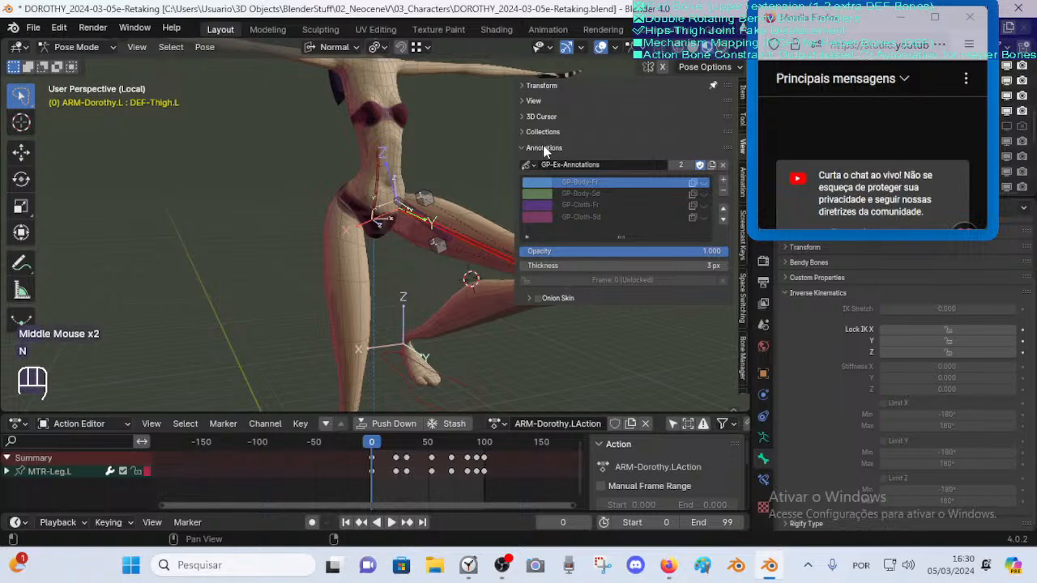
left_click(544, 148)
left_click(546, 85)
left_click(547, 85)
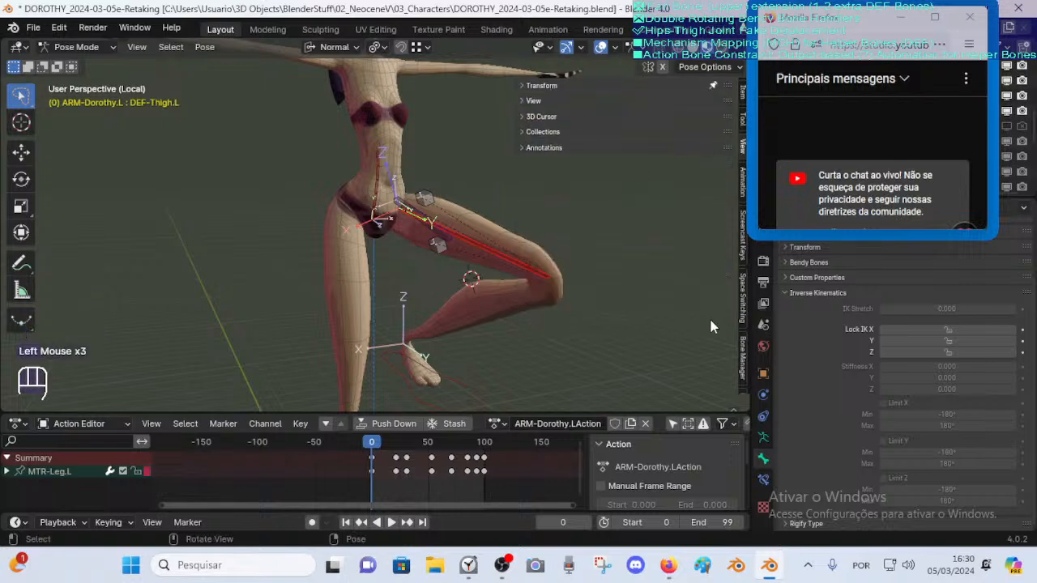
left_click(743, 357)
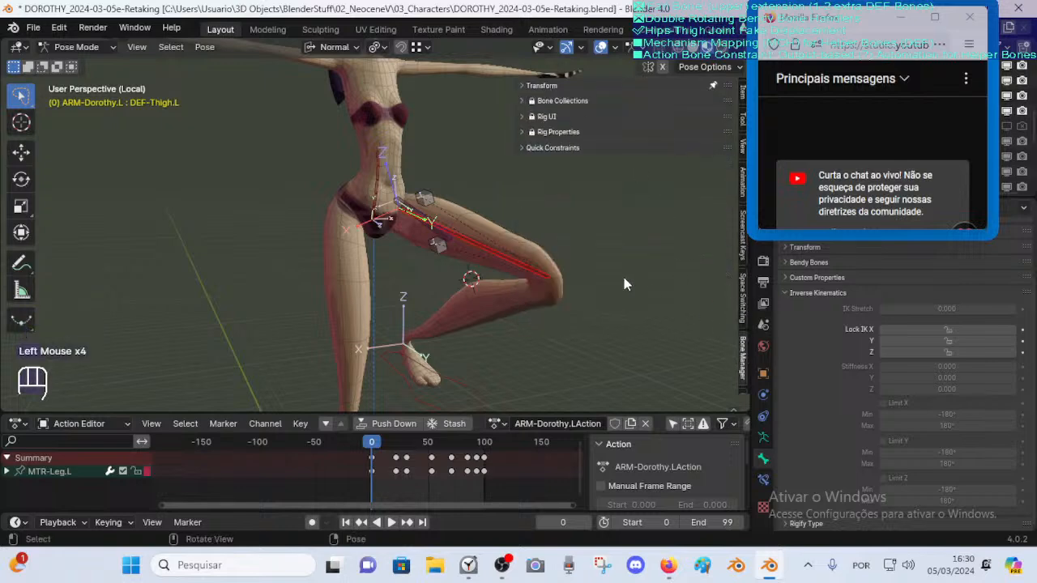
middle_click_drag(623, 277, 478, 233)
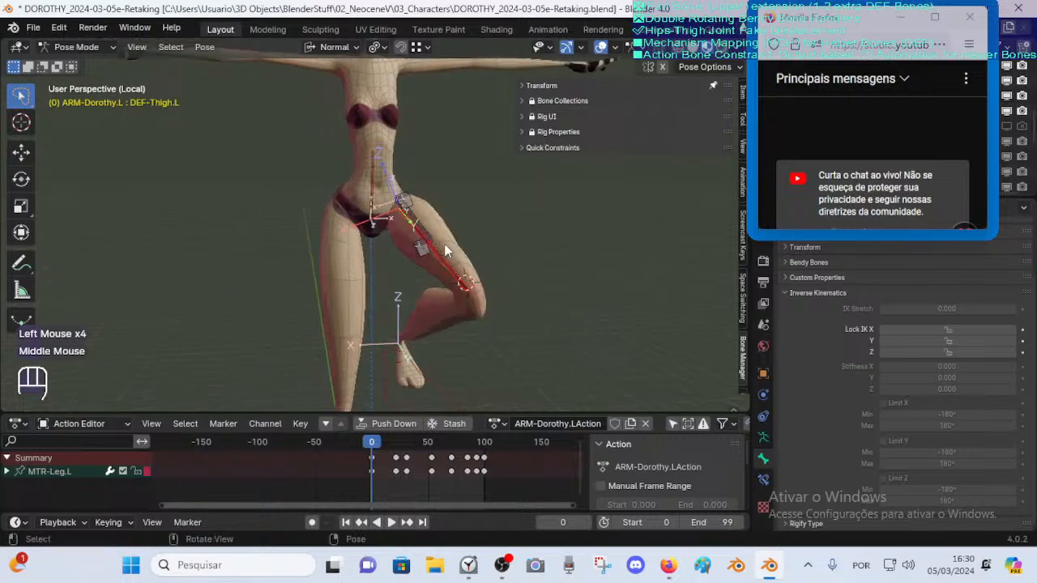
Enter and leave the armature's Edit Mode, and expand the Bone Collections list
key("Tab")
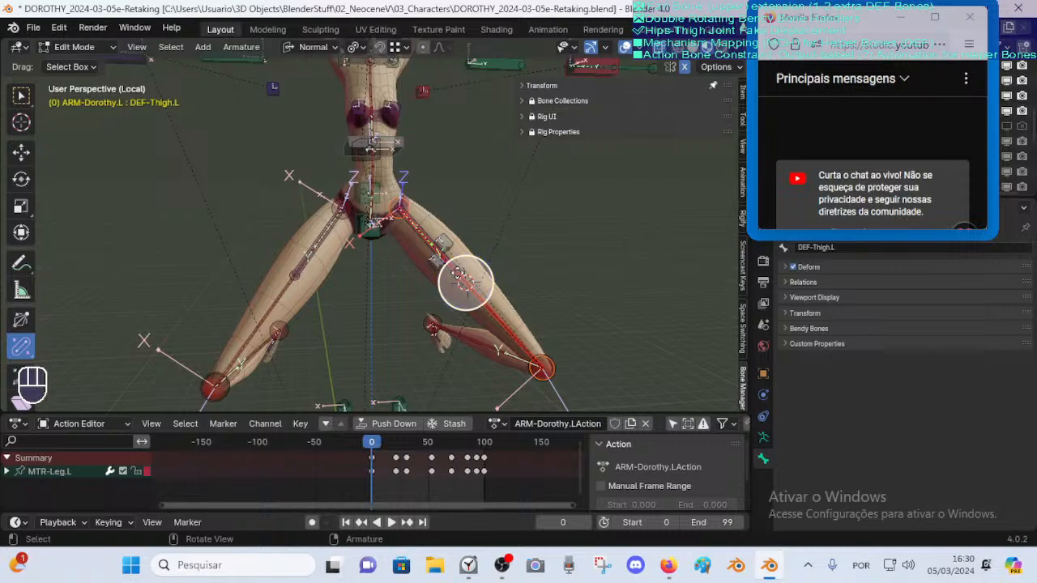
key("Tab")
middle_click_drag(446, 285, 525, 222)
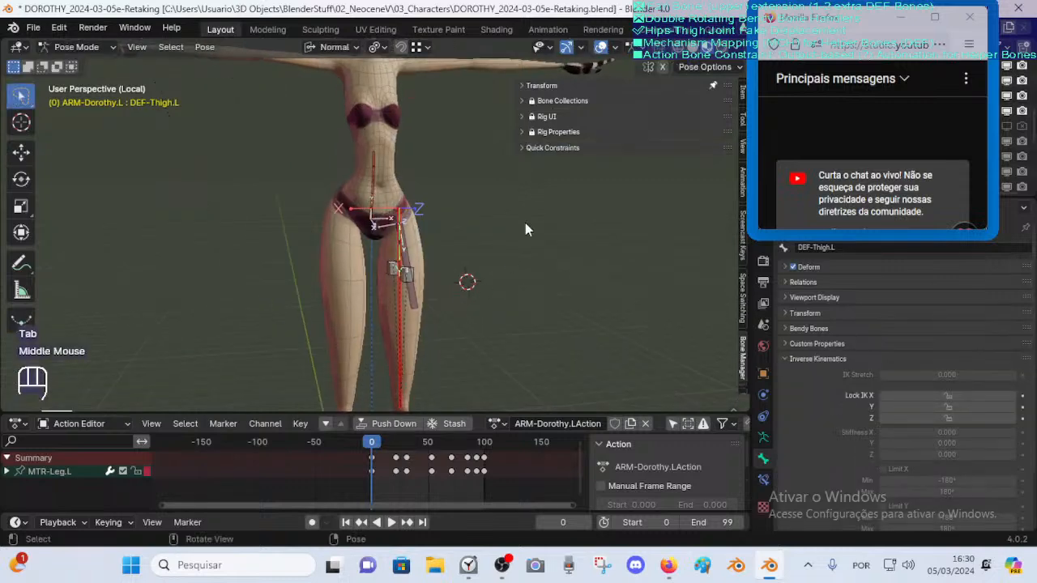
left_click(526, 101)
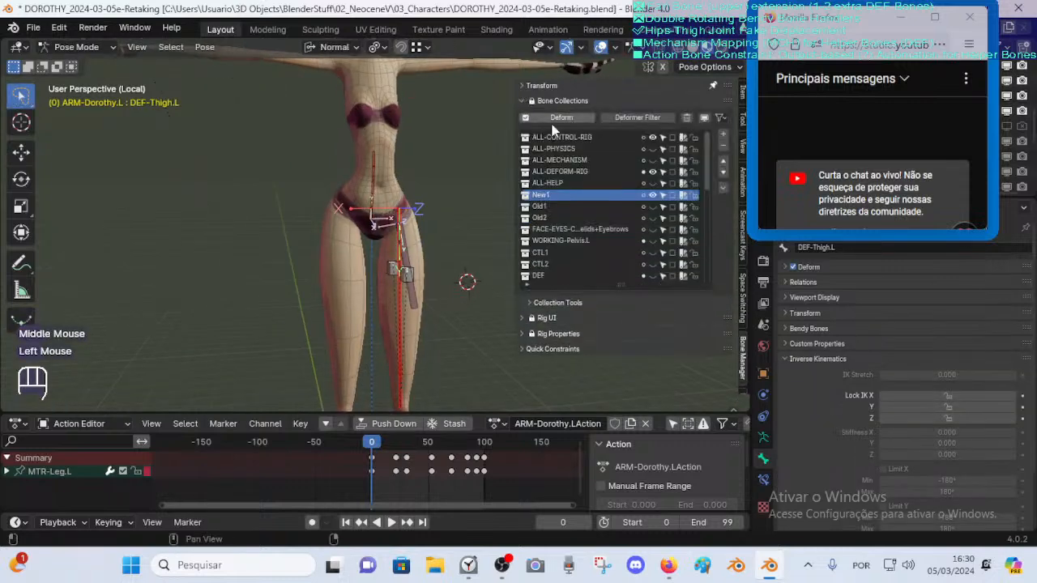
left_click(652, 148)
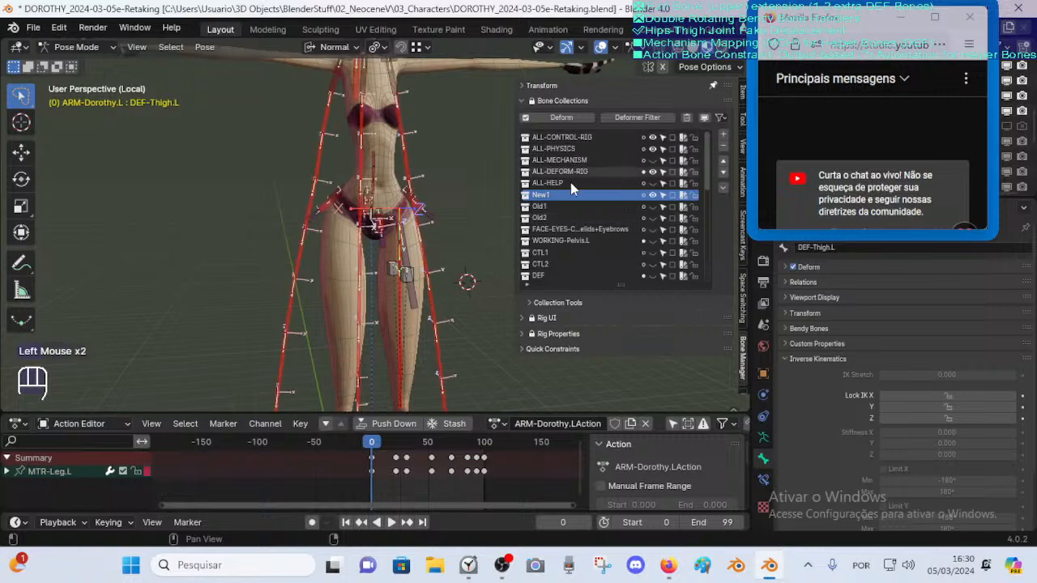
key("alt+h")
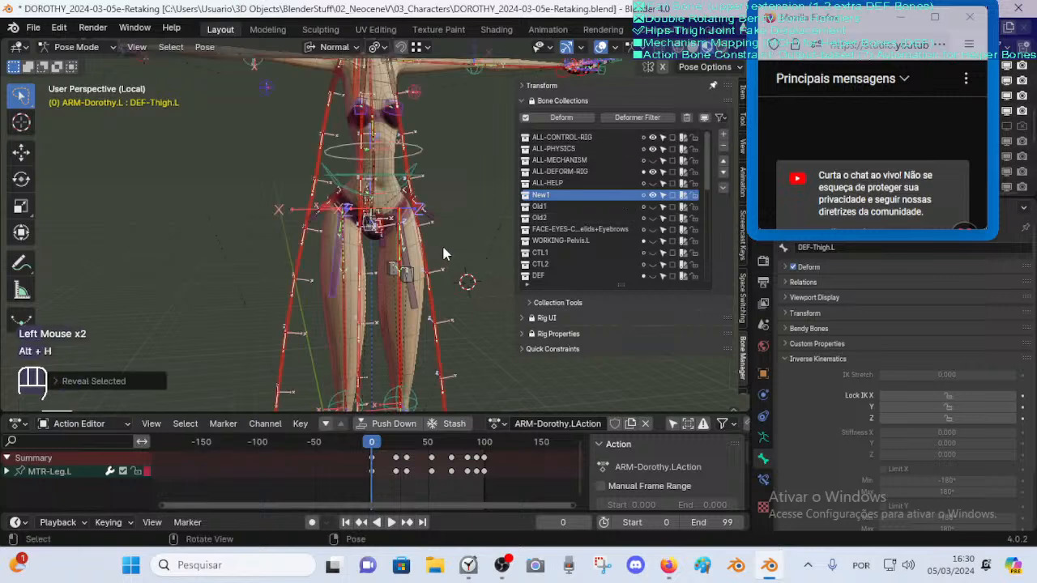
key("ctrl+z")
scroll(627, 243, "down", 7)
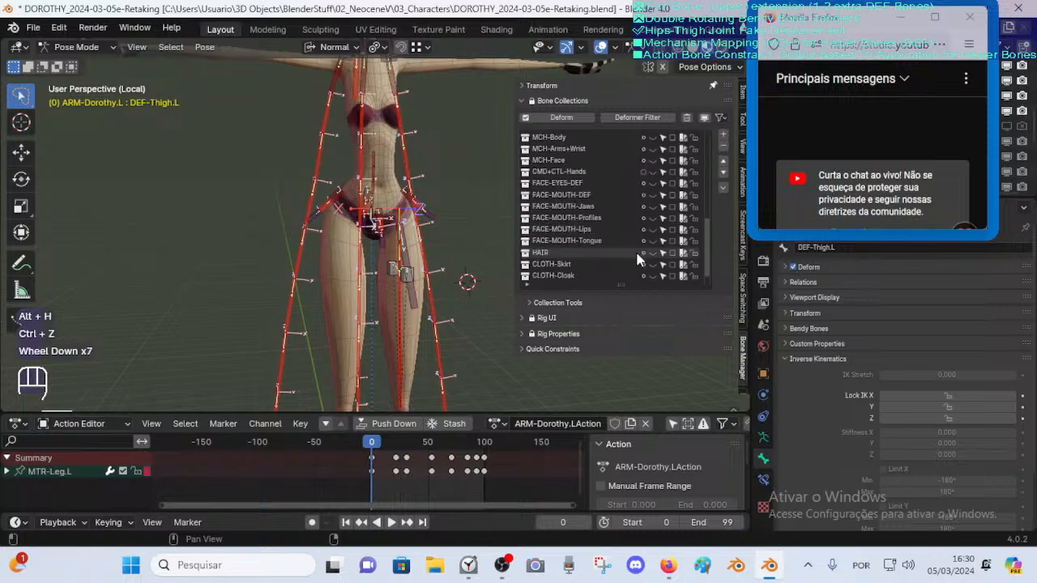
scroll(635, 258, "down", 2)
left_click_drag(709, 263, 652, 142)
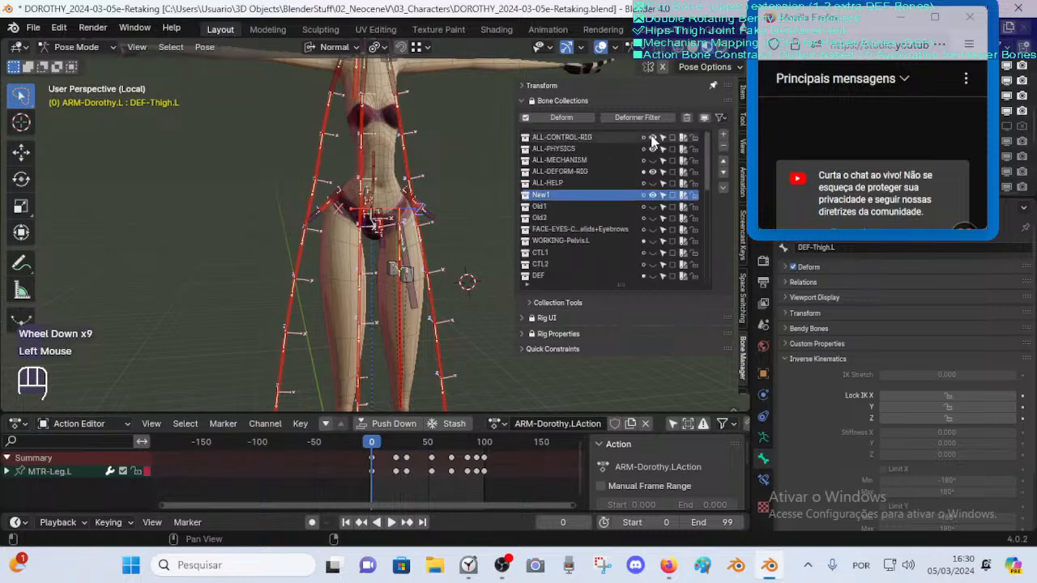
left_click(591, 137)
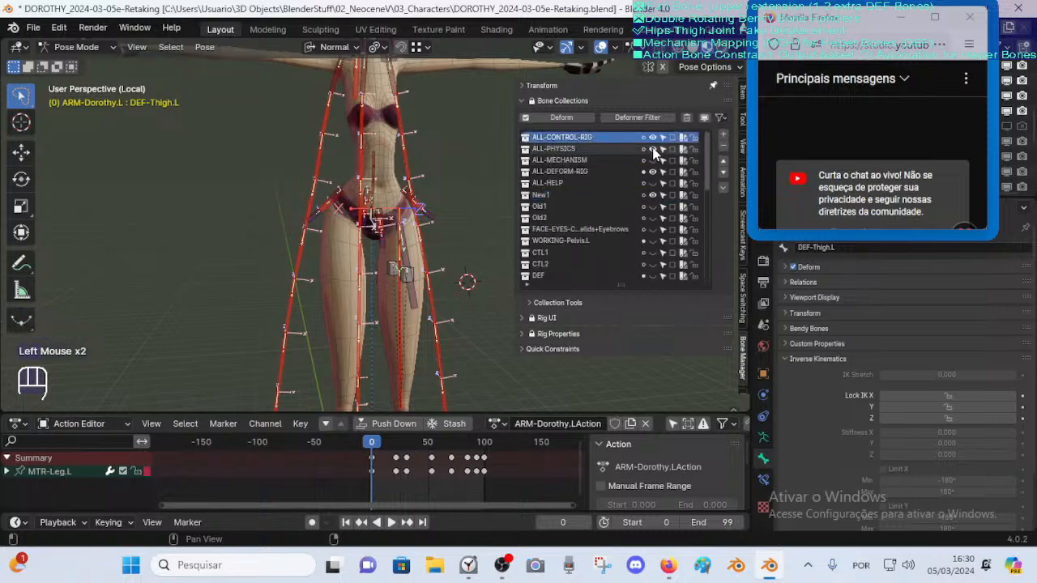
key("ctrl+z")
key("ctrl+z")
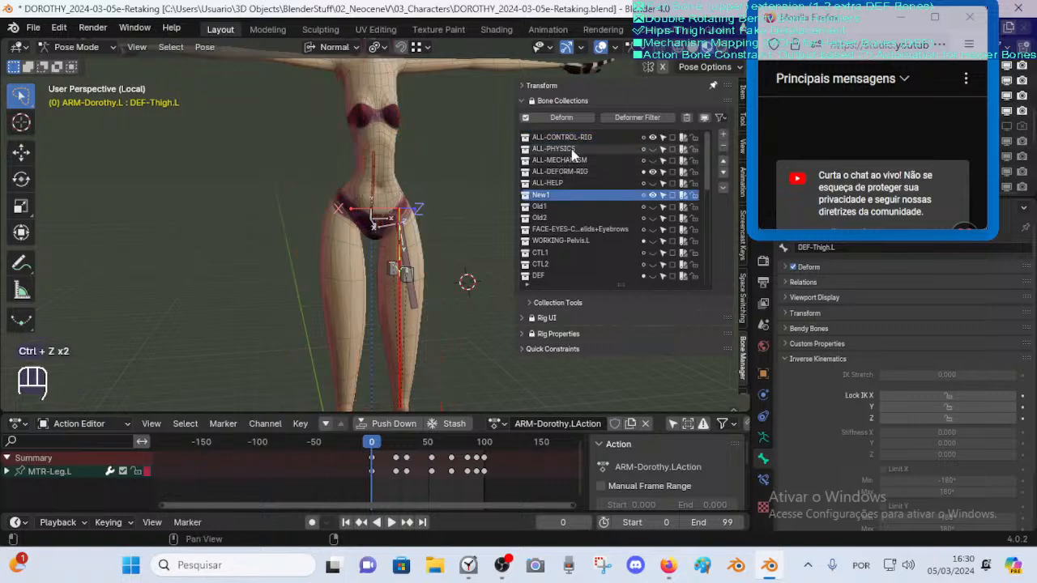
Switch the display from the deform bones to the ALL-CONTROL-RIG collection and reveal its hidden control bones
left_click(600, 136)
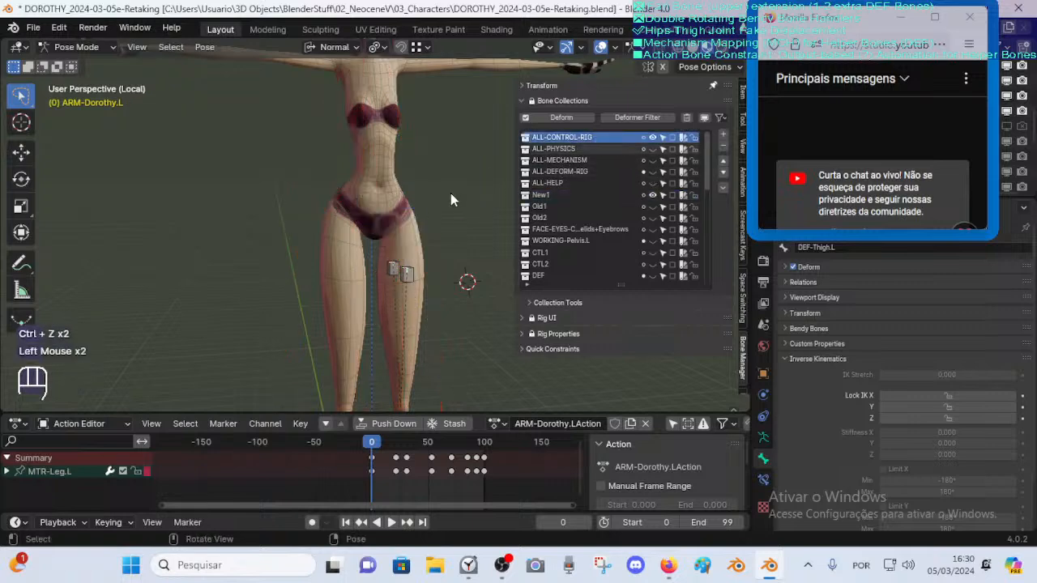
key("alt+h")
middle_click_drag(431, 274, 400, 195, "shift")
scroll(400, 195, "down", 2)
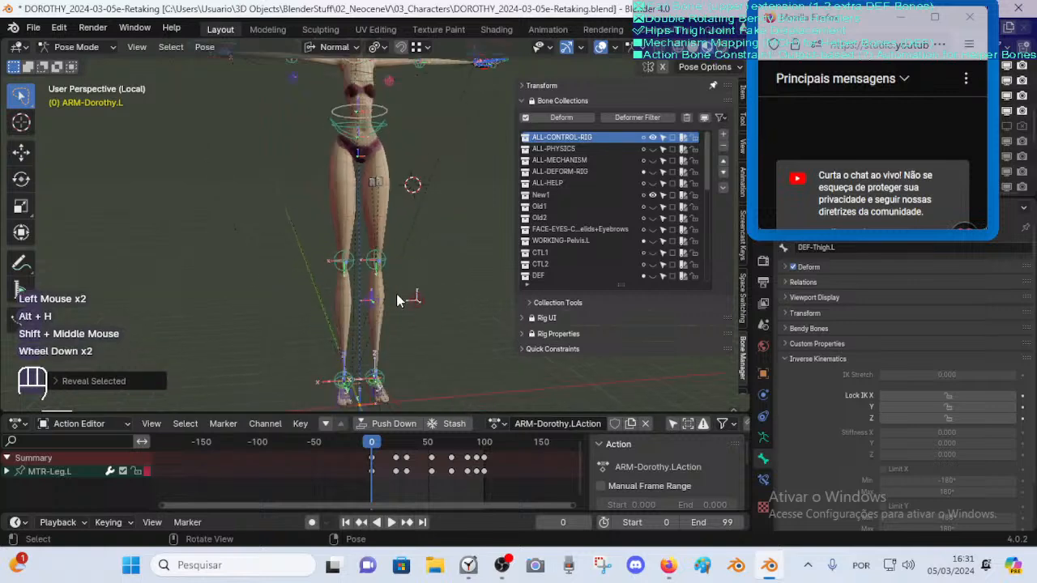
middle_click_drag(392, 286, 445, 309)
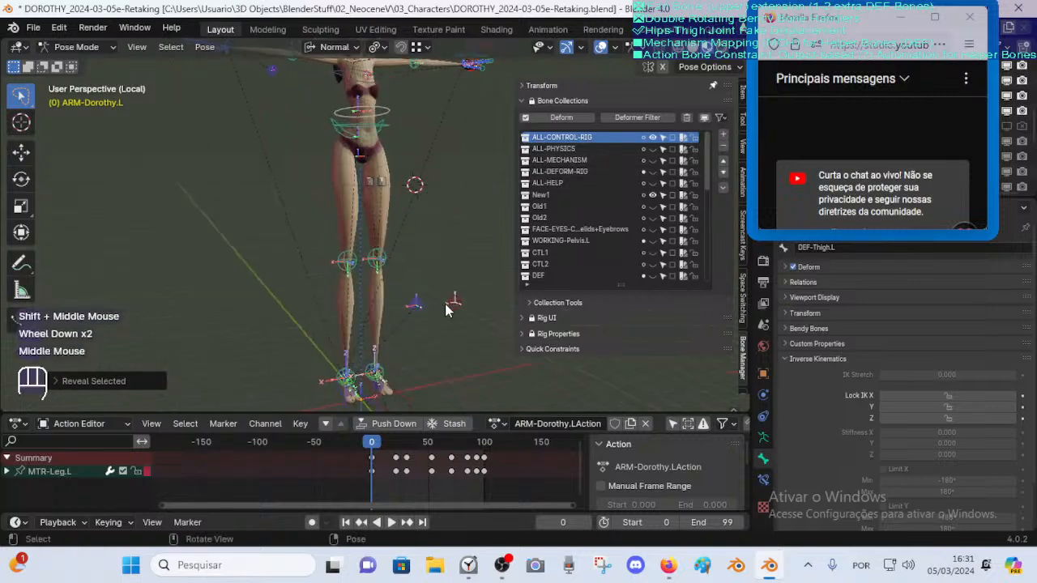
Select the left knee control CTL-Knee.L and go to frame 23
left_click(379, 268)
scroll(381, 277, "up", 2)
middle_click_drag(381, 277, 343, 275)
scroll(343, 268, "down", 1)
left_click_drag(376, 442, 398, 443)
Try moving the CTL-Knee.L control on the raised left leg
middle_click_drag(381, 142, 398, 213, "shift")
scroll(397, 213, "down", 1)
key("g")
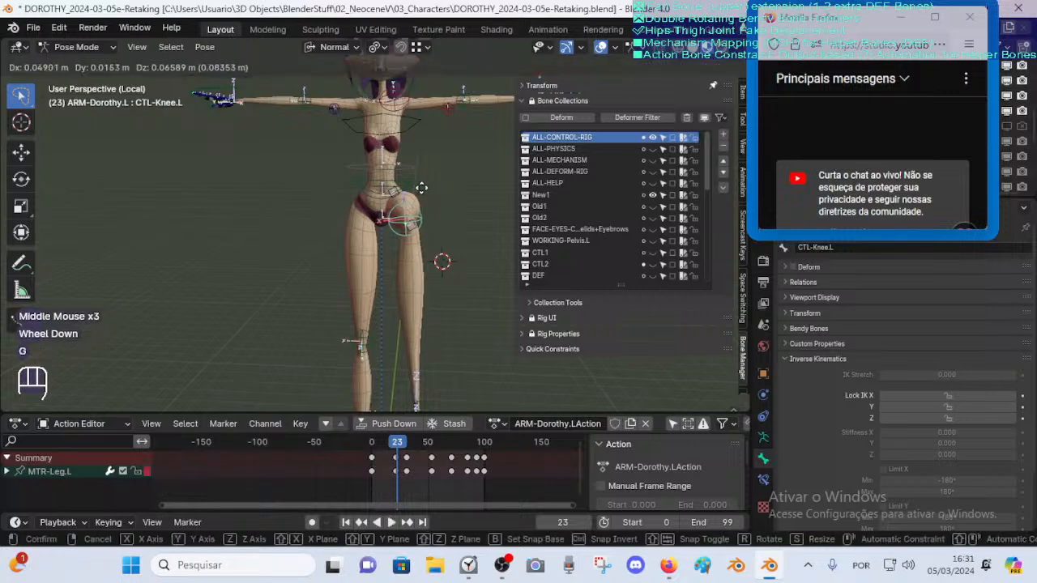
key("Escape")
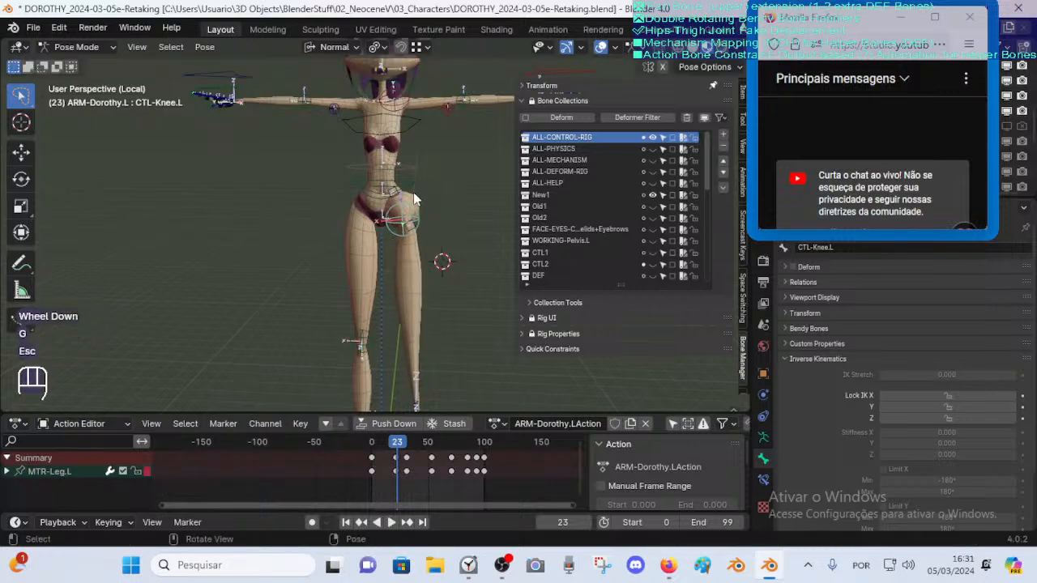
Examine the bone constraints of CTL-Knee.L and of the foot control MTR-Leg.L
middle_click_drag(433, 261, 401, 258)
left_click(763, 479)
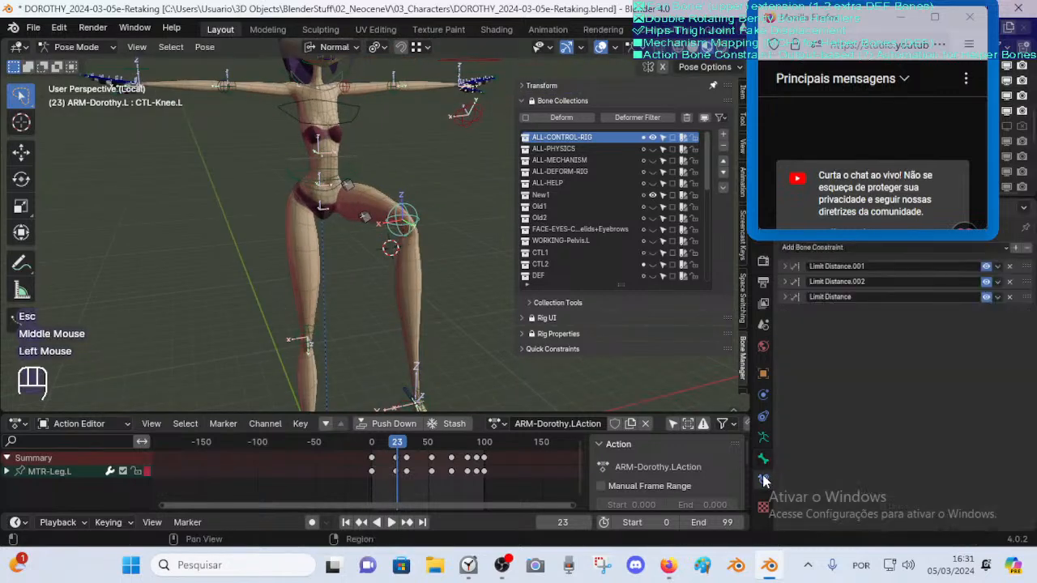
middle_click_drag(444, 294, 453, 311, "shift")
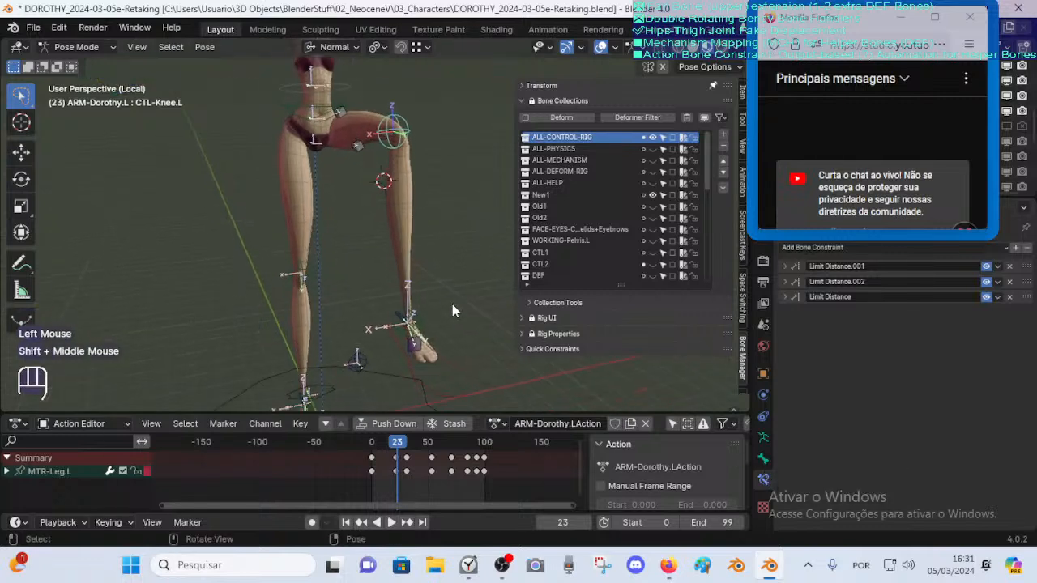
left_click(453, 365)
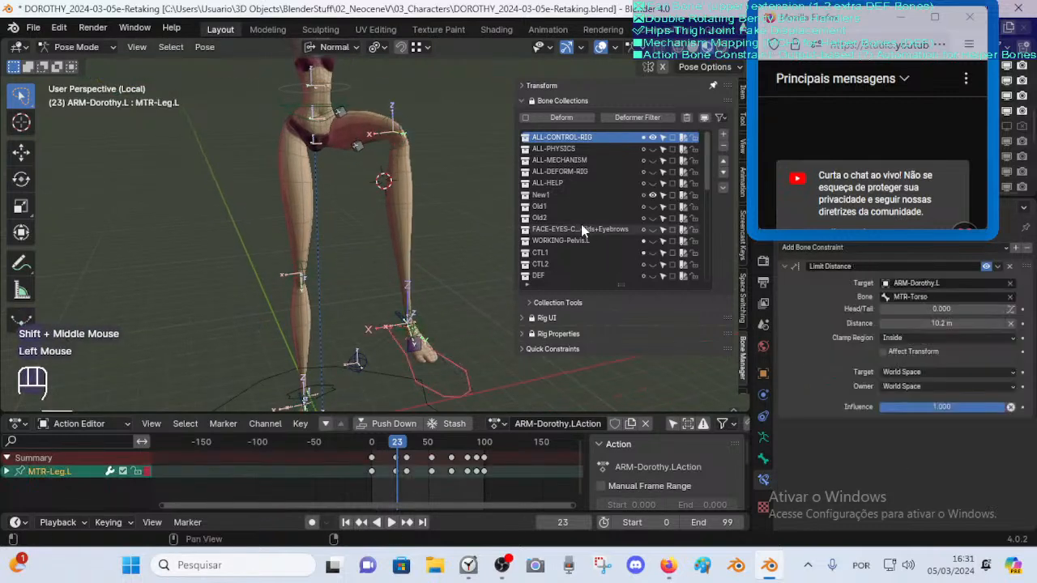
scroll(581, 243, "down", 2)
scroll(580, 239, "up", 2)
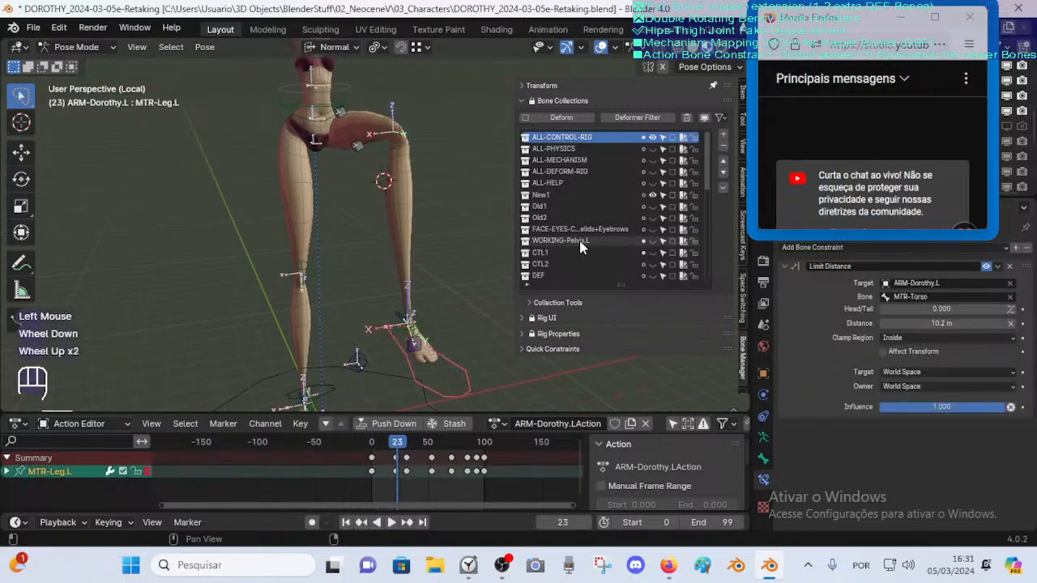
Show the ALL-MECHANISM bone collection and shift the MTR-Leg.L foot control slightly inward
left_click(653, 160)
middle_click_drag(421, 162, 441, 313)
left_click(449, 388)
key("g")
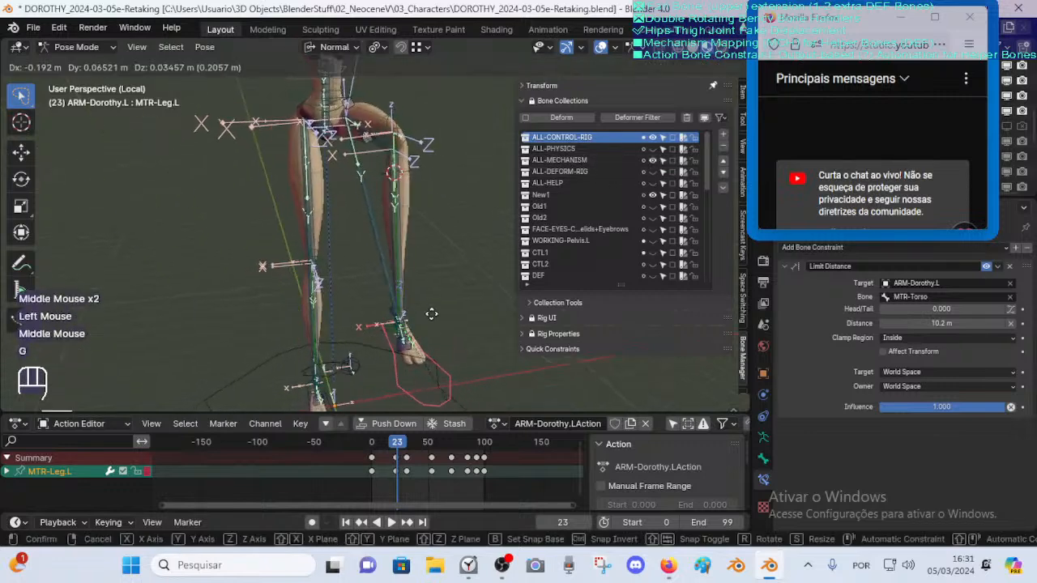
left_click(419, 311)
Select the MCH-7-Thigh.L mechanism bone and examine the mechanism bones around the posed left hip and thigh
scroll(386, 146, "up", 2)
middle_click_drag(385, 146, 393, 275, "shift")
scroll(400, 223, "up", 1)
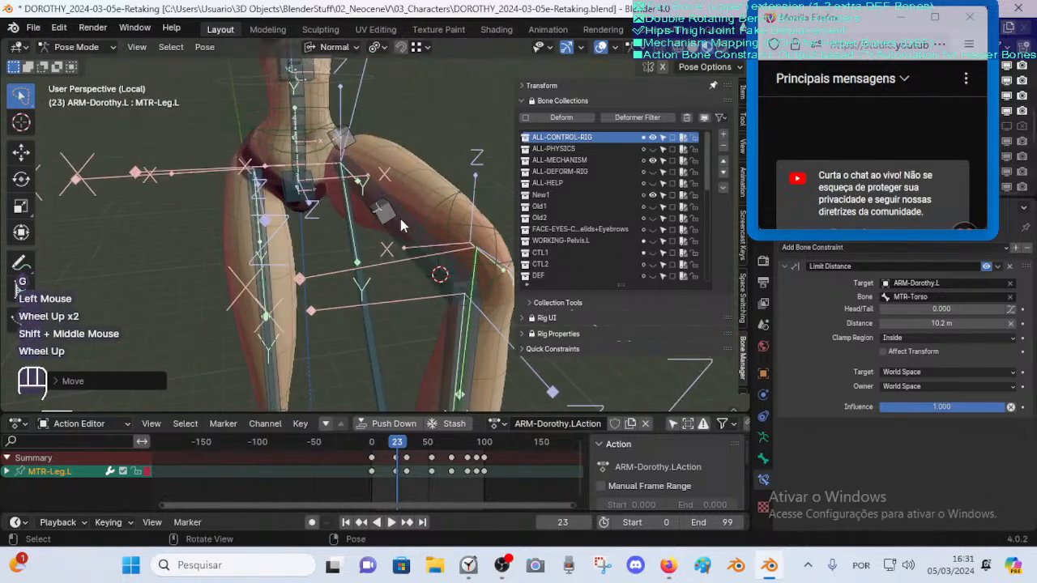
left_click(400, 220)
middle_click_drag(400, 219, 368, 221)
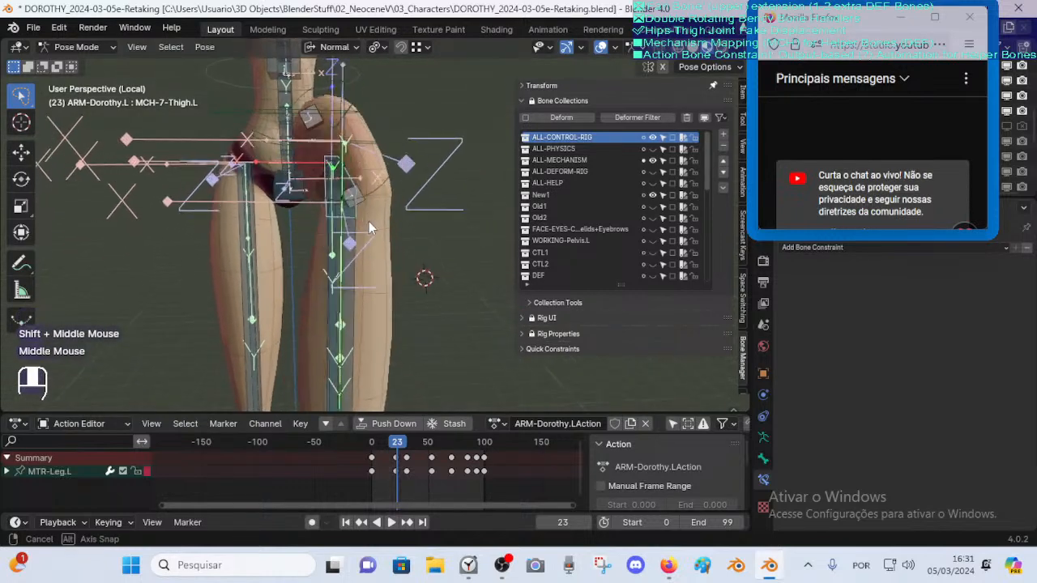
scroll(368, 225, "down", 1)
scroll(367, 227, "down", 3)
scroll(343, 238, "up", 1)
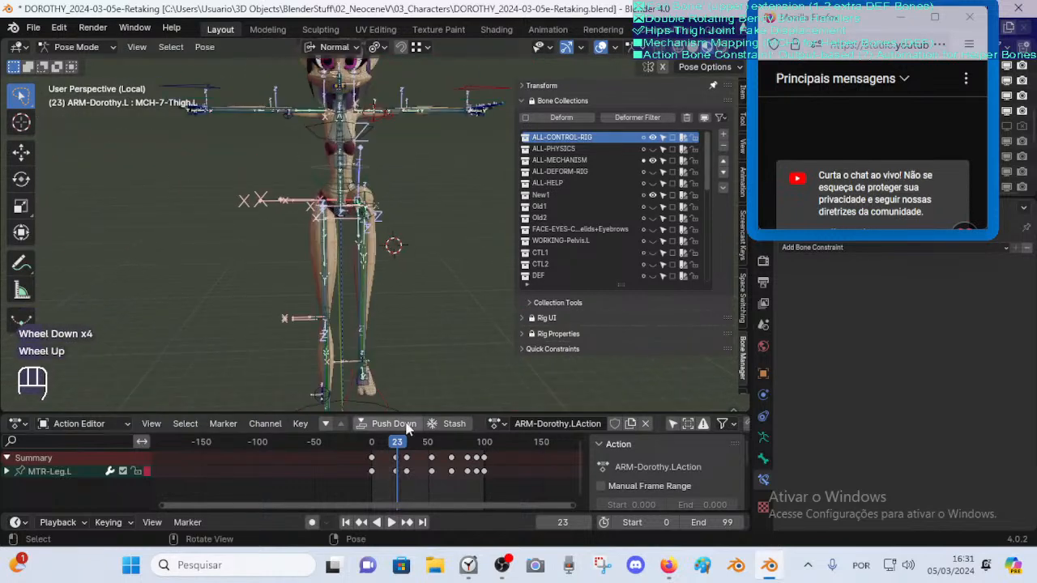
left_click(373, 390)
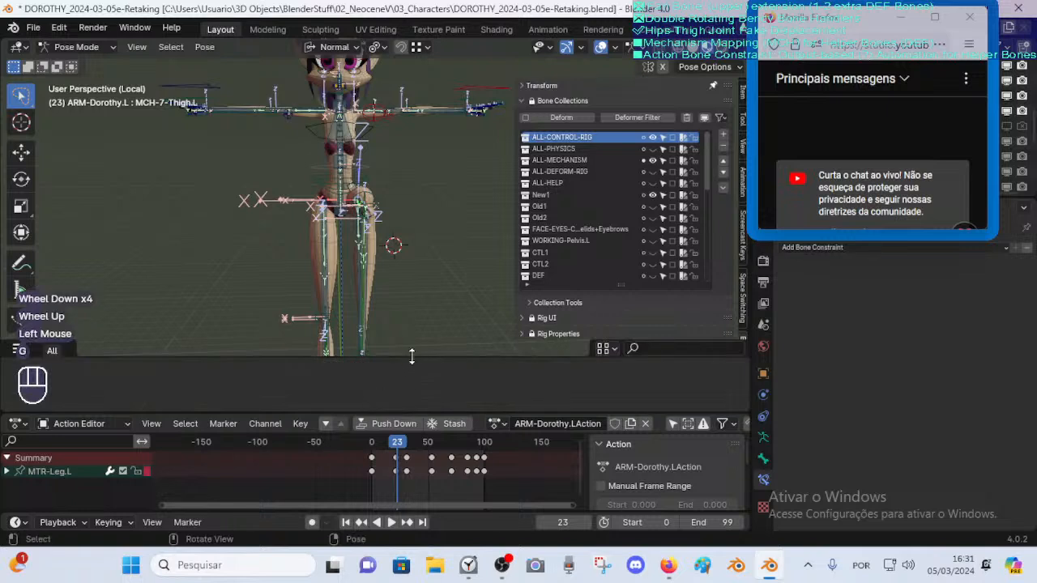
left_click(412, 359)
left_click(416, 354)
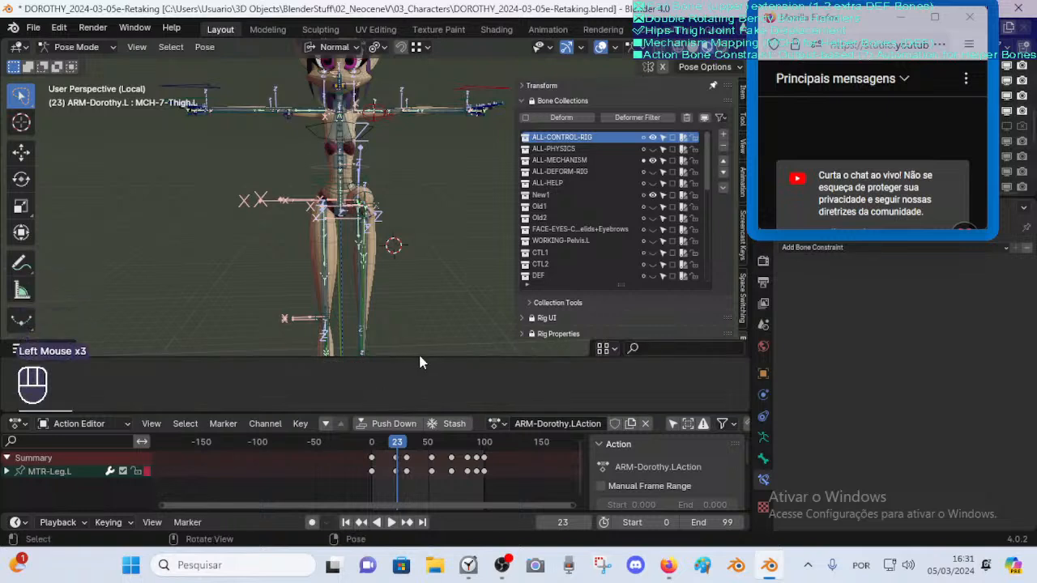
left_click_drag(419, 356, 395, 399)
Move the MTR-Leg.L foot control to a new position to repose the left leg
left_click(385, 387)
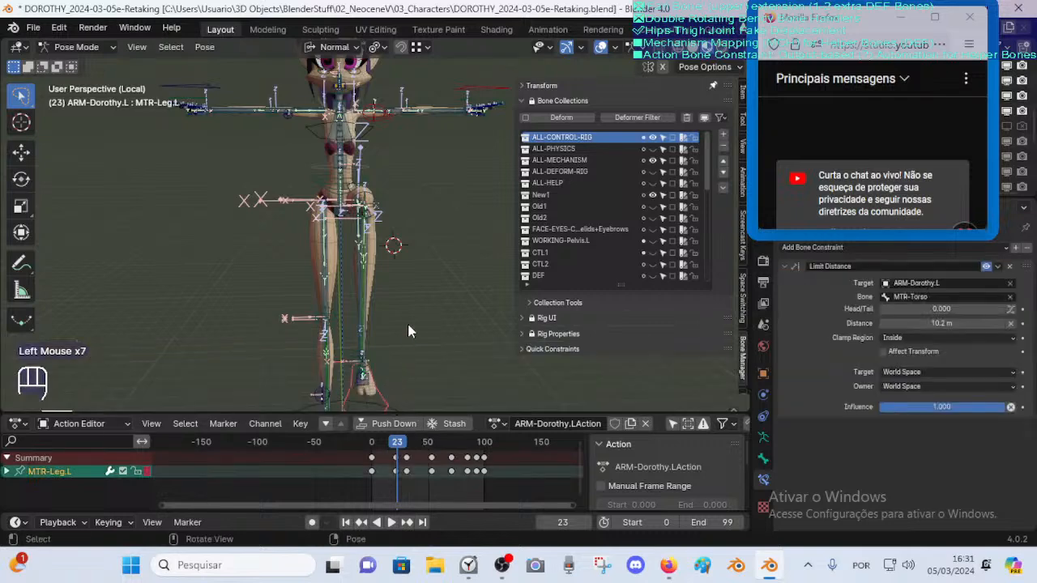
middle_click_drag(407, 324, 413, 274, "shift")
key("g")
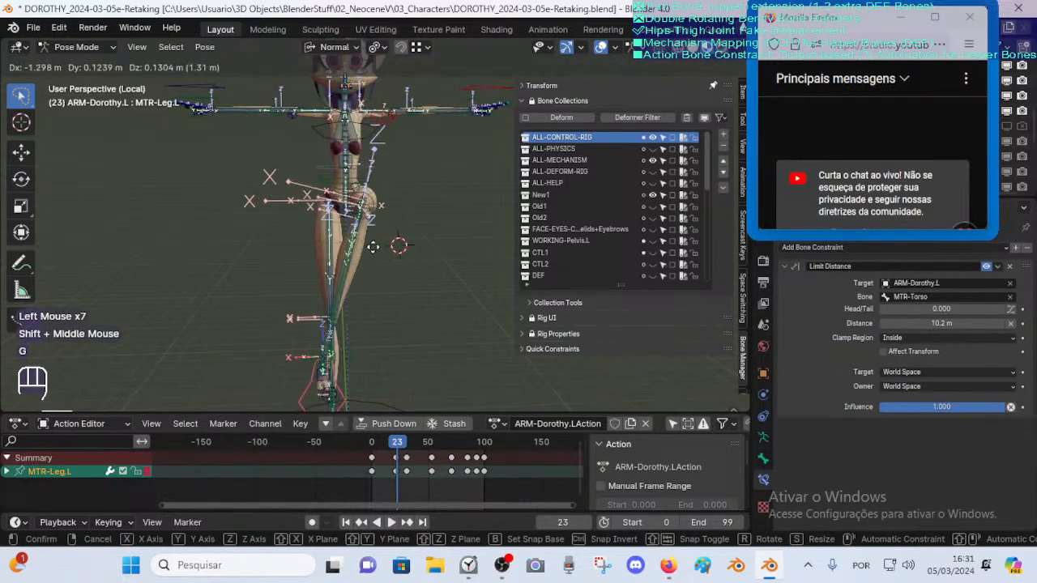
left_click(396, 247)
Select the CTL-Knee.L control and show the ALL-DEFORM-RIG bone collection around the bent left leg
scroll(393, 247, "up", 5)
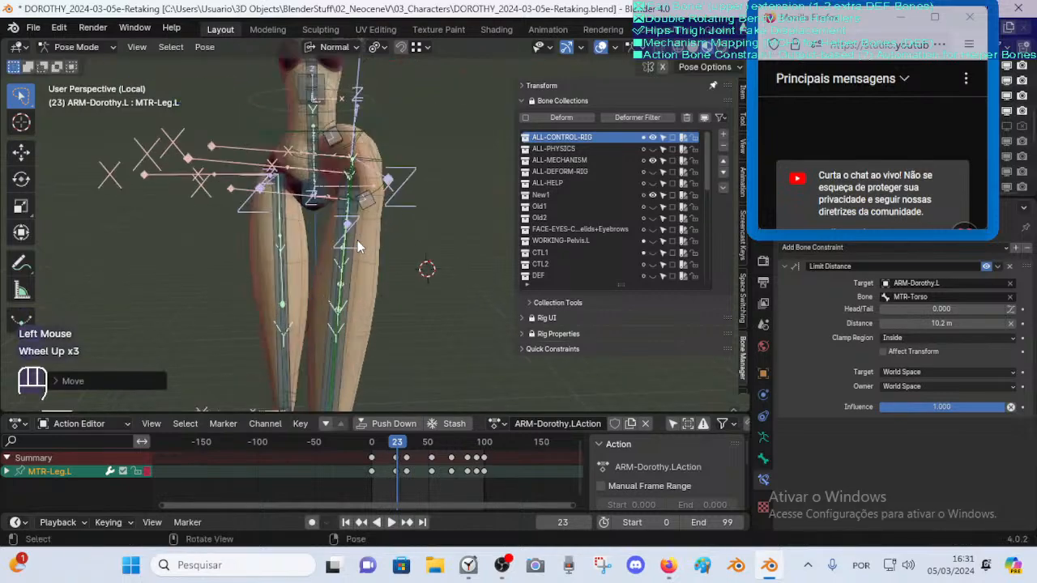
middle_click_drag(393, 248, 445, 291, "shift")
left_click(364, 251)
scroll(360, 257, "down", 2)
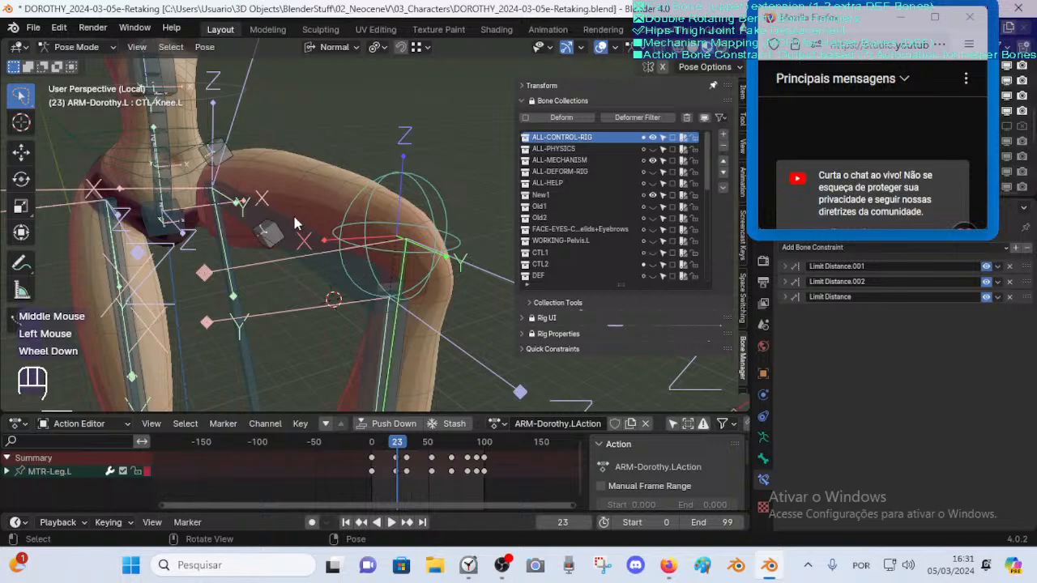
left_click(653, 172)
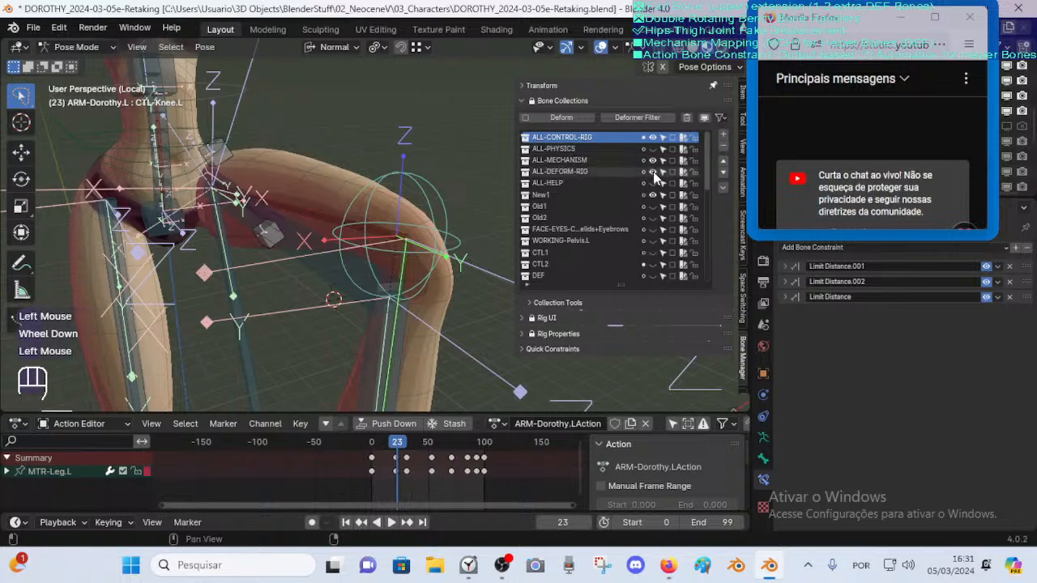
mouse_move(340, 194)
middle_mouse_down()
mouse_move(296, 170)
mouse_move(324, 198)
middle_mouse_up()
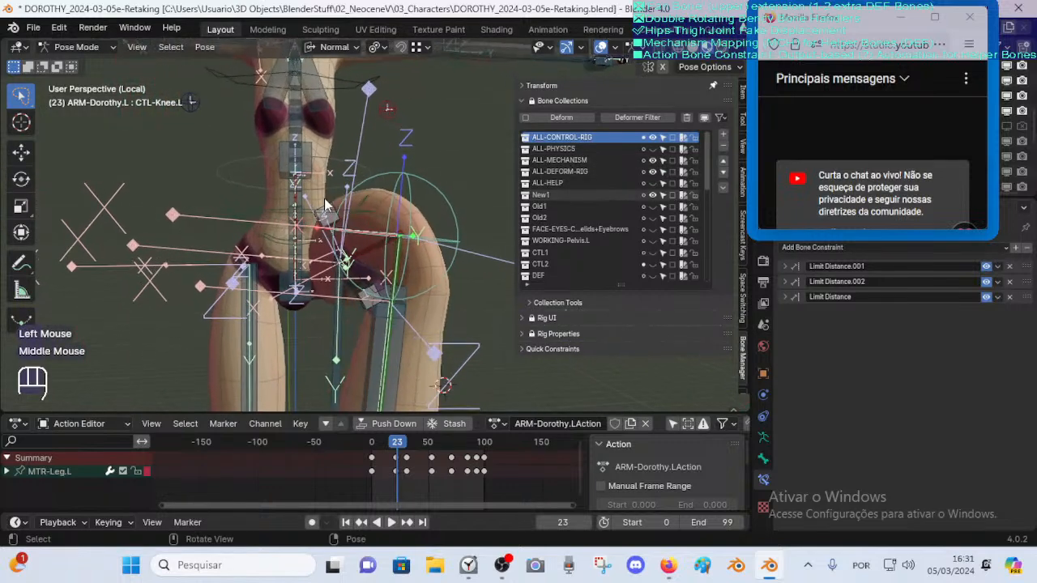
Select MCH-7-Thigh.L, enter Edit Mode and compare its rest position with the DEF-Thigh.L bone
left_click(385, 250)
scroll(385, 250, "up", 2)
middle_click_drag(384, 250, 398, 321)
left_click(399, 321)
scroll(399, 321, "down", 2)
key("Tab")
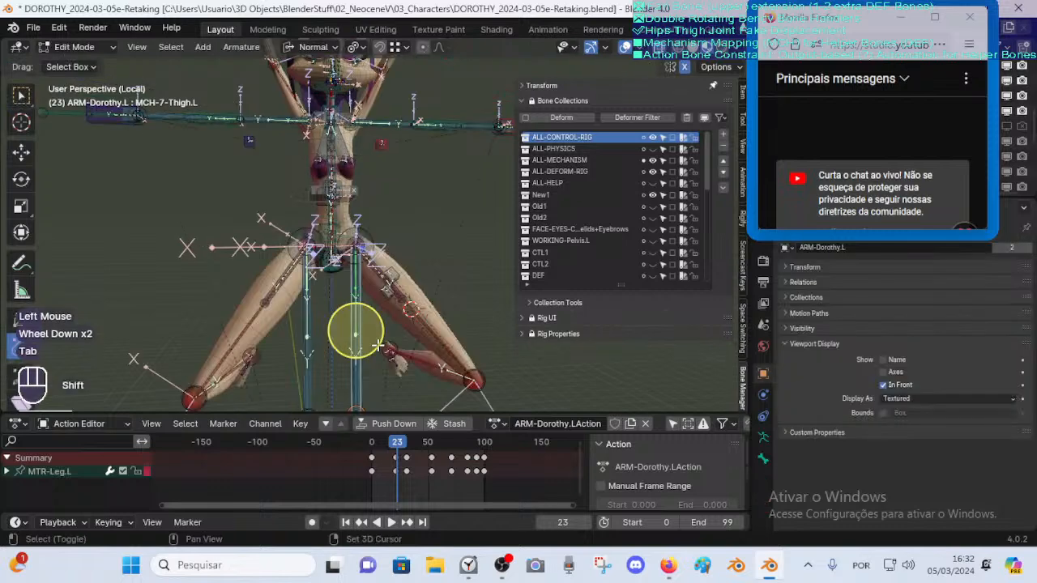
middle_click_drag(340, 396, 351, 200, "shift")
scroll(351, 200, "down", 2)
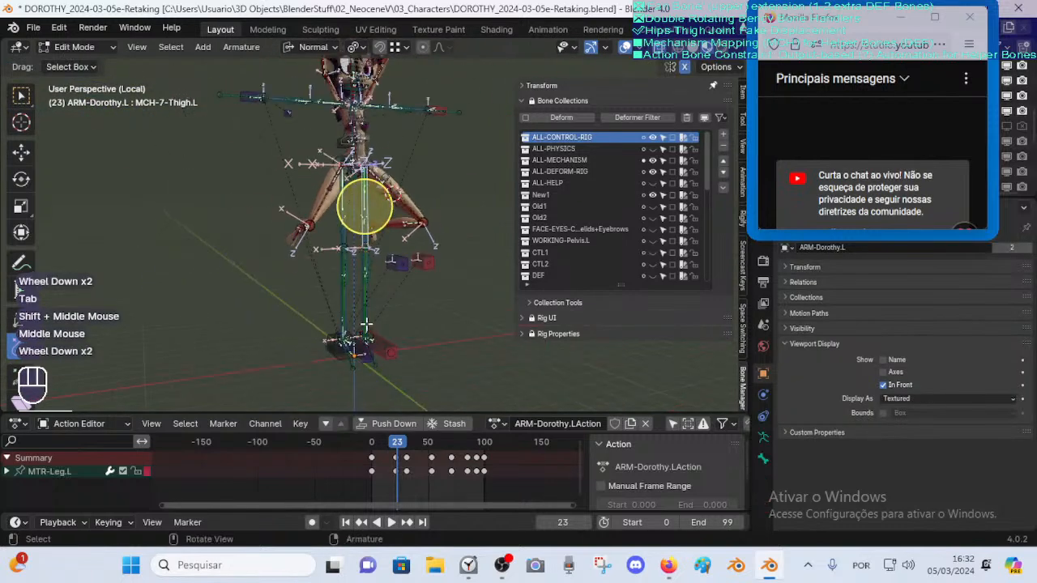
scroll(369, 308, "up", 2)
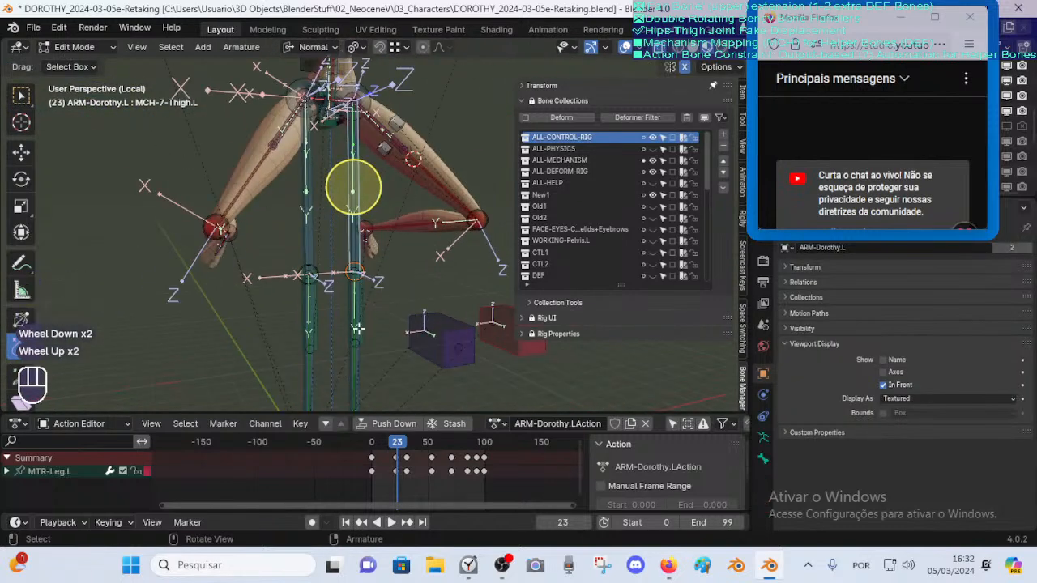
middle_click_drag(413, 159, 395, 225, "shift")
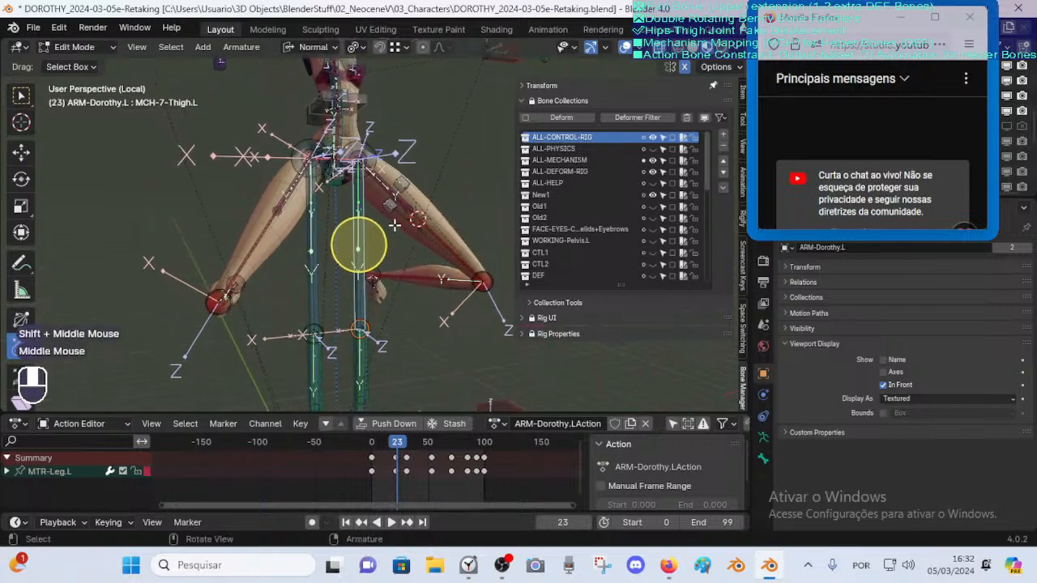
left_click(438, 234)
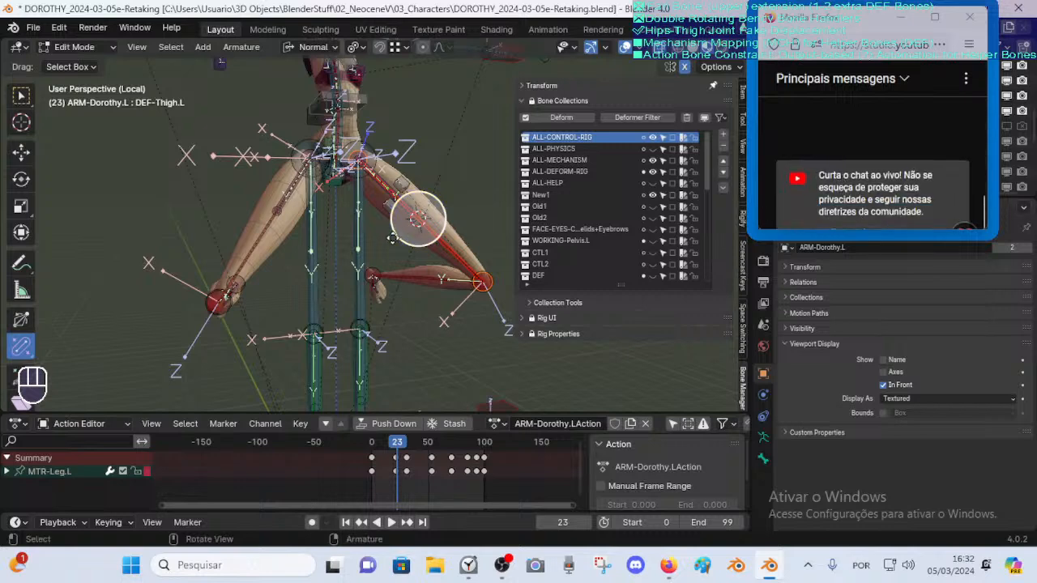
Open the bone properties of MCH-7-Thigh.L and return to Pose Mode to examine its Inverse Kinematics settings
middle_click_drag(416, 219, 352, 227)
scroll(352, 227, "up", 2)
left_click(357, 240)
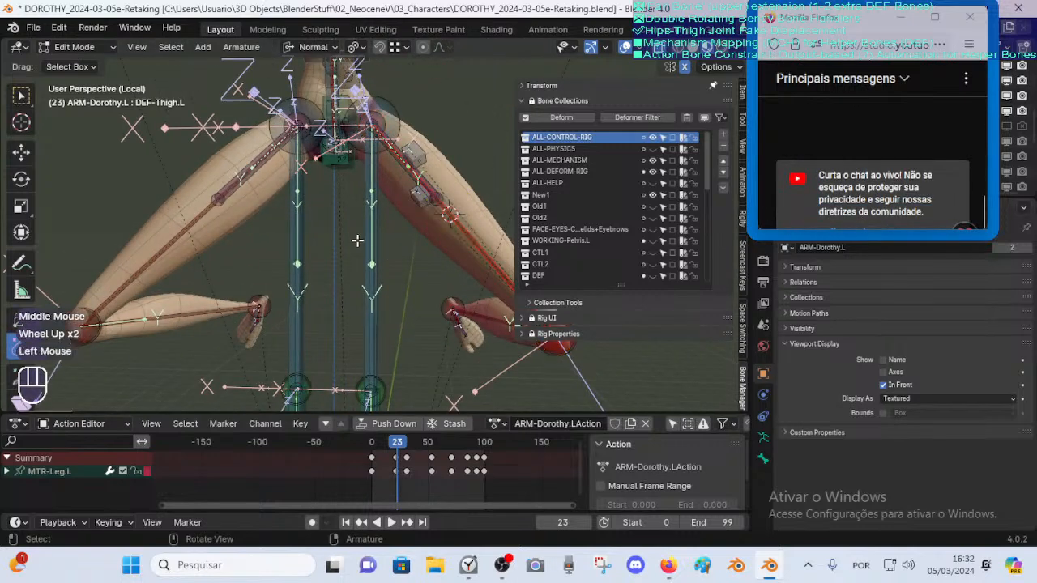
left_click(370, 251)
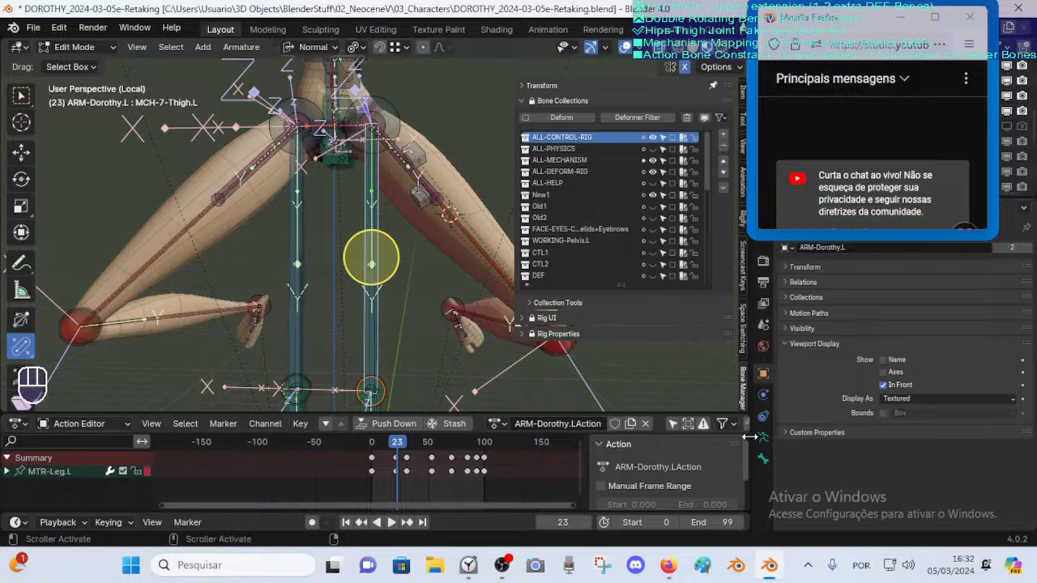
left_click(786, 343)
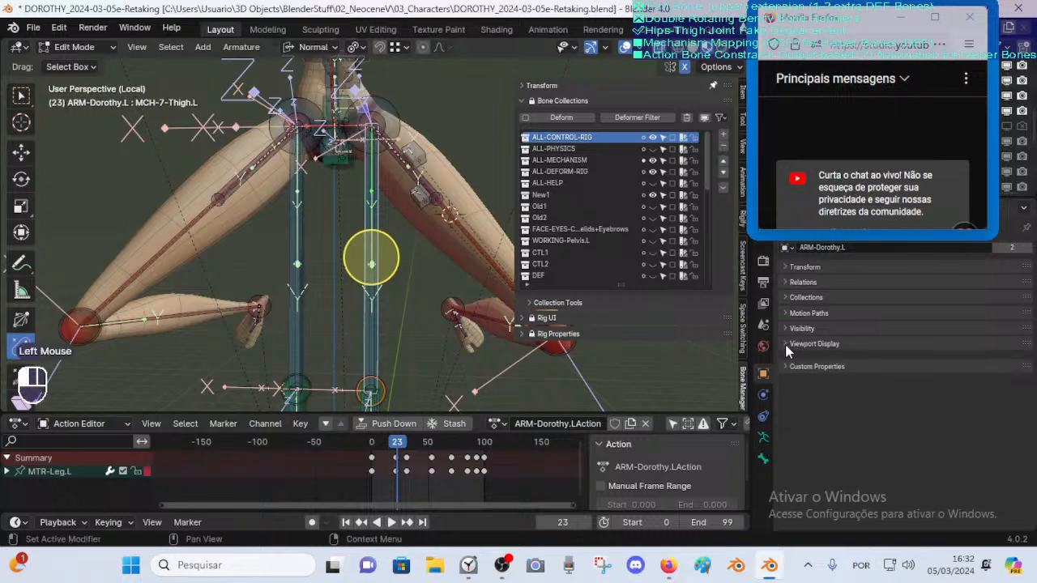
left_click(766, 461)
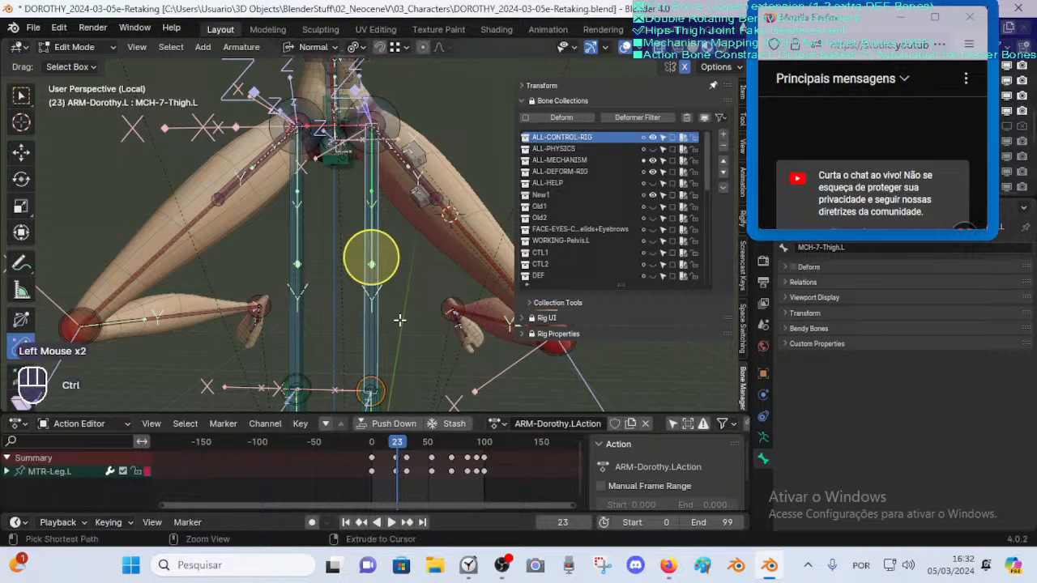
key("ctrl+Tab")
scroll(388, 337, "down", 3)
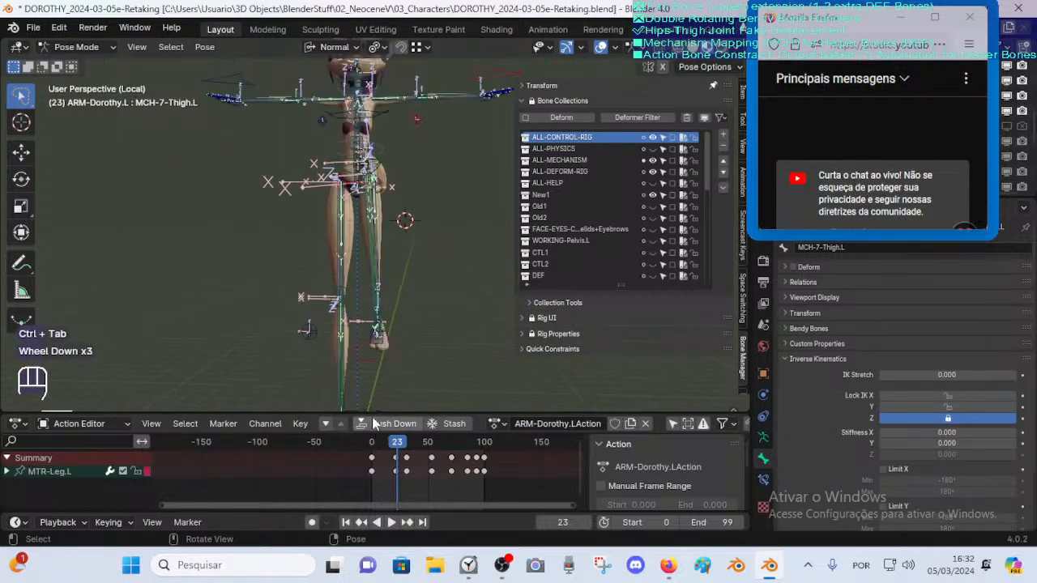
Examine how the mechanism and deform thigh bones line up in the raised left leg at frame 23
mouse_move(398, 442)
left_mouse_down()
mouse_move(379, 443)
mouse_move(398, 449)
left_mouse_up()
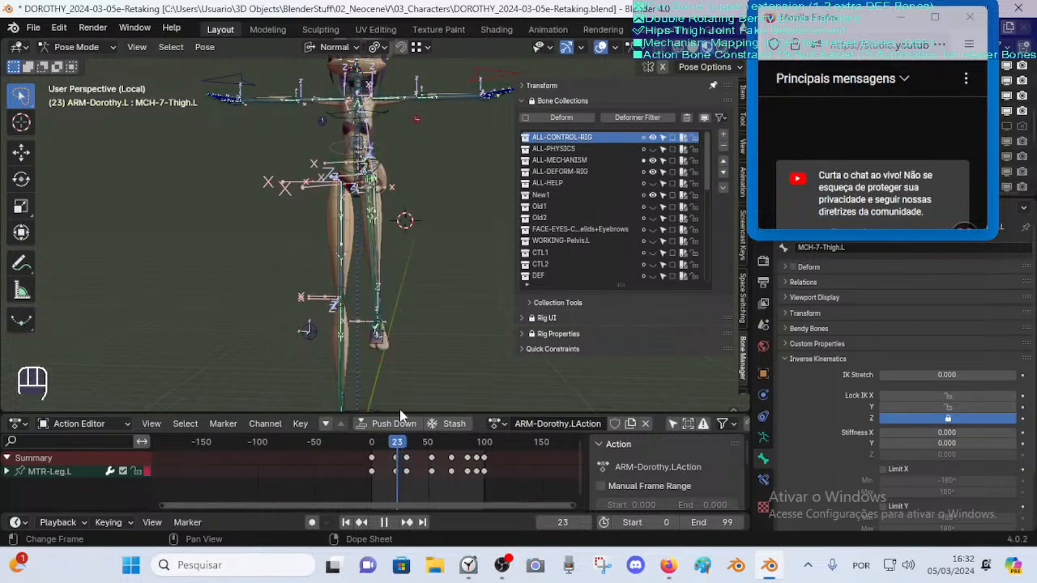
scroll(393, 340, "up", 2)
middle_click_drag(393, 340, 362, 286, "shift")
scroll(424, 267, "up", 1)
scroll(425, 268, "up", 1, "shift")
scroll(316, 268, "down", 1, "shift")
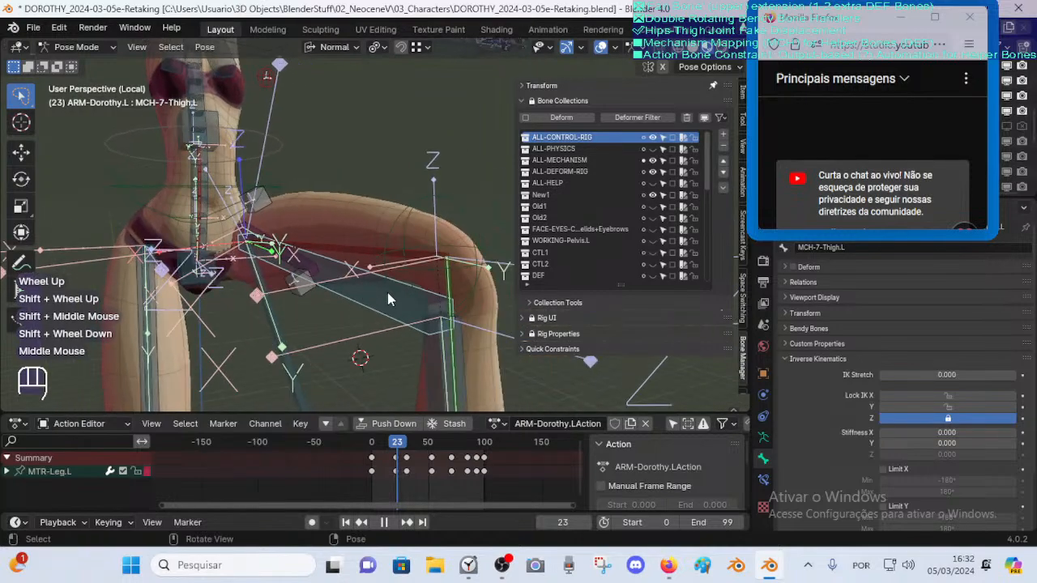
middle_click_drag(441, 287, 421, 238)
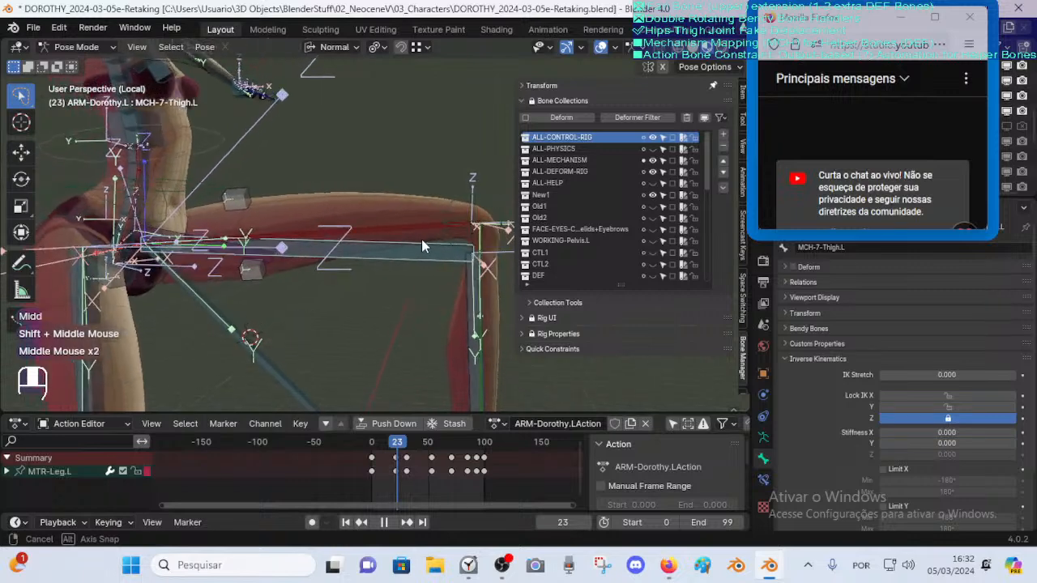
scroll(421, 239, "down", 2)
scroll(421, 308, "down", 2)
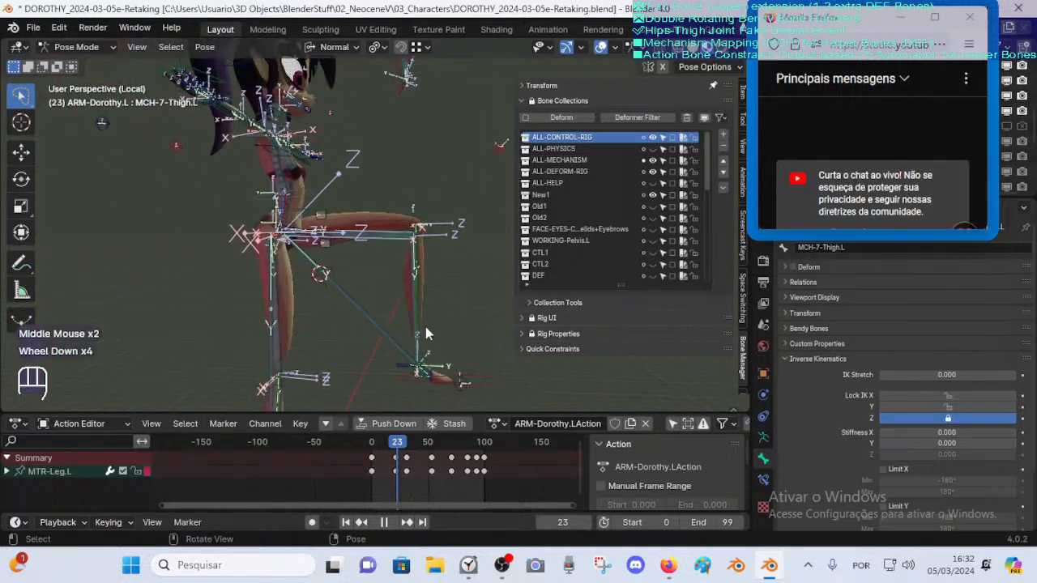
Select bones around the left ankle and foot and examine the MCH-Foot-MAP.L mechanism bone
left_click(431, 372)
left_click(466, 379)
middle_click_drag(471, 348, 421, 317, "shift")
scroll(408, 281, "up", 1)
scroll(373, 336, "up", 2)
left_click(349, 320)
scroll(378, 349, "up", 2)
middle_click_drag(377, 349, 390, 278, "shift")
left_click(356, 311)
scroll(356, 311, "up", 1)
scroll(365, 326, "up", 2)
left_click(328, 332)
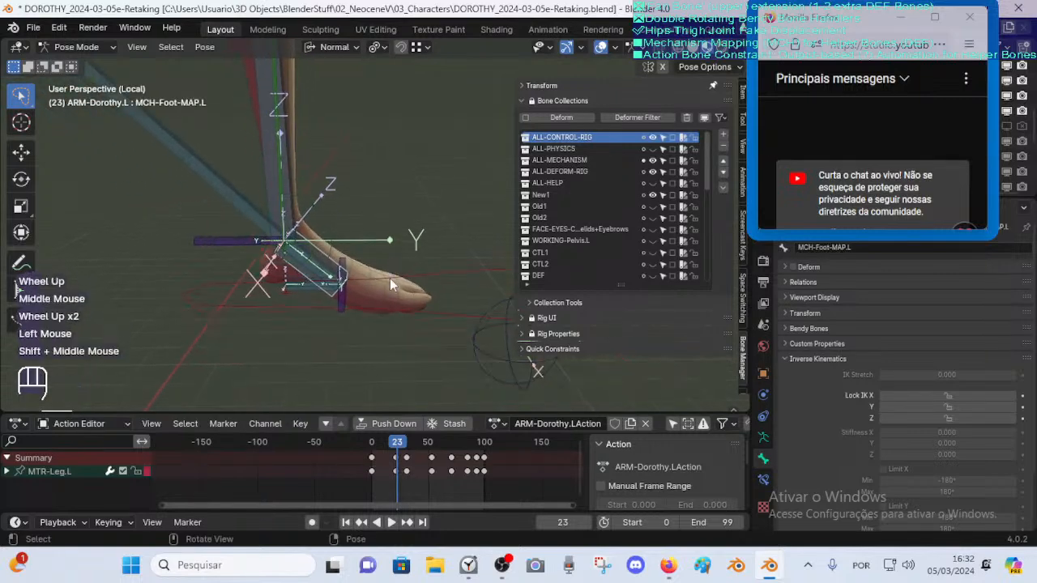
Try moving the MTR-Leg.L foot control and check the MAP-Ankle.002.L bone at the ankle
left_click(396, 293)
left_click(396, 293)
key("g")
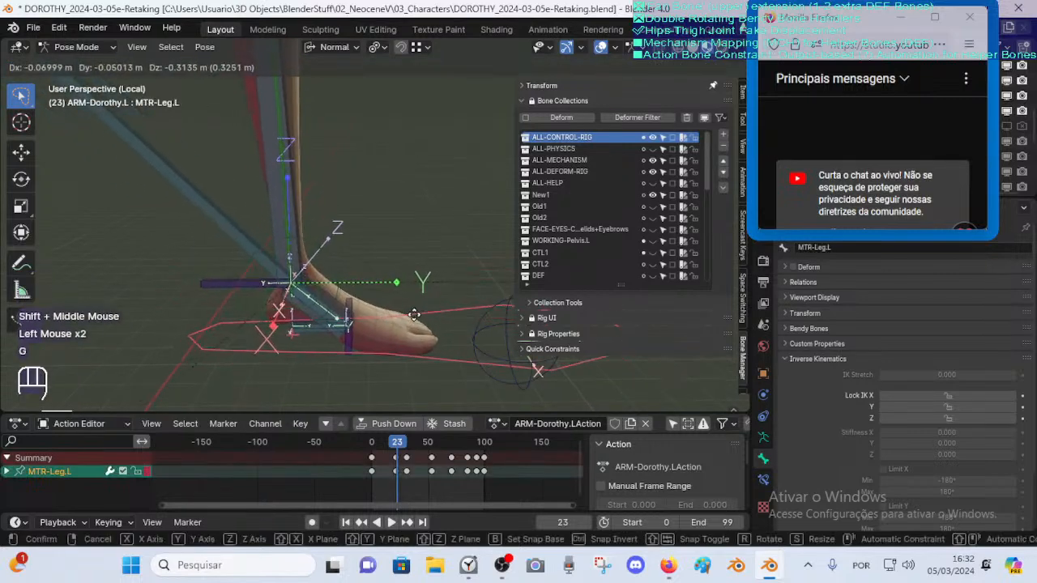
key("Escape")
left_click(328, 281)
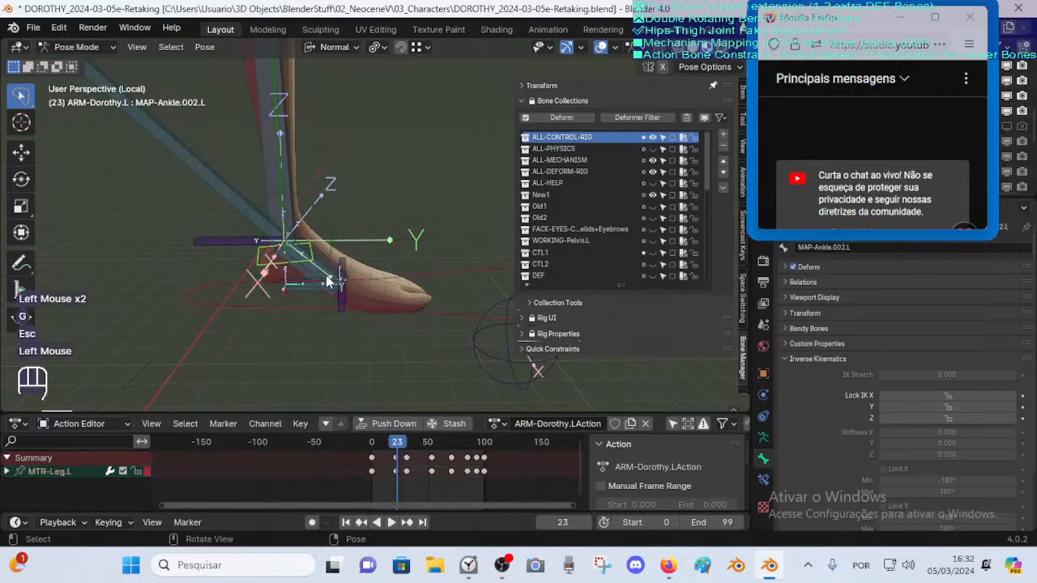
left_click(413, 271)
scroll(413, 272, "down", 3)
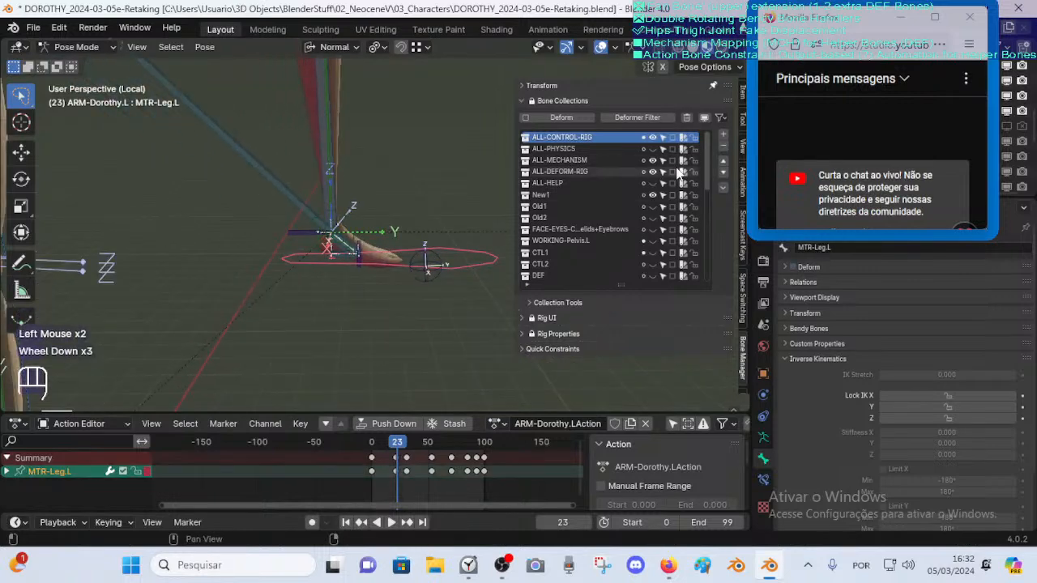
Leave only the ALL-CONTROL-RIG bone collection visible among the main rig collections and reveal its hidden bones
left_click(653, 172)
left_click(652, 160)
left_click(653, 183)
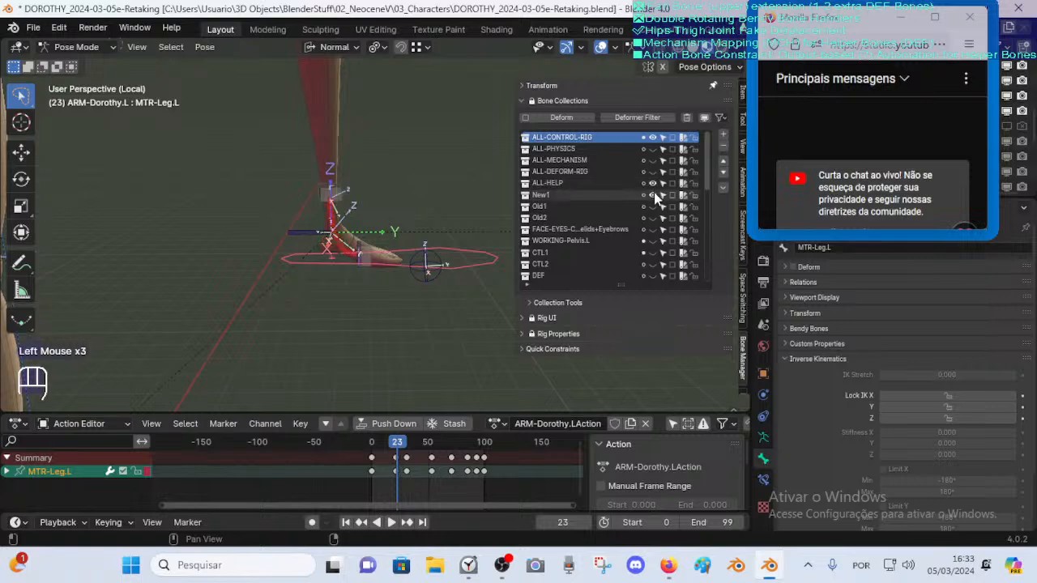
left_click(653, 194)
left_click(652, 184)
left_click(652, 149)
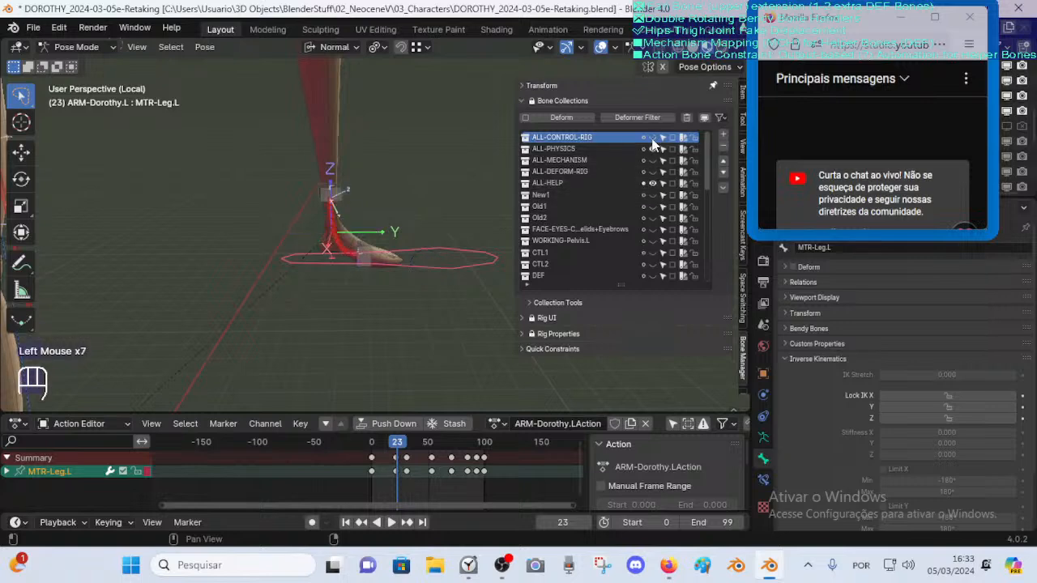
left_click(652, 137)
left_click(653, 148)
left_click(653, 183)
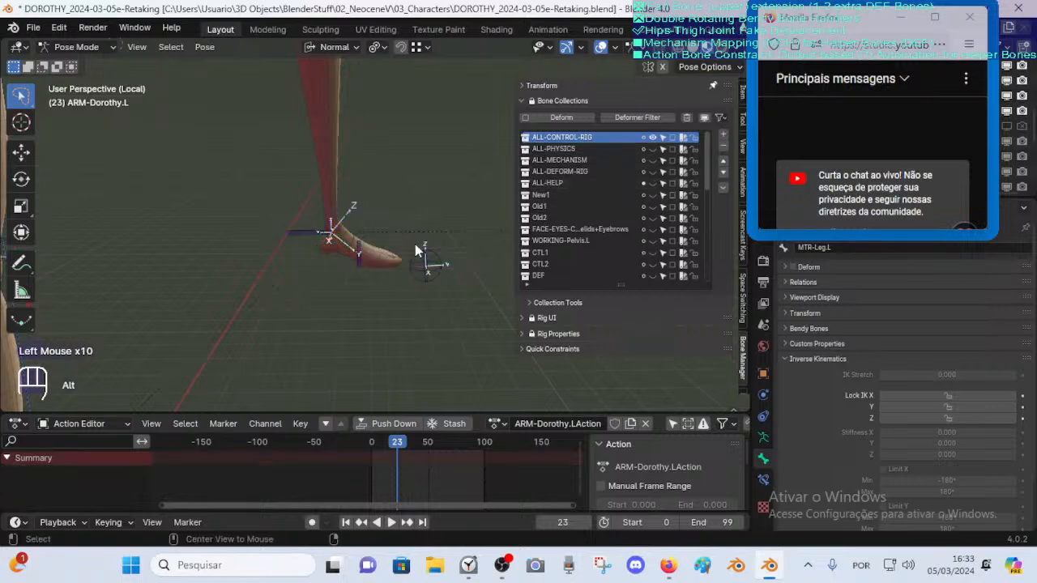
key("alt+h")
key("alt+h")
Try moving and rotating the CTL-Ankle.L control on the raised left leg
scroll(396, 242, "up", 1)
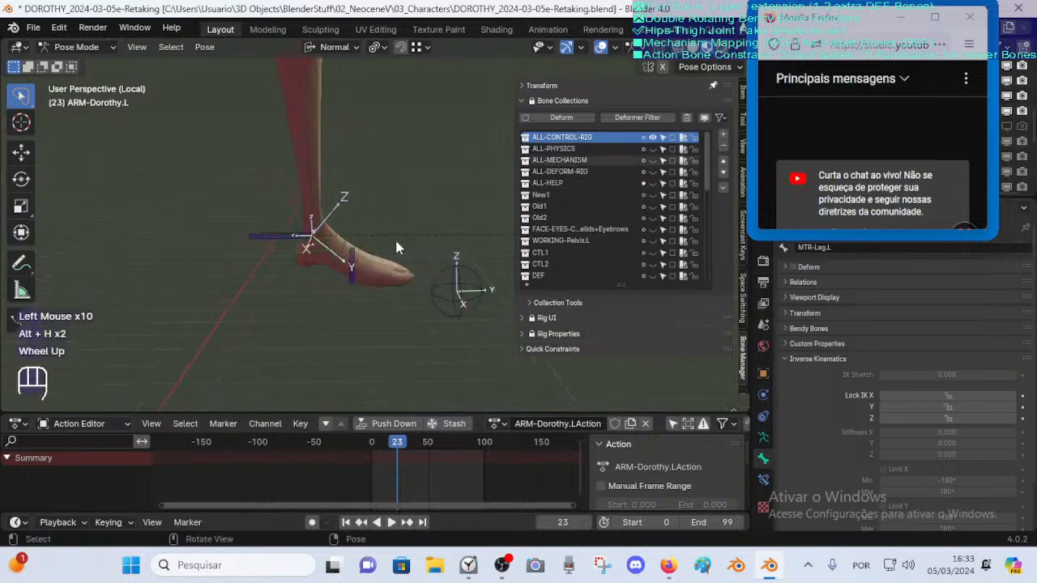
left_click(396, 244)
key("g")
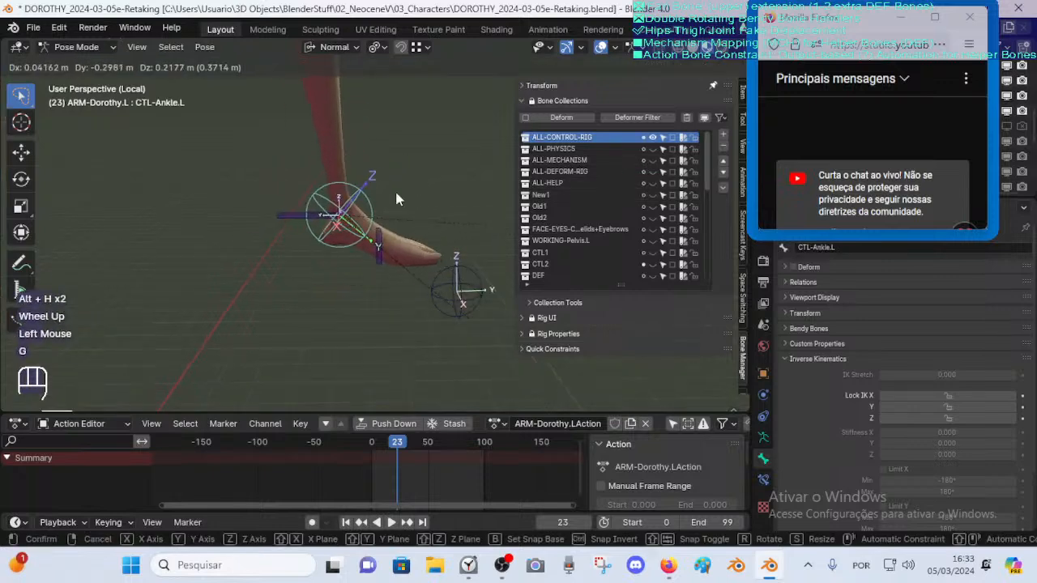
key("Escape")
scroll(373, 174, "down", 2)
middle_click_drag(352, 157, 340, 292, "shift")
scroll(340, 292, "down", 1)
key("g")
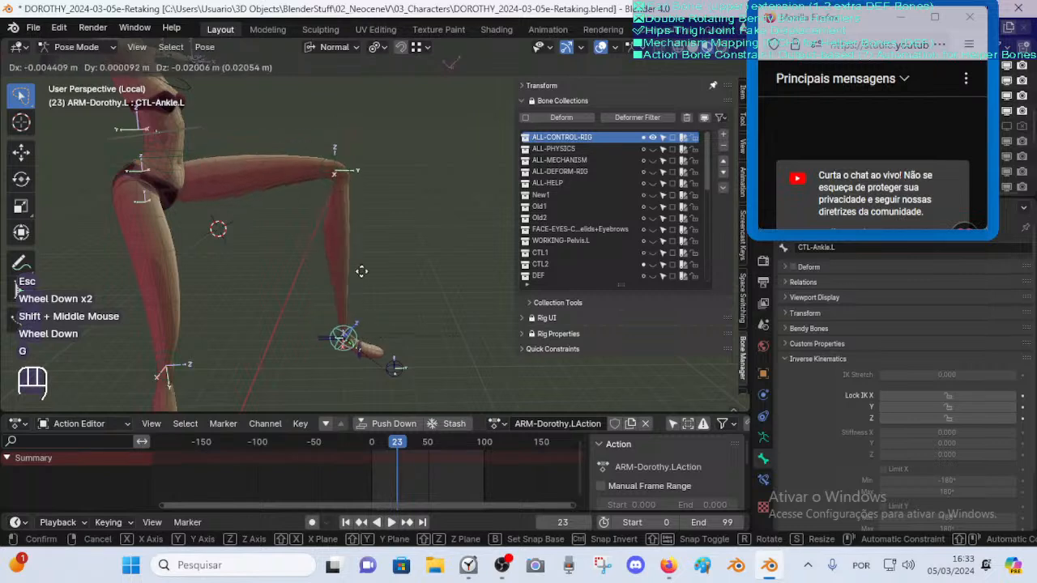
key("Escape")
key("r")
key("Escape")
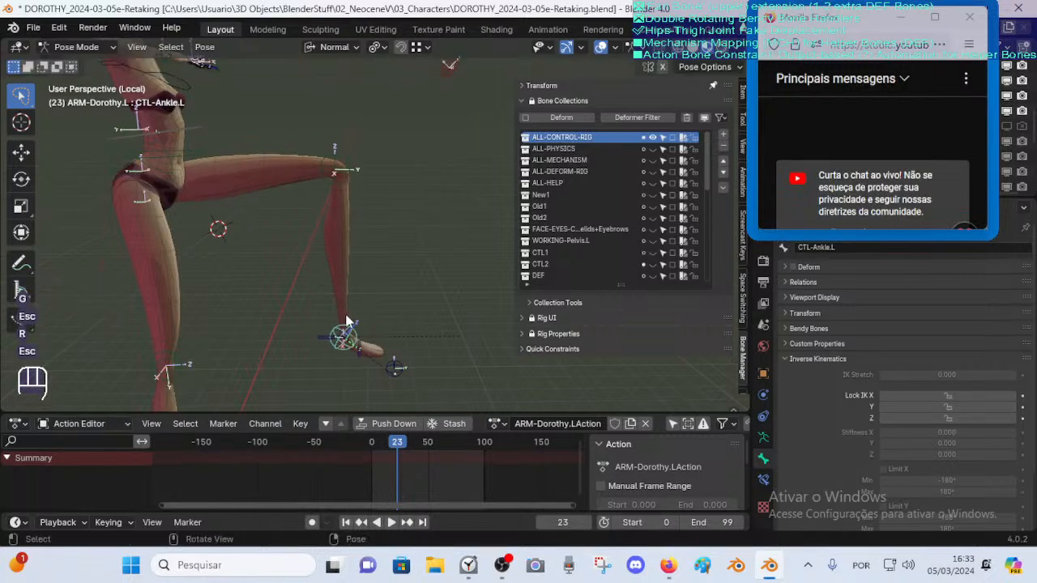
Move CTL-Ankle.L back to bend the lower leg, and snap it onto MAP-Ankle.002.L using the 3D cursor
key("g")
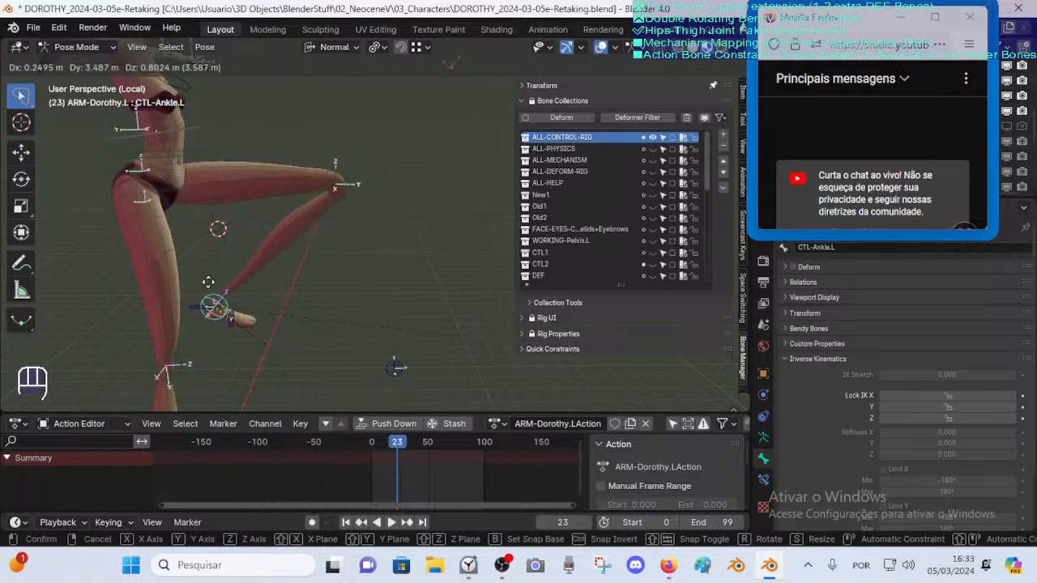
left_click(218, 309)
left_click(217, 308)
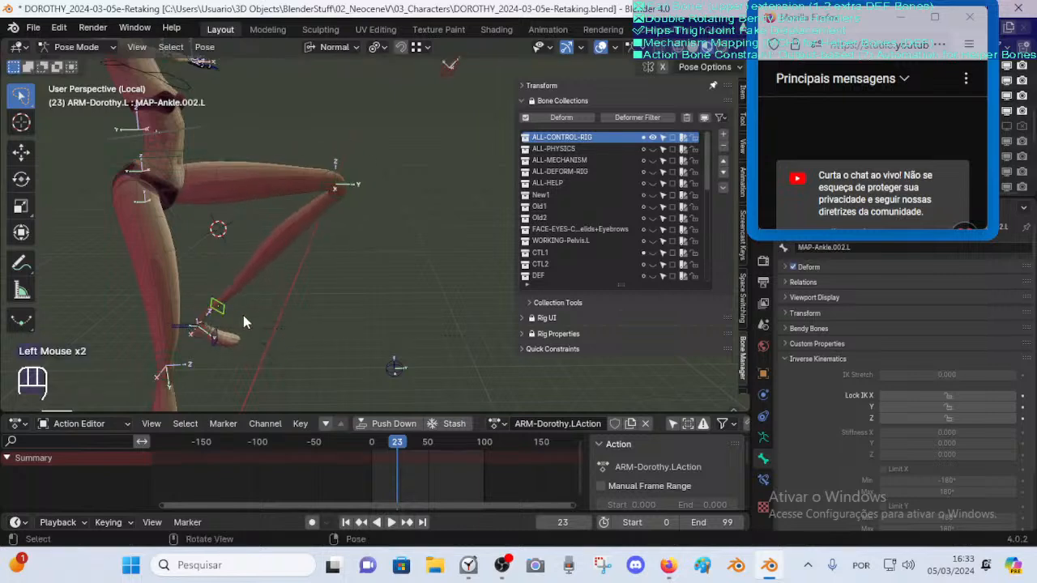
key("shift+s")
left_click(208, 334)
key("shift+s")
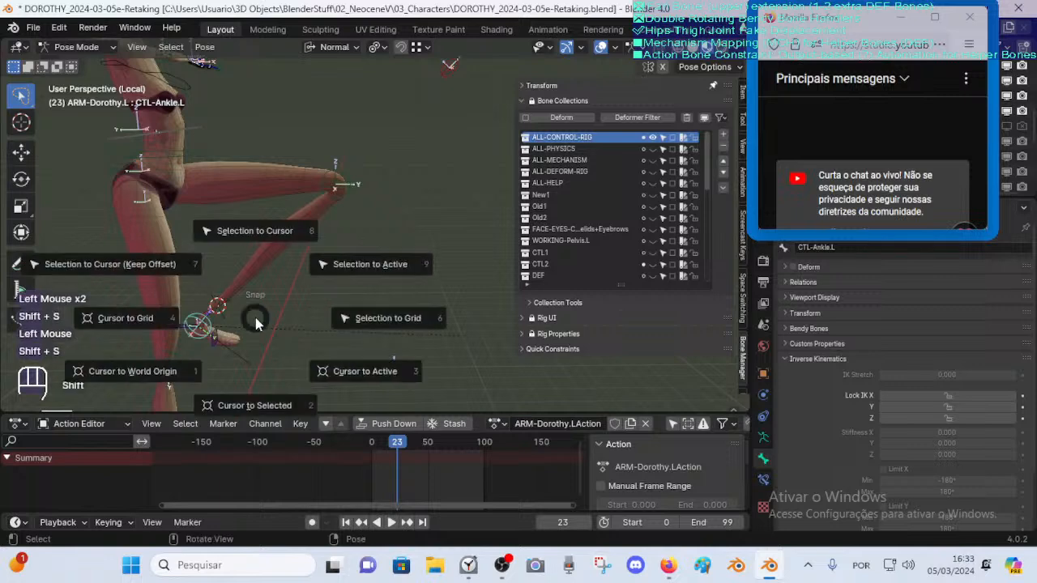
key("8")
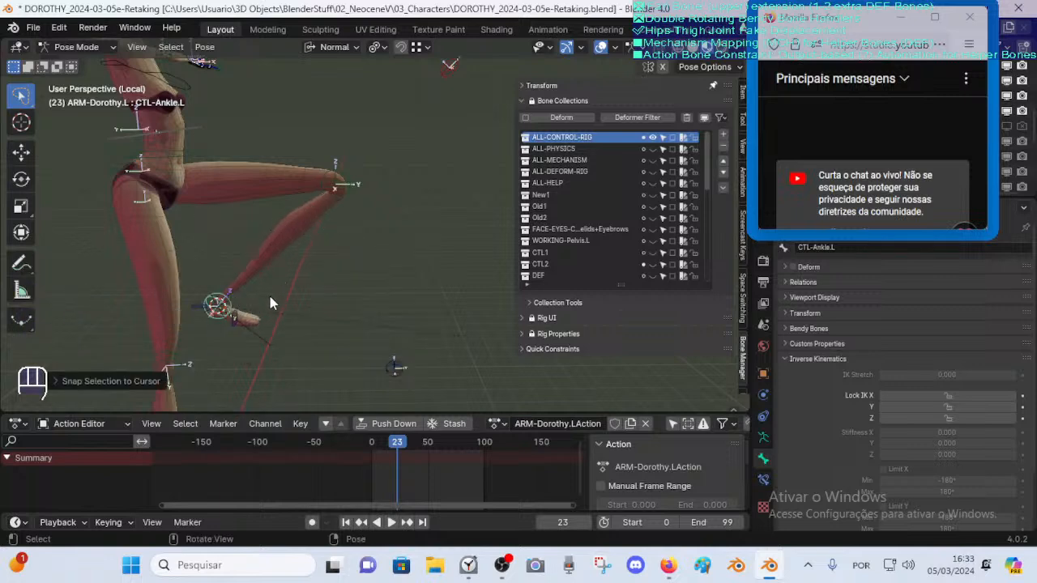
Select the CTL-Ankle.L and CTL-Knee.L controls together and place the 3D cursor at the left hip
left_click(337, 188)
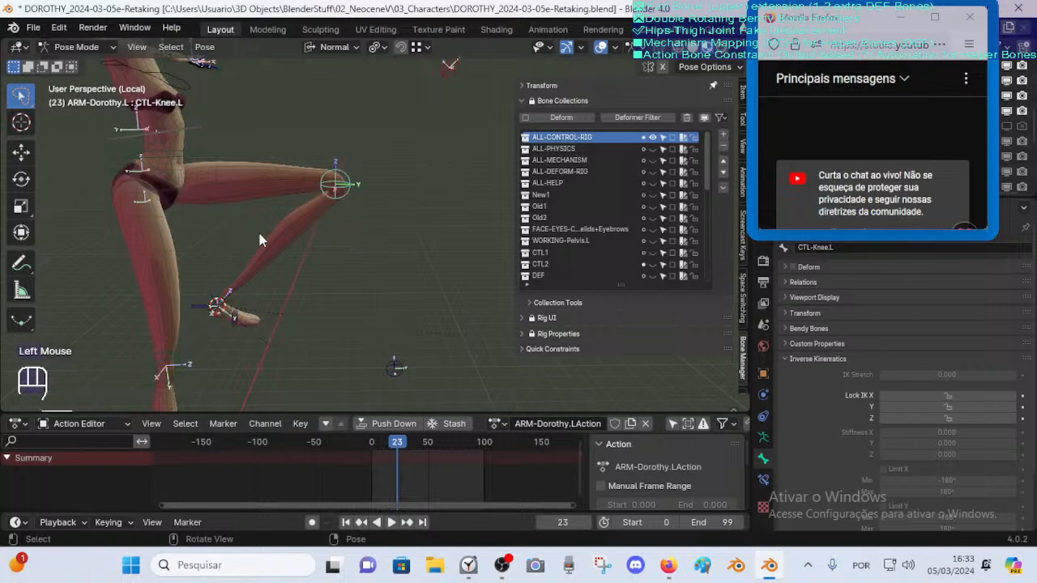
left_click(235, 308)
left_click(338, 191, "shift")
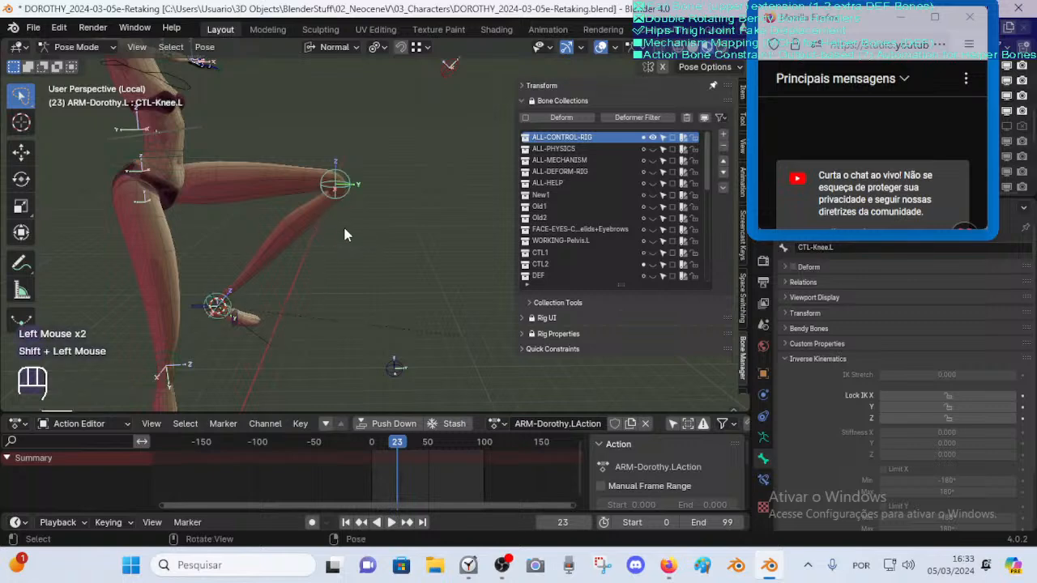
middle_click_drag(343, 224, 331, 158)
right_click(229, 164, "shift")
right_click(340, 154, "shift")
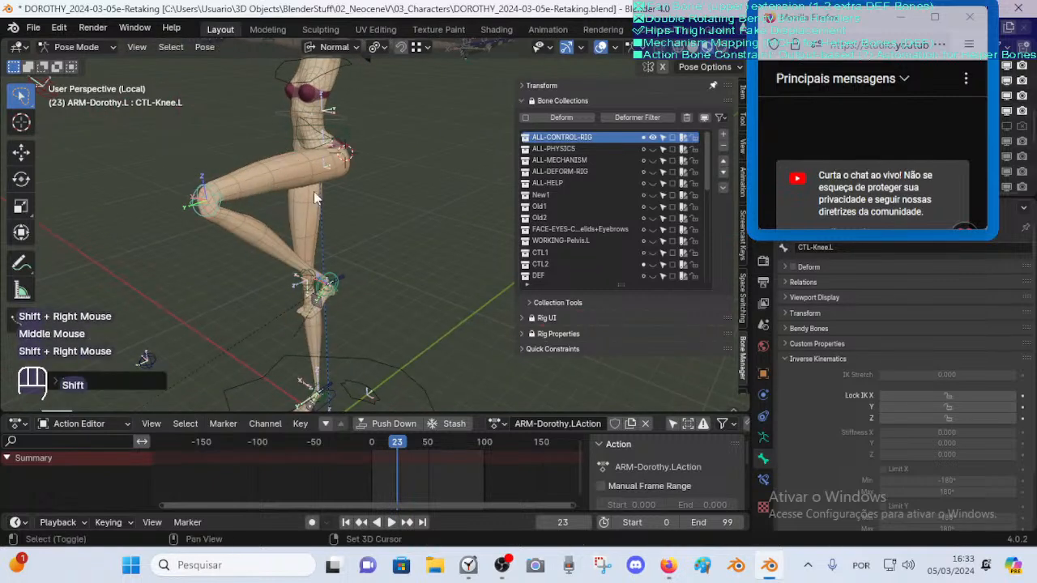
Set the transform pivot point to 3D Cursor and the transform orientation to Global
left_click(377, 47)
left_click(354, 118)
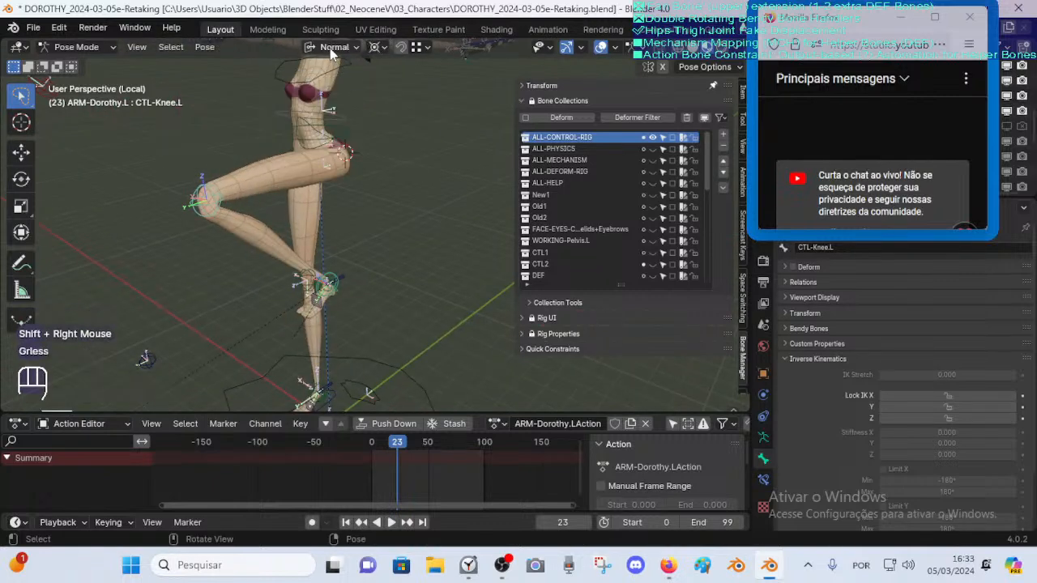
left_click(329, 47)
left_click(306, 95)
Try rotating the left knee and ankle controls together around the hip
middle_click_drag(300, 205, 355, 207)
key("r")
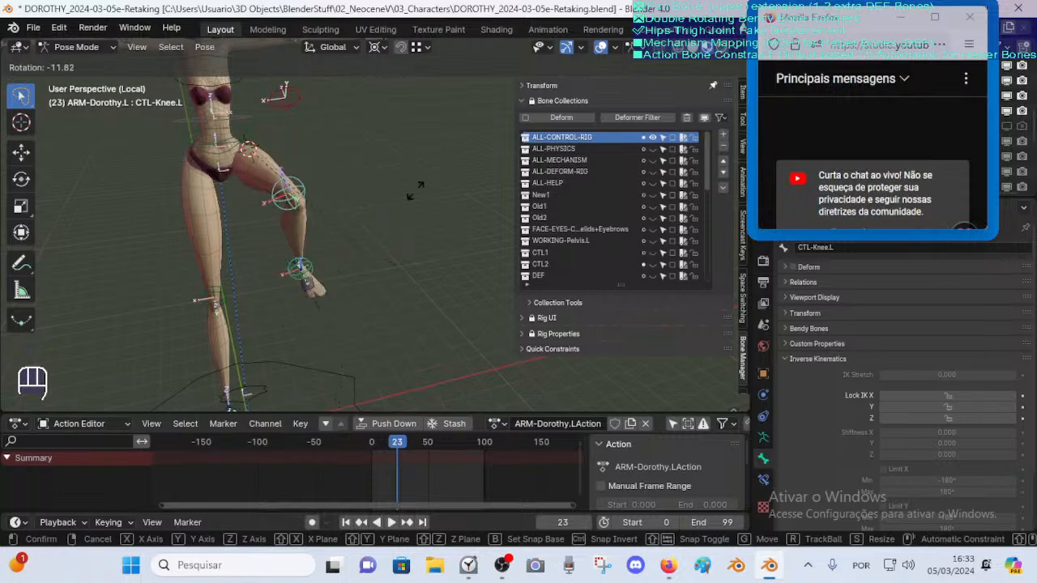
key("Escape")
middle_click_drag(293, 256, 242, 280)
middle_click_drag(296, 233, 306, 235)
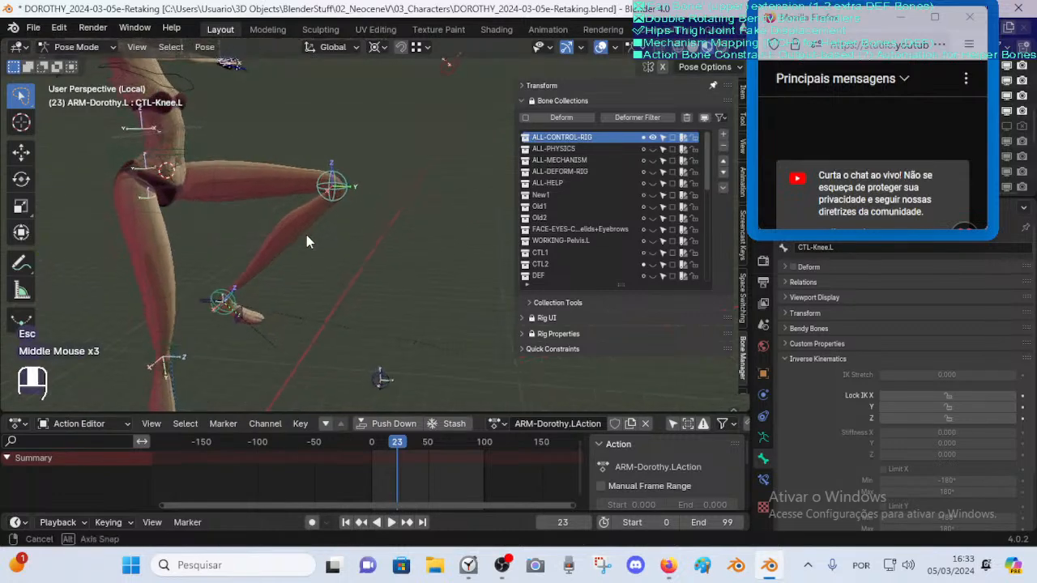
Snap the 3D cursor to CTL-Knee.L and rotate CTL-Ankle.L around it on the global X axis to swing the lower leg forward
left_click(220, 302)
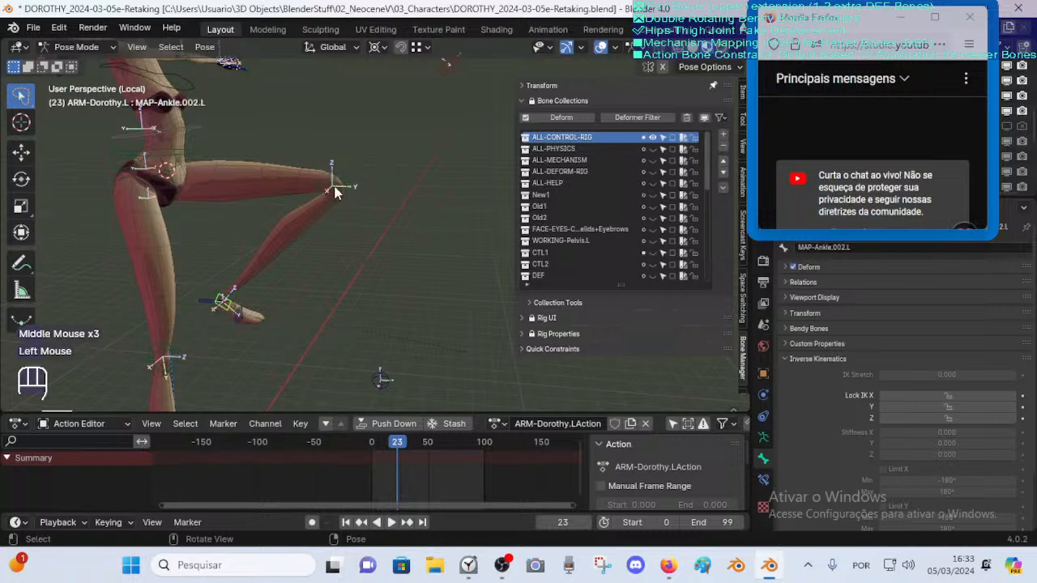
left_click(334, 191)
key("shift+s")
left_click(224, 301)
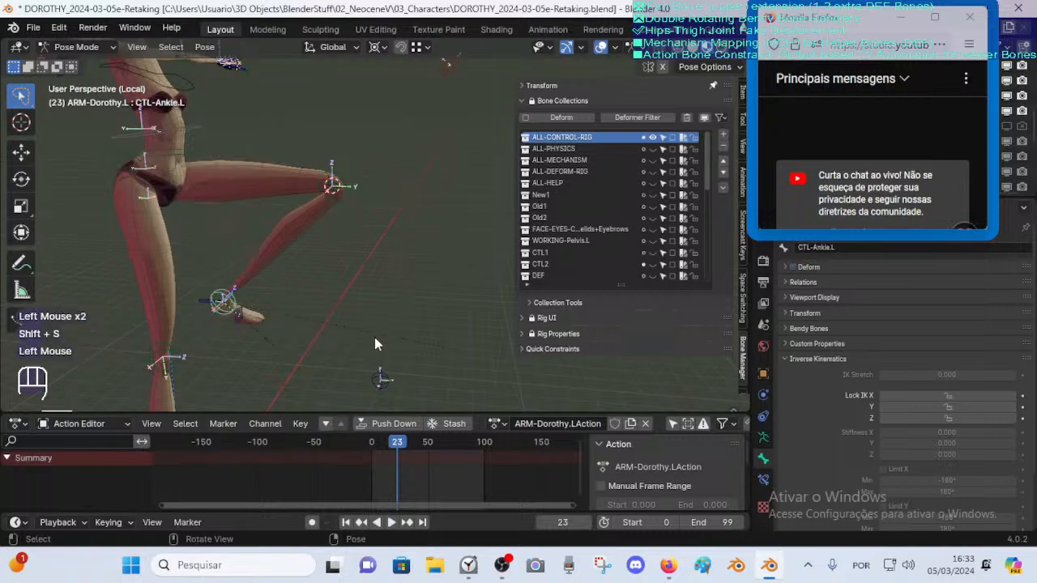
key("r")
key("x")
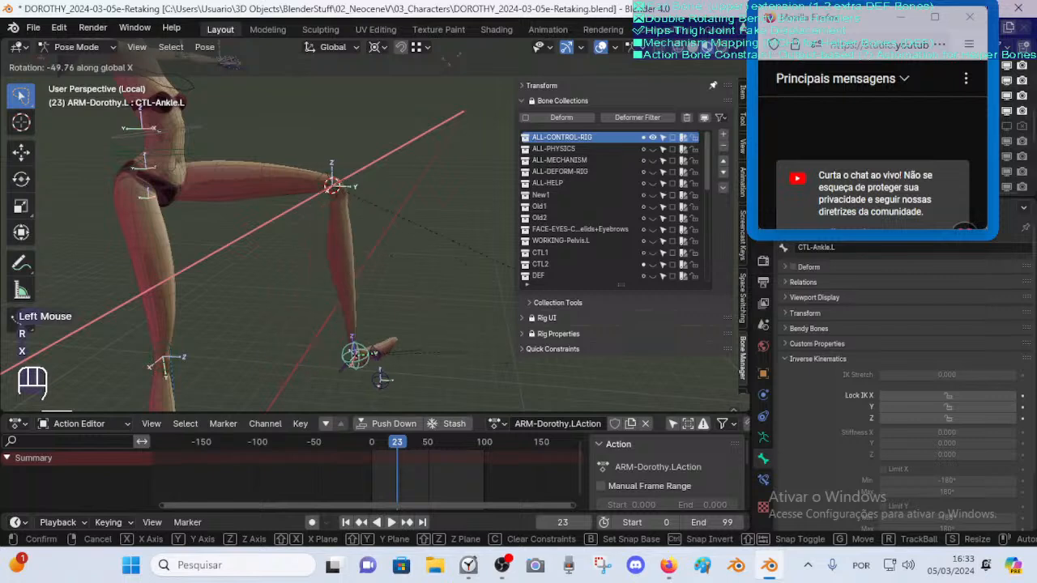
left_click(368, 365)
Reveal the hidden bones and examine the raised left leg's controls from several angles with all bones selected
scroll(381, 363, "down", 2)
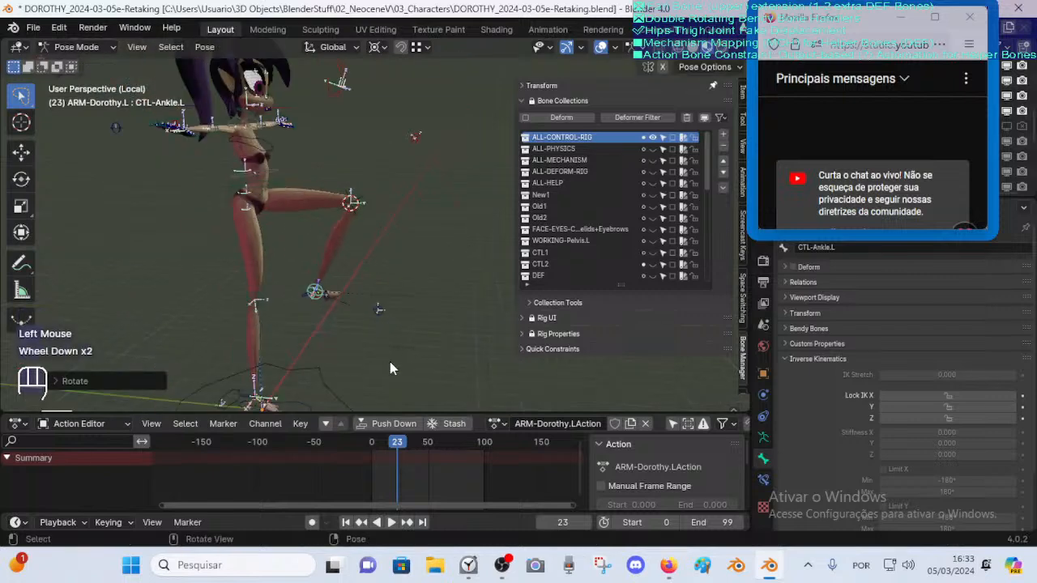
middle_click_drag(389, 362, 335, 359, "shift")
scroll(320, 287, "up", 1)
key("a")
left_click(322, 270)
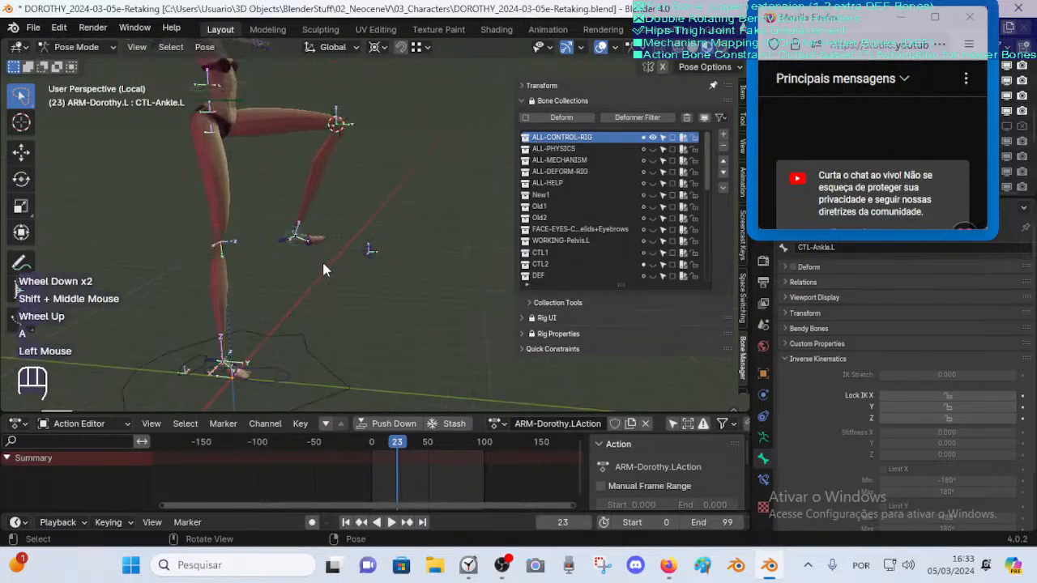
key("alt")
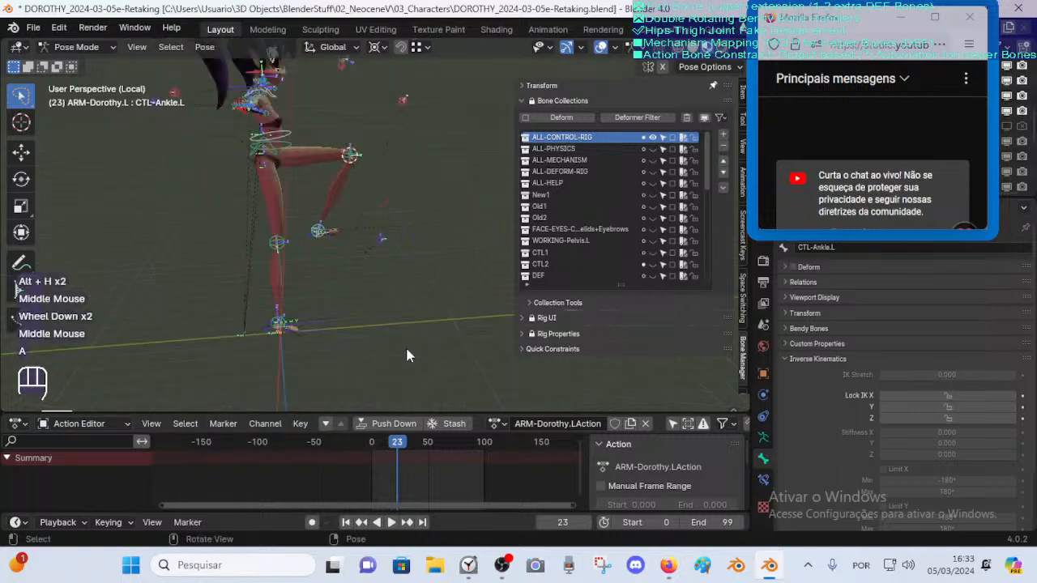
key("a")
key("a")
middle_click_drag(343, 328, 358, 238)
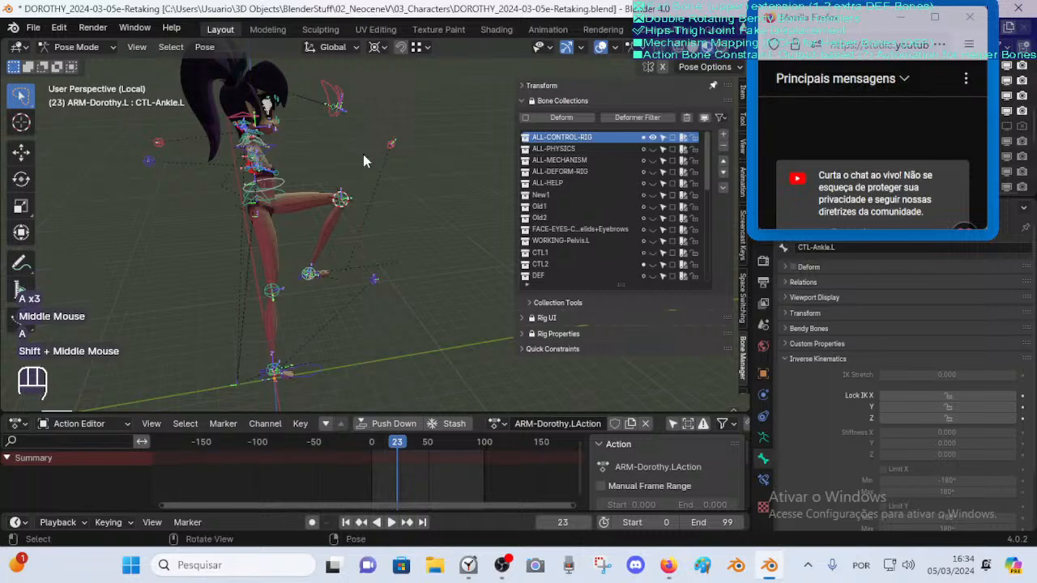
middle_click_drag(364, 160, 338, 257)
scroll(344, 307, "up", 1, "shift")
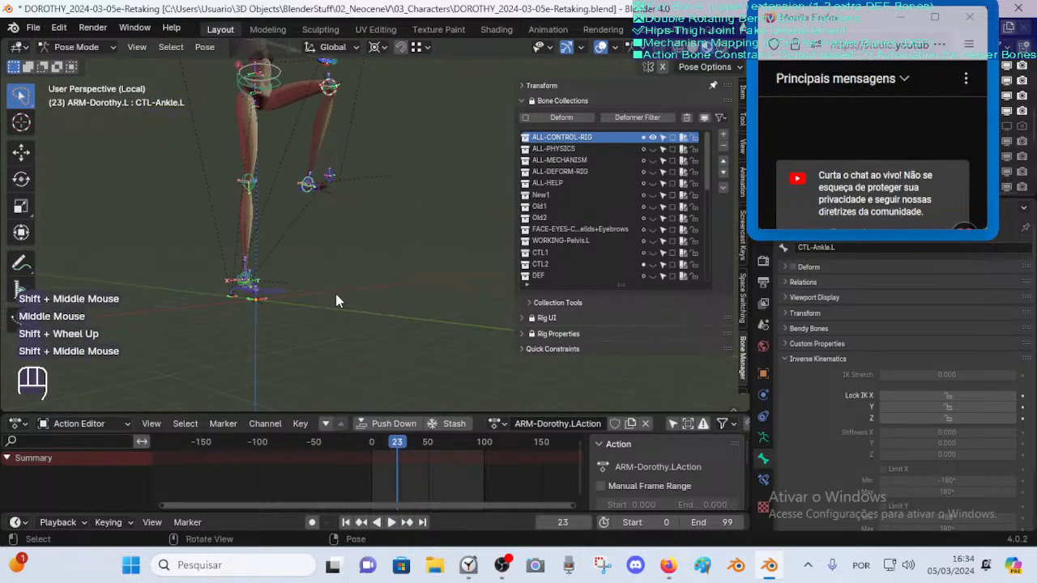
middle_click_drag(337, 301, 400, 285)
scroll(340, 287, "up", 3)
scroll(400, 284, "down", 2)
middle_click_drag(381, 238, 360, 238)
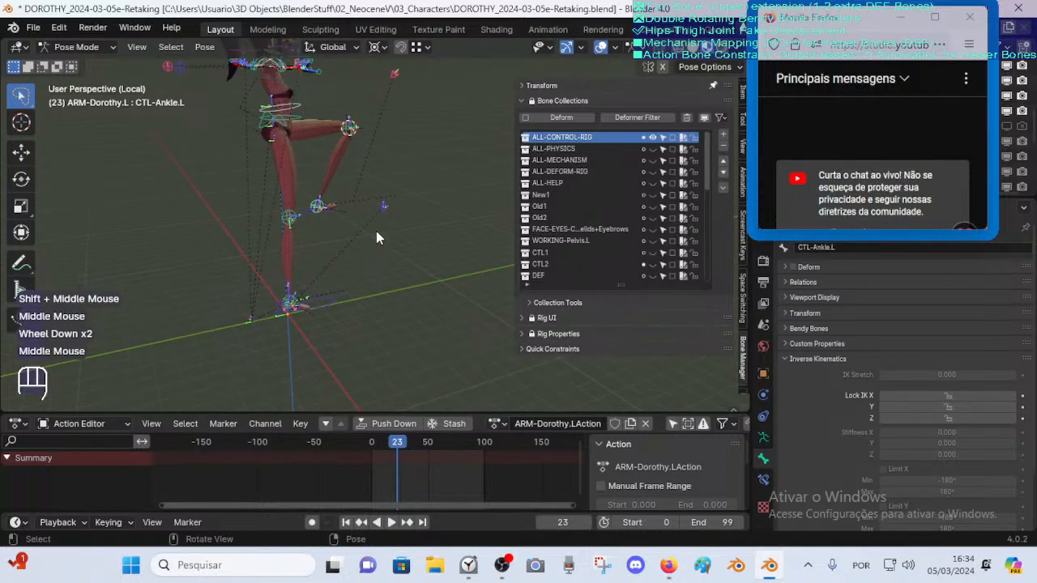
Check the raised left leg from the front with the bones deselected, and reveal any control bones still hidden
key("alt+q")
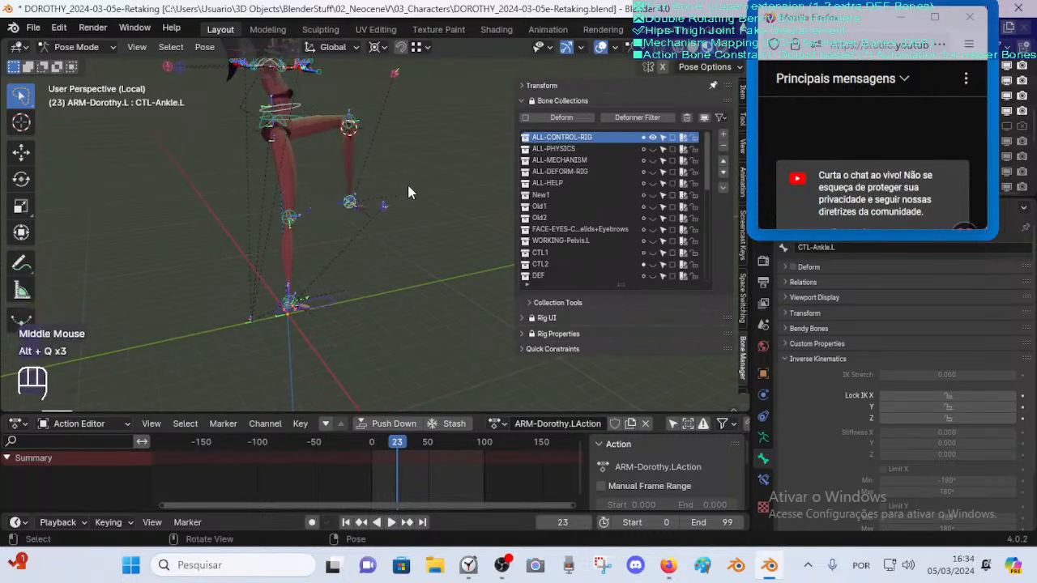
middle_click_drag(407, 185, 395, 225, "shift")
middle_click_drag(394, 225, 371, 287)
left_click(371, 287)
left_click(350, 294)
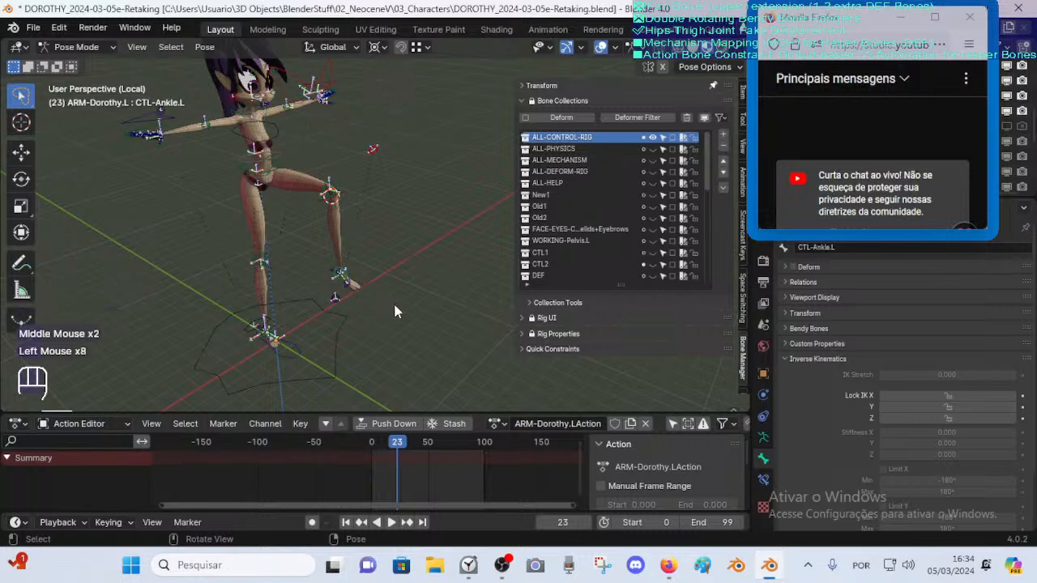
key("alt+h")
key("alt+h")
key("alt+h")
key("alt+h")
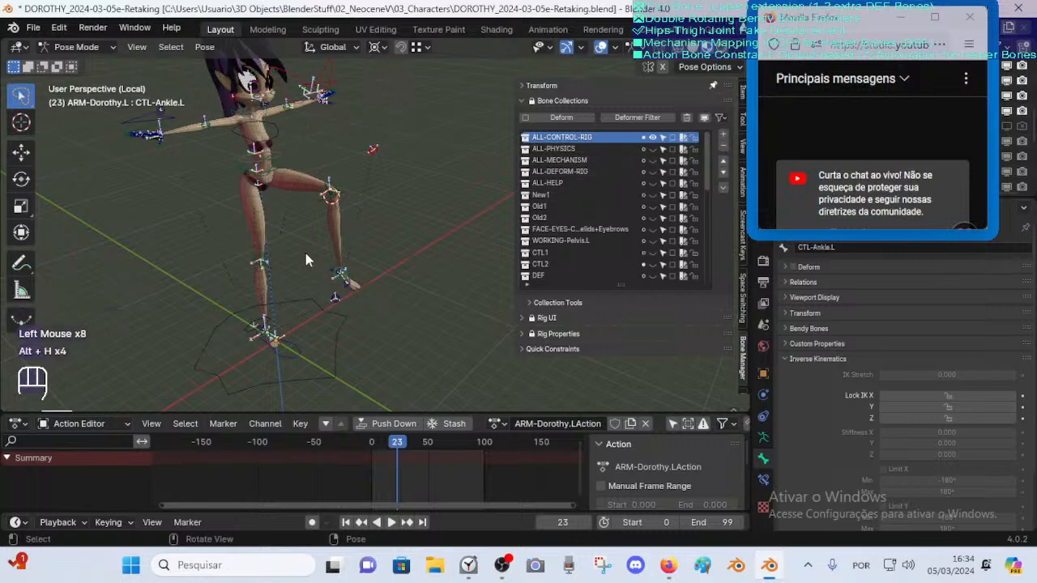
Go to frame 0 and check the standing pose with all control bones selected
left_click(360, 440)
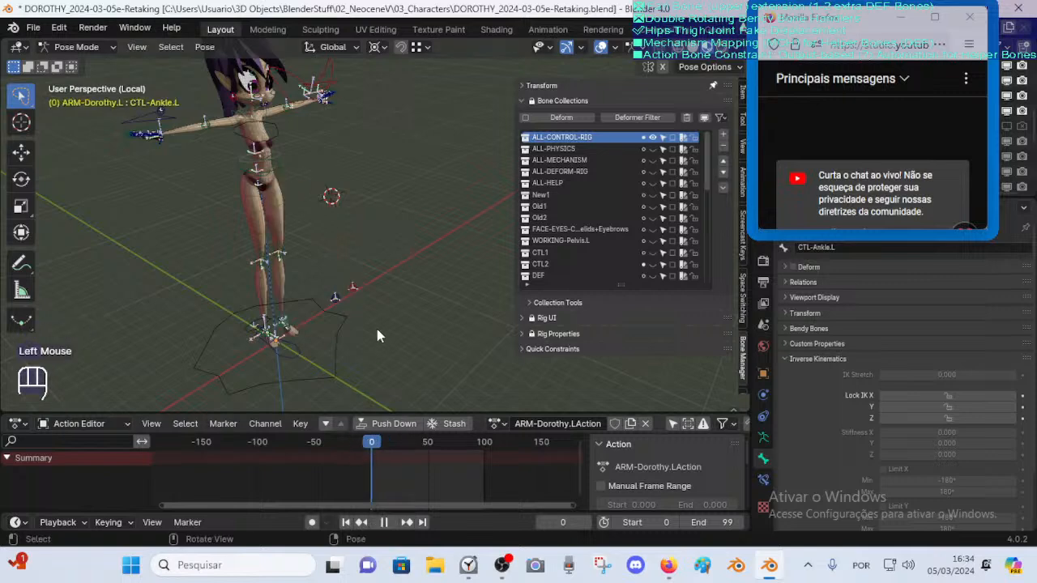
key("a")
key("alt+q")
key("alt+q")
middle_click_drag(255, 350, 419, 222)
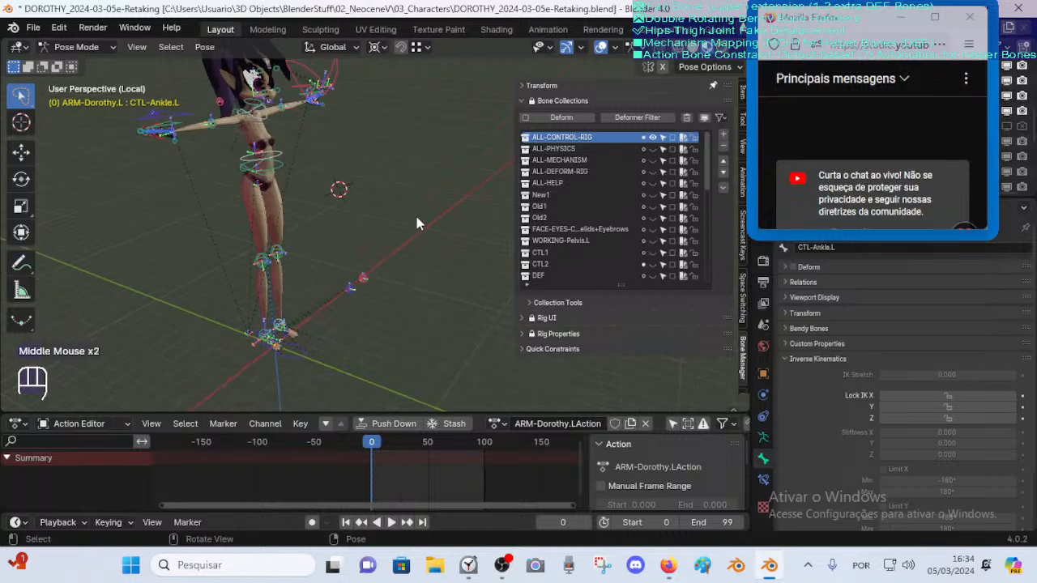
Toggle the main bone collections to find the left counterpart of MTR-Leg.R, leaving ALL-DEFORM-RIG and ALL-HELP shown
left_click(302, 361)
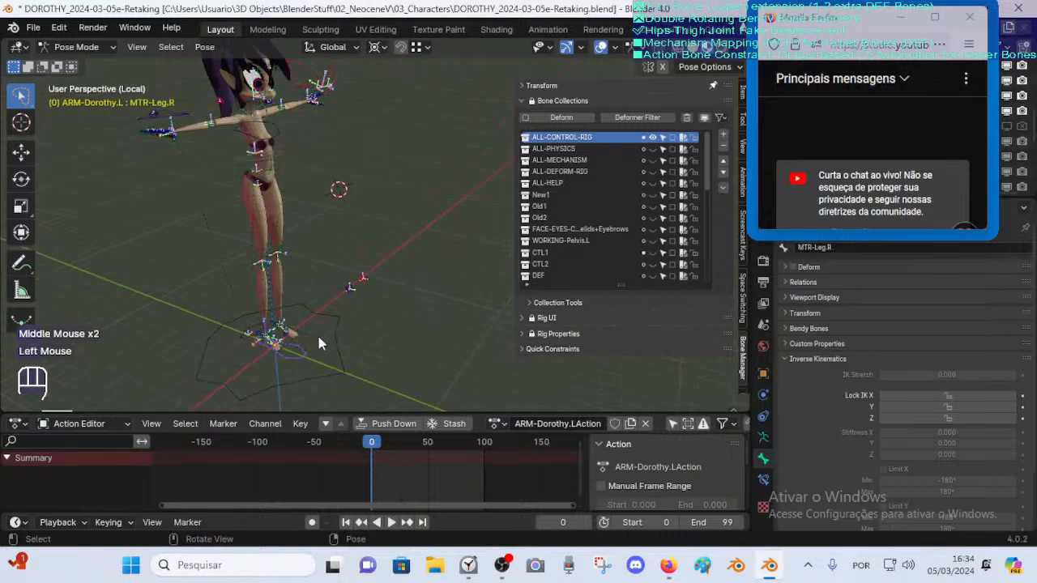
left_click(653, 159)
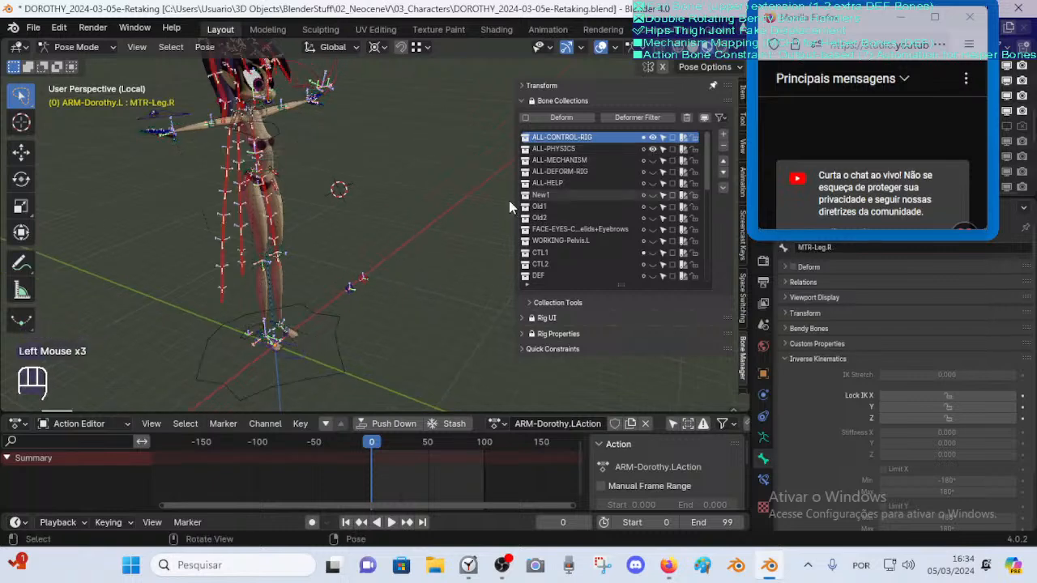
left_click(651, 151)
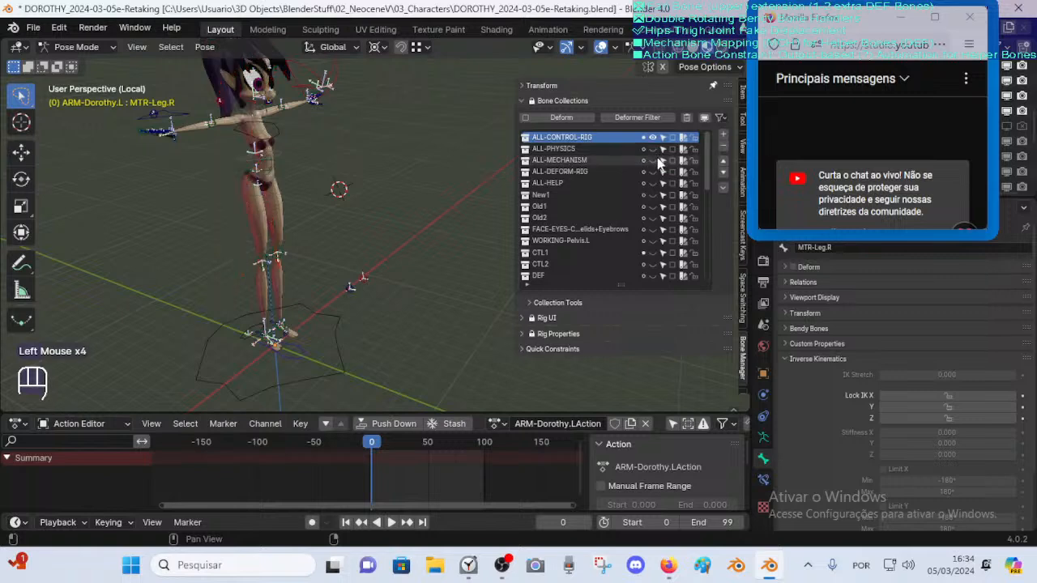
left_click(653, 160)
left_click(652, 161)
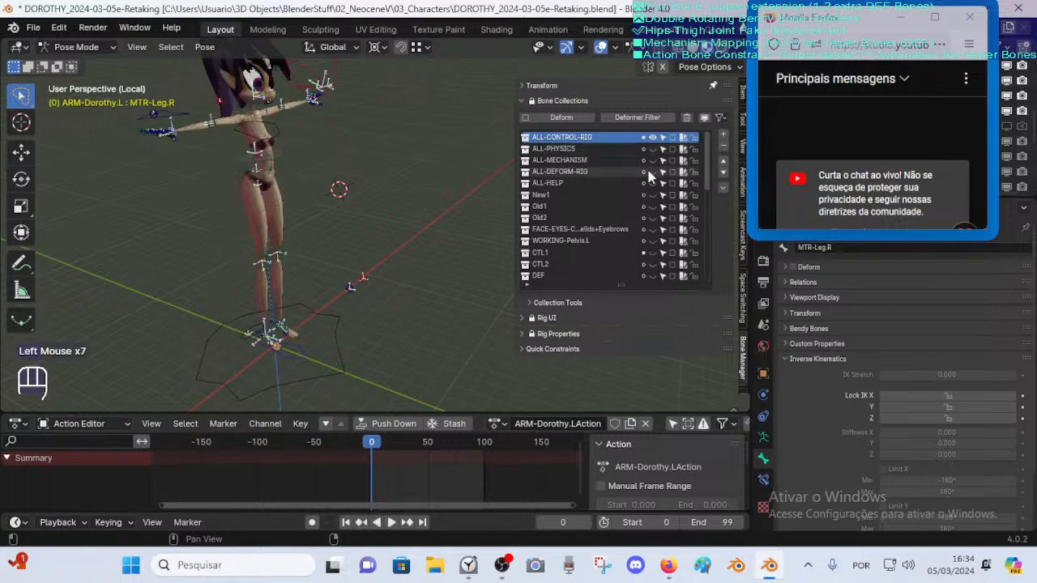
left_click(652, 172)
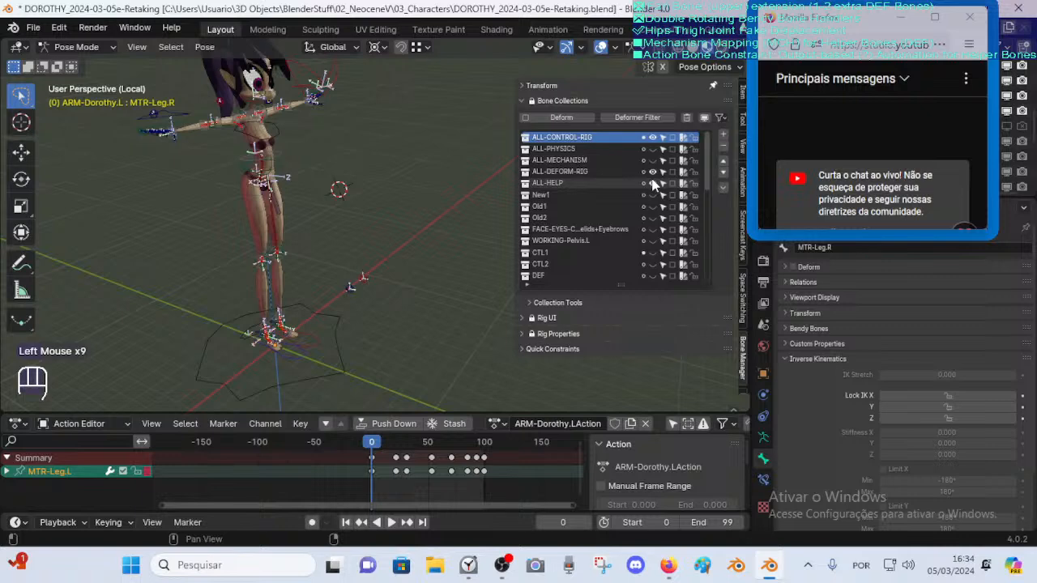
left_click(652, 181)
left_click(652, 183)
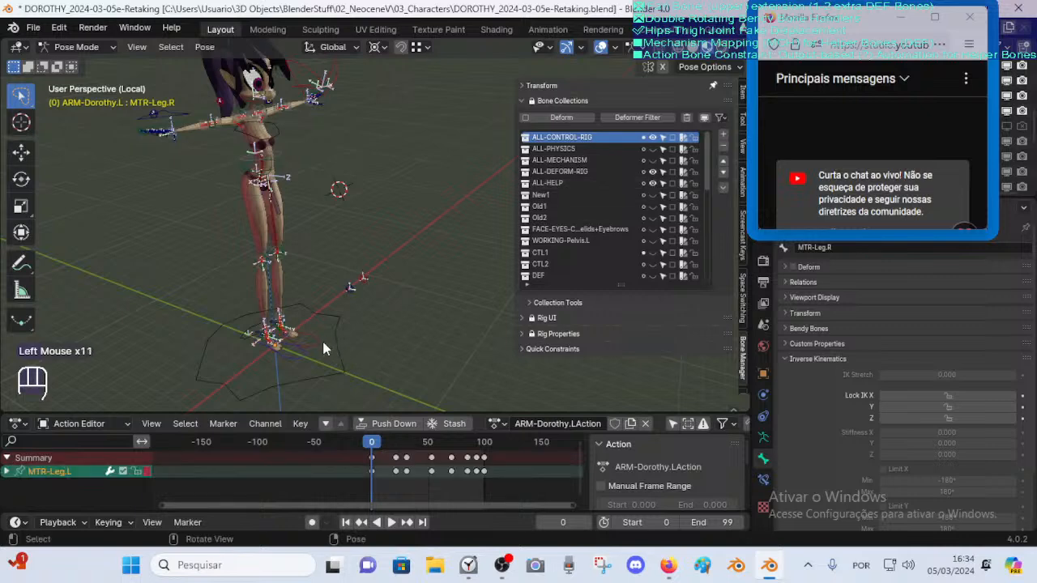
Select the MTR-Leg.L foot control and add it to the ALL-CONTROL-RIG bone collection
key("alt+a")
key("a")
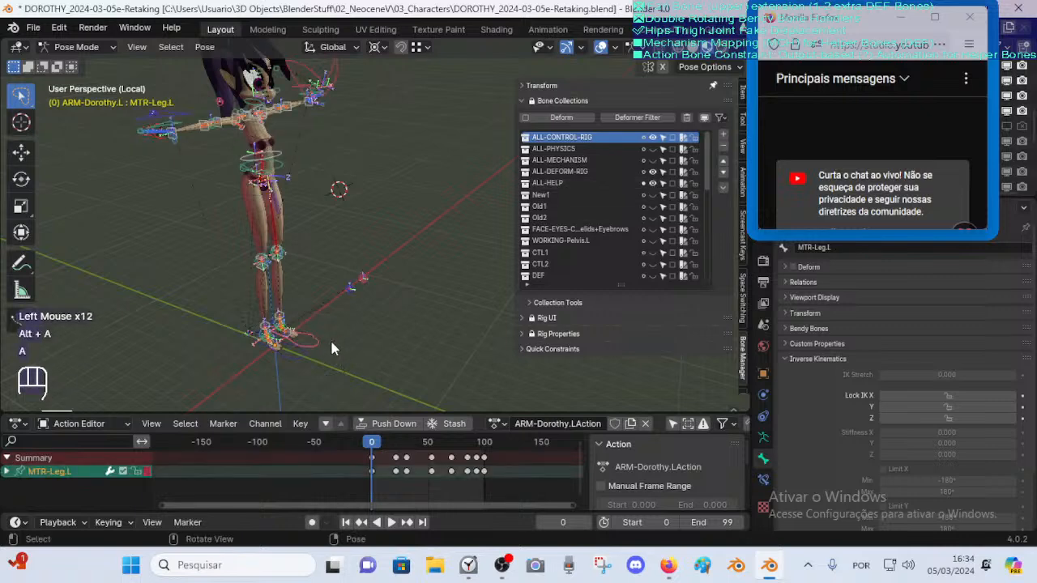
key("alt+a")
left_click(321, 344)
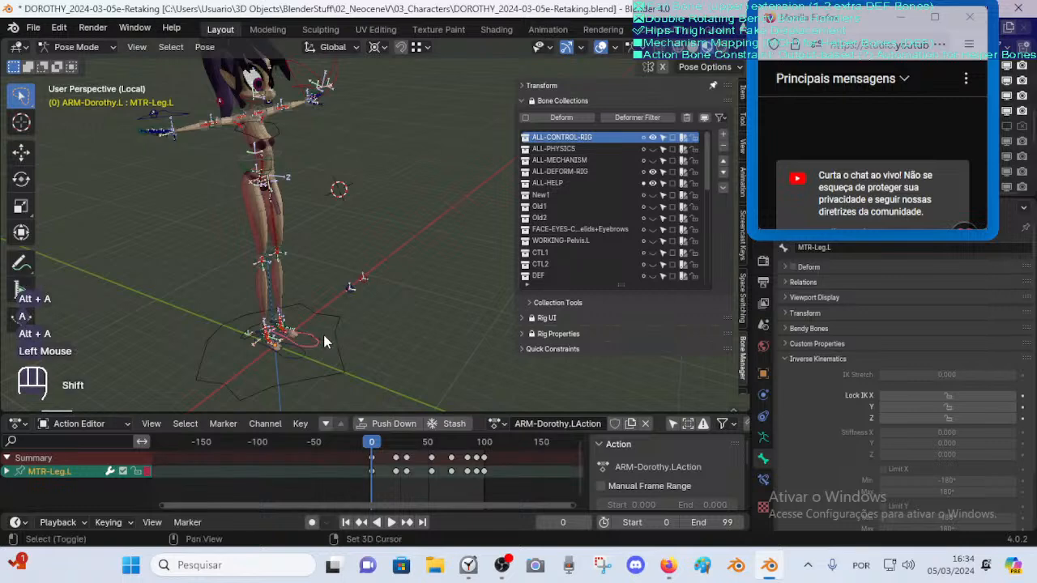
key("shift+m")
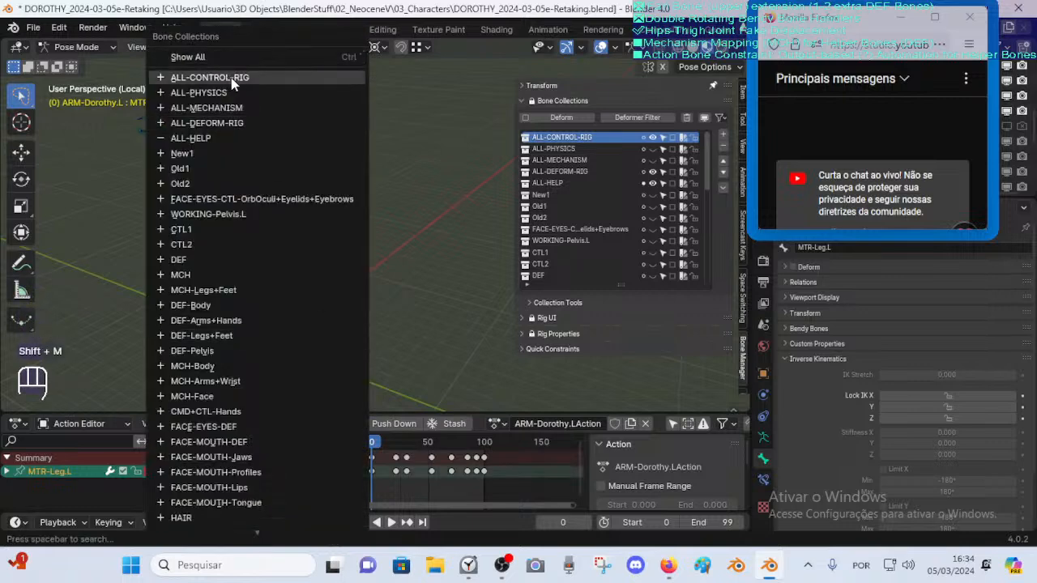
left_click(231, 79)
Leave only ALL-CONTROL-RIG visible among the main collections and move MTR-Leg.L up to raise the left leg
key("alt+a")
left_click(321, 336)
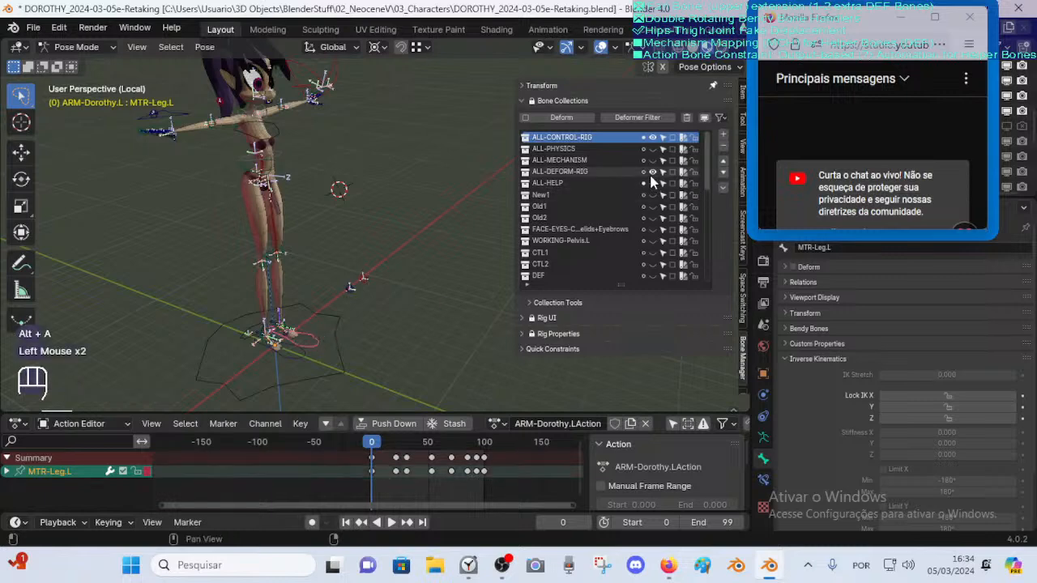
left_click(315, 328)
key("g")
left_click(352, 255)
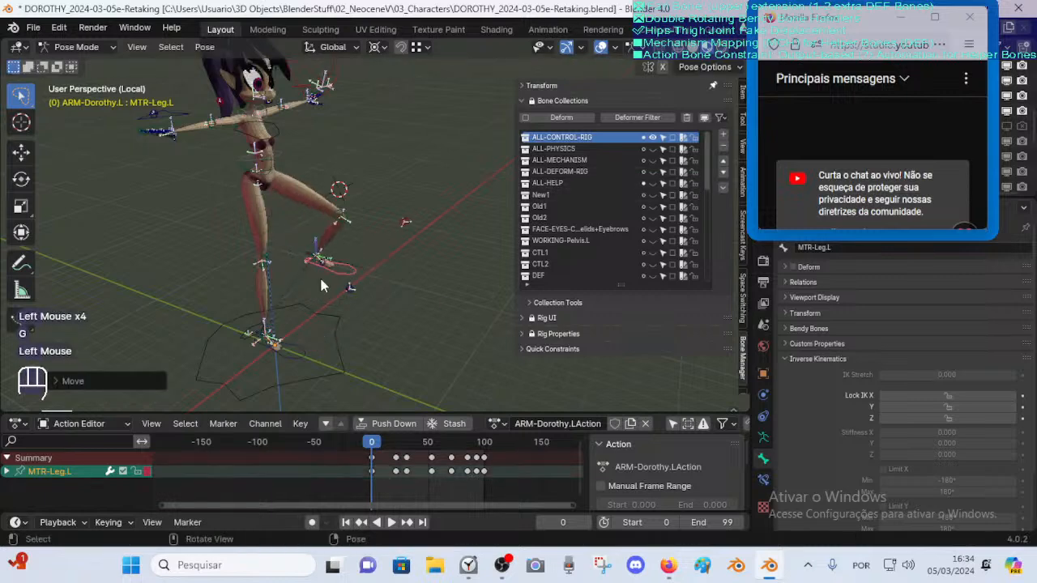
middle_click_drag(321, 285, 377, 237)
scroll(377, 238, "up", 3)
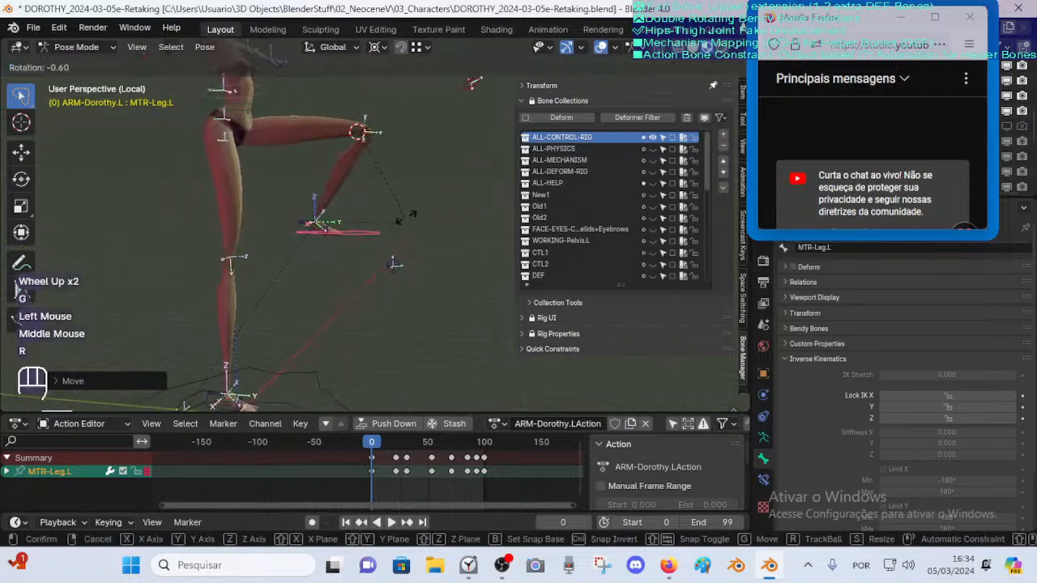
Set the pivot point to Individual Origins and tilt the raised left foot by rotating MTR-Leg.L on the global X axis
key("r")
key("x")
left_click(402, 248)
key("less")
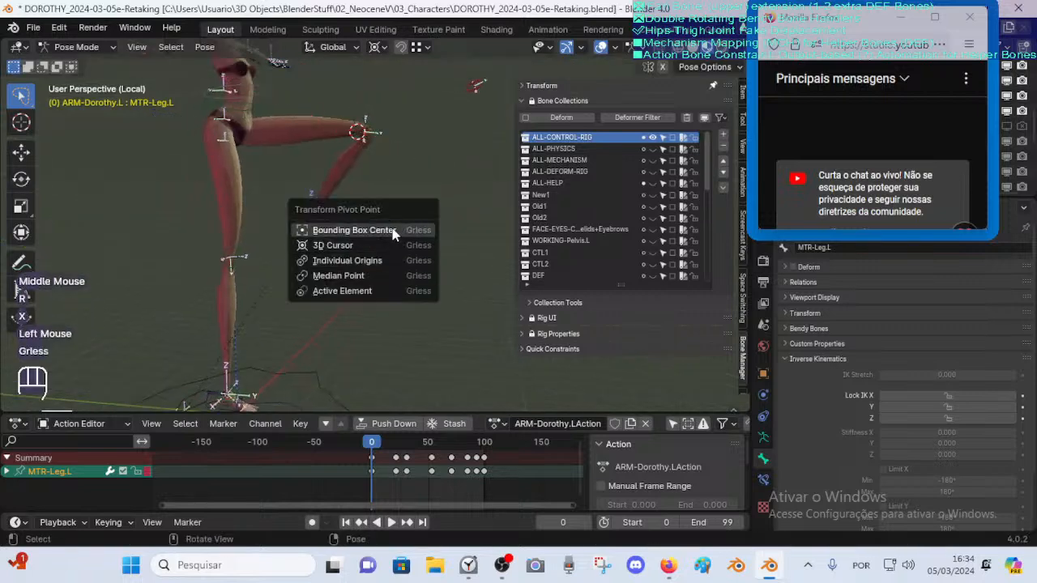
left_click(390, 258)
key("r")
key("x")
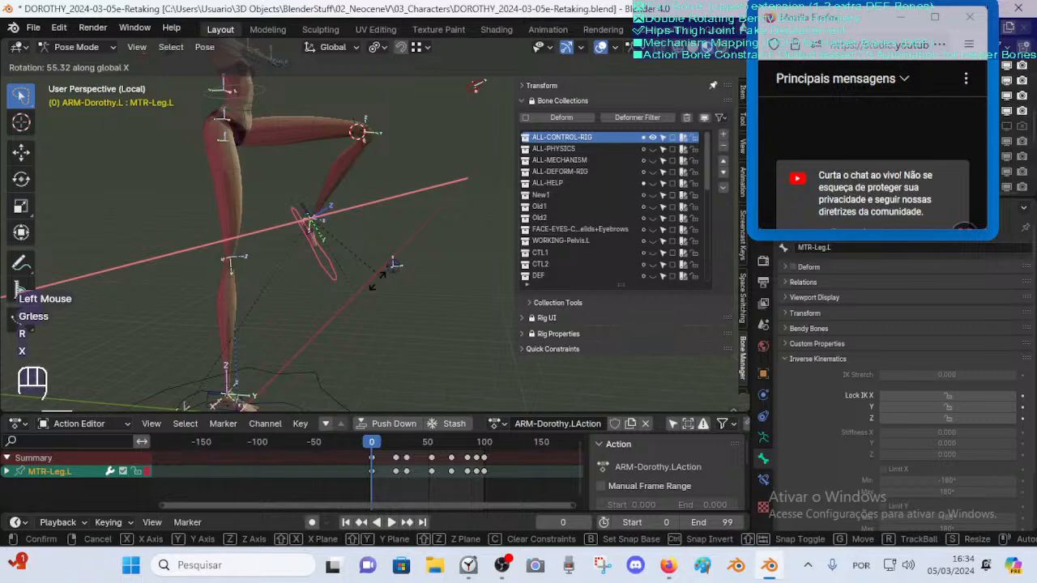
left_click(377, 277)
scroll(364, 231, "up", 1)
key("a")
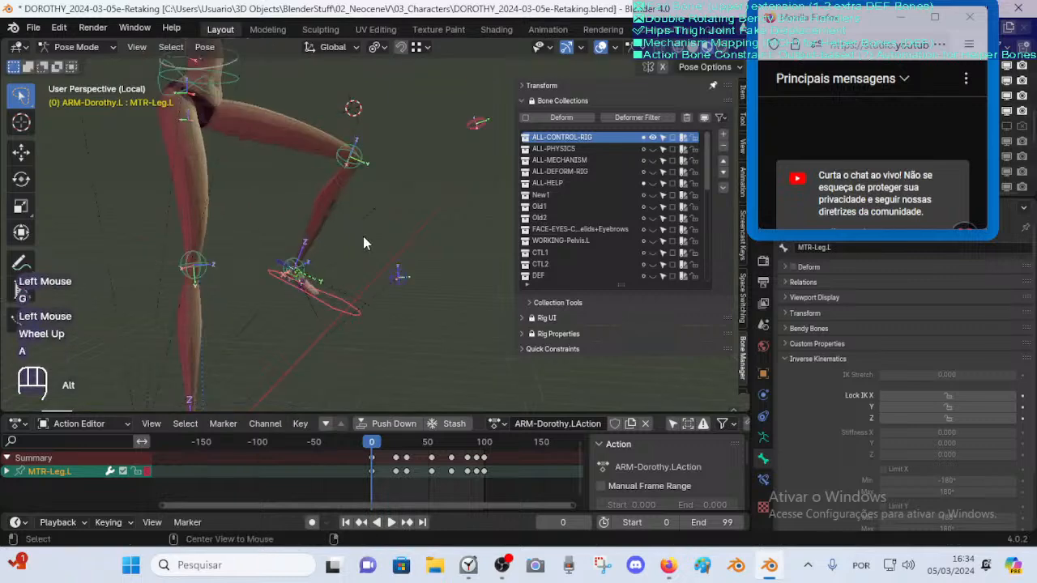
Clear the transforms of all bones and move MTR-Leg.L up to raise the left leg again
key("alt+q")
key("alt+q")
scroll(300, 342, "down", 1)
key("g")
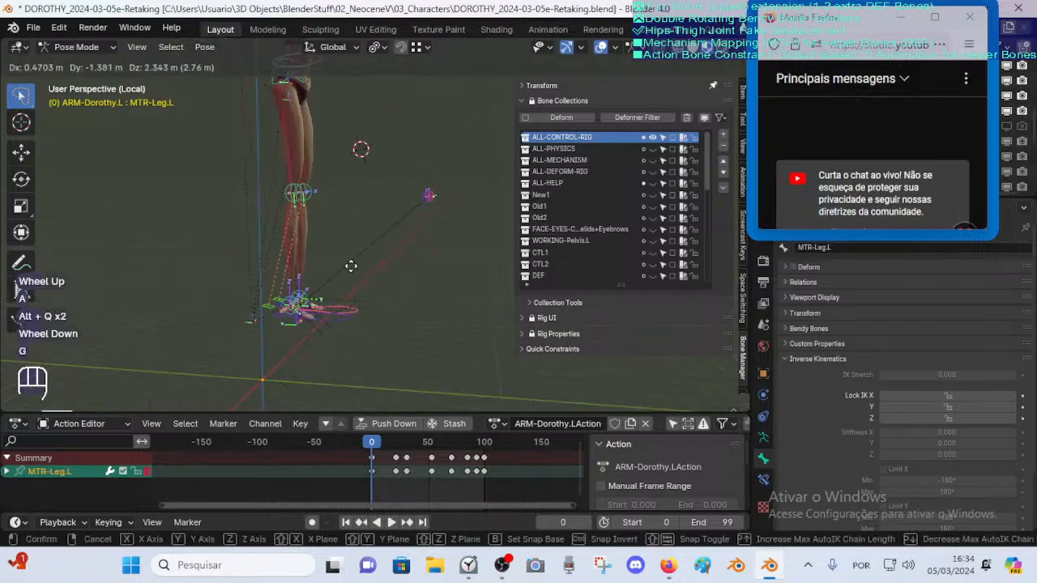
key("Escape")
left_click(323, 367)
key("g")
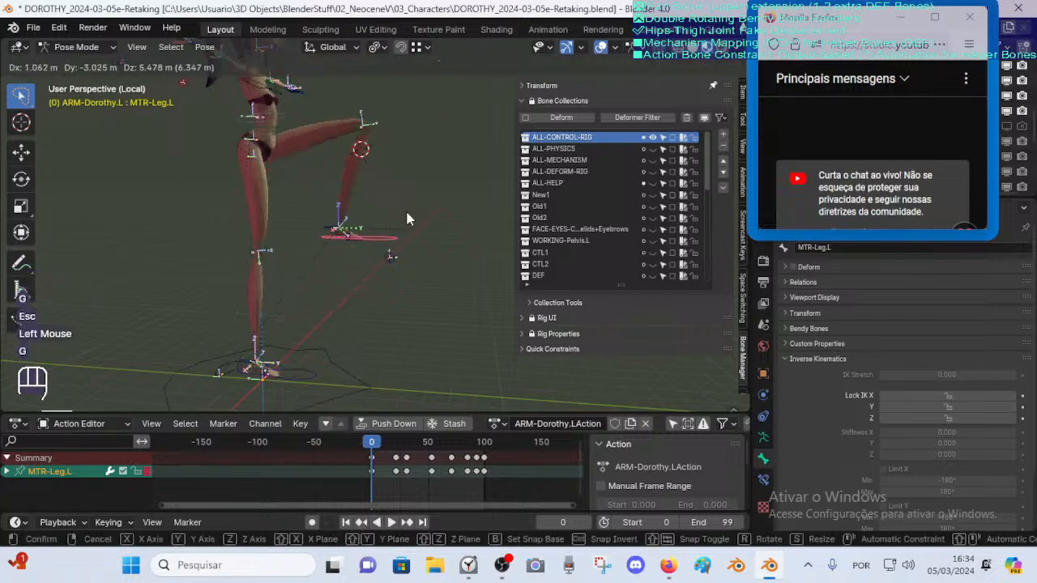
left_click(411, 205)
scroll(413, 204, "up", 2)
scroll(382, 196, "up", 2)
middle_click_drag(389, 263, 292, 166, "shift")
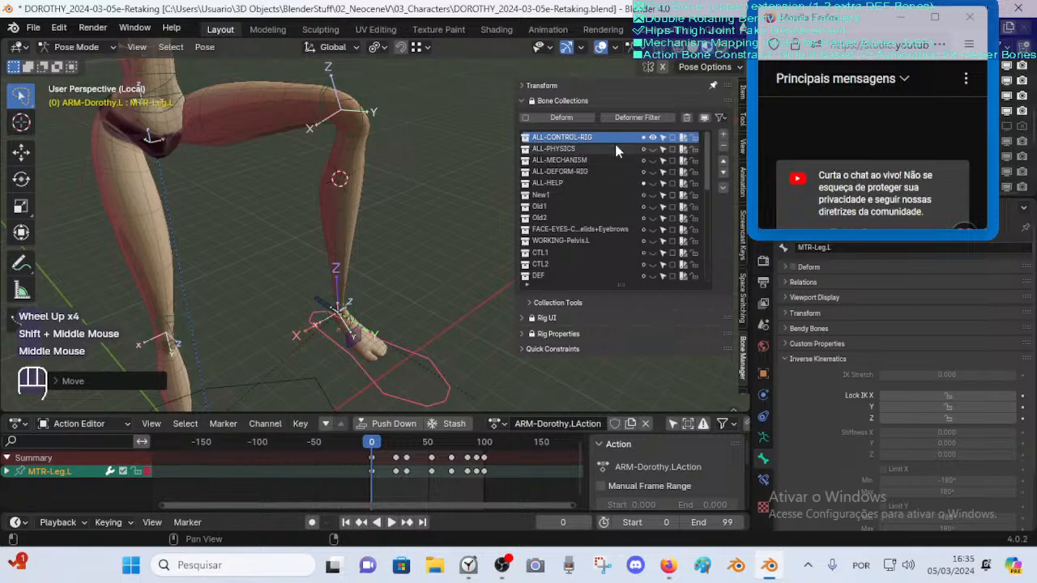
Show the ALL-MECHANISM and ALL-DEFORM-RIG bone collections and select DEF-Thigh.L in the raised leg
left_click(653, 160)
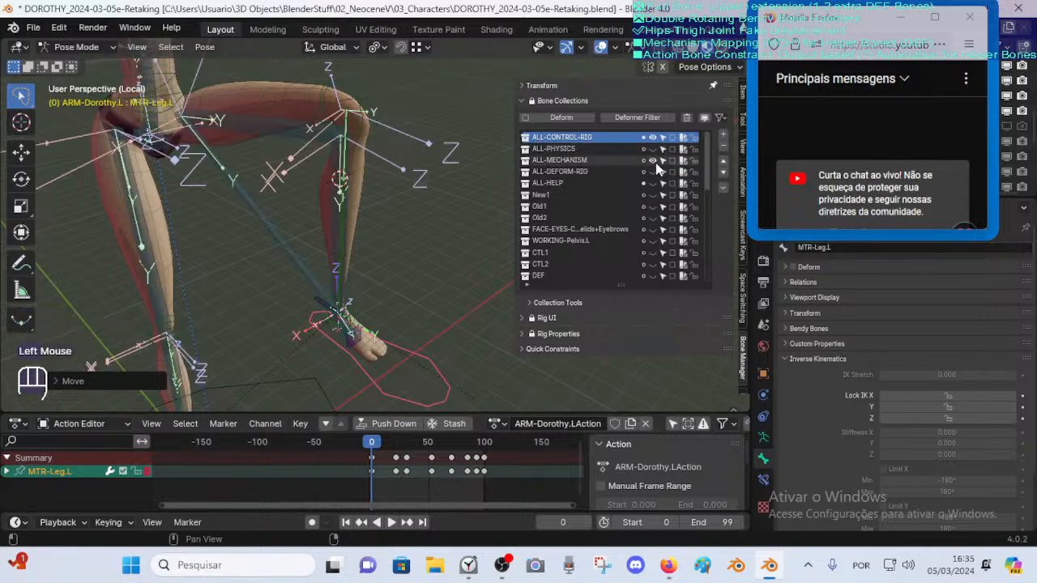
middle_click_drag(230, 174, 294, 174)
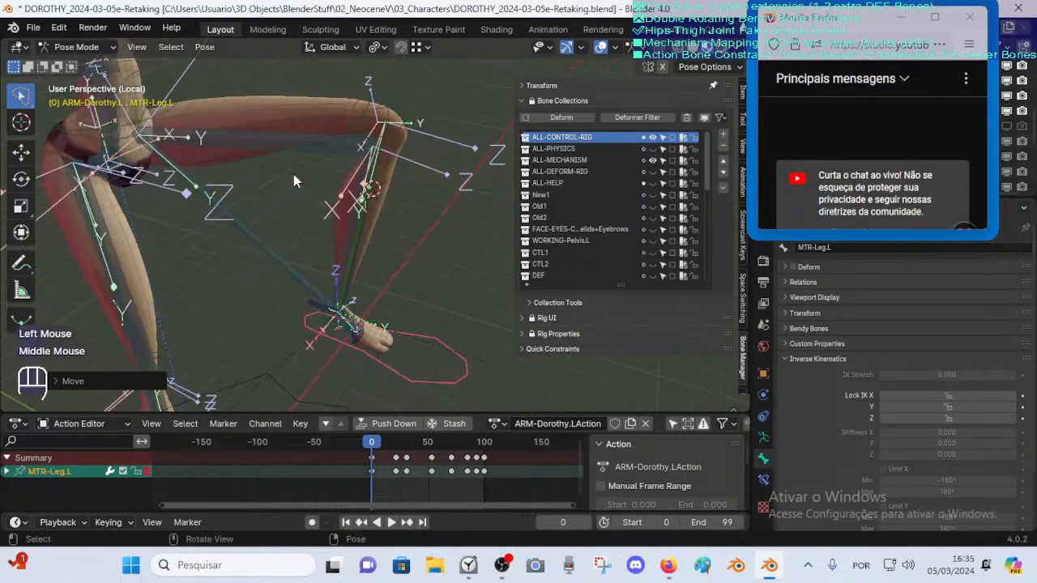
left_click(653, 172)
left_click(318, 135)
middle_click_drag(305, 175, 384, 118)
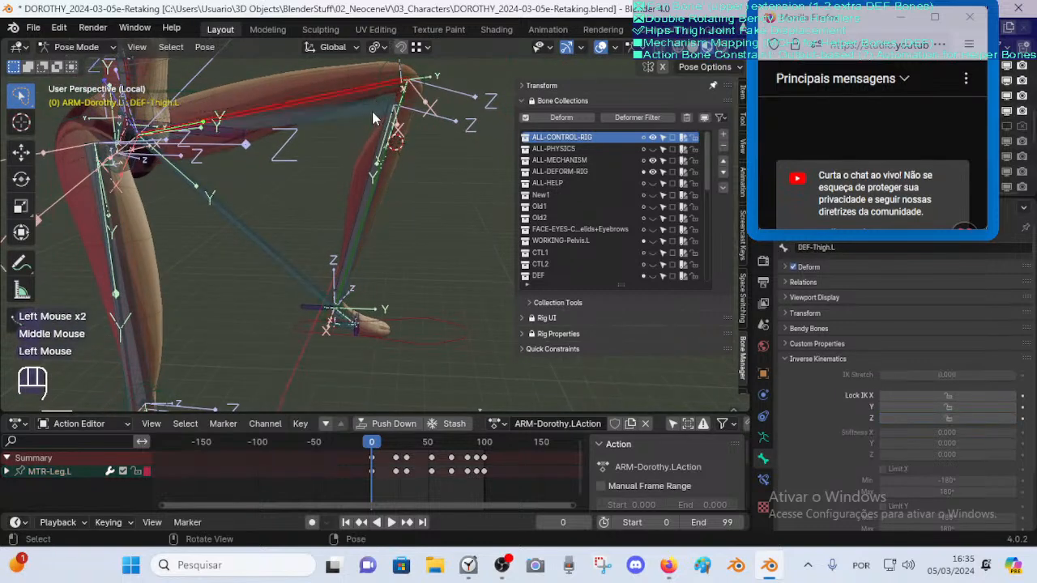
left_click(392, 134)
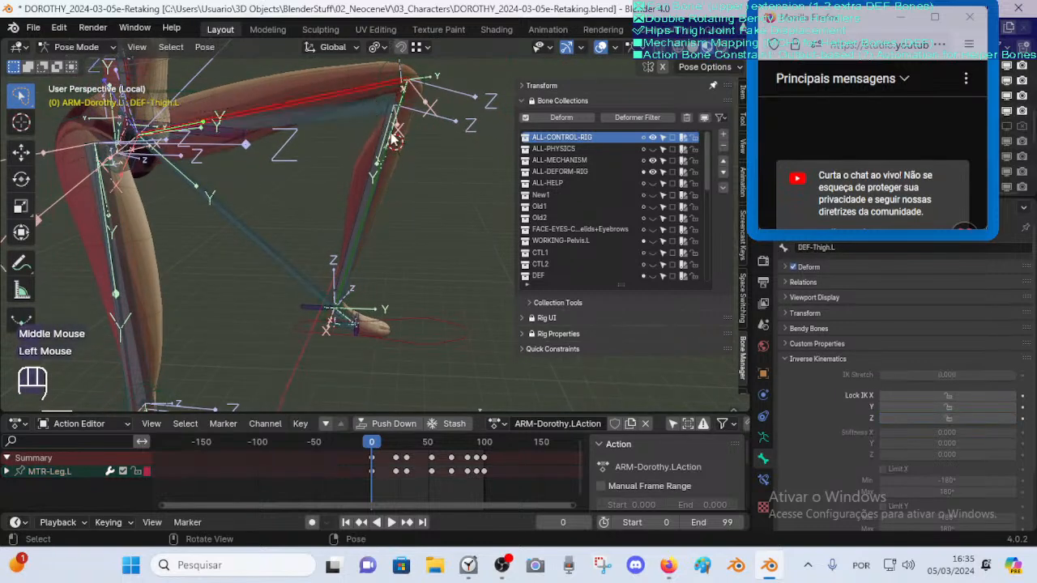
Try moving the CTL-Knee.L and CTL-Ankle.L controls, cancelling each move
left_click(409, 76)
key("g")
key("Escape")
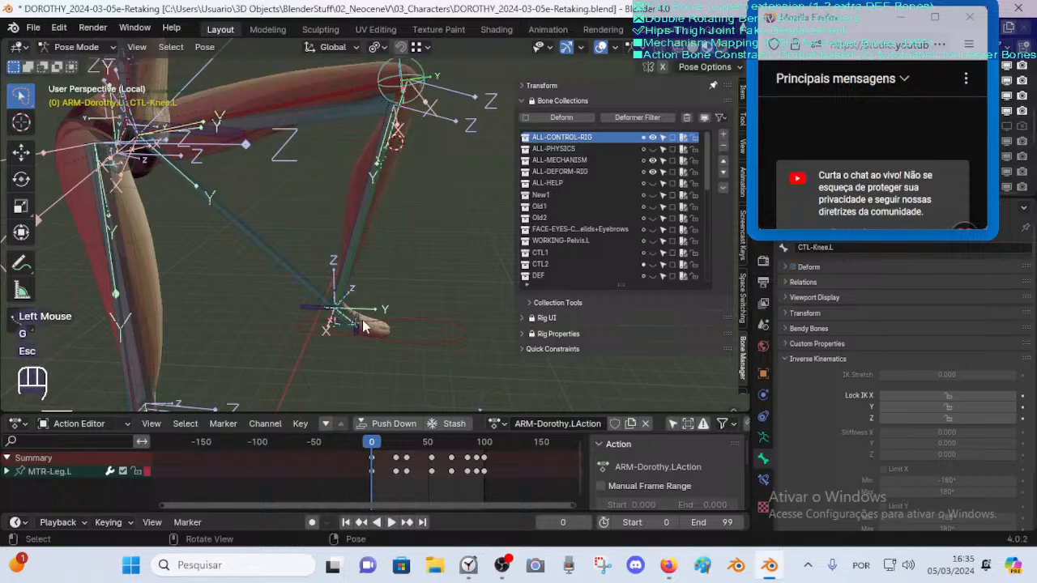
left_click(332, 328)
key("g")
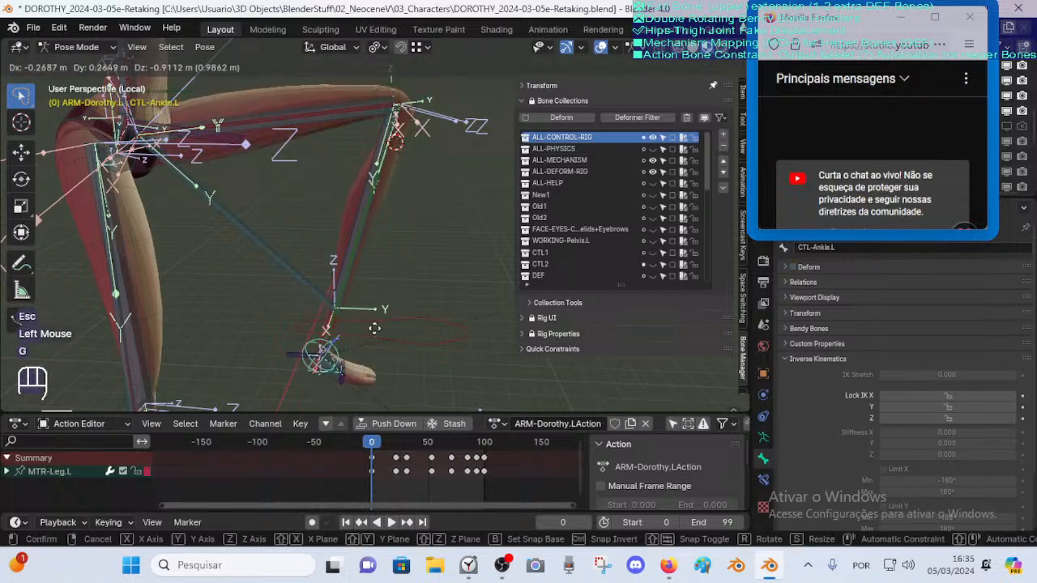
key("Escape")
Select CTL-Knee.L and reset the Distance of its Limit Distance.001 constraint targeting MCH-7-Thigh.L
middle_click_drag(418, 72, 409, 105, "shift")
left_click(387, 99)
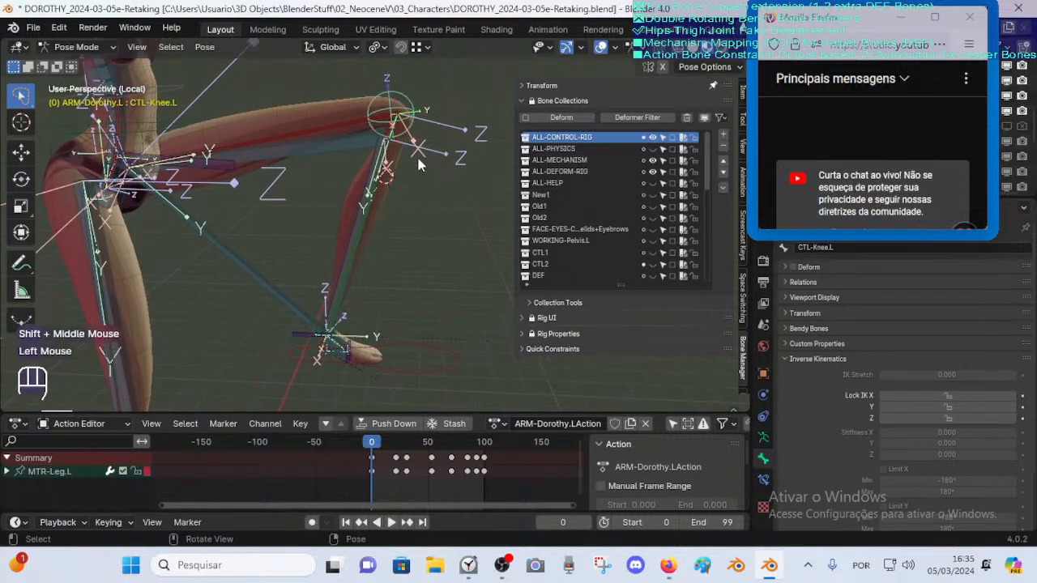
middle_click_drag(418, 164, 409, 129)
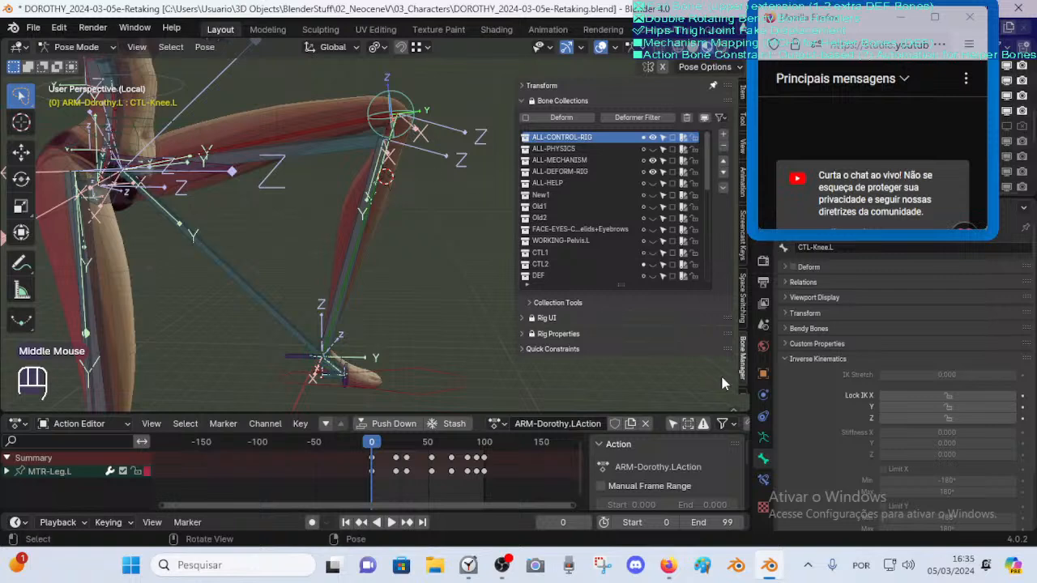
left_click(764, 480)
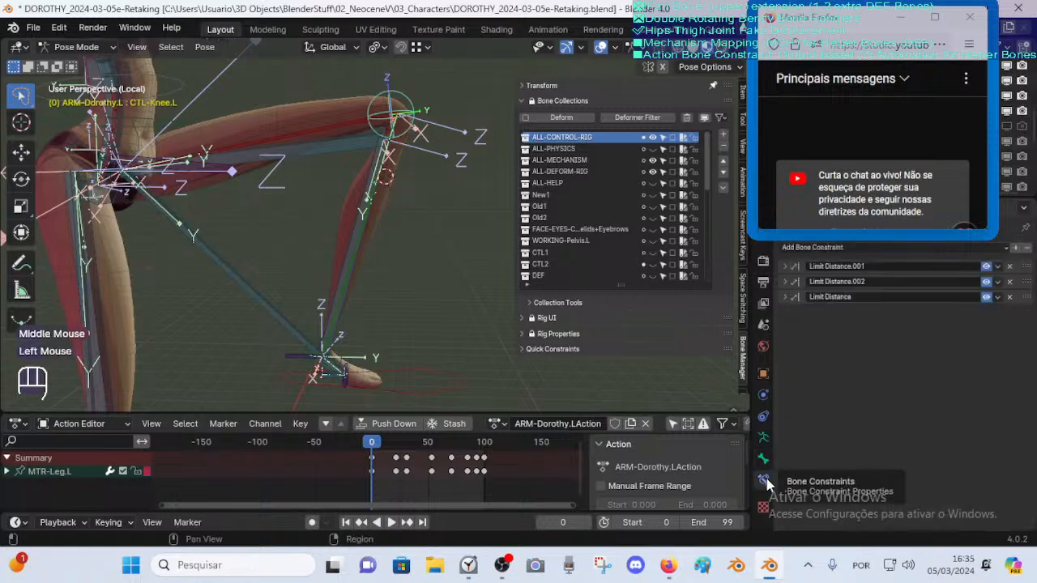
left_click(784, 268)
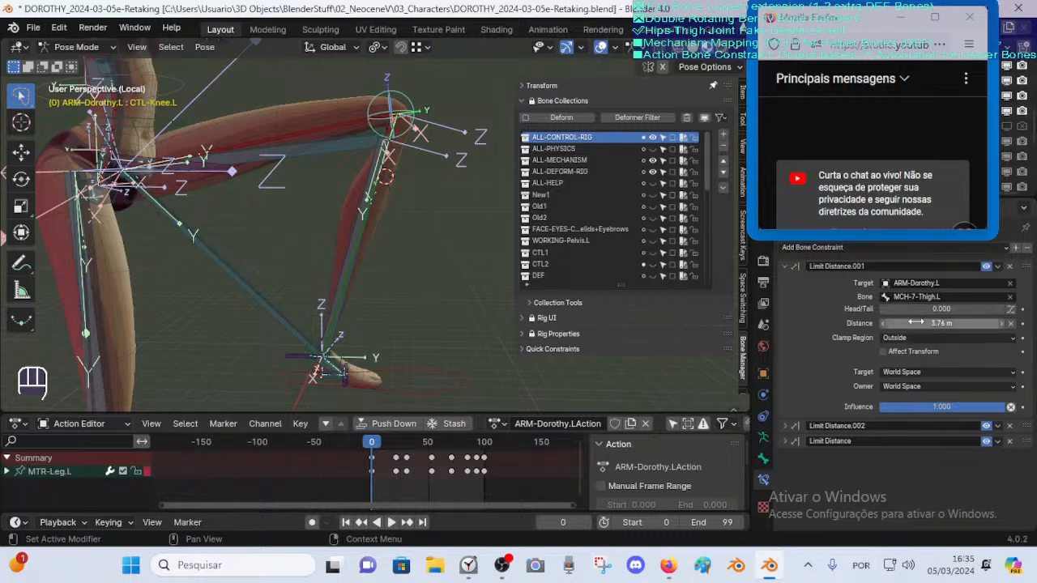
key("BackSpace")
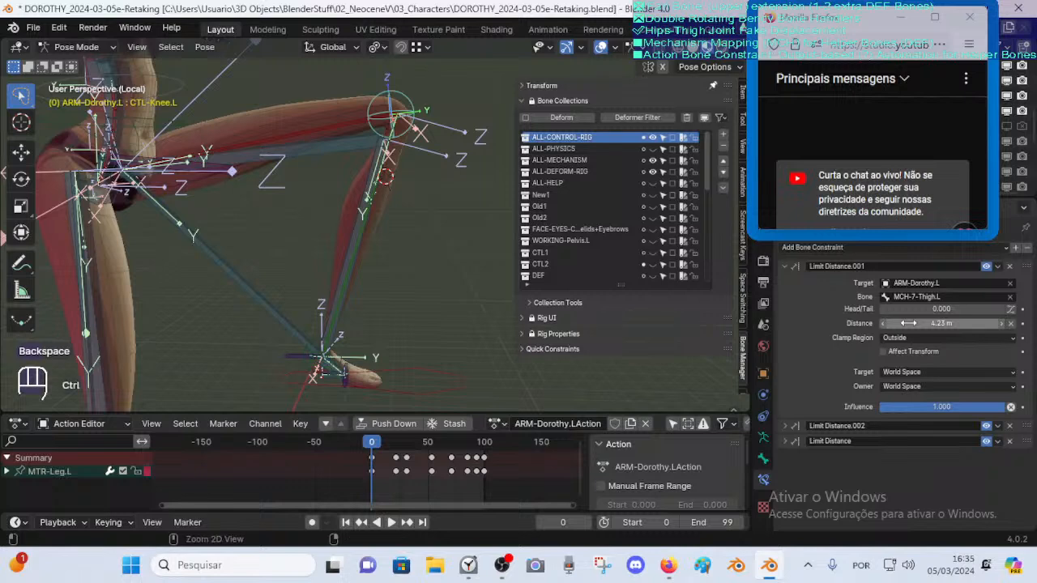
key("ctrl+z")
left_click(784, 265)
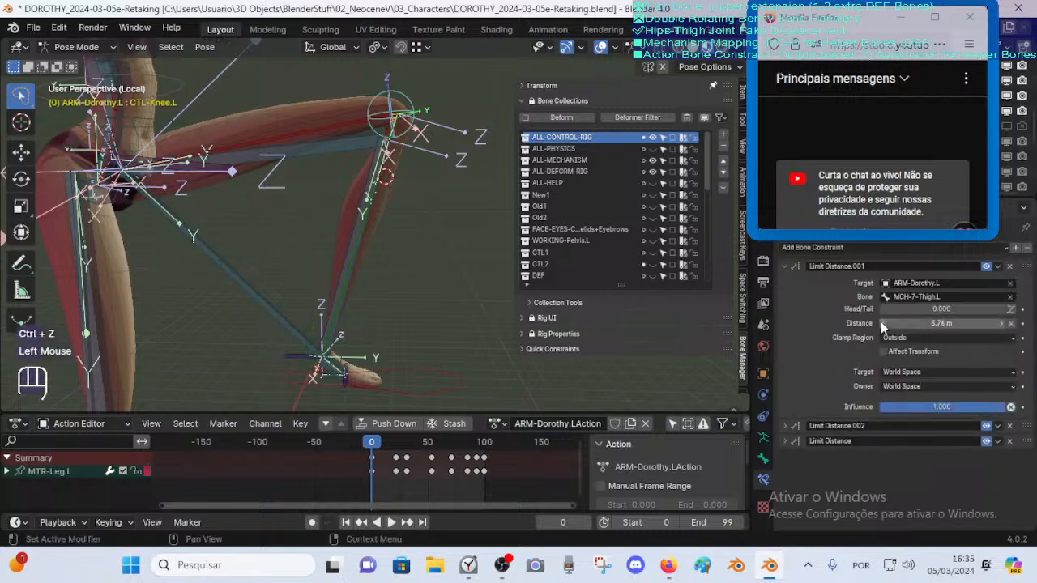
left_click(784, 271)
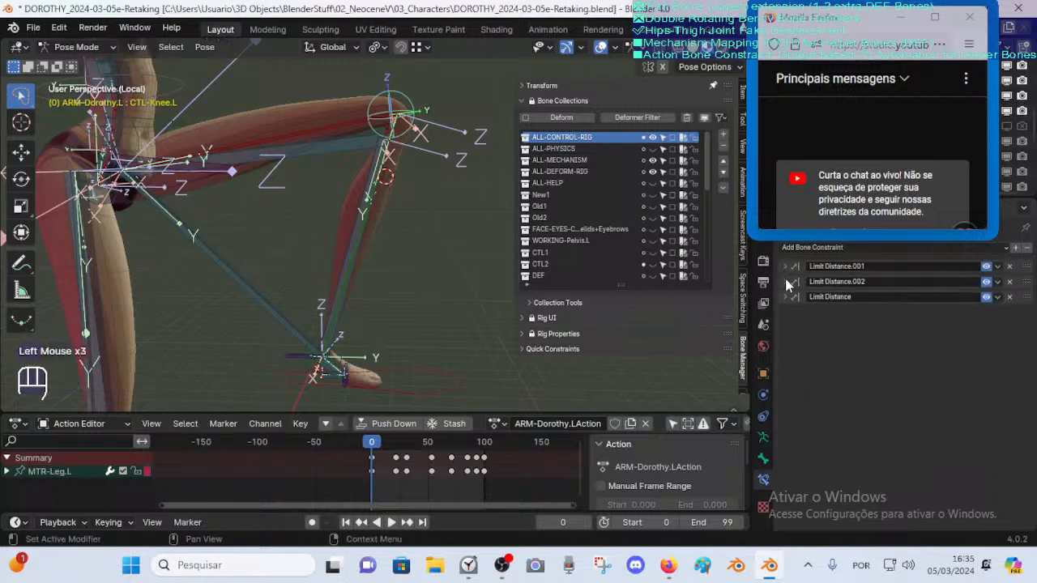
left_click(784, 267)
key("BackSpace")
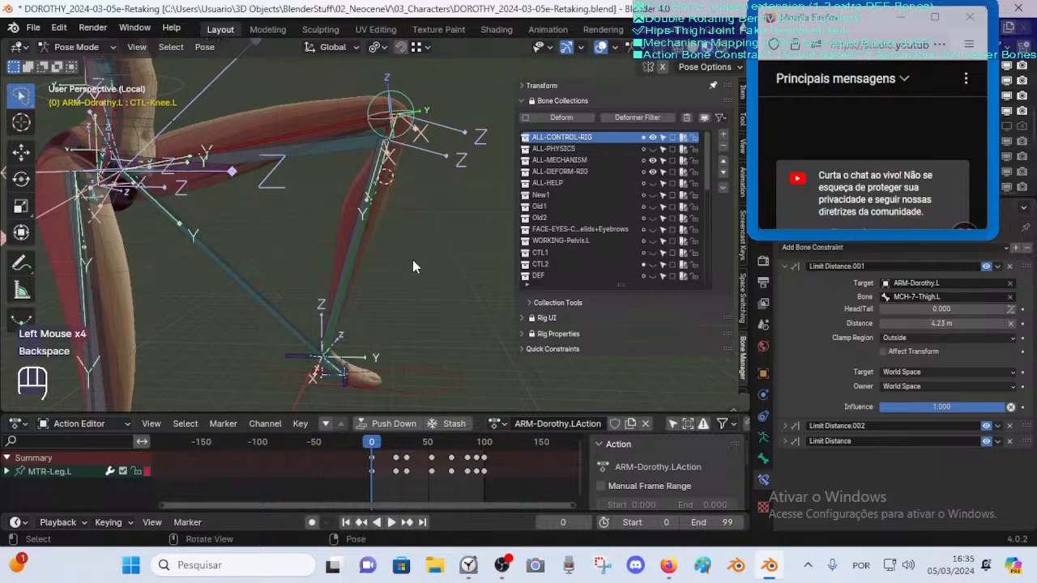
Clear the pose of the whole rig and raise the left leg with MTR-Leg.L until the thigh is about horizontal
key("alt+q")
key("alt+q")
scroll(349, 324, "down", 2)
middle_click_drag(348, 324, 353, 298, "shift")
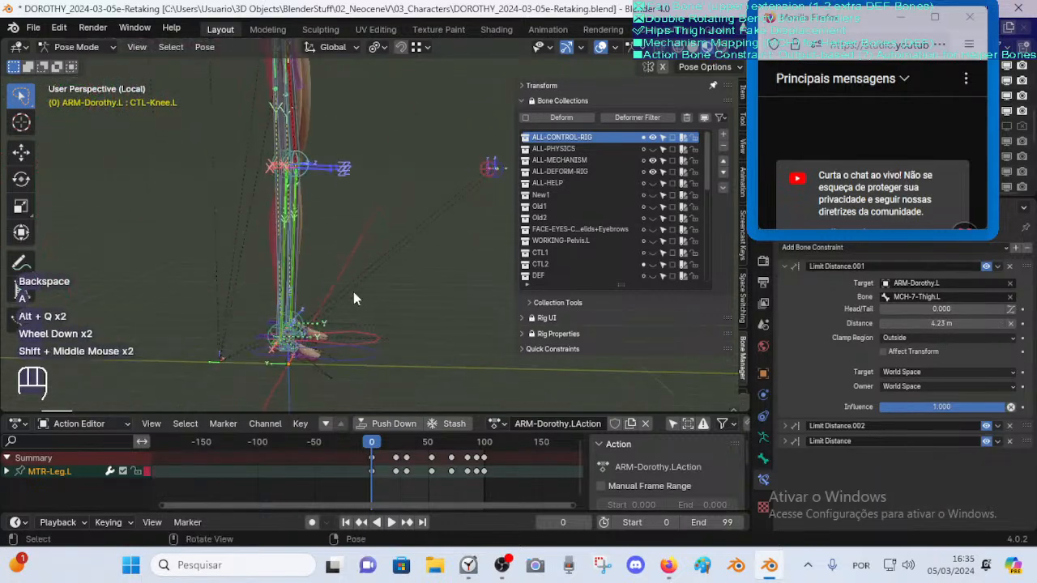
left_click(354, 340)
key("g")
left_click(427, 203)
middle_click_drag(426, 203, 398, 344, "shift")
key("g")
left_click(424, 216)
Test CTL-Knee.L with a cancelled move and reset the Distance of its Limit Distance.002 constraint
left_click(428, 158)
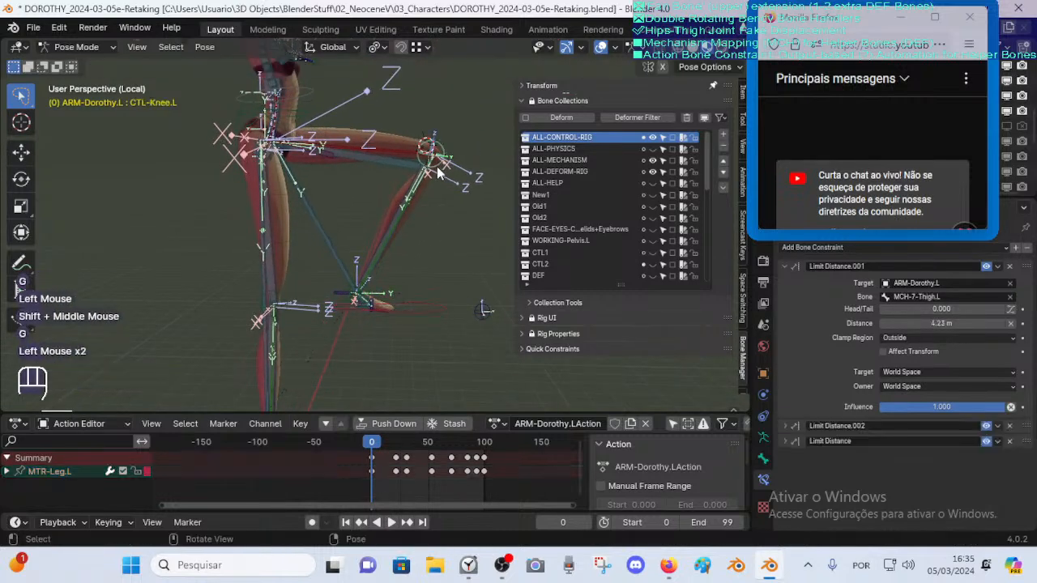
scroll(438, 172, "up", 1)
key("g")
key("Escape")
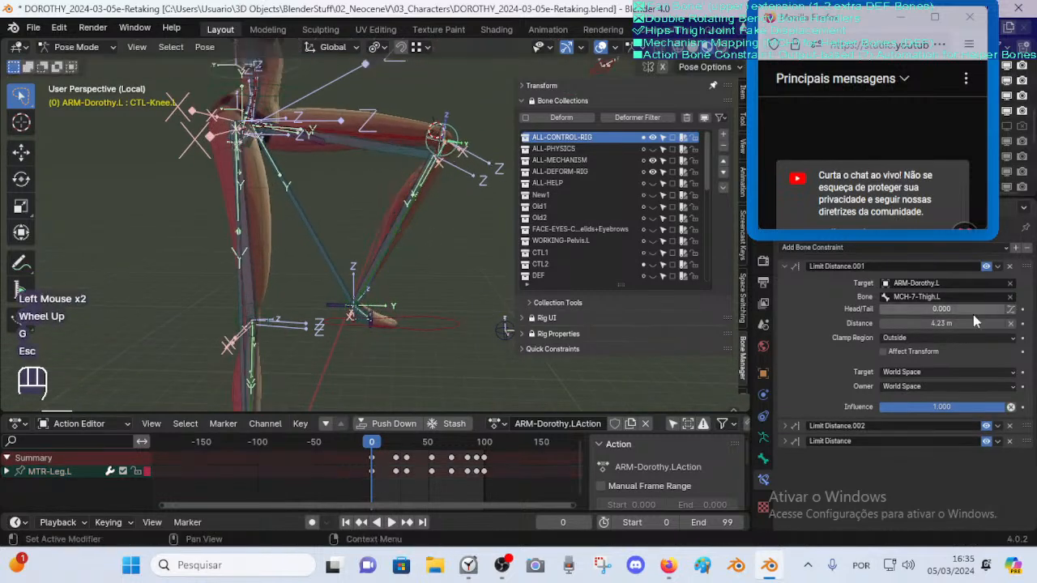
left_click(785, 268)
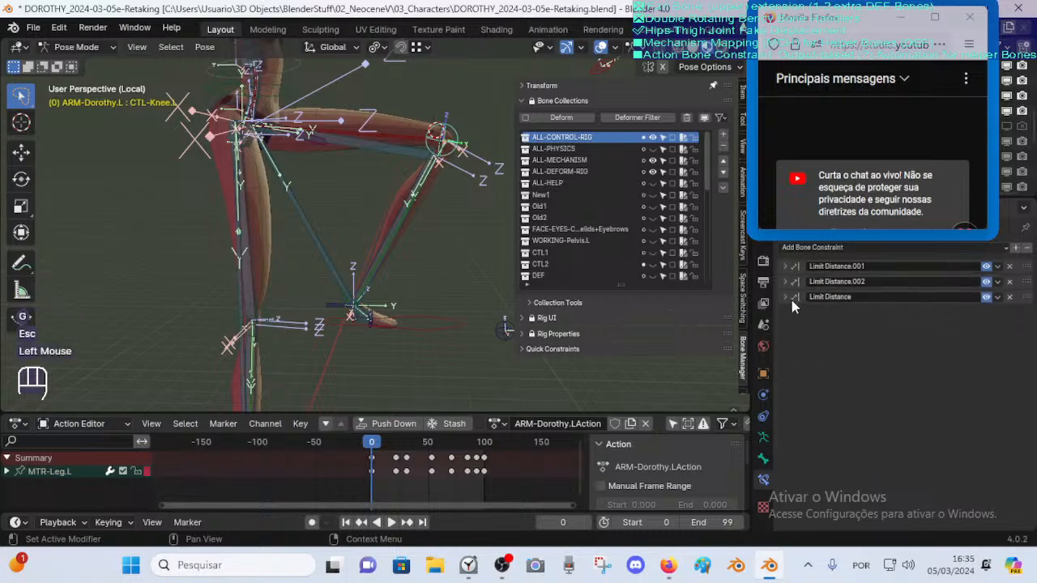
left_click(780, 282)
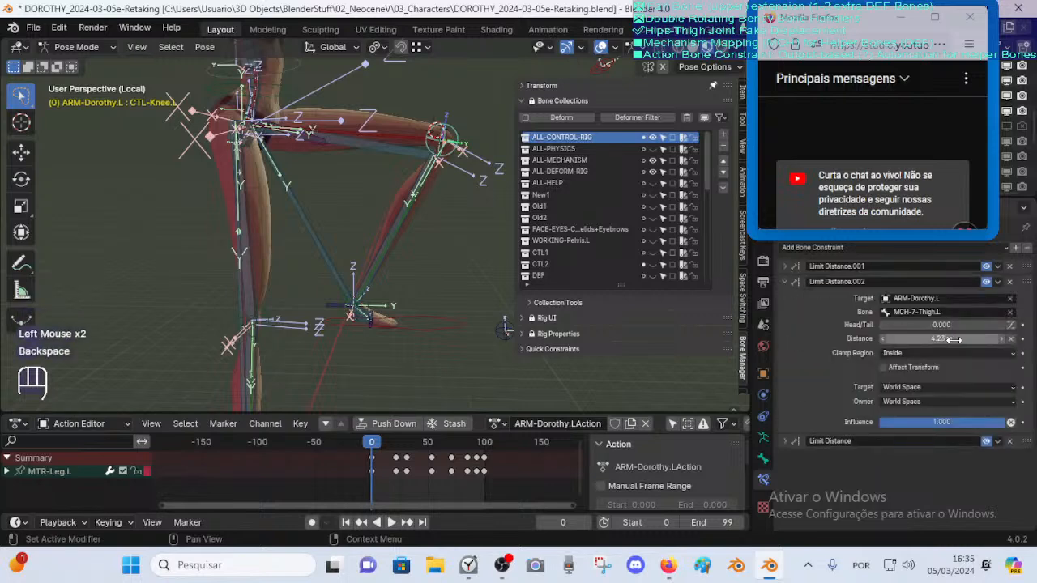
Clear the transforms of CTL-Knee.L and move MTR-Leg.L slightly up and forward
left_click(428, 305)
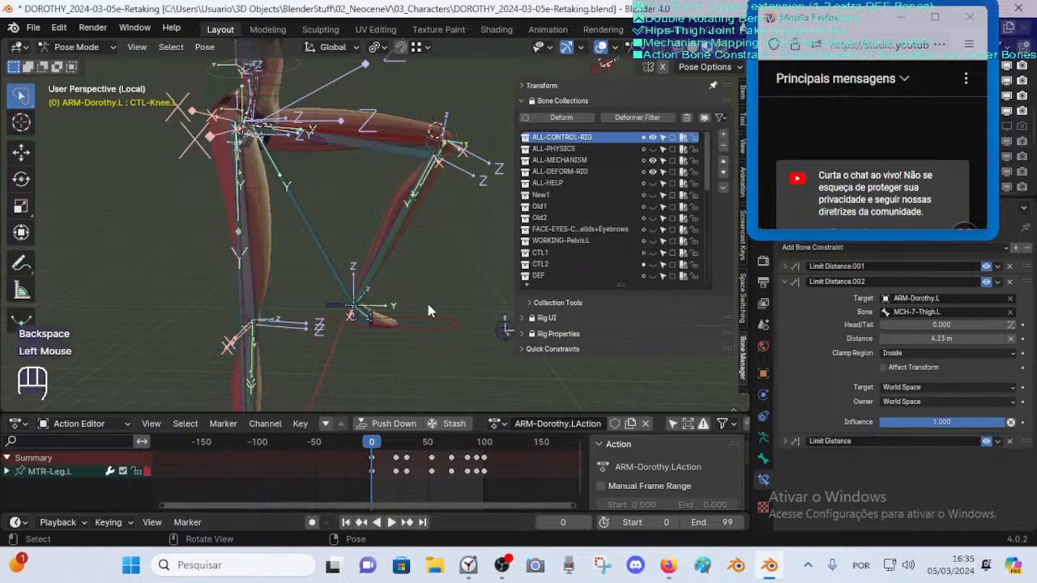
left_click(450, 141)
key("alt+q")
key("alt+q")
left_click(429, 306)
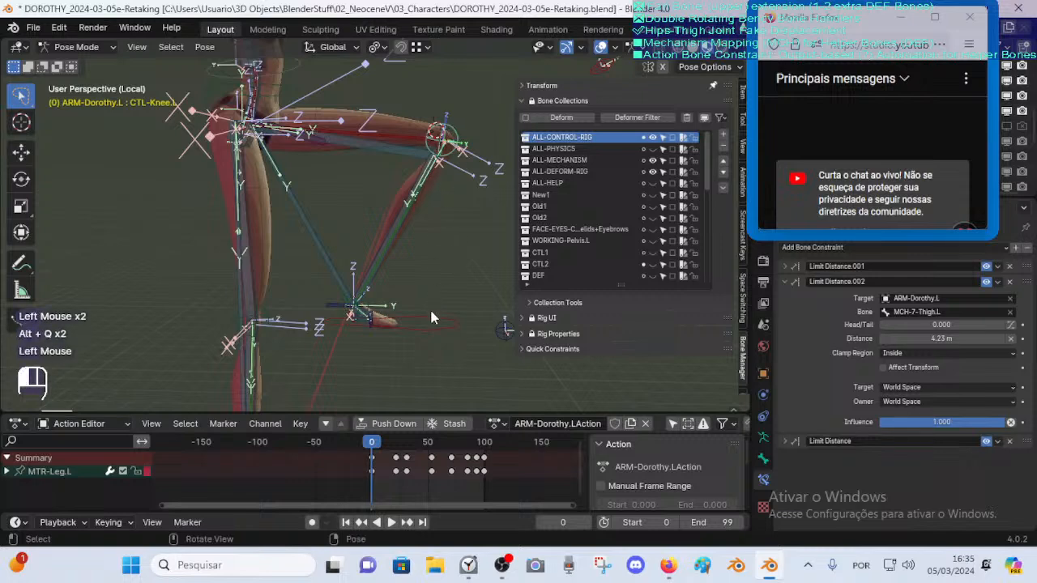
key("g")
left_click(456, 148)
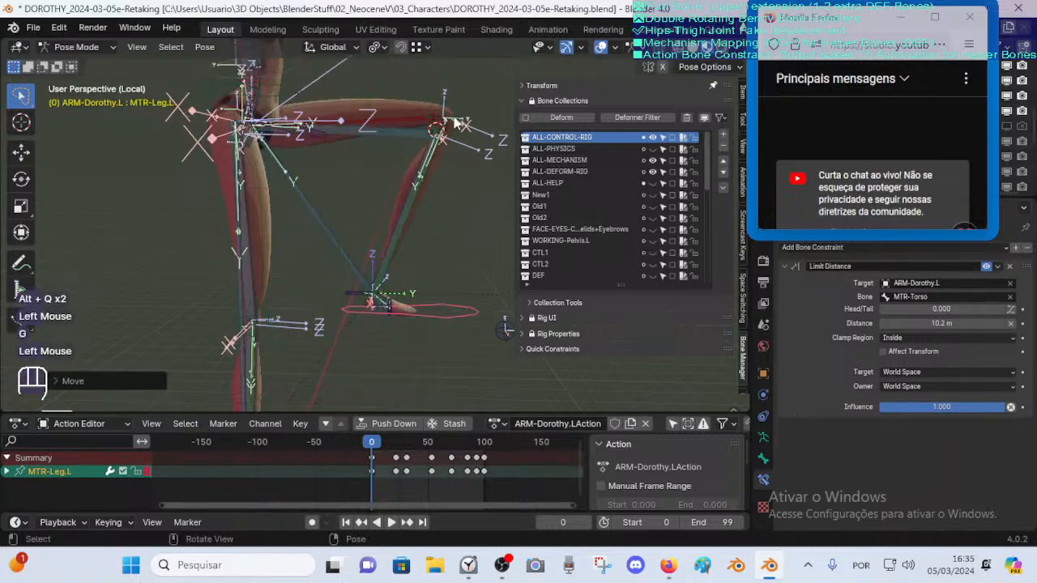
Reset the Distance of the CTL-Knee.L bone's Limit Distance constraint that targets DEF-5-LEG-28-Foot.L
left_click(456, 123)
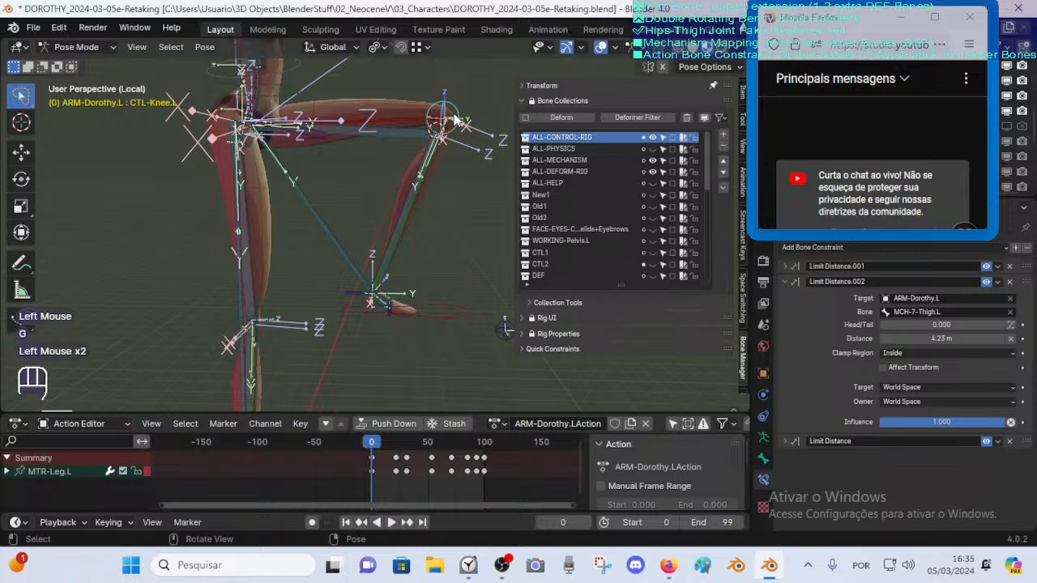
left_click(785, 282)
left_click(784, 297)
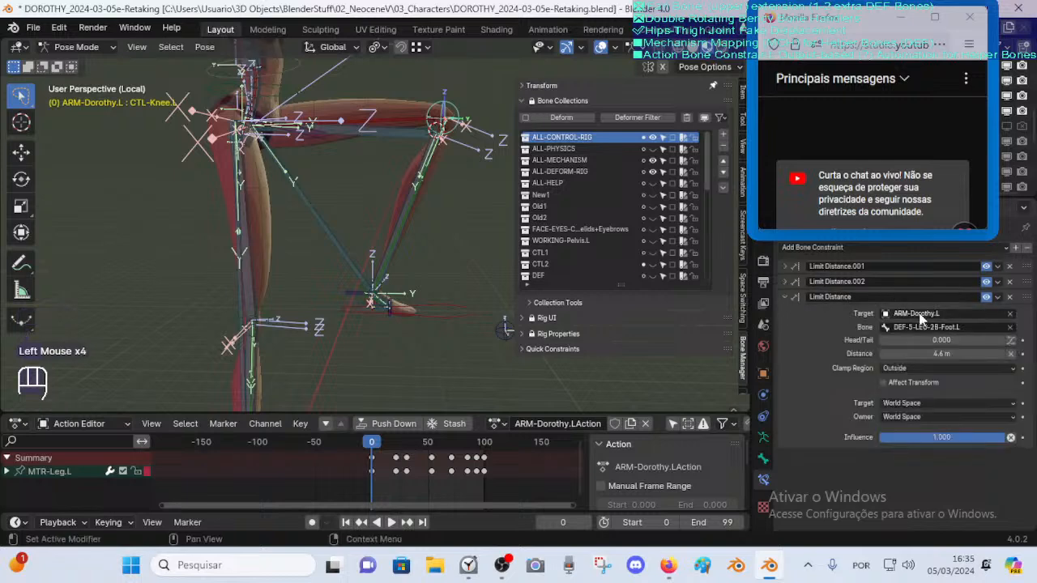
key("BackSpace")
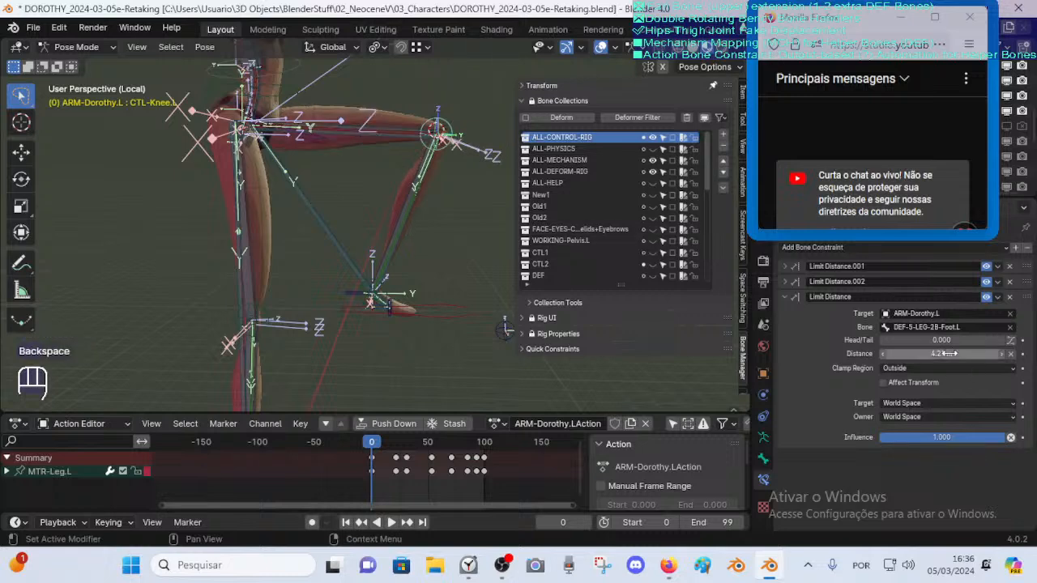
Move the MTR-Leg.L control freely to test how the left knee bends
left_click(449, 316)
key("g")
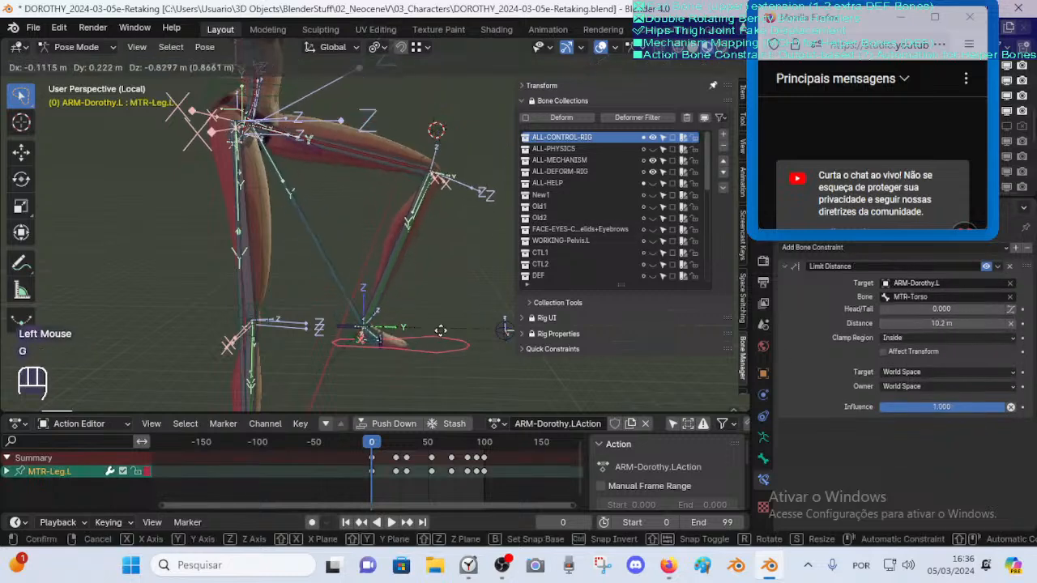
left_click(453, 210)
Examine the bone alignment inside the bent left knee and select the MCH-7-Thigh.L mechanism bone
middle_click_drag(453, 210, 432, 301, "shift")
middle_click_drag(432, 301, 272, 293)
scroll(322, 317, "up", 3)
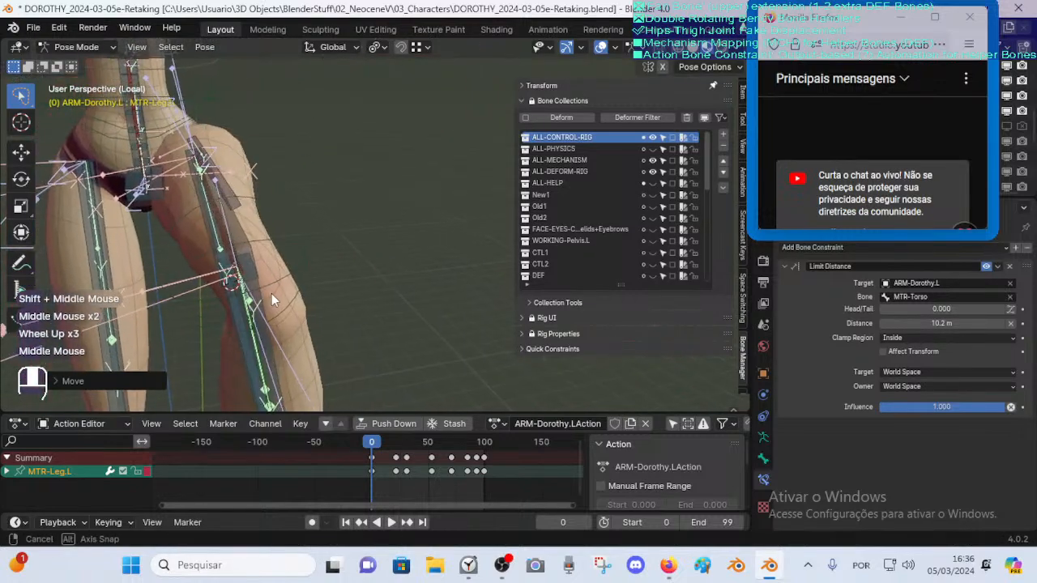
scroll(383, 250, "up", 2)
middle_click_drag(382, 244, 335, 237)
left_click(410, 161)
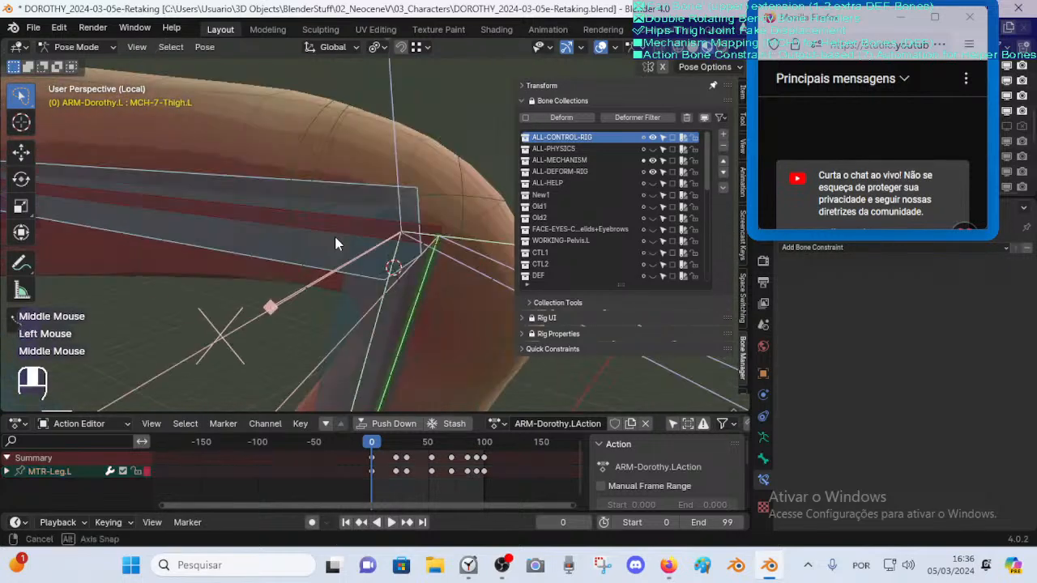
Move the MTR-Leg.L control through several positions to test the left leg's deformation from the front
scroll(243, 255, "down", 4)
middle_click_drag(224, 260, 247, 211, "shift")
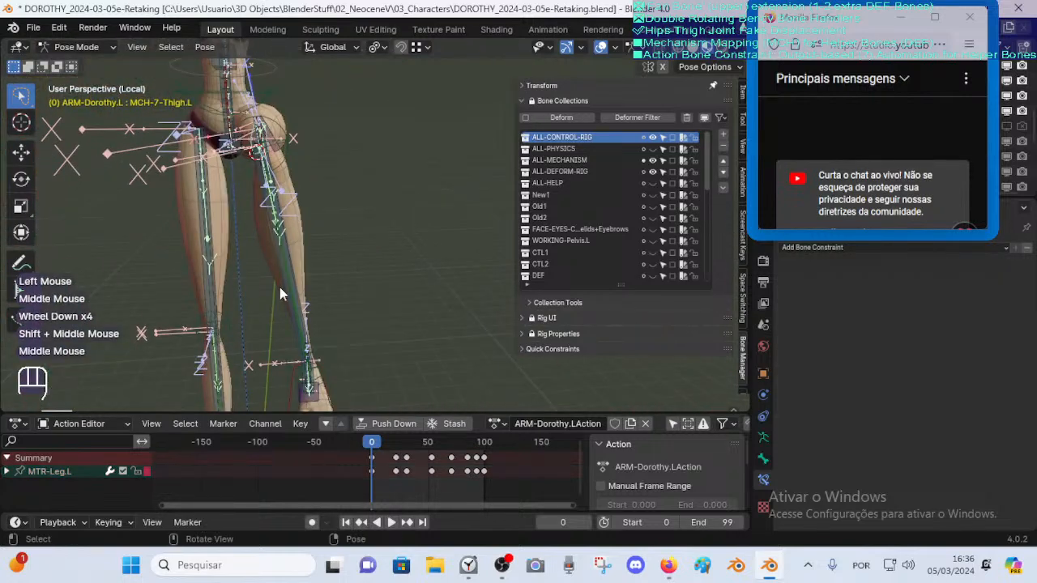
scroll(342, 382, "down", 1)
left_click(344, 394)
key("g")
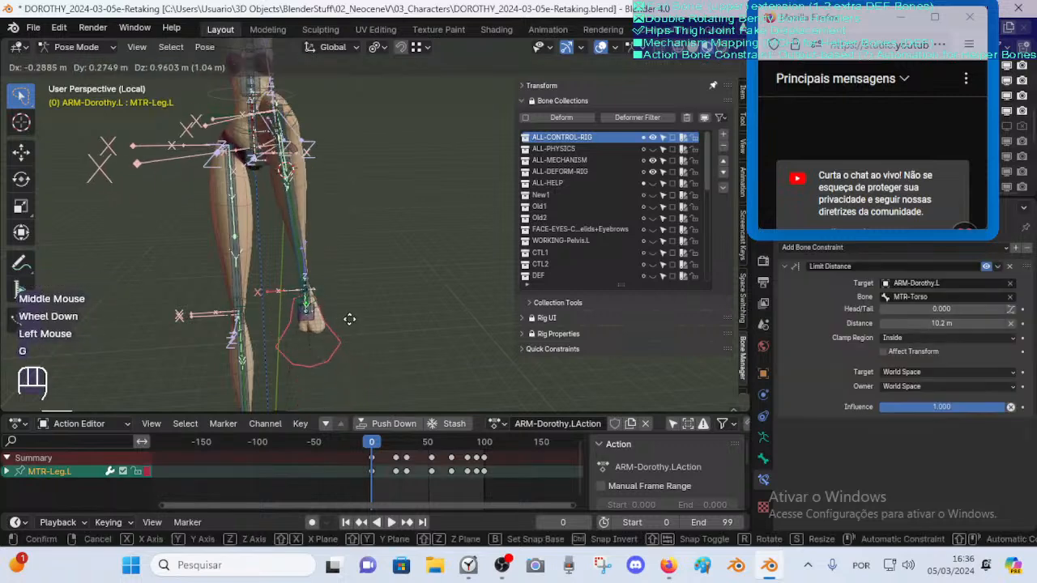
left_click(349, 319)
middle_click_drag(349, 319, 401, 203, "shift")
key("g")
left_click(311, 269)
key("g")
left_click(356, 250)
key("g")
left_click(337, 247)
Reset the pose of all bones, scrub the leg action to frame 45 and clear the selection
key("a")
key("alt+q")
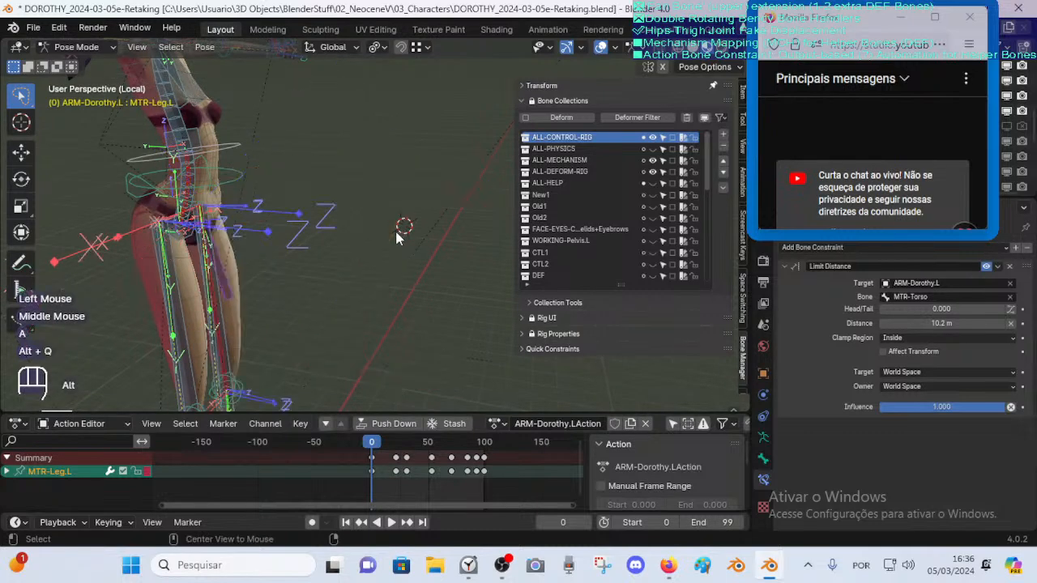
middle_click_drag(369, 283, 227, 268, "shift")
scroll(285, 301, "down", 2)
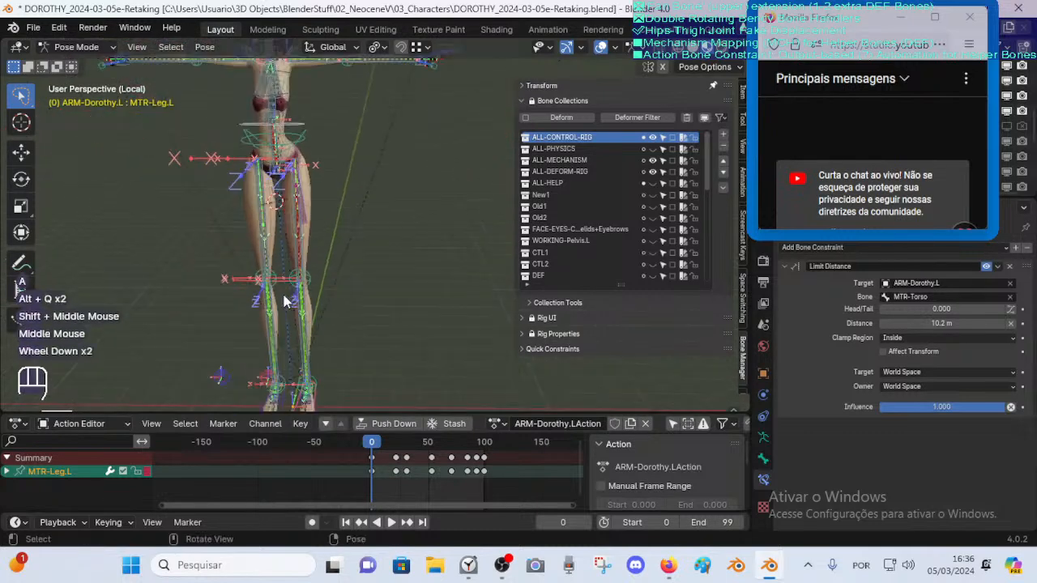
middle_click_drag(306, 378, 259, 378)
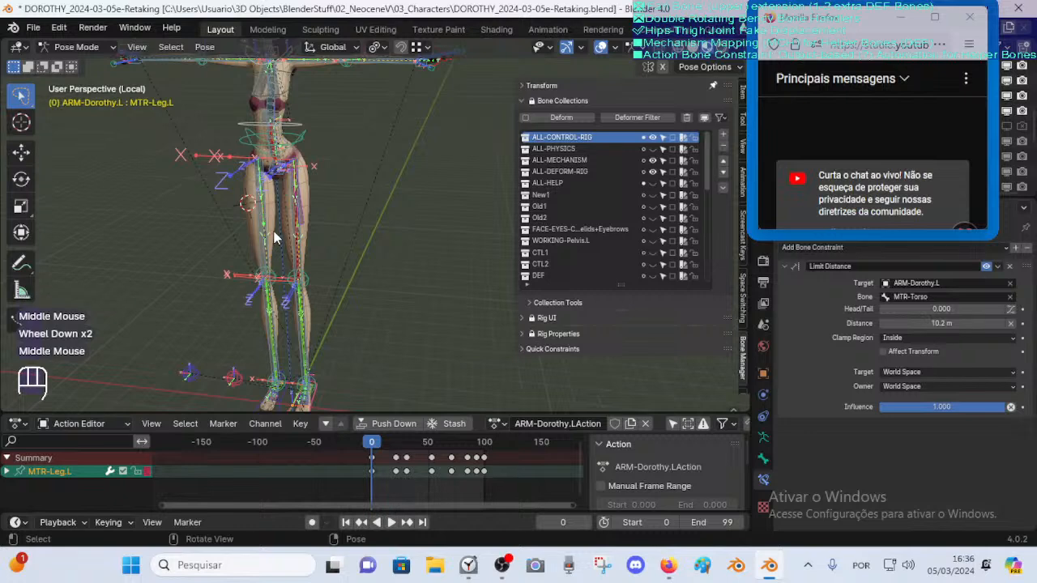
scroll(299, 288, "up", 2)
middle_click_drag(299, 288, 396, 356, "shift")
left_click_drag(389, 454, 432, 454)
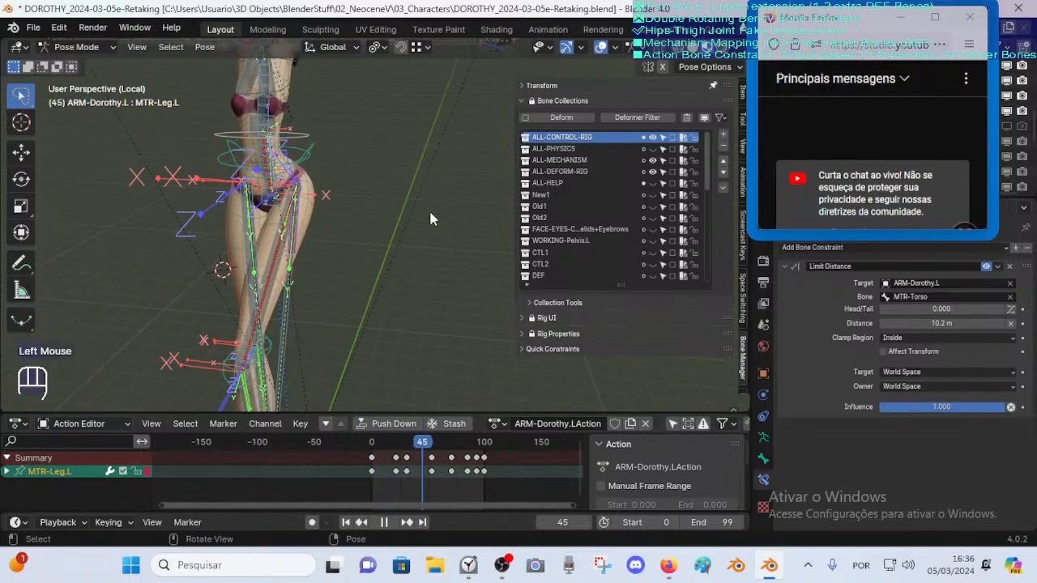
key("alt+a")
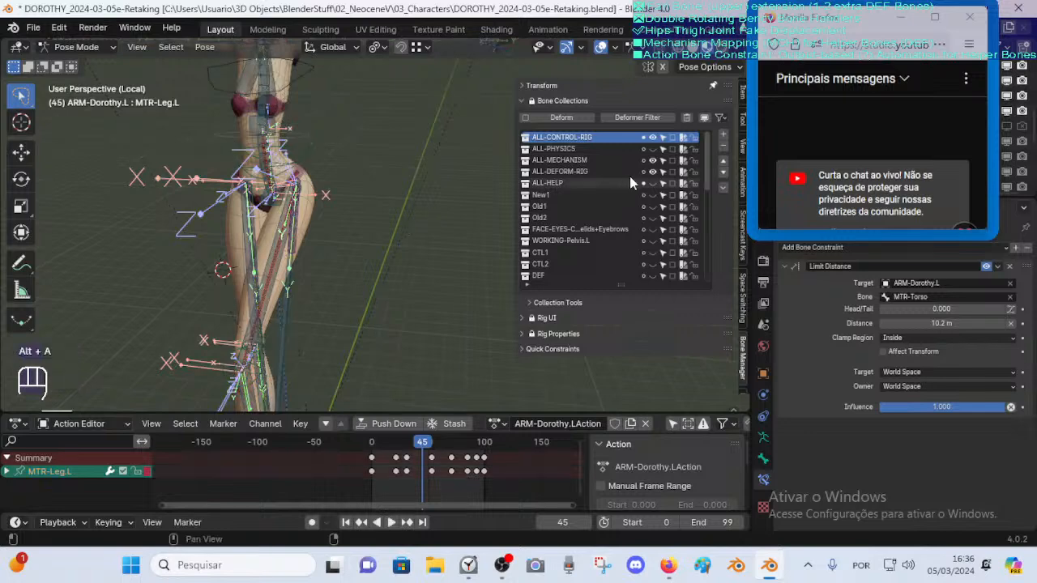
Hide the ALL-MECHANISM collection and select MTR-Leg.L, POL-Knee.L, the left thigh deform bone, FAN-Thigh.L and the lower spine bone DEF-2-TORSO-1-Spine-BB.001
left_click(653, 161)
scroll(354, 248, "down", 2)
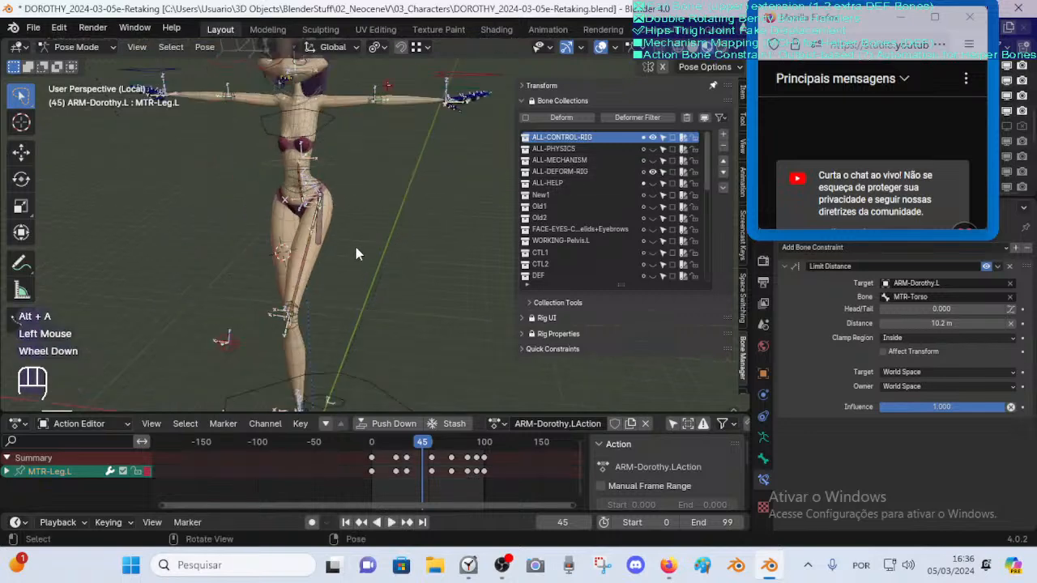
middle_click_drag(378, 277, 366, 339)
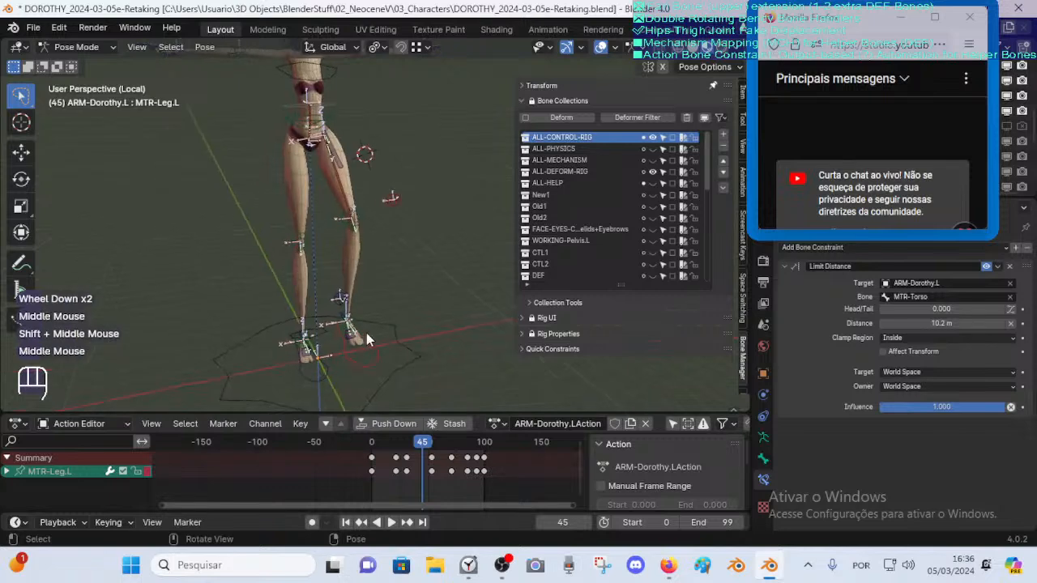
left_click(361, 352)
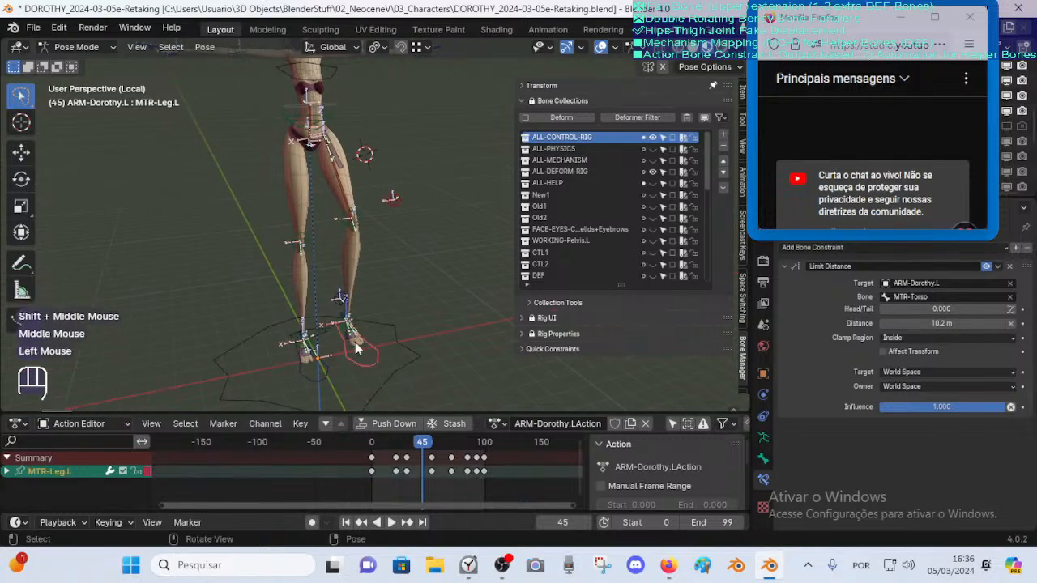
middle_click_drag(359, 291, 428, 201)
left_click(427, 193, "shift")
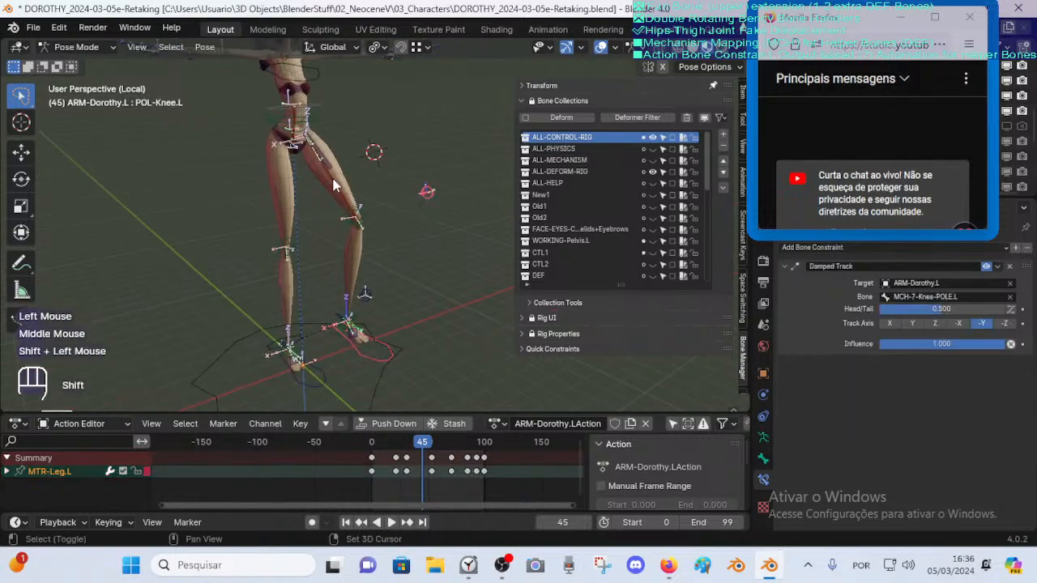
left_click(335, 185, "shift")
left_click(334, 185, "shift")
middle_click_drag(335, 185, 392, 231)
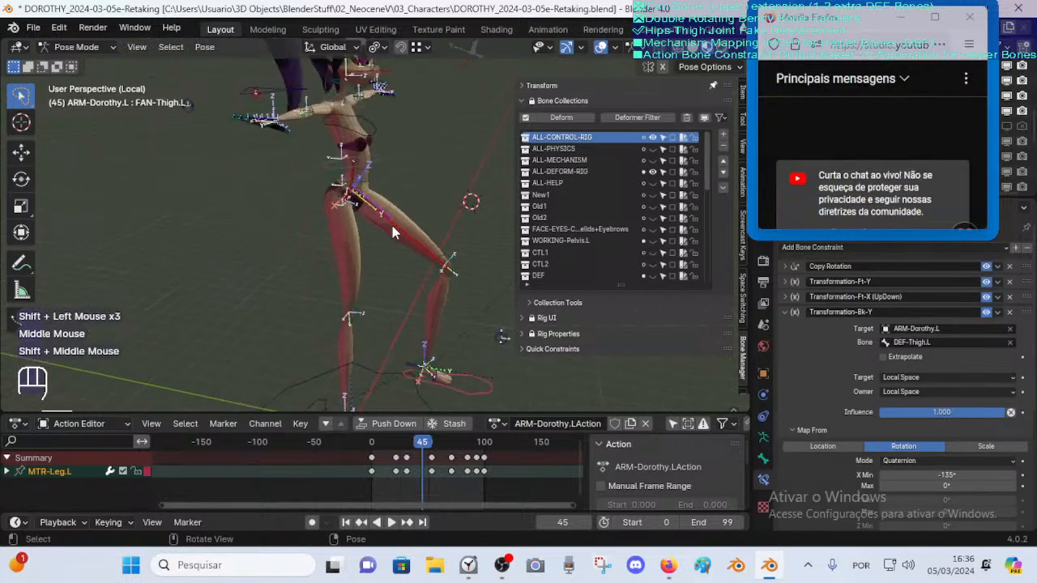
scroll(390, 221, "up", 2)
left_click(330, 126, "shift")
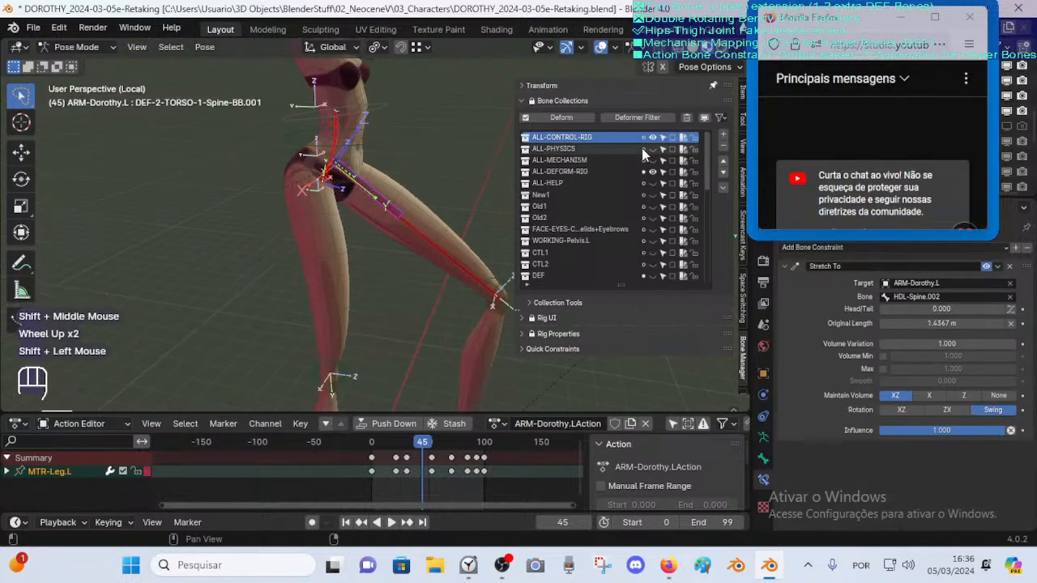
Hide the ALL-DEFORM-RIG collection and all unselected bones, and save the file
left_click(652, 171)
scroll(433, 196, "down", 1)
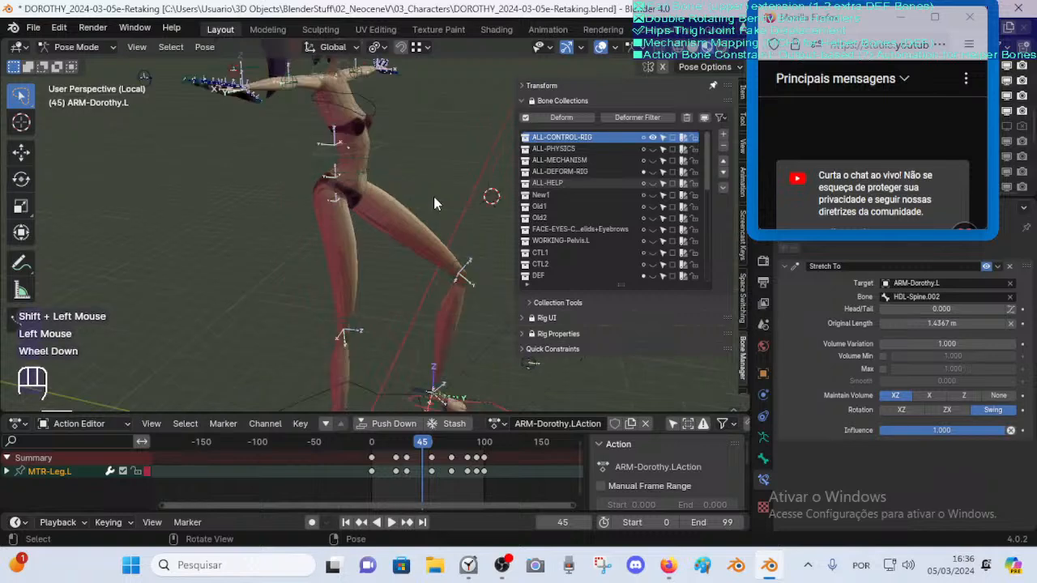
key("shift+h")
middle_click_drag(427, 224, 356, 226)
middle_click_drag(356, 227, 304, 213, "shift")
key("ctrl+s")
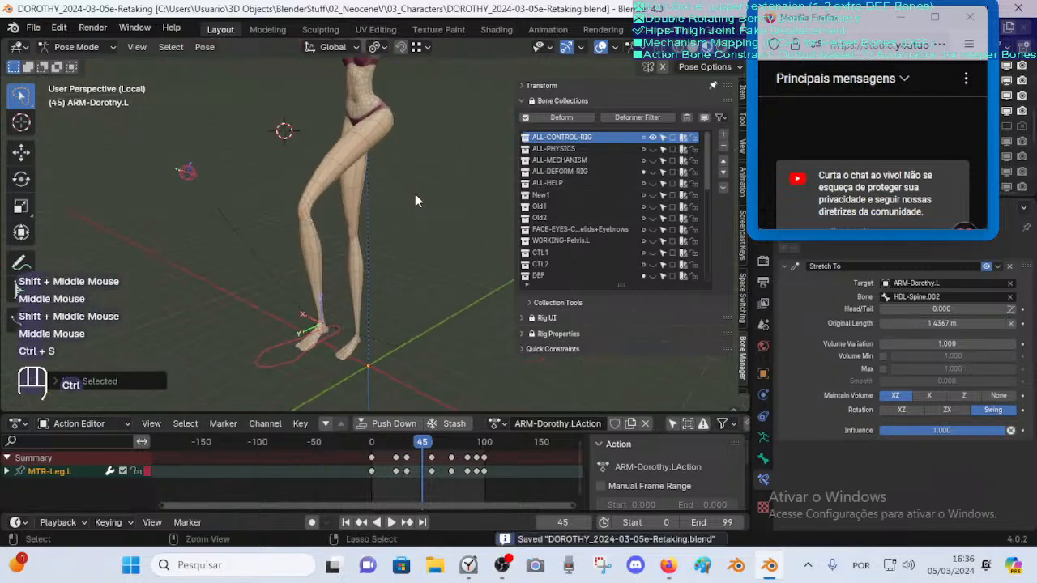
key("a")
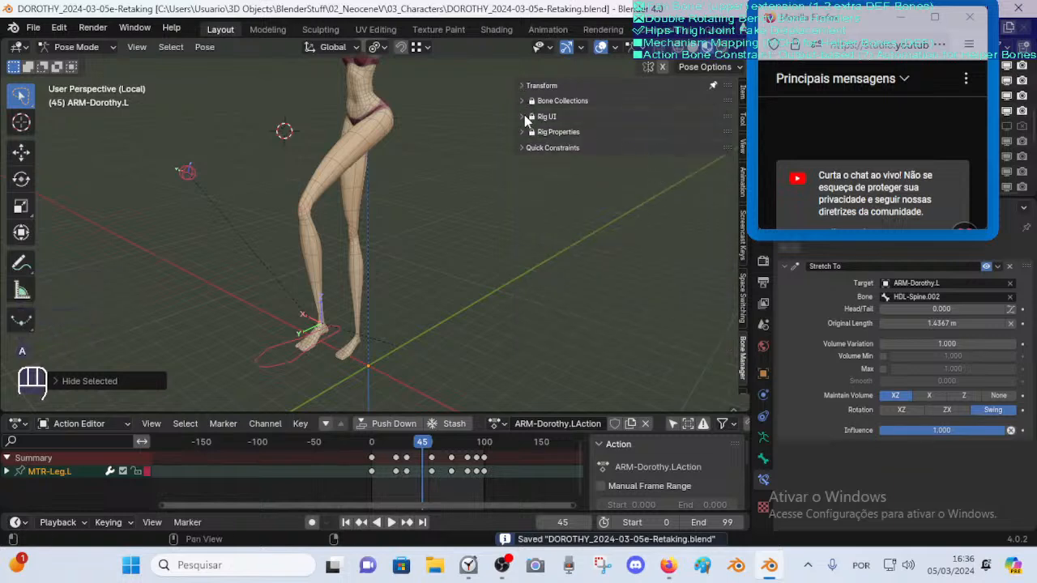
left_click(551, 101)
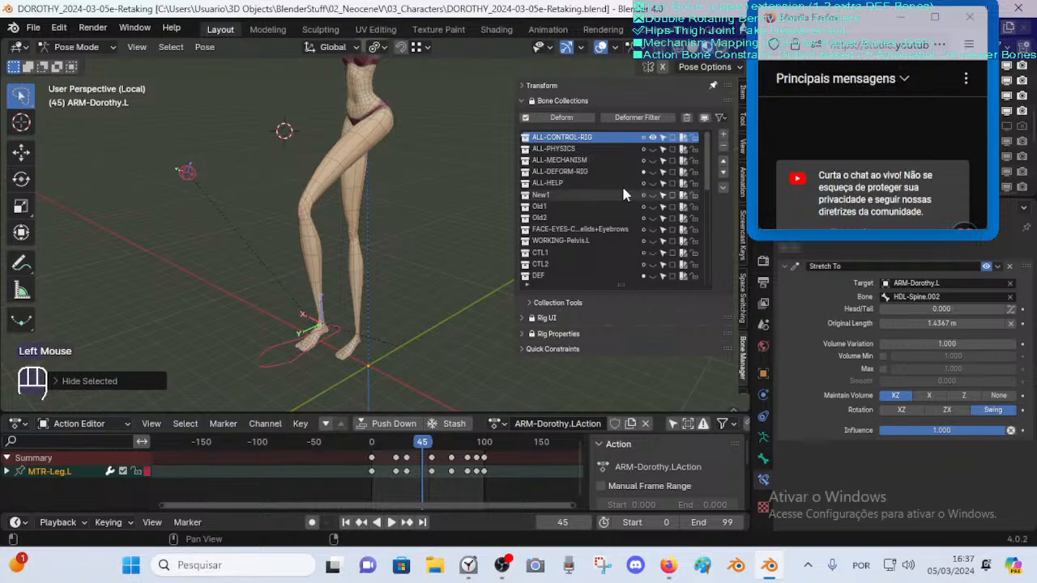
left_click(696, 97)
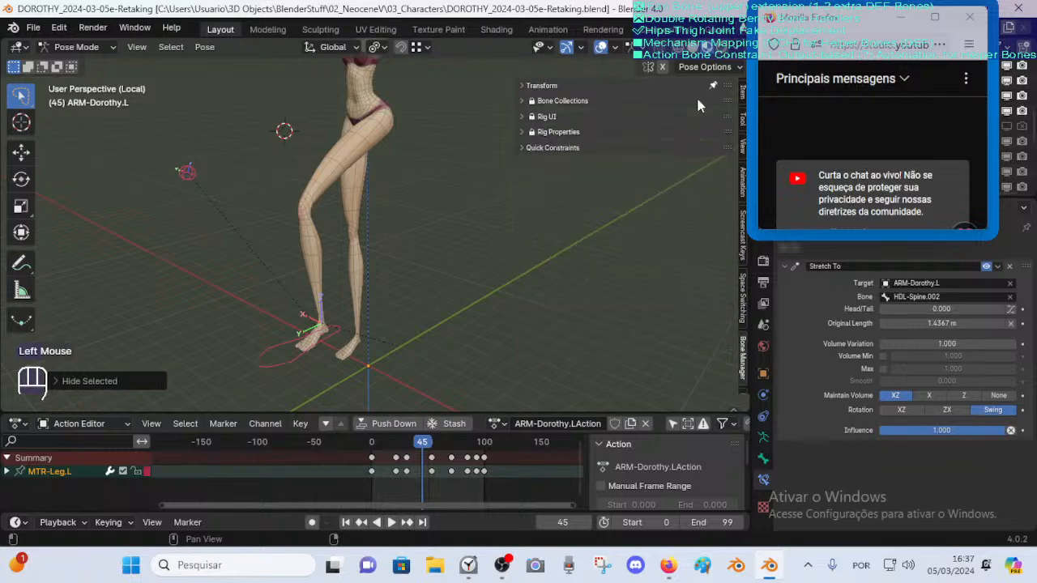
left_click(569, 100)
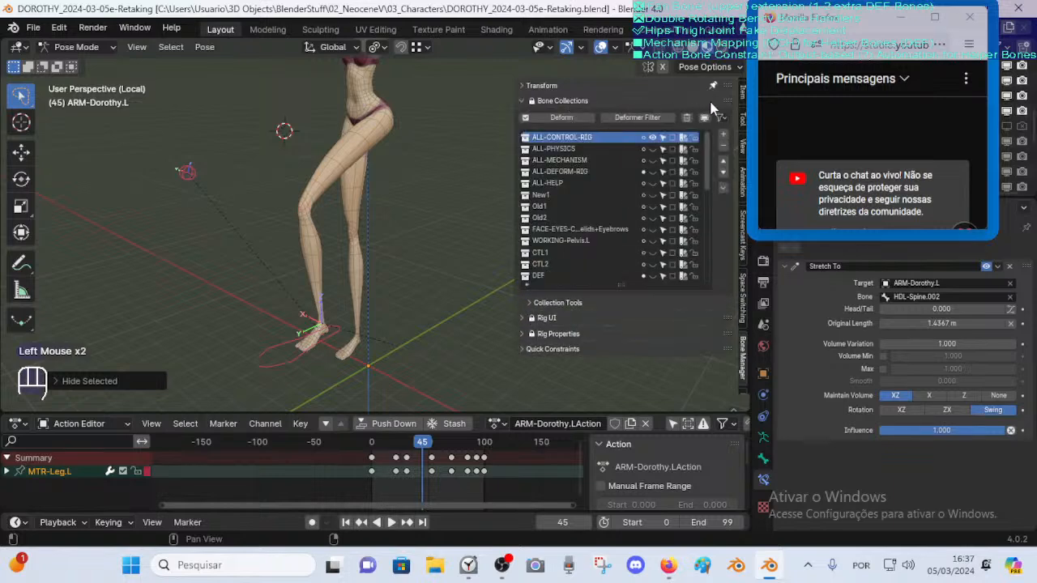
left_click(720, 119)
left_click(533, 101)
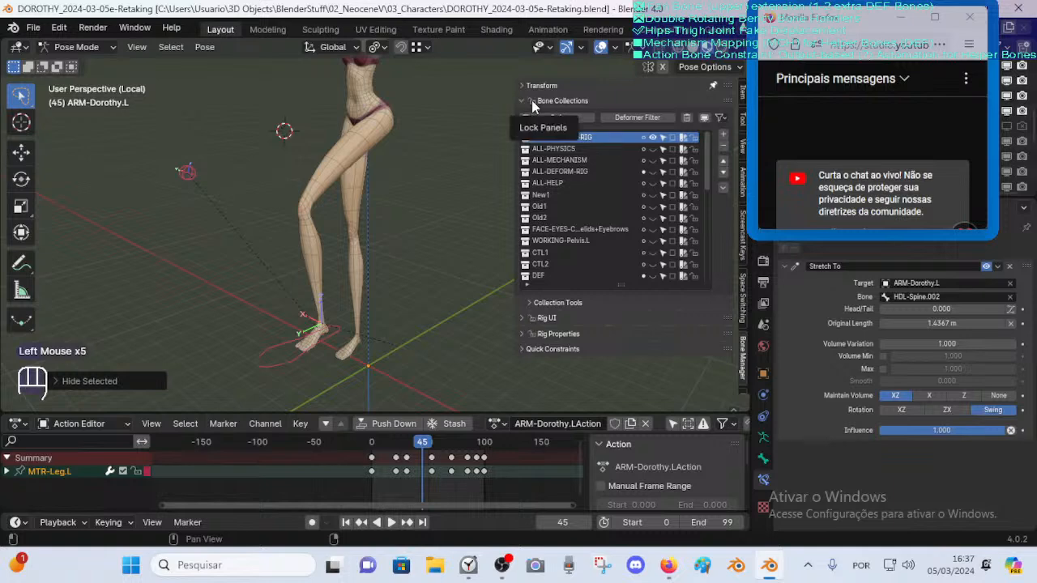
left_click(531, 99)
left_click(524, 100)
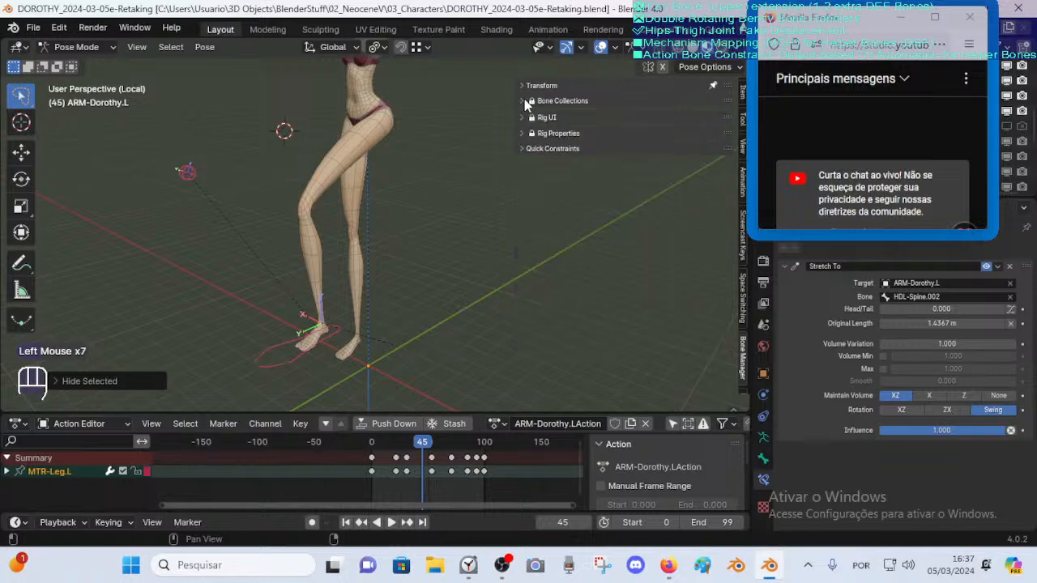
left_click_drag(525, 100, 556, 89)
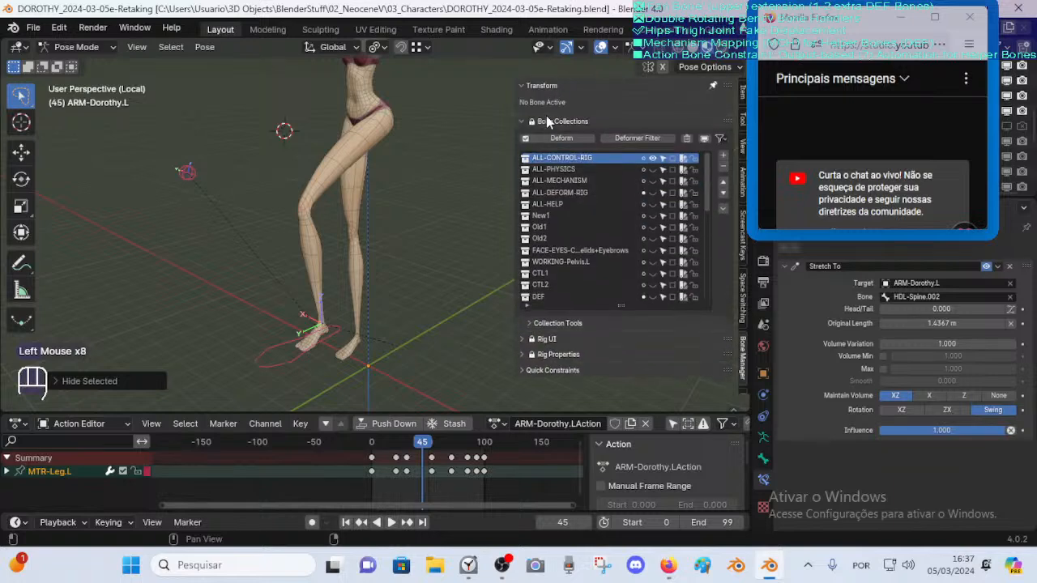
left_click(546, 119)
left_click(523, 86)
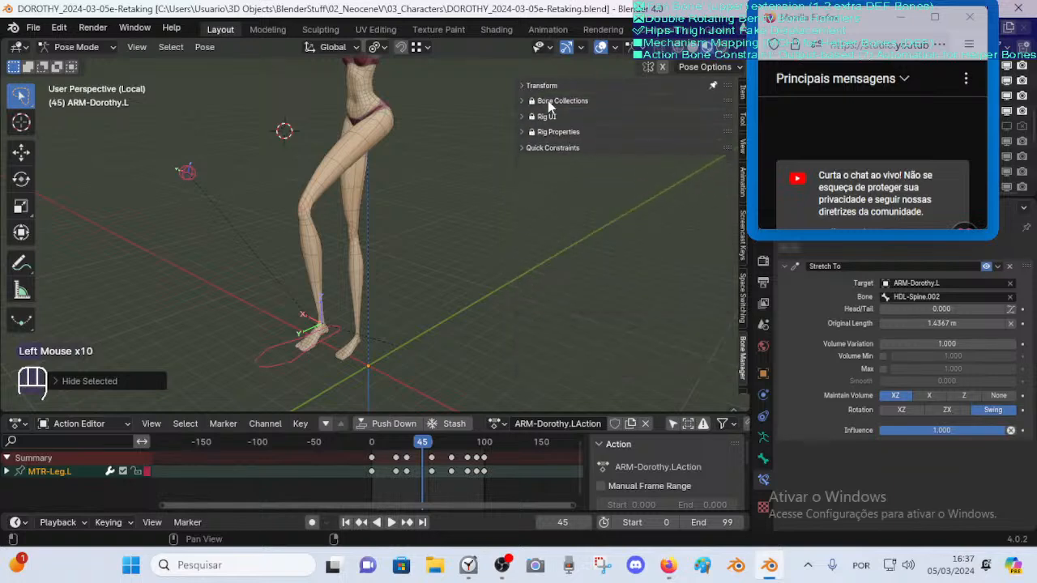
Save the file and make the ALL-DEFORM-RIG and New1 bone collections visible
key("ctrl+s")
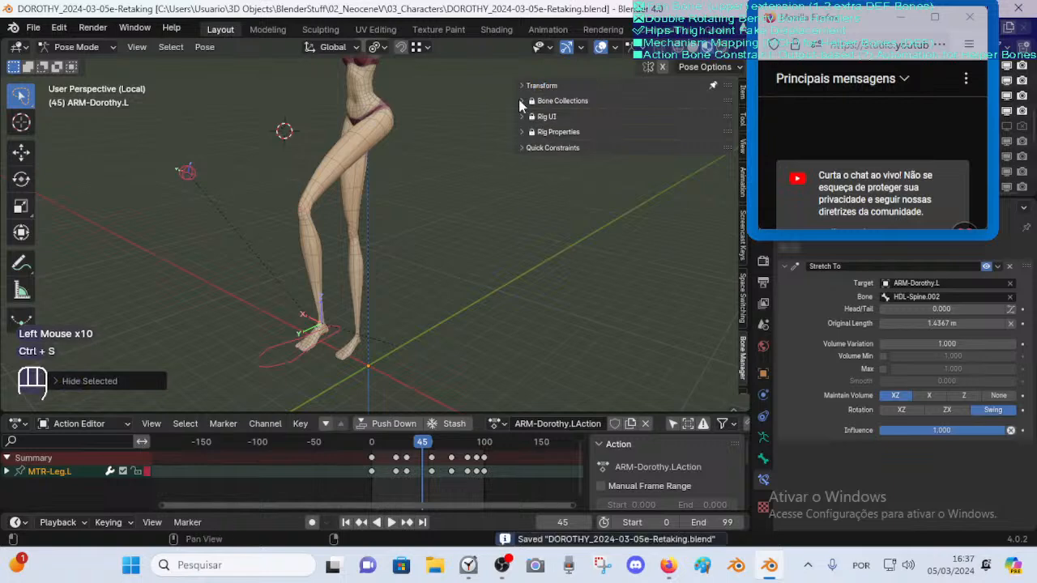
left_click(519, 99)
scroll(503, 208, "up", 1)
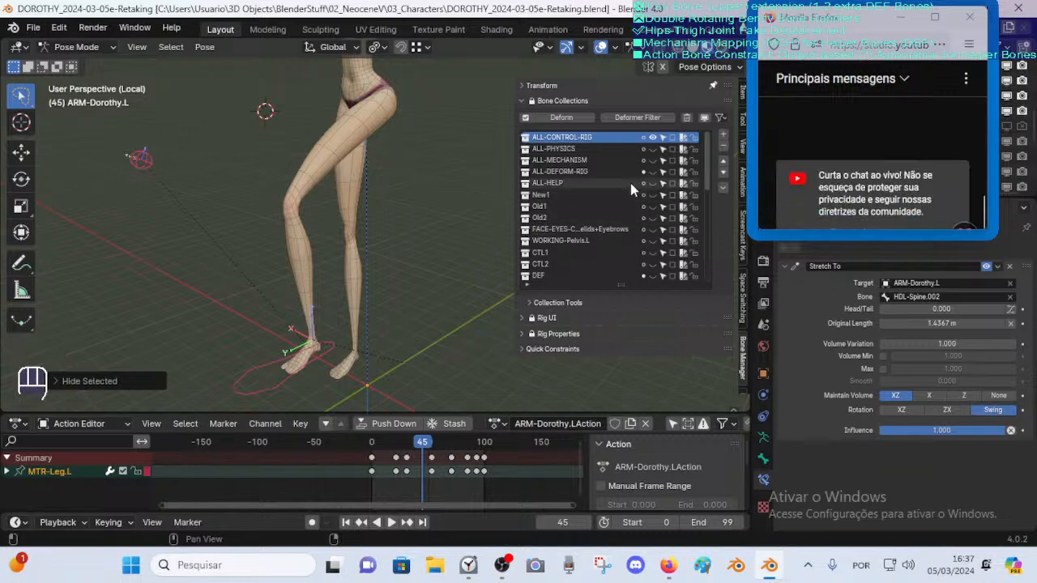
left_click(653, 183)
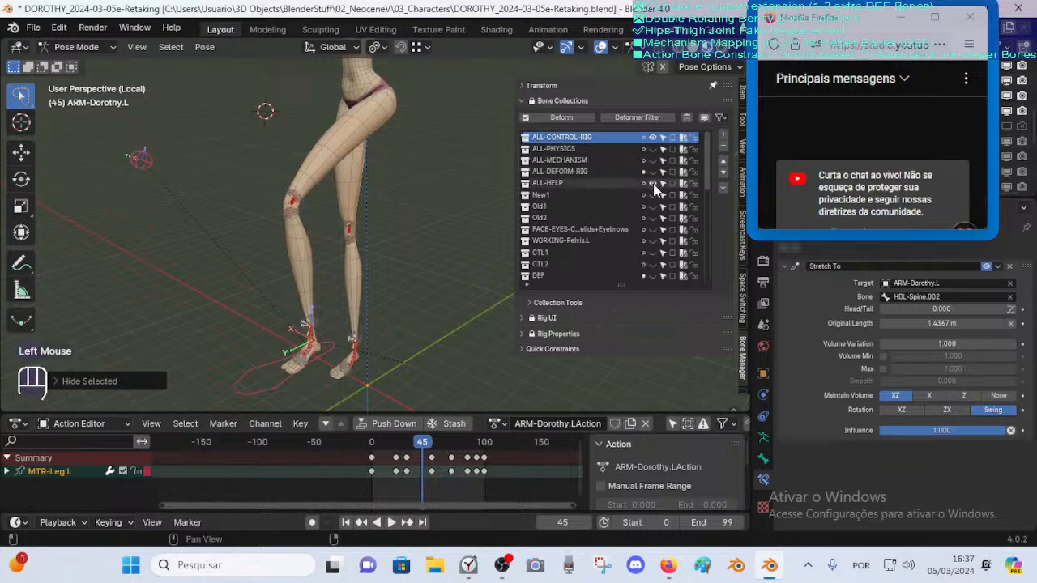
left_click(652, 183)
left_click(652, 172)
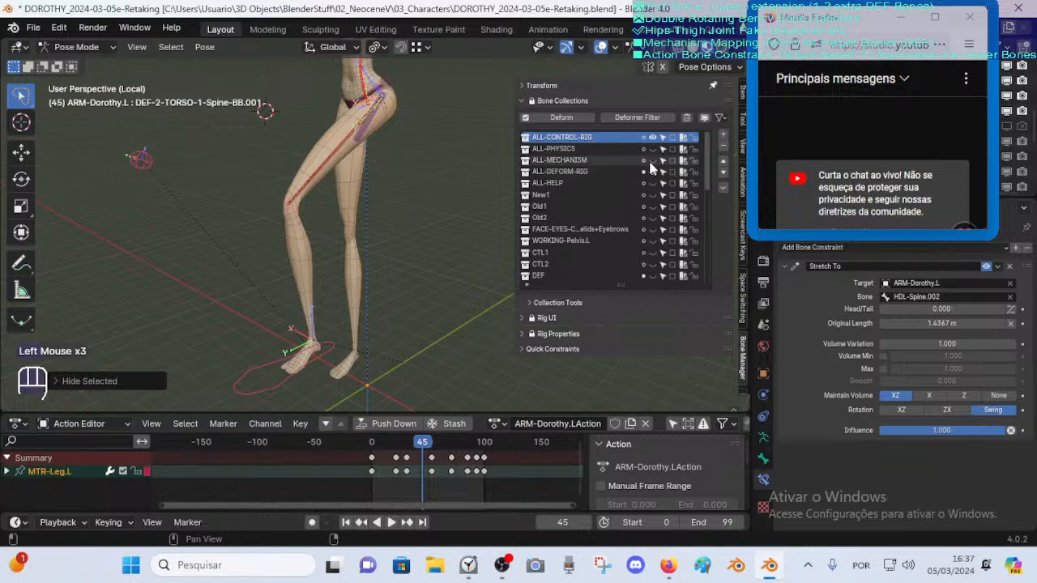
left_click(652, 195)
Select the MAP-Thigh-Ft.L.001 bone beside the left thigh and view it up close
middle_click_drag(457, 194, 398, 293, "shift")
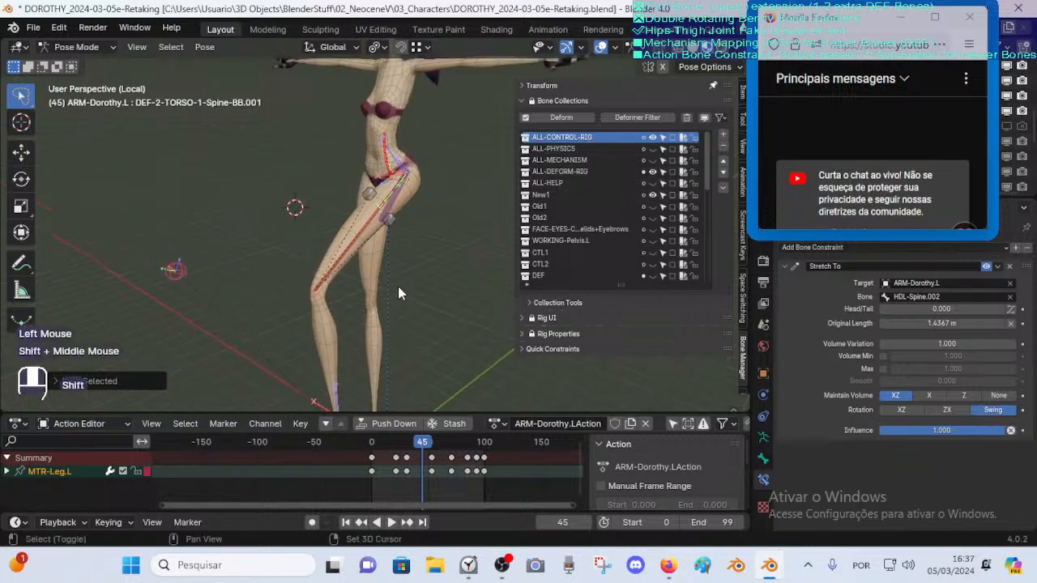
scroll(398, 219, "up", 2)
left_click(400, 217)
scroll(400, 231, "up", 1)
middle_click_drag(389, 248, 390, 268, "shift")
middle_click_drag(391, 267, 391, 287)
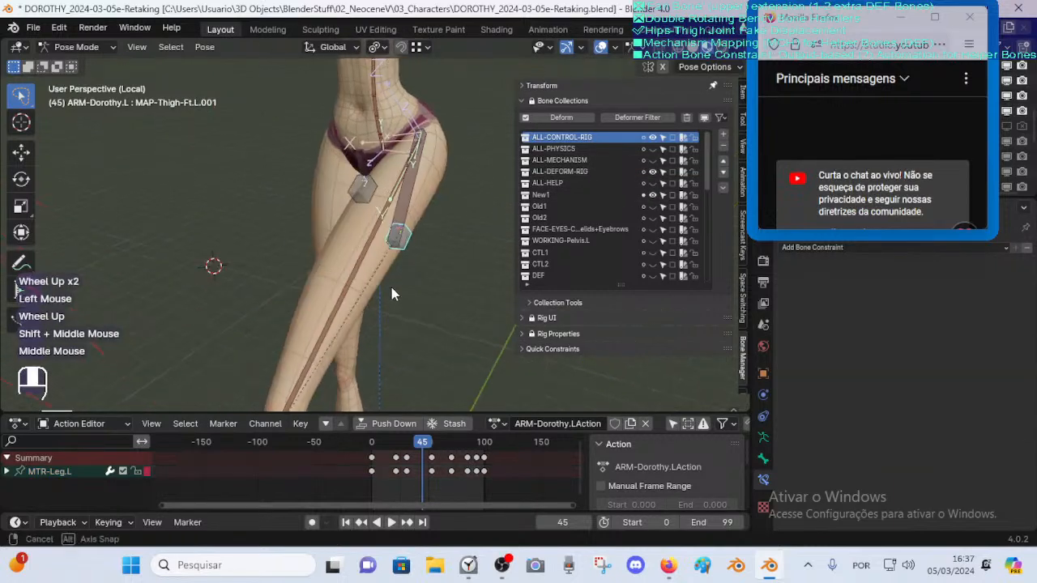
Save the file and select the MAP-Thigh-Ft.L.001 bone on the left thigh in Pose Mode
scroll(391, 286, "up", 1)
middle_click_drag(326, 238, 200, 218)
key("Tab")
scroll(357, 229, "up", 2)
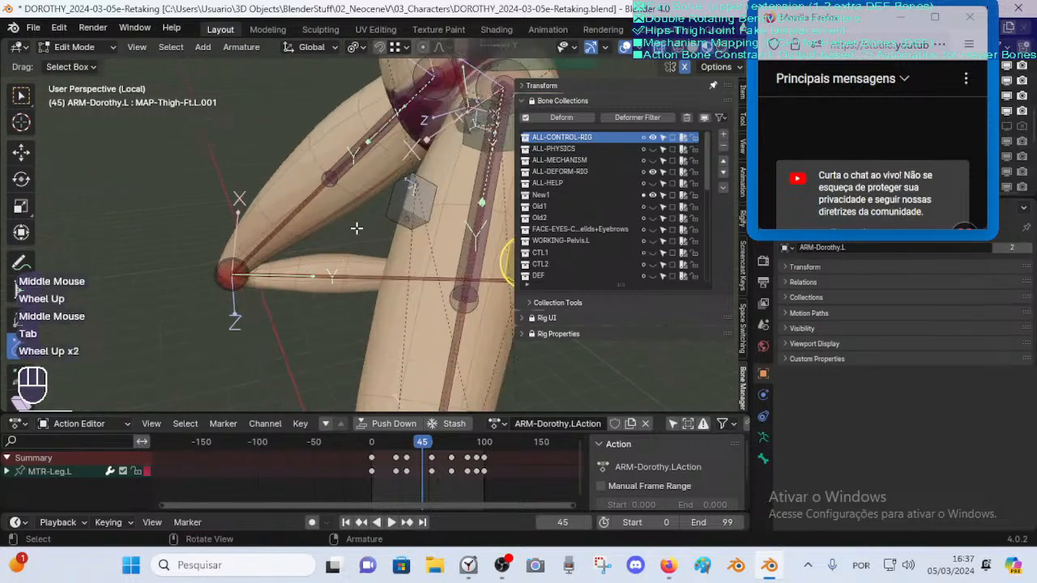
key("Tab")
middle_click_drag(356, 228, 406, 236, "shift")
key("ctrl+s")
left_click(313, 217)
left_click(397, 296)
left_click(373, 259)
left_click(393, 302)
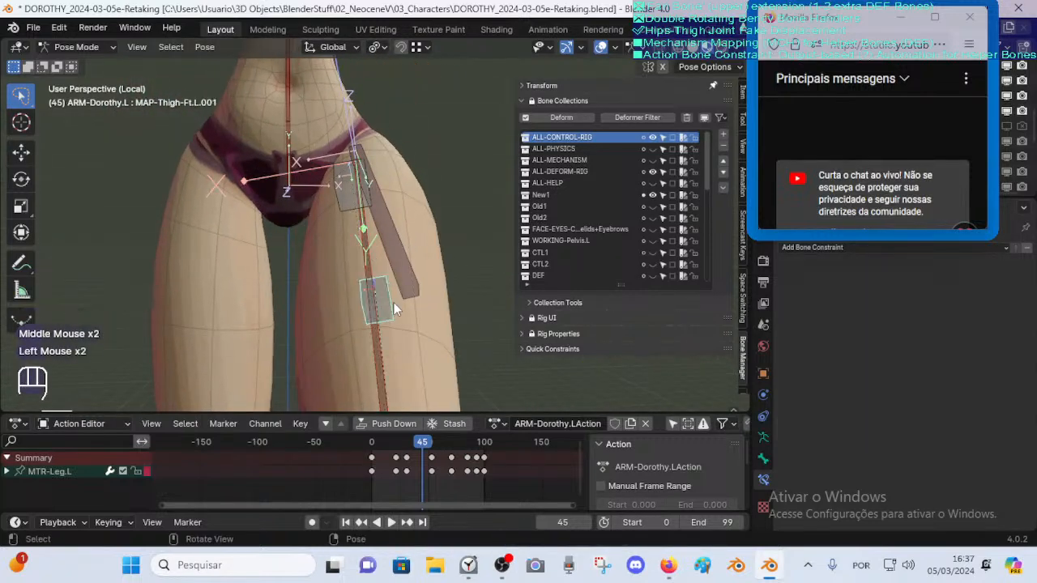
In Edit Mode, snap the 3D cursor to the selected end joint of the left thigh bone DEF-Thigh.L
key("Tab")
scroll(446, 286, "down", 1)
middle_click_drag(446, 287, 435, 279)
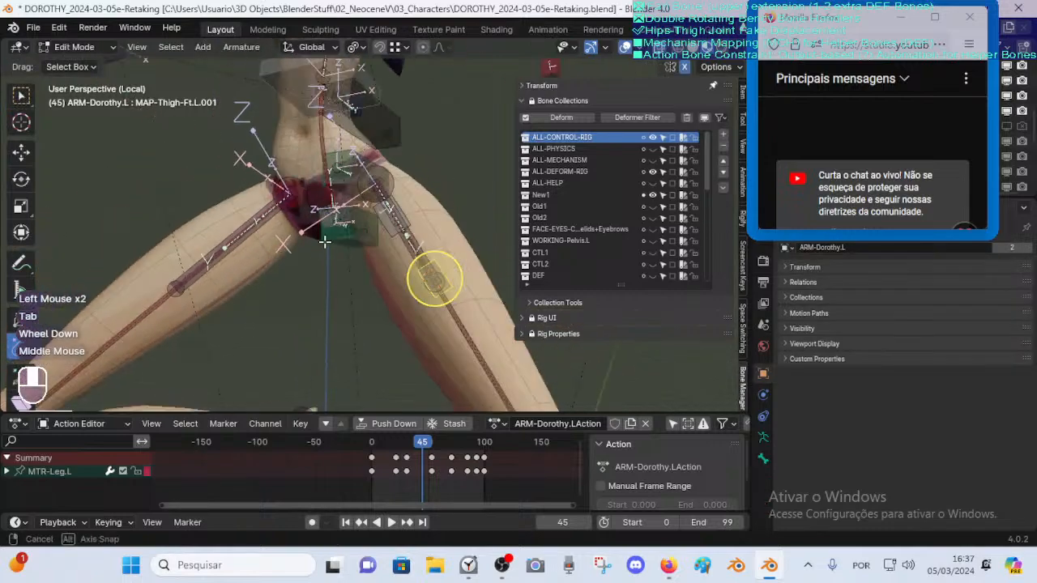
middle_click_drag(324, 241, 448, 250, "shift")
scroll(421, 276, "up", 1)
left_click(476, 257)
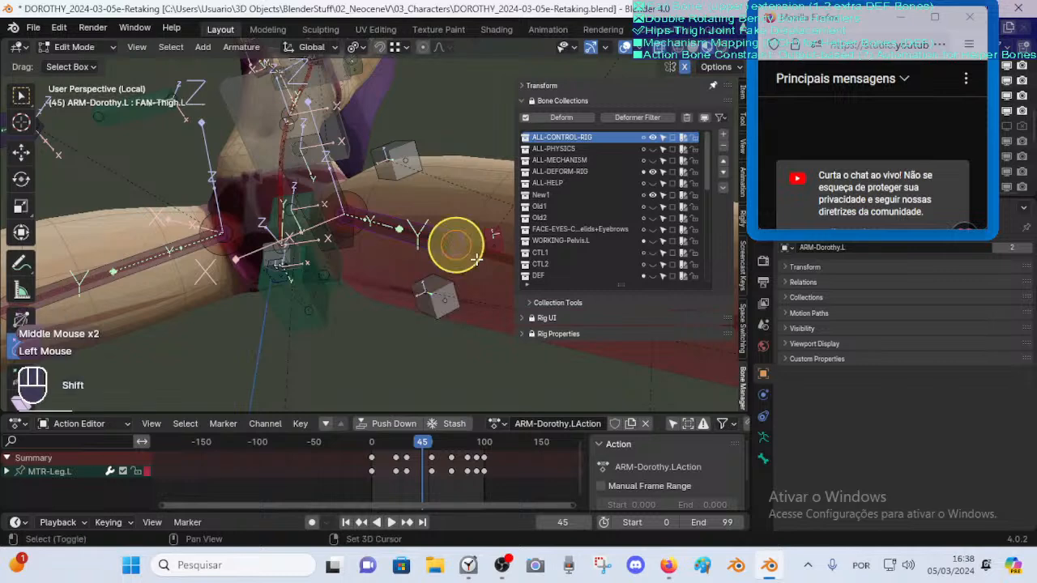
left_click(488, 258)
key("shift+s")
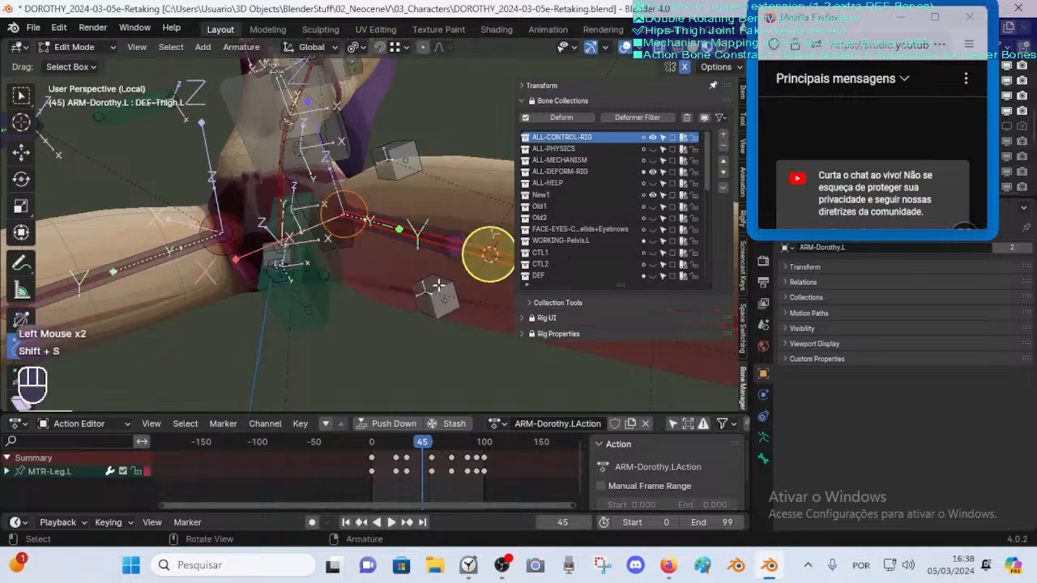
Duplicate the MAP-Thigh-Ft.L.001 bone in place and try moving the copy along the global Z axis
scroll(437, 285, "down", 2)
middle_click_drag(437, 285, 453, 227)
left_click(419, 135)
middle_click_drag(418, 135, 427, 243)
key("shift+d")
right_click(429, 227)
key("g")
key("z")
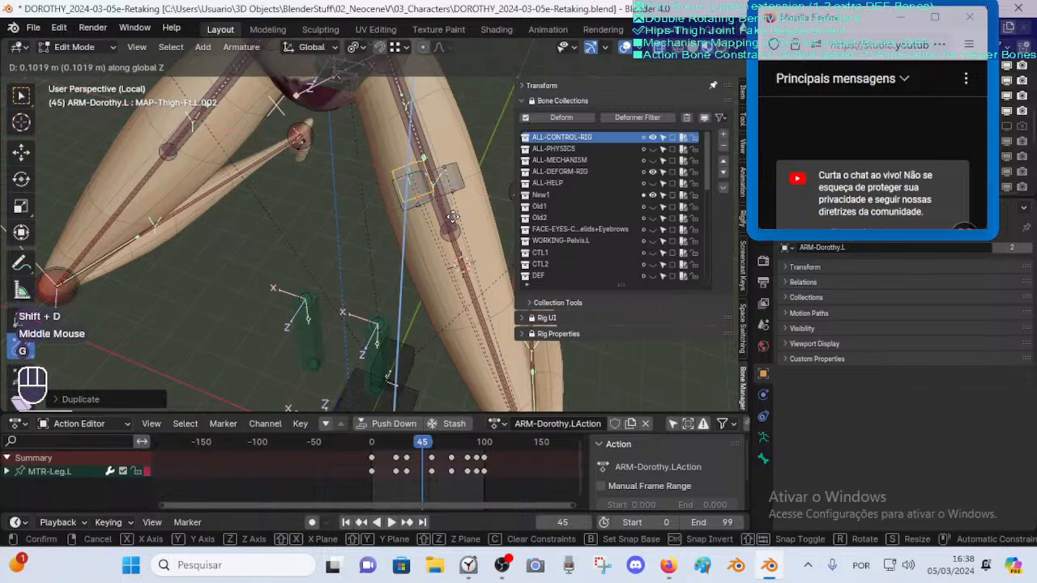
left_click(463, 206)
Set the transform orientation to Normal and move the duplicated mapping bone about -0.42 m along its Z axis into the thigh
left_click(326, 49)
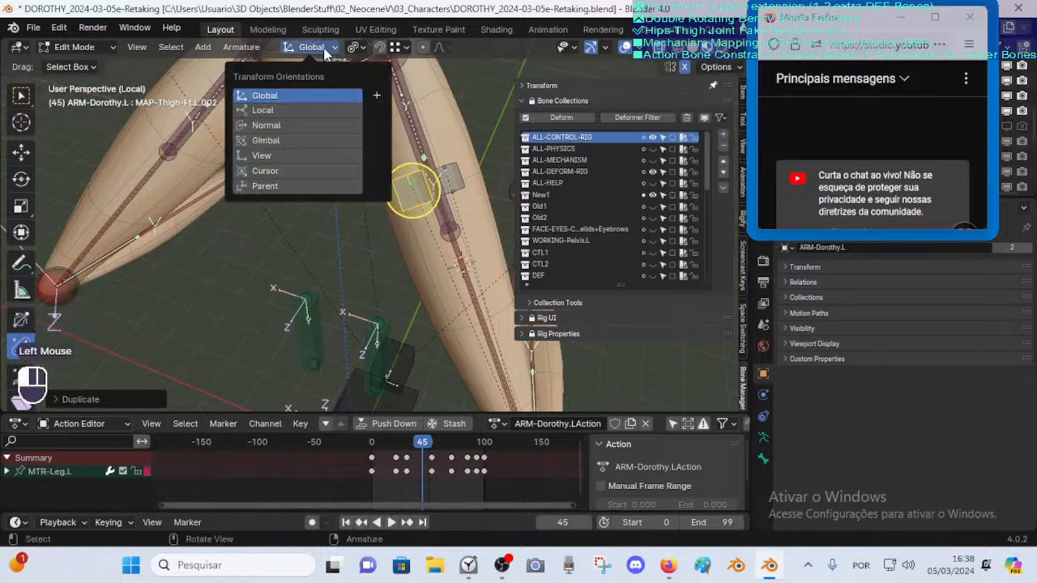
left_click(297, 124)
middle_click_drag(349, 195, 284, 214)
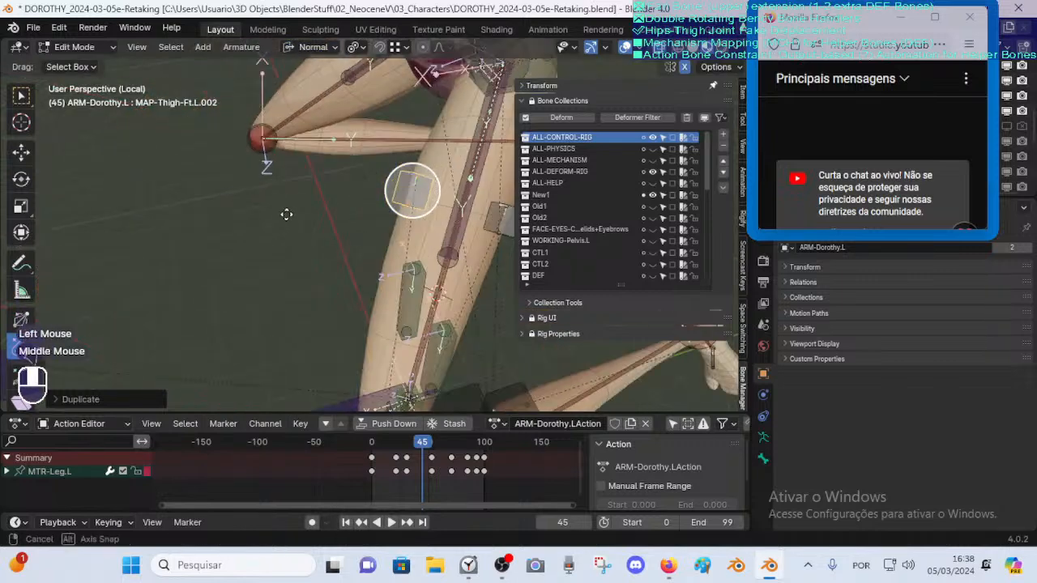
key("g")
key("z")
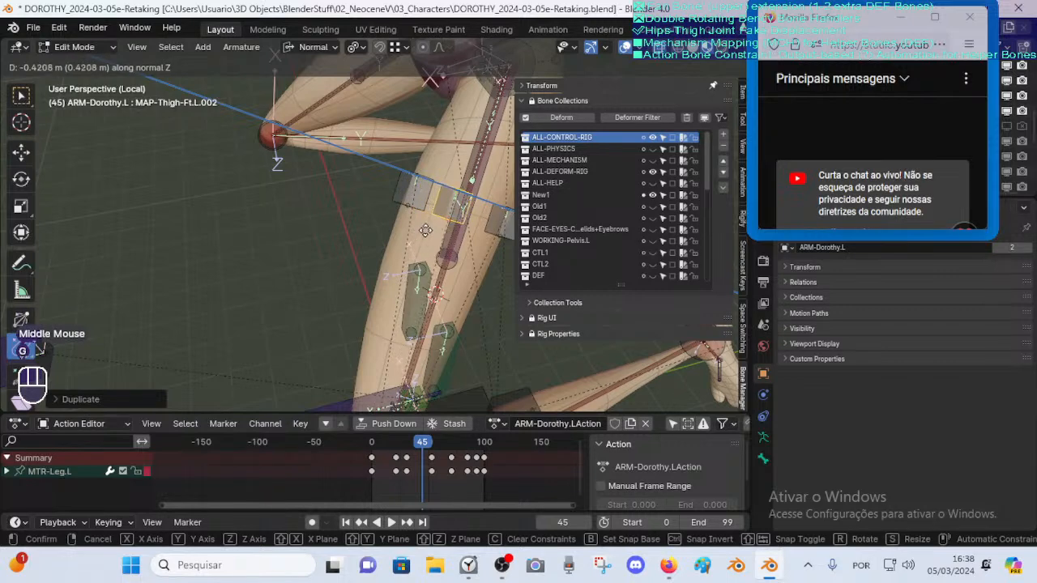
left_click(425, 230)
middle_click_drag(426, 231, 386, 225, "shift")
scroll(386, 225, "up", 2)
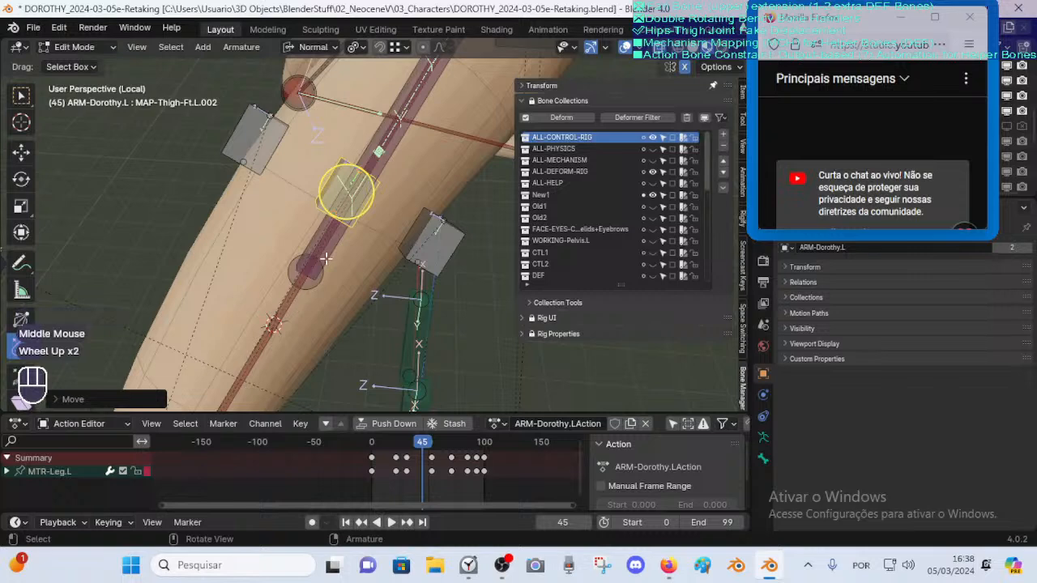
Enable snapping to edges and move the duplicated mapping bone about -0.035 m along normal Z, aligning it with the thigh bone
middle_click_drag(296, 305, 335, 209)
scroll(370, 241, "up", 2)
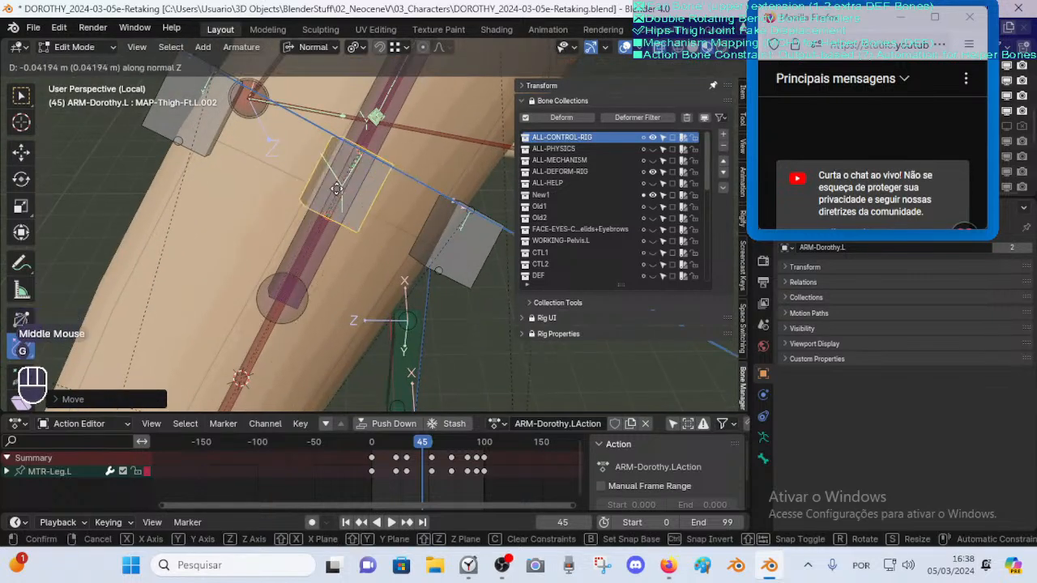
key("g")
left_click(313, 47)
left_click(314, 49)
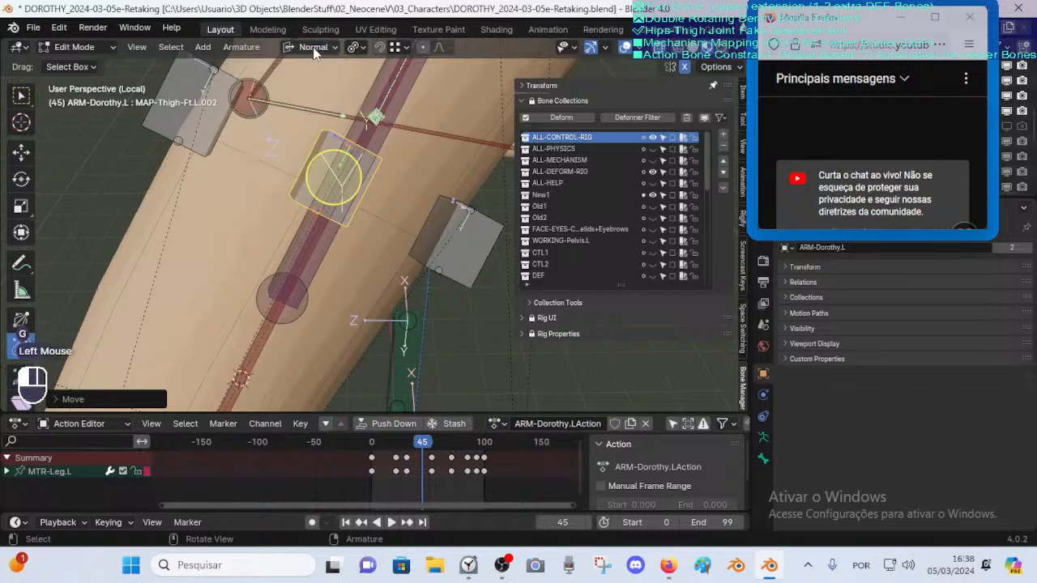
left_click(396, 47)
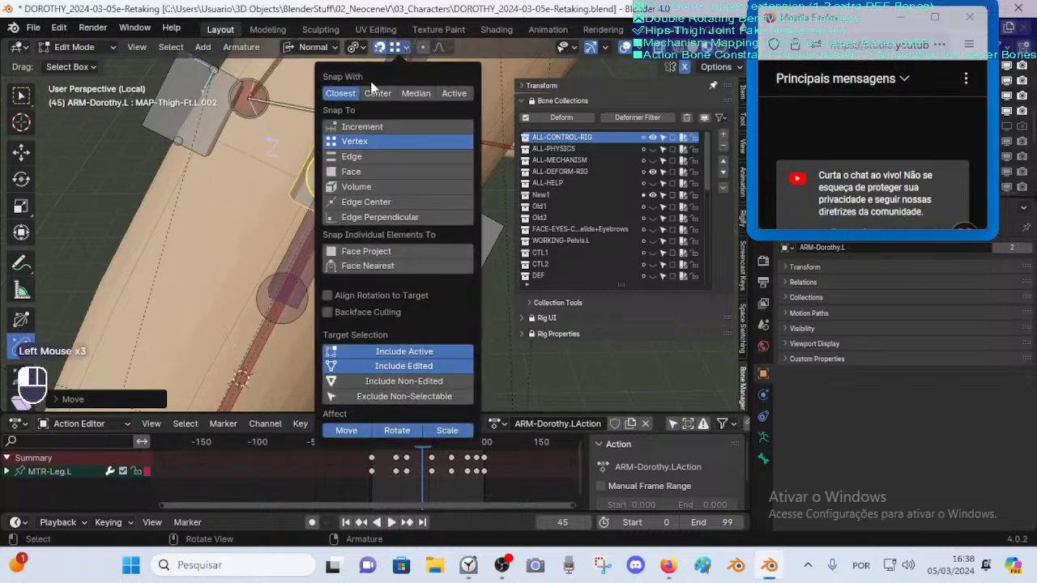
left_click(361, 156)
key("g")
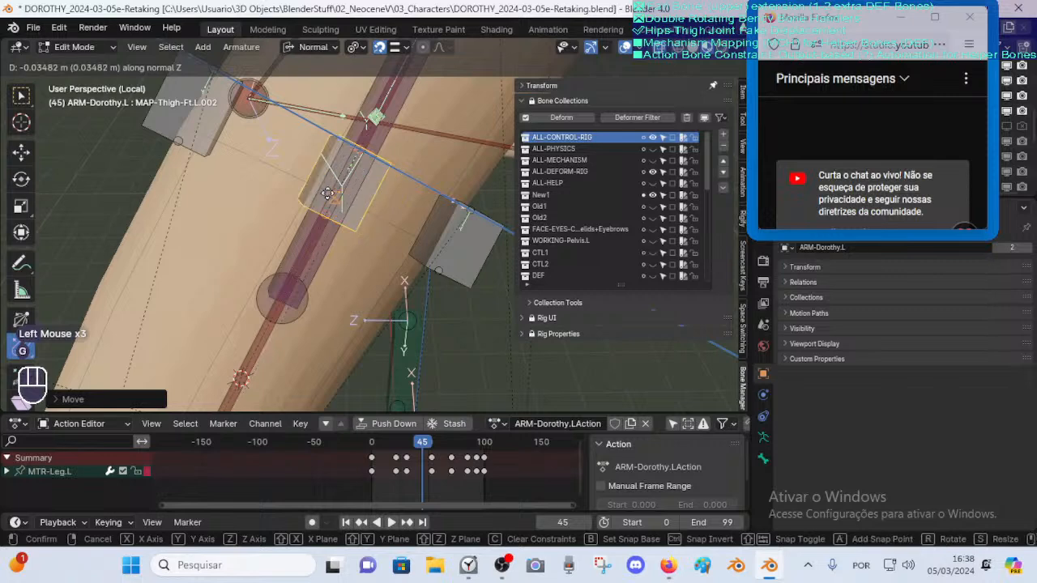
key("z")
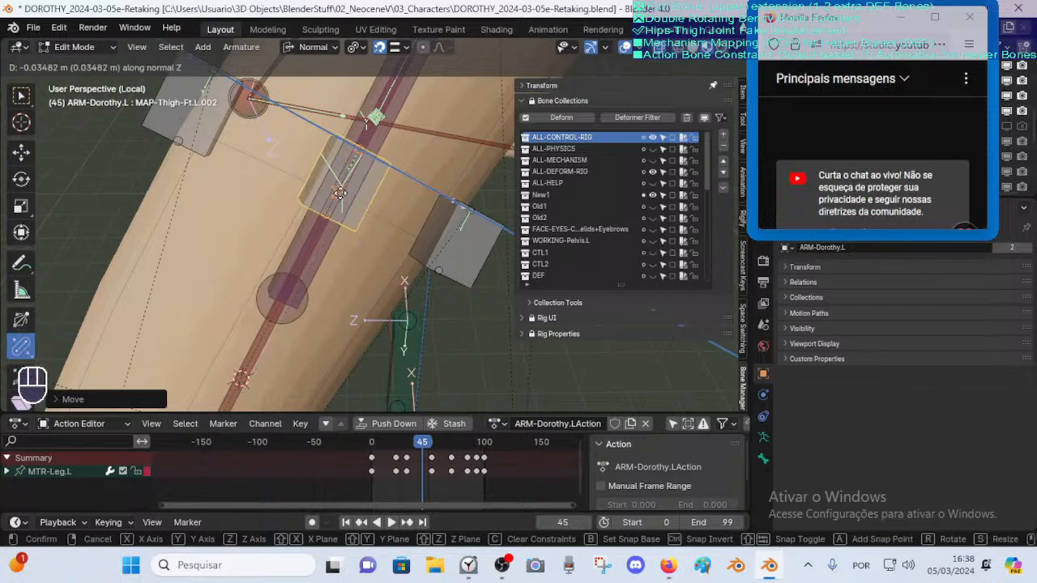
left_click(329, 186)
middle_click_drag(330, 186, 366, 58)
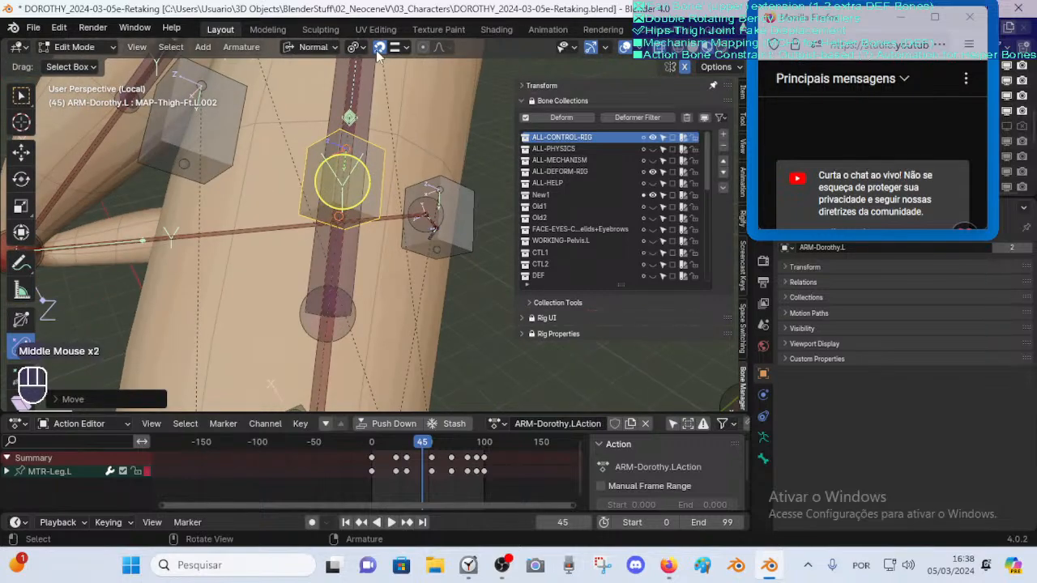
Turn snapping off and move the duplicated mapping bone along its normal X axis to the outer side of the left thigh
left_click(379, 46)
left_click(396, 46)
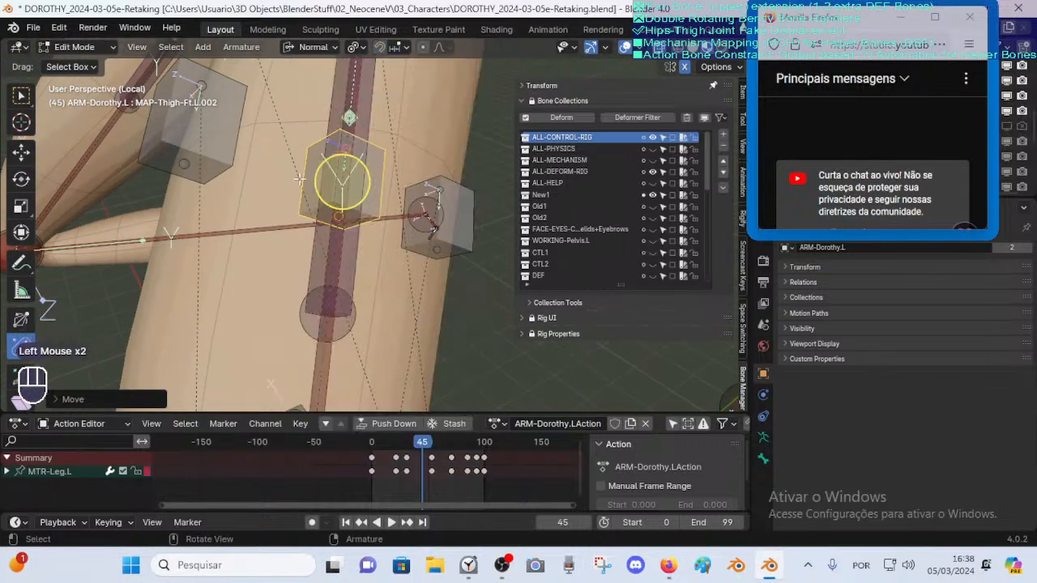
middle_click_drag(300, 178, 371, 185)
scroll(340, 194, "down", 2)
key("g")
key("x")
right_click(417, 162)
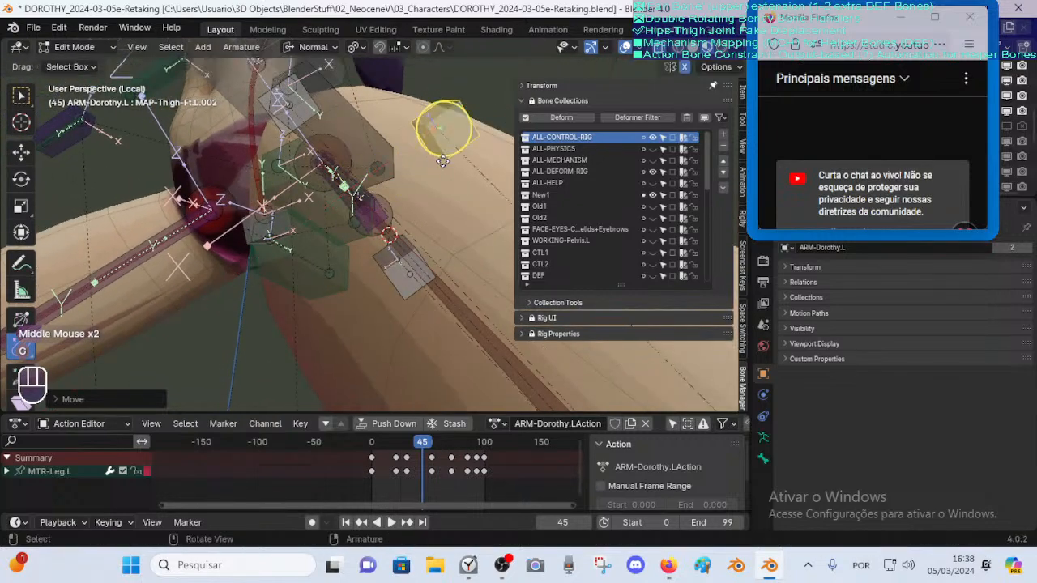
middle_click_drag(442, 161, 469, 120)
key("g")
key("x")
left_click(457, 131, "shift")
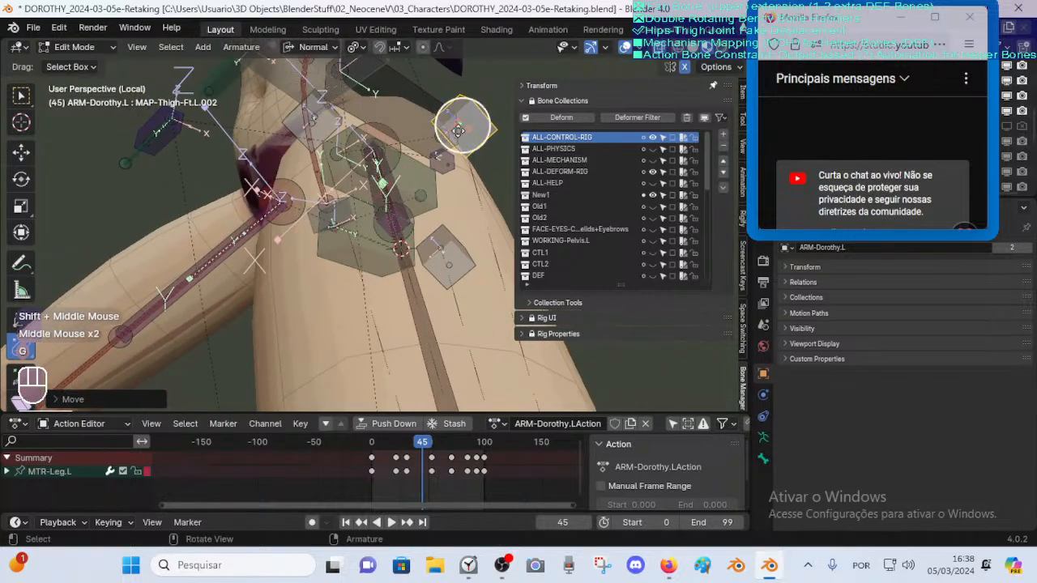
Fine-tune the outer mapping bone's distance from the thigh surface along its normal X axis
key("g")
key("x")
left_click(450, 132, "shift")
middle_click_drag(450, 131, 473, 144)
key("g")
key("x")
left_click(389, 130, "shift")
middle_click_drag(388, 130, 379, 99)
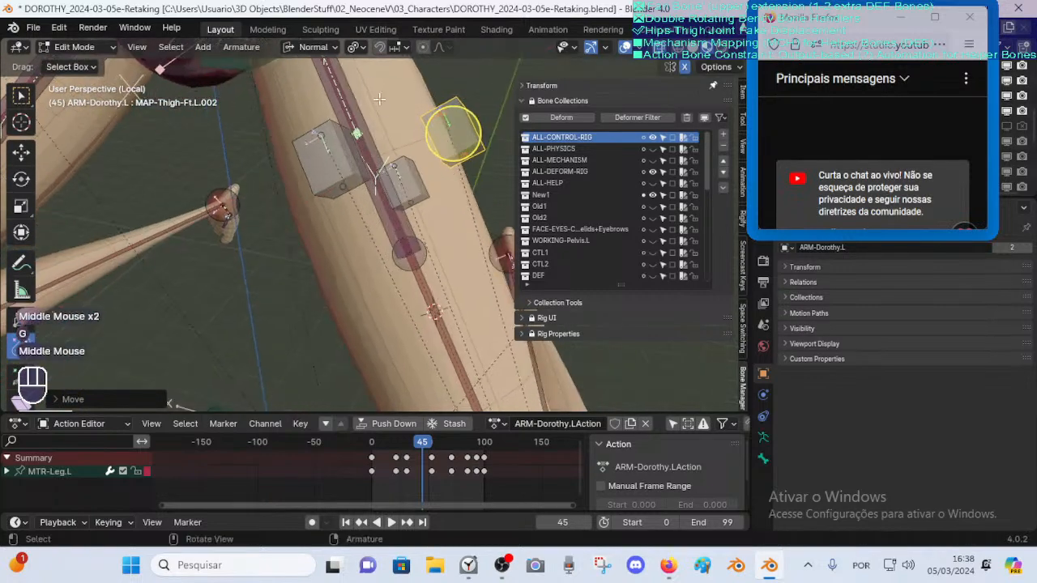
Rename the MAP-Thigh-Ft.L.001 bone behind the left thigh as MAP-Thigh-Bk.L
middle_click_drag(315, 176, 398, 124)
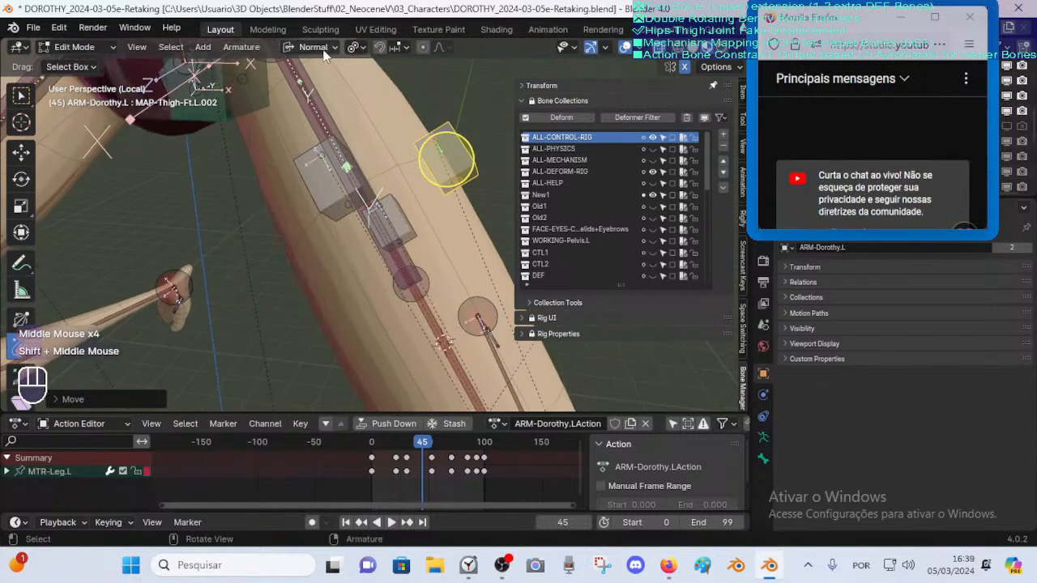
middle_click_drag(348, 60, 257, 232)
middle_click_drag(277, 159, 379, 165)
left_click(392, 157)
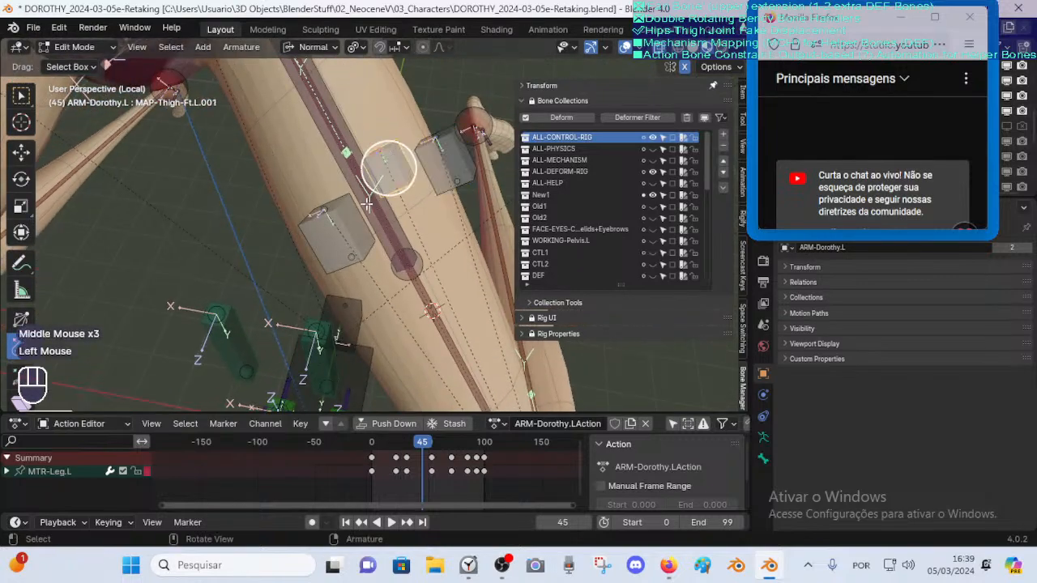
left_click(373, 201)
left_click(391, 167)
key("F2")
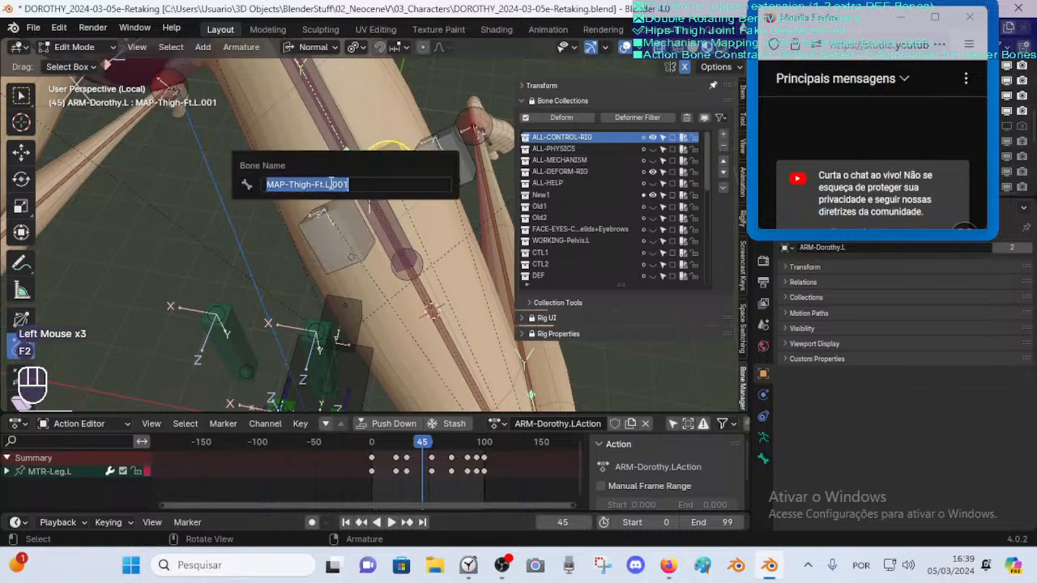
left_click(317, 184)
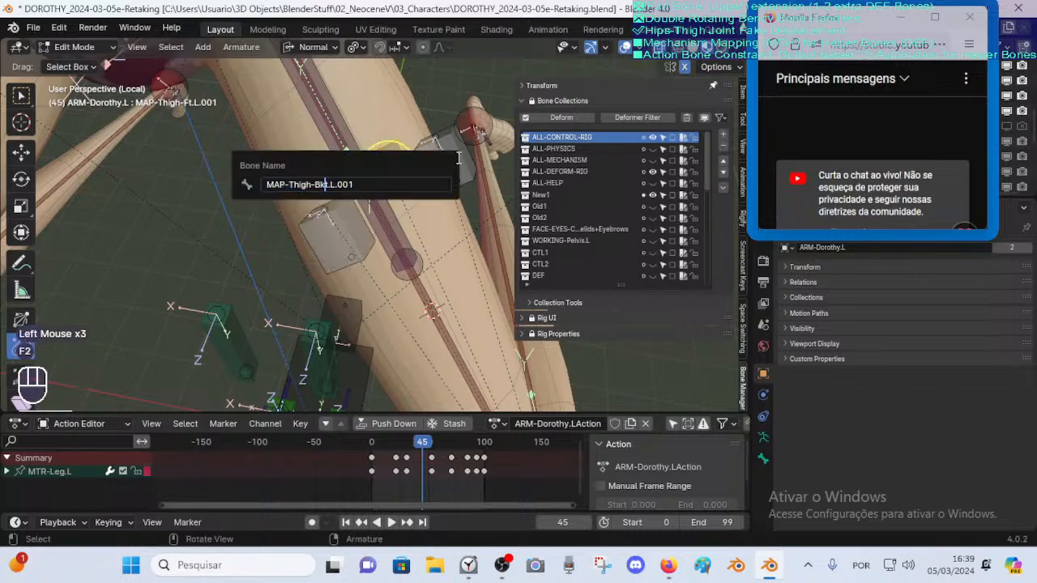
key("shift+Left")
key("shift+Left")
key("shift+Left")
key("shift+Left")
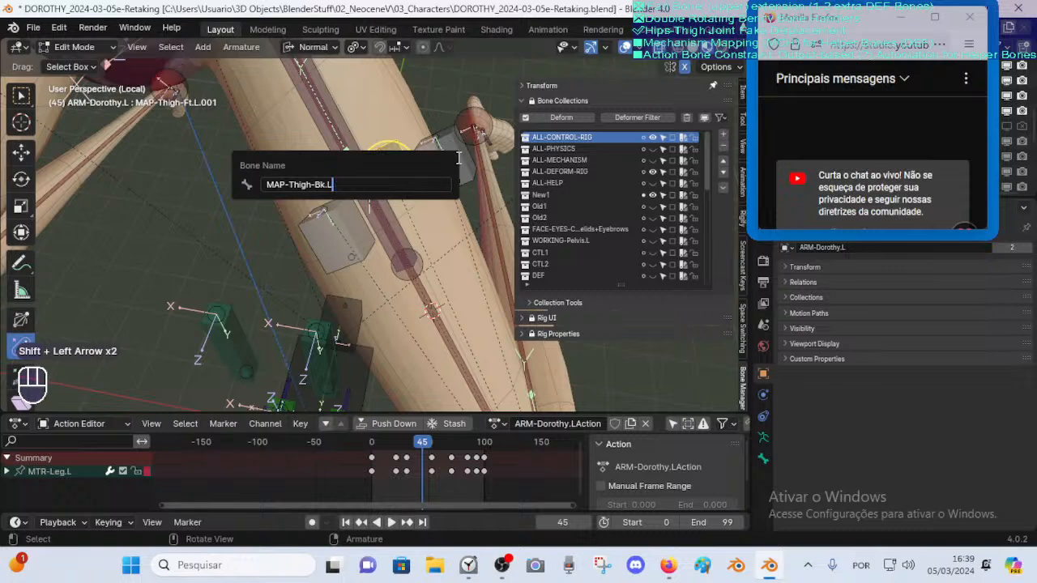
key("Return")
Rename the mapping bone on the outer side of the left thigh as MAP-Thigh-Outside.L
left_click(444, 160)
middle_click_drag(445, 159, 429, 179)
key("F2")
left_click(422, 171)
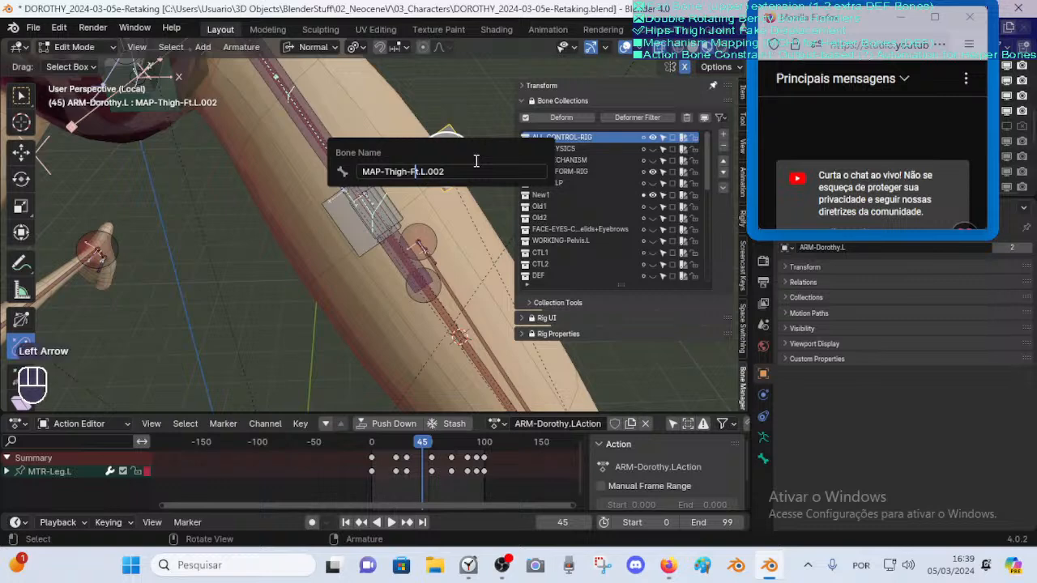
key("shift+Left")
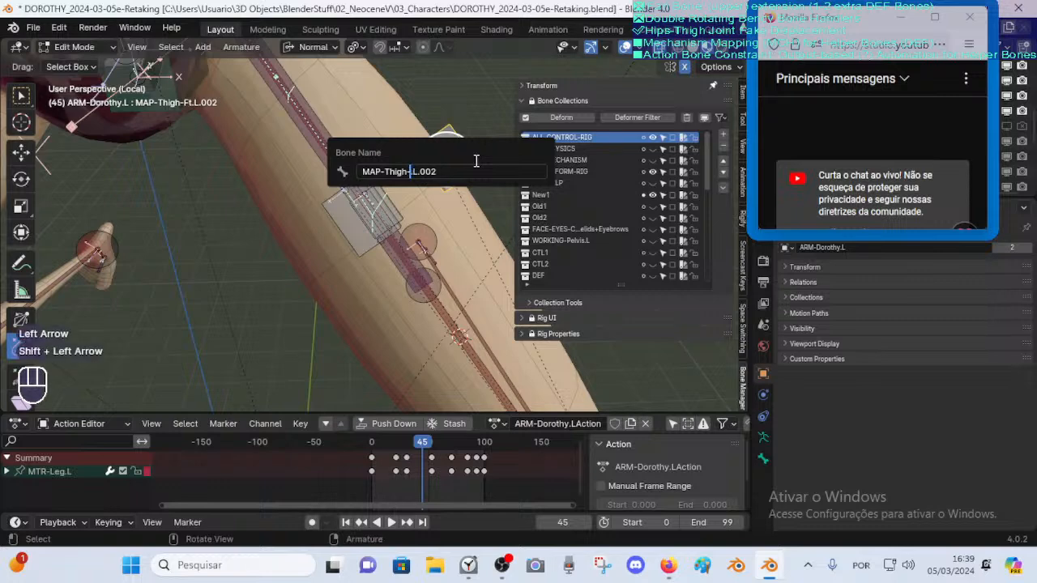
key("shift")
type("Left")
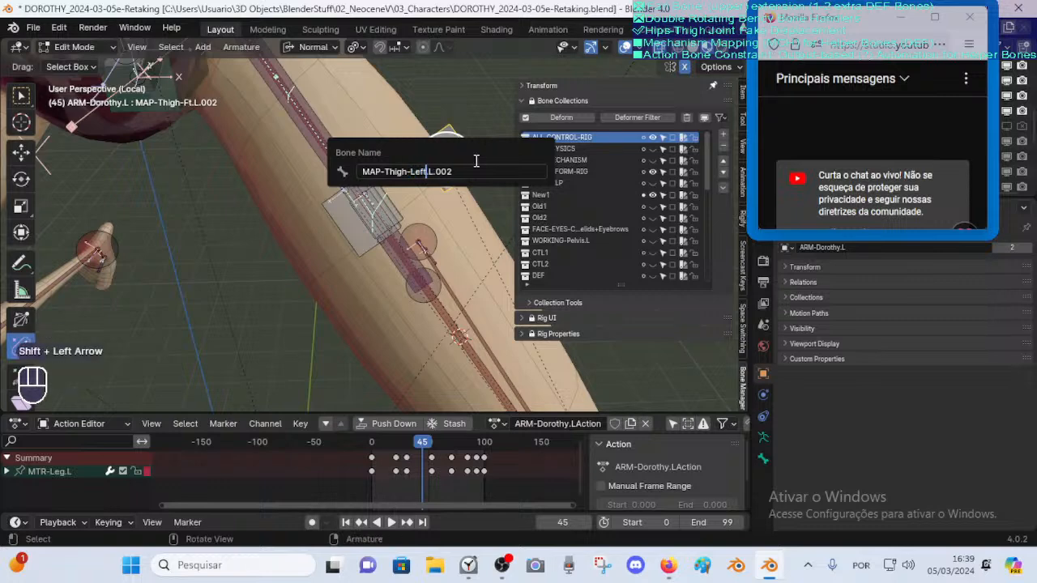
key("BackSpace")
key("BackSpace")
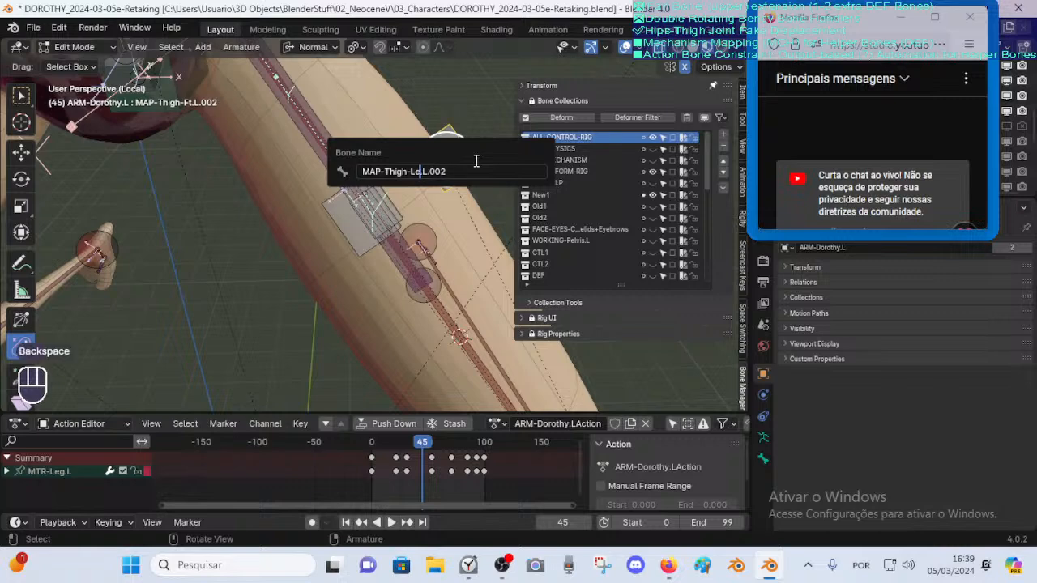
key("shift+End")
key("Delete")
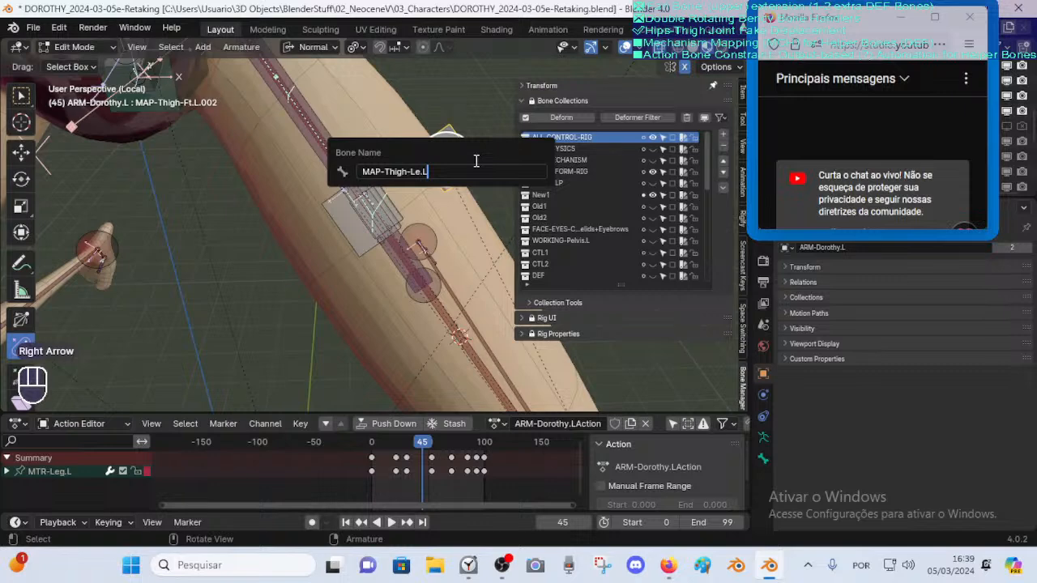
key("Left")
key("Right")
key("Left")
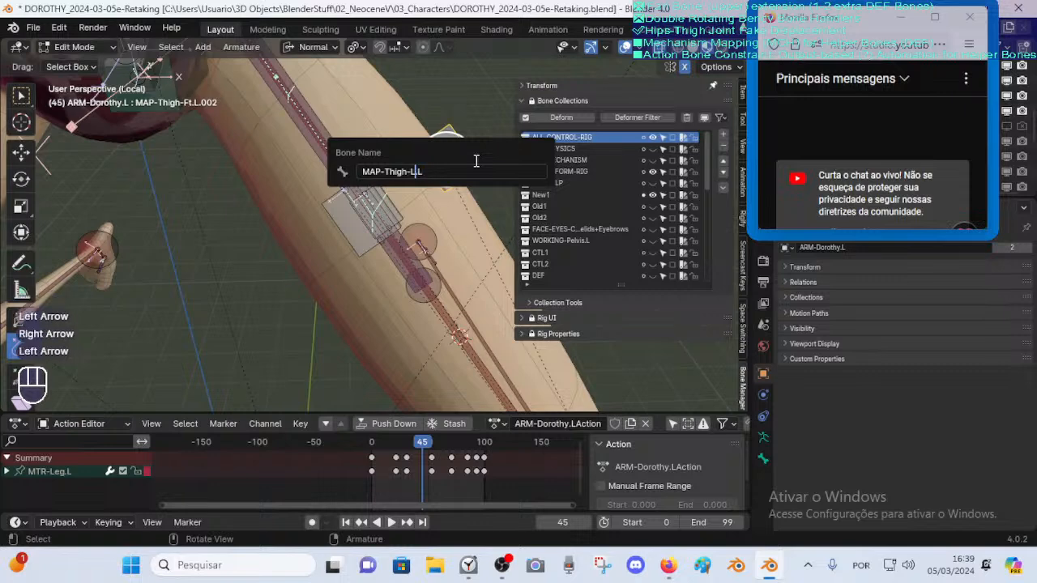
key("BackSpace")
type("Ot")
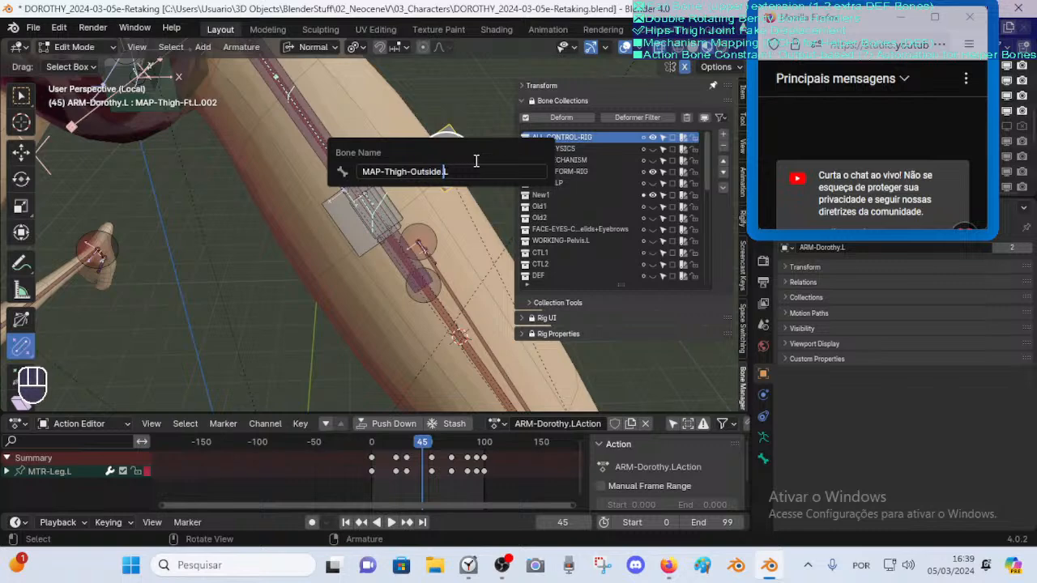
key("Return")
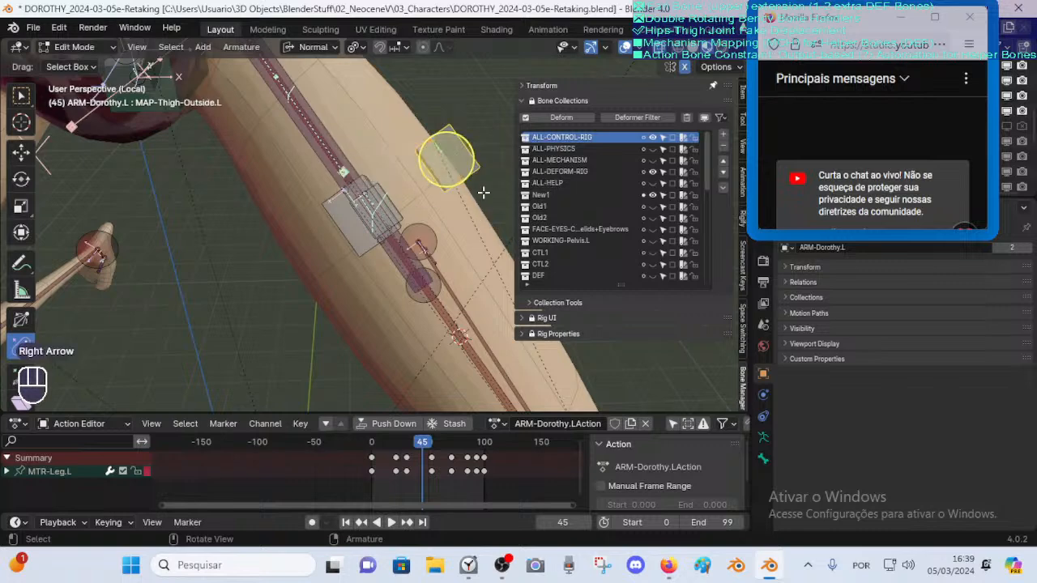
Duplicate MAP-Thigh-Outside.L and move the copy about 1 m along normal X to the inner side of the left thigh
key("shift+d")
key("x")
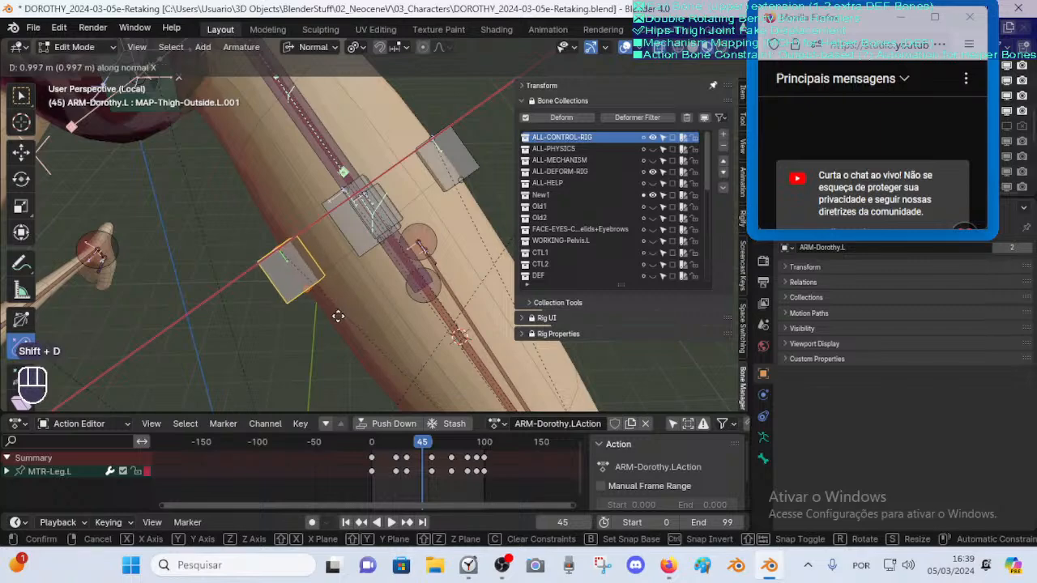
left_click(337, 316)
middle_click_drag(338, 316, 303, 319)
key("g")
key("x")
left_click(300, 268)
Rename the duplicated mapping bone on the inner side of the left thigh as MAP-Thigh-Inside.L
scroll(298, 271, "up", 3)
scroll(300, 300, "down", 2)
key("F2")
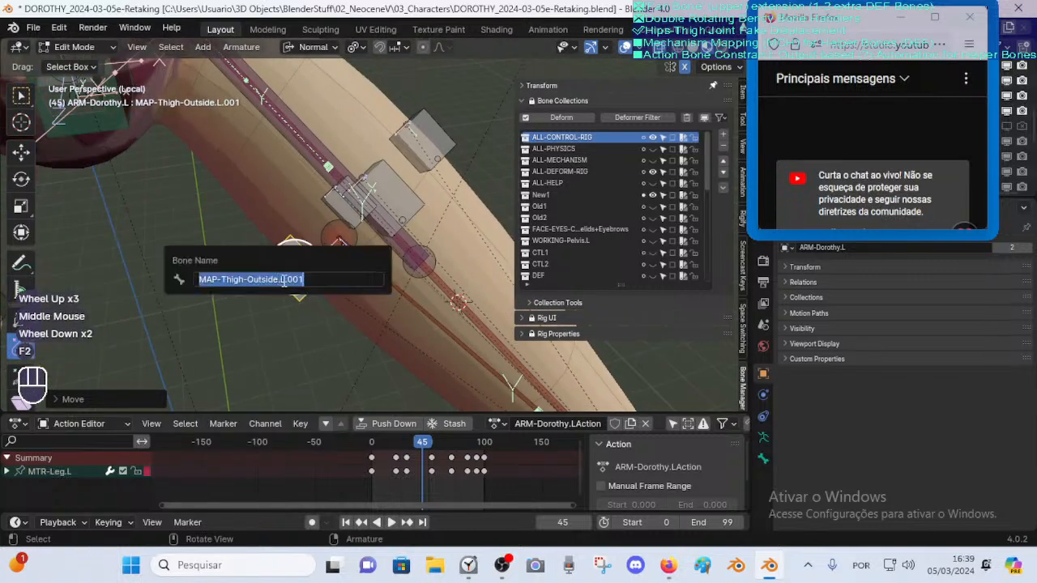
left_click(266, 280)
key("BackSpace")
key("BackSpace")
key("BackSpace")
key("BackSpace")
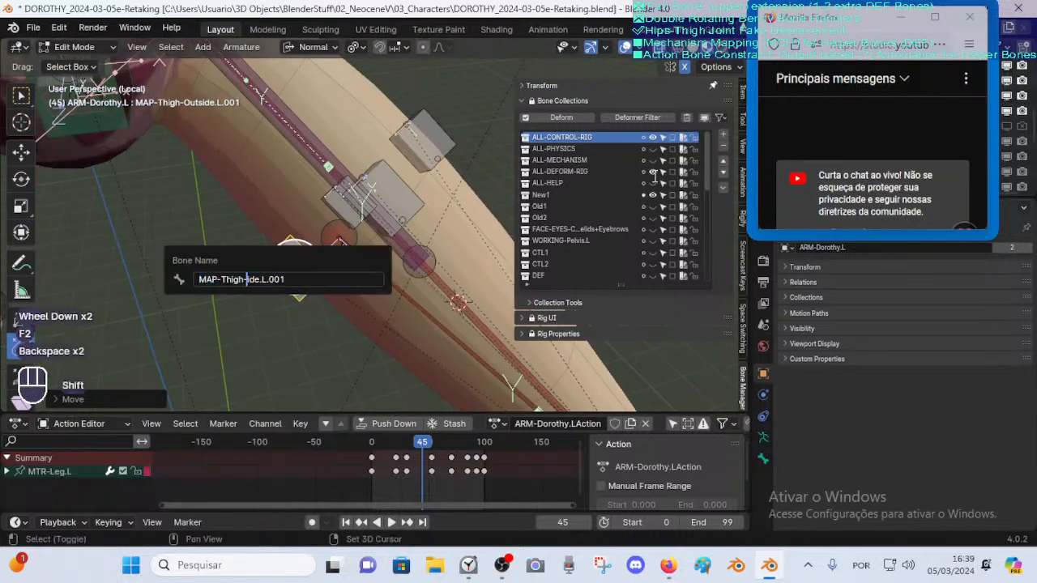
type("Ins")
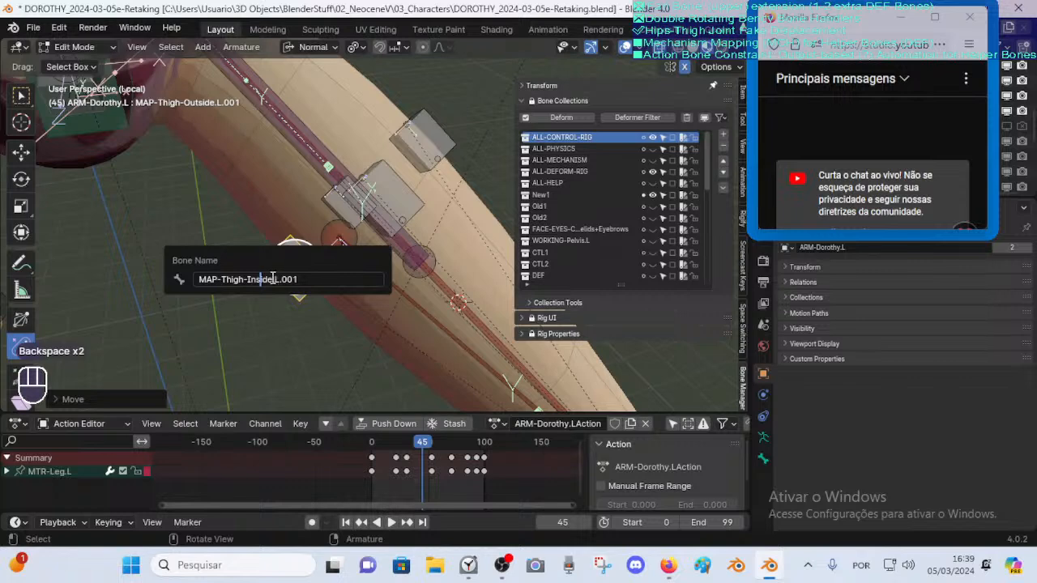
left_click(313, 281)
key("Return")
Set the bone color of all four left-thigh mapping bones together to 12 - Theme Color Set
left_click(391, 189)
left_click(417, 143)
middle_click_drag(409, 153, 368, 192)
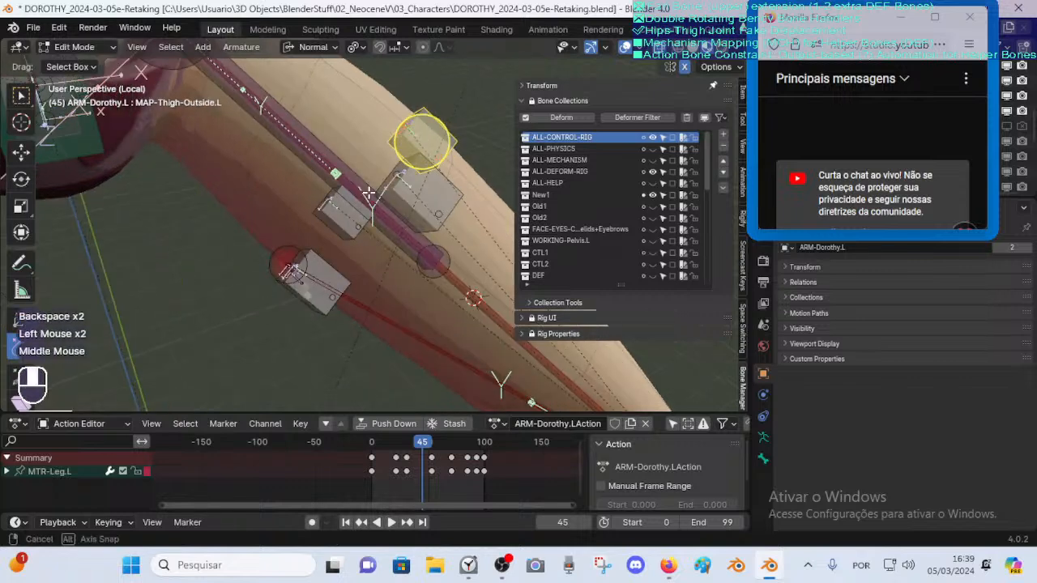
left_click(347, 212)
left_click(422, 178)
left_click(420, 136)
left_click(416, 184, "shift")
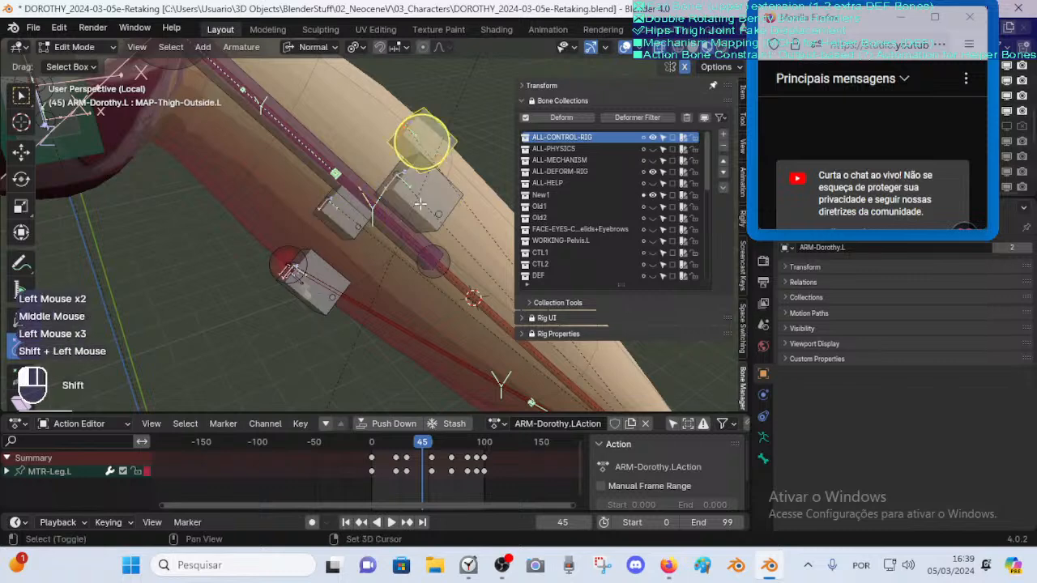
left_click(333, 213, "shift")
left_click(318, 270, "shift")
middle_click_drag(319, 271, 522, 311)
left_click(767, 439)
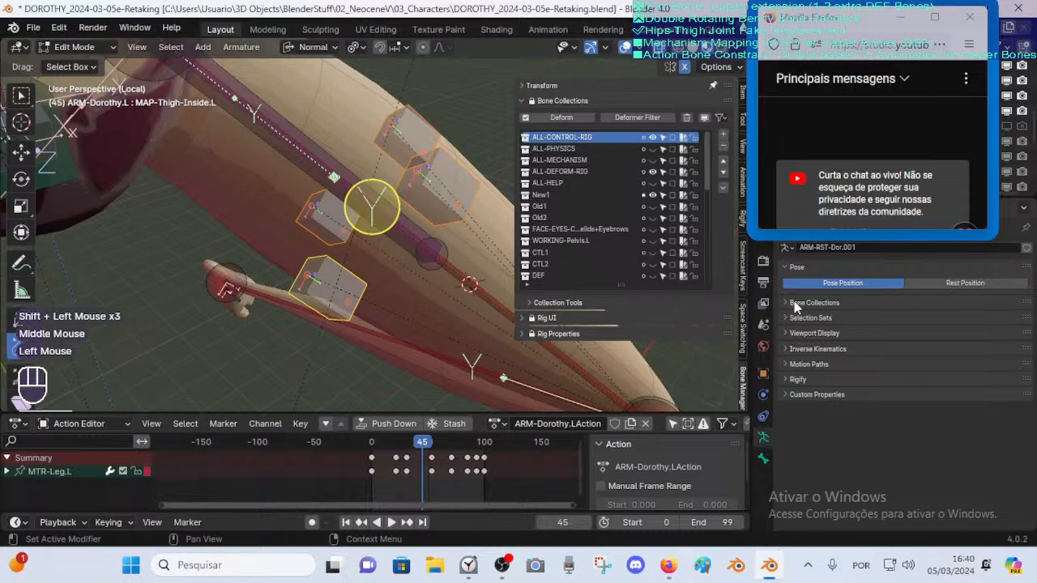
left_click(789, 304)
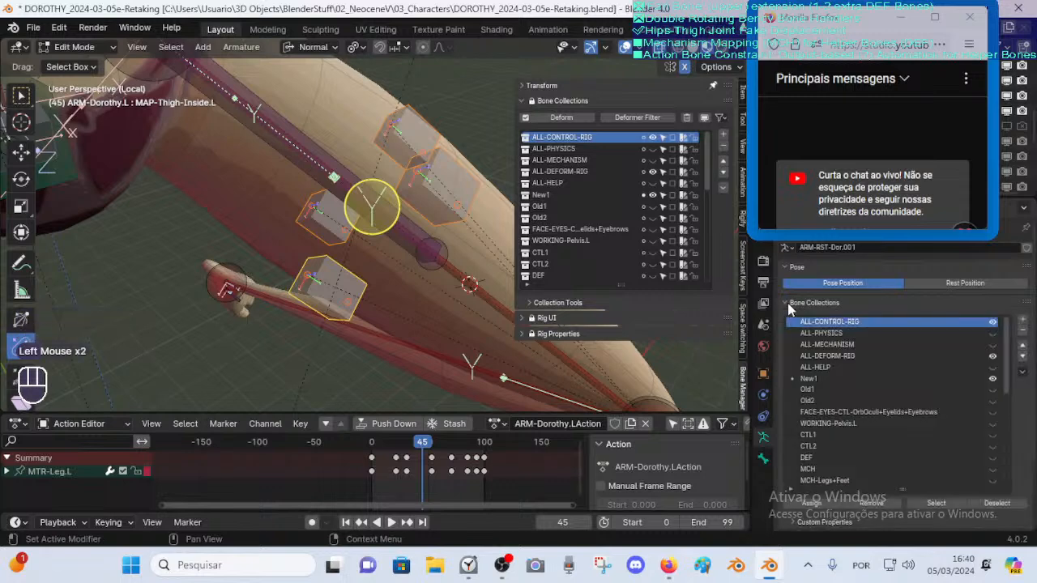
left_click(789, 304)
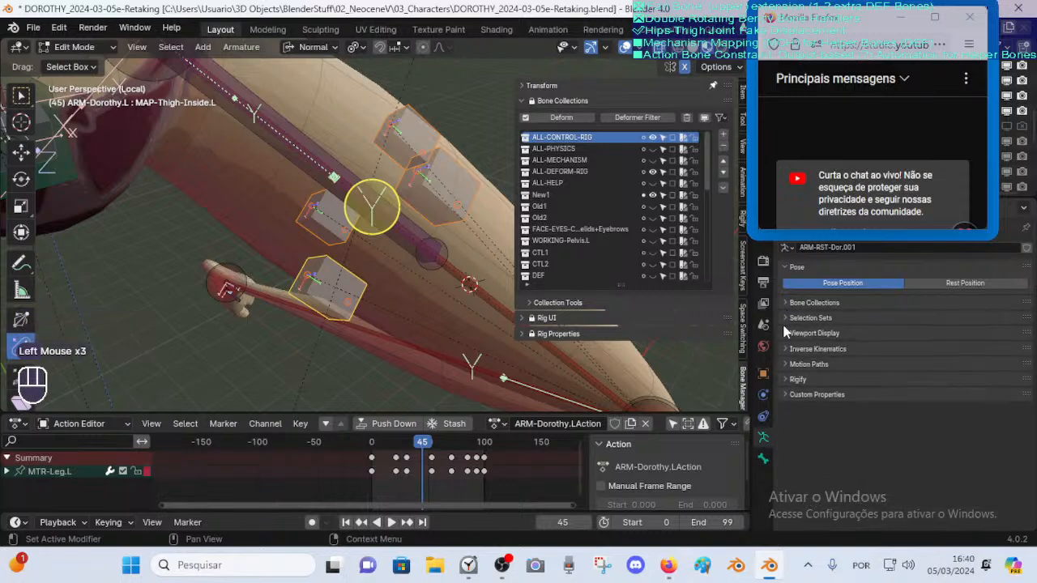
left_click(762, 458)
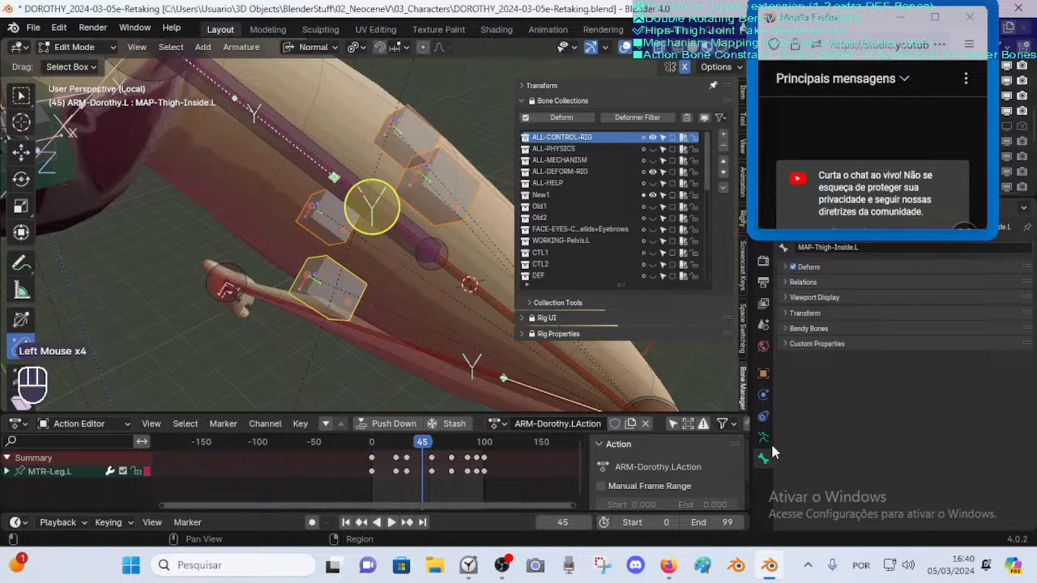
left_click(787, 298)
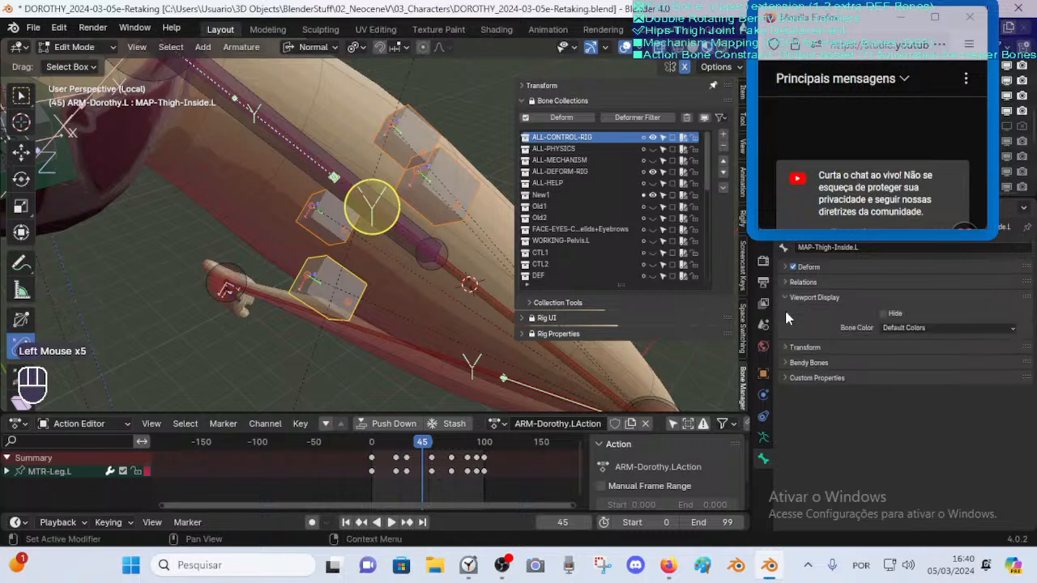
left_click(899, 329, "alt")
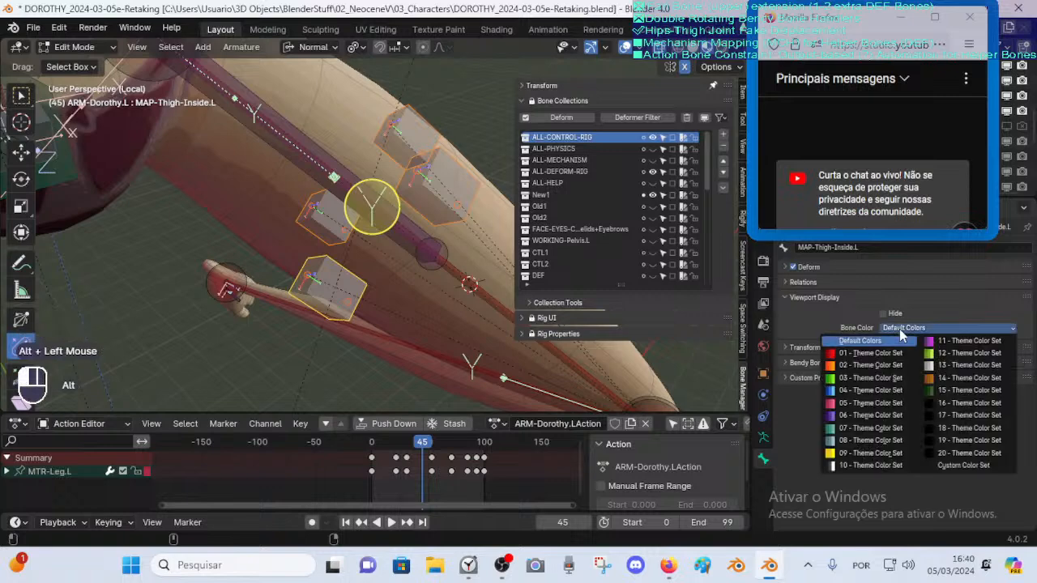
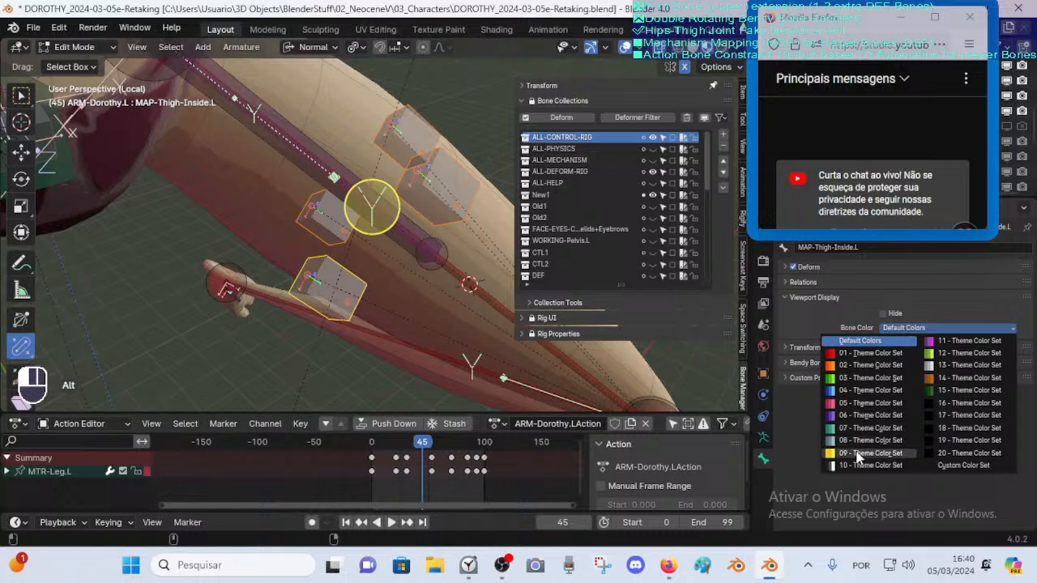
left_click(958, 359)
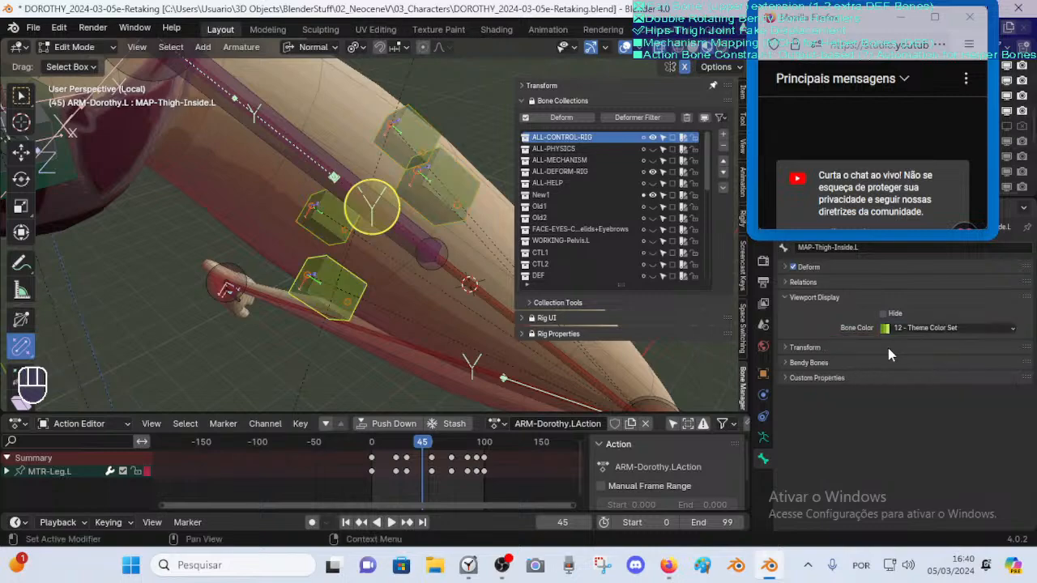
Shorten the four left-thigh mapping bones by scaling them to about 0.27, and again to about 0.81
key("alt+a")
scroll(446, 244, "down", 1)
middle_click_drag(447, 244, 326, 218)
left_click(327, 219)
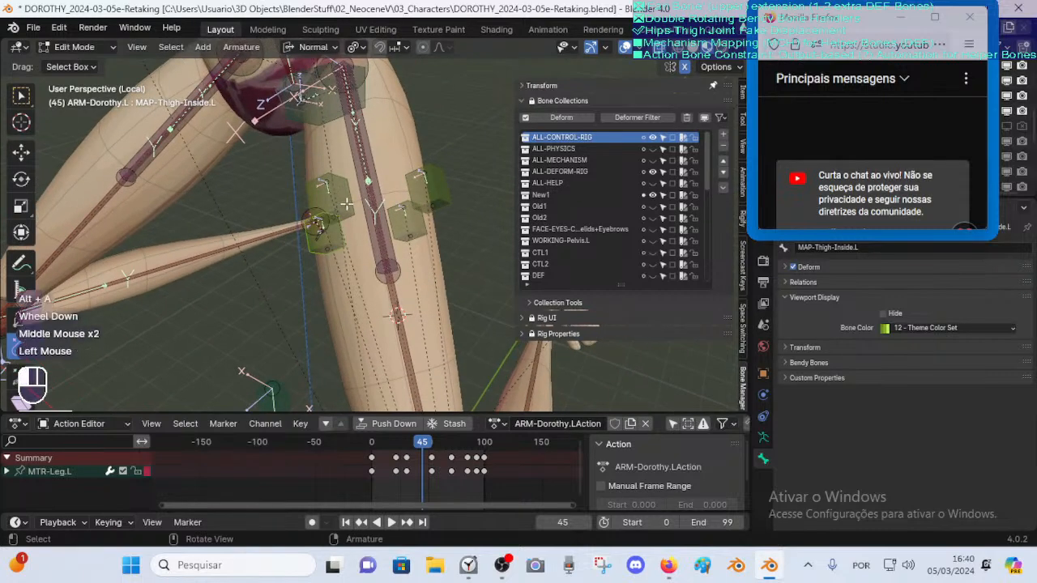
left_click(327, 219, "shift")
left_click(409, 217, "shift")
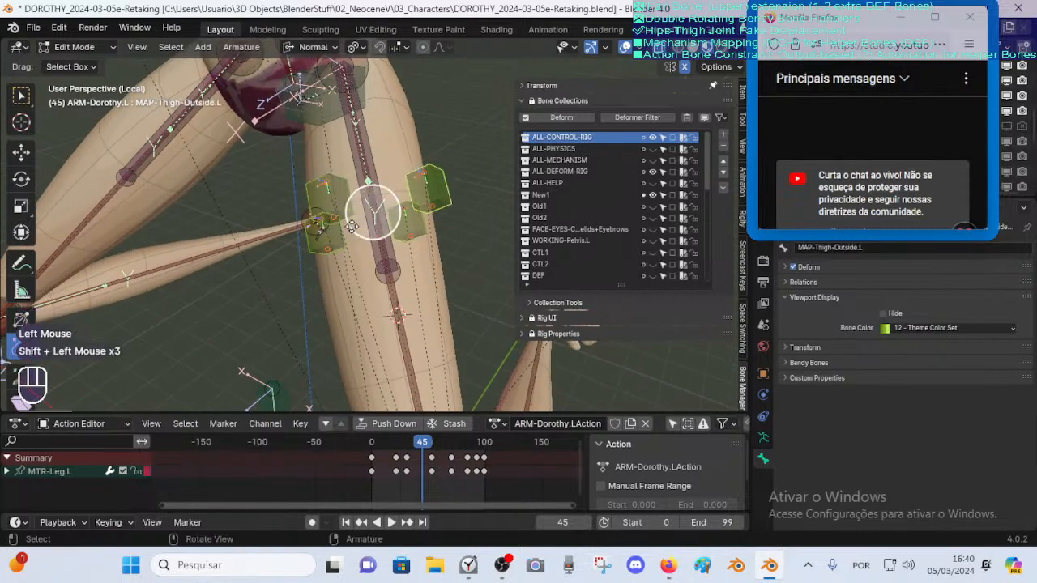
middle_click_drag(409, 217, 389, 212)
key("s")
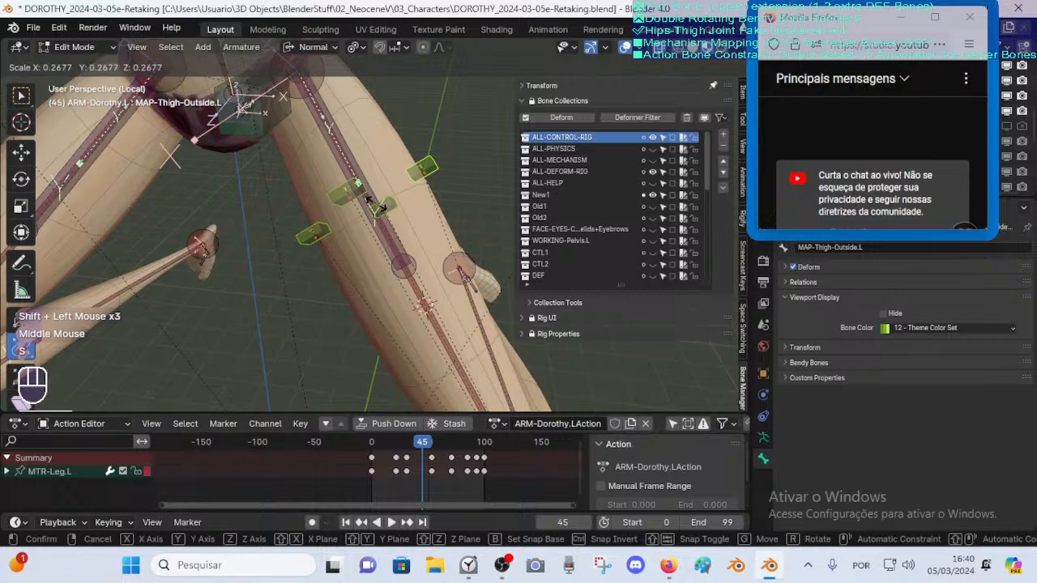
left_click(370, 201)
middle_click_drag(370, 201, 425, 201)
key("s")
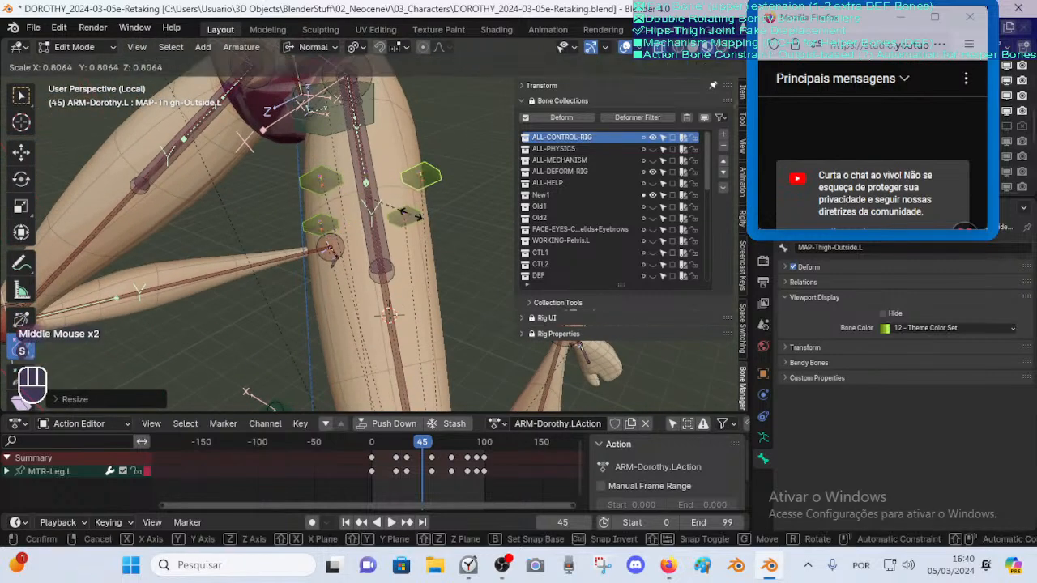
left_click(405, 214)
Save incremental versions of the file as DOROTHY_2024-03-06e-Retaking.blend and DOROTHY_2024-03-07e-Retaking.blend
key("ctrl+alt+s")
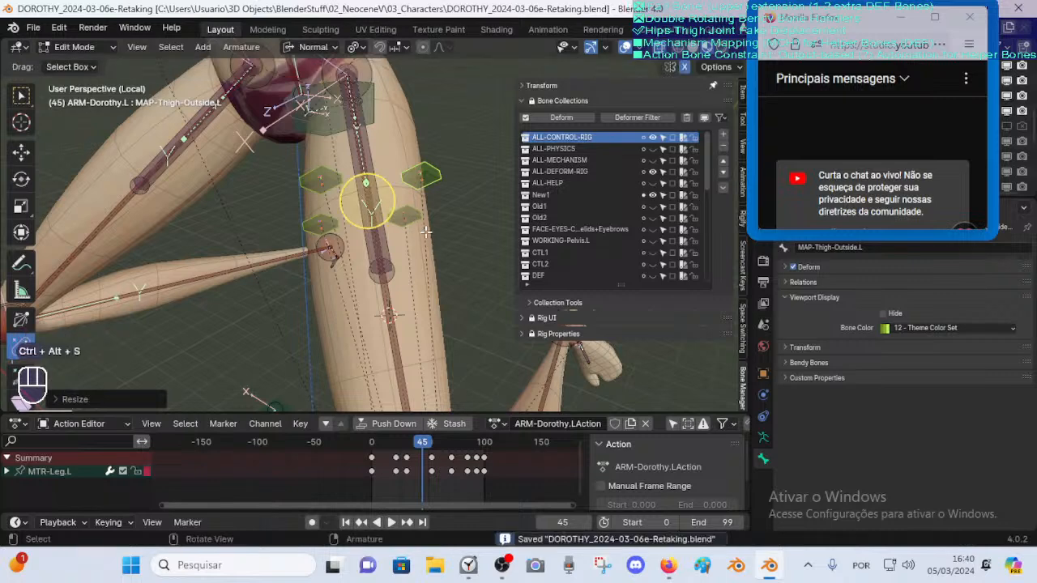
key("Escape")
middle_click_drag(387, 233, 199, 281)
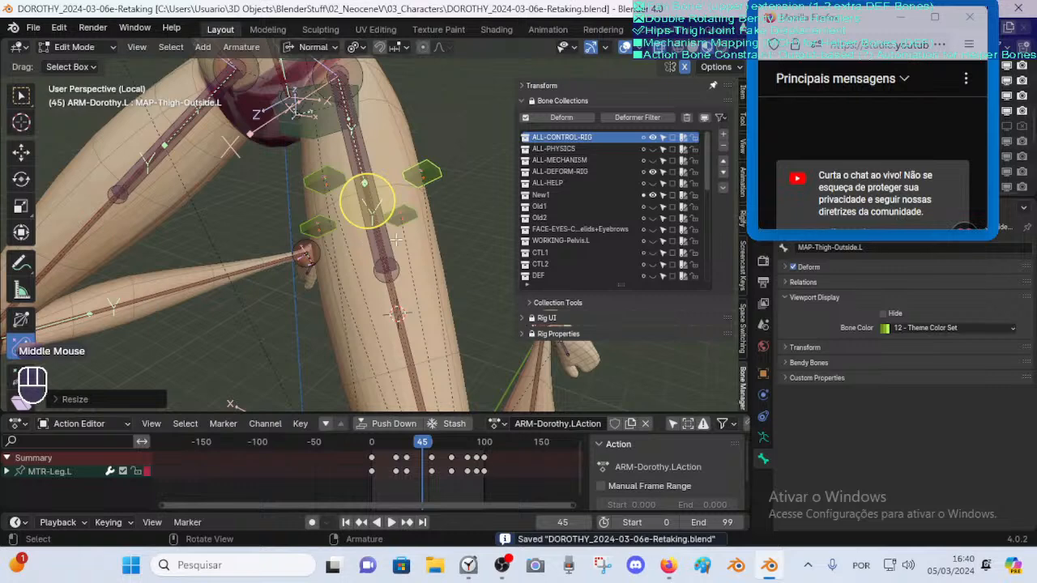
scroll(399, 243, "up", 2)
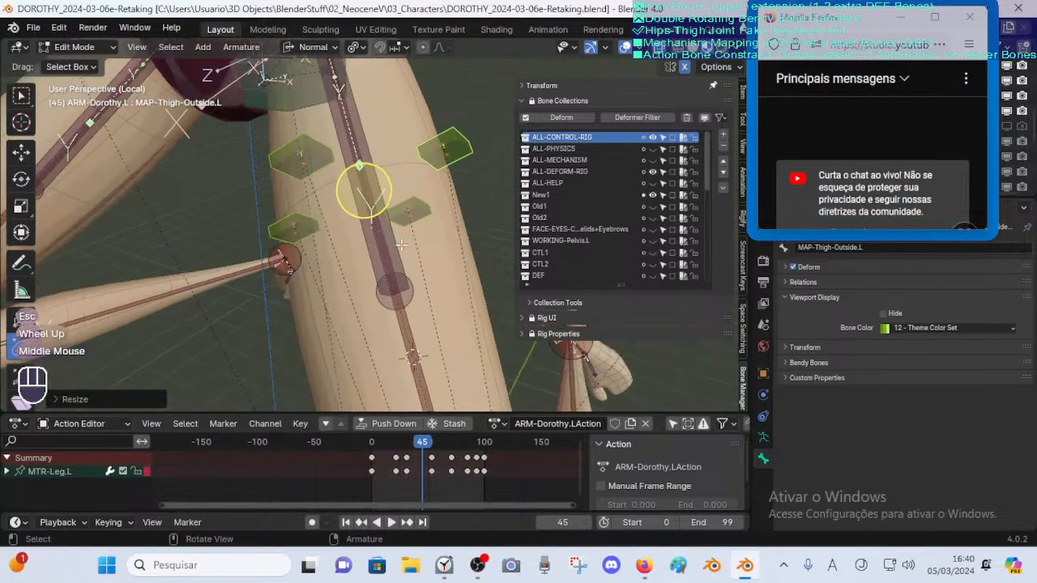
key("ctrl+alt+s")
key("Escape")
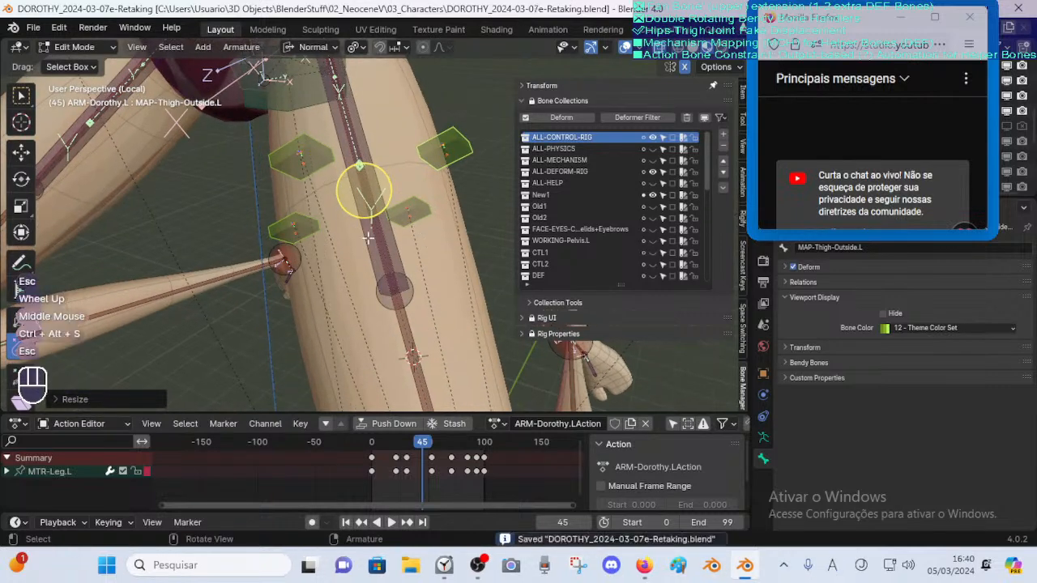
Reduce the B-Bone display thickness of the four left-thigh mapping bones and save the file
left_click_drag(370, 189, 377, 191)
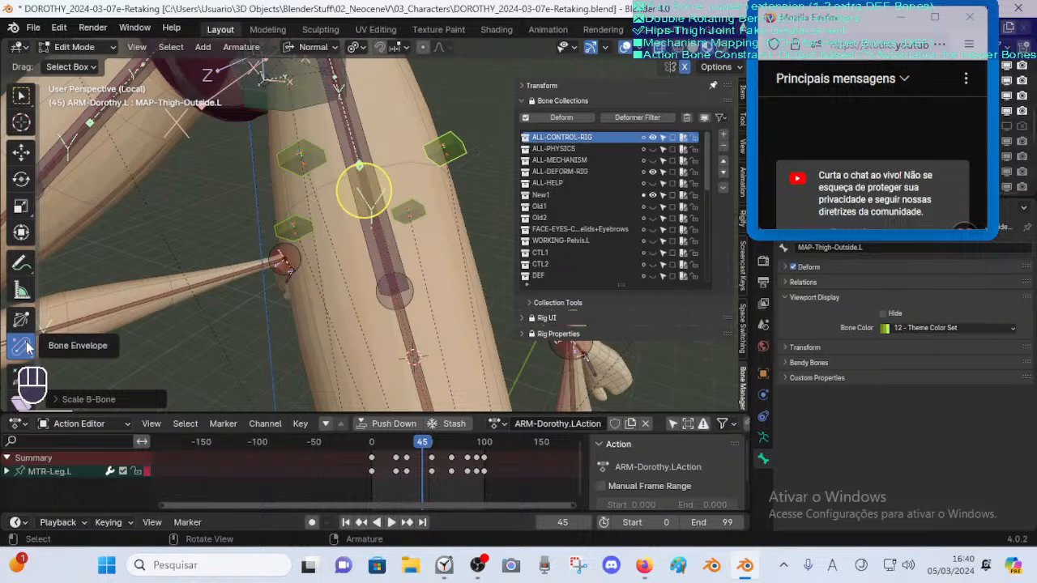
left_click_drag(389, 186, 381, 186)
middle_click_drag(382, 187, 377, 269)
scroll(443, 187, "down", 2)
key("ctrl+s")
scroll(377, 252, "down", 2)
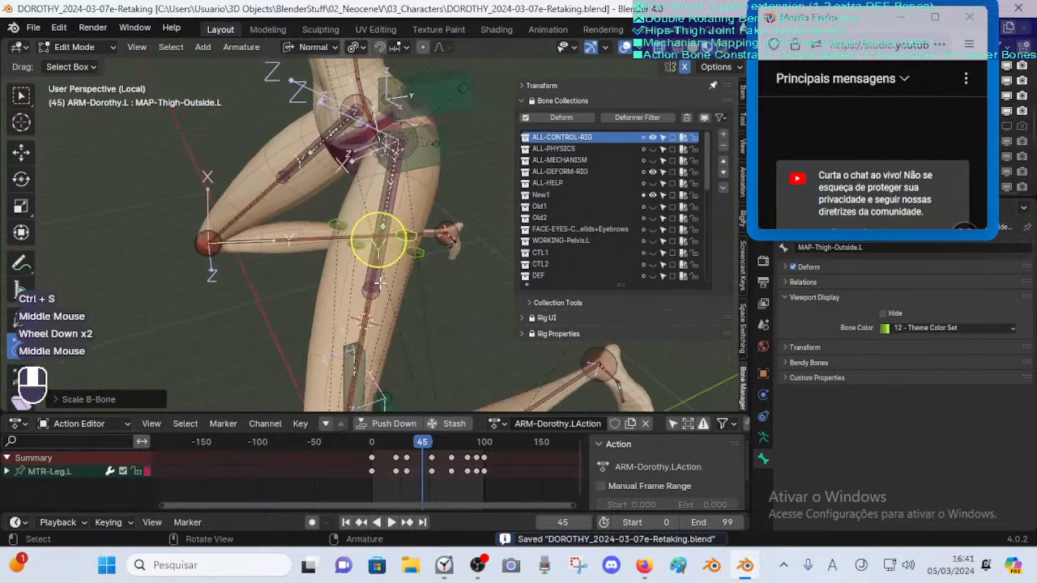
scroll(378, 270, "up", 2)
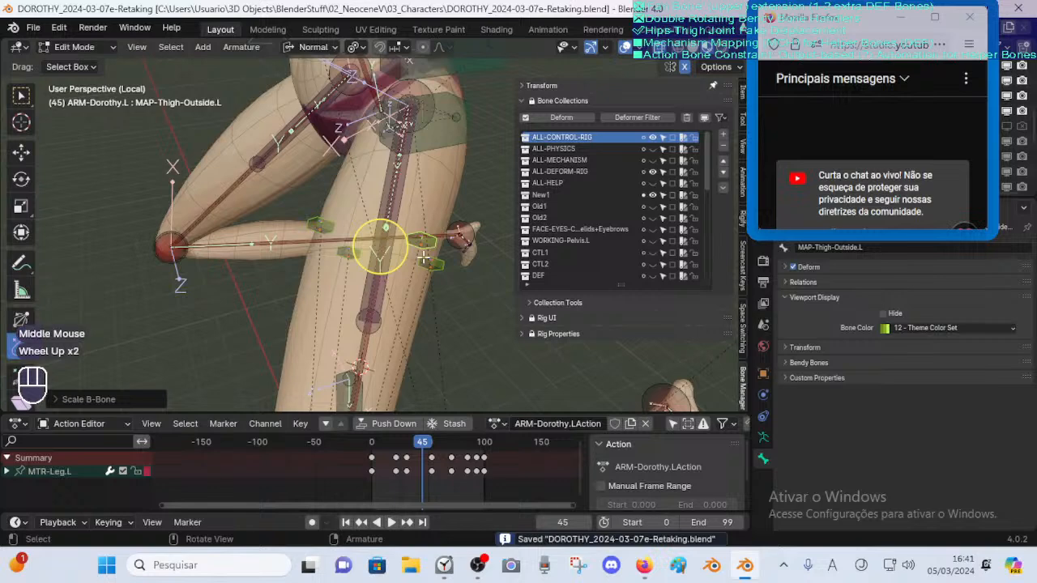
key("g")
key("y")
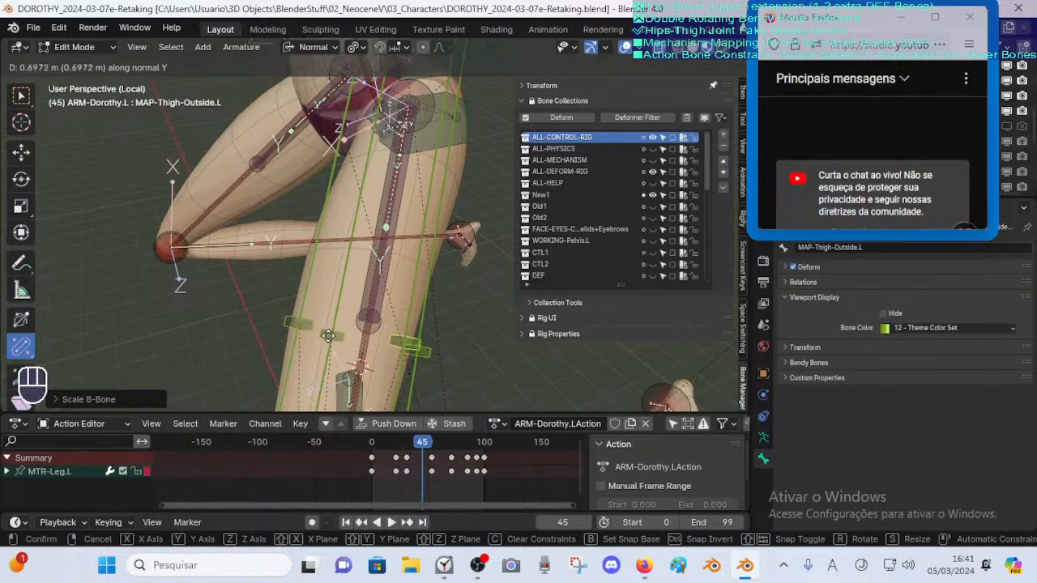
left_click(347, 240)
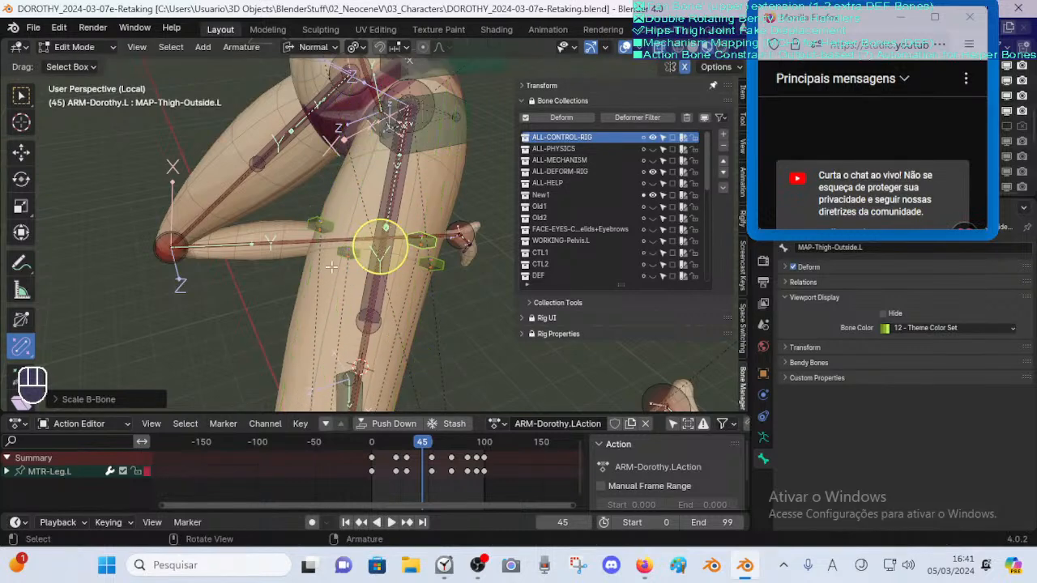
Examine the placement of the four mapping bones around the left thigh from several angles
middle_click_drag(331, 267, 466, 217)
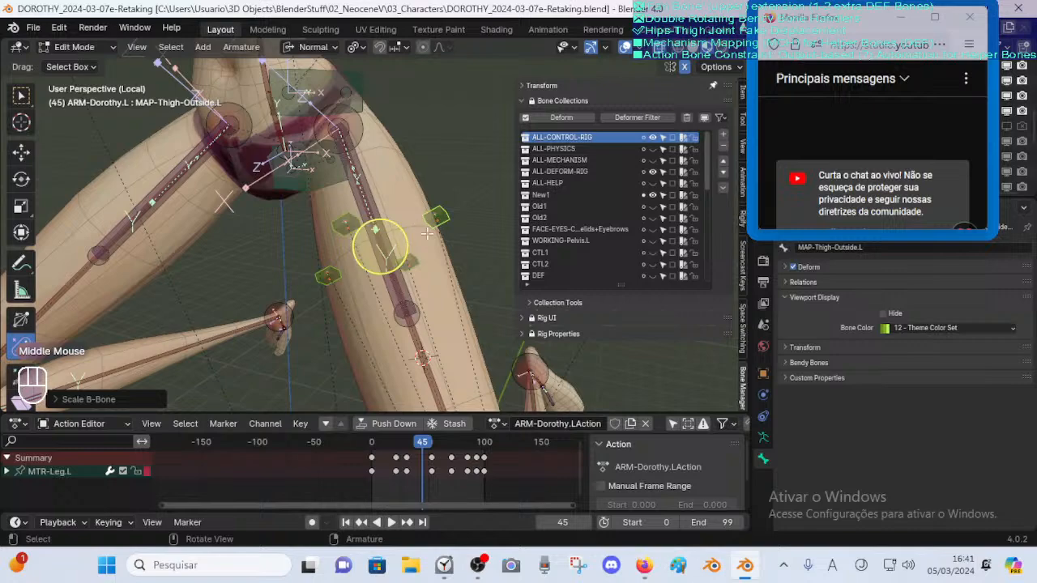
middle_click_drag(348, 219, 396, 247)
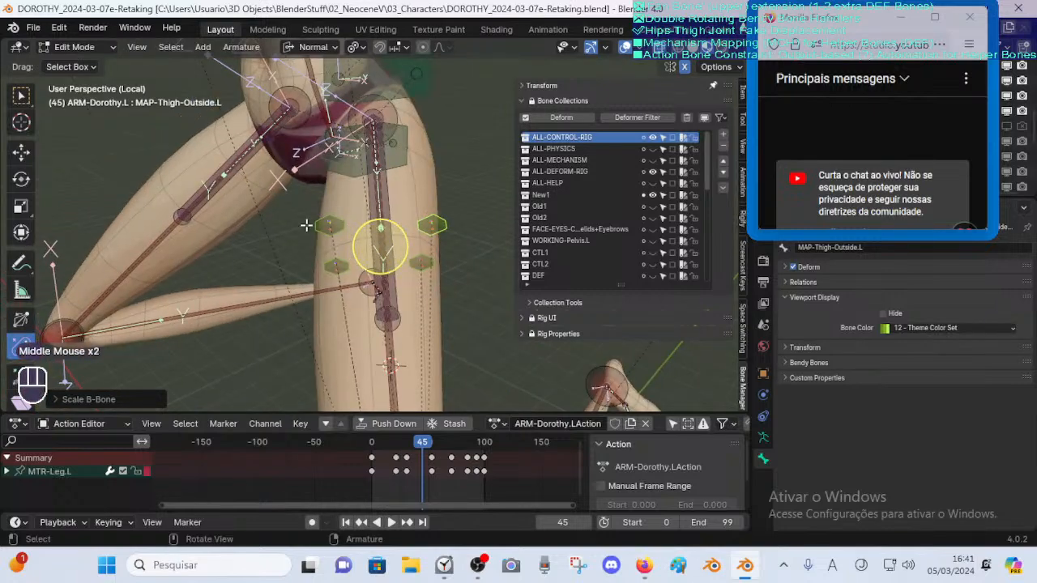
middle_click_drag(307, 225, 409, 276)
scroll(386, 258, "down", 1)
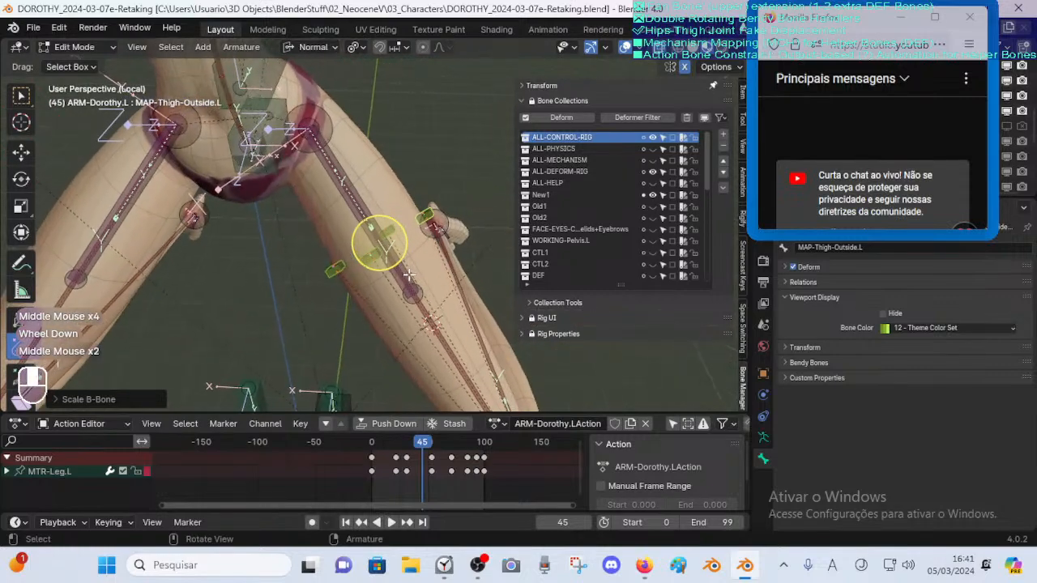
scroll(399, 257, "up", 1)
scroll(423, 236, "up", 1)
middle_click_drag(423, 237, 350, 255)
scroll(350, 256, "down", 1)
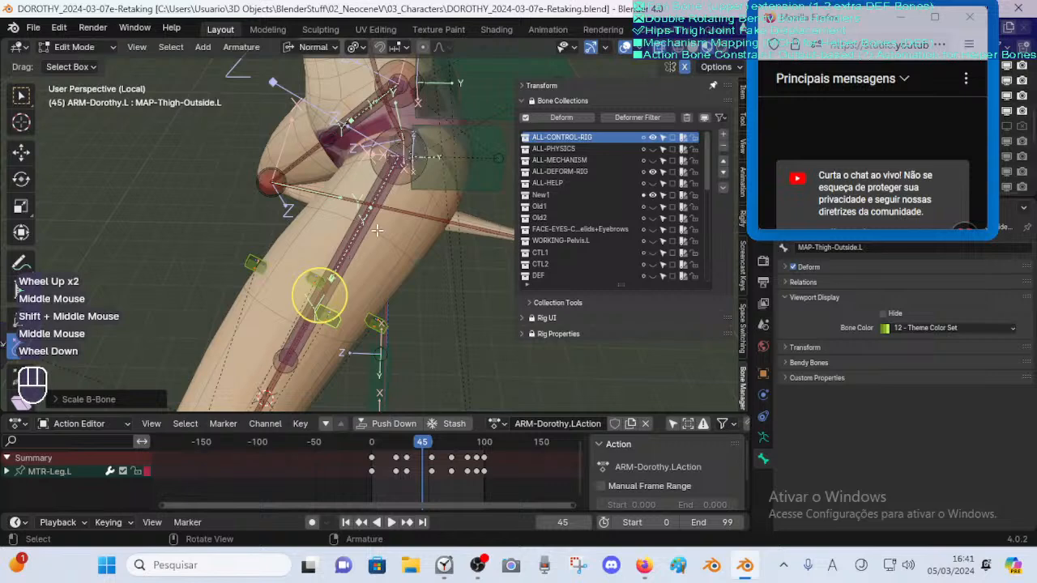
scroll(381, 266, "down", 2)
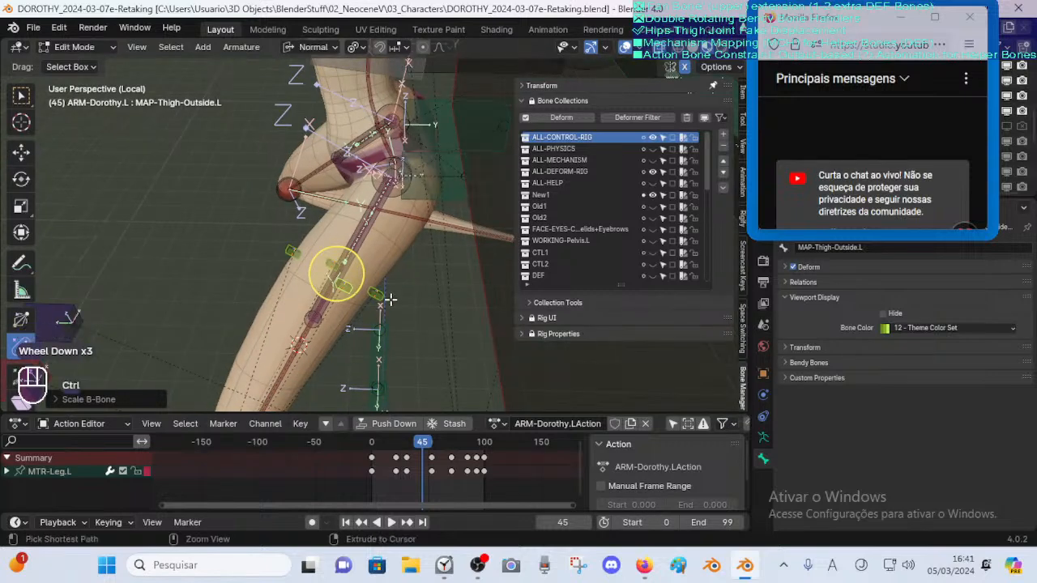
Take the ARM-Dorothy.L armature out of Edit Mode and switch it to Pose Mode
key("ctrl+Tab")
scroll(316, 336, "down", 1)
middle_click_drag(310, 322, 323, 273)
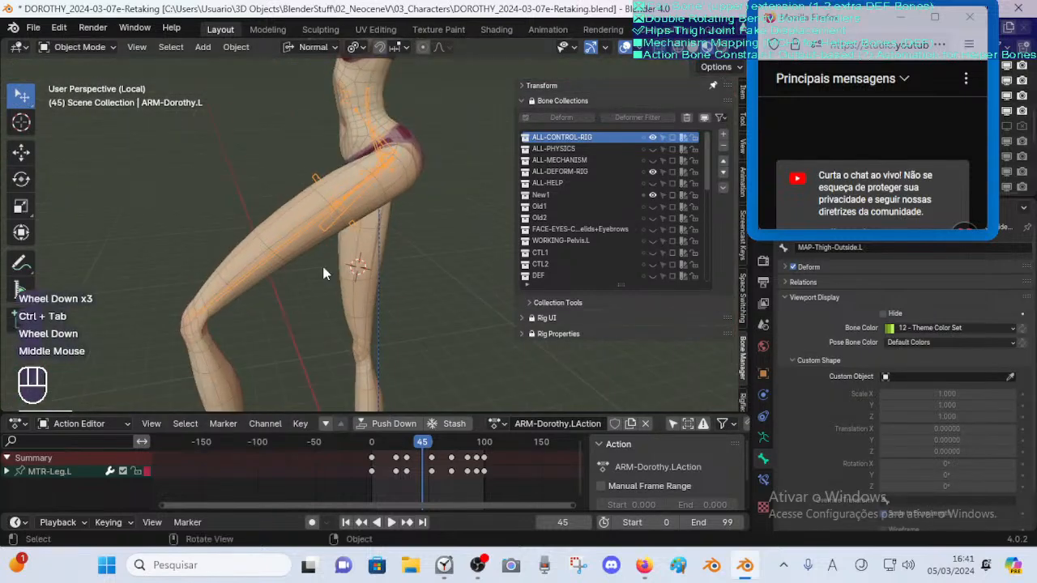
scroll(328, 267, "up", 2)
left_click(326, 139)
key("ctrl+Tab")
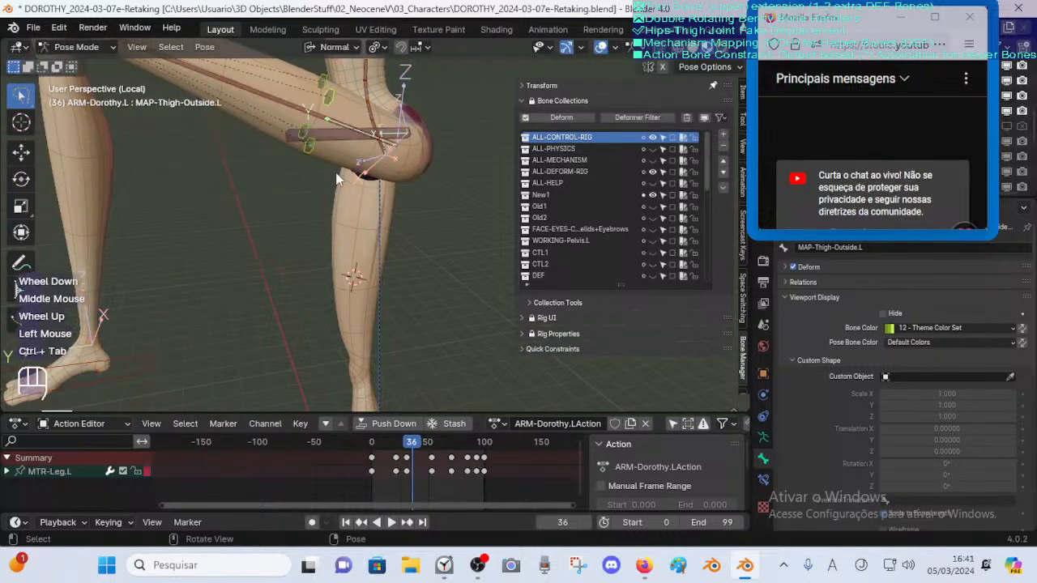
Scrub the leg animation to about frame 78 and examine how the mapping bones follow the raised thigh
middle_click_drag(337, 178, 353, 271, "shift")
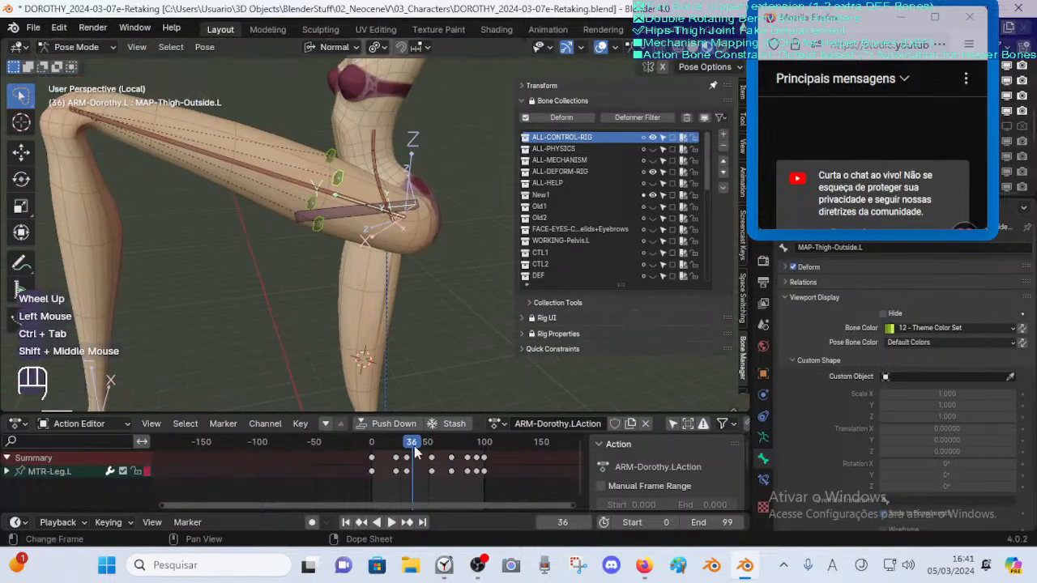
left_click_drag(413, 447, 455, 450)
middle_click_drag(322, 211, 303, 217, "shift")
scroll(390, 211, "up", 2)
middle_click_drag(390, 211, 284, 219)
scroll(239, 223, "down", 3)
scroll(254, 224, "up", 2)
mouse_move(456, 458)
left_mouse_down()
mouse_move(440, 456)
mouse_move(462, 454)
left_mouse_up()
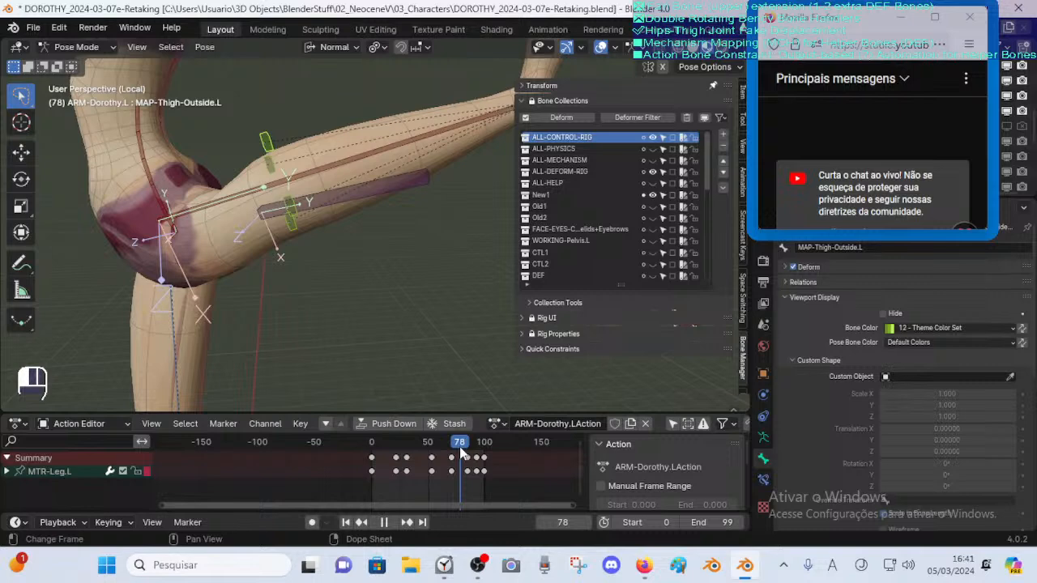
Scrub the leg animation to frame 76 and examine the mapping bones around the raised left thigh
mouse_move(462, 453)
left_mouse_down()
mouse_move(450, 456)
mouse_move(460, 456)
left_mouse_up()
scroll(302, 256, "down", 2)
scroll(302, 245, "up", 2)
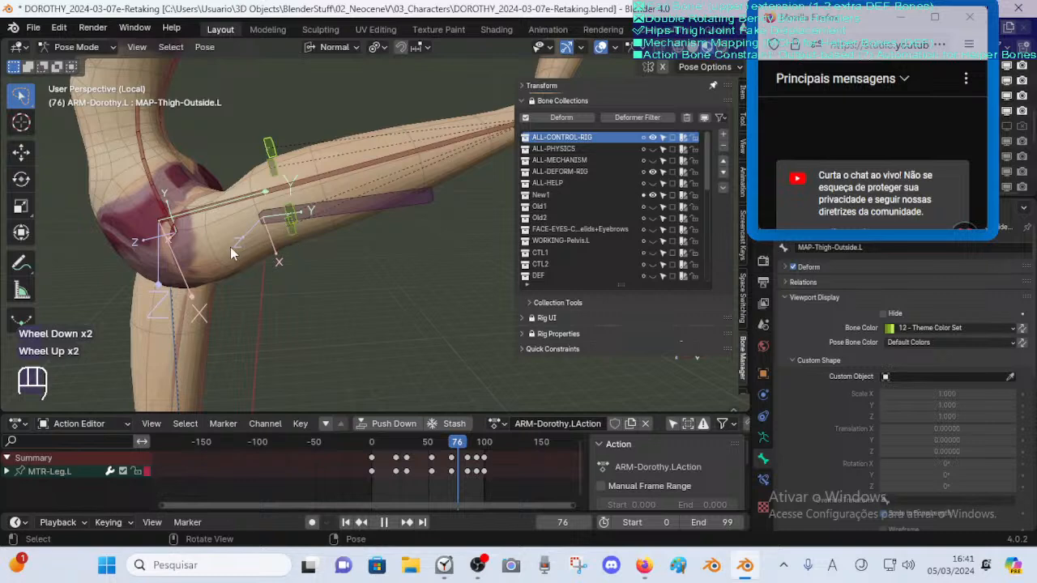
mouse_move(458, 451)
left_mouse_down()
mouse_move(444, 451)
mouse_move(458, 451)
left_mouse_up()
scroll(273, 235, "down", 2)
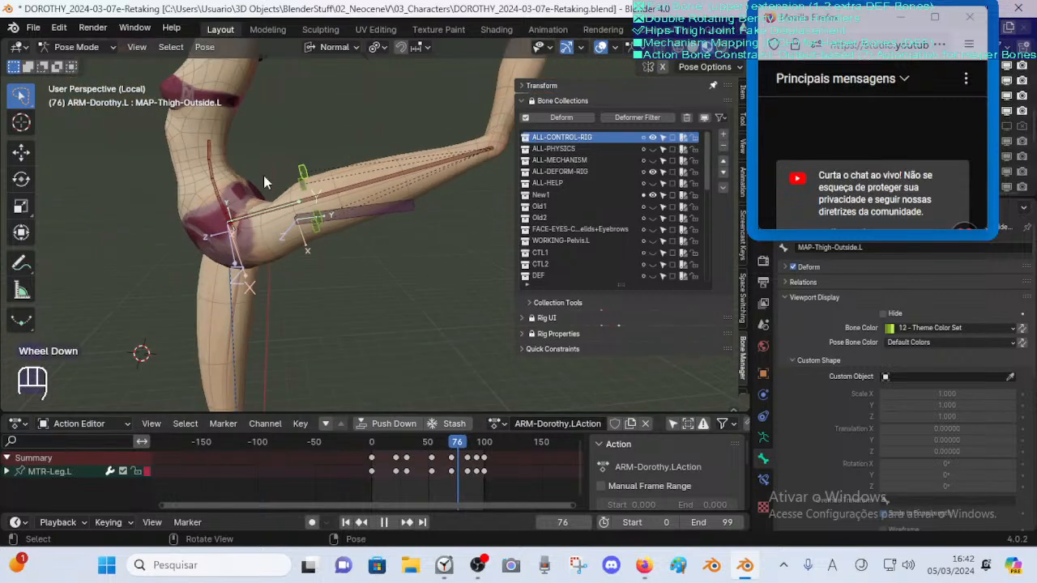
scroll(271, 204, "up", 2)
scroll(249, 226, "down", 1)
middle_click_drag(249, 225, 381, 273)
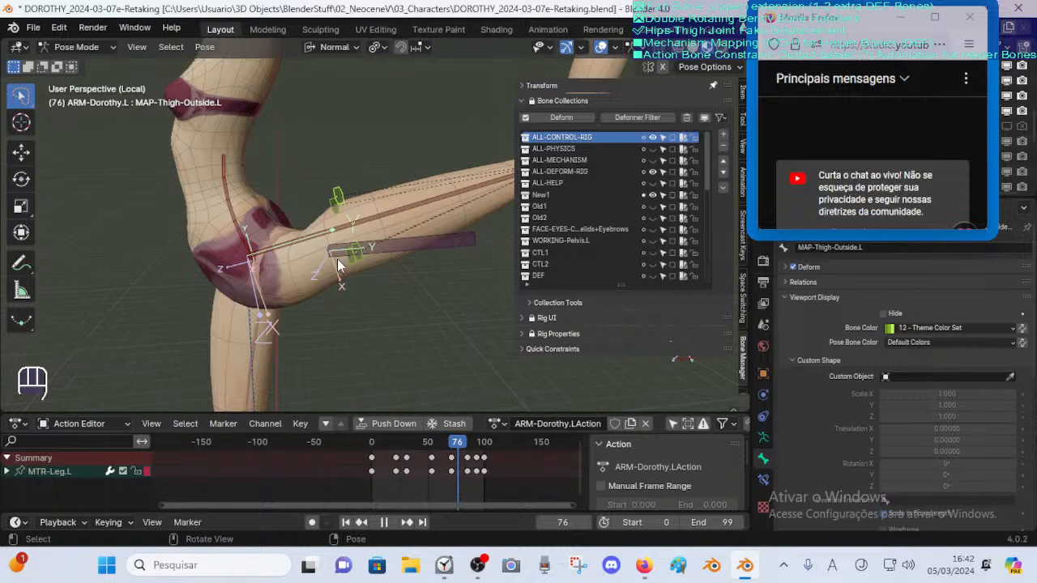
scroll(337, 261, "up", 1)
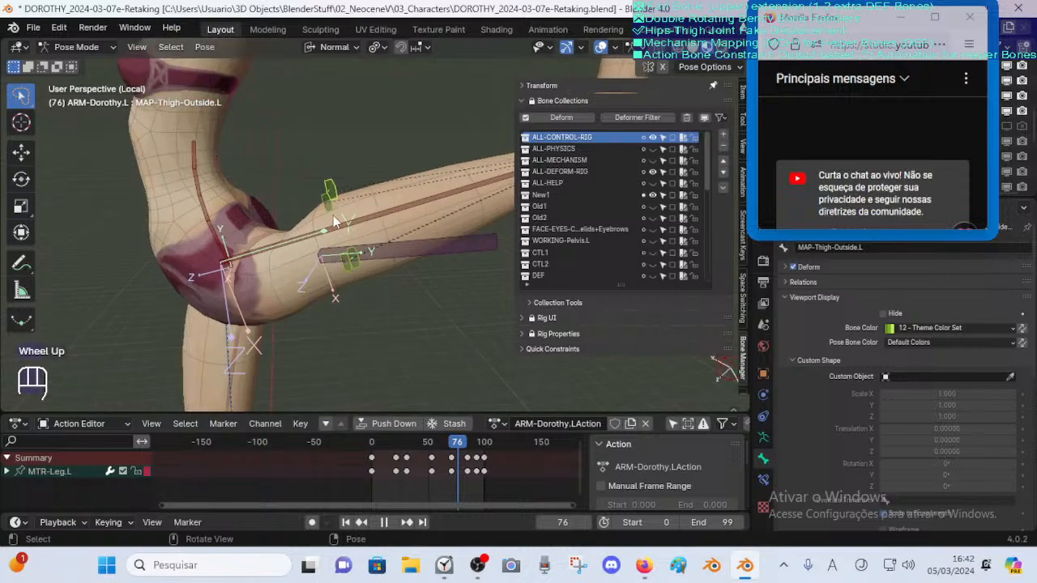
scroll(325, 227, "up", 2)
scroll(330, 293, "down", 1)
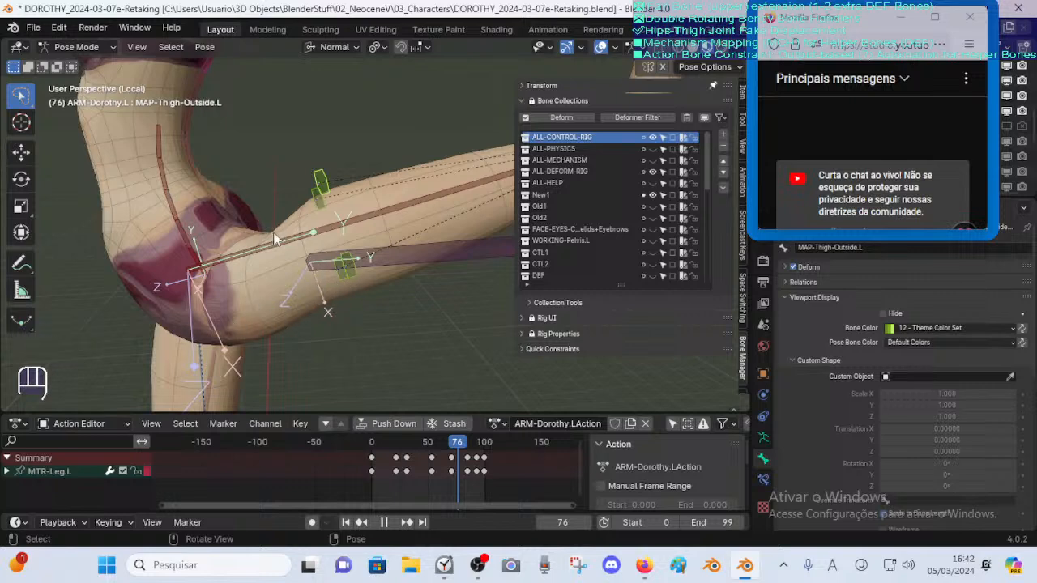
Try moving the FAN-Thigh.L bone away from its place along the raised thigh
left_click(375, 252)
key("g")
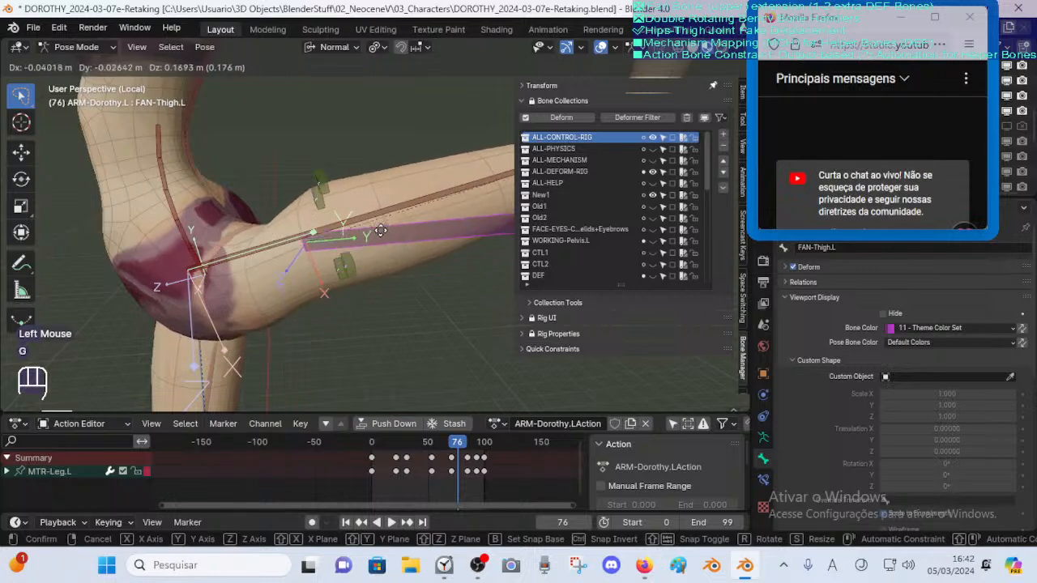
key("Escape")
key("g")
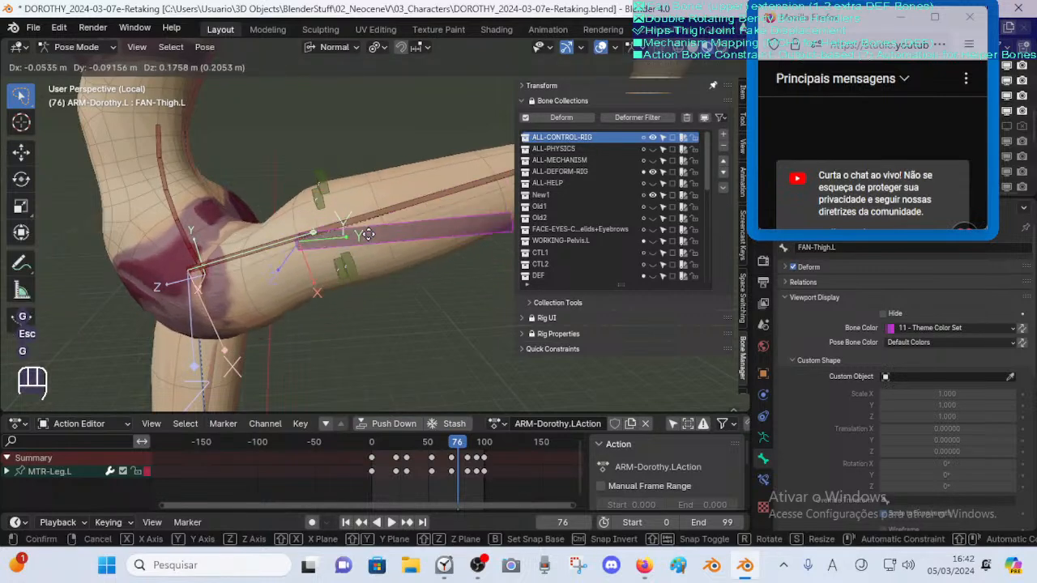
left_click(366, 257)
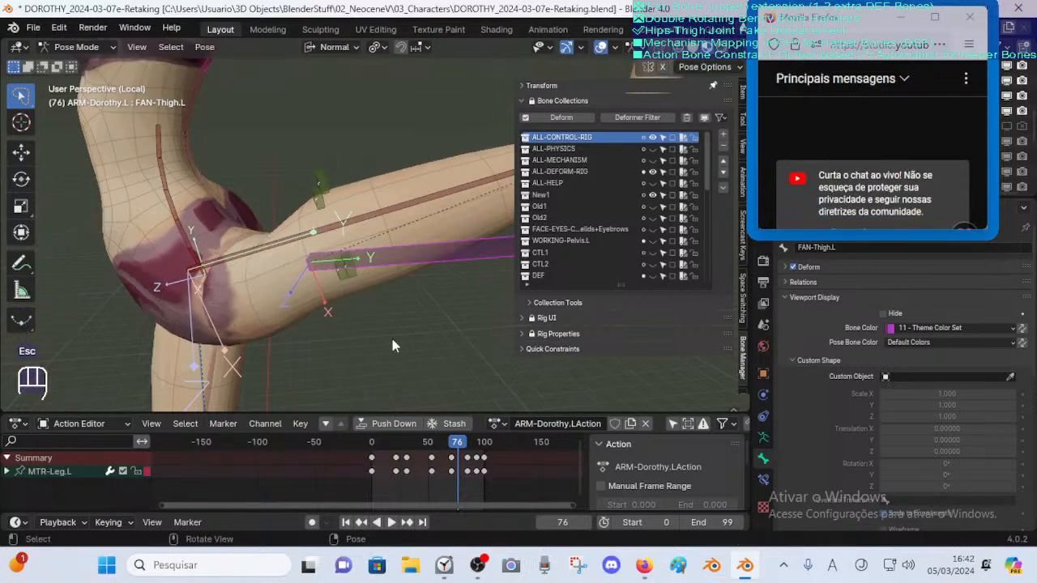
Scrub the leg animation to frame 79 and examine FAN-Thigh.L and the mapping bones from several angles
mouse_move(461, 440)
left_mouse_down()
mouse_move(438, 443)
mouse_move(460, 443)
left_mouse_up()
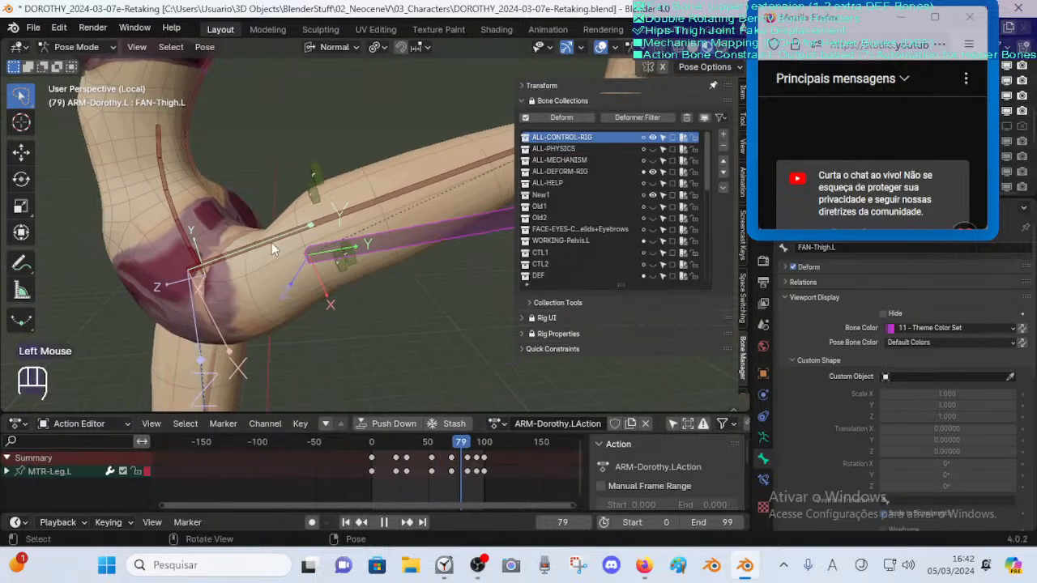
middle_click_drag(271, 242, 293, 171)
scroll(304, 246, "up", 2)
scroll(293, 171, "down", 2)
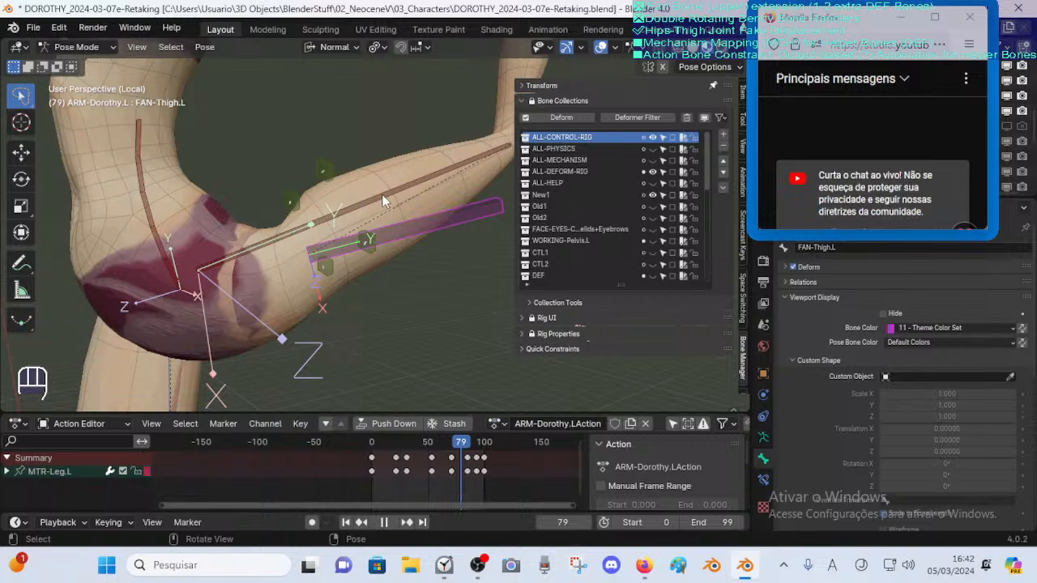
scroll(367, 189, "up", 2)
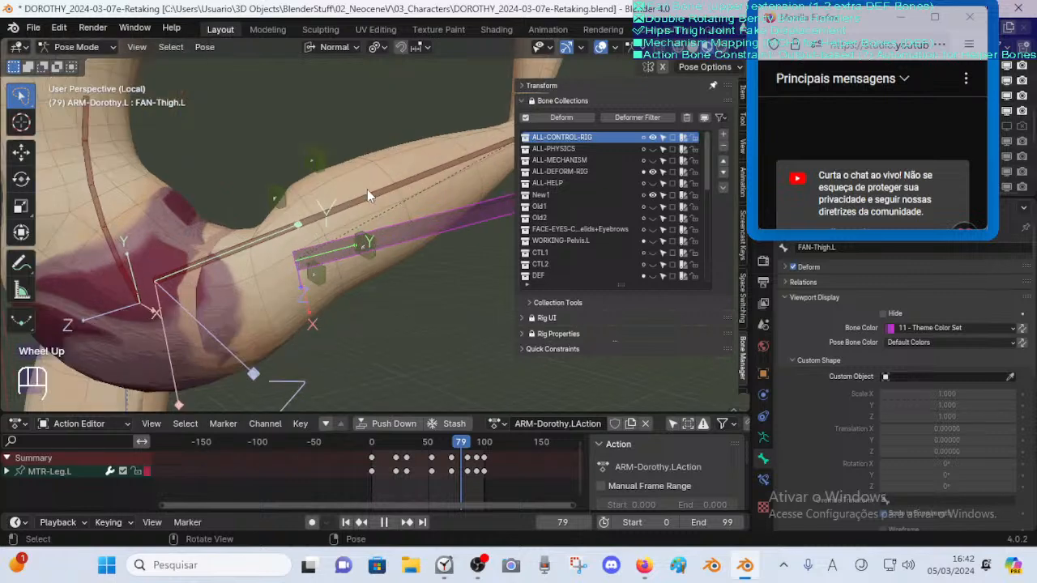
middle_click_drag(367, 189, 291, 234)
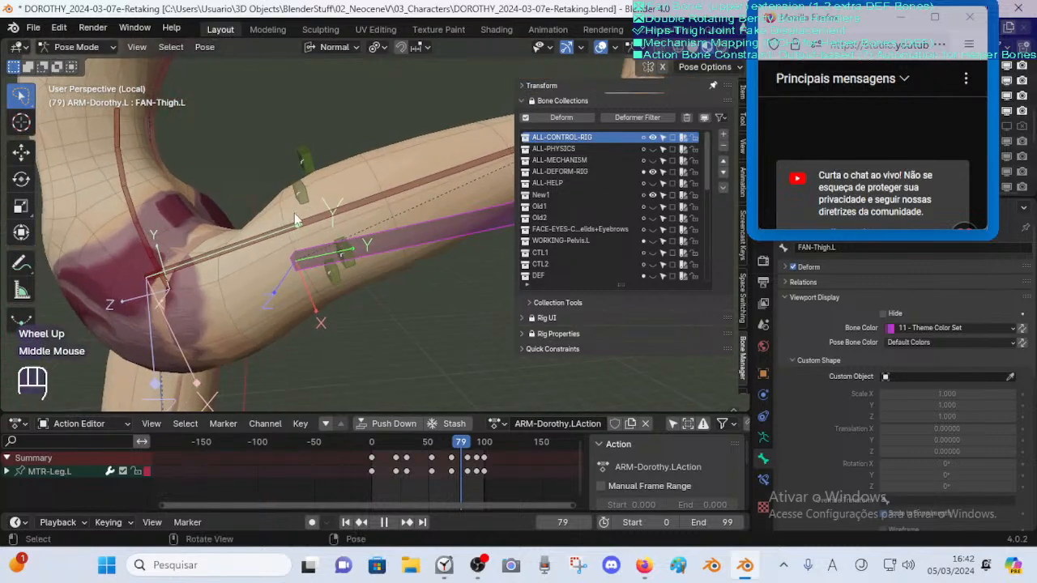
middle_click_drag(306, 199, 361, 217)
scroll(360, 217, "down", 2)
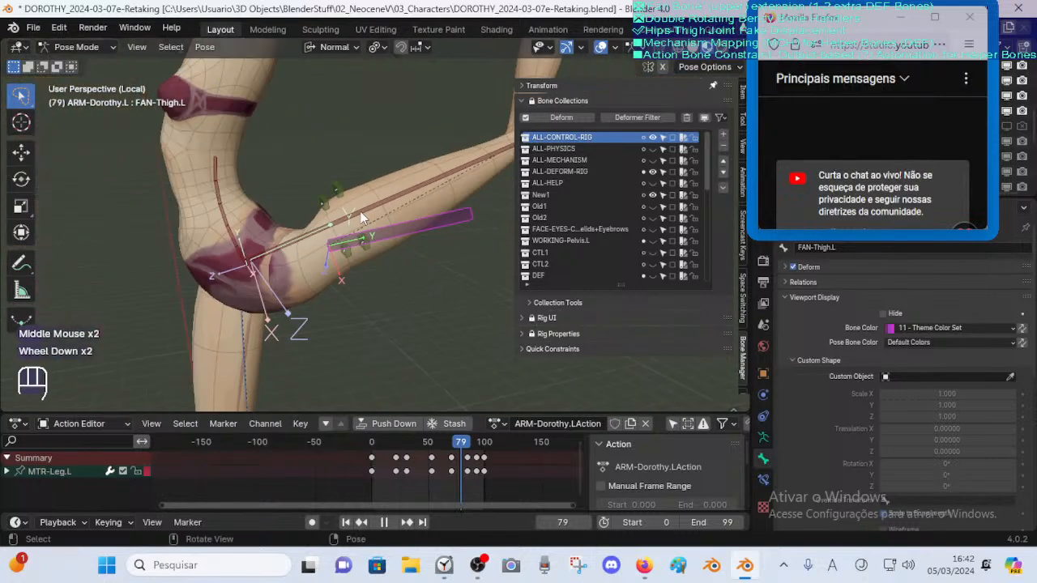
scroll(362, 217, "down", 1)
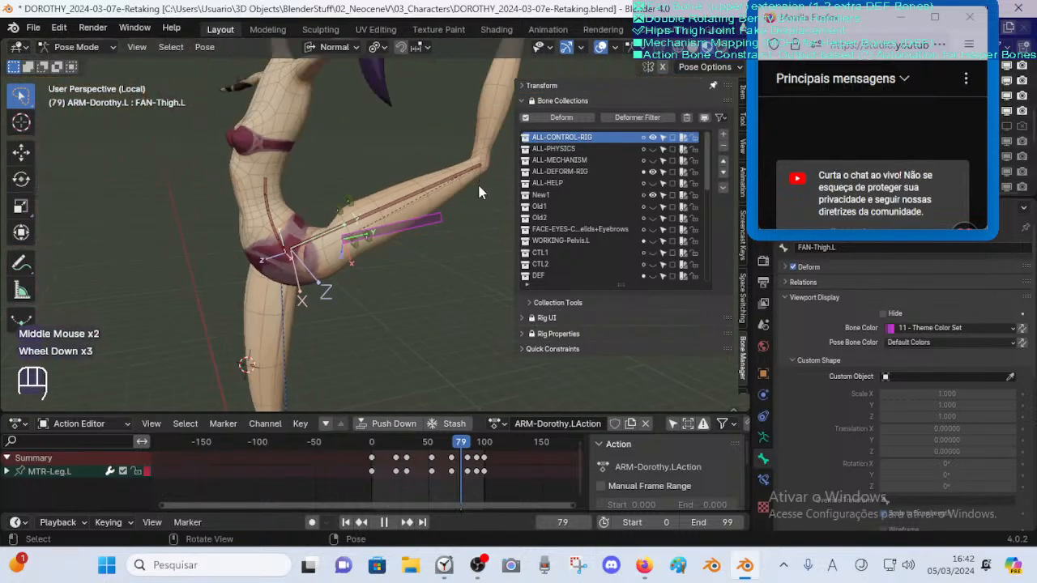
middle_click_drag(479, 192, 481, 186)
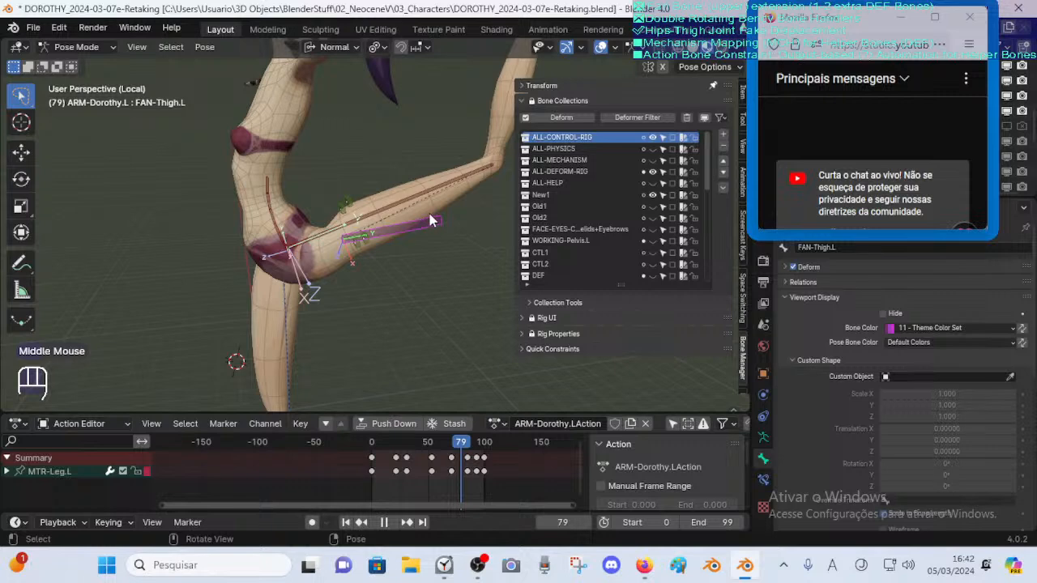
Select the MAP-Thigh-Outside.L bone and examine its placement against the raised thigh from several angles
left_click(346, 206)
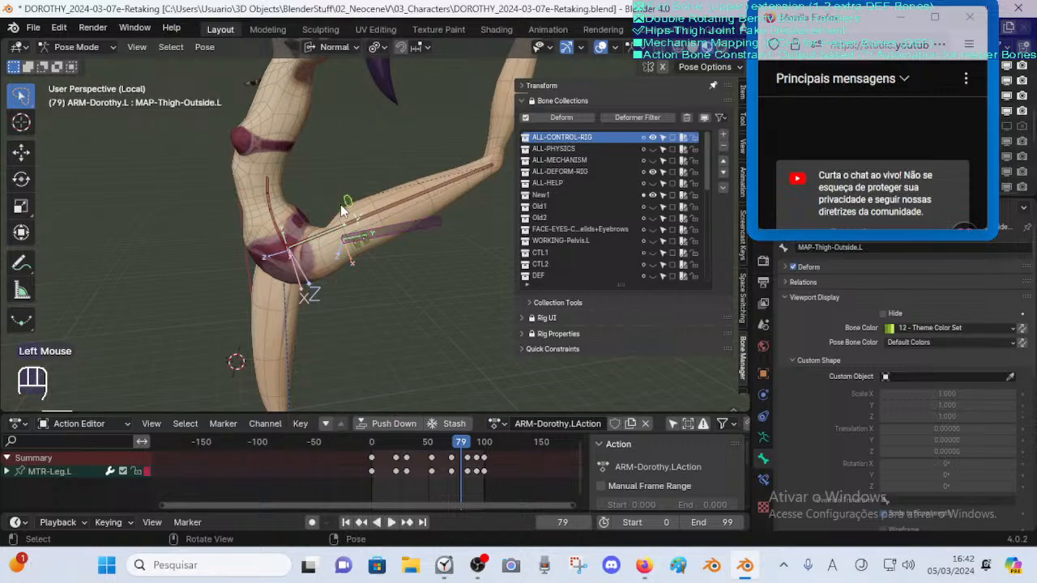
middle_click(308, 278)
scroll(320, 279, "up", 2)
scroll(320, 281, "up", 1)
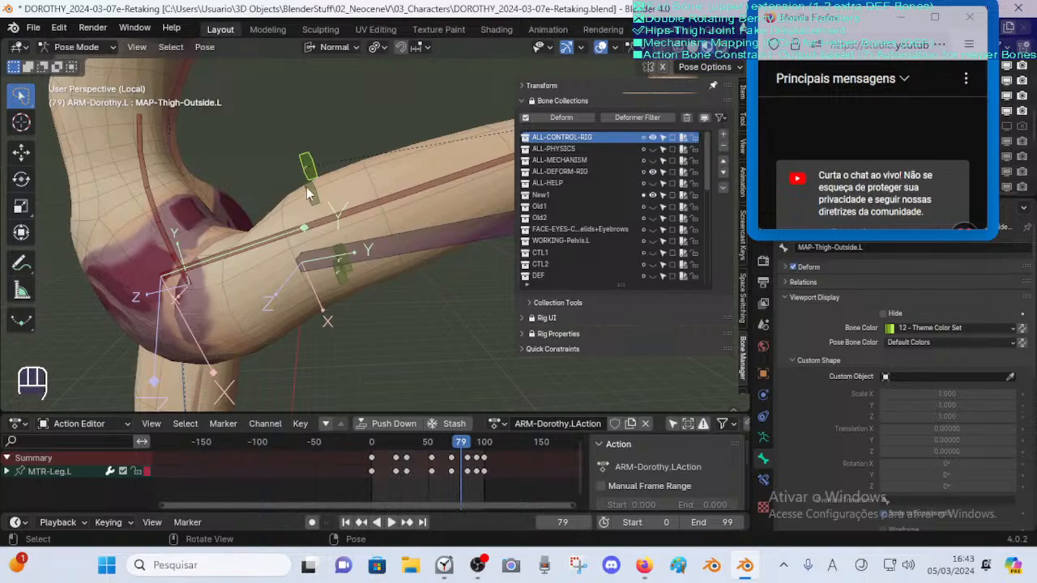
middle_click_drag(265, 188, 368, 168)
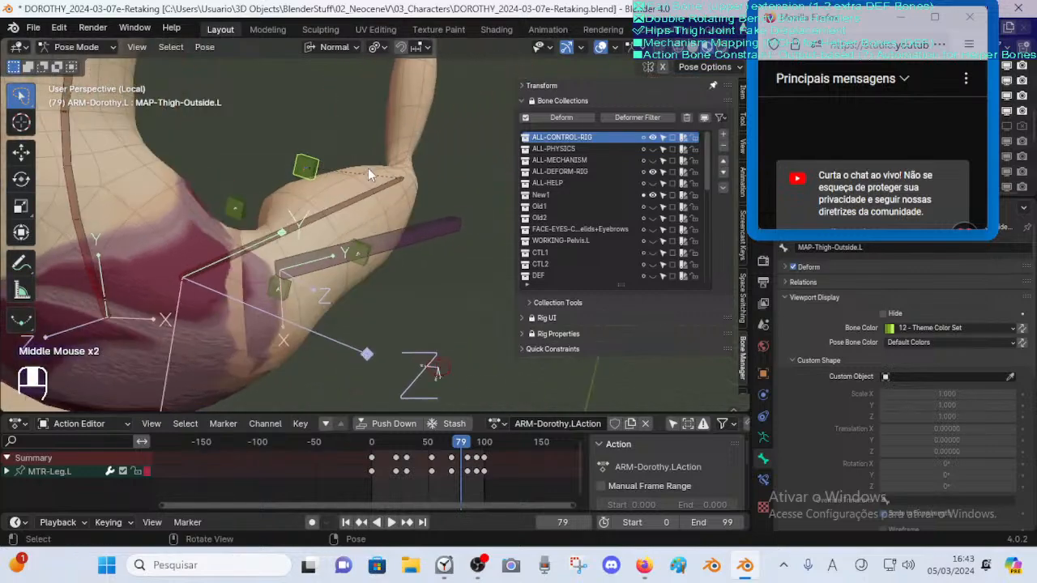
scroll(322, 224, "up", 3)
middle_click_drag(324, 223, 360, 236)
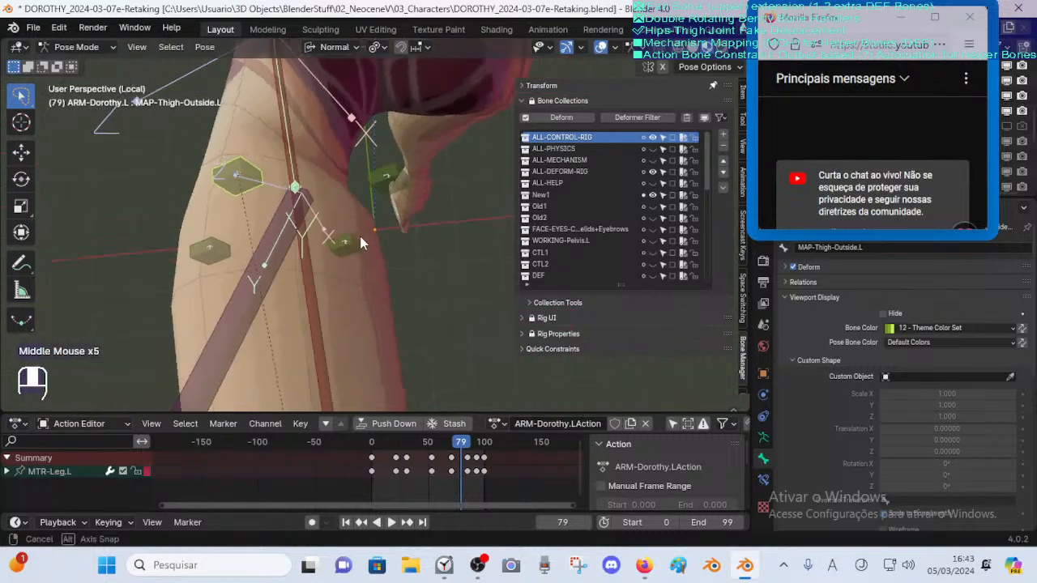
middle_click_drag(389, 184, 380, 175)
middle_click_drag(328, 208, 260, 195)
scroll(260, 195, "down", 2)
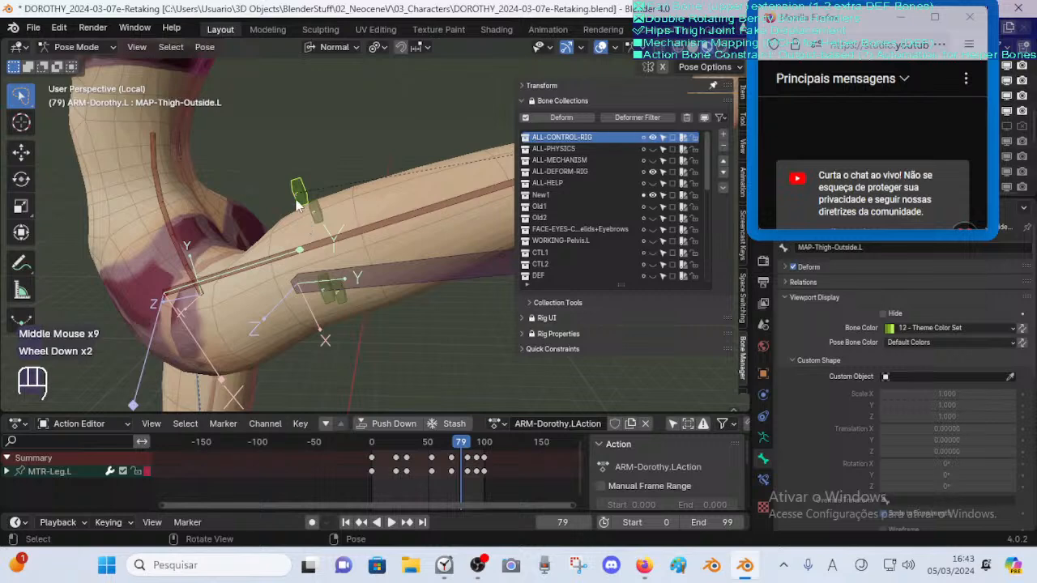
scroll(305, 221, "down", 2)
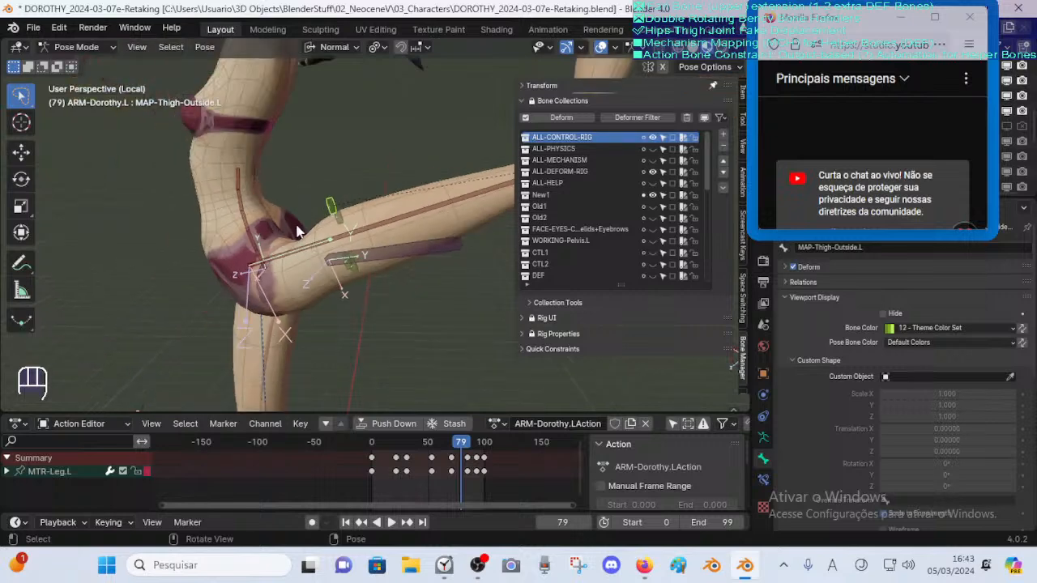
scroll(324, 206, "up", 2)
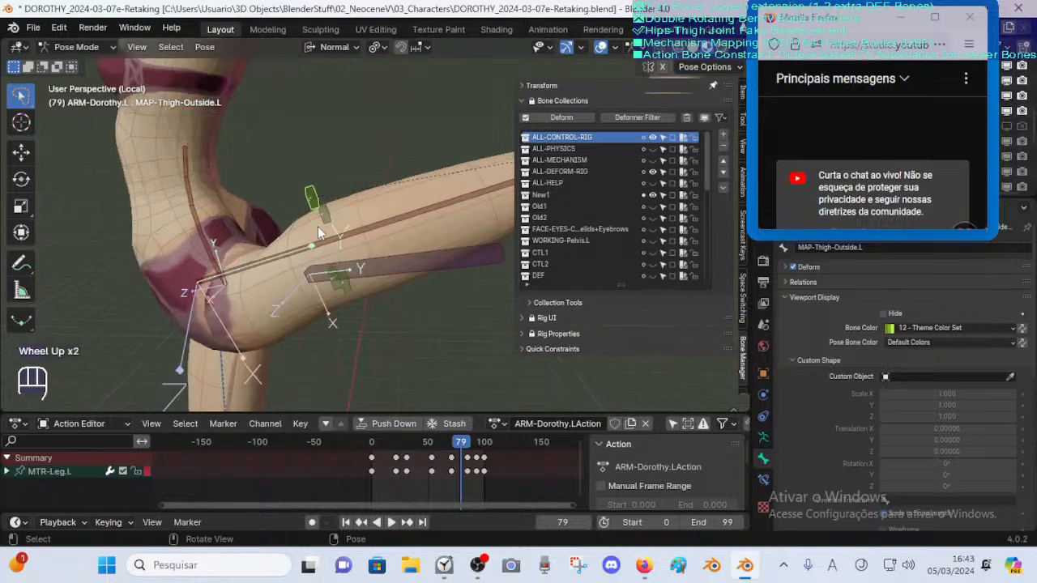
scroll(317, 226, "down", 1)
scroll(347, 271, "up", 1)
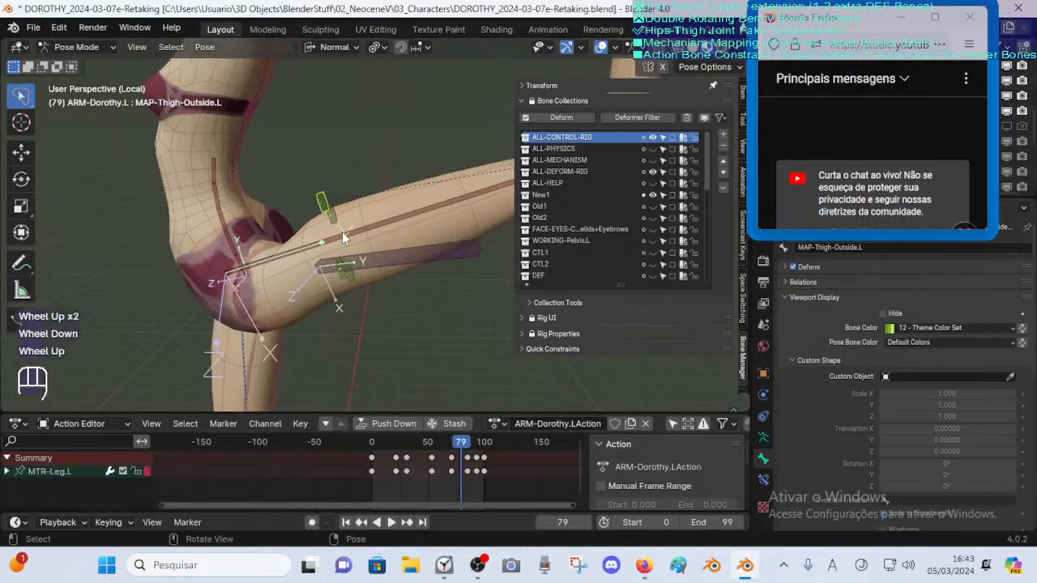
Select the DEF-Thigh.L bone and examine its relation to the surrounding mapping bones
left_click(349, 229)
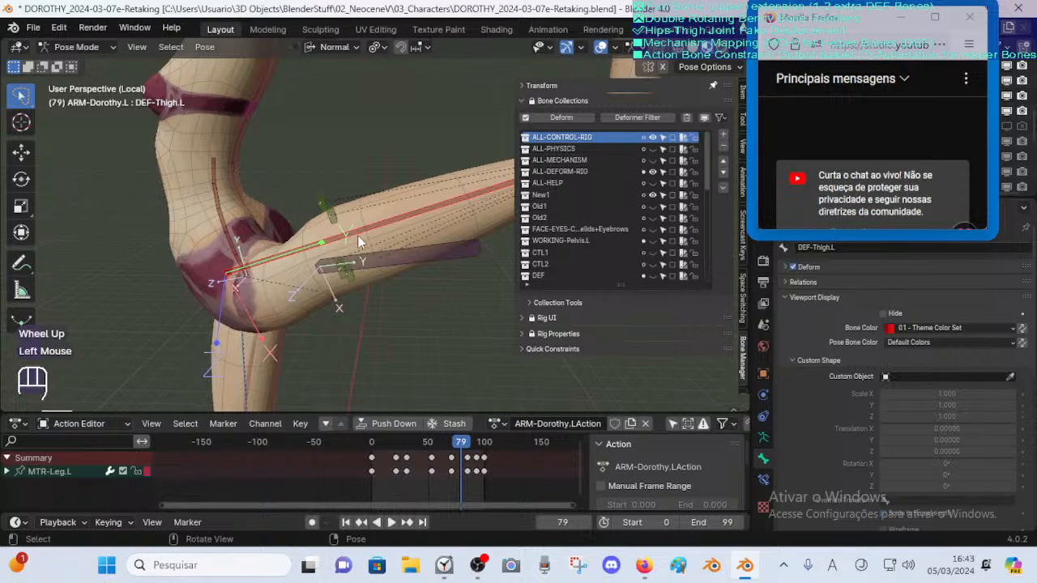
left_click(355, 226)
left_click(355, 227)
left_click(355, 228)
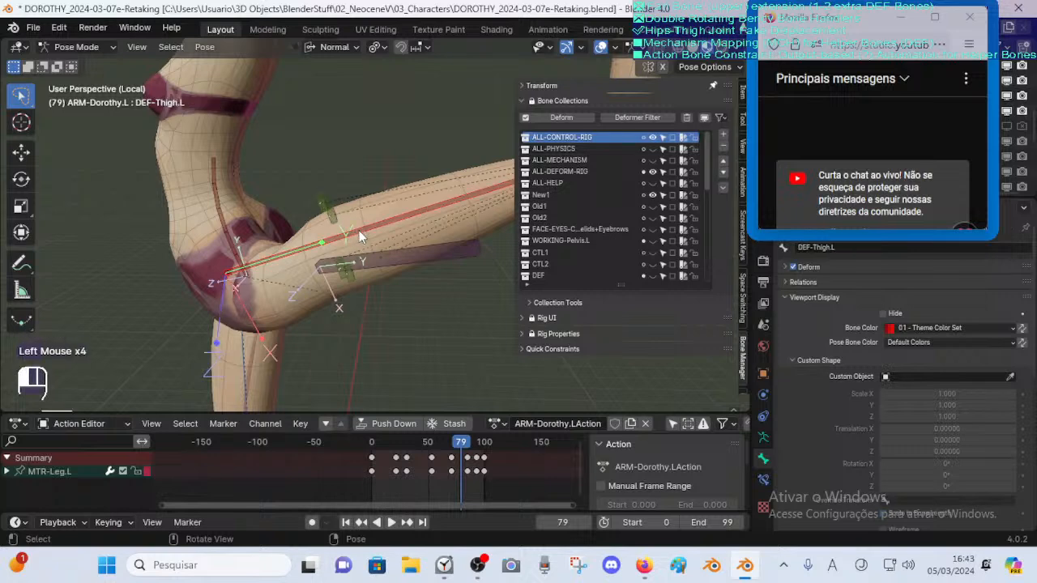
middle_click_drag(355, 227, 324, 231)
scroll(310, 210, "up", 1)
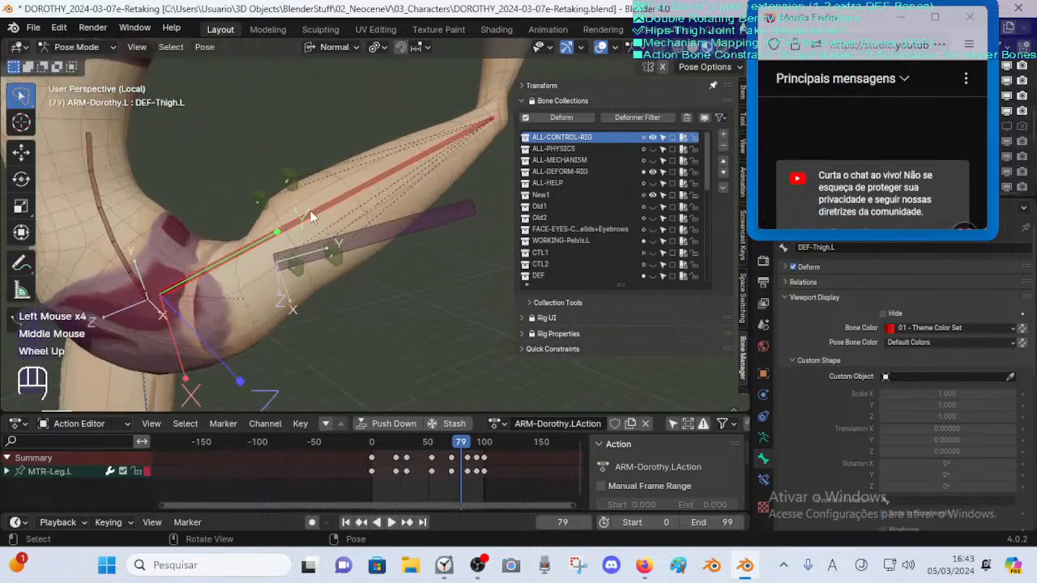
Compare the placement of the MAP-Thigh-Outside.L and MAP-Thigh-Bk.L bones by selecting each in turn
left_click(294, 189)
left_click(293, 189)
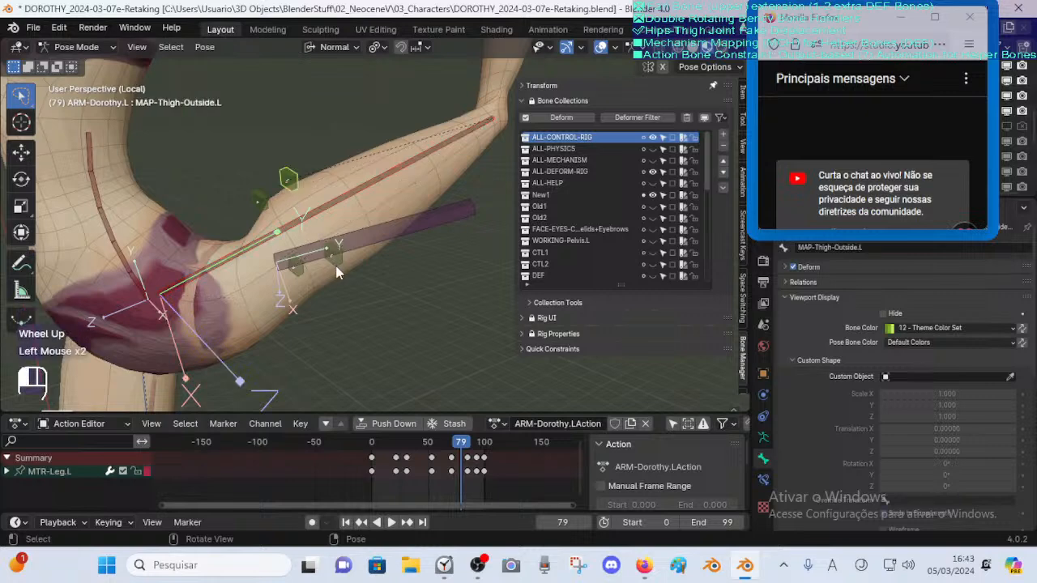
left_click(252, 202)
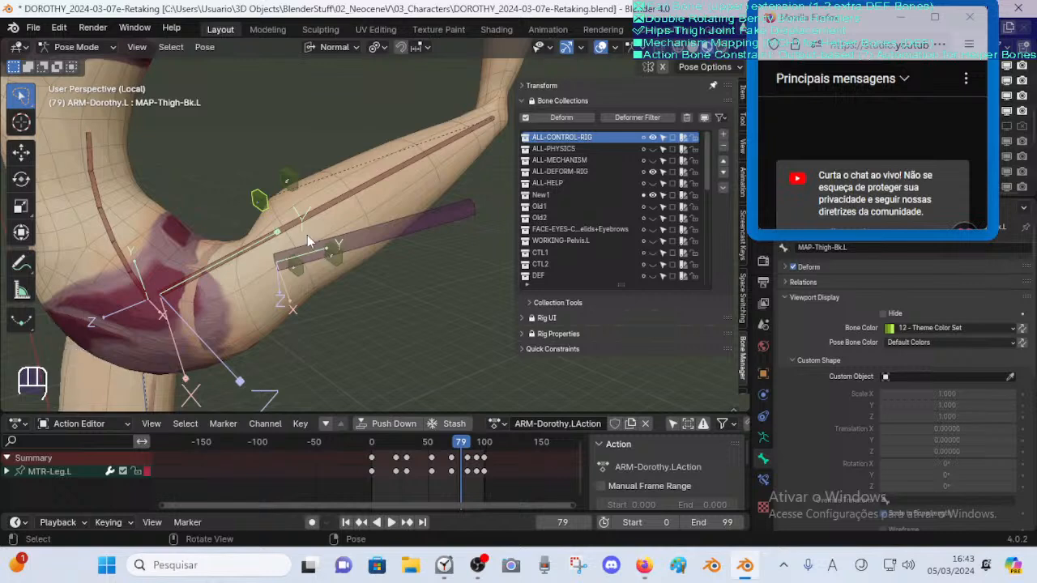
left_click(286, 166)
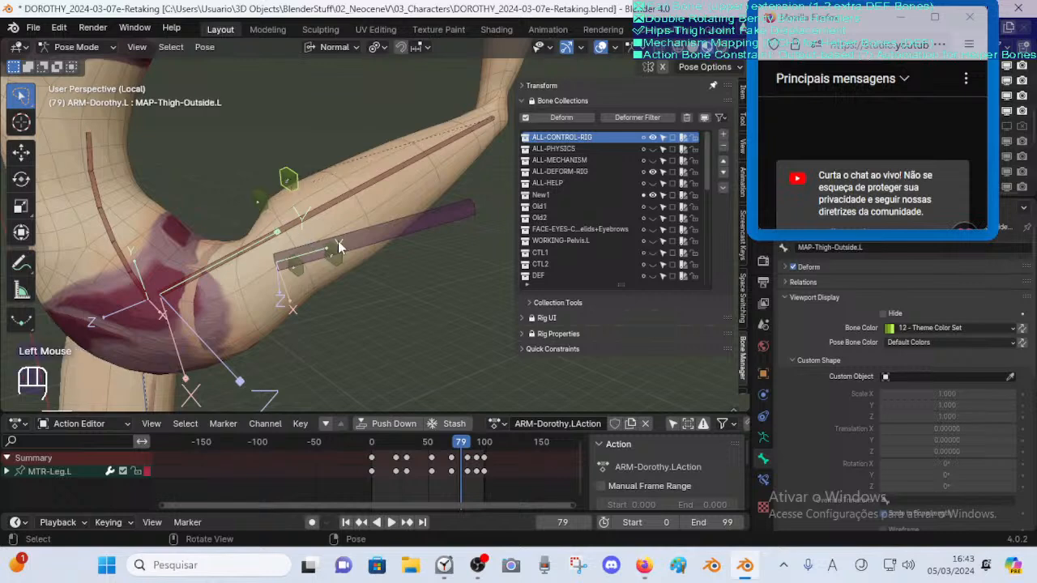
middle_click_drag(342, 243, 312, 212)
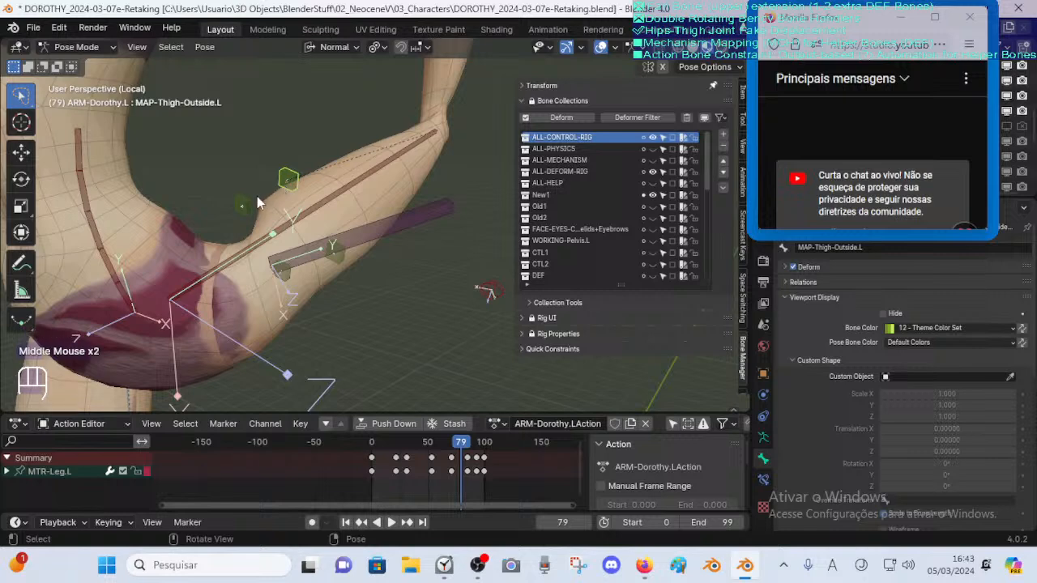
Try to fill a bone between the MAP-Thigh-Outside.L and MAP-Thigh-Ft.L bones in Edit Mode
left_click(338, 270, "shift")
key("f")
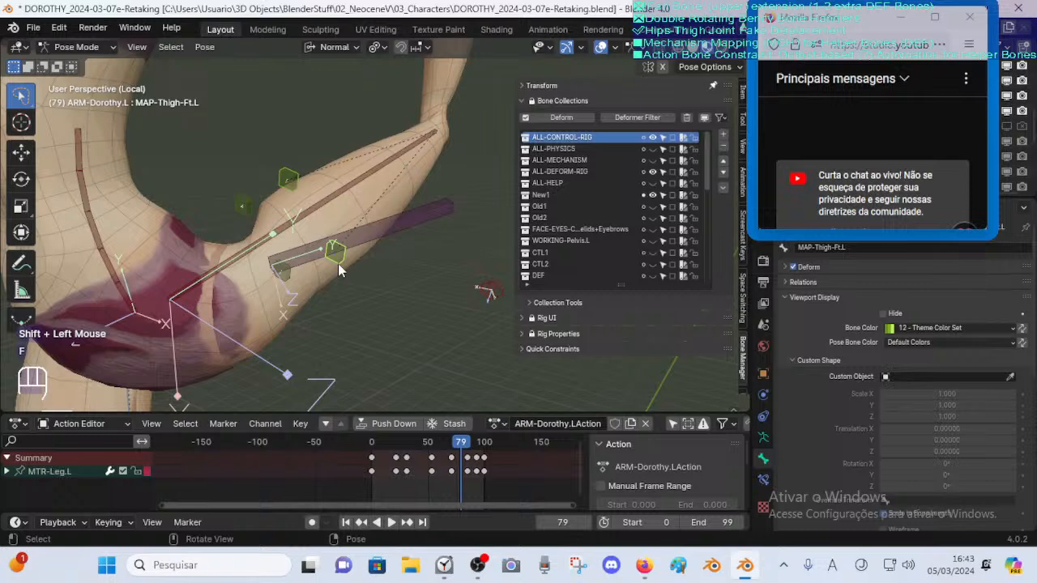
key("Tab")
key("f")
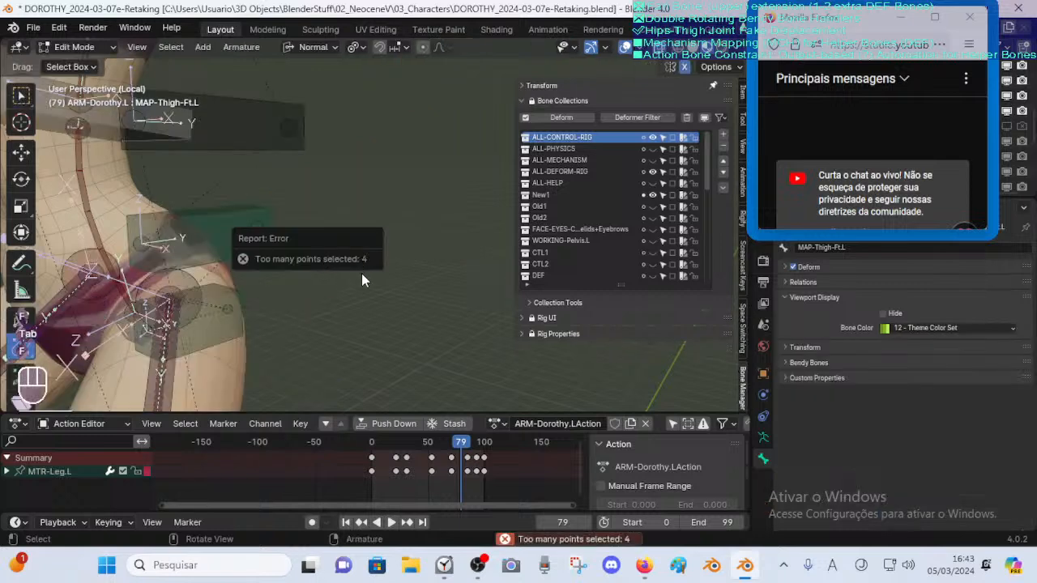
scroll(362, 275, "down", 2)
middle_click_drag(354, 283, 344, 259, "shift")
scroll(354, 245, "up", 2)
key("alt+a")
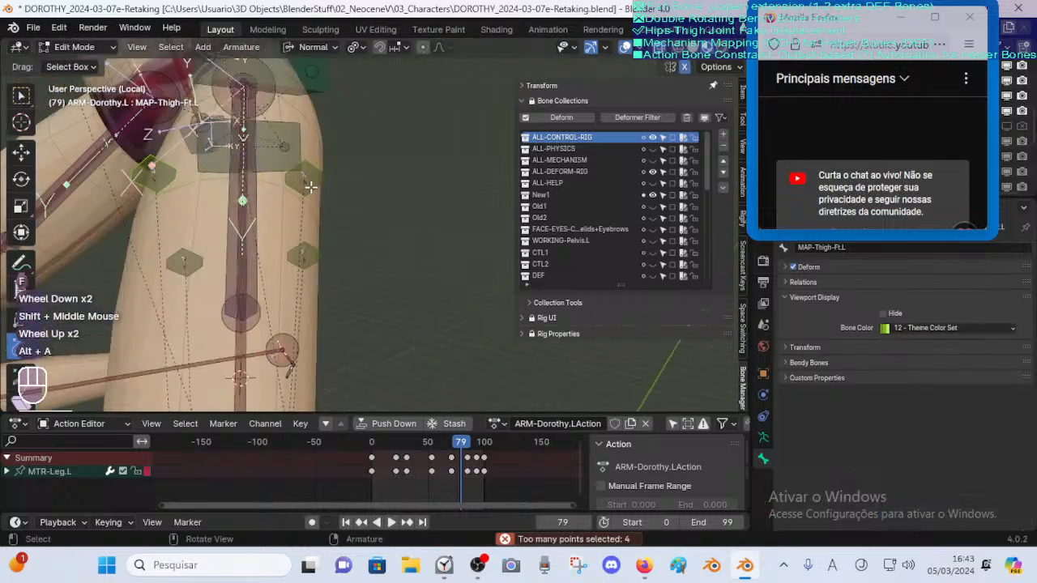
left_click(306, 178)
left_click(233, 177, "shift")
key("f")
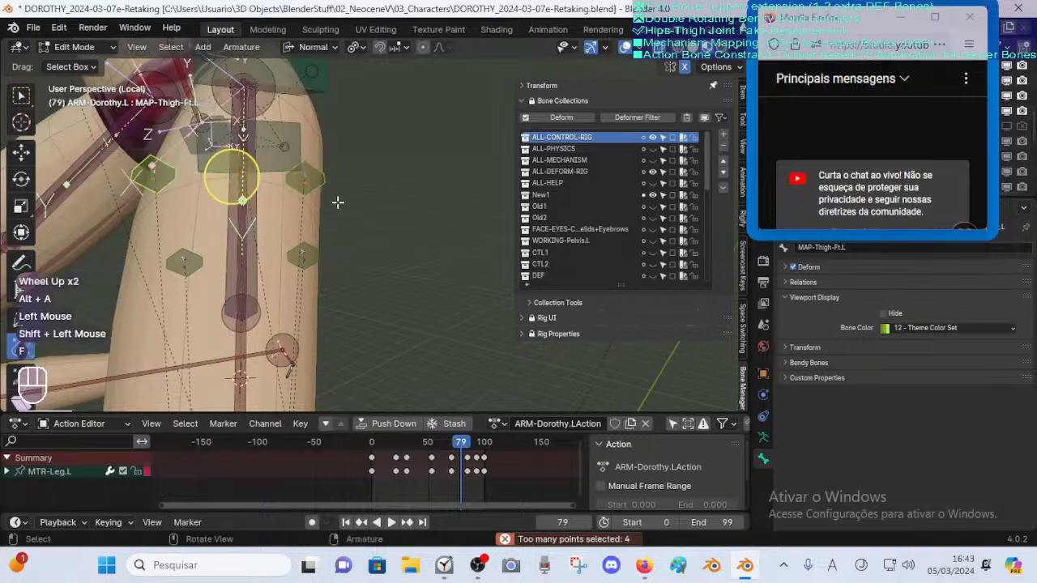
left_click(337, 181)
Return the armature to Pose Mode and select the DEF-Thigh.L bone
middle_click_drag(333, 241, 318, 197, "shift")
scroll(338, 224, "down", 1)
key("Tab")
scroll(296, 257, "down", 1)
scroll(284, 234, "up", 2)
scroll(283, 275, "down", 2)
left_click(318, 282)
scroll(289, 259, "down", 3)
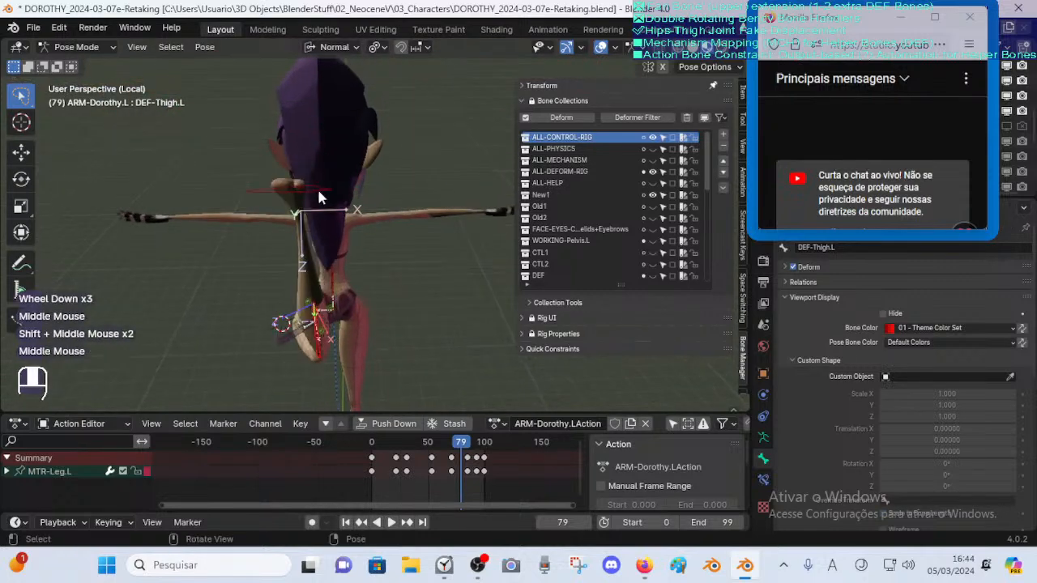
Move the MTR-Leg.L control slightly to adjust the raised pose of the left leg
left_click(321, 185)
key("g")
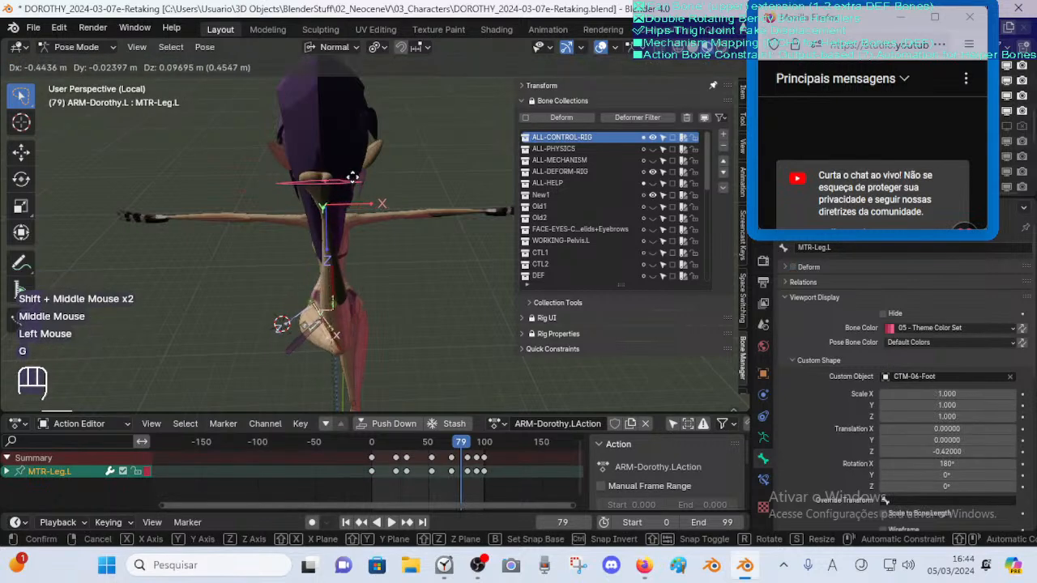
left_click(297, 220)
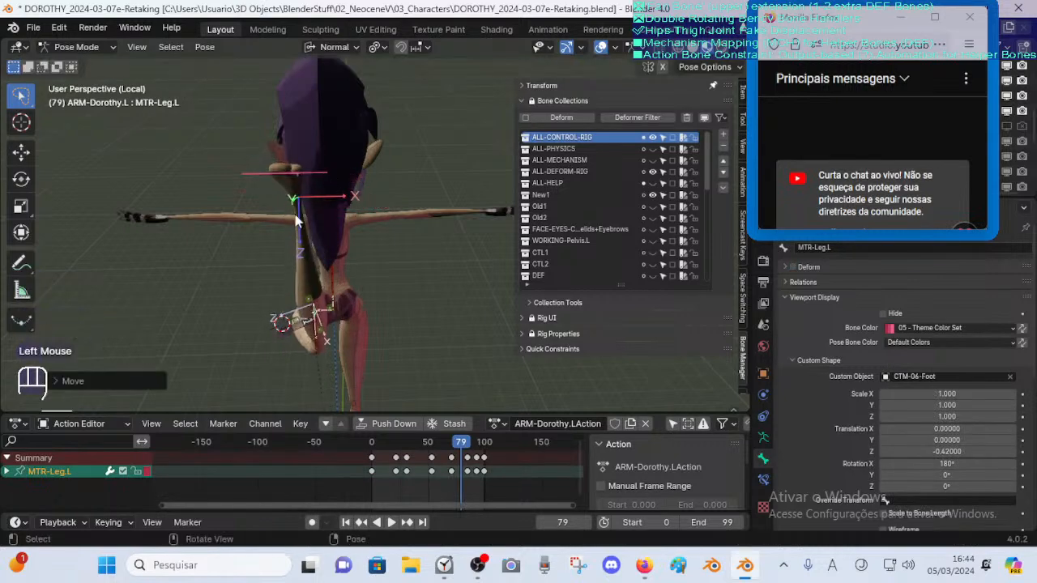
Select the MAP-Thigh-Outside.L bone and examine how the mapping bones sit around the raised left thigh
middle_click_drag(297, 220, 341, 221, "shift")
scroll(277, 158, "up", 3)
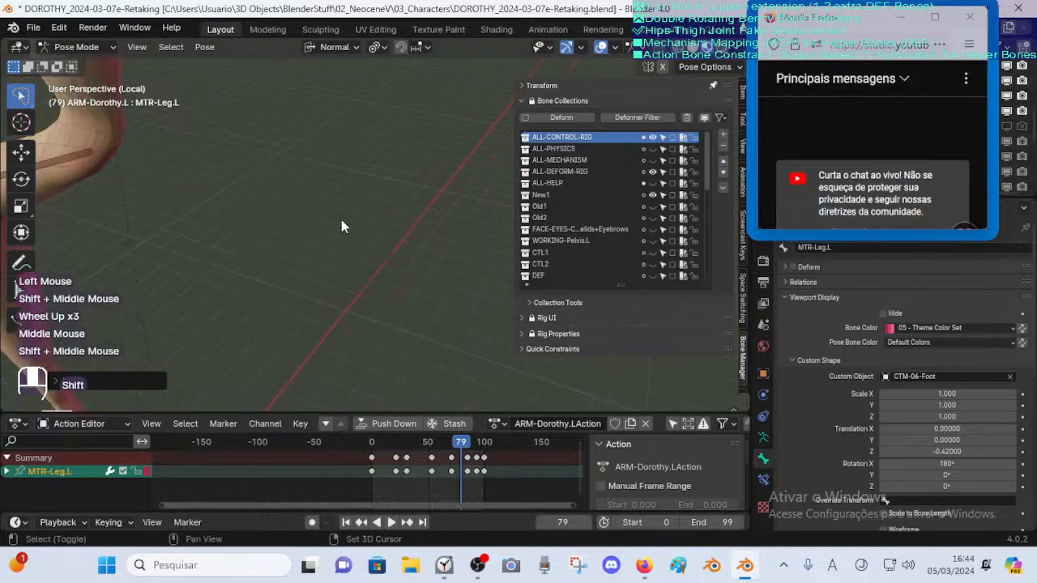
scroll(247, 206, "down", 6)
middle_click_drag(246, 206, 314, 266, "shift")
scroll(325, 248, "up", 4)
scroll(324, 253, "up", 2)
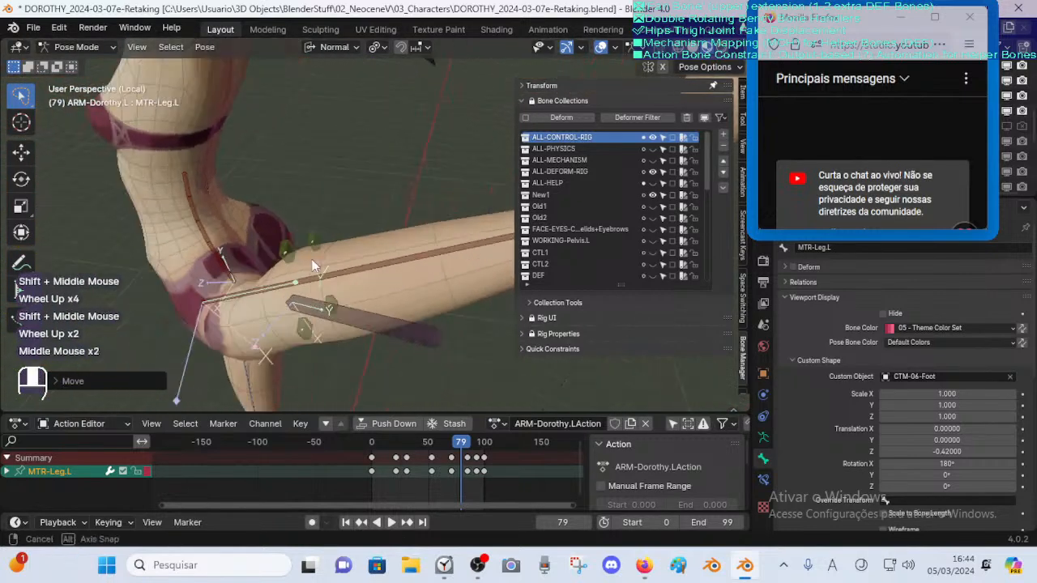
scroll(369, 262, "down", 3)
middle_click_drag(373, 289, 405, 196)
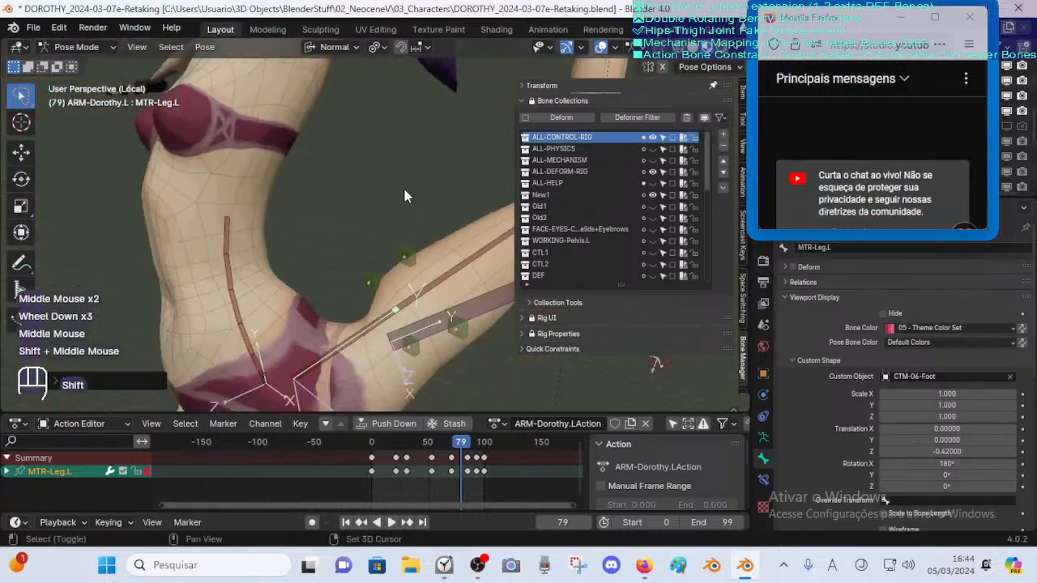
scroll(397, 206, "down", 2)
scroll(399, 227, "up", 3)
left_click(425, 262)
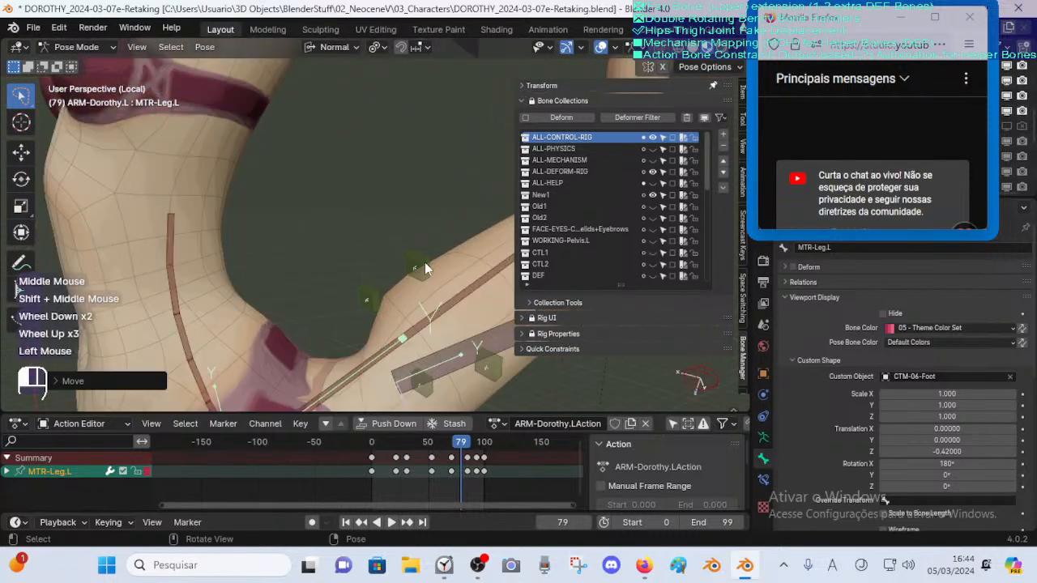
middle_click_drag(424, 261, 406, 220, "shift")
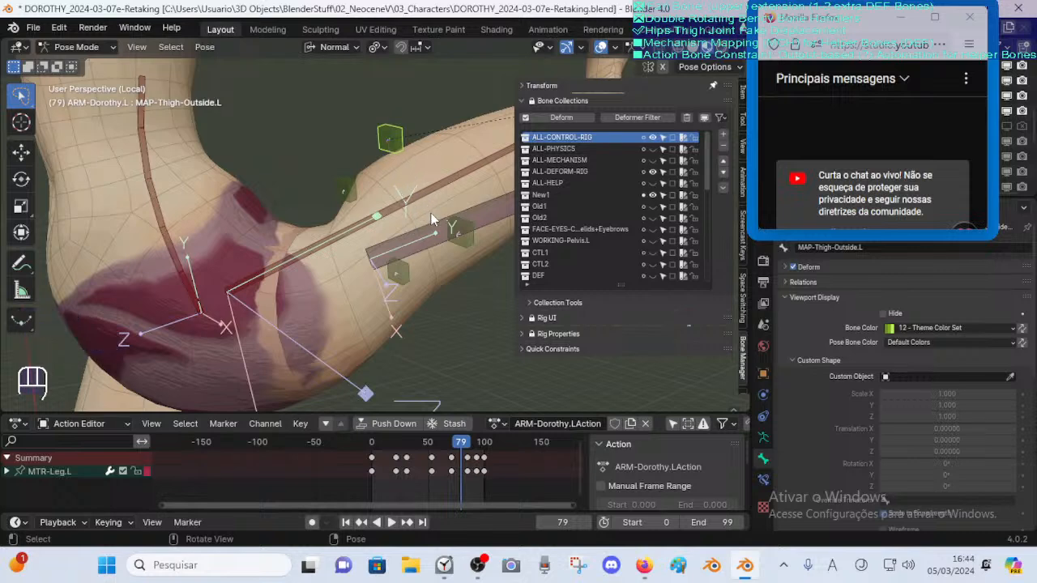
middle_click_drag(430, 213, 382, 217)
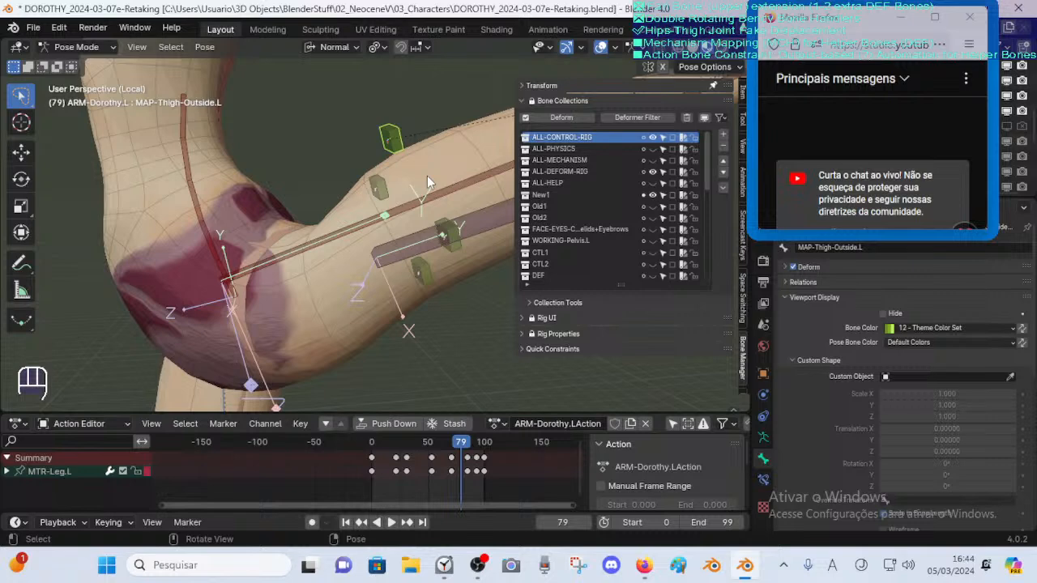
scroll(426, 176, "down", 2)
Try to move the FAN-Thigh.L bone
left_click(439, 217)
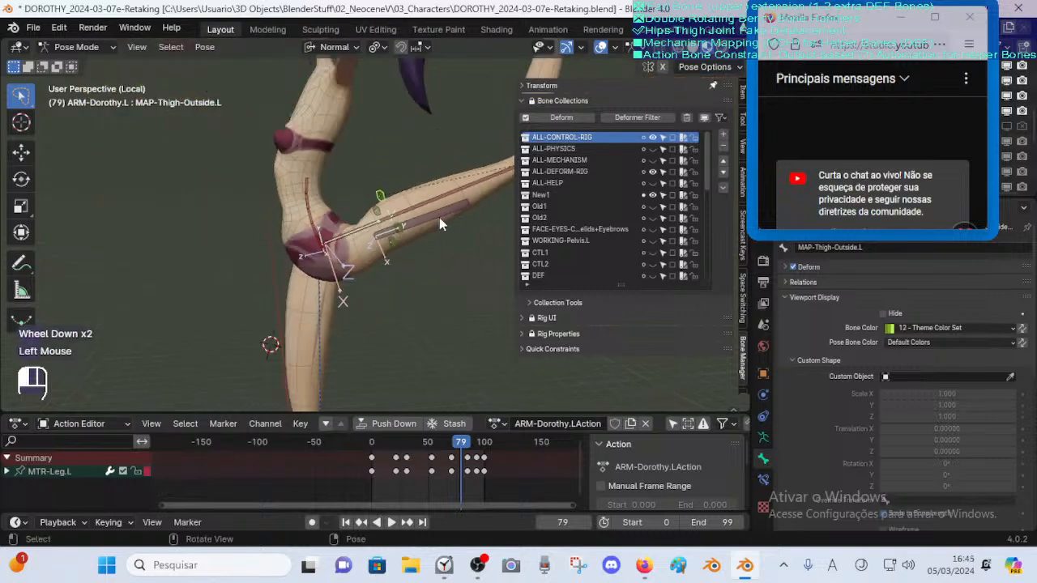
key("g")
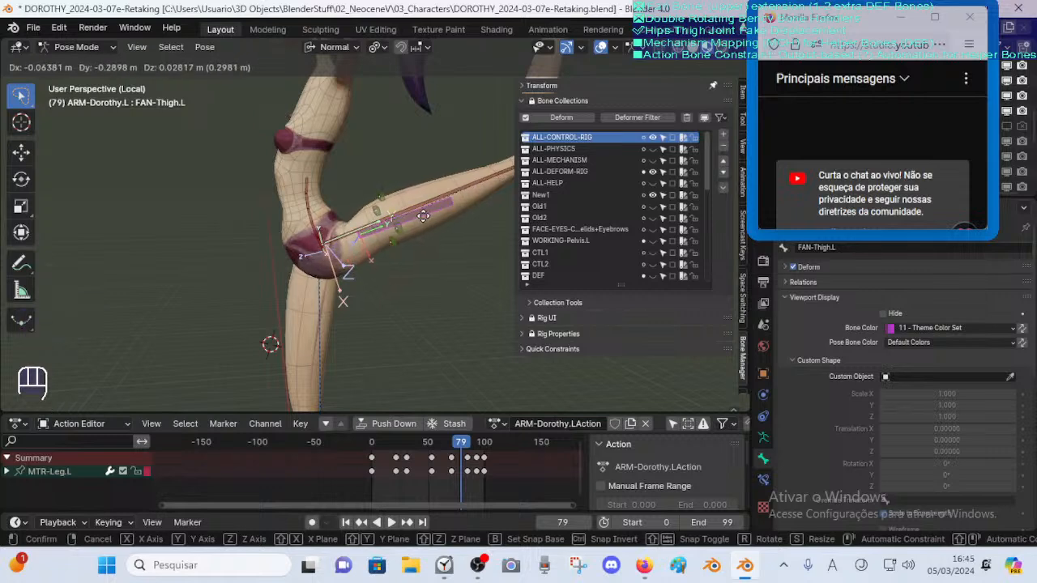
key("Escape")
Switch the armature to Edit Mode, snap the 3D cursor to the left hip joint and add a new bone there
scroll(410, 229, "up", 3)
middle_click_drag(340, 235, 317, 272)
scroll(332, 266, "up", 1)
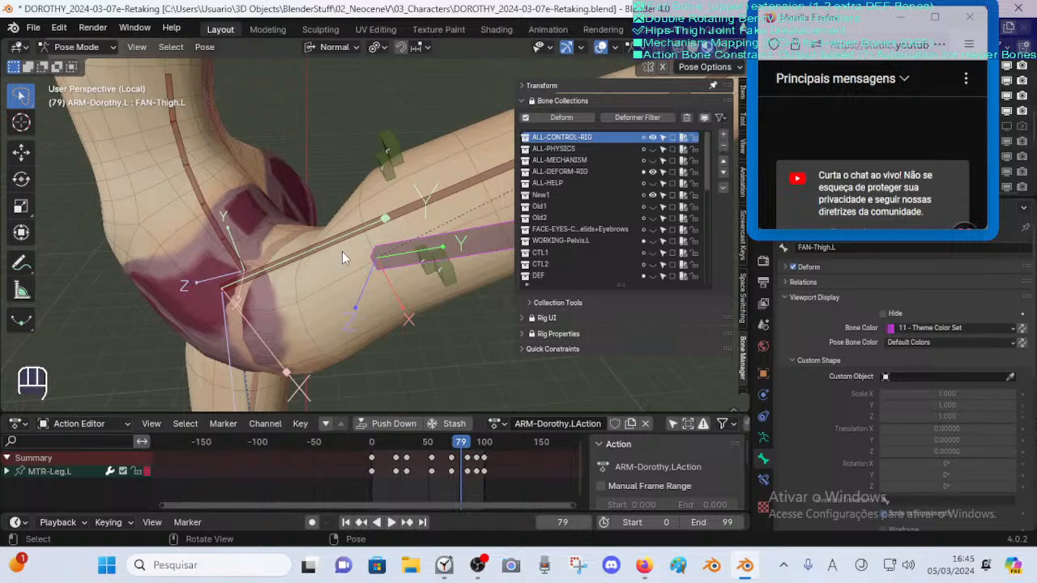
key("Tab")
middle_click_drag(313, 308, 361, 300)
scroll(300, 317, "down", 2)
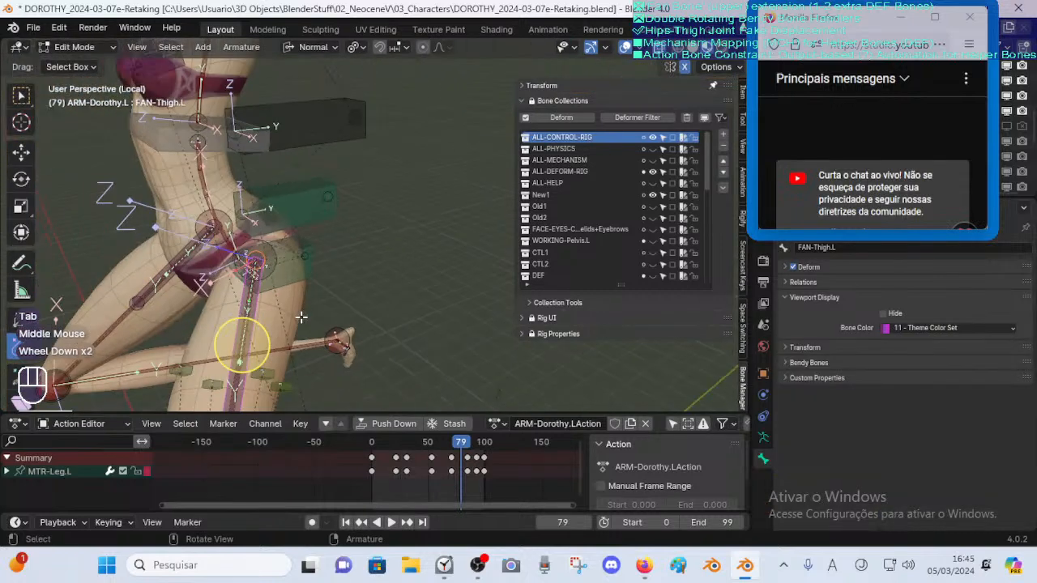
scroll(300, 316, "down", 1)
middle_click_drag(301, 317, 303, 245, "shift")
scroll(310, 268, "up", 2)
scroll(301, 246, "down", 1)
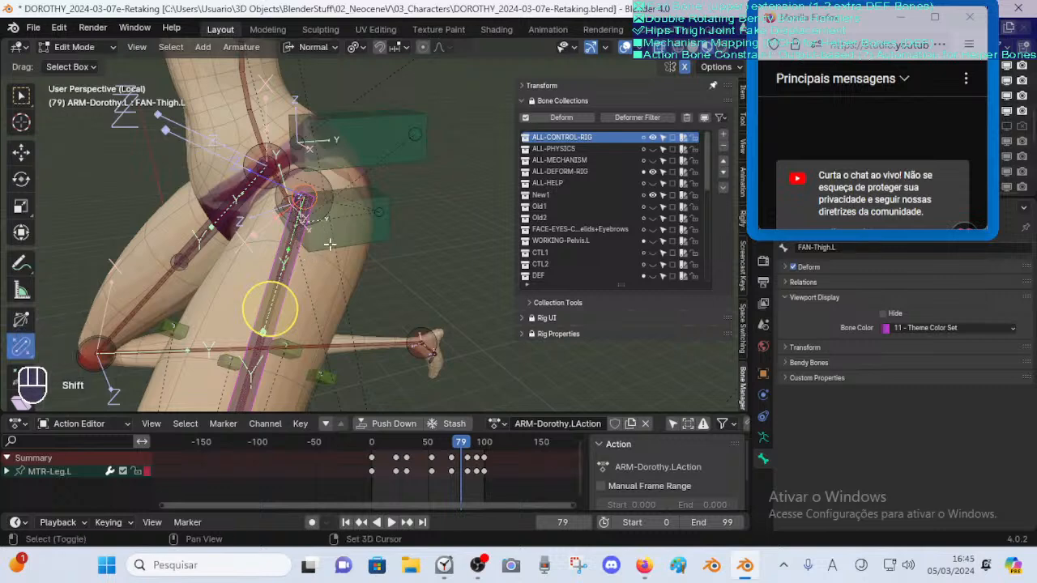
key("shift+s")
key("shift+s")
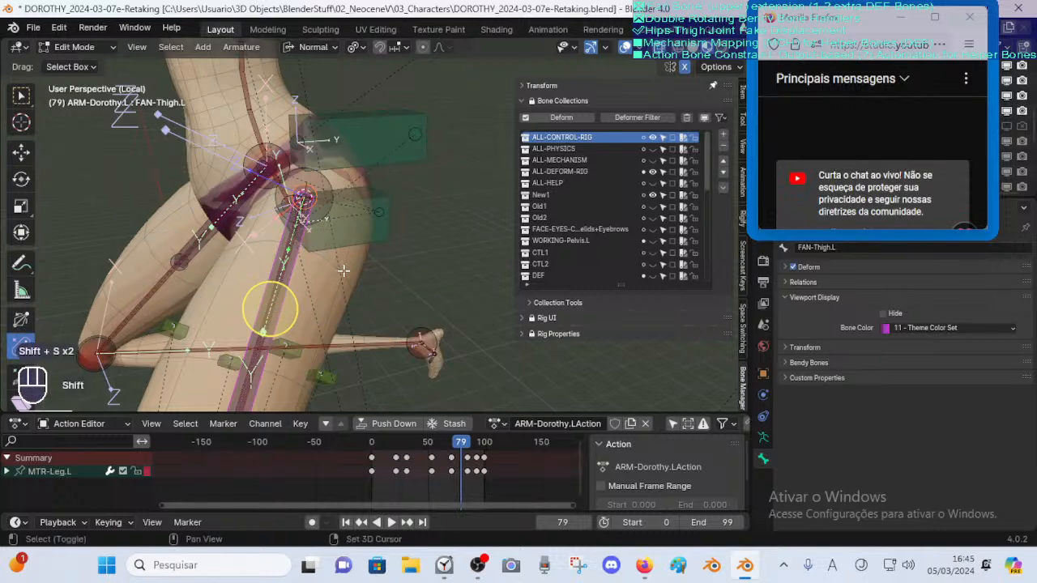
key("shift+a")
left_click(318, 99)
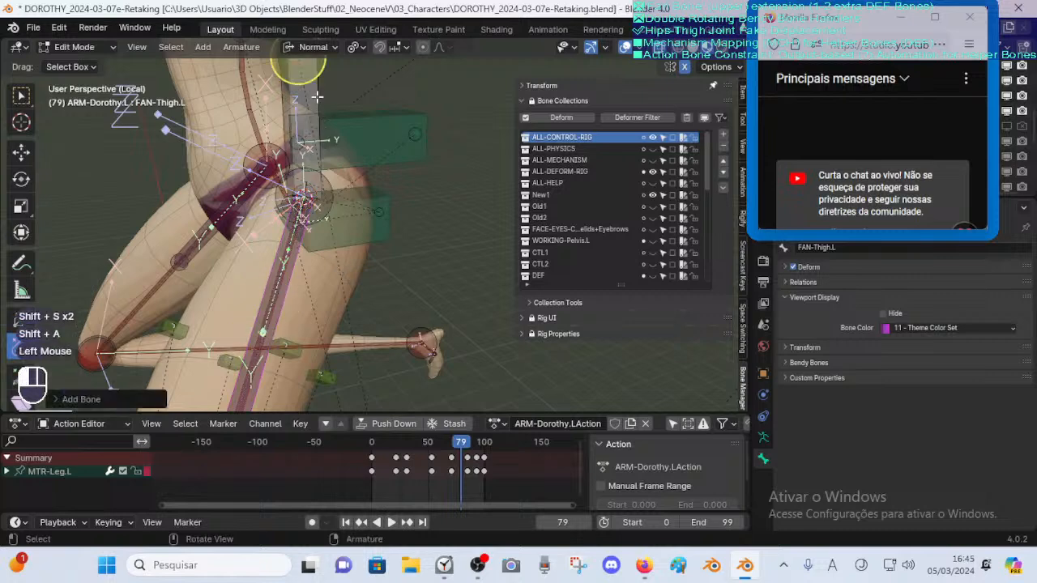
Scale the new hip bone down and rotate it 90° around the normal X axis so it points backward
key("s")
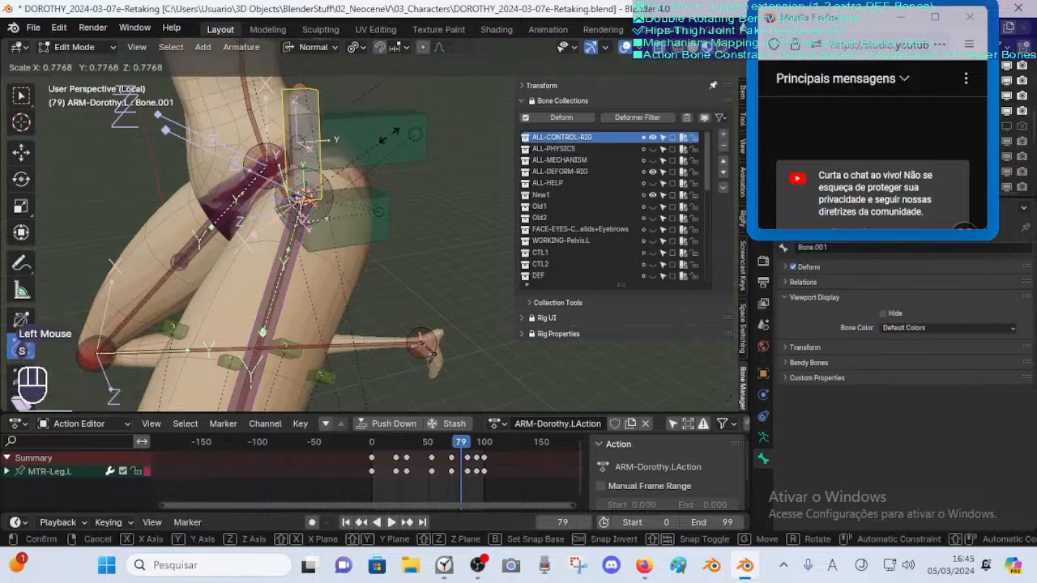
left_click(390, 132)
key("s")
left_click(398, 155)
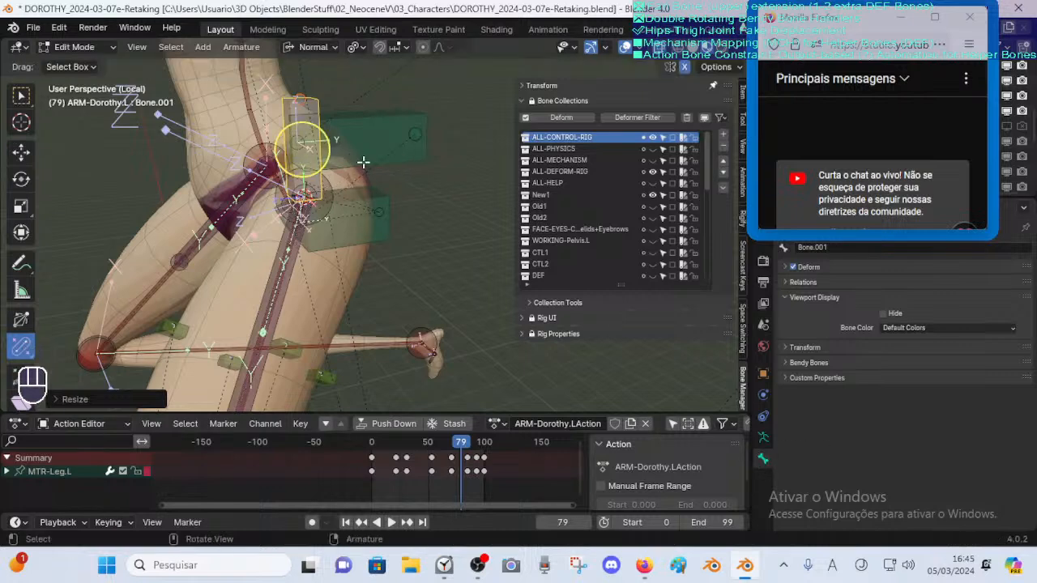
key("r")
right_click(302, 154)
type("rx")
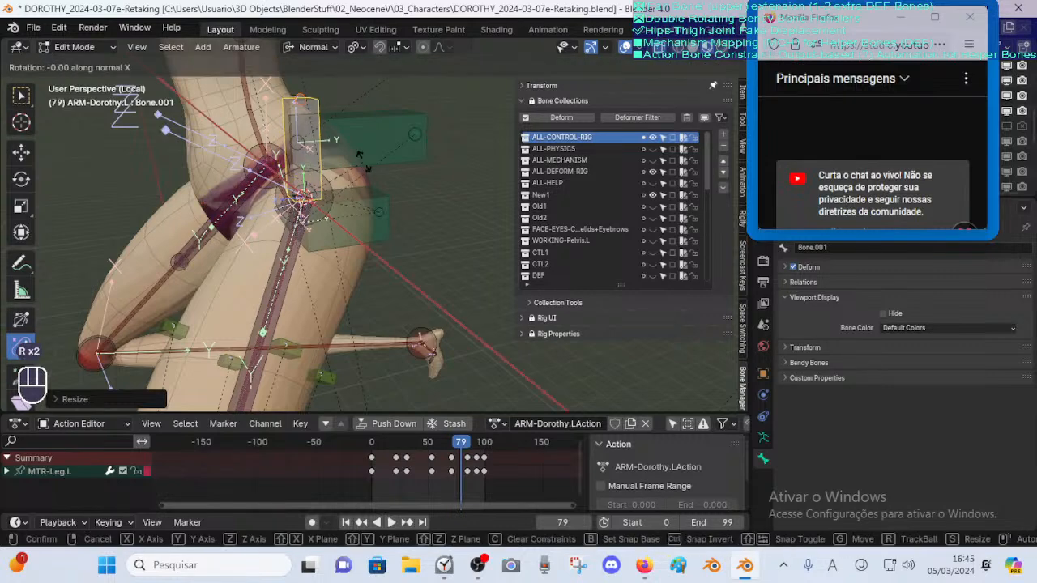
type("90")
key("Return")
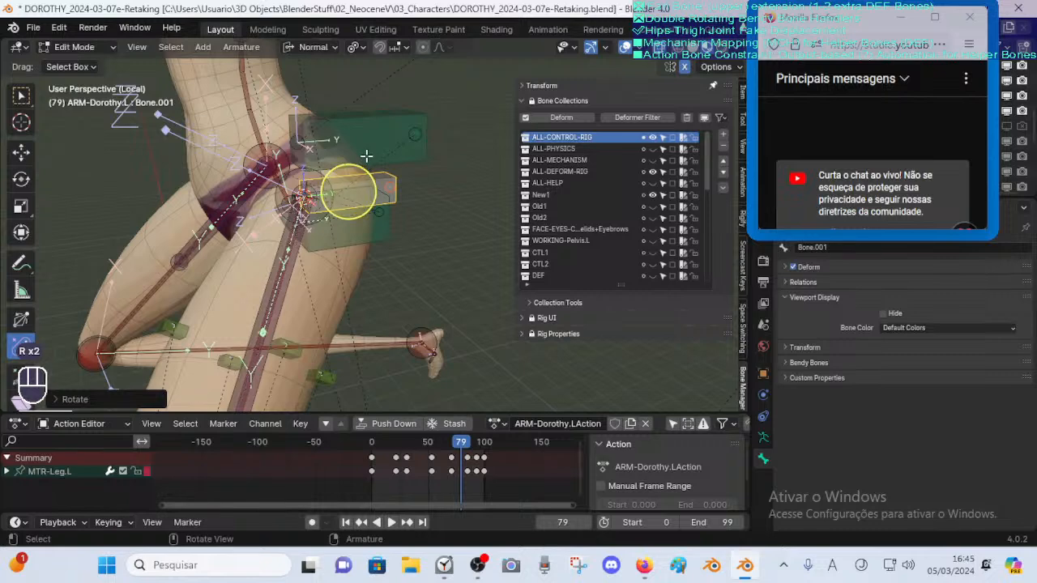
Fine-tune the scale of the new hip bone and set its bone color to 02 - Theme Color Set
key("g")
key("z")
right_click(388, 166)
middle_click_drag(347, 192, 362, 226)
key("s")
left_click(420, 179)
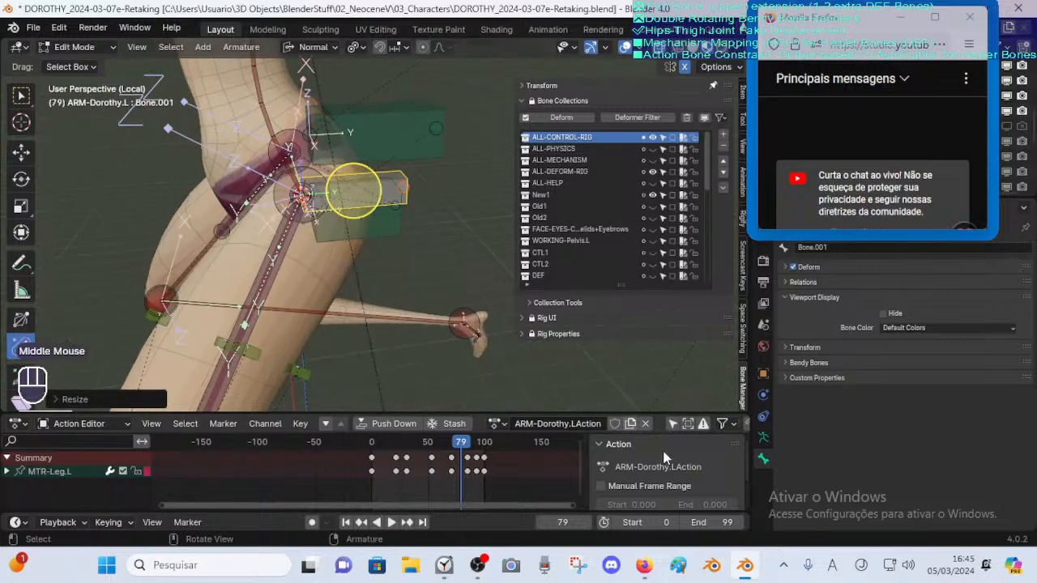
left_click(898, 328)
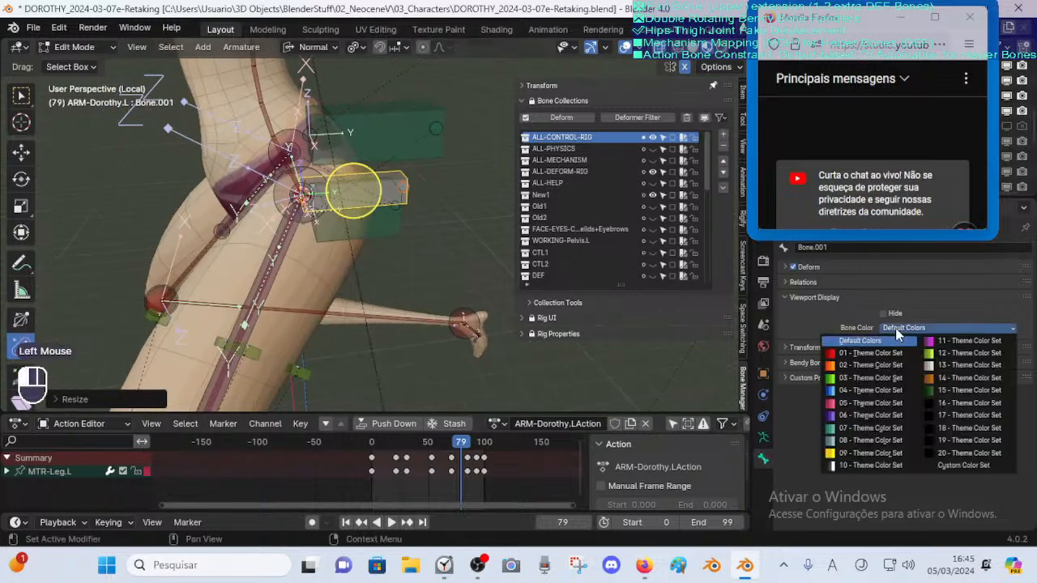
left_click(866, 365)
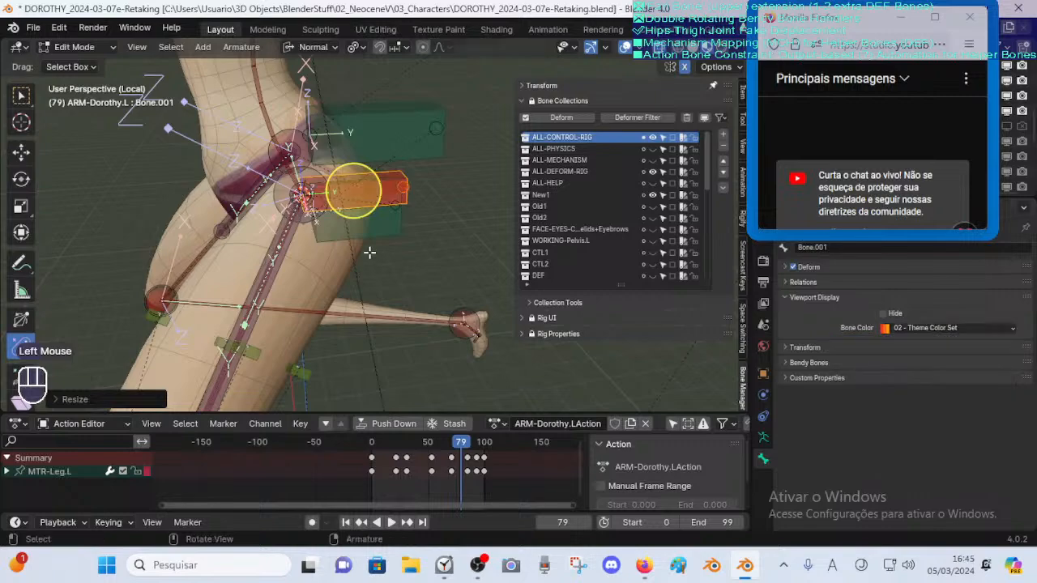
Return the armature to Pose Mode and compare the new orange hip bone with the FAN-Thigh.L bone by selecting each
key("Tab")
scroll(357, 236, "up", 2)
scroll(357, 235, "down", 3)
middle_click_drag(356, 235, 378, 201)
key("alt+a")
scroll(384, 229, "up", 3)
left_click(381, 201)
left_click(384, 239)
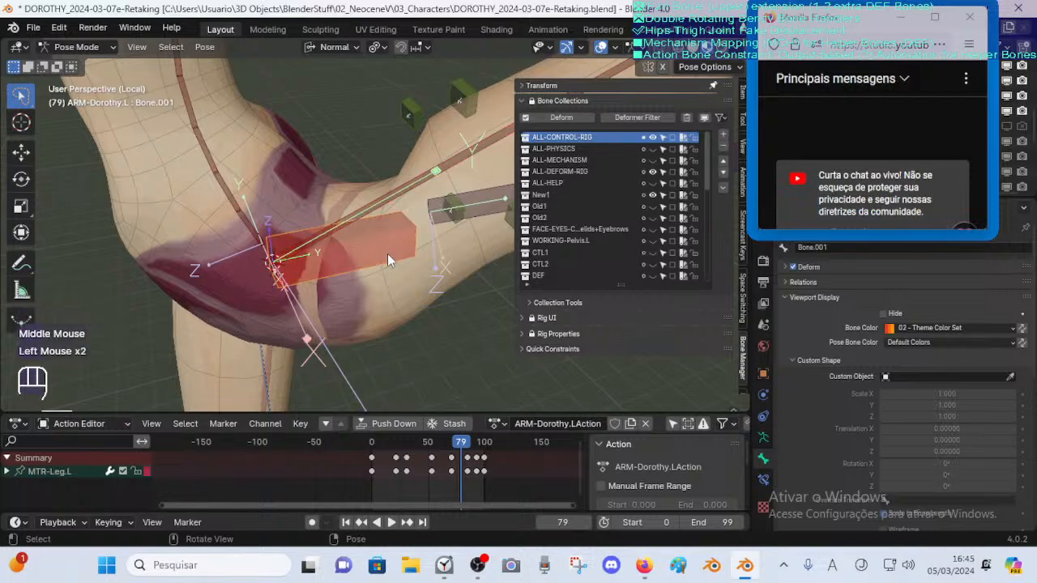
left_click(492, 201)
middle_click_drag(492, 201, 426, 203, "shift")
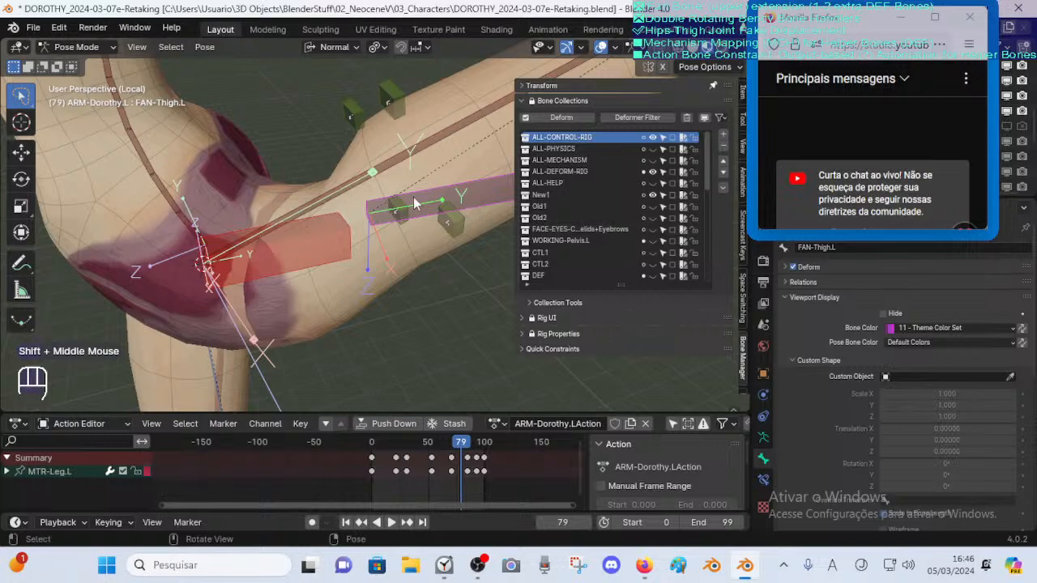
Rename the new orange hip bone as DEF-Buttocks.L
left_click(316, 245)
middle_click_drag(316, 245, 293, 259)
key("F2")
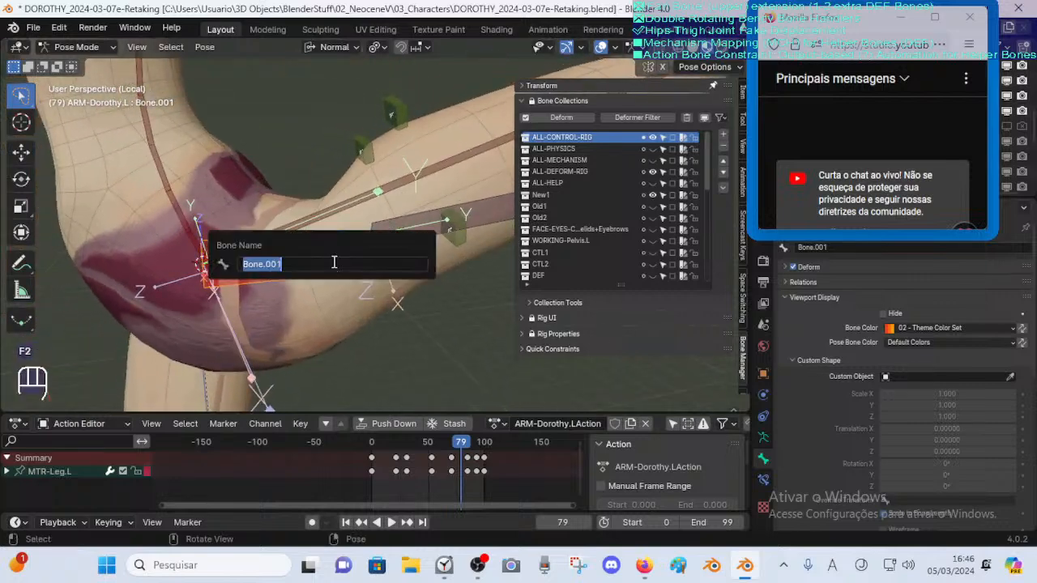
key("shift")
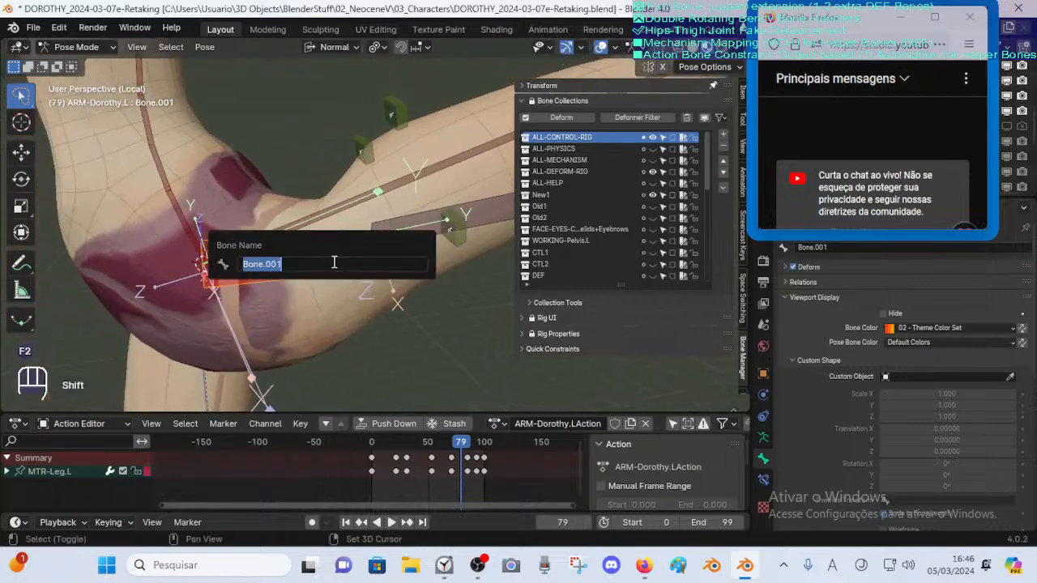
type("DEF")
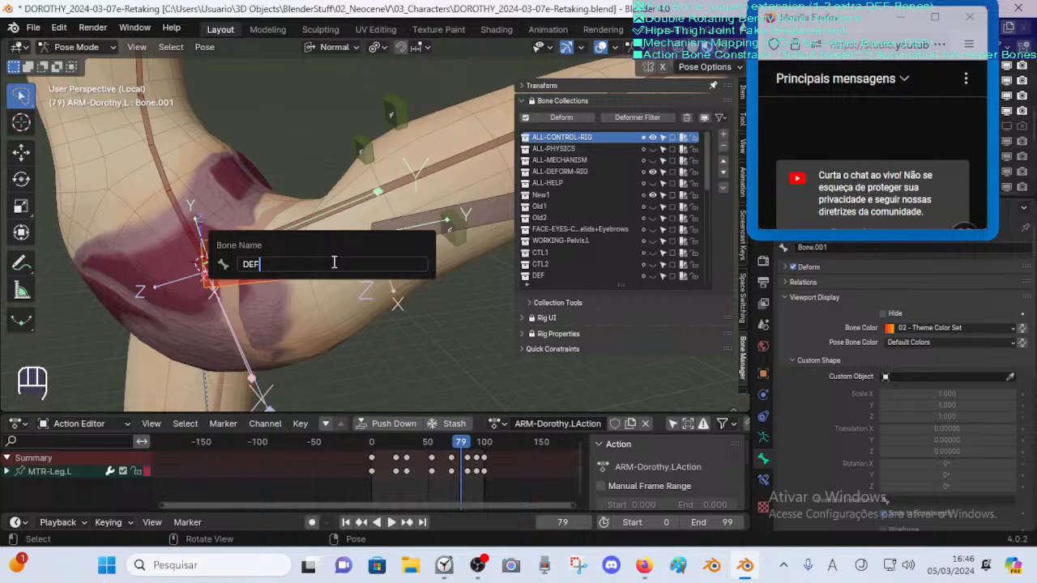
type("-")
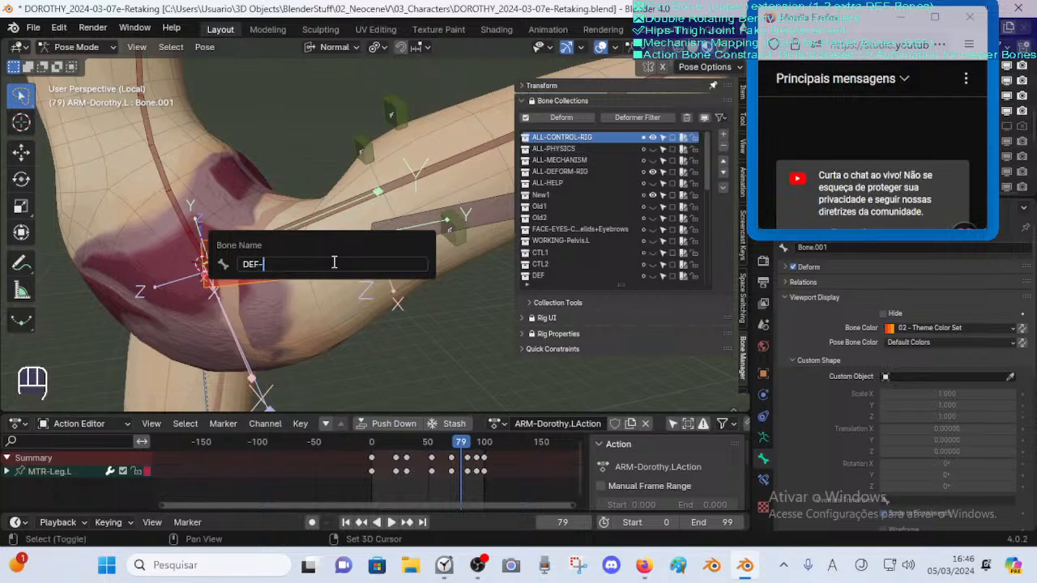
type("Bk")
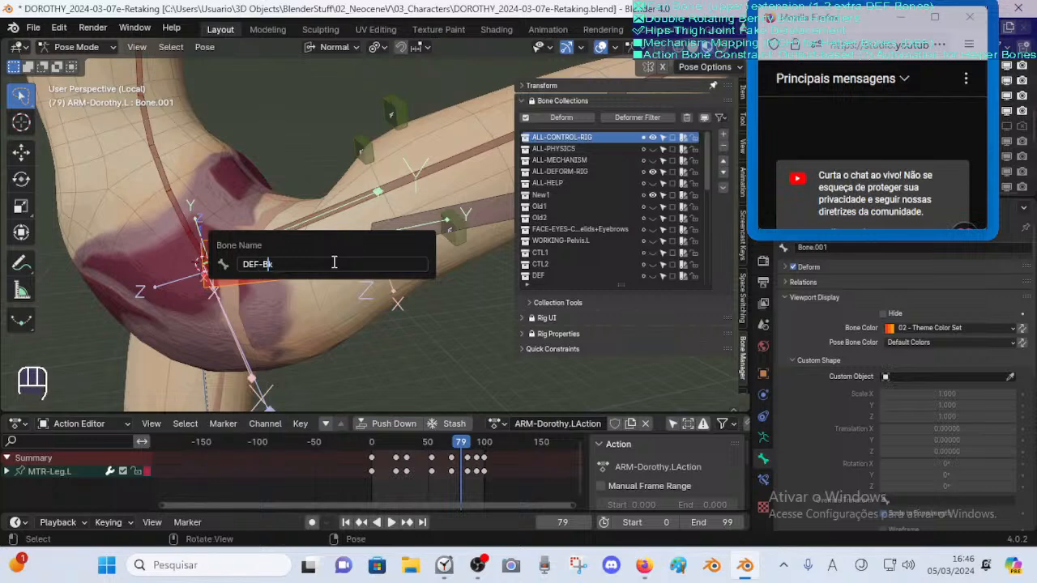
key("Left")
type("Th")
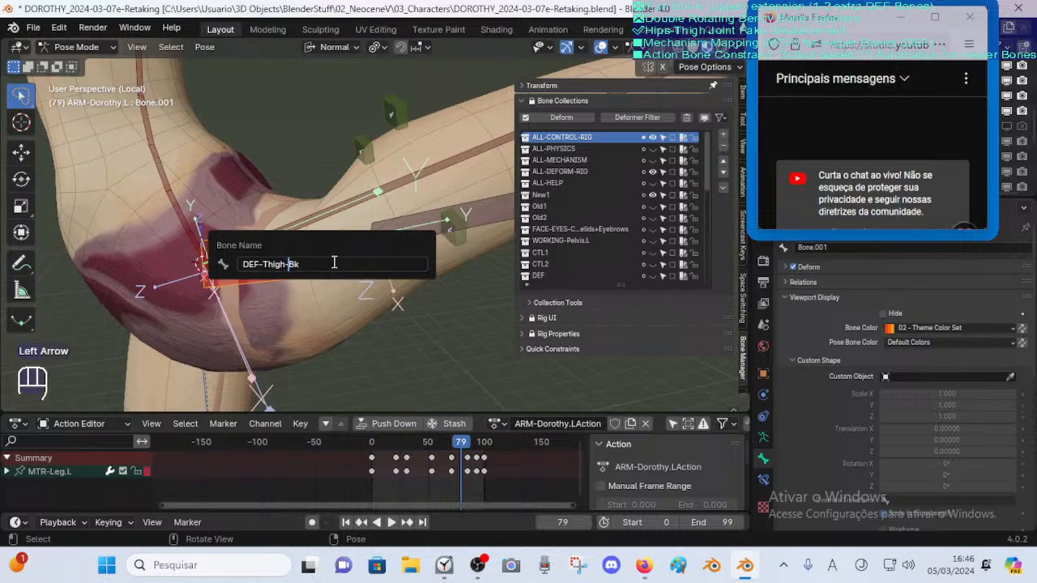
type(".L")
key("BackSpace")
key("BackSpace")
type("Buttocks")
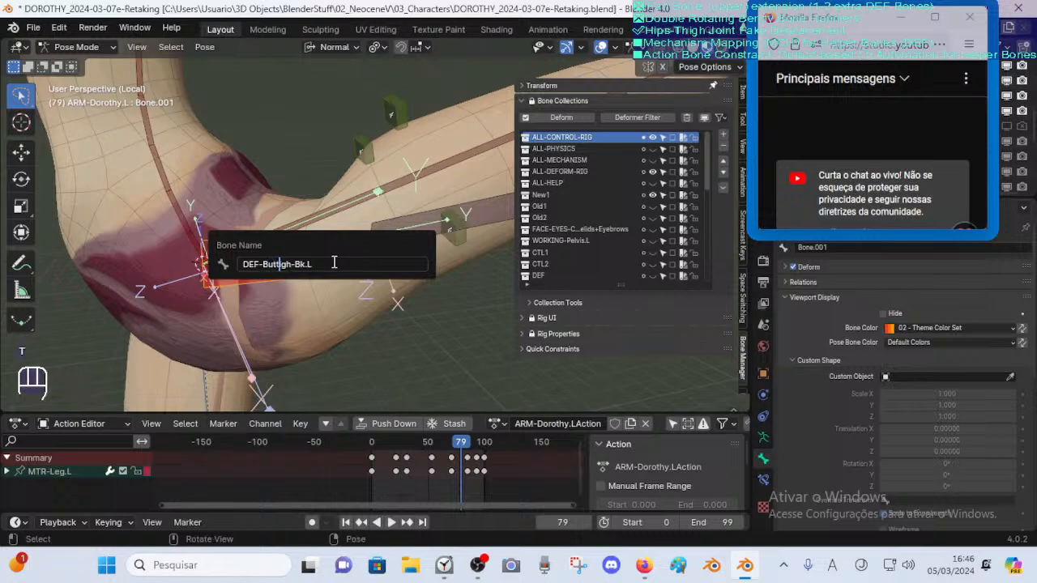
key("Delete")
key("Delete")
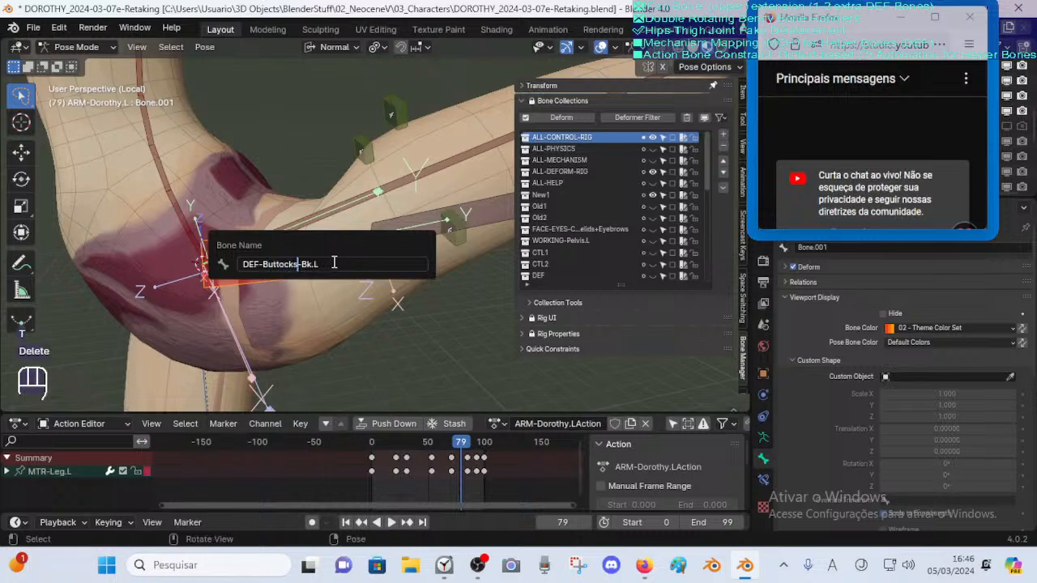
key("Right")
key("shift+Right")
key("shift+Right")
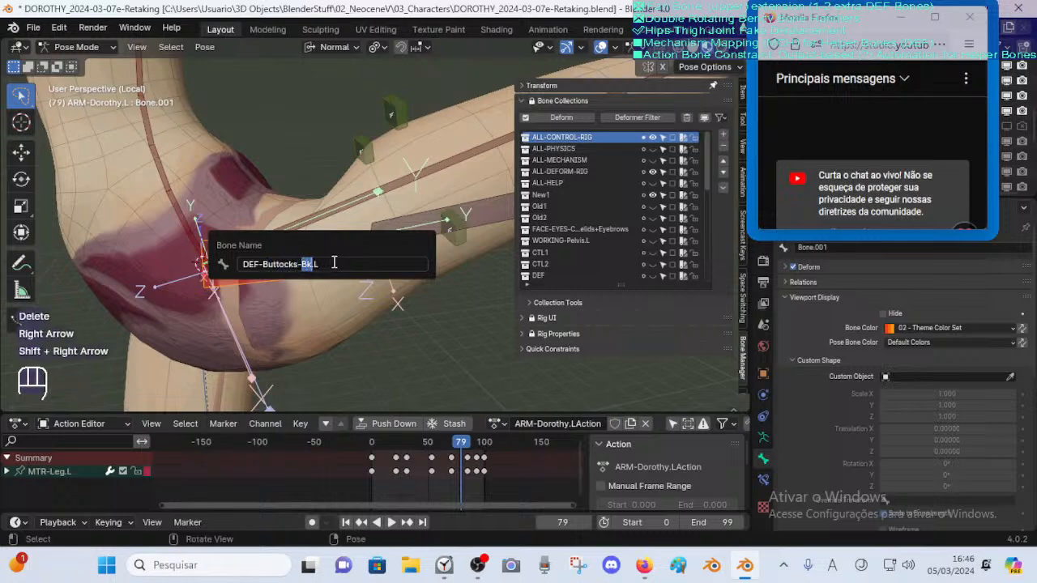
key("BackSpace")
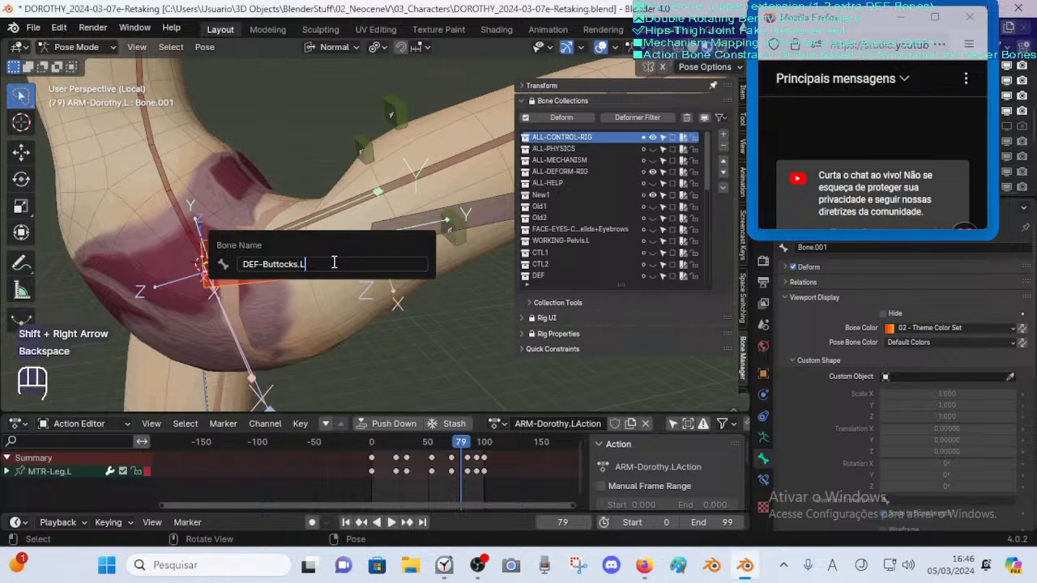
key("Return")
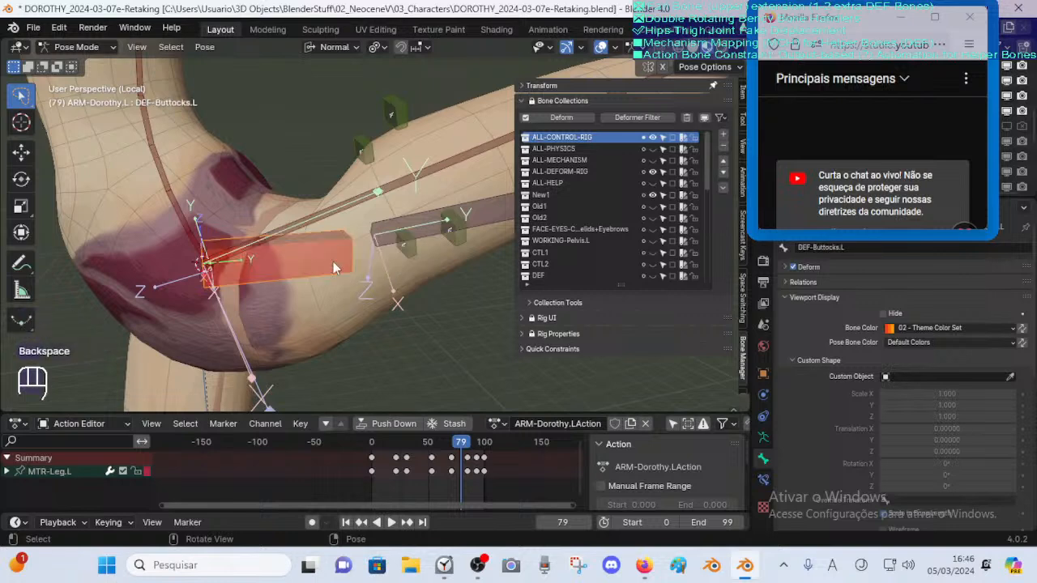
In Edit Mode, move the DEF-Buttocks.L bone backward, away from the left hip joint
scroll(333, 262, "down", 2)
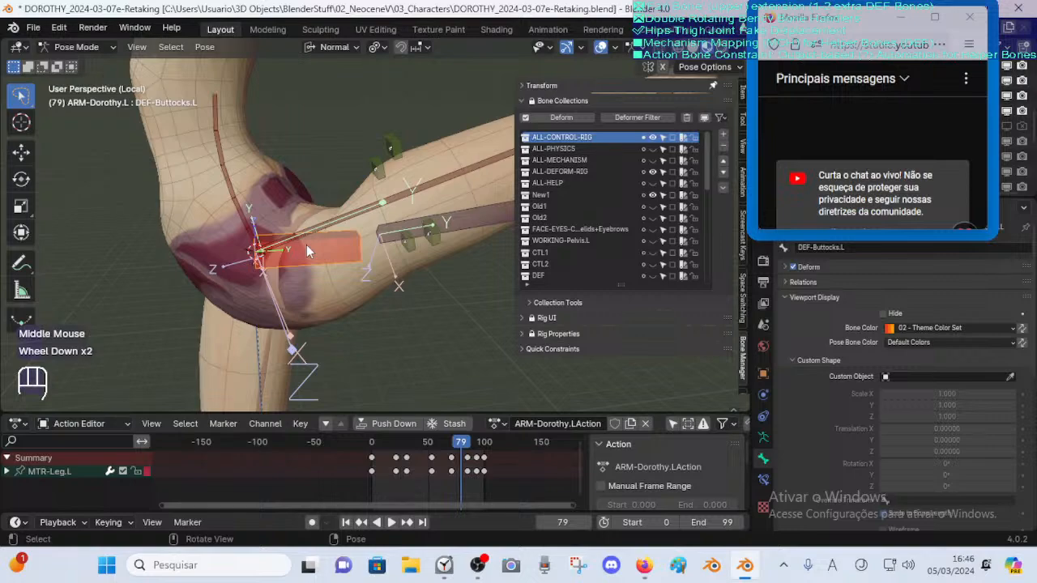
key("Tab")
scroll(311, 246, "down", 1)
scroll(296, 250, "up", 3)
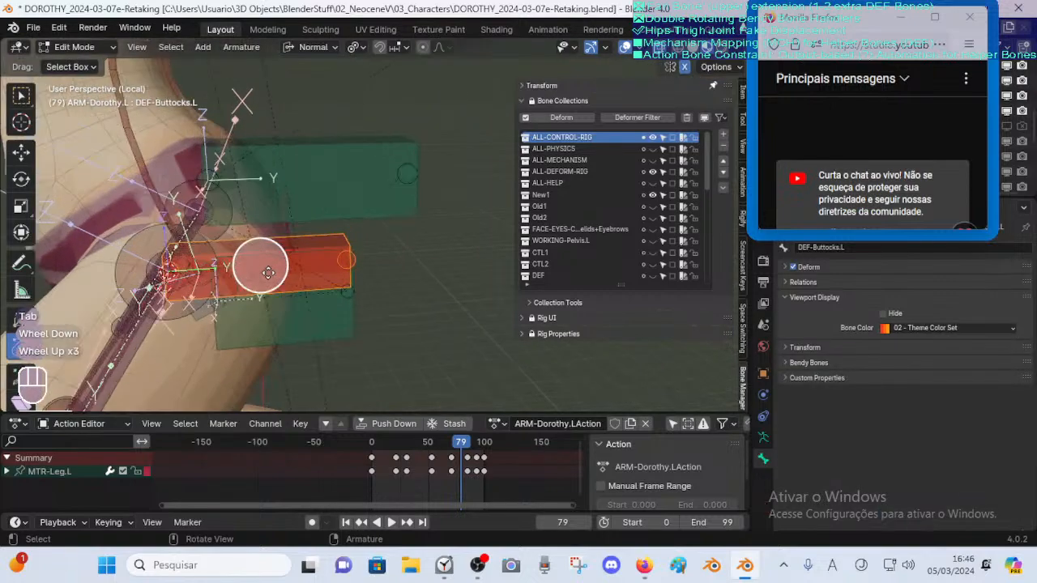
key("g")
left_click(358, 268)
middle_click_drag(359, 268, 318, 271)
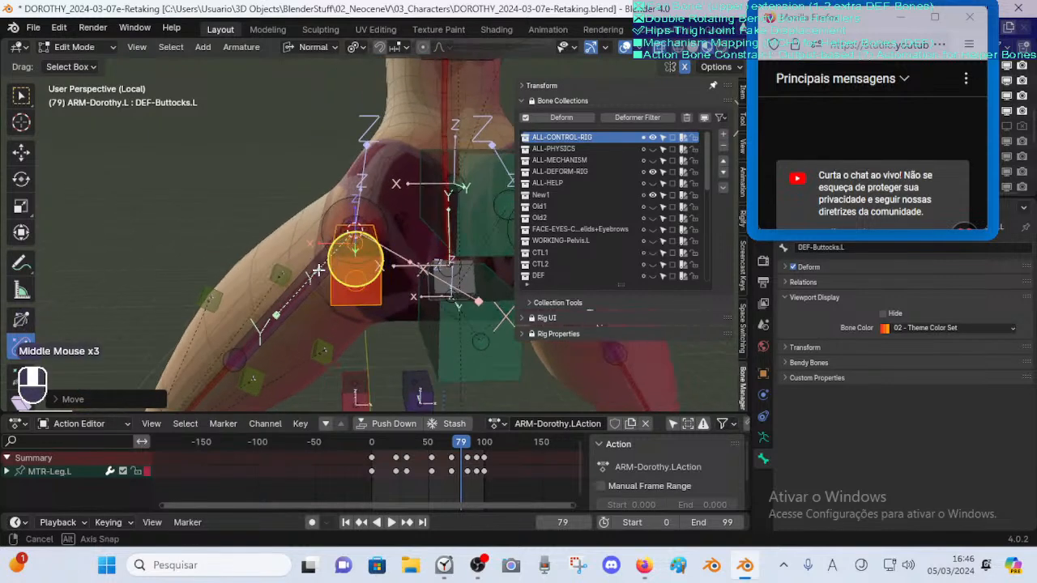
Raise DEF-Buttocks.L along the normal Z axis and reposition it freely behind the left buttock
key("g")
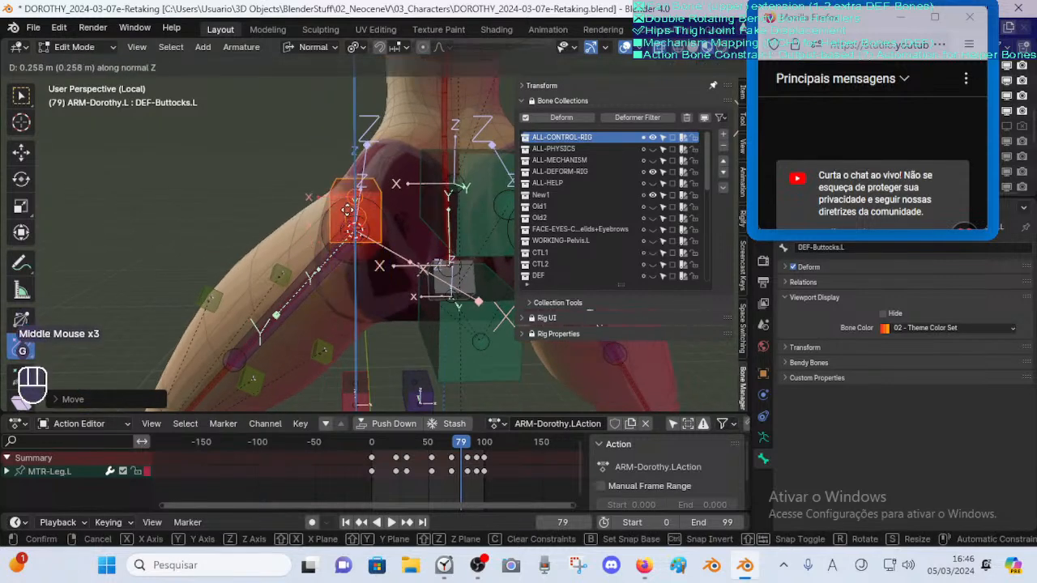
key("z")
left_click(354, 199)
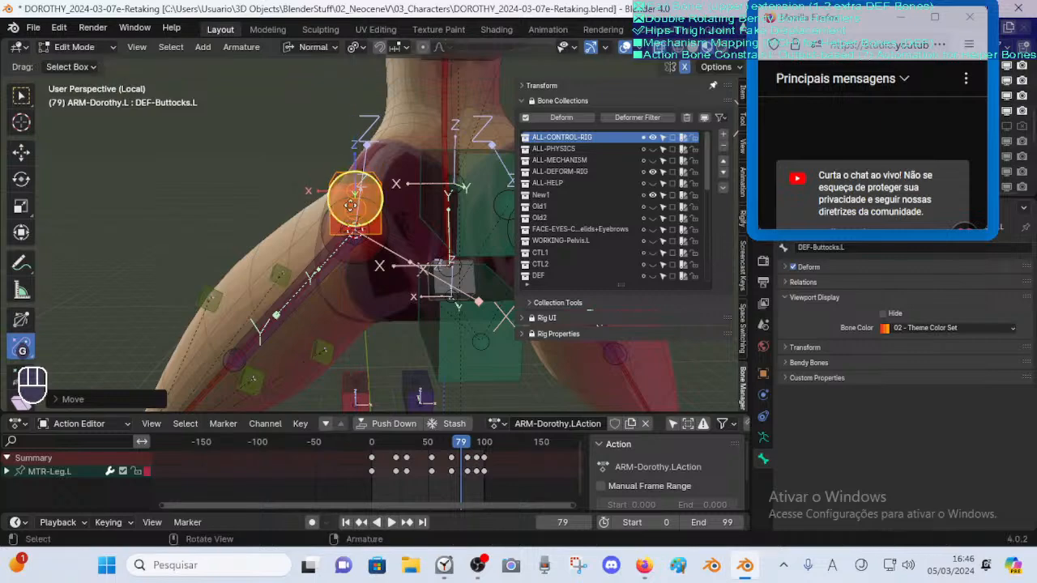
mouse_move(351, 205)
middle_mouse_down()
mouse_move(444, 232)
mouse_move(372, 226)
mouse_move(364, 207)
middle_mouse_up()
key("g")
left_click(357, 227)
scroll(366, 237, "down", 2)
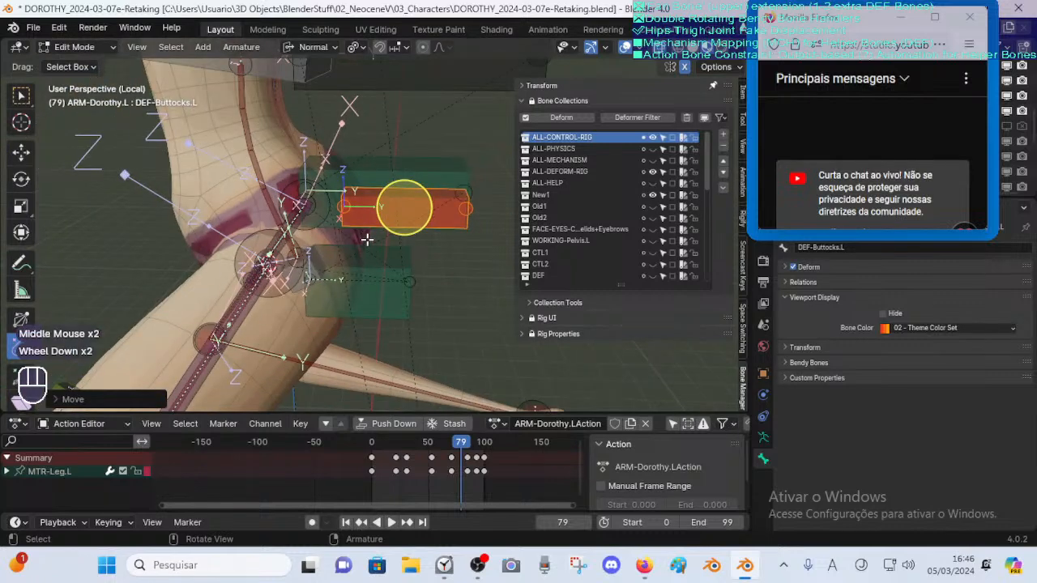
middle_click_drag(358, 224, 268, 252)
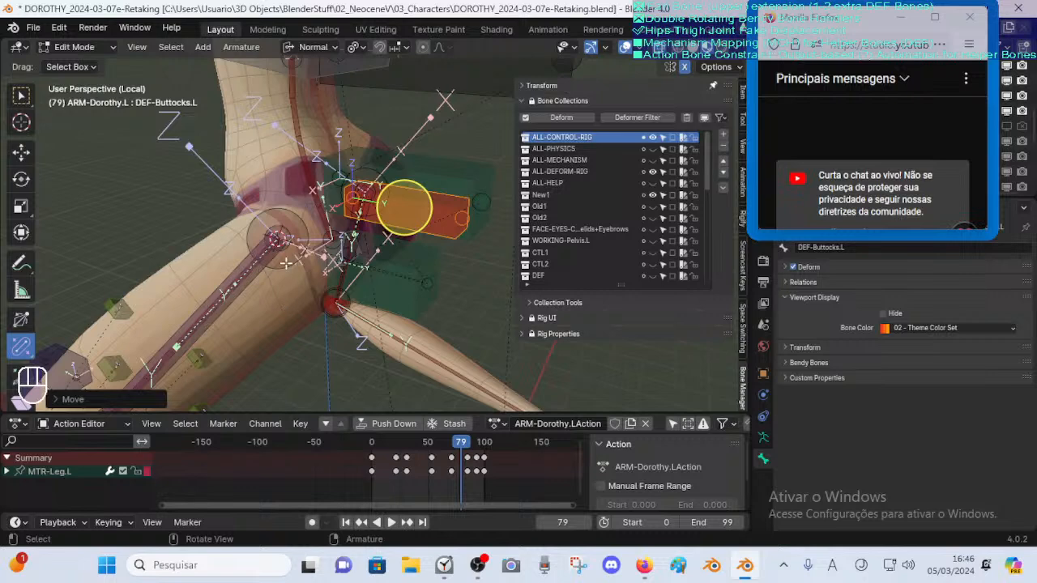
Return to Pose Mode and select the DEF-Thigh.L bone to compare its placement with DEF-Buttocks.L
key("Tab")
middle_click_drag(323, 250, 394, 234)
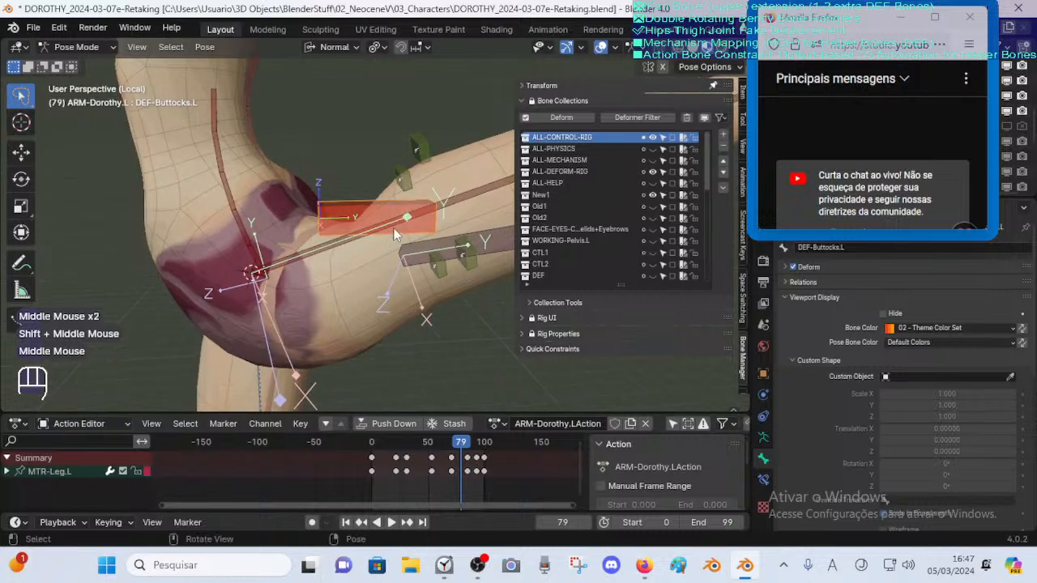
left_click(456, 199)
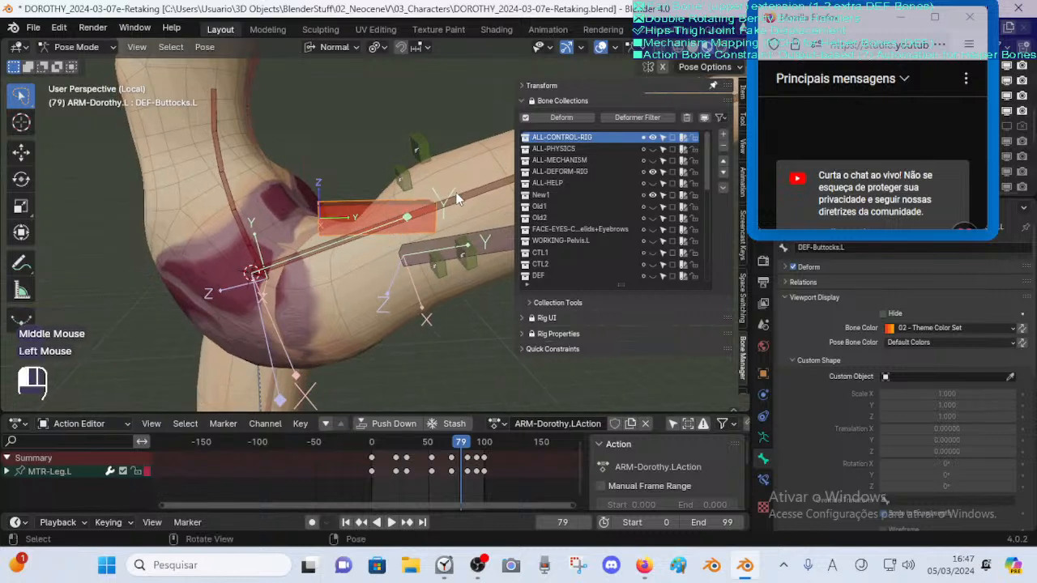
left_click(462, 186)
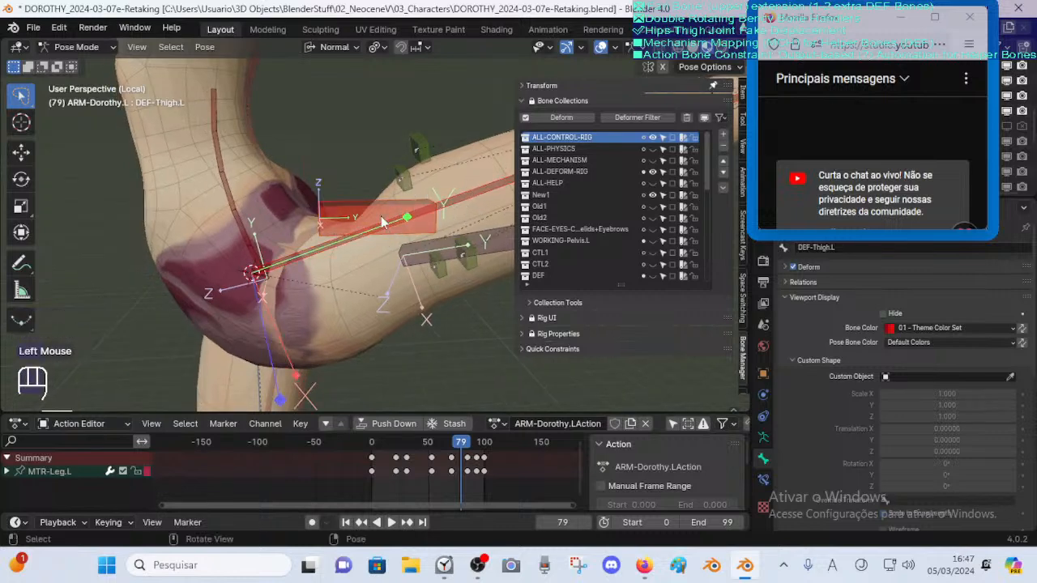
left_click(459, 199)
middle_click_drag(413, 243, 381, 251)
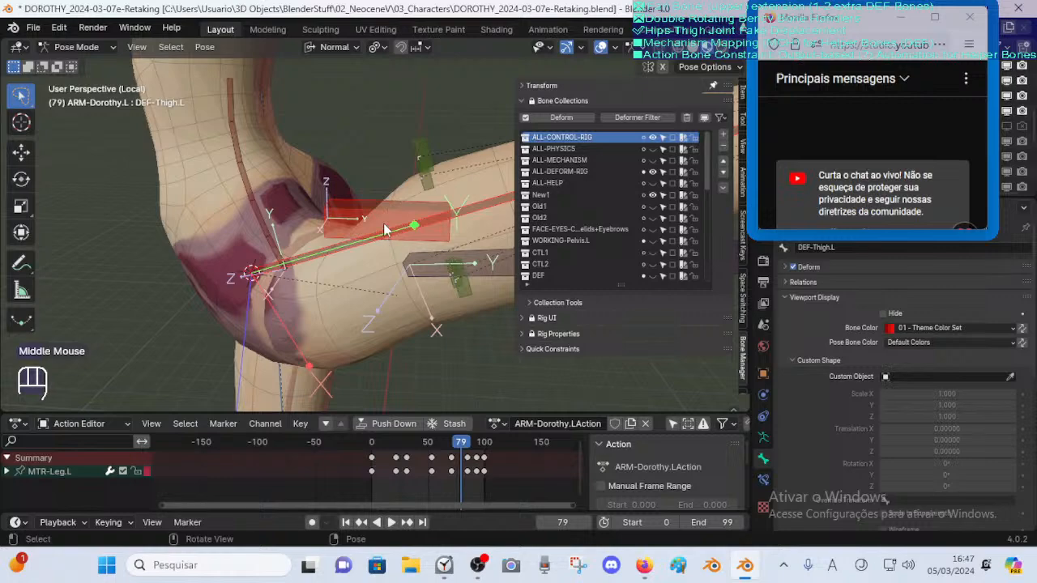
Select DEF-Buttocks.L in Edit Mode and move it freely behind the left hip
middle_click_drag(382, 208, 241, 232)
key("Tab")
scroll(240, 232, "down", 2)
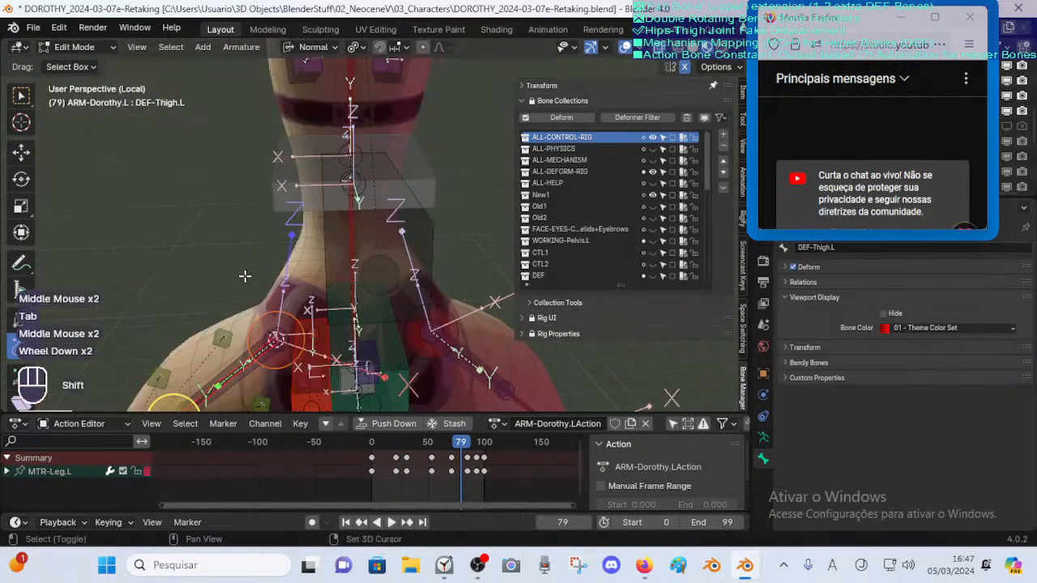
middle_click_drag(248, 273, 421, 250, "shift")
left_click(387, 228)
key("g")
left_click(386, 228)
Adjust the position of DEF-Buttocks.L along the normal Z axis and the X axis
key("g")
key("z")
left_click(396, 240)
key("g")
key("x")
left_click(376, 246)
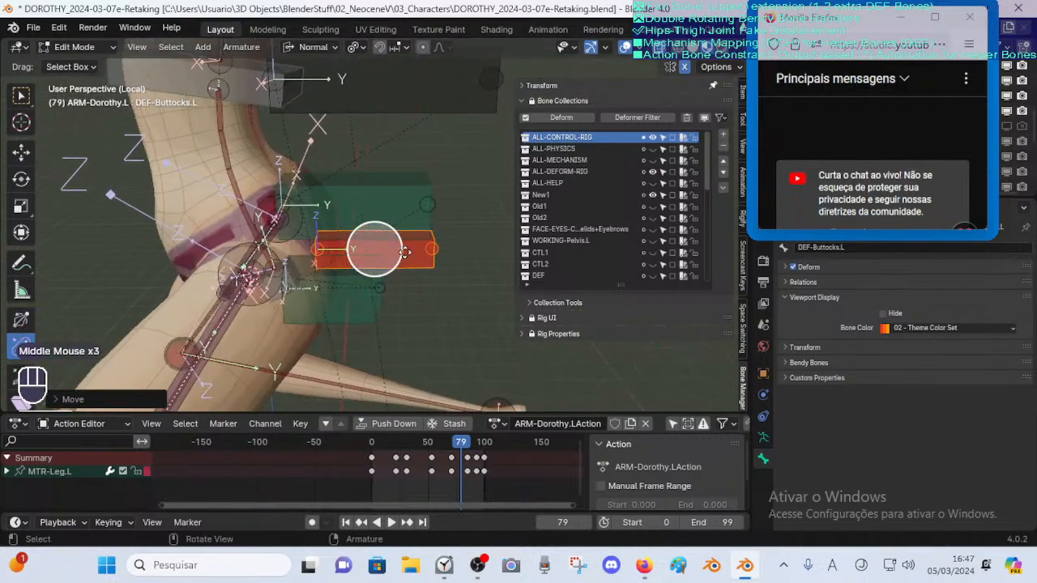
Scale DEF-Buttocks.L down slightly and return the armature to Pose Mode
key("s")
key("Tab")
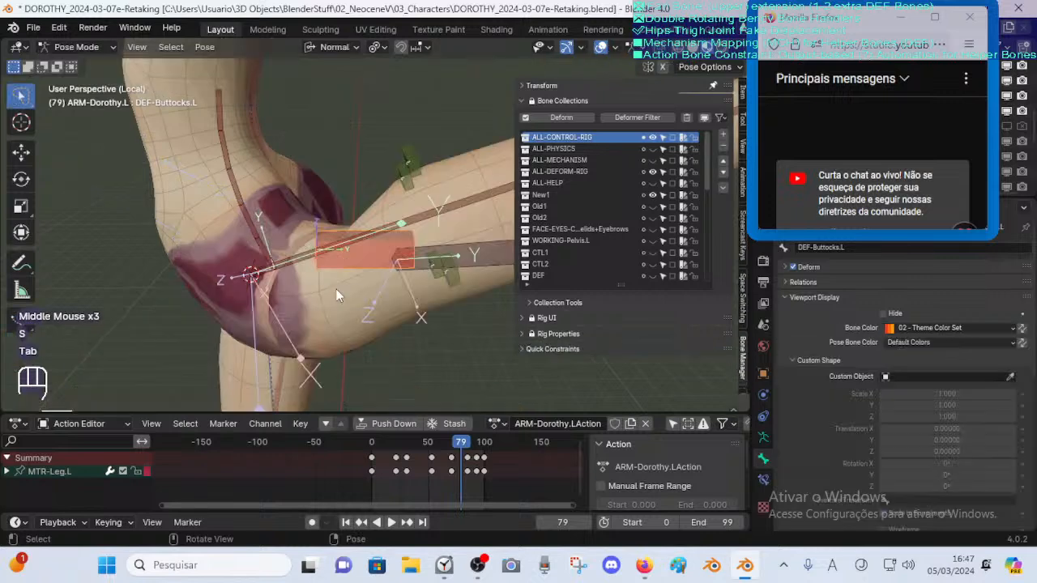
scroll(367, 269, "up", 1)
Assign DEF-Buttocks.L to the New1 bone collection and remove it from ALL-CONTROL-RIG
left_click(552, 194)
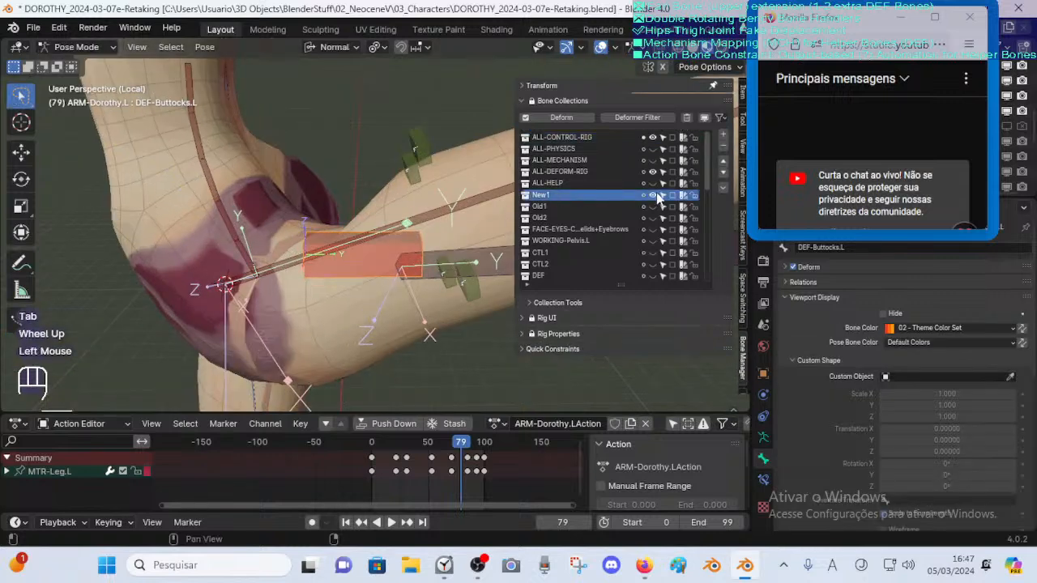
left_click(652, 194)
left_click(652, 194)
left_click(362, 272)
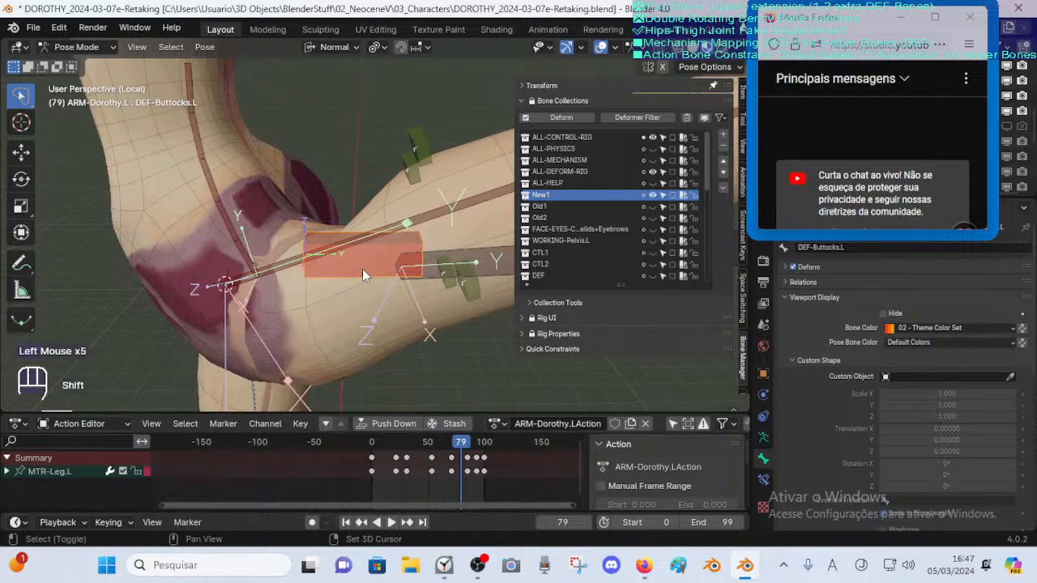
key("shift+m")
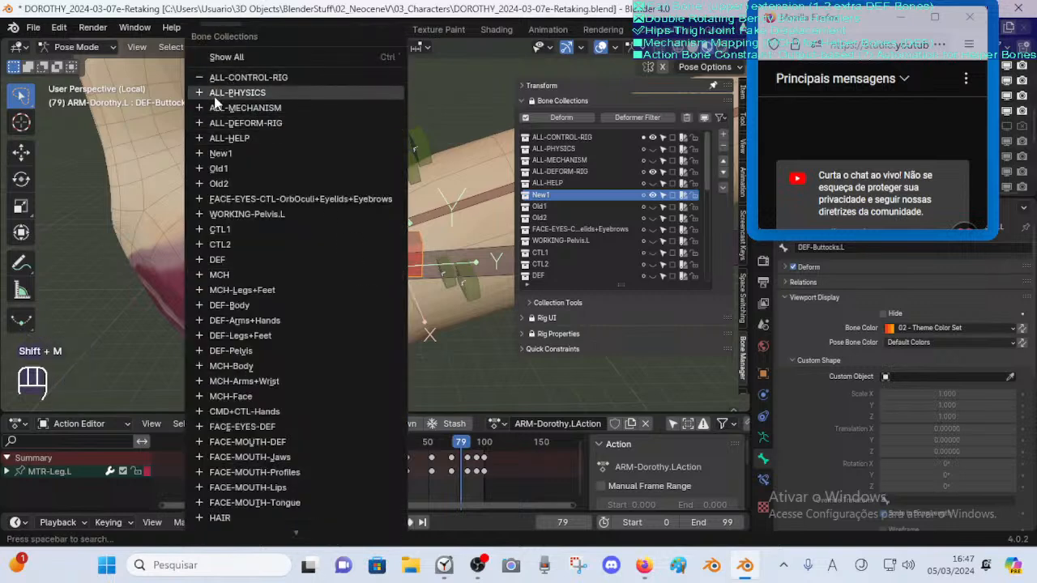
left_click(199, 154)
key("shift+m")
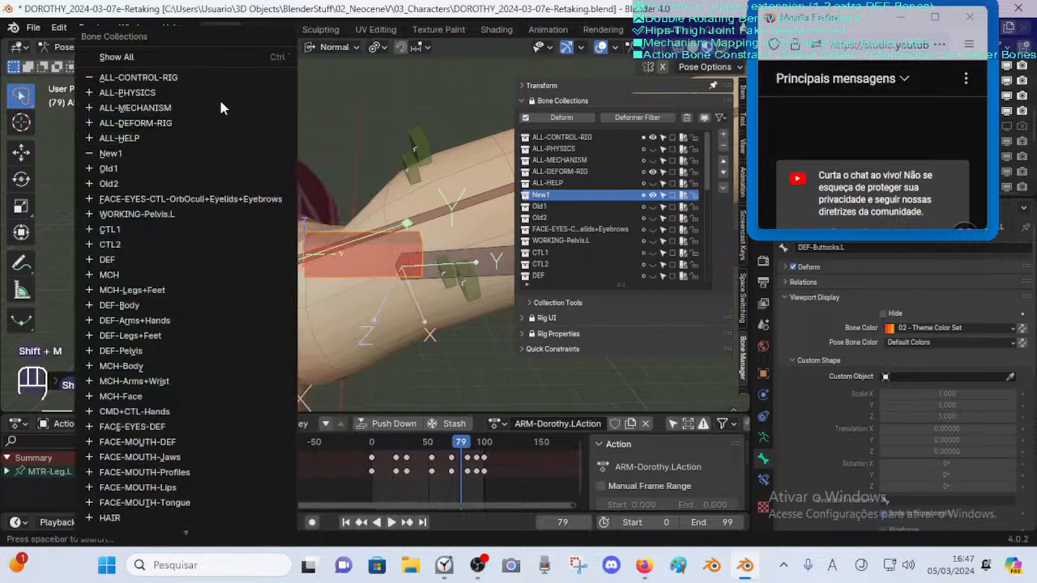
left_click(90, 78)
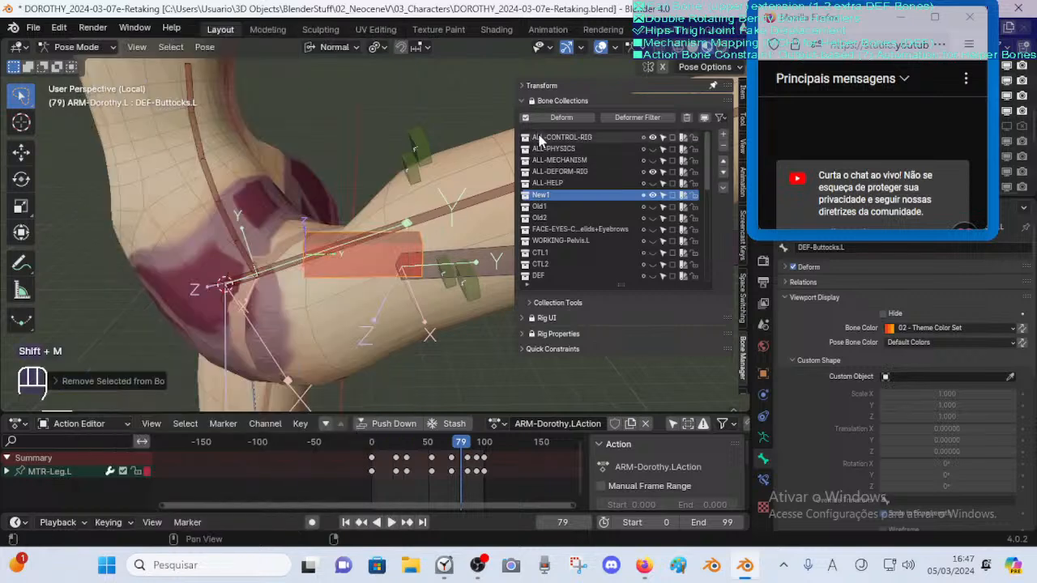
Toggle the visibility of the New1 bone collection to check that DEF-Buttocks.L belongs to it
left_click(653, 195)
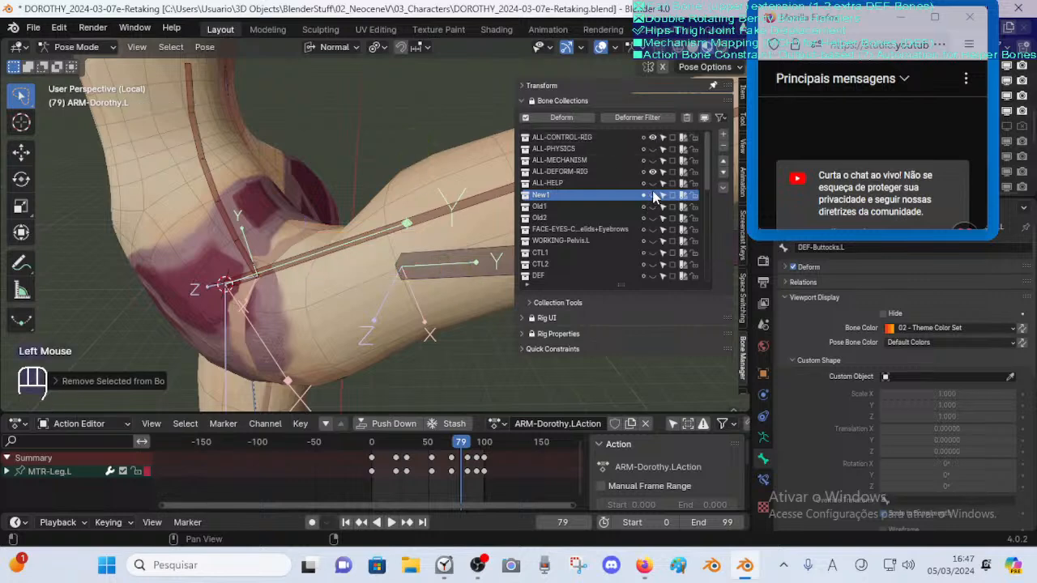
left_click(653, 195)
left_click(653, 195)
left_click(653, 195)
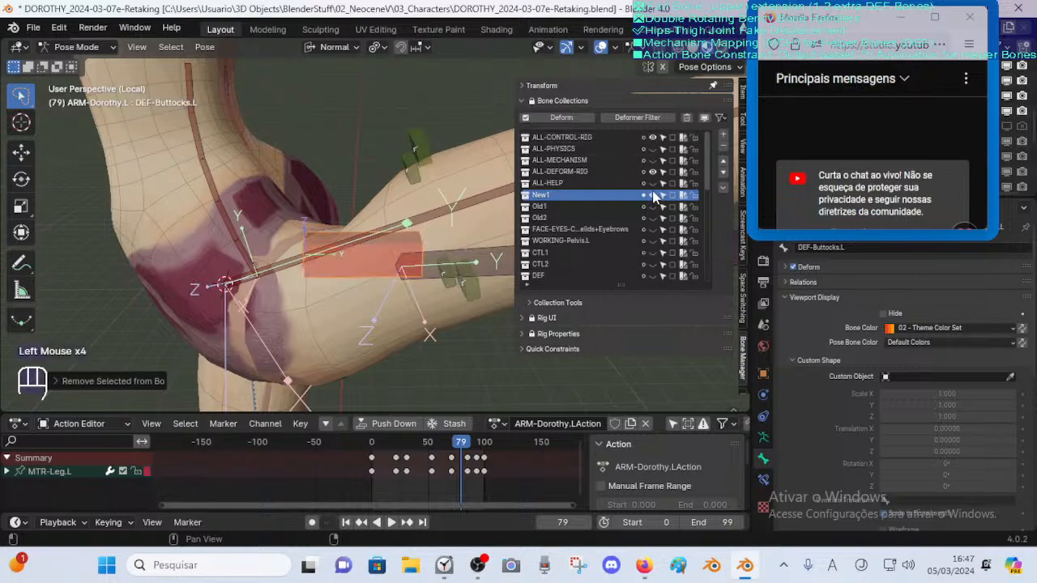
left_click(652, 194)
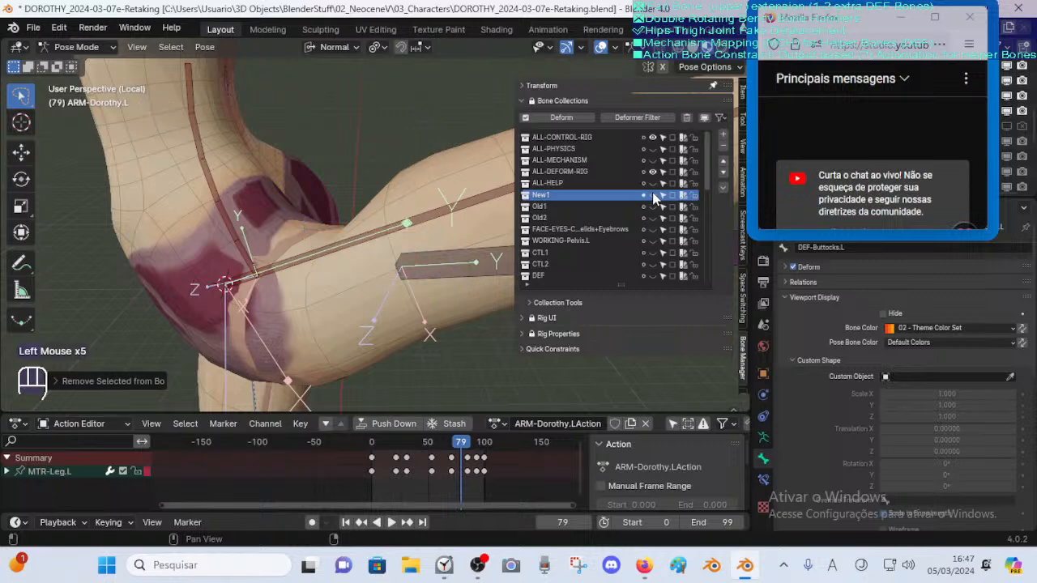
left_click(652, 195)
Select the armature and the 00_Body mesh in Object Mode, enter Weight Paint mode and make DEF-Buttocks.L the active bone
middle_click_drag(435, 251, 373, 270)
key("alt+a")
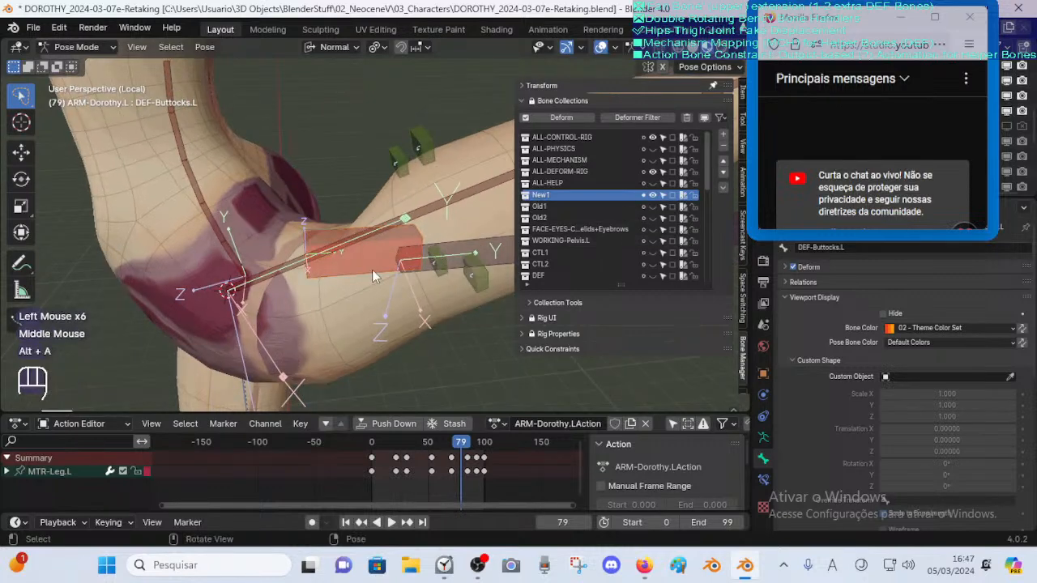
left_click(376, 272)
key("ctrl+Tab")
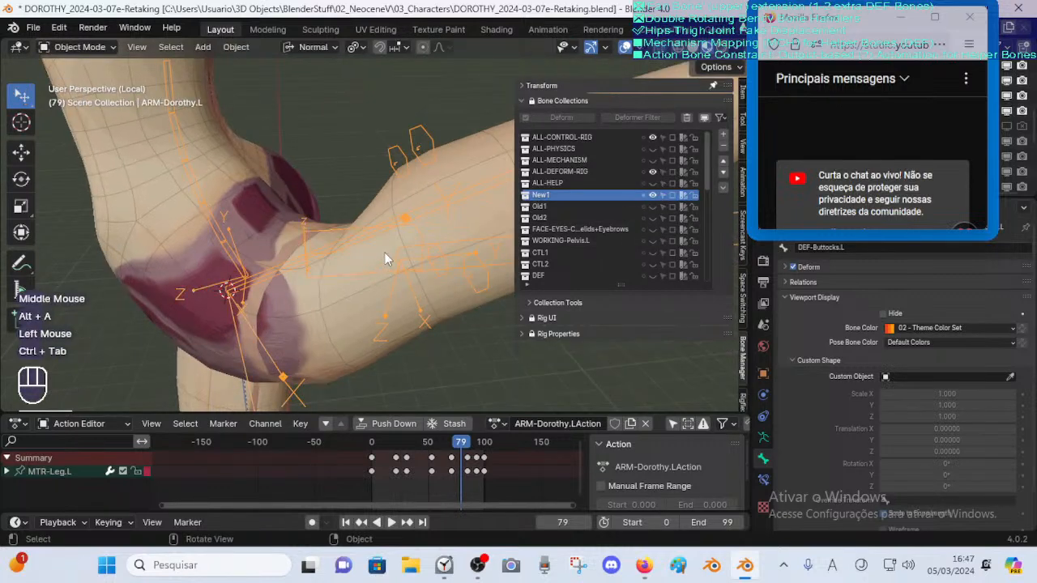
left_click(405, 227)
left_click(388, 247)
left_click(357, 292, "shift")
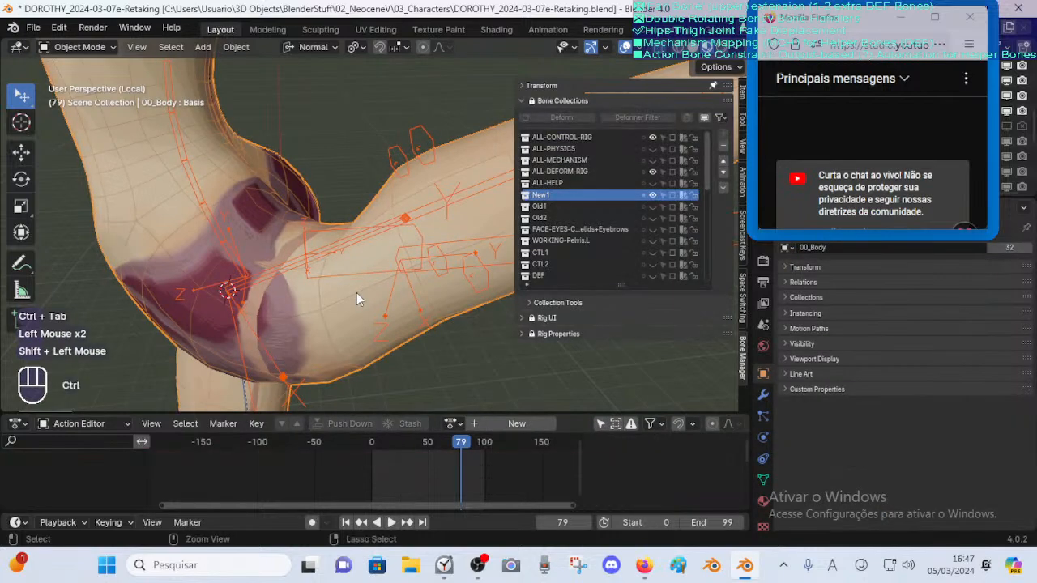
key("ctrl+Tab")
left_click(362, 268, "alt")
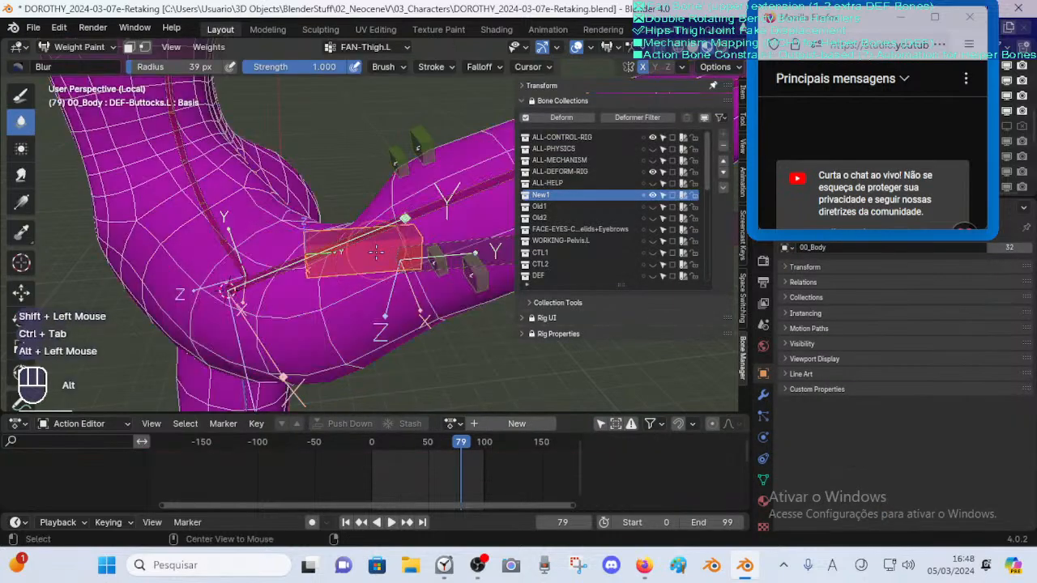
Set the current frame to 67 and show the left buttock from behind
mouse_move(362, 268)
middle_mouse_down()
mouse_move(296, 285)
mouse_move(346, 268)
mouse_move(360, 284)
middle_mouse_up()
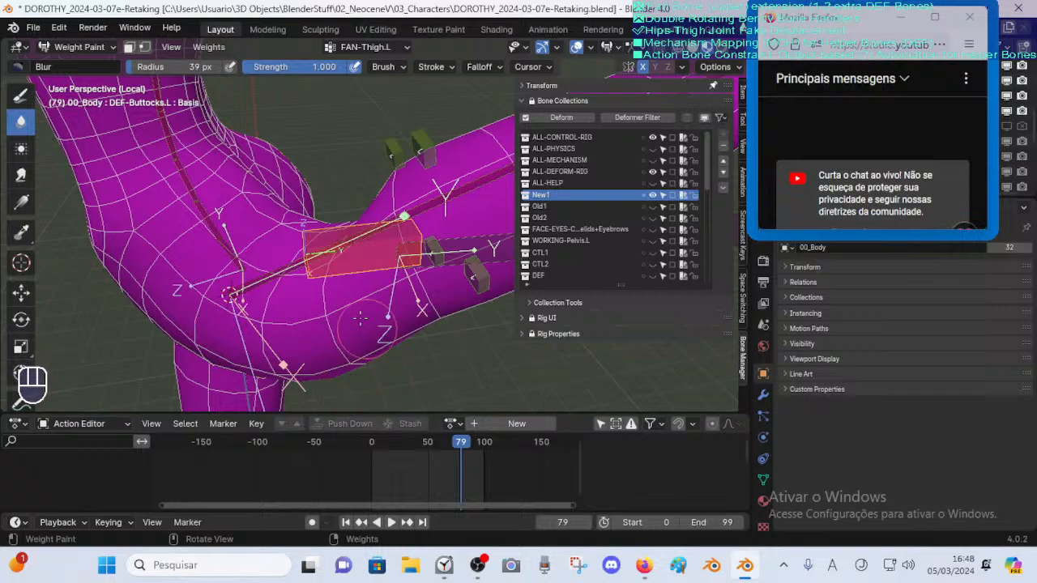
middle_click_drag(296, 288, 256, 285)
middle_click_drag(242, 302, 323, 381)
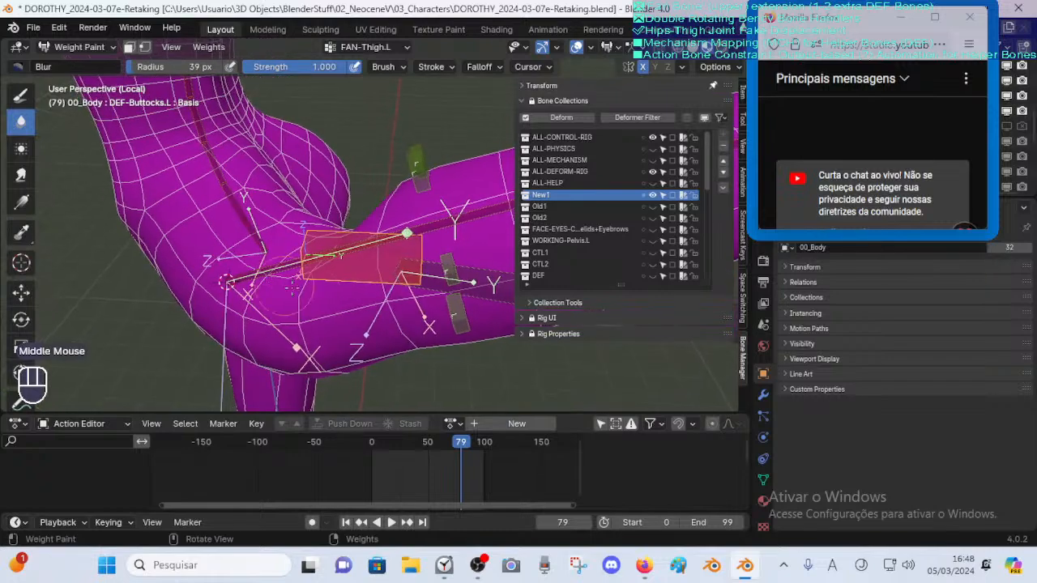
mouse_move(452, 445)
left_mouse_down()
mouse_move(434, 444)
mouse_move(447, 445)
left_mouse_up()
mouse_move(450, 285)
middle_mouse_down()
mouse_move(280, 307)
mouse_move(252, 281)
middle_mouse_up()
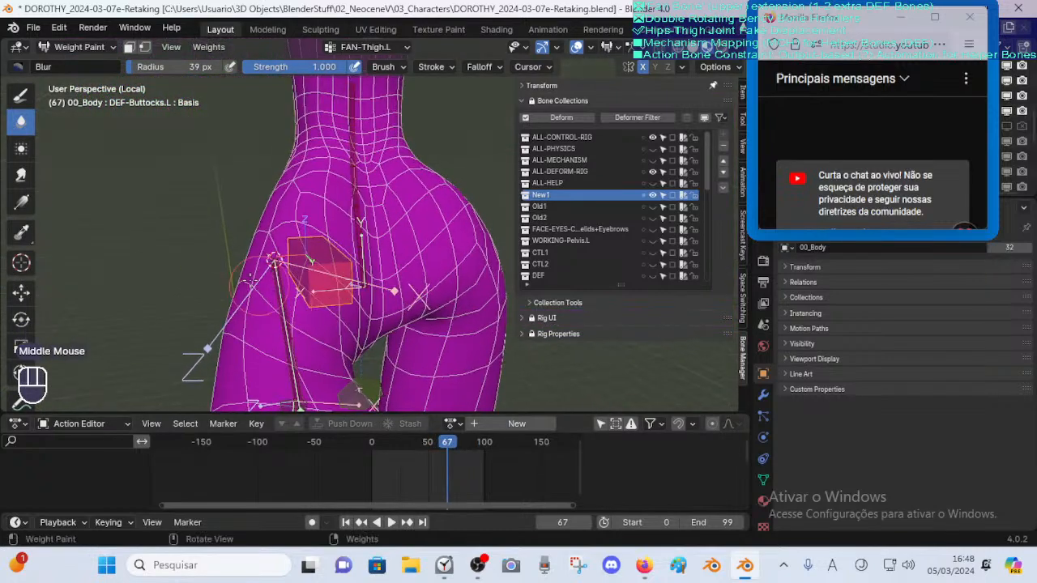
Switch to the Draw brush with weight 0.570 and radius 51 px
left_click(21, 96)
key("ctrl+f")
left_click(284, 251)
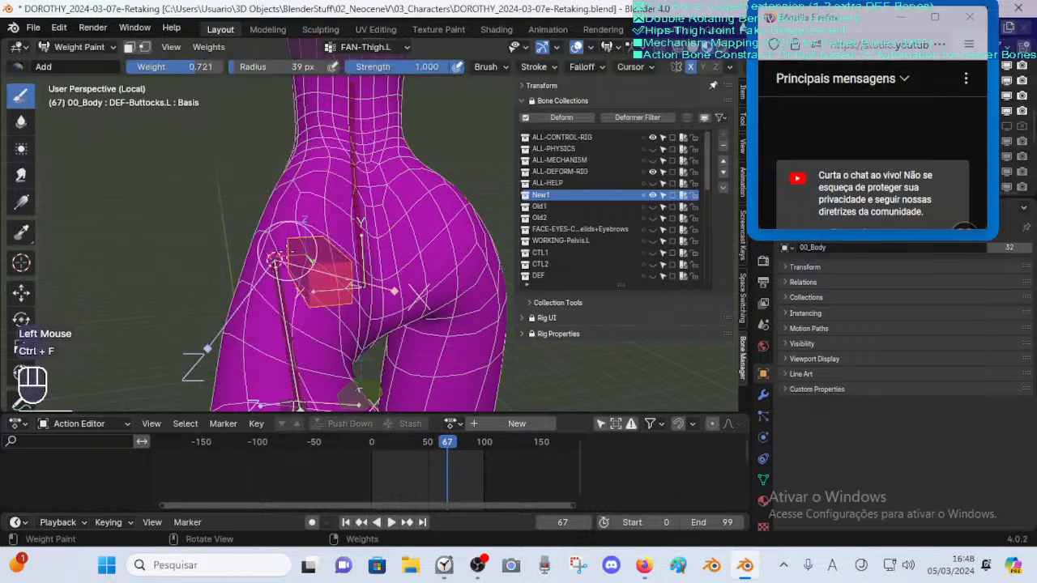
key("ctrl+f")
left_click(273, 259)
middle_click_drag(273, 260, 313, 268)
key("f")
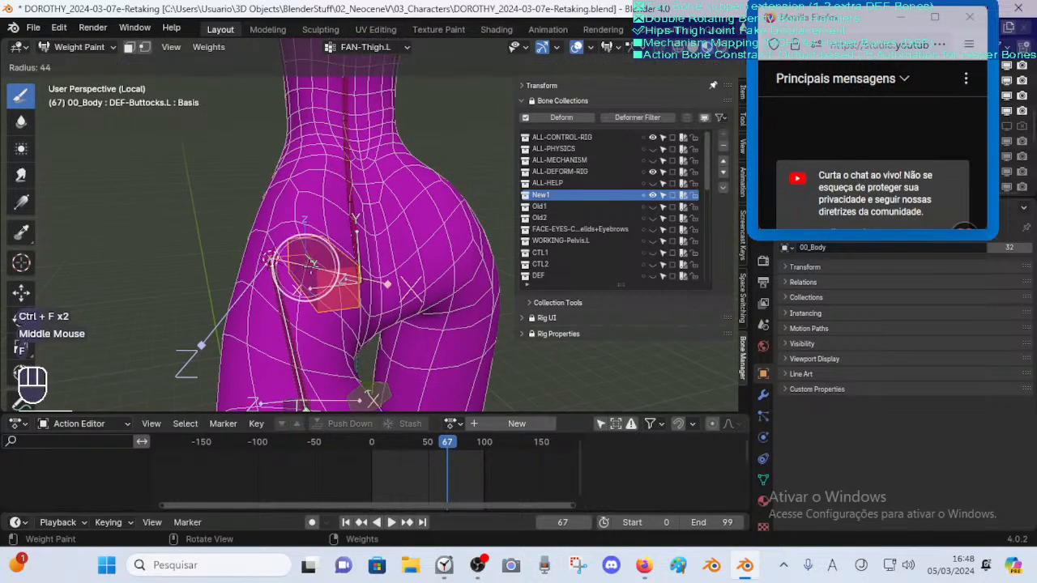
left_click(346, 266)
Paint DEF-Buttocks.L weight over the left buttock up to the lower back with the Add brush
left_click_drag(323, 295, 309, 256)
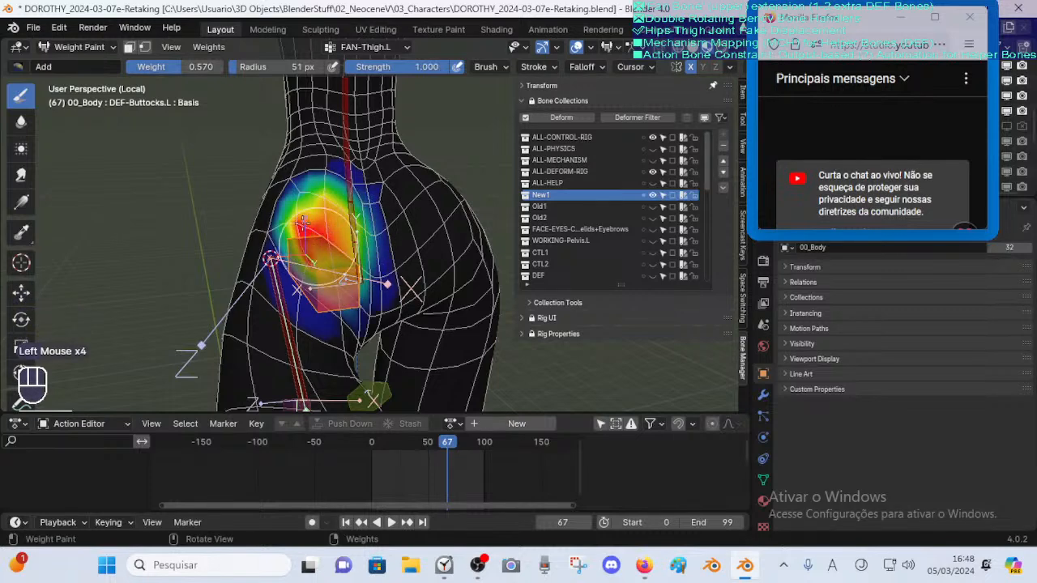
middle_click_drag(302, 221, 281, 204)
left_click(305, 212)
left_click(281, 203)
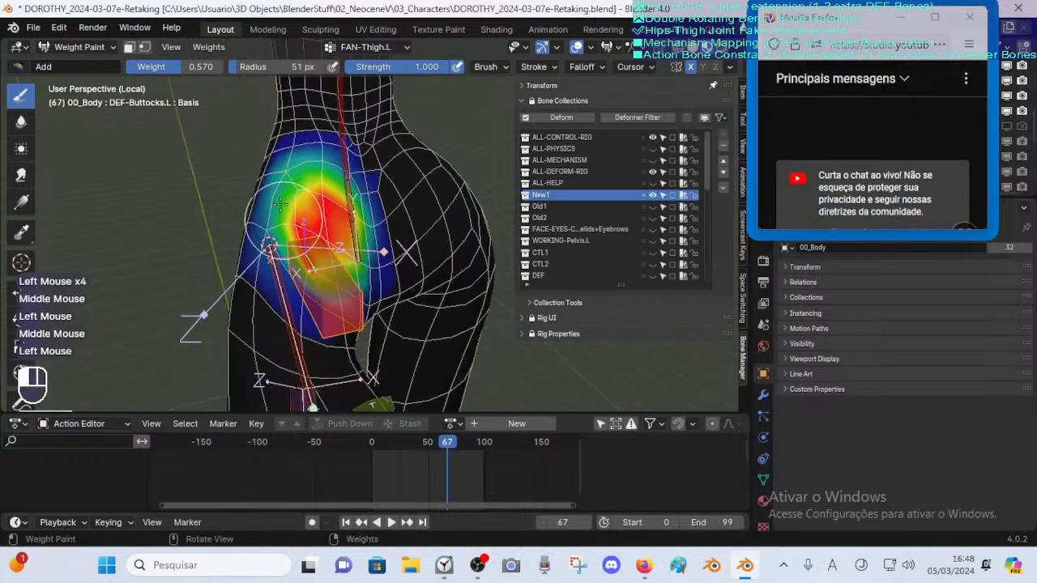
left_click_drag(344, 170, 340, 177)
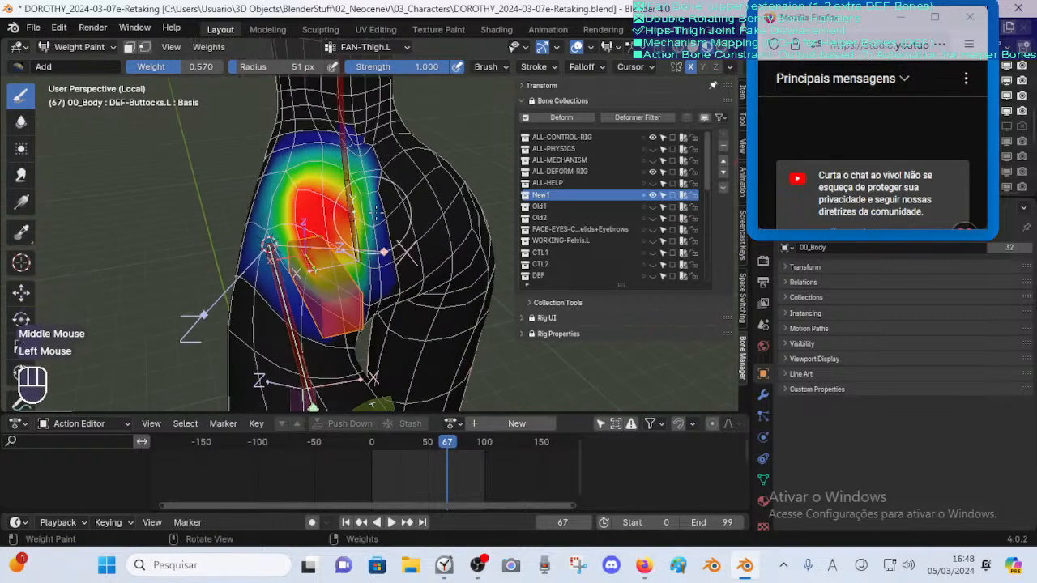
mouse_move(375, 211)
middle_mouse_down()
mouse_move(322, 244)
mouse_move(348, 279)
middle_mouse_up()
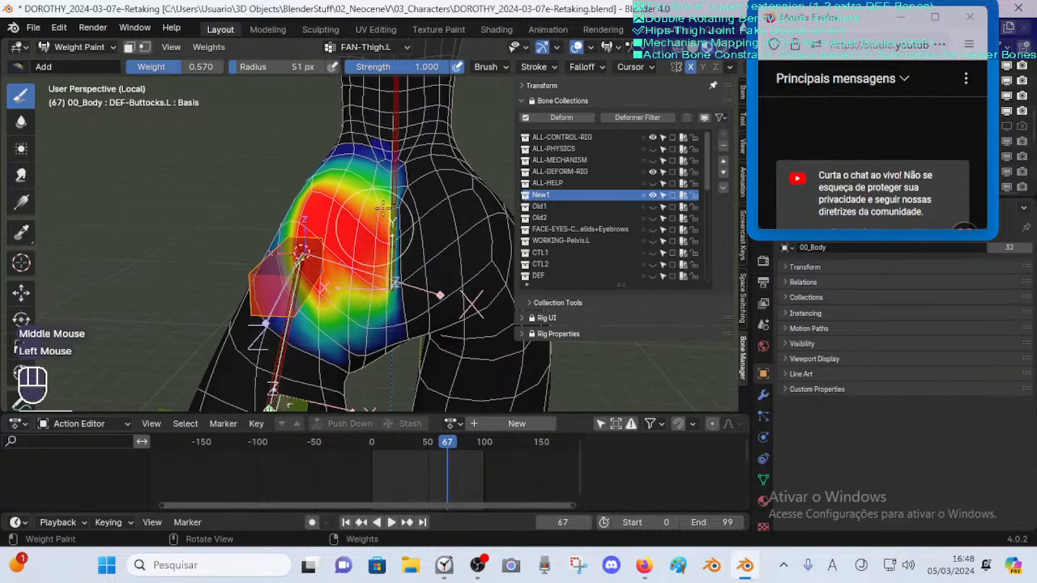
Extend the DEF-Buttocks.L weight around the outer left hip to the top of the thigh
middle_click_drag(382, 209, 239, 172)
left_click(239, 171)
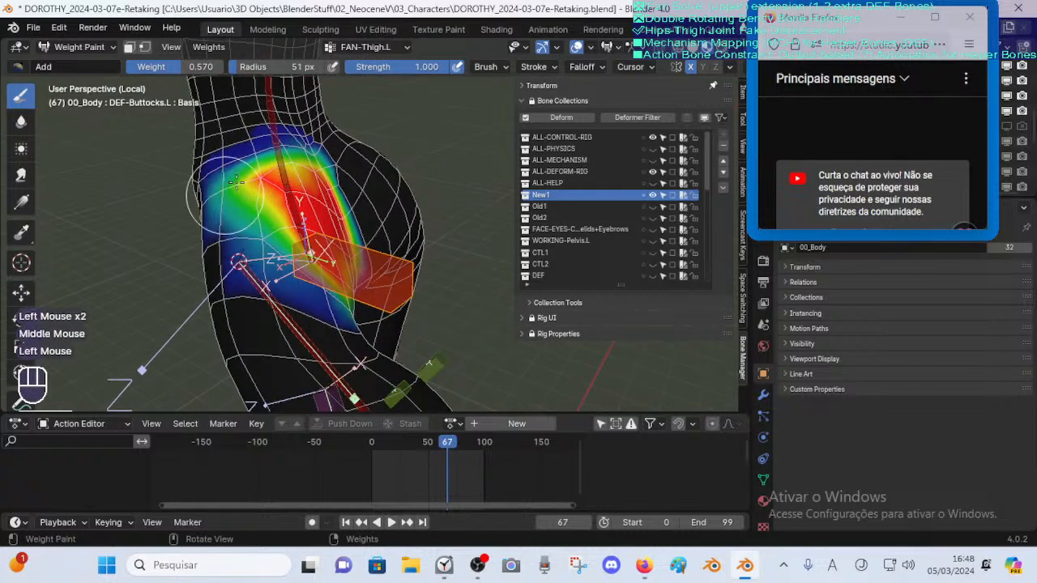
mouse_move(240, 171)
left_mouse_down()
mouse_move(307, 148)
mouse_move(277, 147)
mouse_move(246, 180)
mouse_move(235, 231)
left_mouse_up()
left_click(235, 231)
middle_click_drag(235, 234, 230, 215, "shift")
mouse_move(232, 219)
left_mouse_down()
mouse_move(252, 267)
mouse_move(330, 295)
mouse_move(314, 299)
left_mouse_up()
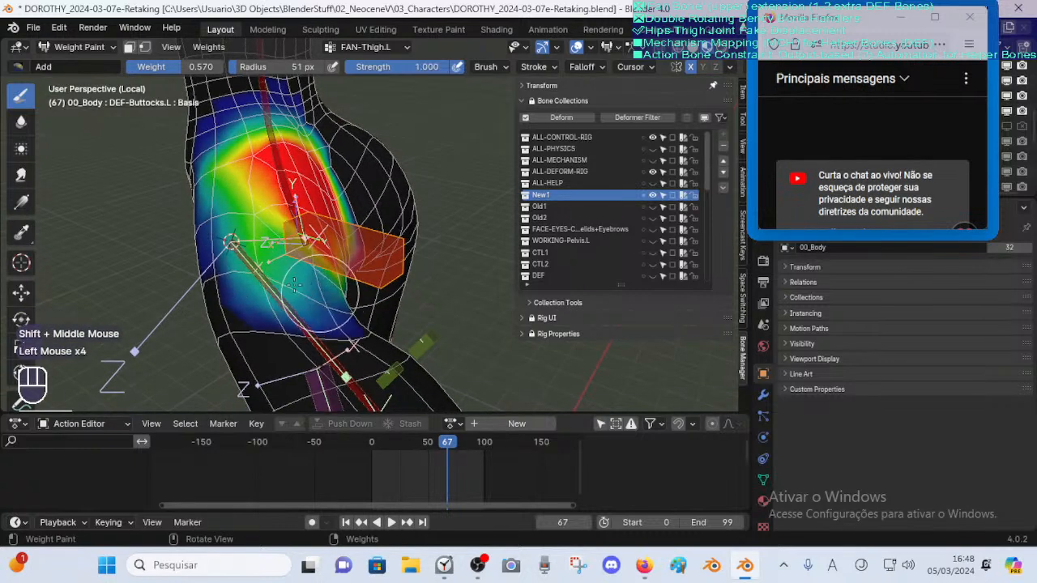
mouse_move(252, 271)
left_mouse_down()
mouse_move(224, 275)
mouse_move(217, 215)
left_mouse_up()
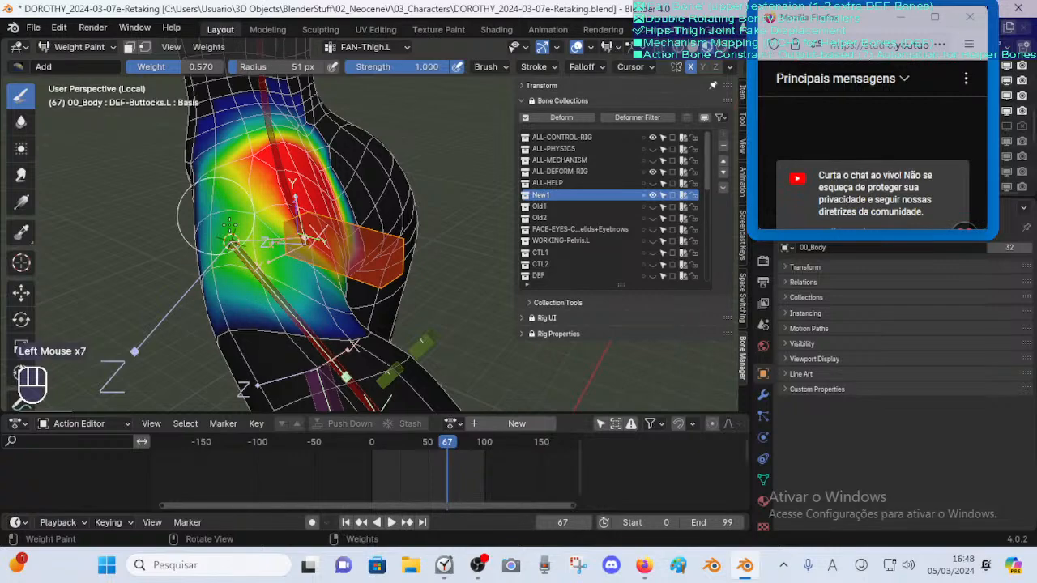
left_click_drag(294, 264, 321, 283)
Paint weight onto the lower left buttock, the gluteal fold and the back of the upper thigh
middle_click_drag(320, 280, 316, 304)
left_click_drag(312, 308, 300, 341)
middle_click_drag(300, 340, 308, 316)
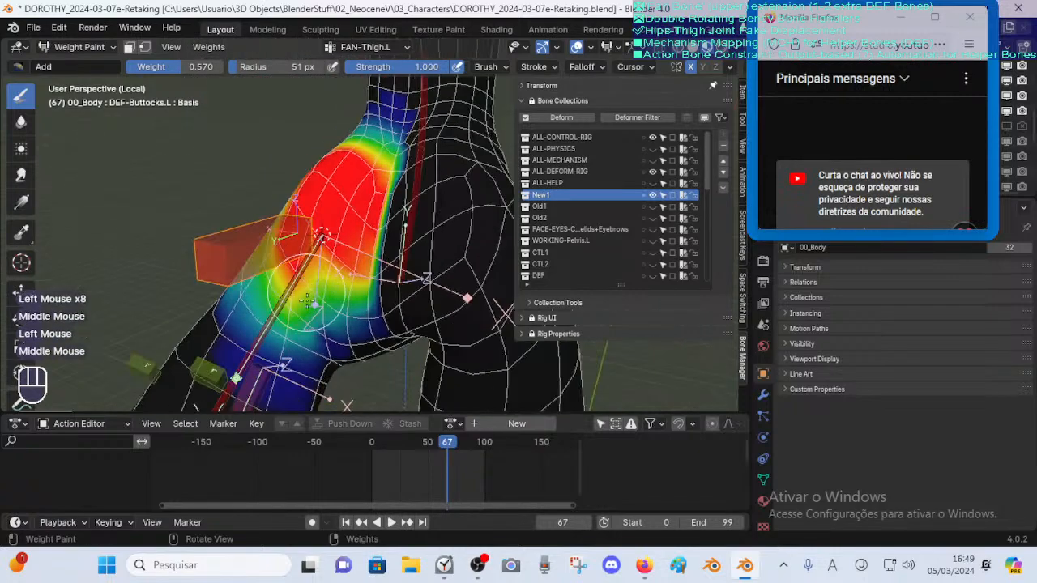
left_click_drag(308, 316, 348, 324)
middle_click_drag(352, 280, 322, 241)
mouse_move(323, 272)
left_mouse_down()
mouse_move(329, 312)
mouse_move(368, 336)
left_mouse_up()
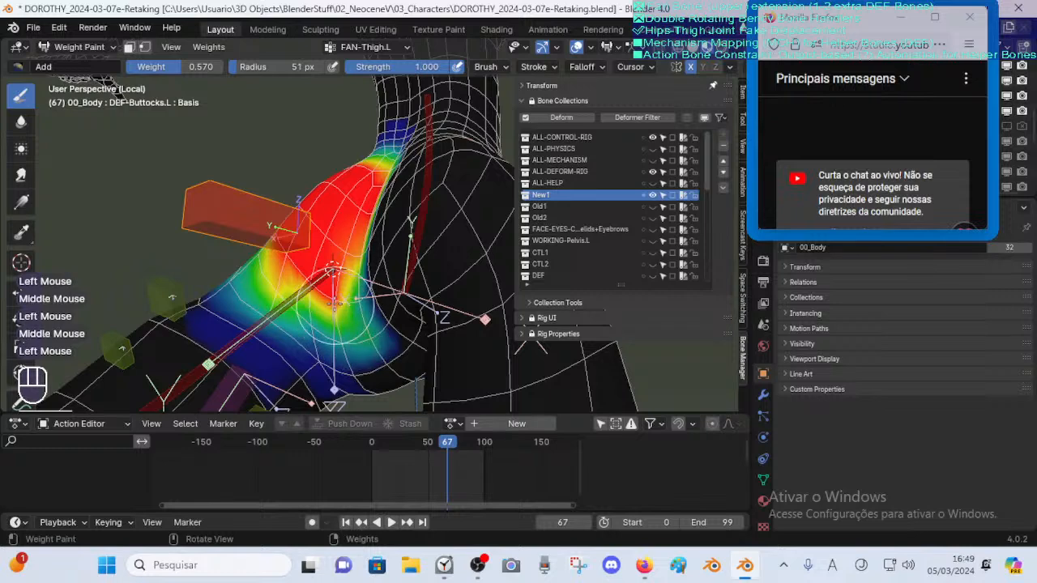
middle_click_drag(334, 305, 307, 273, "shift")
left_click_drag(308, 273, 315, 288)
middle_click_drag(308, 288, 346, 280)
mouse_move(346, 280)
left_mouse_down()
mouse_move(341, 266)
mouse_move(370, 261)
left_mouse_up()
mouse_move(368, 261)
left_mouse_down()
mouse_move(356, 271)
mouse_move(357, 232)
left_mouse_up()
Blur the weights along the inner edge of the left buttock, from the gluteal fold to the lower back
left_click(21, 120)
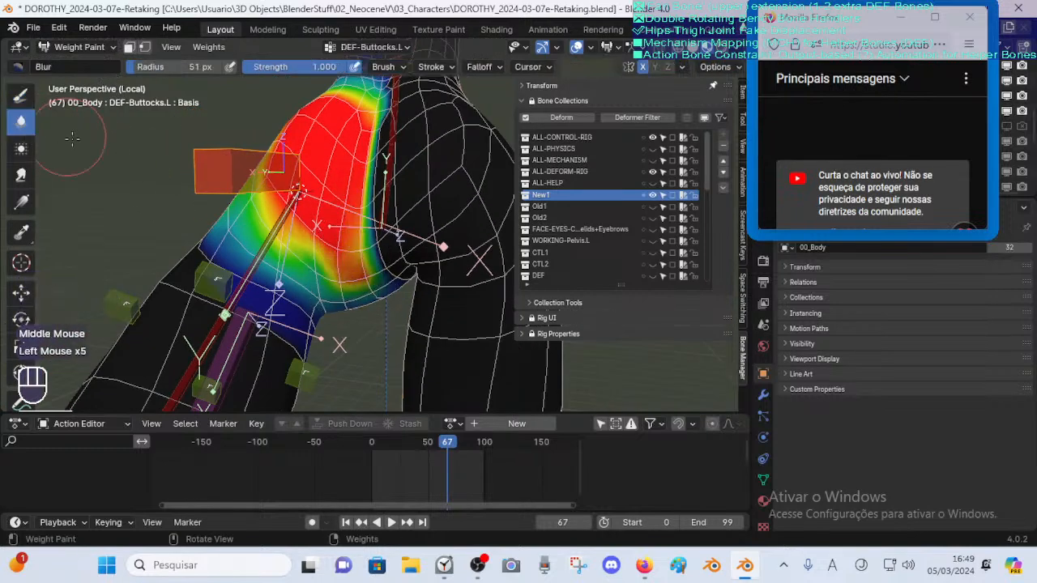
left_click_drag(341, 271, 369, 259)
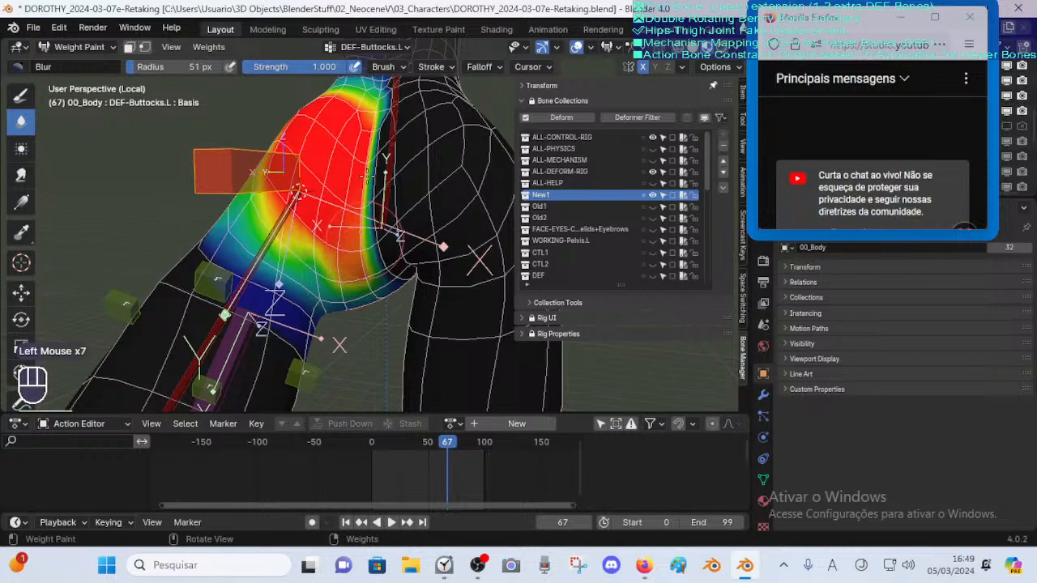
middle_click_drag(356, 172, 372, 162)
left_click_drag(372, 162, 360, 110)
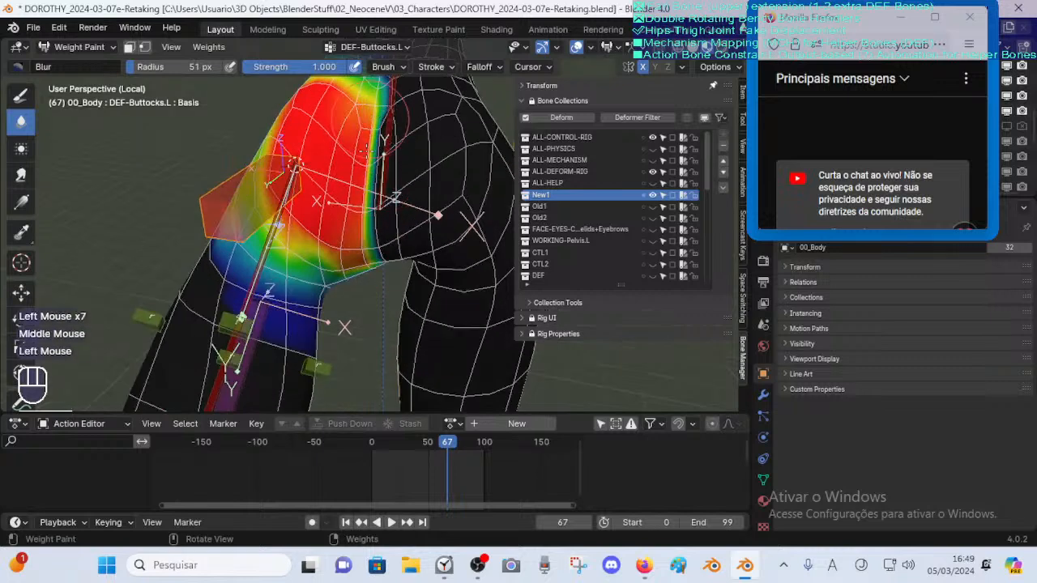
middle_click_drag(359, 109, 368, 180, "shift")
left_click_drag(364, 175, 376, 153)
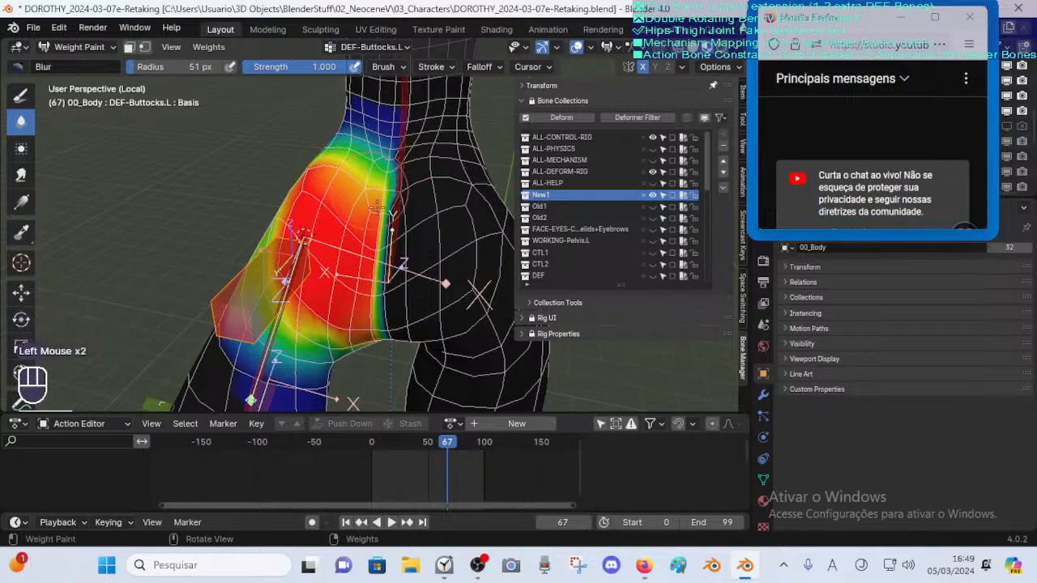
left_click_drag(377, 207, 365, 165)
Set the Blur brush radius to 31 px and smooth the weights along the left side of the waist
middle_click_drag(365, 164, 446, 177)
middle_click_drag(288, 127, 324, 169, "shift")
key("f")
left_click(301, 170)
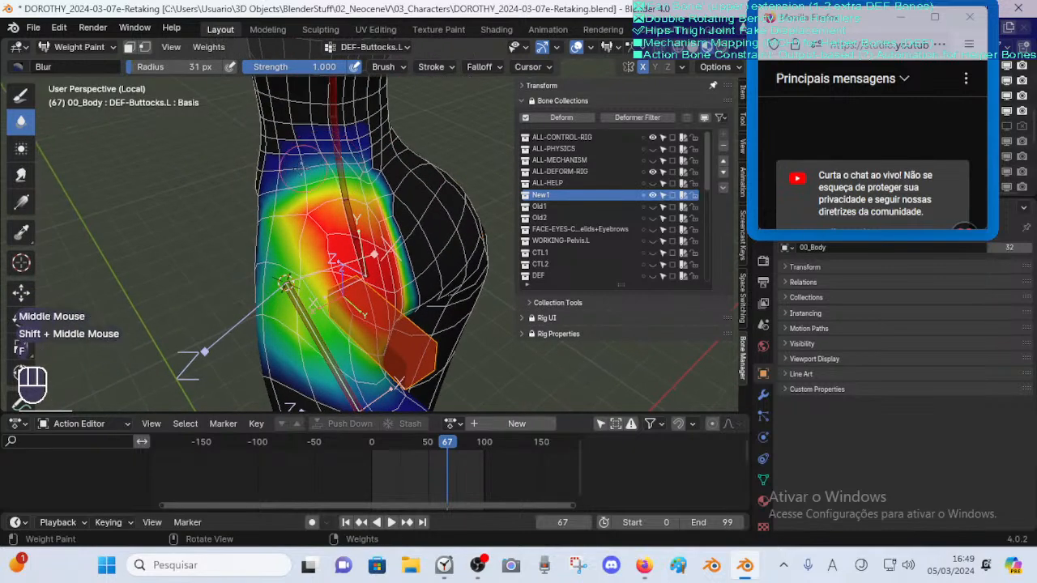
left_click_drag(301, 167, 324, 156)
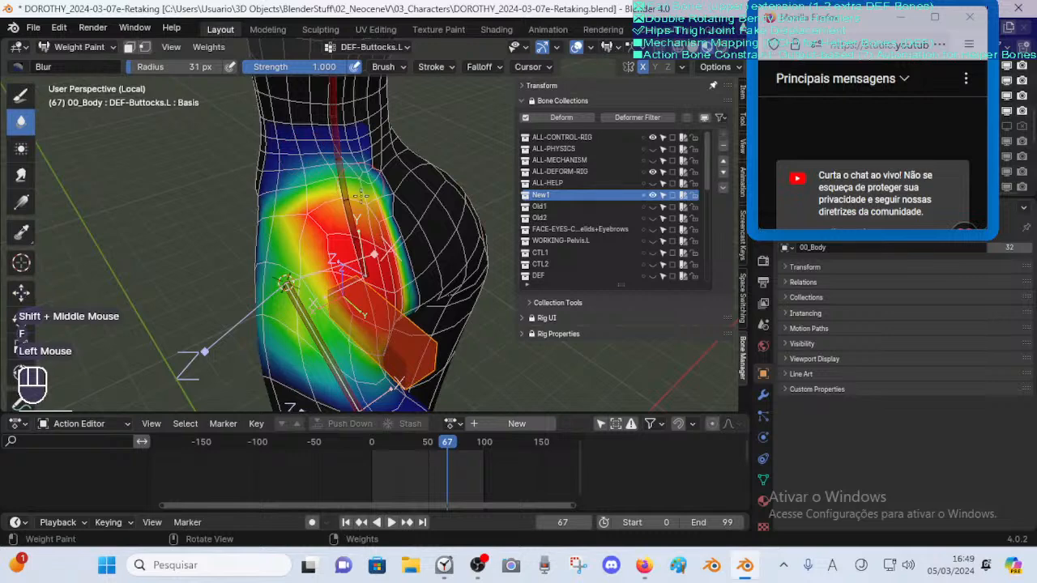
left_click_drag(344, 194, 337, 193)
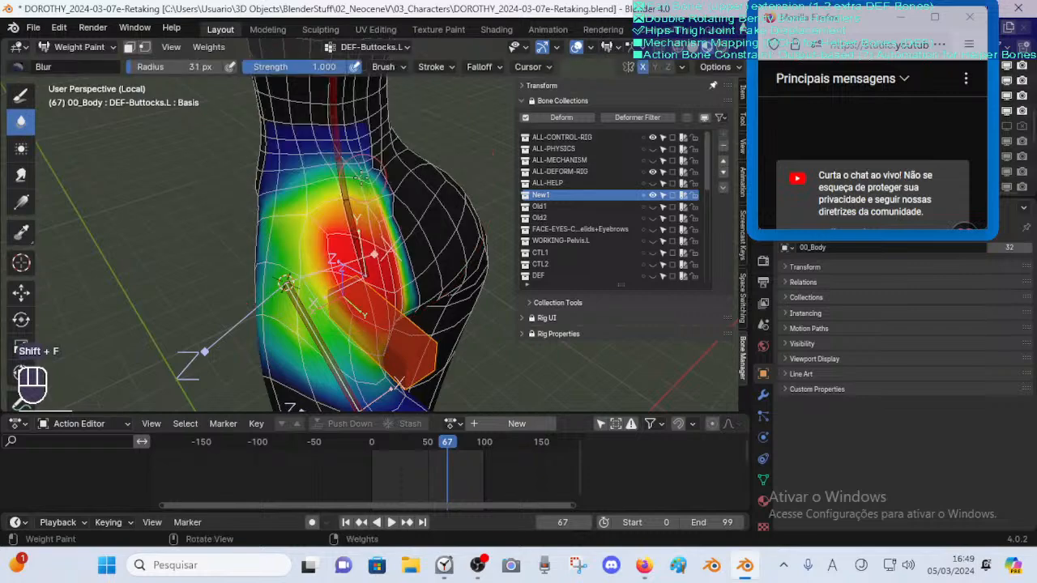
key("shift+f")
left_click(355, 175)
Check the Blur brush's falloff settings from the front of the pelvis and switch back to the Draw brush
middle_click_drag(311, 191, 446, 95)
left_click(340, 186)
left_click(478, 66)
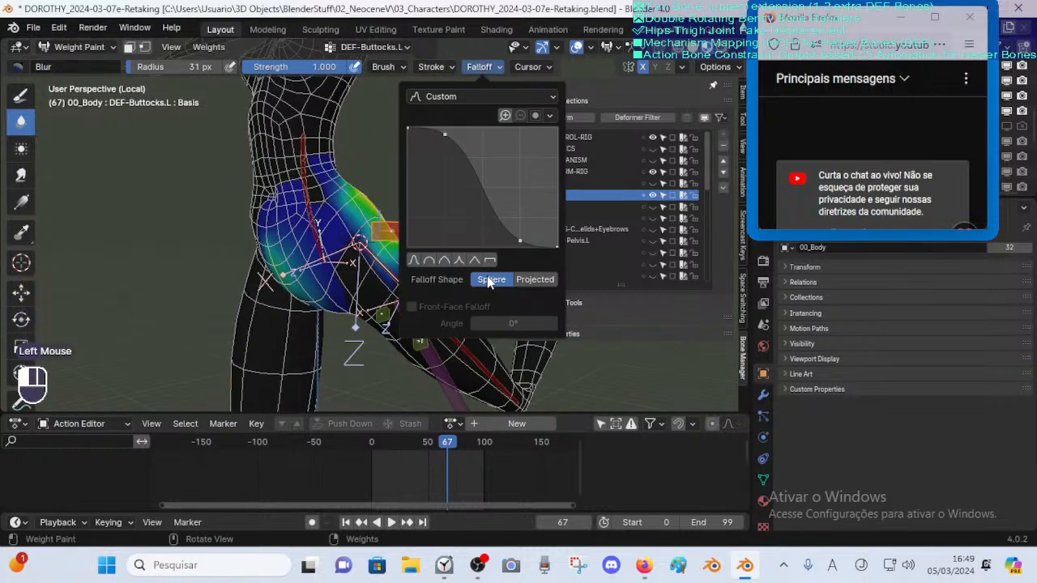
left_click(340, 178)
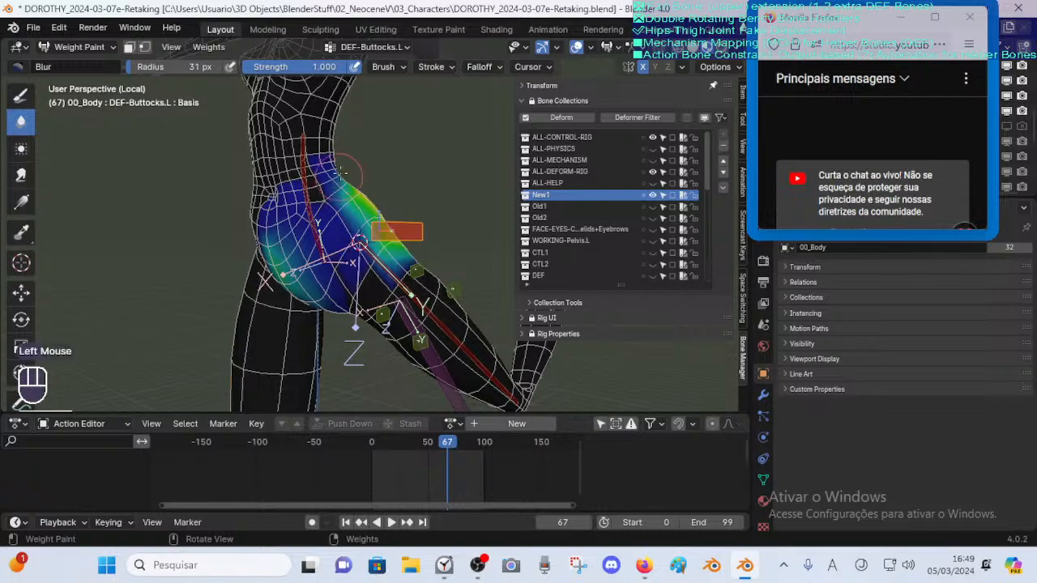
middle_click_drag(340, 174, 319, 196)
left_click(21, 95)
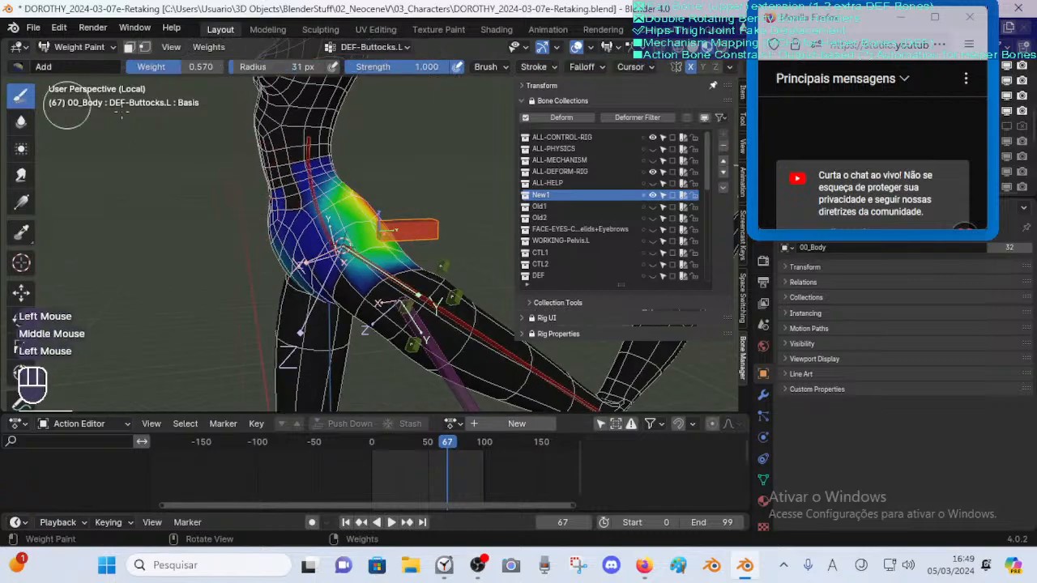
left_click(279, 138)
mouse_move(280, 138)
middle_mouse_down()
mouse_move(366, 118)
mouse_move(377, 132)
mouse_move(357, 158)
middle_mouse_up()
key("ctrl+z")
left_click(374, 120)
key("ctrl+z")
Subtract the DEF-Buttocks.L weight from the lower belly and groin at the front of the pelvis
middle_click_drag(357, 157, 311, 194)
middle_click_drag(312, 194, 267, 180, "shift")
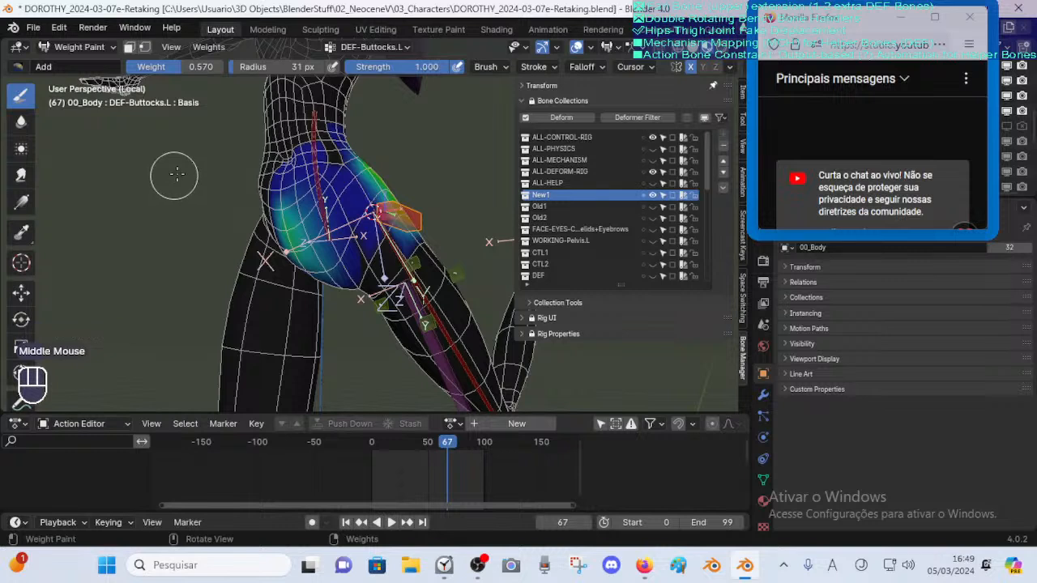
left_click(291, 201, "ctrl")
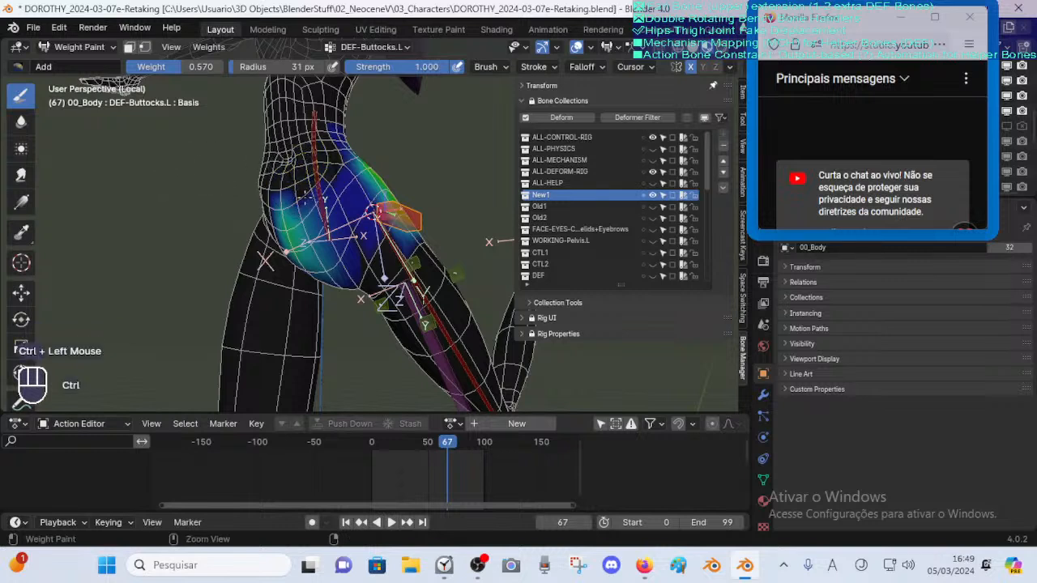
mouse_move(302, 197)
left_mouse_down("ctrl")
mouse_move(293, 231)
mouse_move(327, 267)
left_mouse_up("ctrl")
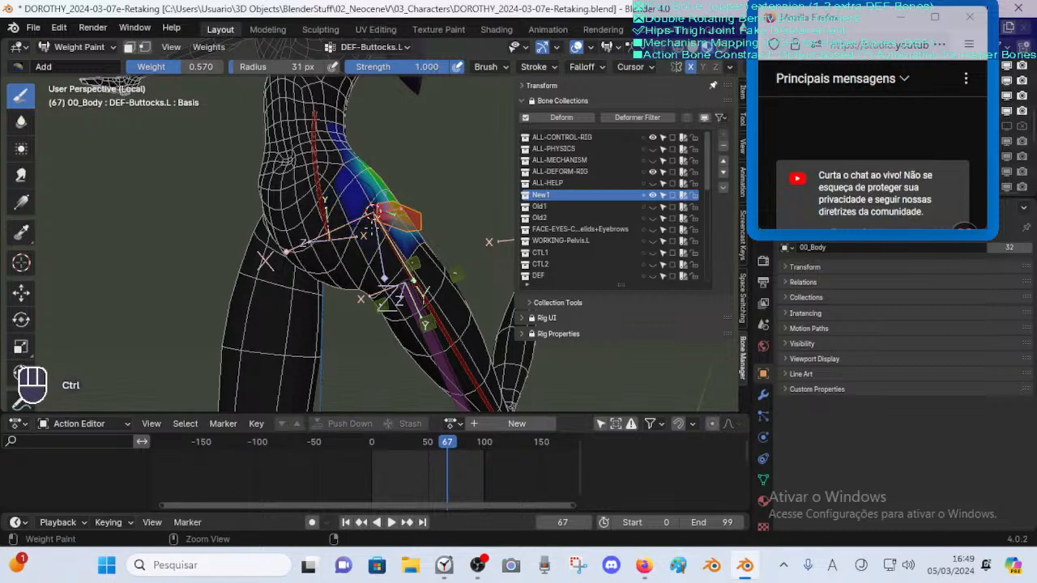
middle_click_drag(354, 192, 239, 167)
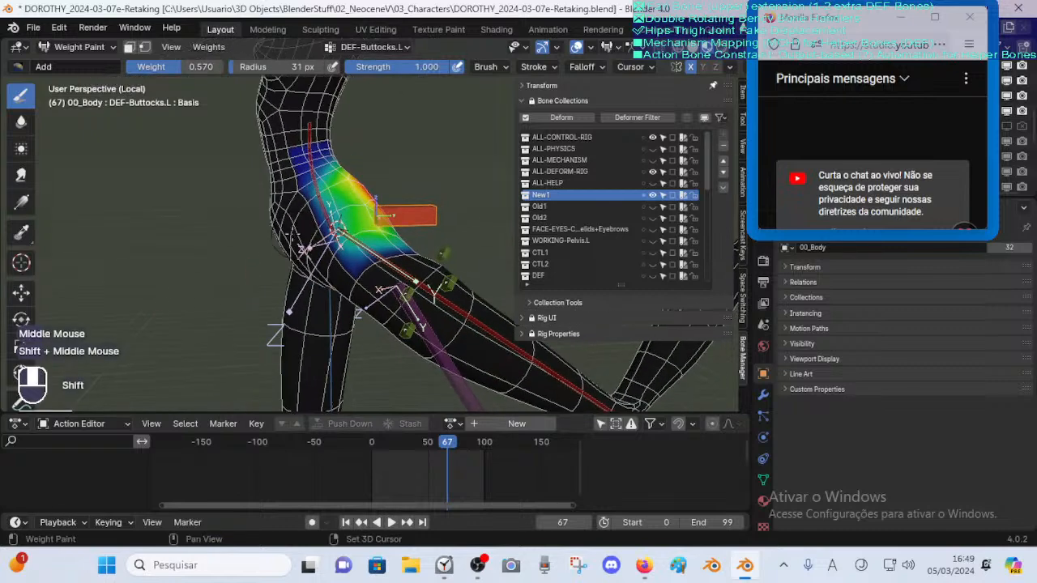
Keep the Add brush and paint more weight over the front and outer side of the left hip
left_click(21, 67)
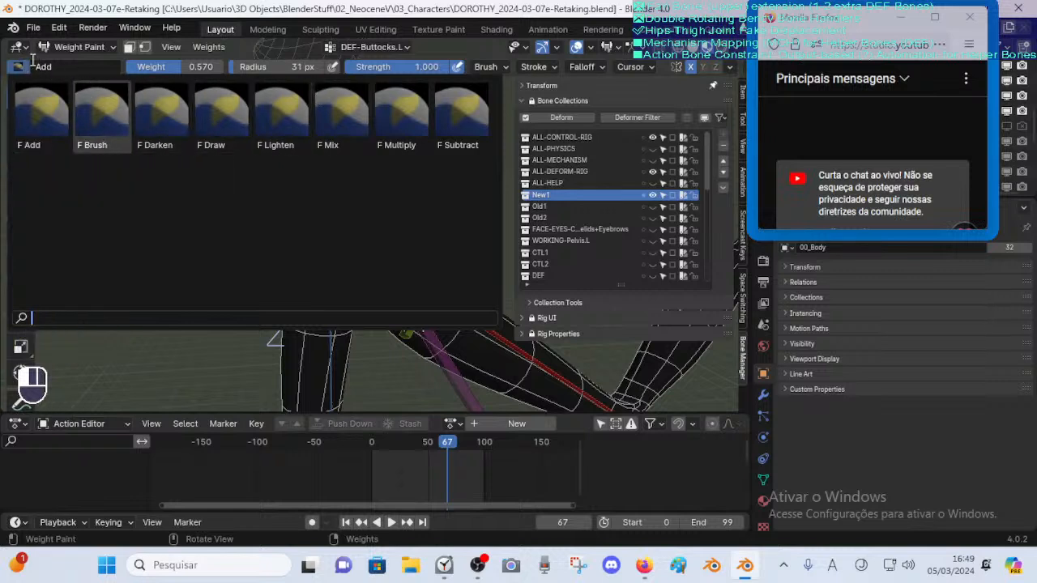
left_click(34, 62)
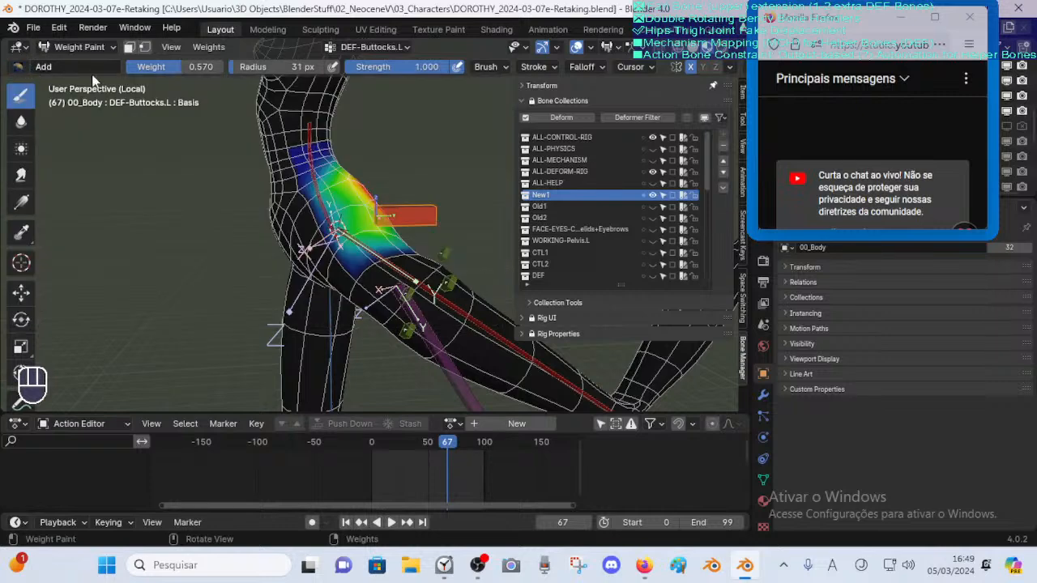
middle_click_drag(348, 208, 297, 213)
mouse_move(269, 194)
left_mouse_down()
mouse_move(273, 207)
mouse_move(241, 127)
left_mouse_up()
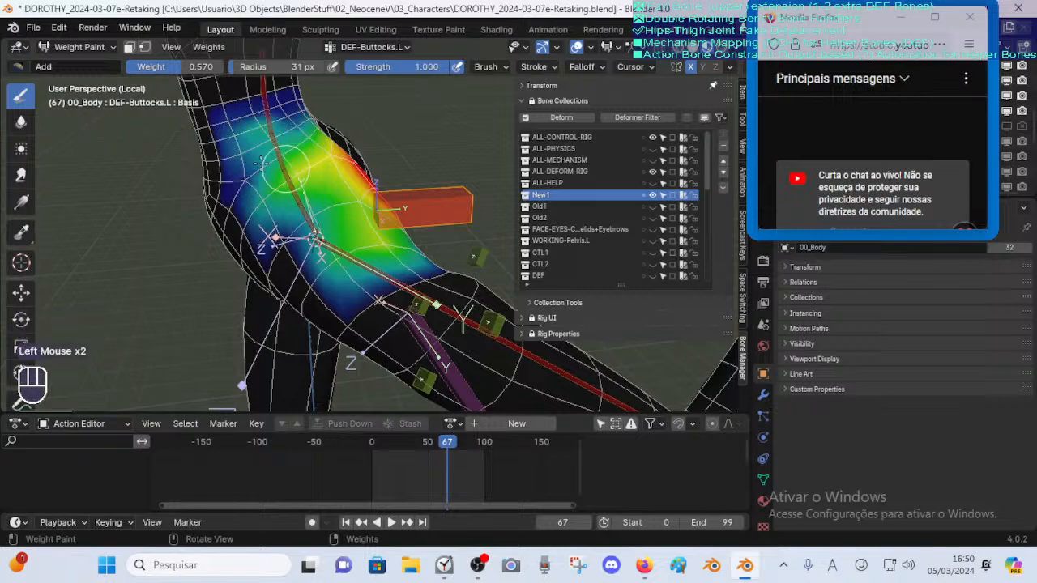
middle_click_drag(289, 163, 242, 162)
middle_click_drag(241, 162, 258, 149)
left_click(257, 149)
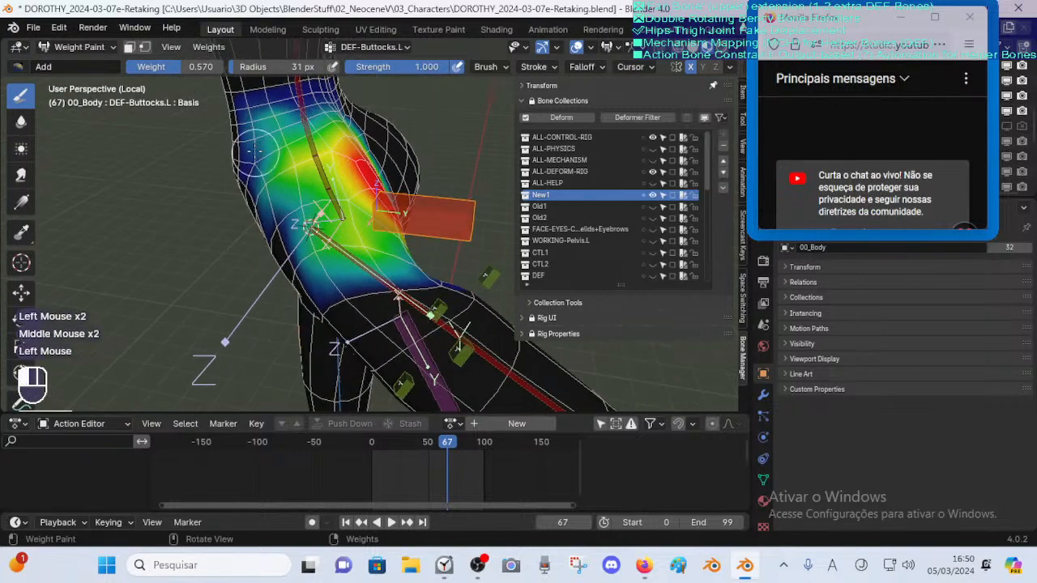
Subtract the excess weight along the waist above the left hip
left_click(236, 110, "ctrl")
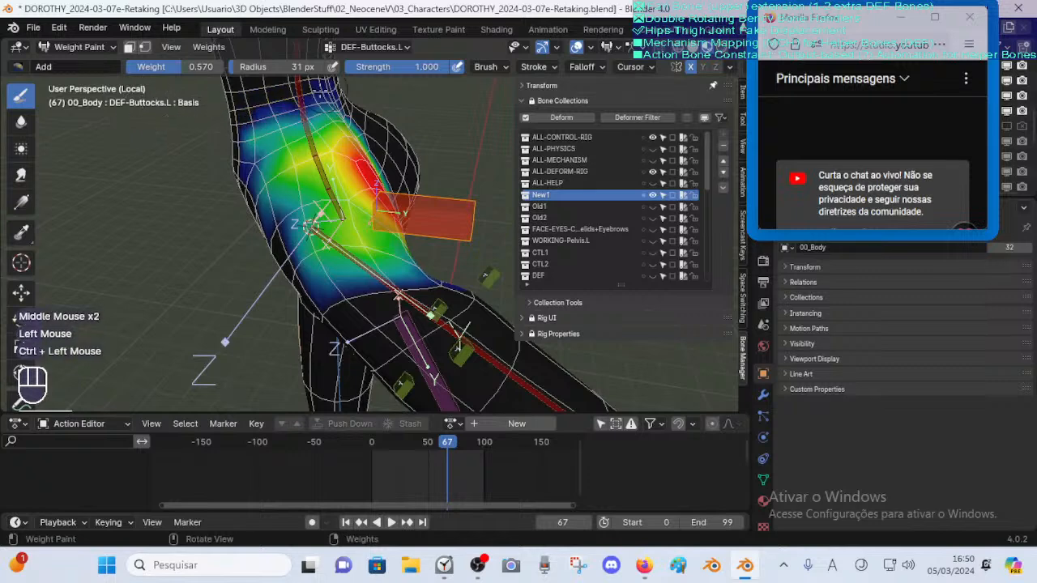
middle_click_drag(330, 107, 315, 114, "ctrl")
middle_click_drag(314, 114, 248, 116)
left_click(248, 116, "ctrl")
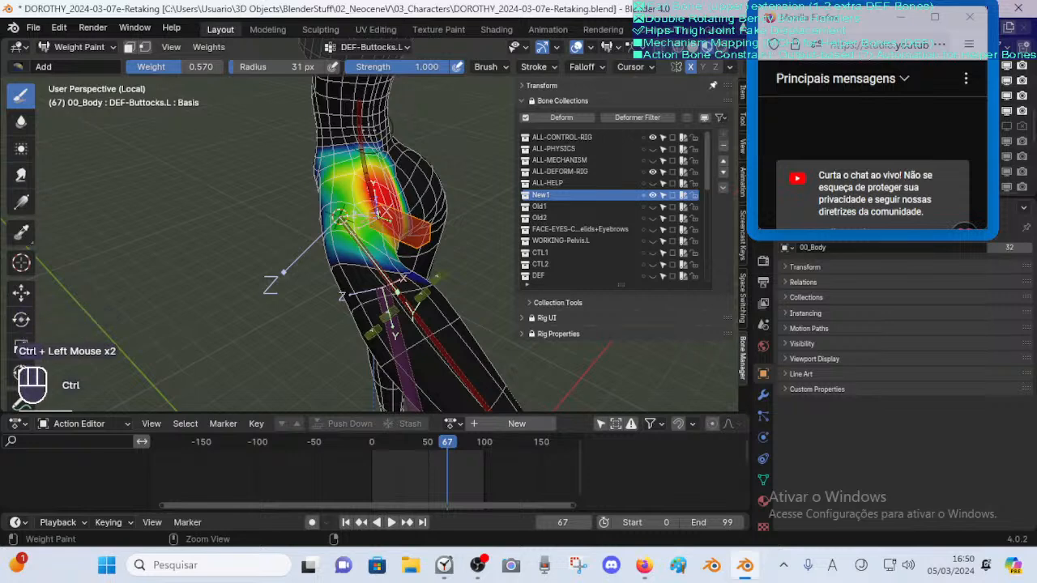
Smooth the weights on the outer left hip and undo the last blur stroke
mouse_move(343, 166)
left_mouse_down("shift")
mouse_move(369, 162)
mouse_move(322, 187)
left_mouse_up("shift")
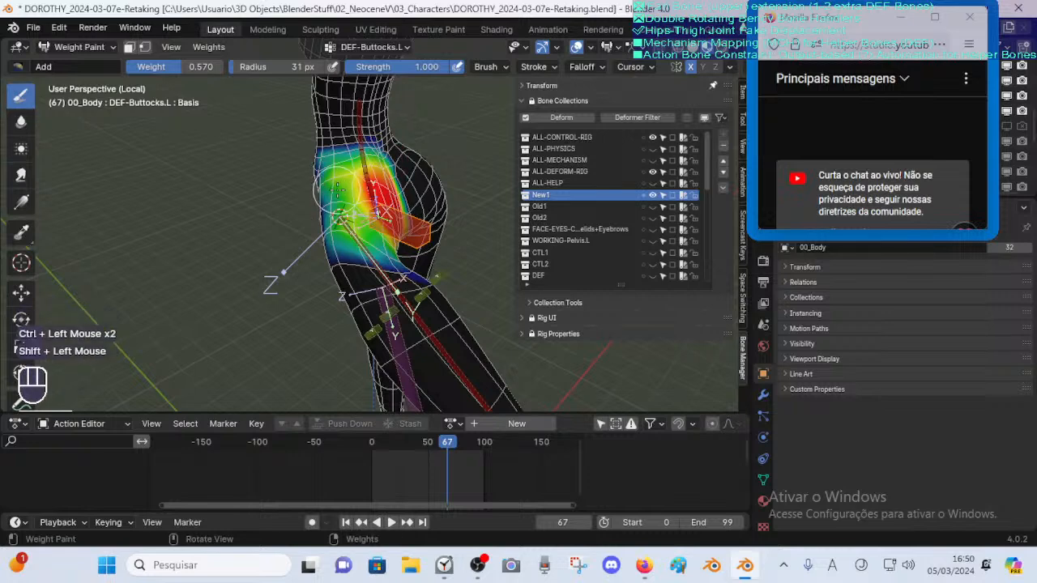
mouse_move(336, 188)
middle_mouse_down("ctrl")
mouse_move(340, 203)
mouse_move(324, 202)
mouse_move(368, 178)
middle_mouse_up("ctrl")
left_click(324, 202, "shift")
key("ctrl+z")
Set the brush radius to 8 px and blur the upper weight border around the left waist
key("f")
left_click(373, 178, "shift")
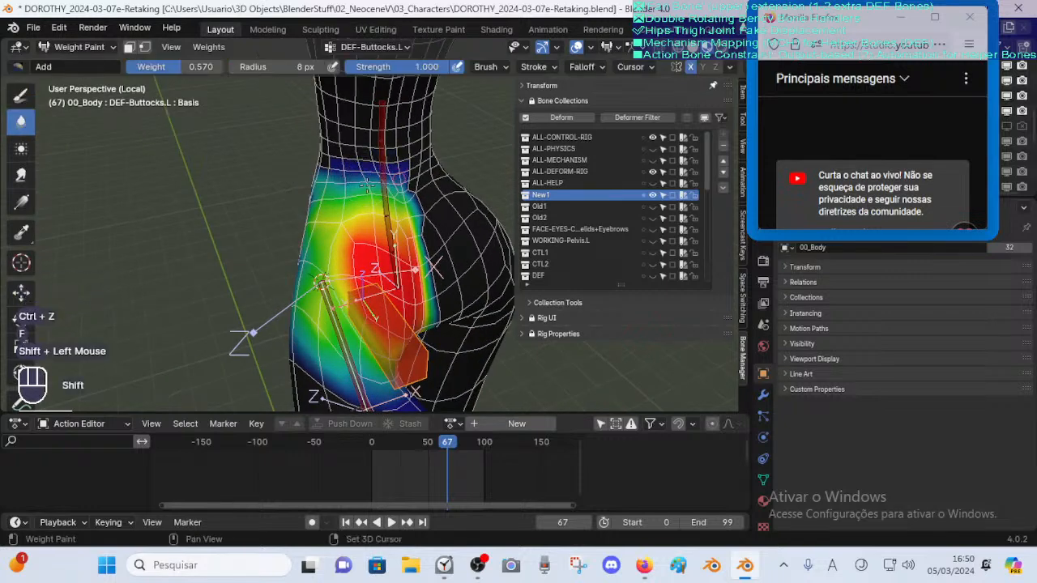
middle_click(286, 183)
middle_click_drag(287, 183, 454, 169)
left_click(244, 209, "shift")
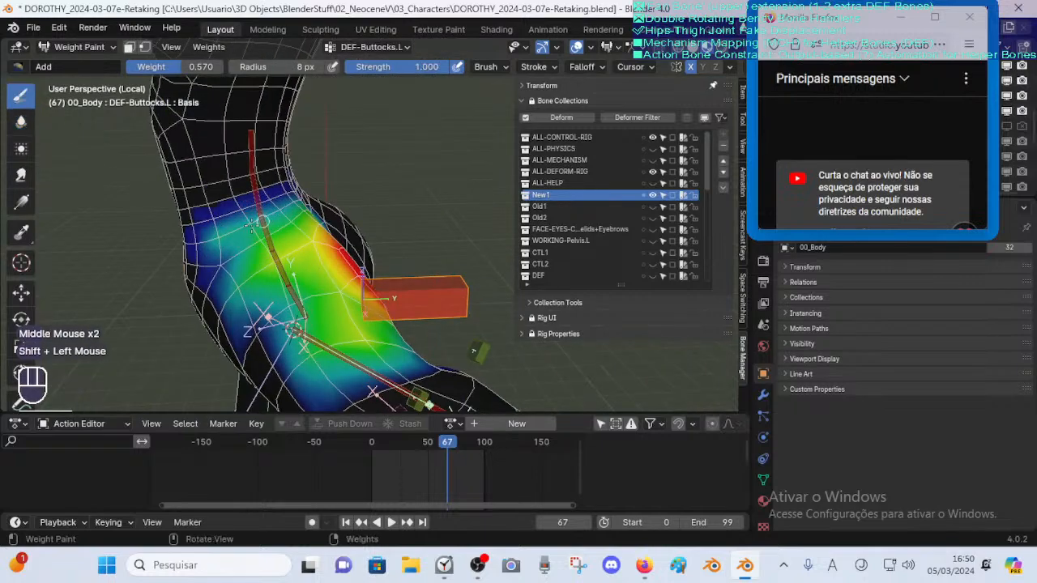
middle_click_drag(229, 247, 322, 172)
left_click_drag(322, 172, 335, 167, "shift")
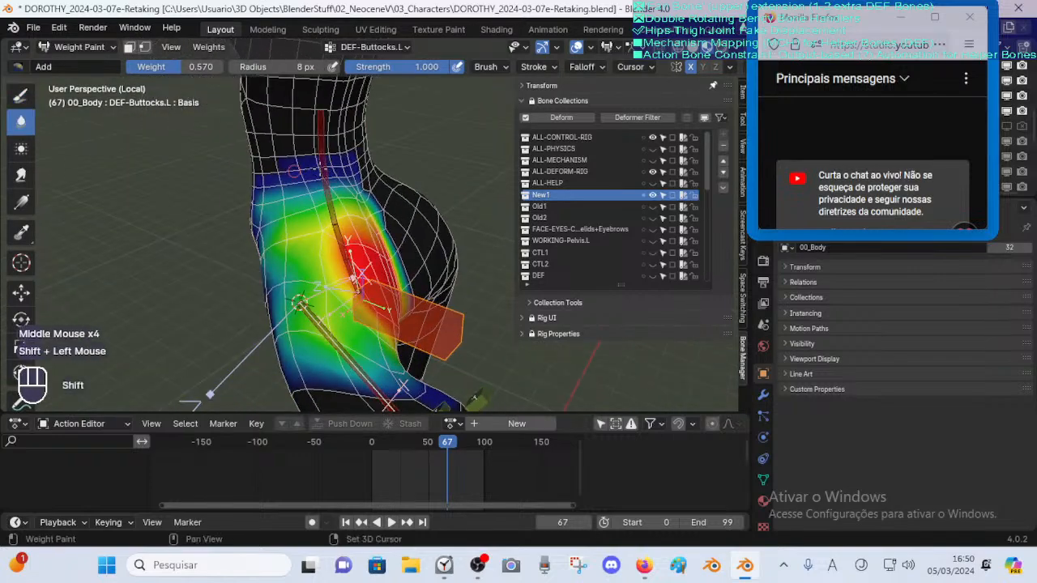
middle_click_drag(272, 173, 312, 194)
mouse_move(312, 194)
middle_mouse_down("shift")
mouse_move(331, 197)
mouse_move(325, 171)
middle_mouse_up("shift")
left_click(325, 170, "shift")
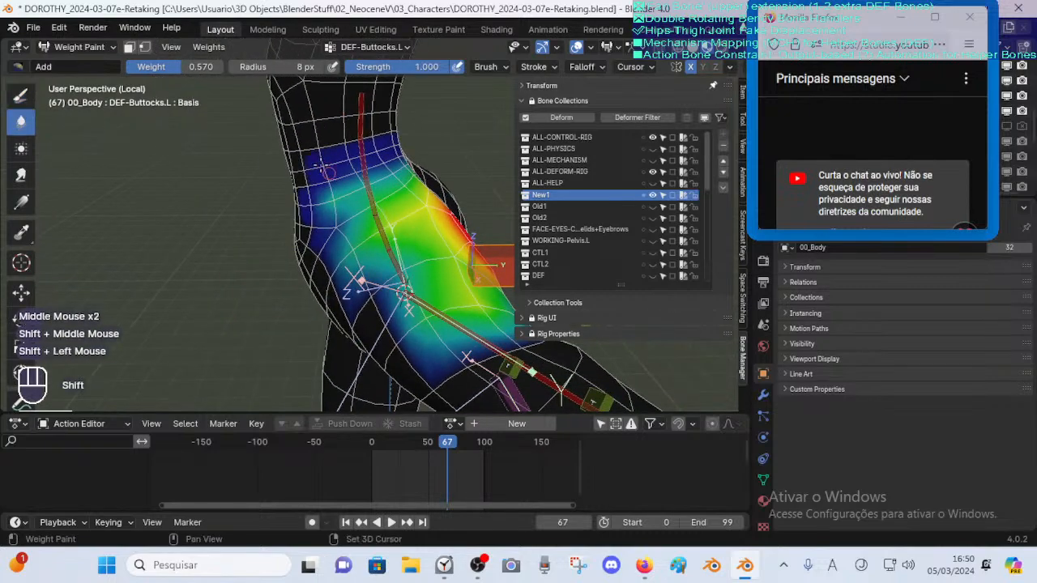
Set the brush radius to 35 px, blur the weights on the side of the left waist, and subtract excess weight along its front
key("f")
left_click(343, 219)
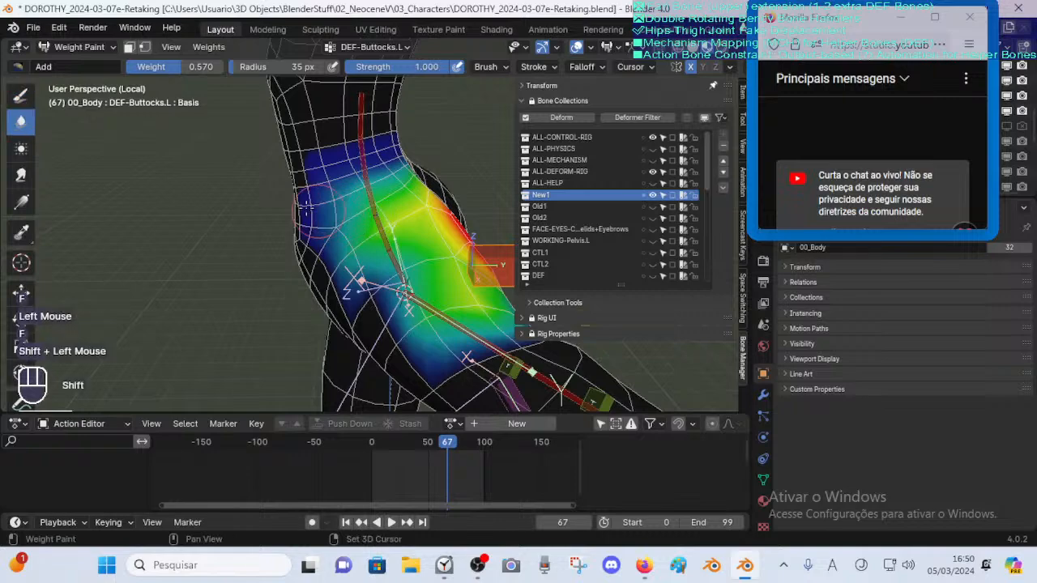
middle_click_drag(306, 206, 280, 145)
middle_click_drag(280, 146, 279, 166, "ctrl")
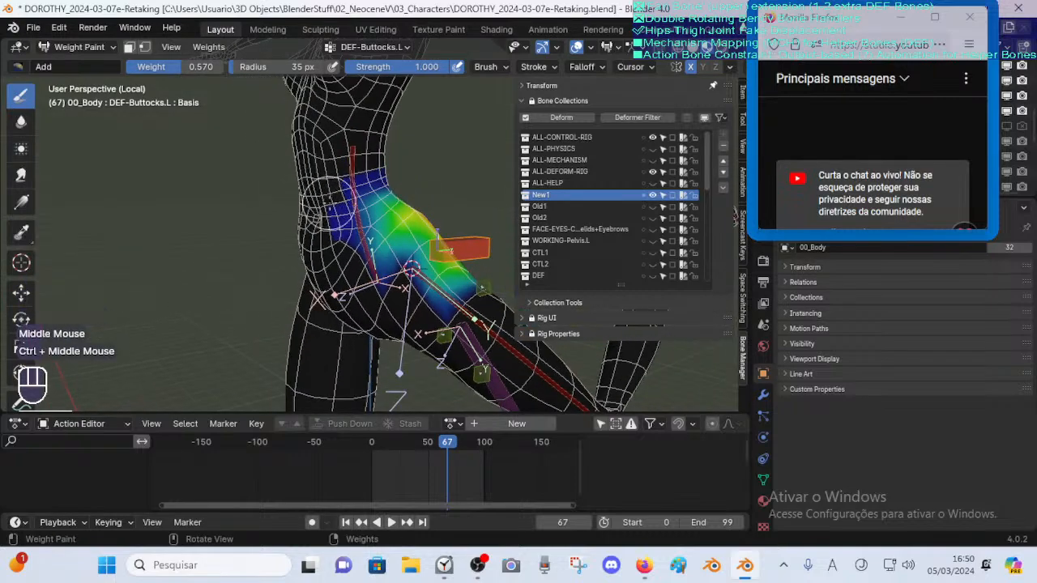
left_click(328, 211, "ctrl")
mouse_move(325, 220)
middle_mouse_down()
mouse_move(356, 209)
mouse_move(340, 229)
middle_mouse_up()
middle_click_drag(340, 229, 327, 233, "shift")
Set the brush radius to 16 px, then subtract and blur weight on the front of the left hip near the thigh crease
key("f")
left_click(357, 249, "ctrl")
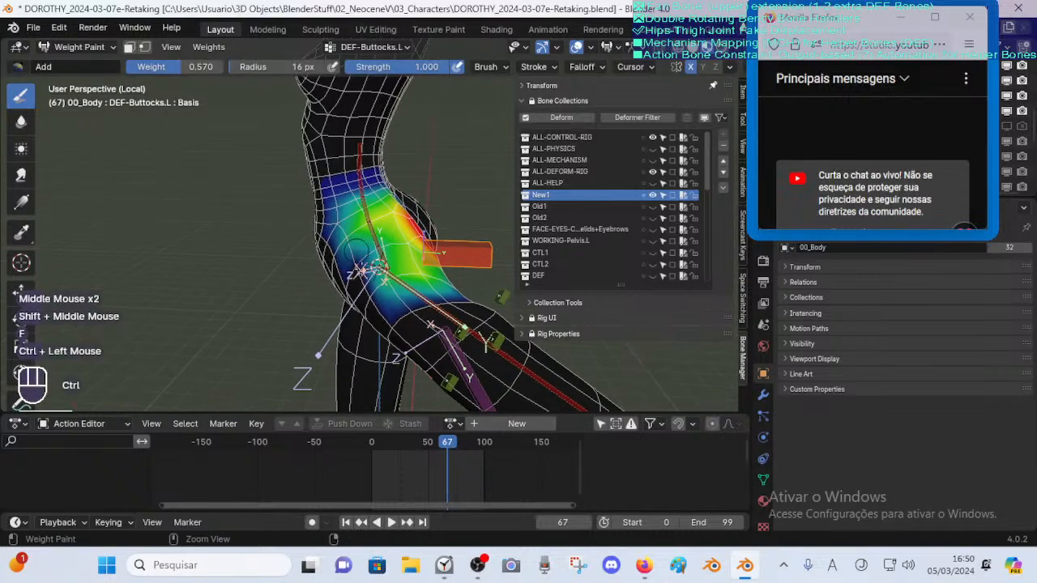
left_click(356, 258, "shift")
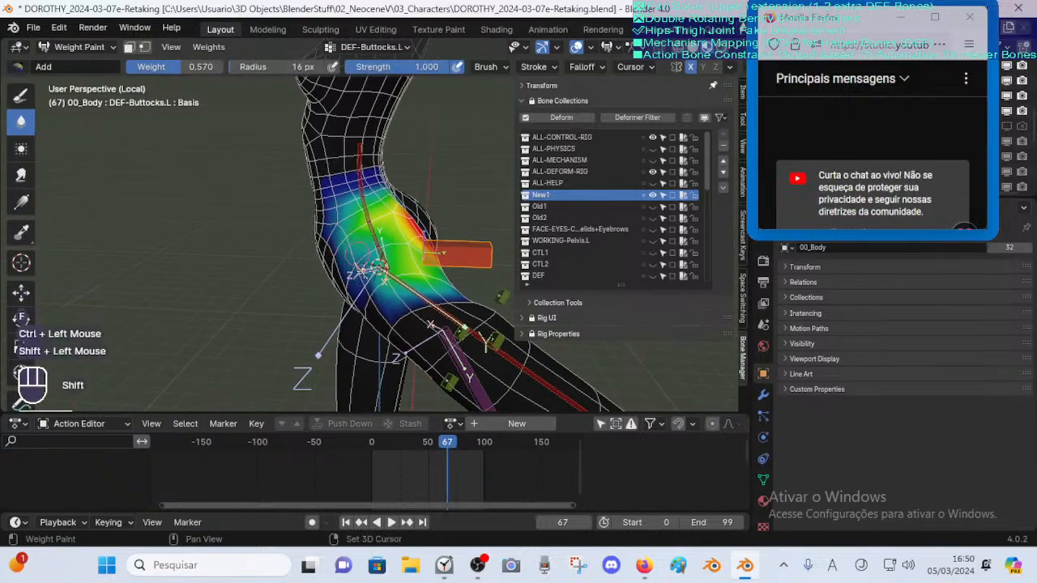
middle_click_drag(373, 292, 368, 281)
left_click_drag(336, 291, 366, 275, "shift")
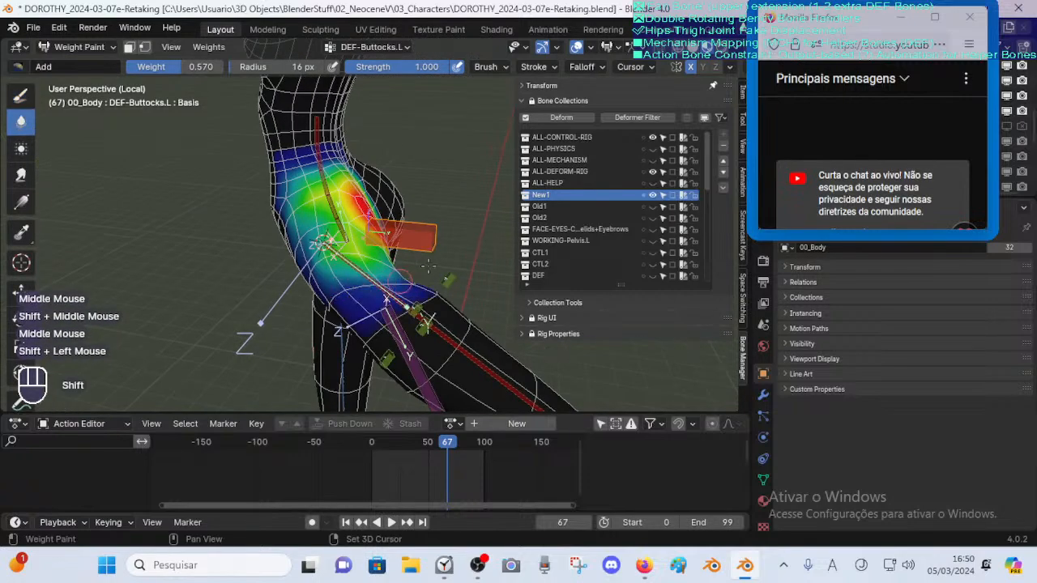
Blur the lower weight border around the upper left thigh and undo the last blur stroke
middle_click_drag(421, 256, 319, 279)
left_click(325, 294, "shift")
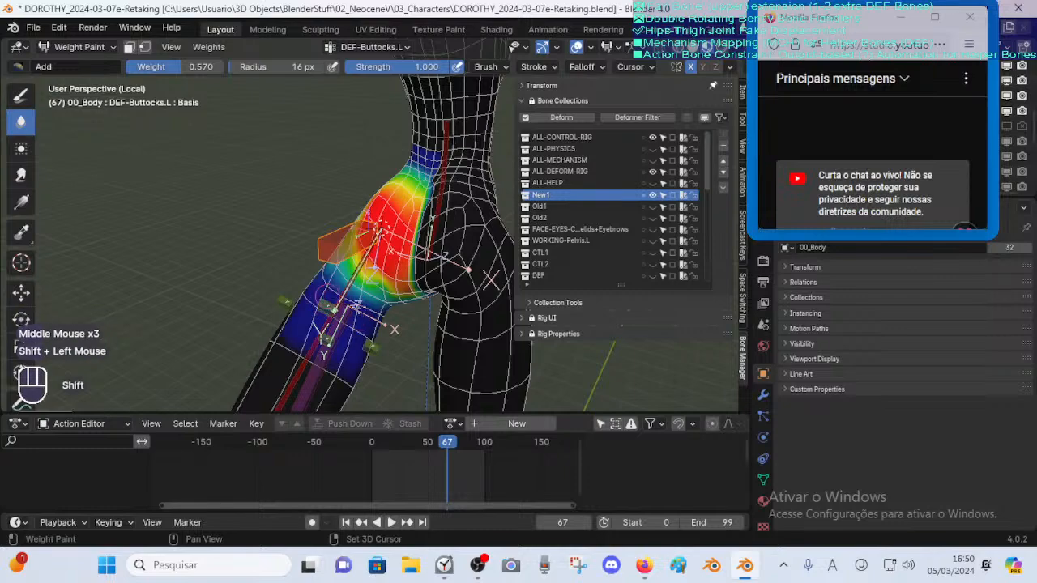
key("ctrl+z")
left_click(357, 304, "shift")
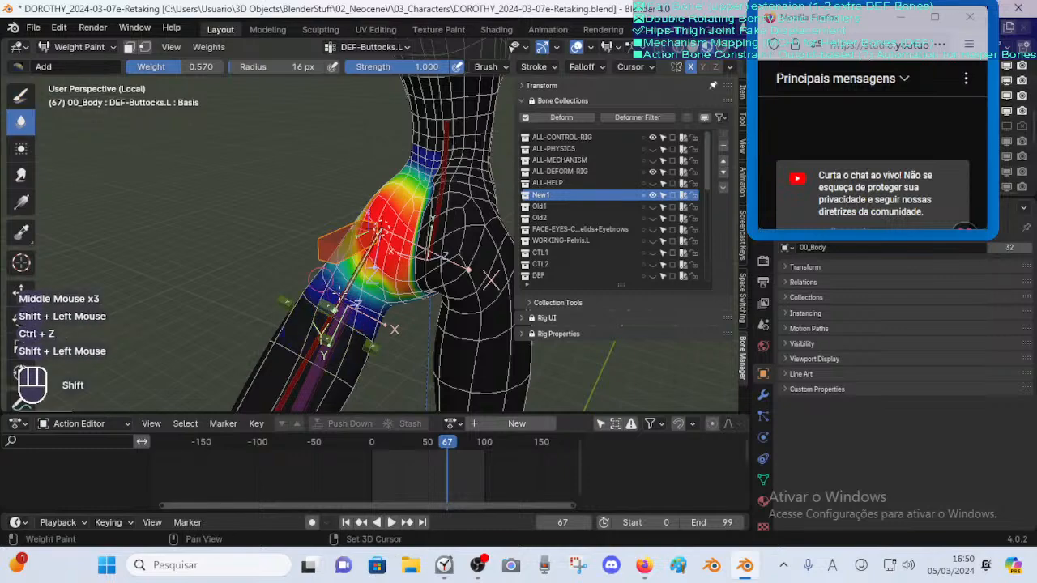
middle_click_drag(318, 276, 403, 267)
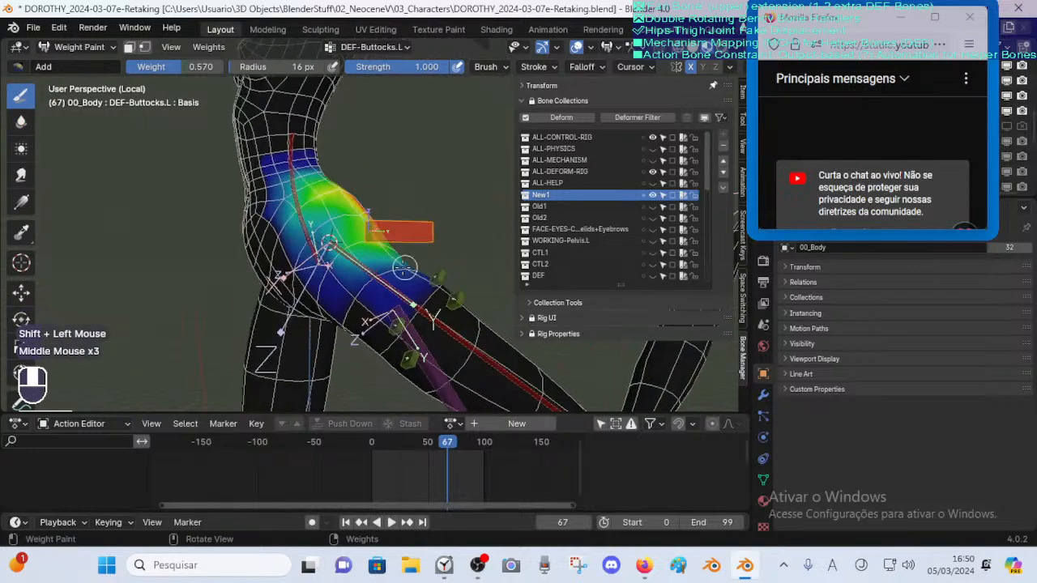
left_click(368, 288, "shift")
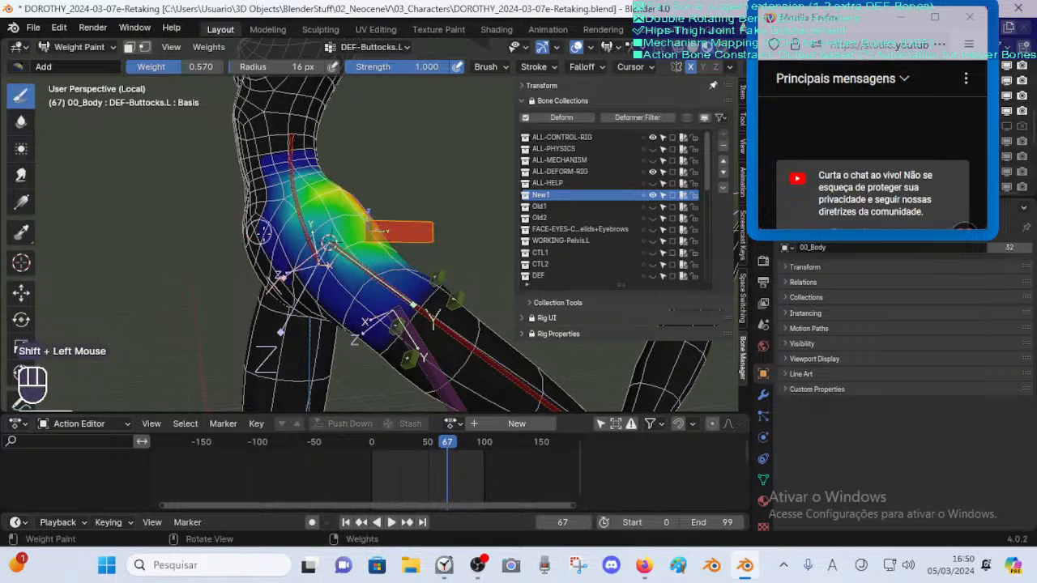
key("ctrl+z")
Switch to the Blur brush and set its radius to 27 px for smoothing the left hip
left_click(21, 121)
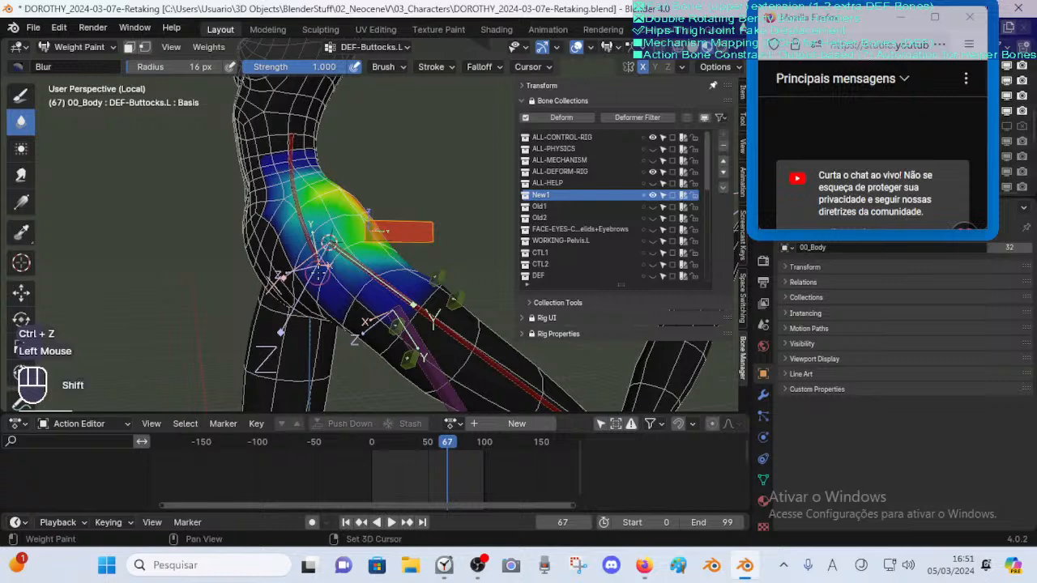
key("shift+space")
key("shift+space")
middle_click_drag(320, 273, 378, 285)
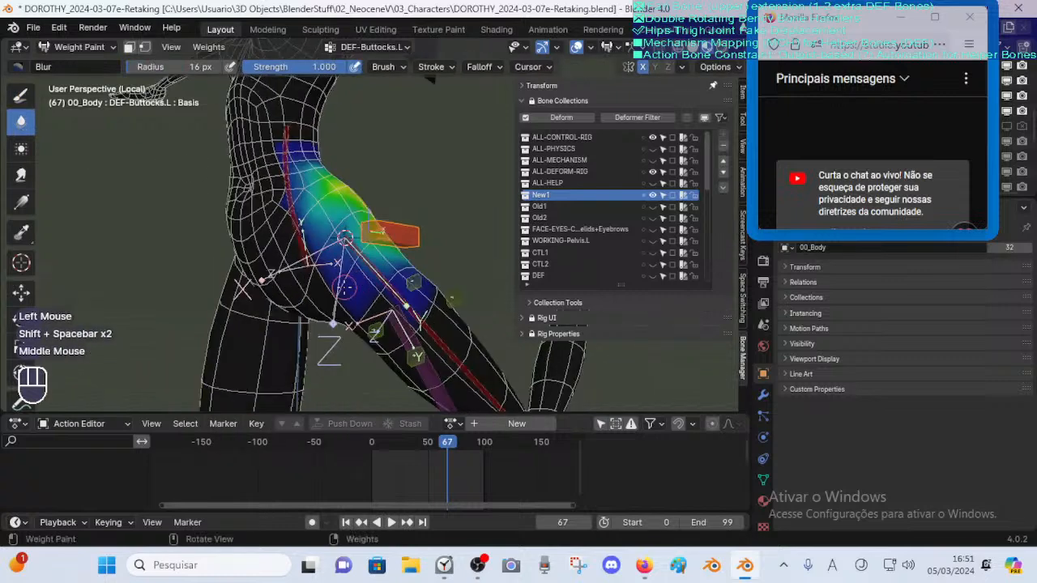
left_click(377, 285)
key("f")
left_click(344, 239)
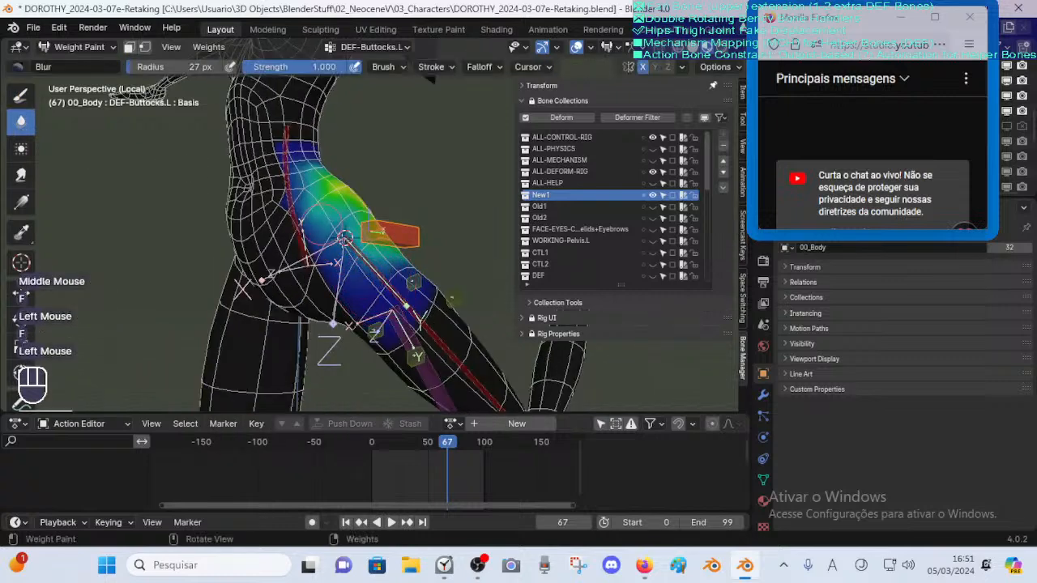
Blur the weights over the front and outer side of the left hip and upper thigh
middle_click_drag(390, 272, 317, 225)
left_click(327, 295)
left_click(353, 287)
left_click(327, 247)
left_click(318, 226)
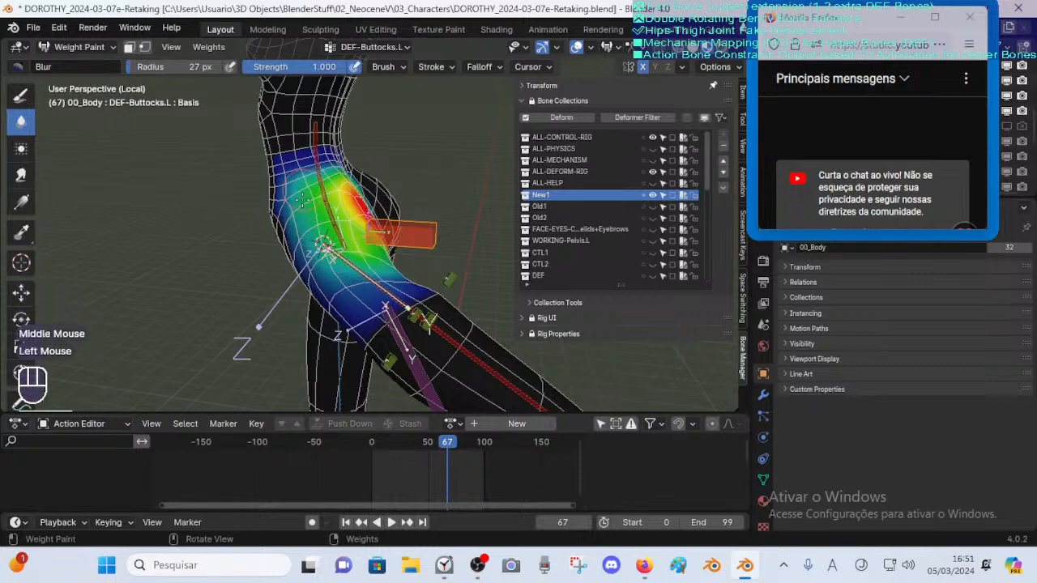
middle_click_drag(323, 235, 336, 235)
left_click(326, 234)
middle_click_drag(336, 235, 354, 232)
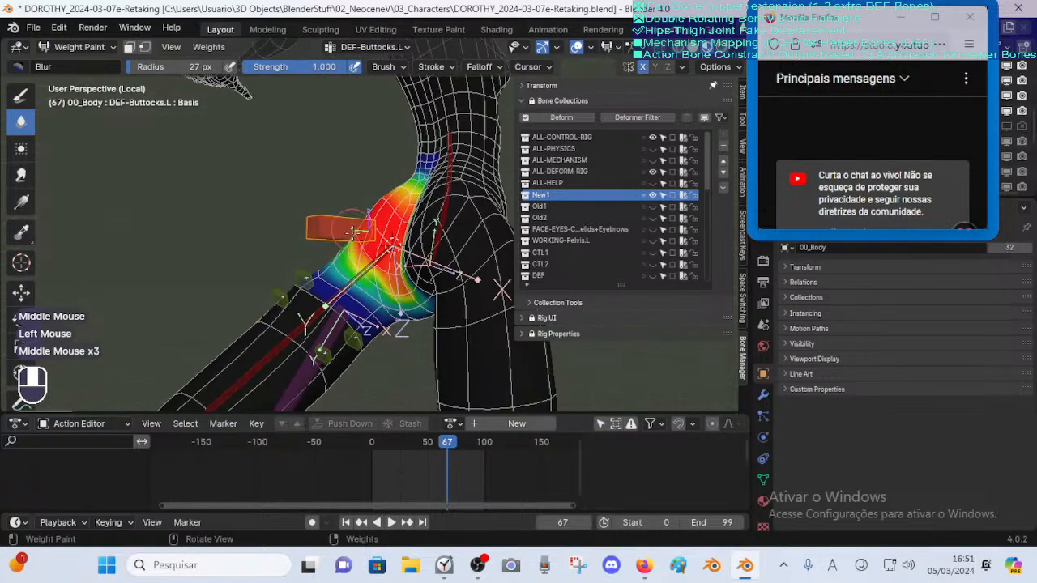
Blur the weight transition along the lower fold of the left buttock and its inner edge
left_click(379, 297)
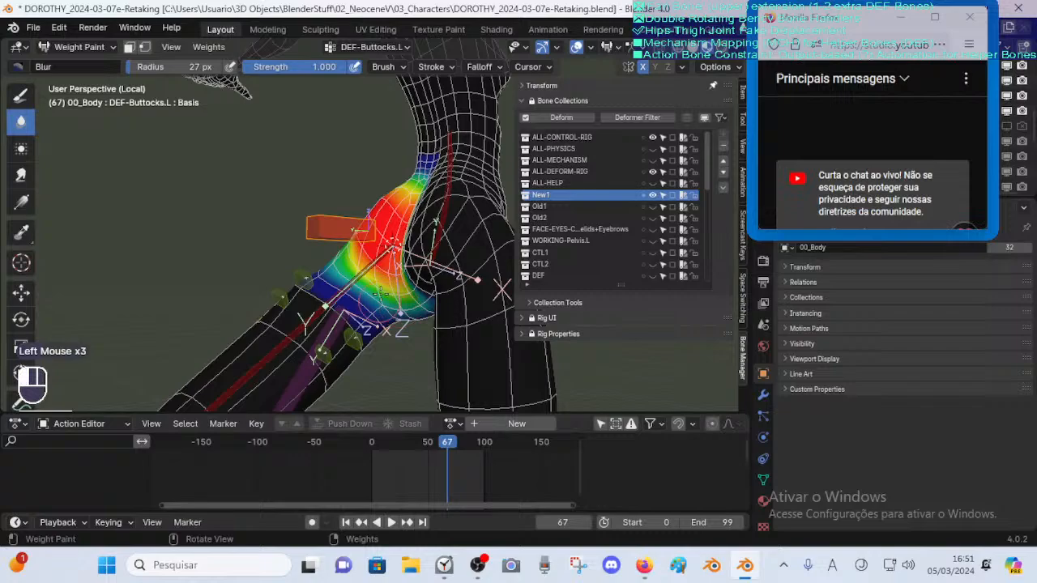
middle_click_drag(354, 230, 357, 230)
left_click(413, 281)
middle_click_drag(413, 281, 243, 298)
middle_click_drag(438, 231, 285, 248)
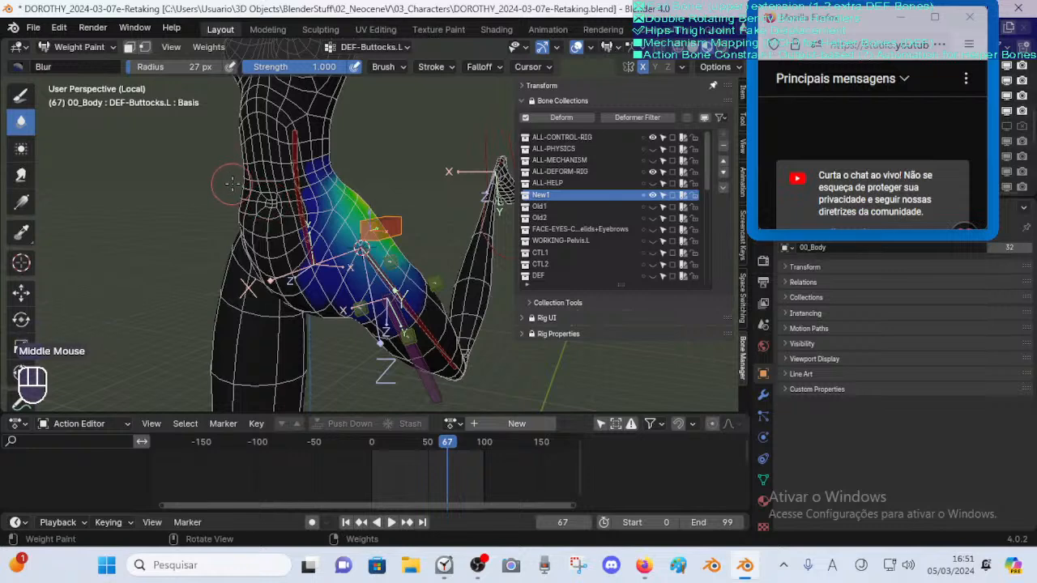
Subtract the stray weight at the front of the left waist with the Add brush and save the file
key("shift+space")
left_click(292, 196, "ctrl")
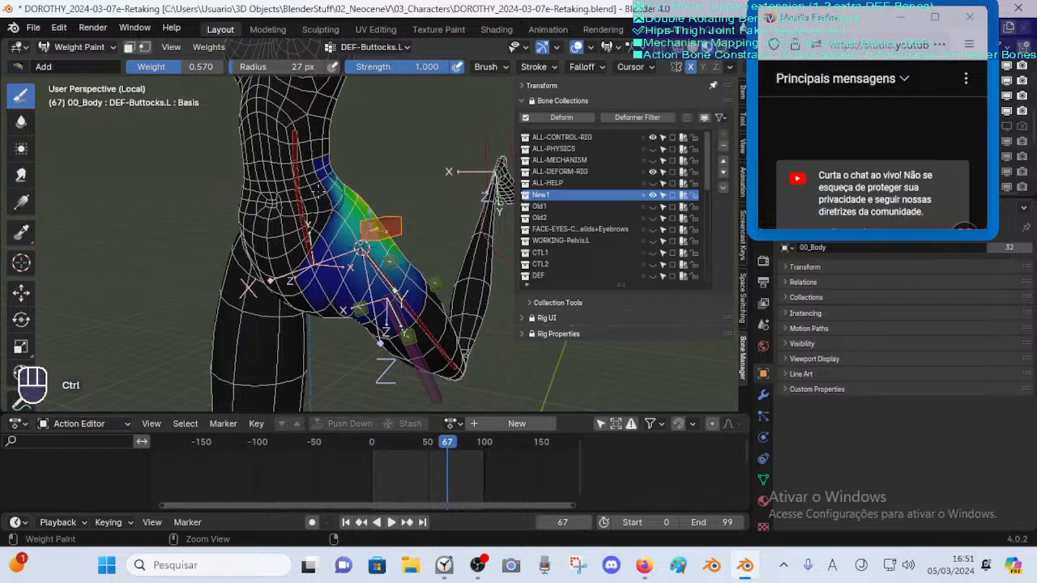
middle_click_drag(364, 243, 429, 231)
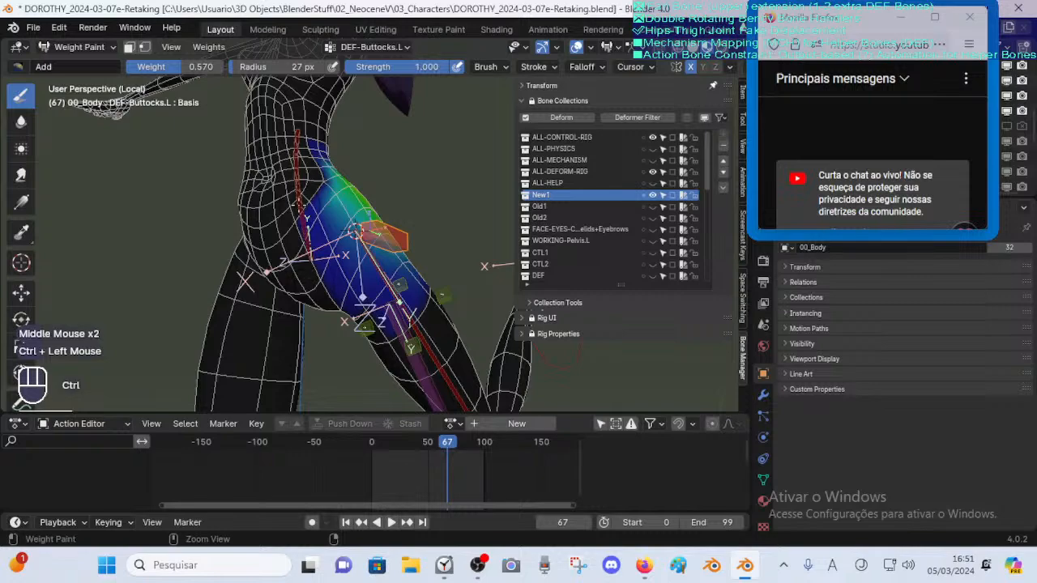
middle_click_drag(374, 245, 350, 262)
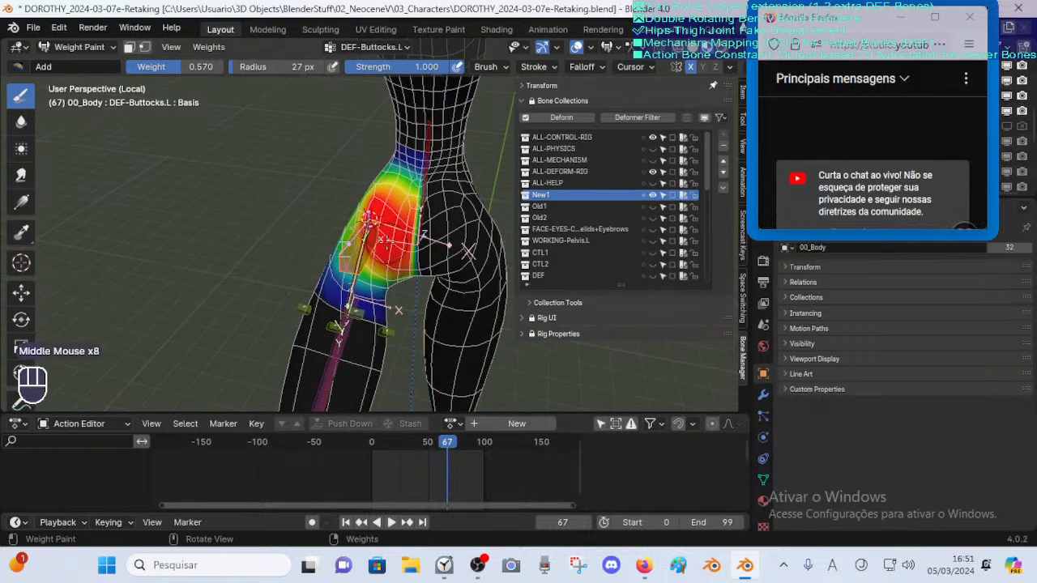
key("ctrl+s")
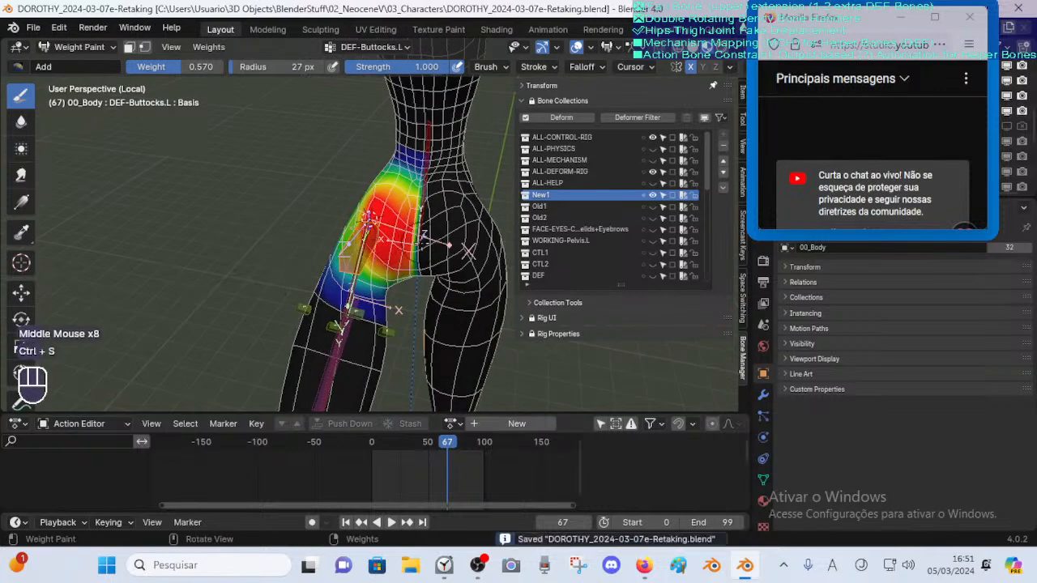
Leave Weight Paint mode on the body and put the ARM-Dorothy.L armature into Pose Mode
key("ctrl+Tab")
left_click(402, 259)
left_click(362, 249)
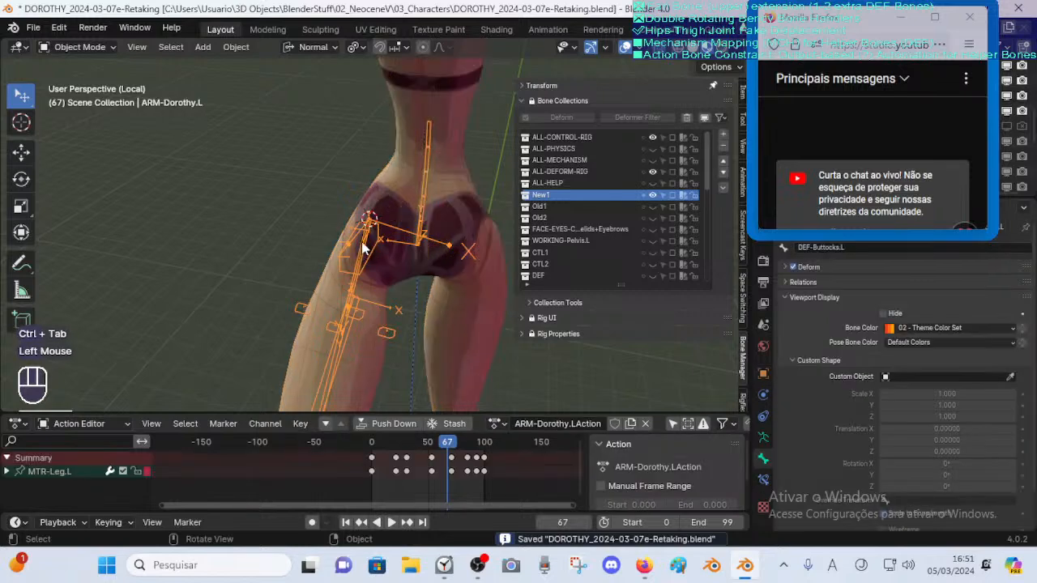
key("ctrl+Tab")
middle_click_drag(357, 252, 527, 243)
middle_click_drag(394, 254, 415, 234)
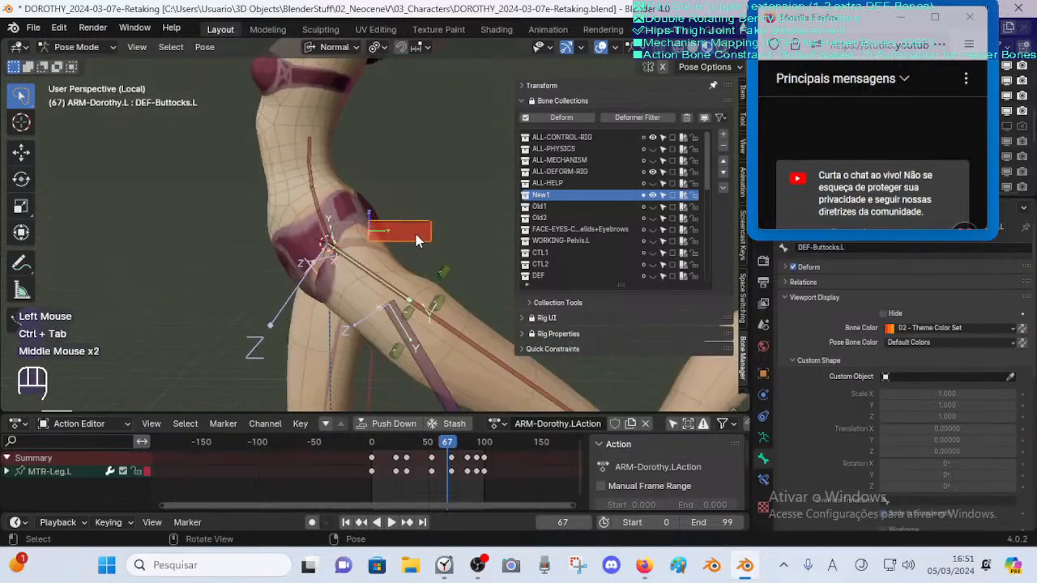
Test the hip deformation at frame 67 by temporarily moving and rotating the DEF-Buttocks.L bone, cancelling each transform
key("g")
key("Escape")
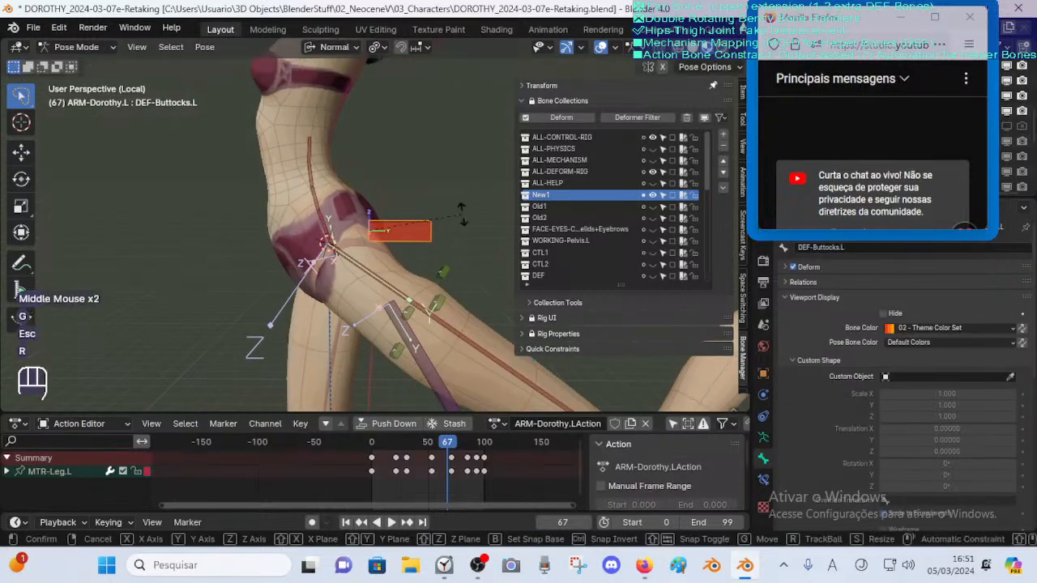
key("r")
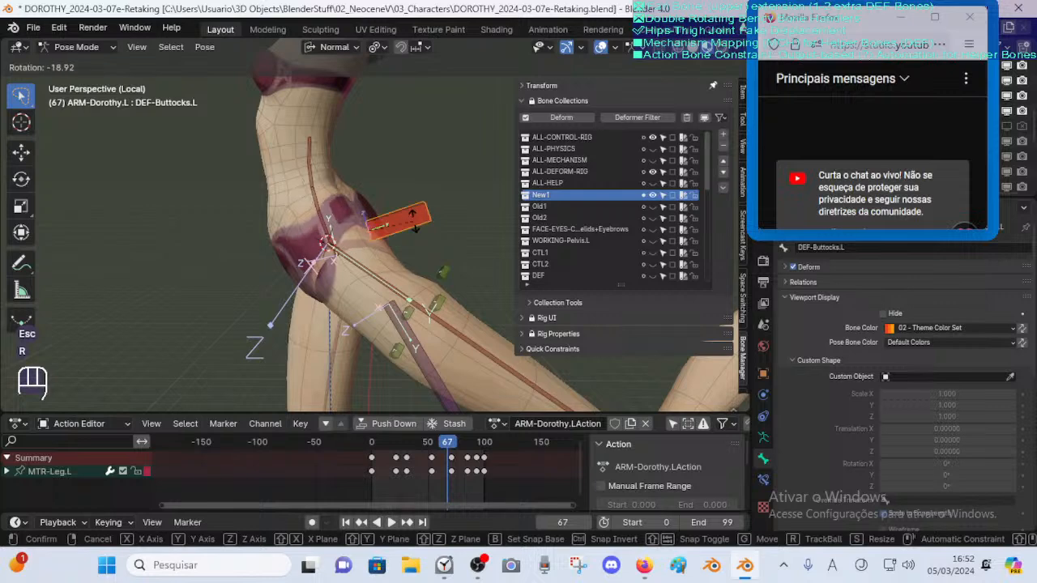
key("Escape")
key("g")
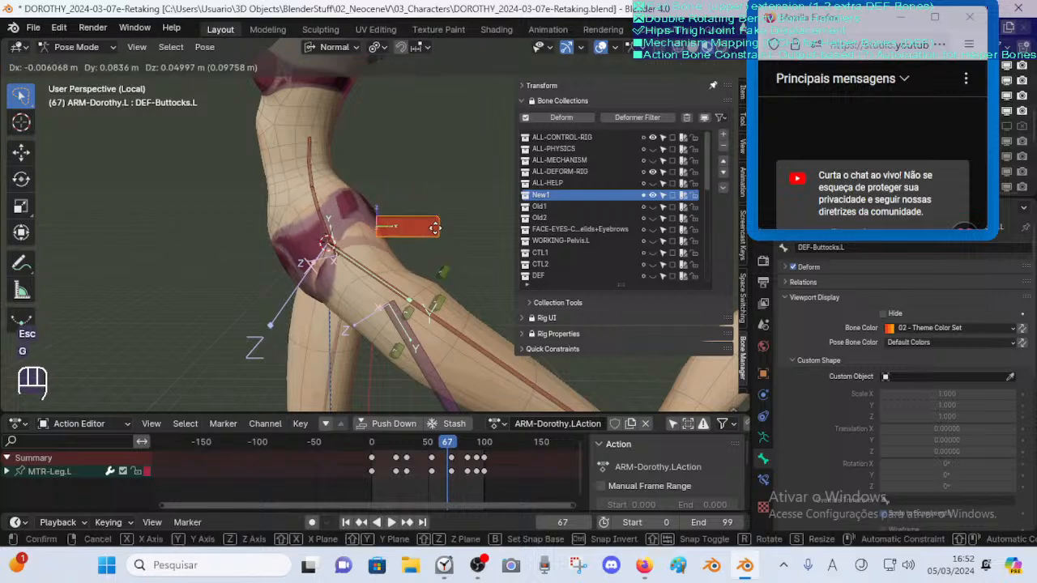
key("Escape")
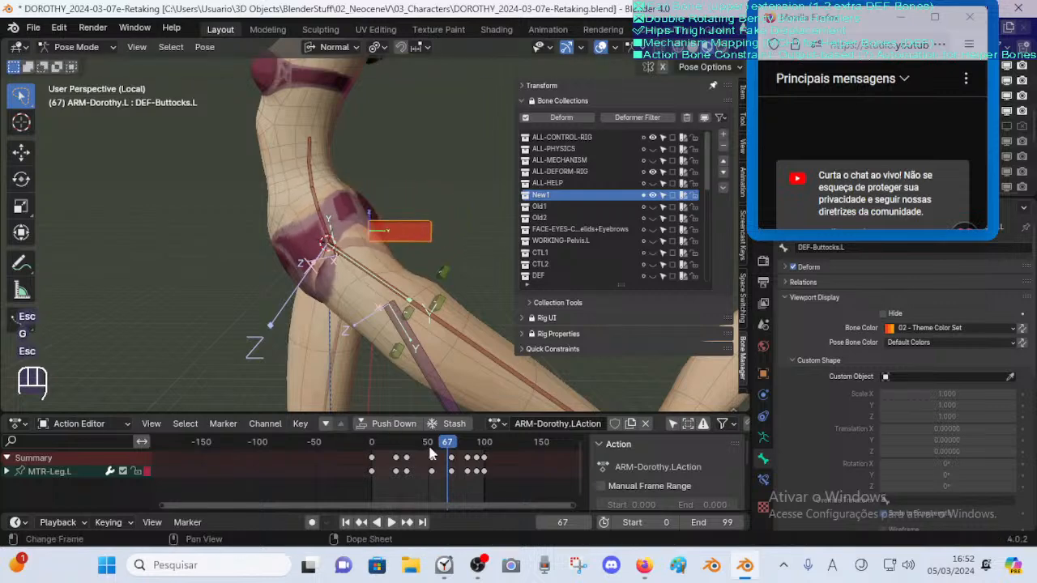
Set the current frame to 75 and test moving the DEF-Buttocks.L bone with the leg raised, cancelling the move
left_click_drag(450, 441, 439, 441)
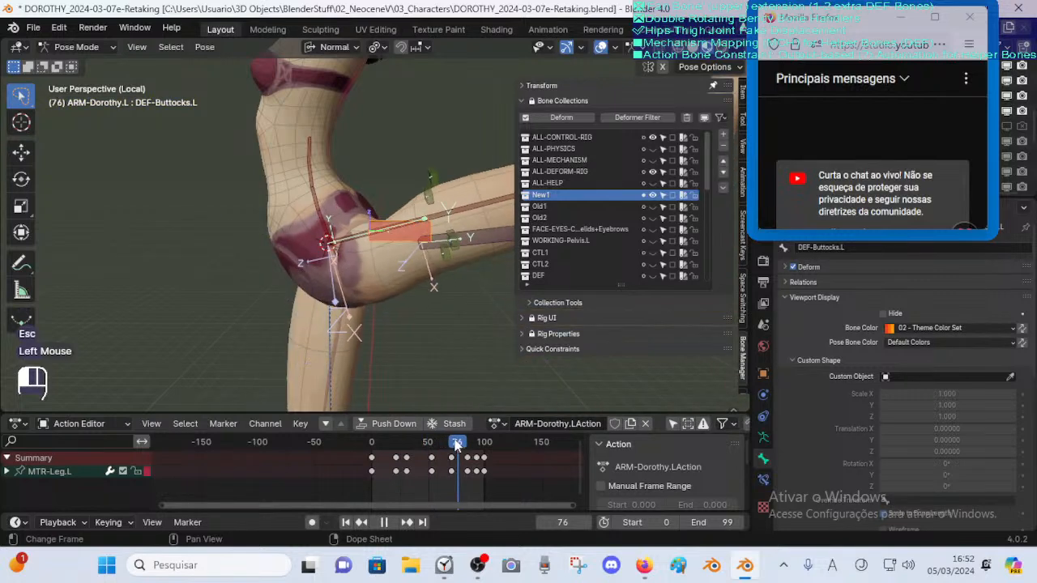
middle_click_drag(407, 286, 408, 340, "shift")
key("g")
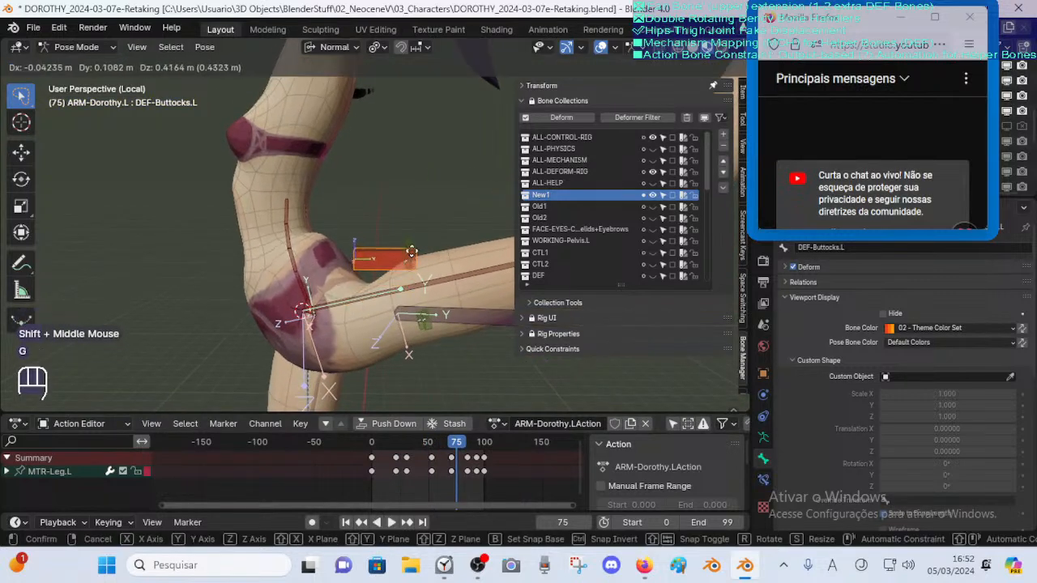
key("Escape")
middle_click_drag(407, 280, 360, 298)
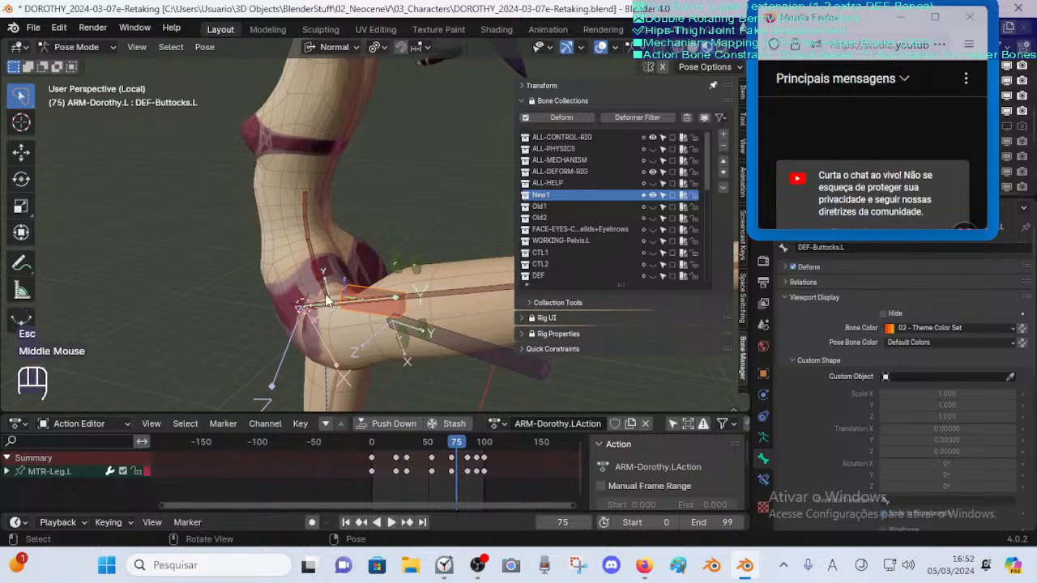
Leave Pose Mode, select the 00_Body mesh together with the armature, and return to Weight Paint mode
key("ctrl+Tab")
left_click(367, 288)
left_click(369, 287)
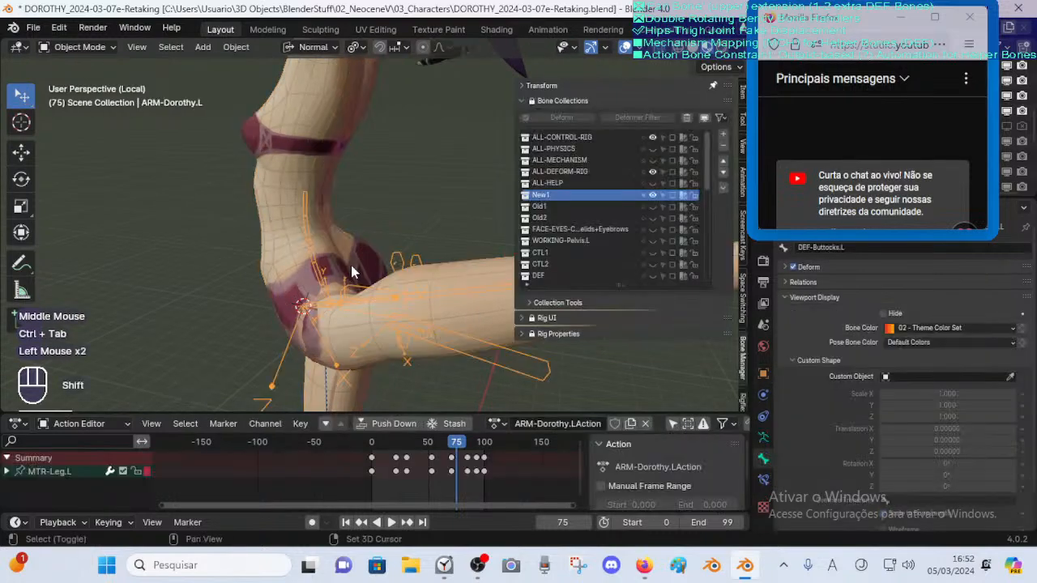
left_click(363, 276, "shift")
key("ctrl+Tab")
Switch to the Blur brush, set its radius to 40 px, and smooth the peak weights on the left buttock
mouse_move(360, 296)
middle_mouse_down("ctrl")
mouse_move(360, 265)
mouse_move(318, 310)
mouse_move(287, 312)
mouse_move(340, 301)
middle_mouse_up("ctrl")
middle_click_drag(380, 300, 328, 307)
middle_click_drag(389, 300, 357, 271)
left_click(21, 123)
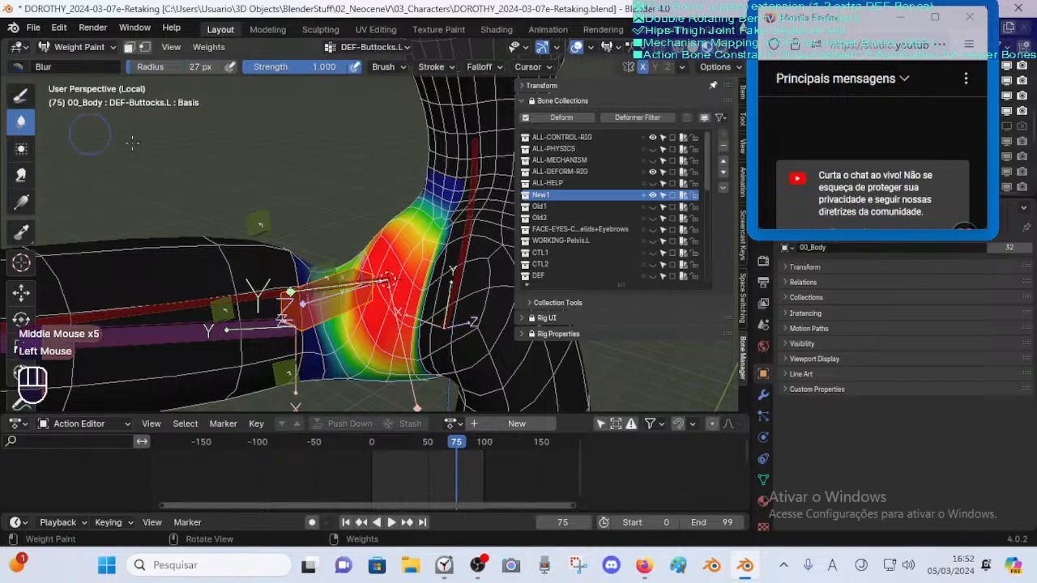
key("f")
left_click(409, 208)
mouse_move(307, 243)
middle_mouse_down()
mouse_move(380, 271)
mouse_move(380, 251)
middle_mouse_up()
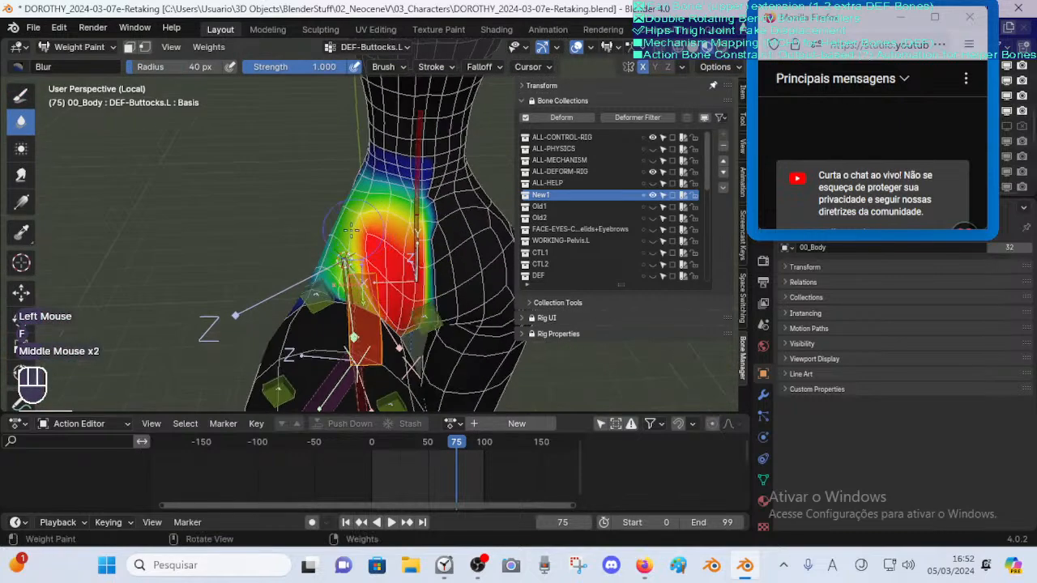
left_click_drag(376, 247, 385, 230)
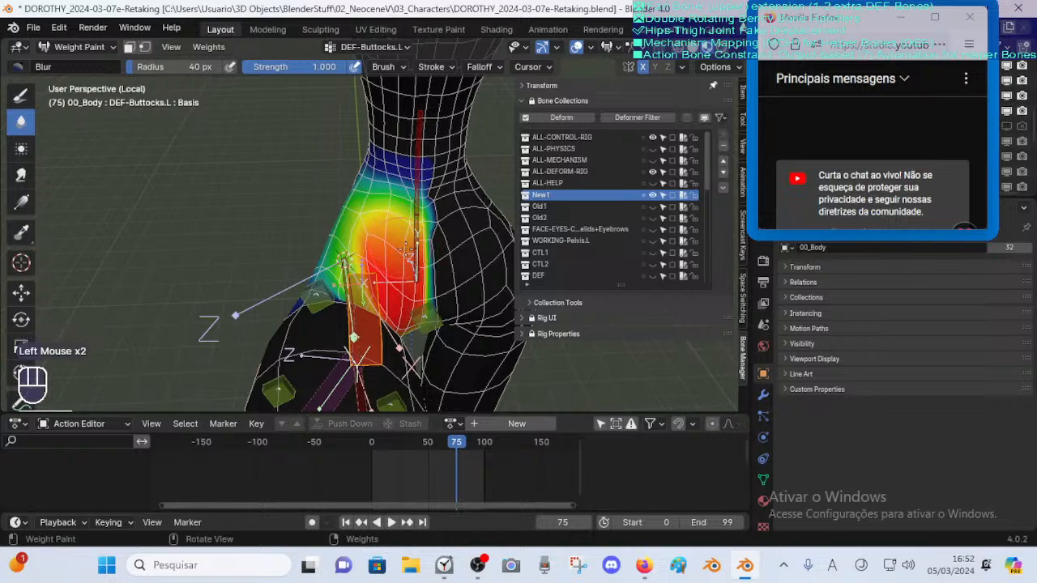
middle_click_drag(407, 247, 437, 272)
left_click(437, 271)
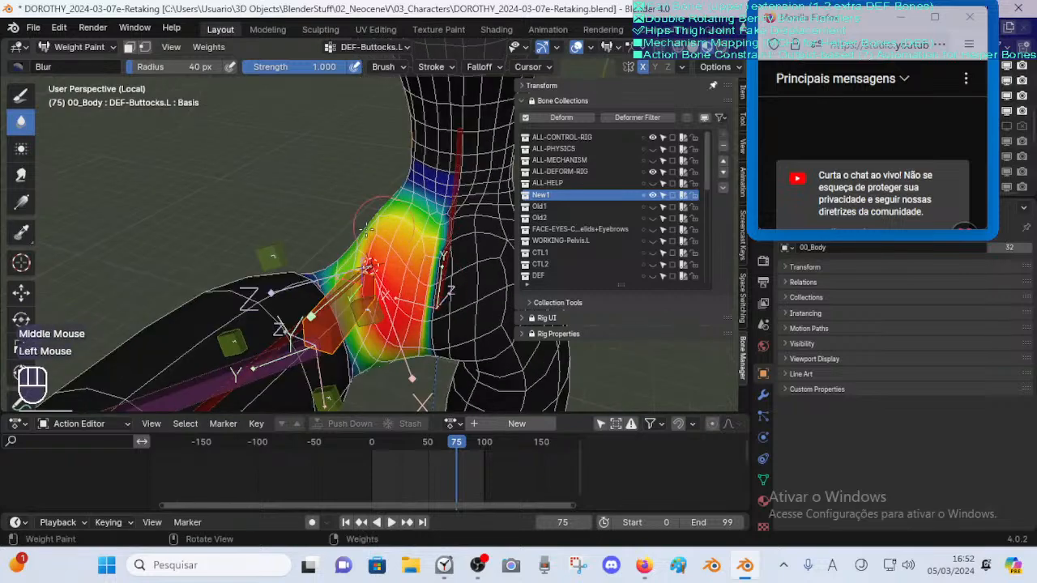
Continue blurring the weights around the upper and outer areas of the left buttock
middle_click_drag(366, 230, 323, 236)
left_click(323, 237)
middle_click_drag(389, 228, 324, 231)
middle_click_drag(429, 230, 243, 227)
left_click(371, 226)
left_click(418, 255)
Test and cancel a move of the DEF-Buttocks.L bone, and set up the Smear brush with a strength of 0.473
key("g")
key("Escape")
left_click(21, 175)
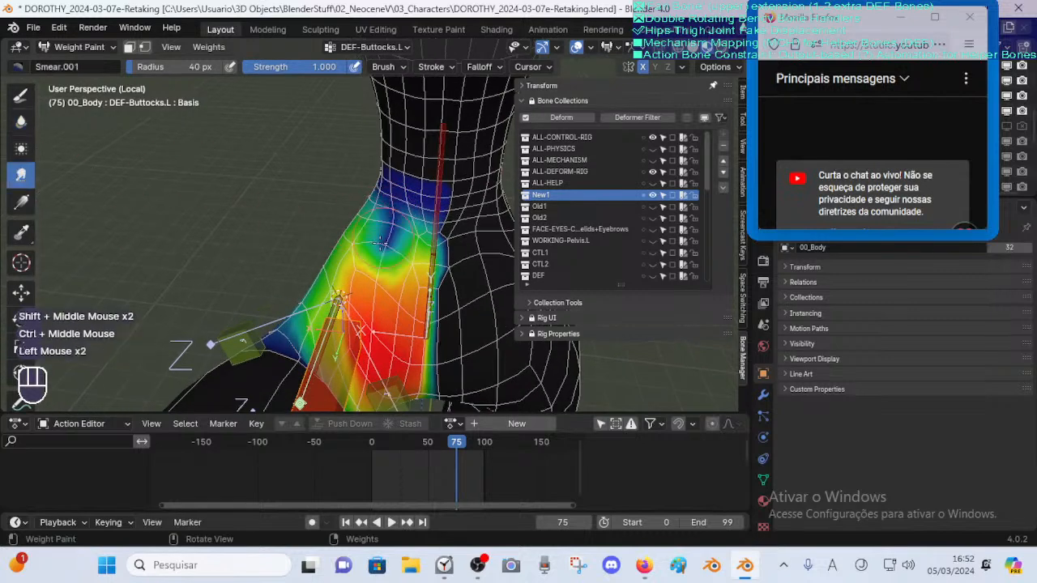
key("ctrl+z")
key("shift+f")
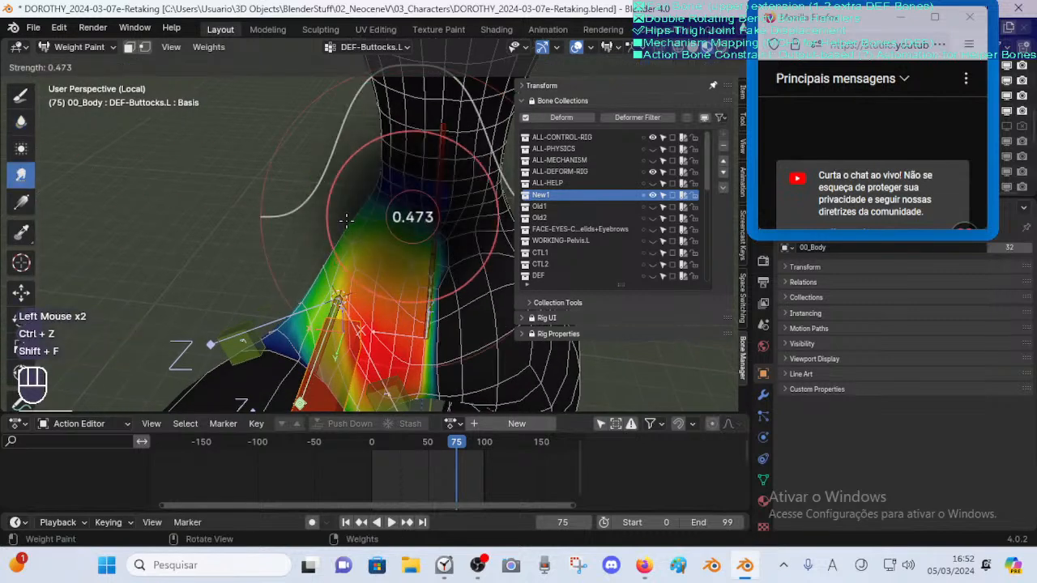
left_click(346, 219)
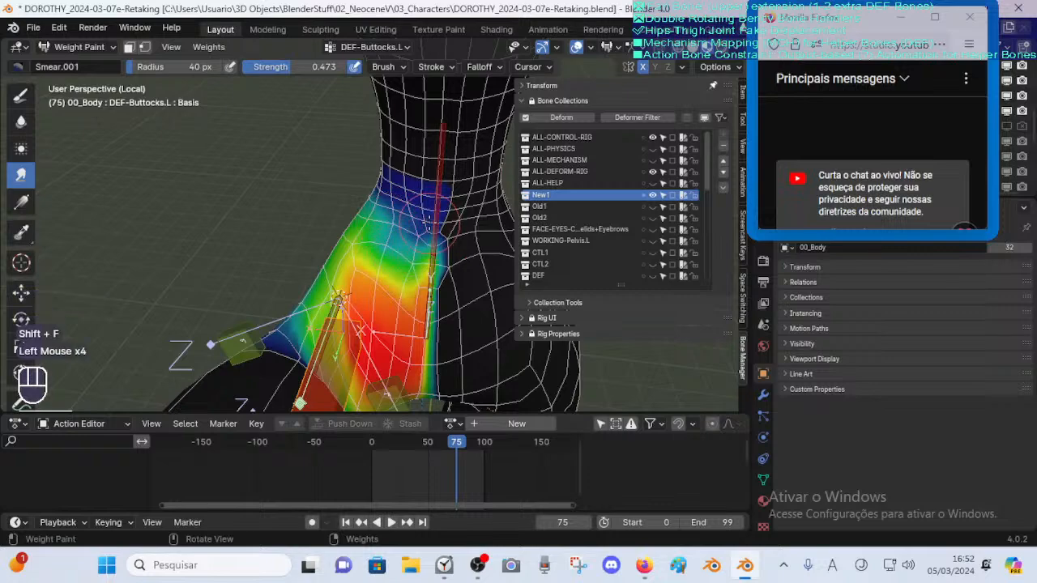
Smear the weights along the upper edge and outer side of the left hip area just below the waist
left_click_drag(373, 202, 372, 191)
middle_click_drag(373, 202, 510, 217)
middle_click_drag(267, 220, 371, 212, "shift")
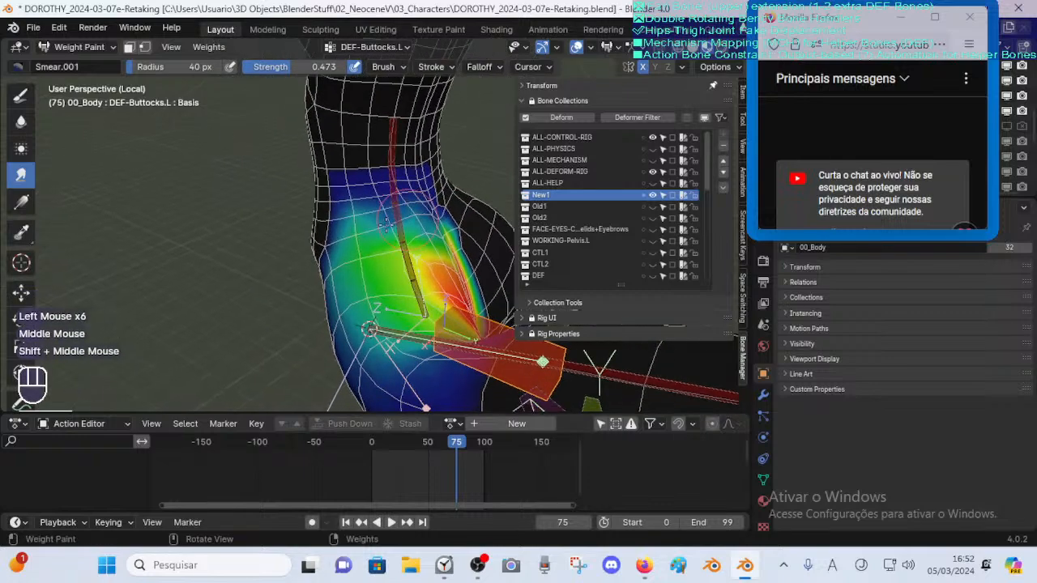
left_click_drag(370, 225, 371, 213)
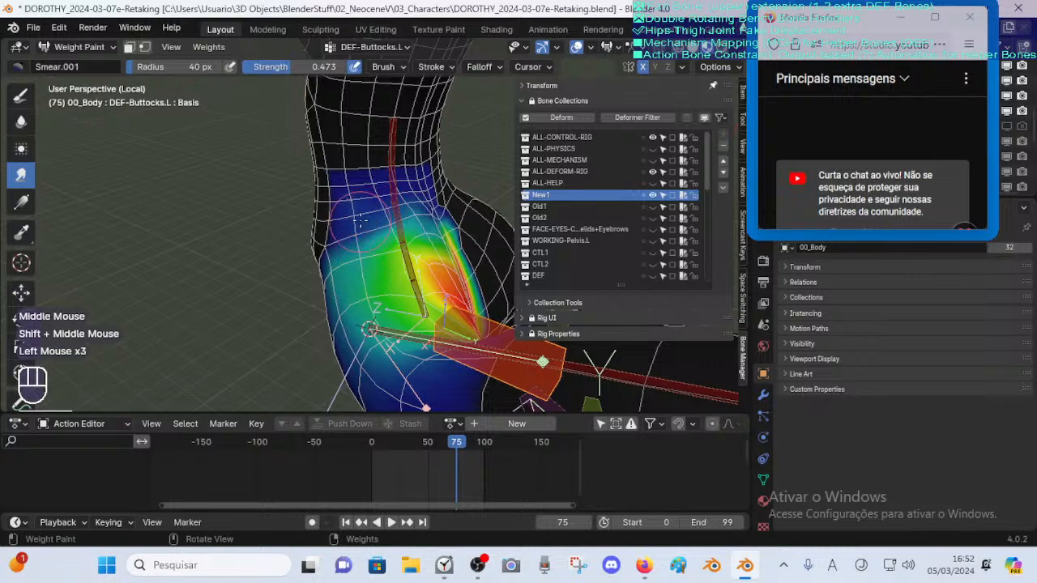
middle_click_drag(392, 221, 420, 231)
left_click(421, 231)
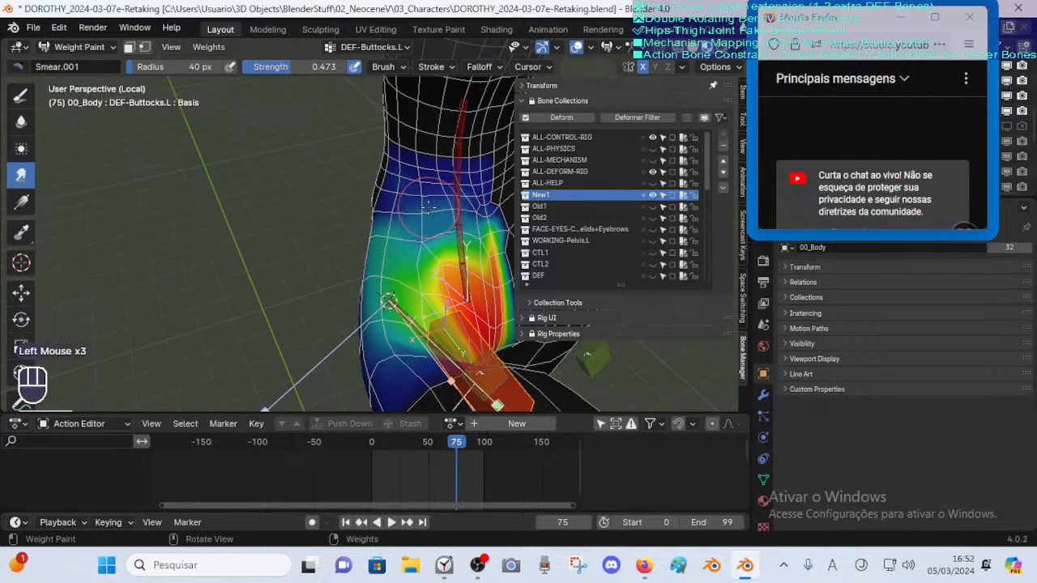
Switch to the Blur brush and smooth the smeared weights across the upper and outer left hip
key("shift+space")
left_click_drag(413, 217, 448, 208)
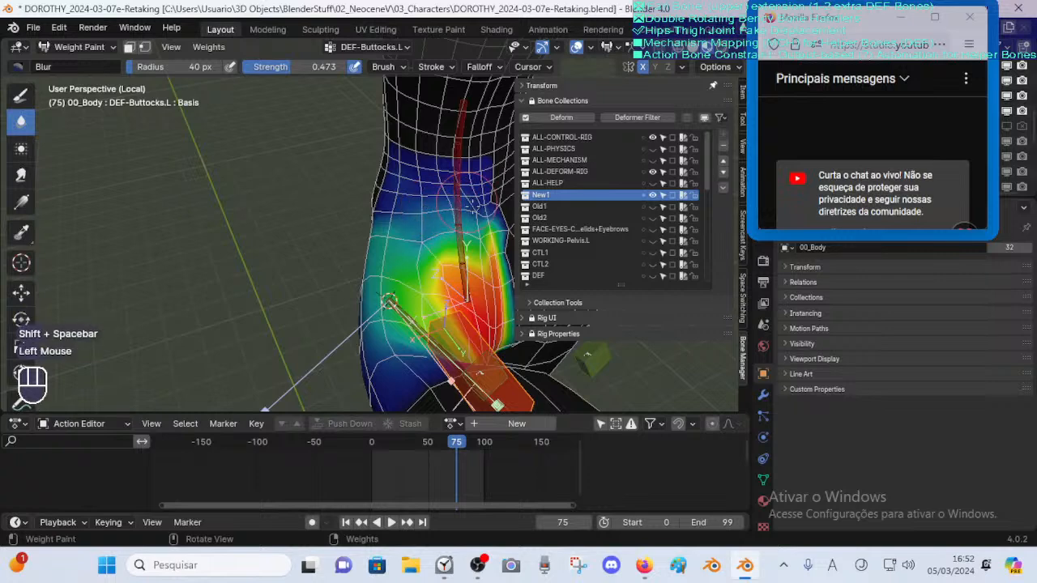
middle_click_drag(396, 231, 400, 314)
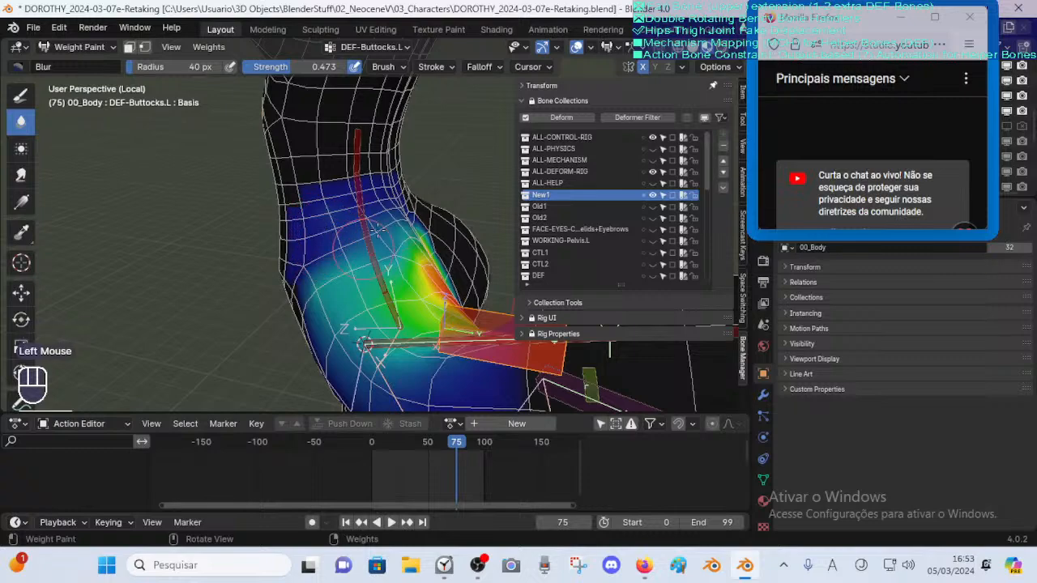
middle_click_drag(377, 229, 377, 285)
left_click(376, 284)
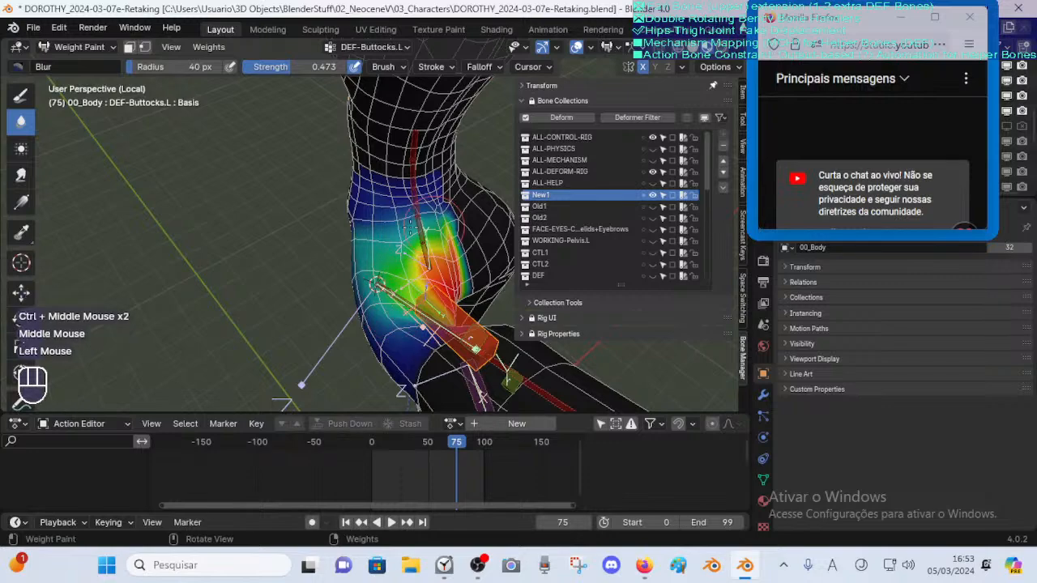
mouse_move(409, 226)
middle_mouse_down()
mouse_move(462, 231)
mouse_move(450, 259)
mouse_move(409, 261)
middle_mouse_up()
left_click(461, 231)
left_click(409, 260)
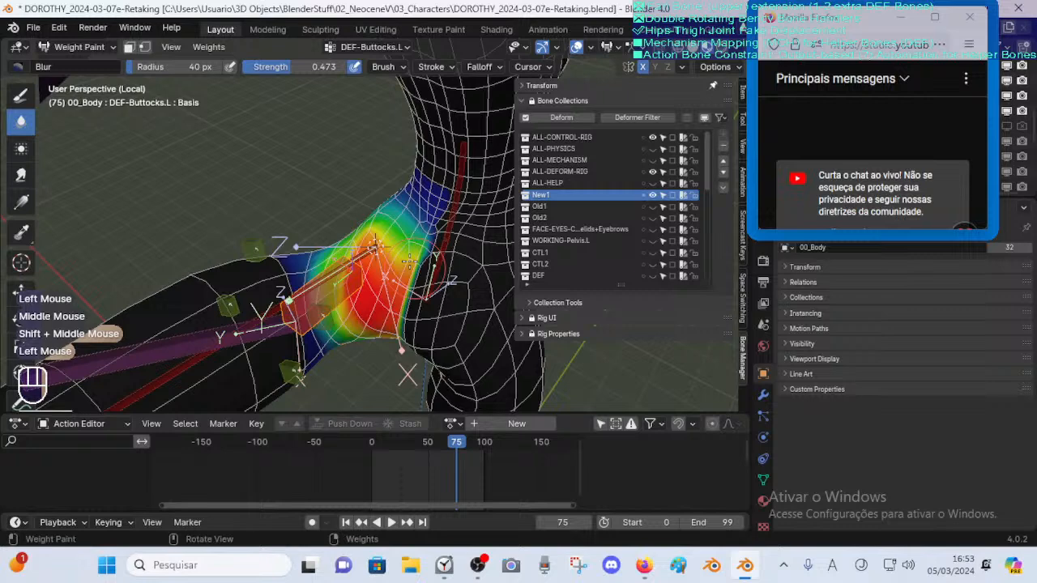
Alternate the Smear and Blur brushes along the inner edge of the left buttock's peak weights to soften the hard border
left_click(21, 174)
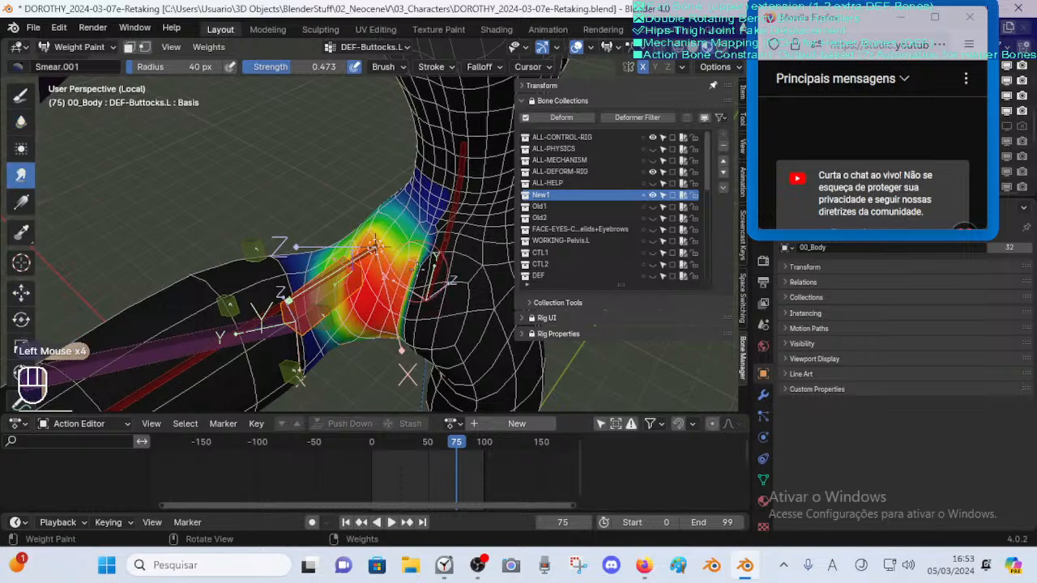
middle_click_drag(417, 248, 434, 263)
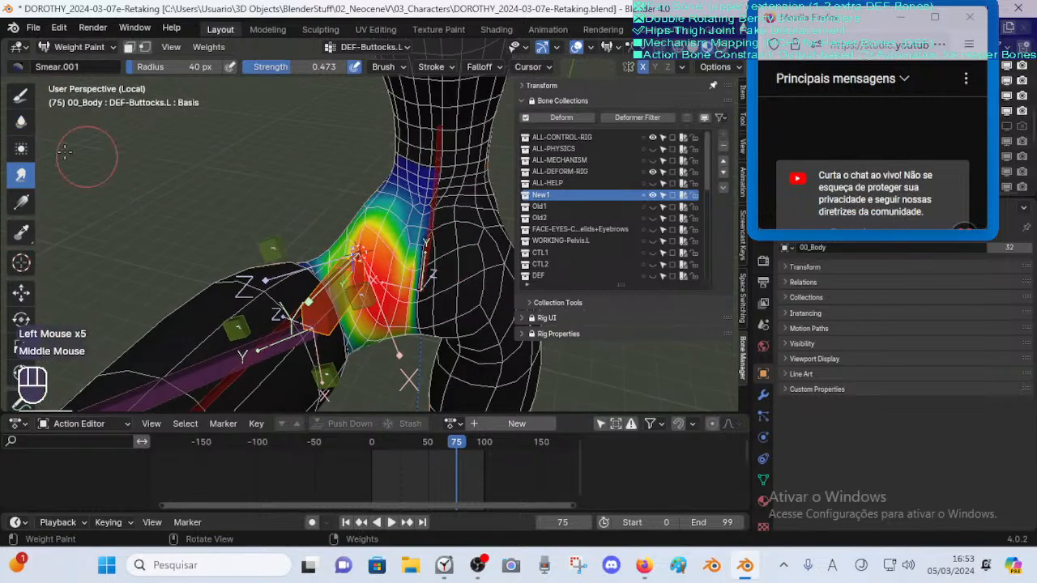
left_click(21, 121)
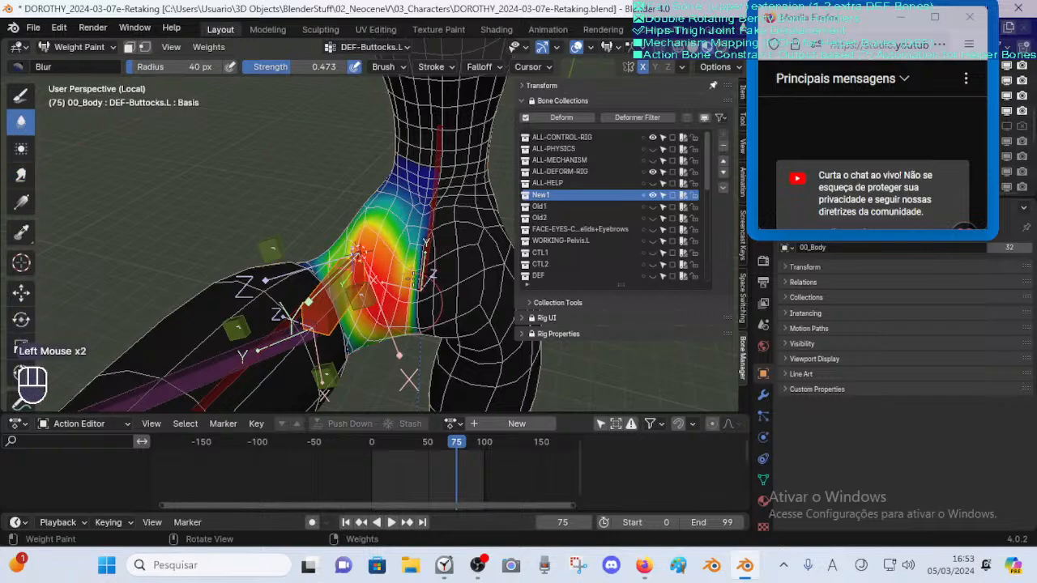
middle_click_drag(414, 277, 390, 326)
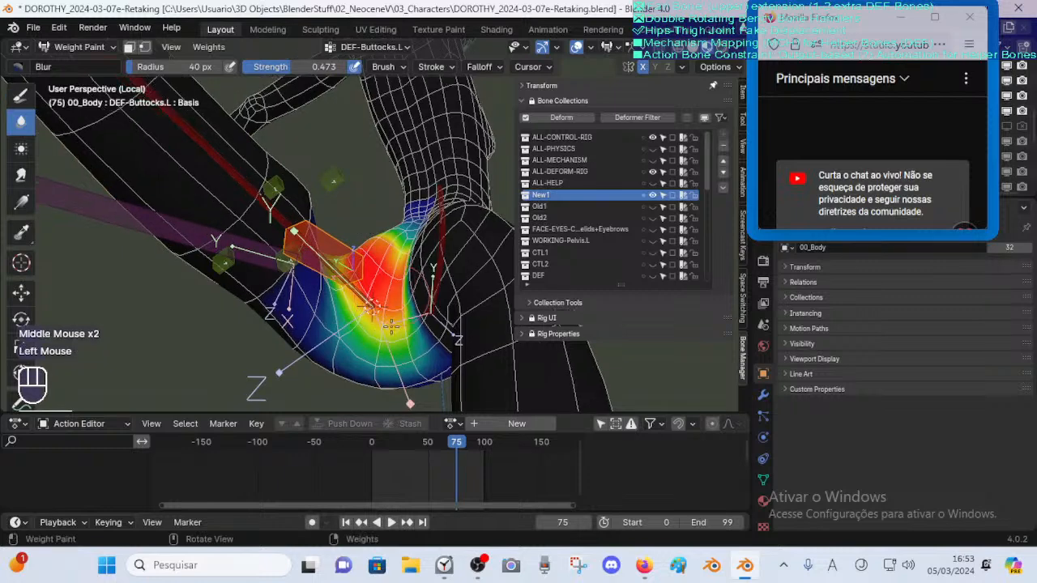
left_click(21, 171)
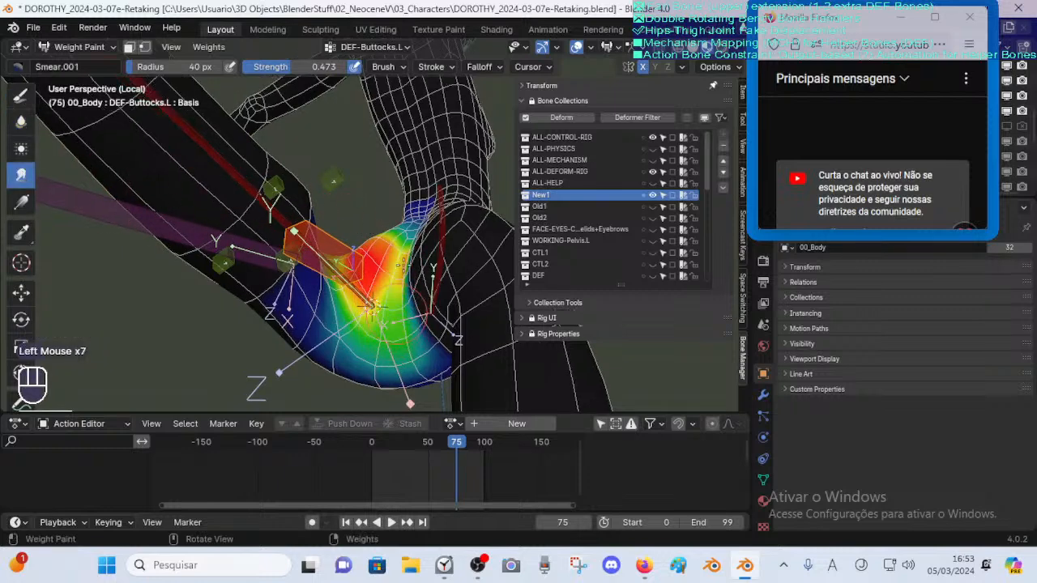
middle_click_drag(402, 265, 402, 297)
left_click(402, 297)
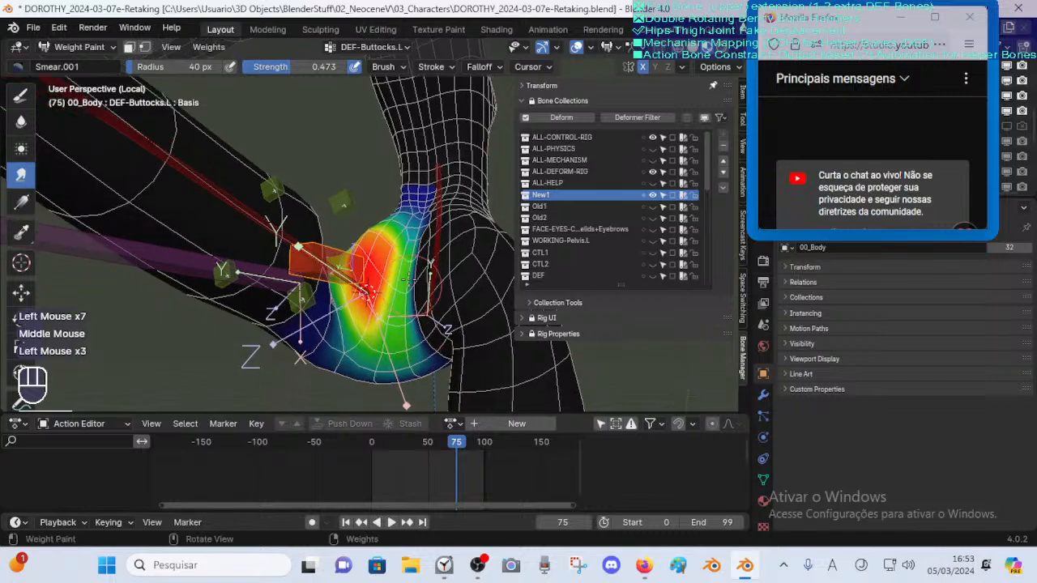
Blur the weights on the underside and inner edge of the left buttock, undoing one stroke along the way
left_click(22, 121)
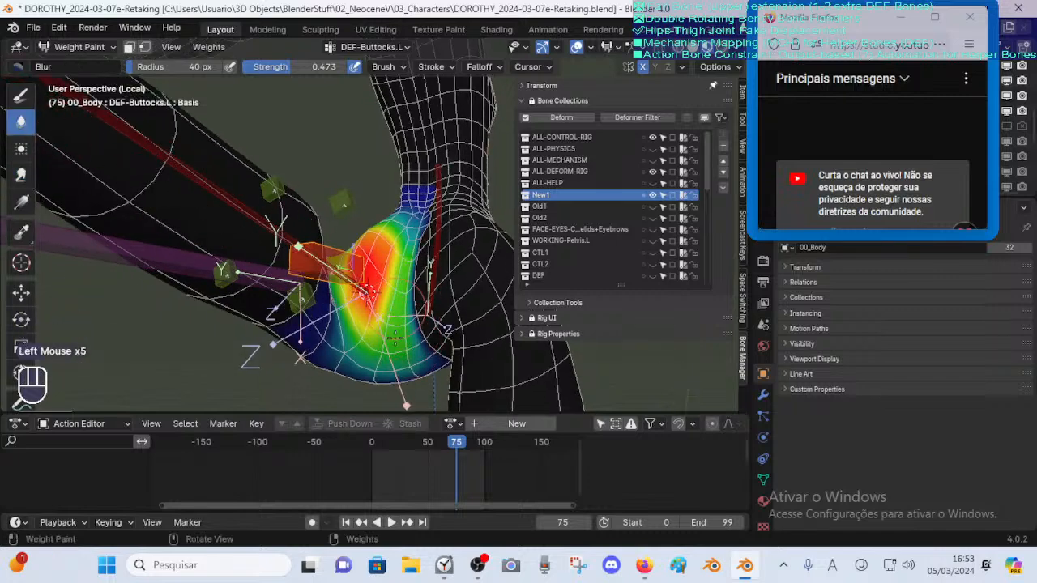
middle_click_drag(424, 240, 140, 184)
left_click(217, 173)
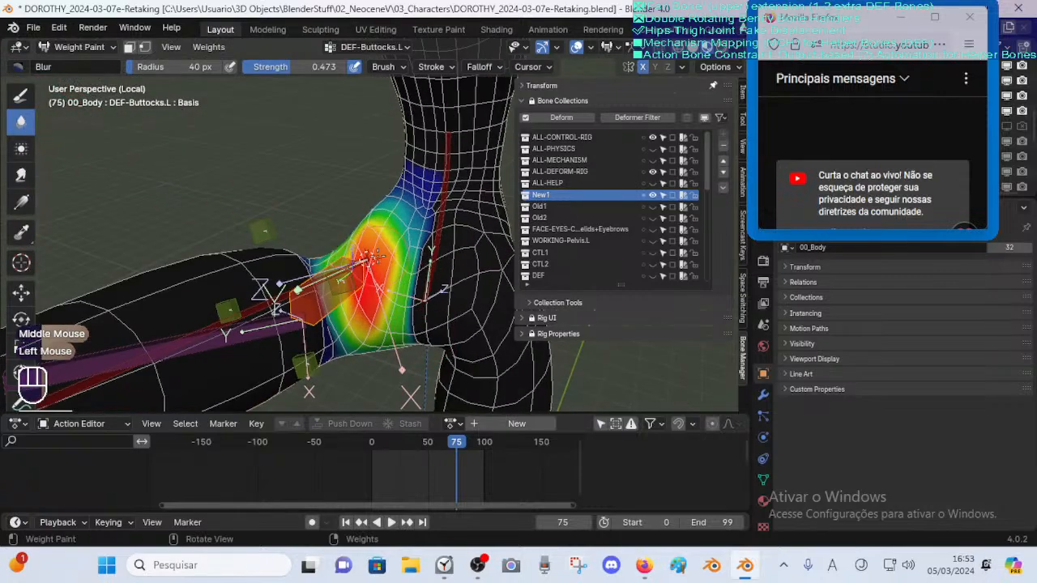
key("ctrl+z")
middle_click_drag(387, 256, 345, 303)
left_click_drag(344, 303, 354, 324)
mouse_move(348, 284)
middle_mouse_down()
mouse_move(376, 267)
mouse_move(301, 197)
middle_mouse_up()
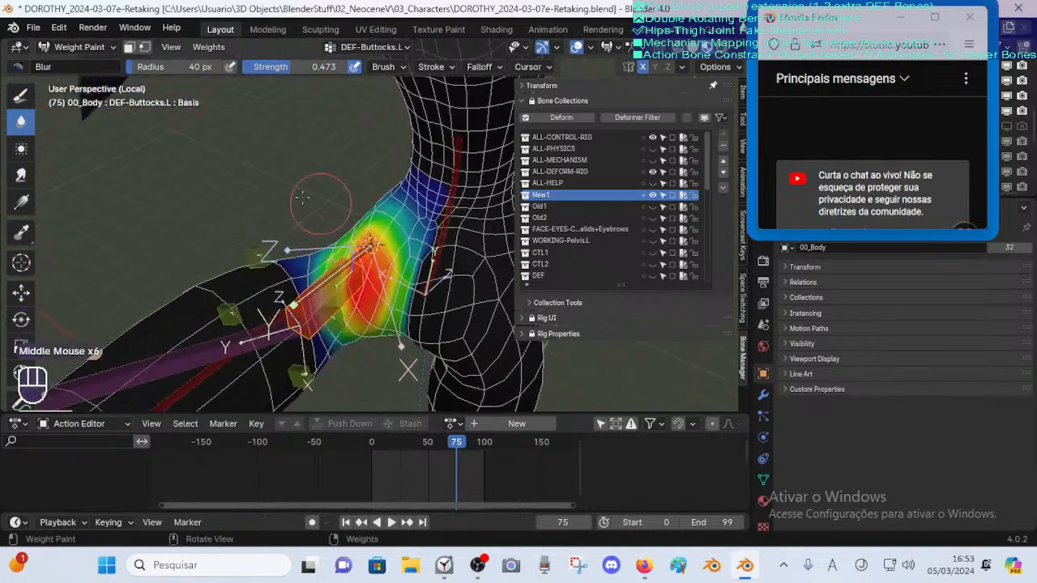
Switch to the Smear brush, set its radius to 49 px, and smear the peak weights near the top of the thigh
left_click(18, 96)
left_click(24, 173)
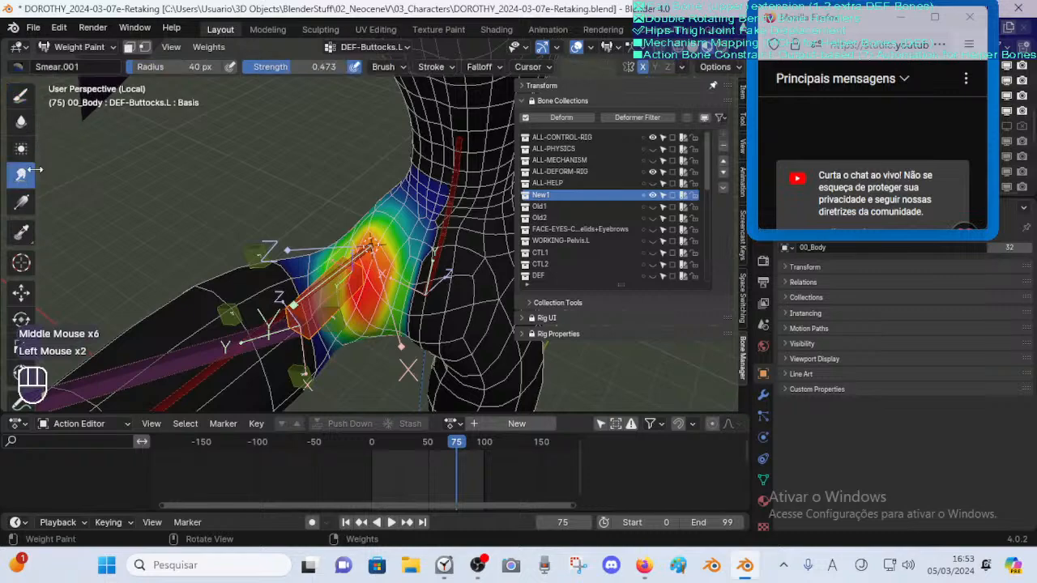
key("f")
left_click(340, 268)
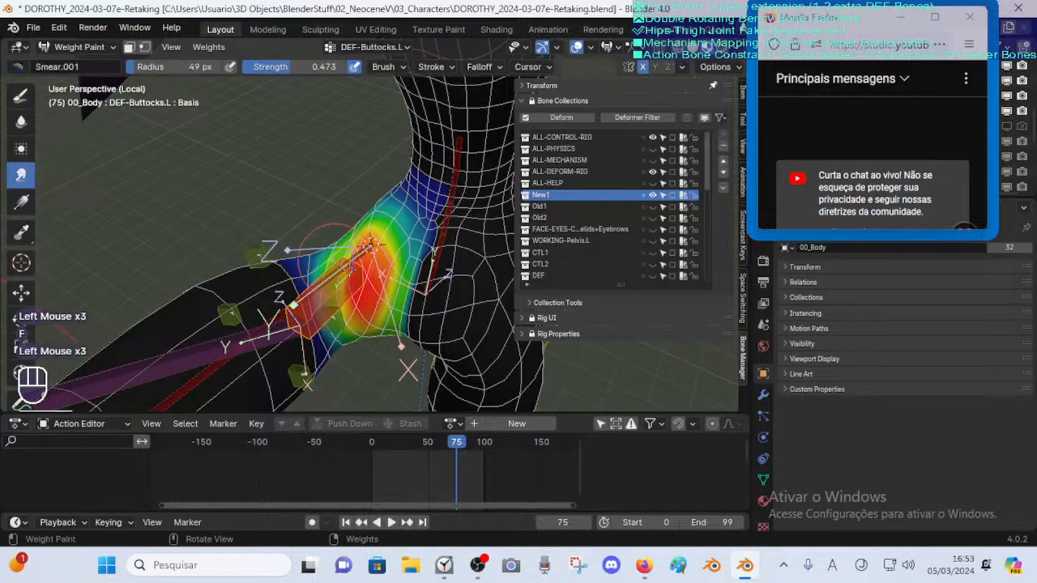
Enlarge the Smear brush to 69 px and spread the peak buttock weights over the thigh crease
mouse_move(336, 253)
middle_mouse_down()
mouse_move(356, 267)
mouse_move(356, 243)
mouse_move(340, 267)
middle_mouse_up()
key("f")
left_click(348, 281)
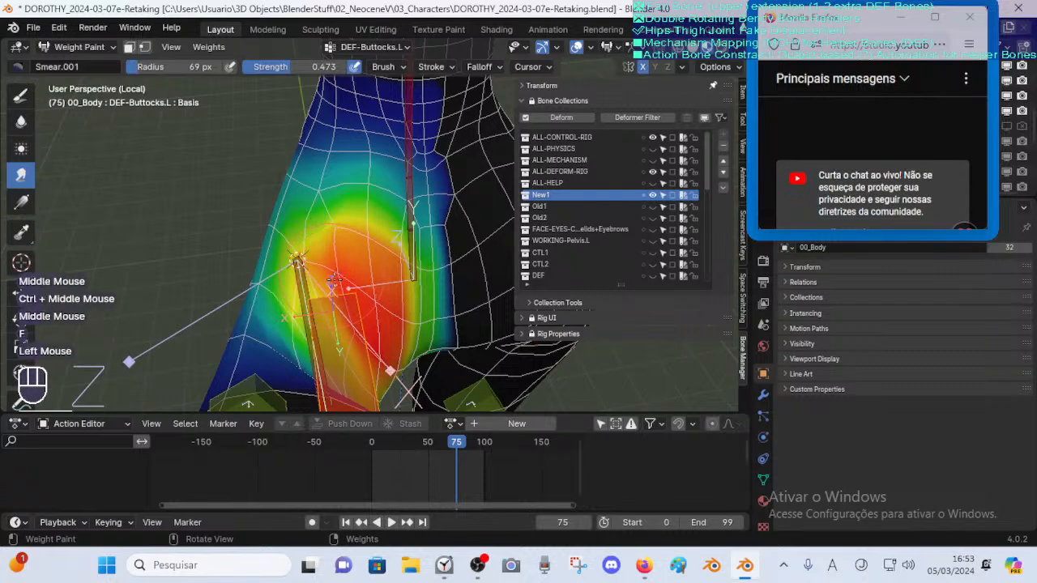
middle_click_drag(336, 304, 324, 331)
left_click(321, 334)
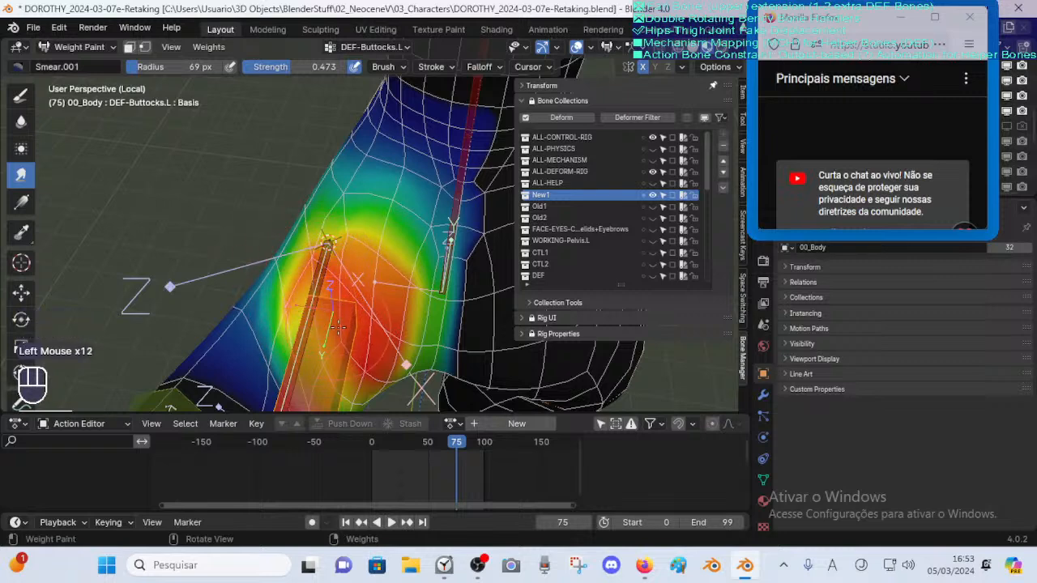
middle_click_drag(324, 314, 304, 286, "shift")
left_click(305, 286)
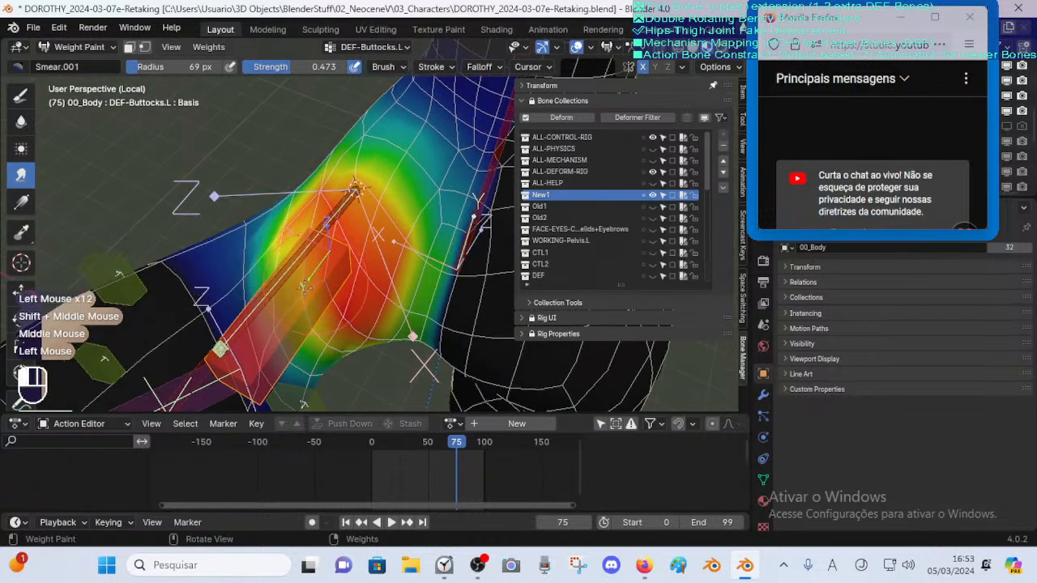
Switch to the Blur brush, set its radius to 41 px, and smooth the weights where the left buttock meets the thigh
left_click(21, 120)
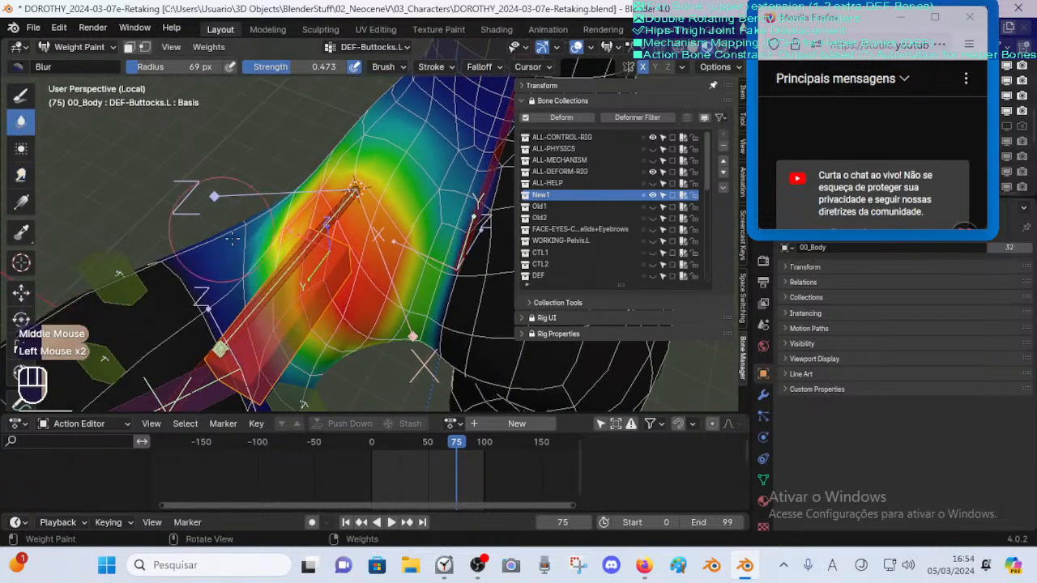
key("f")
left_click(276, 320)
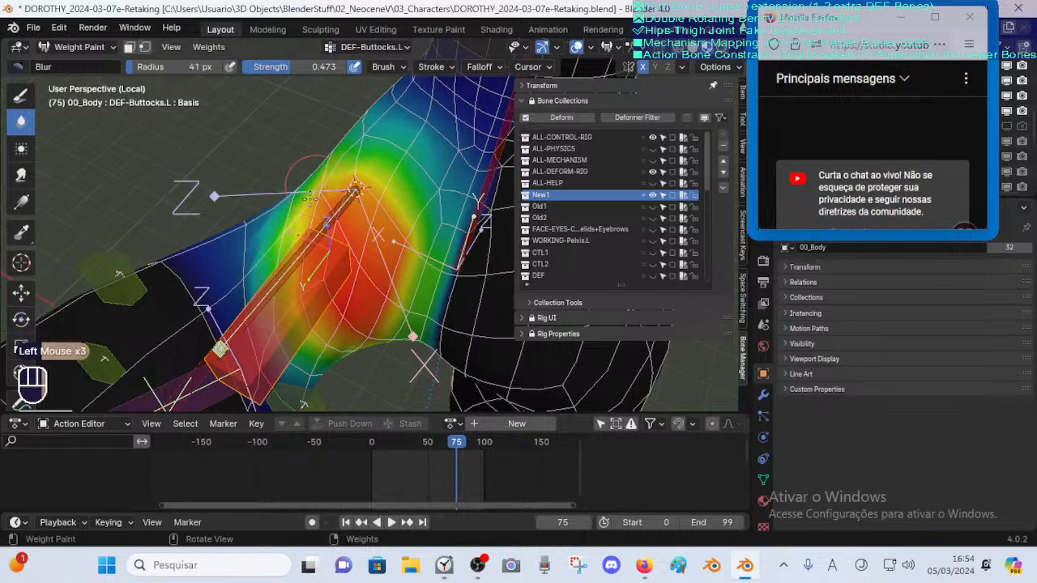
middle_click_drag(289, 306, 295, 243)
middle_click_drag(295, 243, 373, 219, "ctrl")
left_click(289, 263)
Test how moving the DEF-Buttocks.L bone deforms the left hip, cancel the move, and inspect the area from the side
middle_click_drag(372, 219, 370, 232, "shift")
key("g")
key("Escape")
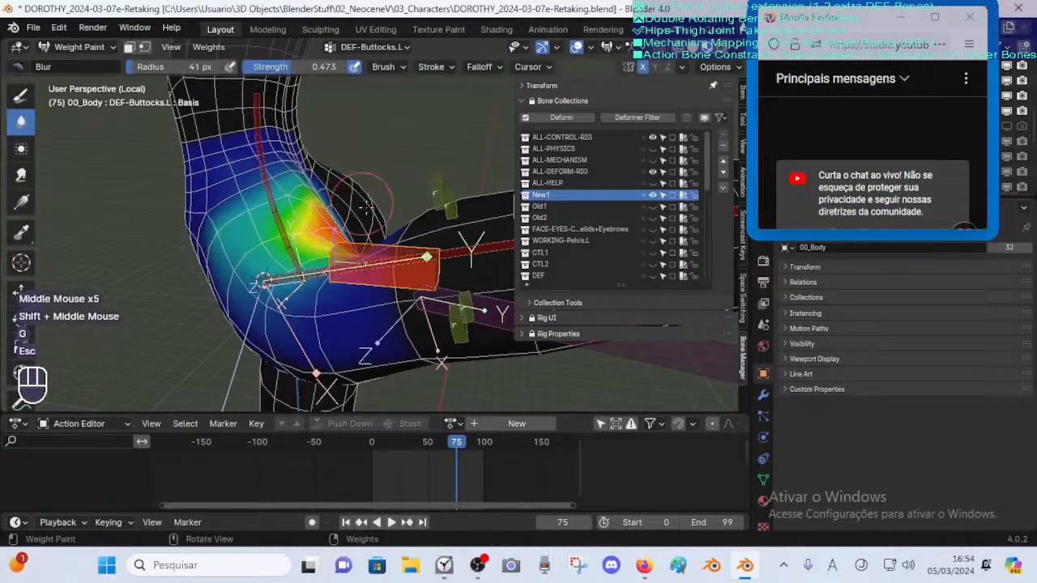
middle_click_drag(374, 164, 401, 227)
mouse_move(401, 227)
middle_mouse_down()
mouse_move(411, 247)
mouse_move(412, 225)
mouse_move(413, 243)
mouse_move(344, 241)
mouse_move(411, 247)
mouse_move(325, 245)
mouse_move(277, 267)
mouse_move(318, 290)
middle_mouse_up()
Blur the low weights around the left hip and onto the upper thigh, undoing the first stroke
left_click(411, 225)
key("ctrl+z")
left_click(413, 247)
middle_click_drag(363, 251, 377, 233)
left_click_drag(320, 247, 311, 292)
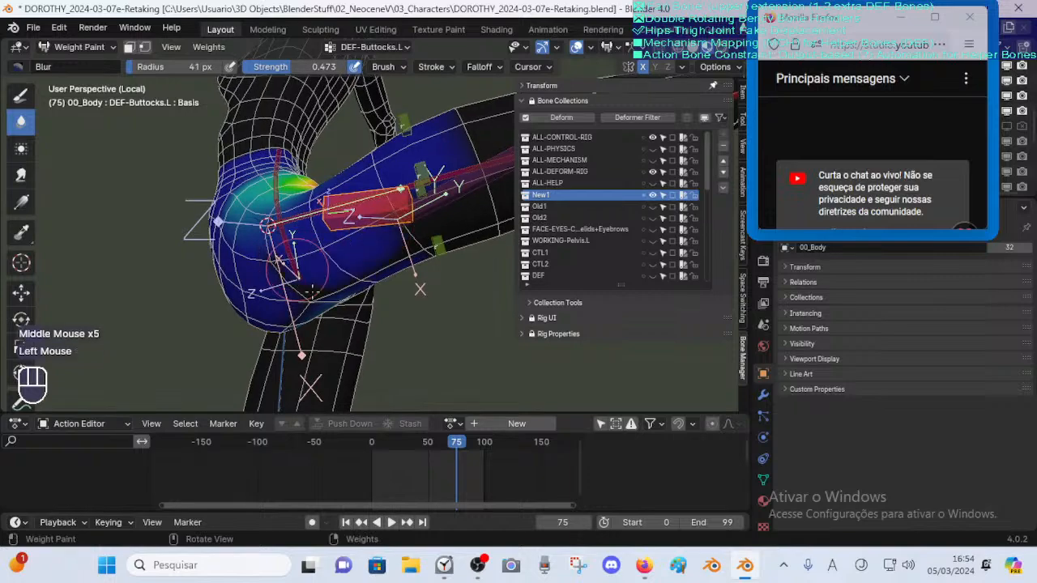
middle_click_drag(283, 271, 289, 287)
left_click(290, 289)
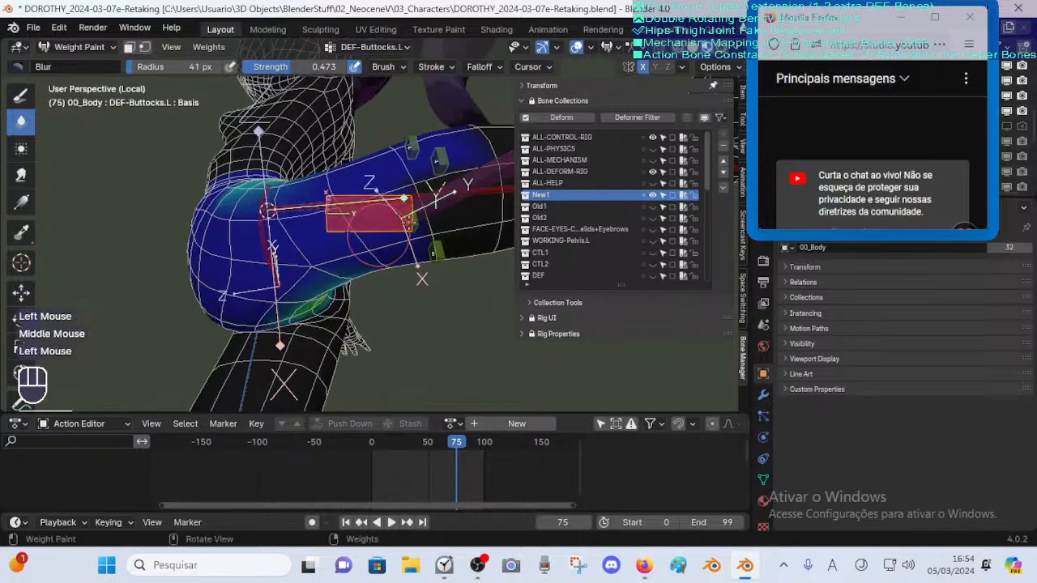
Continue blurring the low weights farther along the left thigh, undoing one stroke and repainting around the leg
middle_click_drag(433, 185, 314, 237, "shift")
middle_click_drag(314, 236, 340, 271)
mouse_move(341, 271)
middle_mouse_down()
mouse_move(304, 245)
mouse_move(594, 65)
mouse_move(421, 210)
mouse_move(194, 235)
middle_mouse_up()
left_click(304, 245)
left_click(194, 235)
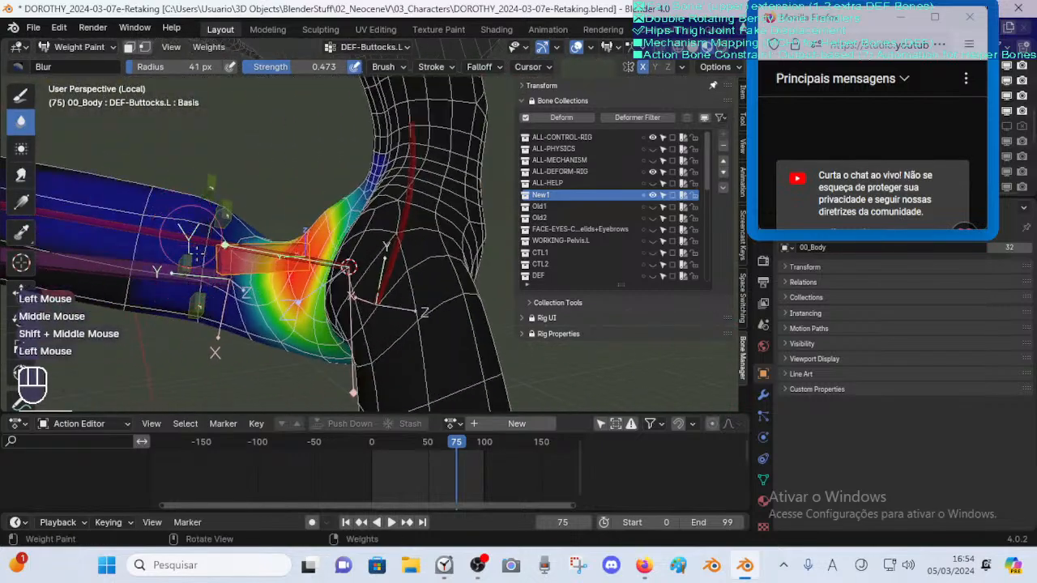
key("ctrl+z")
left_click(196, 288)
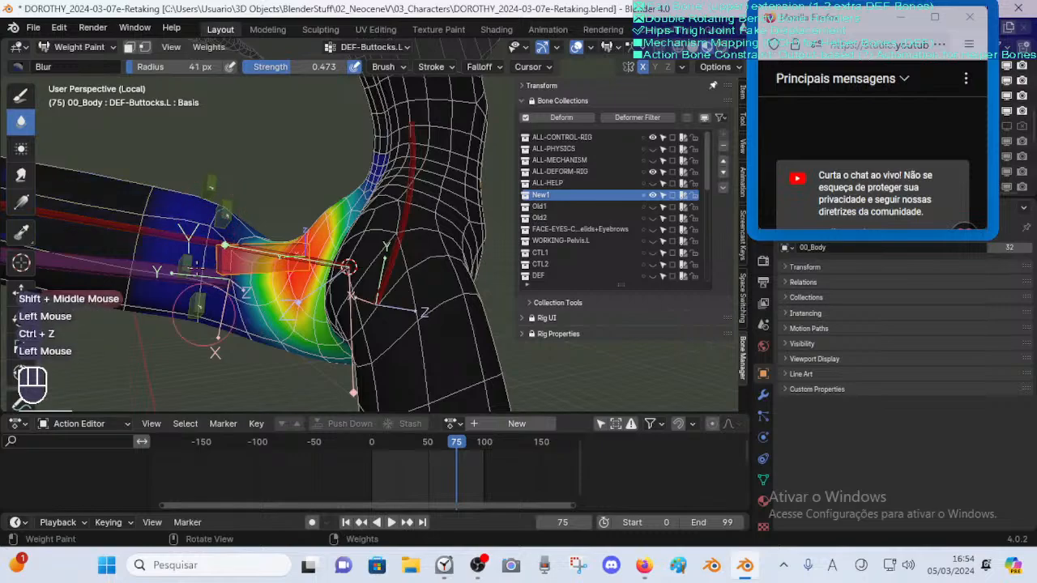
middle_click_drag(204, 313, 375, 240)
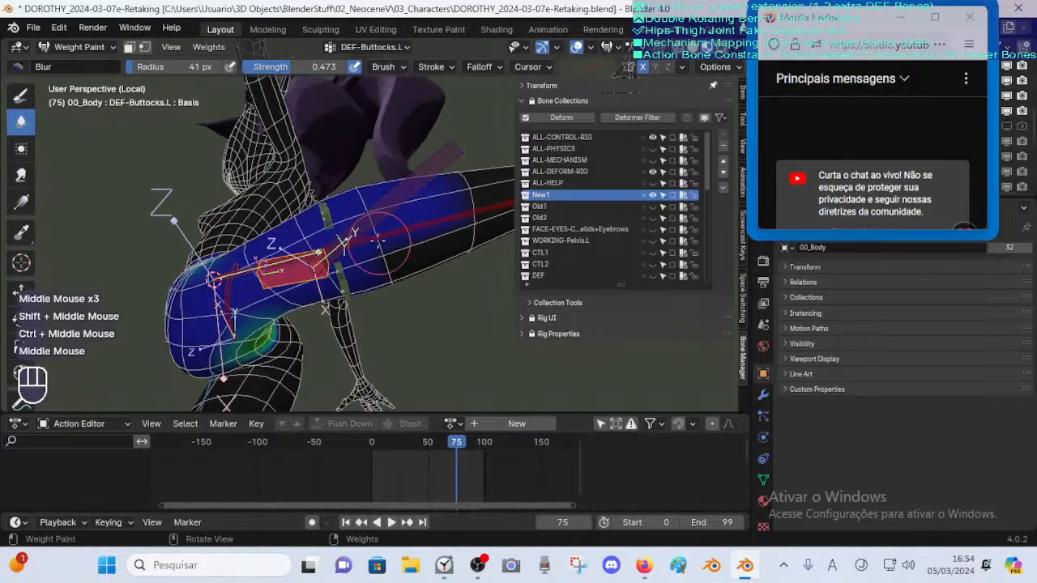
middle_click_drag(394, 281, 353, 251)
middle_click_drag(353, 251, 267, 223)
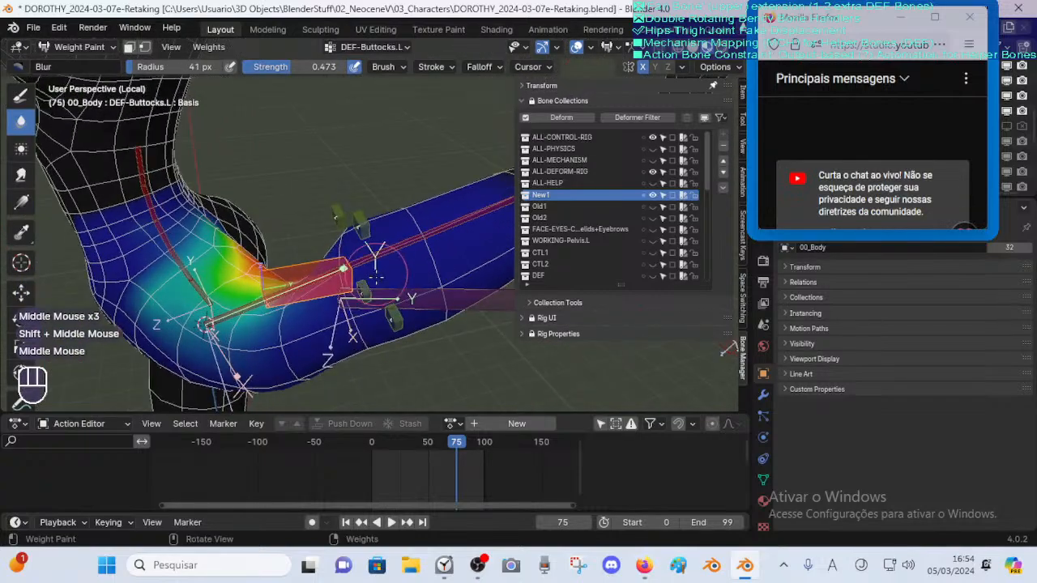
Switch to the Add draw brush and set its strength to 0.545 for painting near the left thigh crease
middle_click_drag(121, 182, 74, 168)
left_click(21, 95)
mouse_move(307, 243)
middle_mouse_down("ctrl")
mouse_move(352, 265)
mouse_move(291, 265)
middle_mouse_up("ctrl")
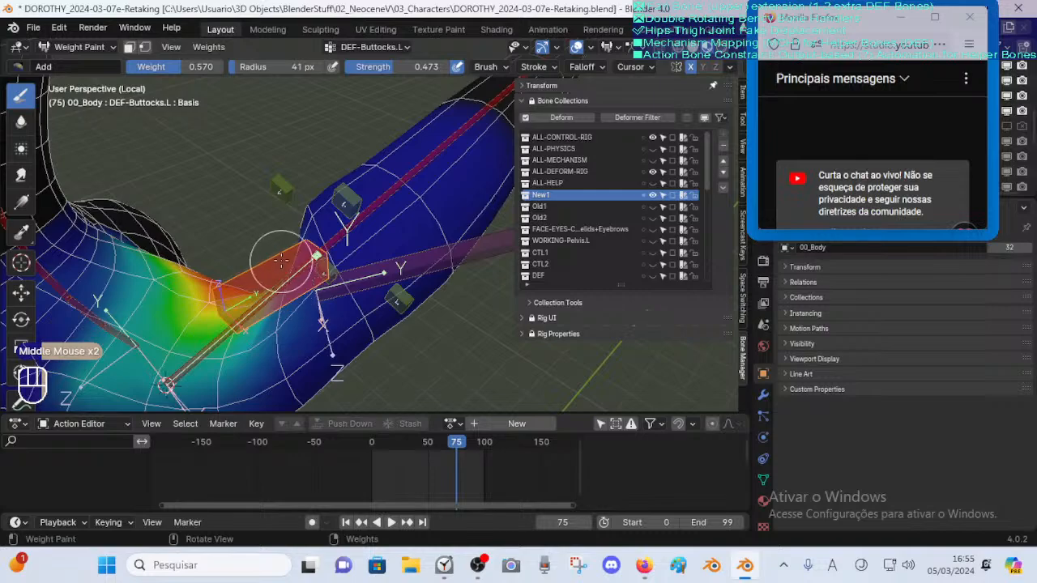
key("shift+f")
left_click(294, 263)
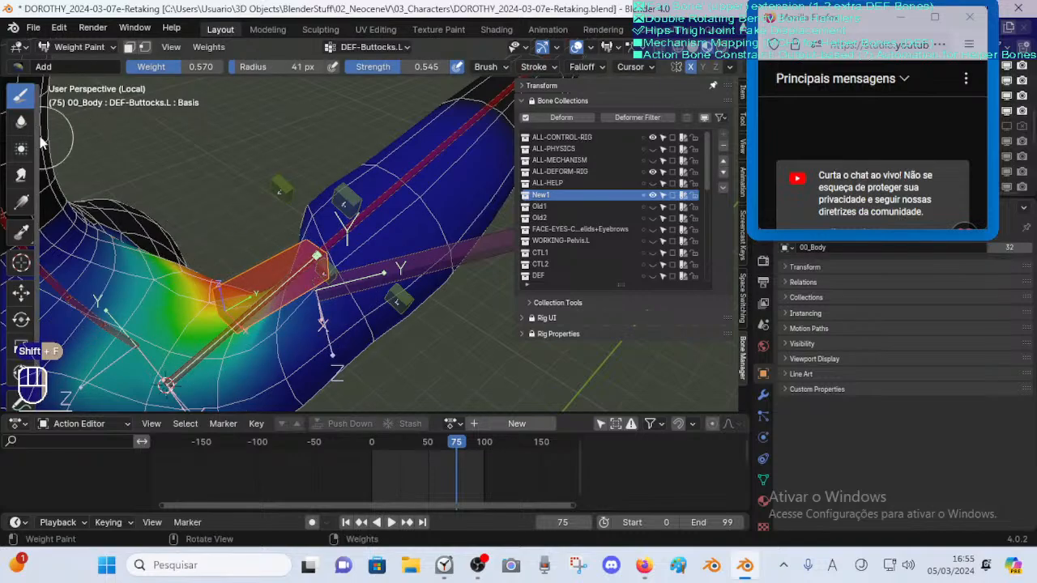
Switch to the Blur brush at strength 1.000 and blur the weights at the crease between the left hip and thigh
left_click(21, 121)
key("shift+f")
left_click(282, 192)
mouse_move(283, 191)
middle_mouse_down()
mouse_move(439, 202)
mouse_move(348, 227)
middle_mouse_up()
mouse_move(389, 235)
middle_mouse_down()
mouse_move(267, 300)
mouse_move(405, 258)
middle_mouse_up()
left_click_drag(315, 255, 283, 257)
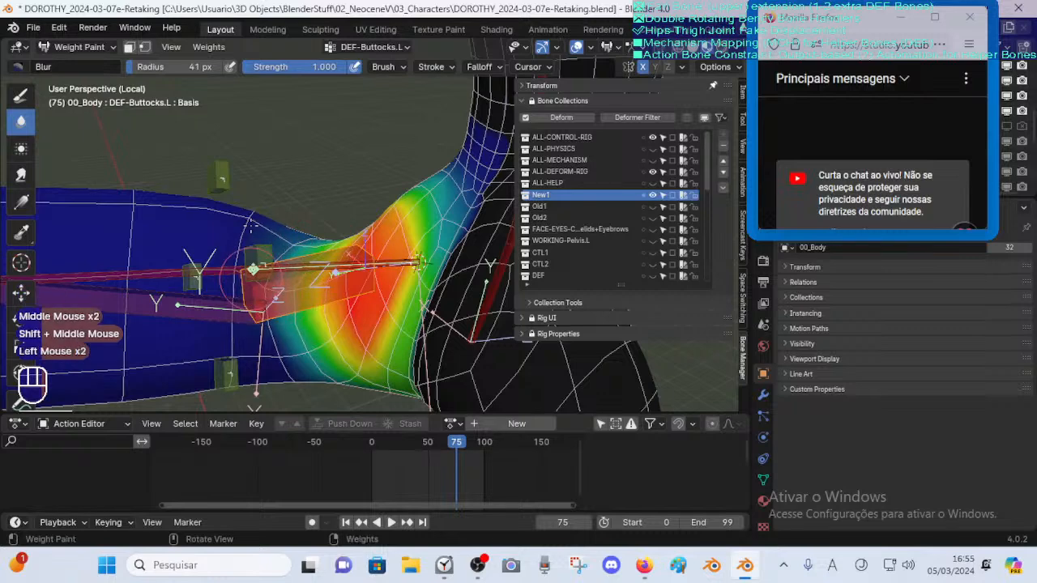
Continue blurring the low weights around the upper left thigh, working from several sides of the leg
mouse_move(256, 222)
middle_mouse_down()
mouse_move(253, 295)
mouse_move(265, 269)
middle_mouse_up()
left_click(253, 295)
left_click(265, 267)
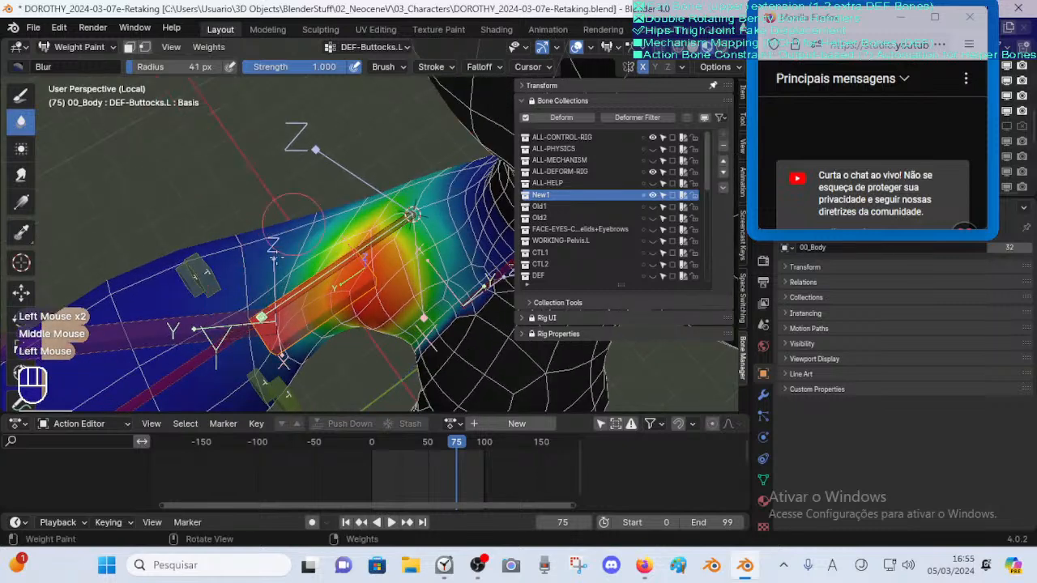
middle_click_drag(293, 219, 302, 227)
left_click(302, 226)
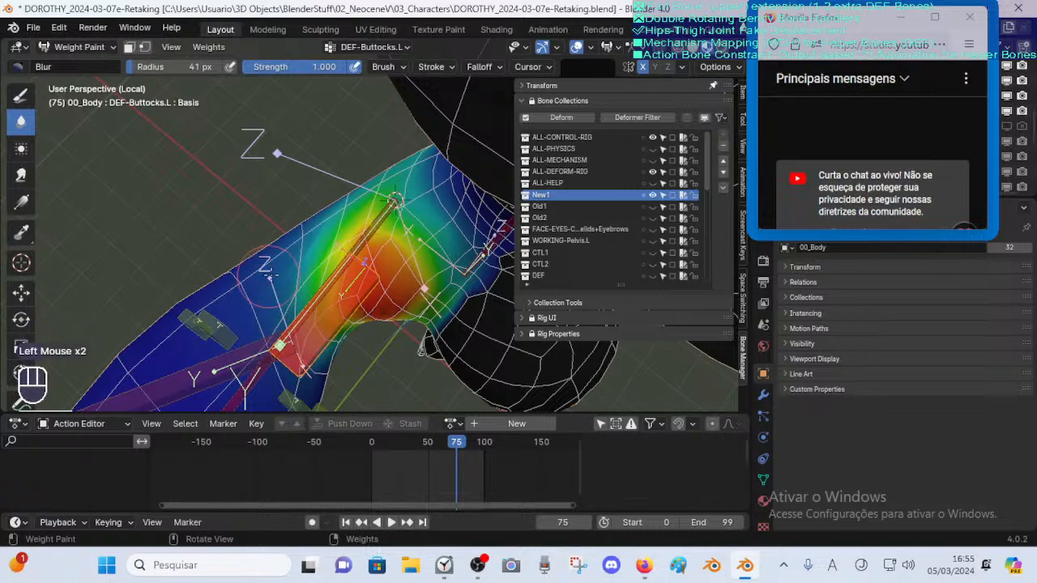
mouse_move(278, 297)
middle_mouse_down()
mouse_move(256, 278)
mouse_move(162, 243)
mouse_move(307, 170)
middle_mouse_up()
left_click(256, 278)
left_click(162, 243)
Test how moving the DEF-Buttocks.L bone upward deforms the blurred hip crease, and cancel the move
key("g")
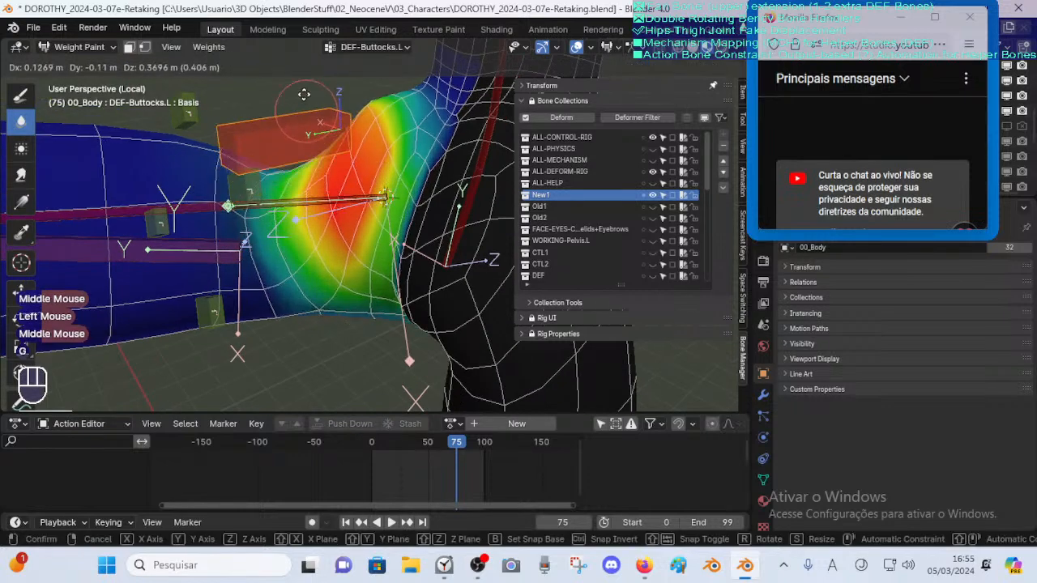
key("Escape")
middle_click_drag(272, 113, 267, 182, "shift")
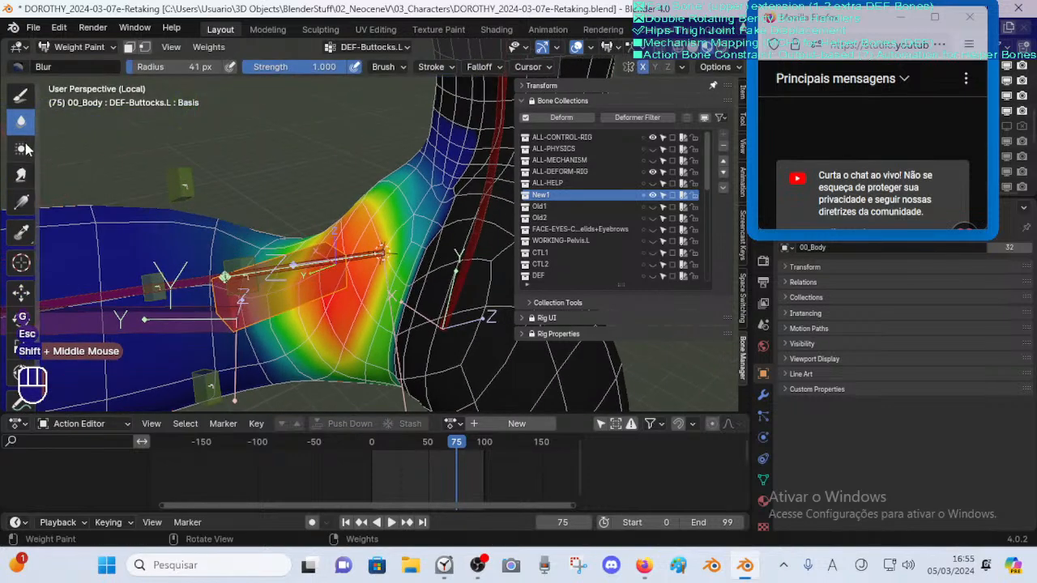
Switch to the Smear brush and smear the buttock weights from the hip down onto the upper left thigh, undoing one stroke
left_click(22, 175)
left_click(21, 148)
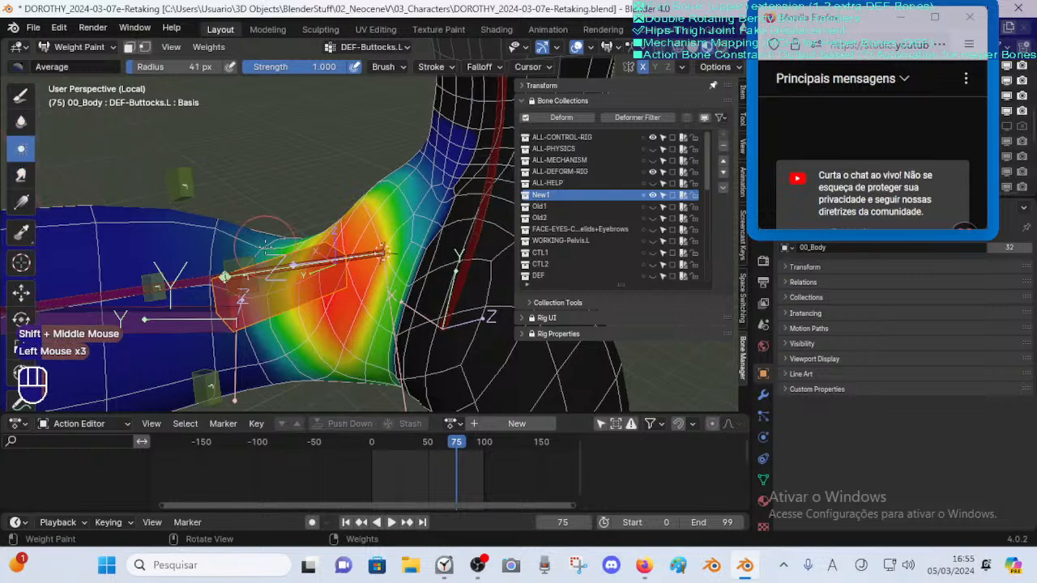
left_click(22, 175)
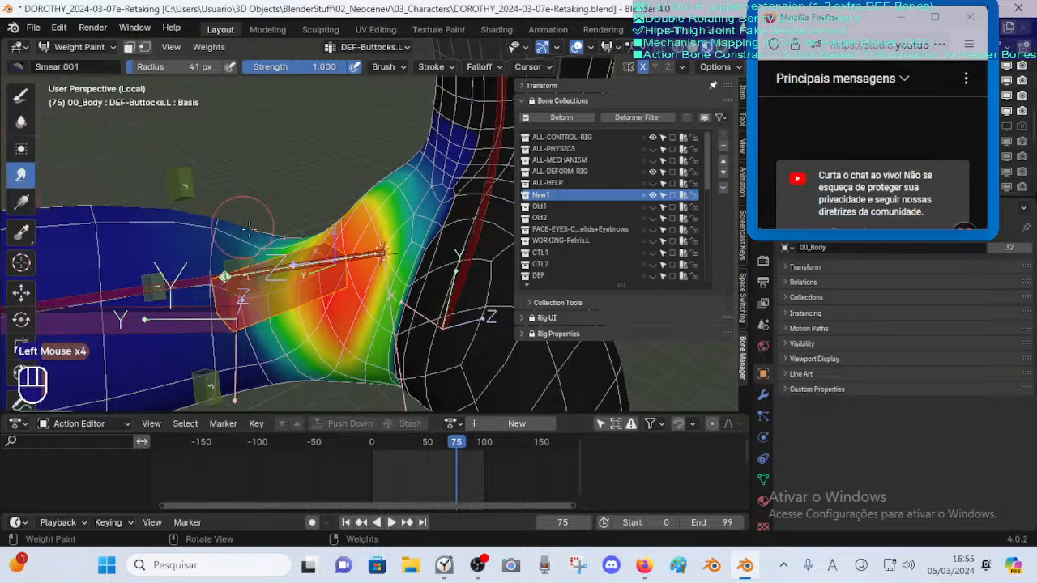
middle_click_drag(243, 243, 253, 240)
left_click(254, 241)
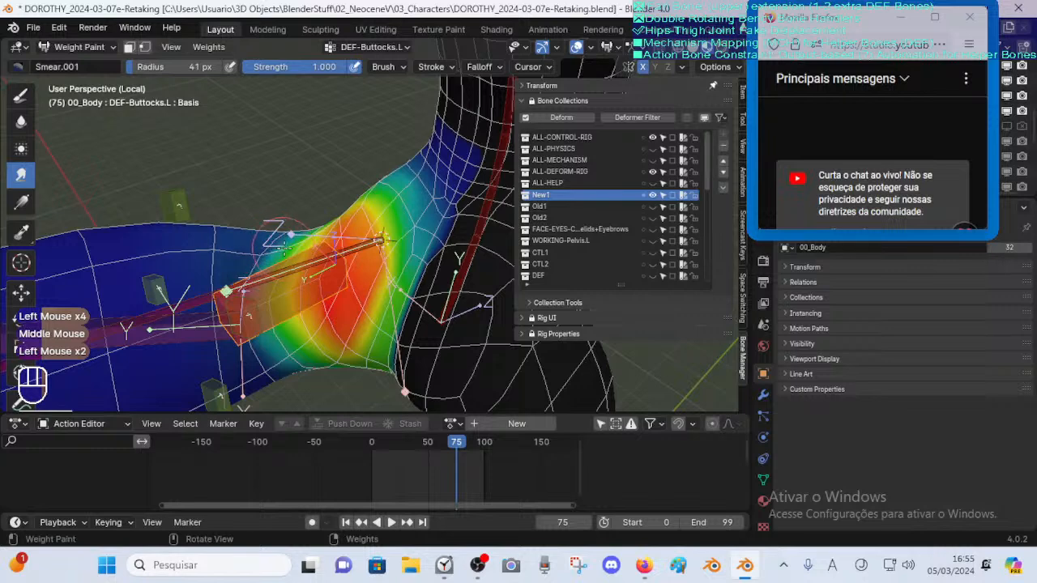
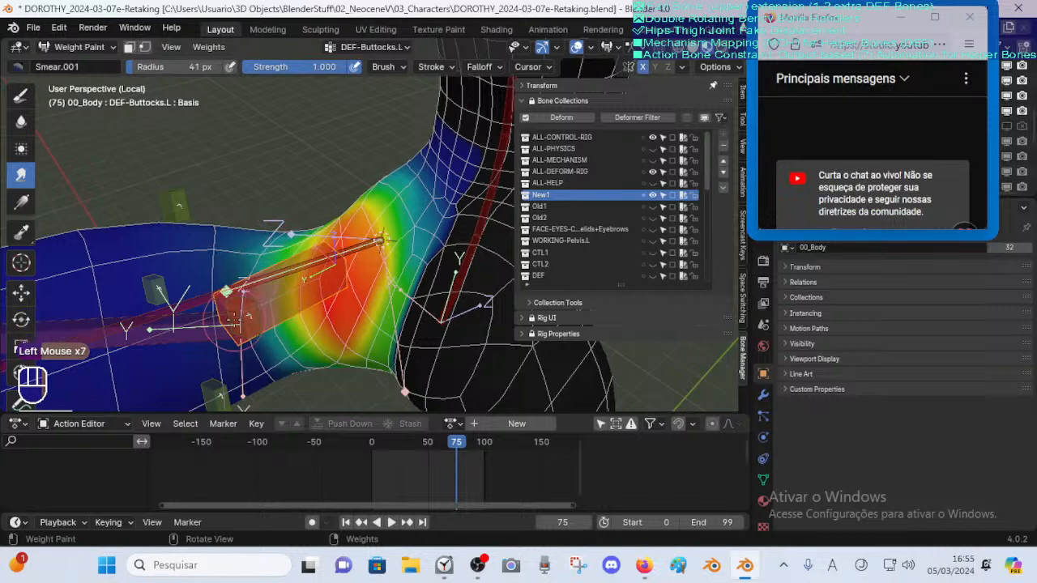
key("ctrl+z")
left_click(252, 317)
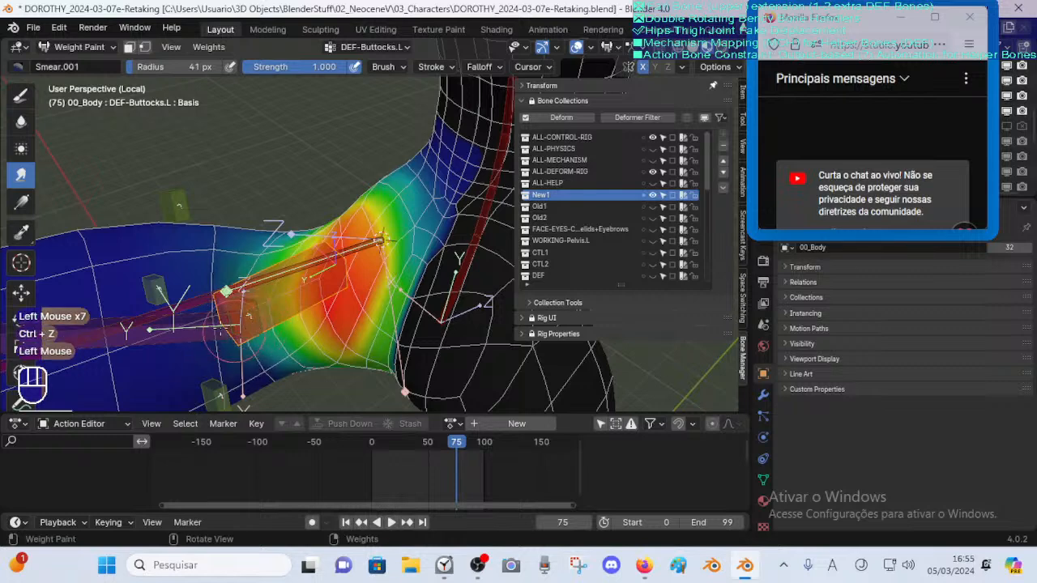
left_click_drag(240, 328, 227, 319)
mouse_move(194, 257)
left_mouse_down()
mouse_move(234, 257)
mouse_move(259, 233)
left_mouse_up()
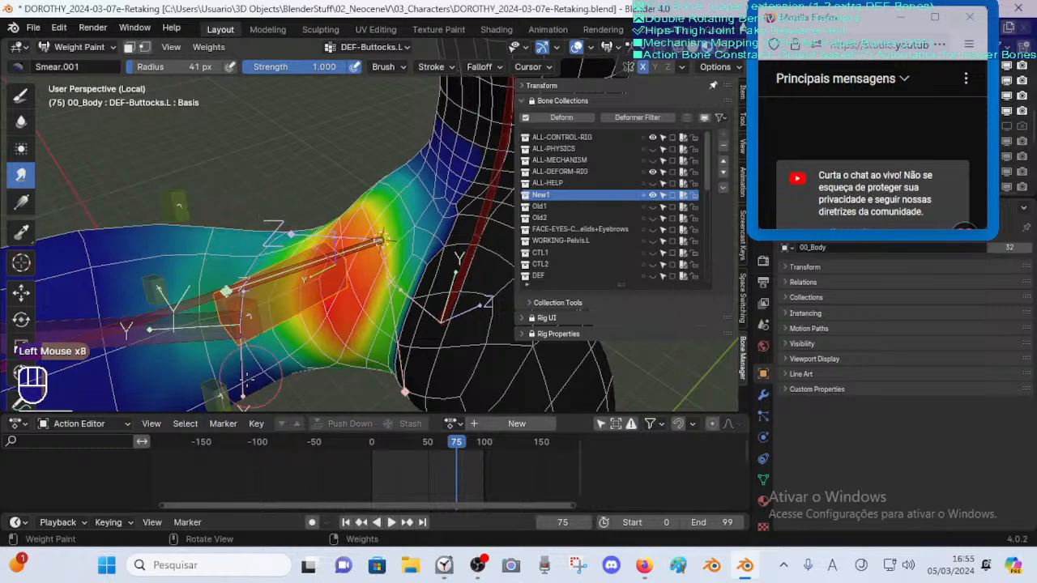
left_click_drag(246, 378, 269, 362)
Smear the weights farther along the outer side and underside of the left thigh, undoing and repainting unwanted strokes
mouse_move(280, 331)
middle_mouse_down("ctrl")
mouse_move(278, 308)
mouse_move(264, 346)
middle_mouse_up("ctrl")
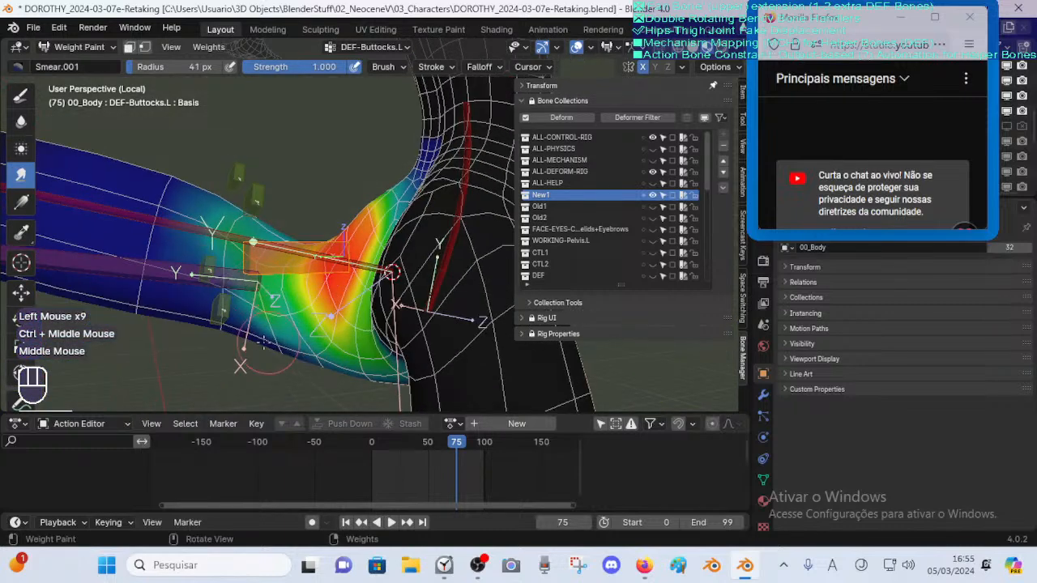
left_click_drag(264, 346, 289, 340)
key("ctrl+z")
mouse_move(287, 330)
middle_mouse_down()
mouse_move(237, 374)
mouse_move(247, 324)
middle_mouse_up()
left_click(255, 311)
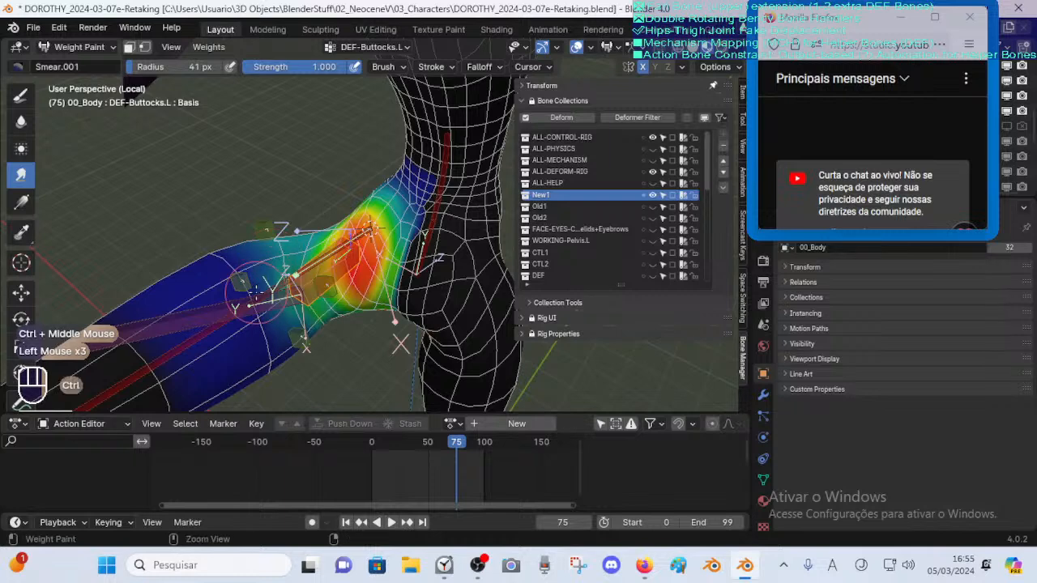
key("ctrl+z")
left_click_drag(261, 259, 242, 270)
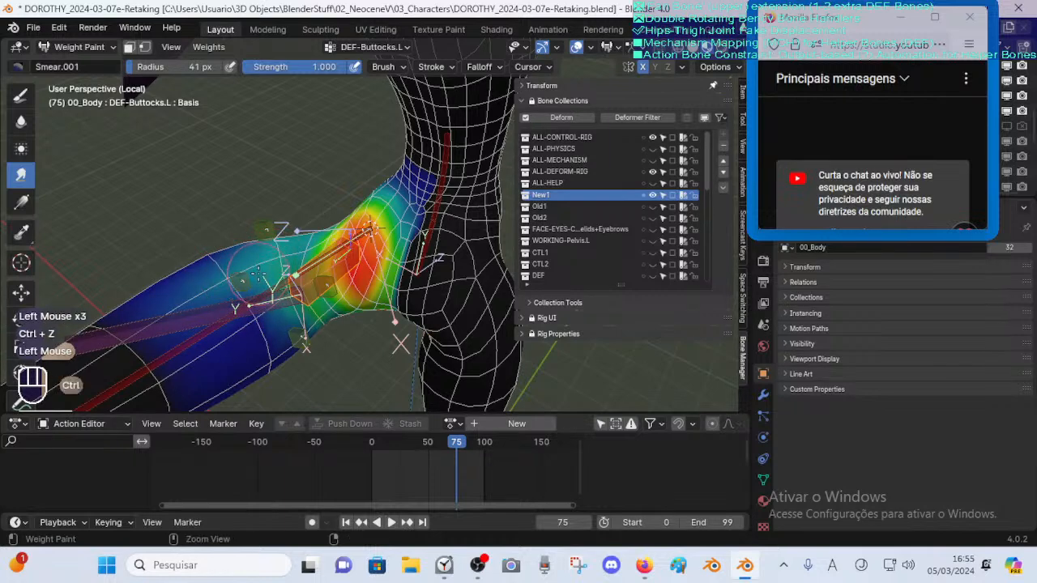
key("ctrl+z")
left_click(257, 277)
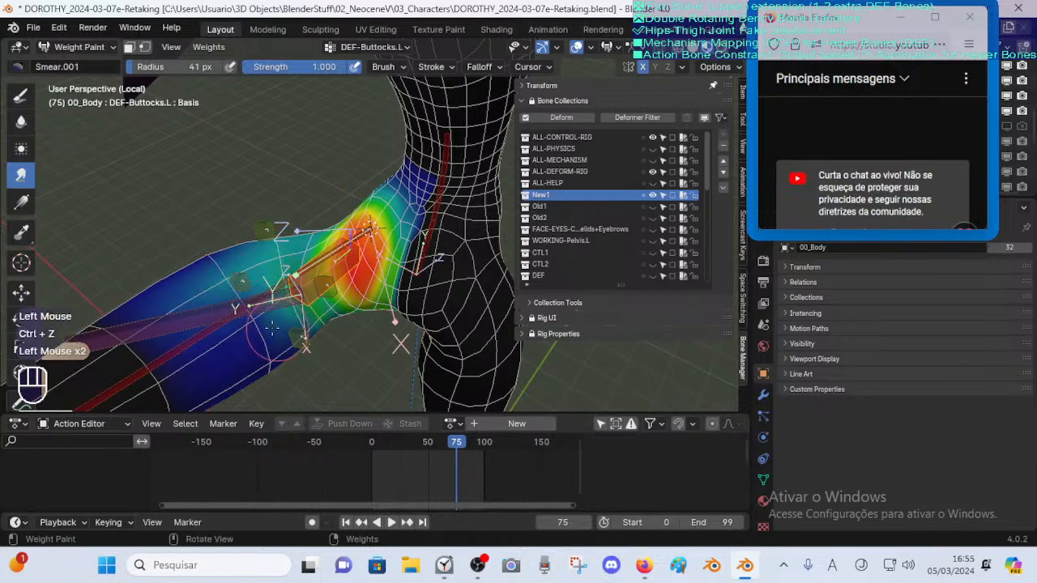
left_click_drag(272, 326, 270, 324)
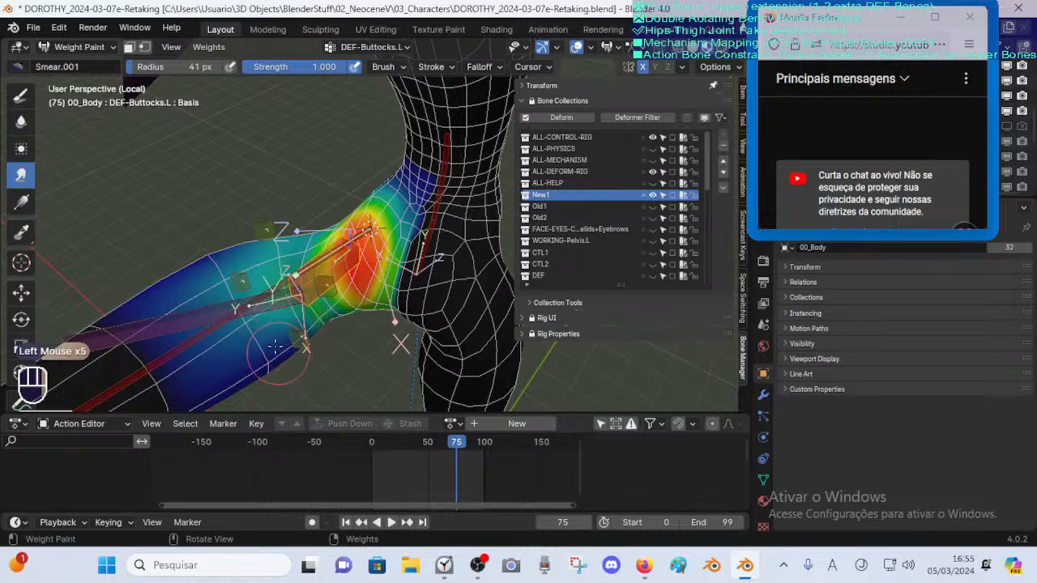
Switch to the Blur brush and soften the smeared weights along the outer left thigh
left_click(25, 125)
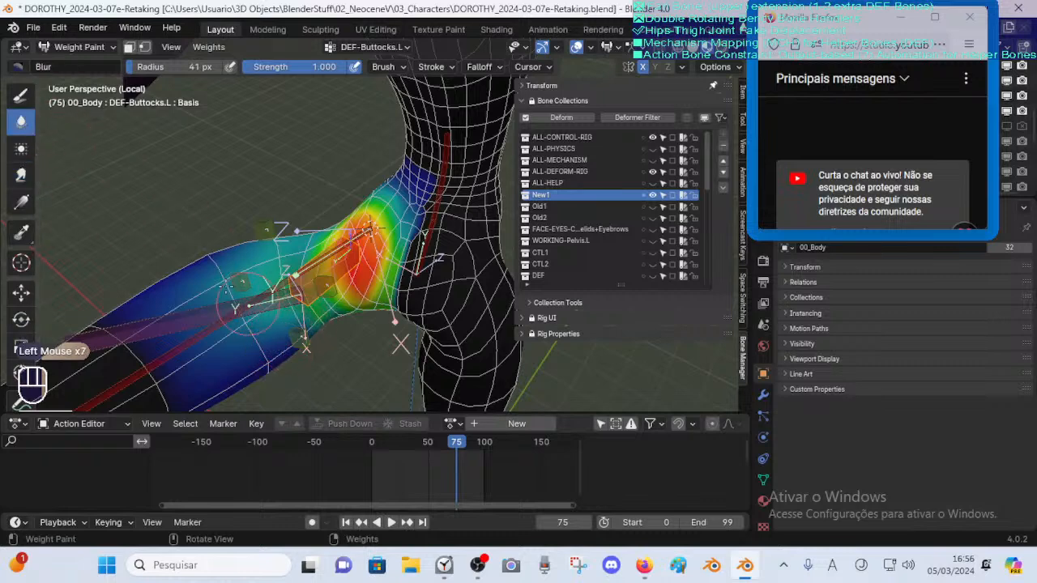
mouse_move(248, 315)
middle_mouse_down()
mouse_move(255, 303)
mouse_move(295, 315)
mouse_move(276, 282)
mouse_move(381, 274)
mouse_move(388, 258)
mouse_move(354, 239)
middle_mouse_up()
left_click(261, 295)
left_click(283, 318)
Test the painted weights by moving the DEF-Buttocks.L bone upward above the left hip crease
left_click(415, 236)
left_click(402, 276)
key("g")
left_click(374, 234)
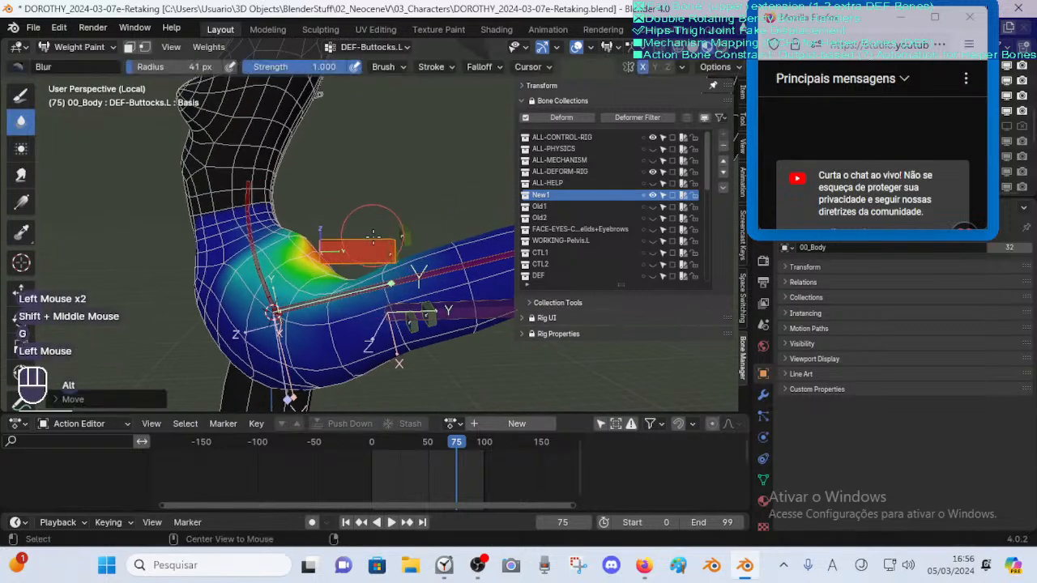
Leave weight painting of the body, enter Pose Mode on the ARM-Dorothy.L armature and select the DEF-Buttocks.L bone
key("alt+q")
key("alt+q")
key("ctrl+Tab")
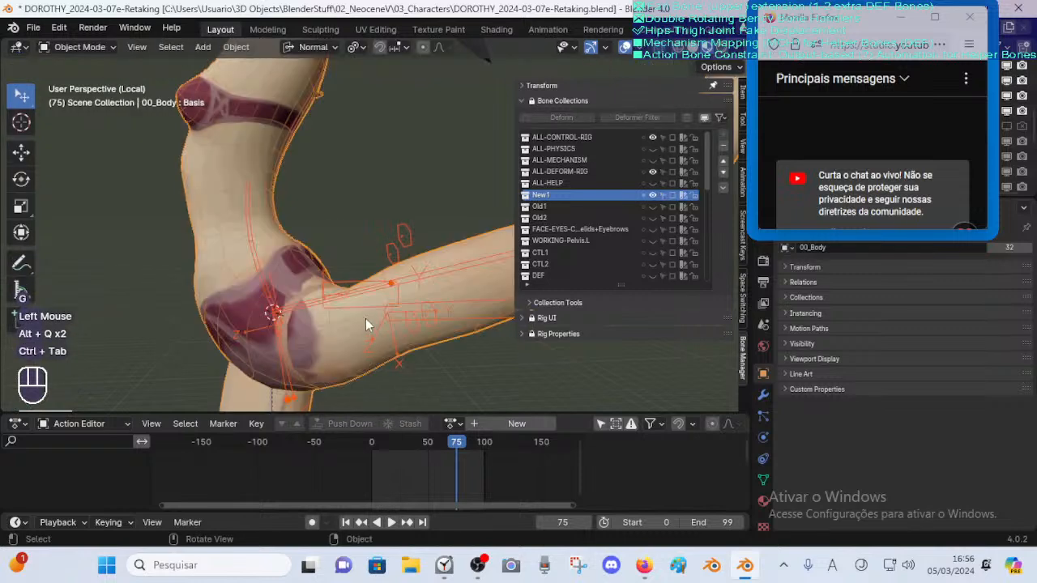
left_click(362, 297)
left_click(361, 280)
key("ctrl+Tab")
left_click(359, 282)
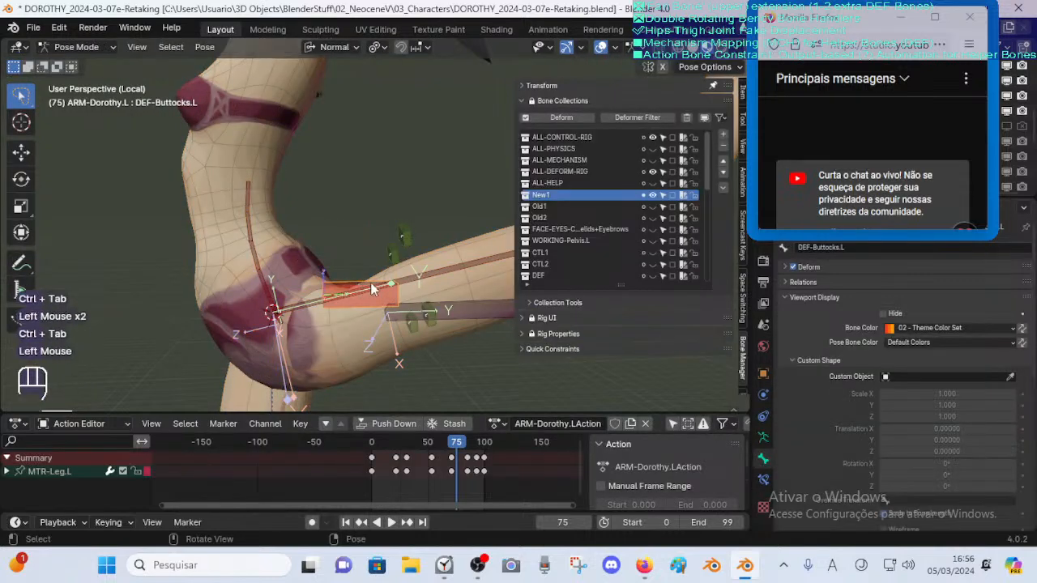
Test rotating the DEF-Buttocks.L bone around its normal X axis, and cancel the rotation
key("r")
key("x")
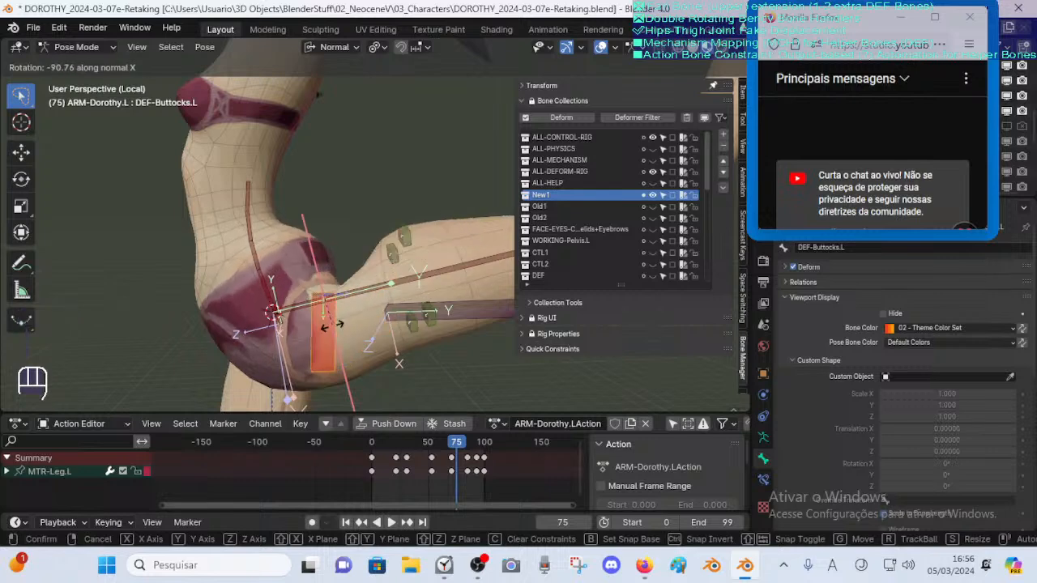
key("Escape")
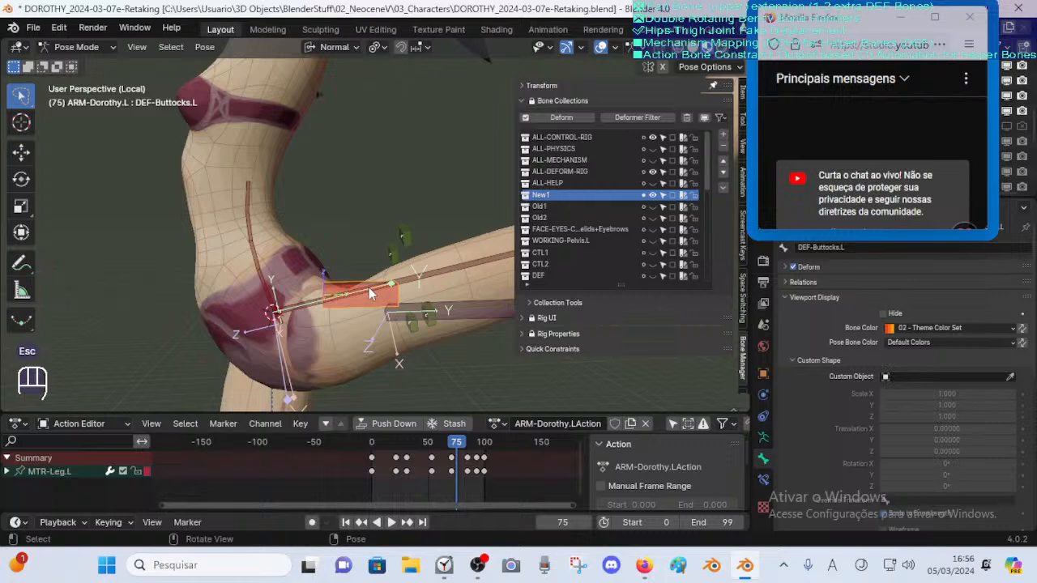
key("alt+space")
key("Escape")
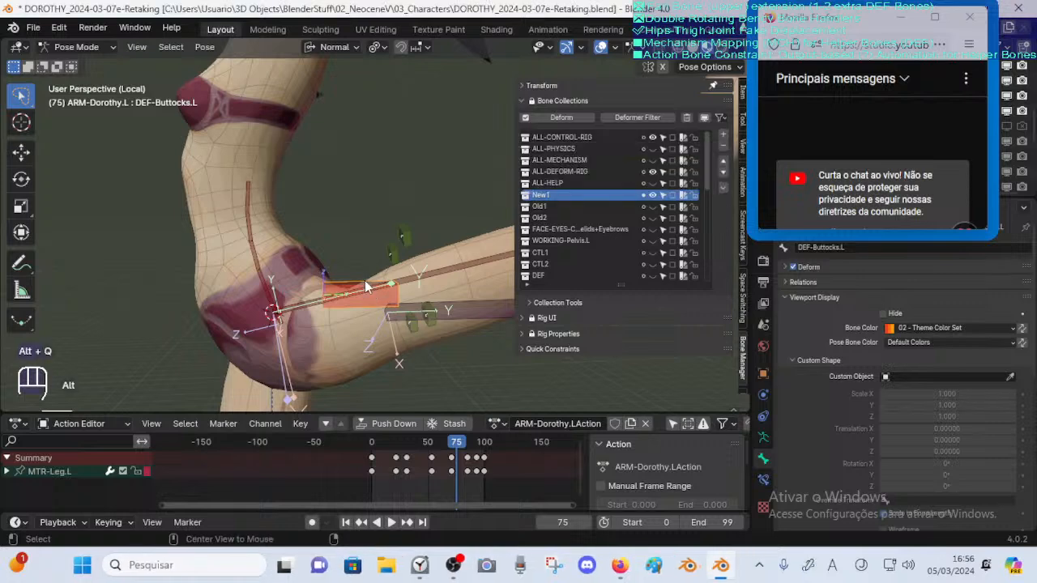
Move the DEF-Buttocks.L bone upward along its normal Z axis and start another move to check the hip crease deformation
key("g")
key("z")
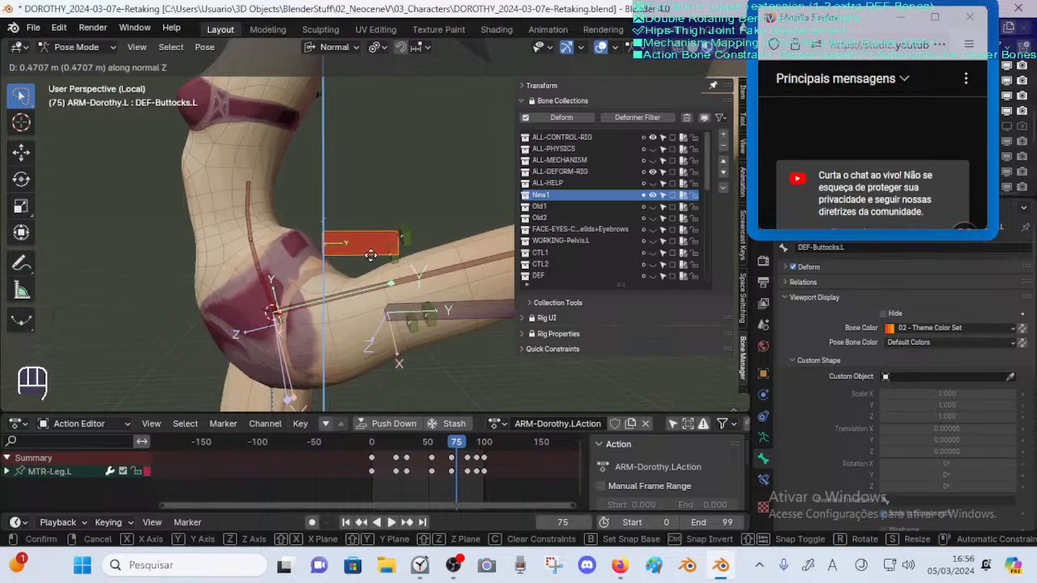
left_click(372, 259)
key("g")
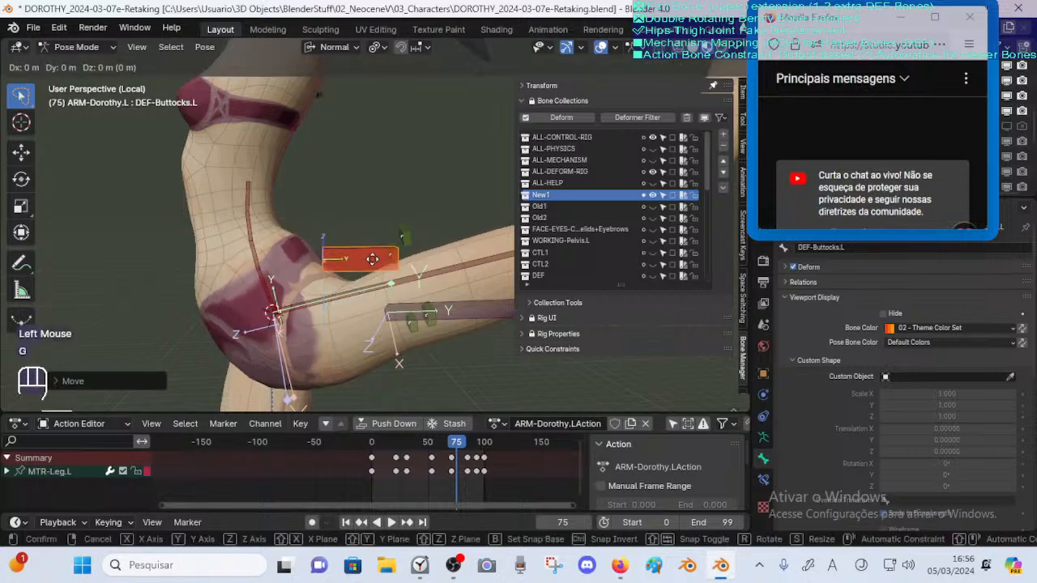
Slide the DEF-Buttocks.L bone along its normal Y axis, and reposition it freely beside the upper thigh
key("y")
left_click(432, 238)
middle_click_drag(432, 238, 293, 230)
key("g")
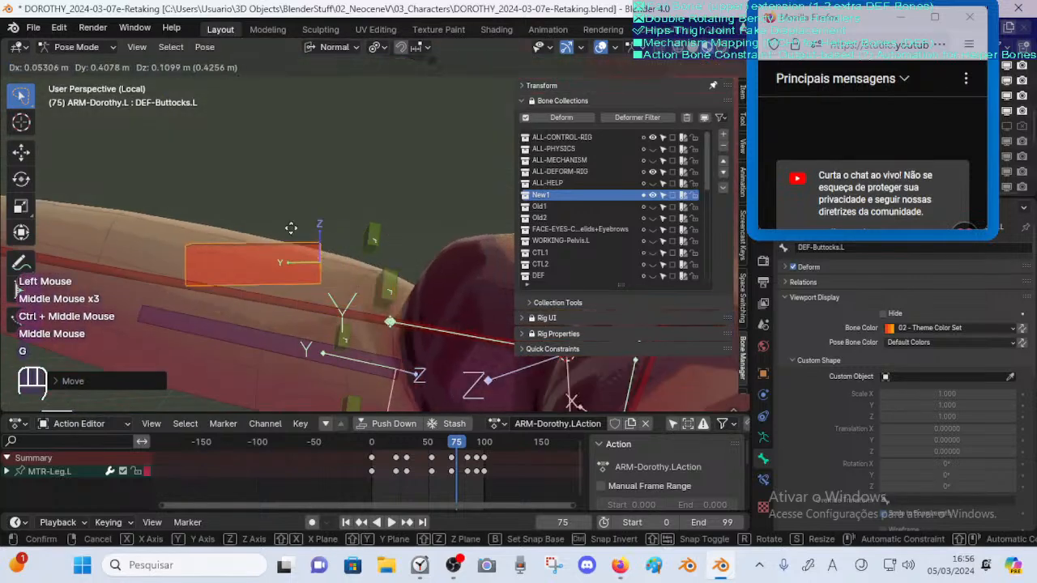
left_click(289, 214)
Try rotating the DEF-Buttocks.L bone about its normal X axis to test the hip deformation
middle_click_drag(365, 243, 374, 236)
middle_click_drag(374, 236, 369, 262, "ctrl")
key("r")
key("x")
left_click(396, 238)
key("alt+q")
key("alt+q")
Move the DEF-Buttocks.L bone about 0.41 m along normal Y and about 0.18 m along normal Z
key("g")
key("y")
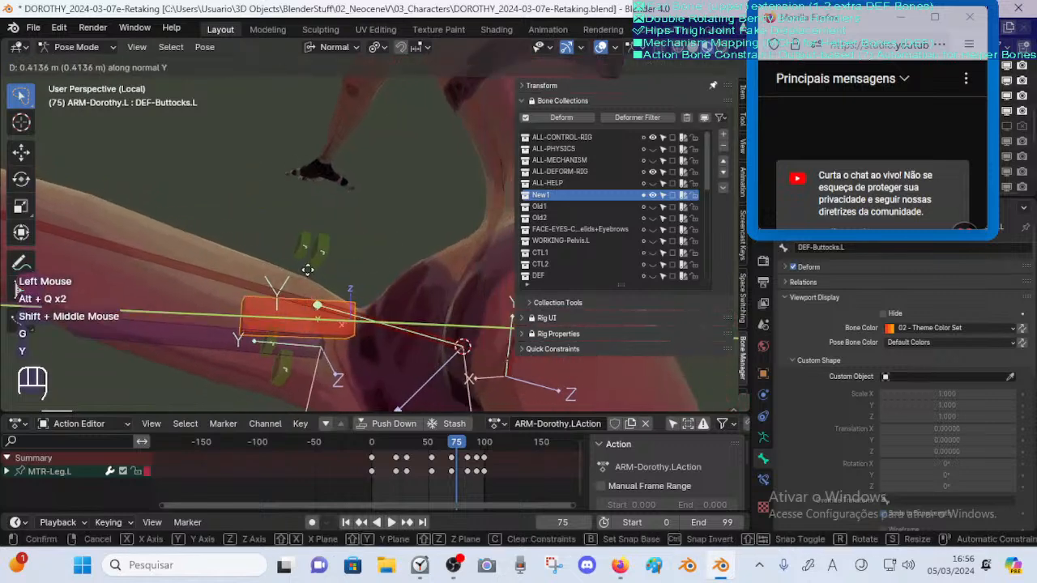
left_click(307, 270)
key("g")
key("z")
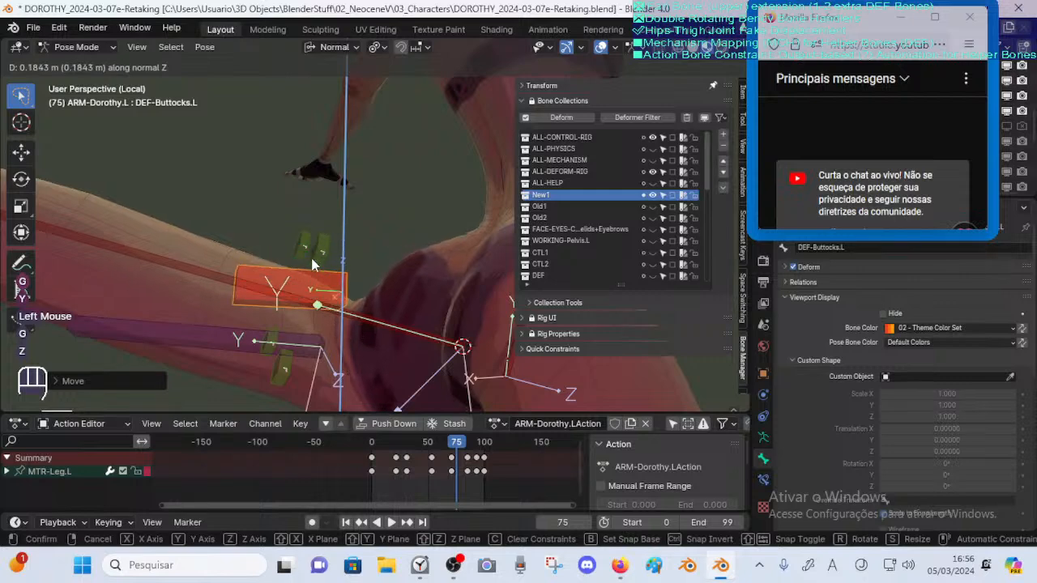
left_click(314, 265)
middle_click_drag(314, 265, 397, 285)
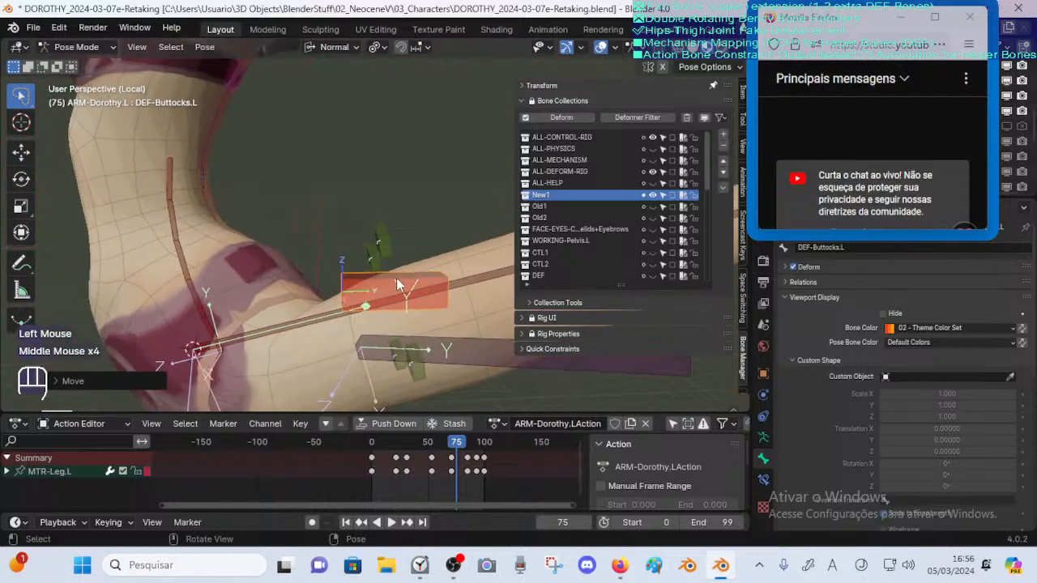
key("r")
key("x")
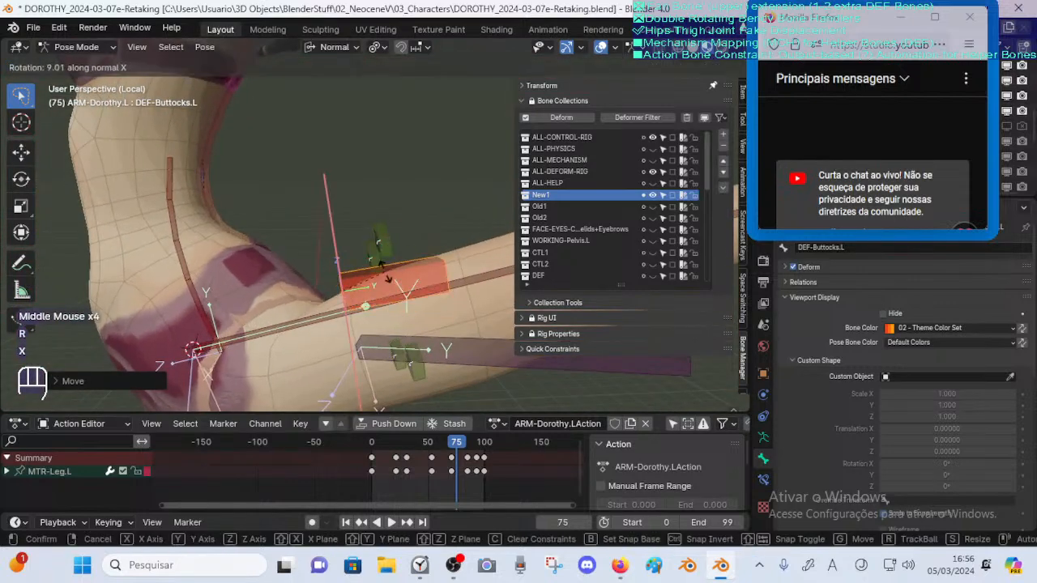
key("Escape")
key("alt+q")
key("alt+q")
Move the DEF-Buttocks.L bone freely in side view so it sits just above the front of the raised thigh
key("g")
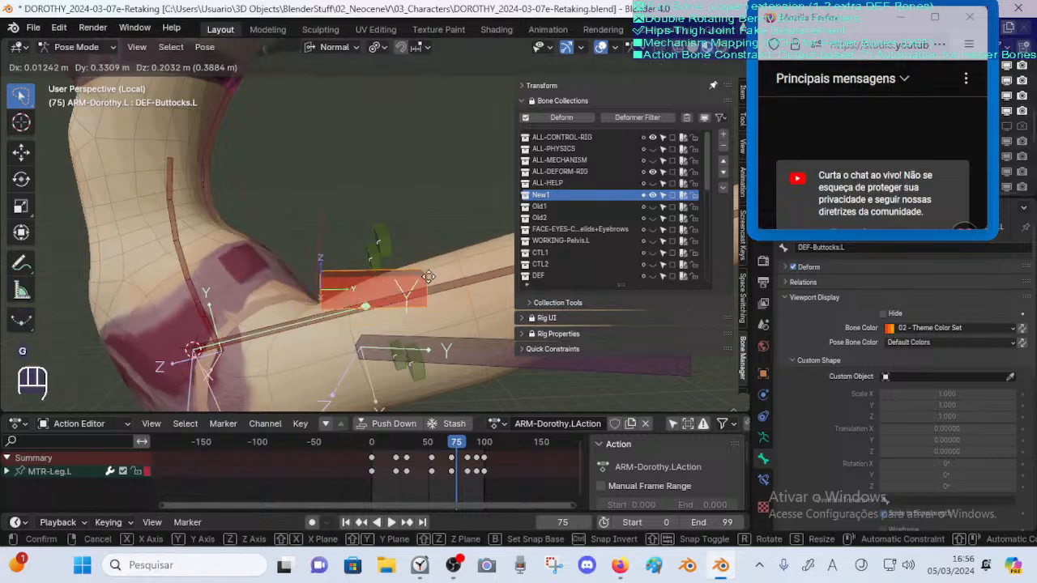
left_click(423, 247)
middle_click_drag(423, 245, 389, 243, "ctrl")
key("g")
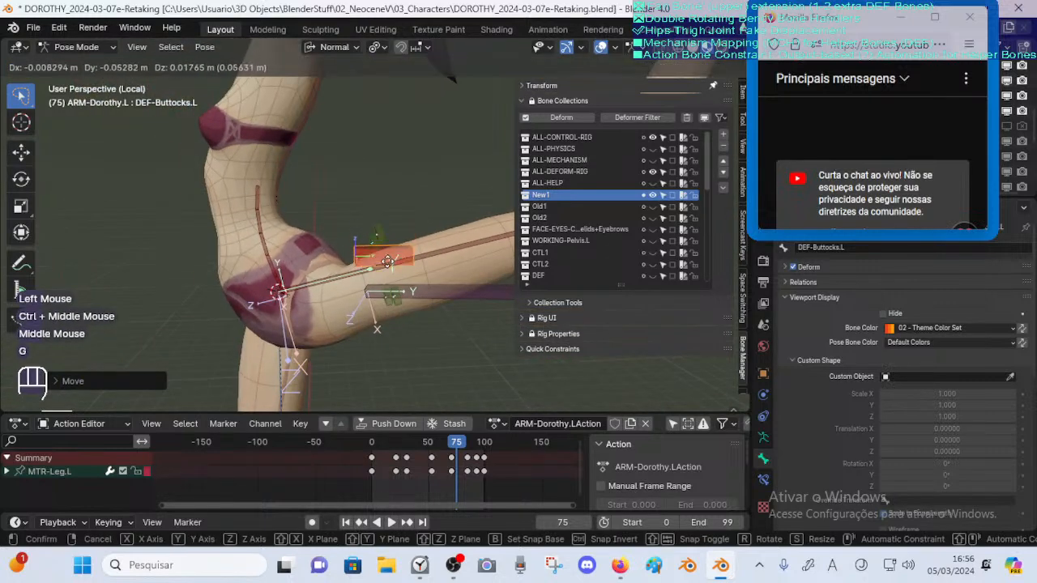
key("Escape")
key("g")
left_click(388, 255)
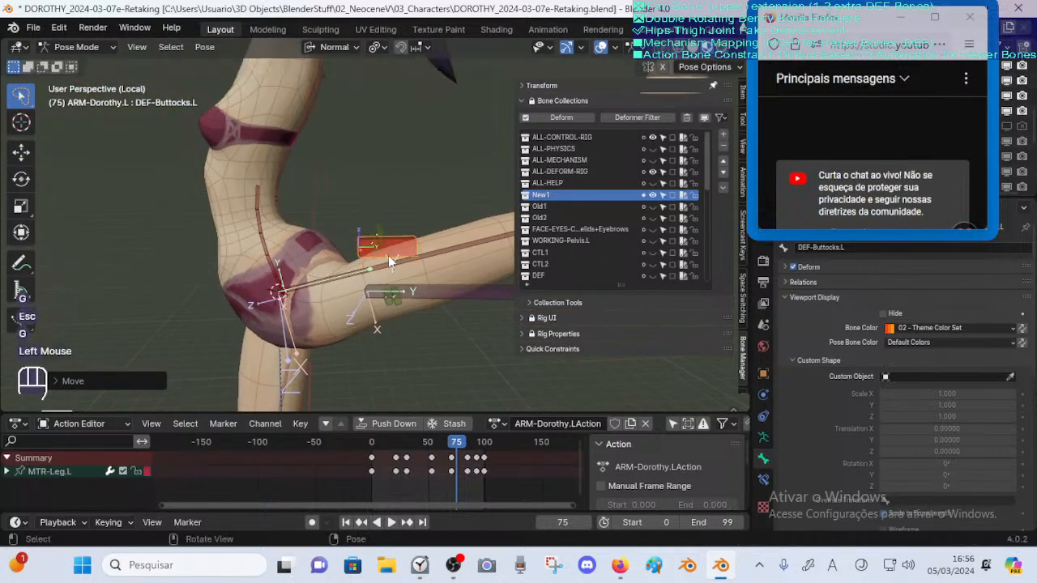
Raise and shift the DEF-Buttocks.L bone further above the raised thigh, adjusting it from the opposite side
middle_click_drag(388, 255, 366, 256, "ctrl")
key("g")
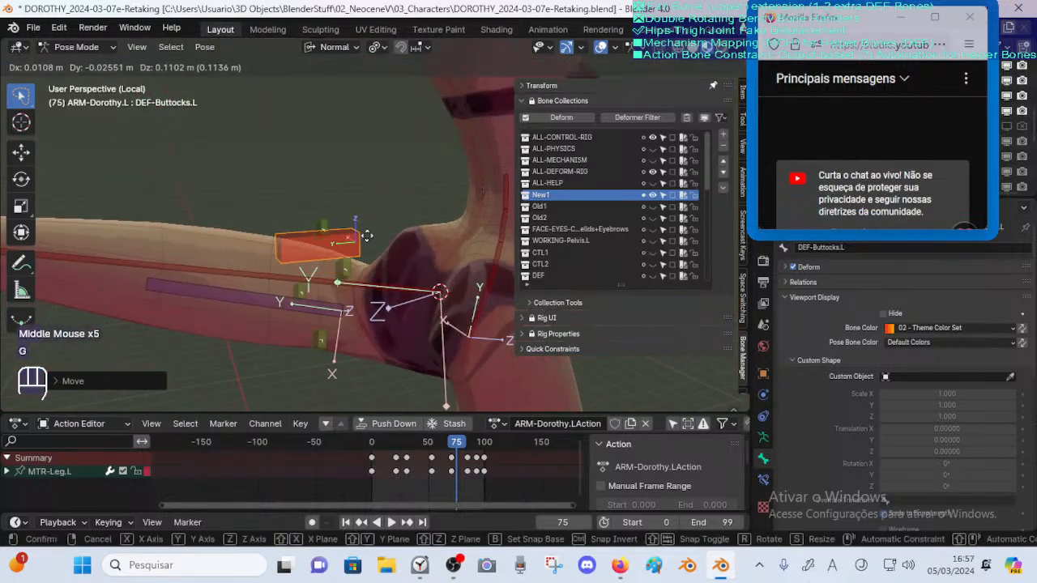
left_click(373, 248)
key("g")
left_click(410, 225)
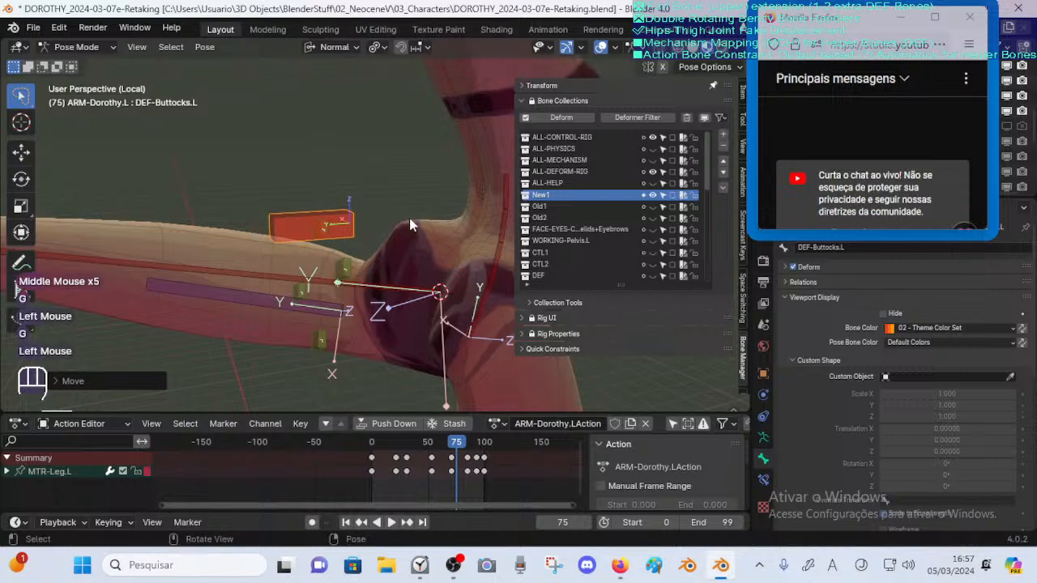
middle_click_drag(377, 231, 413, 249)
key("g")
left_click(340, 245)
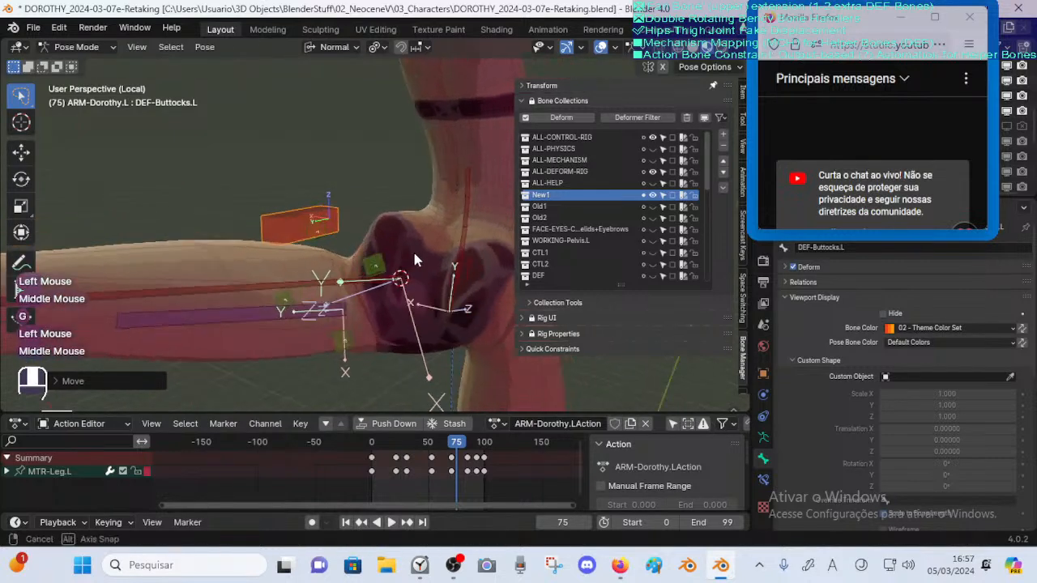
Test the hip deformation by moving the DEF-Buttocks.L bone repeatedly while viewing the thigh from above
middle_click_drag(348, 252, 364, 318)
key("g")
left_click(399, 243)
key("g")
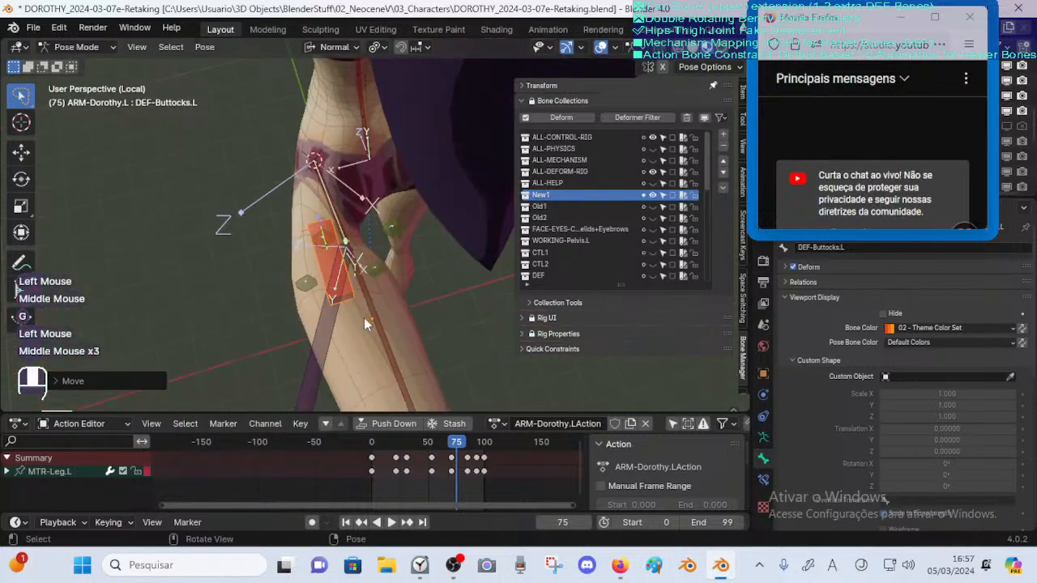
left_click(384, 252)
middle_click_drag(384, 253, 361, 296)
key("g")
left_click(367, 212)
key("g")
left_click(347, 260)
middle_click_drag(361, 295, 396, 267)
middle_click_drag(397, 268, 424, 247)
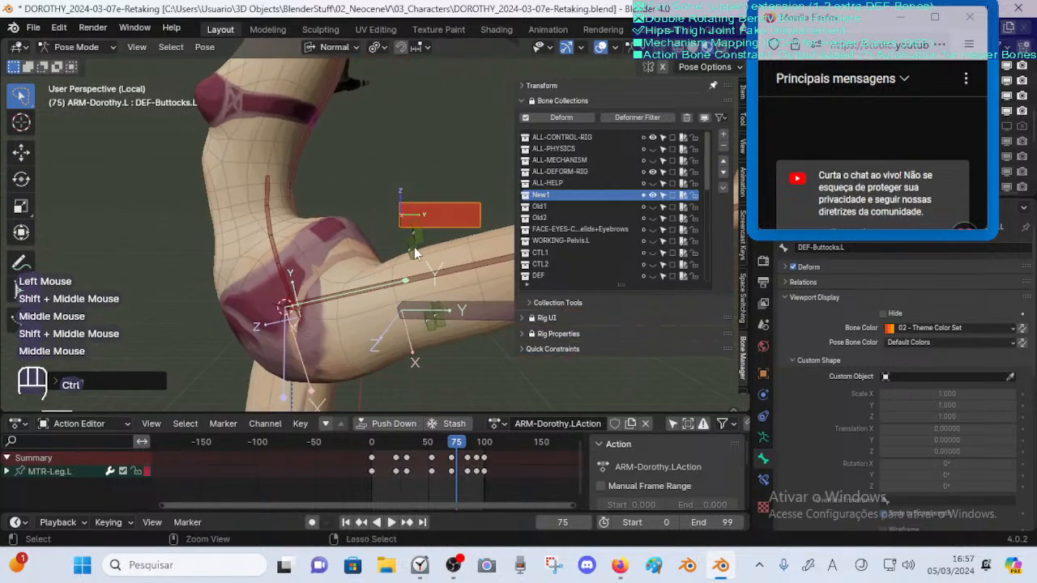
Select the 00_Body mesh together with the armature and enter Weight Paint mode with DEF-Buttocks.L active
key("ctrl+Tab")
left_click(353, 228, "shift")
key("ctrl+Tab")
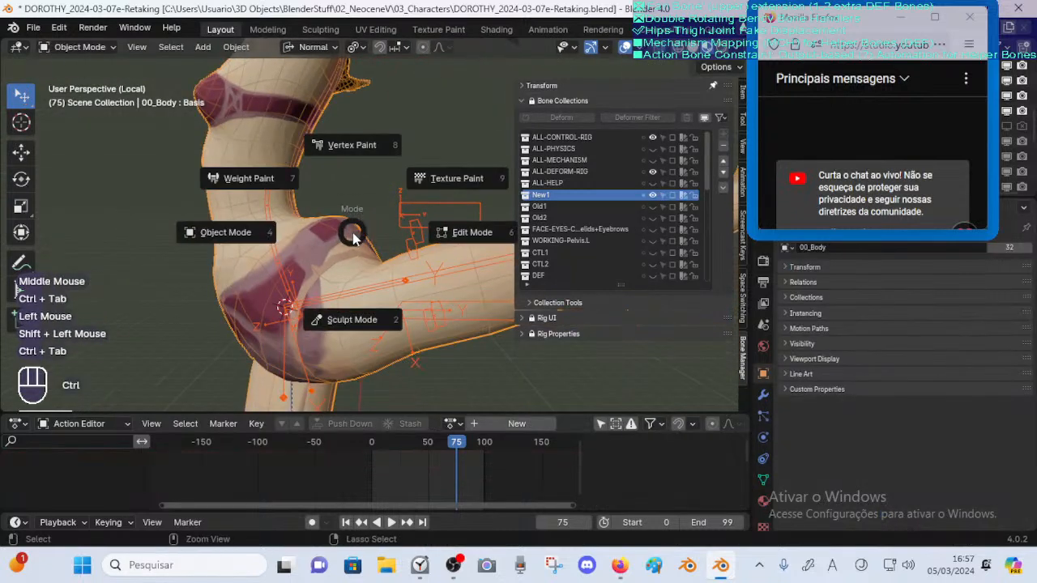
left_click_drag(428, 203, 423, 220, "alt")
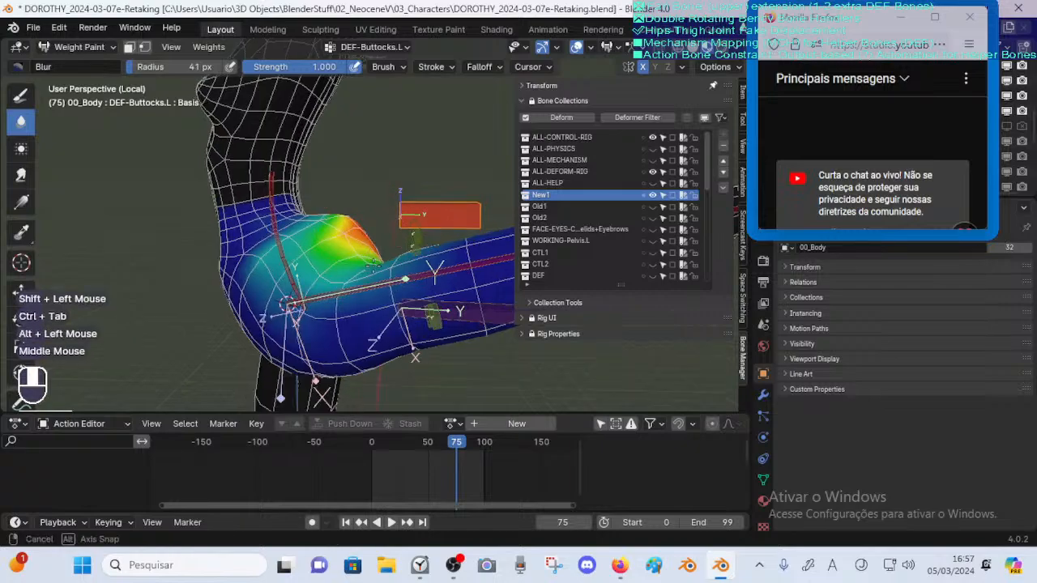
middle_click_drag(423, 221, 206, 175)
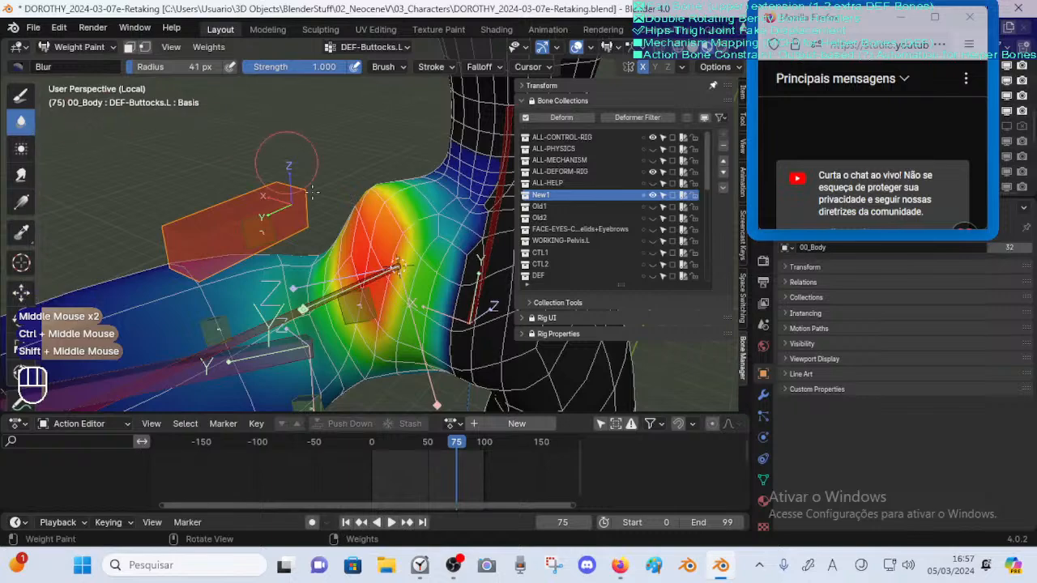
Blur the DEF-Buttocks.L weights around the hip and upper thigh with the Blur tool at strength 1.000
middle_click_drag(313, 192, 337, 235)
left_click_drag(336, 235, 381, 174)
middle_click_drag(381, 174, 350, 177)
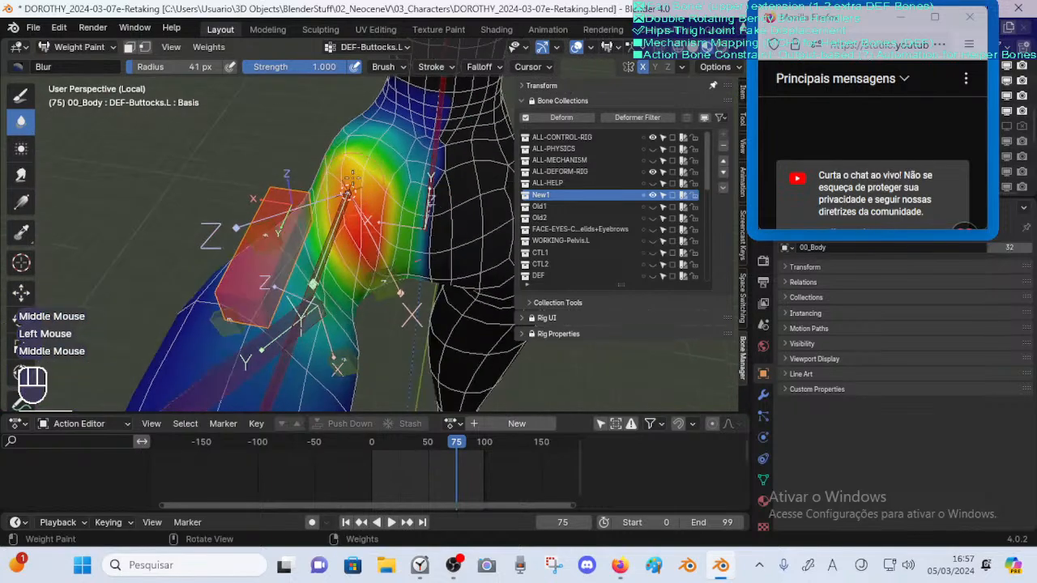
key("shift+f")
left_click(357, 162)
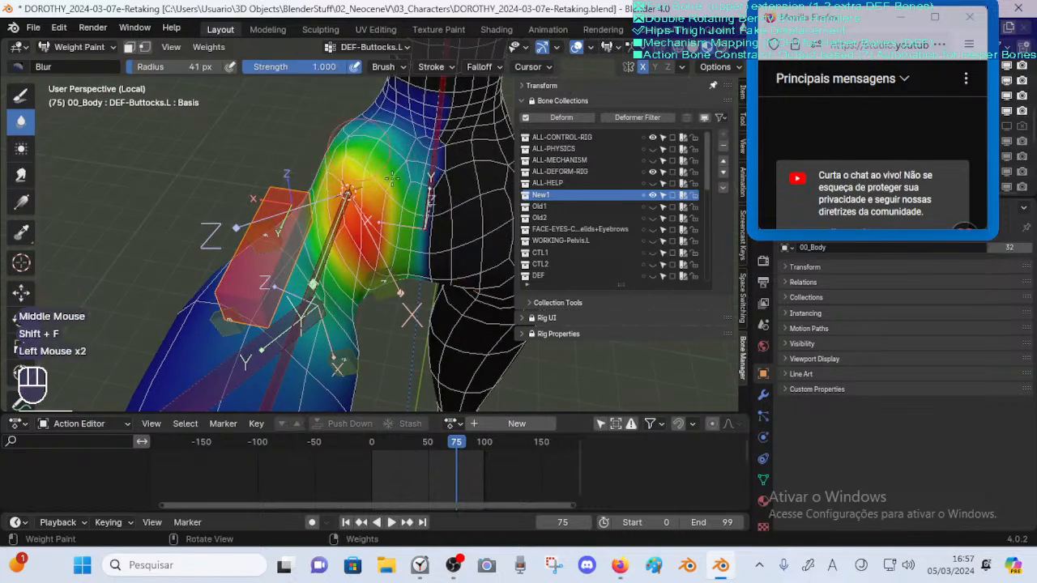
mouse_move(377, 174)
middle_mouse_down()
mouse_move(290, 173)
mouse_move(199, 271)
mouse_move(243, 267)
mouse_move(338, 299)
mouse_move(345, 239)
middle_mouse_up()
left_click(289, 172)
left_click(195, 267)
left_click(338, 299)
Switch to the Draw weight tool and choose the Mix brush
left_click(21, 174)
left_click(21, 95)
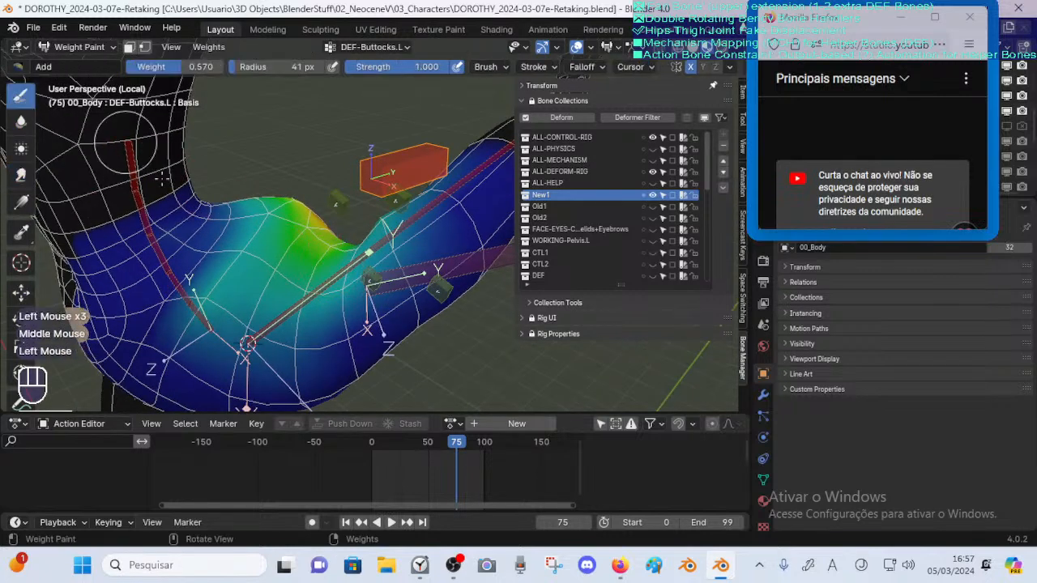
key("shift+f")
key("Escape")
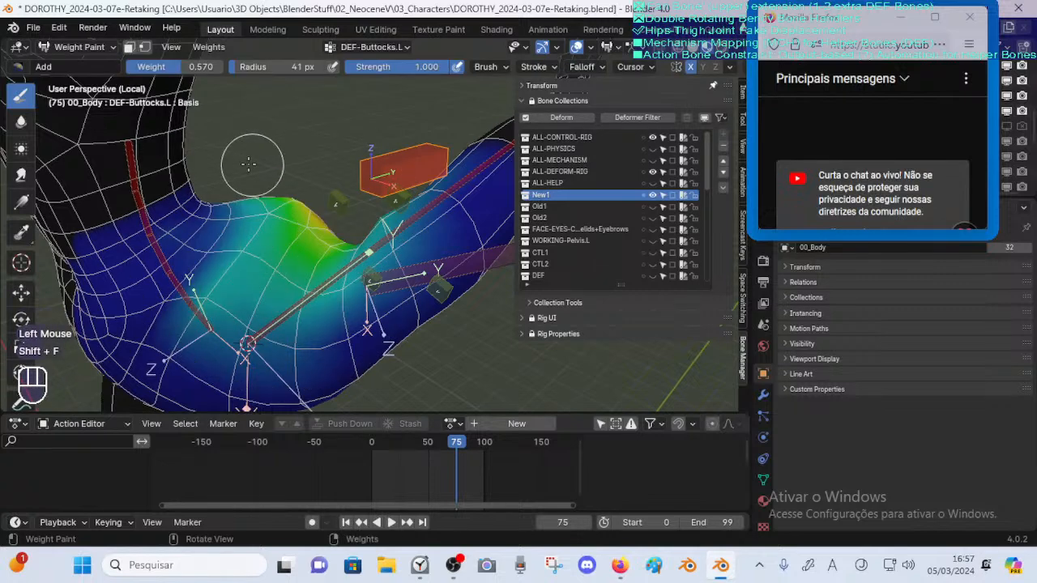
left_click(40, 67)
left_click(340, 122)
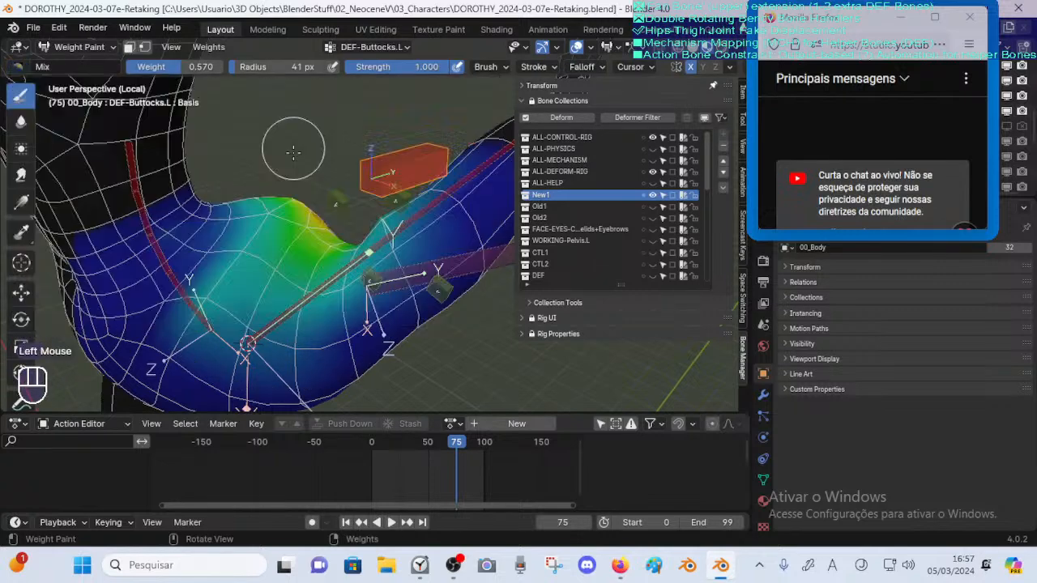
Test the Mix brush's alternate stroke actions on the hip weights between the spine and thigh bones
right_click(280, 267, "shift")
right_click(280, 268, "ctrl")
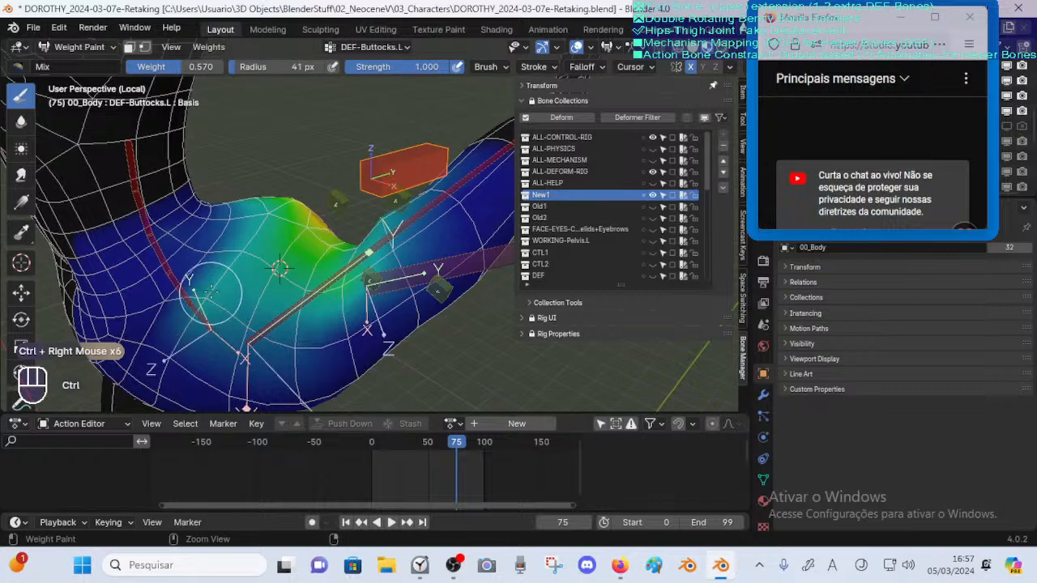
middle_click_drag(204, 245, 236, 256, "shift")
right_click(238, 257, "shift")
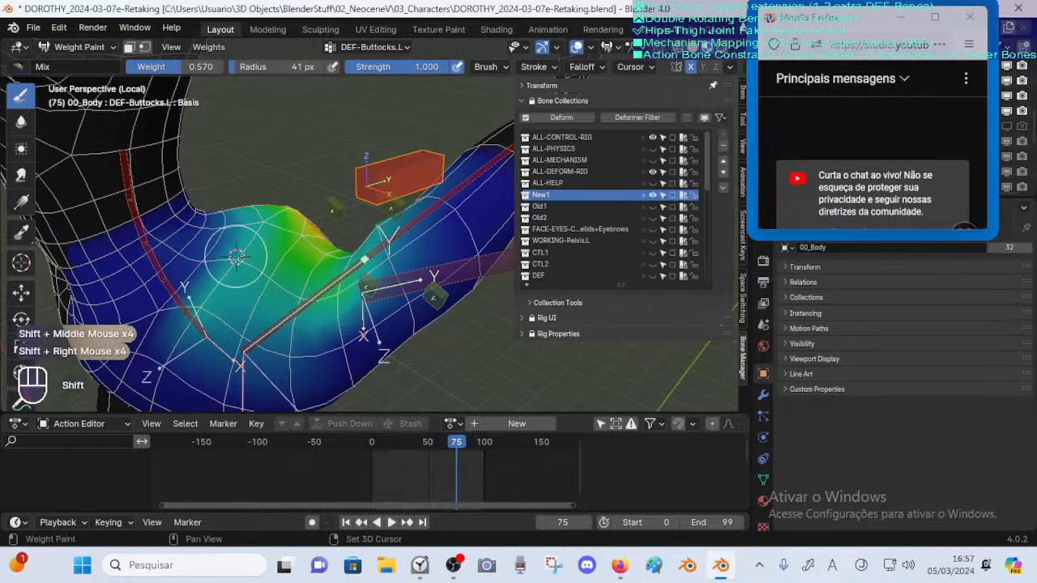
right_click(235, 257)
right_click(239, 257)
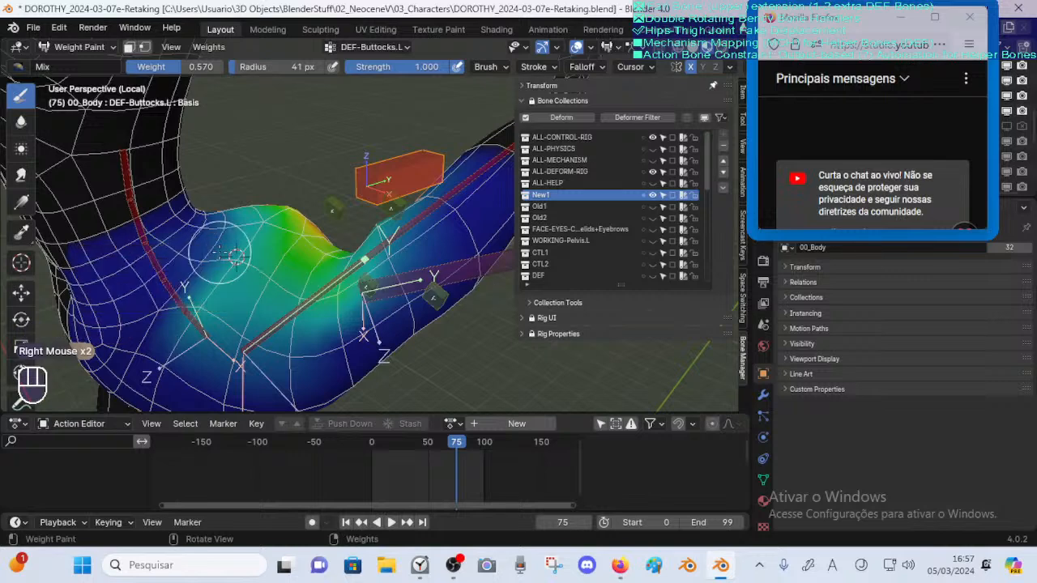
left_click(202, 257, "shift")
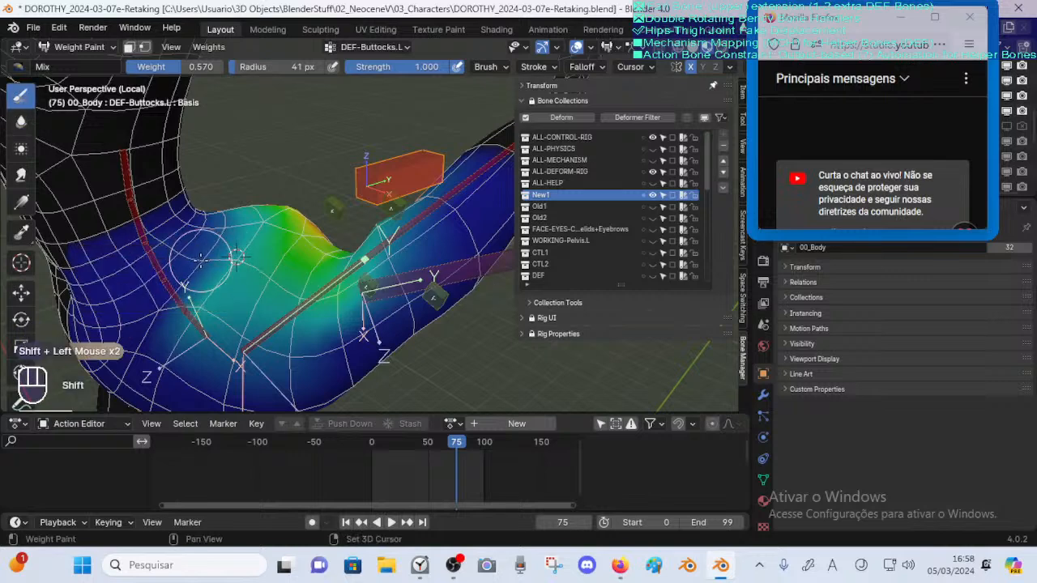
right_click(202, 257, "shift")
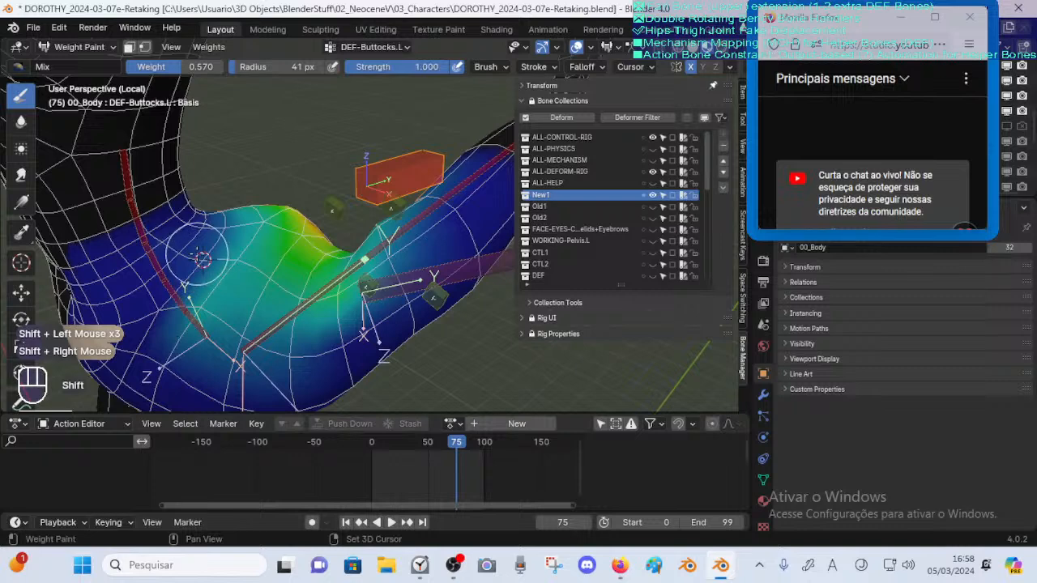
Change to the Draw brush and try its alternate stroke actions on the same hip area
left_click(16, 71)
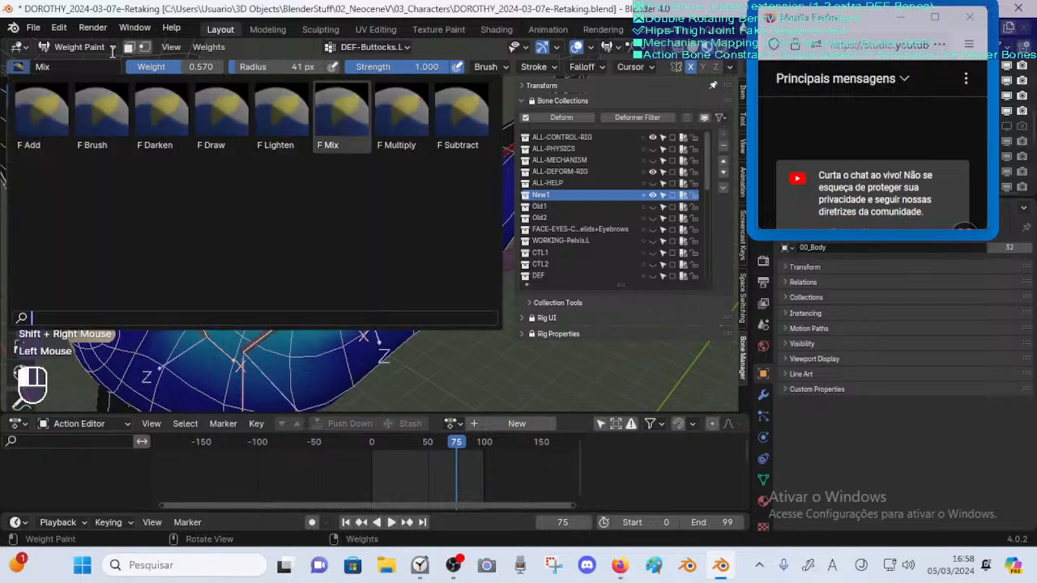
left_click(222, 122)
left_click(203, 259, "shift")
right_click(201, 259, "shift")
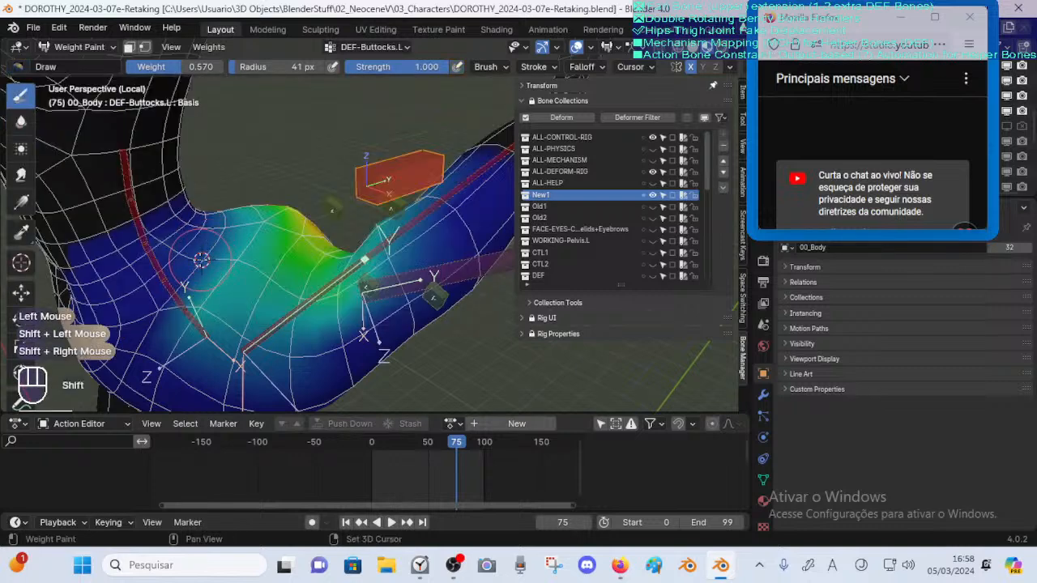
right_click(201, 259, "ctrl")
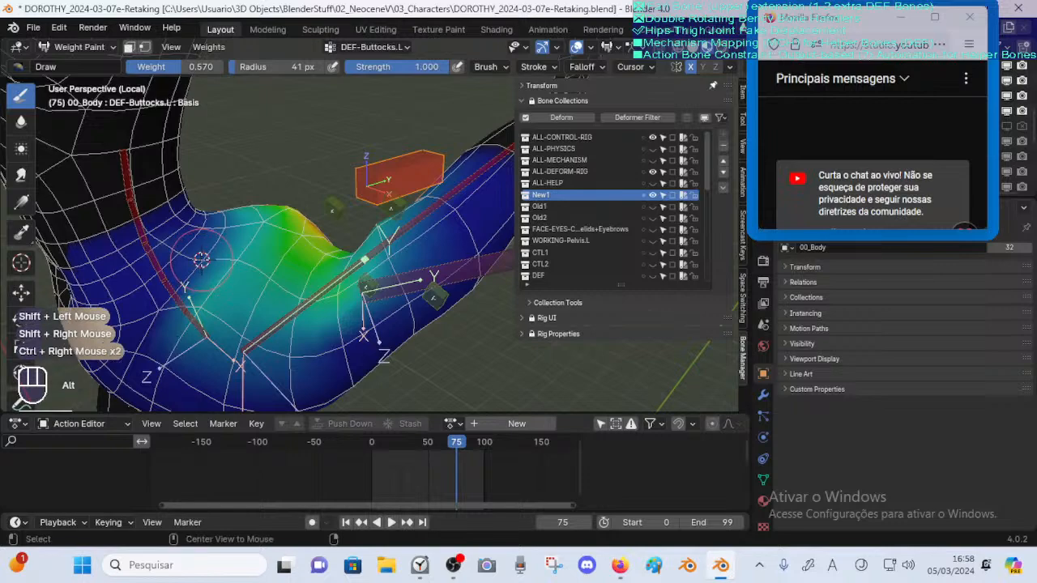
left_click(201, 259, "alt")
middle_click(201, 260, "alt")
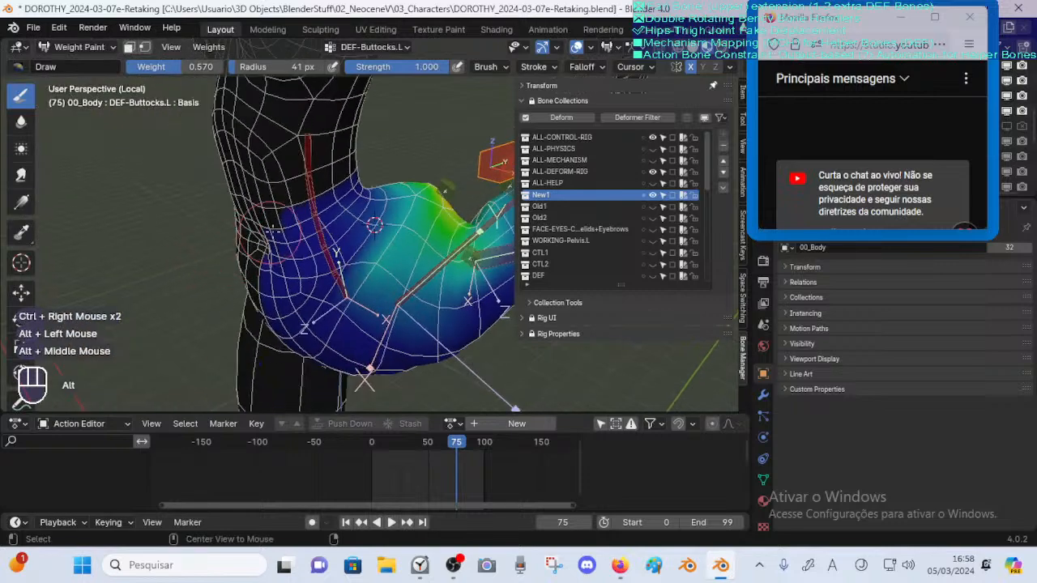
Frame the hip from the side and make Mix the active brush again
middle_click_drag(332, 216, 279, 215)
mouse_move(280, 215)
middle_mouse_down("shift")
mouse_move(230, 210)
mouse_move(223, 219)
middle_mouse_up("shift")
middle_click_drag(223, 219, 222, 169, "ctrl")
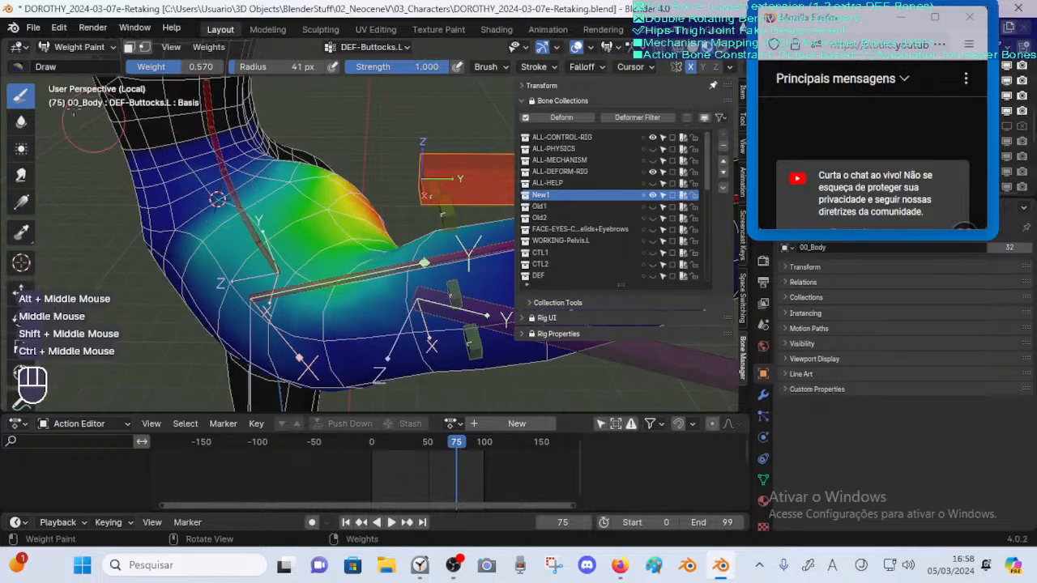
left_click(46, 66)
left_click(344, 114)
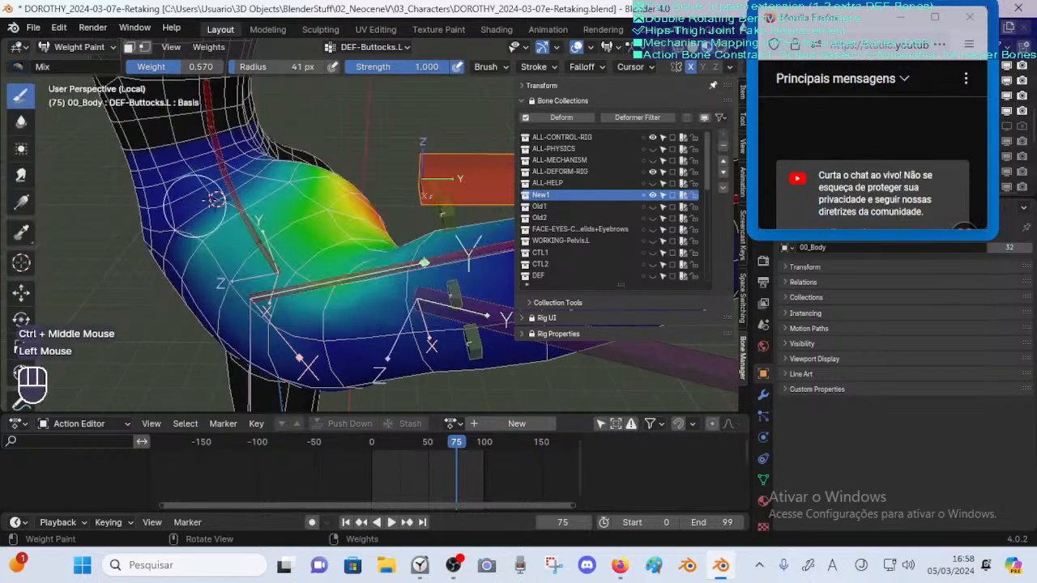
Try the Mix brush's alternate and inverted strokes on the hip, placing the 3D cursor on its surface
middle_click_drag(194, 205, 270, 230)
right_click(268, 231, "ctrl")
left_click(274, 230, "shift")
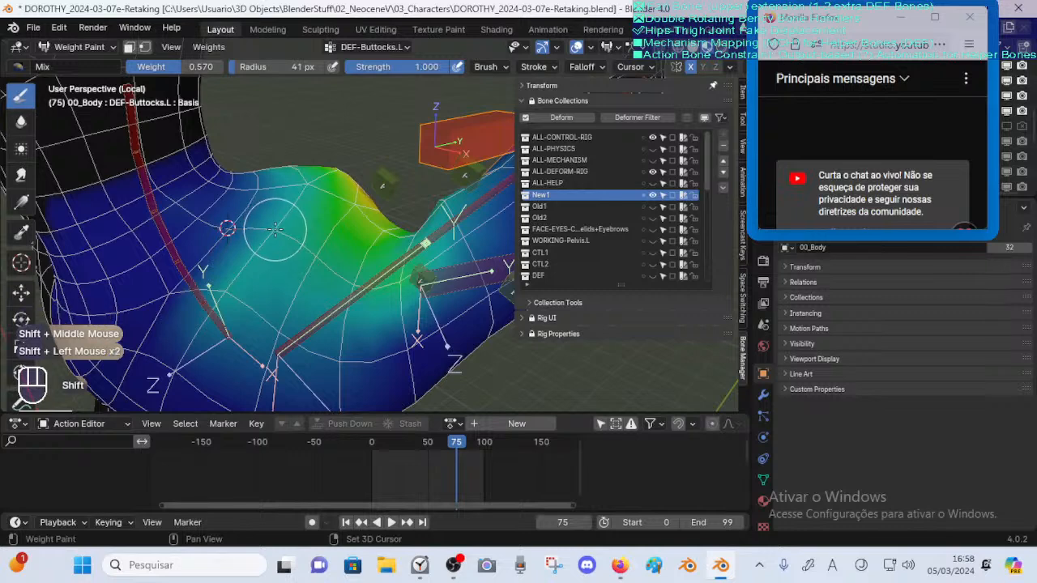
right_click(274, 229, "shift")
left_click(274, 228, "shift")
middle_click(273, 229, "shift")
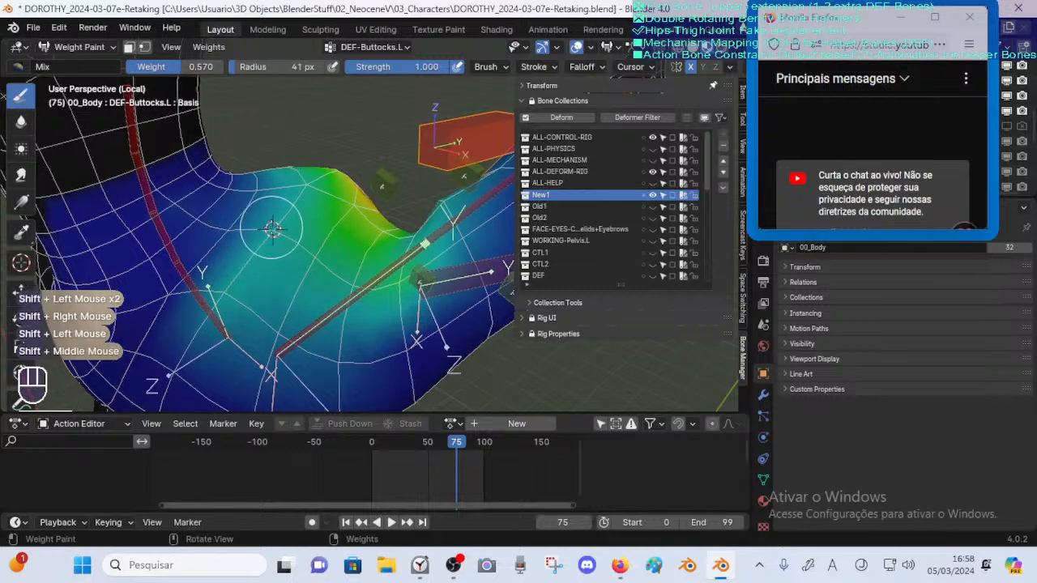
left_click(273, 229, "ctrl")
right_click(272, 230, "ctrl")
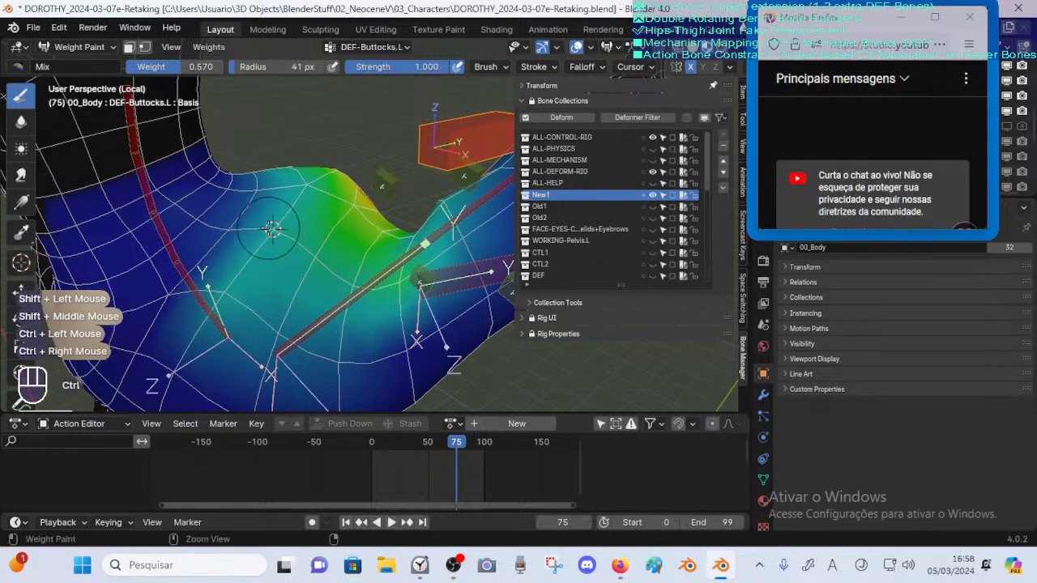
Try the Mix brush's inverted strokes on the waist weights beside the spine bone, undoing the changes
left_click(194, 203, "ctrl")
left_click(180, 196, "ctrl")
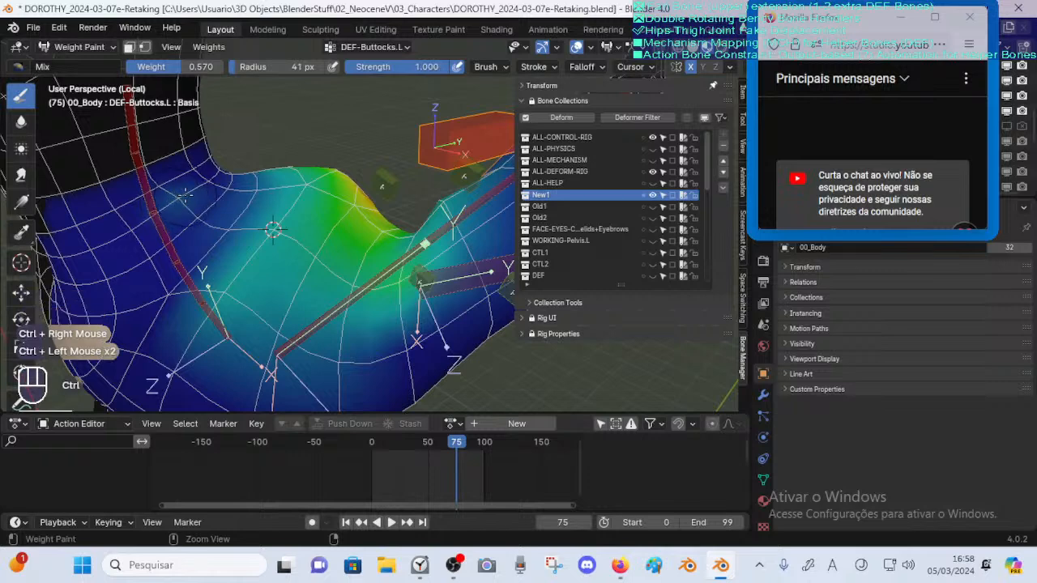
key("ctrl+z")
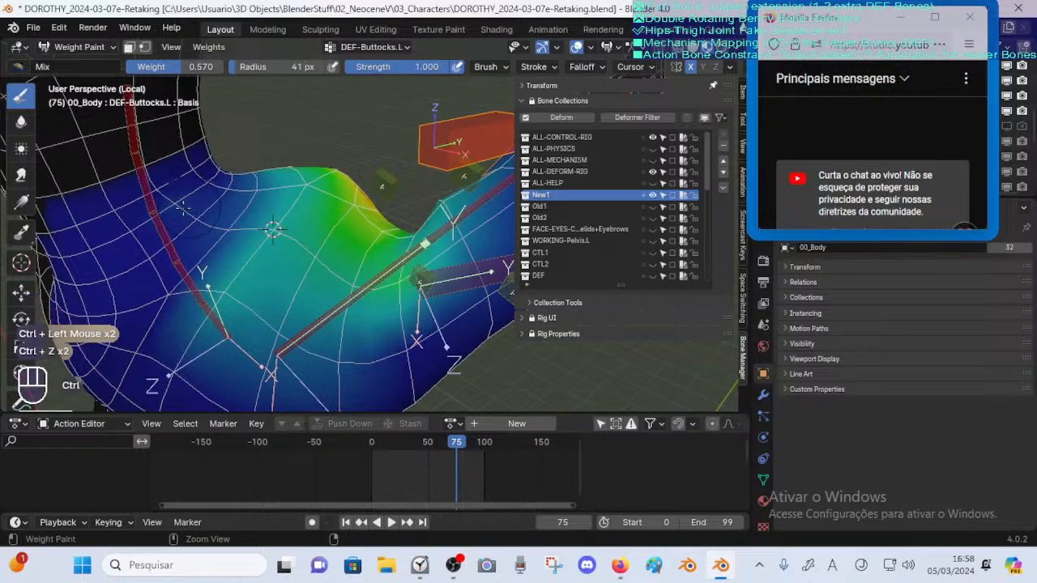
right_click(180, 206, "ctrl")
right_click(175, 204, "ctrl")
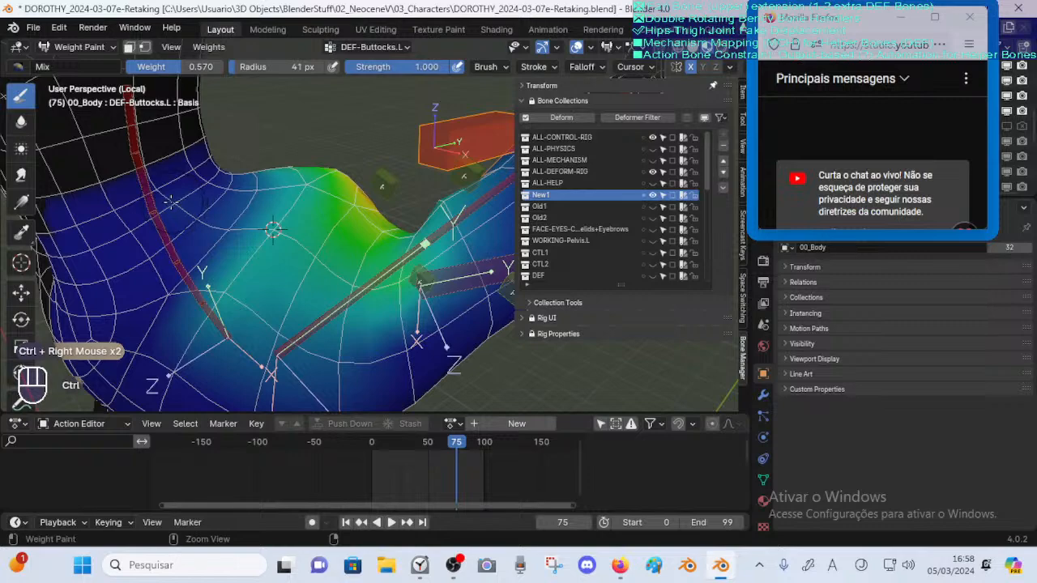
middle_click_drag(170, 203, 167, 205, "ctrl")
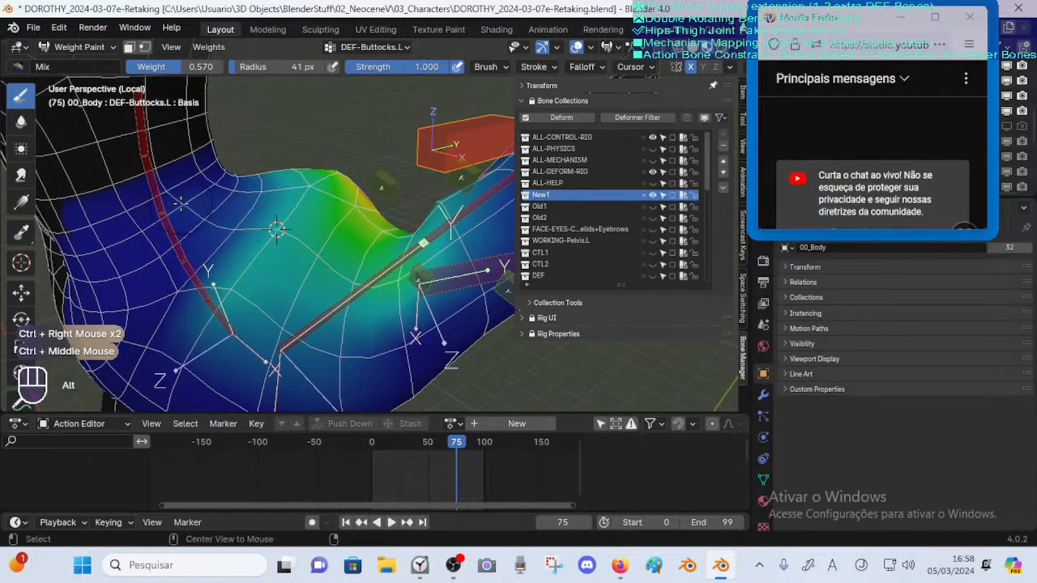
middle_click(181, 204, "alt")
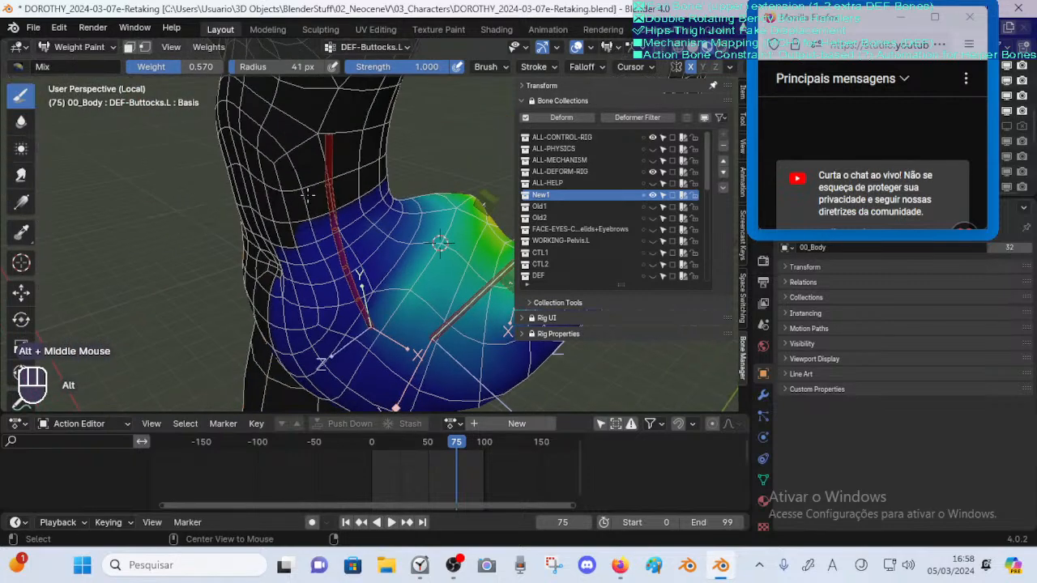
middle_click_drag(308, 196, 266, 193, "alt")
middle_click_drag(477, 283, 164, 213, "shift")
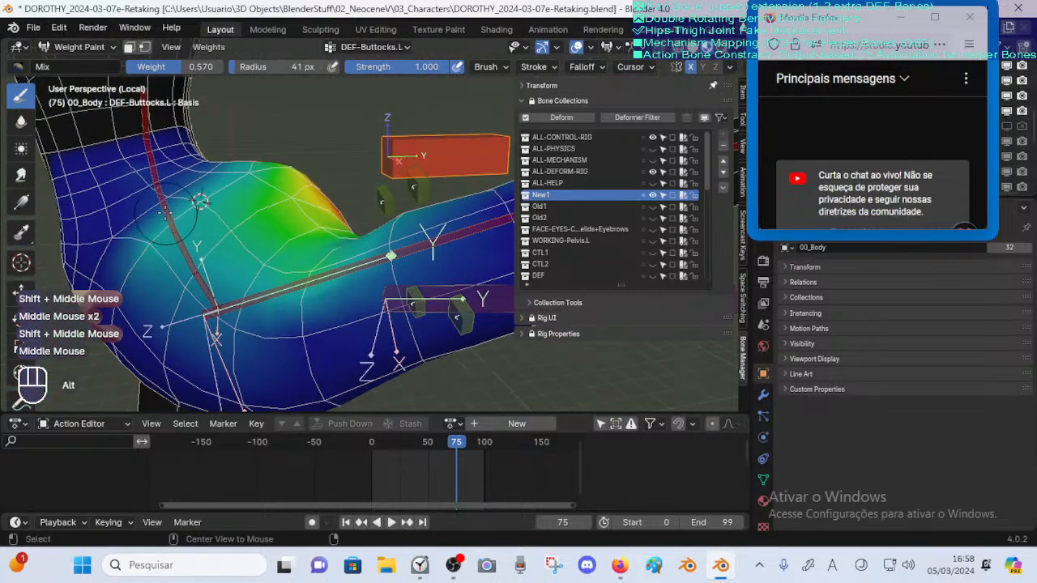
Try the Mix brush's alternate stroke combinations on the crease between the waist and buttock, undoing any paint
right_click(146, 186, "alt")
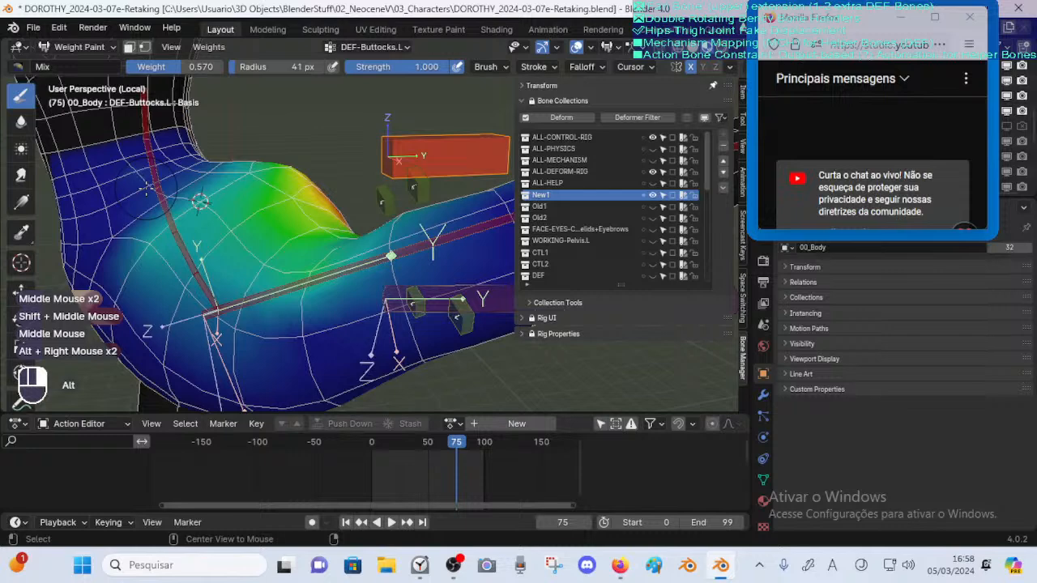
right_click(145, 189, "alt")
left_click(186, 167, "alt")
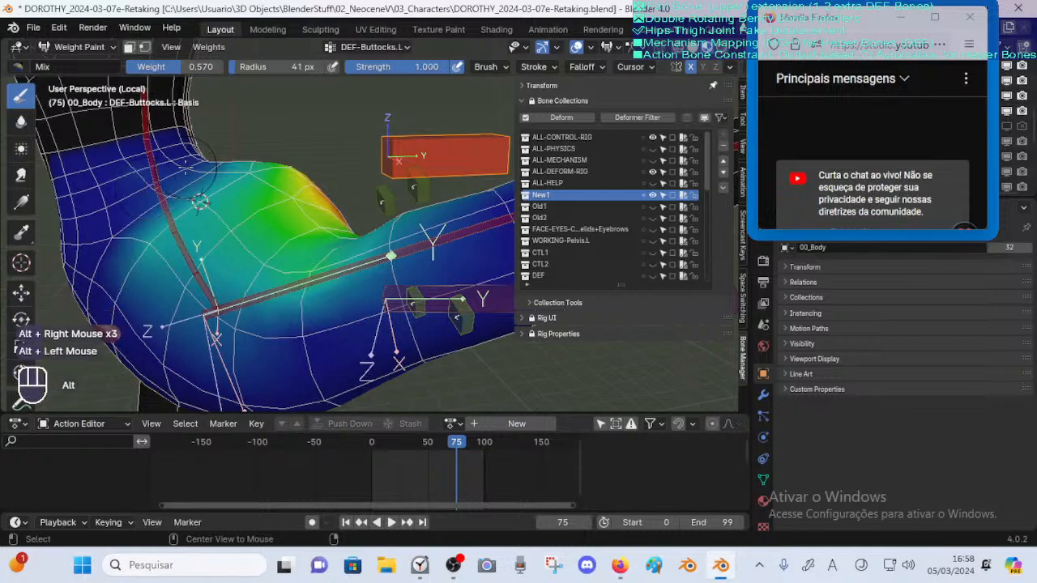
left_click(186, 166, "alt+shift")
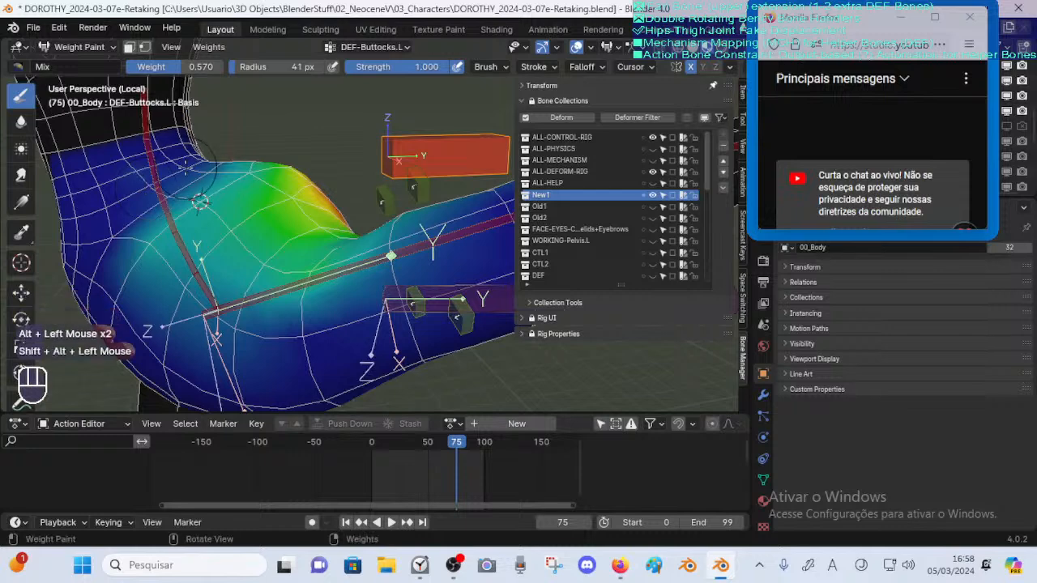
left_click(186, 167, "ctrl+alt")
left_click(186, 166, "ctrl")
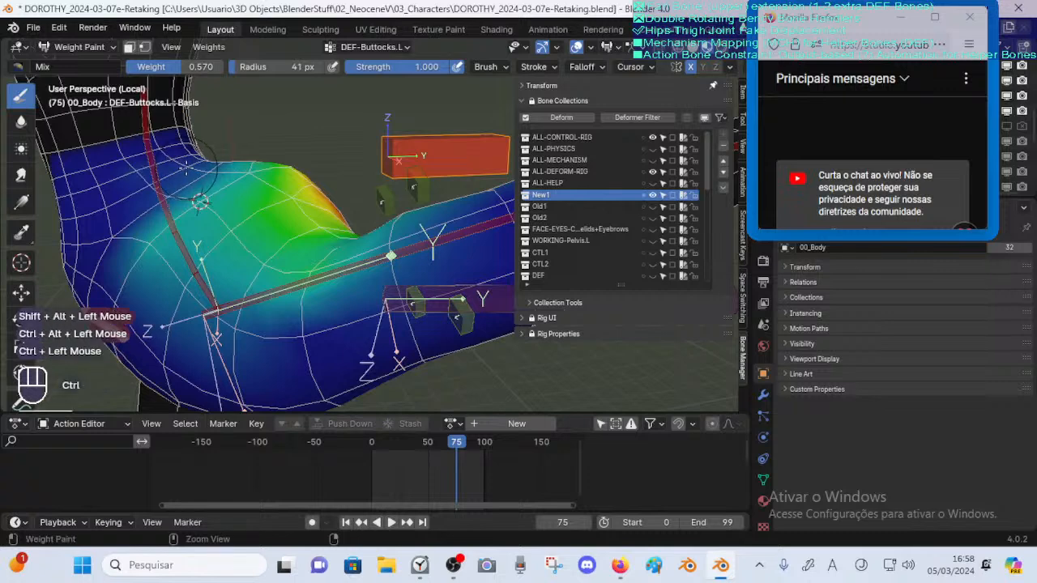
key("ctrl+z")
Paint weight 0.570 onto the upper thigh along the DEF-Buttocks.L bone, undoing the first stroke
mouse_move(267, 191)
middle_mouse_down("shift")
mouse_move(241, 172)
mouse_move(253, 270)
mouse_move(321, 227)
mouse_move(313, 220)
middle_mouse_up("shift")
left_click(312, 259)
key("ctrl+z")
left_click(327, 246)
left_click(312, 220)
Set the brush weight to 0.442 and paint the side of the hip and upper thigh around the buttocks bone
right_click(292, 218)
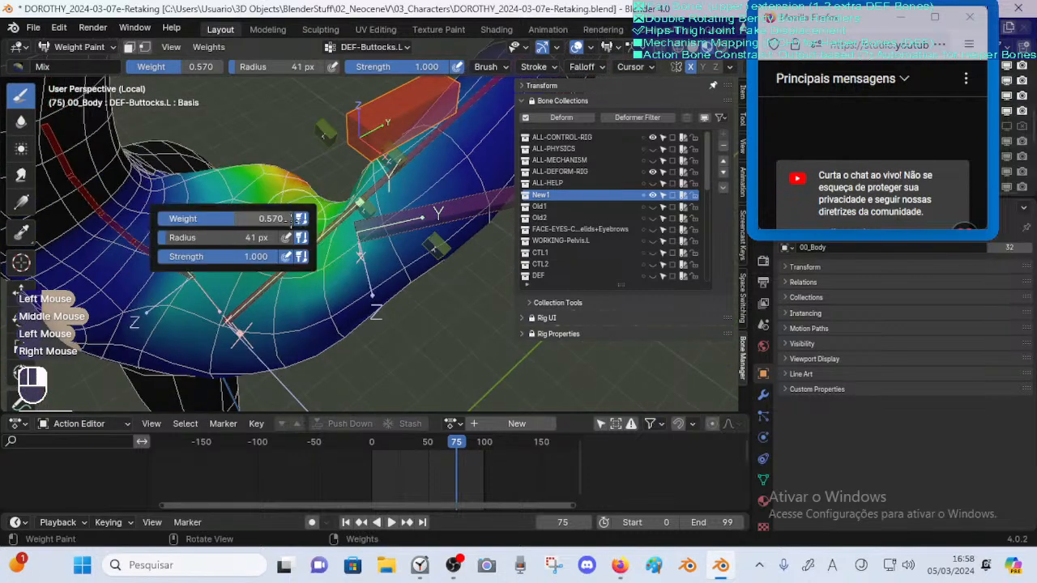
left_click(326, 248)
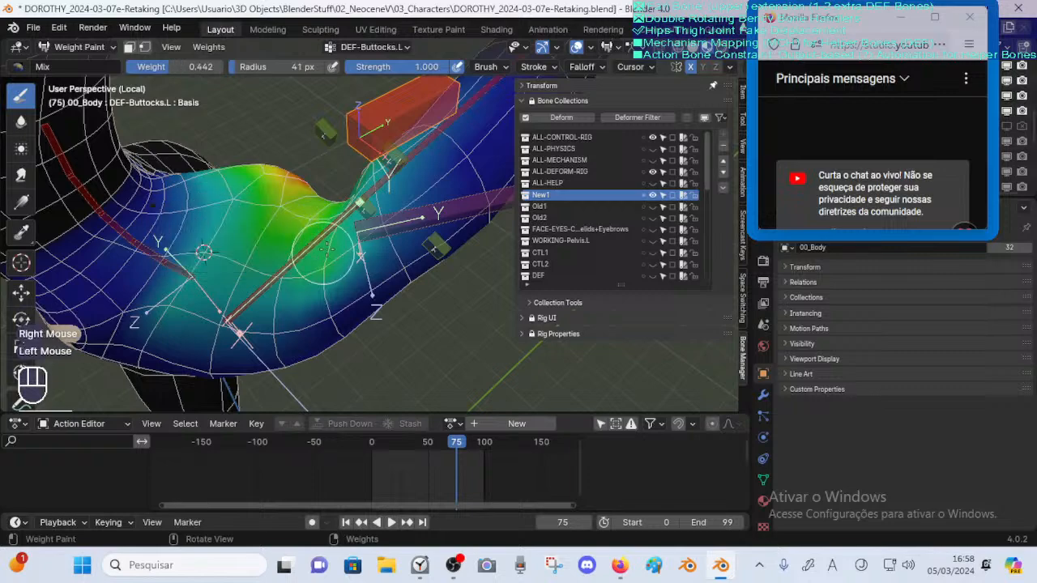
mouse_move(306, 249)
middle_mouse_down()
mouse_move(323, 252)
mouse_move(313, 235)
mouse_move(302, 243)
mouse_move(314, 219)
mouse_move(299, 227)
mouse_move(276, 208)
mouse_move(361, 224)
mouse_move(294, 235)
middle_mouse_up()
left_click(324, 252)
left_click(302, 243)
left_click(312, 217)
Paint the hip crease from the other side, adjusting the brush weight up to 0.709 between strokes
middle_click_drag(361, 223, 308, 219)
mouse_move(332, 218)
middle_mouse_down("shift")
mouse_move(321, 236)
mouse_move(365, 234)
mouse_move(318, 231)
mouse_move(350, 211)
middle_mouse_up("shift")
left_click(322, 235)
left_click(367, 235)
key("ctrl+f")
left_click(340, 229)
key("ctrl+f")
left_click(347, 215)
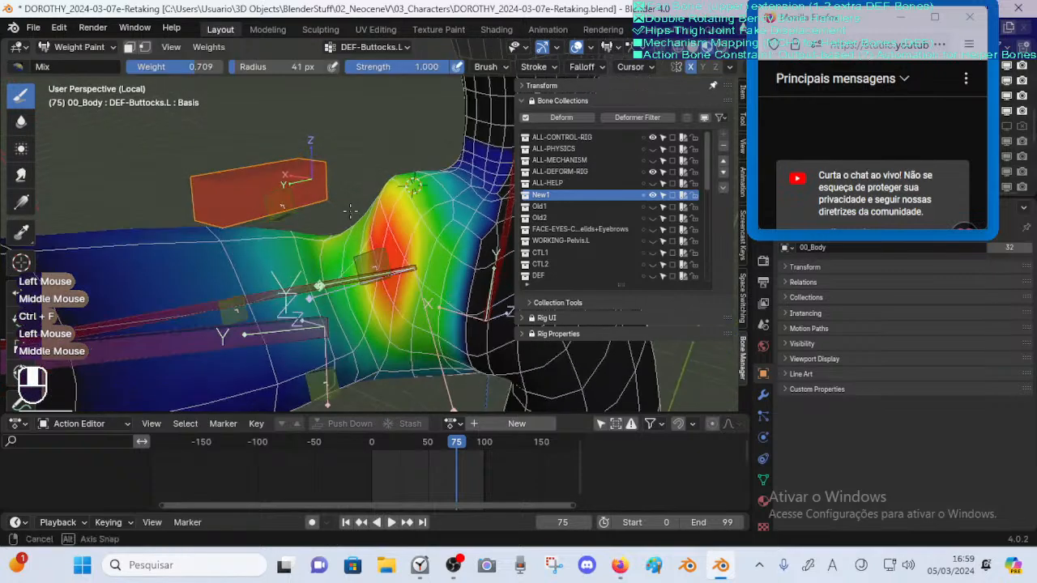
Try painting the top of the thigh crease with brush weight 0.836 and undo the last stroke
key("ctrl+f")
left_click(329, 241)
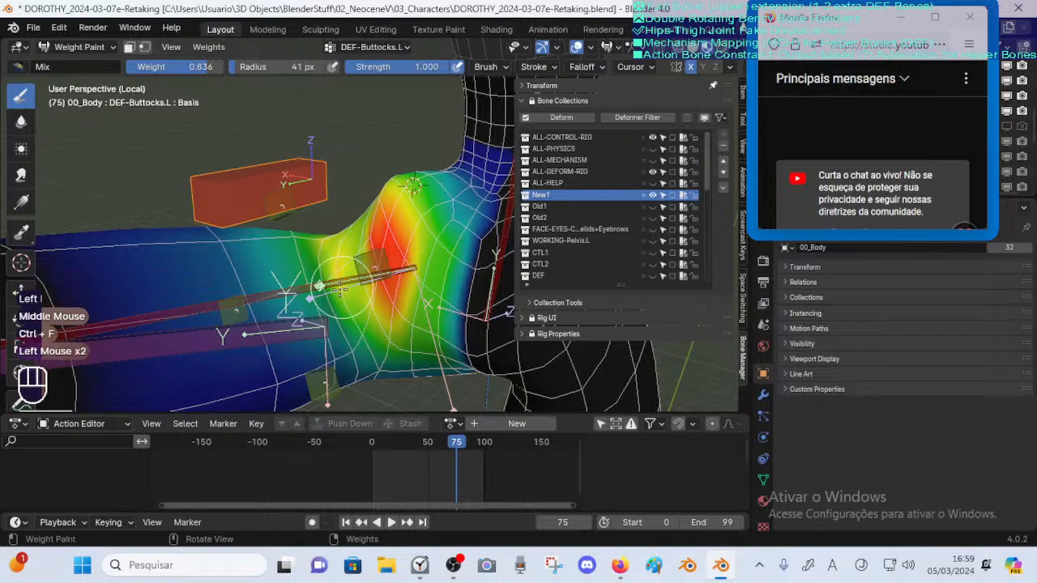
middle_click_drag(328, 260, 308, 290)
key("ctrl+z")
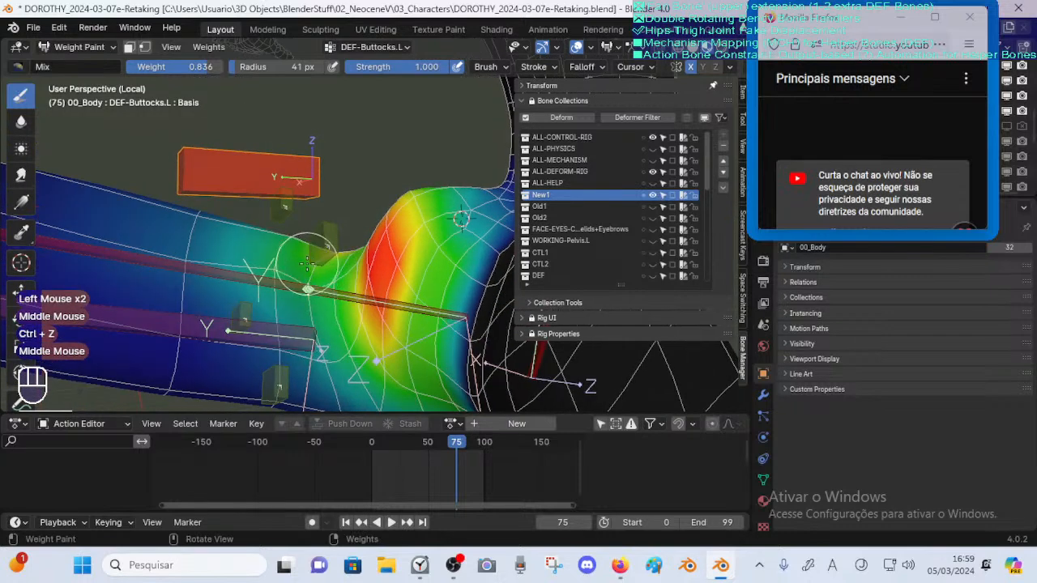
Blur the weights across the upper thigh around the tip of the DEF-Buttocks.L bone
left_click_drag(307, 274, 299, 294, "shift")
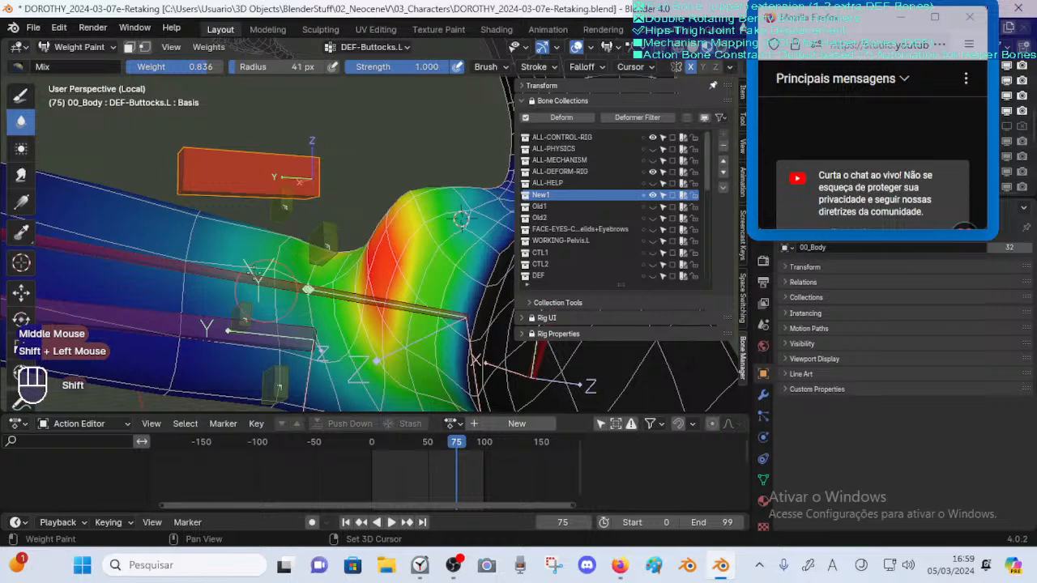
middle_click(253, 272)
left_click(281, 340, "shift")
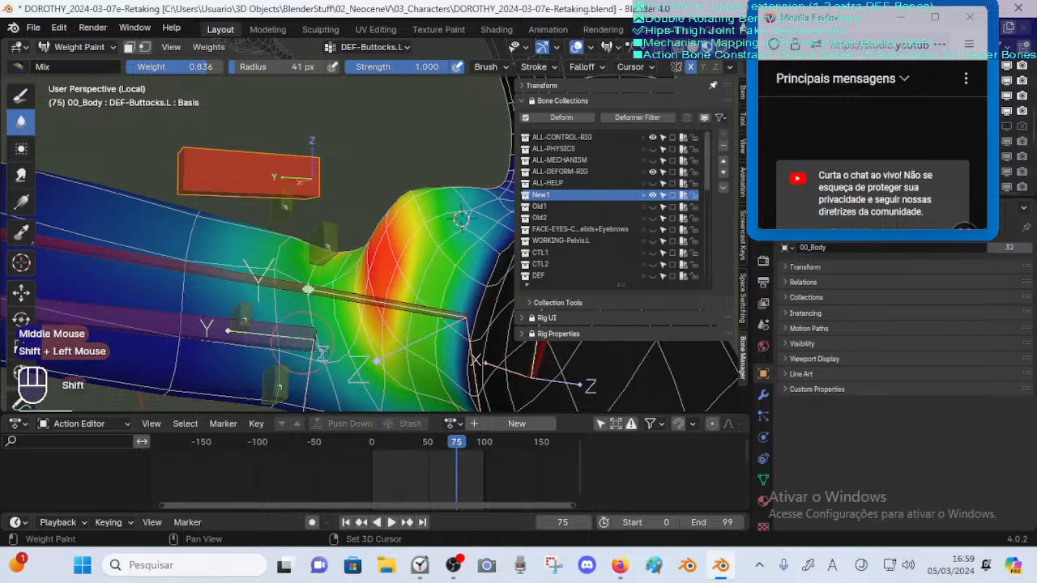
middle_click(365, 279)
middle_click(379, 238)
middle_click(379, 238)
middle_click_drag(380, 238, 380, 278)
Switch to the Blur tool and soften the high-weight band in the hip crease
key("shift+space")
left_click(324, 238)
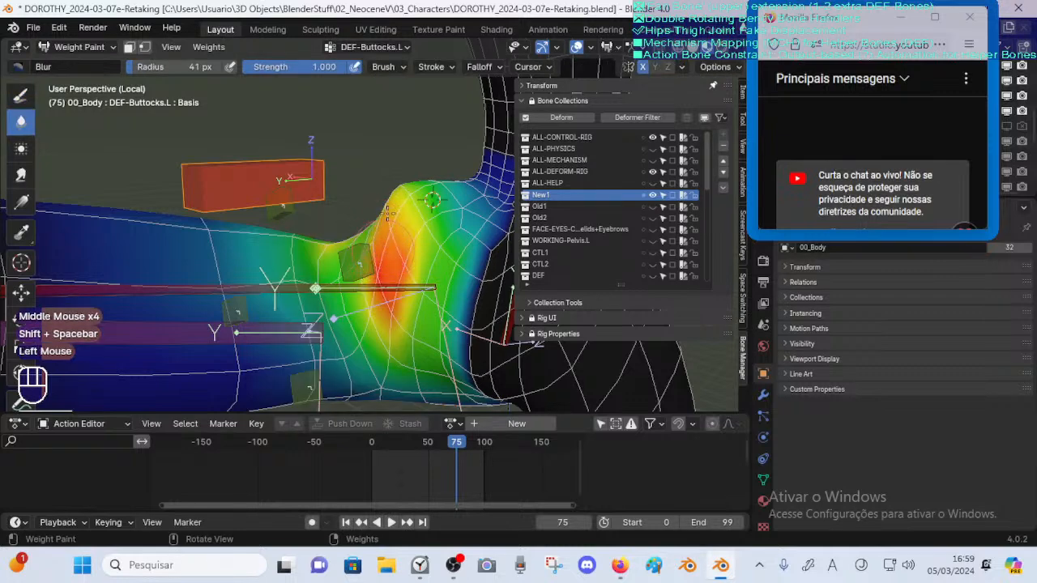
mouse_move(409, 234)
middle_mouse_down()
mouse_move(419, 265)
mouse_move(389, 210)
middle_mouse_up()
left_click(398, 187)
mouse_move(404, 261)
left_mouse_down()
mouse_move(403, 244)
mouse_move(414, 264)
left_mouse_up()
Make Draw the active weight-painting tool again with the front of the hip framed
middle_click_drag(404, 213, 361, 277, "shift")
middle_click_drag(361, 277, 510, 276)
middle_click_drag(197, 278, 290, 228, "shift")
key("shift+space")
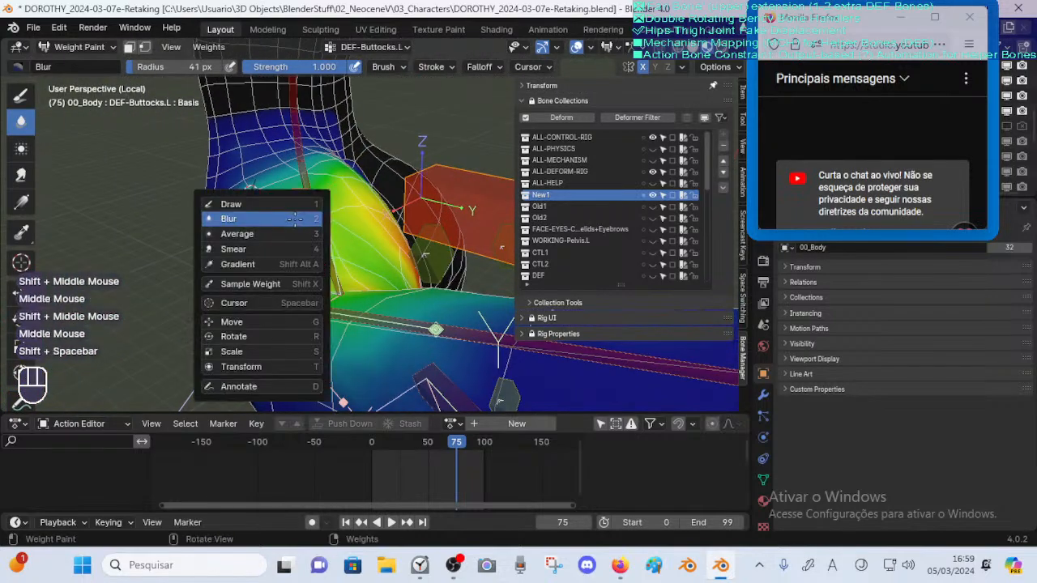
left_click(250, 205)
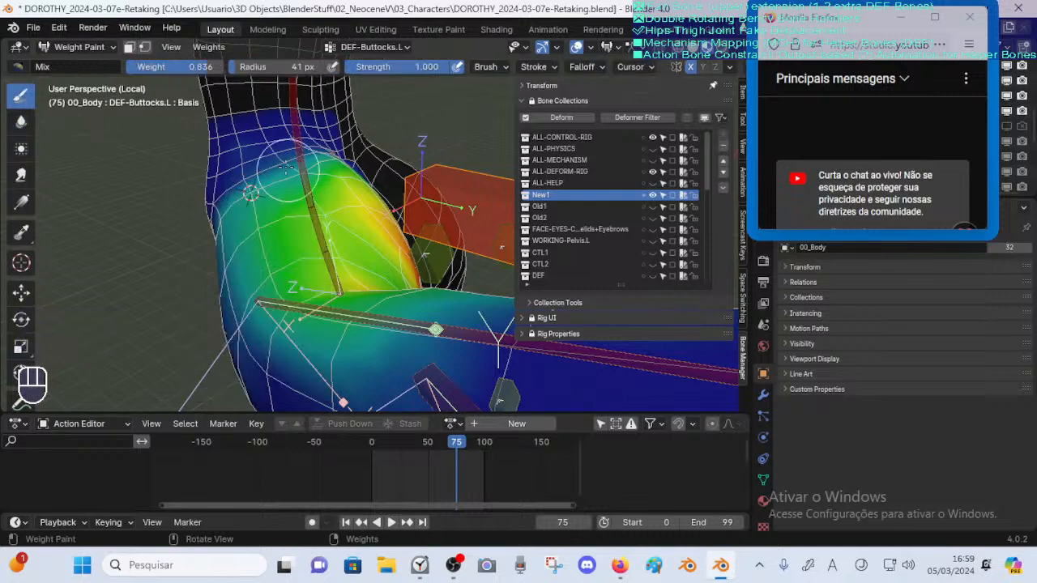
Try the Mix brush's inverted strokes on the waist weights above the front of the hip
left_click(237, 159, "ctrl")
right_click(238, 159, "ctrl")
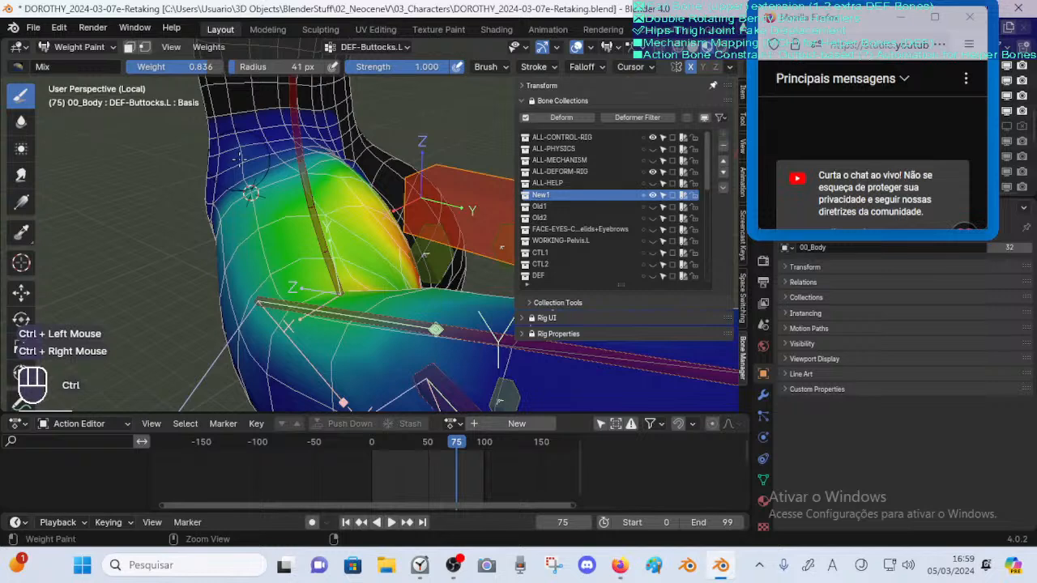
left_click(240, 143, "ctrl")
right_click(240, 142, "ctrl")
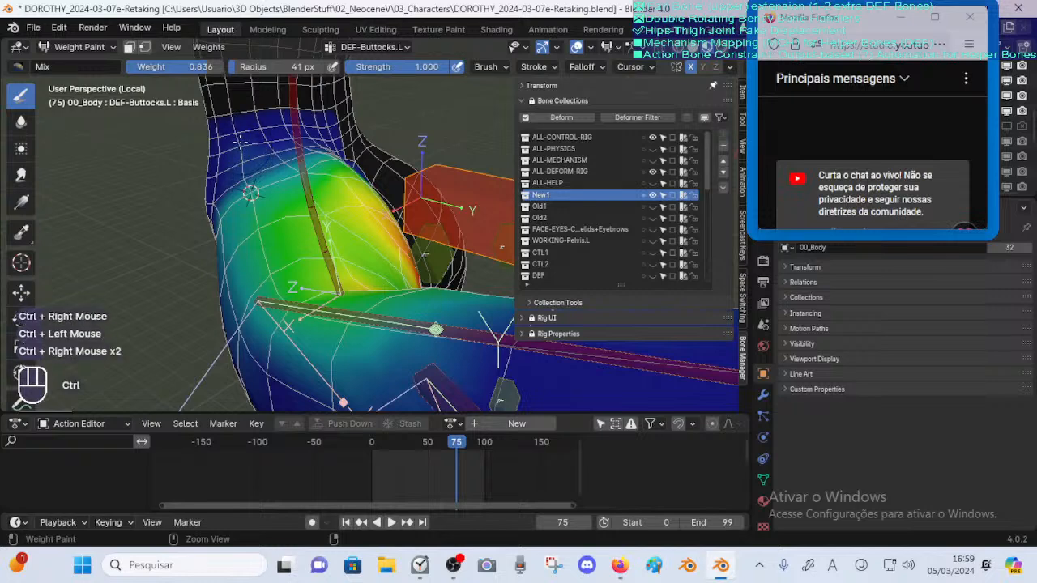
middle_click_drag(240, 139, 244, 147, "ctrl")
left_click(242, 147, "ctrl")
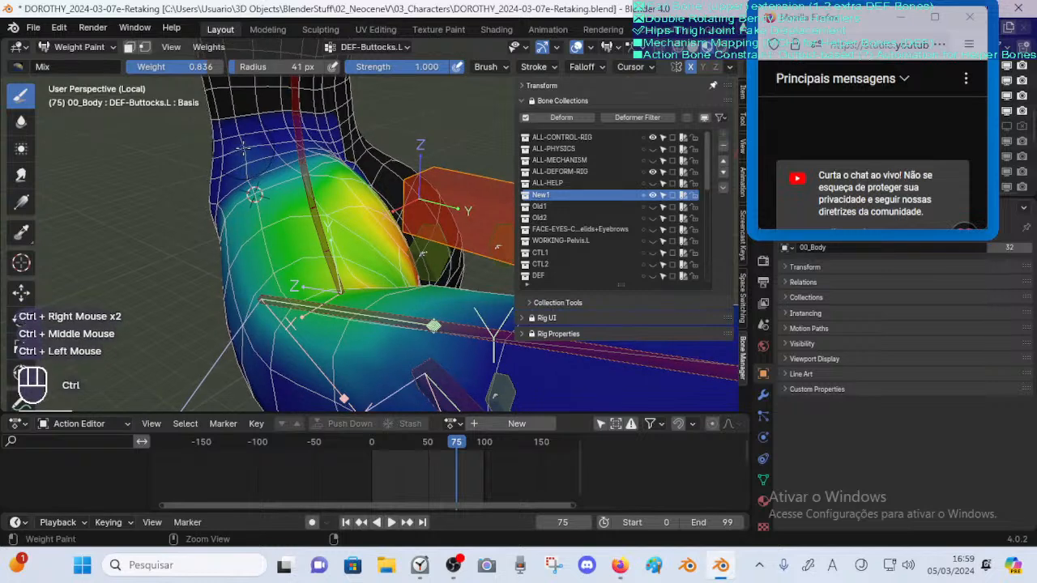
right_click(244, 148, "ctrl")
Try the brush's smoothing and alternate strokes on the waist, placing the 3D cursor on its surface
left_click(245, 147, "shift")
right_click(246, 146, "shift")
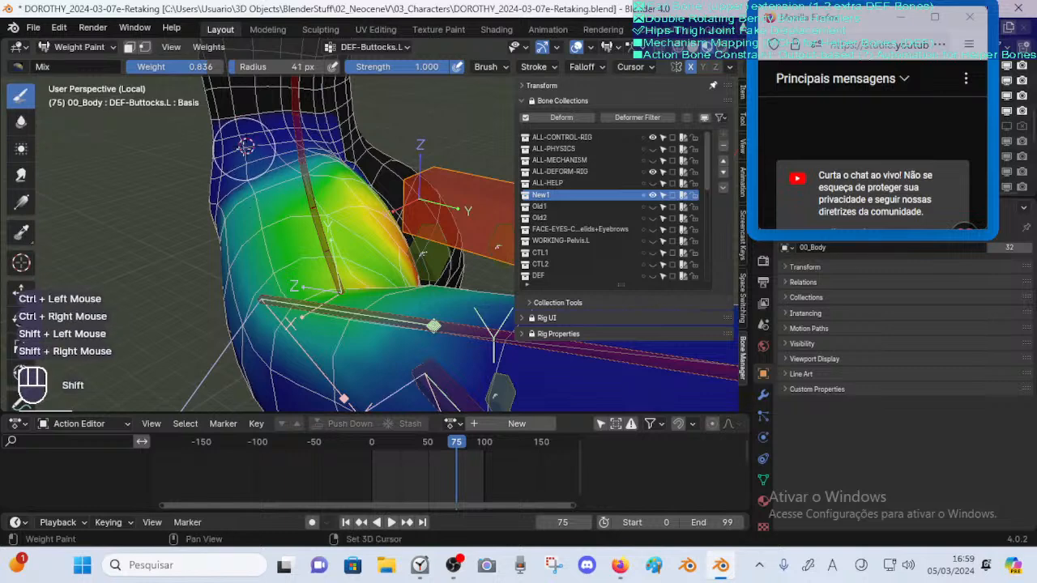
left_click(246, 146, "shift")
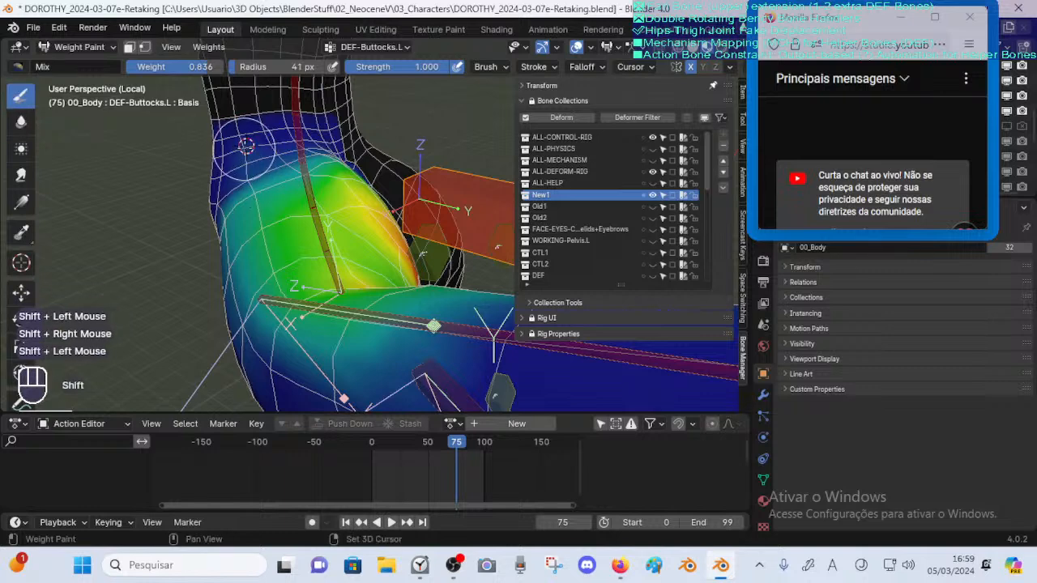
left_click(246, 146, "shift")
middle_click_drag(246, 146, 243, 150, "shift")
right_click(243, 150, "shift")
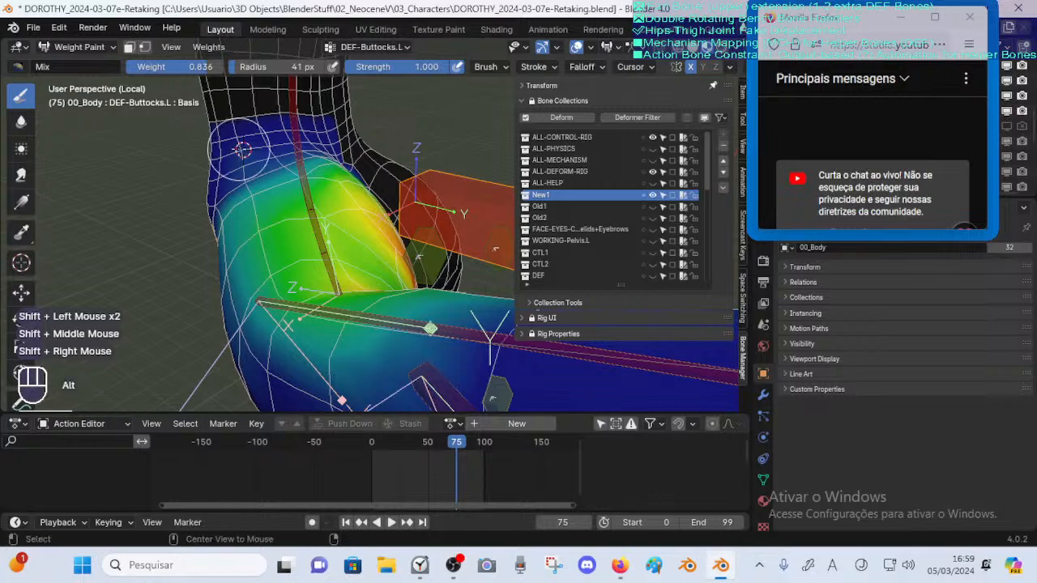
left_click(242, 149, "alt")
middle_click(243, 150, "alt")
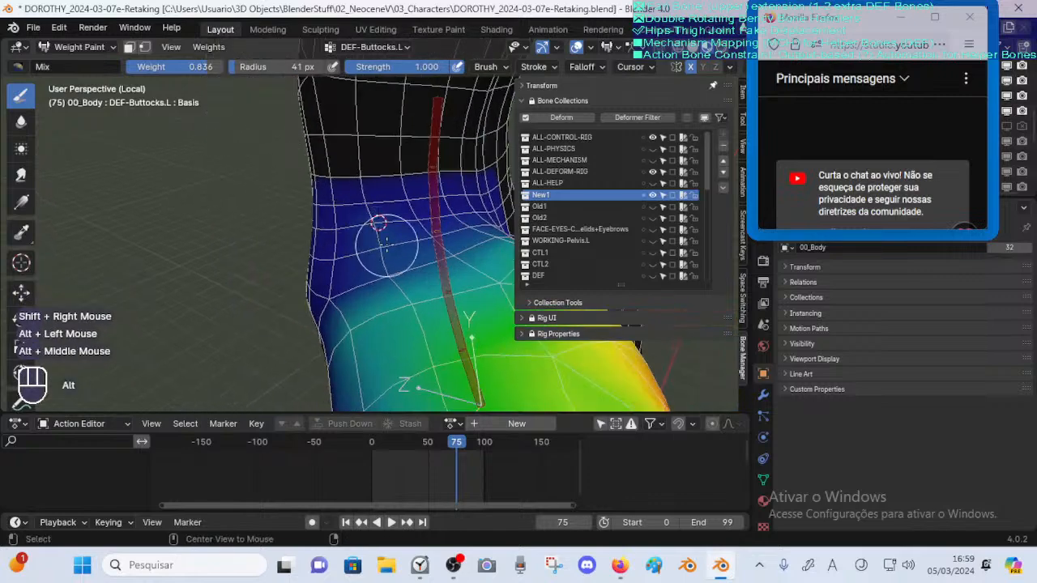
right_click(344, 199, "alt")
Try painting the upper front of the hip with brush weights 0.836 and 0.609, undoing the strokes
mouse_move(348, 199)
middle_mouse_down("shift")
mouse_move(369, 200)
mouse_move(320, 210)
middle_mouse_up("shift")
left_click_drag(381, 239, 398, 248)
key("ctrl+z")
mouse_move(400, 251)
middle_mouse_down()
mouse_move(363, 243)
mouse_move(344, 224)
middle_mouse_up()
right_click(340, 220)
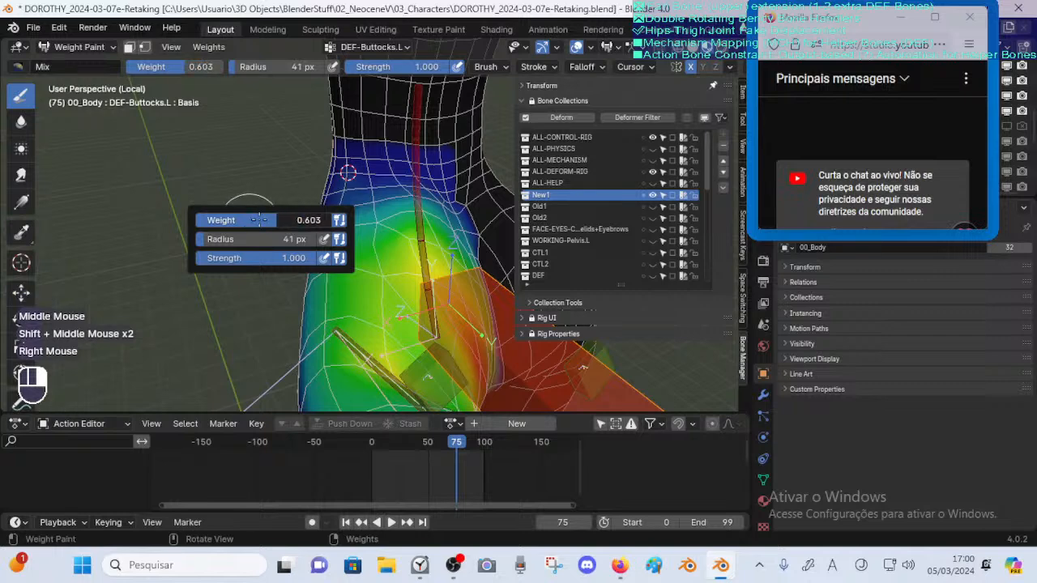
left_click_drag(259, 220, 261, 219)
key("ctrl+z")
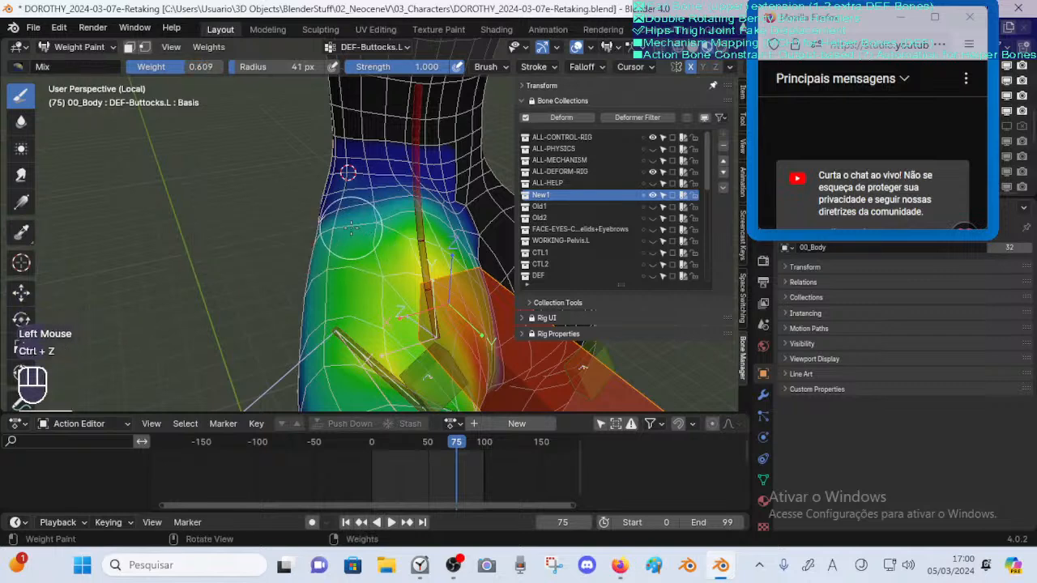
Paint the front of the hip just below the waist, lowering the brush weight to 0.464 and finally to 0.325
right_click(313, 229)
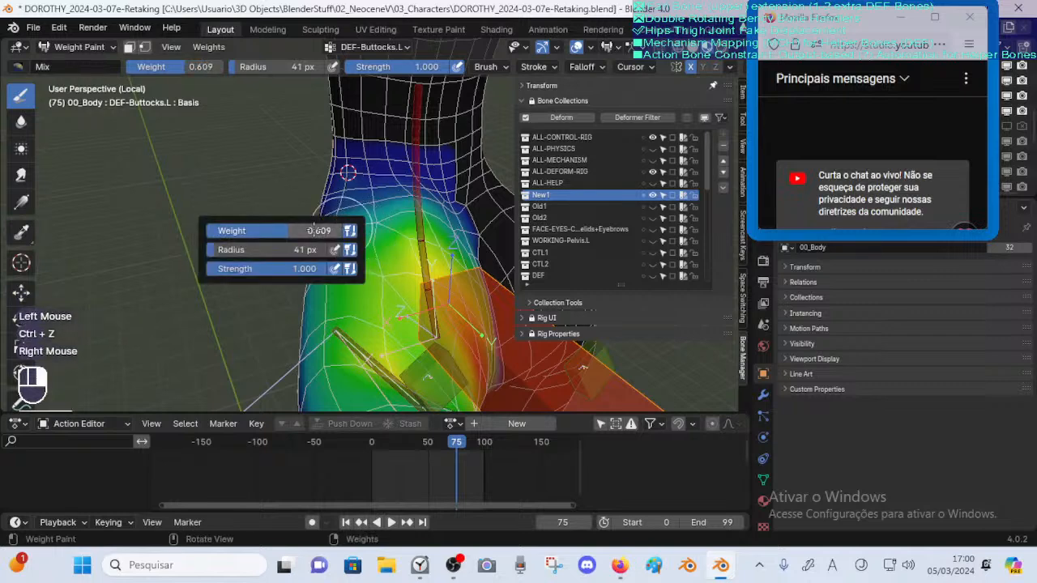
left_click(364, 228)
right_click(381, 214)
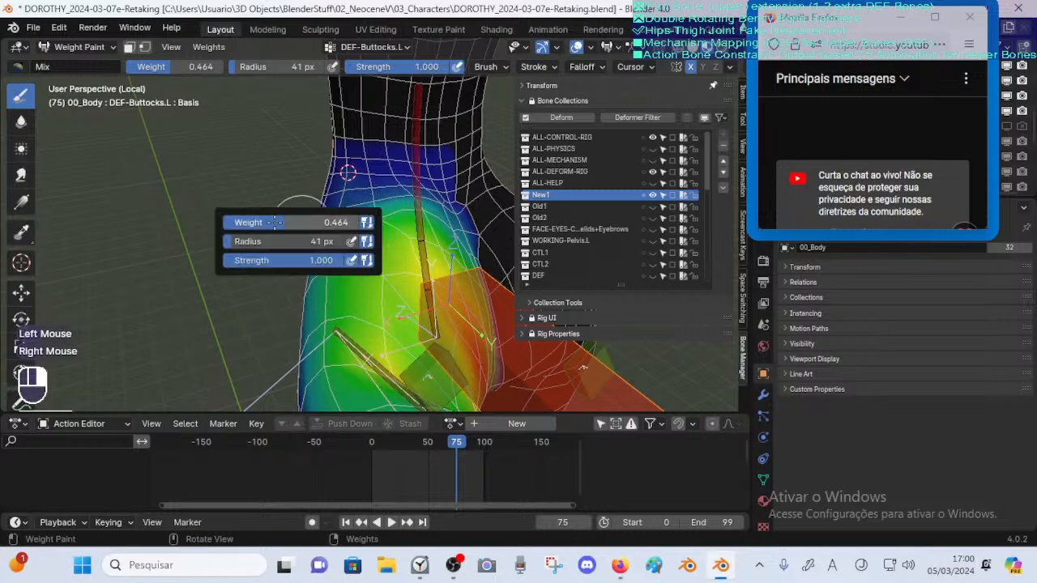
left_click(379, 219)
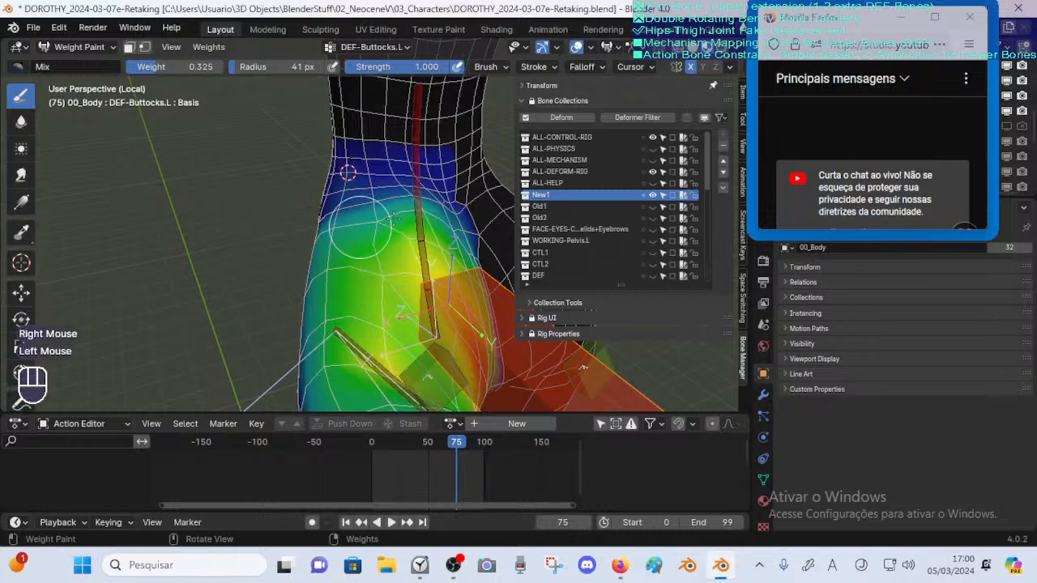
Paint weight 0.325 over the inner side of the pelvis beside the body's midline bone
middle_click_drag(392, 217, 420, 200)
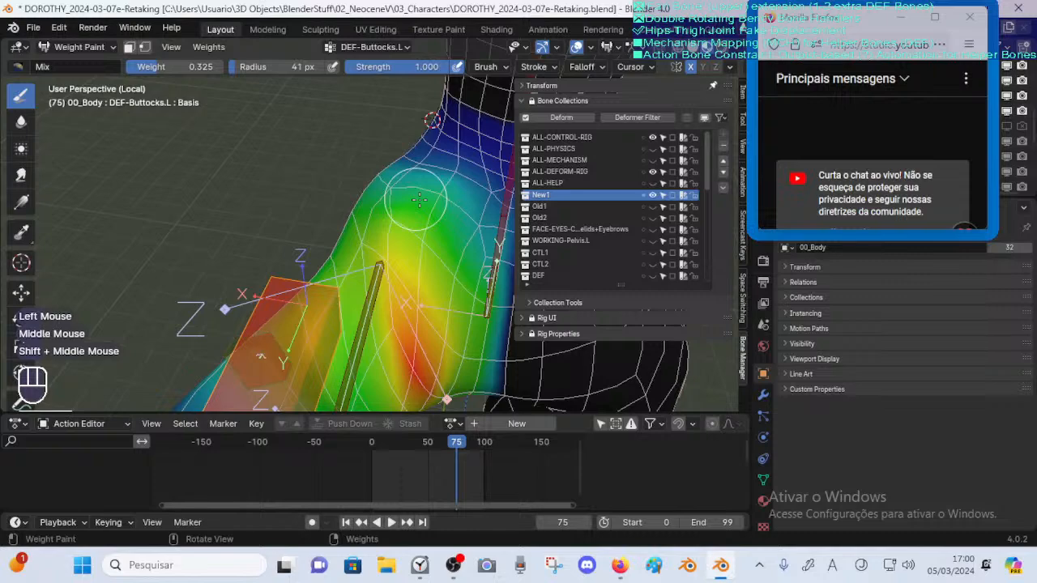
left_click_drag(481, 305, 474, 300)
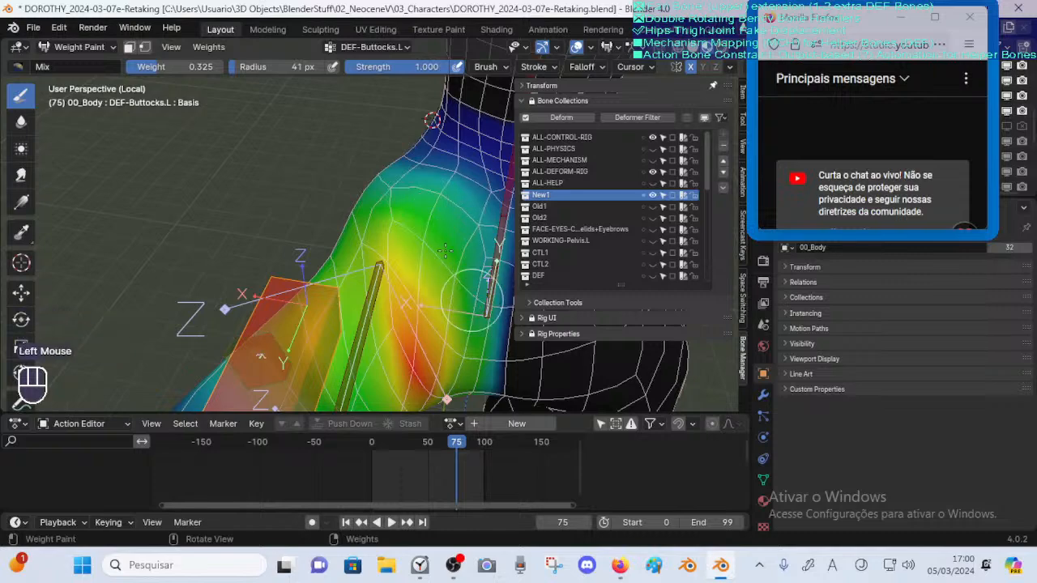
middle_click_drag(474, 300, 437, 284, "shift")
left_click_drag(445, 301, 441, 287)
Continue painting weight 0.325 down the pelvis's inner edge to the underside of the hip
mouse_move(433, 343)
middle_mouse_down()
mouse_move(456, 301)
mouse_move(429, 218)
middle_mouse_up()
middle_click_drag(433, 365, 422, 258, "shift")
mouse_move(421, 349)
left_mouse_down()
mouse_move(399, 308)
mouse_move(412, 254)
mouse_move(422, 257)
left_mouse_up()
middle_click_drag(433, 232, 429, 300, "ctrl")
middle_click_drag(429, 300, 418, 356)
mouse_move(418, 356)
left_mouse_down()
mouse_move(415, 324)
mouse_move(407, 362)
mouse_move(397, 360)
mouse_move(408, 320)
left_mouse_up()
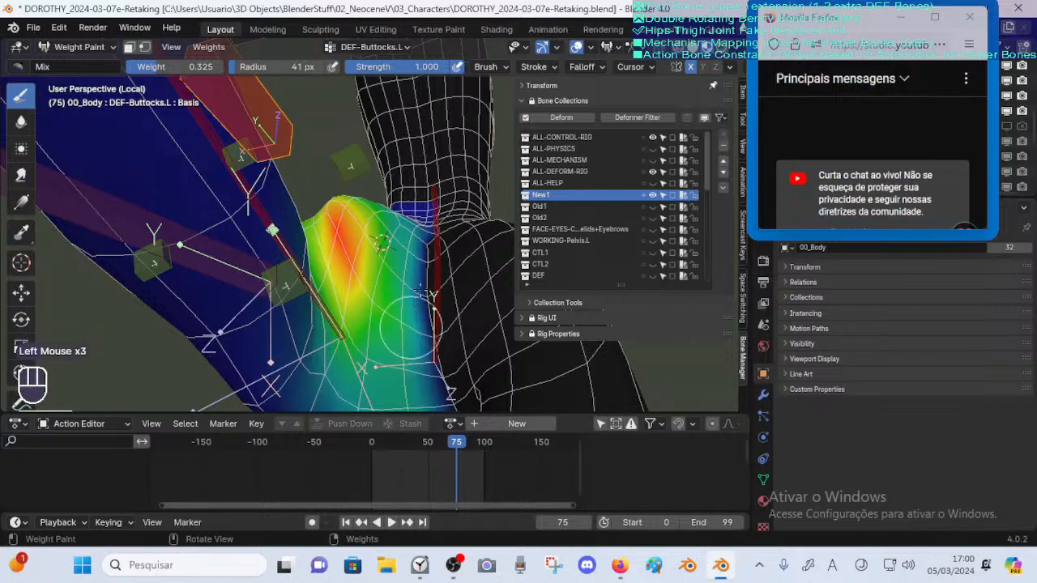
Paint weight 0.325 over the upper front of the hip and around to its outer side below the waist
mouse_move(409, 319)
middle_mouse_down()
mouse_move(360, 296)
mouse_move(350, 306)
middle_mouse_up()
left_click_drag(349, 306, 334, 279, "shift")
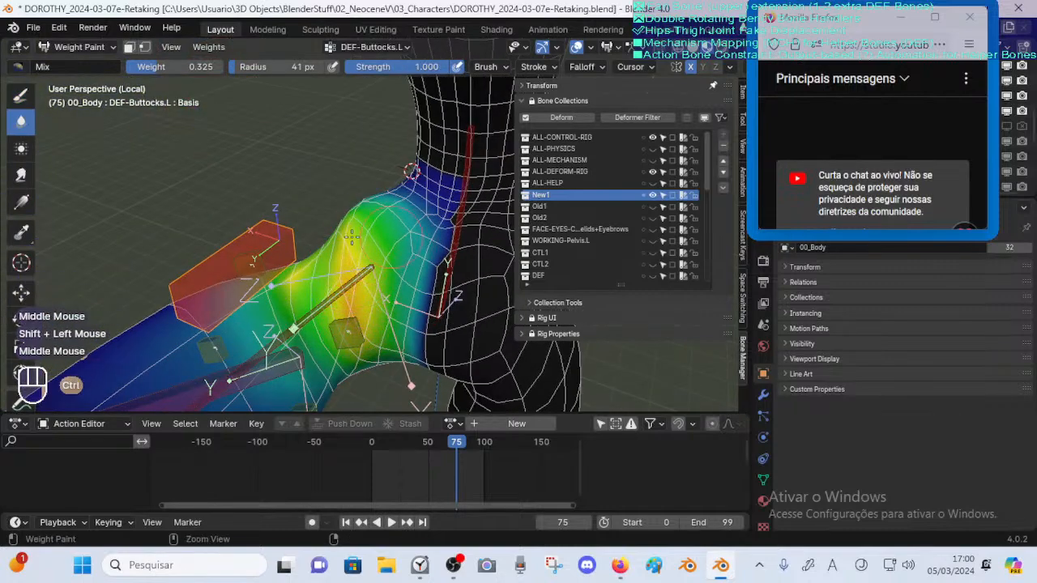
middle_click_drag(349, 255, 347, 235)
middle_click_drag(347, 235, 344, 192, "ctrl")
middle_click_drag(344, 192, 365, 225, "shift")
left_click_drag(288, 234, 301, 234)
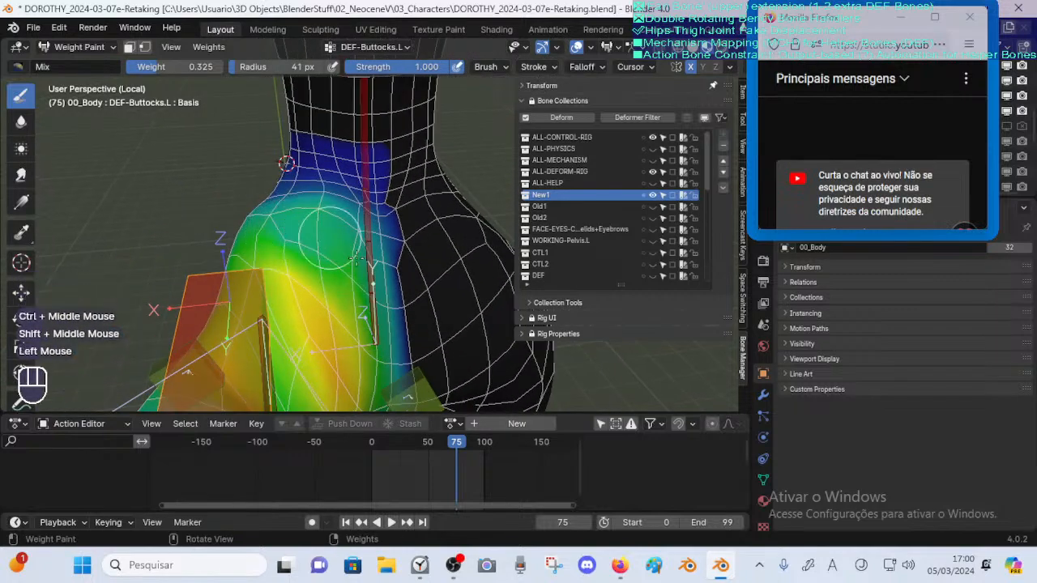
mouse_move(369, 256)
middle_mouse_down()
mouse_move(372, 264)
mouse_move(361, 264)
middle_mouse_up()
middle_click_drag(360, 263, 357, 255, "ctrl")
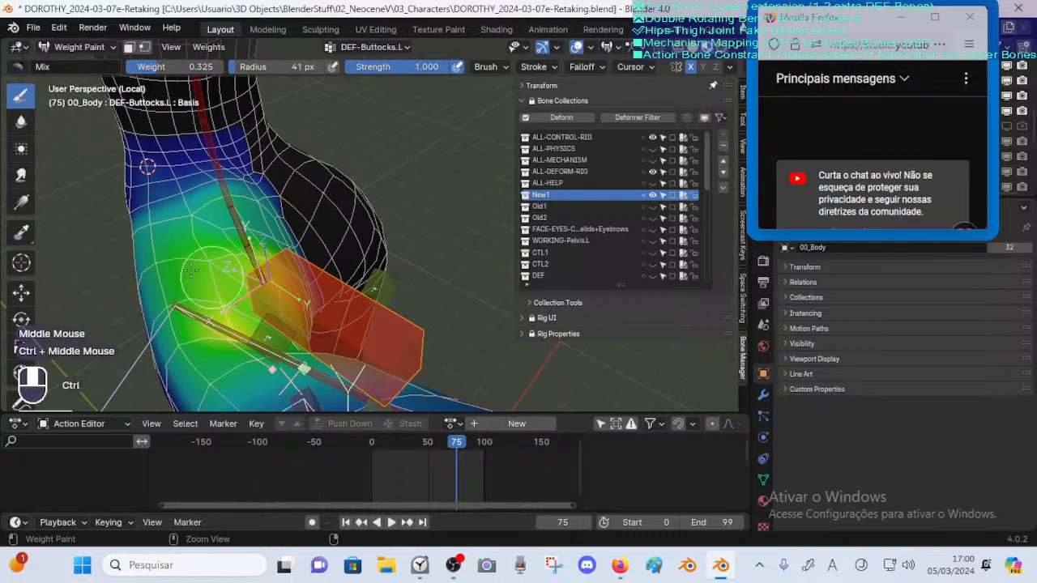
left_click_drag(214, 275, 158, 263)
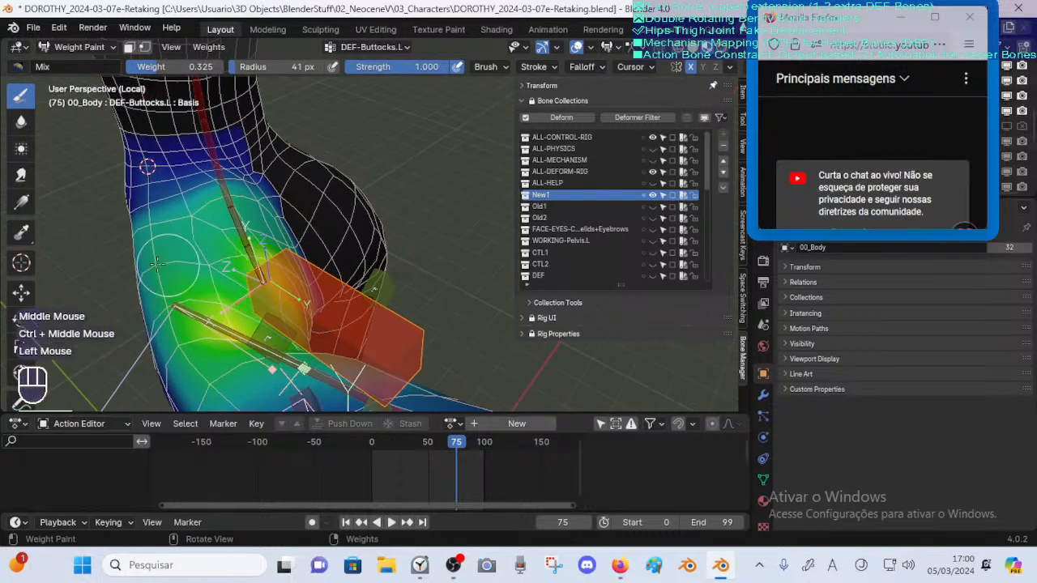
Blur the weights across the front of the hip with the 41 px Blur brush at full strength
key("shift+space")
left_click(207, 230)
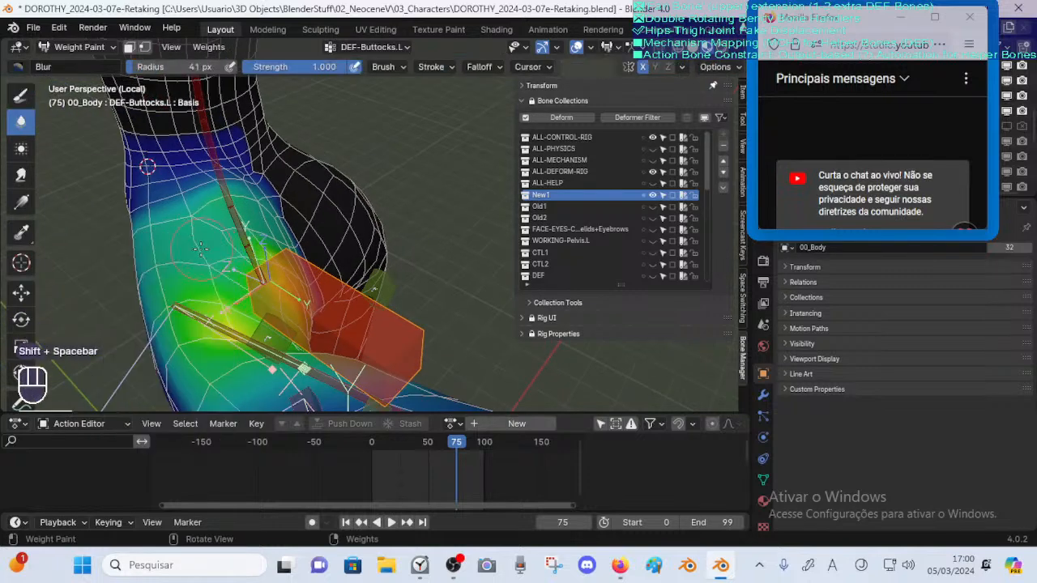
middle_click_drag(188, 219, 356, 222)
left_click(358, 222)
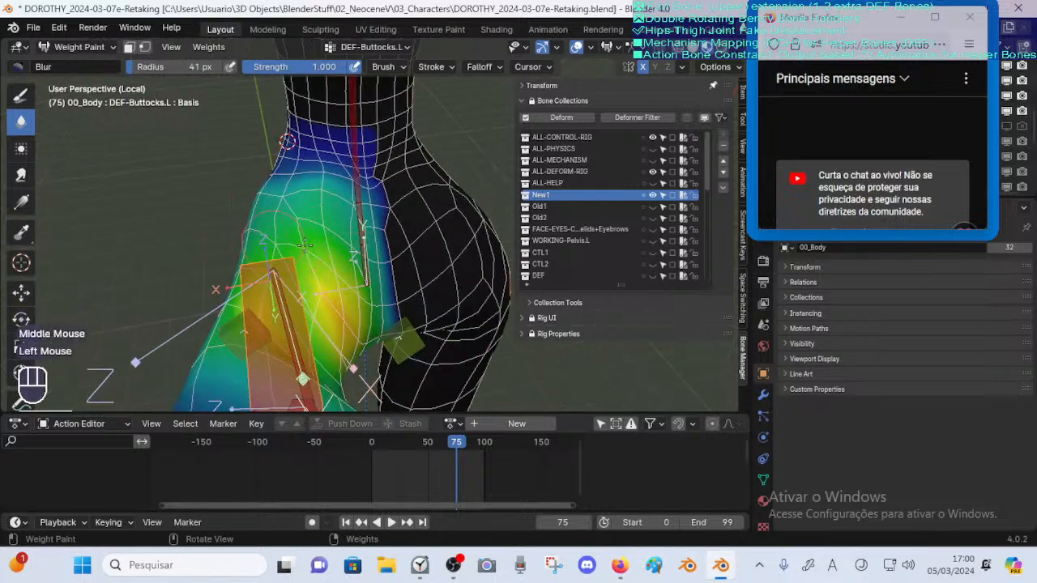
middle_click_drag(333, 280, 405, 336)
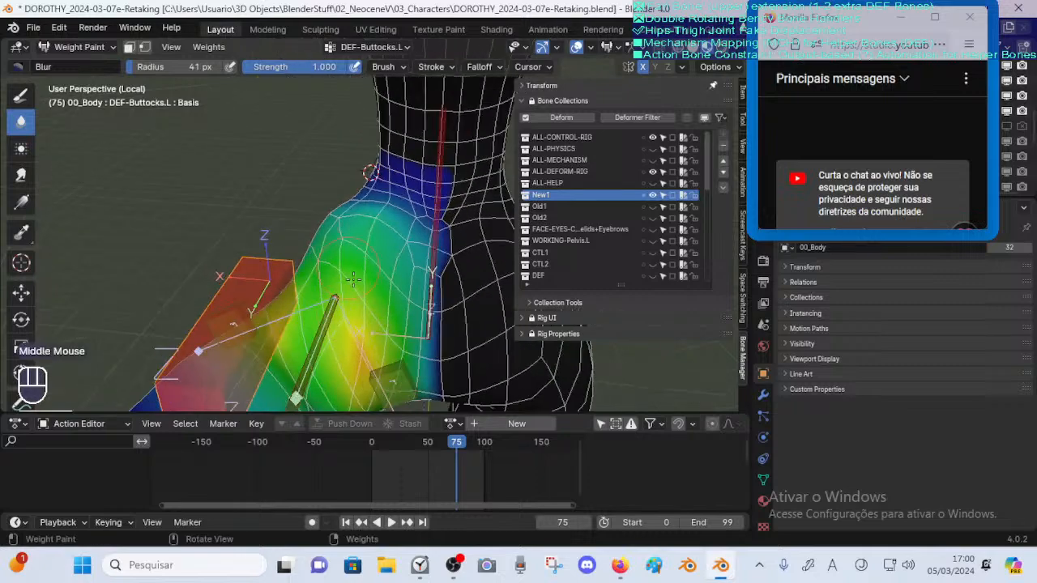
left_click(405, 336)
Blur the weights on the outer side of the hip, from the thigh crease to the waist and buttock
middle_click_drag(298, 300, 311, 254)
left_click_drag(310, 255, 306, 248)
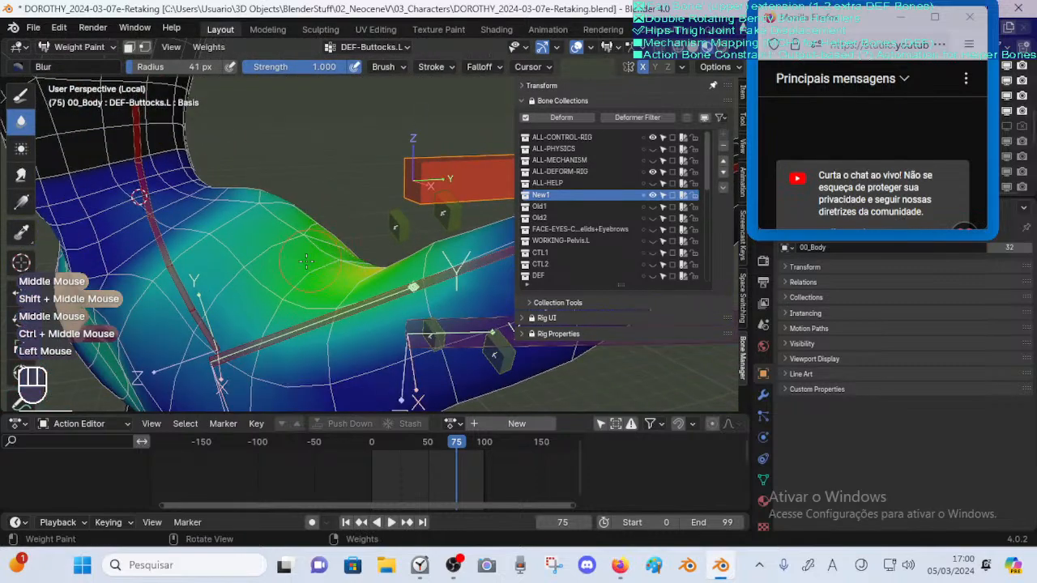
mouse_move(219, 247)
left_mouse_down()
mouse_move(230, 223)
mouse_move(212, 209)
left_mouse_up()
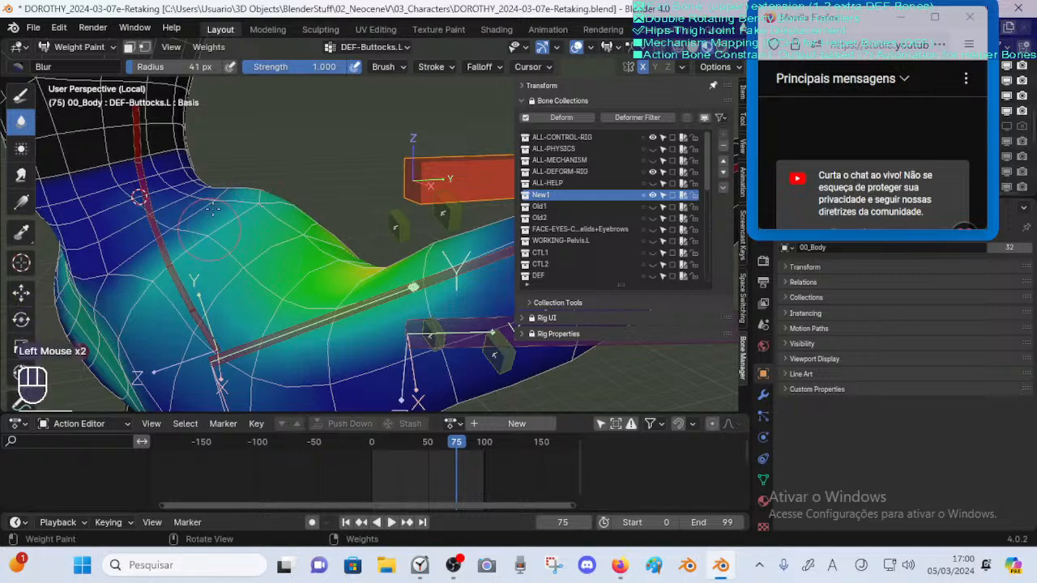
mouse_move(231, 206)
middle_mouse_down()
mouse_move(287, 234)
mouse_move(316, 305)
mouse_move(374, 311)
middle_mouse_up()
left_click(288, 234)
left_click(315, 305)
left_click(294, 314)
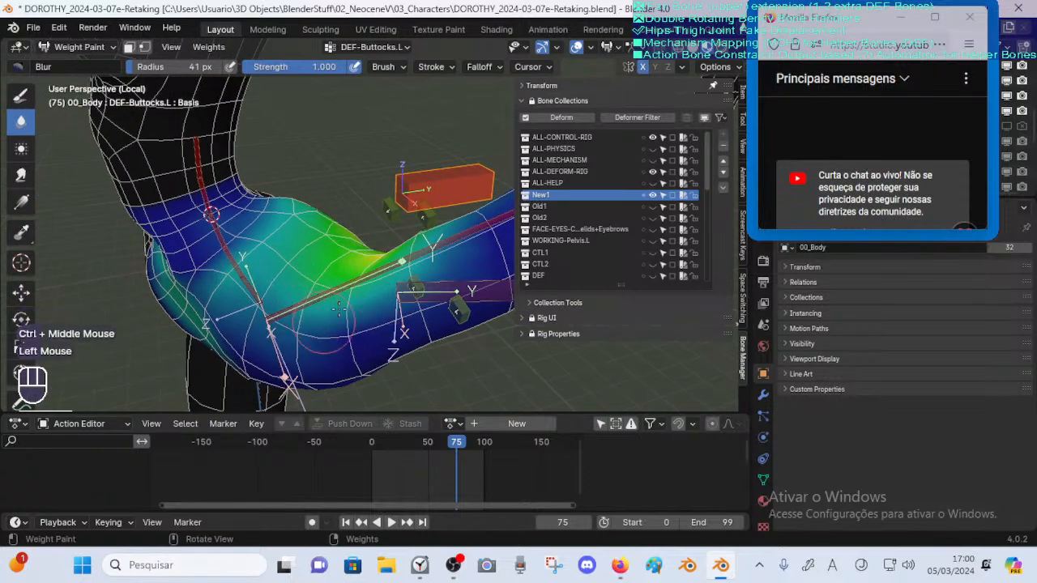
Continue blurring the weights around the outer hip, the thigh crease and the area just below the waist
mouse_move(438, 285)
middle_mouse_down("shift")
mouse_move(318, 287)
mouse_move(316, 217)
mouse_move(357, 188)
mouse_move(412, 217)
mouse_move(397, 212)
middle_mouse_up("shift")
left_click(382, 290)
left_click(316, 215)
middle_click_drag(397, 212, 259, 191, "shift")
left_click(251, 188)
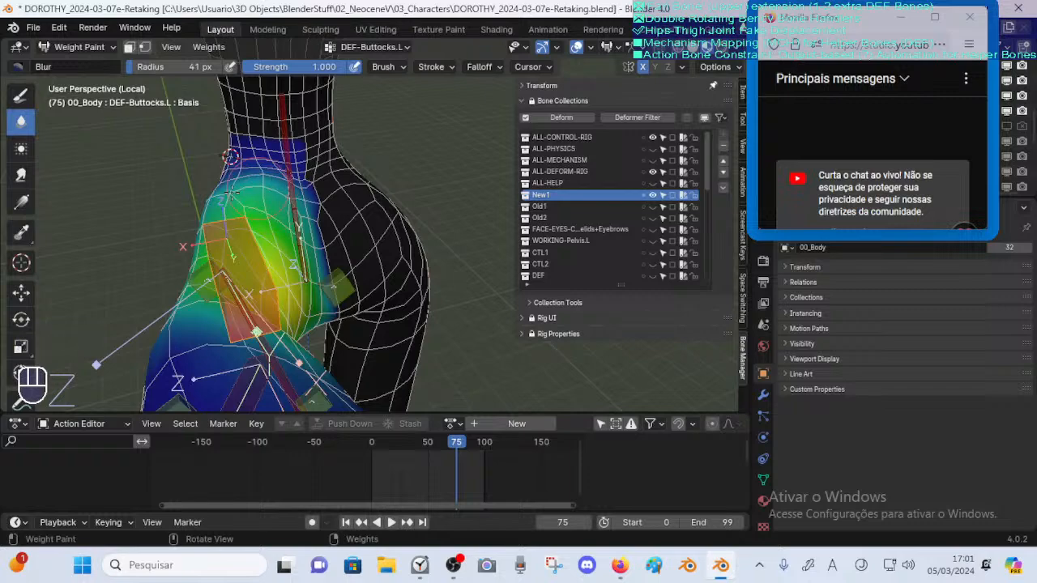
middle_click_drag(241, 186, 372, 203)
middle_click_drag(98, 243, 400, 221, "shift")
left_click(210, 243)
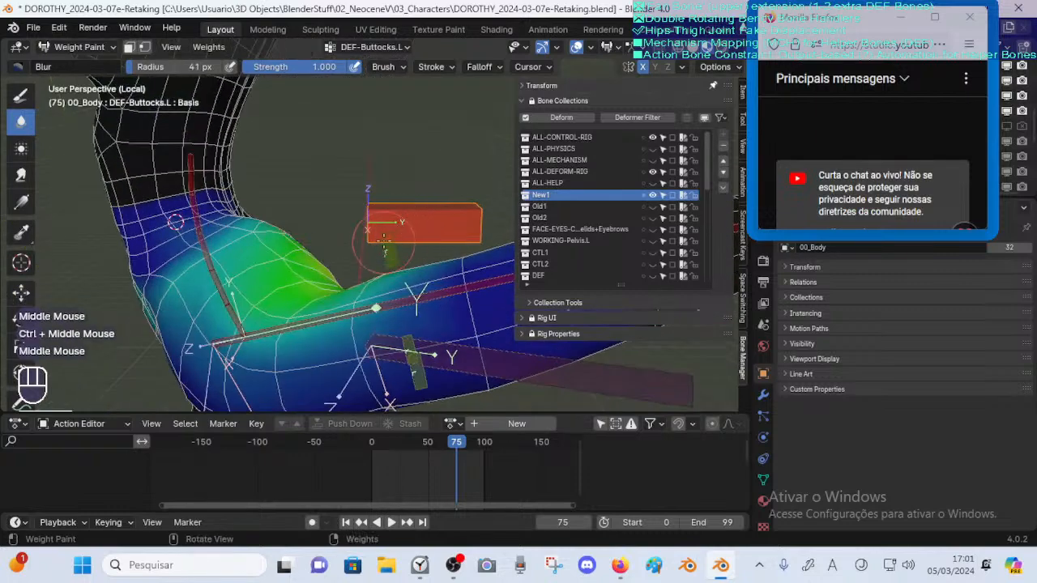
Move the selected control bone up and down to test how the hip deforms
key("g")
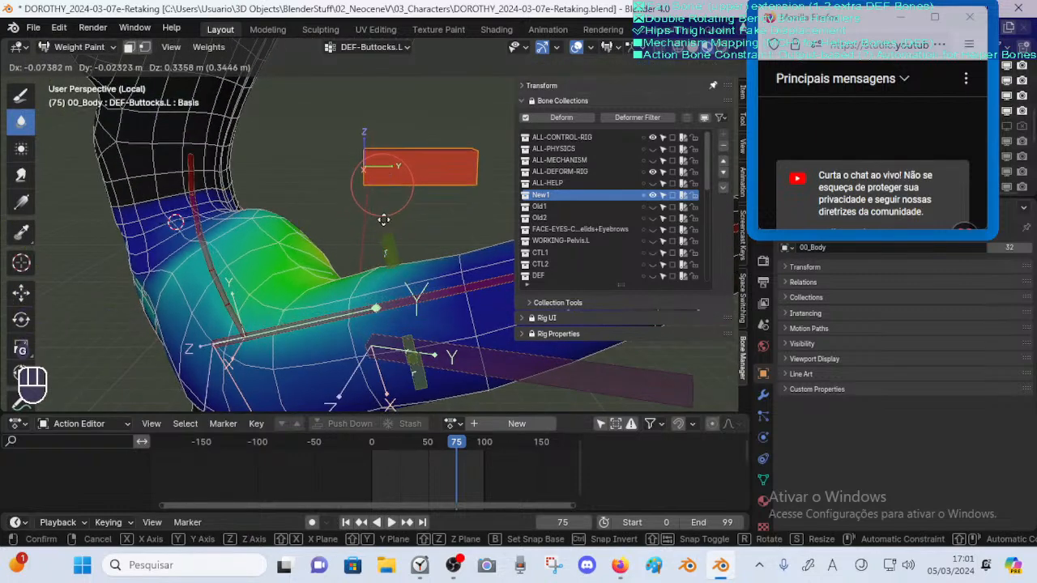
left_click(371, 247)
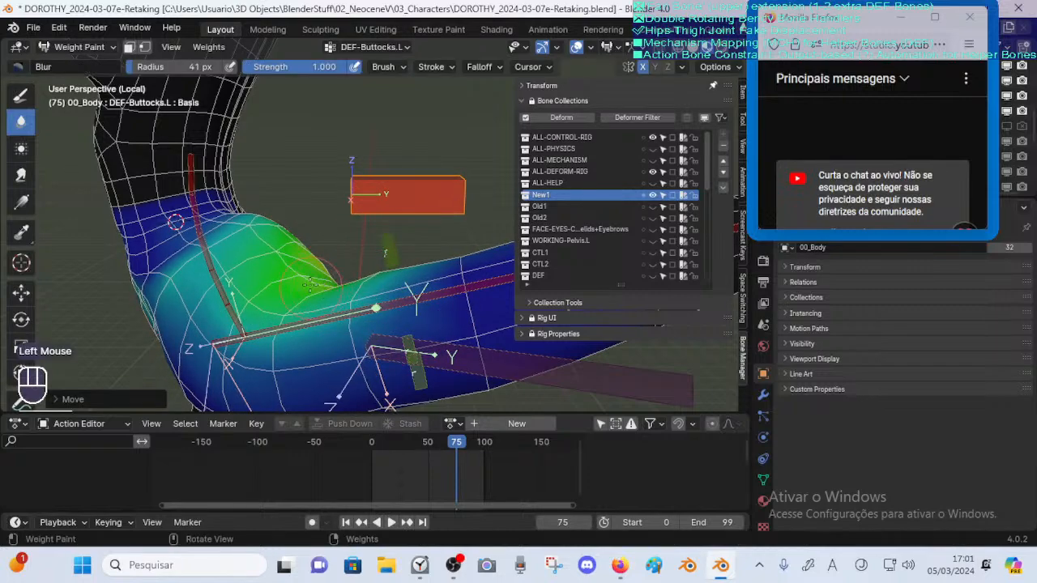
key("g")
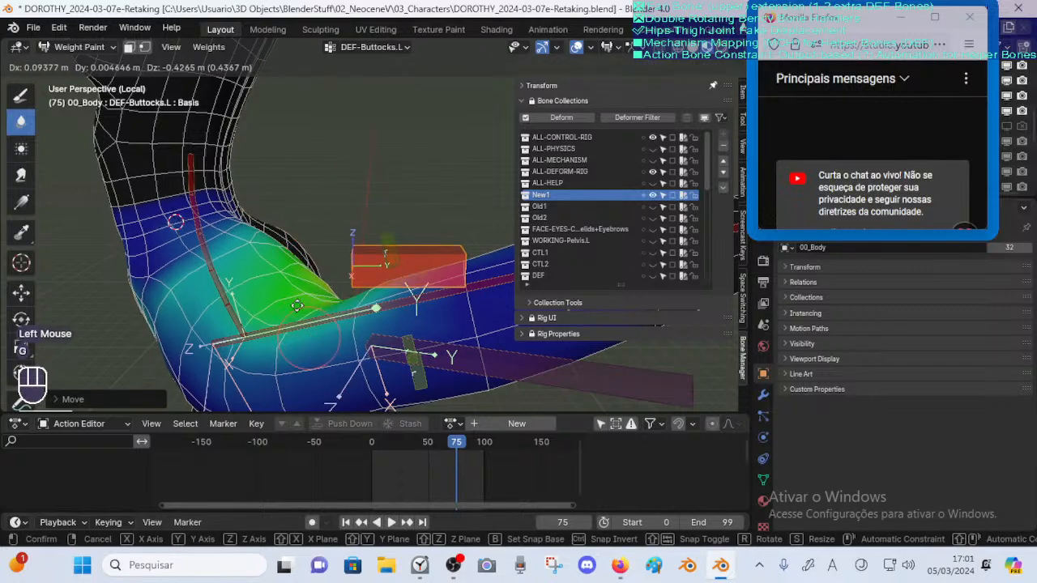
left_click(296, 306)
Smear the weights at the upper front of the hip with a 64 px brush, undoing the first strokes and lowering the strength to 0.448
mouse_move(297, 306)
middle_mouse_down()
mouse_move(341, 267)
mouse_move(316, 260)
mouse_move(328, 242)
mouse_move(310, 214)
mouse_move(405, 214)
mouse_move(243, 249)
mouse_move(203, 235)
middle_mouse_up()
left_click(328, 242)
left_click(21, 174)
key("f")
left_click(198, 231)
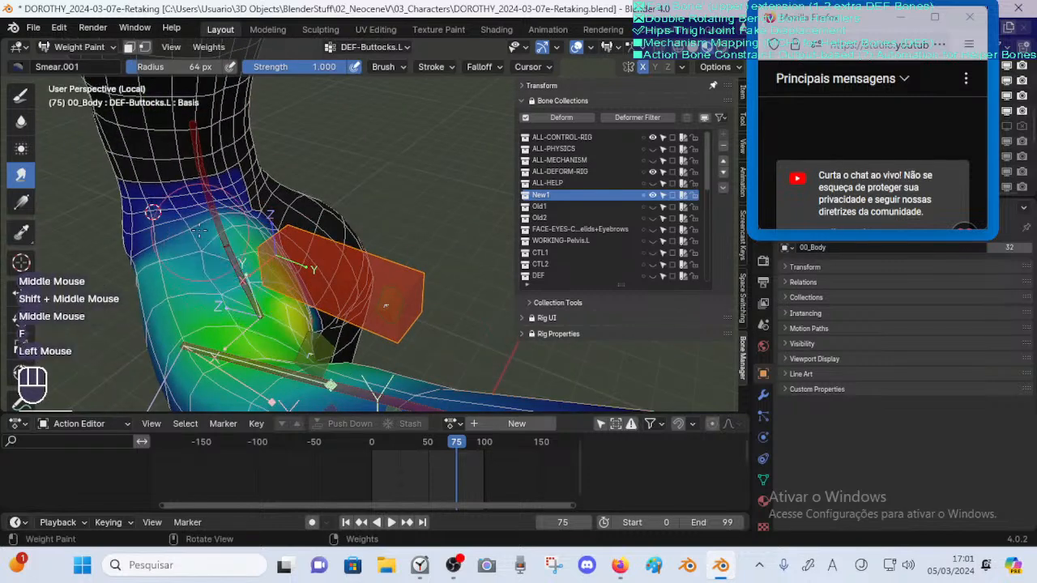
key("ctrl+z")
key("ctrl+z")
key("ctrl+z")
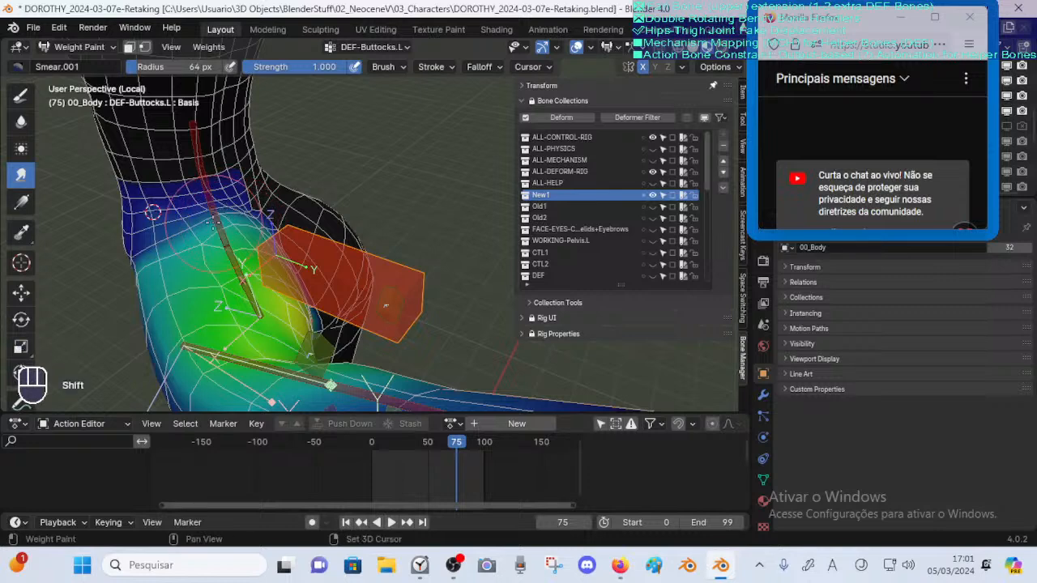
key("shift+f")
left_click(160, 233)
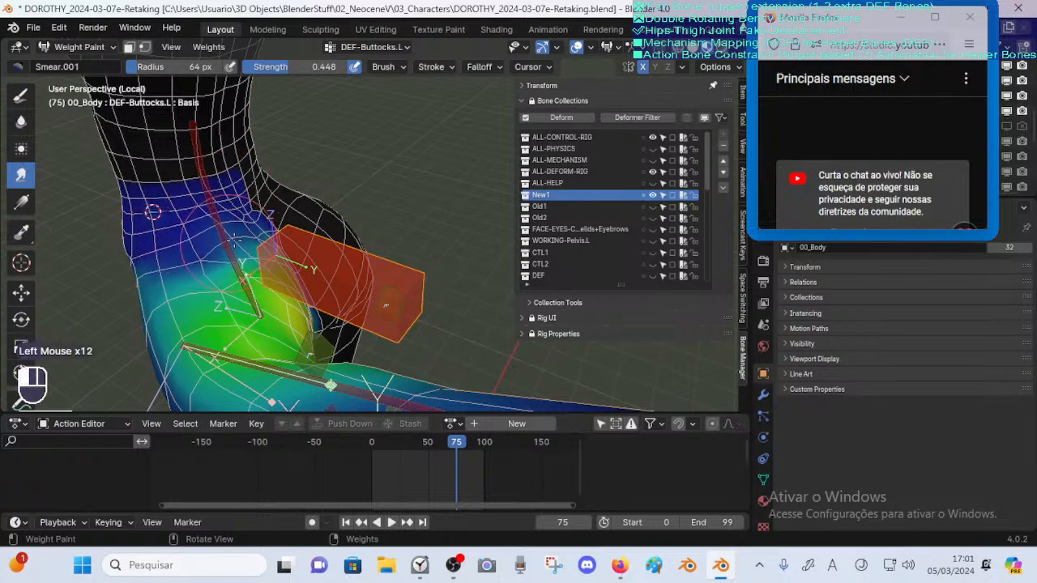
Blur the weight transition just below the waist with the 64 px Blur brush at strength 0.448
middle_click_drag(211, 209, 232, 201, "shift")
left_click(21, 123)
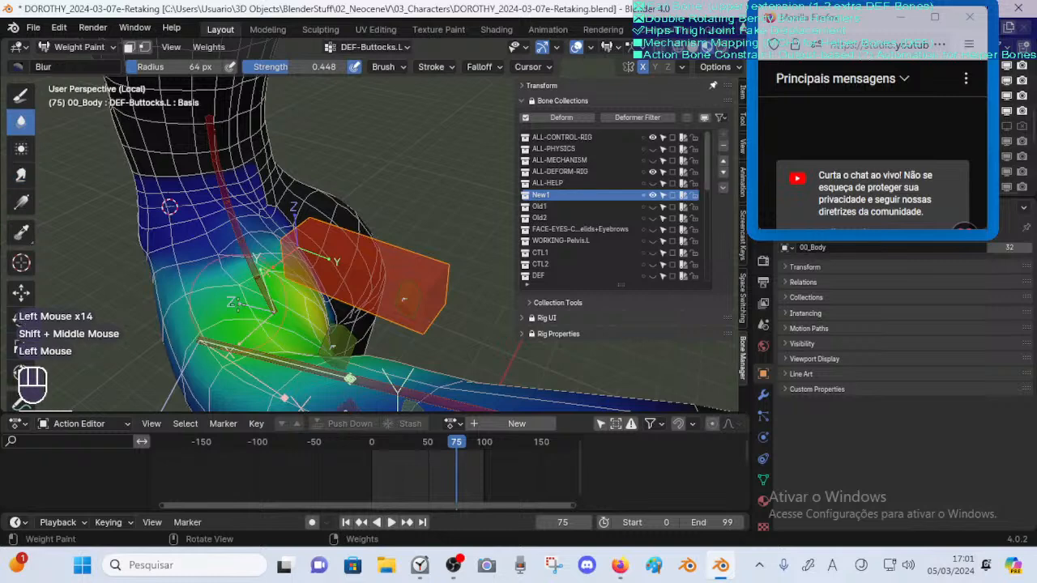
left_click_drag(247, 252, 238, 257)
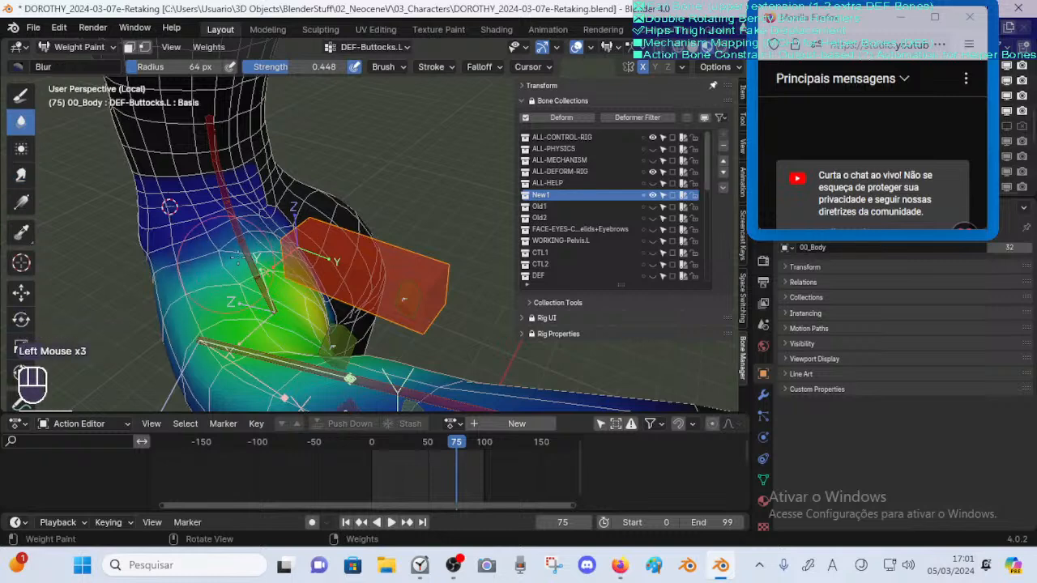
Reduce the Blur brush radius to 41 px and blur the weights over the hip's front and outer side
key("f")
left_click(223, 273)
middle_click_drag(356, 231, 227, 222)
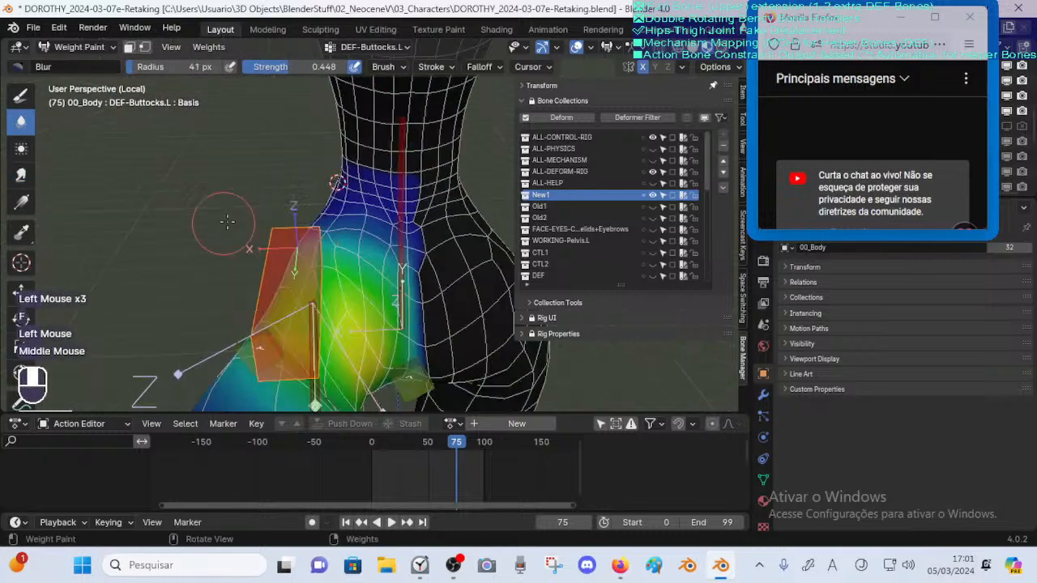
left_click_drag(374, 282, 381, 335)
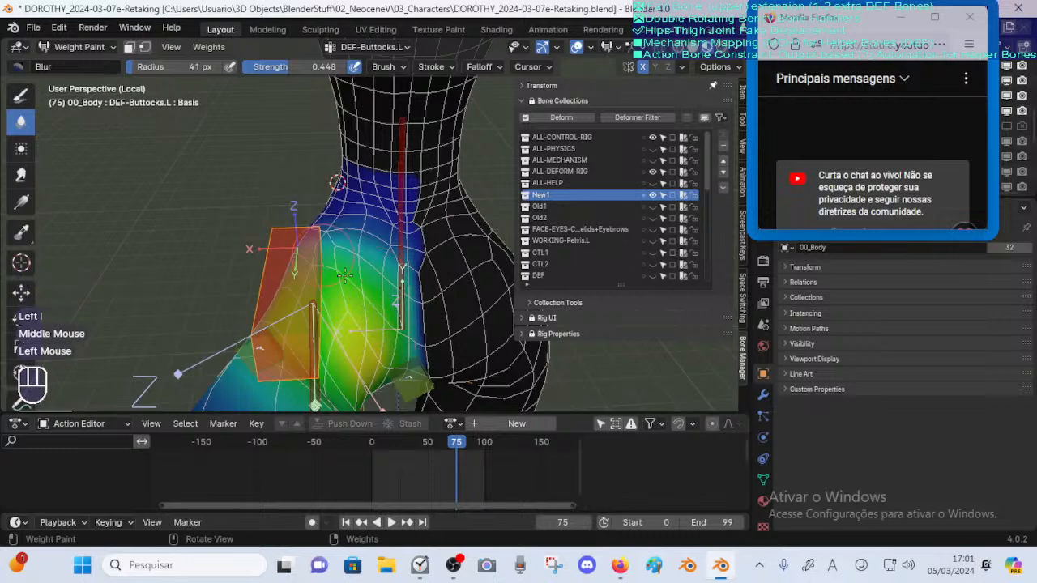
mouse_move(315, 231)
middle_mouse_down()
mouse_move(381, 242)
mouse_move(421, 267)
middle_mouse_up()
mouse_move(251, 299)
middle_mouse_down("shift")
mouse_move(243, 286)
mouse_move(270, 253)
middle_mouse_up("shift")
left_click_drag(269, 253, 302, 242)
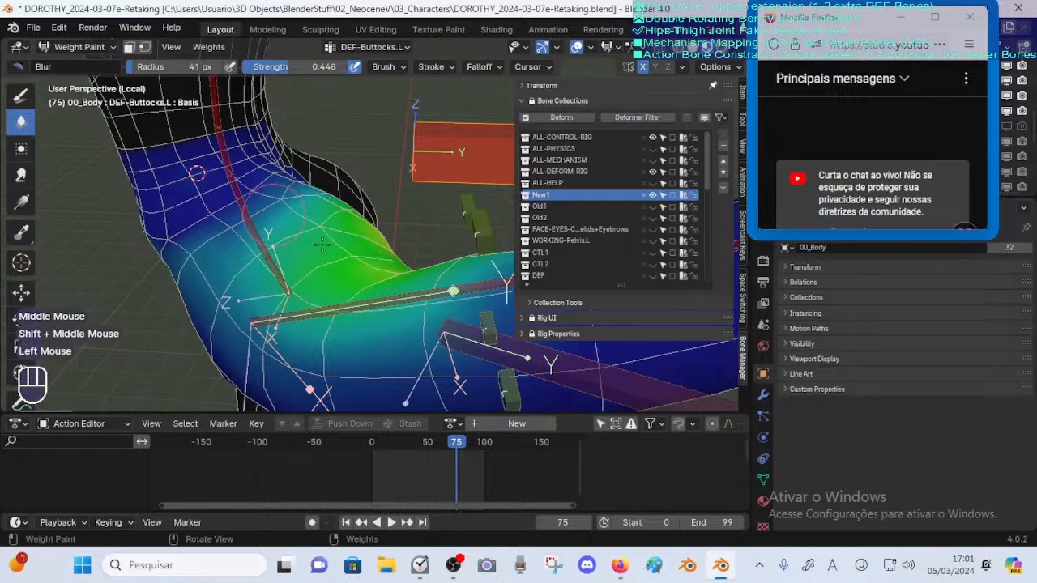
middle_click_drag(321, 244, 355, 215, "ctrl")
left_click(354, 217)
Reposition the selected control bone above the thigh while checking the hip's deformation from the inner side
key("g")
key("Escape")
middle_click_drag(358, 178, 301, 194)
mouse_move(301, 195)
middle_mouse_down()
mouse_move(297, 182)
mouse_move(285, 187)
middle_mouse_up()
middle_click_drag(285, 186, 299, 162)
key("g")
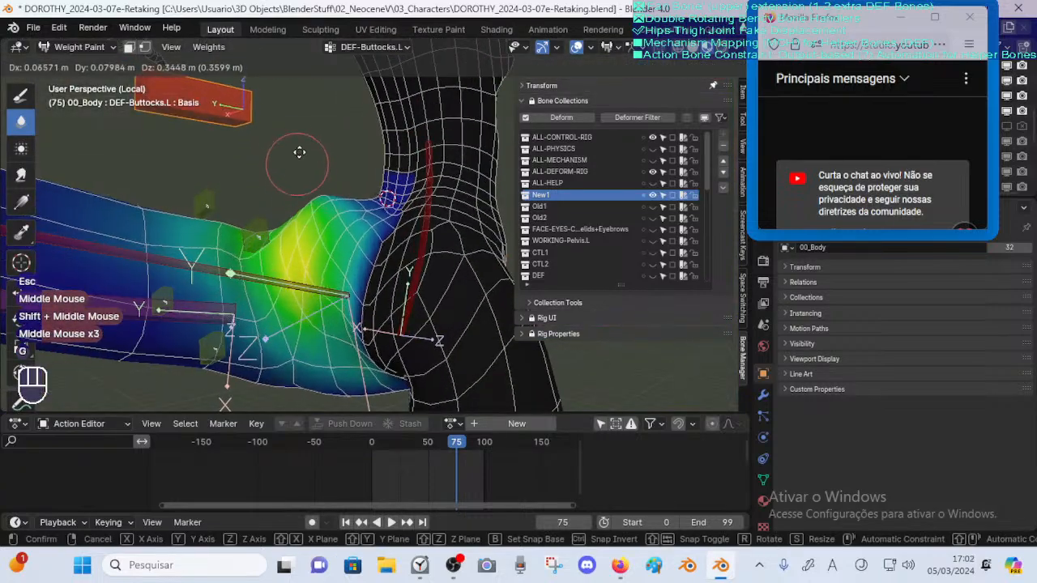
left_click(302, 219)
Raise the Blur brush strength to 1.000 and blur the upper front of the hip down toward the thigh crease
middle_click_drag(302, 219, 298, 250)
left_click(298, 243)
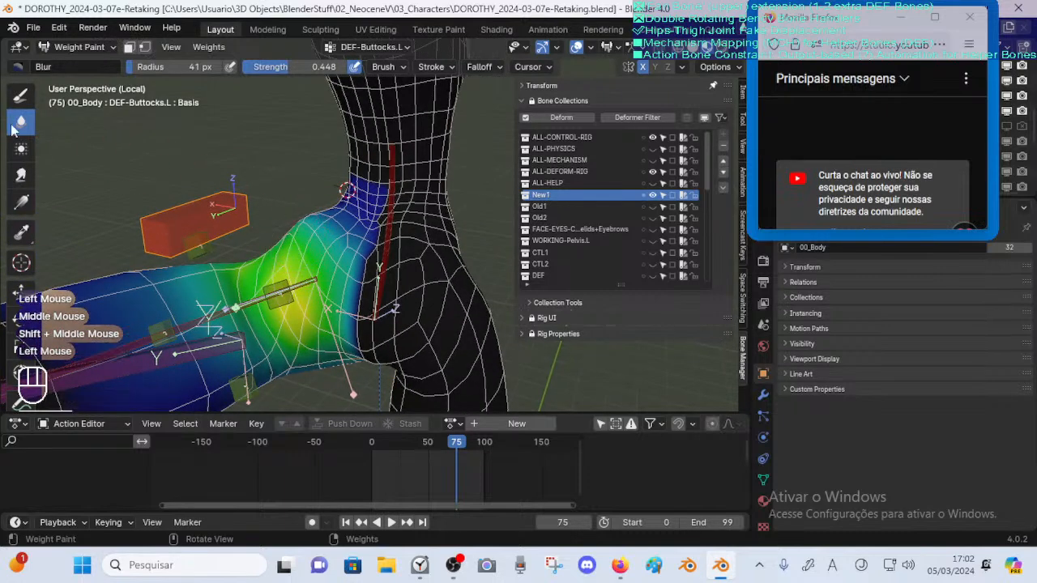
key("shift+f")
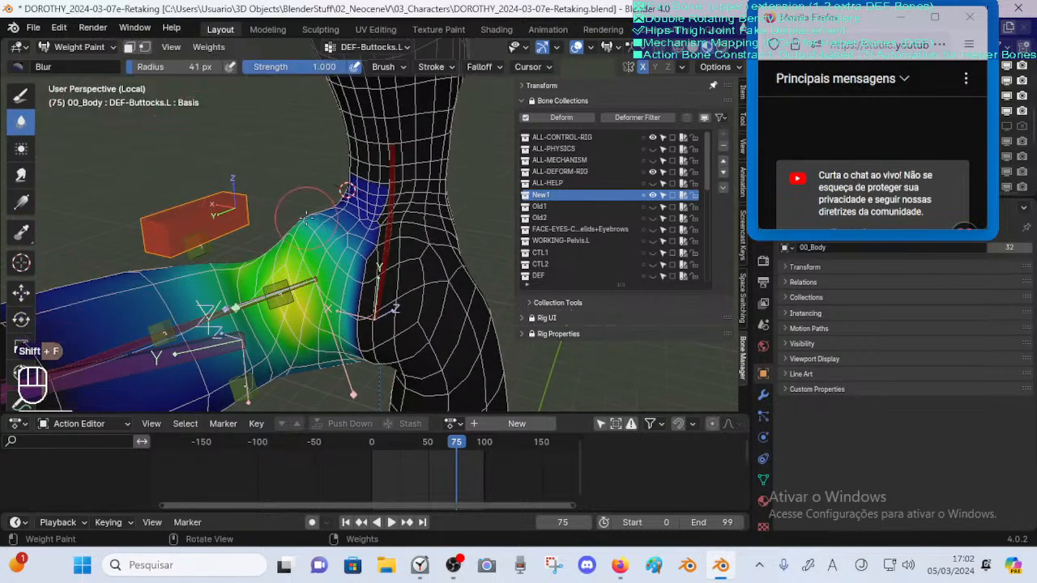
left_click_drag(305, 216, 308, 238)
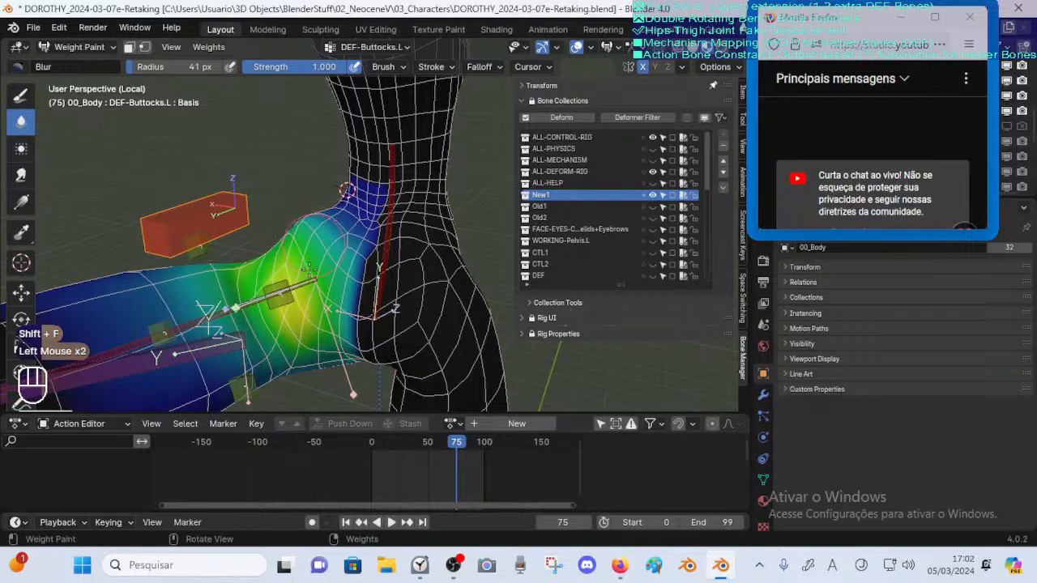
Blur the weights at the hip's upper front edge, just above the thigh bone's head
middle_click_drag(322, 275, 324, 243)
middle_click_drag(324, 243, 260, 219)
middle_click_drag(259, 219, 249, 243, "ctrl")
left_click(266, 205)
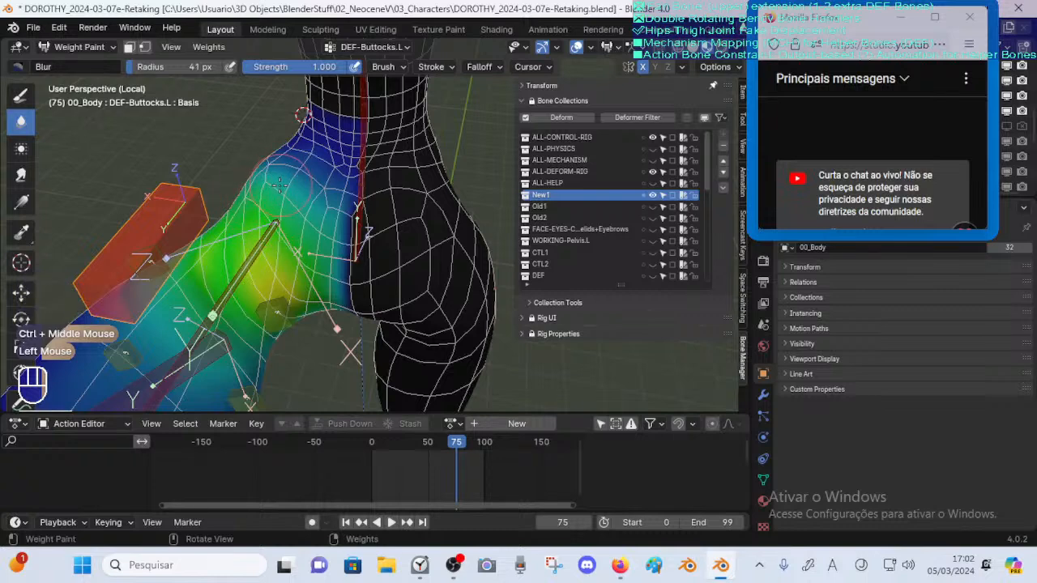
Try smearing the weights at the hip's upper front edge and undo the stroke
left_click(22, 174)
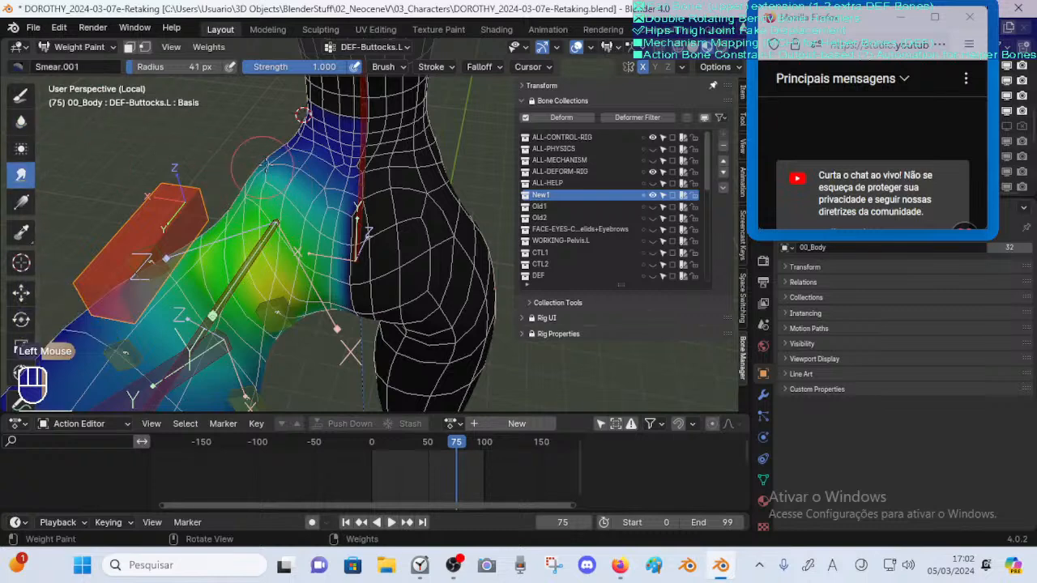
left_click_drag(266, 165, 277, 164)
key("ctrl+z")
Average the weights across the upper front of the hip with the 41 px Average brush at strength 1.000
left_click(21, 148)
key("shift+f")
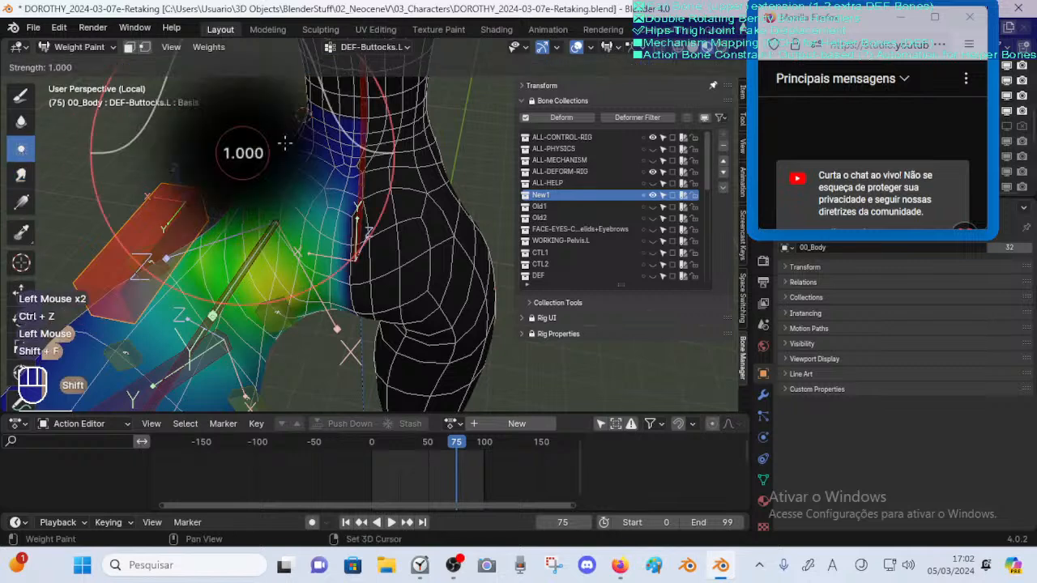
key("shift+space")
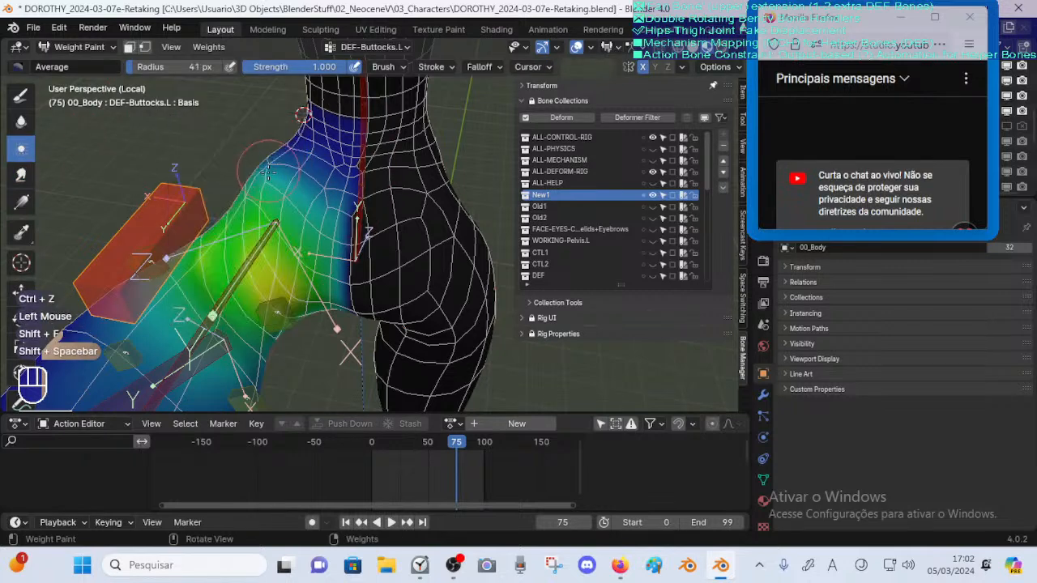
left_click_drag(242, 166, 301, 216)
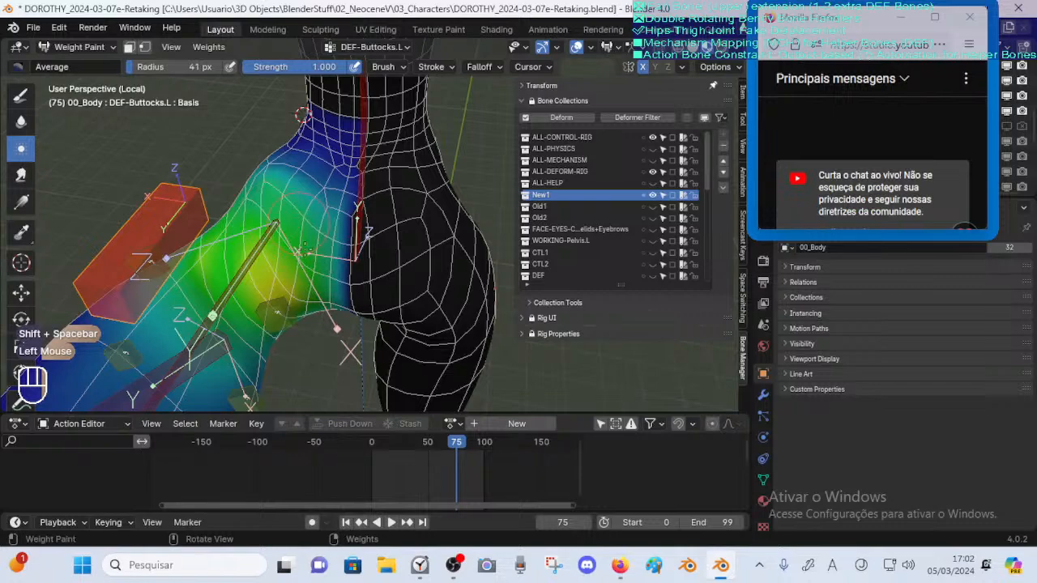
Average the weights on the hip's outer side and down its front toward the inner thigh
middle_click_drag(247, 196, 403, 184)
middle_click_drag(267, 235, 290, 178, "ctrl")
left_click(280, 235)
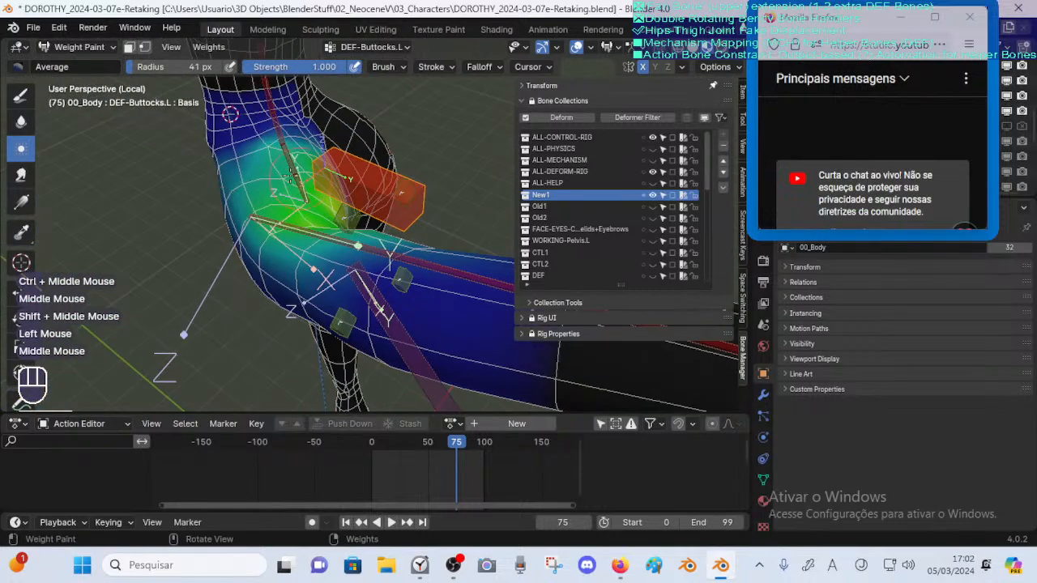
middle_click_drag(331, 147, 341, 165)
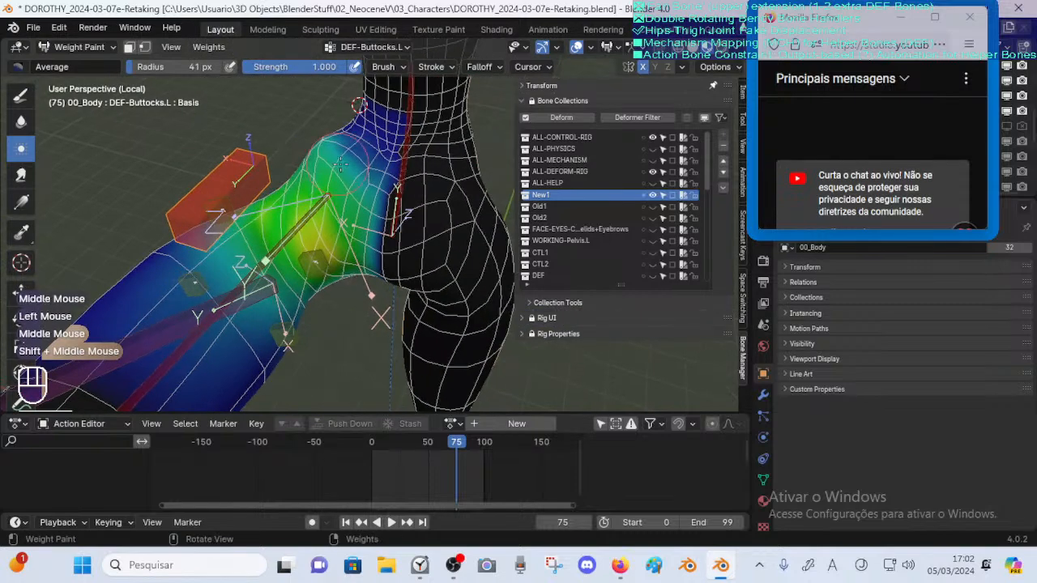
mouse_move(340, 165)
left_mouse_down()
mouse_move(302, 160)
mouse_move(306, 202)
mouse_move(349, 228)
left_mouse_up()
Blur the DEF-Buttocks.L weights on the hip's outer side with the 41 px Blur brush
mouse_move(348, 228)
middle_mouse_down()
mouse_move(260, 219)
mouse_move(296, 227)
middle_mouse_up()
middle_click_drag(296, 226, 356, 235)
left_click(20, 125)
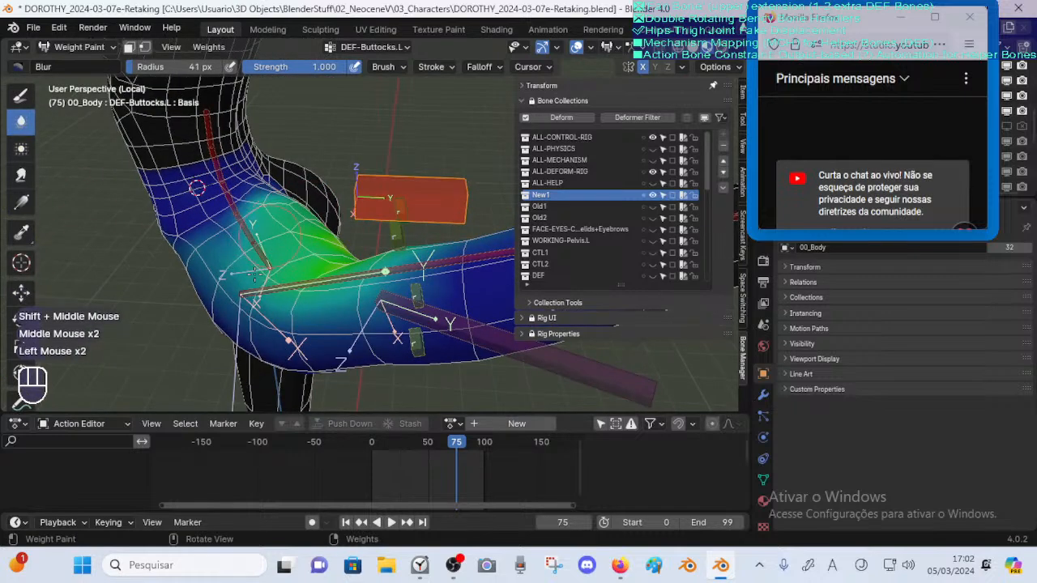
mouse_move(227, 231)
left_mouse_down()
mouse_move(249, 261)
mouse_move(251, 298)
left_mouse_up()
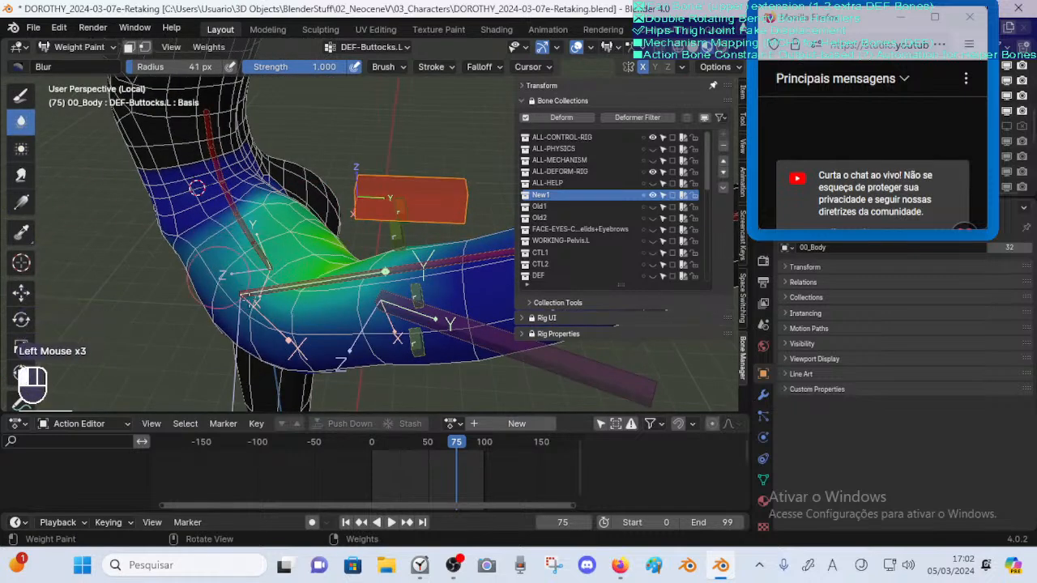
Move the orange hip control bone to test how the hip crease deforms from the side
key("g")
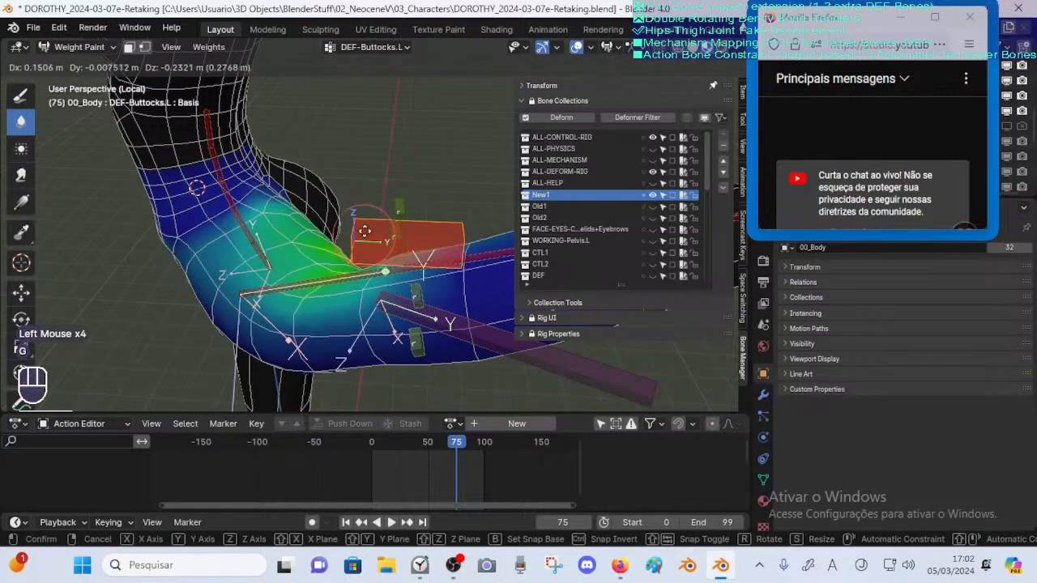
left_click(342, 244)
key("Escape")
middle_click(356, 198)
key("g")
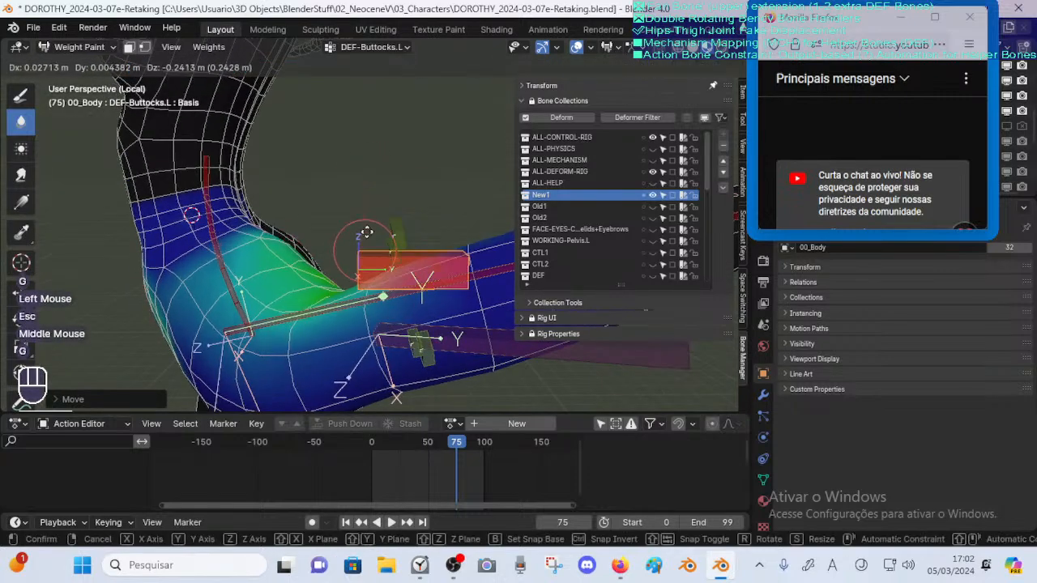
left_click(391, 223)
middle_click_drag(390, 223, 348, 235)
middle_click_drag(348, 235, 259, 227, "shift")
middle_click_drag(259, 227, 182, 231)
mouse_move(182, 231)
middle_mouse_down("shift")
mouse_move(166, 228)
mouse_move(289, 181)
mouse_move(354, 212)
mouse_move(254, 236)
middle_mouse_up("shift")
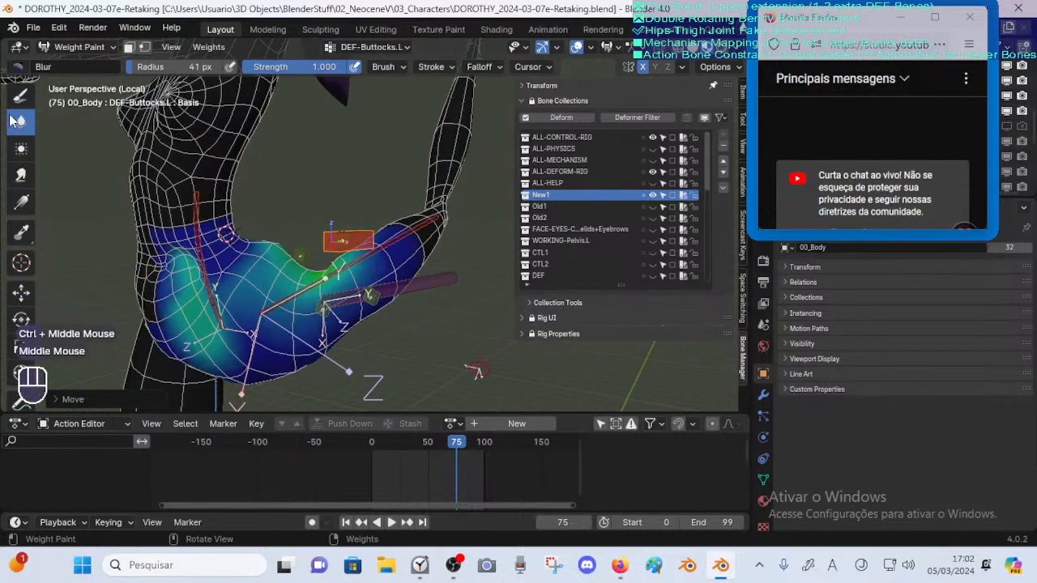
Subtract weight from the back of the left buttock using the Add brush at weight 0.325 and strength 1.000
left_click(14, 67)
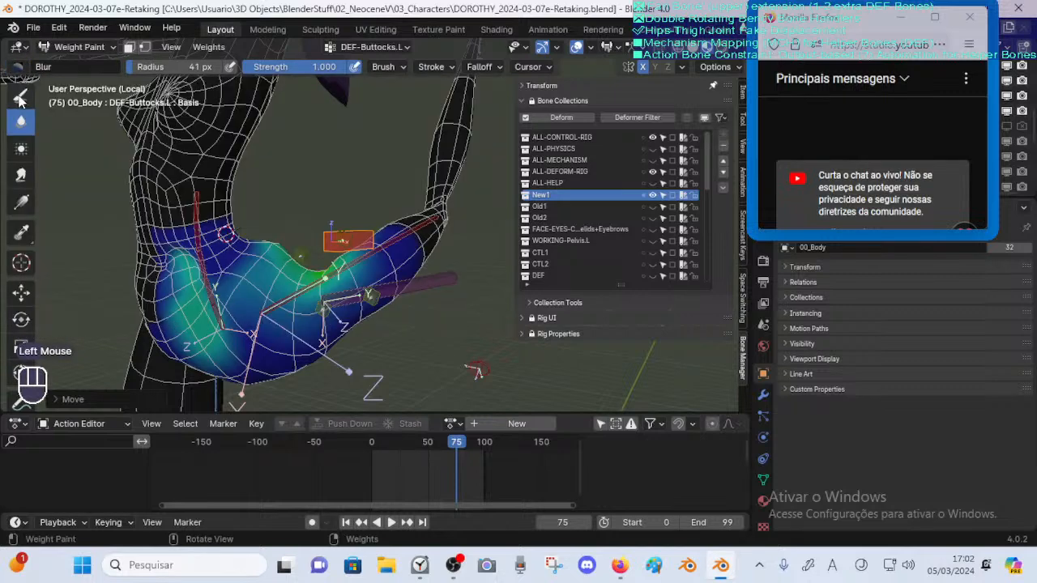
left_click(20, 102)
left_click(18, 66)
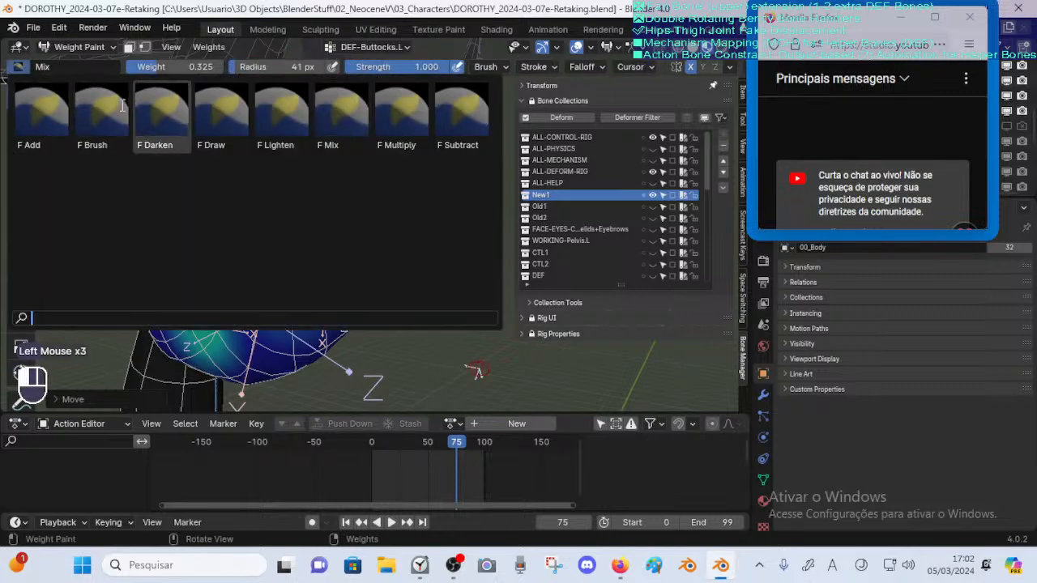
left_click(41, 113)
left_click(226, 235, "ctrl")
mouse_move(188, 327)
left_mouse_down("ctrl")
mouse_move(231, 344)
mouse_move(189, 334)
left_mouse_up("ctrl")
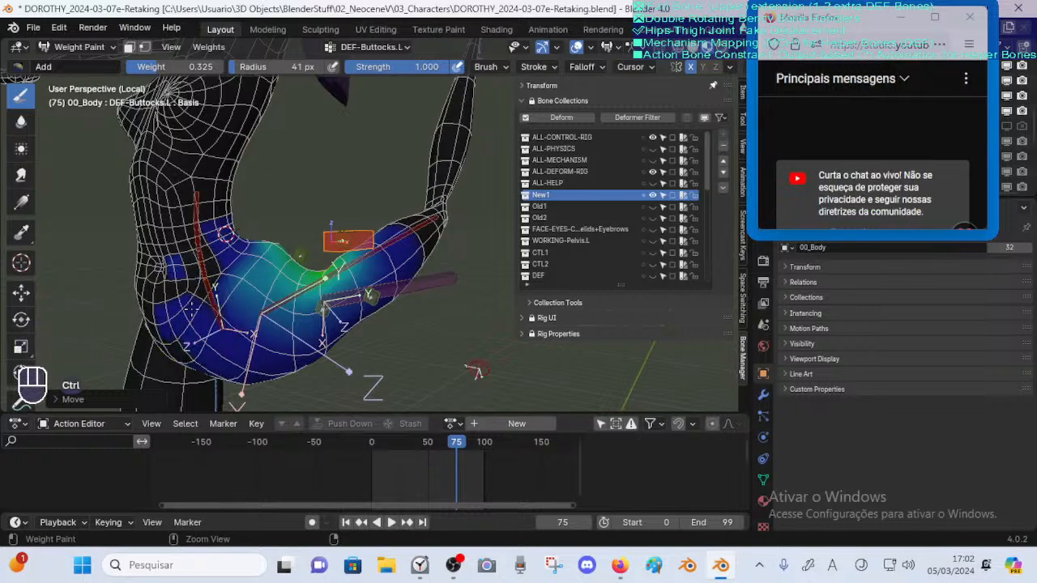
Clear the remaining weights from the buttock's back and lower side with the inverted Add brush at 41 px
key("f")
left_click(172, 266)
key("f")
left_click(194, 288)
left_click(194, 288)
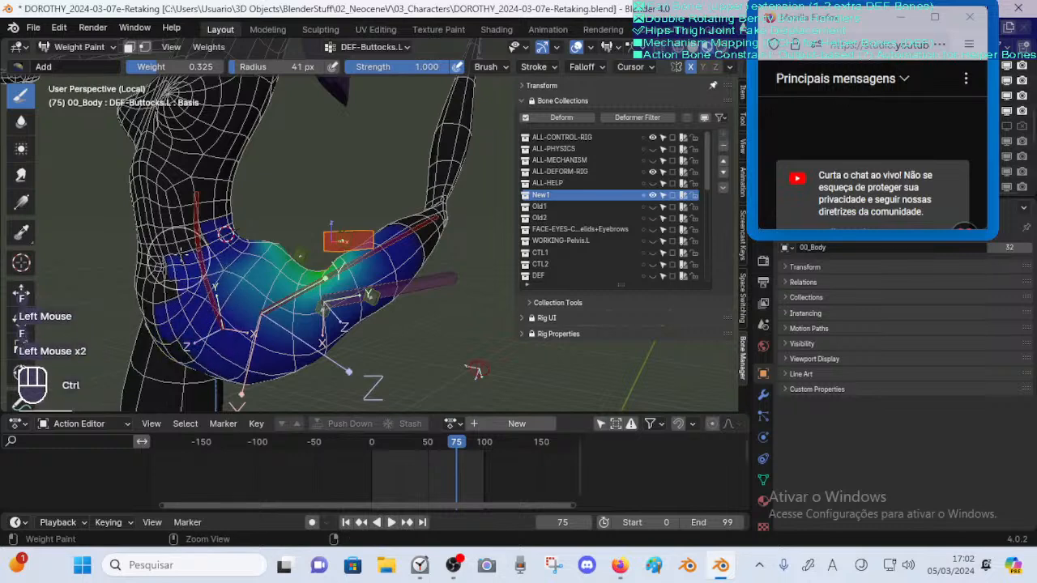
left_click_drag(193, 288, 206, 344, "ctrl")
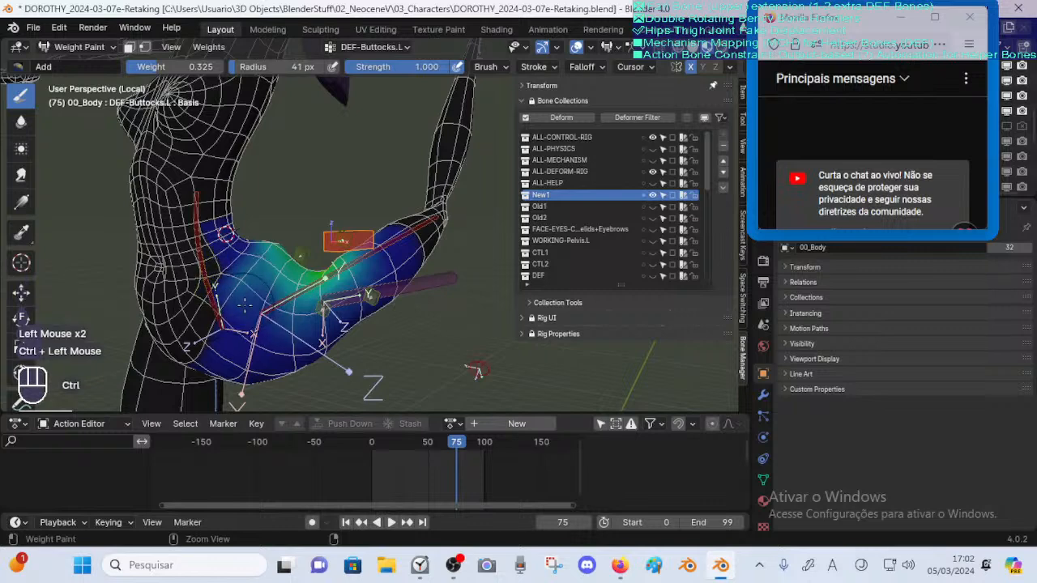
Subtract weight from the hip's outer side around the lower end of the pelvis bone
middle_click_drag(259, 347, 249, 276, "shift")
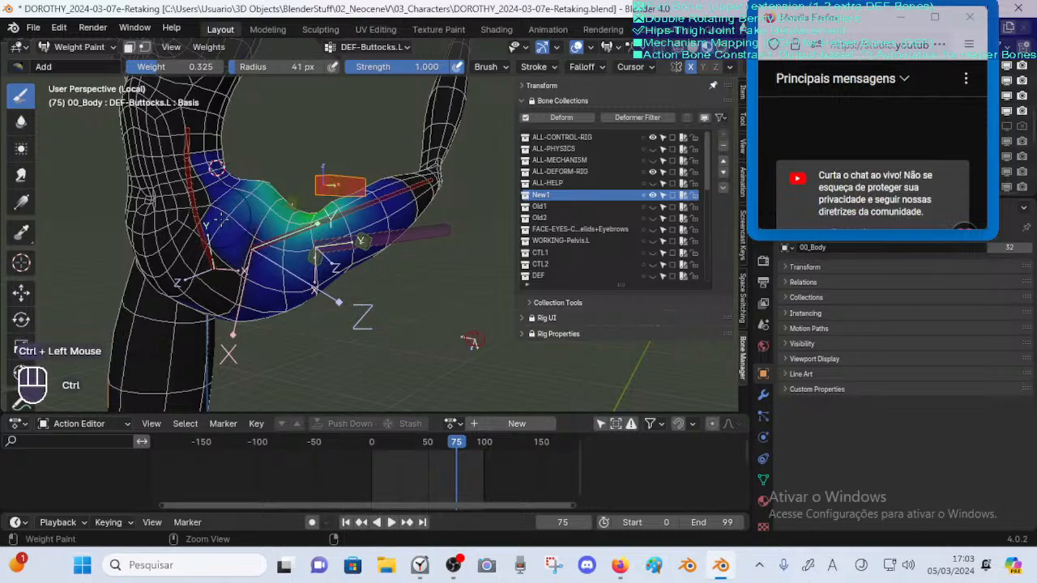
left_click_drag(234, 228, 219, 221, "ctrl")
middle_click(257, 269)
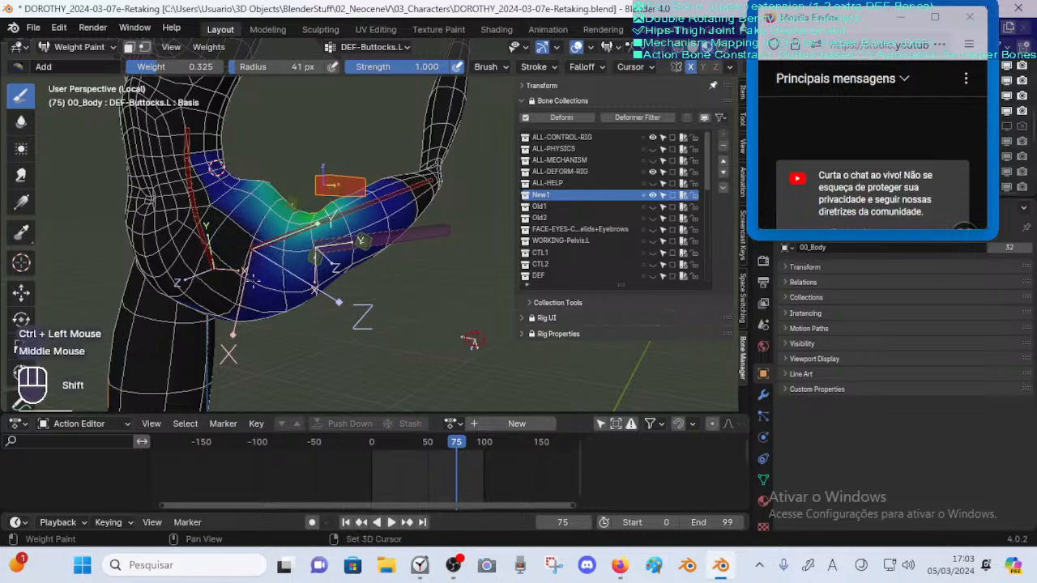
middle_click_drag(257, 269, 250, 204, "shift")
mouse_move(249, 204)
middle_mouse_down()
mouse_move(205, 248)
mouse_move(158, 188)
mouse_move(214, 195)
mouse_move(194, 207)
middle_mouse_up()
left_click(205, 248, "ctrl")
left_click(159, 186, "ctrl")
left_click(173, 168, "ctrl")
Subtract the leftover weights on the underside of the hip and upper thigh with the inverted Add brush
middle_click_drag(194, 207, 169, 251, "shift")
middle_click_drag(168, 251, 139, 235)
left_click(137, 234, "ctrl")
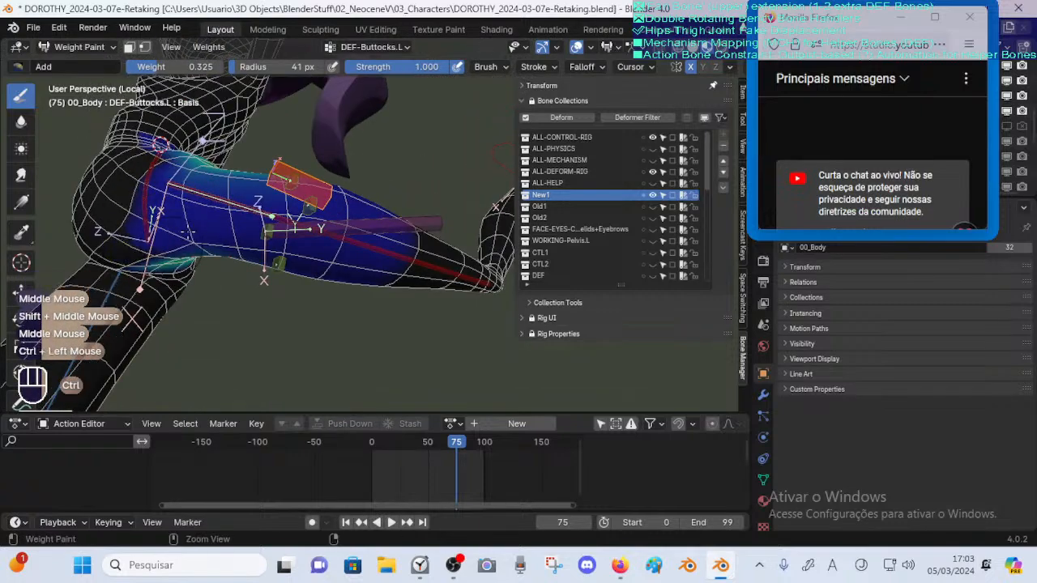
left_click(196, 227, "ctrl")
middle_click(196, 227)
mouse_move(196, 227)
middle_mouse_down()
mouse_move(185, 277)
mouse_move(123, 239)
mouse_move(160, 260)
mouse_move(231, 211)
mouse_move(253, 231)
middle_mouse_up()
left_click(188, 272, "ctrl")
left_click(185, 277, "ctrl")
key("g")
key("Escape")
Enlarge the Blur brush to 72 px and blur the weights on the hip's front and outer side
middle_click_drag(253, 230, 221, 209)
left_click(20, 120)
left_click(21, 120)
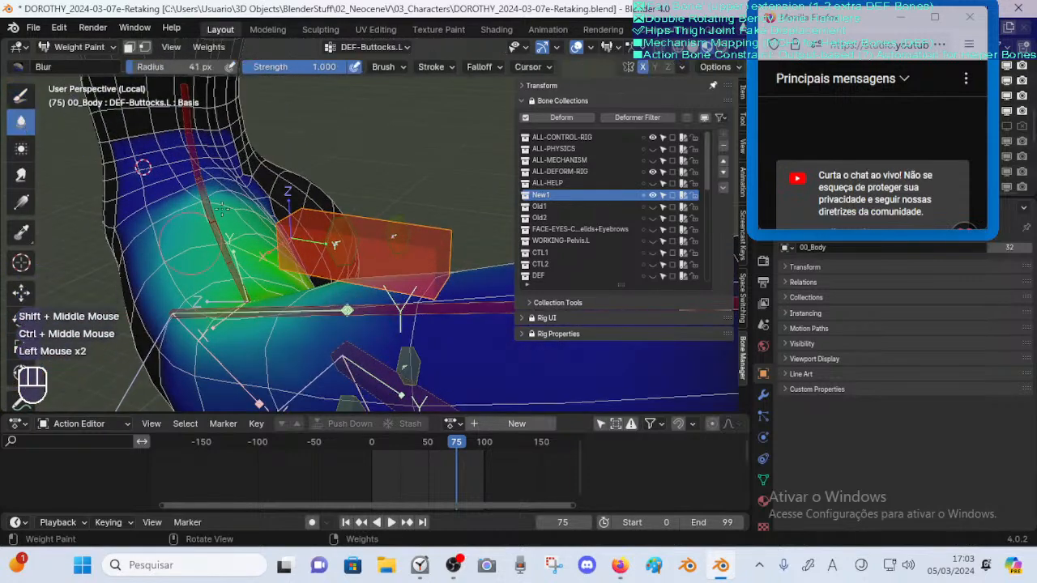
key("f")
left_click(213, 209)
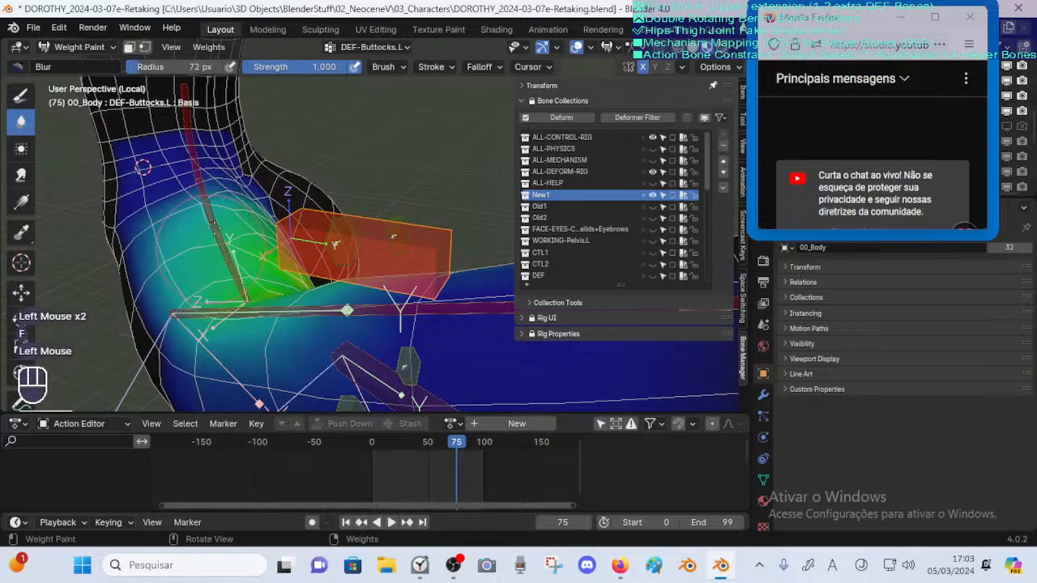
middle_click_drag(213, 227, 217, 216)
key("shift+f")
left_click(219, 214)
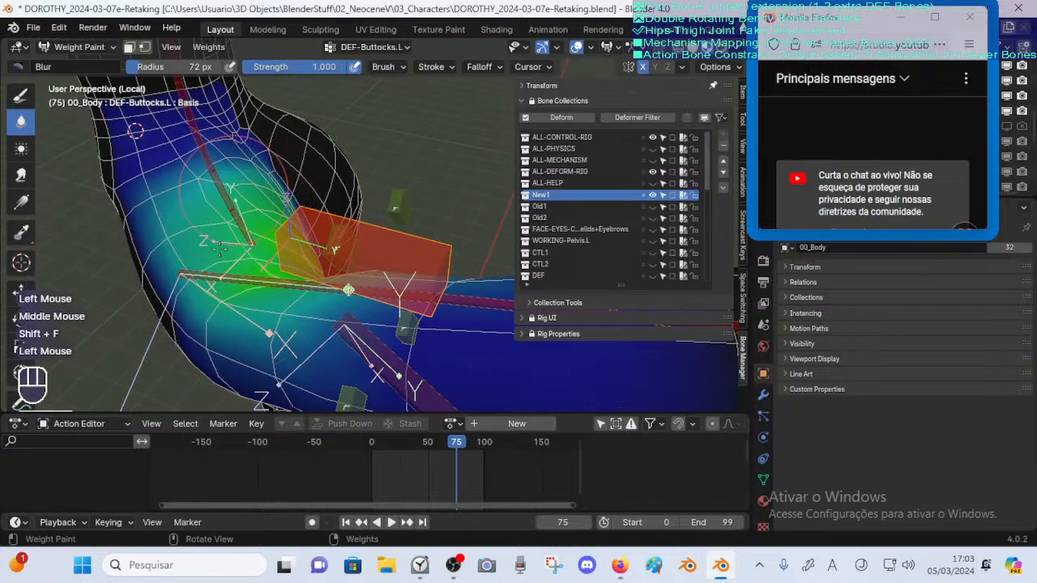
left_click(218, 247)
Move the orange hip control bone to check the deformation of the blurred hip crease
key("g")
left_click(267, 187)
mouse_move(267, 187)
middle_mouse_down()
mouse_move(277, 170)
mouse_move(272, 181)
middle_mouse_up()
key("g")
left_click(227, 252)
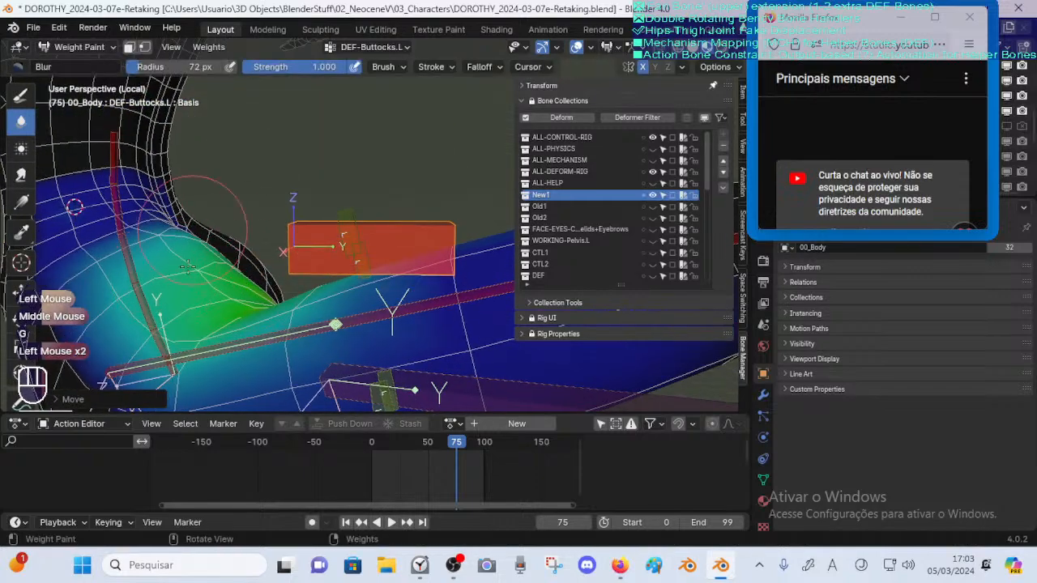
Blur the weights over the upper front of the hip, moving the orange control between strokes to test the crease
middle_click_drag(188, 266, 220, 206)
key("g")
left_click(199, 230)
left_click(200, 231)
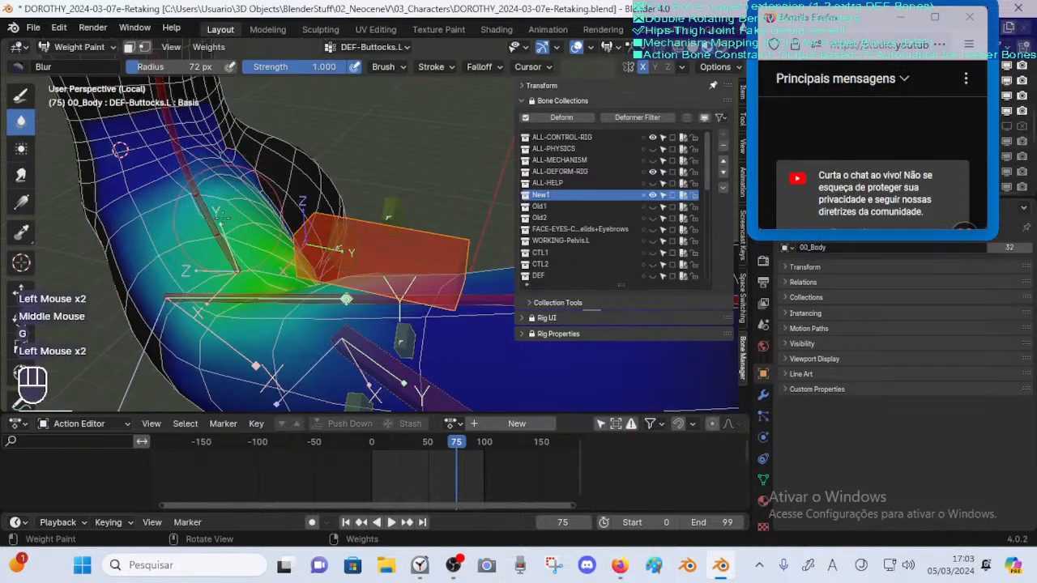
key("g")
left_click(216, 216)
key("g")
left_click(207, 218)
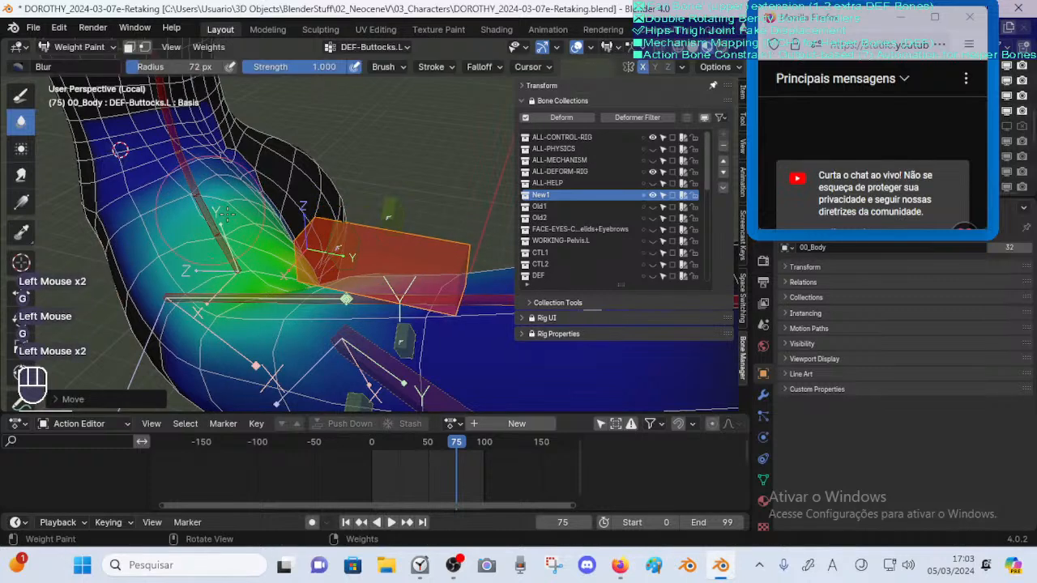
left_click(24, 150)
left_click(21, 122)
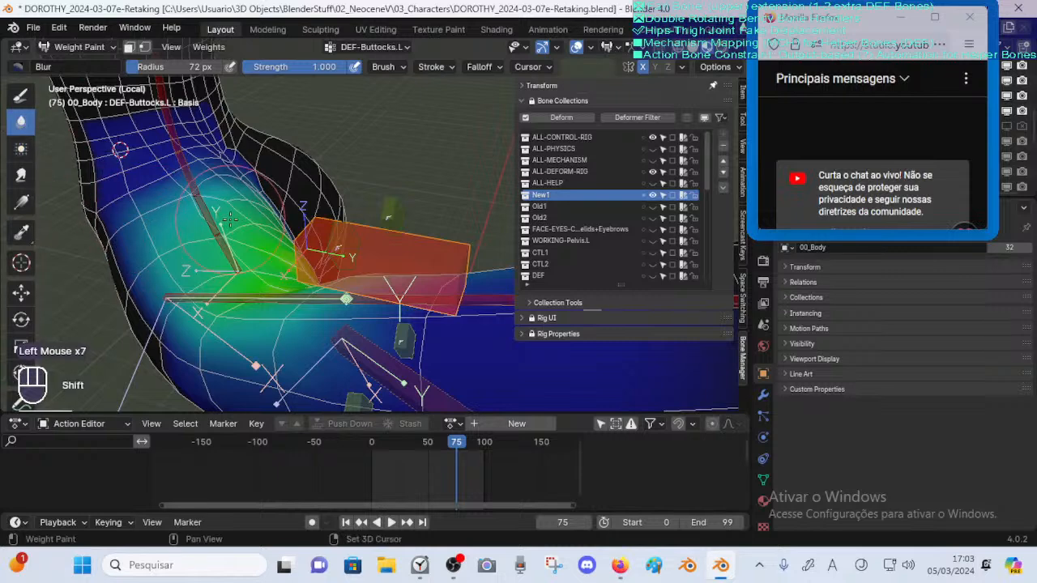
key("shift+f")
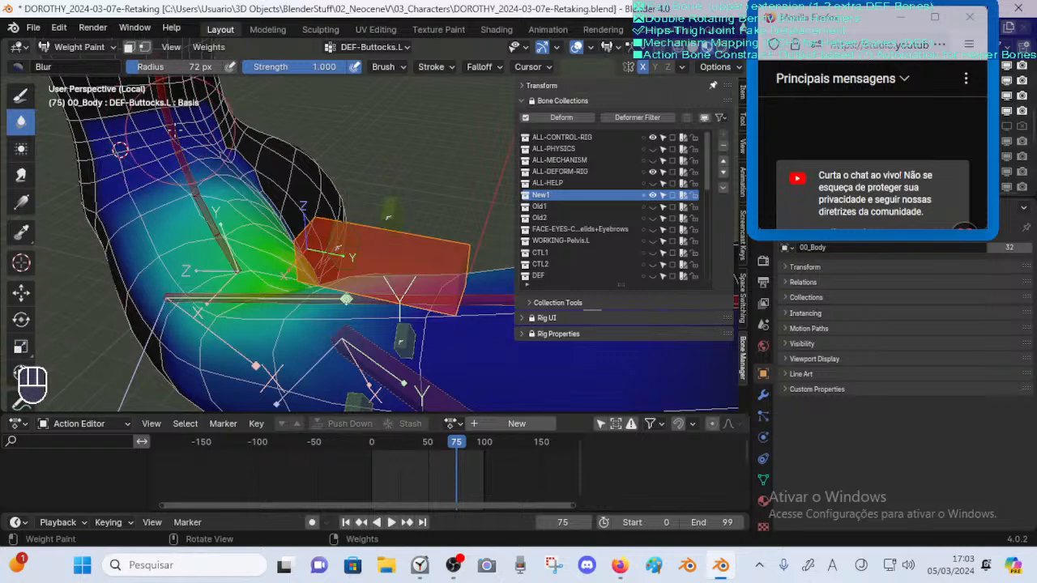
Average the weights across the front of the hip toward the groin with the 72 px Average brush
left_click(22, 152)
left_click(172, 240)
left_click(204, 214)
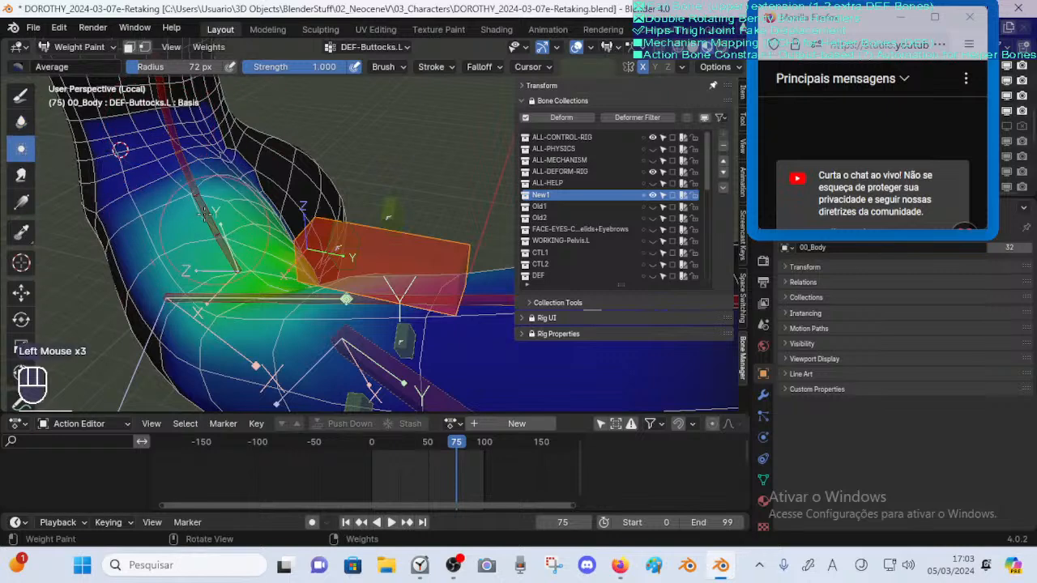
key("ctrl+z")
left_click(217, 208)
middle_click_drag(217, 209, 276, 180)
left_click(276, 180)
left_click(301, 202)
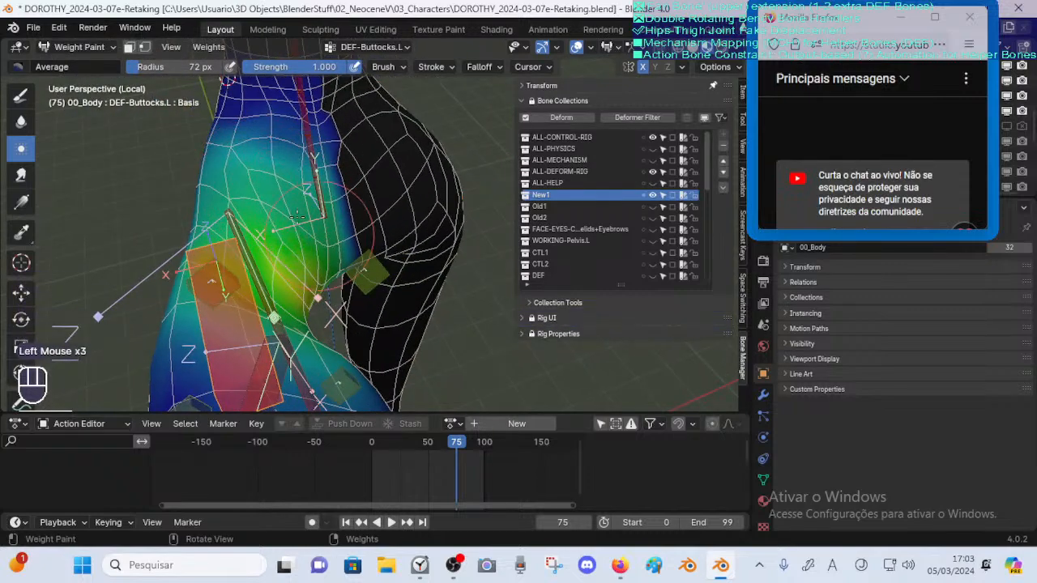
Move the orange hip control bone to test how the averaged hip area deforms
middle_click_drag(243, 213, 306, 238)
key("g")
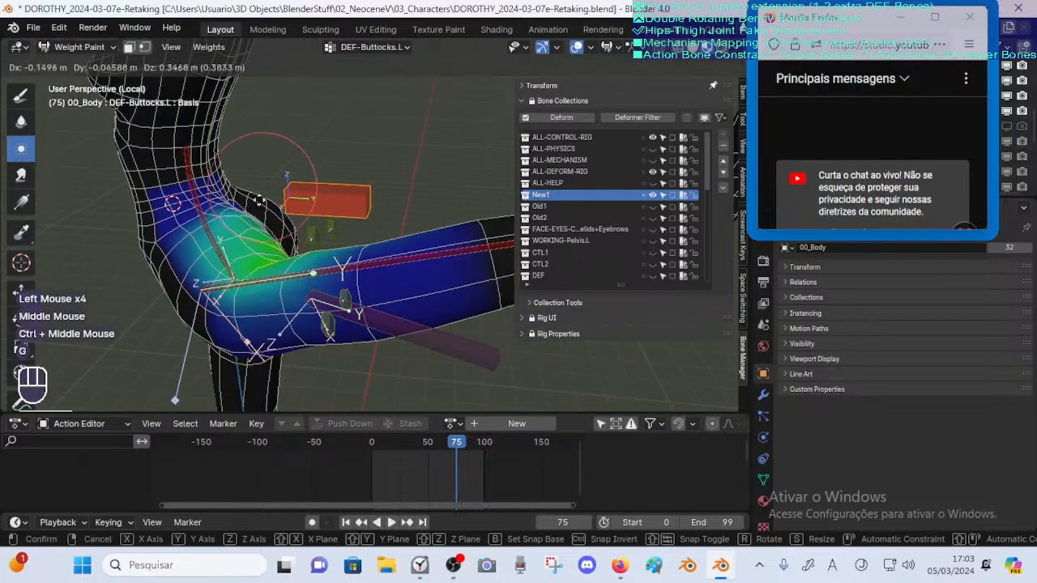
left_click(301, 202)
middle_click_drag(300, 201, 251, 227)
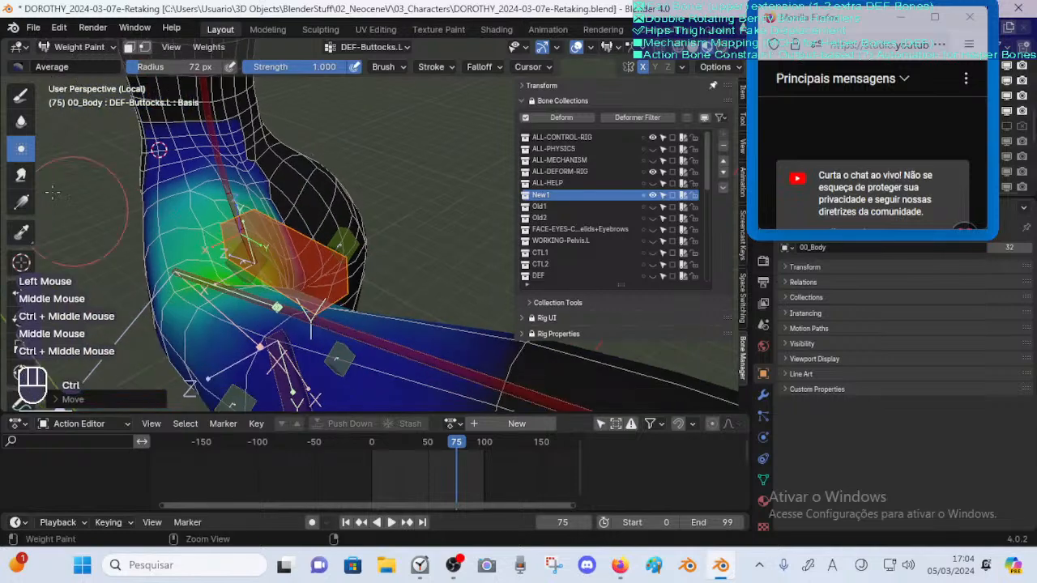
Smear the weights at the hip's upper front, below the waist, with the 72 px Smear brush at strength 1.000
left_click(23, 180)
middle_click_drag(208, 183, 288, 214, "shift")
left_click_drag(288, 214, 335, 225)
left_click_drag(327, 220, 348, 231)
left_click_drag(251, 230, 256, 227)
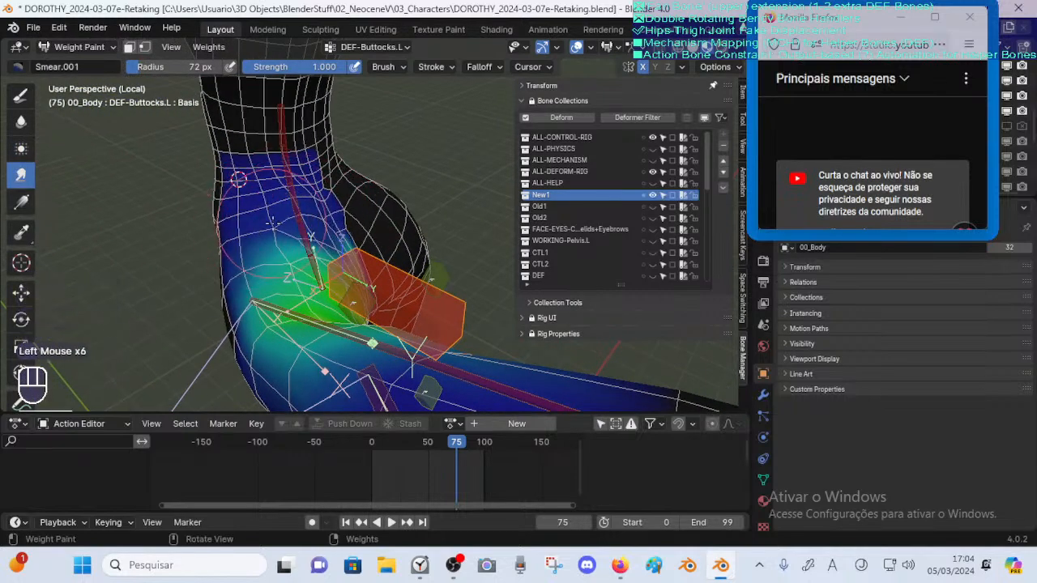
Reposition the orange hip control bone just above the thigh to check the smeared crease from the side
middle_click_drag(255, 227, 359, 220)
key("g")
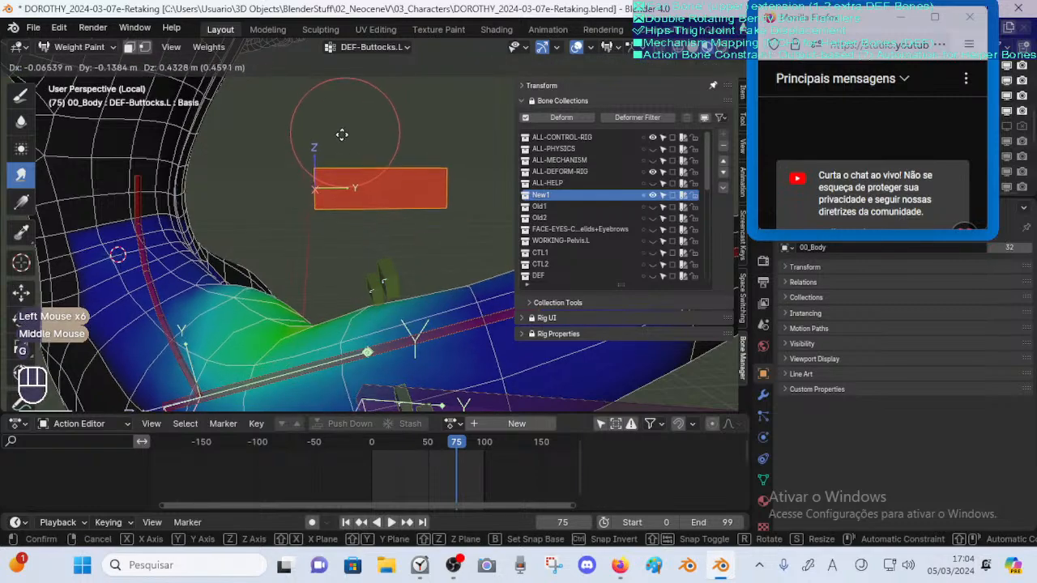
left_click(332, 145)
middle_click_drag(332, 146, 327, 211)
middle_click_drag(327, 211, 322, 268, "ctrl")
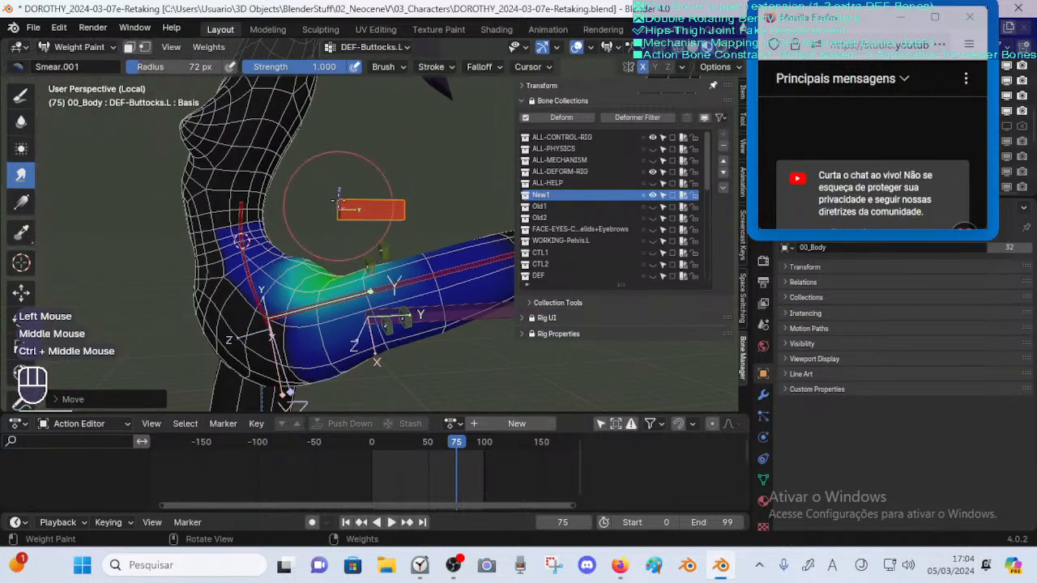
key("g")
left_click(360, 202)
Test-rotate the orange hip control bone in both directions, cancelling each rotation, to examine how the hip crease deforms
key("r")
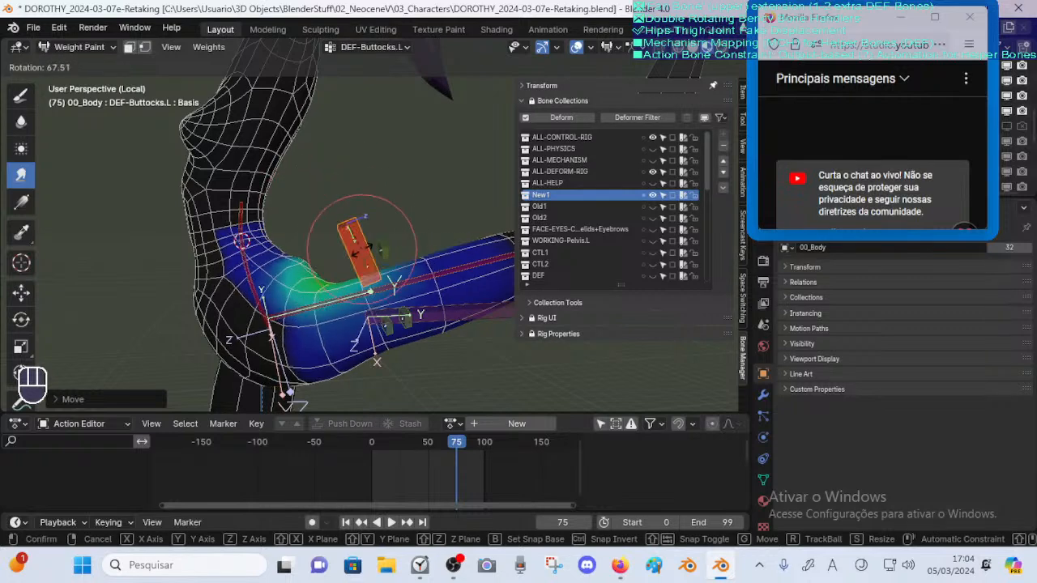
key("Escape")
key("r")
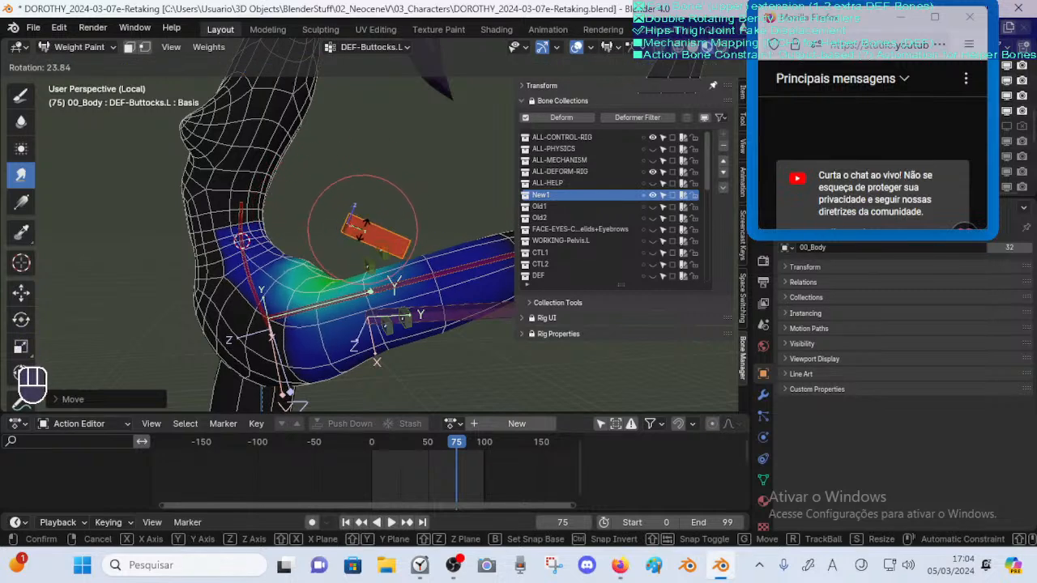
key("Escape")
key("r")
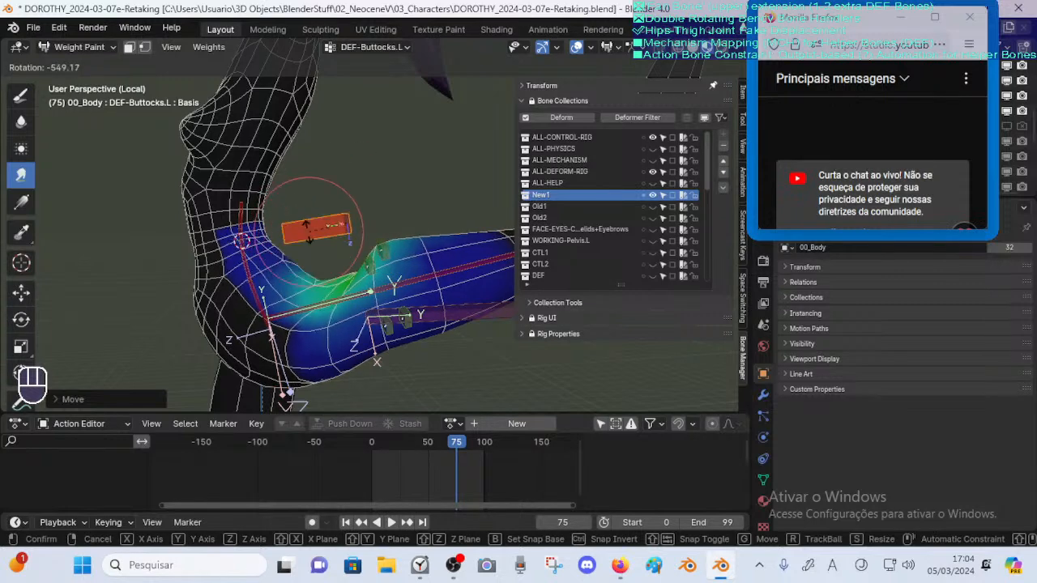
key("Escape")
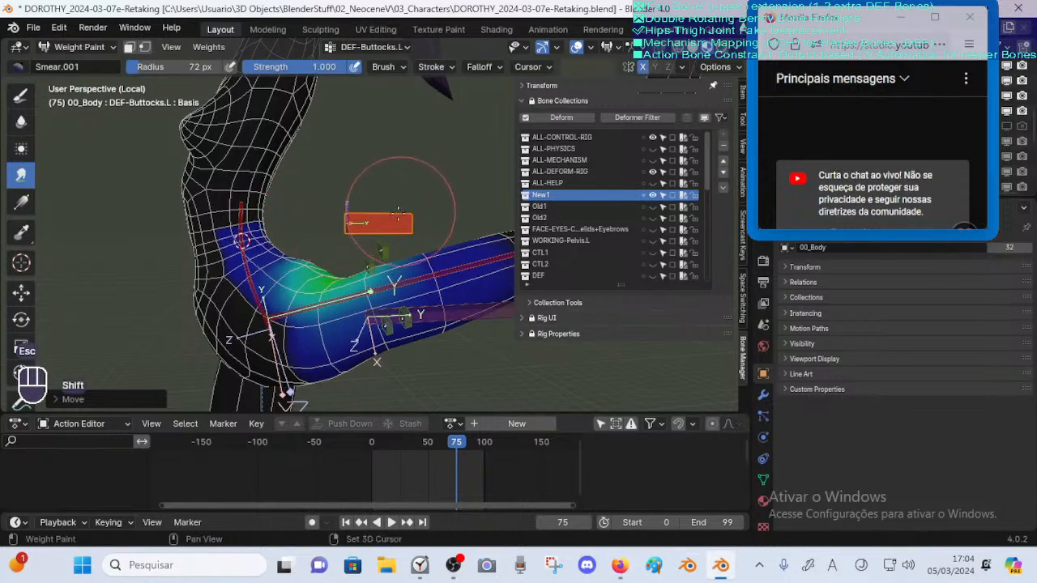
mouse_move(366, 225)
middle_mouse_down("shift")
mouse_move(347, 219)
mouse_move(373, 215)
middle_mouse_up("shift")
key("r")
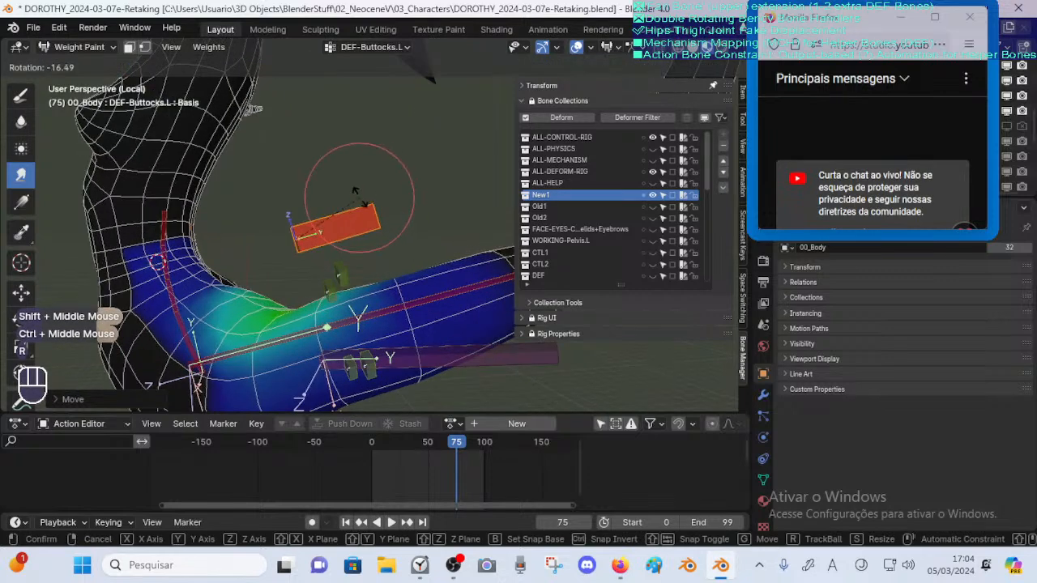
key("Escape")
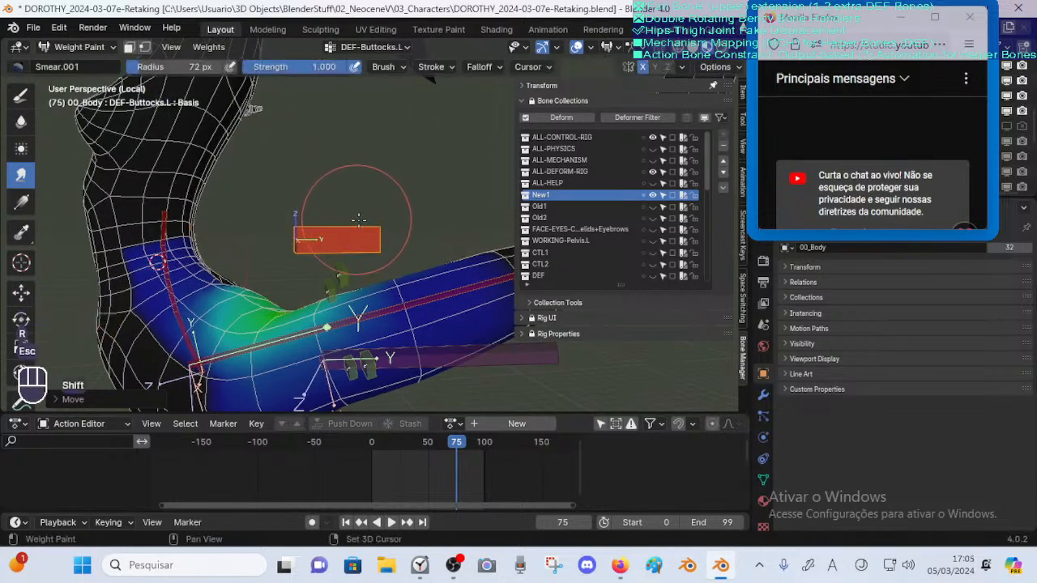
middle_click_drag(357, 221, 357, 217, "shift")
key("r")
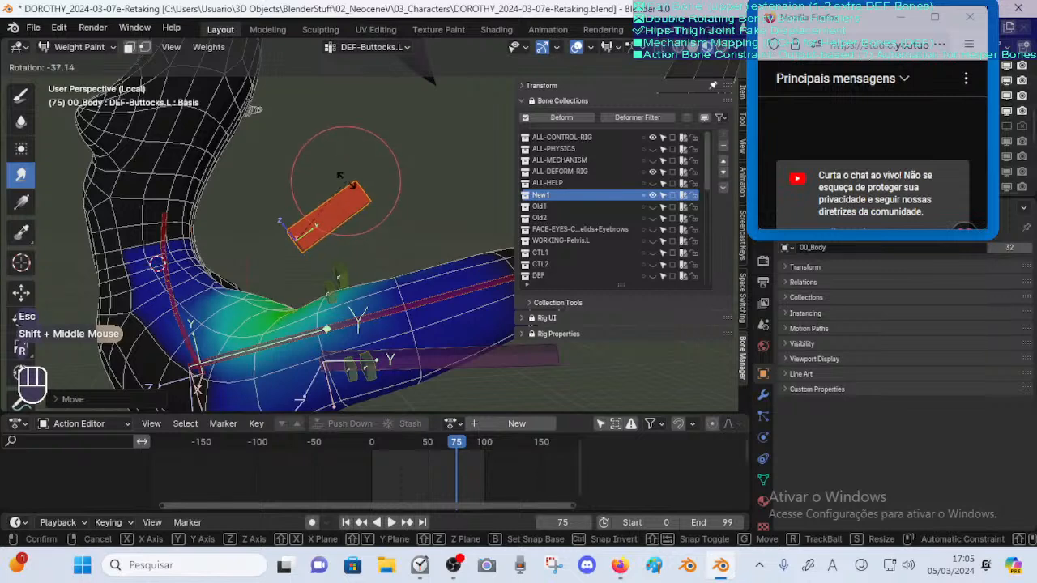
key("Escape")
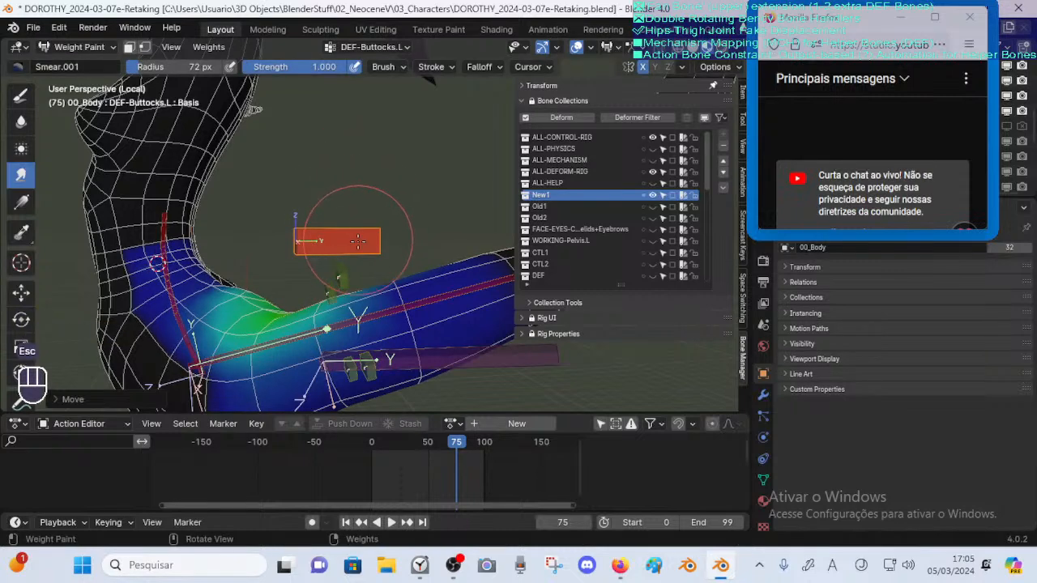
Clear the orange hip control bone's location after trial moves above the thigh, and save the file
key("g")
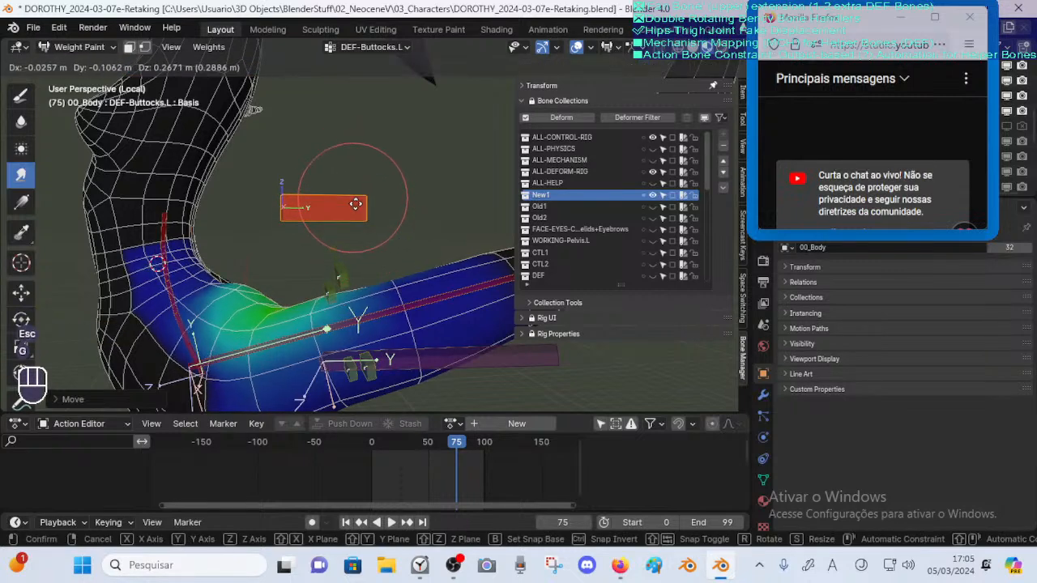
middle_click_drag(355, 204, 317, 230)
left_click(372, 219)
key("g")
left_click(329, 215)
key("alt+g")
key("alt+g")
middle_click_drag(328, 268, 310, 282)
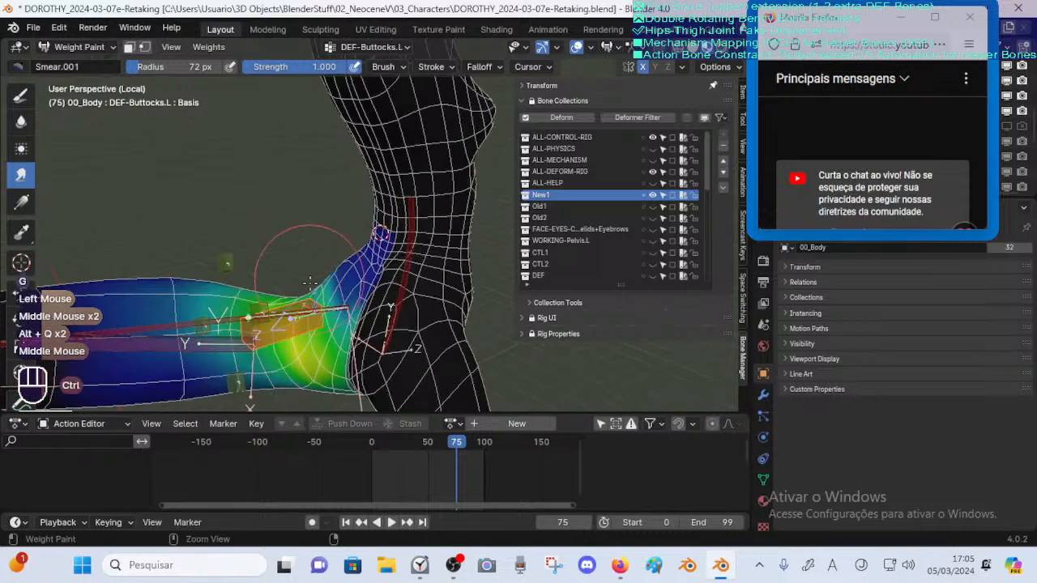
key("ctrl+s")
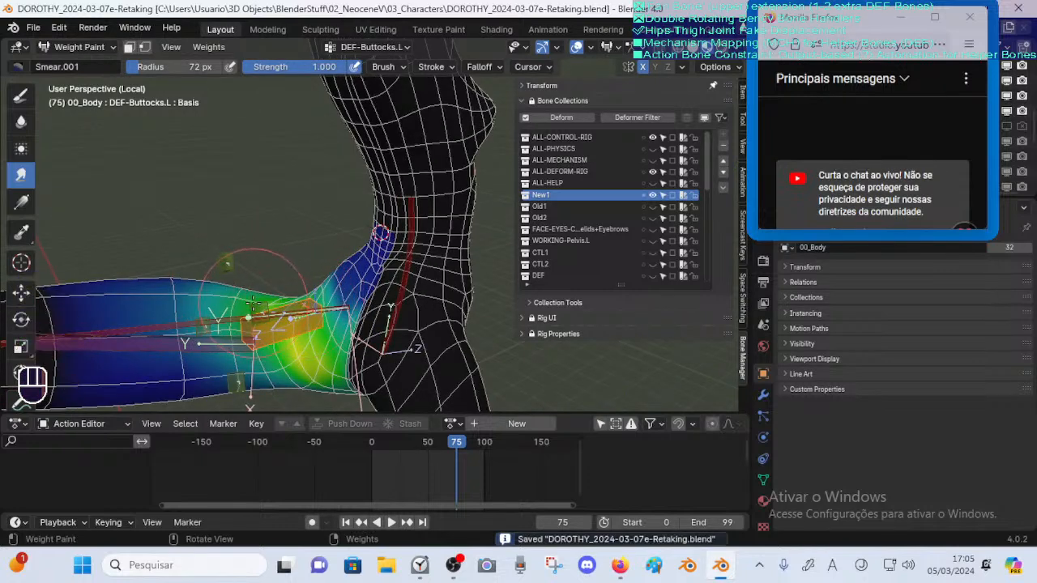
Test-move the orange hip control bone upward from its rest position in side view and cancel the move
middle_click_drag(261, 307, 340, 239)
middle_click_drag(340, 238, 363, 254)
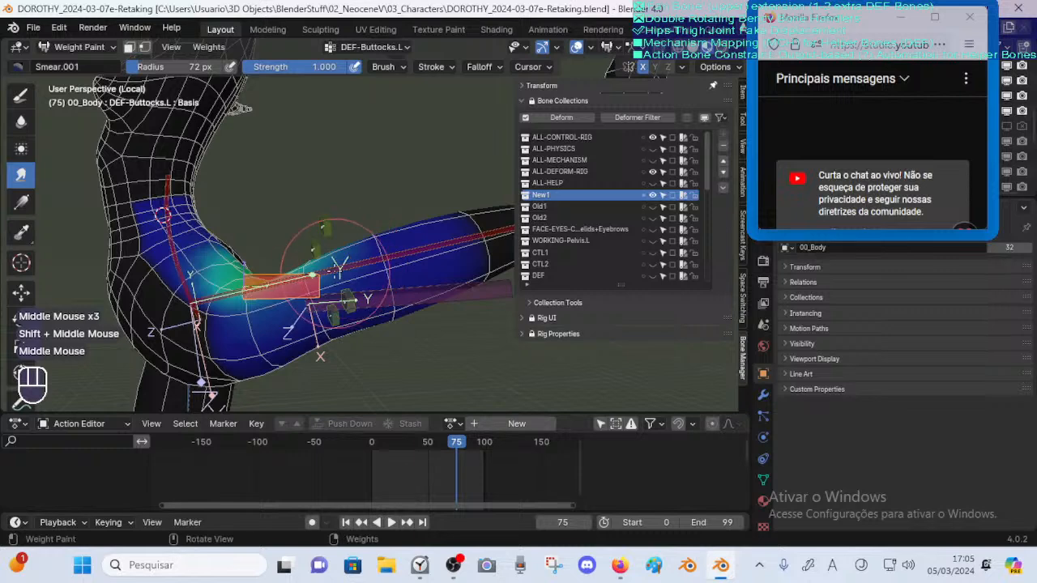
key("g")
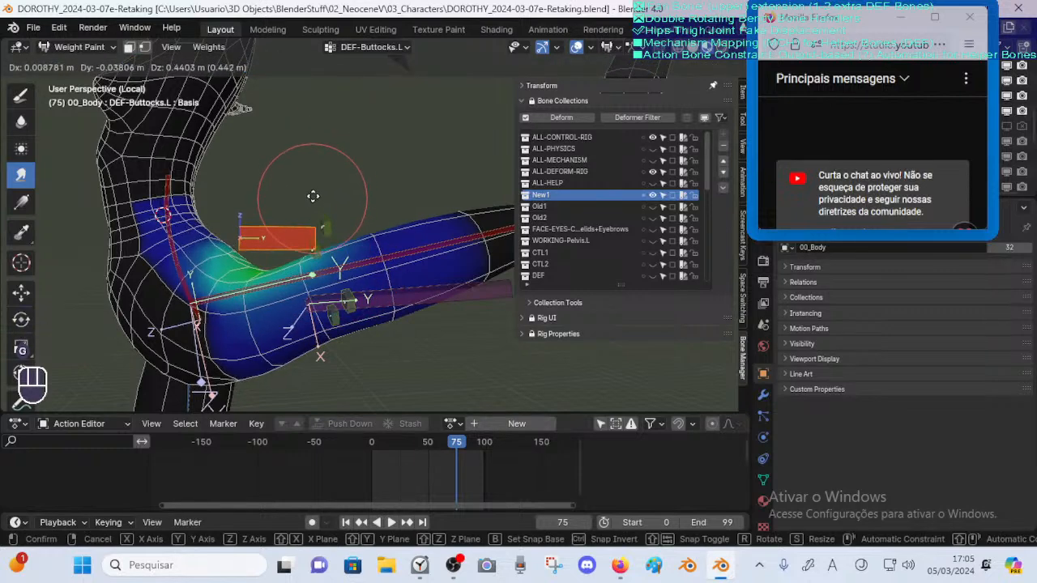
key("Escape")
Select the FAN-Thigh.L bone and test-move it several times, cancelling each move, to examine its pull on the upper thigh
left_click(395, 297, "alt")
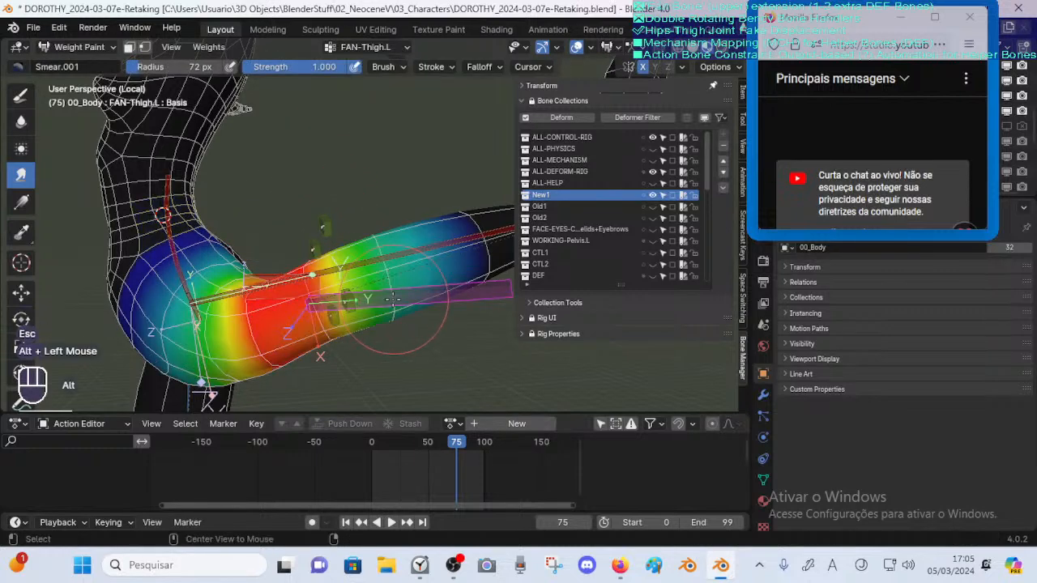
key("g")
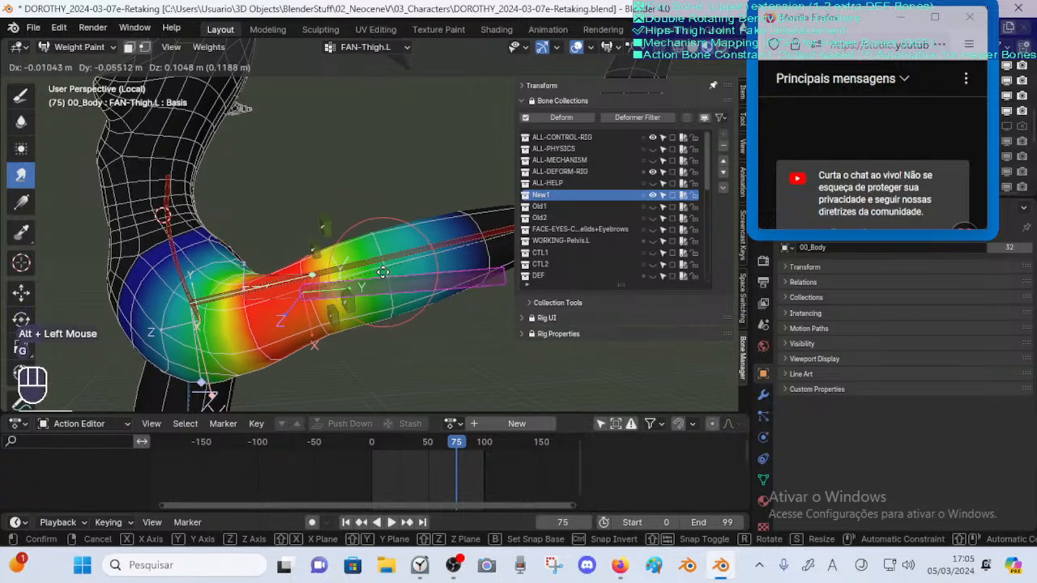
key("Escape")
key("g")
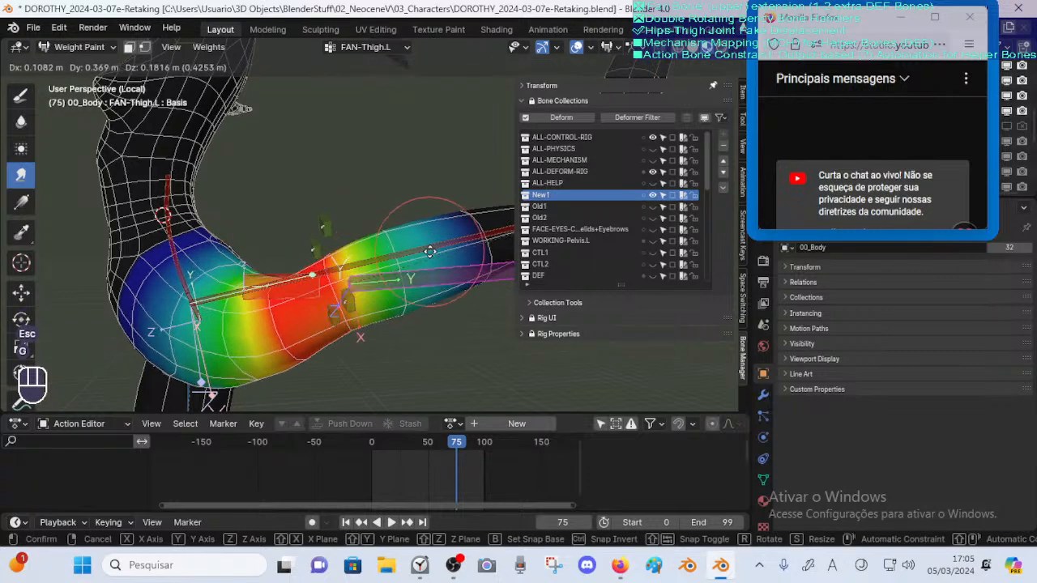
key("Escape")
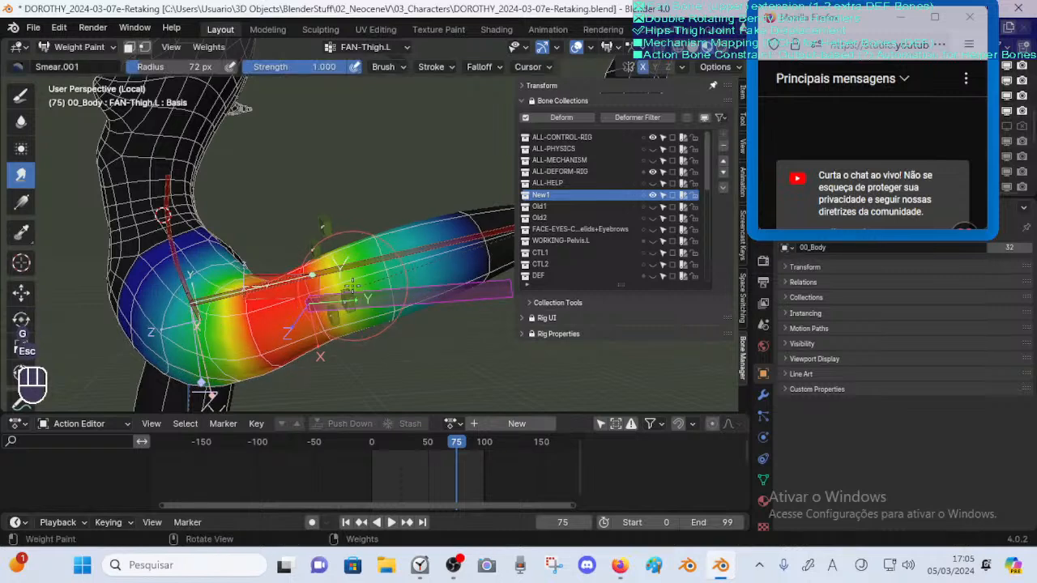
key("g")
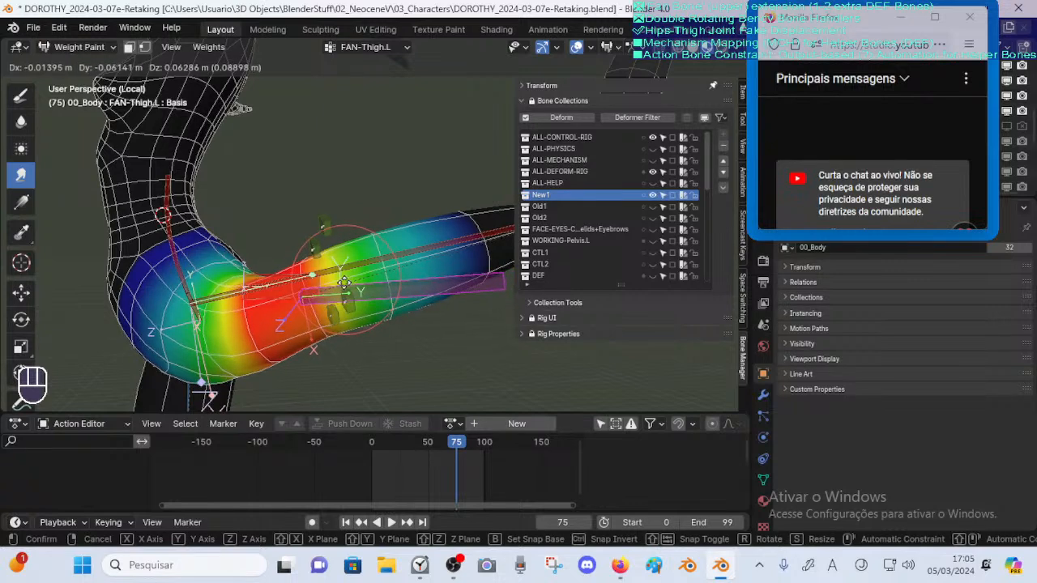
key("Escape")
key("g")
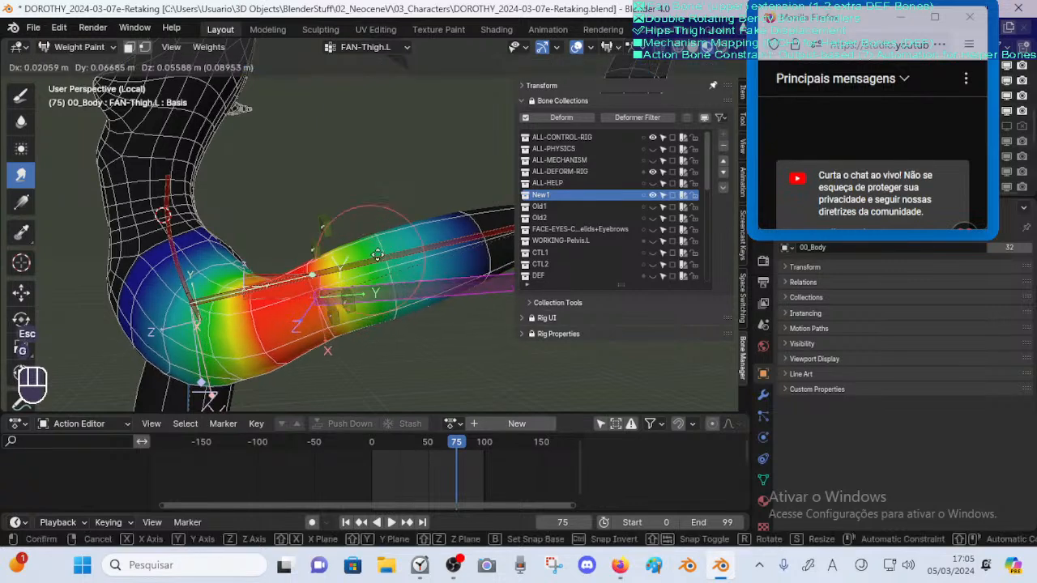
key("Escape")
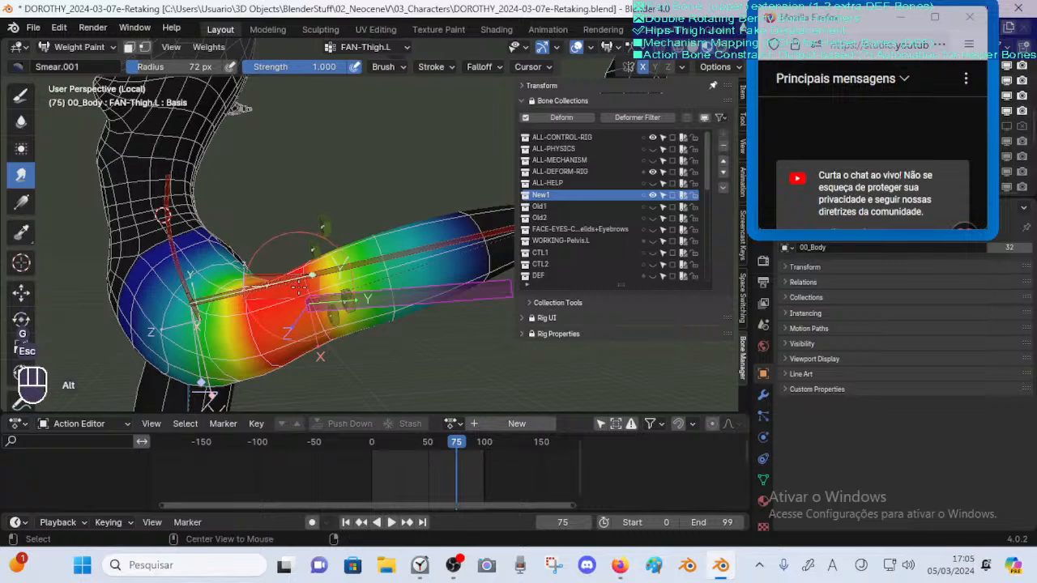
Switch between DEF-Buttocks.L and FAN-Thigh.L to compare their weight areas, briefly test-moving FAN-Thigh.L
left_click(313, 276, "alt")
left_click(372, 289, "alt")
key("g")
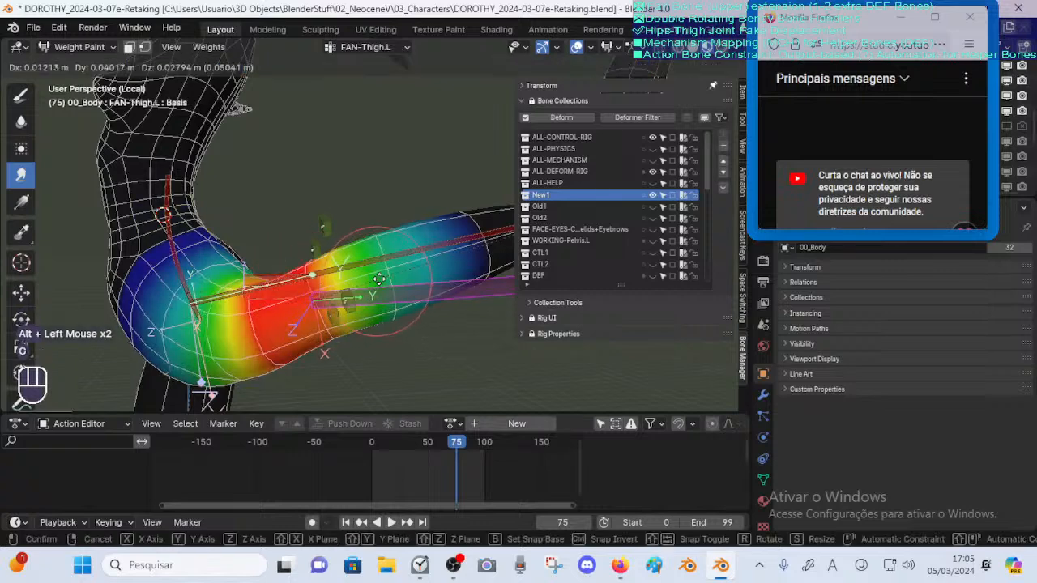
key("Escape")
left_click(304, 287, "alt")
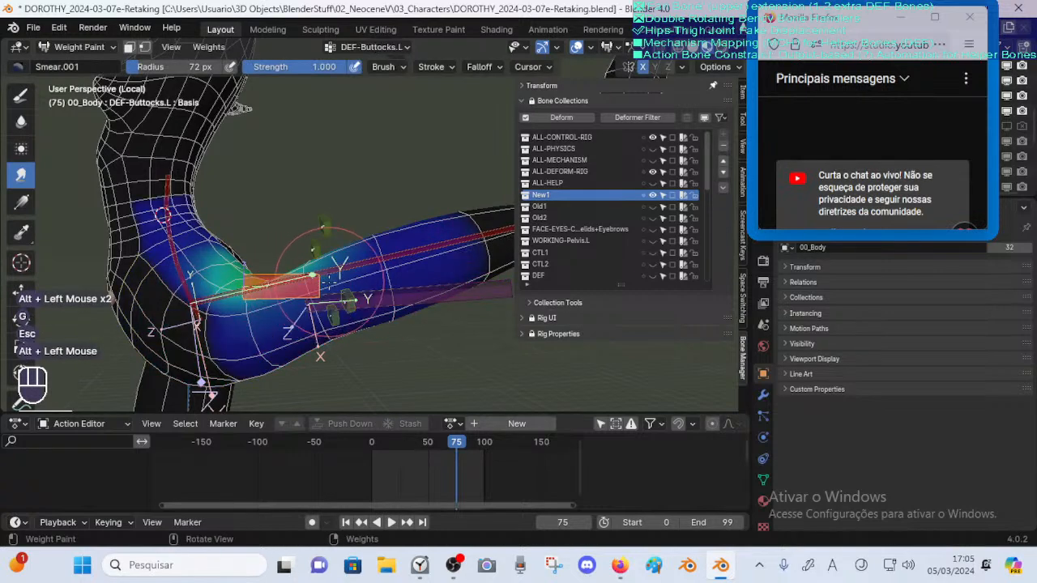
middle_click_drag(305, 287, 350, 260, "ctrl")
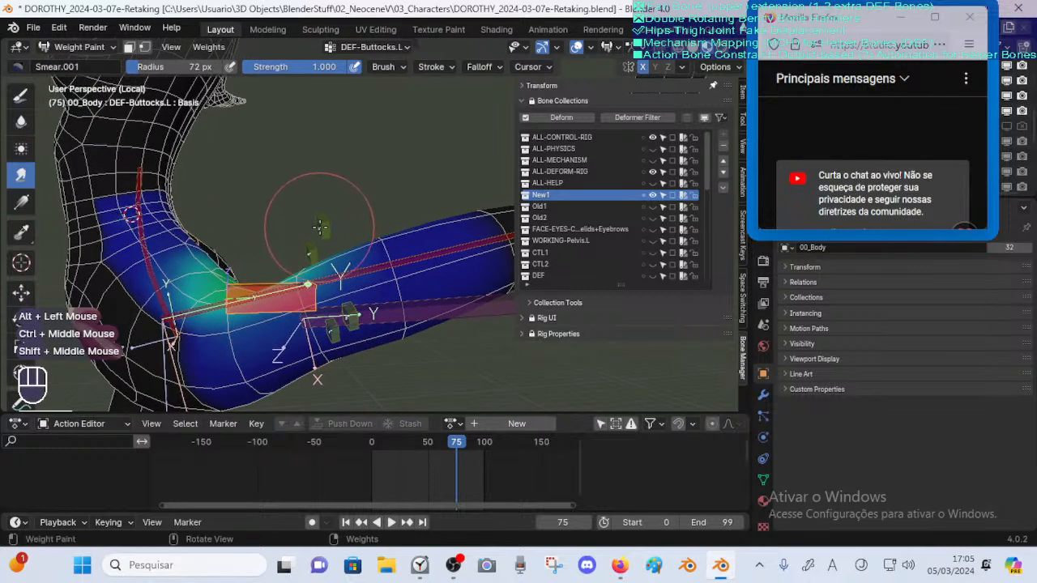
left_click(300, 295, "alt")
left_click(298, 301, "alt")
left_click(299, 301, "alt")
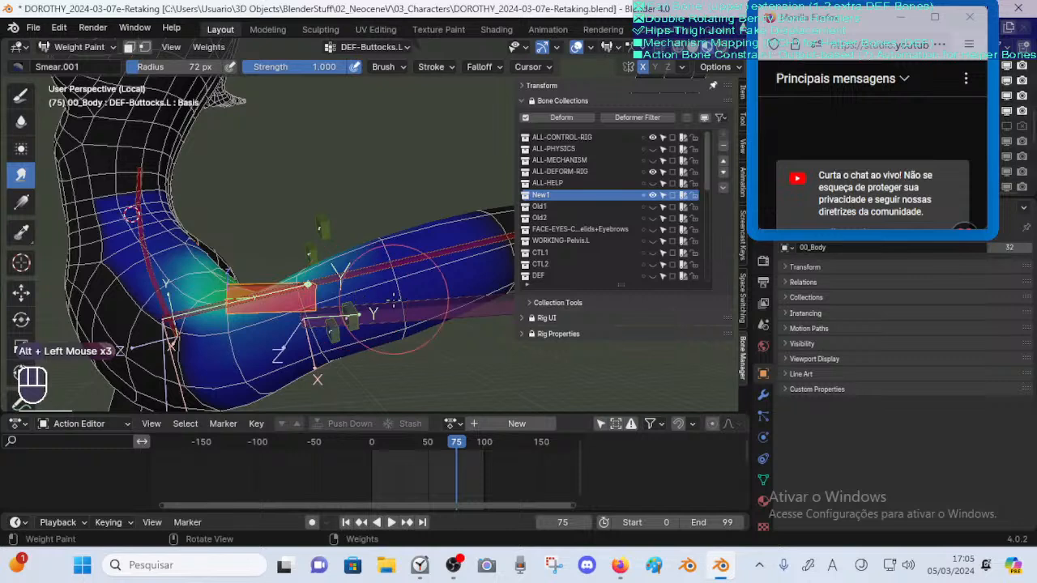
left_click(375, 289, "alt")
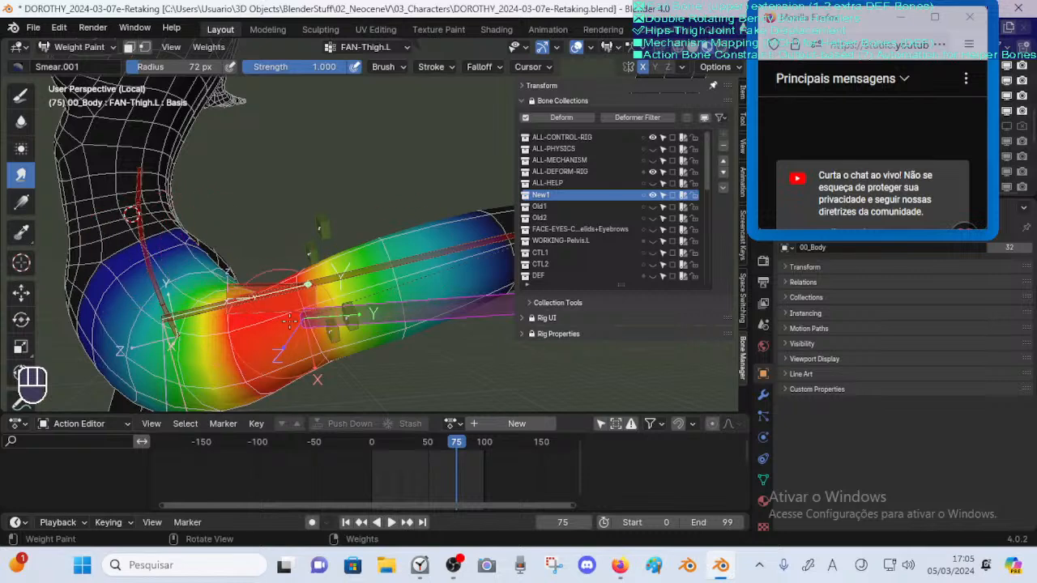
Select the small mapping bones around the upper thigh, including MAP-Thigh-Ft.L, and examine them alongside FAN-Thigh.L
left_click(349, 325, "alt")
left_click(347, 322, "alt")
left_click(353, 321, "alt")
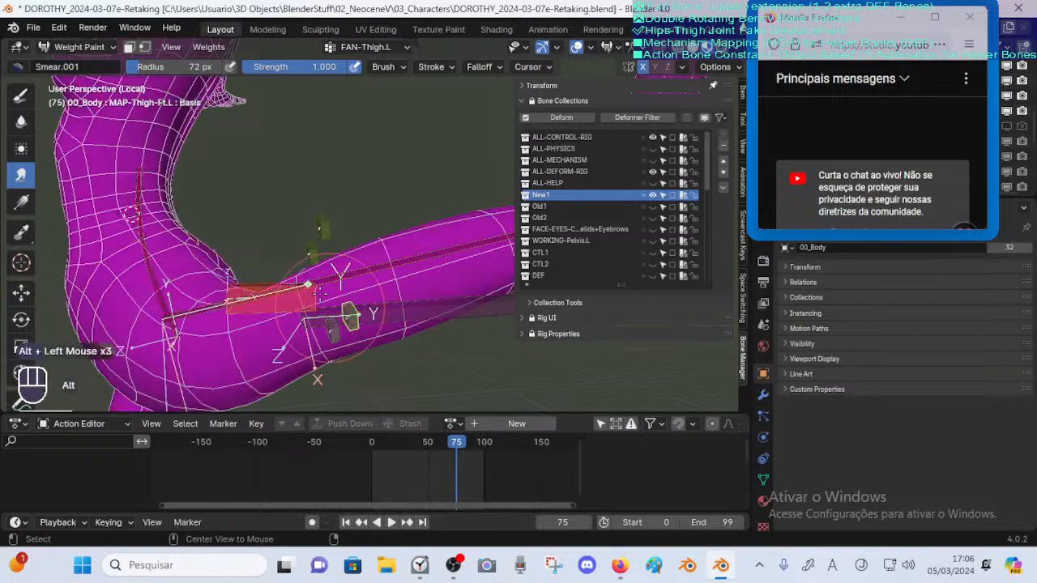
left_click(312, 253, "alt")
left_click(322, 234, "alt")
left_click(383, 316, "alt")
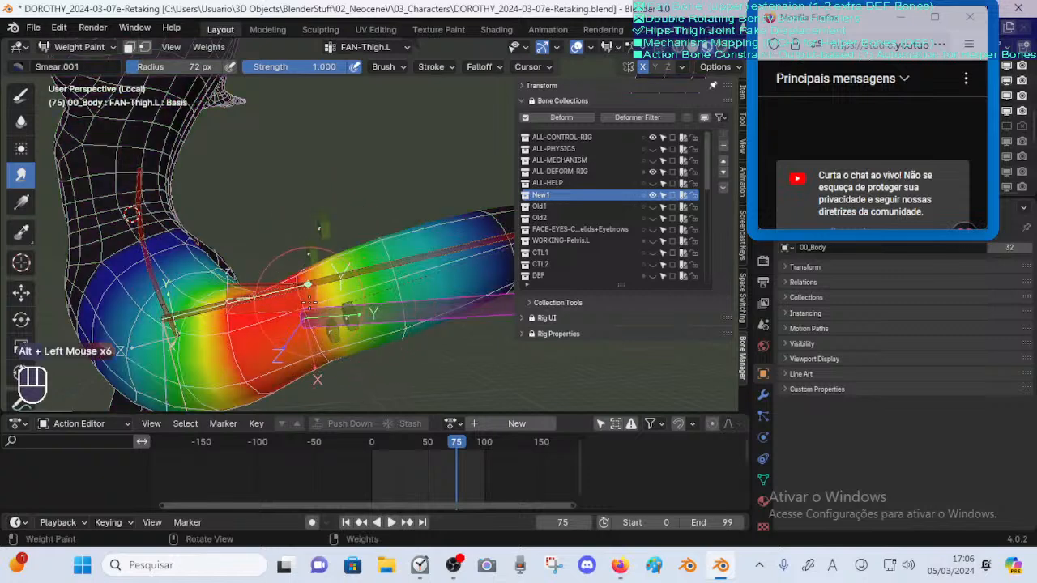
left_click(380, 317, "alt")
mouse_move(380, 318)
middle_mouse_down()
mouse_move(322, 342)
mouse_move(295, 300)
mouse_move(308, 281)
mouse_move(297, 303)
mouse_move(305, 300)
middle_mouse_up()
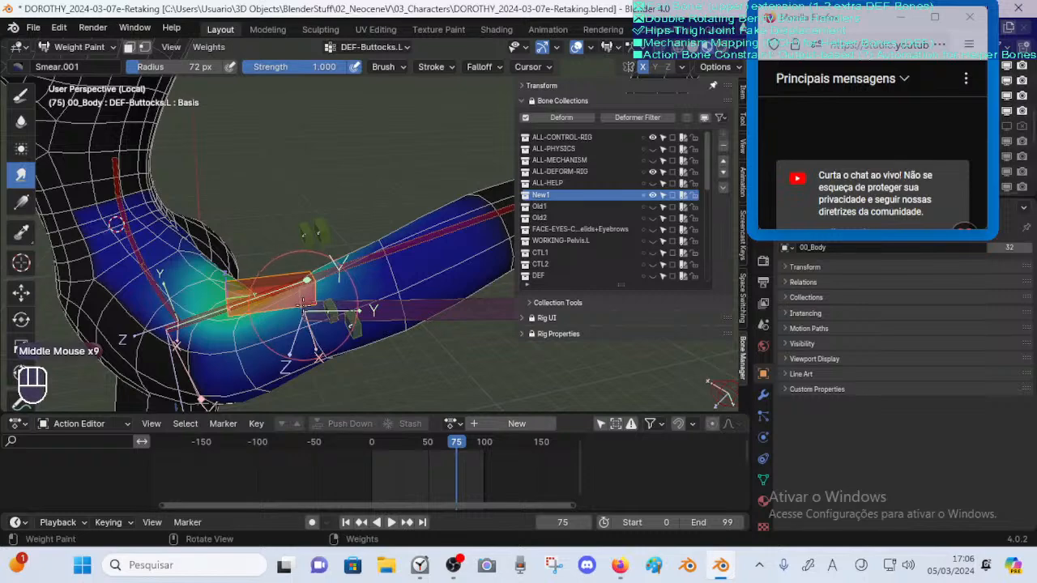
Examine the four small mapping bones around the thigh close up by selecting each, ending with MAP-Thigh-Bk.L
mouse_move(309, 229)
middle_mouse_down()
mouse_move(321, 262)
mouse_move(311, 261)
mouse_move(306, 290)
mouse_move(314, 253)
mouse_move(311, 237)
mouse_move(296, 243)
middle_mouse_up()
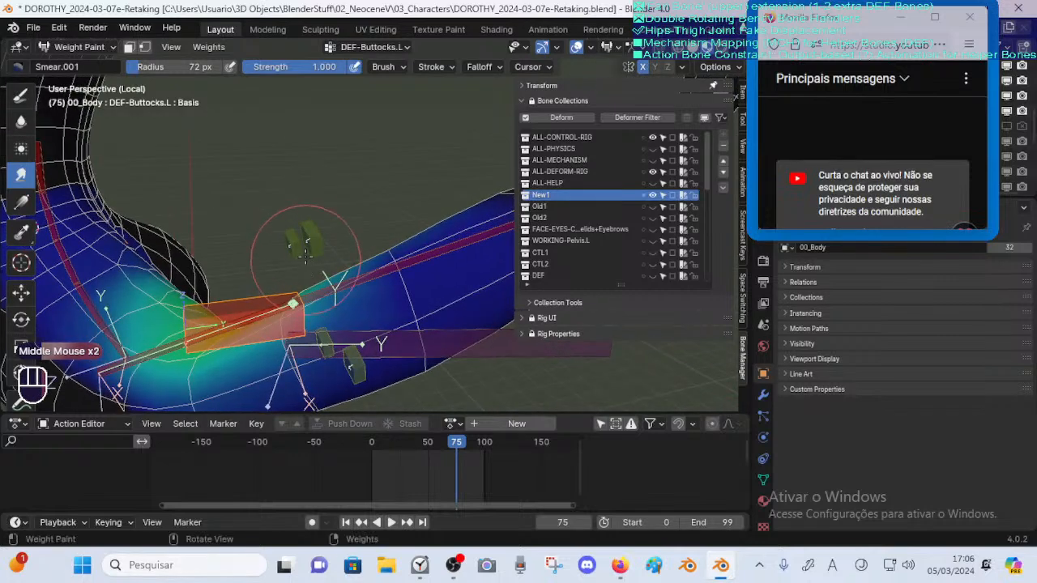
left_click(298, 250, "alt")
left_click(291, 245, "alt")
left_click(339, 354, "alt")
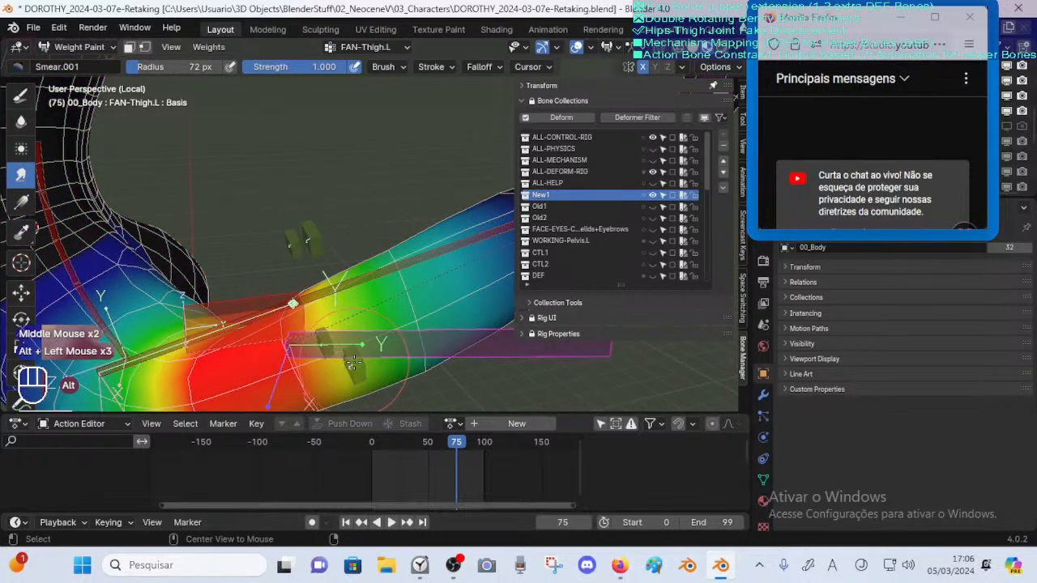
left_click(353, 362, "alt")
left_click(324, 340, "alt")
left_click(304, 241, "alt")
left_click(295, 244, "alt")
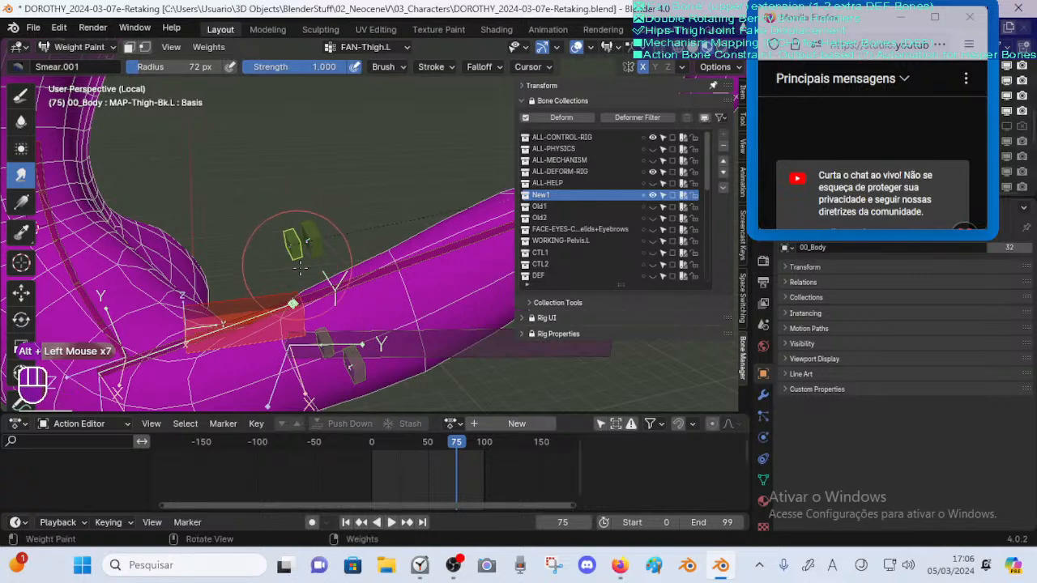
mouse_move(299, 251)
middle_mouse_down()
mouse_move(322, 286)
mouse_move(302, 293)
middle_mouse_up()
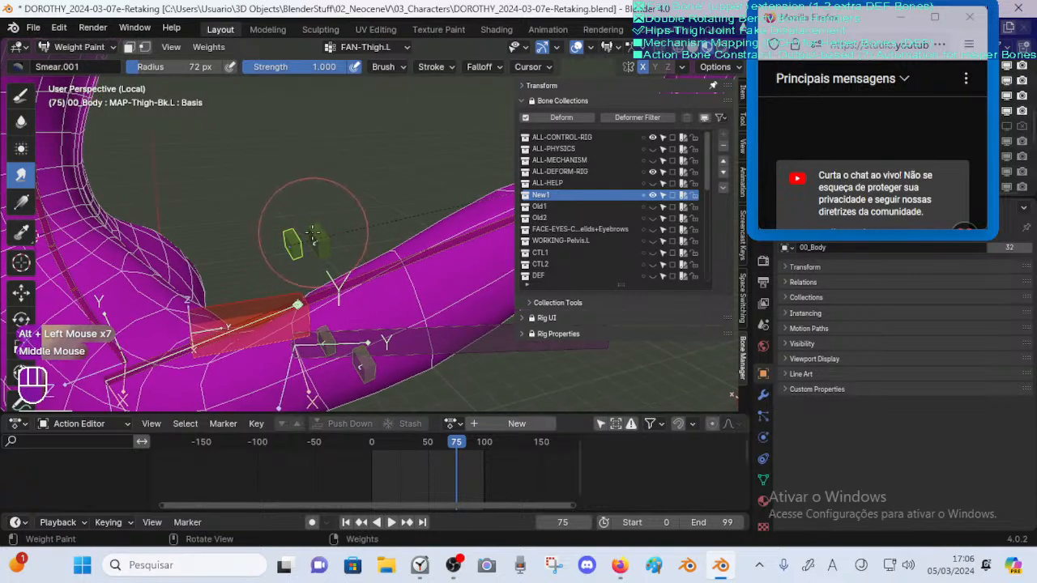
Select DEF-Buttocks.L and test-move it several times, cancelling each move, to examine how it deforms the hip crease
left_click(257, 318, "alt")
key("g")
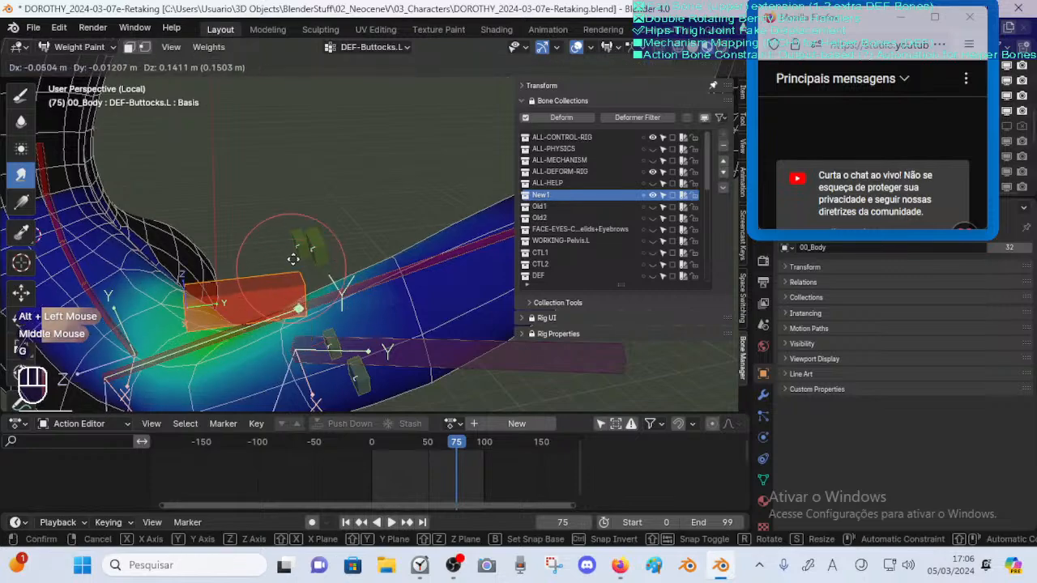
key("Escape")
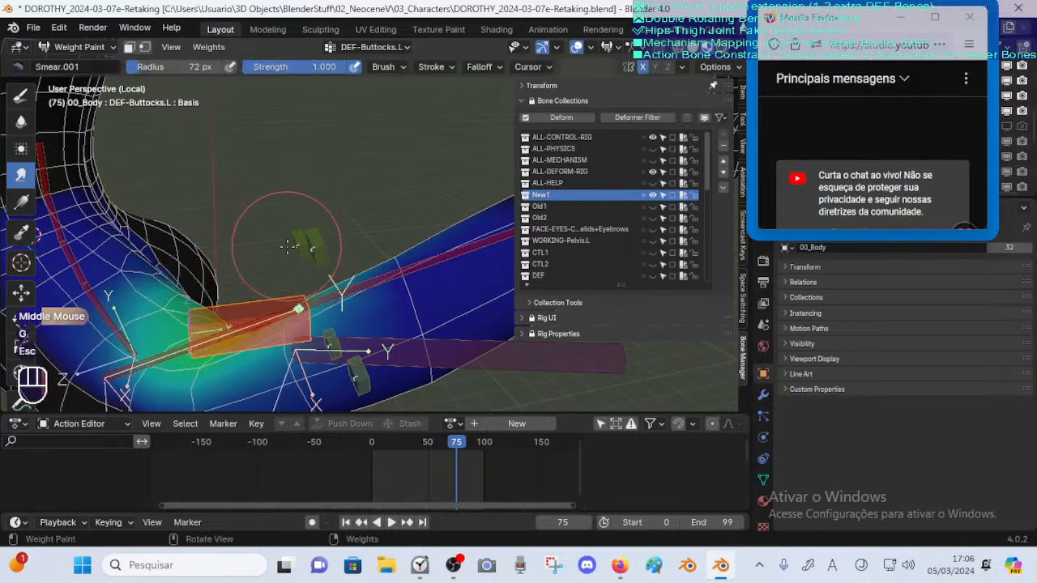
middle_click_drag(312, 239, 308, 239, "ctrl")
key("g")
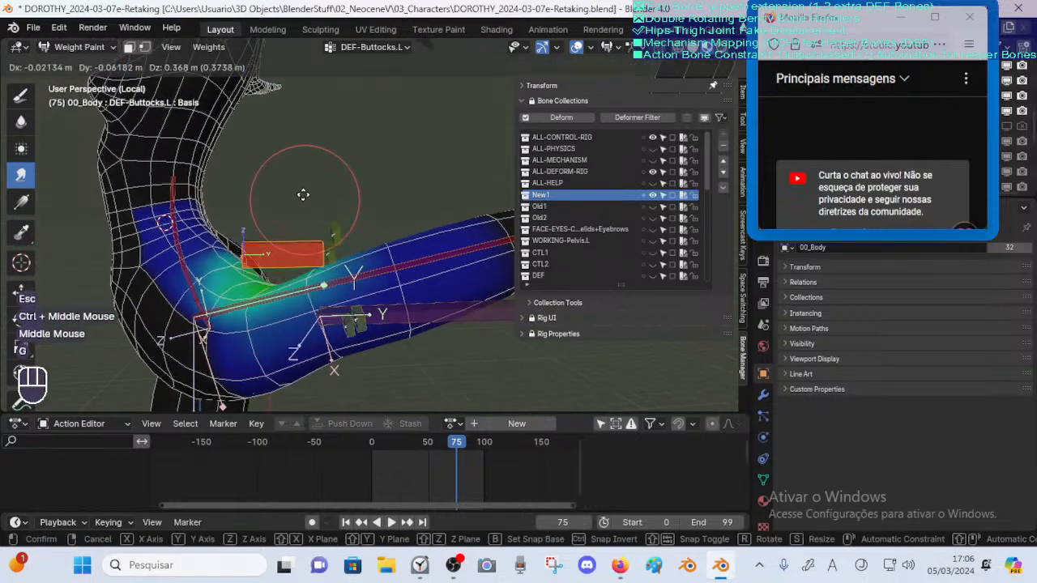
key("Escape")
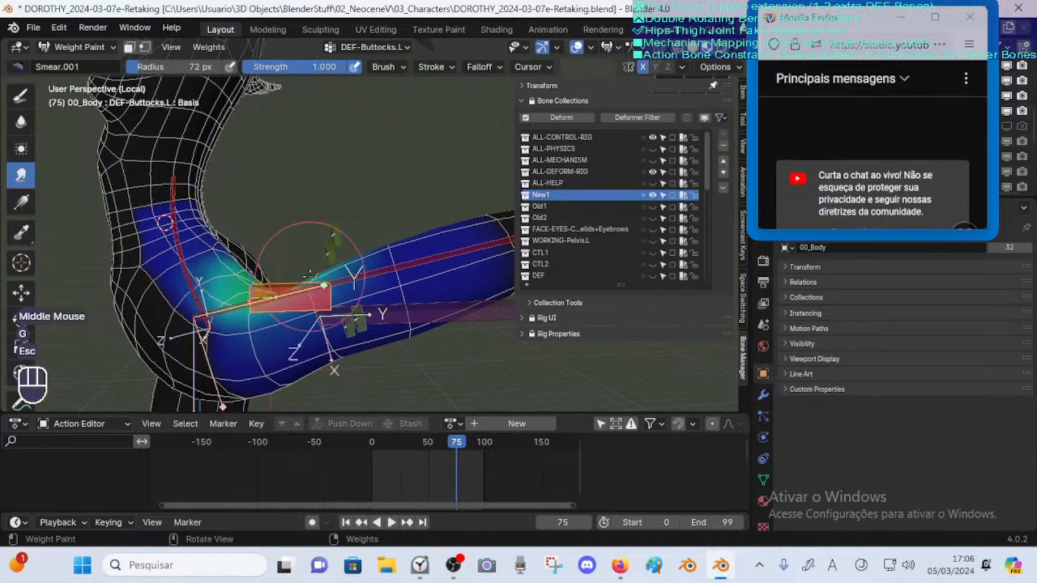
key("g")
key("Escape")
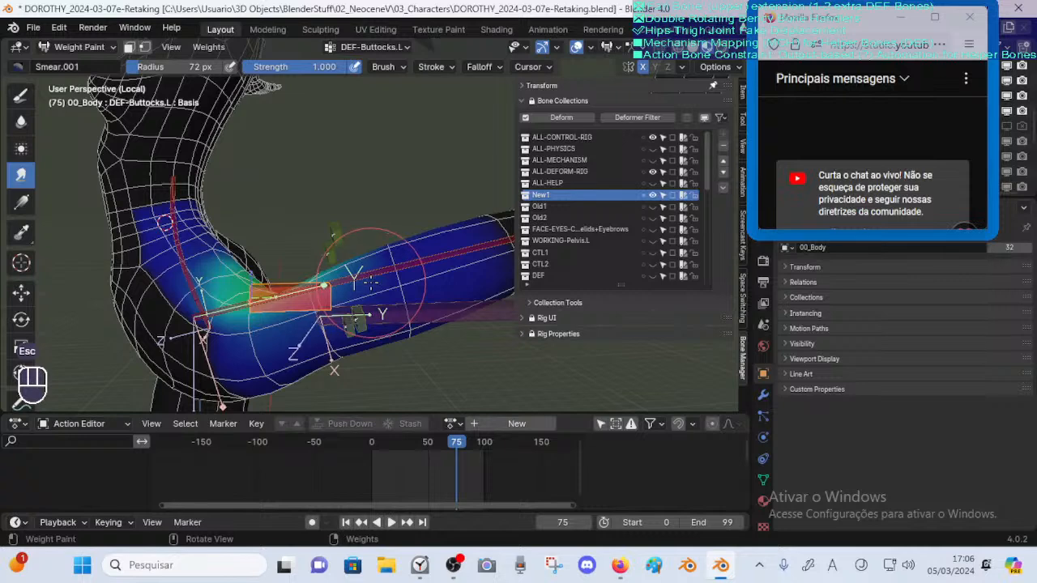
Save the file and switch from weight painting the body to posing the character's armature
key("ctrl+s")
key("ctrl+Tab")
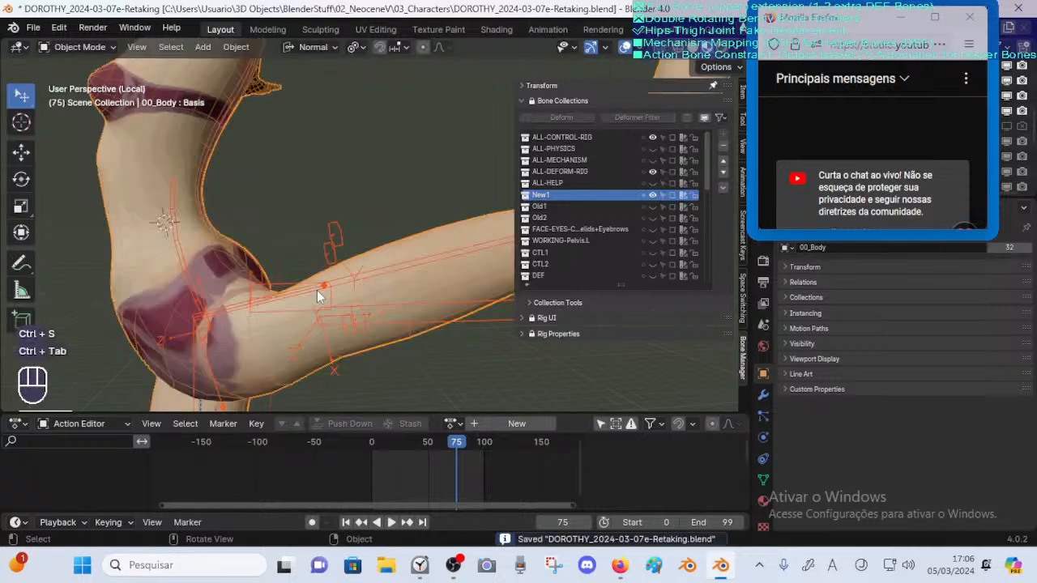
left_click(328, 289)
left_click(332, 289)
key("ctrl+Tab")
Add a Transformation constraint to DEF-Buttocks.L with DEF-Thigh.L as its target bone
left_click(337, 291)
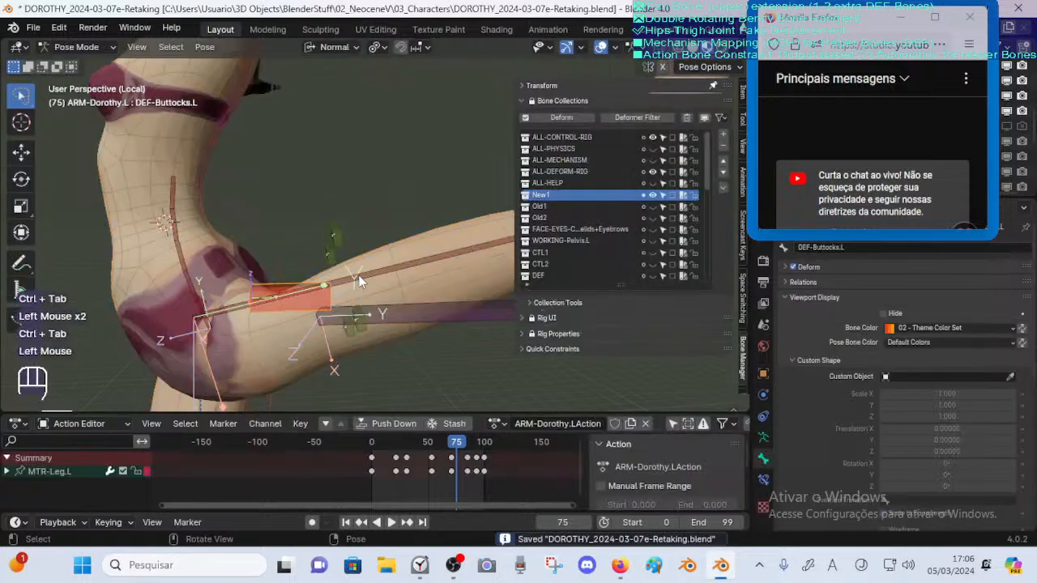
left_click(324, 296, "shift")
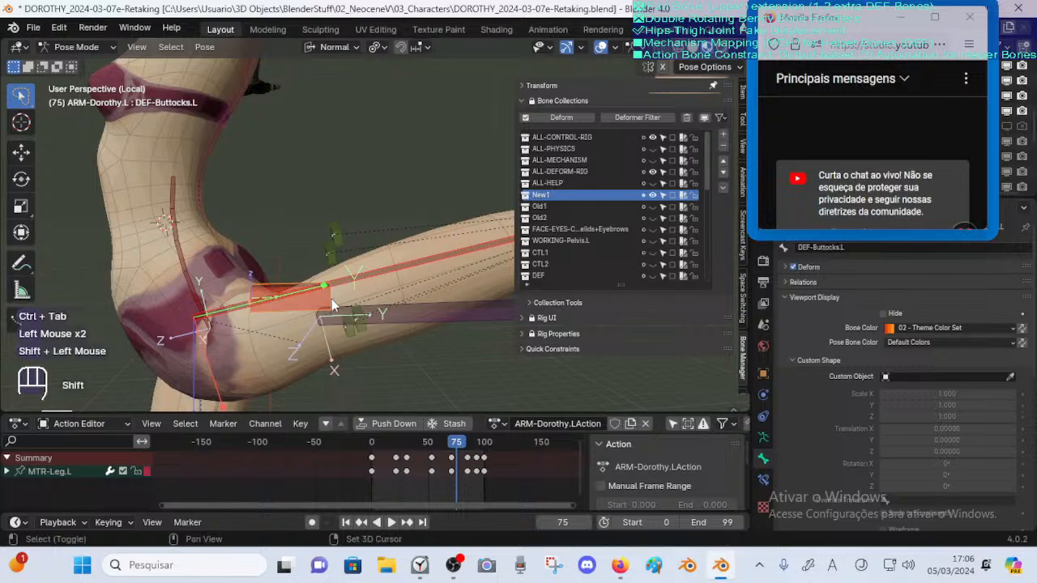
key("ctrl+shift+c")
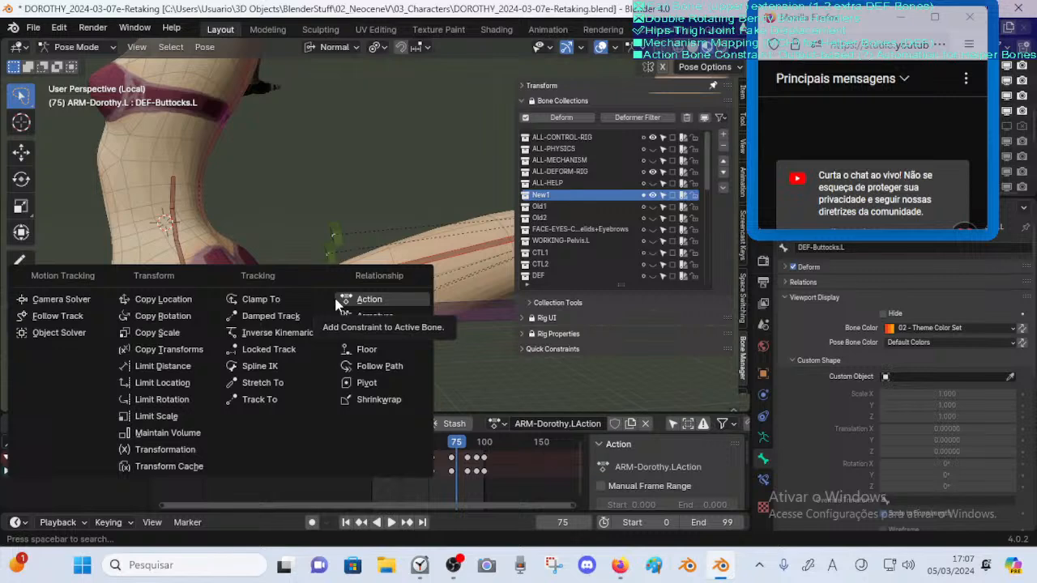
left_click(201, 449)
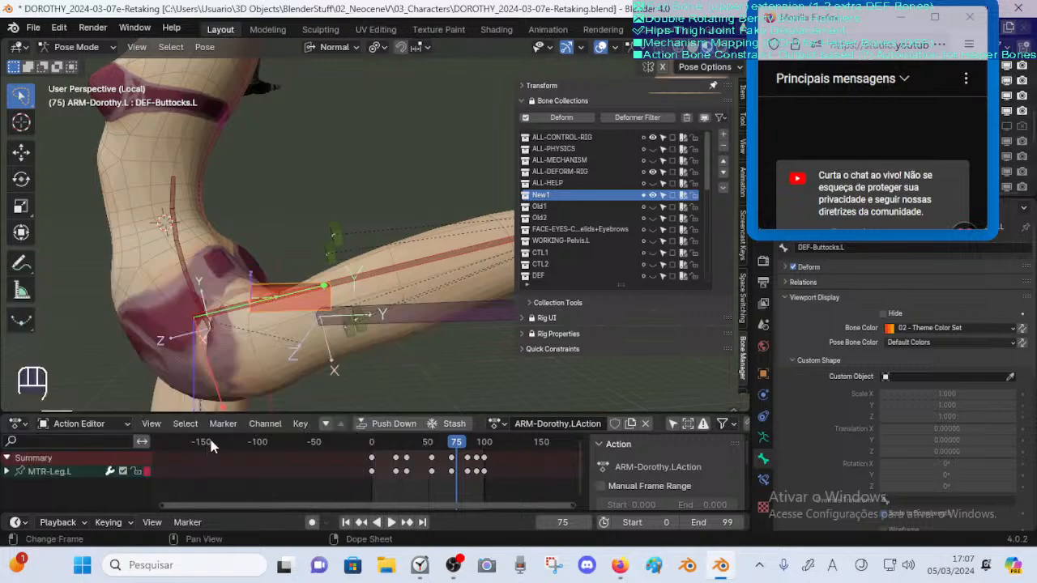
Set both the target and owner spaces of DEF-Buttocks.L's Transformation constraint to Local Space
left_click(287, 294)
left_click(285, 296)
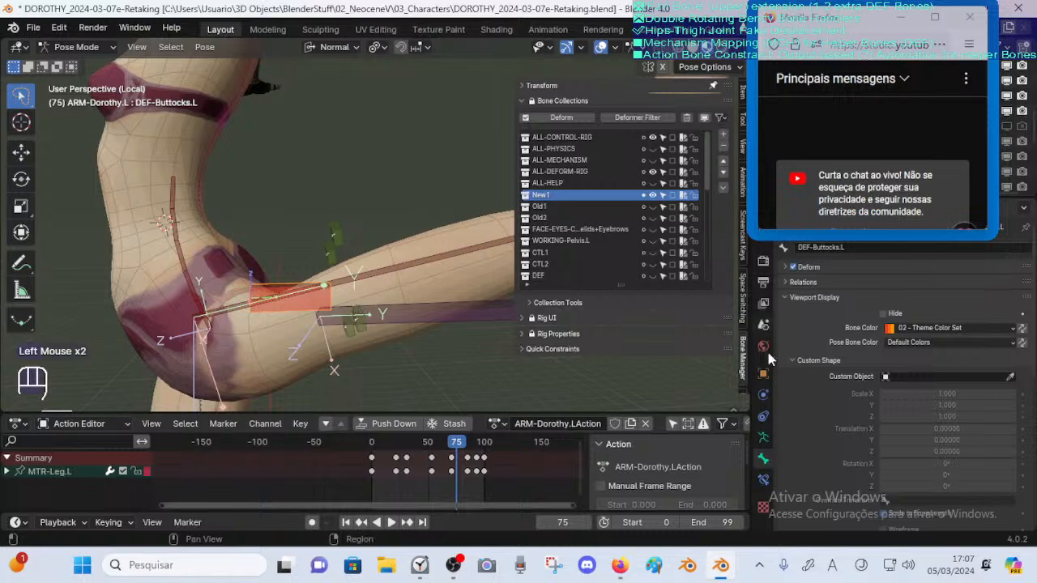
left_click(762, 394)
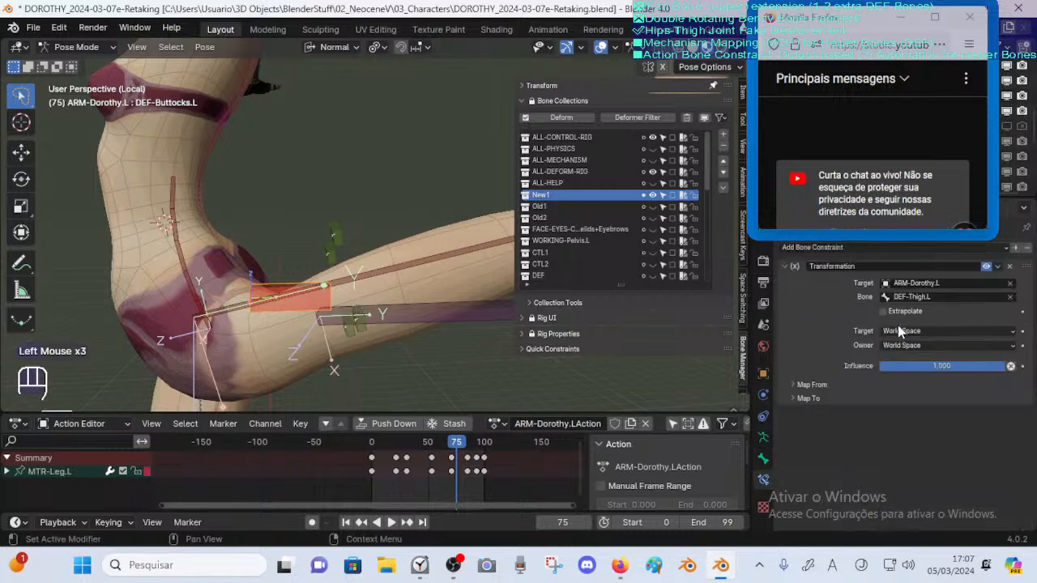
left_click_drag(899, 330, 902, 413)
left_click(908, 349)
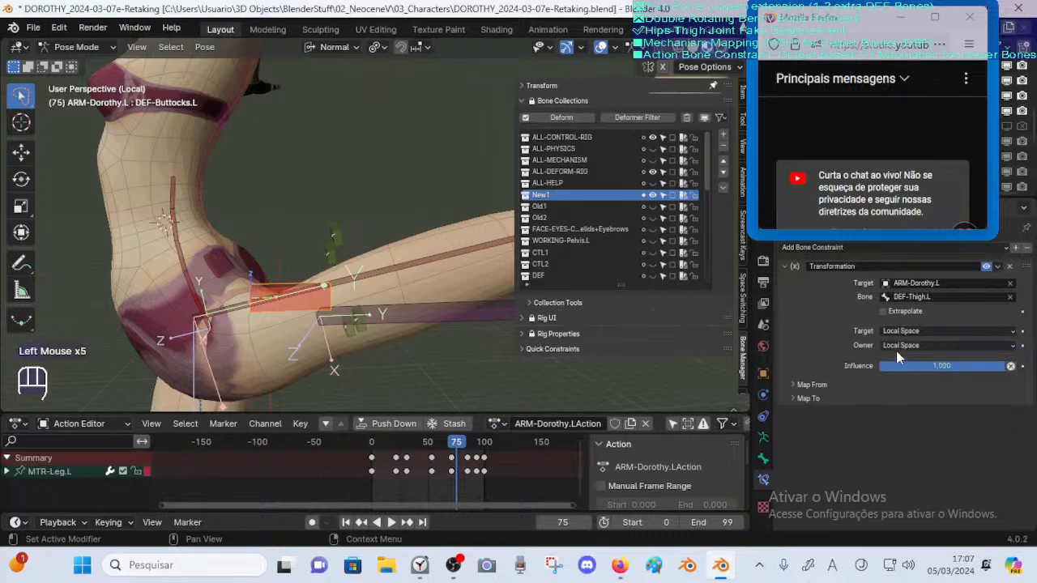
Expand the constraint's Map From settings and check the DEF-Thigh.L bone before returning to DEF-Buttocks.L
left_click(812, 384)
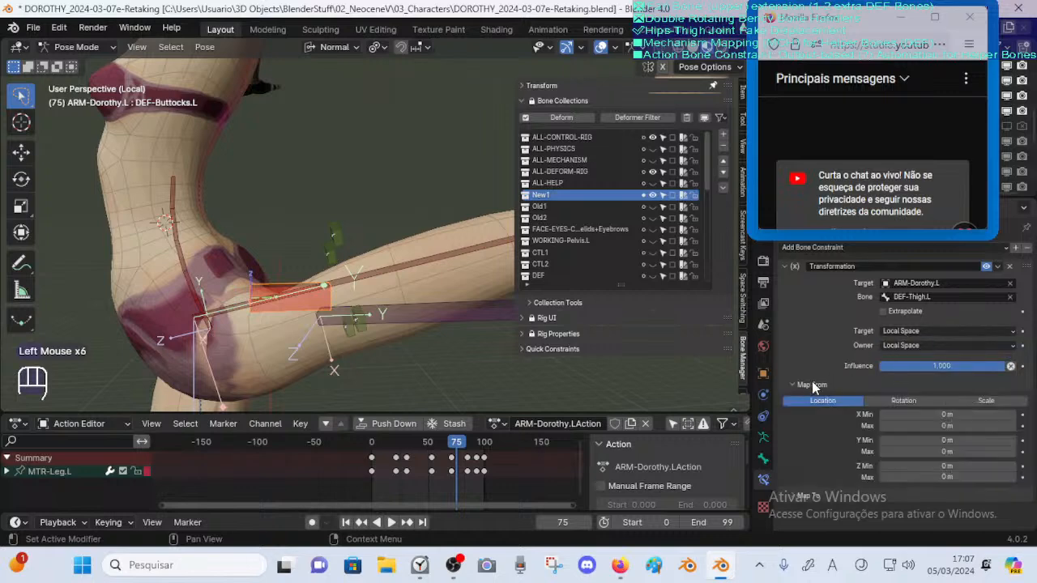
left_click(420, 263)
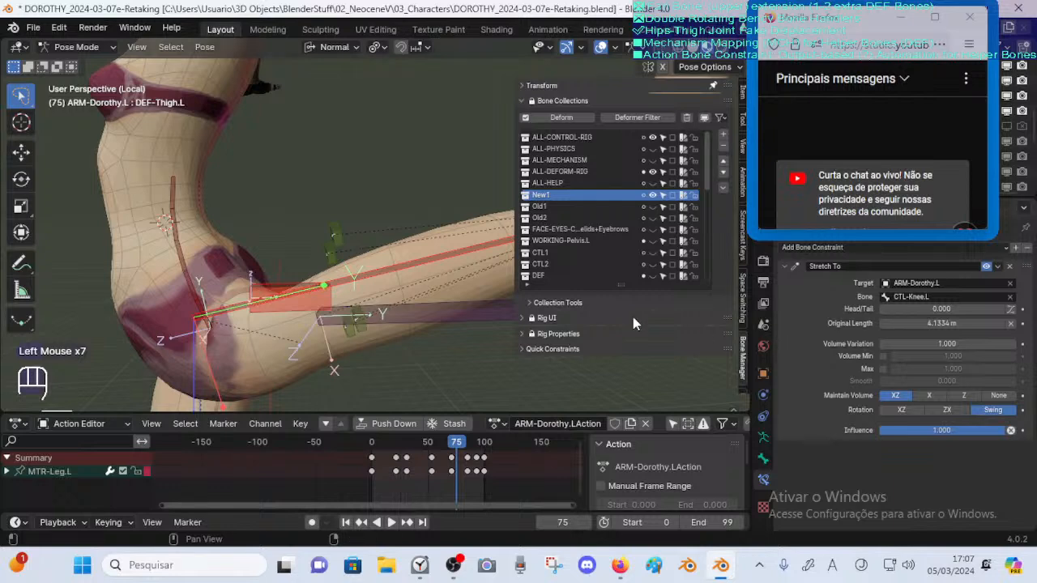
key("F2")
left_click(303, 305)
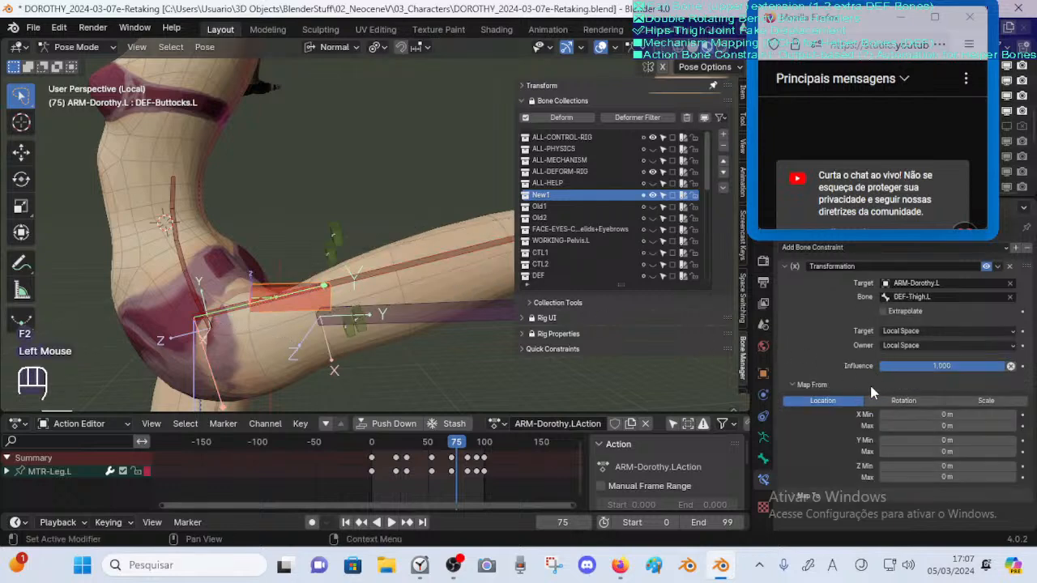
Set the X minimum of the constraint's Map From location range to -135 m
left_click(931, 414)
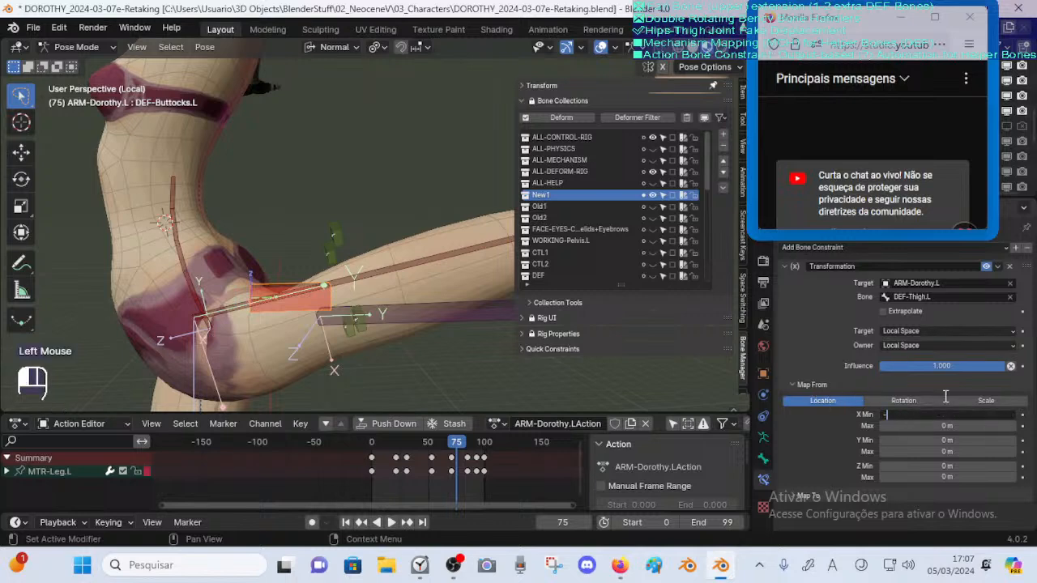
type("-135")
left_click(943, 396)
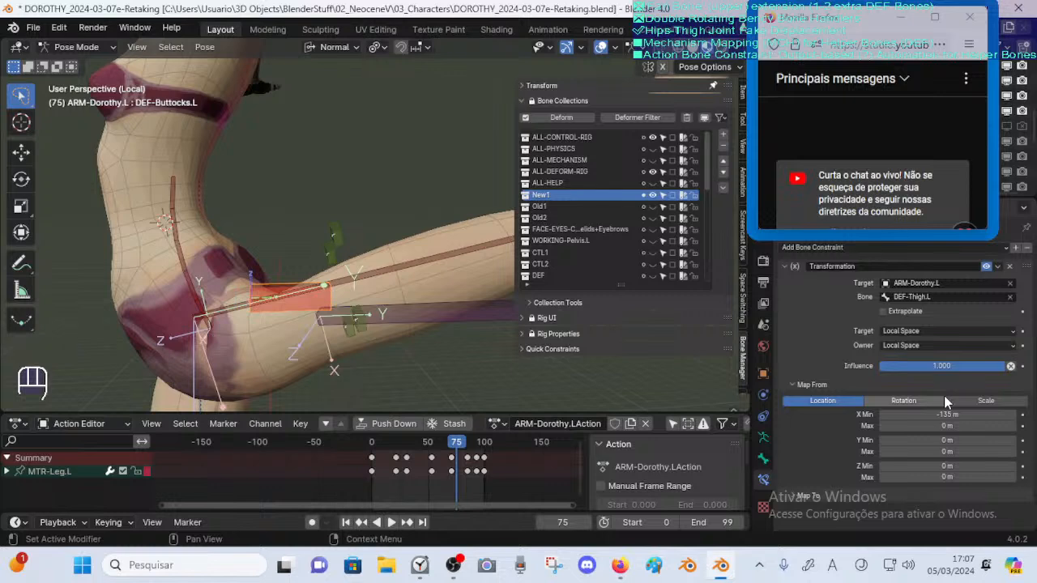
Switch the constraint's Map From source to Rotation in Quaternion mode and set its X minimum to -135°
left_click(891, 401)
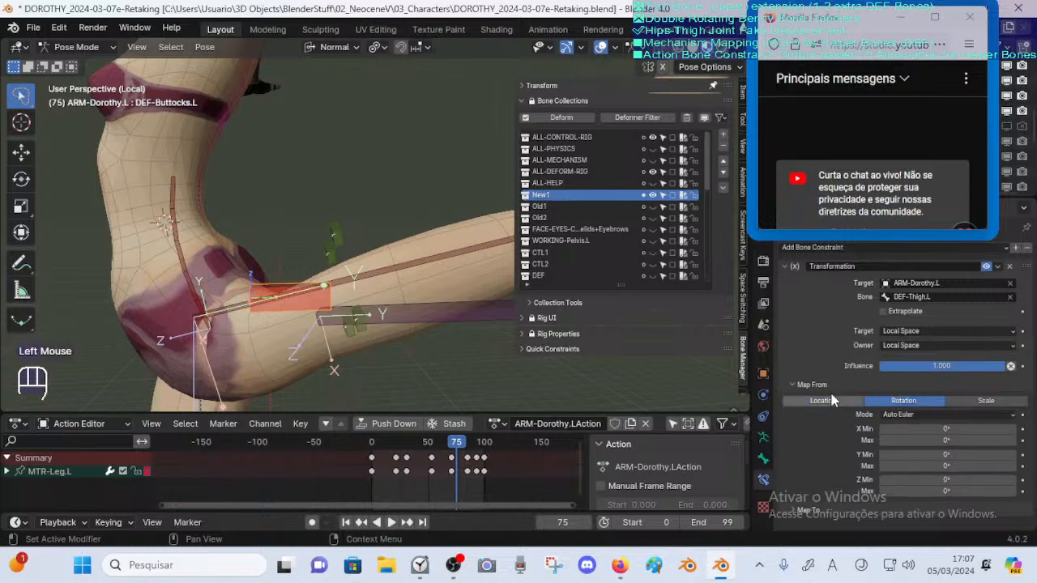
left_click(897, 413)
left_click(897, 366)
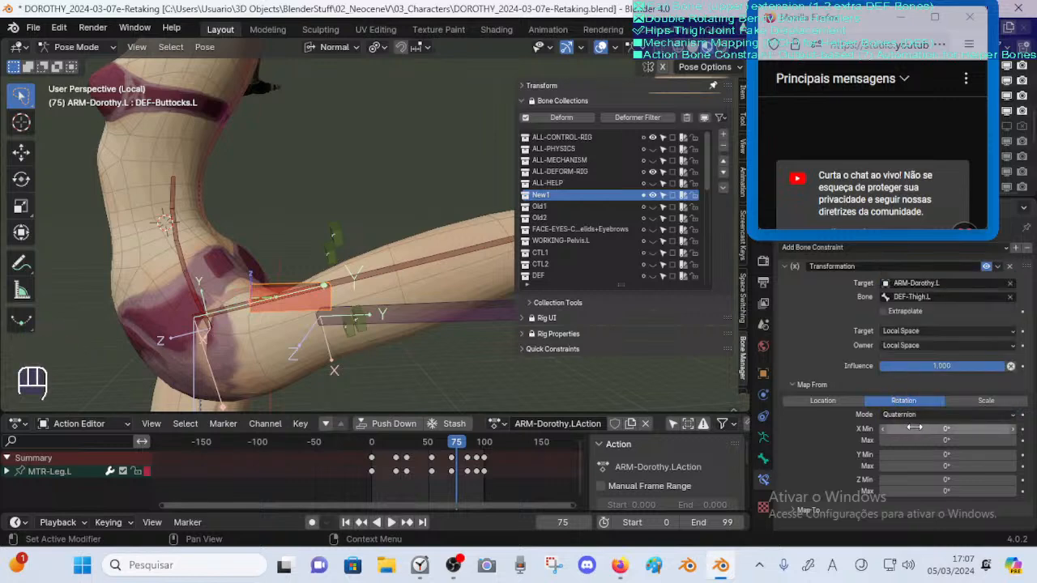
left_click(915, 428)
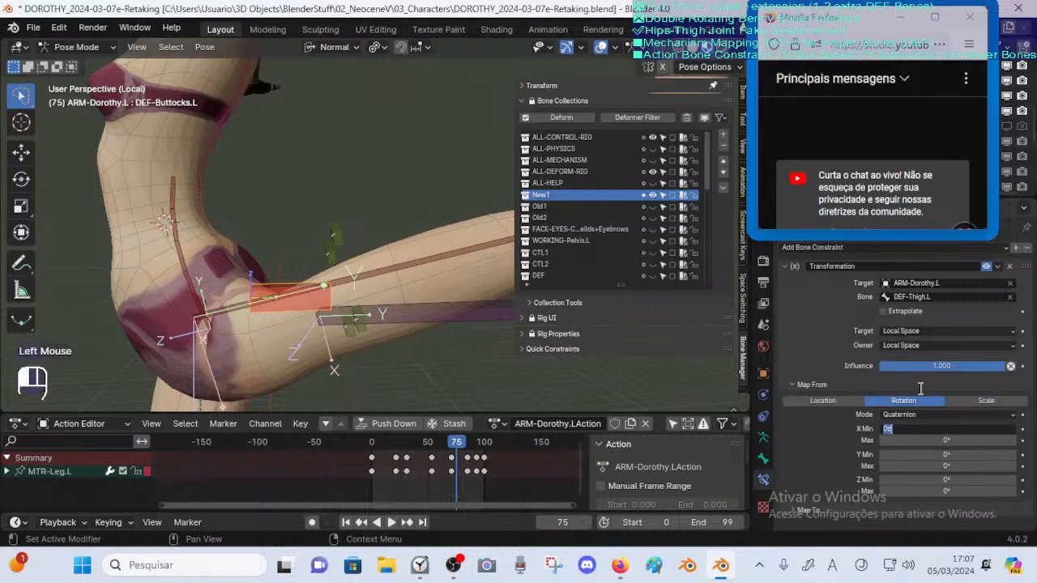
left_click(920, 389)
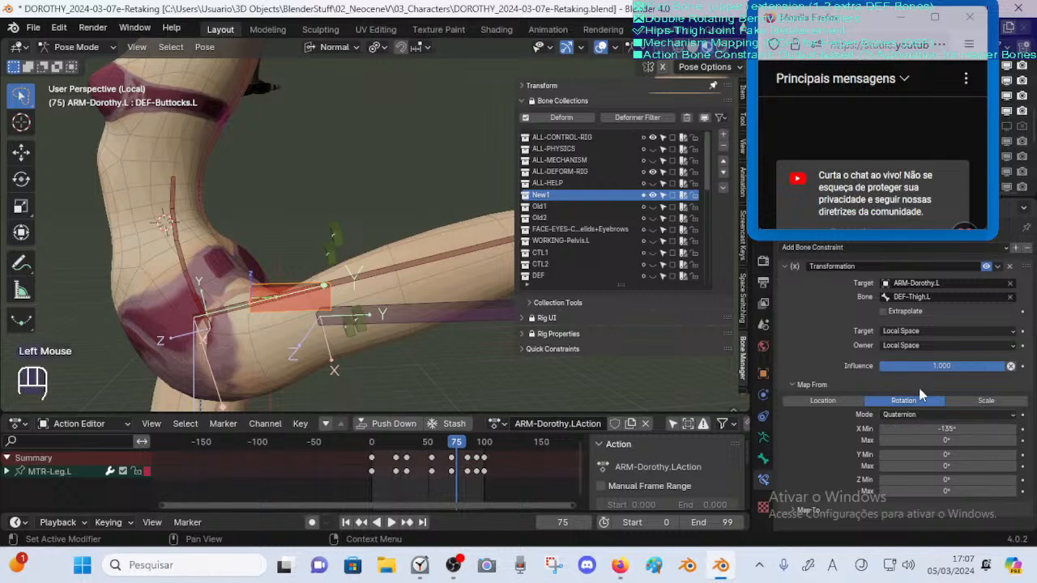
Try the Auto Euler mode for the Map From rotation and reset its X minimum to the default
left_click(899, 415)
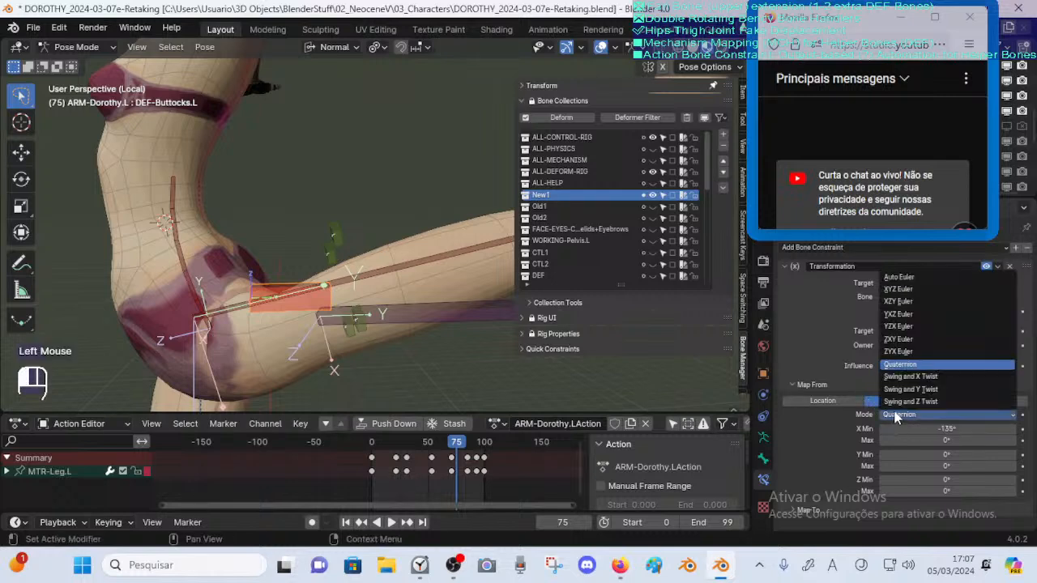
left_click(903, 277)
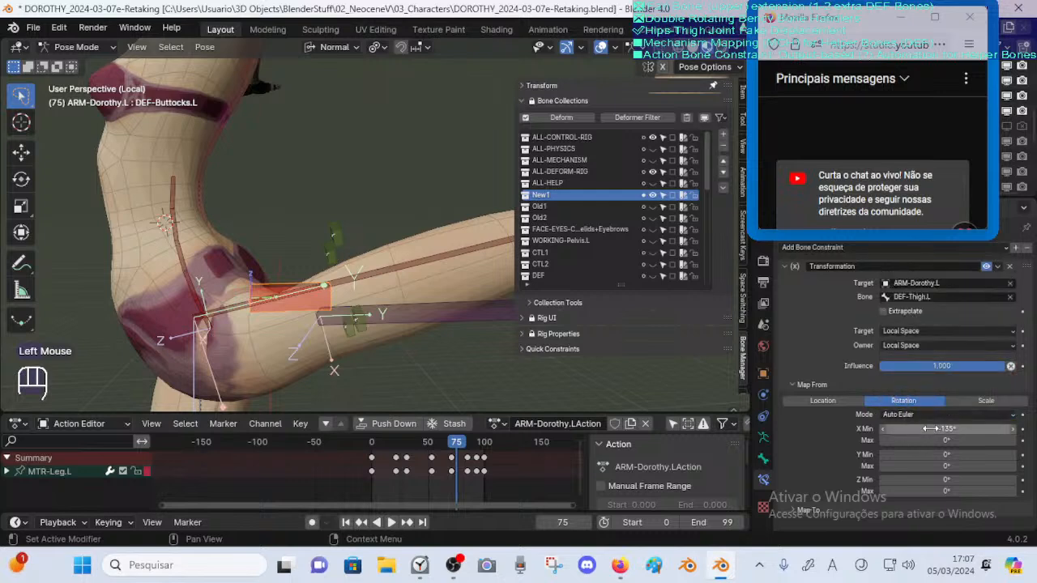
key("BackSpace")
Return the Map From rotation mode to Quaternion and re-enter -135° as the X minimum
left_click(926, 414)
left_click(924, 367)
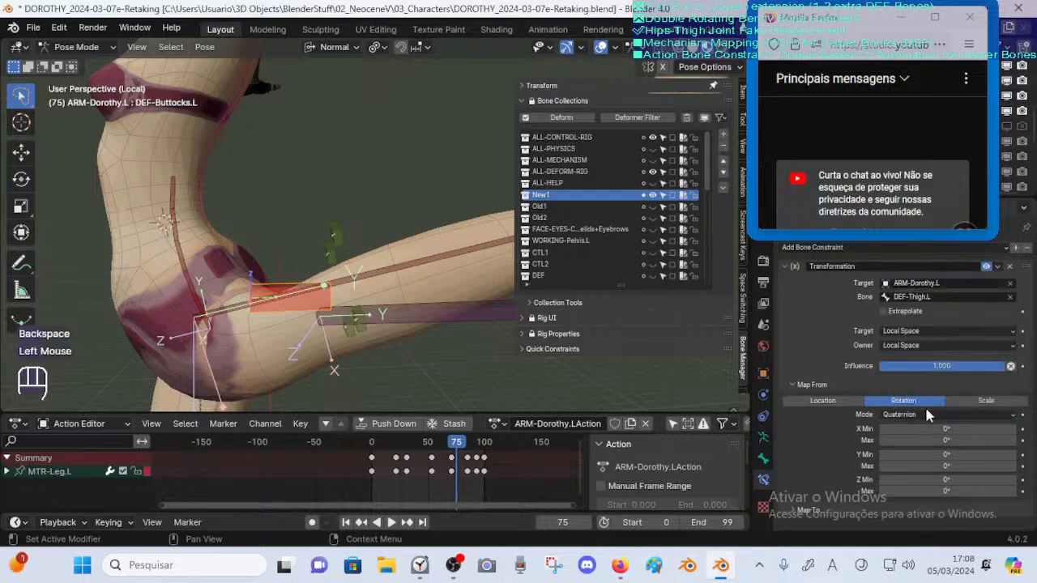
double_click(926, 428)
type("-13")
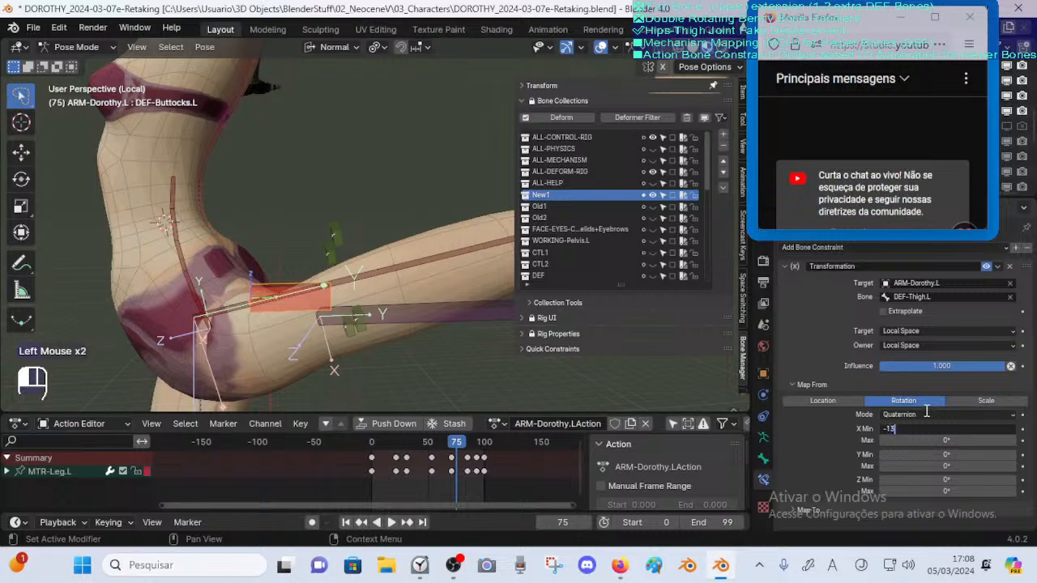
type("5")
key("Return")
middle_click(822, 392)
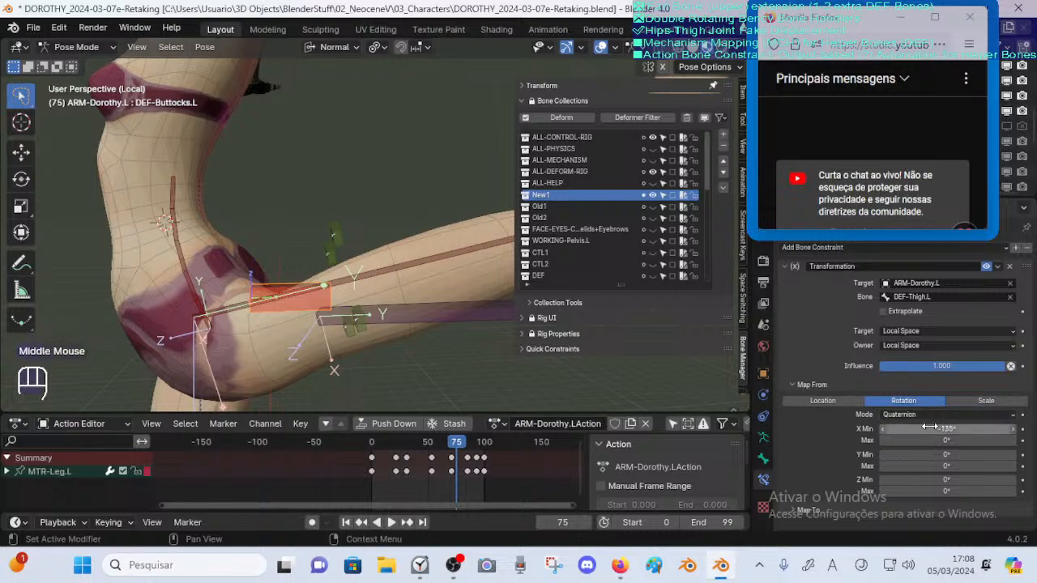
Select DEF-Thigh.L and compare its rest orientation in Edit Mode with its raised pose in Pose Mode
left_click(425, 266)
key("Tab")
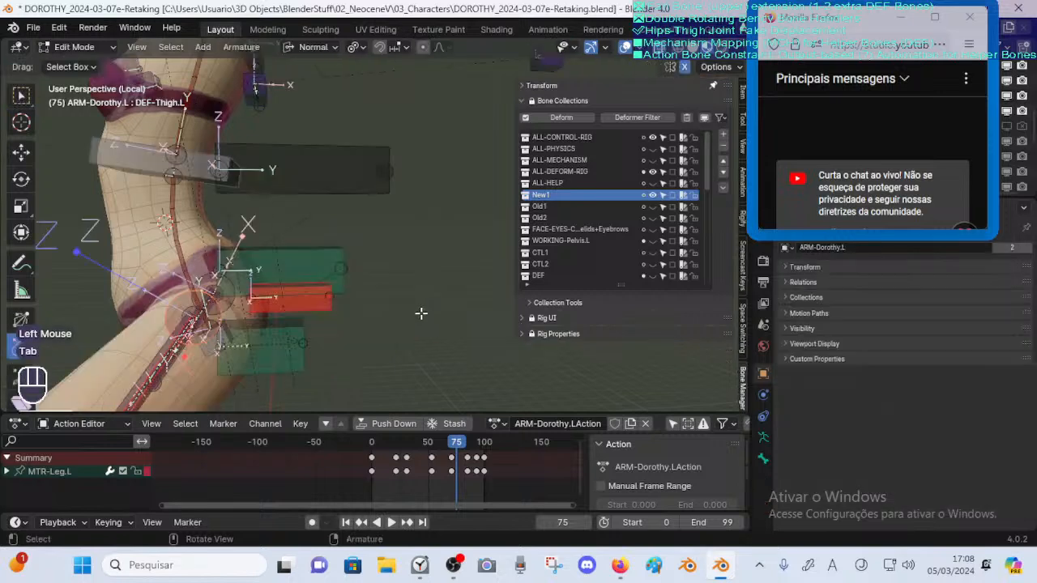
middle_click_drag(419, 316, 276, 320, "shift")
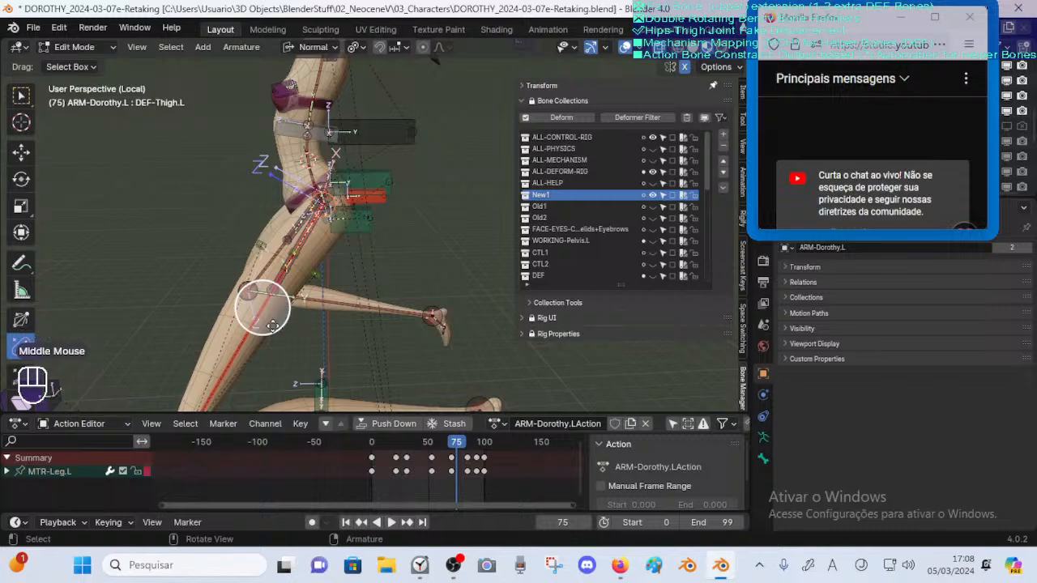
middle_click_drag(322, 256, 325, 371)
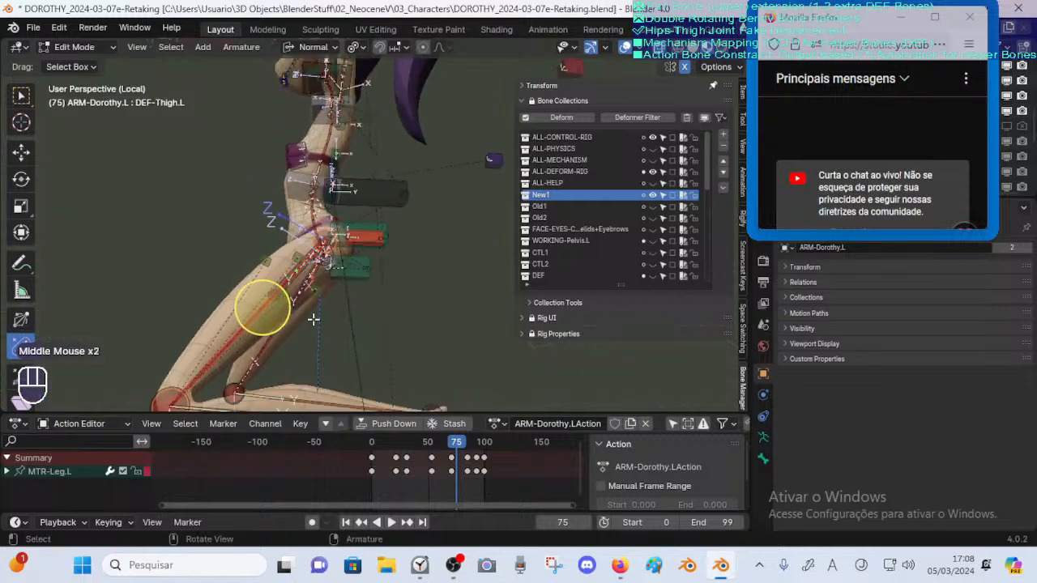
middle_click_drag(326, 322, 310, 234)
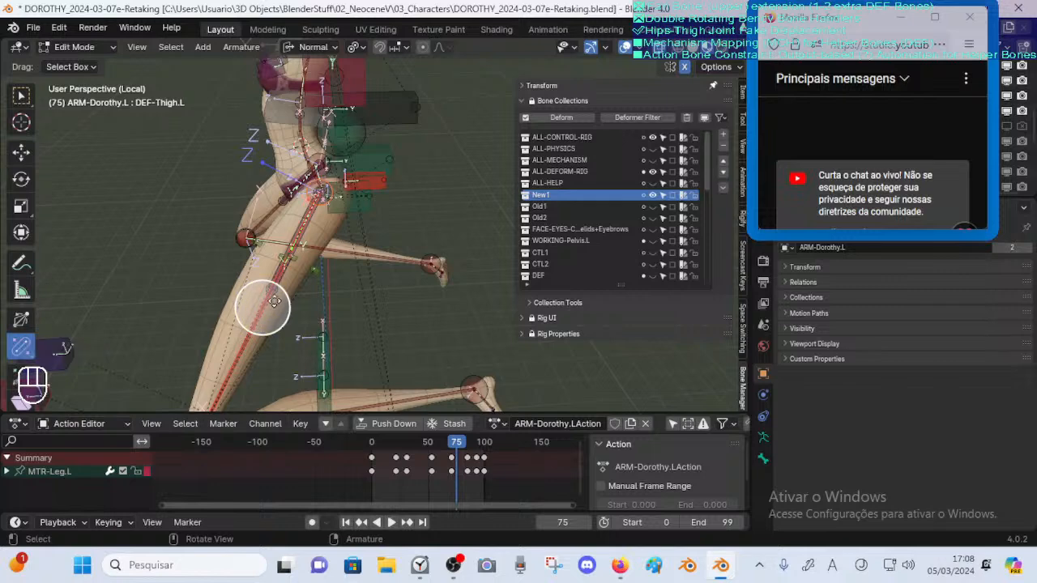
key("Tab")
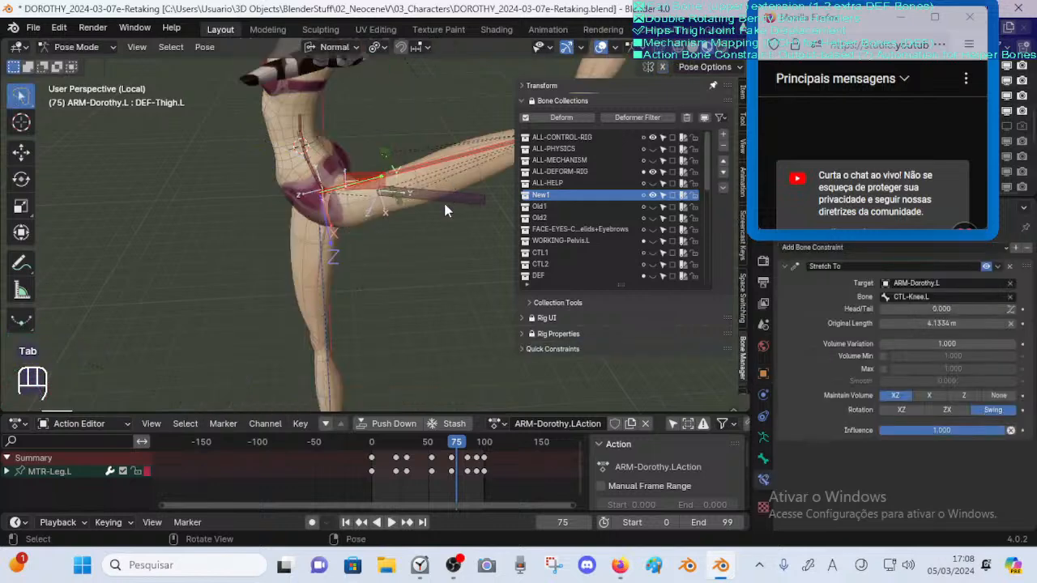
middle_click_drag(445, 211, 413, 224, "shift")
middle_click_drag(413, 224, 340, 266)
key("Tab")
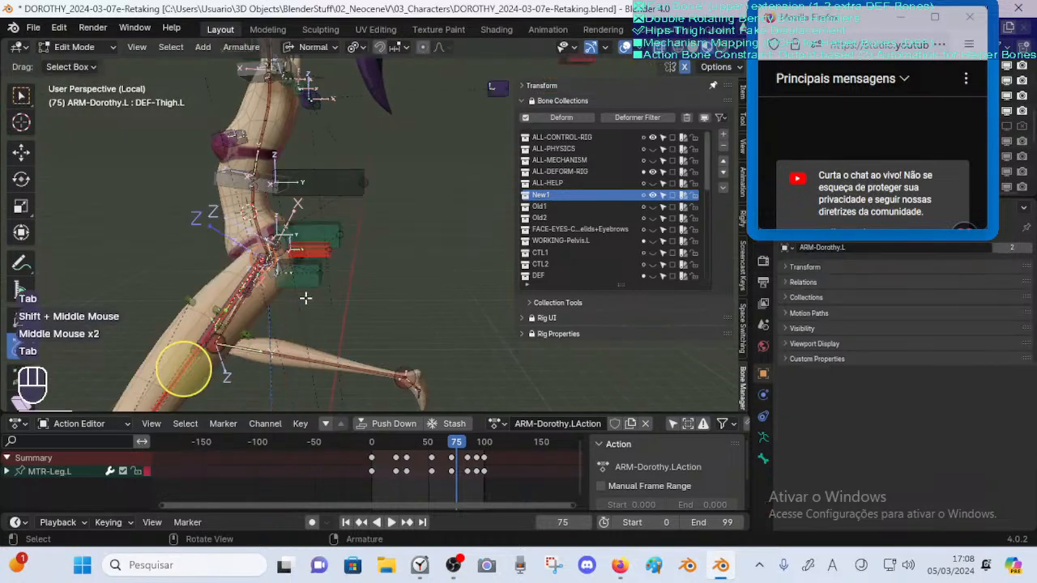
middle_click_drag(305, 298, 245, 286)
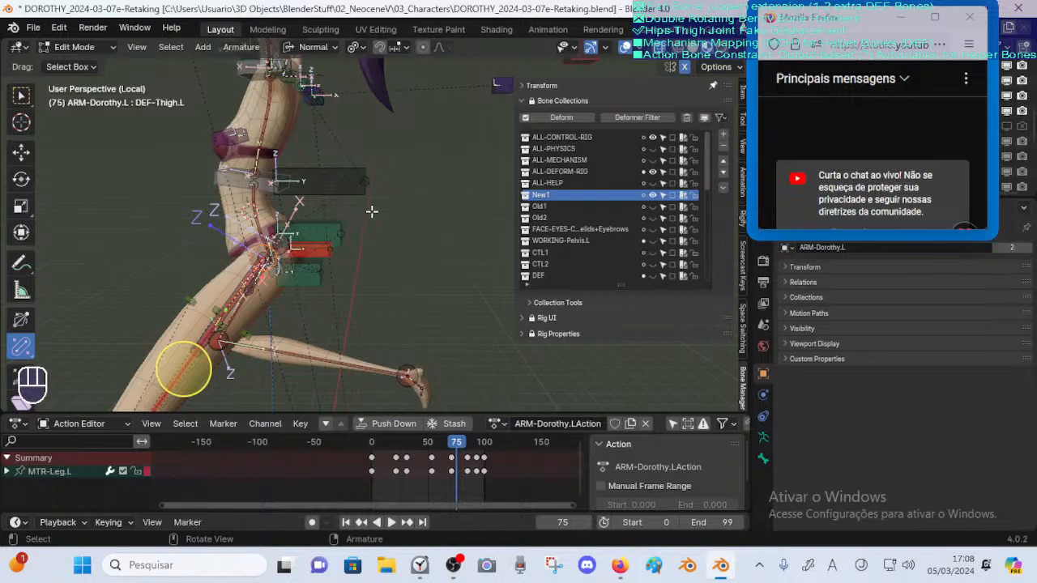
key("Tab")
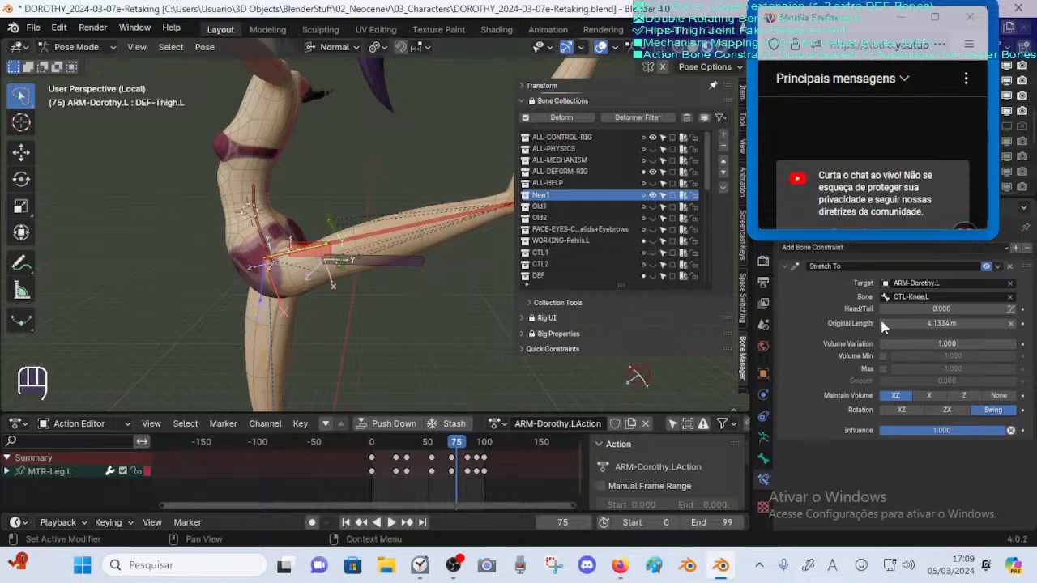
Set the Y and Z source axes of DEF-Buttocks.L's Transformation constraint to X in the Map To Location settings
left_click(322, 252)
left_click(323, 261)
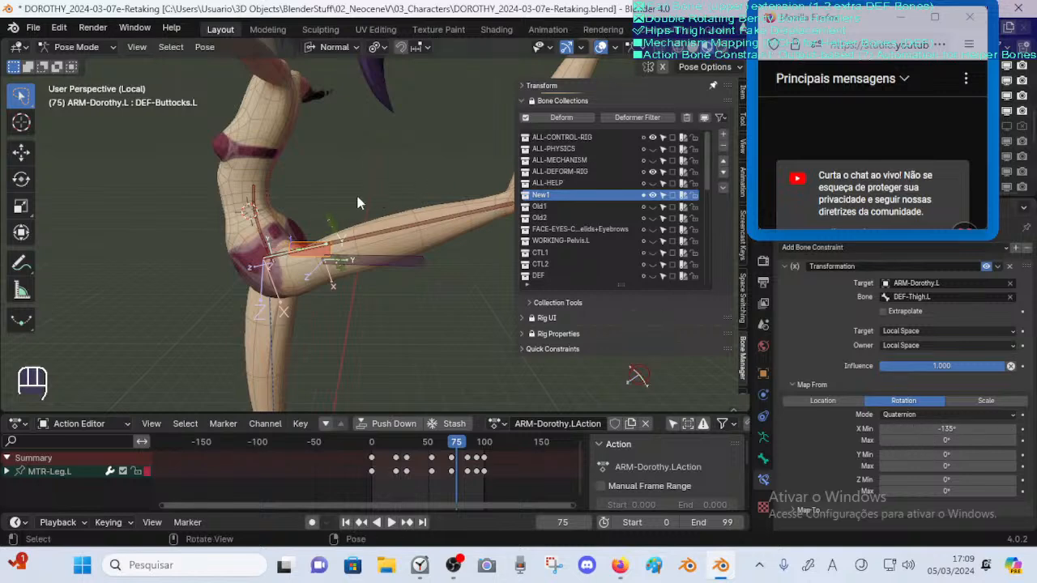
left_click(795, 386)
left_click(807, 398)
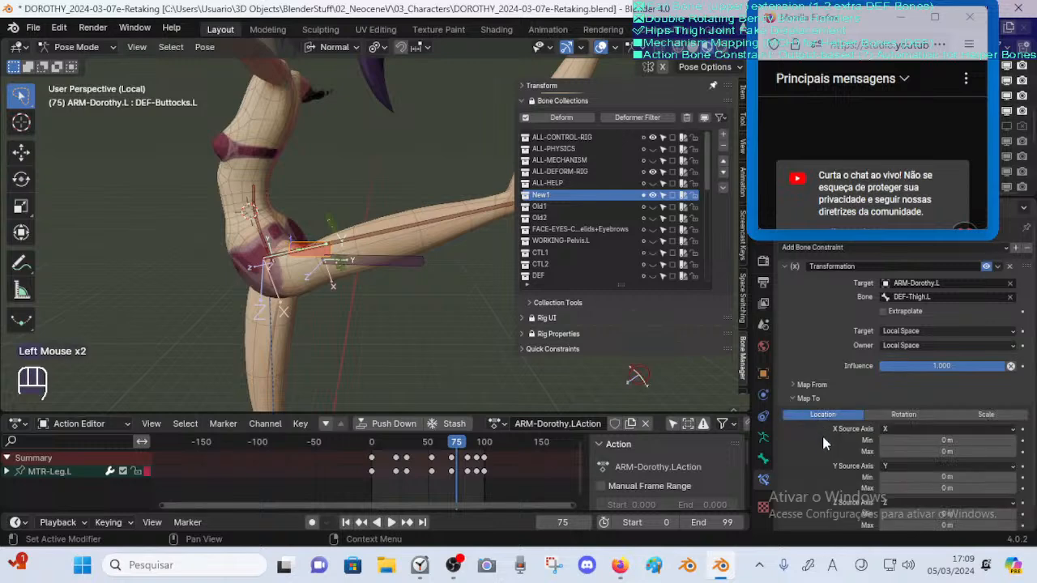
middle_click_drag(821, 433, 822, 273)
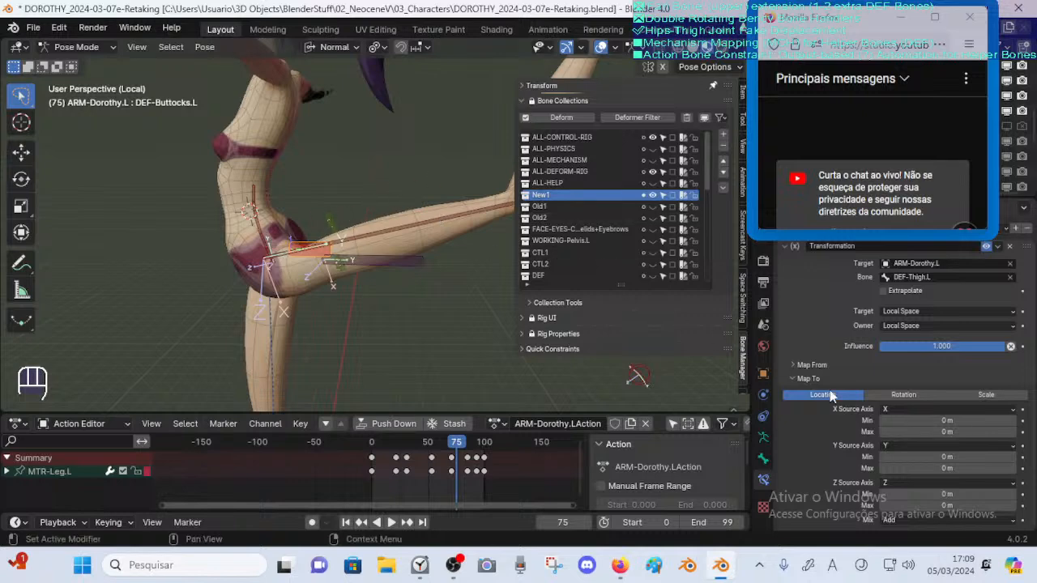
middle_click(845, 375)
left_click(883, 447)
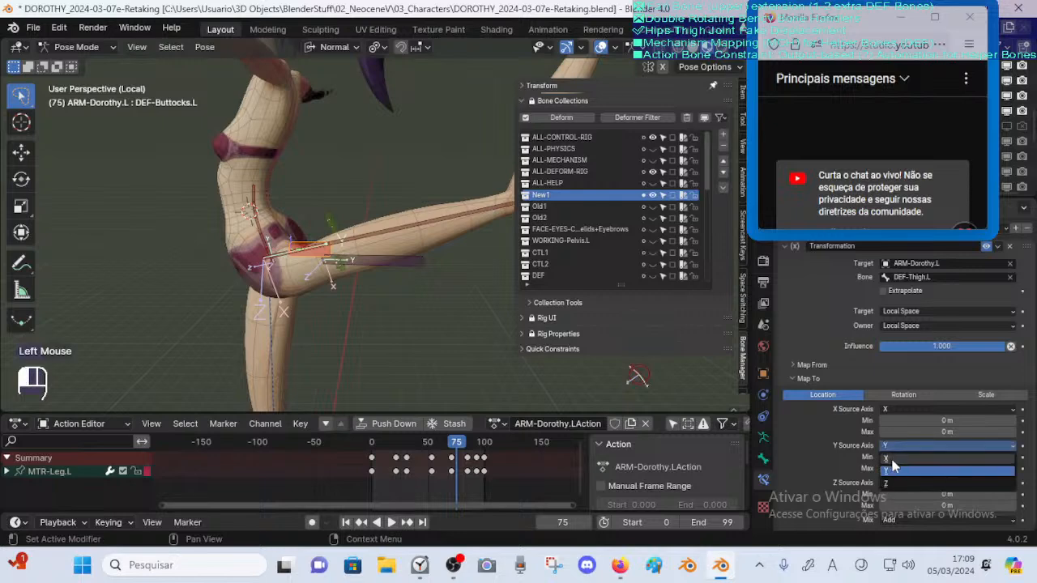
left_click(891, 459)
left_click(891, 484)
left_click(898, 495)
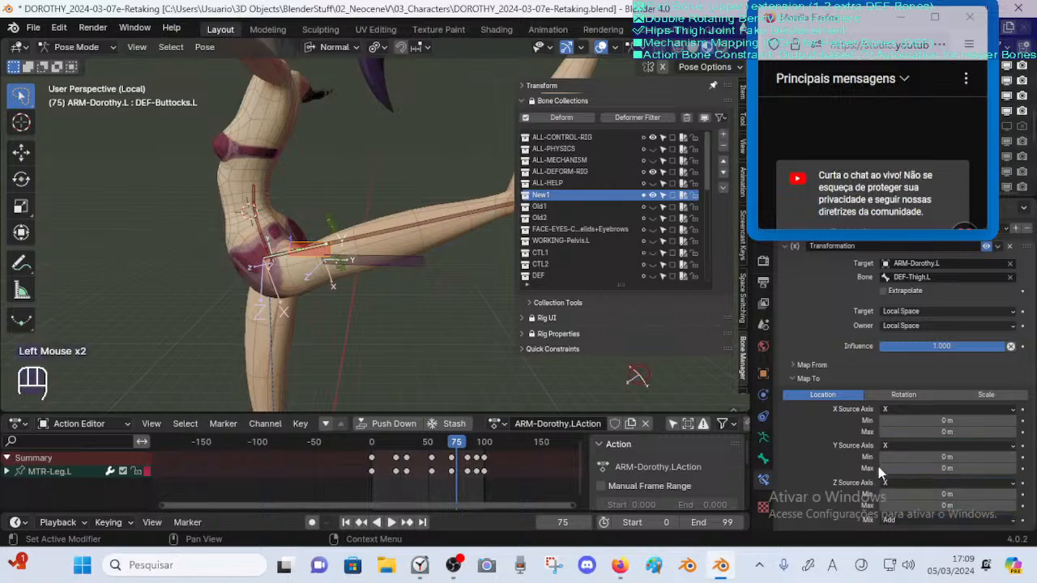
middle_click_drag(878, 467, 854, 423)
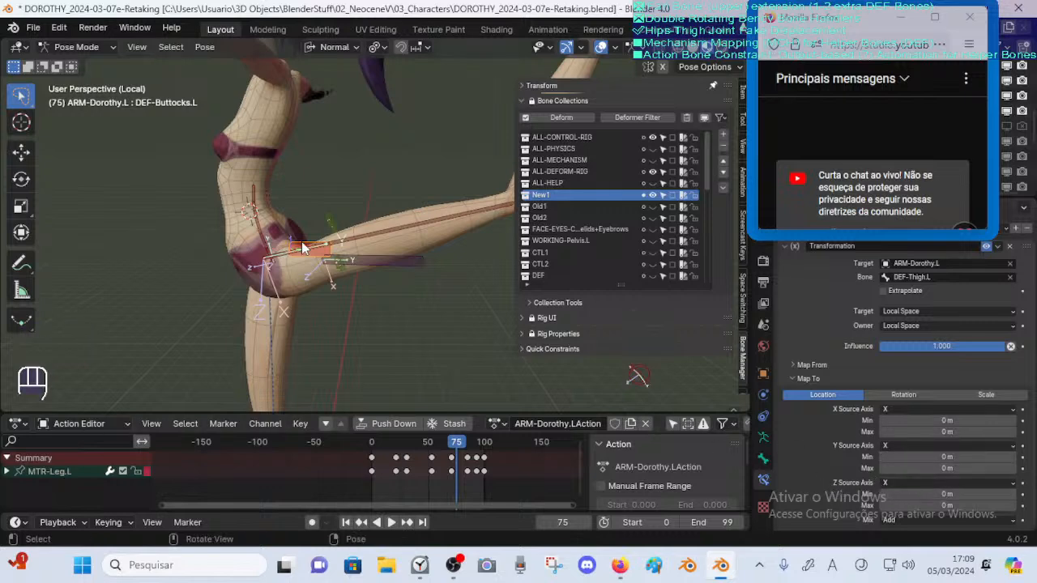
Check the Map From rotation range and set the Map To location's Z minimum to 1.3 m
middle_click_drag(293, 243, 324, 267)
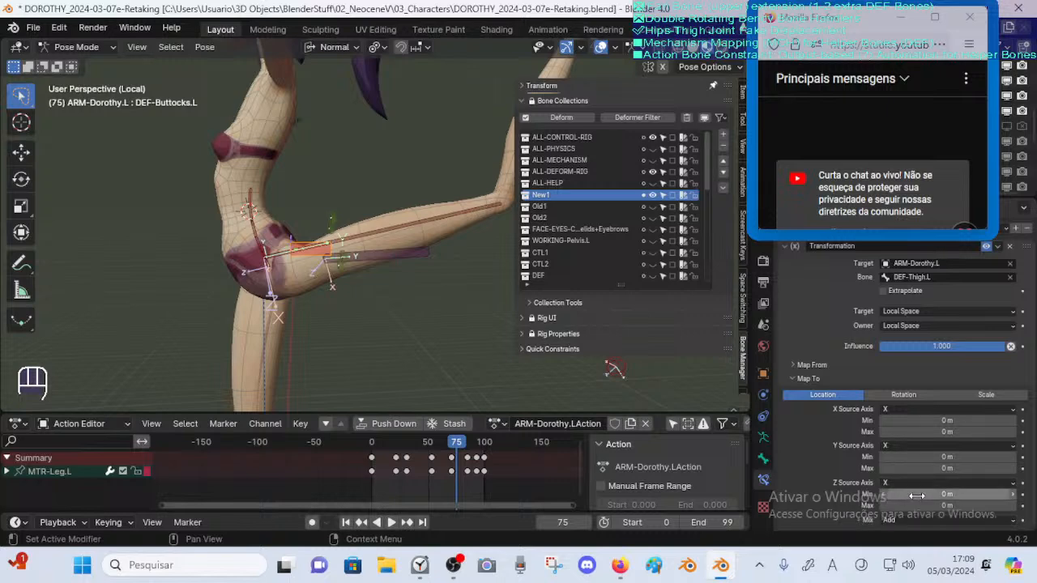
left_click(833, 366)
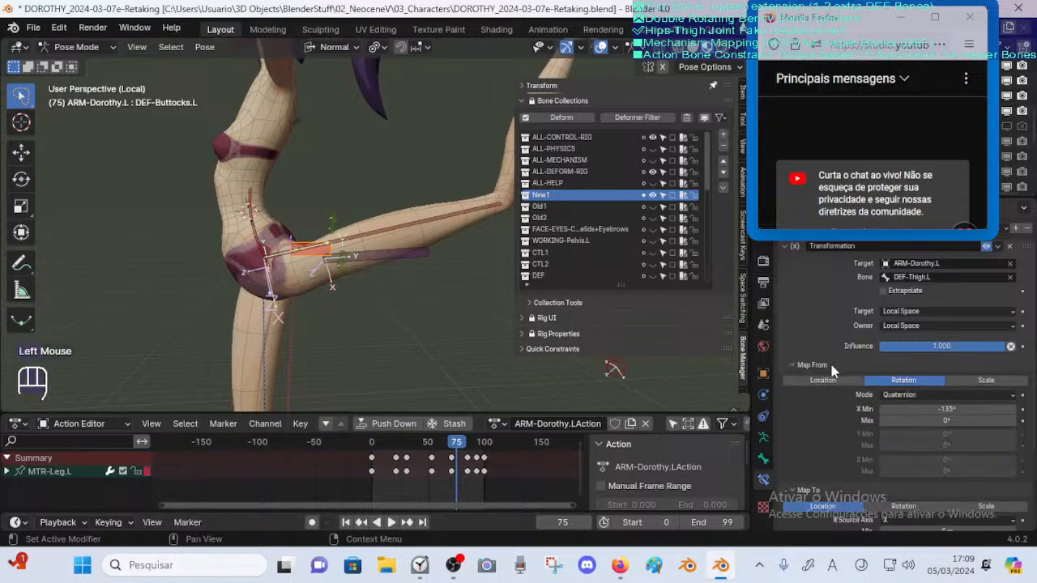
left_click(833, 366)
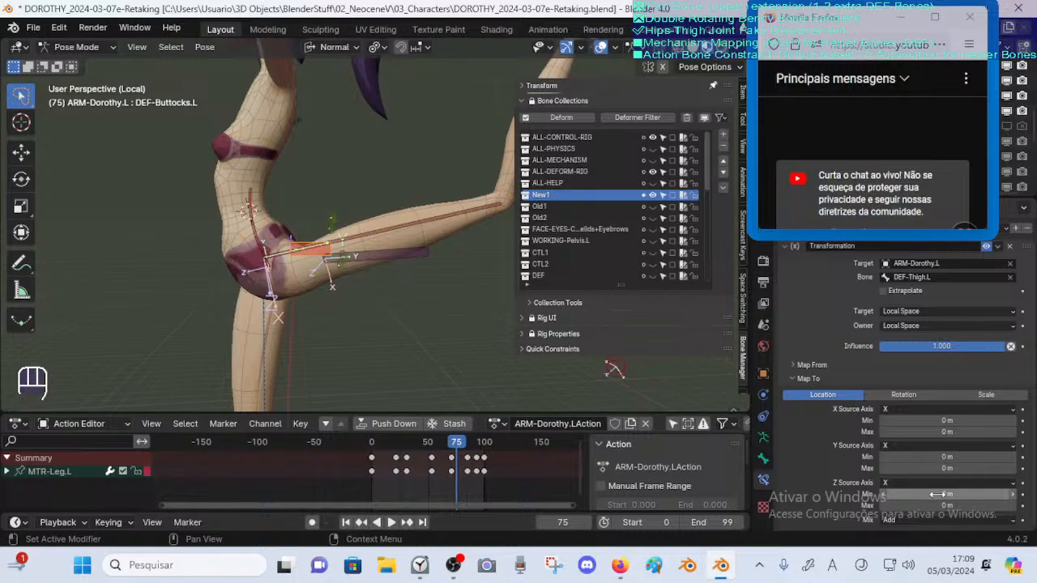
mouse_move(937, 495)
left_mouse_down()
mouse_move(956, 493)
mouse_move(946, 494)
left_mouse_up()
Scrub the leg raise between frames 72 and 80 to check DEF-Buttocks.L's motion, and inspect DEF-Thigh.L at frame 75
left_click(441, 454)
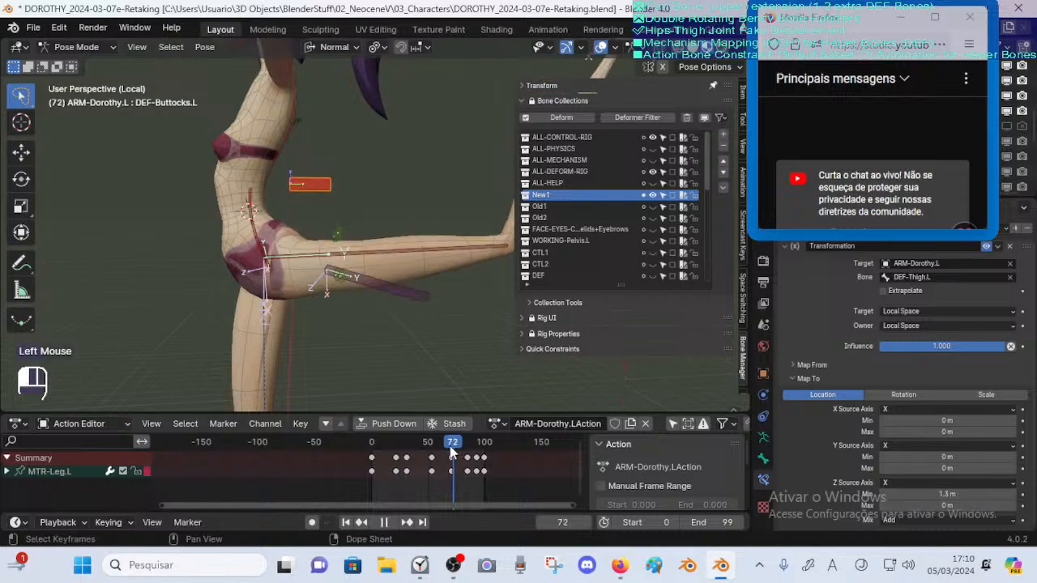
left_click_drag(441, 455, 465, 456)
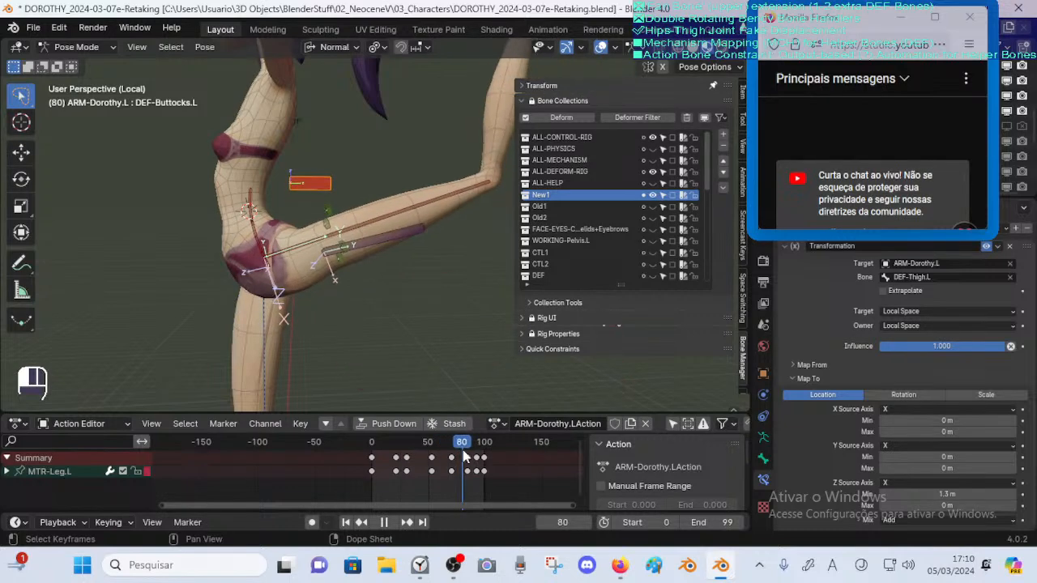
left_click(411, 218)
left_click(414, 208)
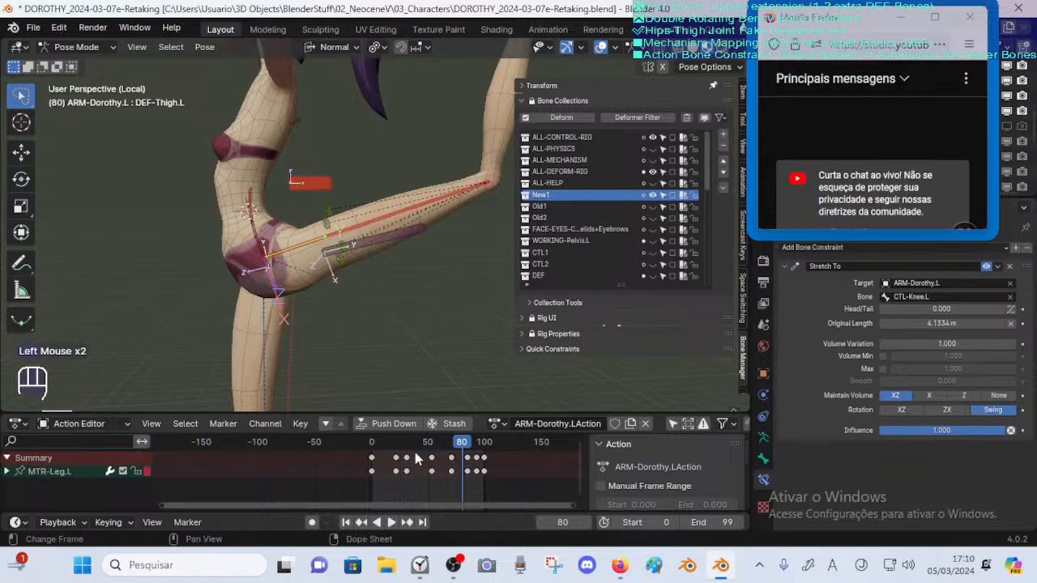
left_click_drag(441, 450, 458, 451)
double_click(371, 232)
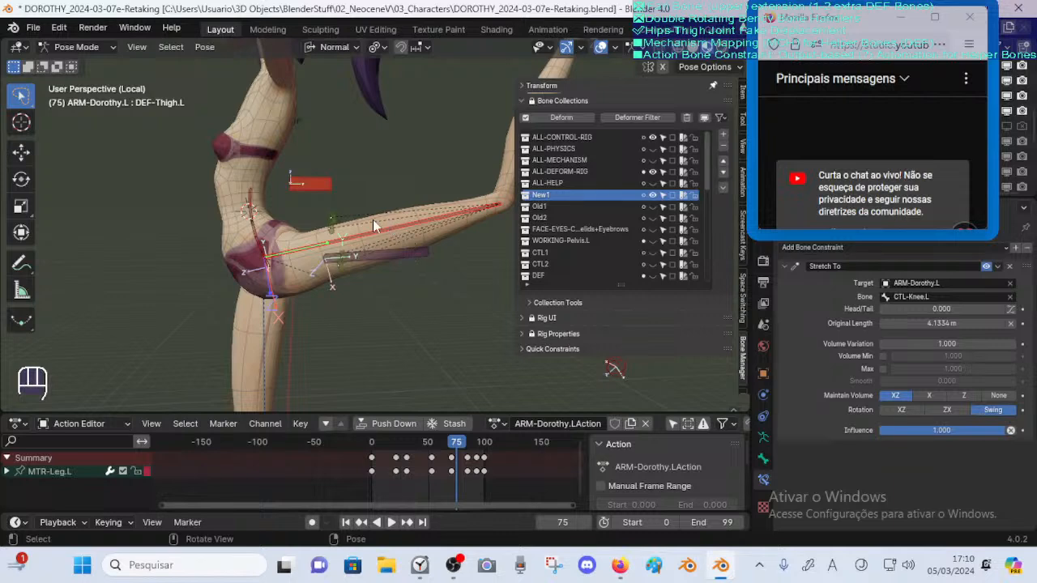
Reselect DEF-Buttocks.L and reopen its constraint's Map From settings to check the X rotation range
left_click(331, 204)
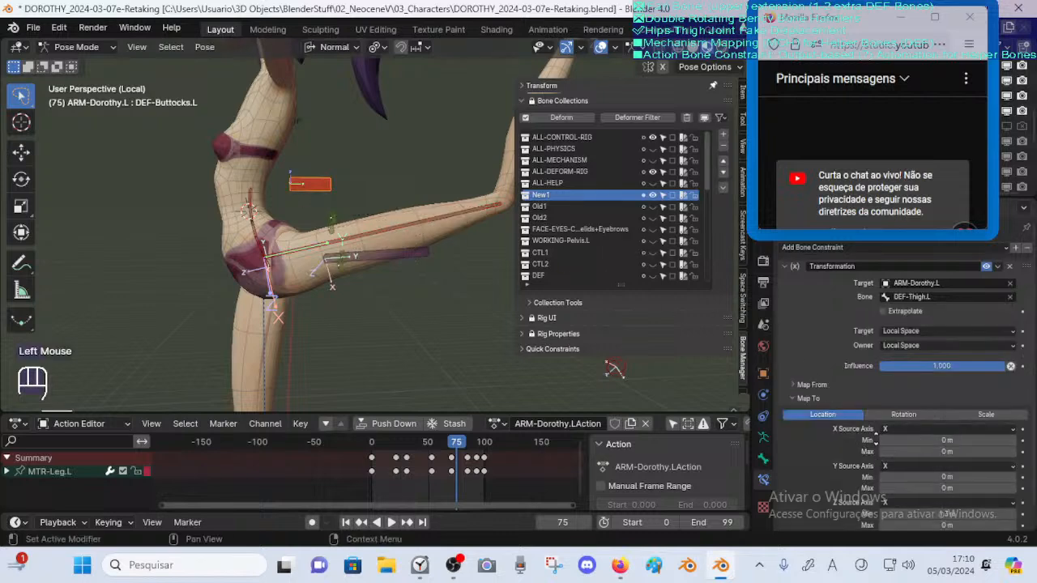
middle_click_drag(876, 438, 899, 413)
left_click(825, 369)
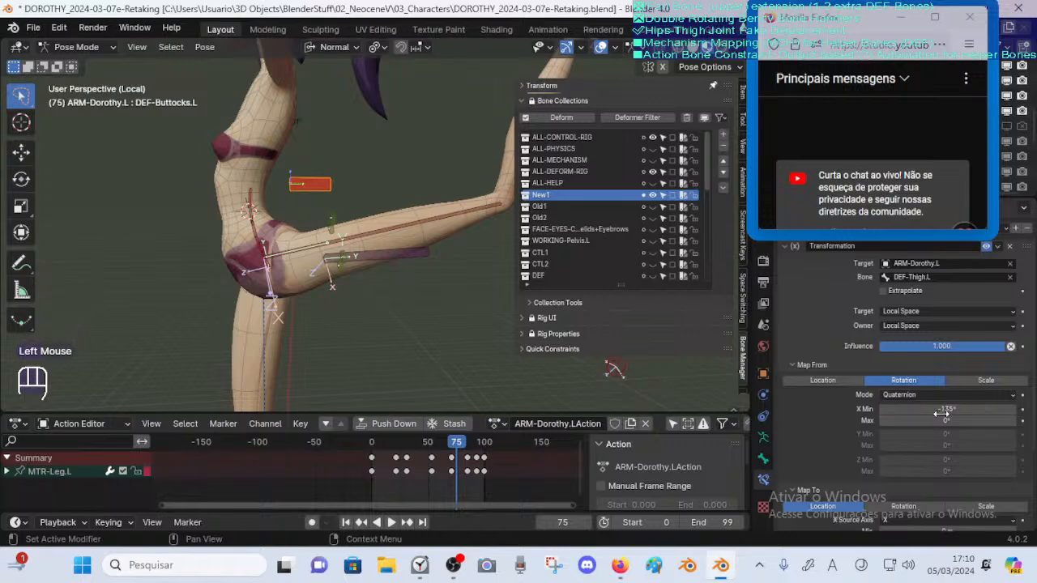
left_click_drag(944, 407, 943, 412)
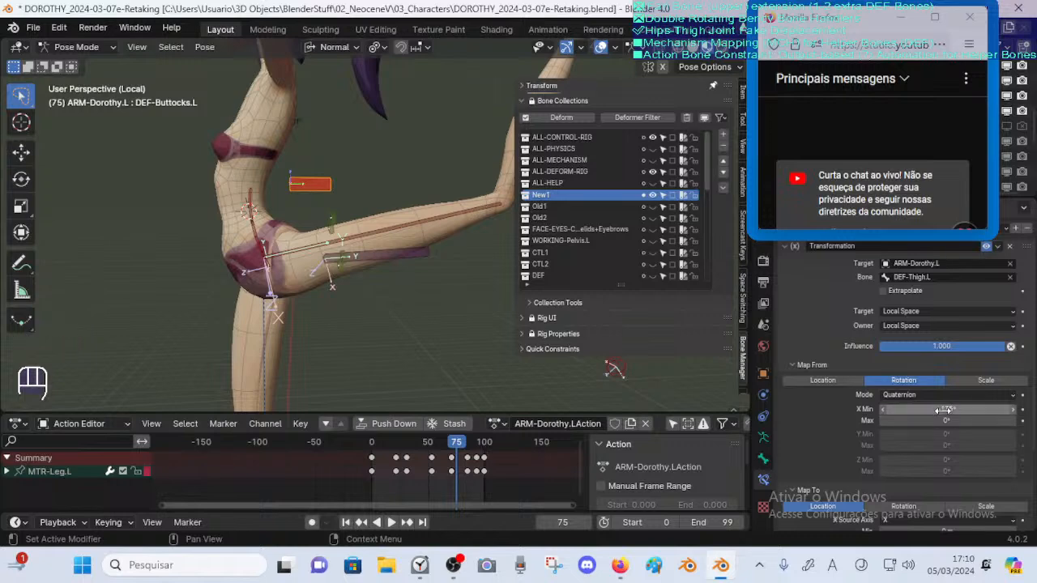
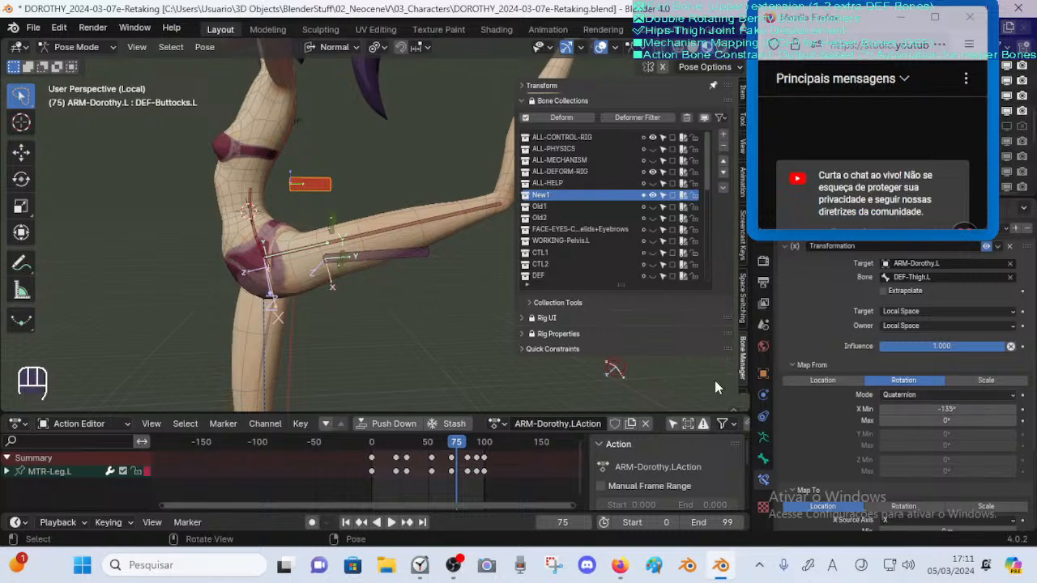
Go to frame 79 and examine DEF-Buttocks.L and the raised thigh from behind
mouse_move(456, 442)
left_mouse_down()
mouse_move(429, 444)
mouse_move(474, 444)
mouse_move(447, 445)
mouse_move(471, 443)
mouse_move(448, 444)
mouse_move(462, 442)
left_mouse_up()
middle_click_drag(452, 313, 291, 304)
middle_click_drag(292, 305, 266, 278)
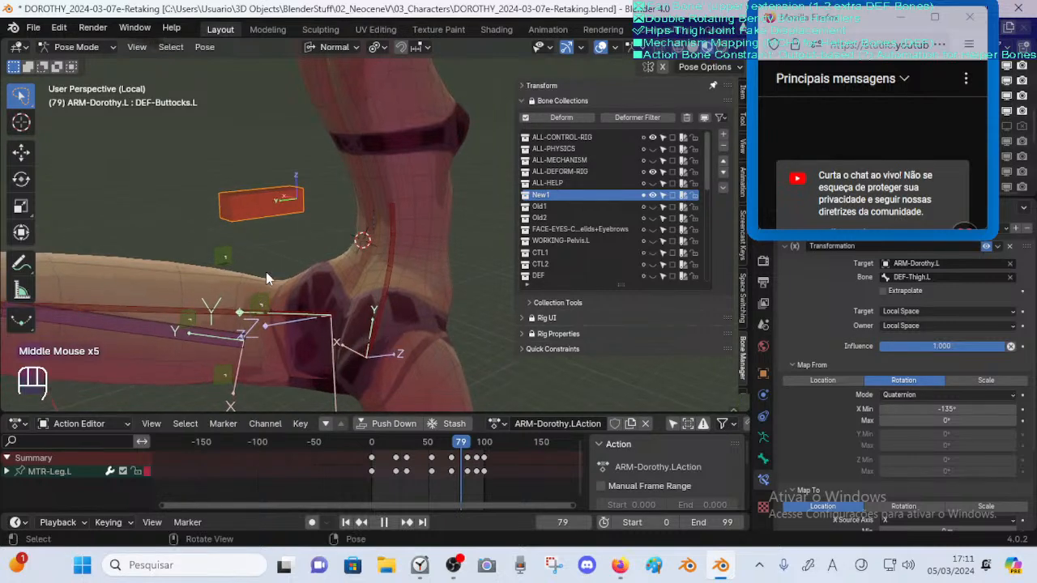
left_click(243, 316)
left_click(243, 315)
left_click(333, 293)
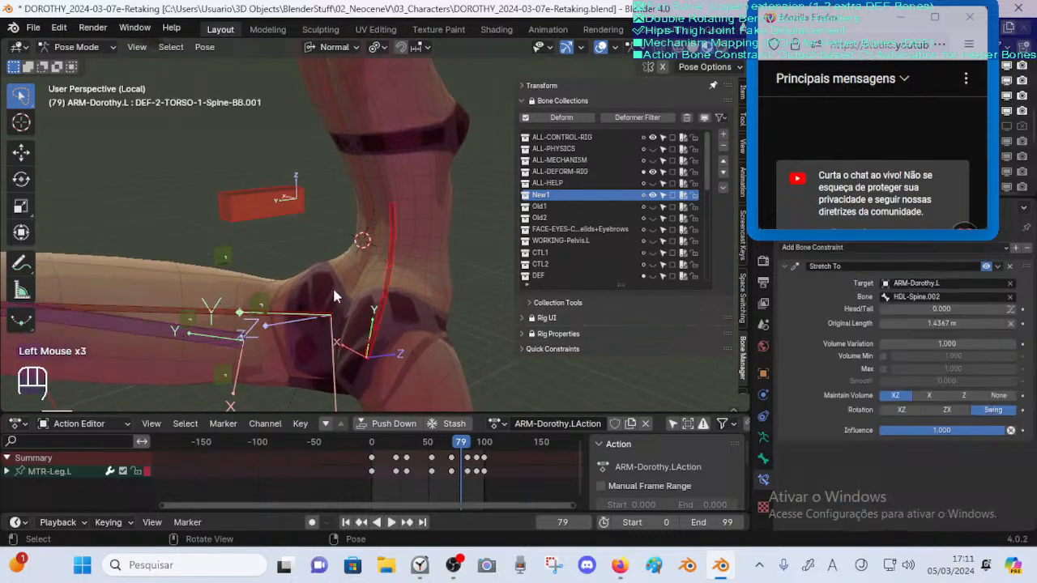
left_click(276, 209)
left_click(276, 209)
middle_click_drag(289, 299, 306, 276)
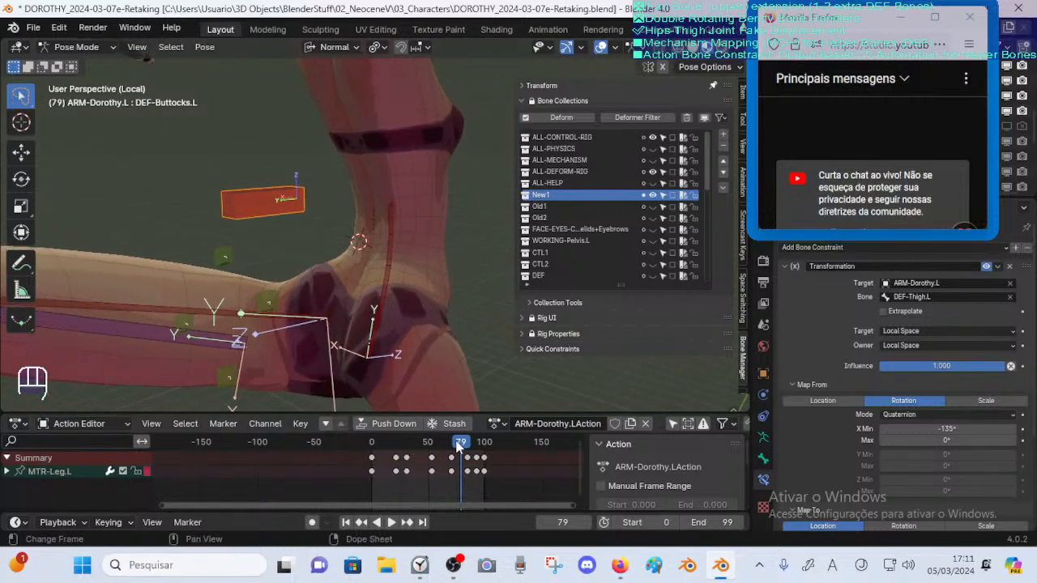
Scrub from frame 79 down to 55 and back to 78, examining how DEF-Buttocks.L follows the thigh from several angles
mouse_move(458, 448)
left_mouse_down()
mouse_move(421, 445)
mouse_move(463, 442)
mouse_move(446, 443)
left_mouse_up()
left_click_drag(437, 446, 432, 445)
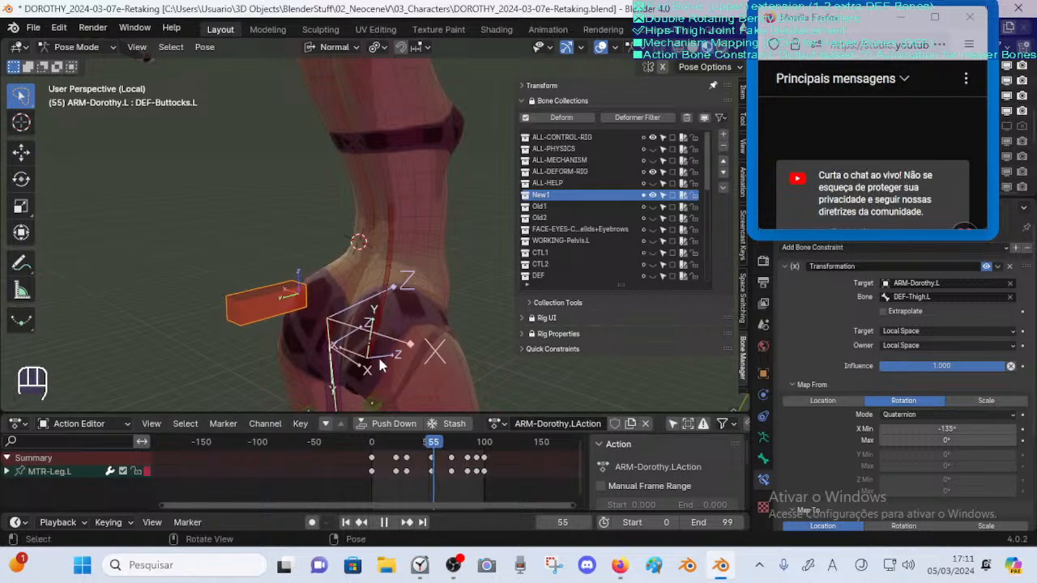
middle_click_drag(381, 365, 601, 296)
middle_click_drag(409, 323, 434, 424)
left_click_drag(434, 442, 459, 443)
middle_click_drag(364, 308, 386, 285)
Try moving DEF-Buttocks.L by hand at frame 78 to preview its effect on the hip, cancelling each move
key("g")
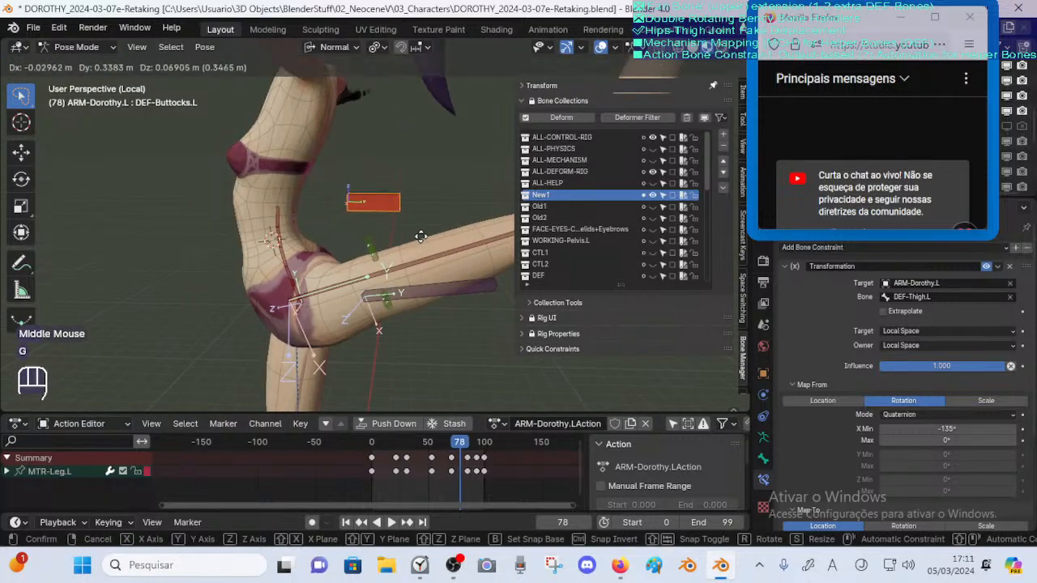
key("Escape")
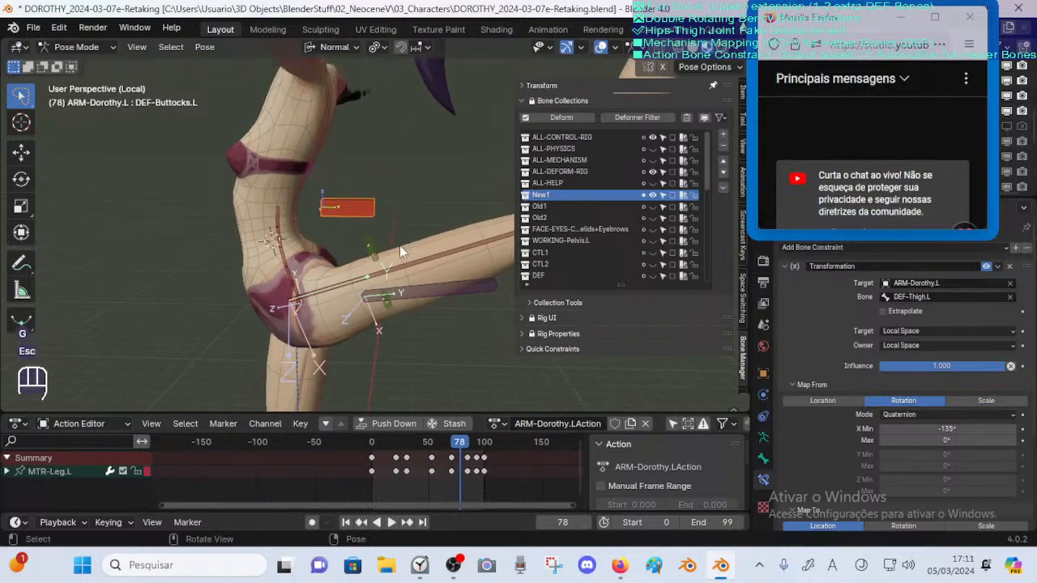
middle_click_drag(413, 340, 630, 309)
key("g")
key("Escape")
key("g")
key("Escape")
key("g")
key("Escape")
key("g")
key("Escape")
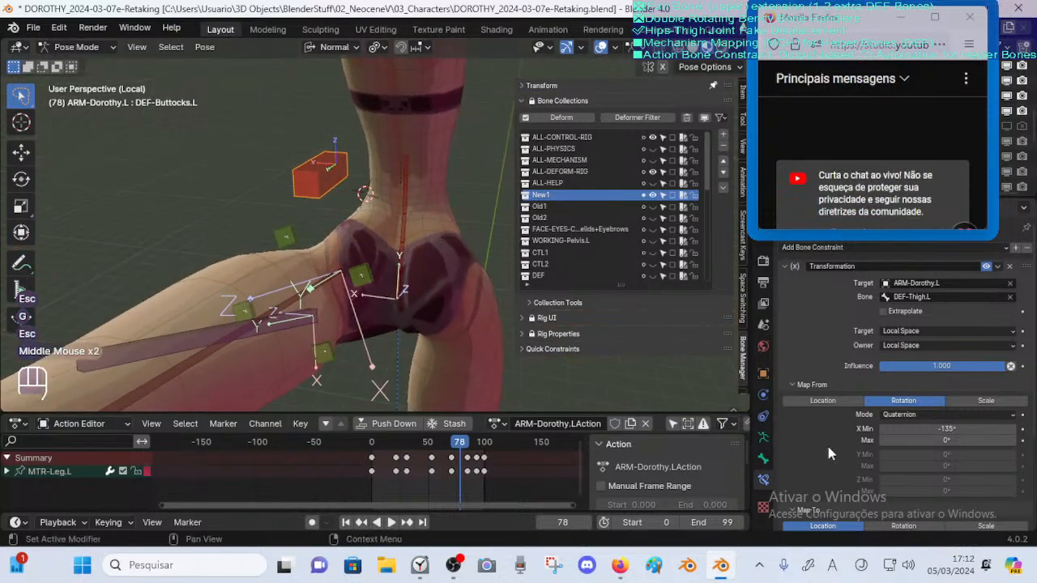
Try a Map To location Y maximum of 0.7 m and an X minimum of 0.1 m, undoing both changes
middle_click_drag(828, 448, 839, 265)
middle_click_drag(841, 353, 841, 344)
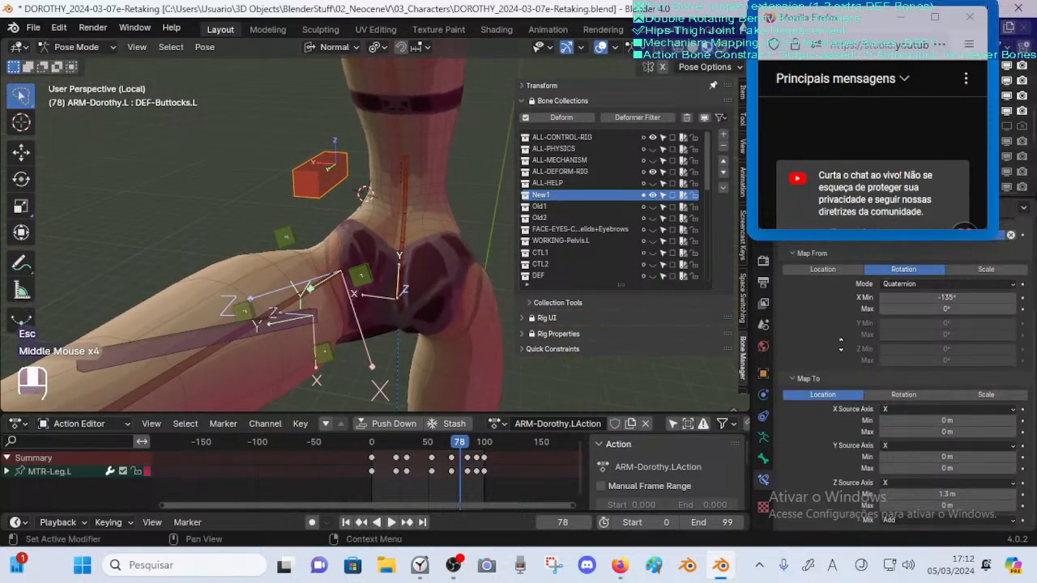
left_click(1012, 457)
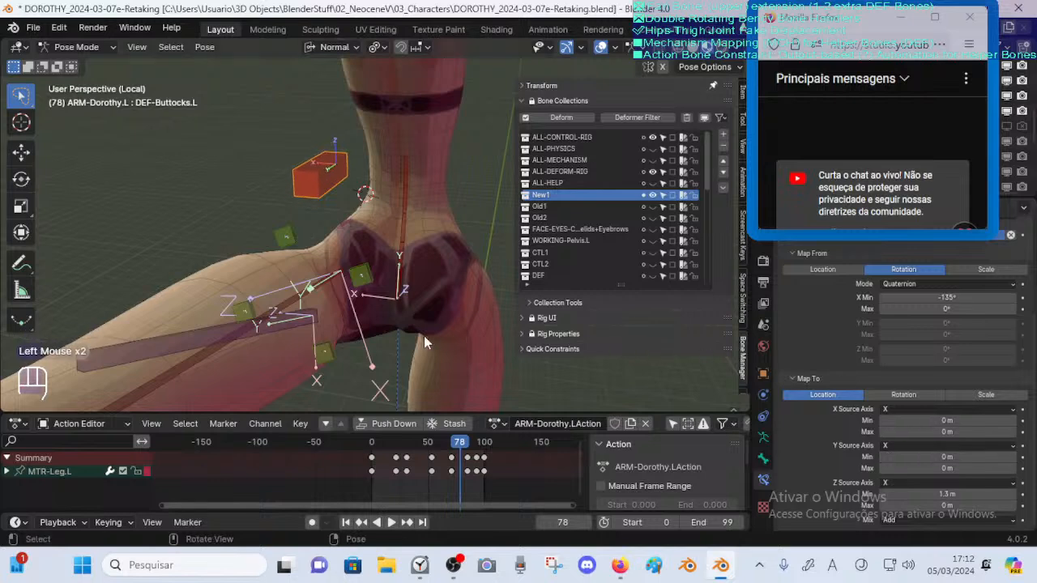
middle_click_drag(425, 337, 441, 355)
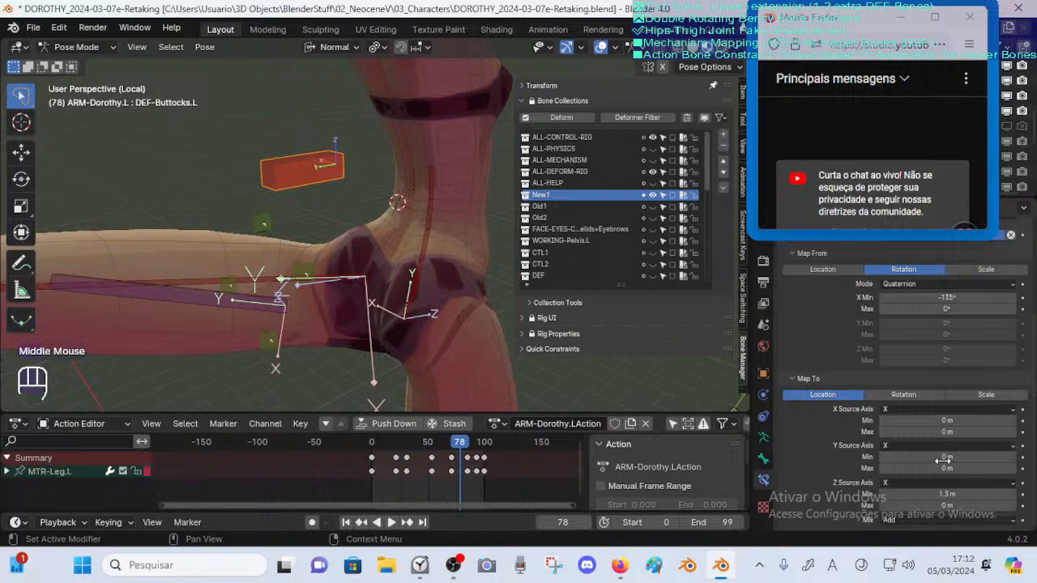
mouse_move(937, 457)
left_mouse_down()
mouse_move(964, 458)
mouse_move(943, 459)
mouse_move(960, 470)
mouse_move(948, 470)
left_mouse_up()
key("ctrl+z")
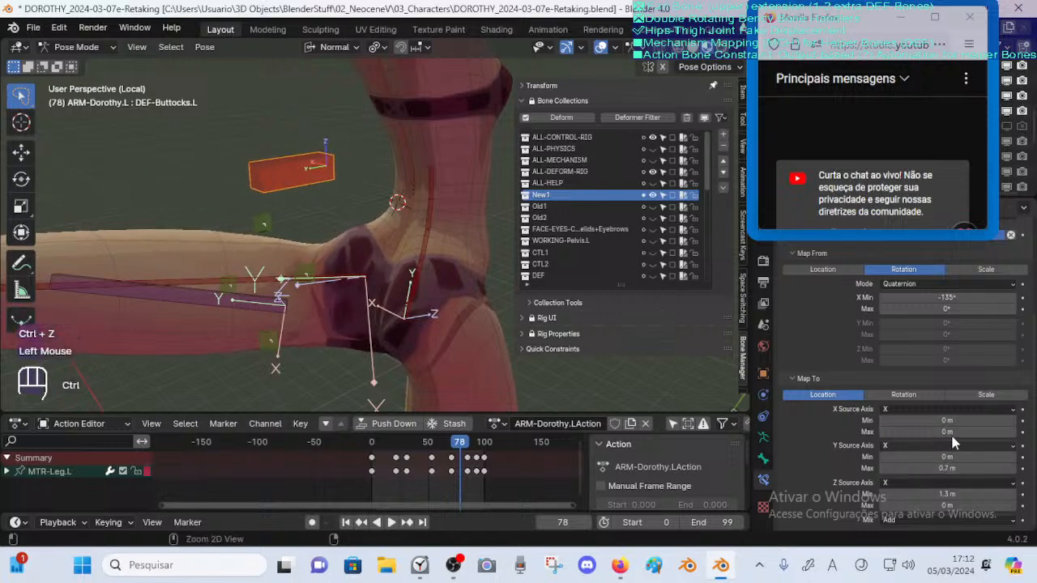
key("ctrl+z")
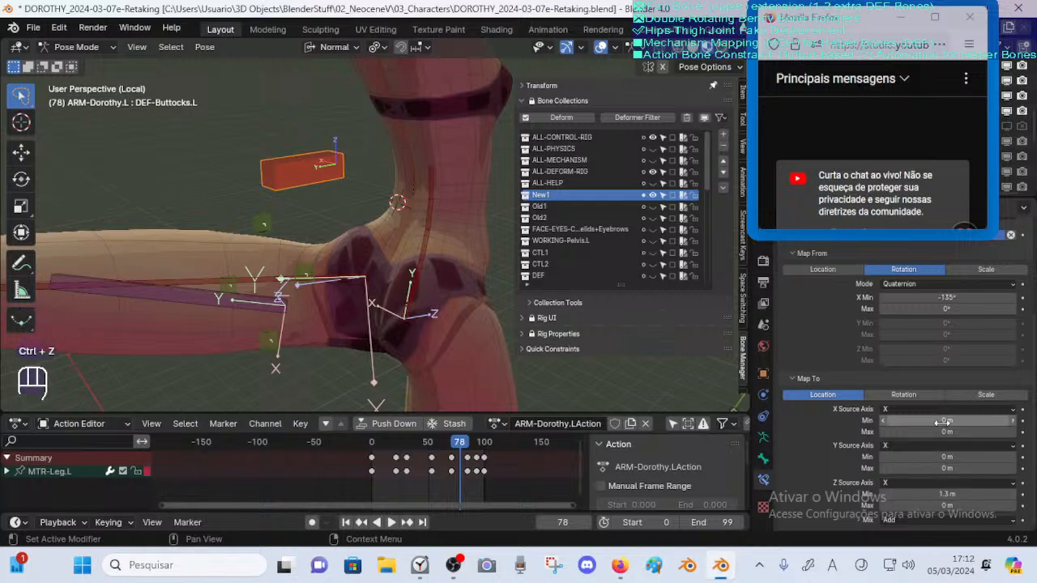
mouse_move(942, 422)
left_mouse_down()
mouse_move(951, 421)
mouse_move(946, 429)
left_mouse_up()
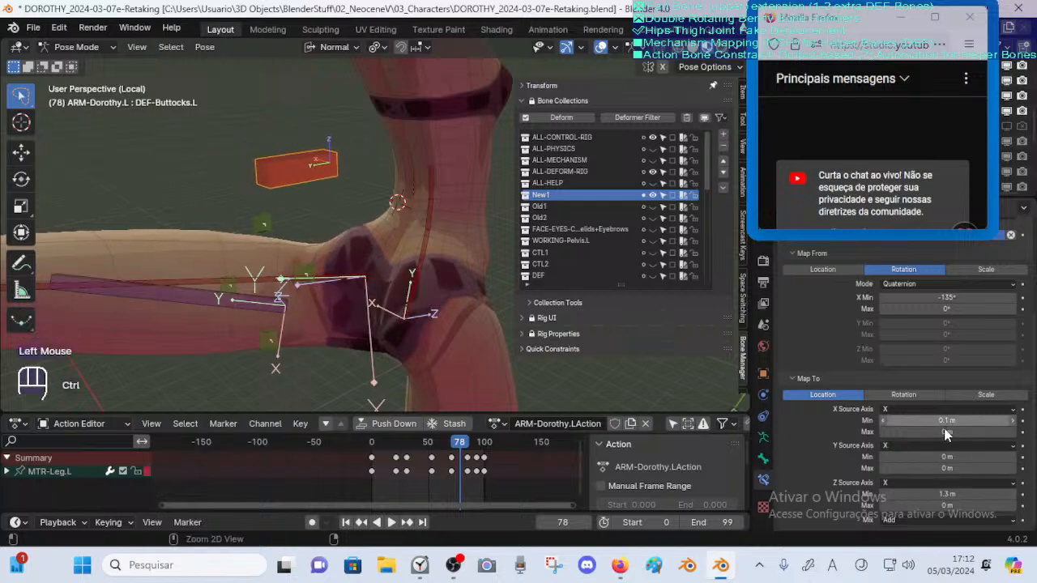
key("ctrl+z")
Test-move DEF-Buttocks.L once more from behind the hip and cancel the move
middle_click_drag(483, 318, 386, 315)
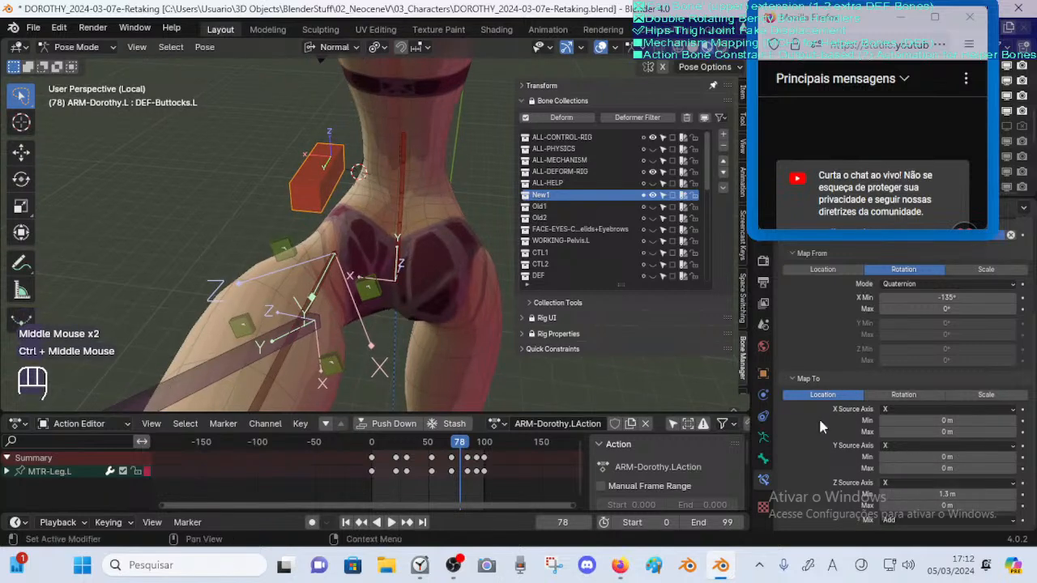
middle_click_drag(316, 267, 293, 270)
middle_click_drag(293, 269, 295, 267, "ctrl")
key("g")
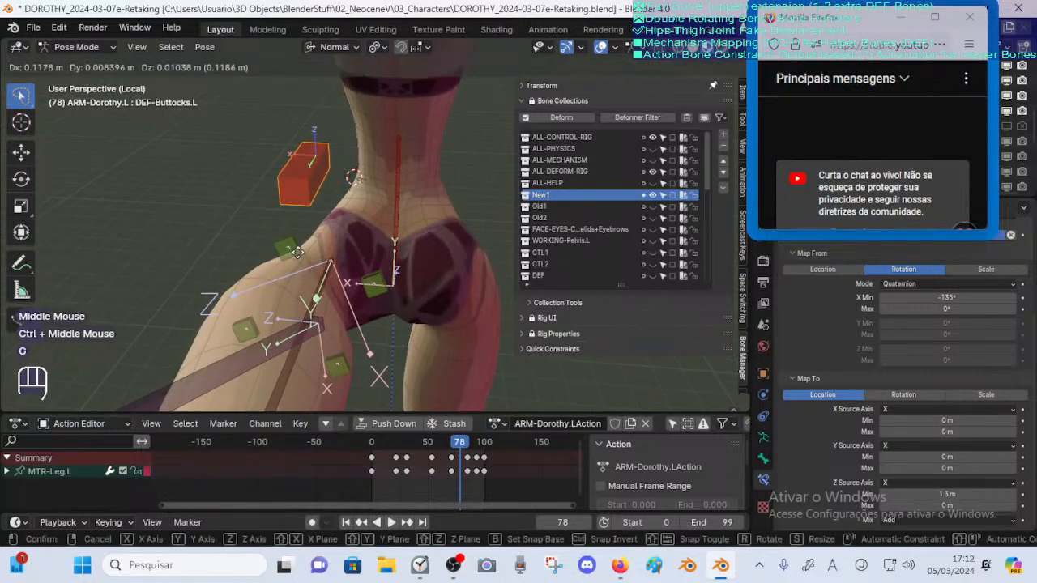
key("Escape")
middle_click_drag(348, 247, 376, 271, "ctrl")
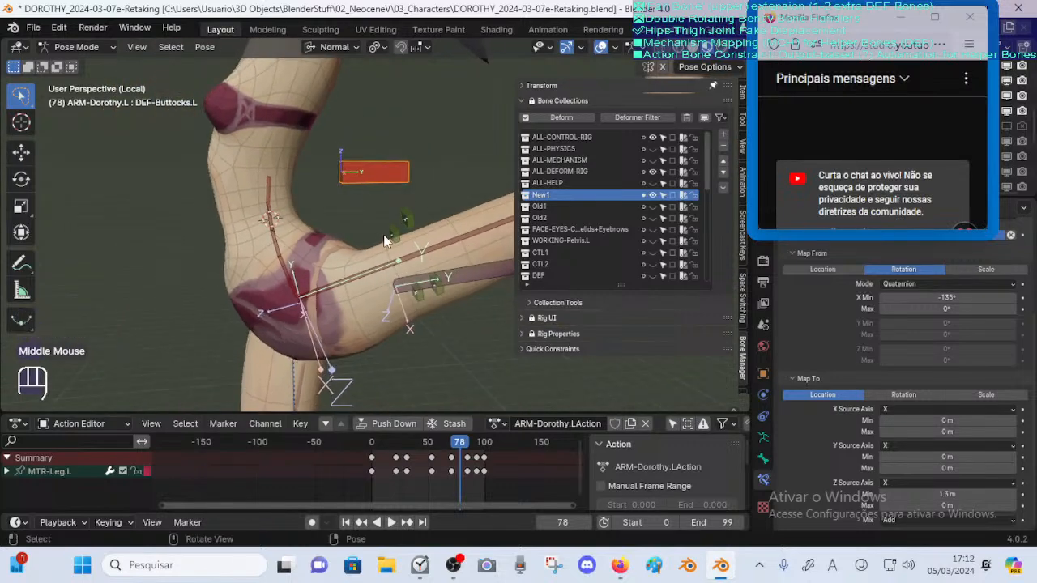
Enter Weight Paint mode on 00_Body with the ARM-Dorothy.L armature selected, and display DEF-Buttocks.L's weights
mouse_move(386, 240)
middle_mouse_down()
mouse_move(310, 254)
mouse_move(336, 271)
mouse_move(426, 245)
mouse_move(337, 270)
mouse_move(370, 285)
middle_mouse_up()
key("ctrl+Tab")
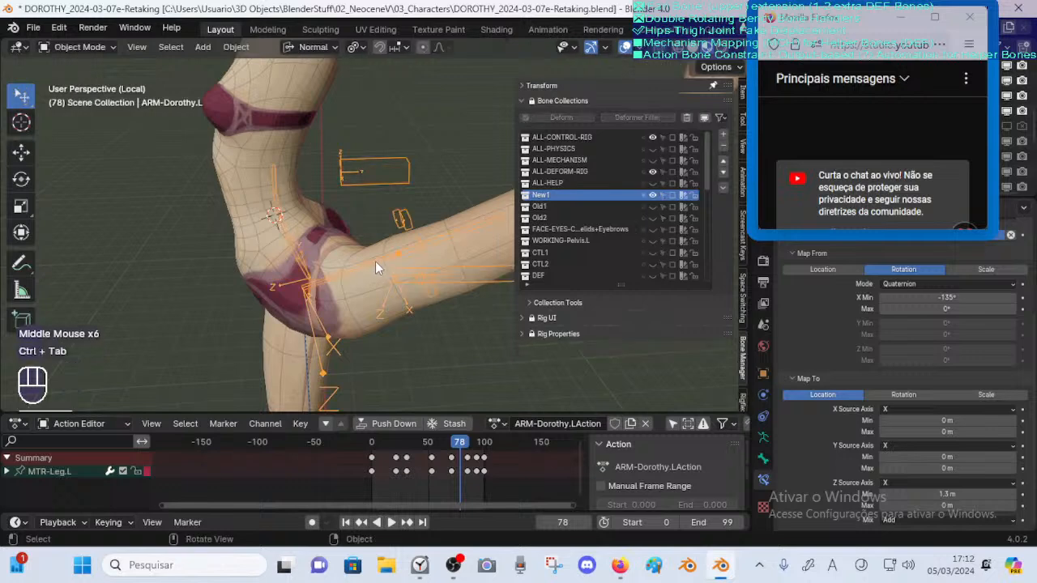
left_click(379, 260)
left_click(389, 256)
left_click(349, 255, "shift")
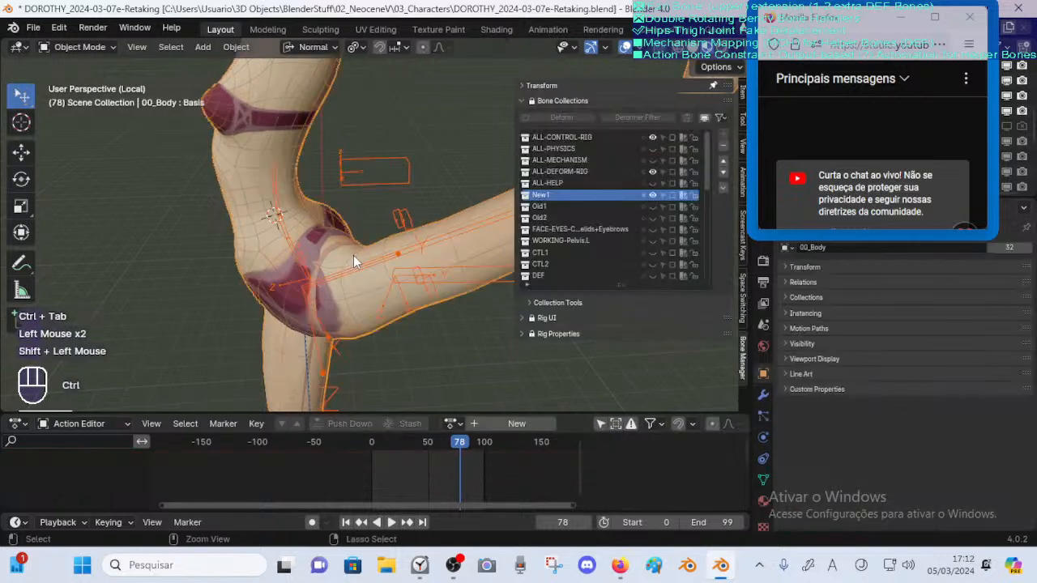
key("ctrl+Tab")
left_click(374, 174, "alt")
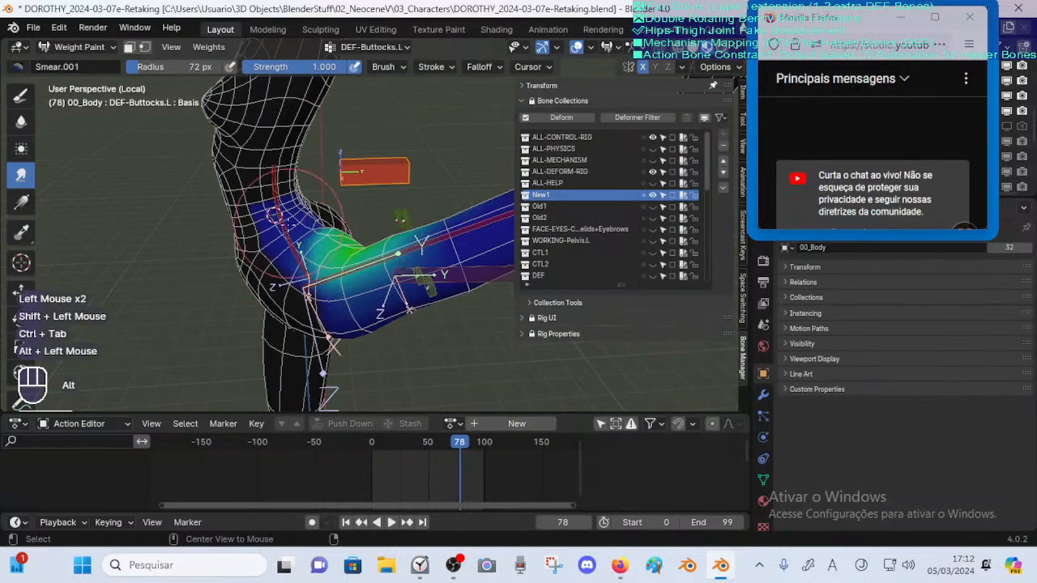
Select DEF-2-TORSO-1-Spine-BB.001 and blur its weights near the underside of the raised left thigh using a 56 px Blur brush
left_click(285, 222, "alt")
middle_click_drag(368, 222, 268, 243)
middle_click_drag(340, 259, 308, 243)
middle_click_drag(308, 242, 275, 255, "shift")
left_click(20, 122)
middle_click_drag(162, 308, 155, 332, "shift")
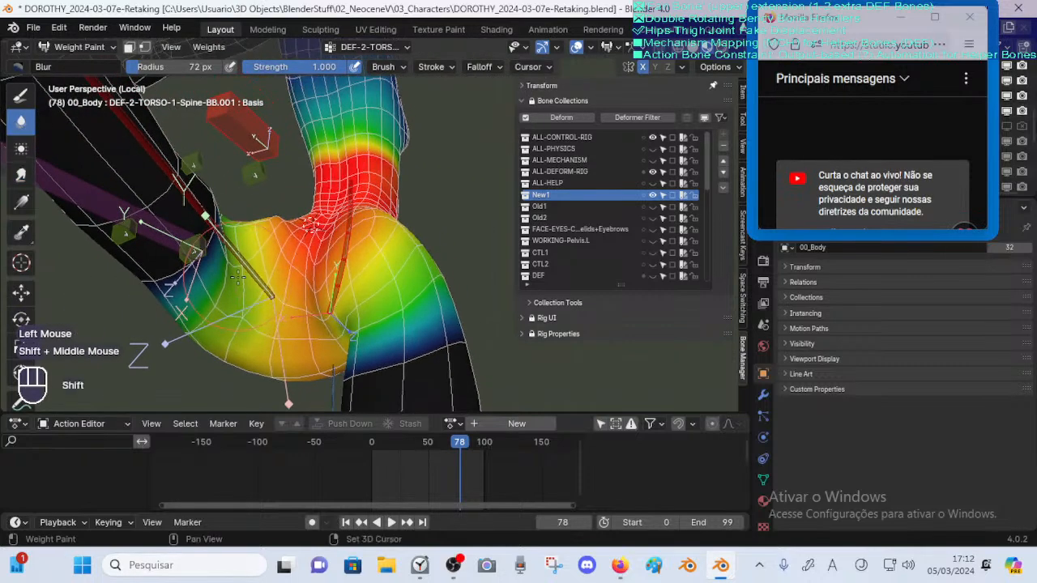
key("f")
left_click(202, 341)
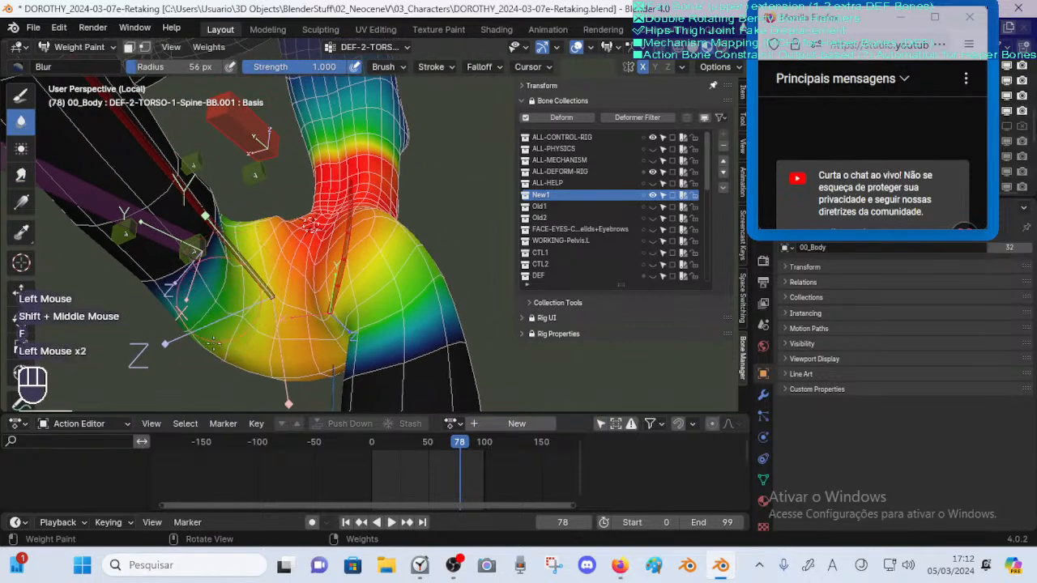
mouse_move(224, 321)
left_mouse_down()
mouse_move(197, 355)
mouse_move(194, 332)
left_mouse_up()
Blur the spine bone's weights farther along the raised left thigh, working from behind the hip
middle_click_drag(267, 324, 202, 319)
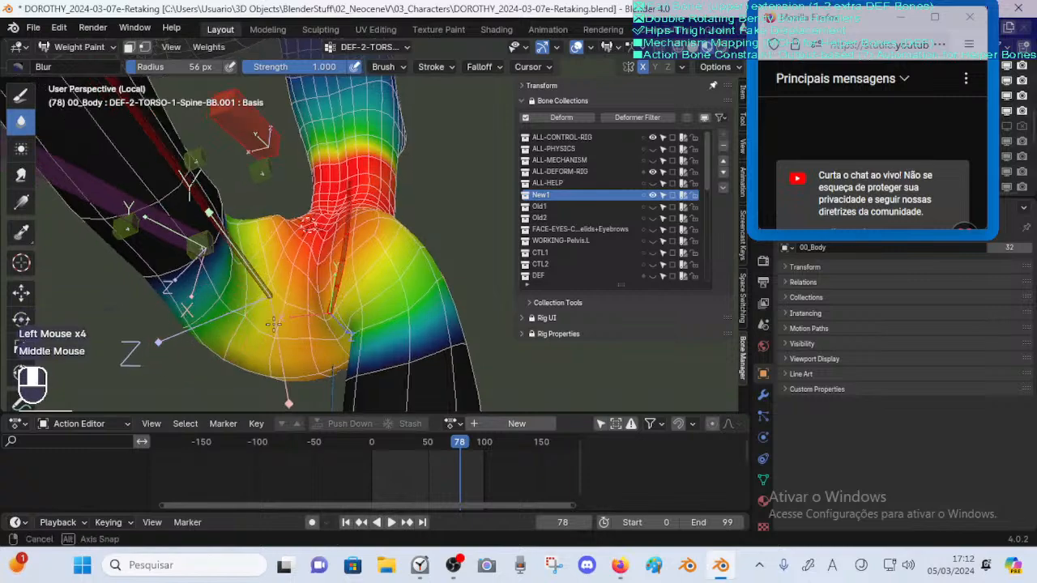
middle_click_drag(364, 316, 235, 312)
middle_click_drag(413, 308, 292, 324)
mouse_move(362, 338)
middle_mouse_down("ctrl")
mouse_move(362, 328)
mouse_move(362, 350)
middle_mouse_up("ctrl")
middle_click_drag(357, 344, 409, 321)
left_click_drag(409, 321, 407, 307)
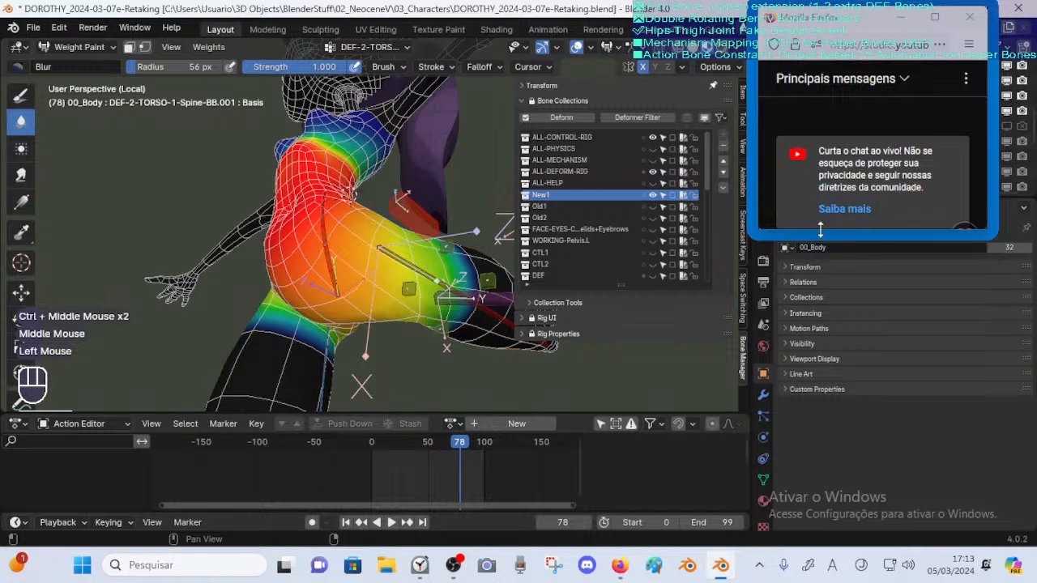
Try a 56 px blur stroke on the spine bone's weights at the outer left thigh and undo it
mouse_move(820, 230)
left_mouse_down()
mouse_move(828, 328)
mouse_move(853, 234)
left_mouse_up()
middle_click_drag(405, 271, 350, 260)
left_click_drag(450, 298, 440, 284)
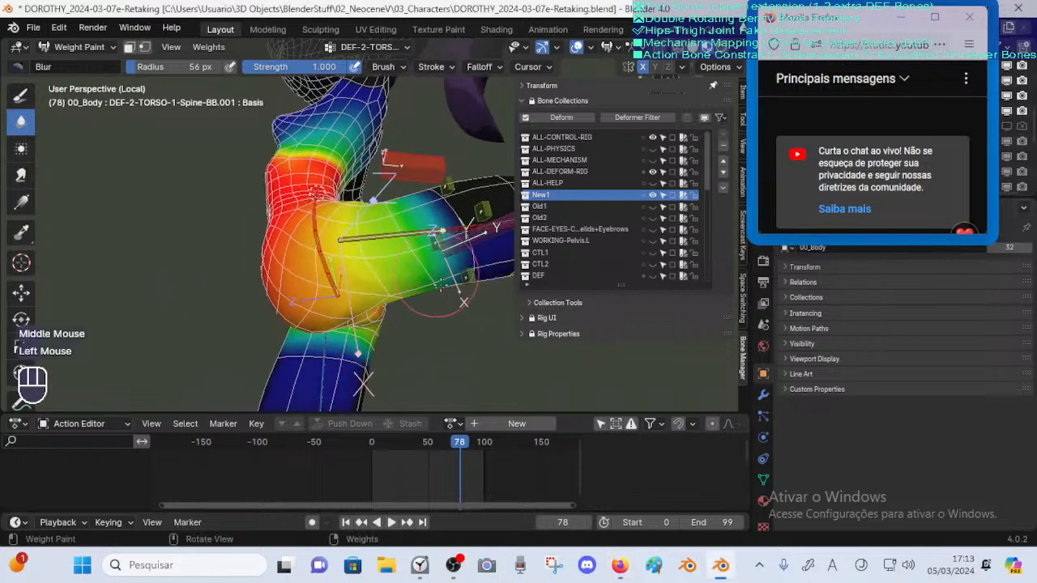
key("ctrl+z")
Reduce the Blur brush radius to 33 px and blur the spine bone's weights at the outer left thigh
key("f")
left_click(424, 251)
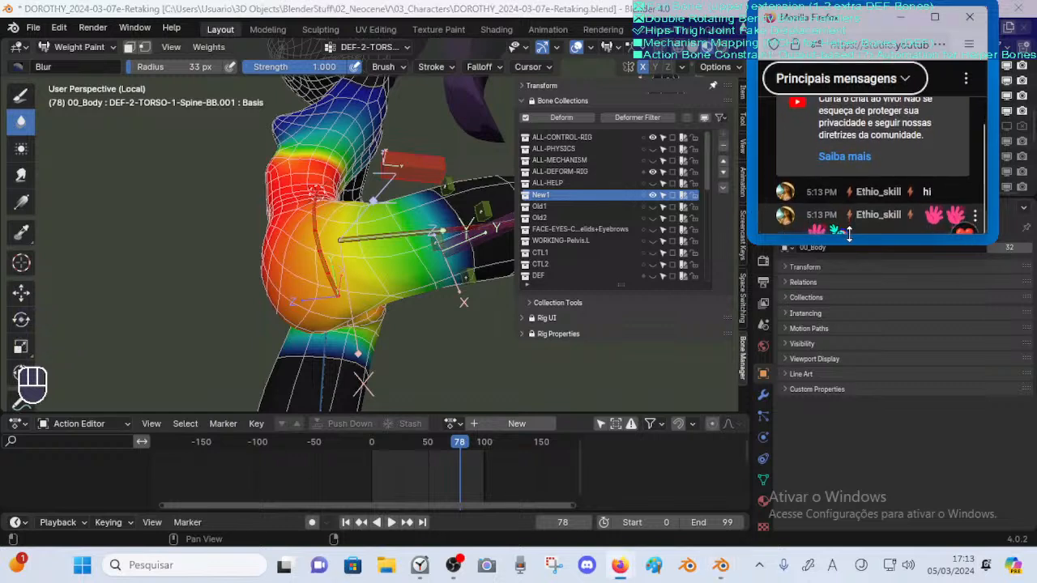
mouse_move(848, 235)
left_mouse_down()
mouse_move(869, 269)
mouse_move(849, 248)
left_mouse_up()
left_click(426, 276)
left_click(426, 276)
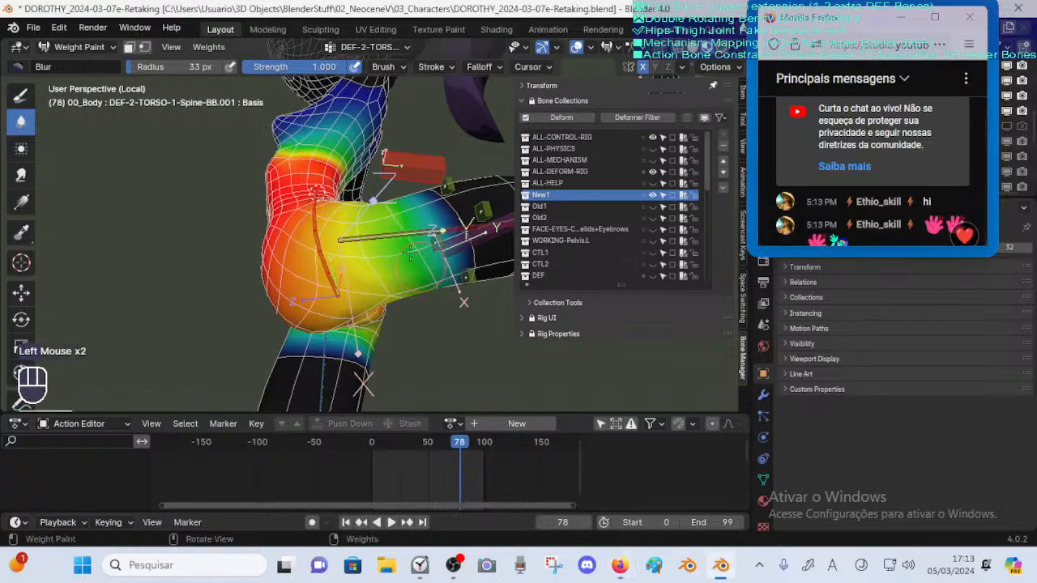
Smooth the spine bone's weight falloff around the outer hip and upper side of the left thigh with the Blur brush
middle_click_drag(418, 280, 409, 291)
middle_click_drag(409, 292, 427, 310, "shift")
left_click(427, 309)
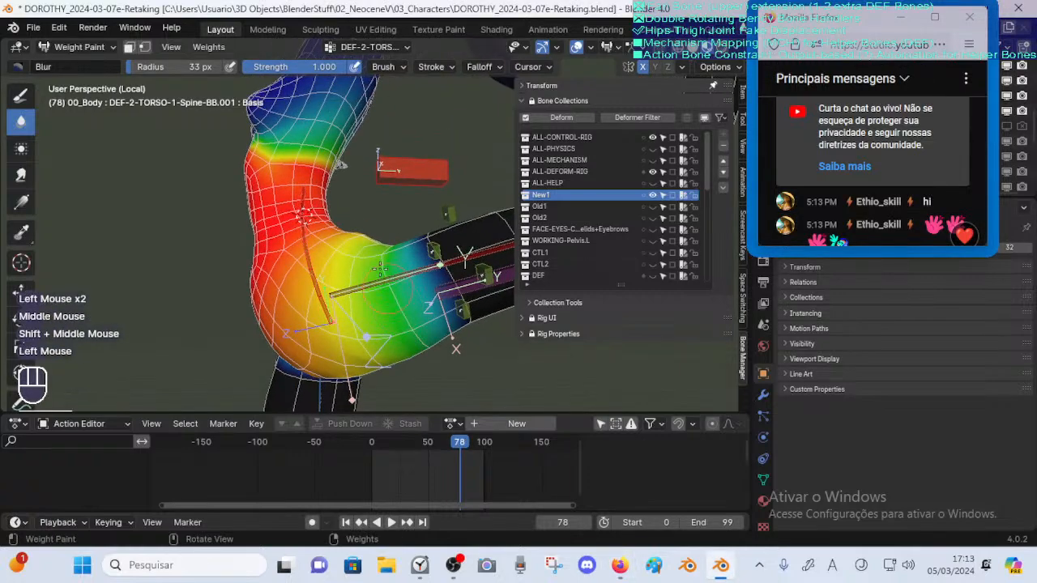
mouse_move(380, 268)
middle_mouse_down()
mouse_move(369, 328)
mouse_move(354, 309)
middle_mouse_up()
left_click(353, 308)
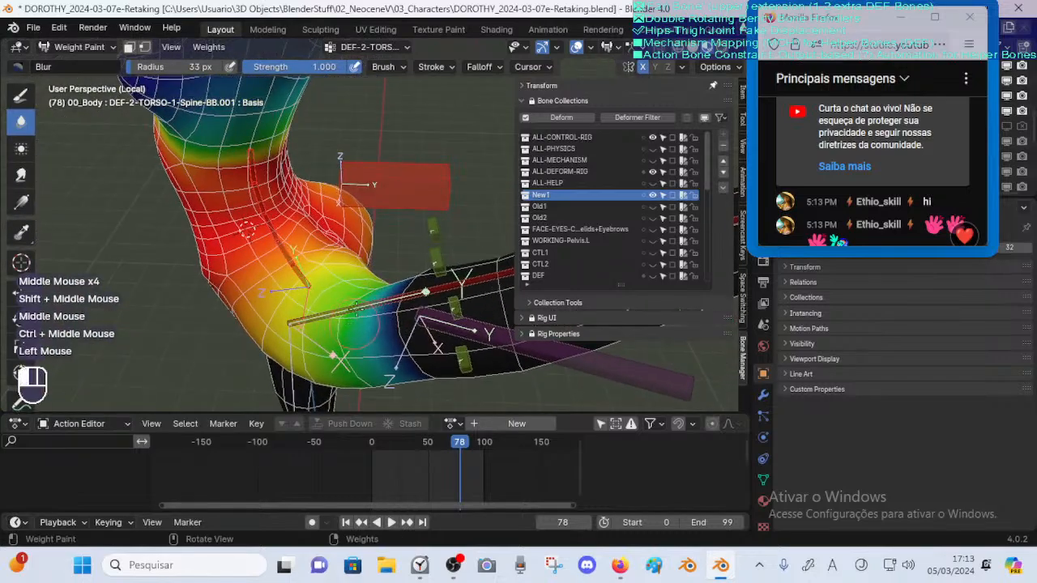
mouse_move(359, 353)
middle_mouse_down("shift")
mouse_move(384, 295)
mouse_move(356, 264)
mouse_move(320, 248)
mouse_move(257, 257)
middle_mouse_up("shift")
left_click(384, 295)
left_click(321, 248)
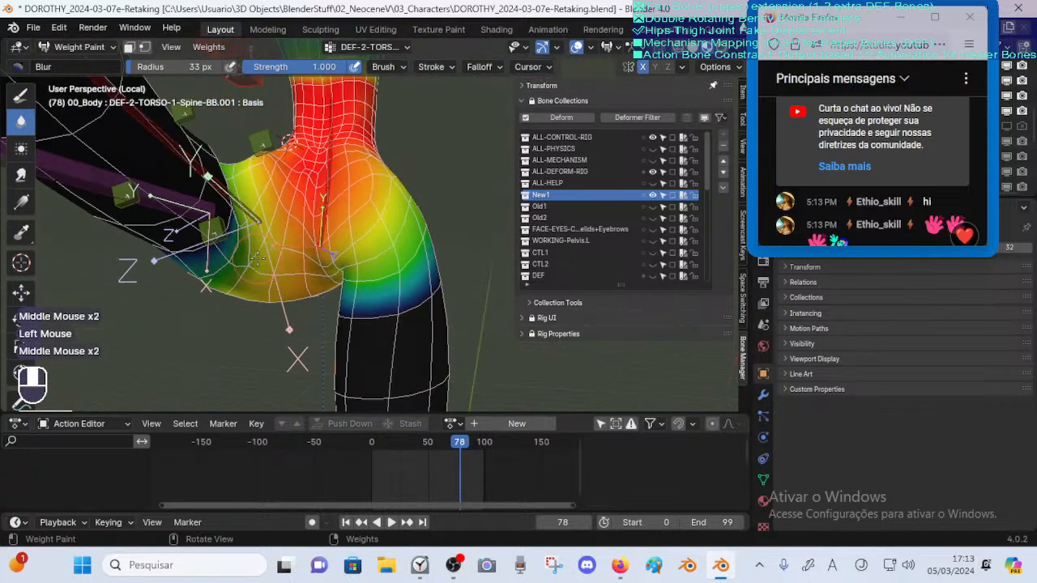
Blur the spine bone's weights along the inner and lower side of the left thigh
left_click(198, 276)
middle_click_drag(198, 276, 185, 272)
left_click(184, 272)
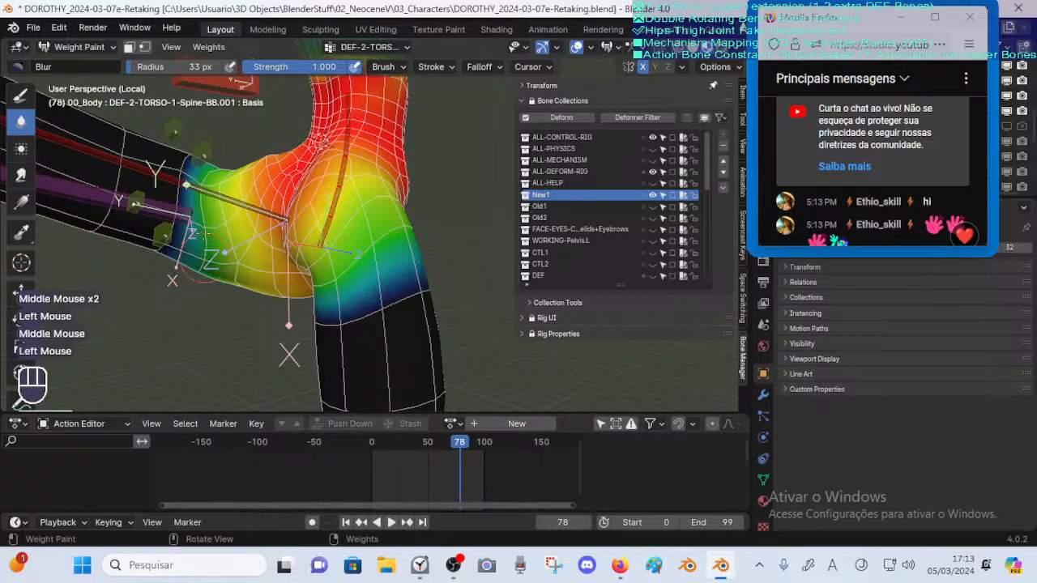
mouse_move(198, 230)
middle_mouse_down("shift")
mouse_move(207, 281)
mouse_move(209, 241)
mouse_move(199, 247)
middle_mouse_up("shift")
left_click(208, 245)
left_click(199, 247)
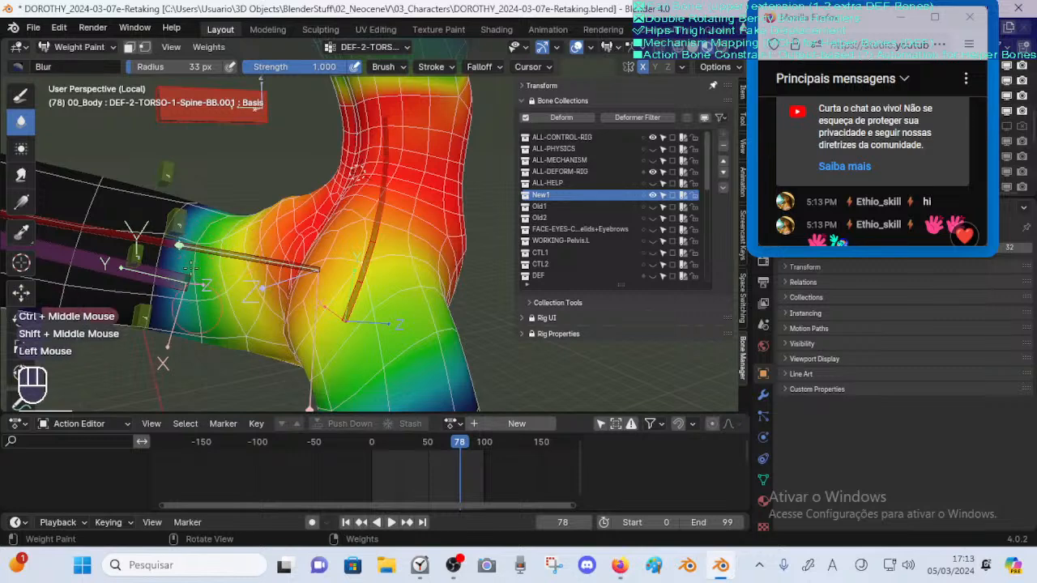
Even out the spine bone's weight transition on the front and underside of the left thigh, near the inner groin
middle_click_drag(211, 251, 196, 239)
left_click(195, 238)
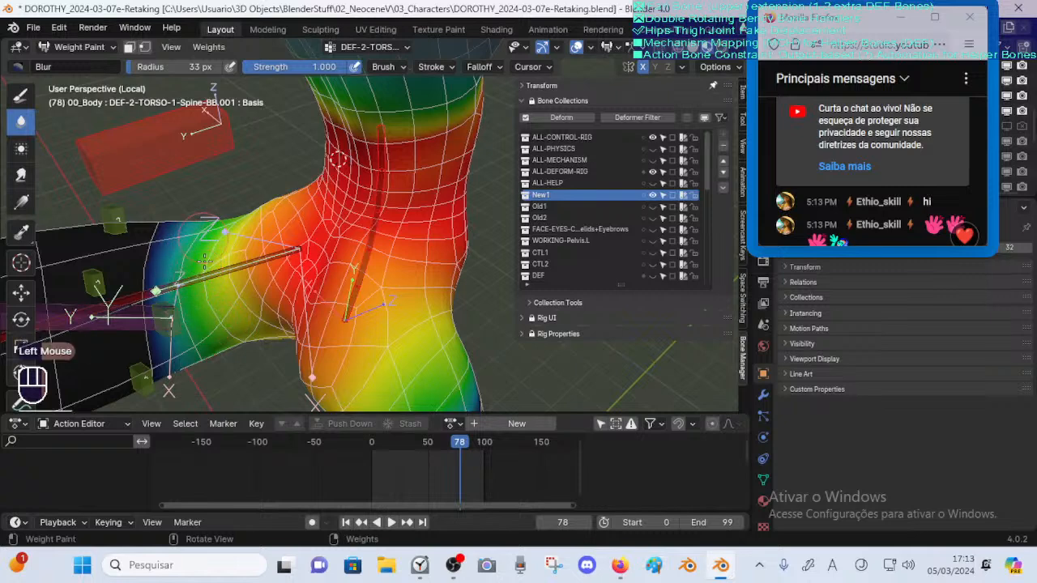
middle_click_drag(223, 243, 229, 315)
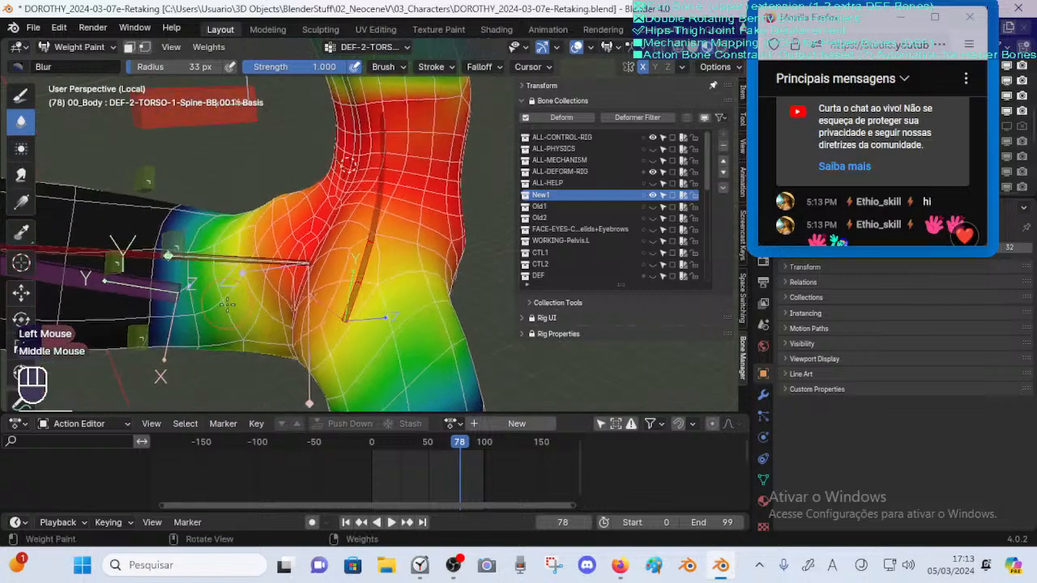
left_click(230, 321)
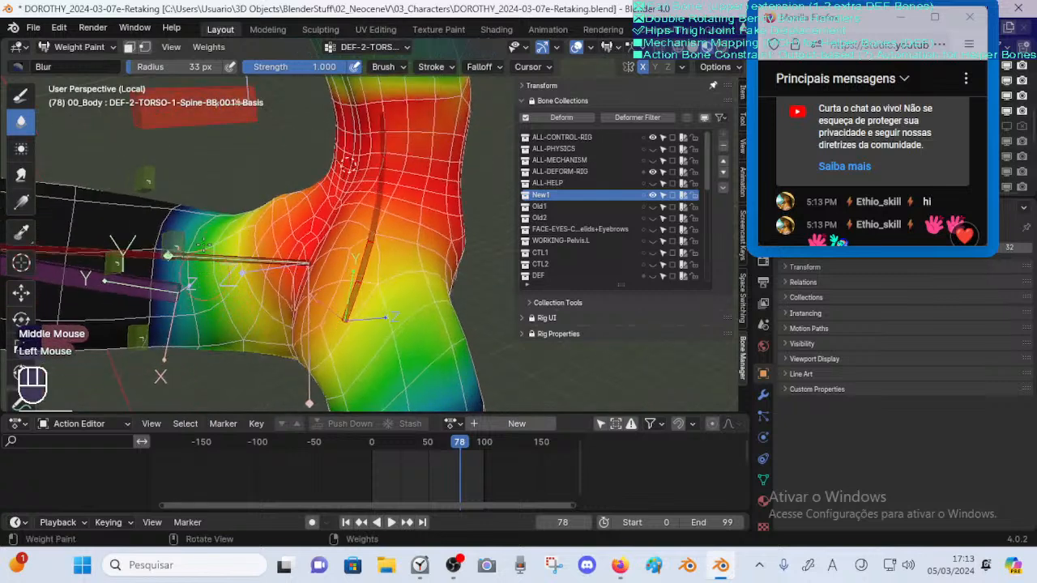
middle_click_drag(230, 321, 198, 348)
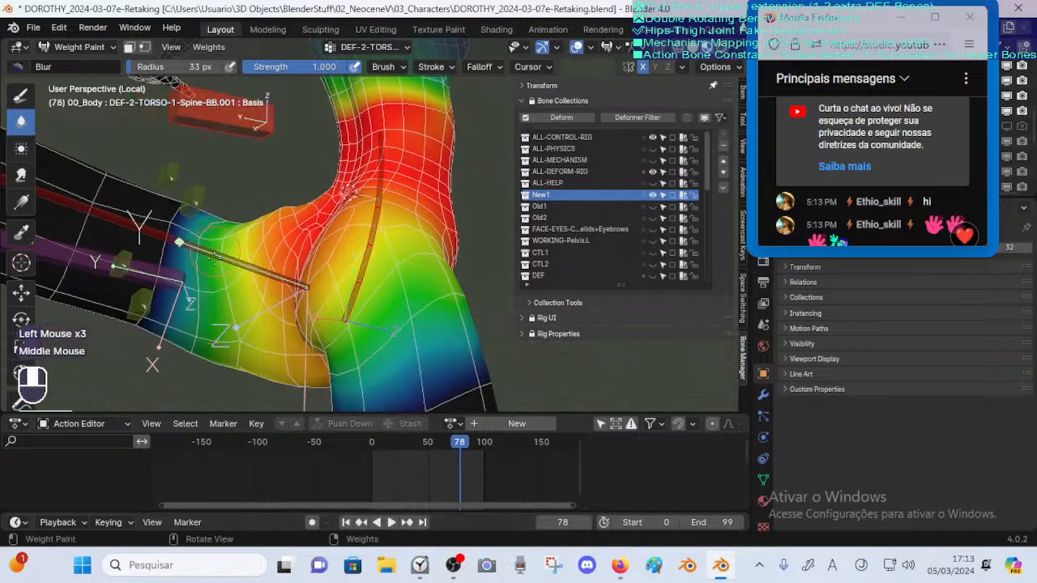
left_click(194, 350)
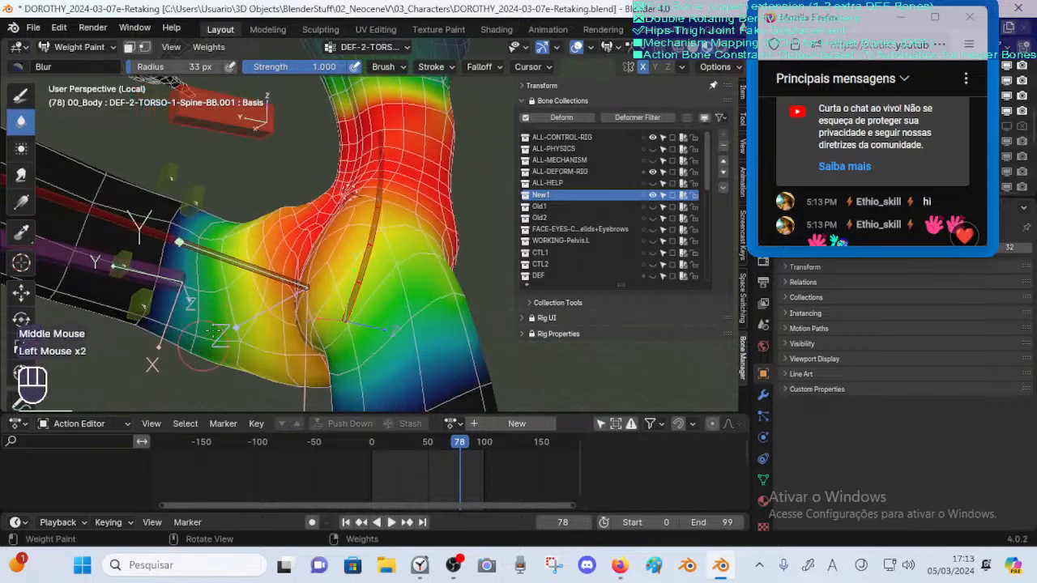
Blur the spine bone's weights where they fade out on the outer side of the left thigh
mouse_move(241, 357)
middle_mouse_down()
mouse_move(400, 276)
mouse_move(446, 283)
mouse_move(423, 285)
mouse_move(347, 243)
mouse_move(382, 301)
mouse_move(398, 291)
mouse_move(405, 254)
mouse_move(454, 283)
mouse_move(459, 274)
middle_mouse_up()
left_click(446, 285)
left_click(423, 285)
left_click(439, 292)
left_click(459, 275)
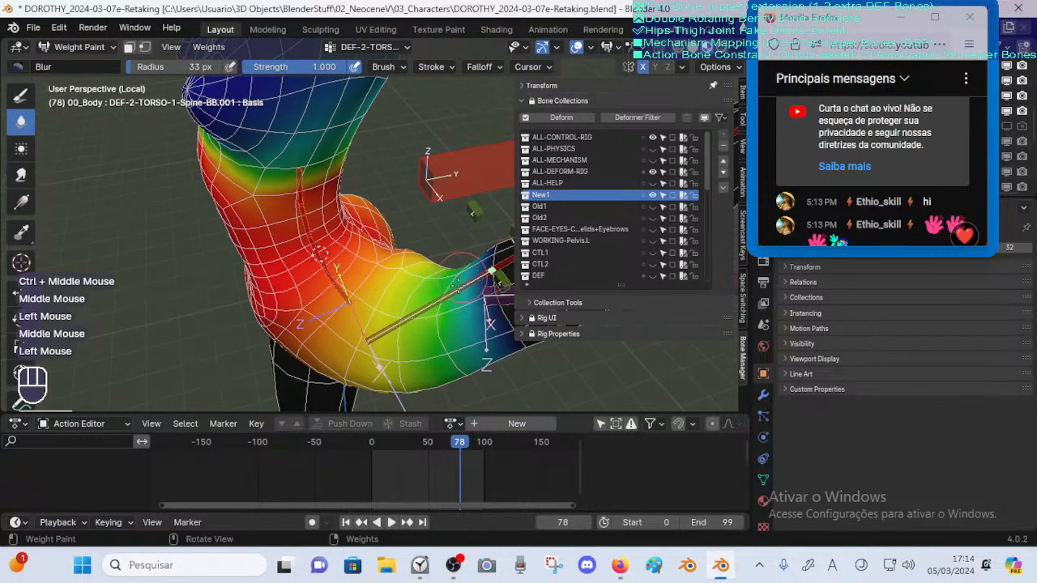
Enlarge the Firefox live chat window to reveal its message field, and dismiss the message options
left_click(863, 242)
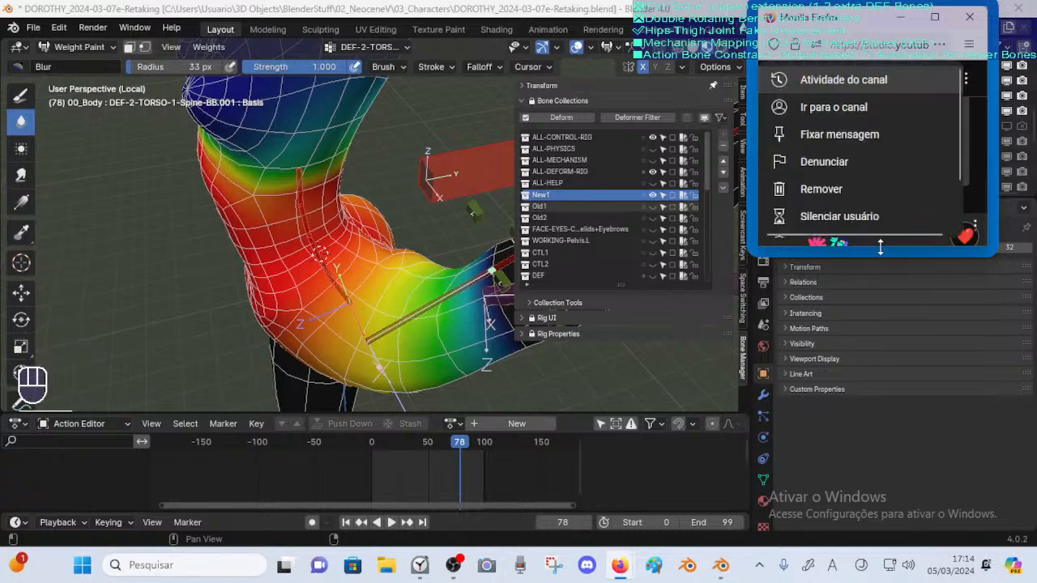
left_click_drag(879, 246, 858, 295)
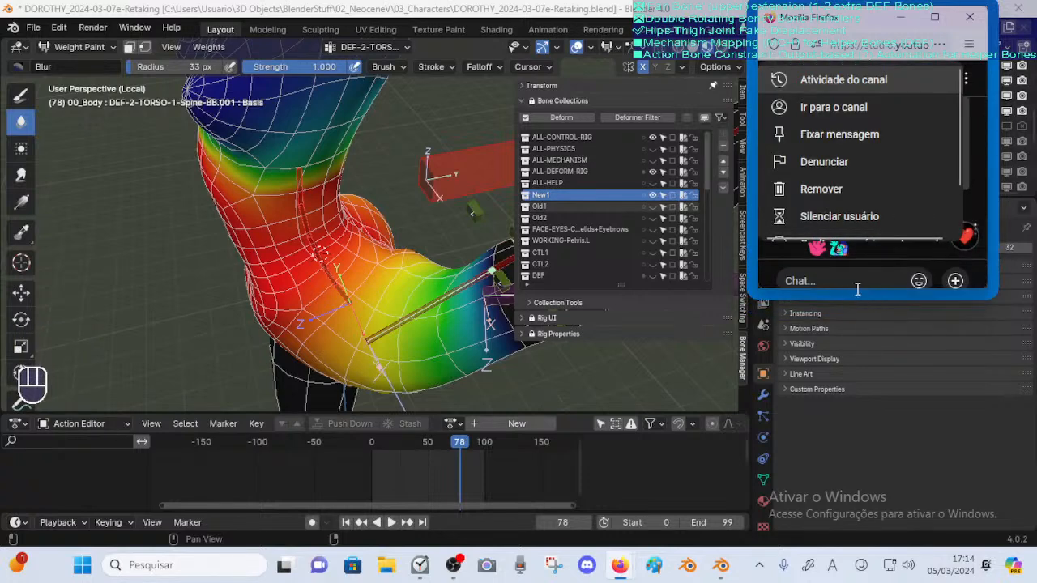
left_click(854, 285)
Select DEF-Thigh.L and blur its weight transition on the outer and upper side of the thigh beside the hip
middle_click_drag(490, 288, 458, 300)
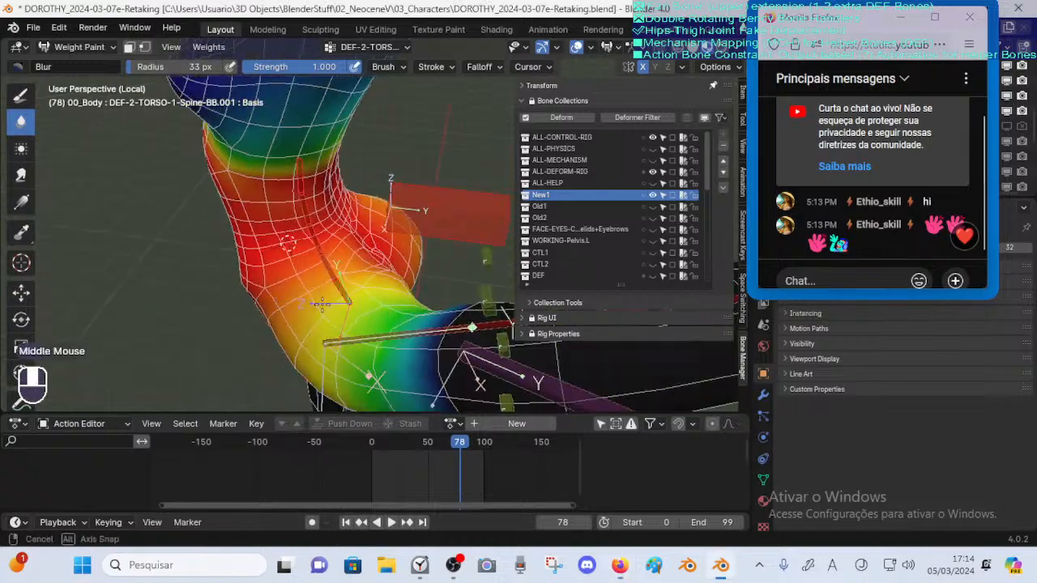
middle_click_drag(322, 303, 298, 338)
left_click(413, 275)
left_click(392, 277, "alt")
left_click(306, 249)
left_click_drag(298, 339, 307, 314)
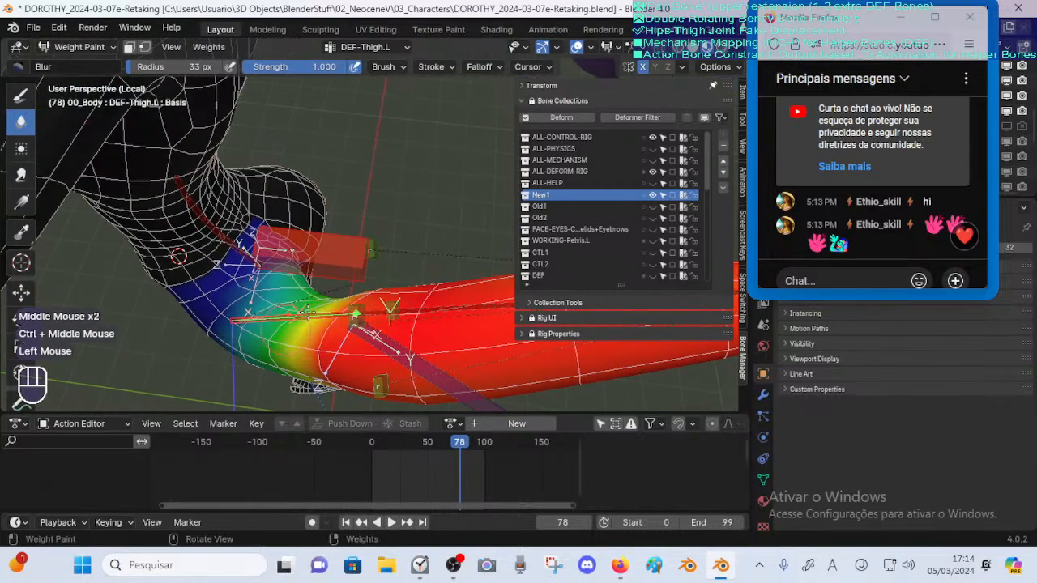
mouse_move(307, 304)
middle_mouse_down()
mouse_move(301, 290)
mouse_move(339, 284)
middle_mouse_up()
left_click(341, 281)
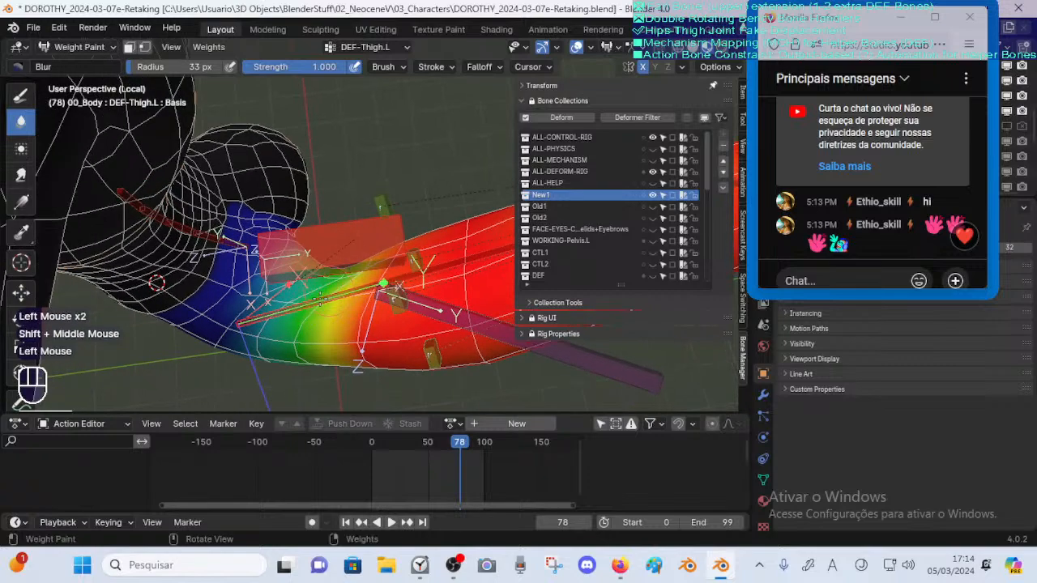
Blur DEF-Thigh.L's weights over the hip crease and the front of the upper thigh
mouse_move(291, 307)
middle_mouse_down()
mouse_move(267, 279)
mouse_move(235, 279)
middle_mouse_up()
left_click(281, 297)
left_click(291, 299)
left_click(264, 280)
middle_click_drag(235, 280, 205, 267, "shift")
left_click(204, 267)
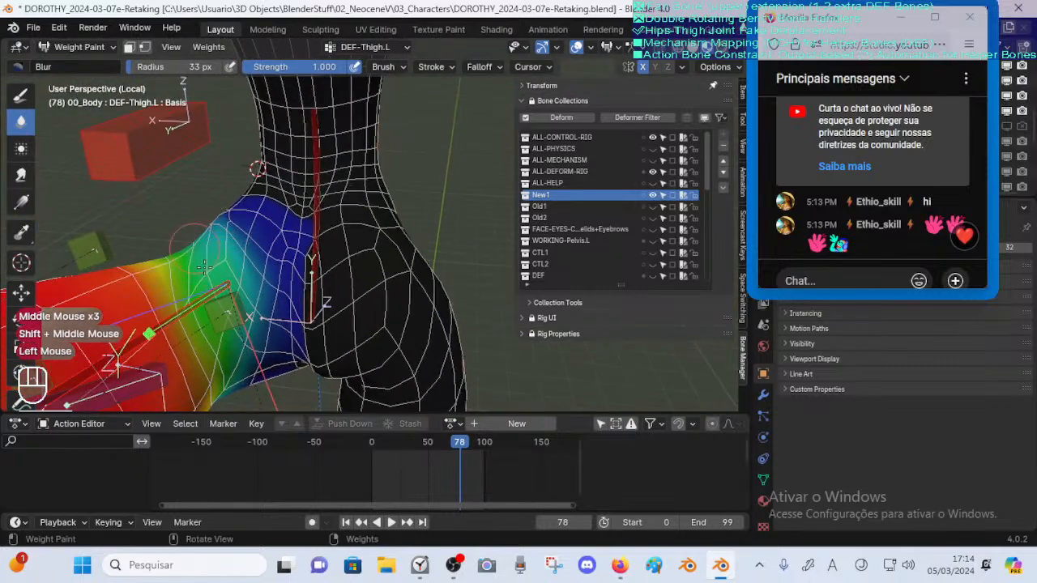
Blur DEF-Thigh.L's weights across the back of the left buttock
mouse_move(251, 302)
middle_mouse_down()
mouse_move(231, 349)
mouse_move(267, 324)
mouse_move(335, 303)
middle_mouse_up()
left_click(230, 353)
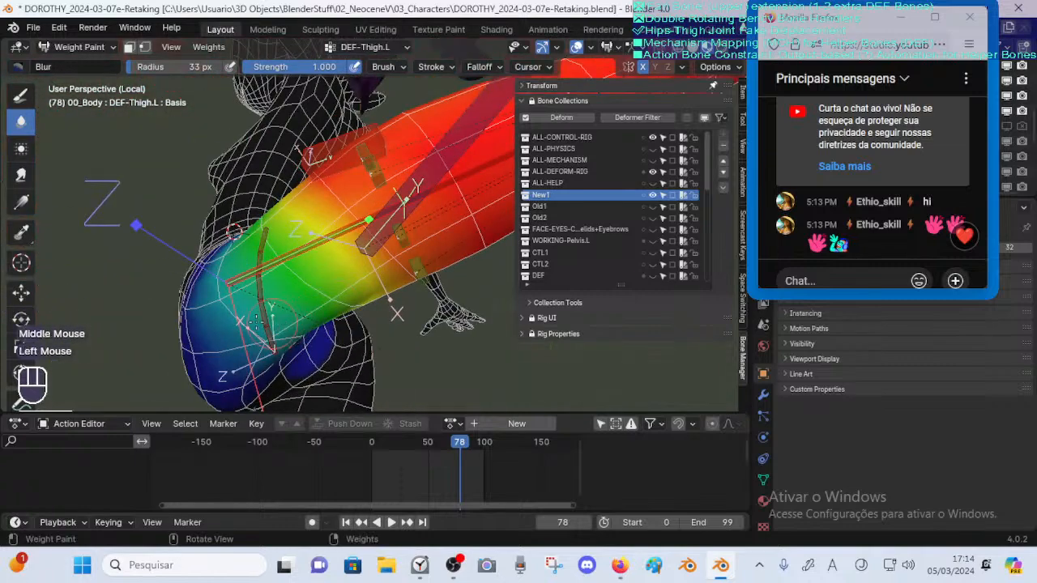
middle_click_drag(232, 303, 344, 183)
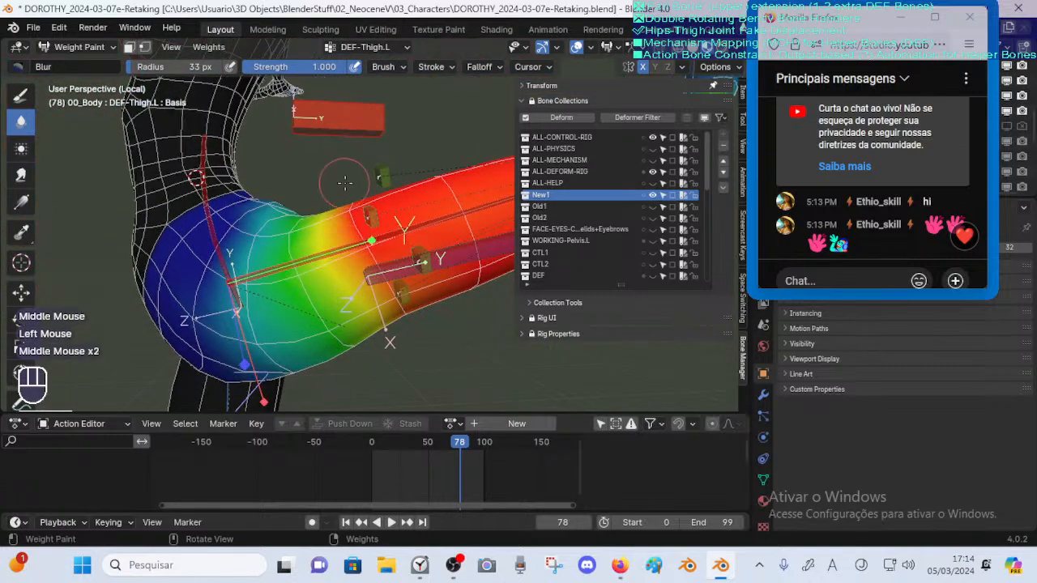
Display DEF-Buttocks.L's weights and scrub the timeline to frame 61
left_click(350, 127, "alt")
middle_click_drag(350, 129, 339, 241, "ctrl")
left_click(424, 445)
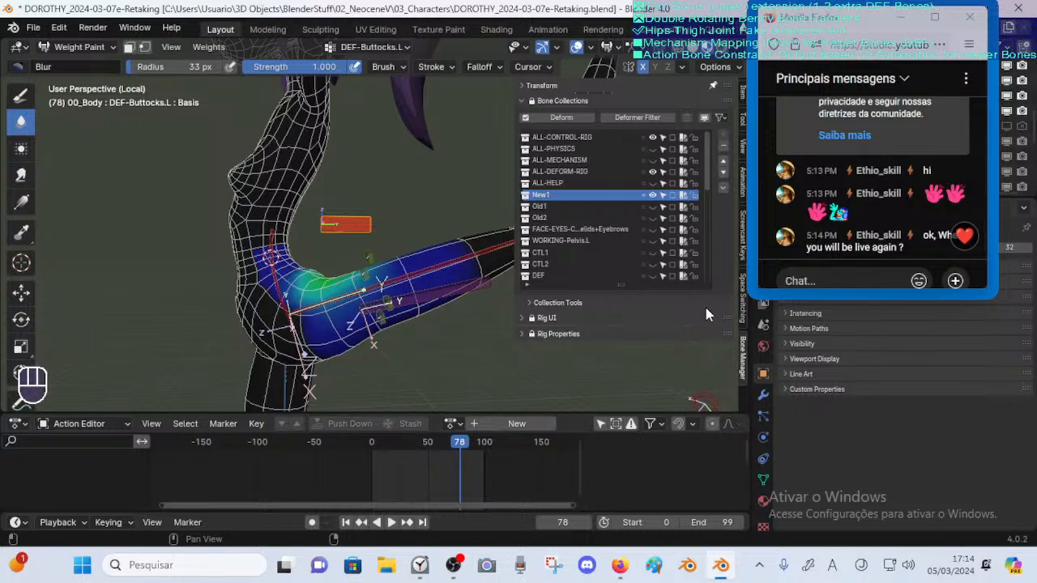
left_click_drag(457, 444, 430, 459)
mouse_move(442, 456)
left_mouse_down()
mouse_move(462, 455)
mouse_move(392, 454)
mouse_move(467, 451)
mouse_move(439, 453)
left_mouse_up()
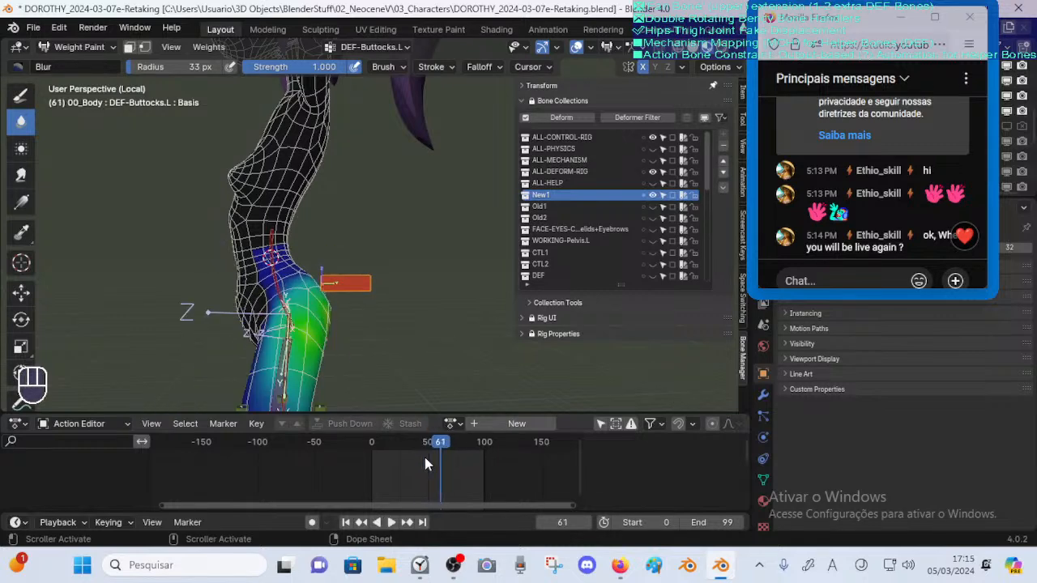
Blur DEF-Buttocks.L's weights on the left buttock at frame 61 and save the file
mouse_move(377, 212)
middle_mouse_down()
mouse_move(445, 289)
mouse_move(345, 270)
mouse_move(312, 340)
mouse_move(391, 308)
mouse_move(333, 289)
mouse_move(348, 289)
mouse_move(262, 288)
mouse_move(227, 252)
mouse_move(278, 335)
middle_mouse_up()
scroll(445, 290, "up", 1)
scroll(312, 340, "up", 2)
scroll(369, 301, "up", 2)
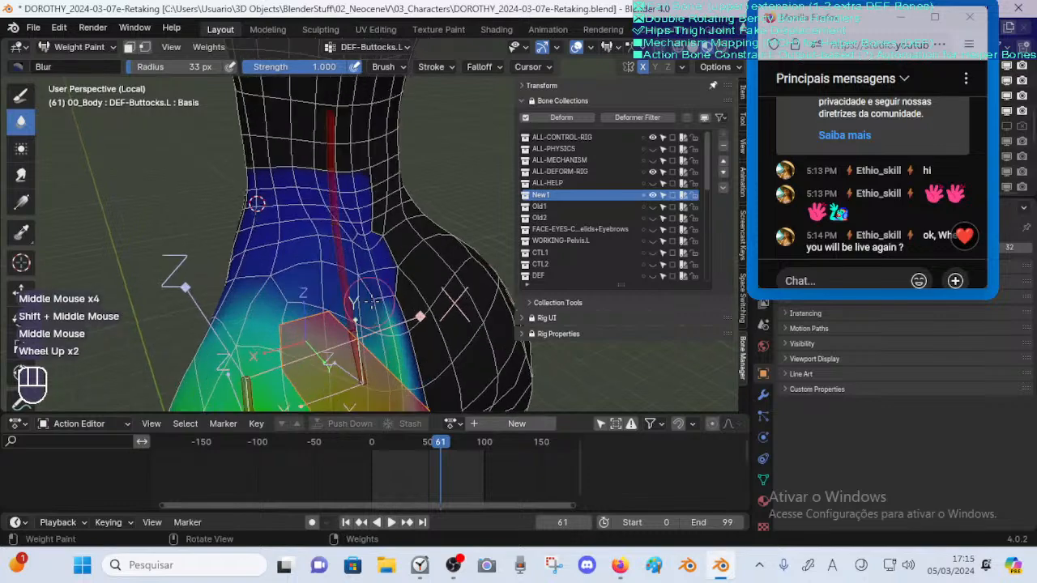
scroll(352, 300, "down", 2)
middle_click_drag(353, 300, 343, 277, "shift")
scroll(344, 277, "up", 1)
left_click(316, 258)
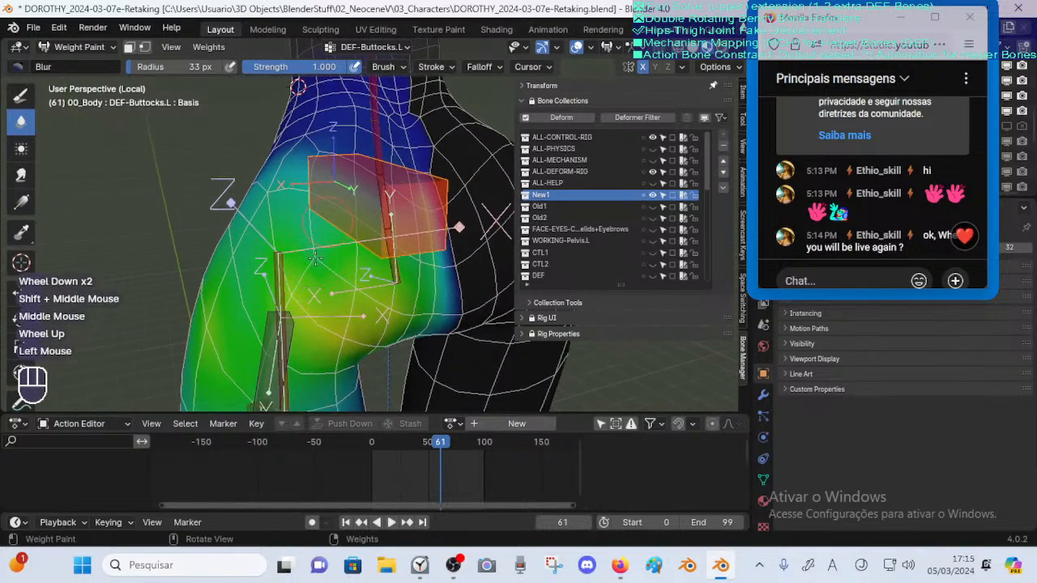
scroll(286, 230, "down", 2)
middle_click_drag(286, 230, 332, 268)
key("ctrl+s")
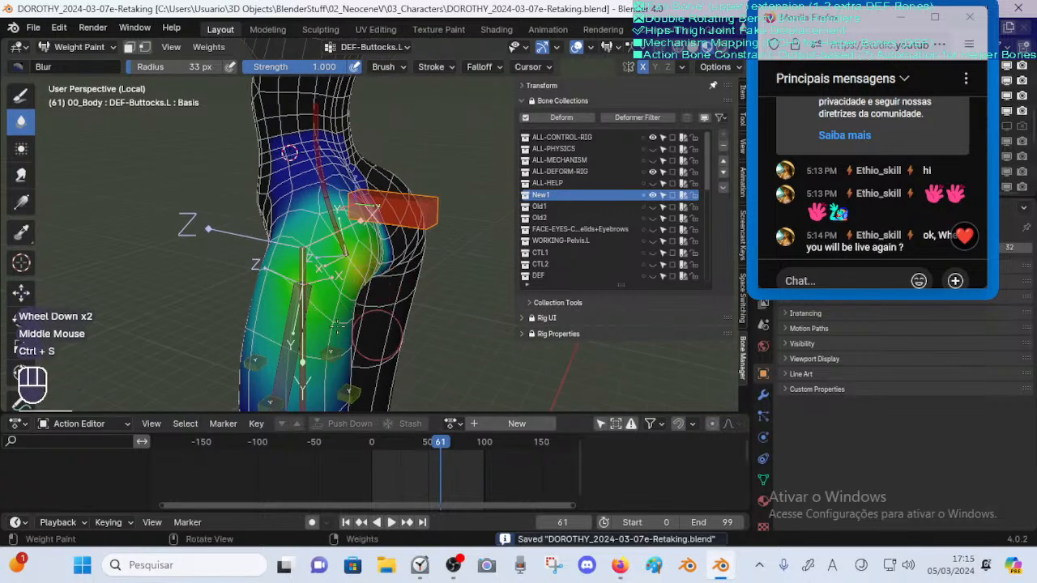
Return to Object Mode and select the ARM-Dorothy.L armature
key("ctrl+Tab")
left_click(222, 324)
left_click(362, 204)
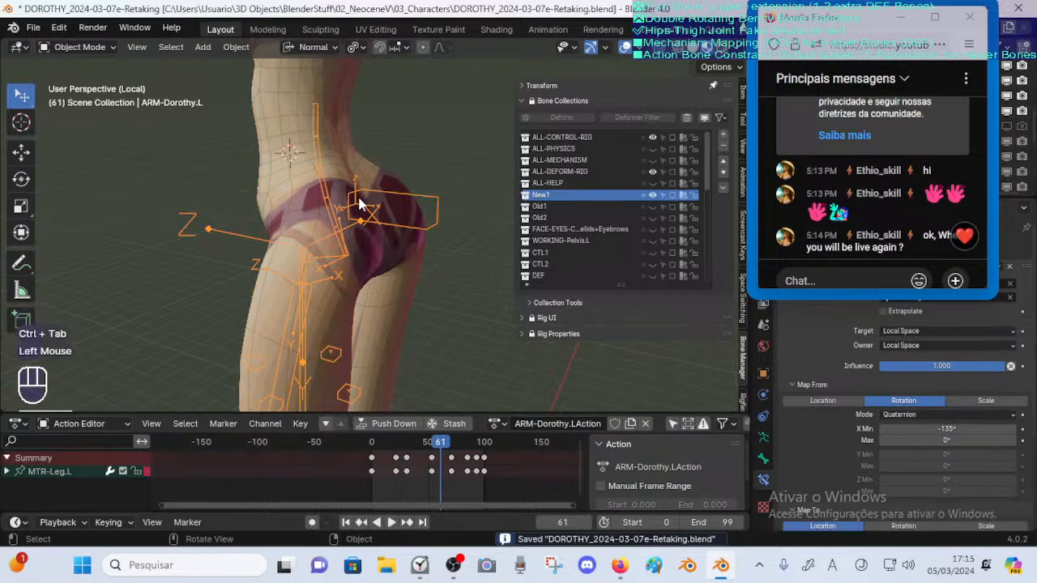
Switch the armature to Pose Mode, hide the New1 bone collection and show Old2
key("ctrl+Tab")
left_click(763, 437)
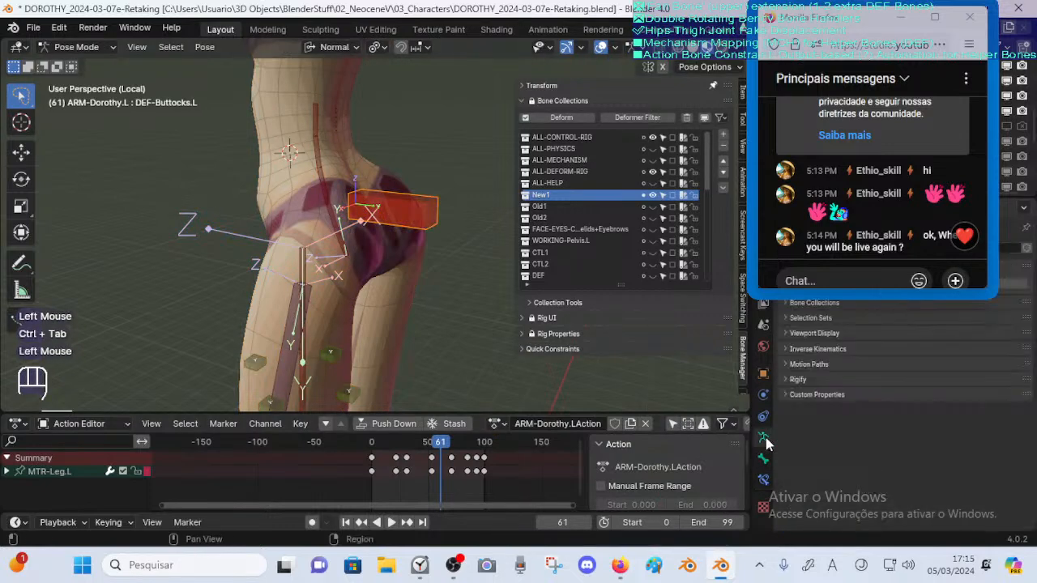
left_click(653, 196)
left_click(653, 196)
left_click(652, 196)
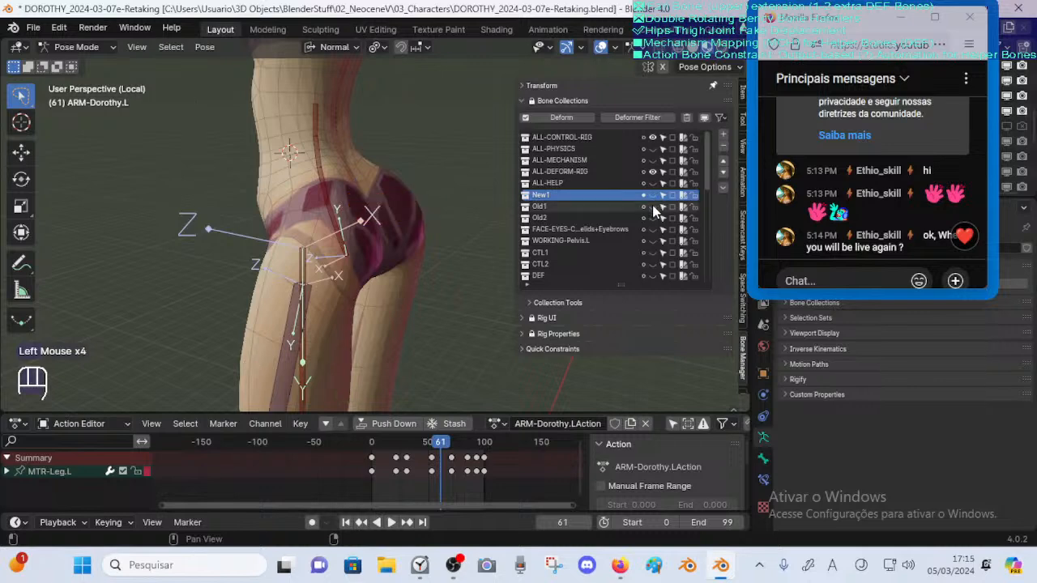
left_click(652, 206)
left_click(652, 207)
left_click(652, 217)
Examine the old bendy-bone setup around the left hip by selecting its DEF-Pelvis bones and the TWT-Pelvis-OS.L handle
middle_click_drag(332, 285, 204, 231)
scroll(433, 273, "up", 2)
scroll(221, 234, "up", 2)
left_click(252, 201)
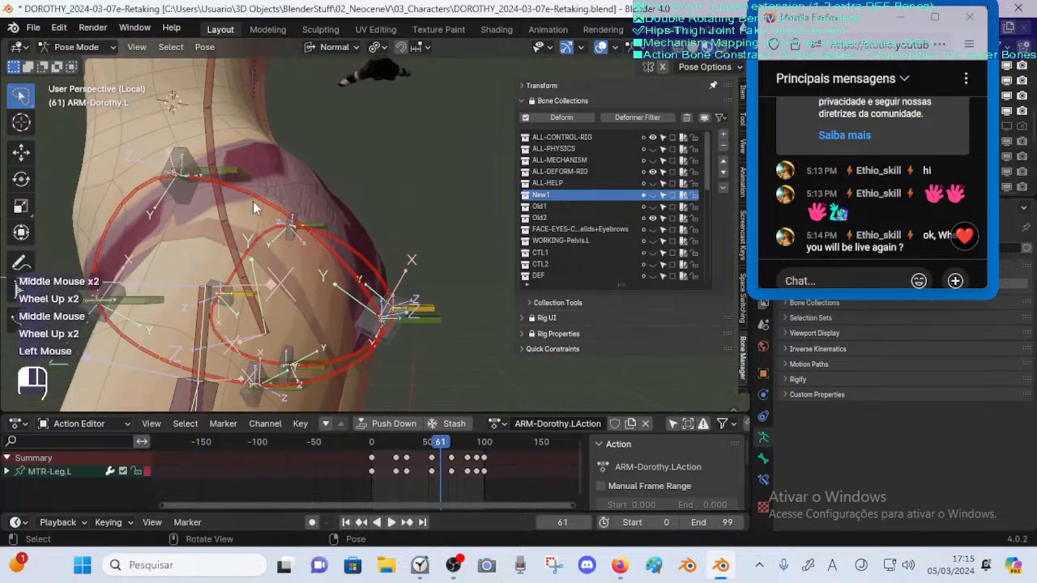
left_click(132, 192, "shift")
left_click(340, 298, "shift")
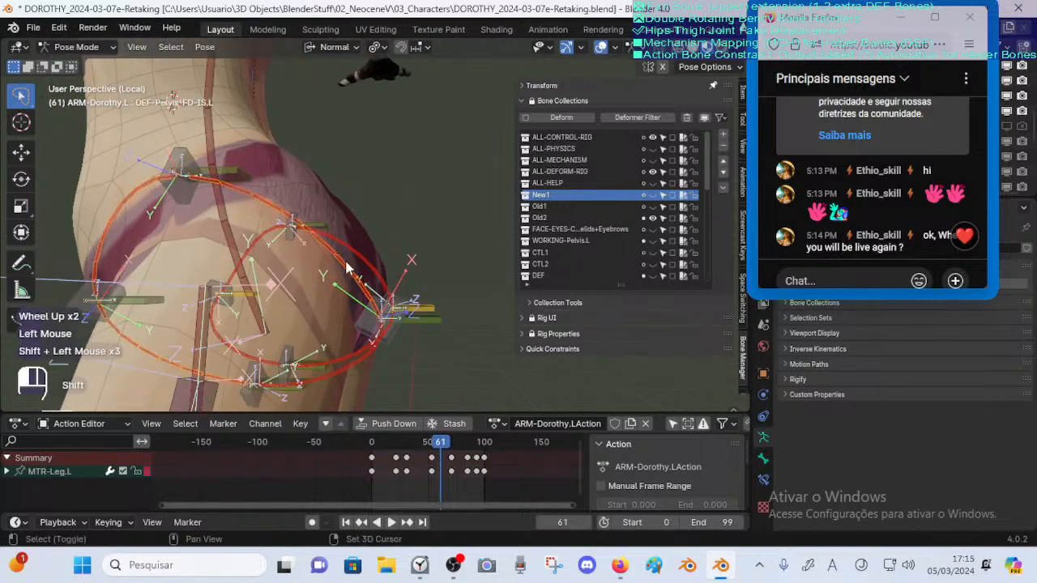
left_click(346, 261, "shift")
scroll(328, 299, "down", 1)
middle_click_drag(328, 298, 289, 213)
key("alt+a")
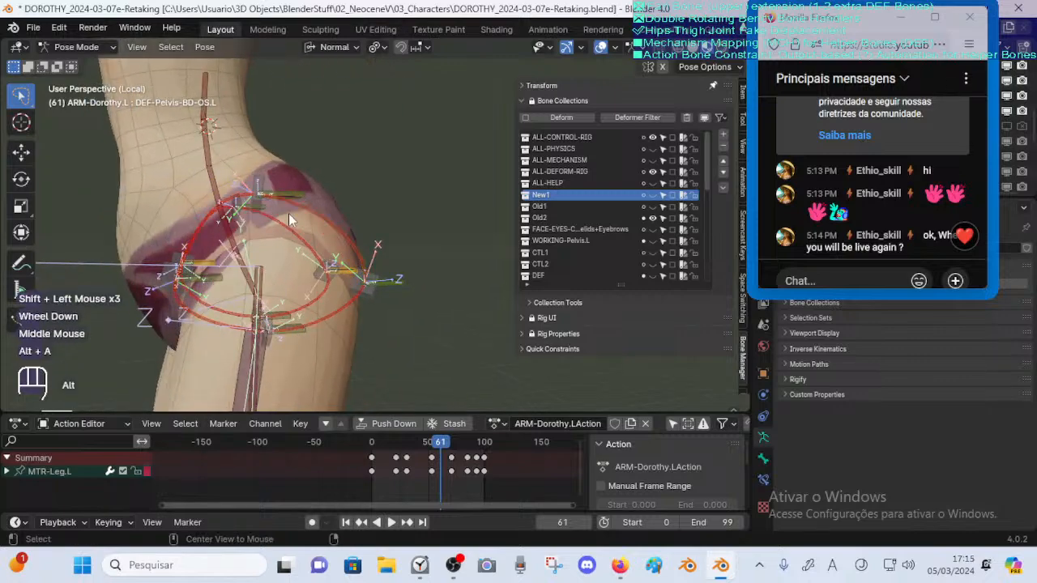
left_click(296, 206)
middle_click_drag(314, 269, 306, 245)
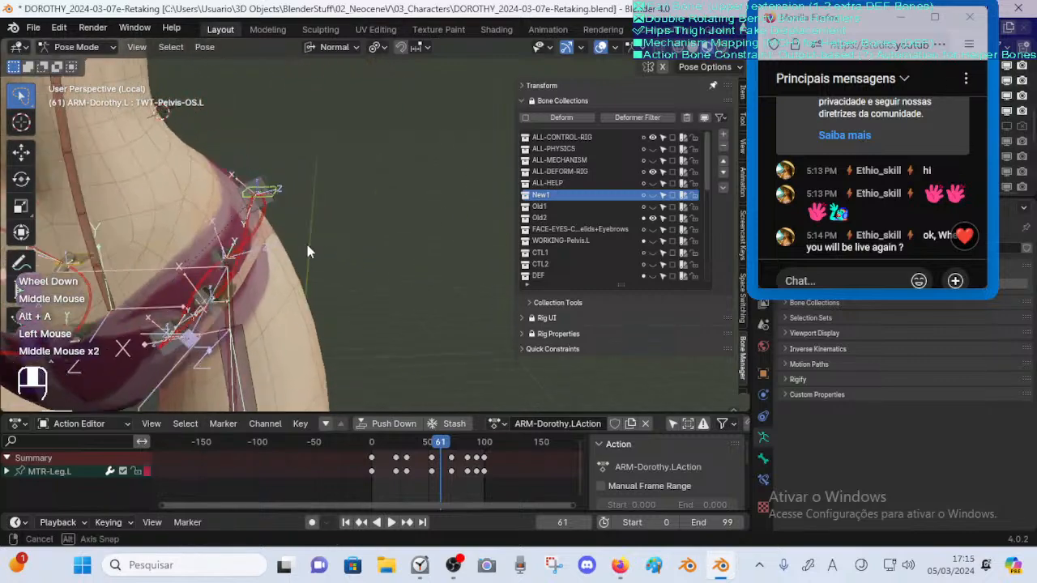
Scrub the timeline through frames 23, 35 and 44 to examine how the old pelvis bones follow the raised thigh
scroll(307, 245, "down", 1)
left_click(427, 451)
left_click_drag(427, 450, 397, 450)
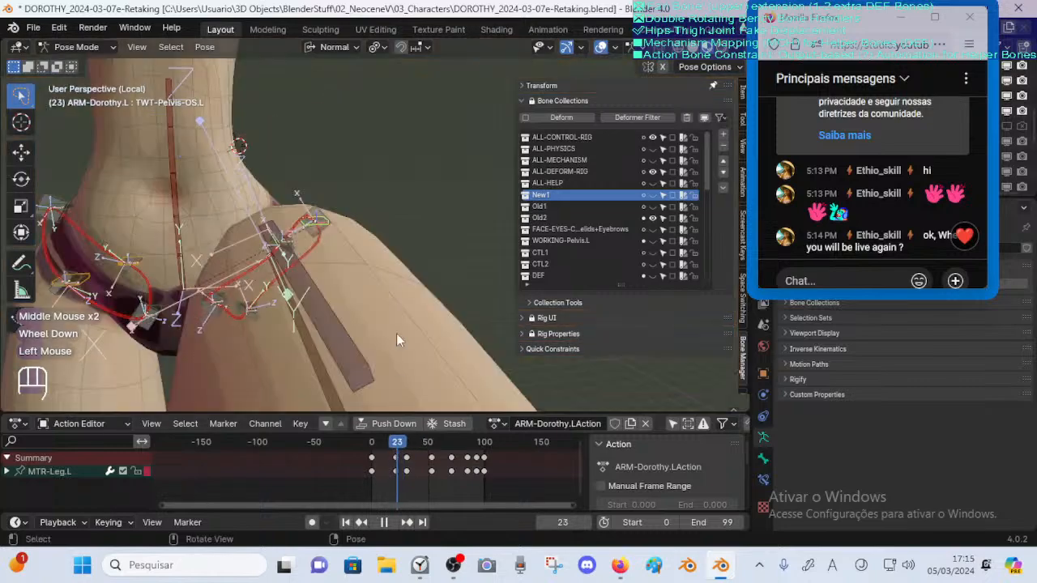
middle_click_drag(396, 333, 306, 340)
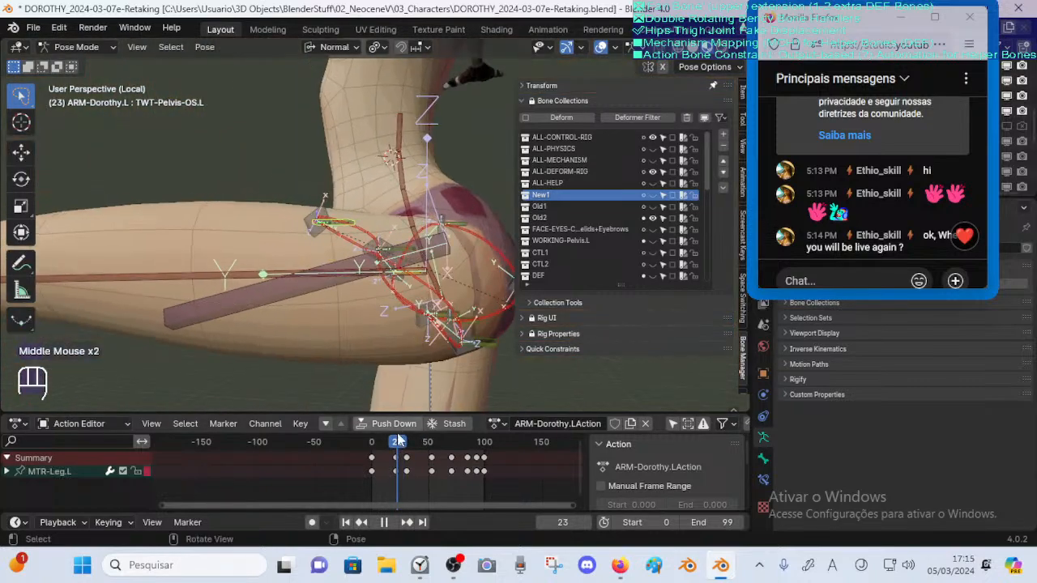
mouse_move(397, 441)
left_mouse_down()
mouse_move(385, 441)
mouse_move(421, 442)
mouse_move(411, 441)
left_mouse_up()
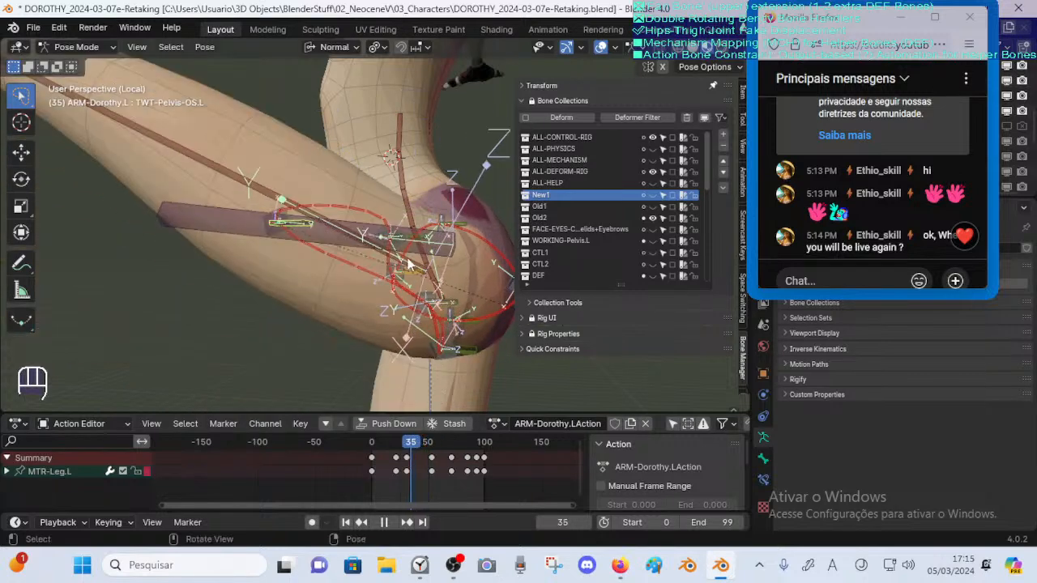
middle_click_drag(409, 262, 328, 241)
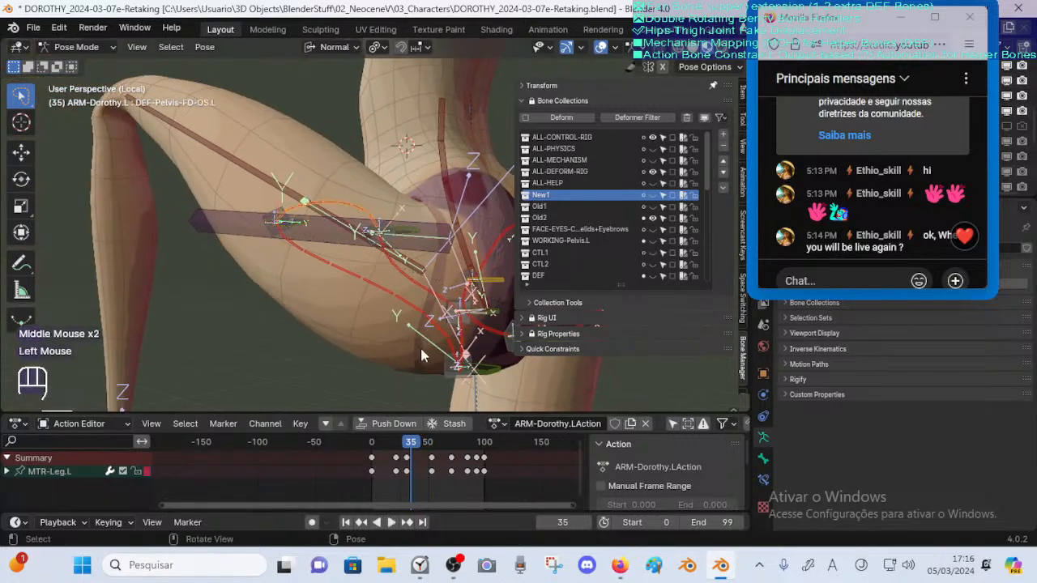
mouse_move(411, 443)
left_mouse_down()
mouse_move(394, 445)
mouse_move(417, 437)
mouse_move(409, 444)
mouse_move(436, 446)
mouse_move(421, 450)
left_mouse_up()
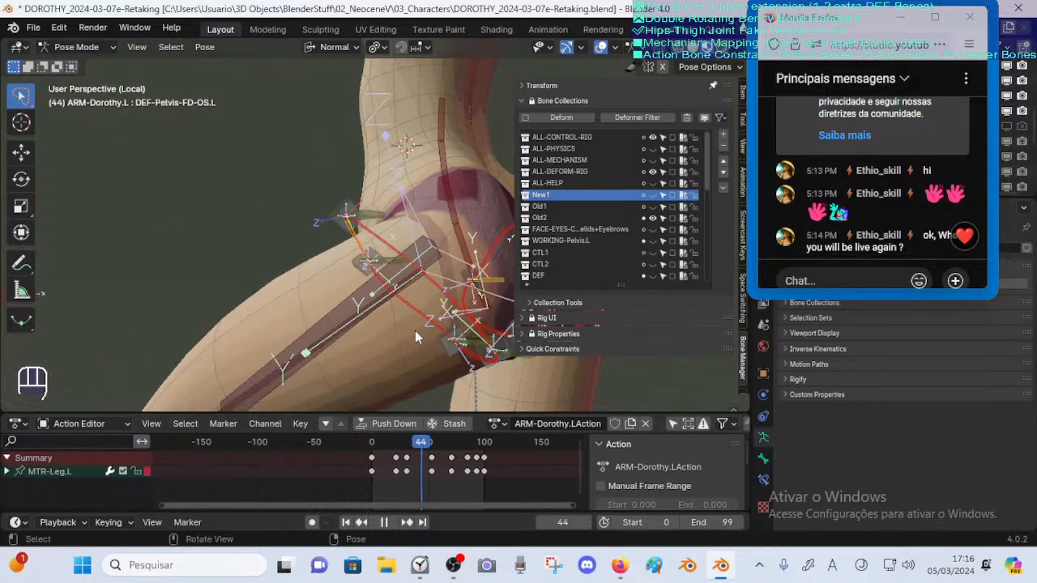
Select the TWT-Pelvis-OS.L handle at frame 44, show its bone constraints and move the chat window lower
middle_click_drag(415, 330, 364, 231)
left_click(371, 245)
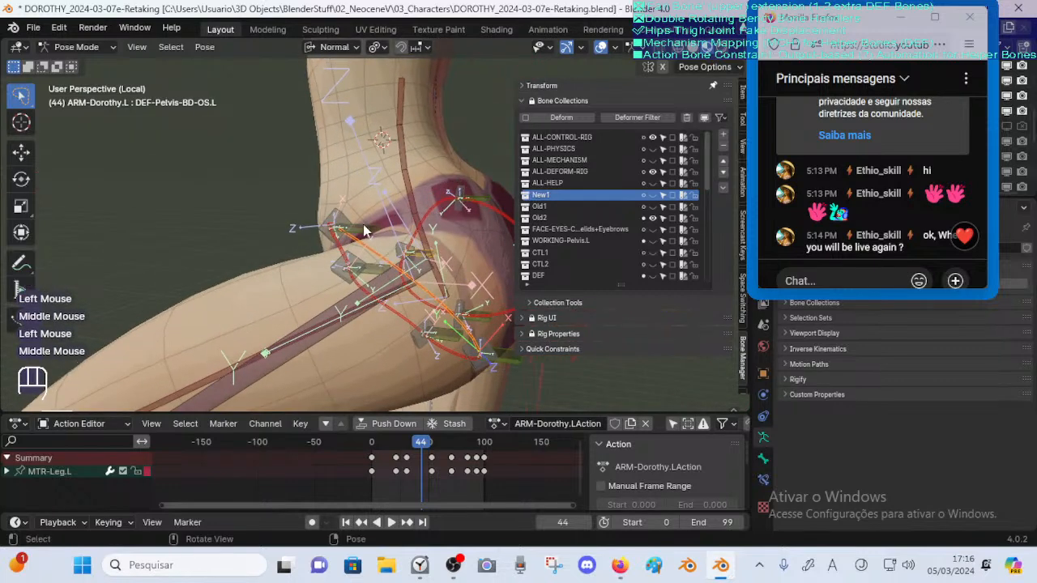
left_click(345, 226)
left_click(359, 230)
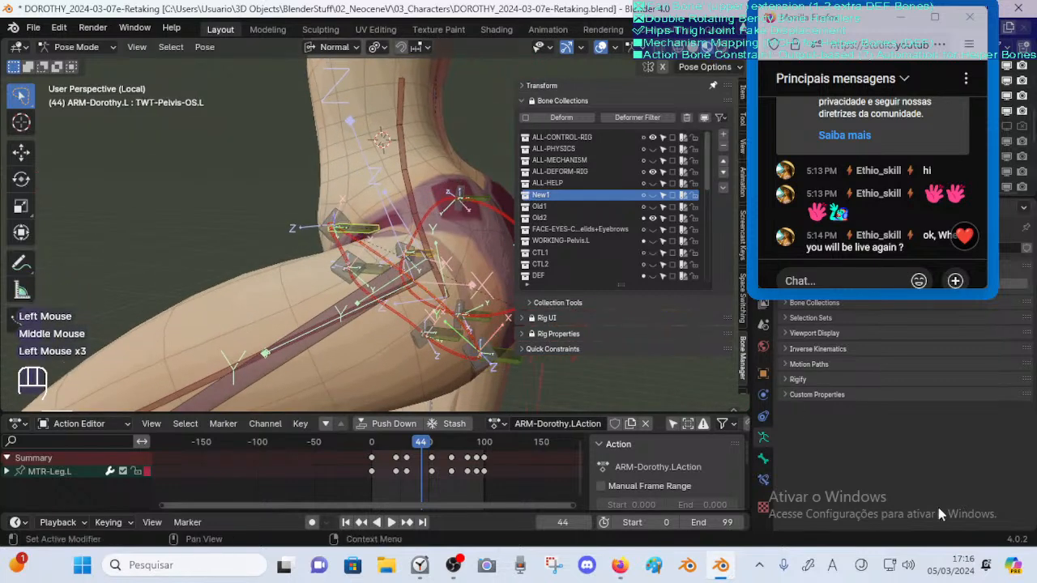
left_click(763, 480)
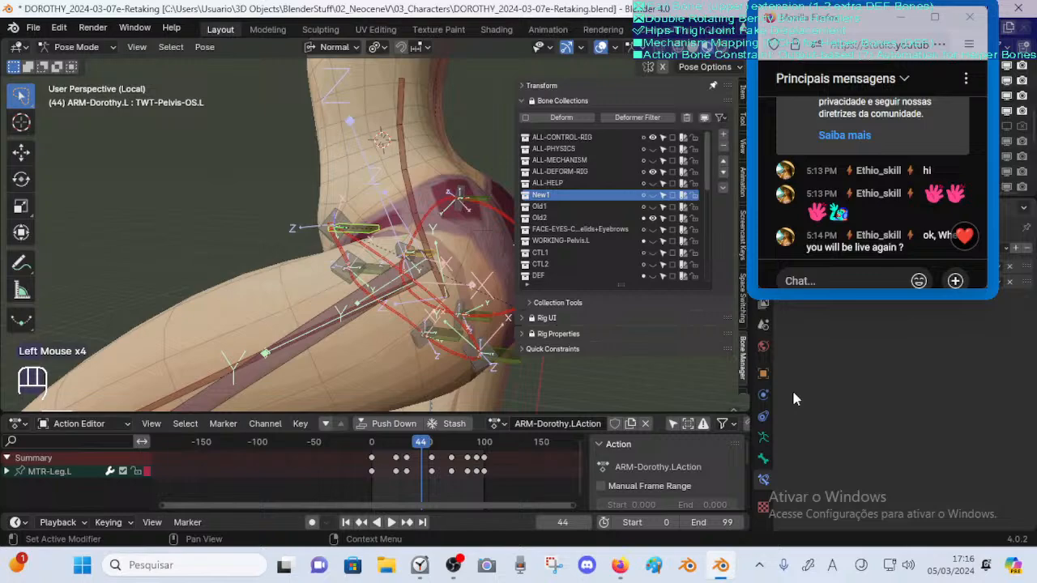
left_click(852, 281)
left_click_drag(851, 21, 855, 78)
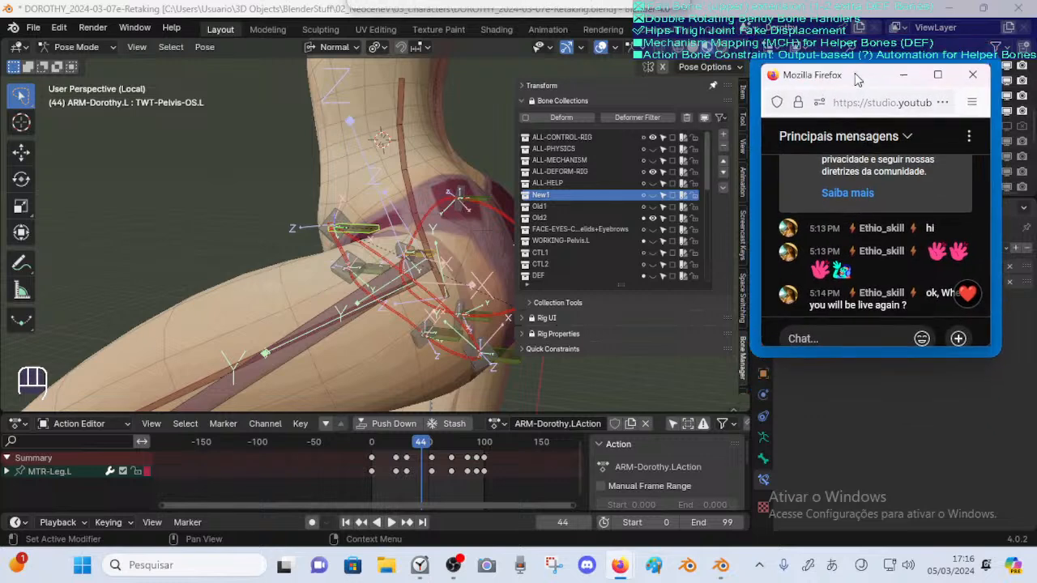
Show the New1 bone collection and hide Old2
middle_click_drag(356, 243, 576, 201)
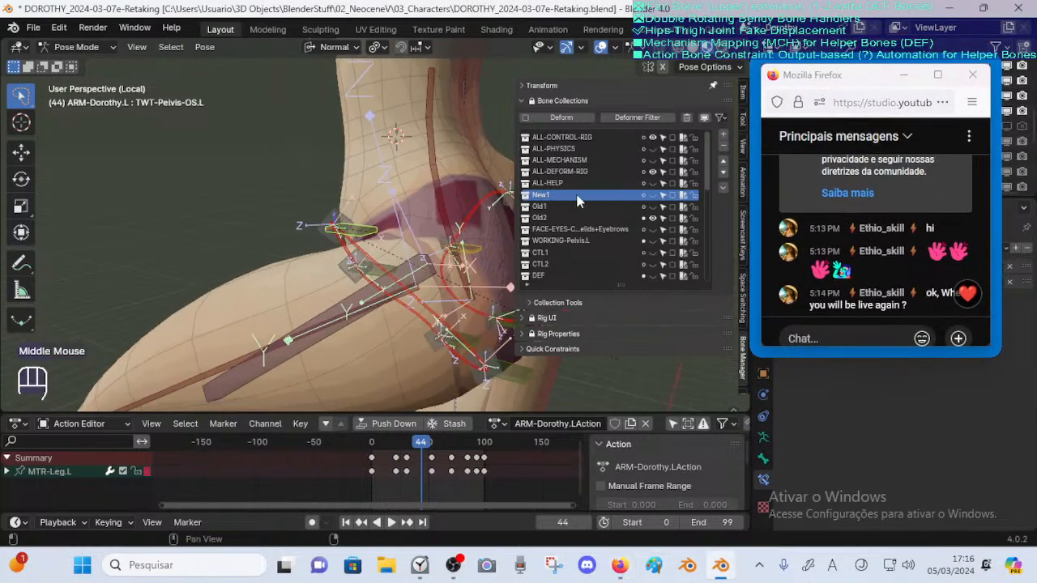
left_click(653, 198)
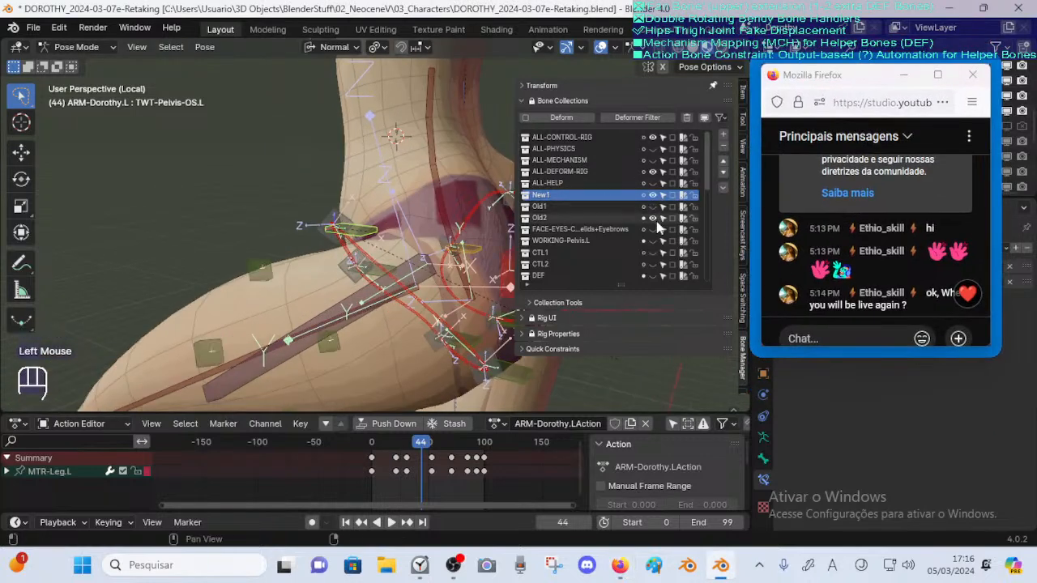
left_click(652, 218)
Examine the mapping bones around the left thigh by selecting each in turn, from MAP-Thigh-Outside.L to MAP-Thigh-Bk.L
middle_click_drag(421, 275, 353, 301)
double_click(247, 259)
scroll(351, 298, "down", 1)
scroll(352, 302, "up", 1)
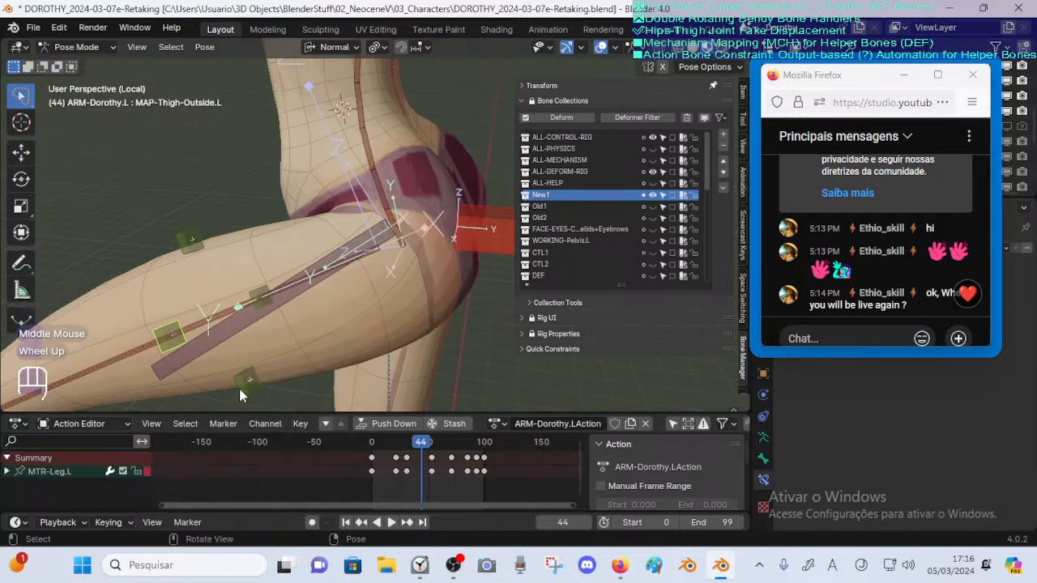
double_click(238, 388)
middle_click_drag(245, 281, 209, 266)
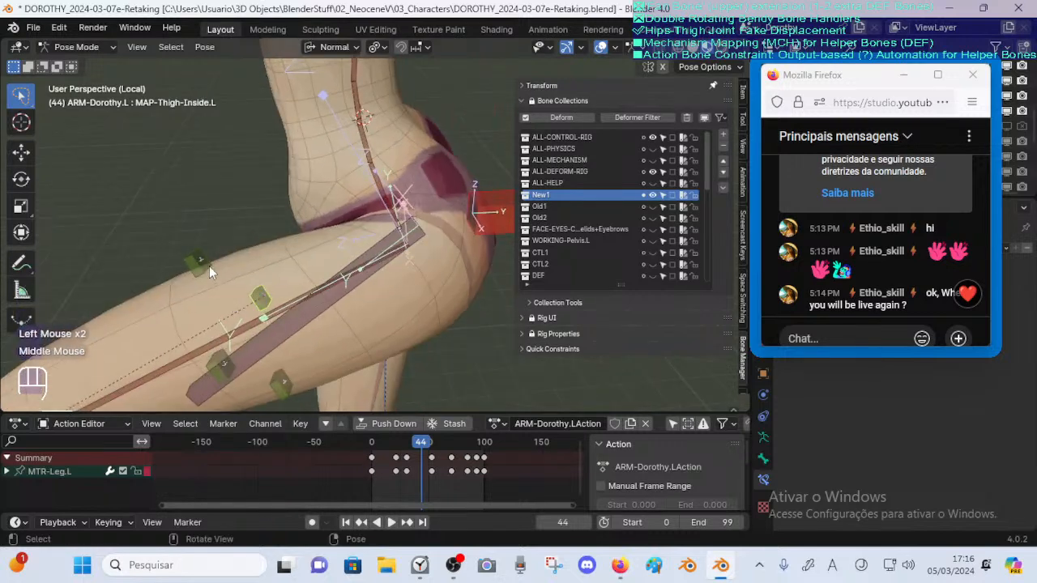
left_click(202, 265)
left_click(230, 373)
left_click(288, 379)
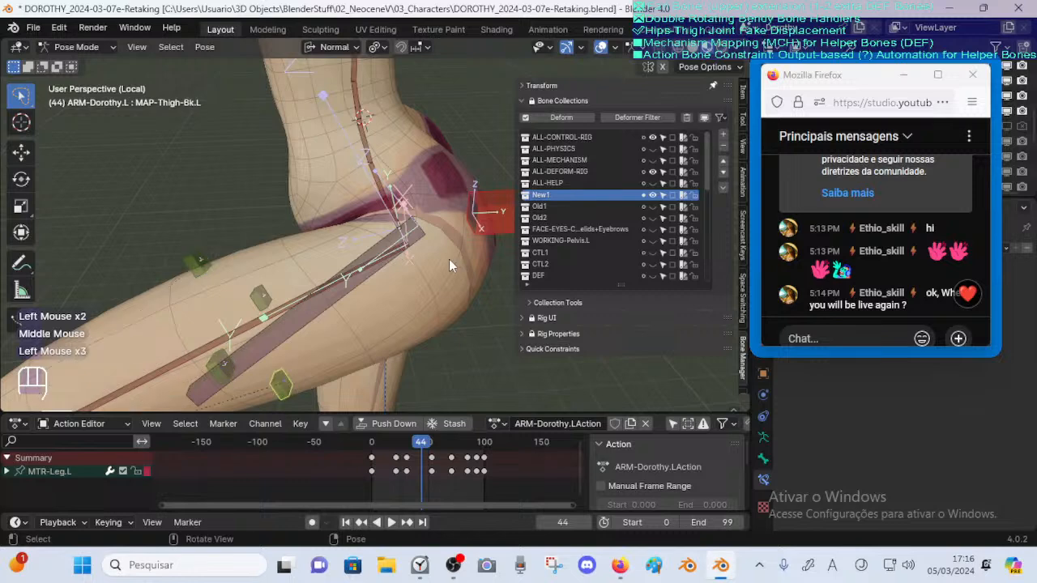
Scrub the timeline to frame 83 and examine the mapping bones with the left leg stretched backward
scroll(429, 259, "down", 2)
middle_click_drag(449, 259, 336, 271)
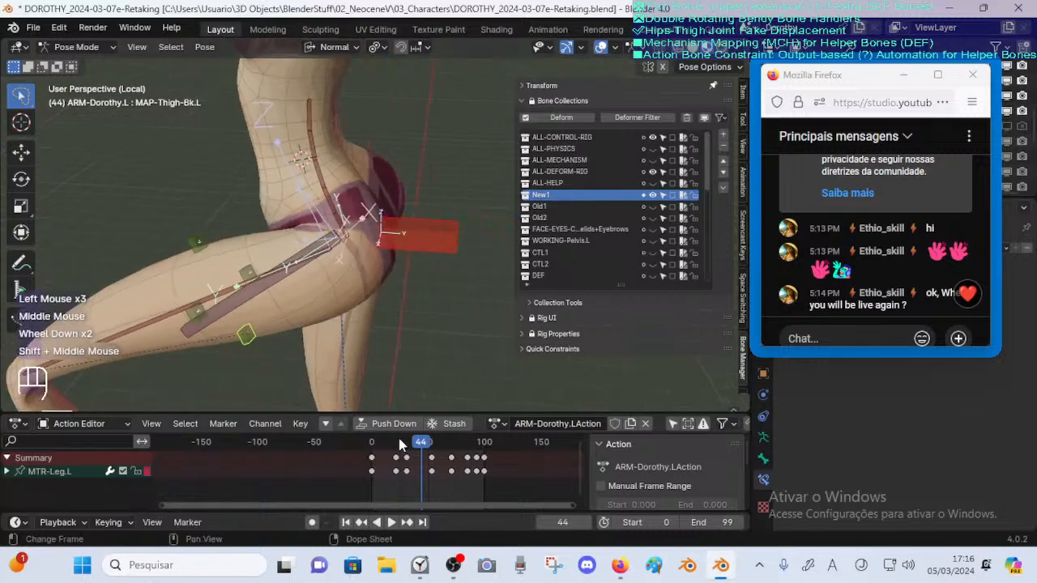
left_click_drag(399, 445, 466, 437)
middle_click_drag(488, 229, 419, 235, "shift")
middle_click_drag(419, 234, 351, 251)
scroll(406, 245, "up", 1)
scroll(351, 250, "down", 1)
scroll(351, 250, "up", 1)
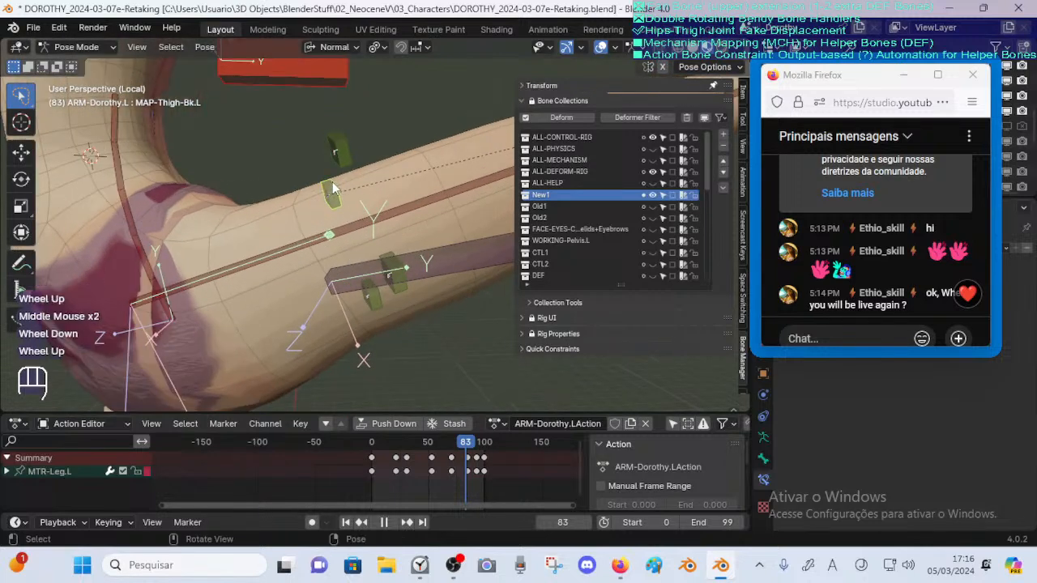
Scrub the timeline to frame 37 and select the DEF-Thigh.L bone
middle_click_drag(333, 188, 450, 382, "shift")
scroll(339, 200, "down", 2)
left_click_drag(453, 449, 413, 450)
middle_click_drag(341, 341, 245, 258, "shift")
left_click(215, 252)
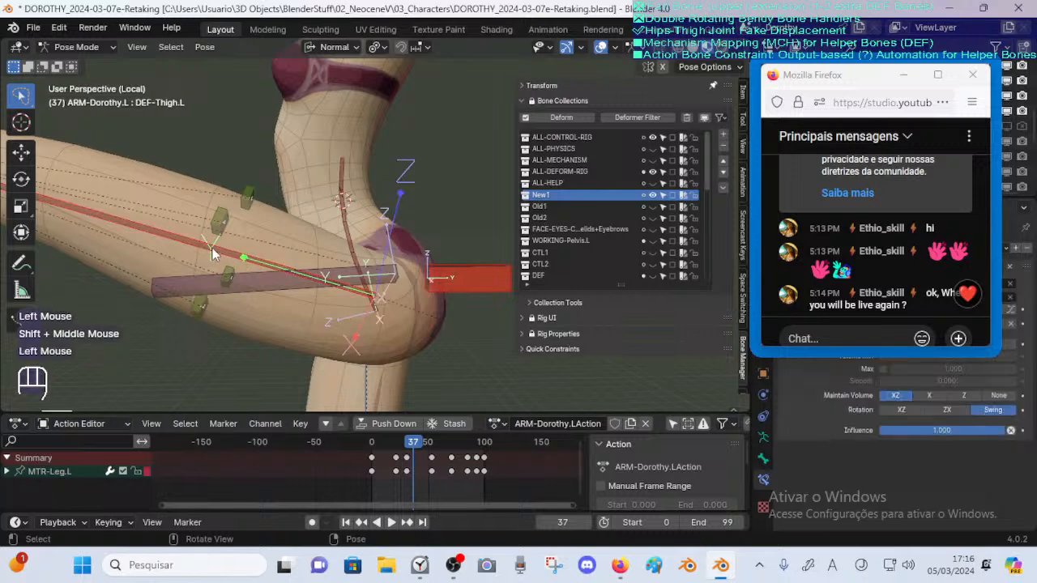
Scrub the timeline to frame 78 and inspect the thigh's mapping bones, selecting MAP-Thigh-Inside.L
left_click_drag(413, 448, 460, 450)
middle_click_drag(409, 279, 328, 306, "shift")
scroll(328, 306, "up", 2)
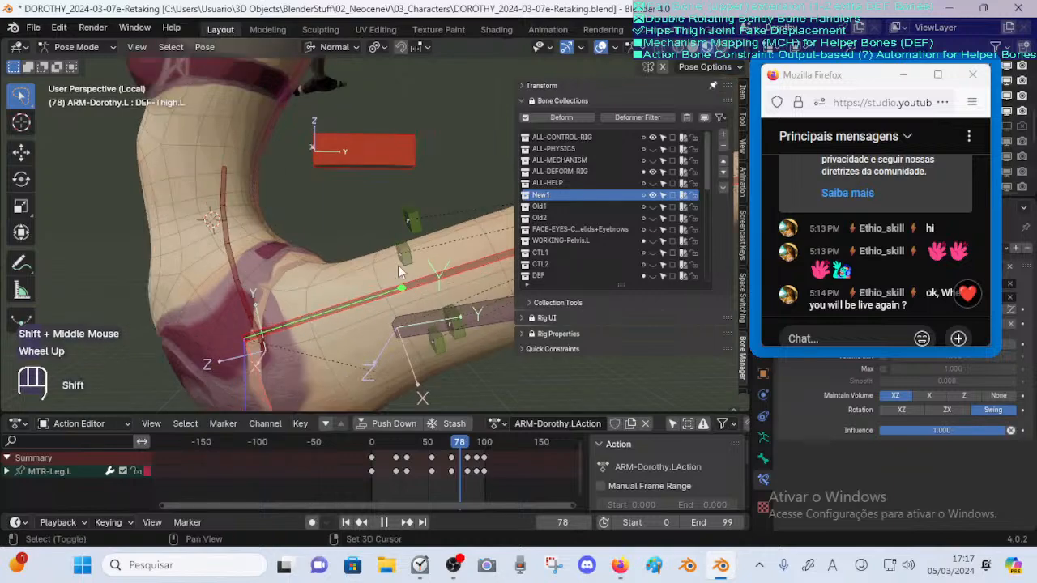
middle_click_drag(397, 265, 356, 306, "shift")
scroll(359, 241, "up", 1)
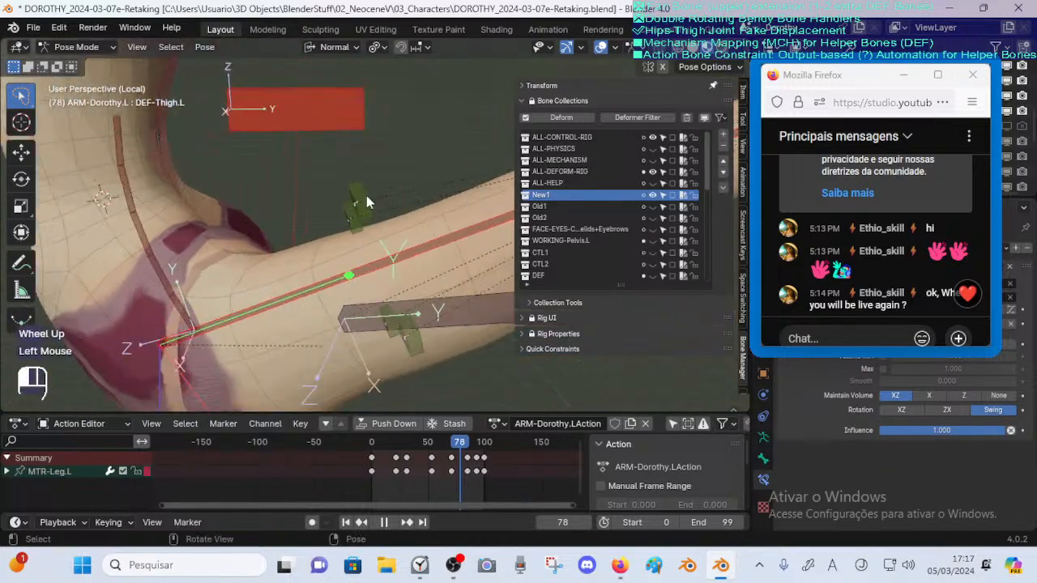
left_click(363, 207)
left_click(387, 335)
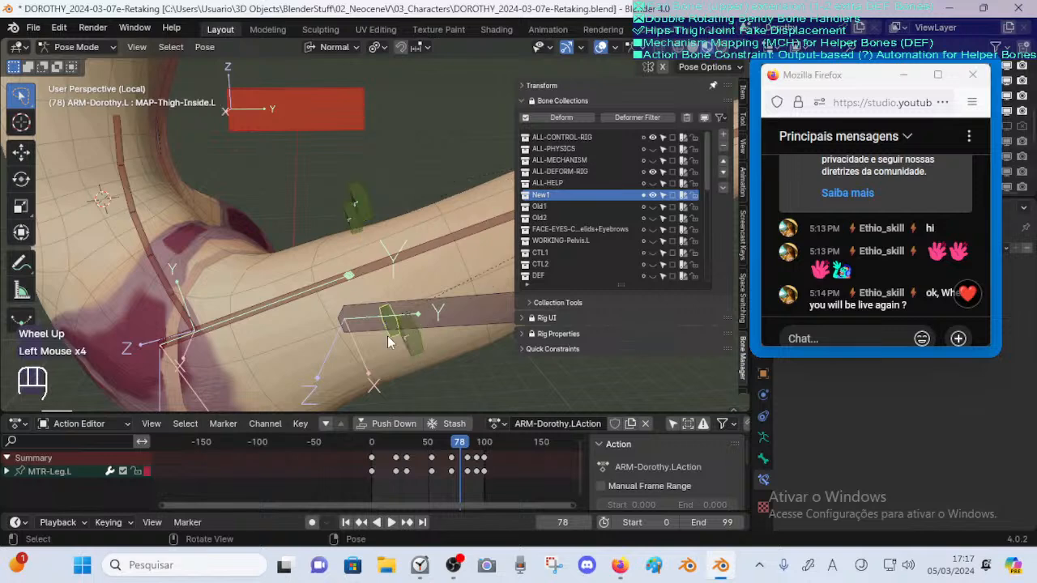
Select DEF-Buttocks.L, compare it with the nearby mapping bones and scrub the timeline back to frame 72
scroll(380, 328, "down", 2)
left_click(315, 158)
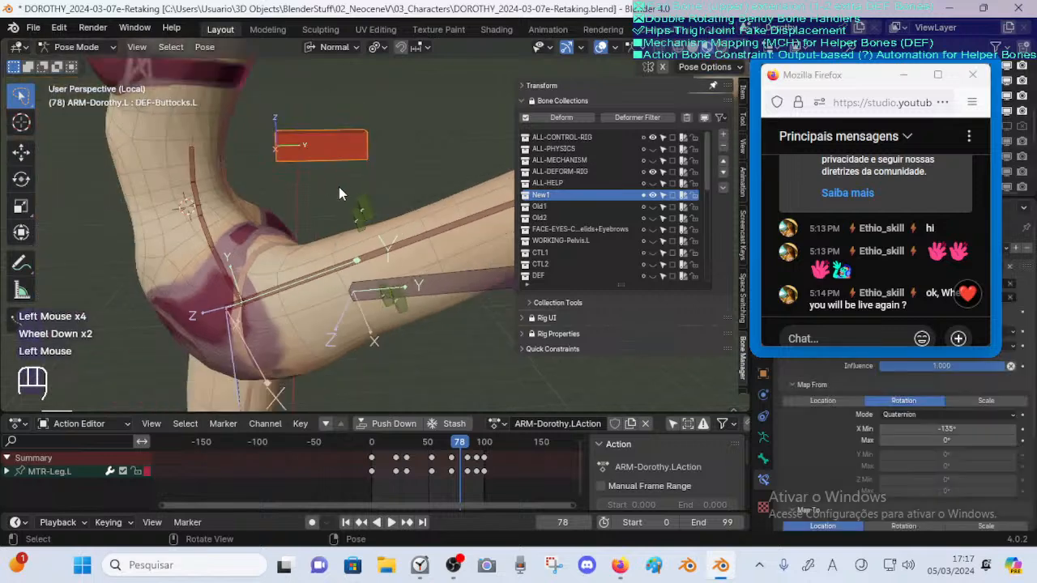
left_click(366, 212)
left_click(366, 212)
left_click(368, 213)
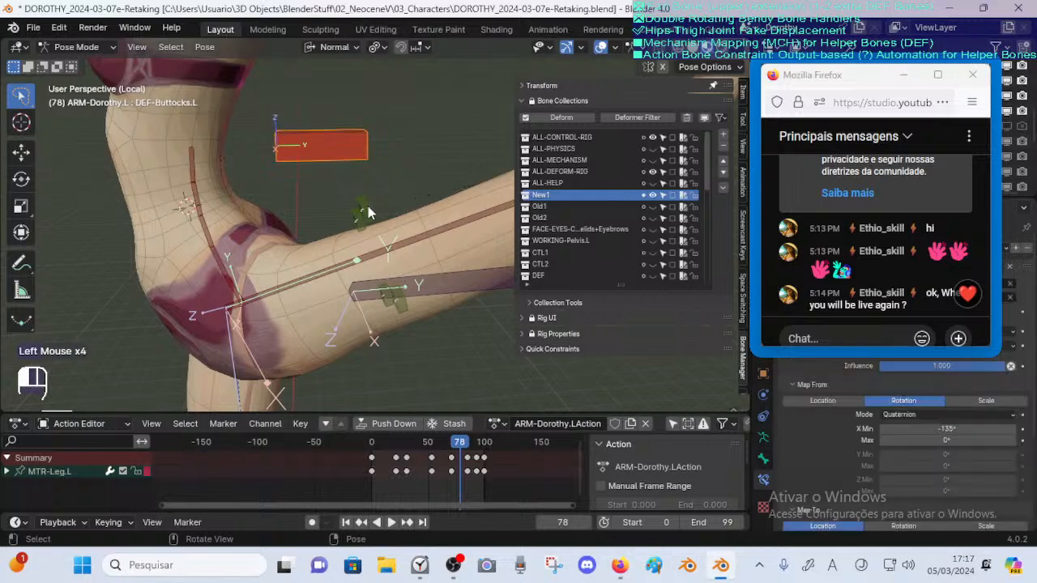
left_click(368, 212)
mouse_move(467, 451)
left_mouse_down()
mouse_move(429, 443)
mouse_move(451, 448)
left_mouse_up()
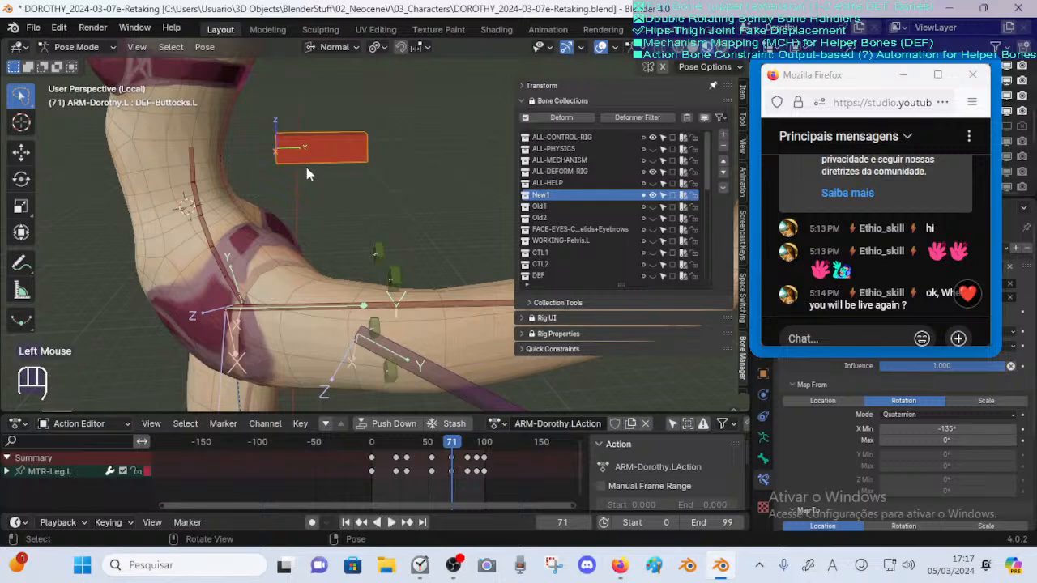
scroll(298, 154, "up", 1)
left_click(291, 116)
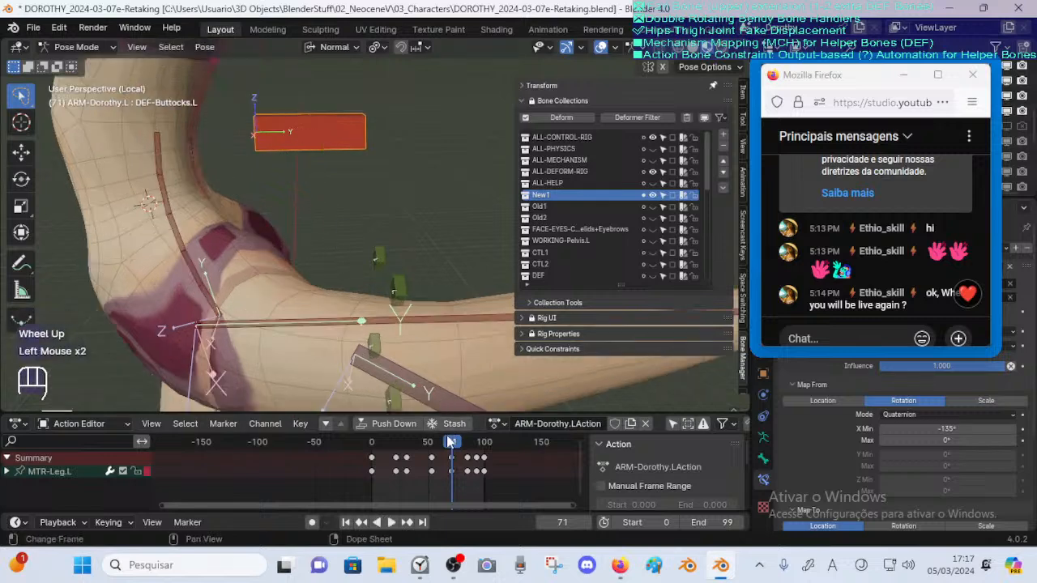
left_click_drag(451, 441, 452, 441)
Select MAP-Thigh-Bk.L and MAP-Thigh-Inside.L in turn to inspect their placement on the backward-stretched thigh
left_click(375, 251)
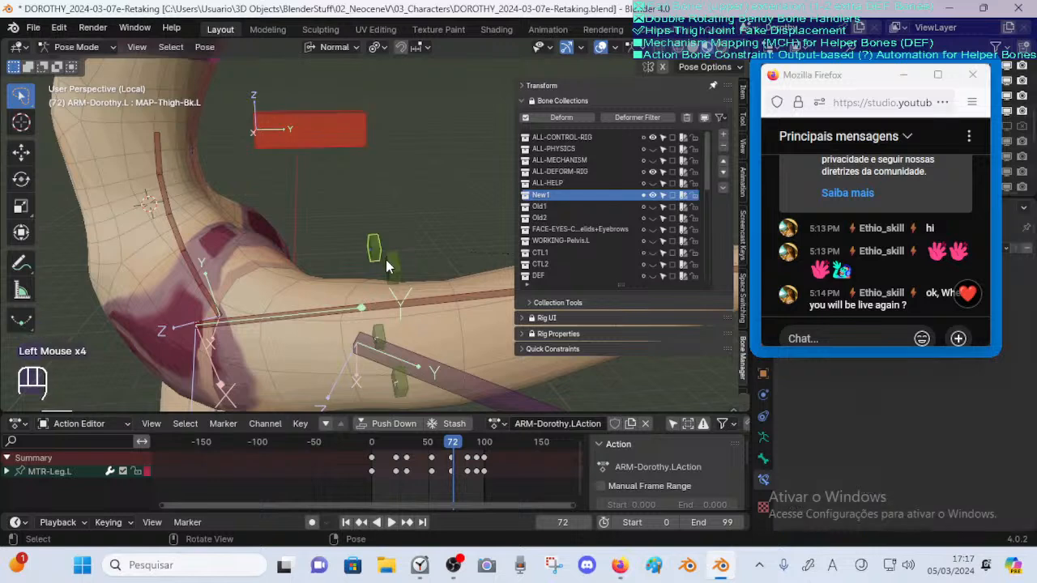
middle_click_drag(378, 338, 381, 302)
left_click(375, 357)
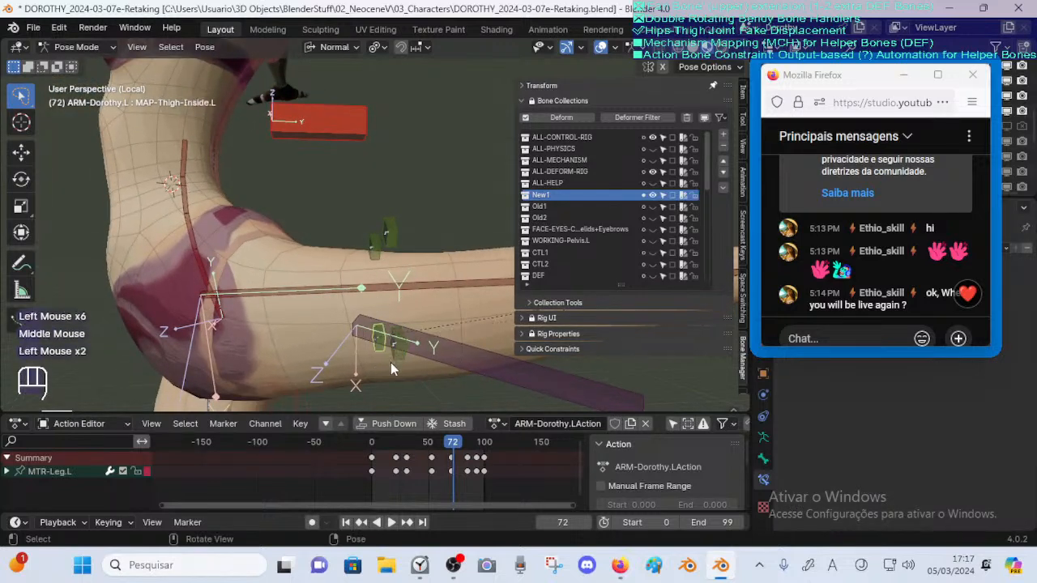
Try to move the FAN-Thigh.L bone at frame 72
scroll(390, 362, "up", 1)
scroll(396, 357, "down", 1)
left_click(416, 331)
key("g")
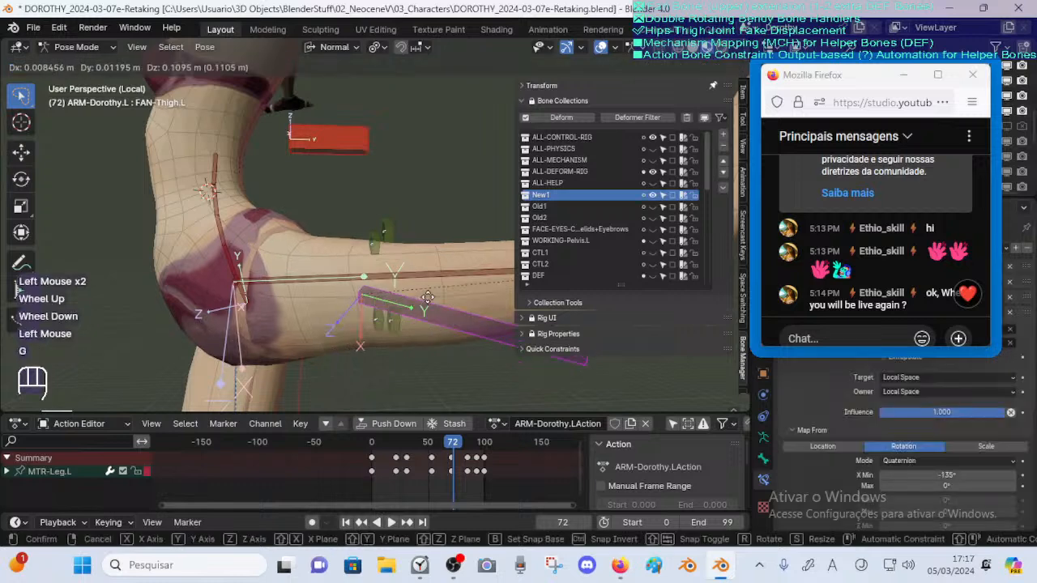
key("Escape")
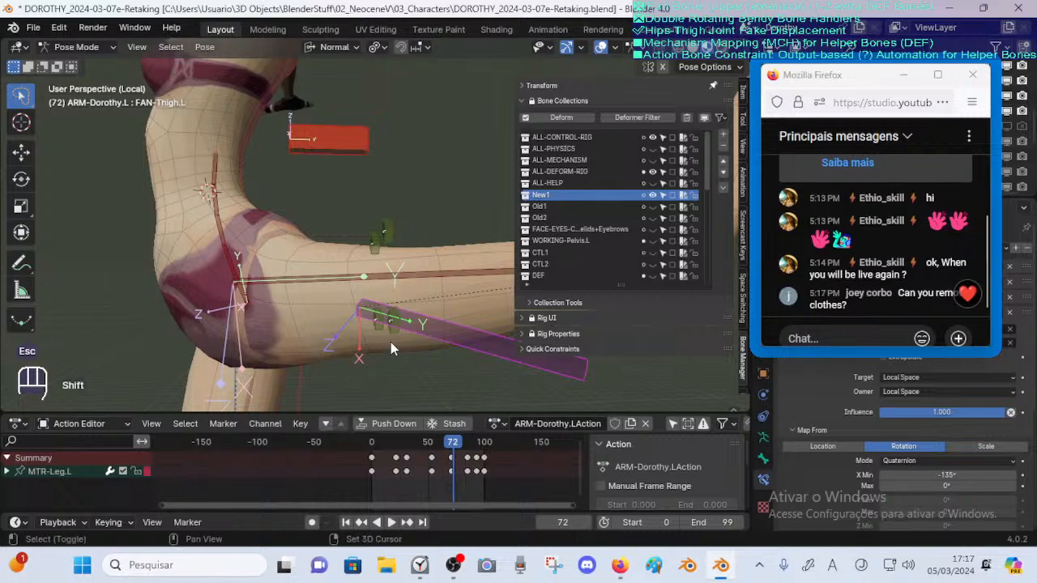
Select the MAP-Thigh-Ft.L mapping bone beside the FAN-Thigh.L bone
middle_click_drag(393, 350, 345, 351, "shift")
left_click(342, 342)
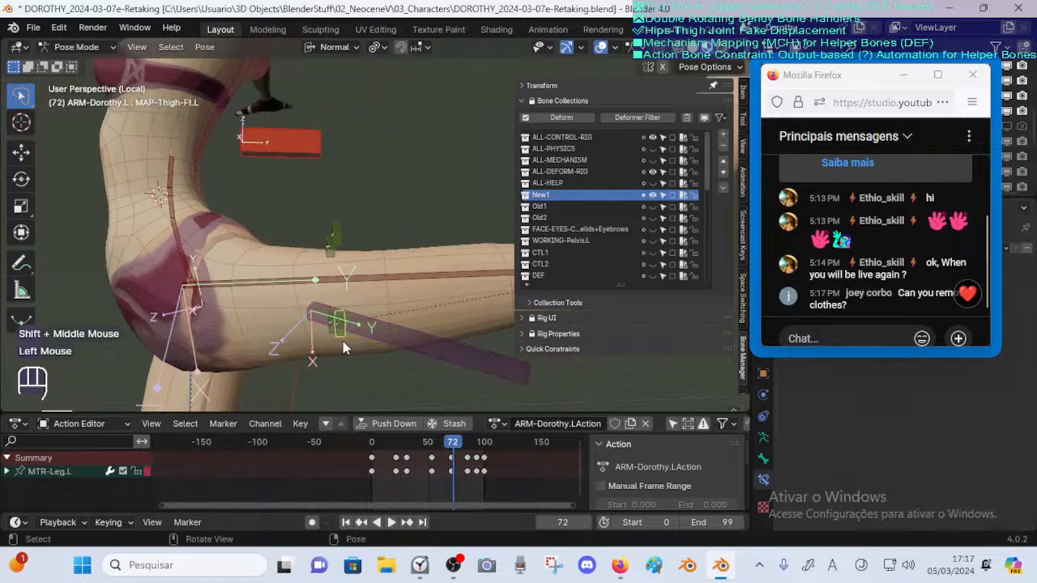
Inspect DEF-Thigh.L in the right side view and try moving the FAN-Thigh.L bone beneath it
left_click(345, 284)
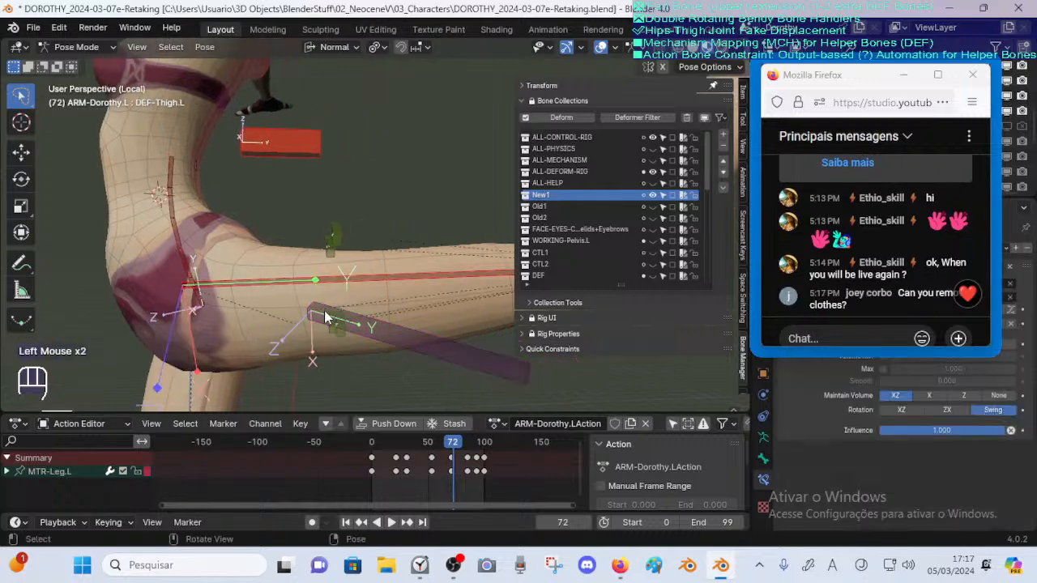
middle_click_drag(328, 316, 360, 366, "shift")
key("KP_3")
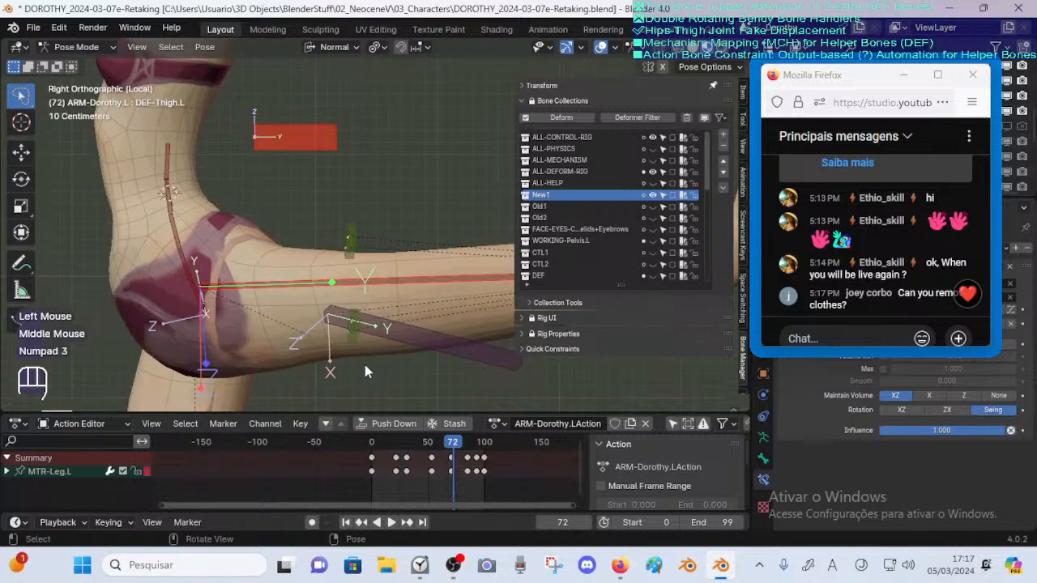
left_click(405, 340)
key("g")
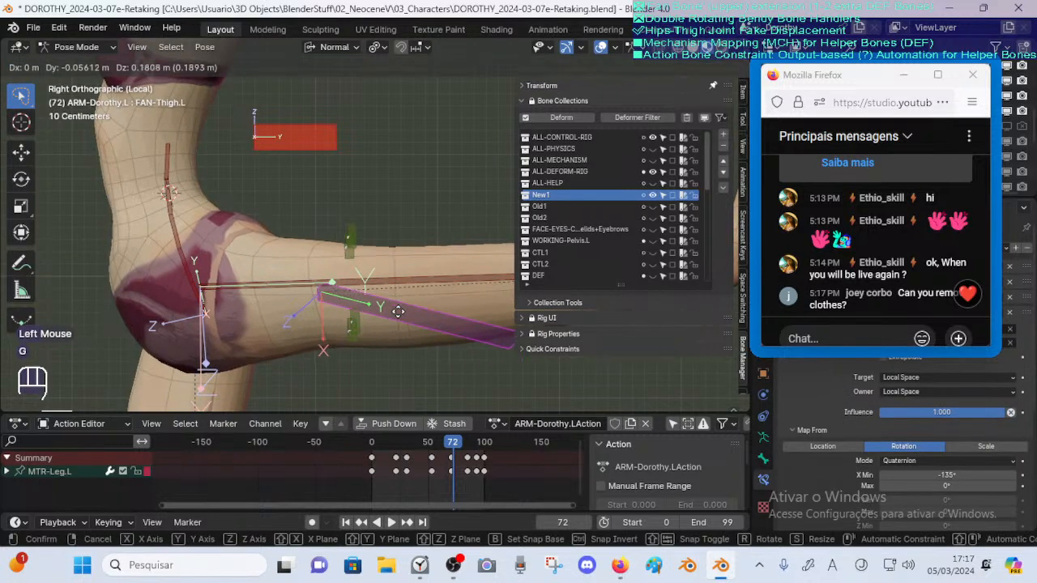
key("Escape")
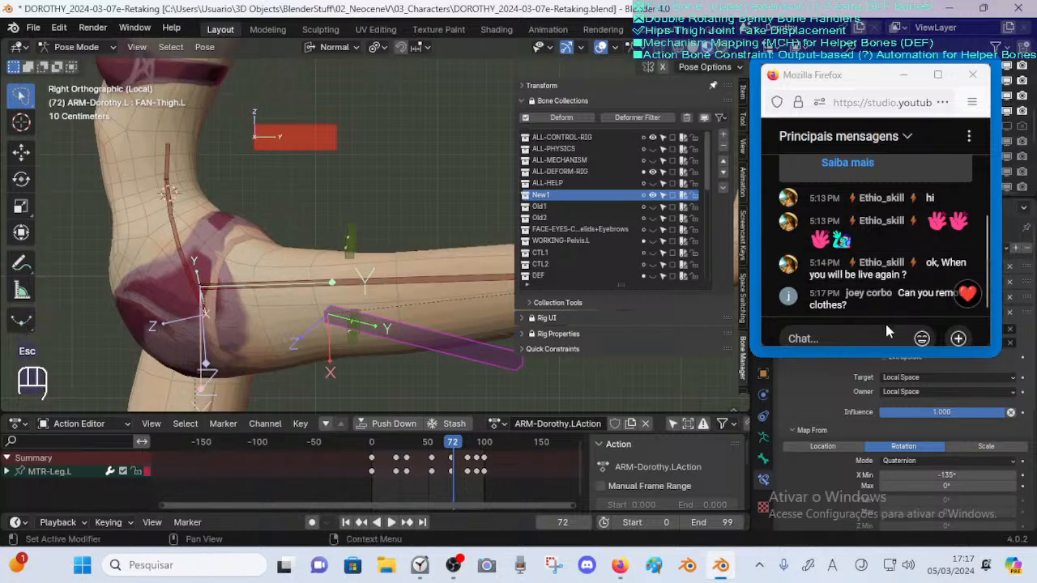
Enlarge the live chat window, move it away from the scene outliner, and show more of the character's torso
left_click_drag(888, 355, 888, 392)
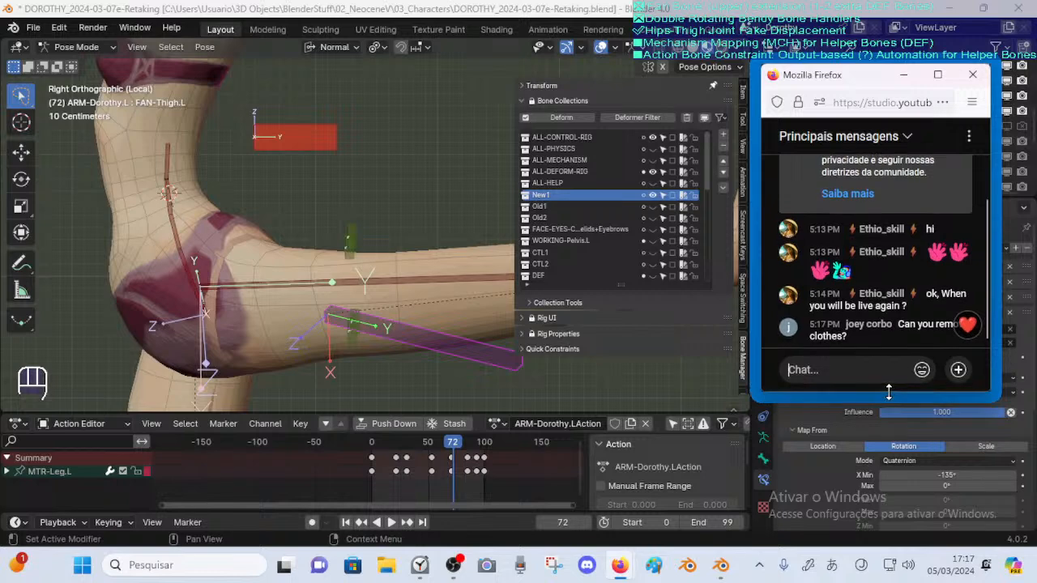
left_click(891, 368)
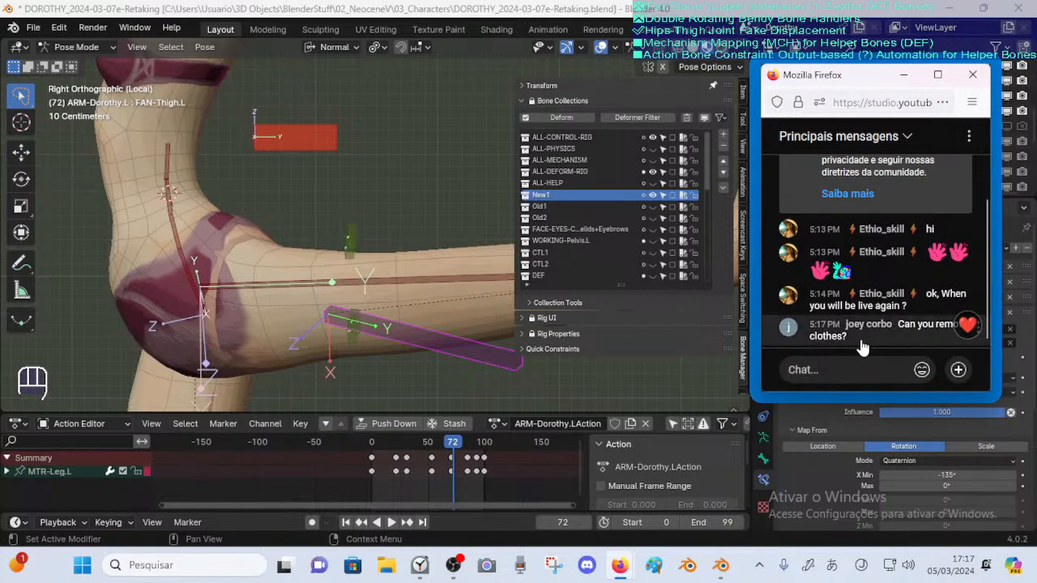
left_click_drag(865, 81, 683, 97)
middle_click_drag(146, 246, 220, 260)
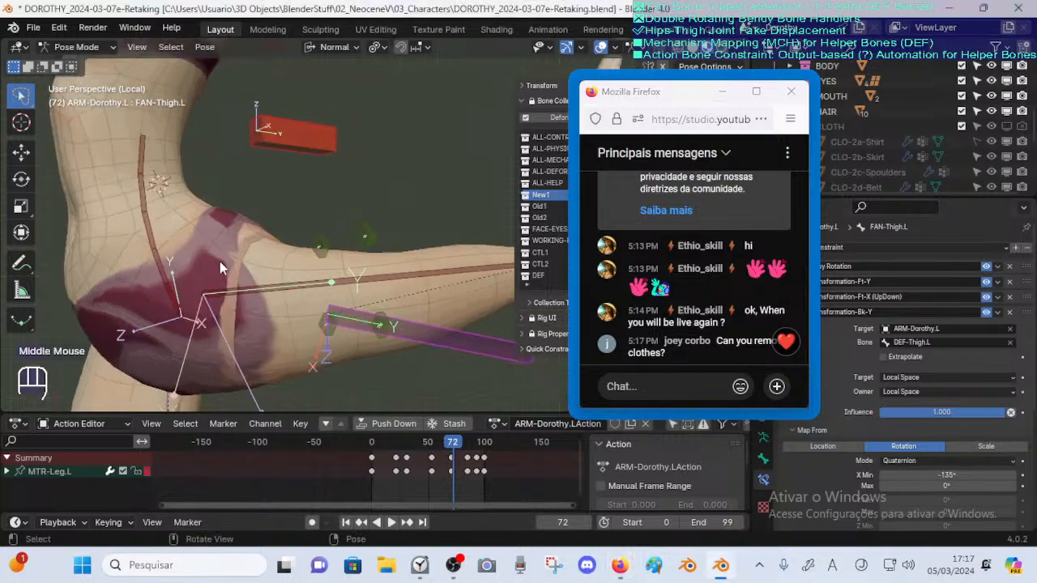
scroll(227, 261, "down", 3)
middle_click_drag(282, 168, 236, 185, "shift")
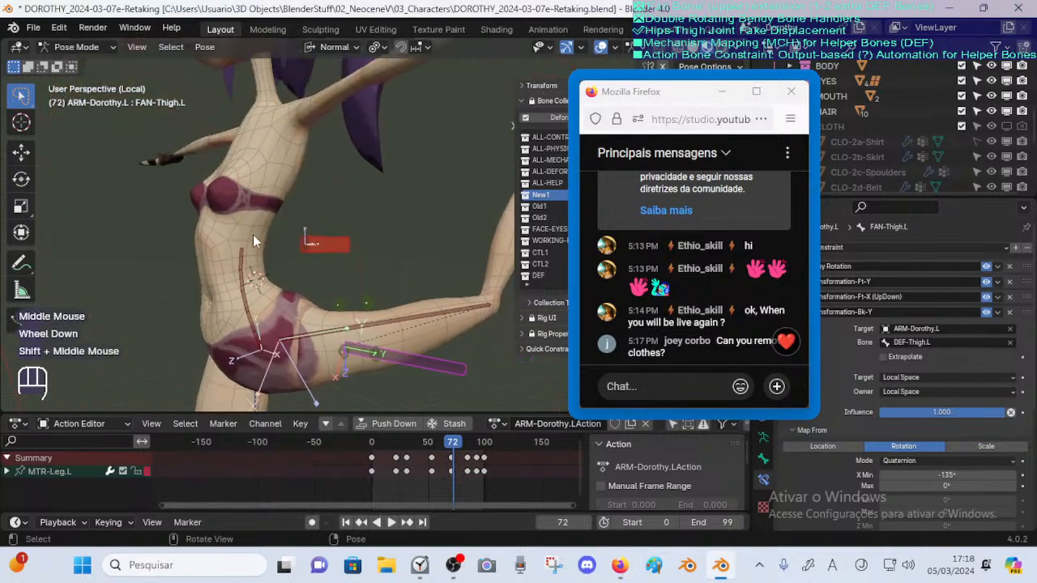
Switch to Object Mode with the 00_Body mesh selected, enlarge the outliner, and show the CLOTH collection in the viewport
key("ctrl+Tab")
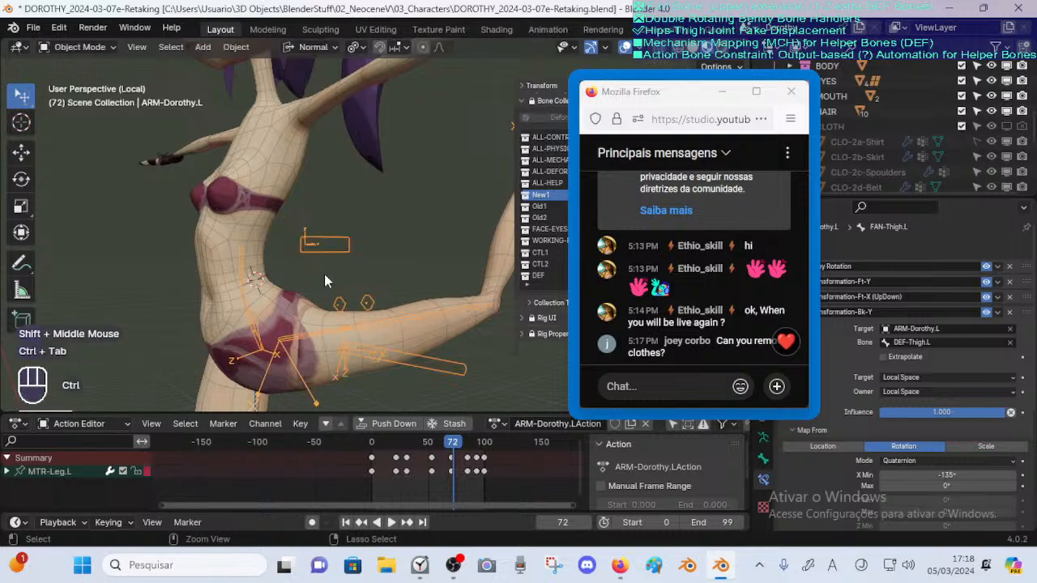
left_click(312, 305)
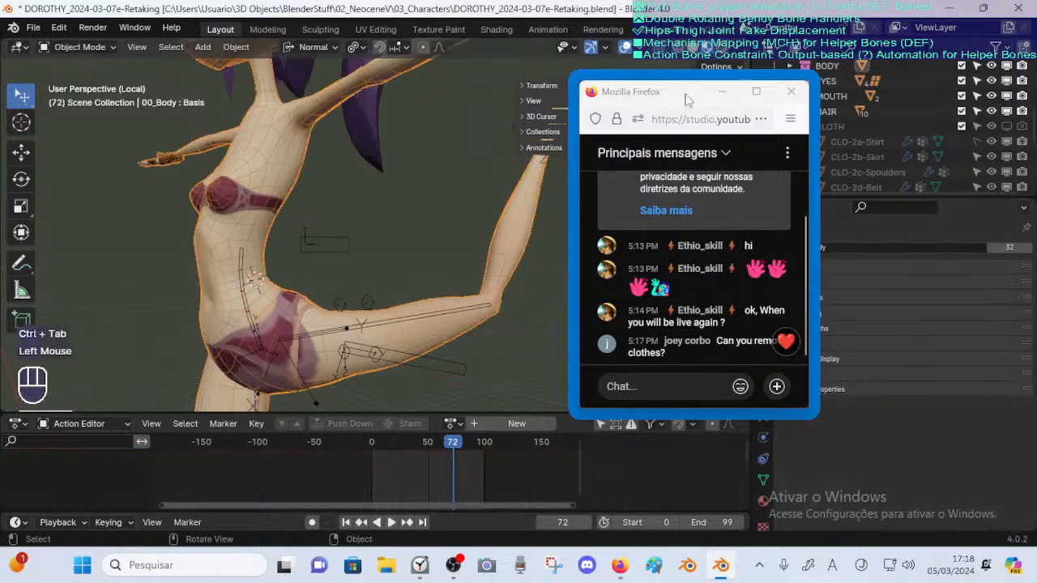
left_click_drag(684, 98, 656, 100)
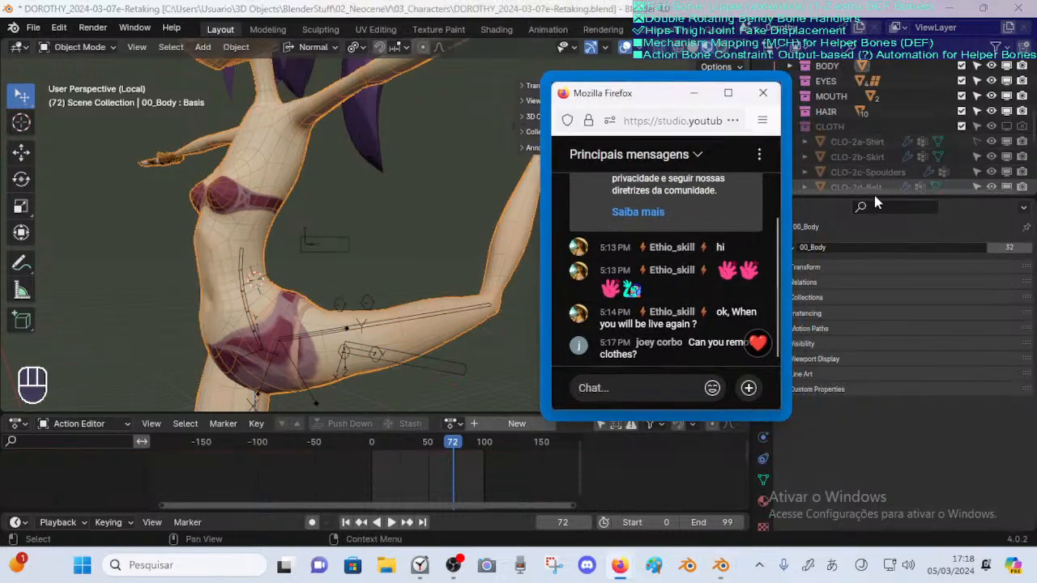
left_click_drag(874, 195, 874, 293)
left_click(1006, 175)
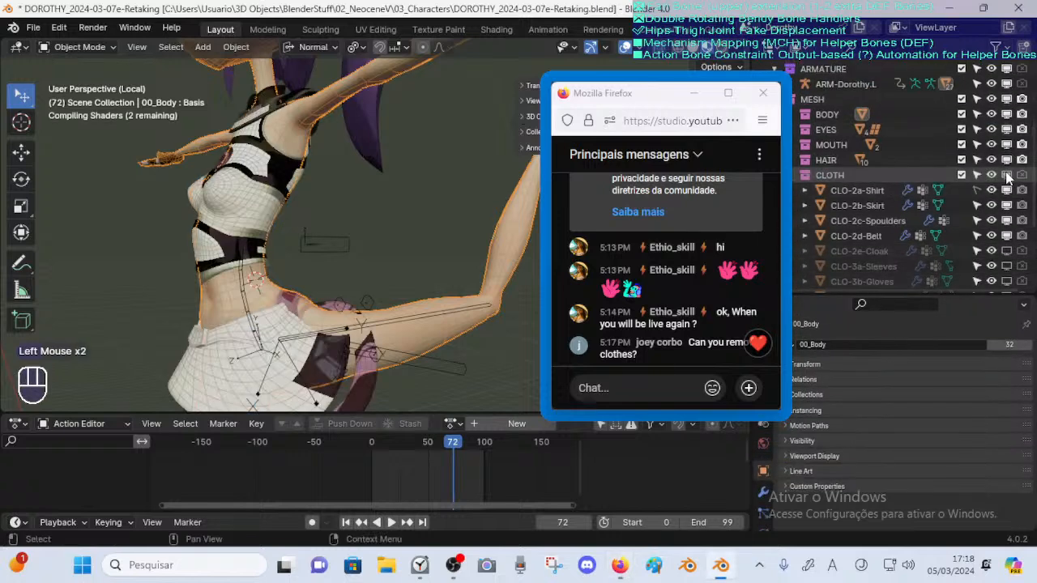
Examine the outfit around the hips and backward-stretched leg, switching the CLOTH collection's viewport display off and on
scroll(345, 224, "down", 2)
mouse_move(413, 261)
middle_mouse_down()
mouse_move(414, 276)
mouse_move(398, 275)
middle_mouse_up()
scroll(421, 248, "up", 1)
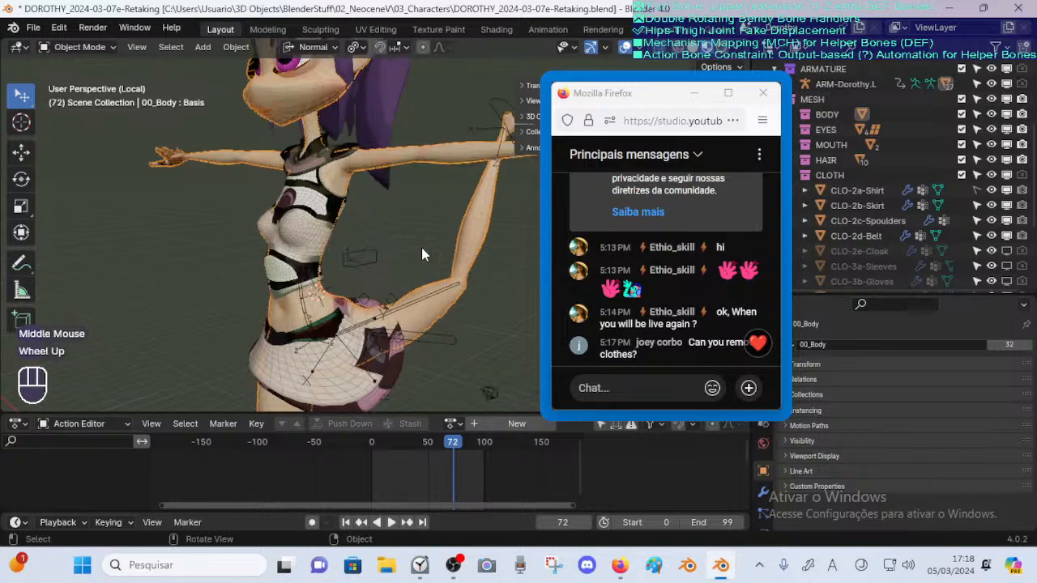
left_click(1006, 175)
left_click(1005, 176)
scroll(485, 221, "up", 1)
middle_click_drag(484, 221, 421, 222)
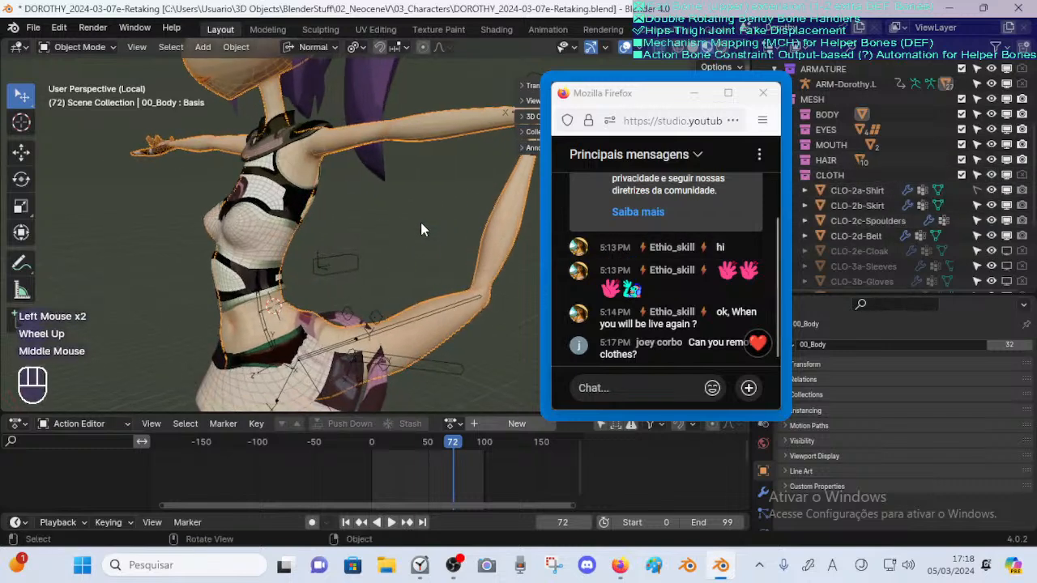
scroll(372, 247, "down", 2)
scroll(336, 267, "up", 1)
middle_click_drag(341, 284, 389, 280)
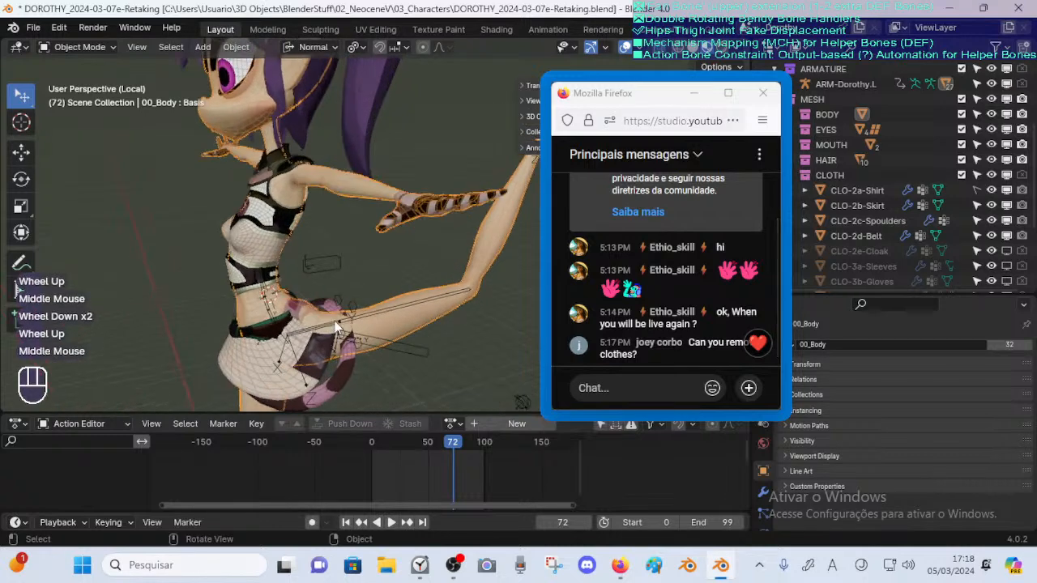
scroll(389, 279, "down", 1)
Show the cloak, sleeves, gloves, leggings, boots and Dorothy-Glaive objects in the viewport
left_click(1004, 251)
scroll(1008, 243, "down", 1)
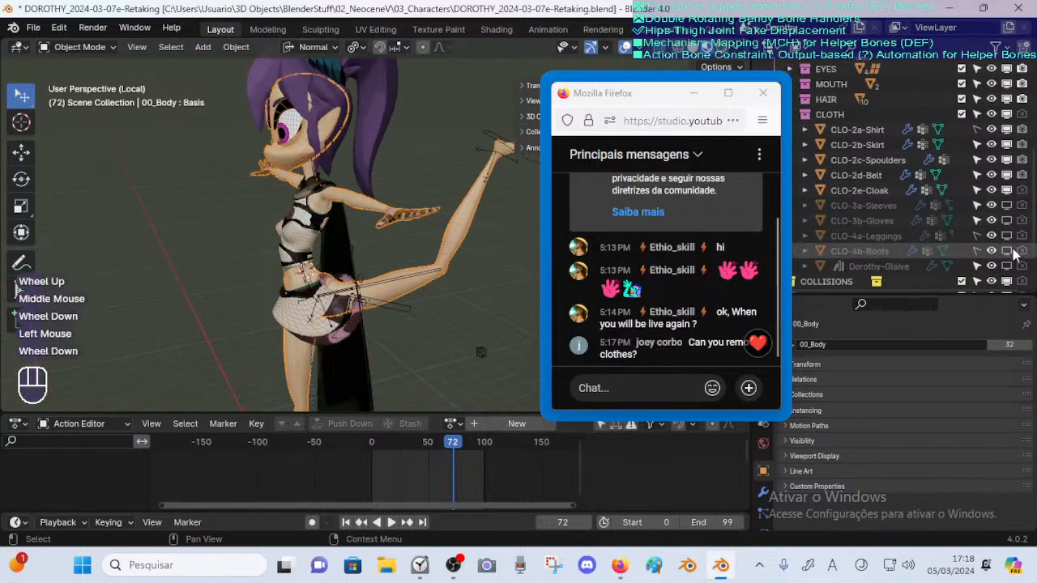
left_click(1007, 221)
left_click(1006, 236)
left_click(1007, 251)
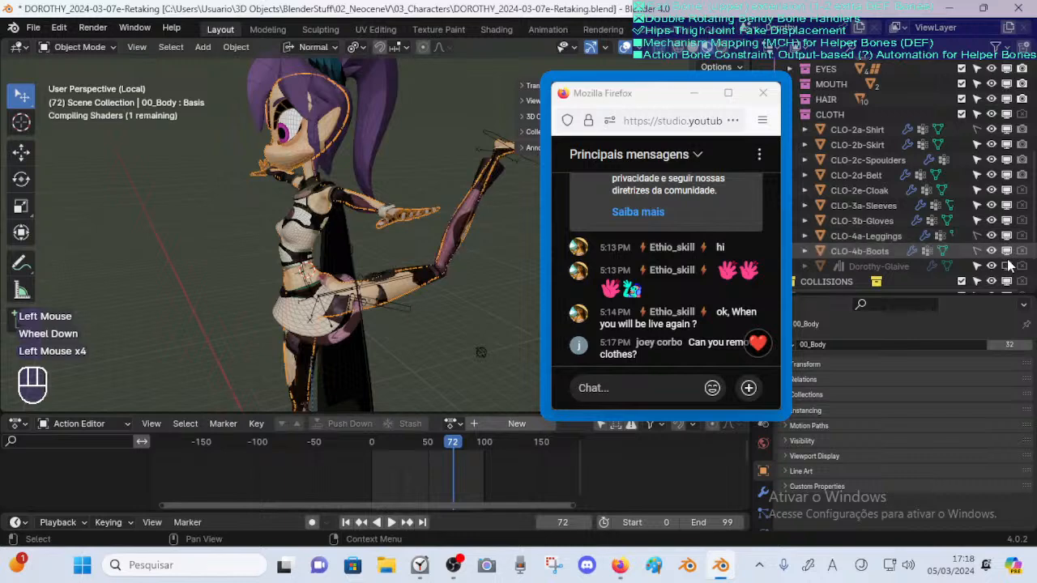
left_click(1007, 266)
Turn off the wireframe display and examine the fully dressed character from several angles
middle_click_drag(347, 230, 437, 185)
scroll(373, 261, "up", 1)
scroll(384, 243, "down", 2)
scroll(381, 240, "up", 2)
scroll(381, 238, "down", 2)
key("shift+ctrl+alt+z")
scroll(377, 251, "up", 2)
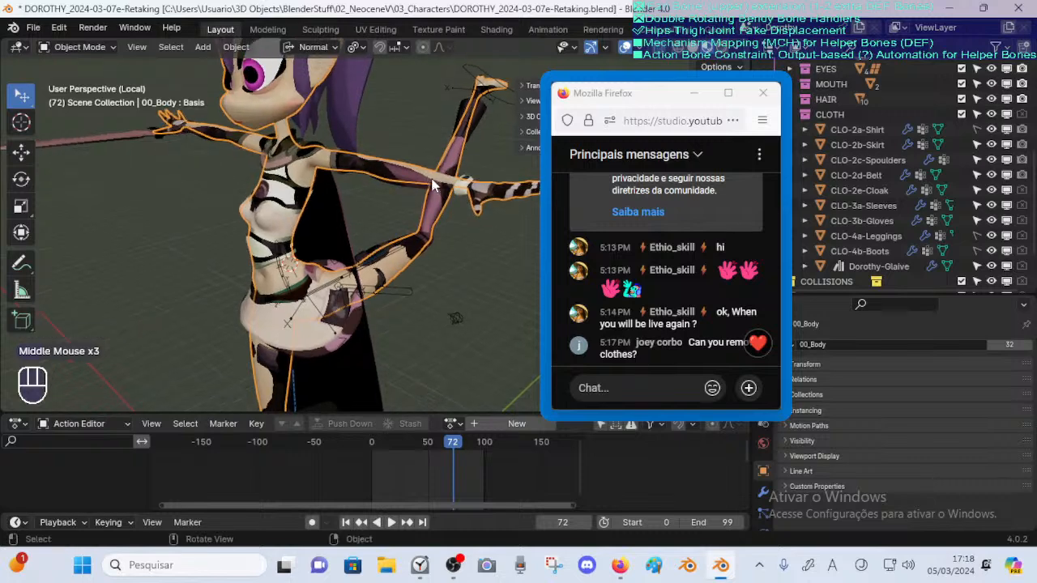
middle_click_drag(338, 176, 245, 161)
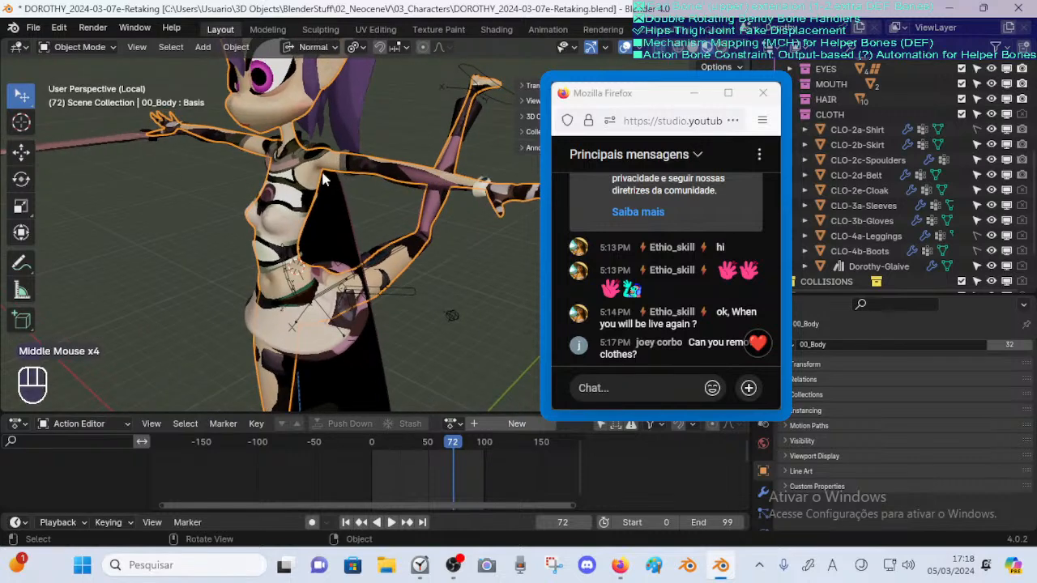
middle_click_drag(326, 179, 388, 182)
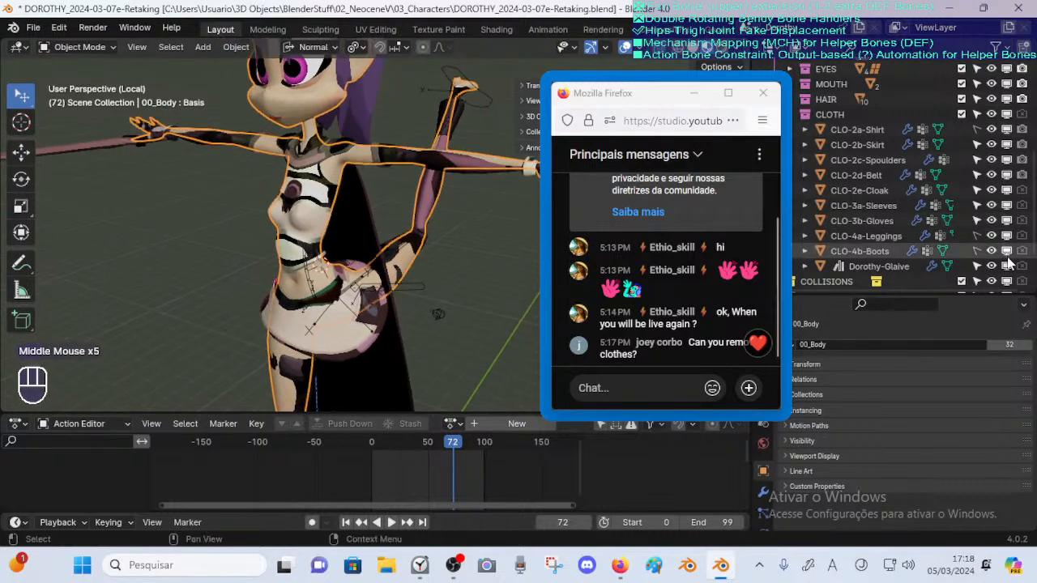
Hide all clothing objects from CLO-4b-Boots up to CLO-2a-Shirt in the viewport, keeping Dorothy-Glaive shown
left_click_drag(1008, 251, 1007, 136)
middle_click_drag(352, 258, 309, 296)
scroll(284, 258, "up", 2)
middle_click_drag(225, 261, 314, 273)
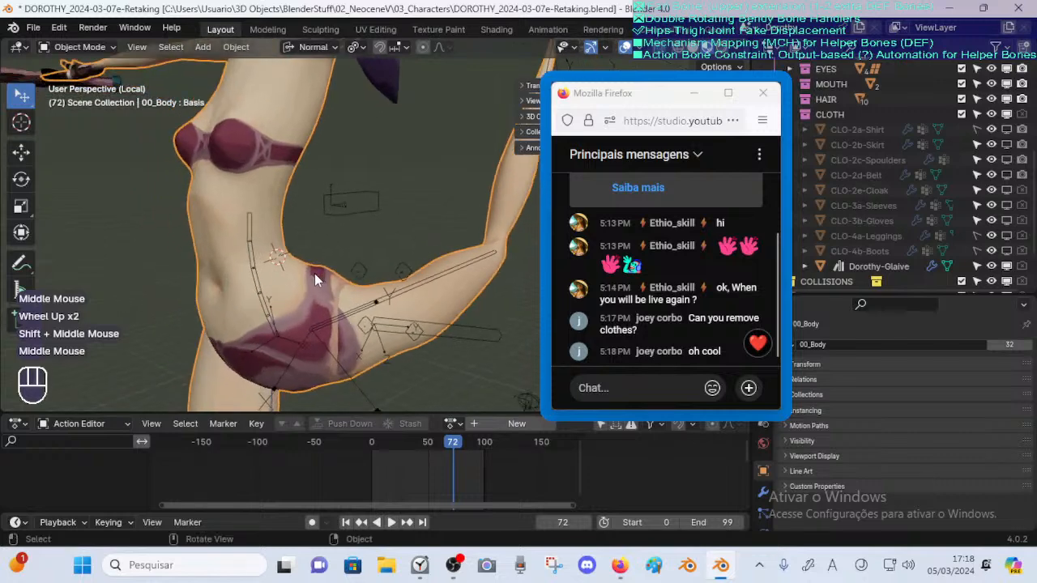
scroll(314, 272, "down", 2)
scroll(348, 280, "up", 1)
Check the 00_Body mesh in Edit Mode and return to Object Mode
left_click(337, 291)
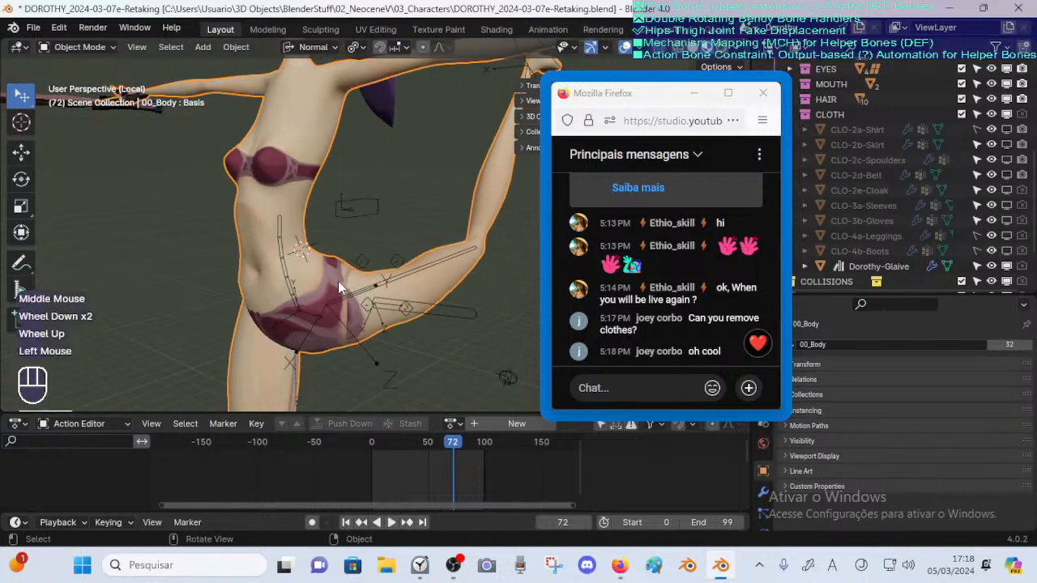
left_click(279, 165)
key("Tab")
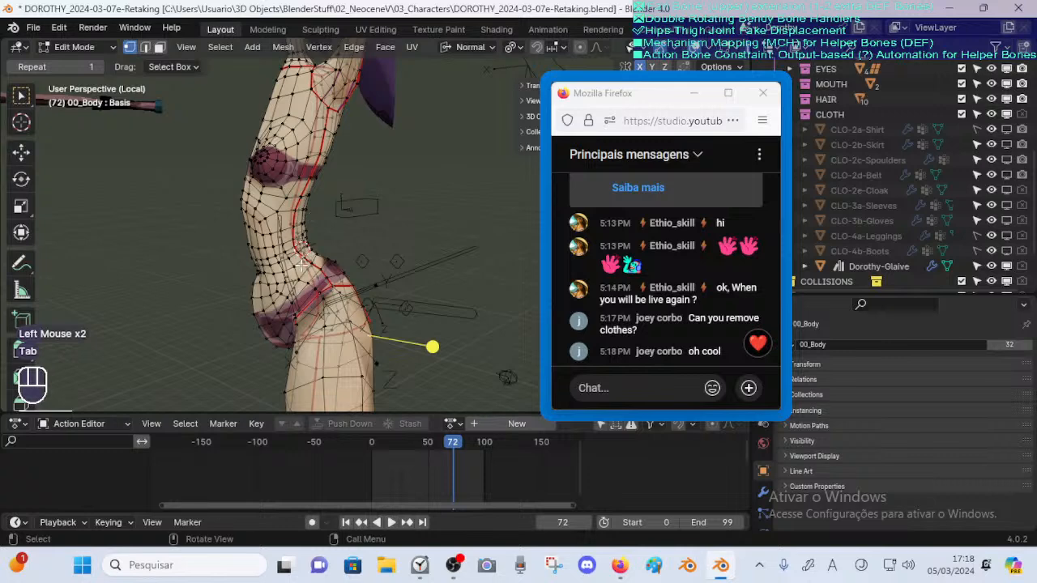
key("Tab")
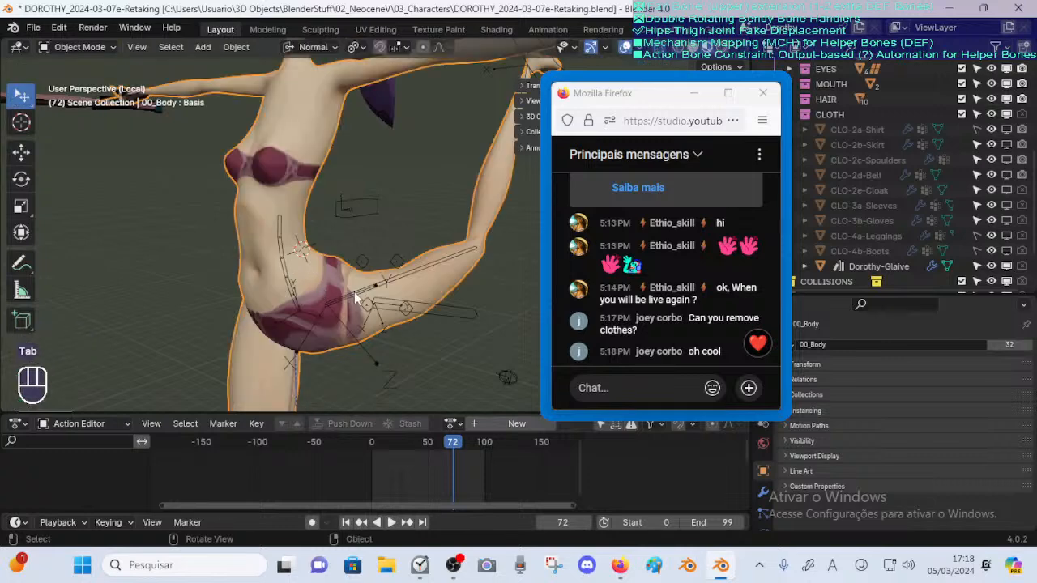
Examine the hip and thigh deformation on the body mesh from several angles, widening the live chat window to read messages
scroll(403, 275, "up", 2)
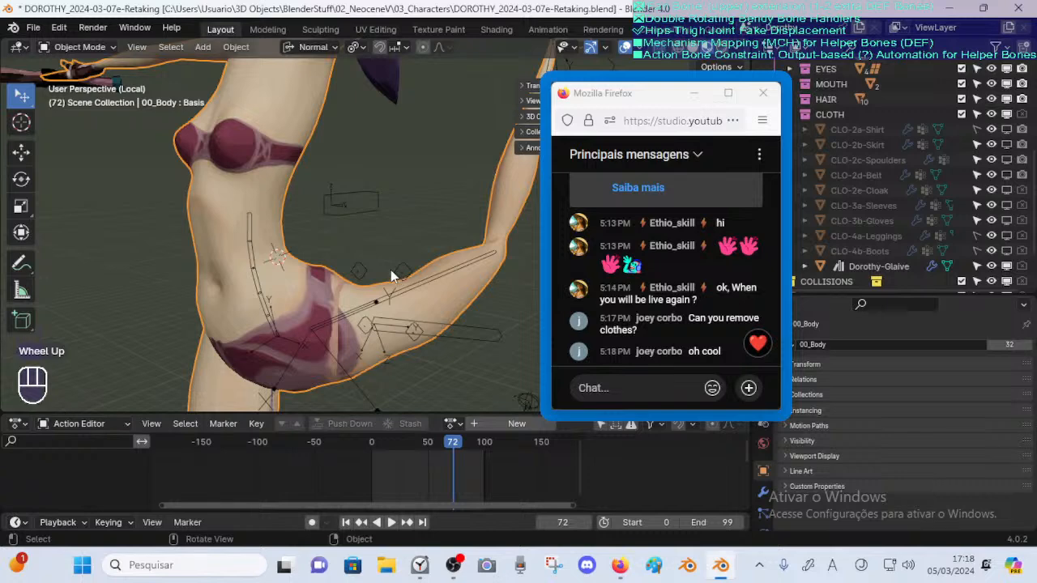
scroll(331, 233, "down", 2)
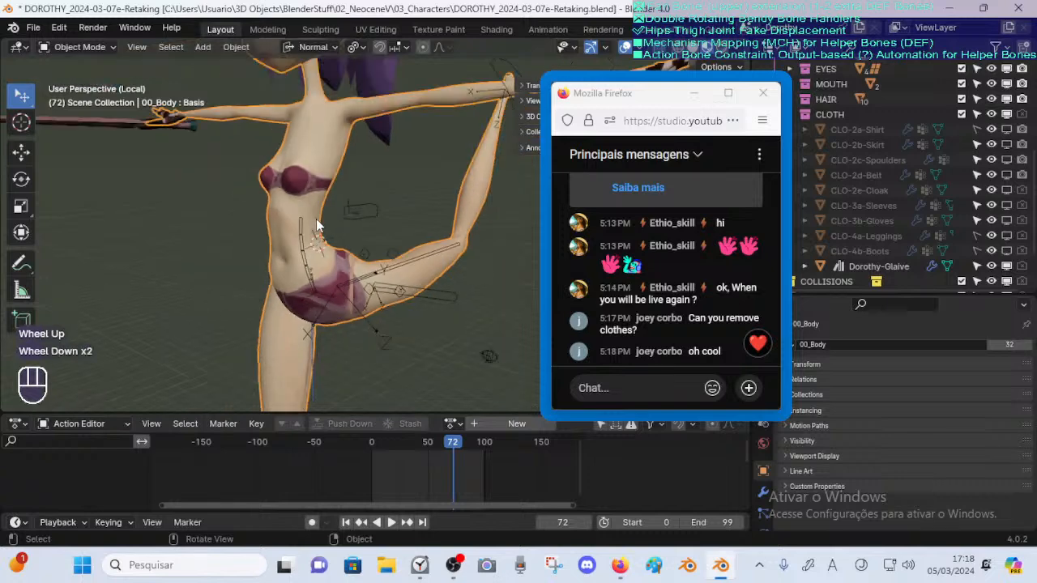
scroll(328, 243, "up", 1)
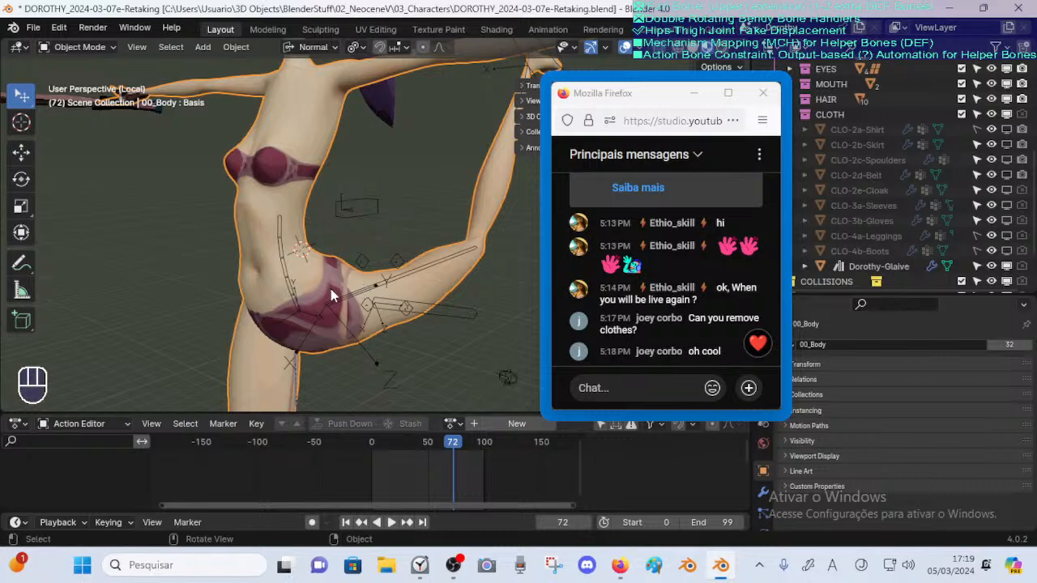
middle_click_drag(331, 296, 267, 261)
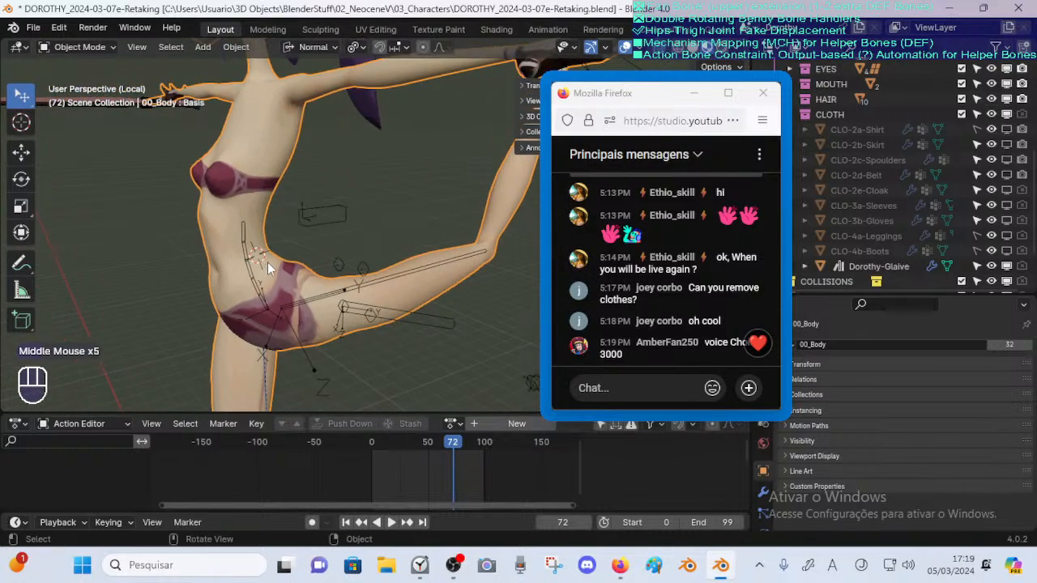
scroll(267, 262, "up", 1)
scroll(280, 288, "down", 2)
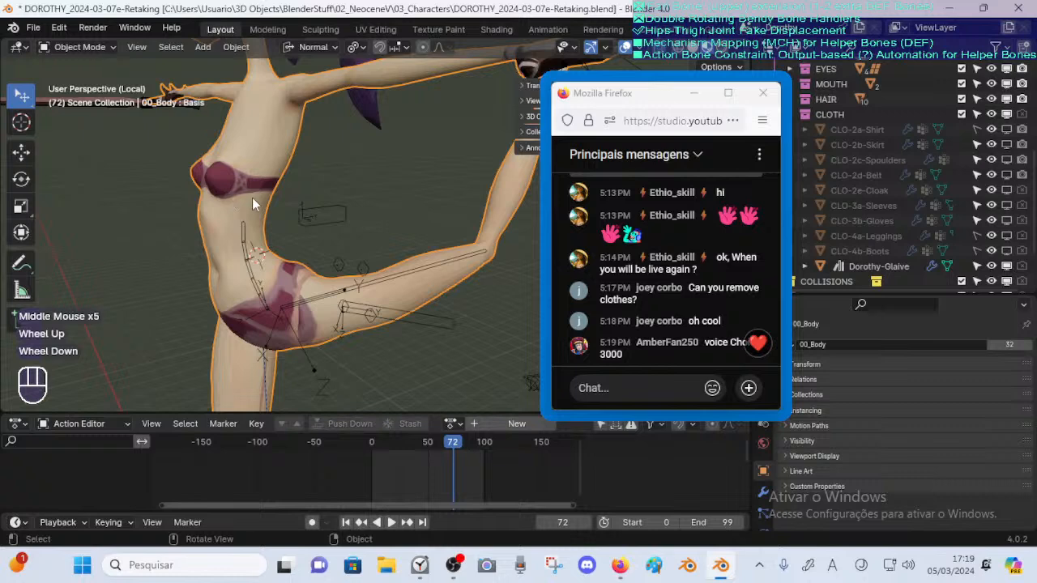
middle_click_drag(252, 196, 306, 182)
middle_click_drag(338, 269, 329, 278)
scroll(329, 277, "up", 1)
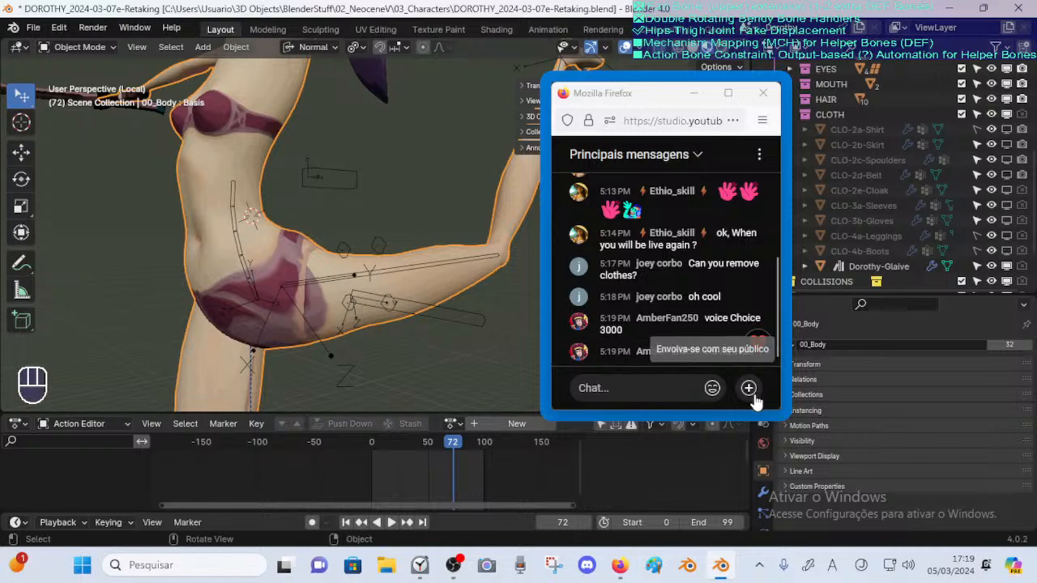
left_click_drag(773, 409, 815, 416)
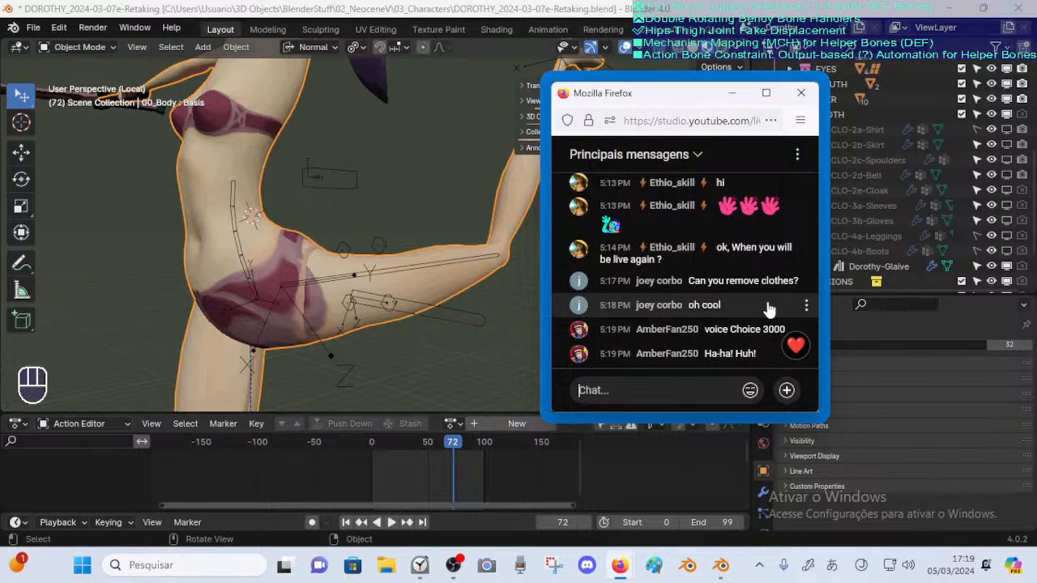
middle_click_drag(357, 211, 294, 228)
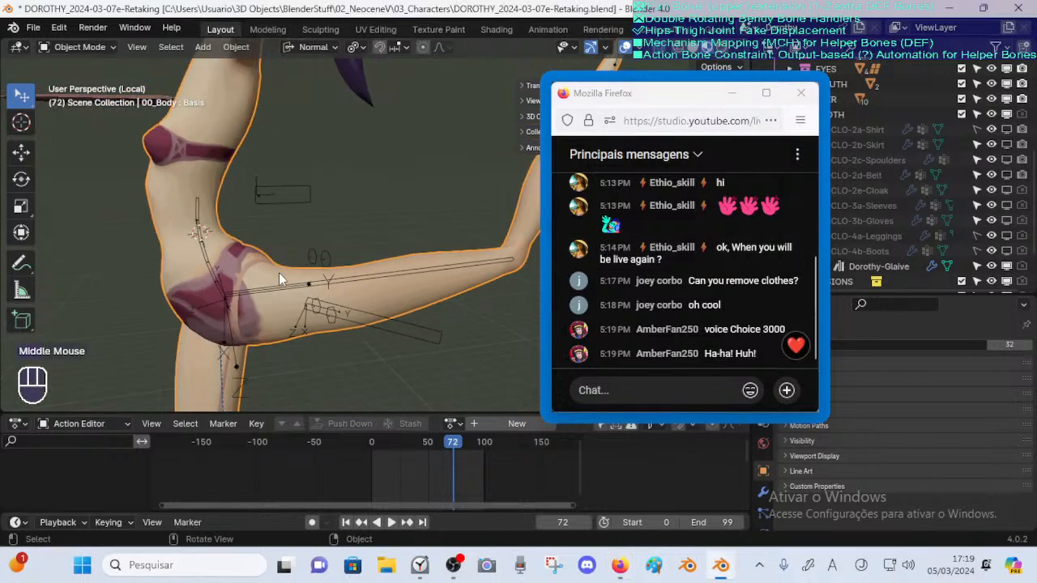